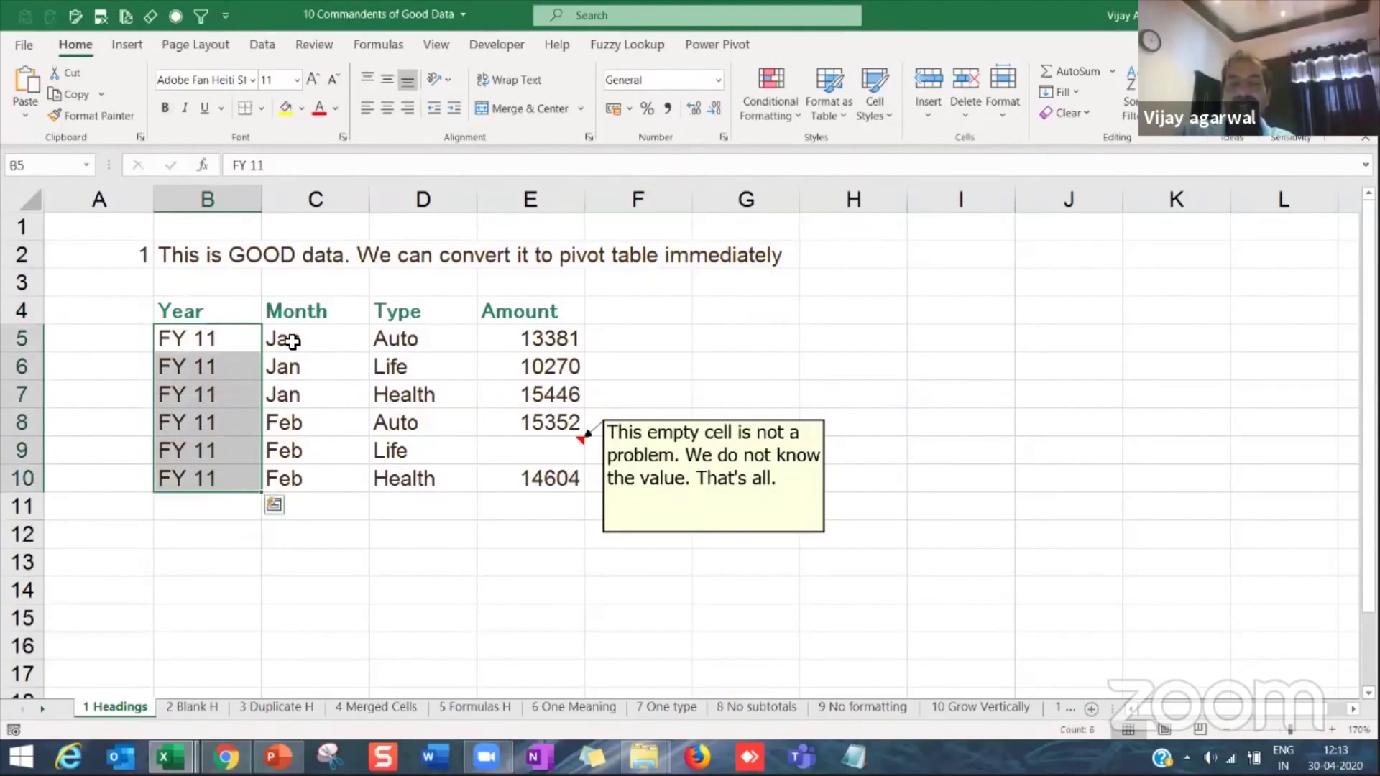
Step: Examine the values in the Month, Type and Amount columns of the data table
{"action": "left_click_drag", "start_coordinate": [283, 339], "coordinate": [283, 475]}
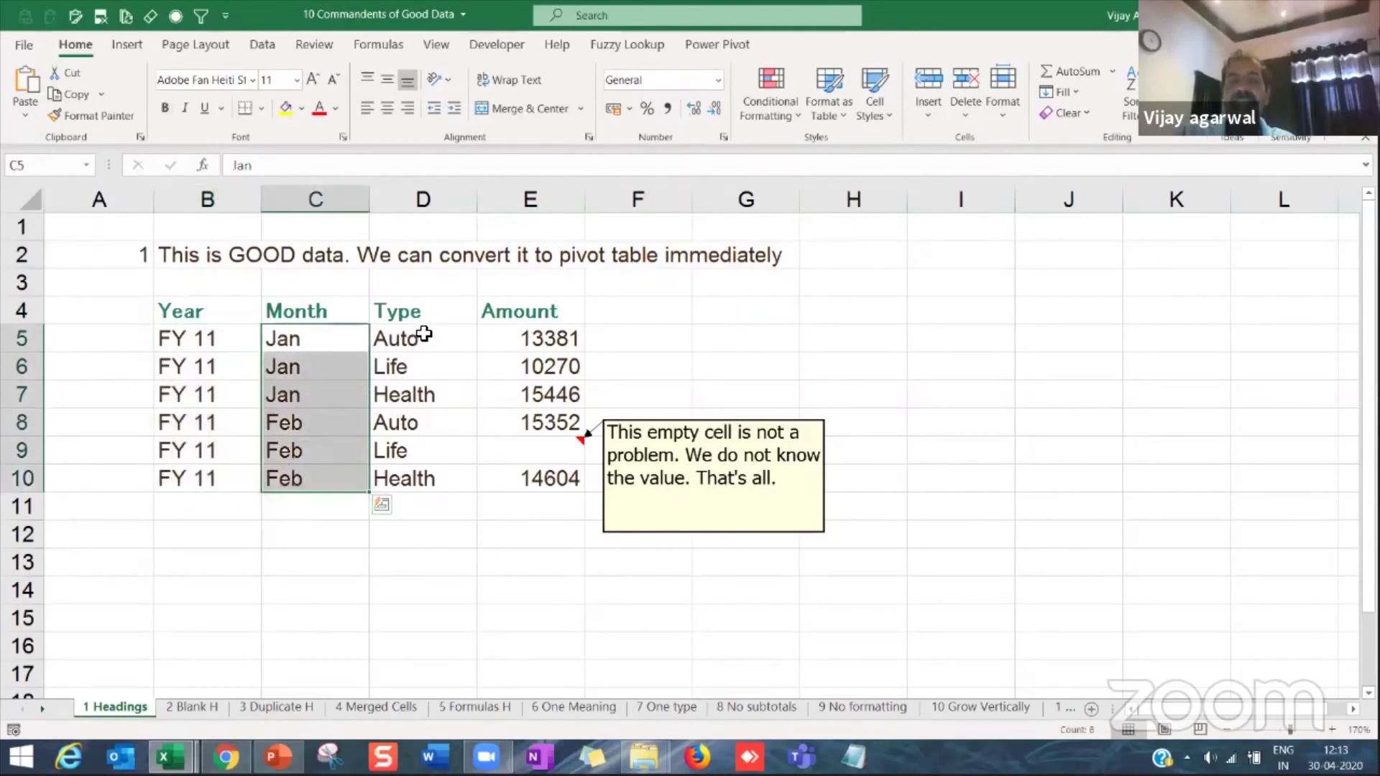
{"action": "left_click_drag", "start_coordinate": [424, 339], "coordinate": [416, 467]}
{"action": "left_click", "coordinate": [421, 411]}
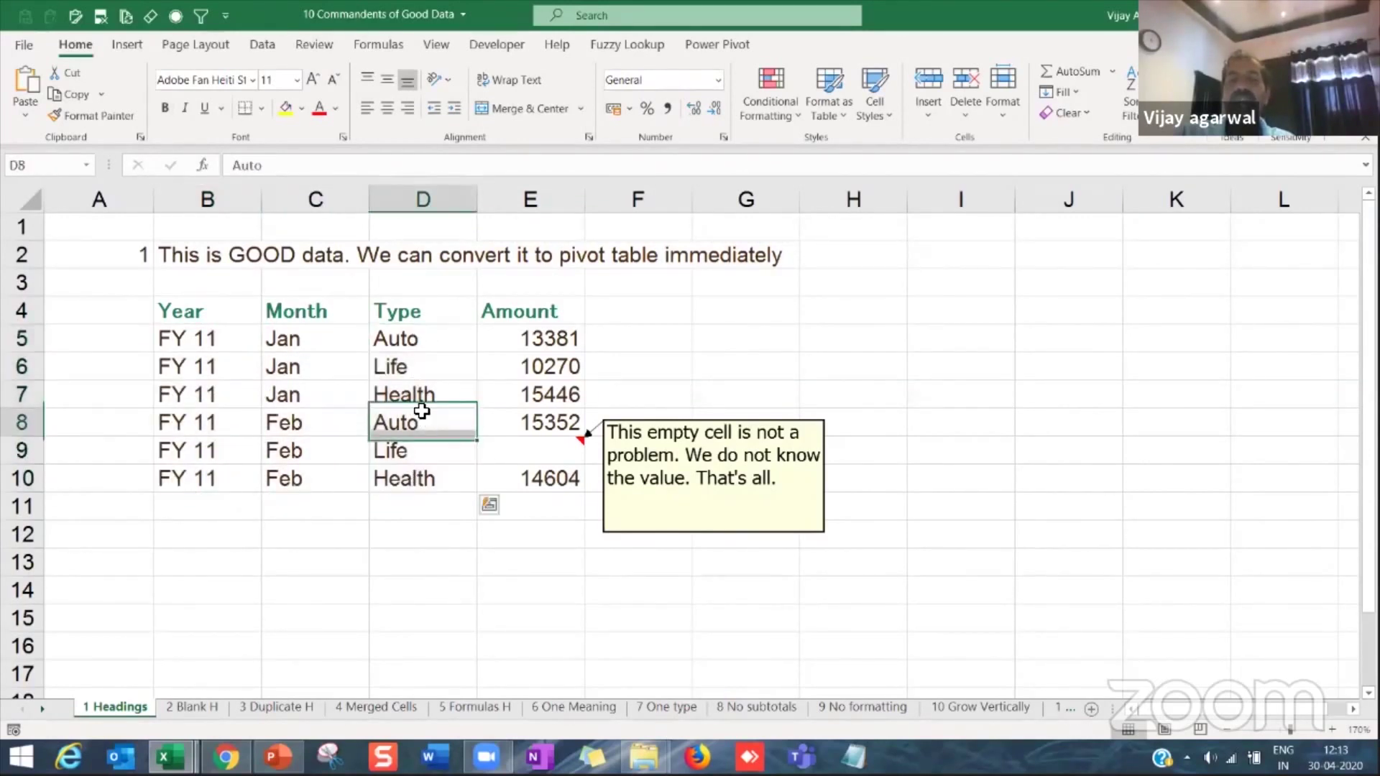
{"action": "key", "text": "Down"}
{"action": "left_click_drag", "start_coordinate": [525, 345], "coordinate": [529, 468]}
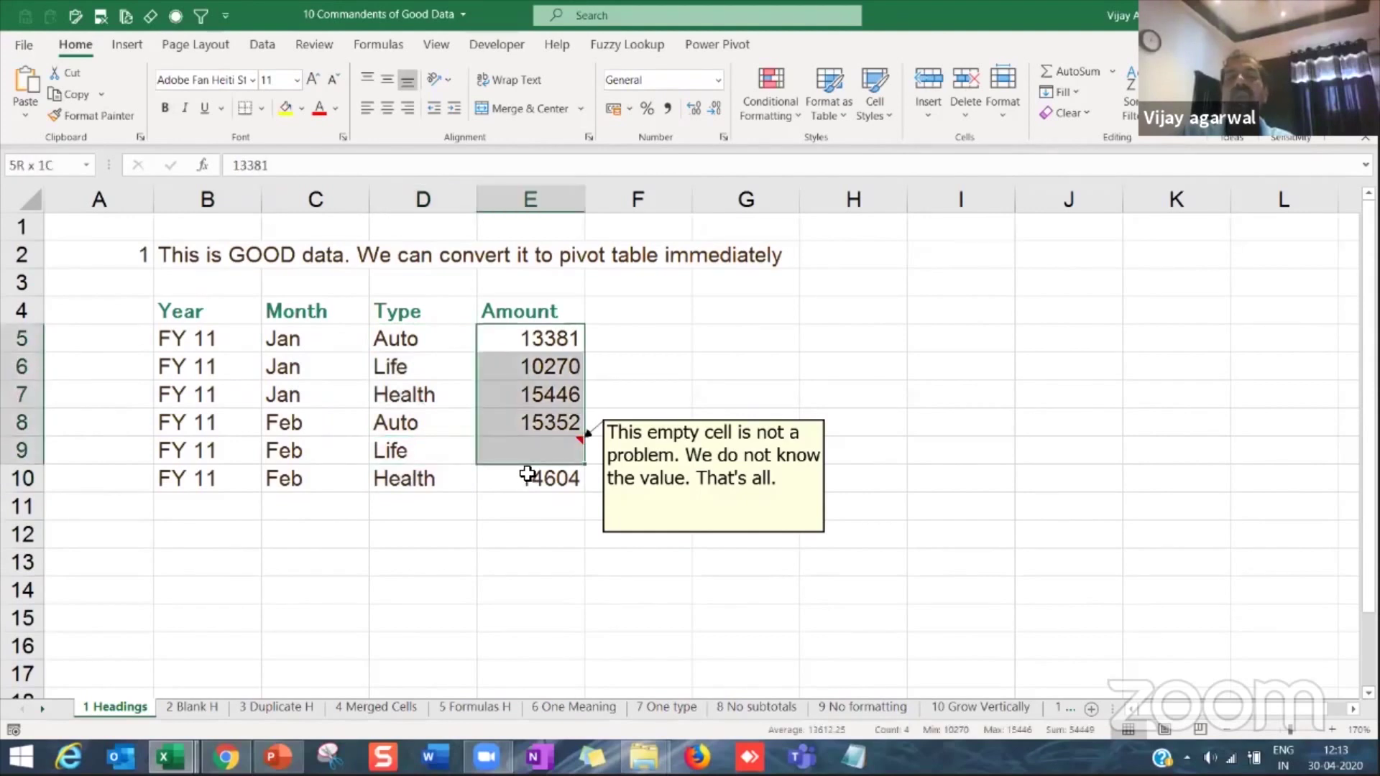
{"action": "left_click", "coordinate": [529, 447]}
{"action": "left_click_drag", "start_coordinate": [528, 339], "coordinate": [527, 467]}
Step: Enter 0 in the empty Amount cell of the Feb Life row
{"action": "left_click", "coordinate": [528, 460]}
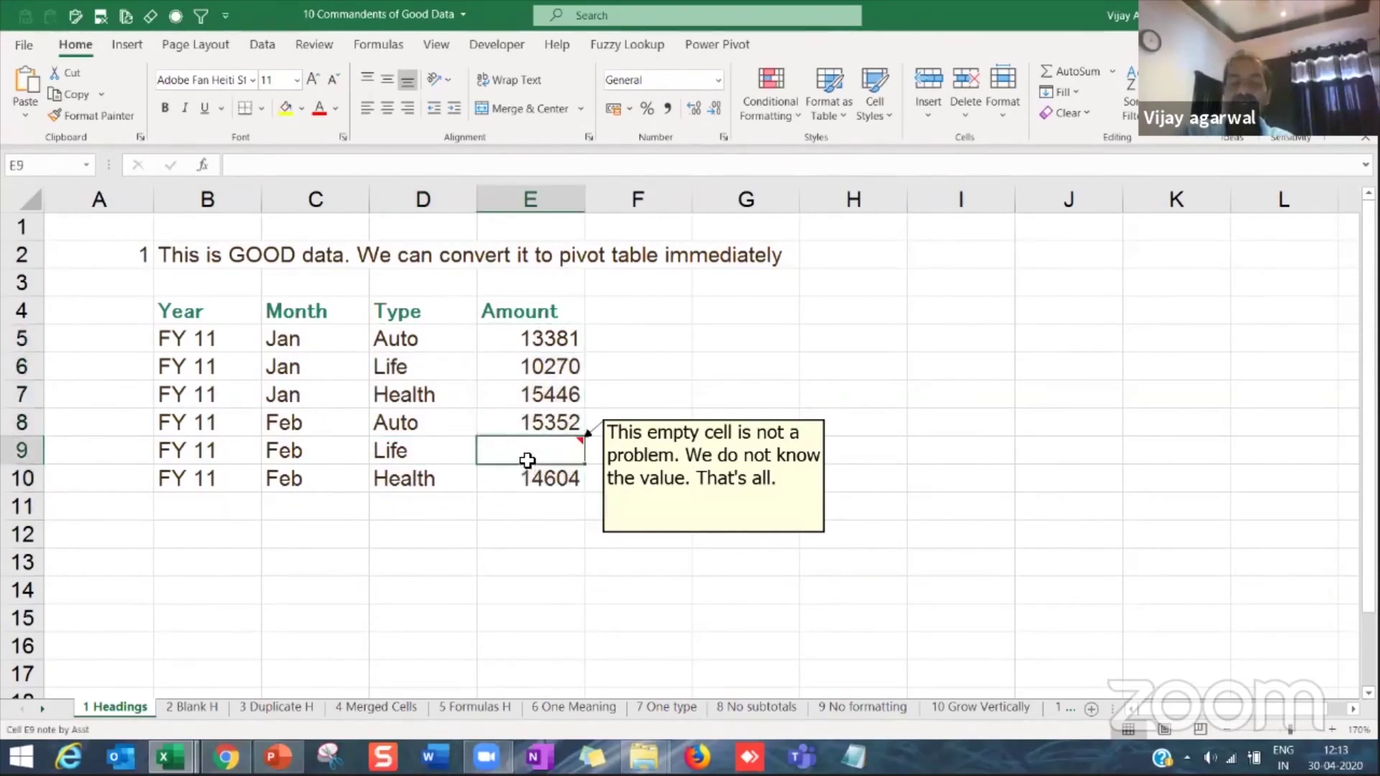
{"action": "type", "text": "0"}
{"action": "key", "text": "Return"}
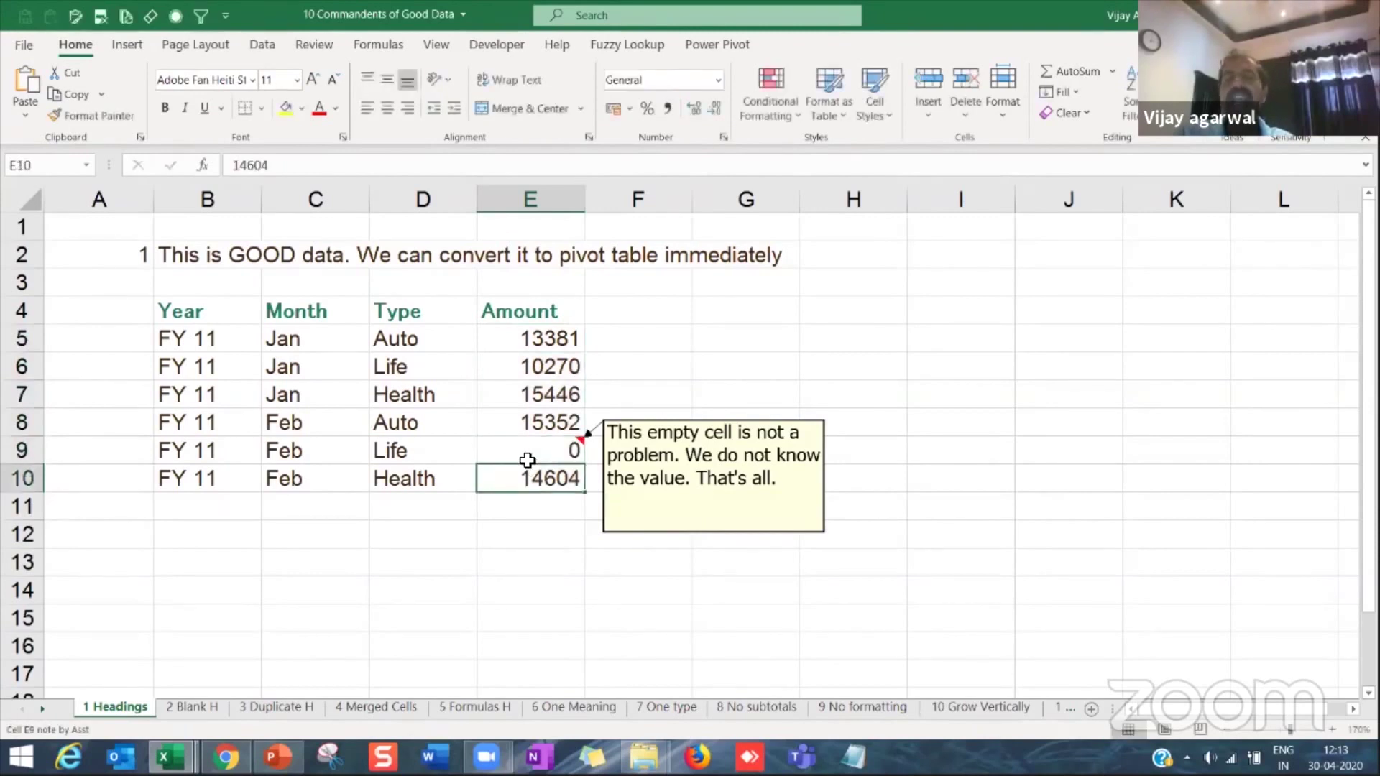
{"action": "left_click", "coordinate": [528, 460]}
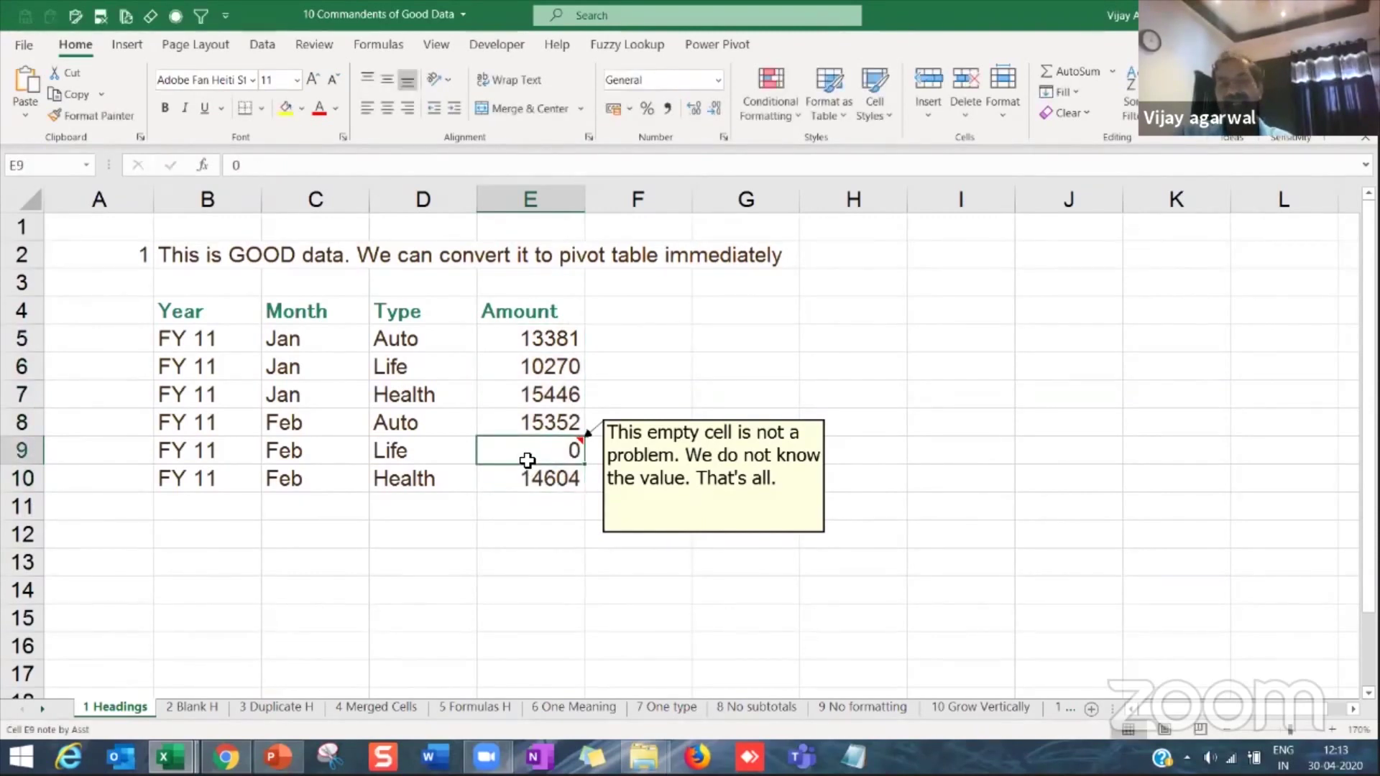
Step: Review the table's heading row from Year to Amount
{"action": "left_click_drag", "start_coordinate": [225, 311], "coordinate": [530, 311]}
{"action": "left_click", "coordinate": [392, 372]}
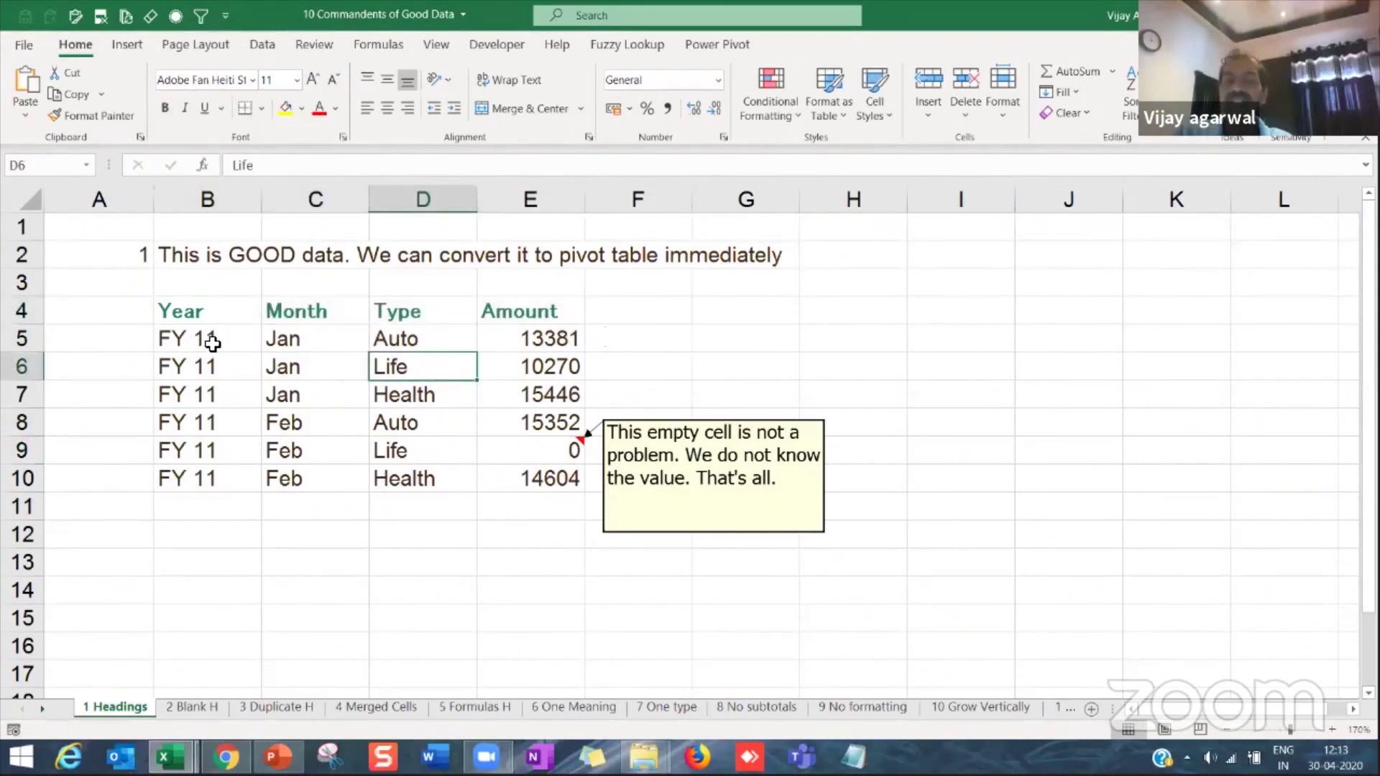
{"action": "left_click_drag", "start_coordinate": [187, 311], "coordinate": [492, 309]}
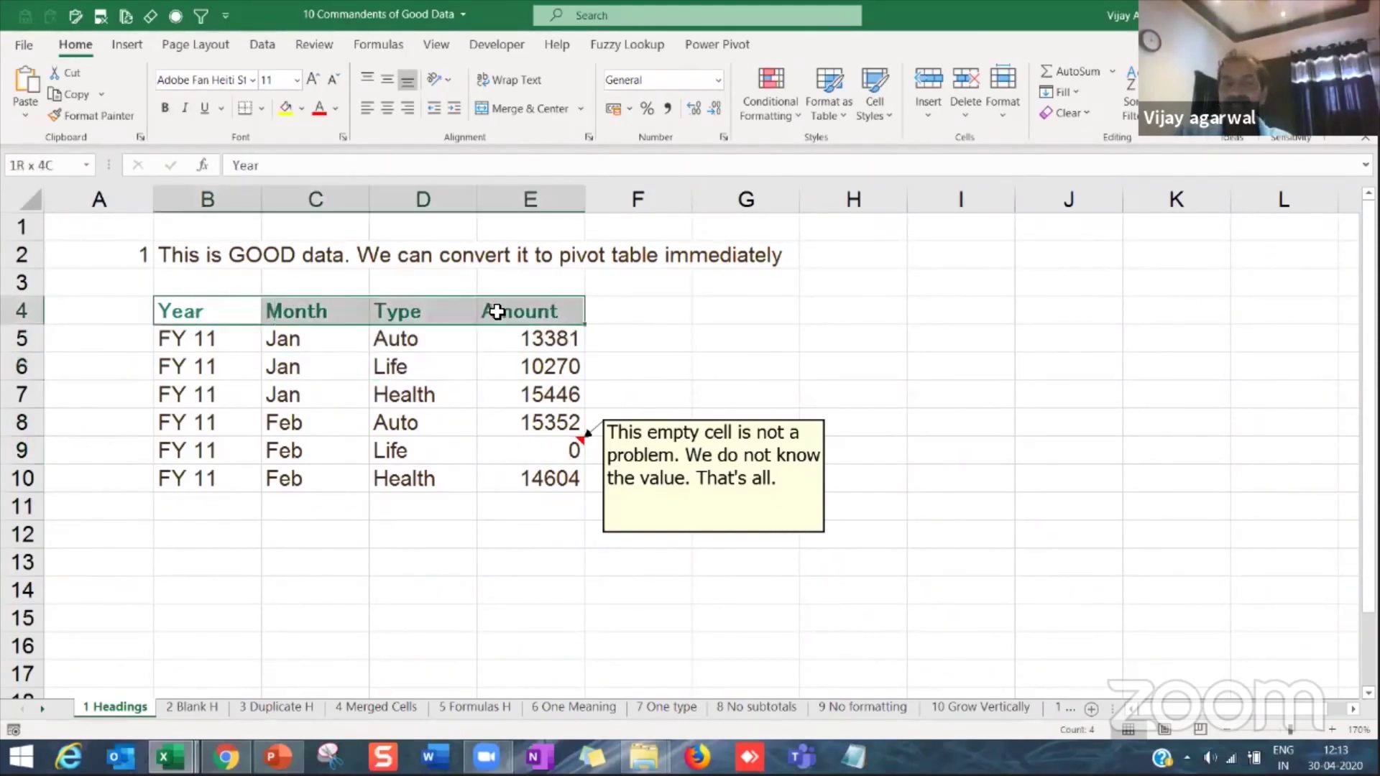
{"action": "left_click", "coordinate": [302, 322]}
{"action": "left_click", "coordinate": [315, 367]}
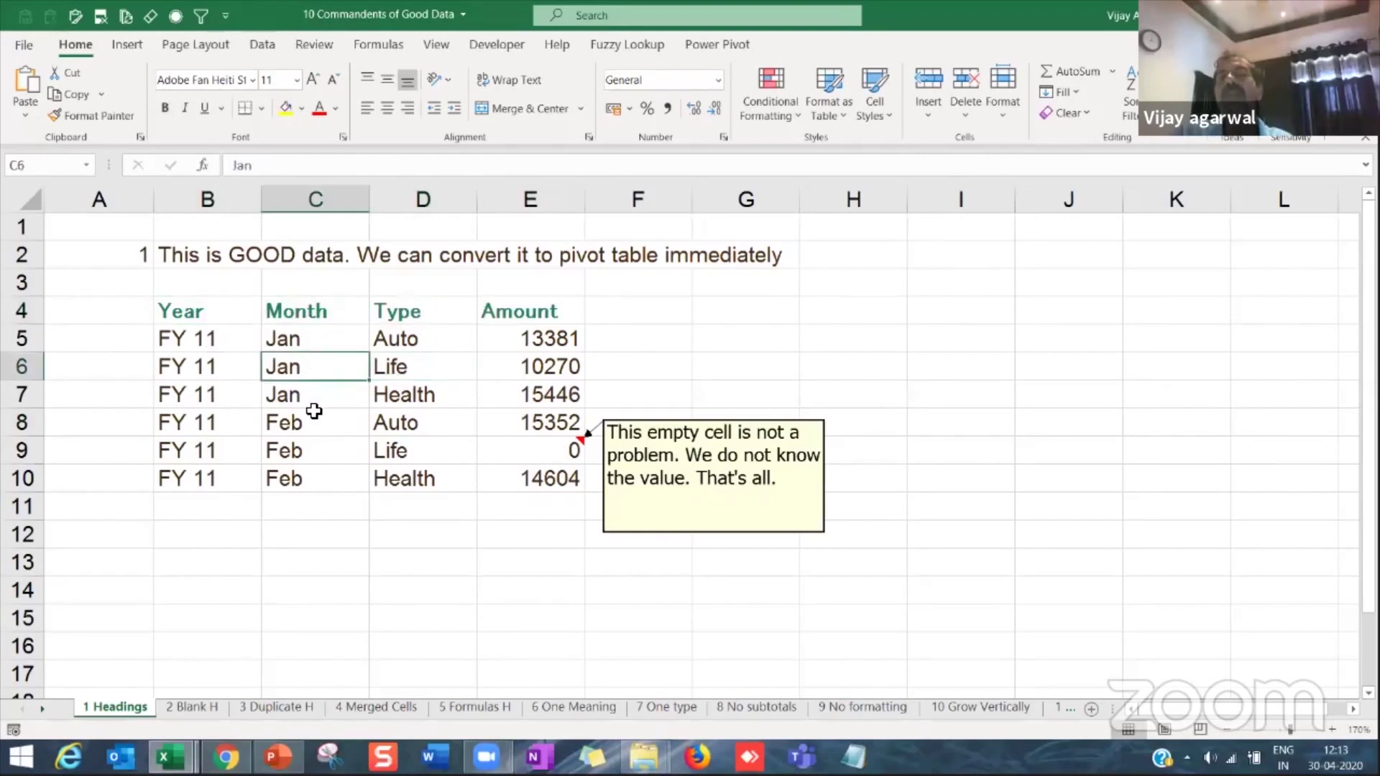
Step: Open the 2 Blank H sheet and compare the Bad table's missing heading with the Good table
{"action": "left_click", "coordinate": [191, 708]}
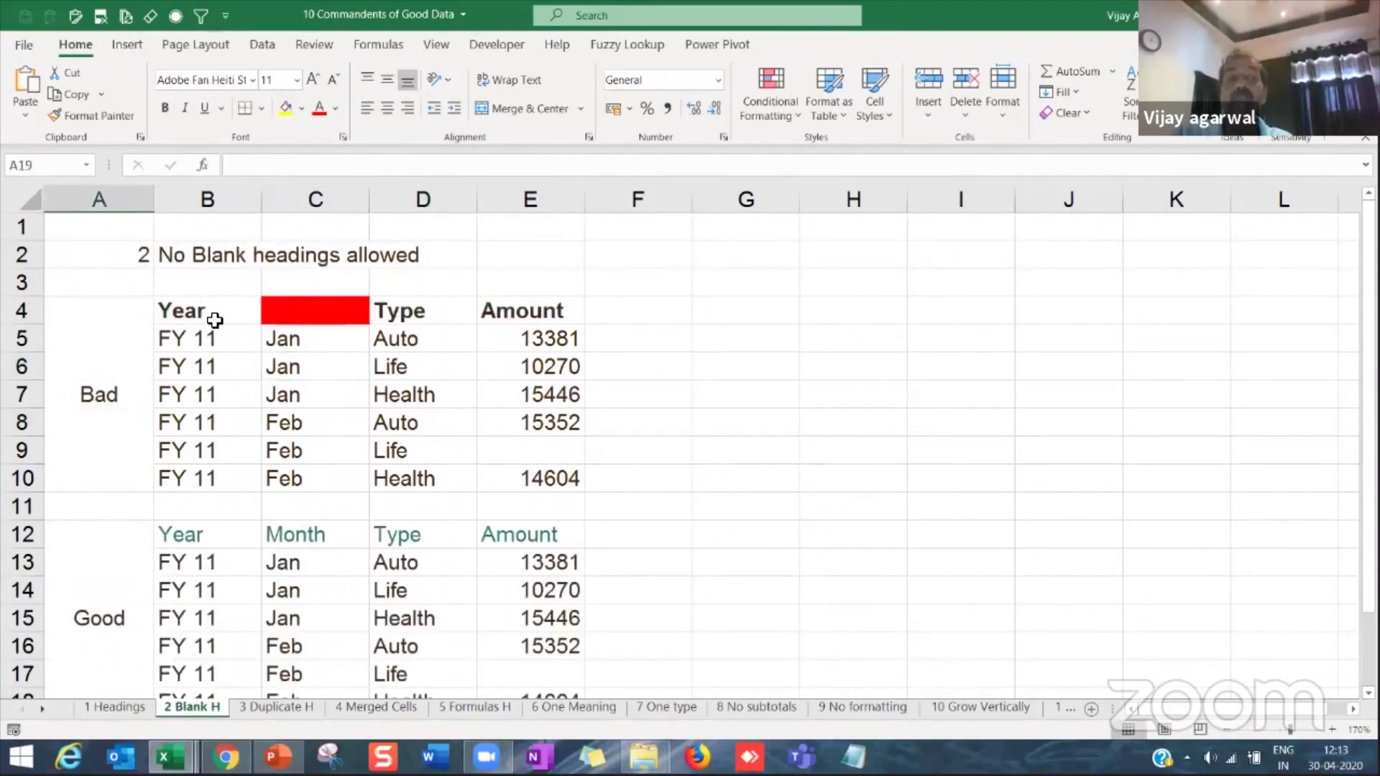
{"action": "left_click", "coordinate": [499, 307]}
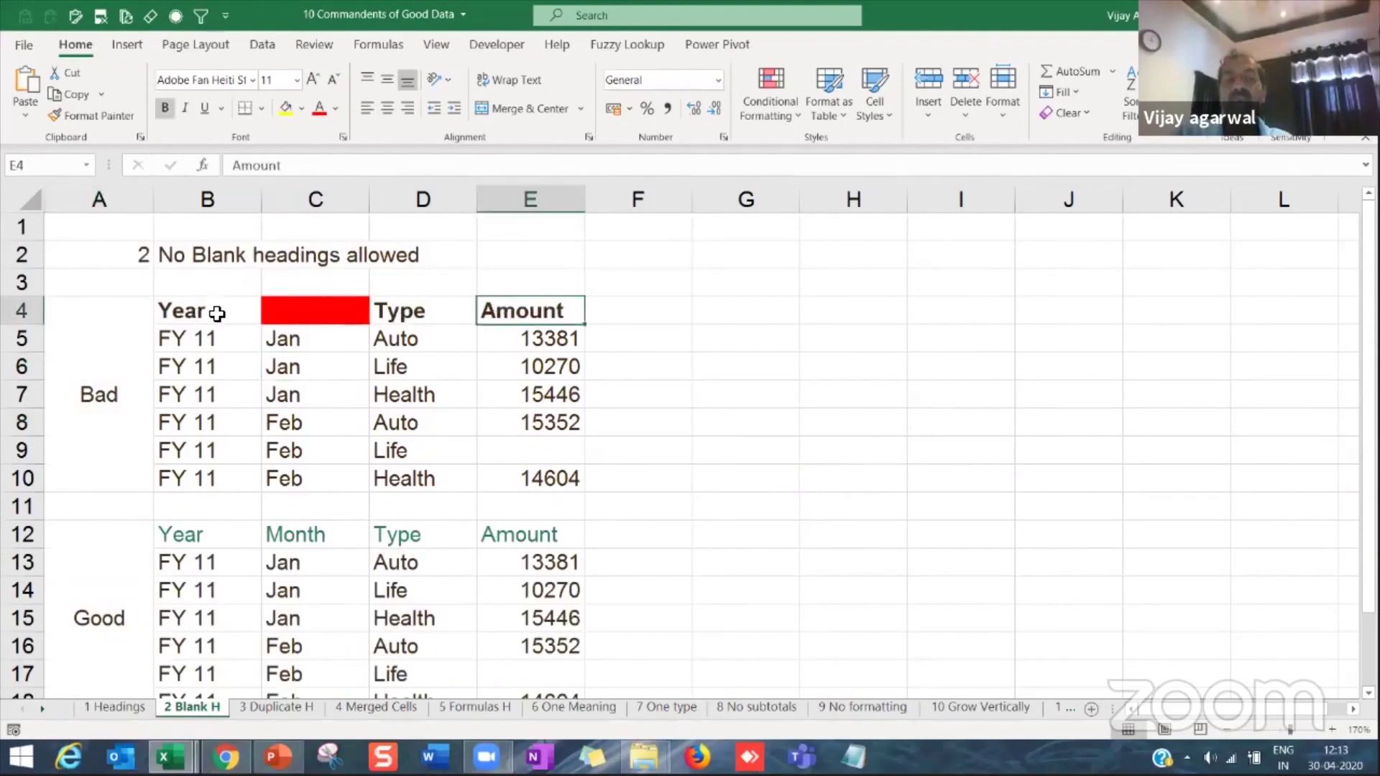
{"action": "left_click_drag", "start_coordinate": [217, 313], "coordinate": [498, 311]}
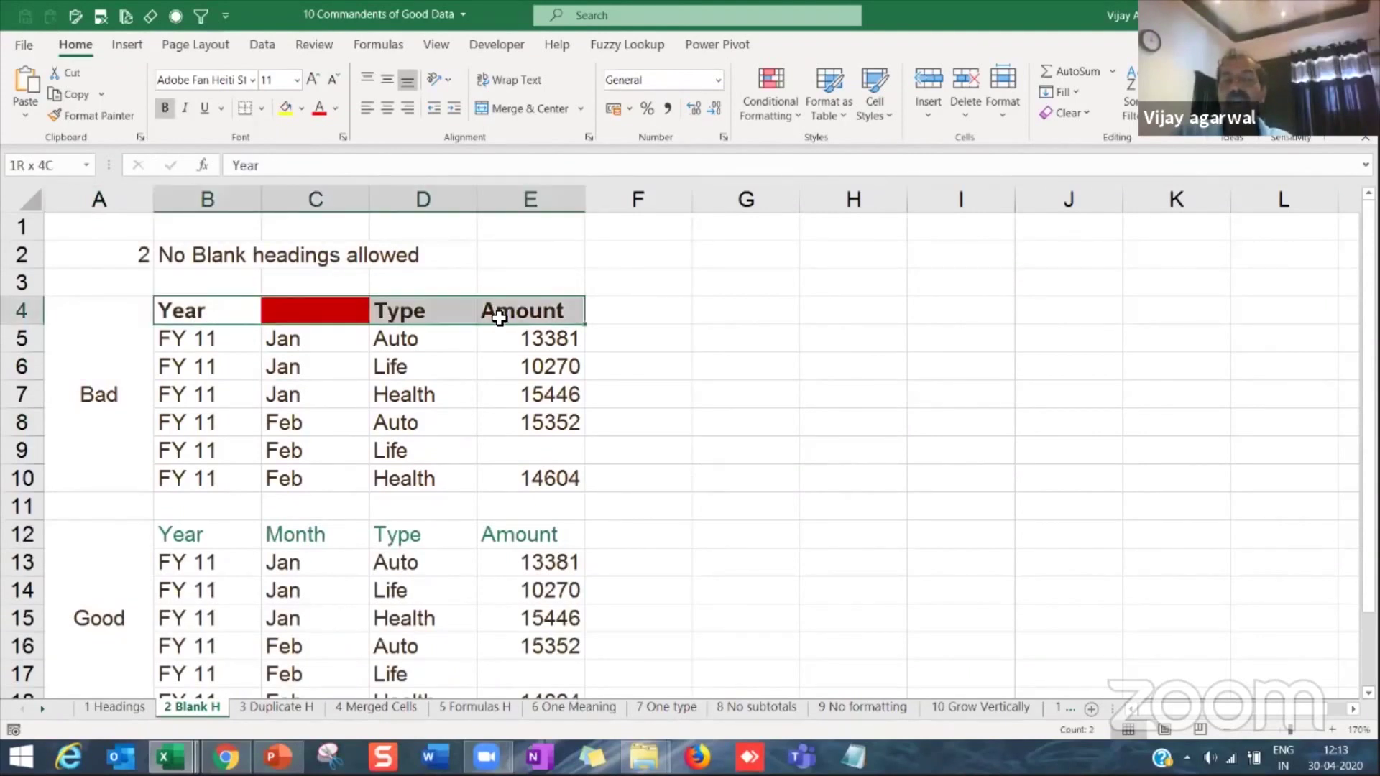
{"action": "left_click", "coordinate": [338, 320]}
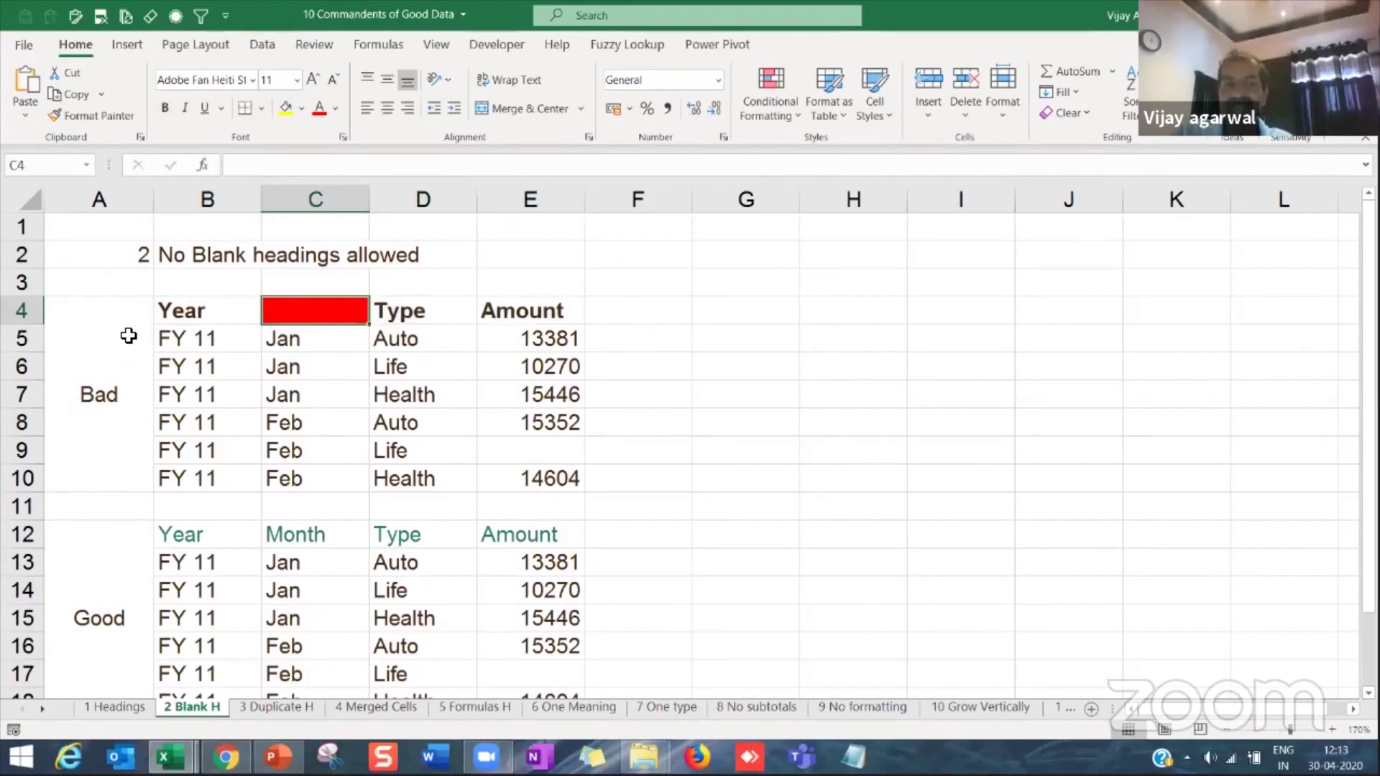
{"action": "left_click_drag", "start_coordinate": [126, 332], "coordinate": [485, 479]}
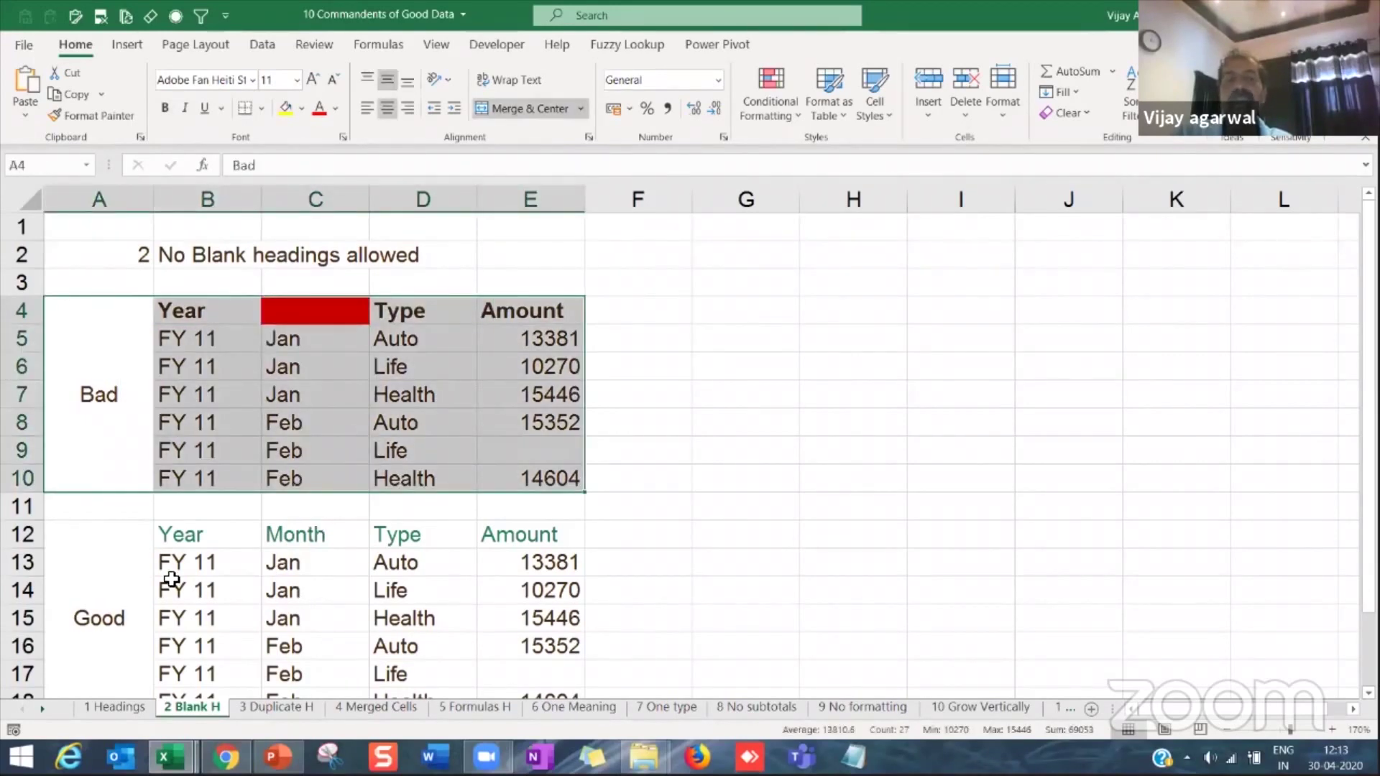
{"action": "left_click_drag", "start_coordinate": [140, 568], "coordinate": [535, 671]}
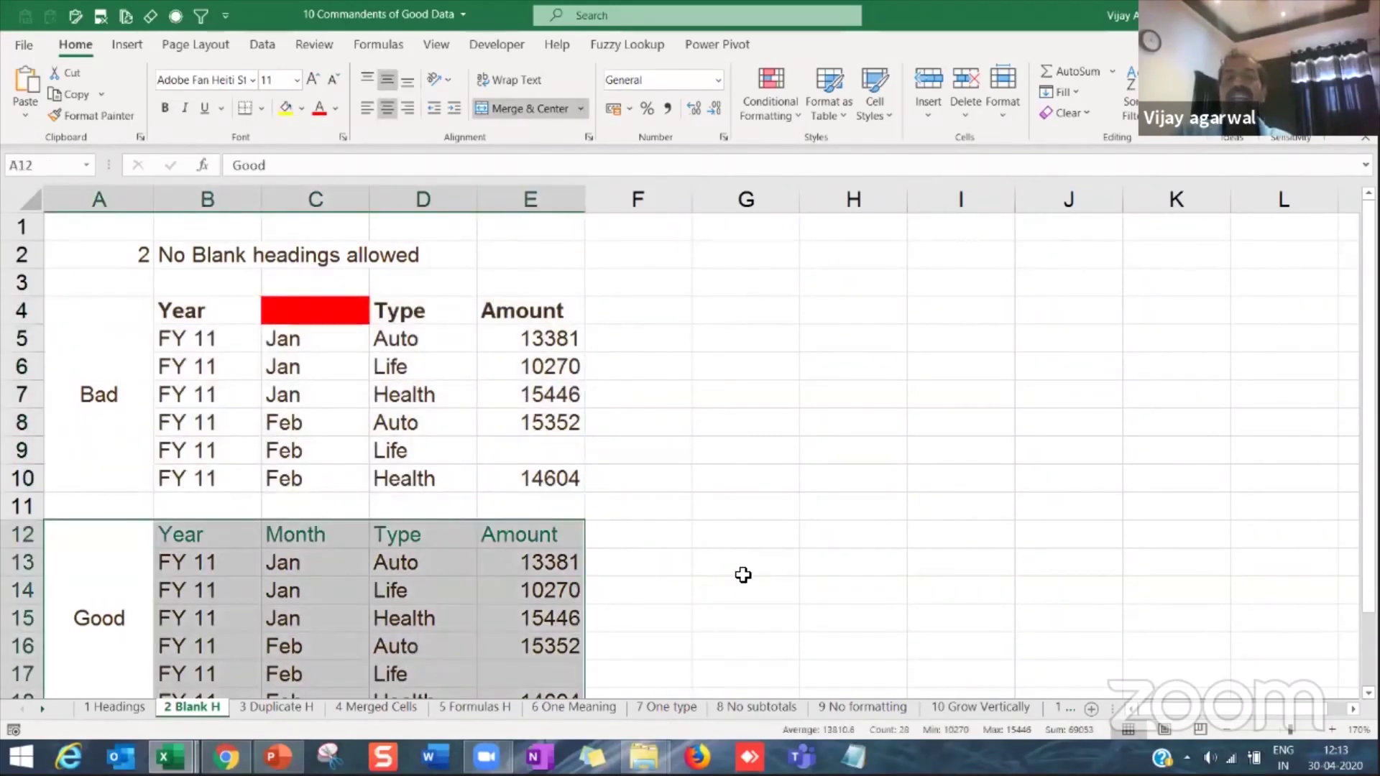
{"action": "scroll", "coordinate": [742, 573], "scroll_direction": "down", "scroll_amount": 3}
{"action": "scroll", "coordinate": [268, 370], "scroll_direction": "up", "scroll_amount": 3}
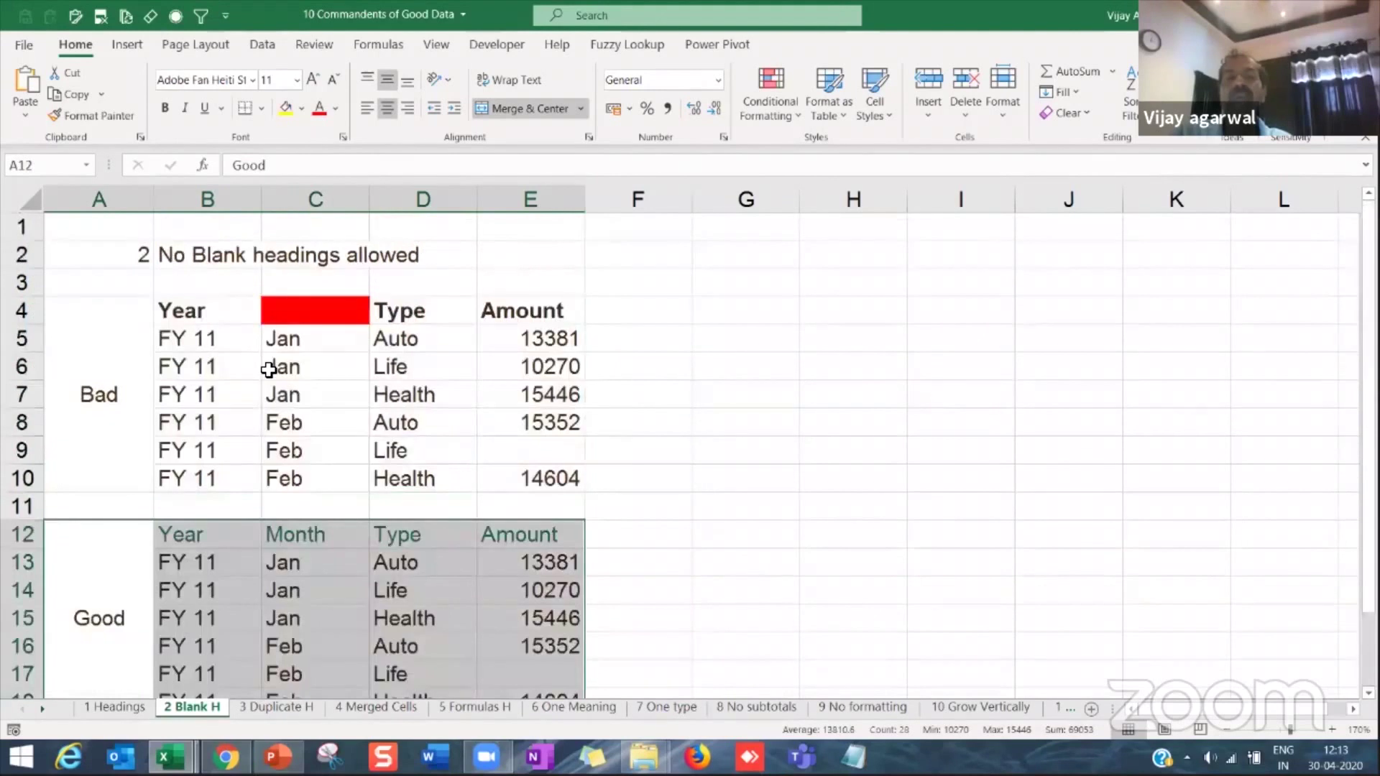
{"action": "left_click", "coordinate": [288, 316]}
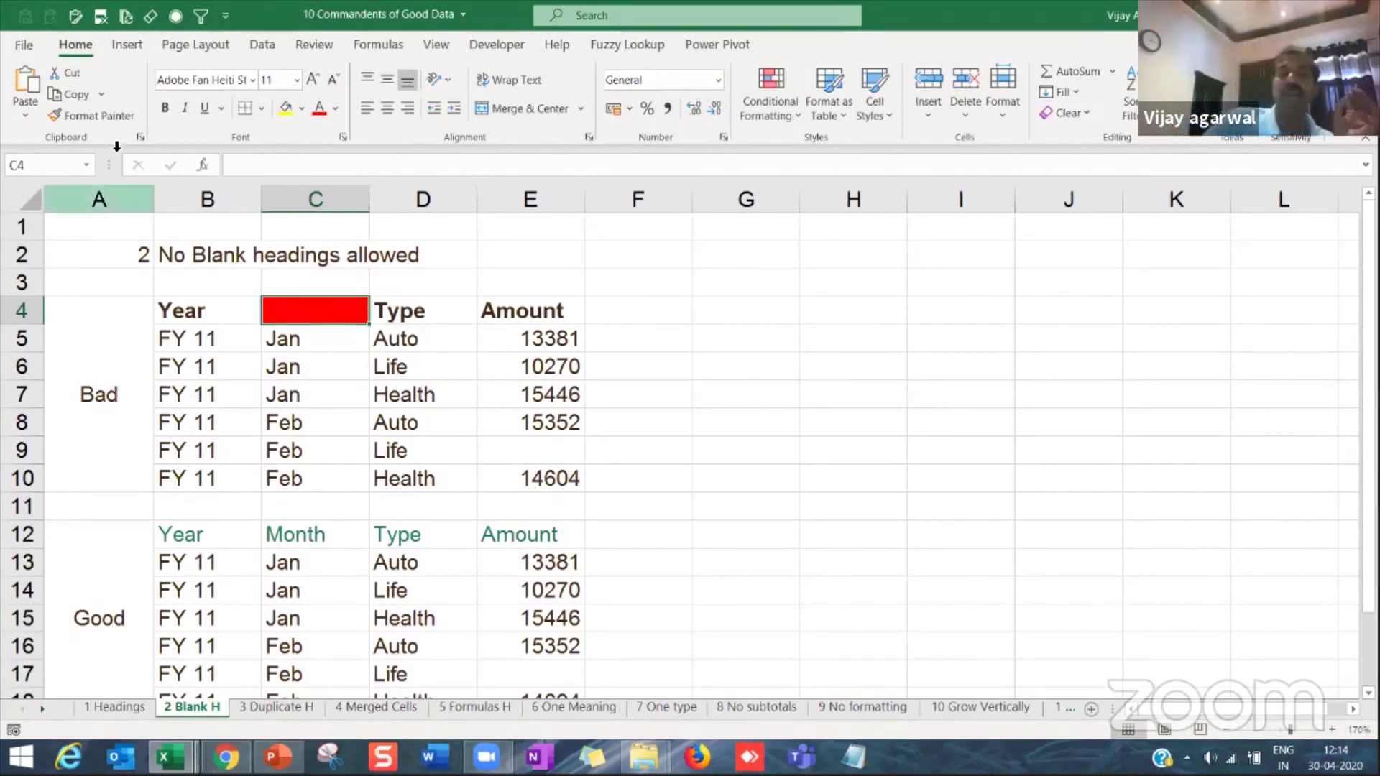
Step: Insert an empty column between the Type and Amount columns
{"action": "left_click", "coordinate": [392, 338]}
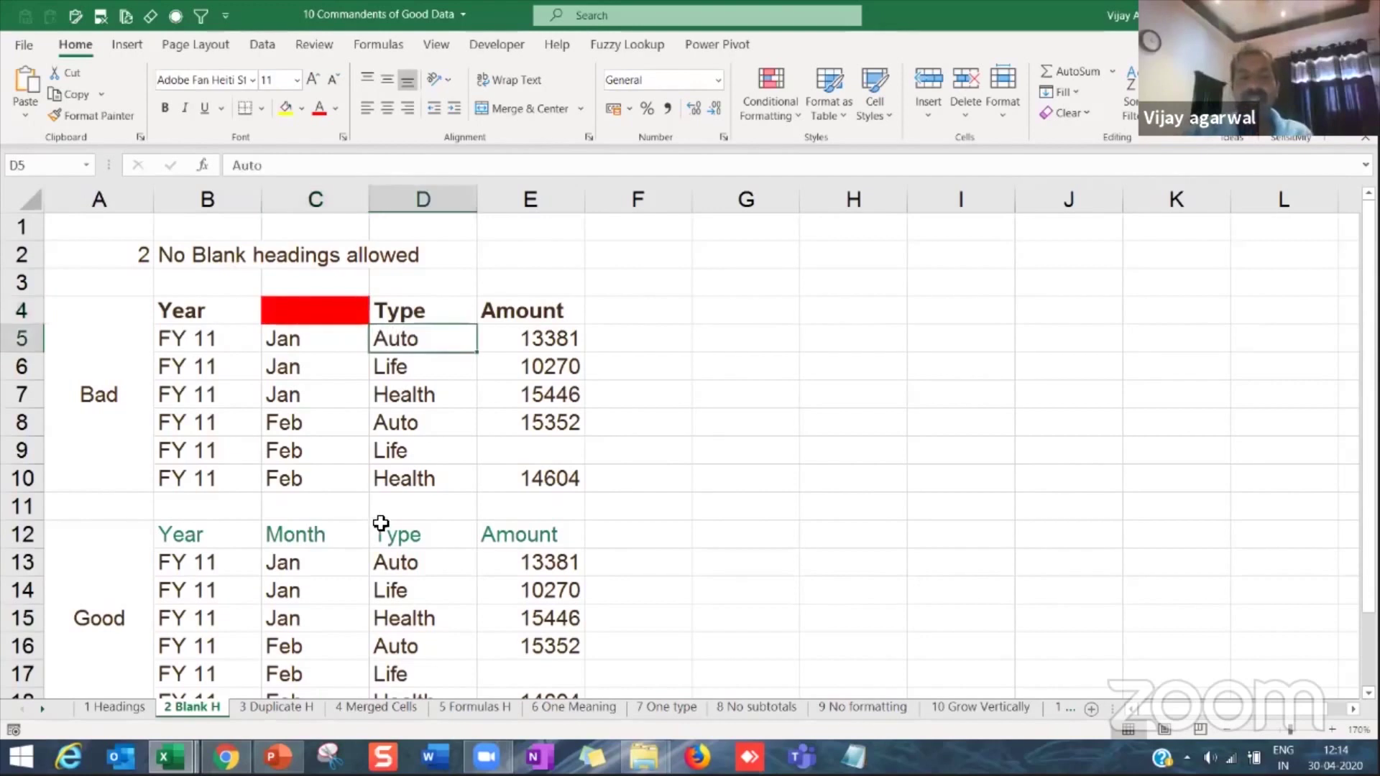
{"action": "right_click", "coordinate": [536, 206]}
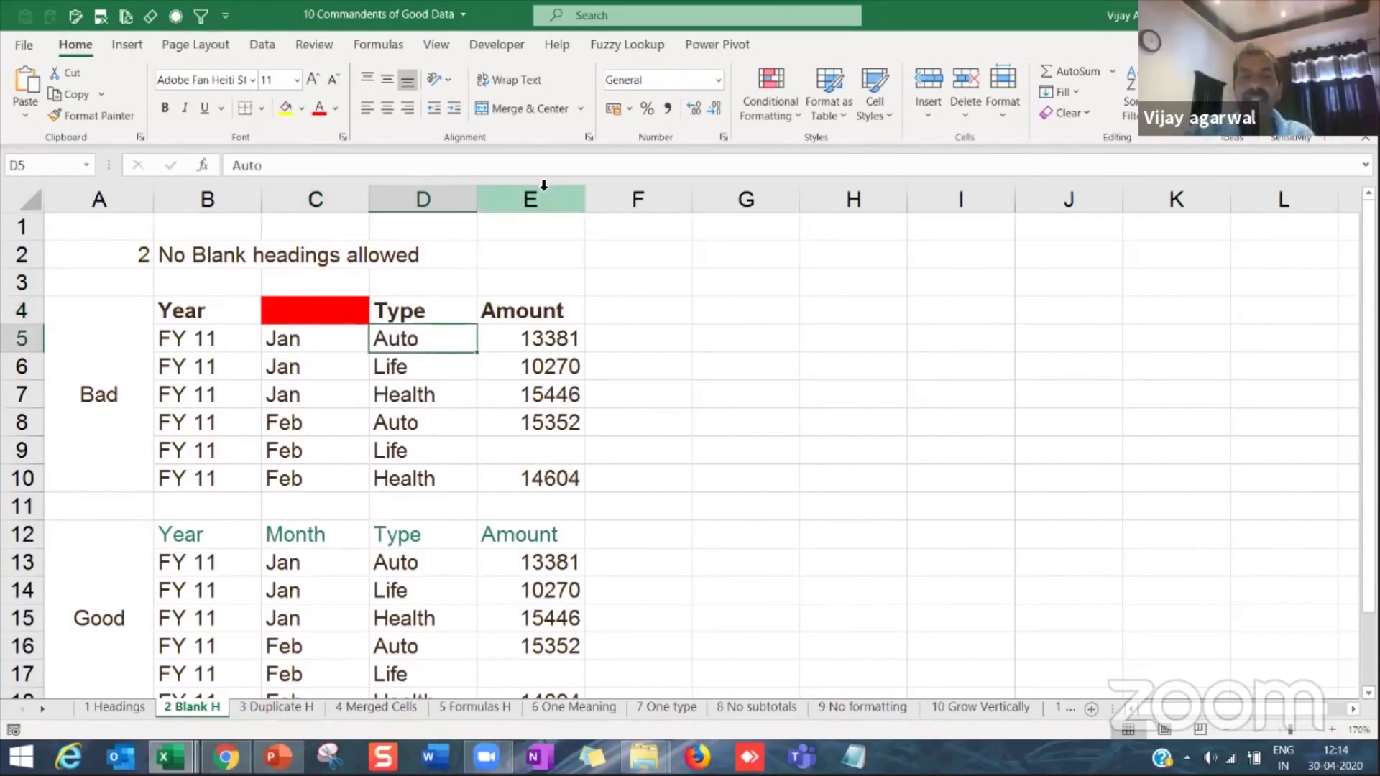
{"action": "left_click", "coordinate": [587, 342]}
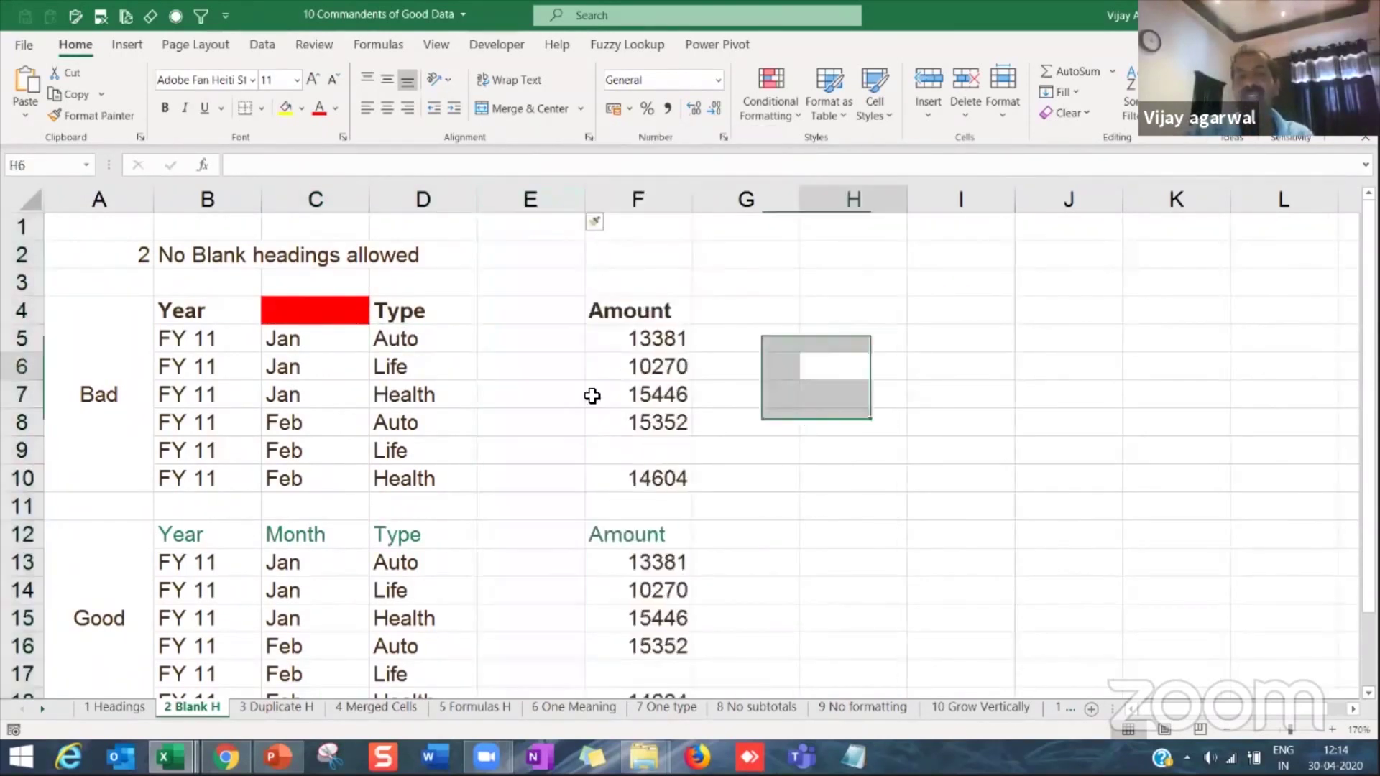
{"action": "left_click", "coordinate": [548, 311]}
{"action": "left_click", "coordinate": [533, 429]}
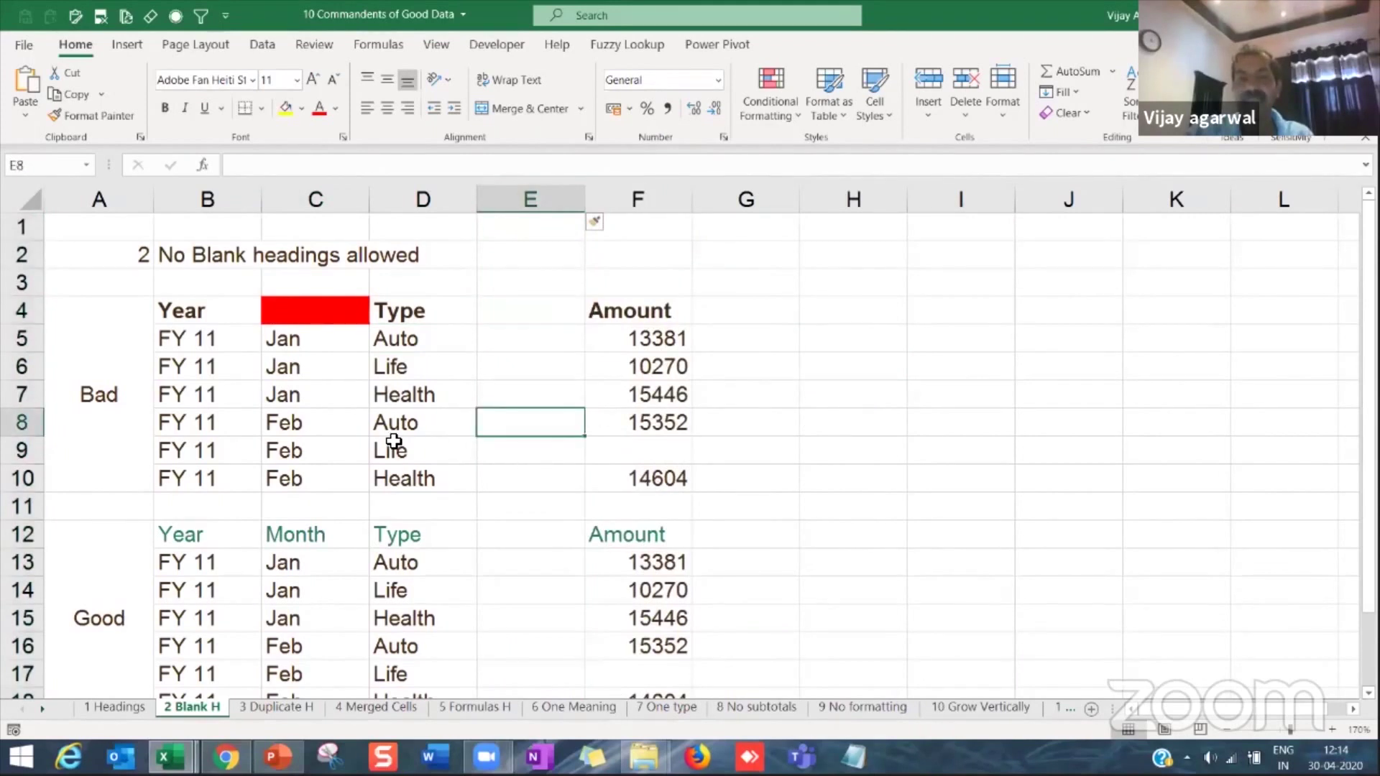
Step: Fill the blank red heading cell of the Bad table with "Month"
{"action": "left_click", "coordinate": [306, 310]}
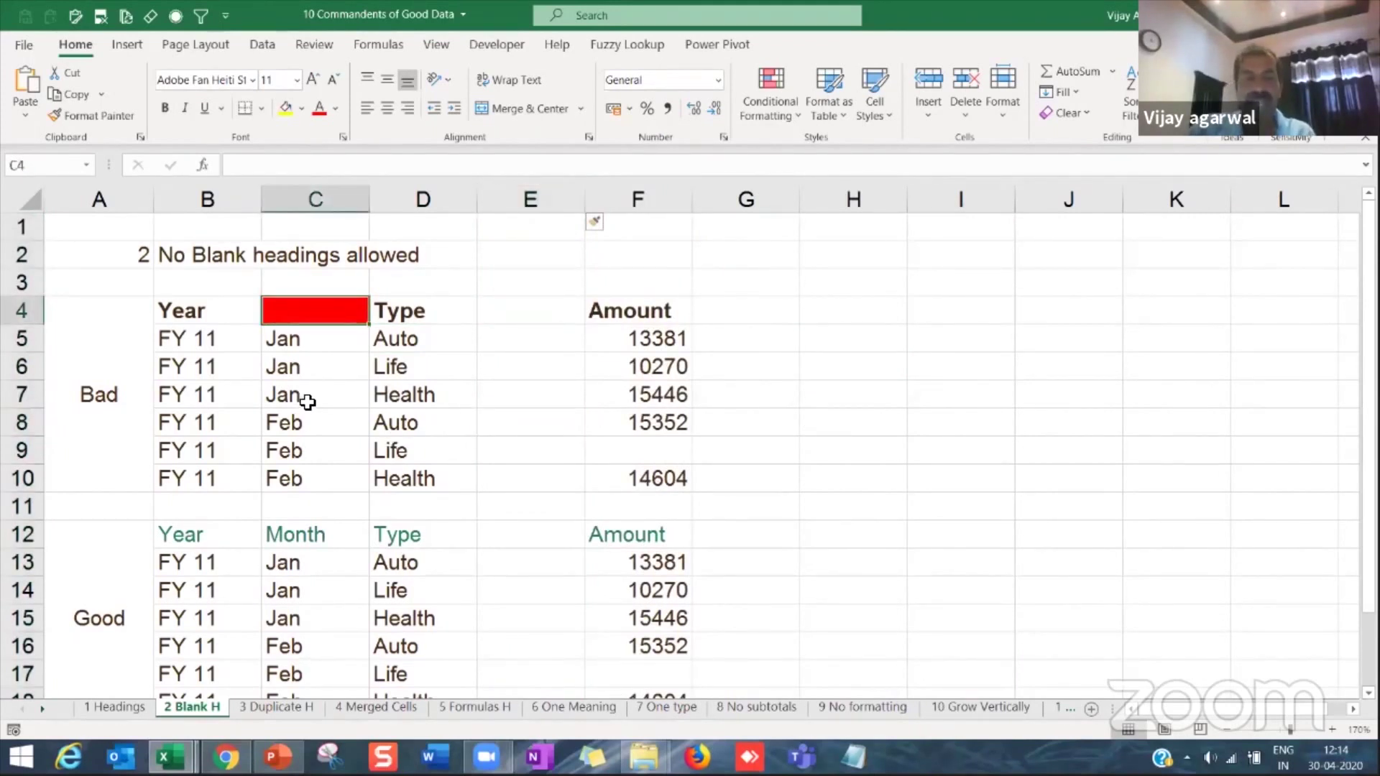
{"action": "type", "text": "Mon"}
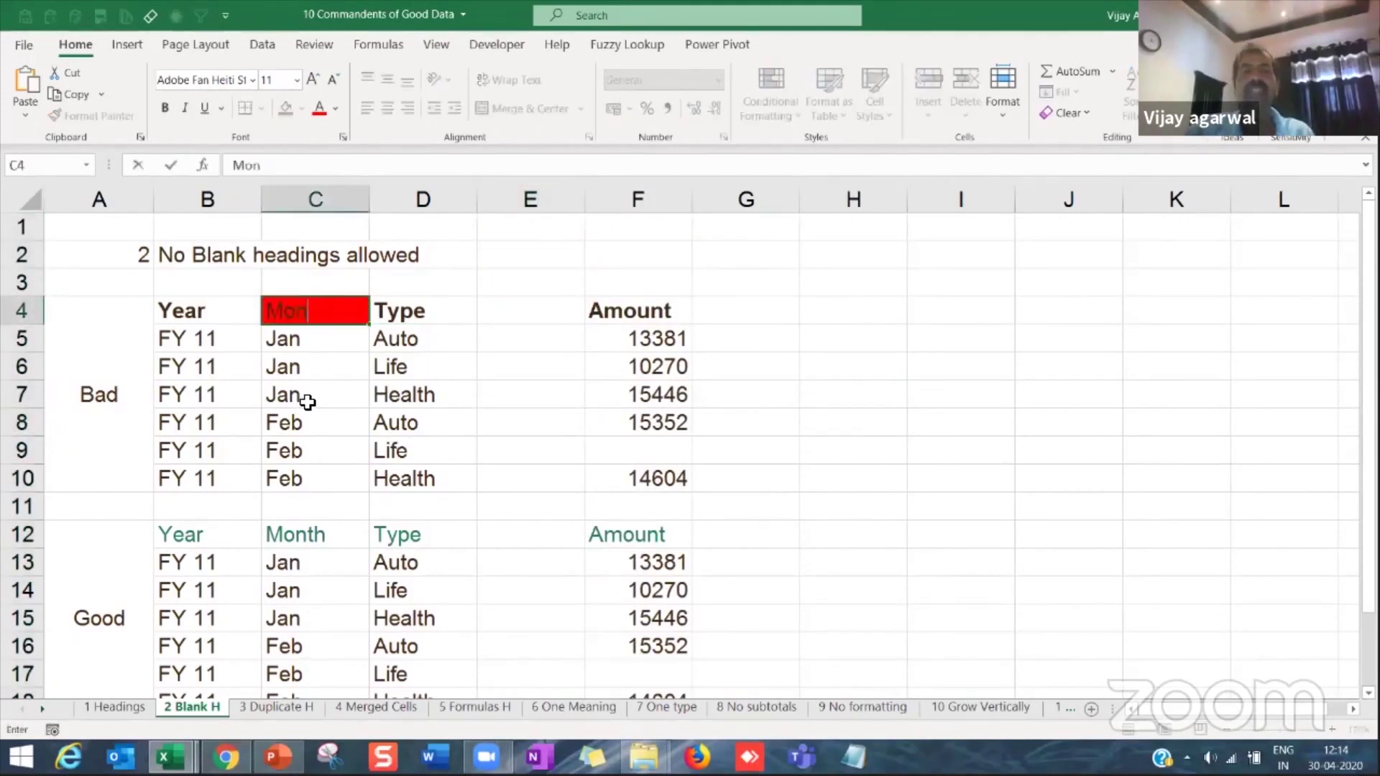
{"action": "type", "text": "th"}
{"action": "key", "text": "Return"}
Step: Copy the Year heading's formatting onto the red Month heading with Format Painter
{"action": "left_click", "coordinate": [192, 311]}
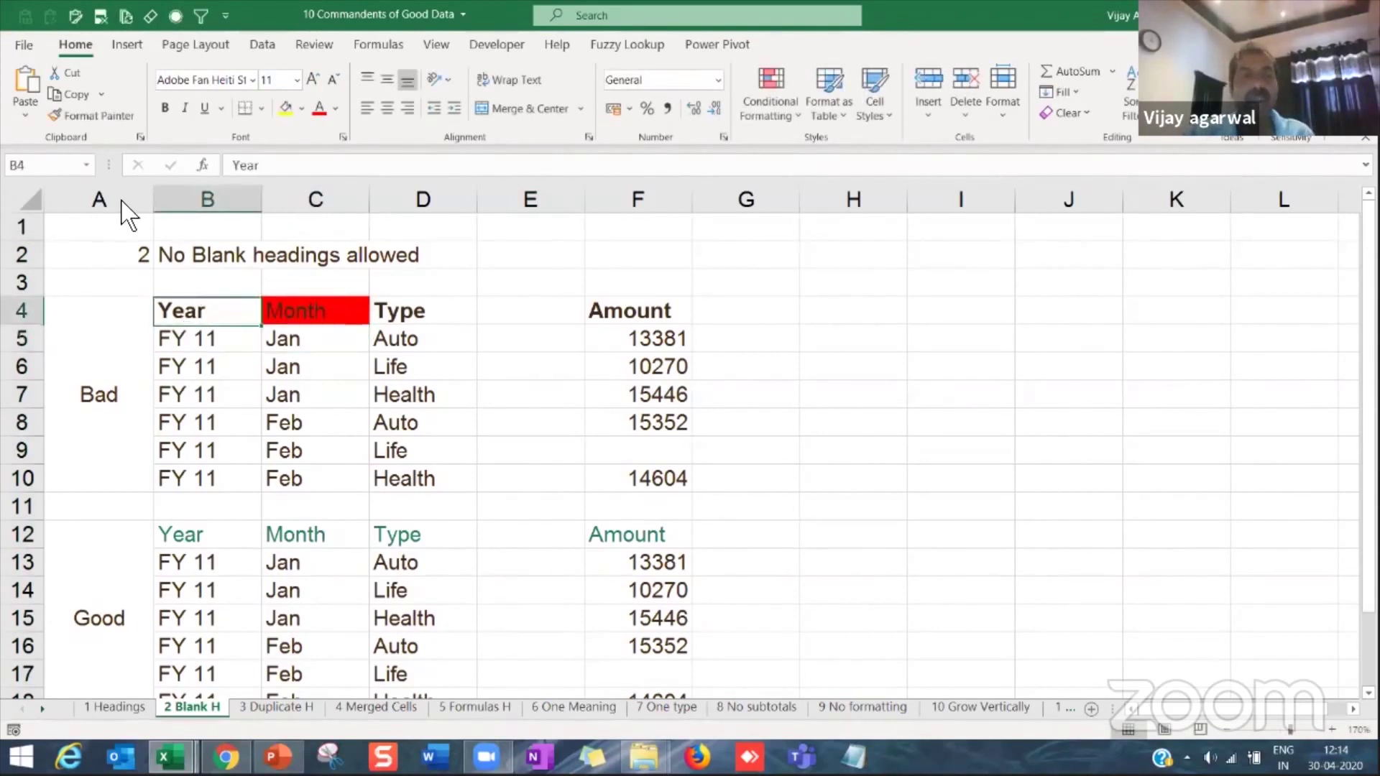
{"action": "left_click", "coordinate": [92, 115]}
{"action": "left_click", "coordinate": [313, 309]}
{"action": "key", "text": "Down"}
{"action": "key", "text": "Down"}
{"action": "key", "text": "Down"}
{"action": "key", "text": "Down"}
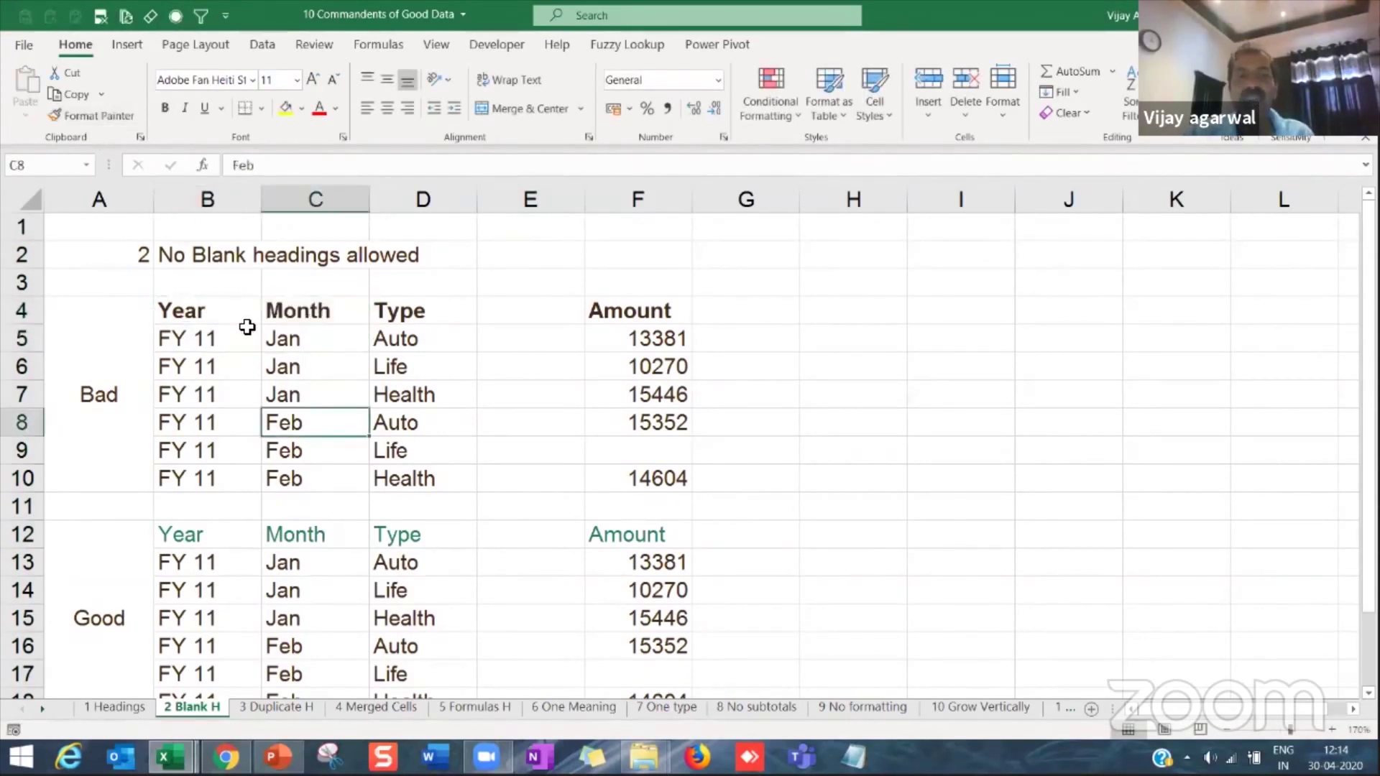
Step: Check how far the Bad table's contiguous region extends by selecting it from the Year heading
{"action": "left_click", "coordinate": [214, 310]}
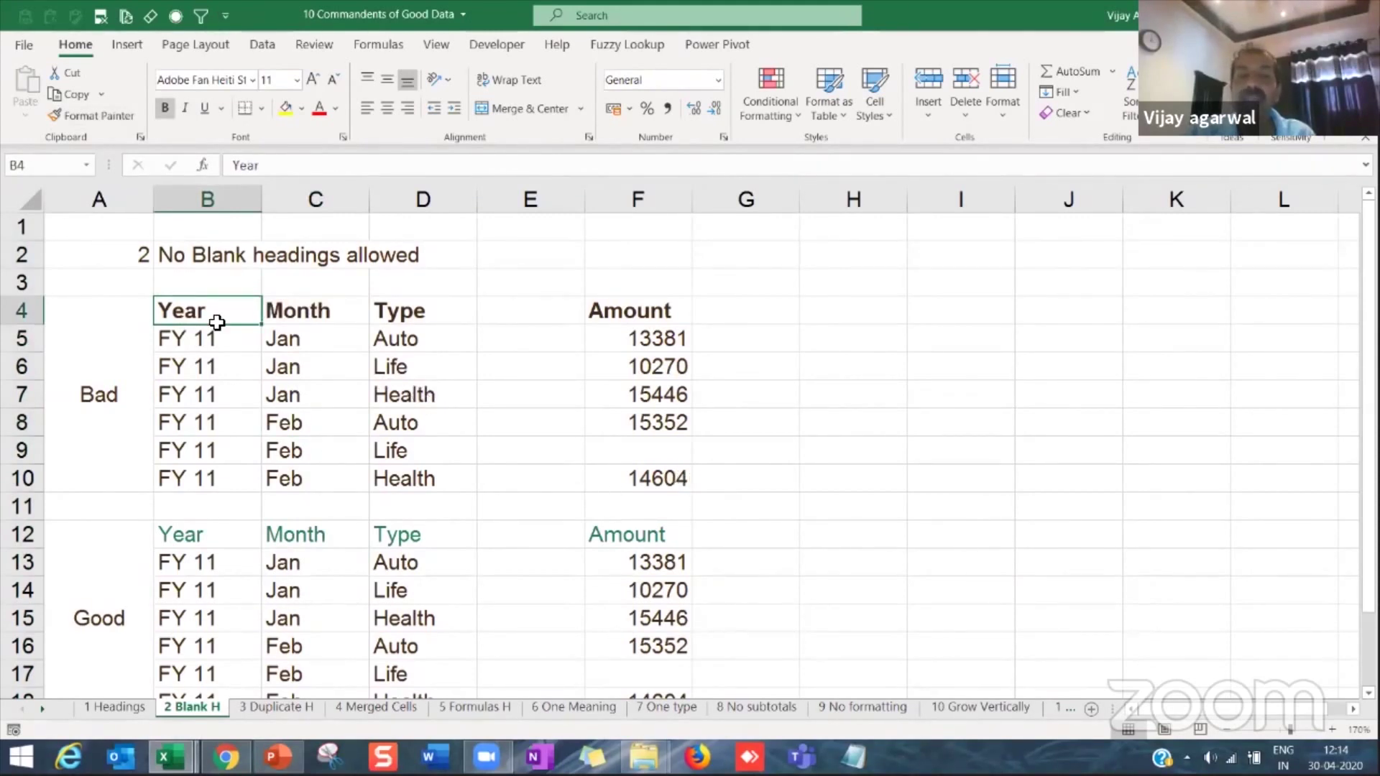
{"action": "left_click_drag", "start_coordinate": [215, 317], "coordinate": [632, 468]}
{"action": "left_click", "coordinate": [109, 248]}
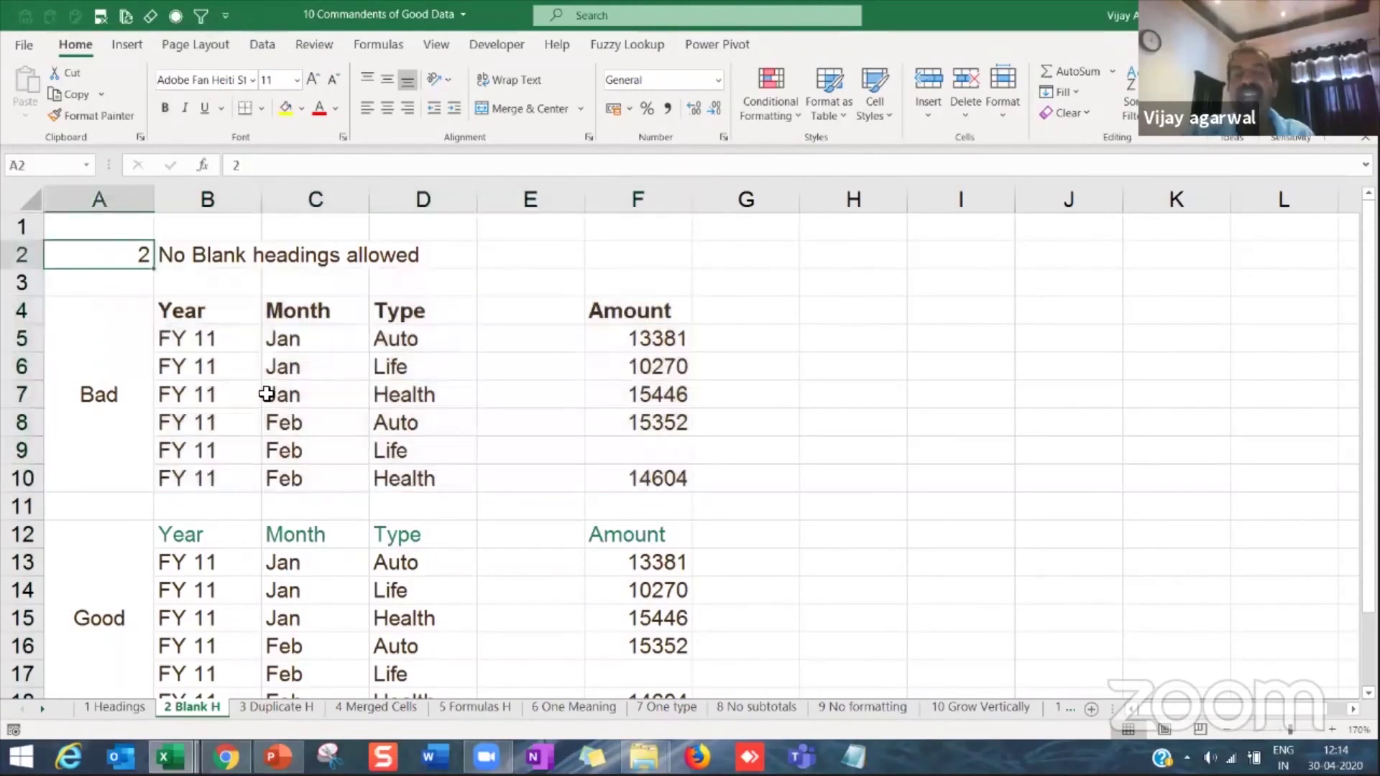
{"action": "left_click", "coordinate": [216, 321]}
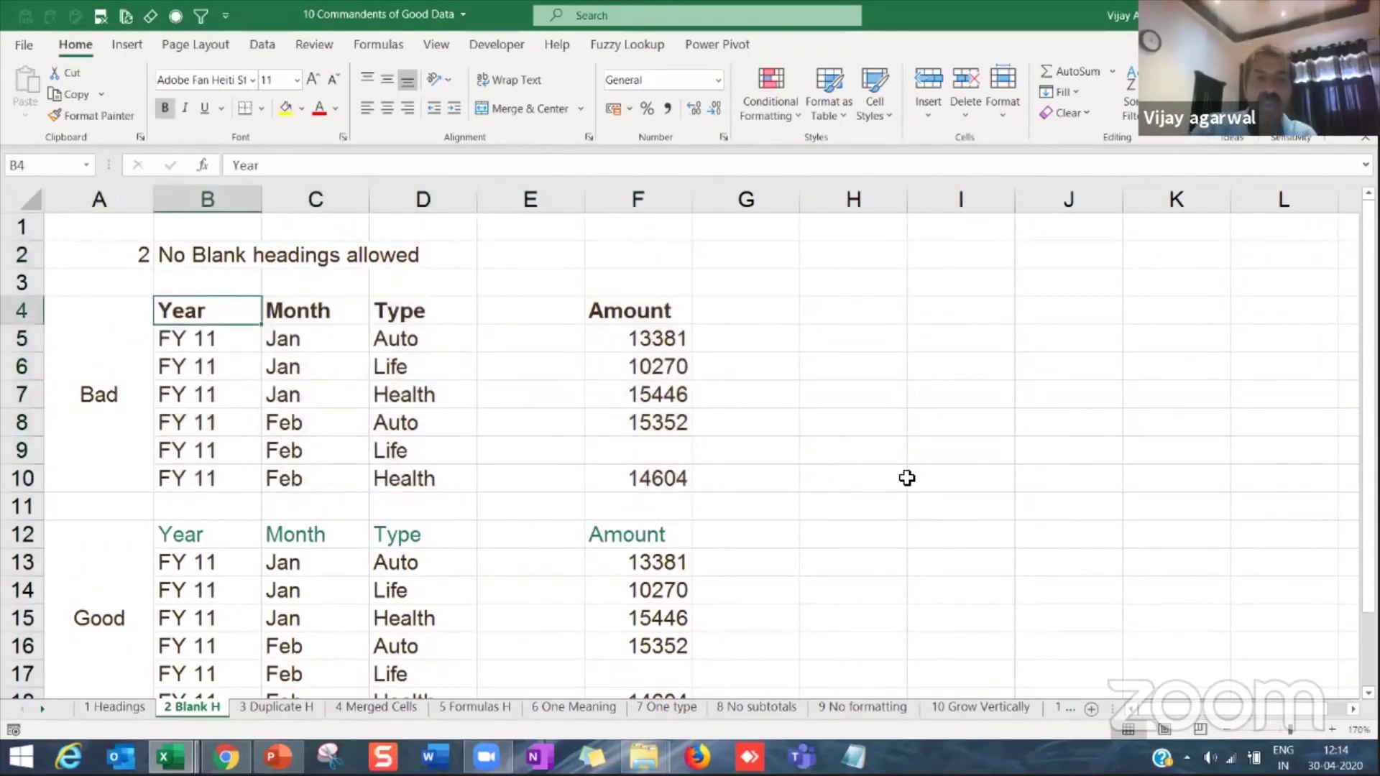
{"action": "key", "text": "ctrl+a"}
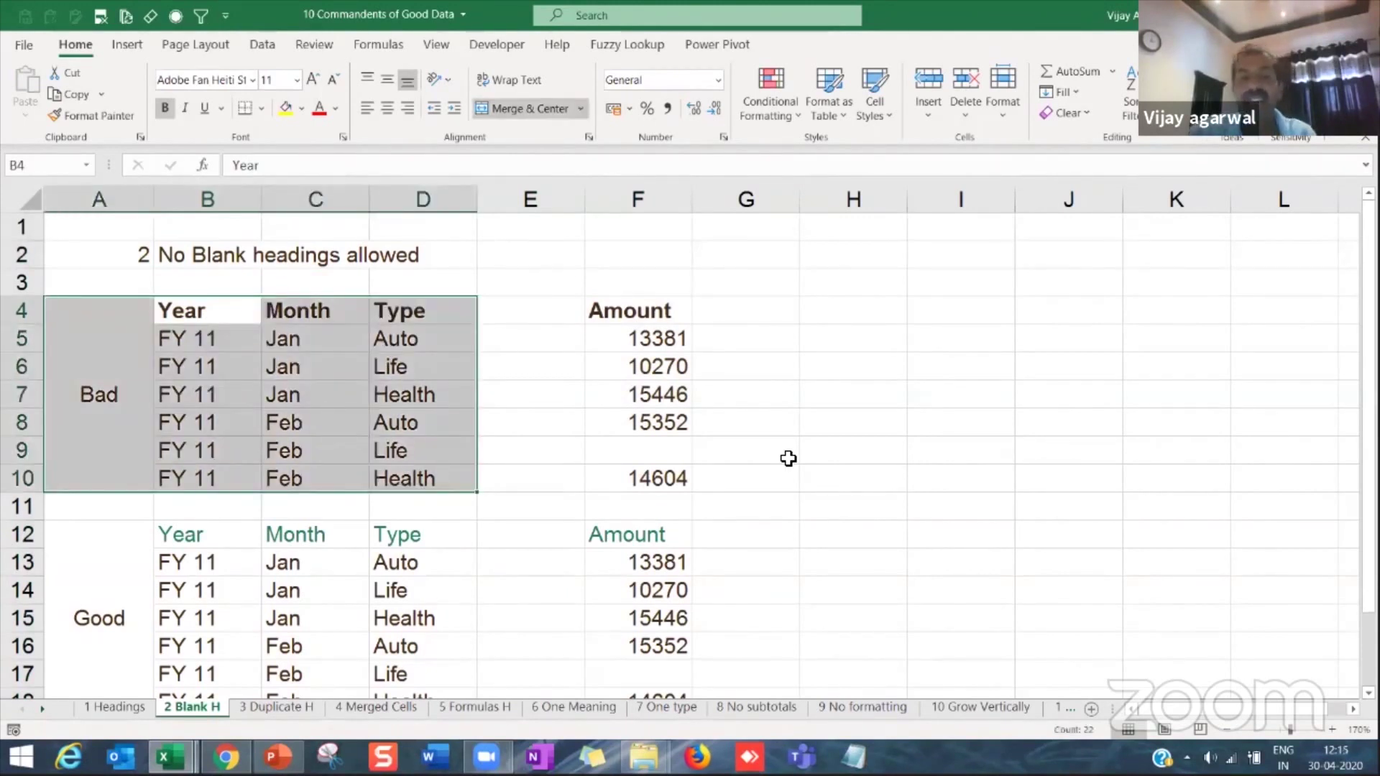
{"action": "left_click_drag", "start_coordinate": [72, 311], "coordinate": [441, 419]}
Step: Examine the separated Amount column, extending the selection from its heading through the contiguous values
{"action": "left_click_drag", "start_coordinate": [679, 309], "coordinate": [669, 473]}
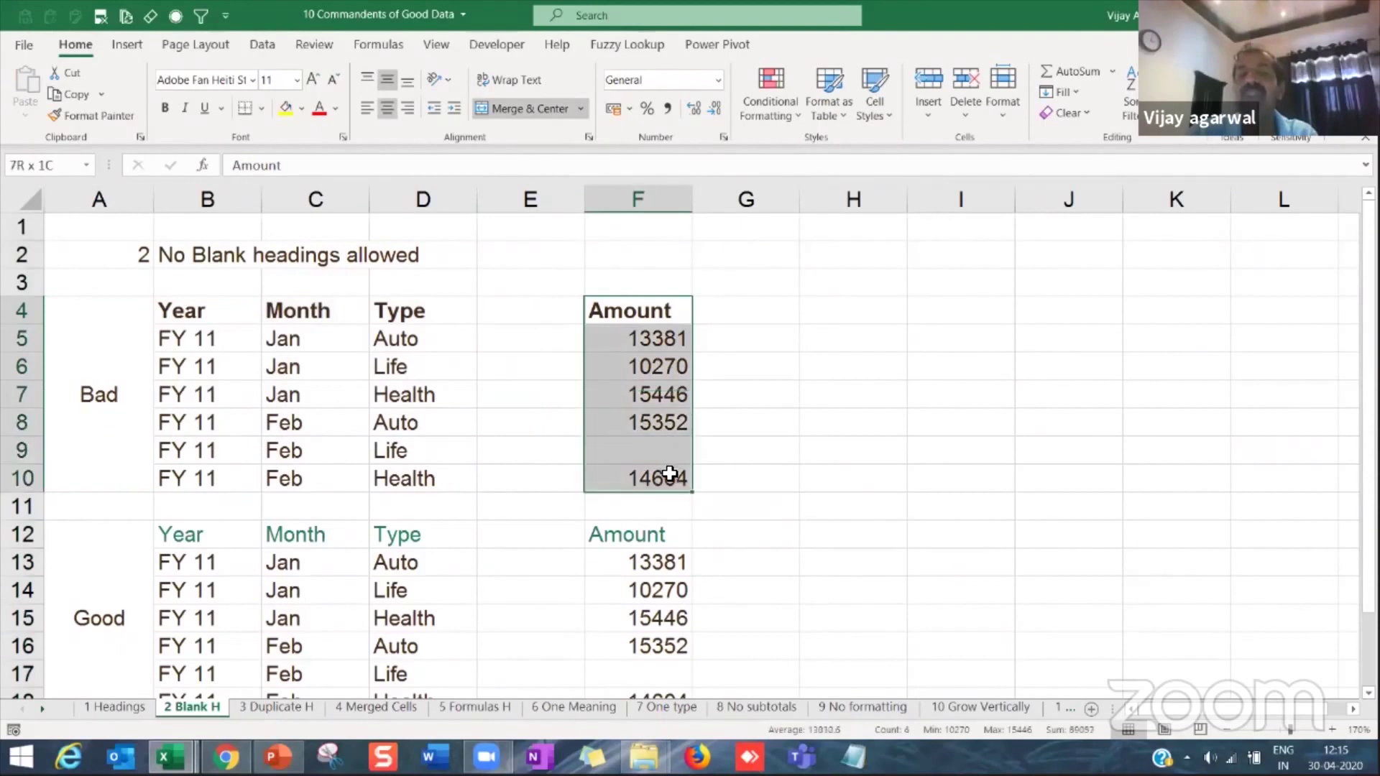
{"action": "left_click_drag", "start_coordinate": [529, 260], "coordinate": [547, 566]}
{"action": "left_click", "coordinate": [662, 389]}
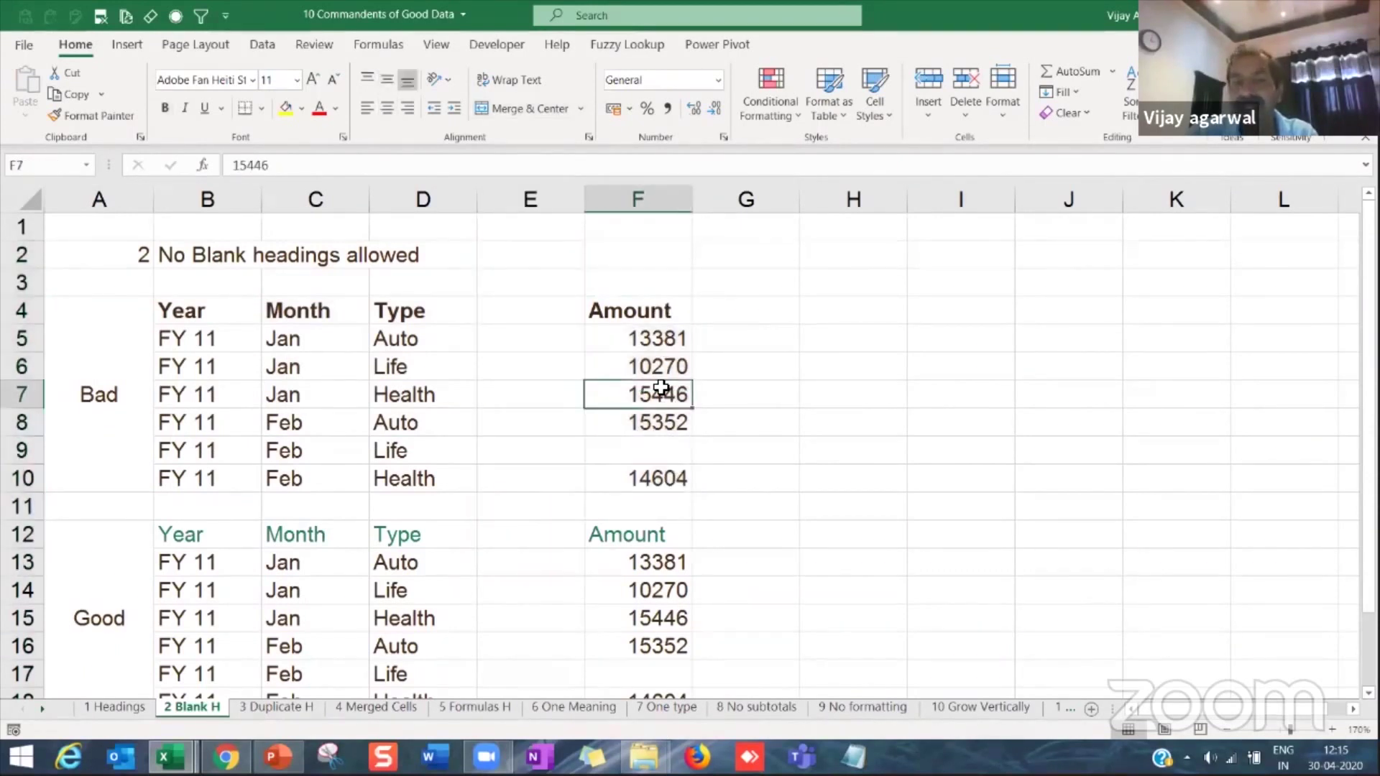
{"action": "left_click_drag", "start_coordinate": [662, 312], "coordinate": [661, 431]}
{"action": "left_click", "coordinate": [661, 313]}
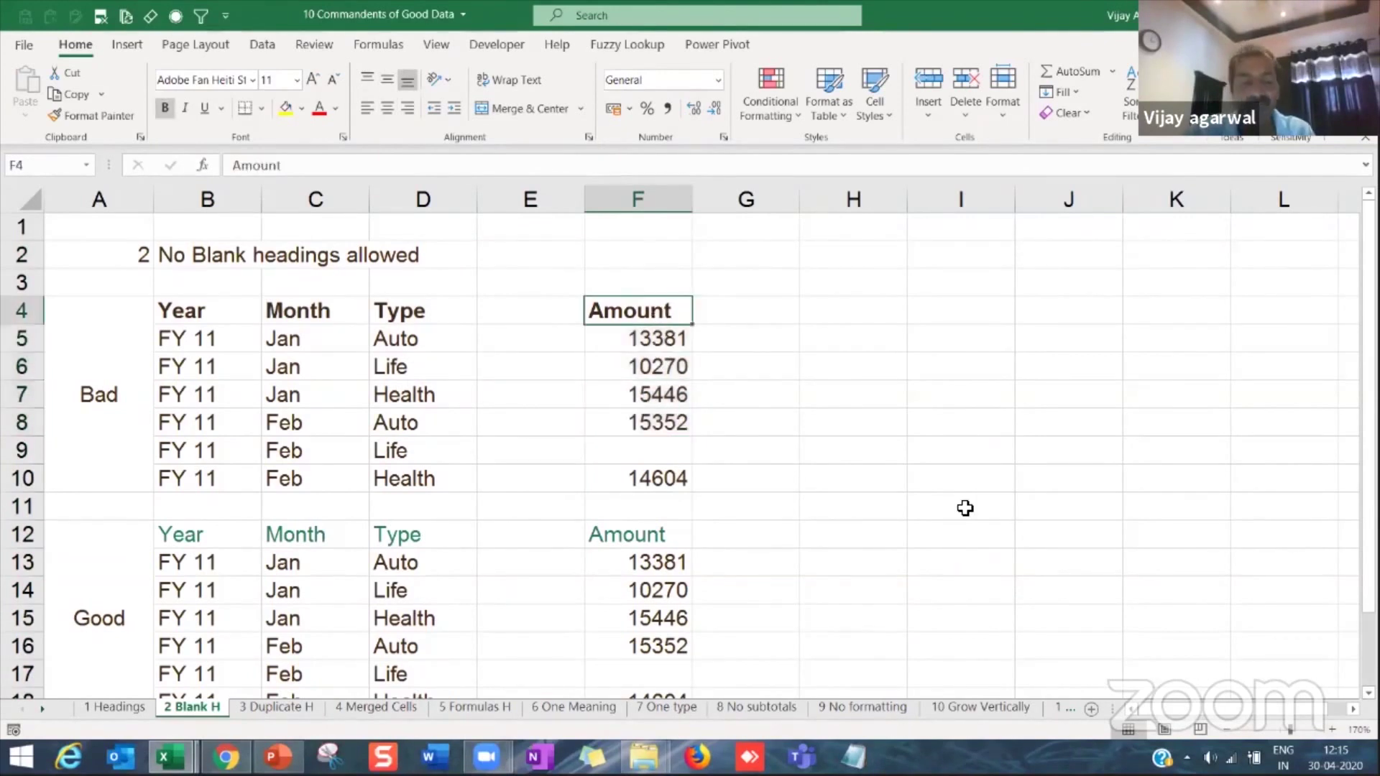
{"action": "key", "text": "ctrl+shift+Down"}
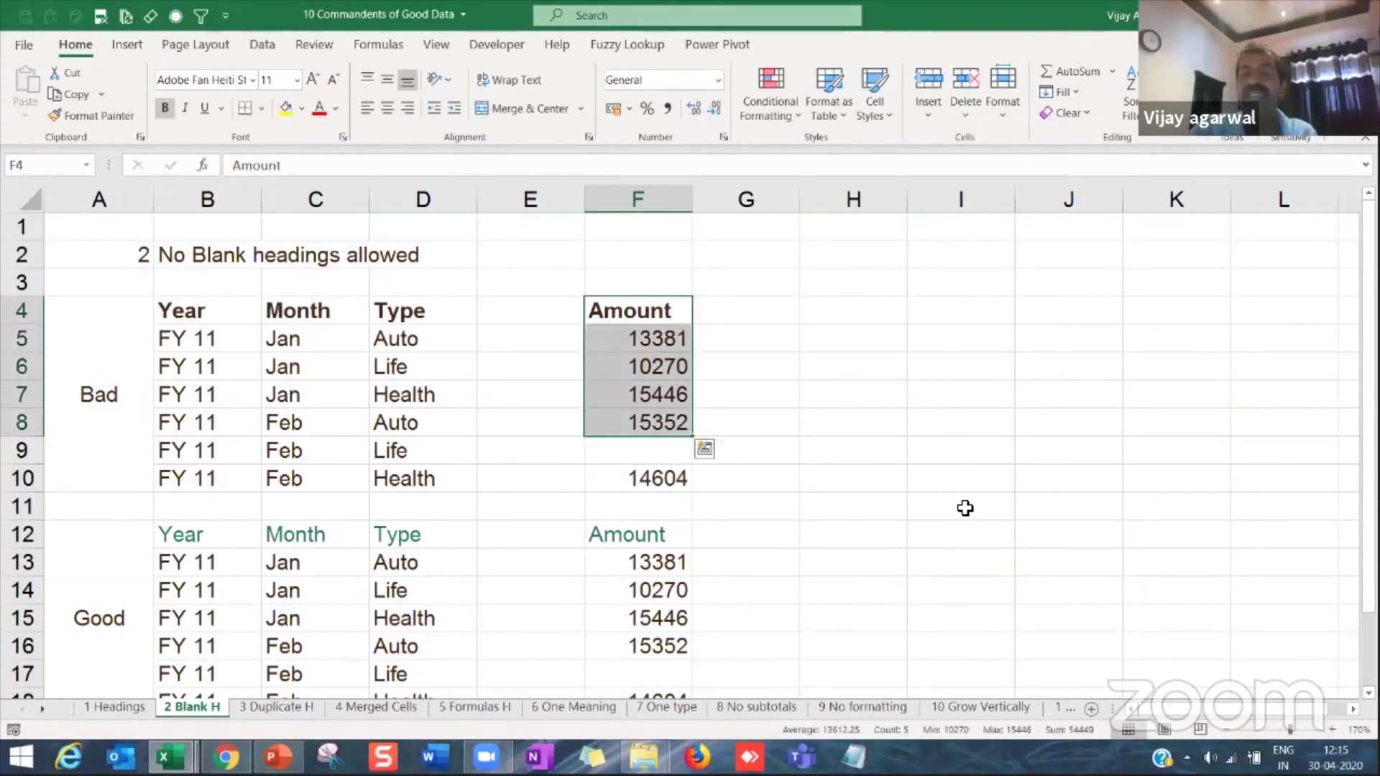
{"action": "left_click", "coordinate": [828, 441]}
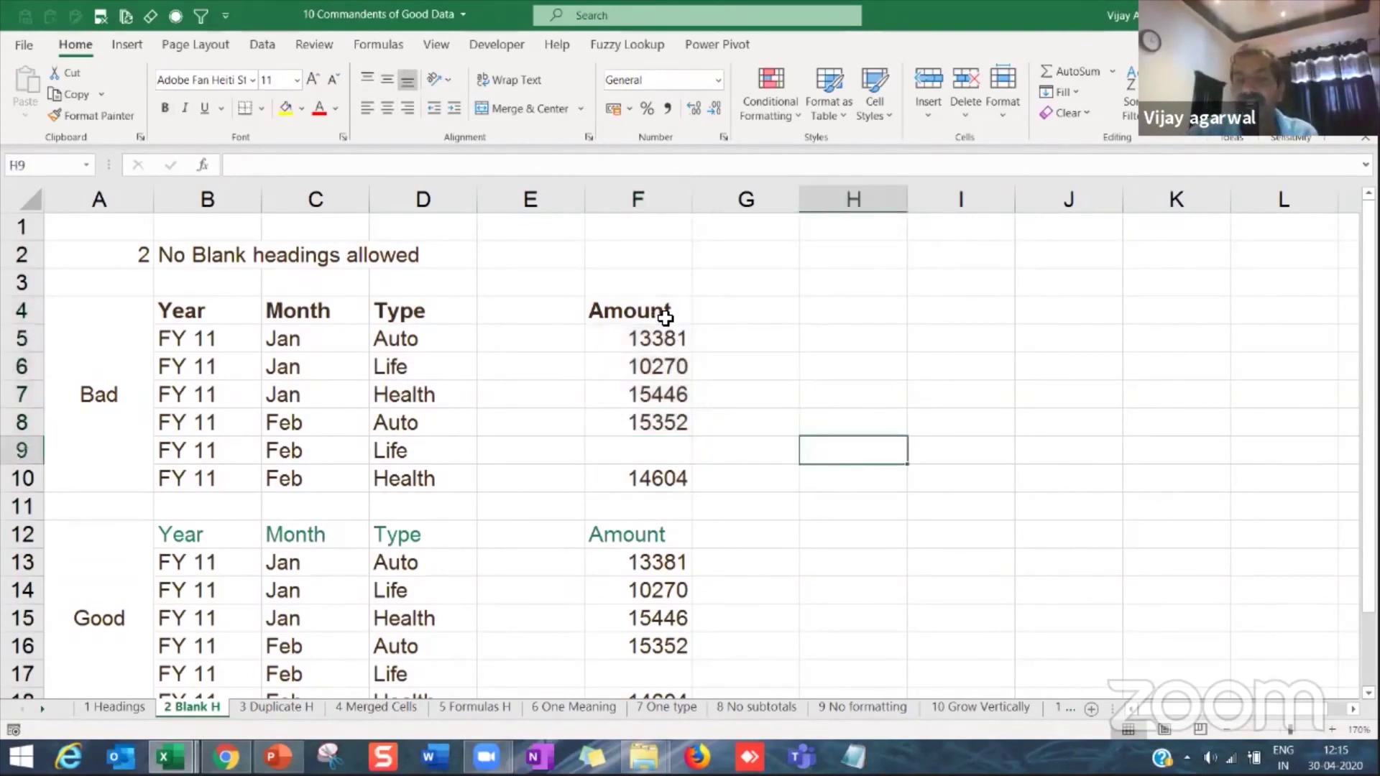
Step: Turn on filtering for the Bad table's Amount heading and check which values its filter list offers
{"action": "left_click", "coordinate": [624, 318]}
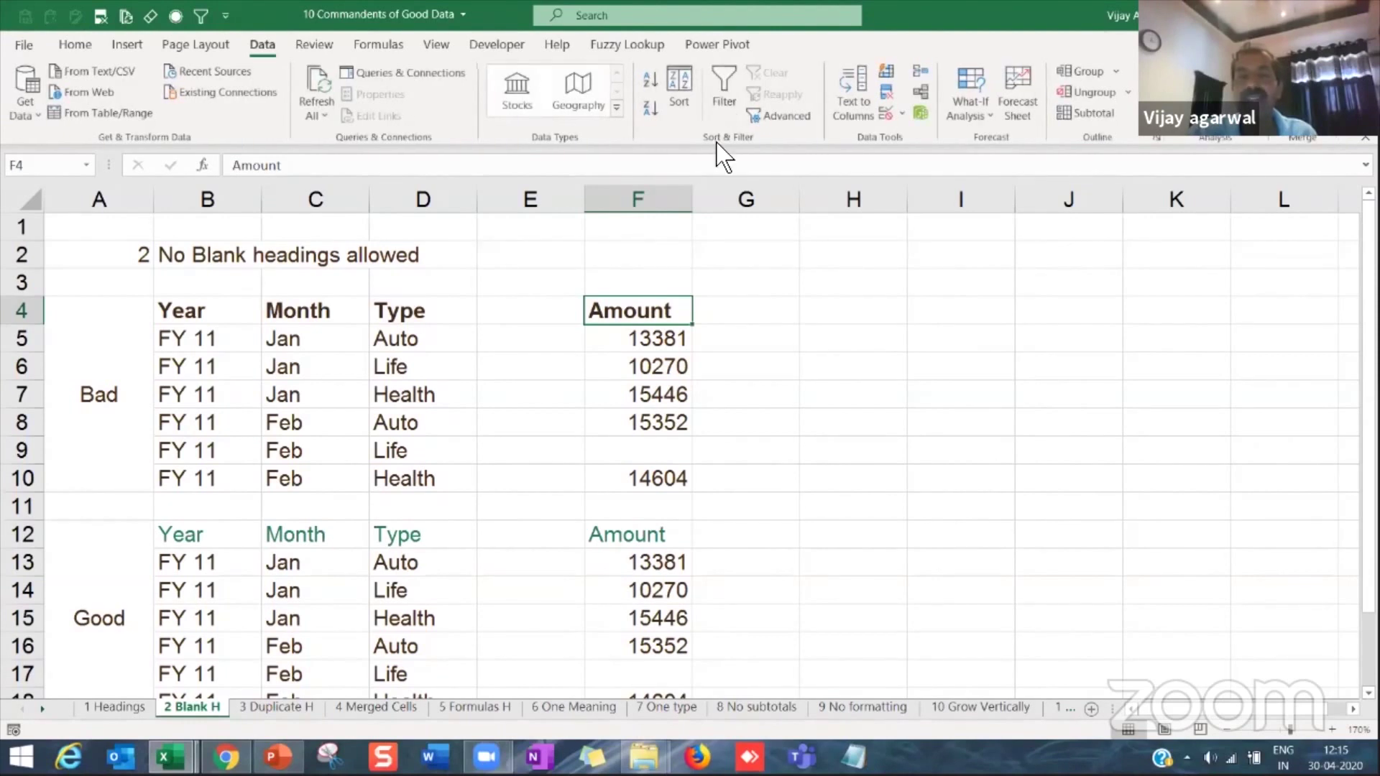
{"action": "left_click", "coordinate": [723, 88]}
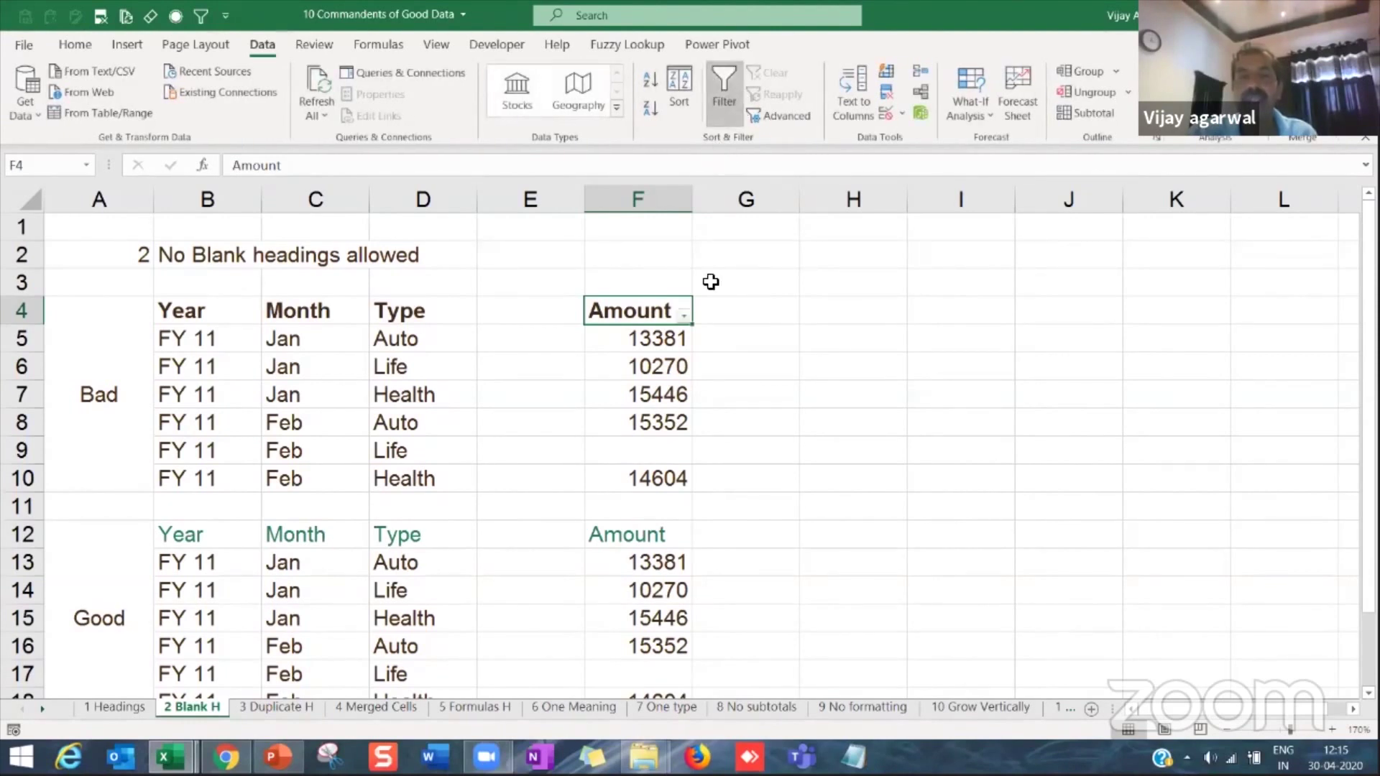
{"action": "left_click", "coordinate": [684, 315]}
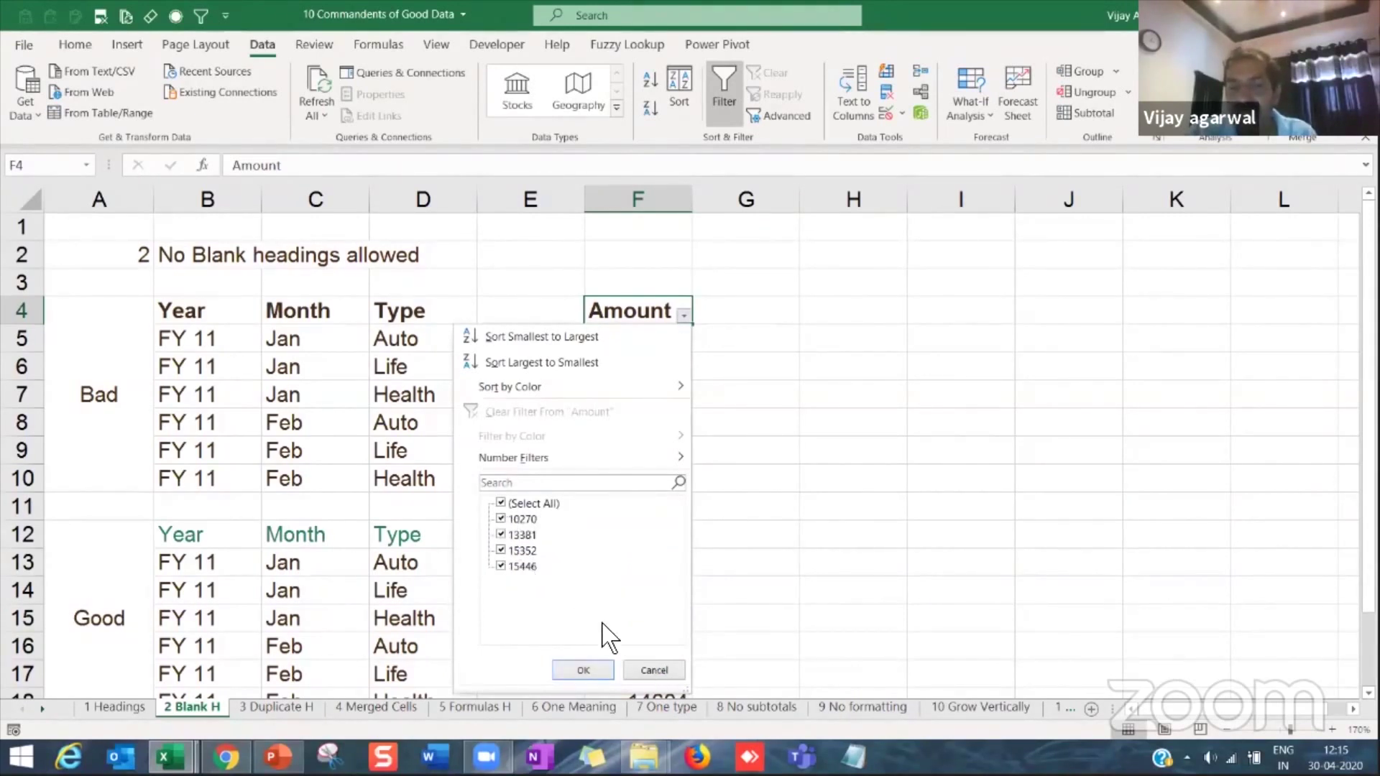
{"action": "key", "text": "Escape"}
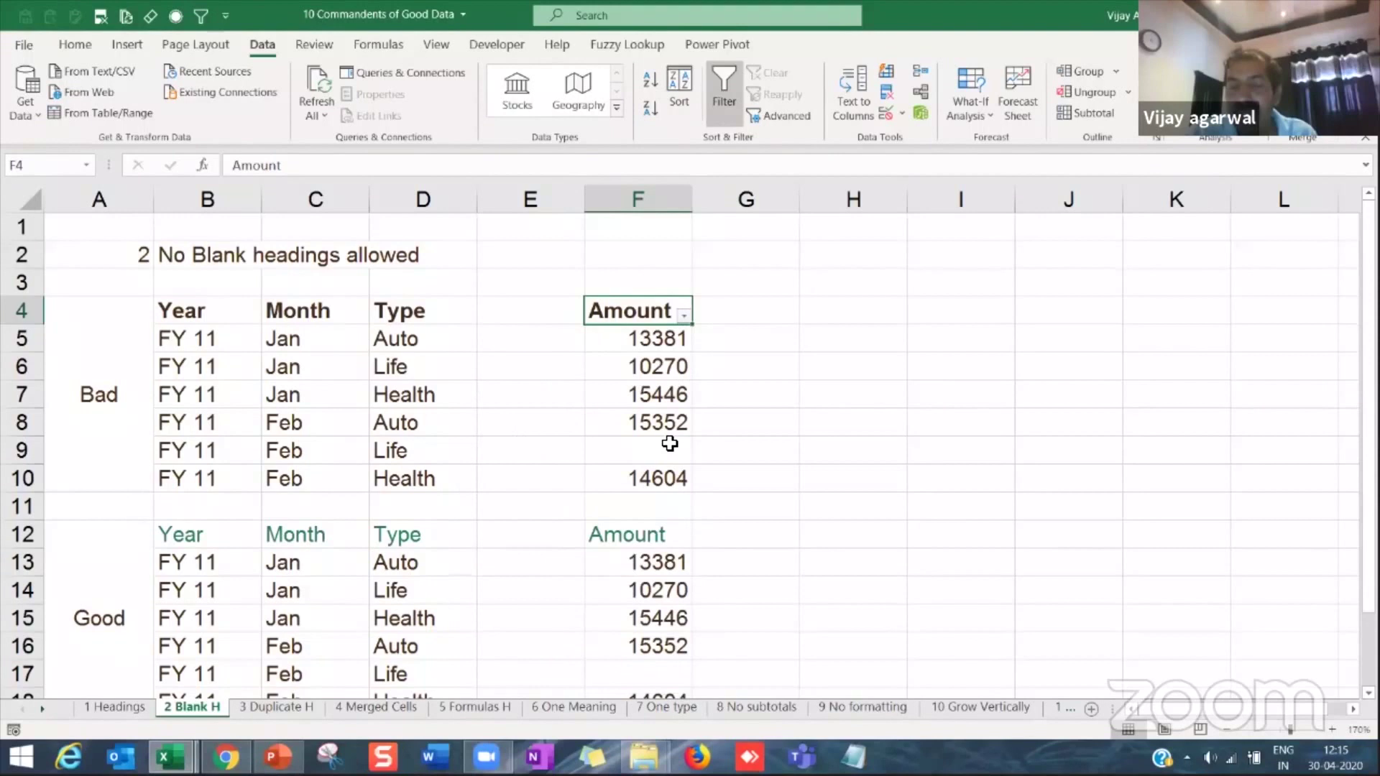
{"action": "left_click", "coordinate": [670, 480]}
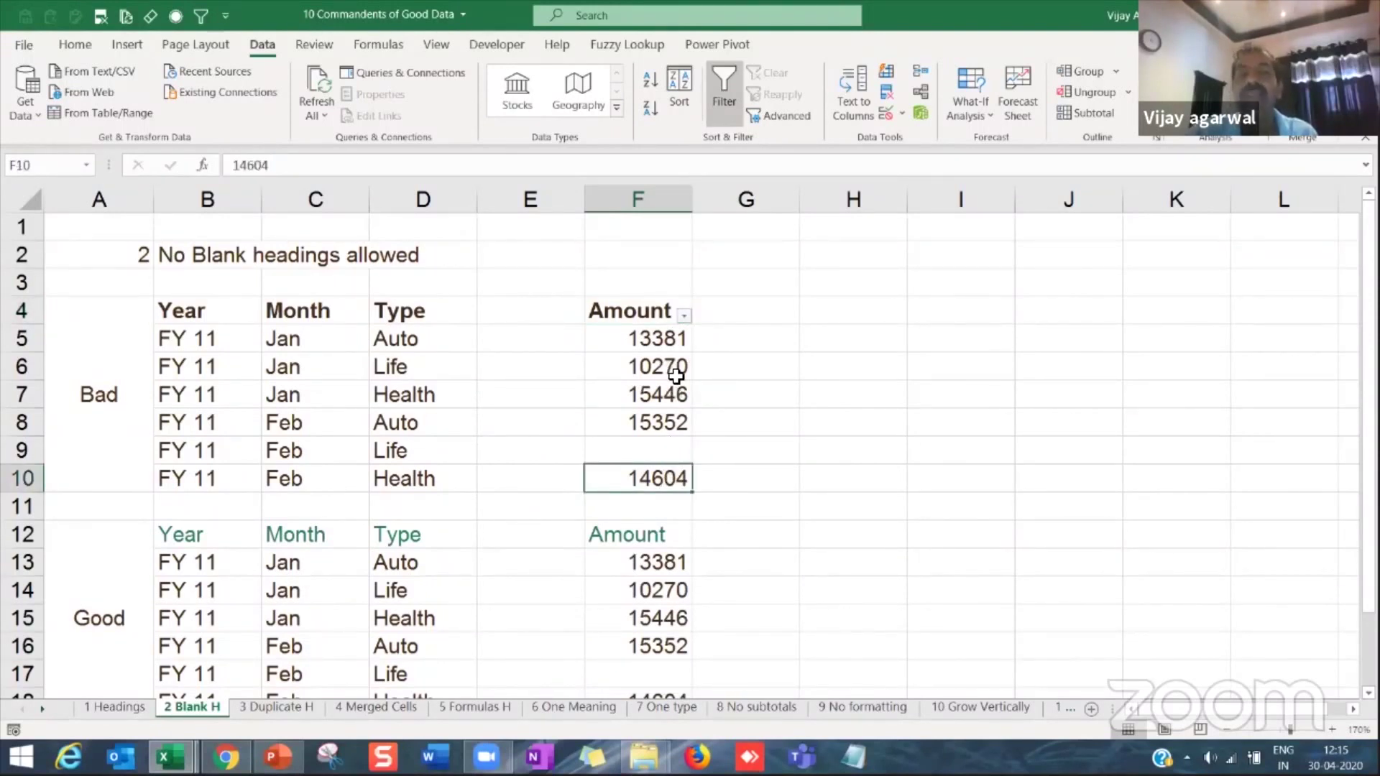
Step: Magnify the worksheet and examine the Amount filter list again, comparing it with the column's values
{"action": "key", "text": "super+plus"}
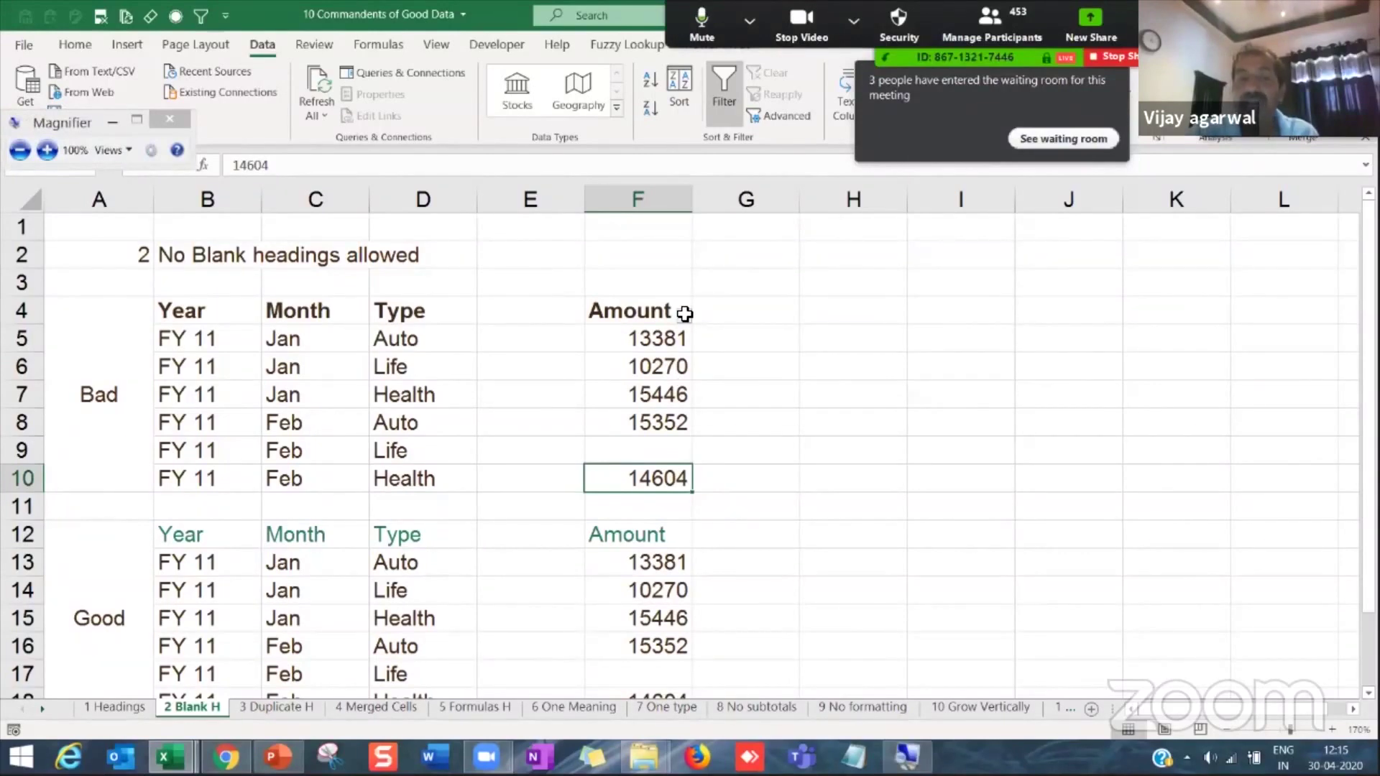
{"action": "key", "text": "super+plus"}
{"action": "key", "text": "super+plus"}
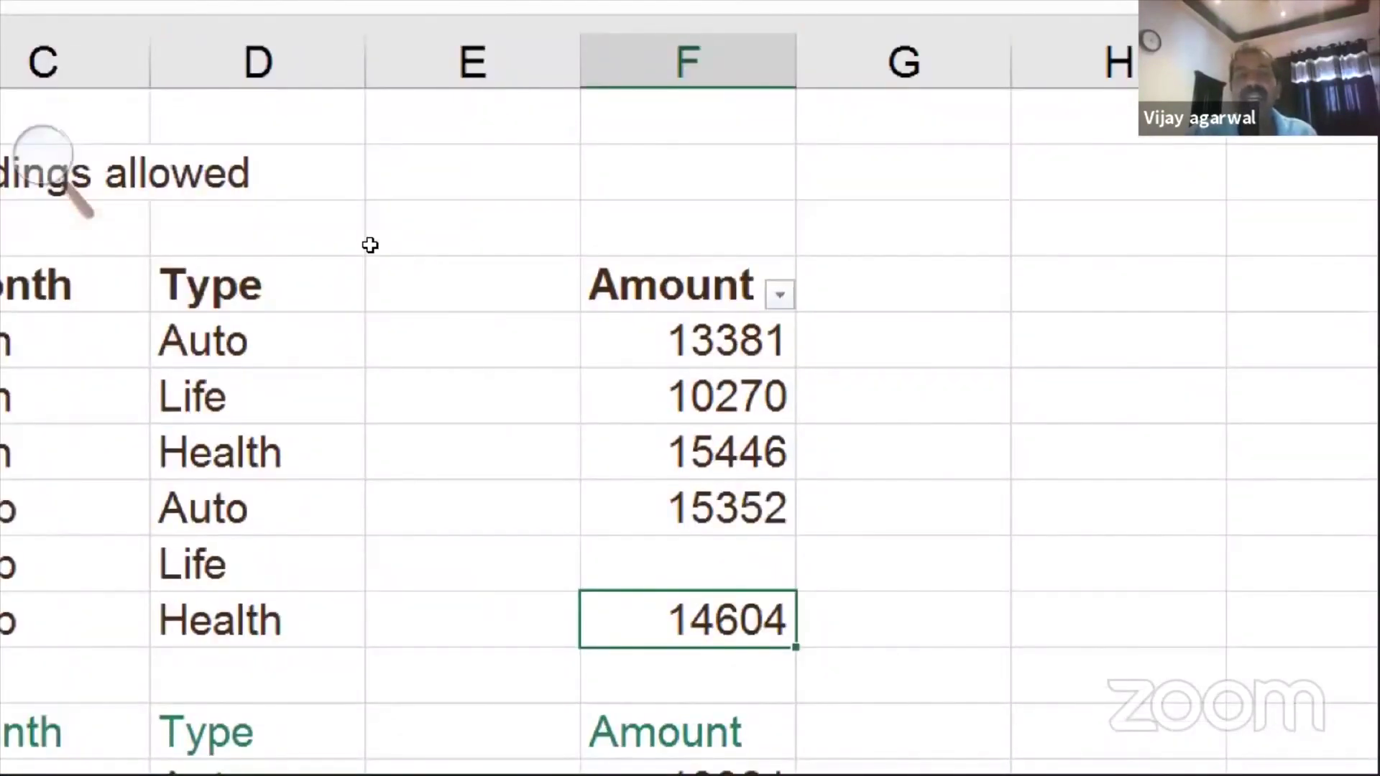
{"action": "left_click", "coordinate": [80, 172]}
{"action": "left_click", "coordinate": [43, 155]}
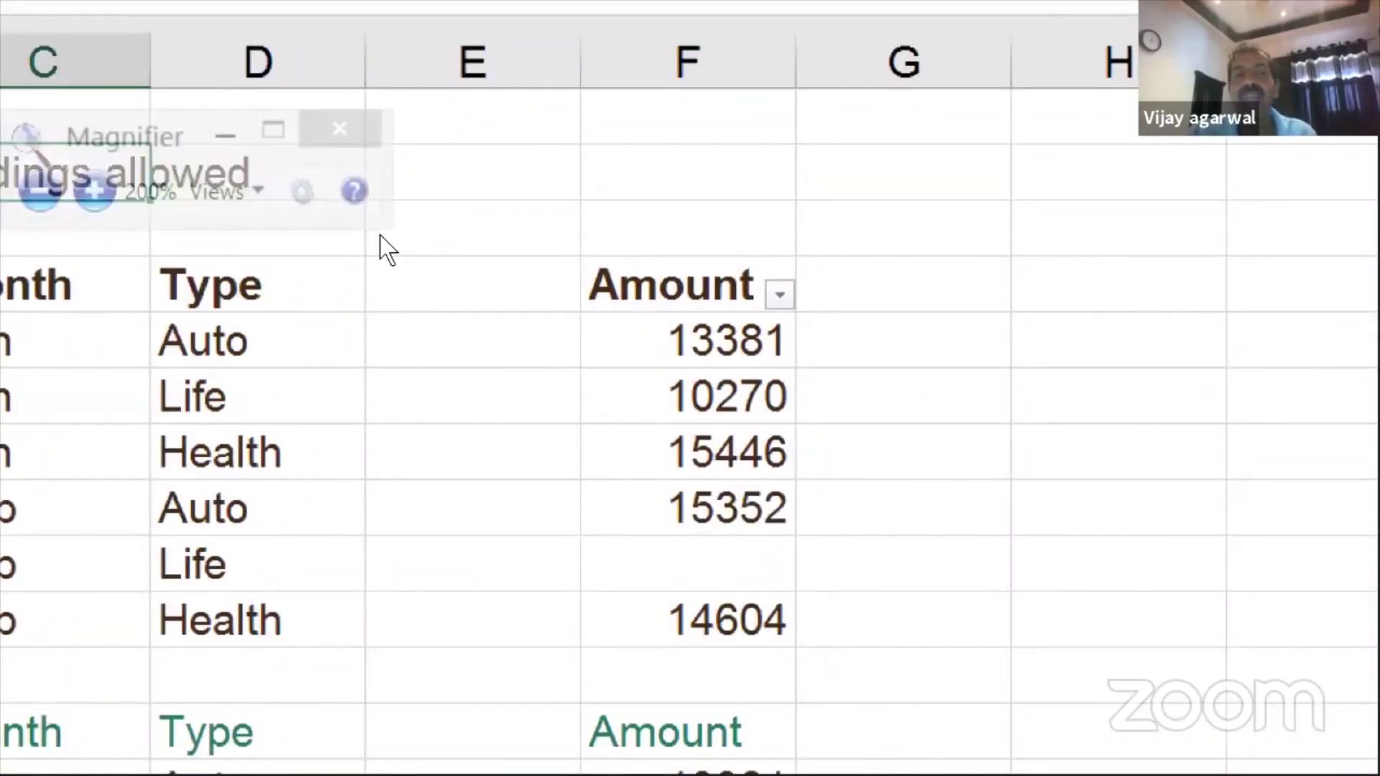
{"action": "left_click", "coordinate": [650, 370]}
{"action": "key", "text": "super+minus"}
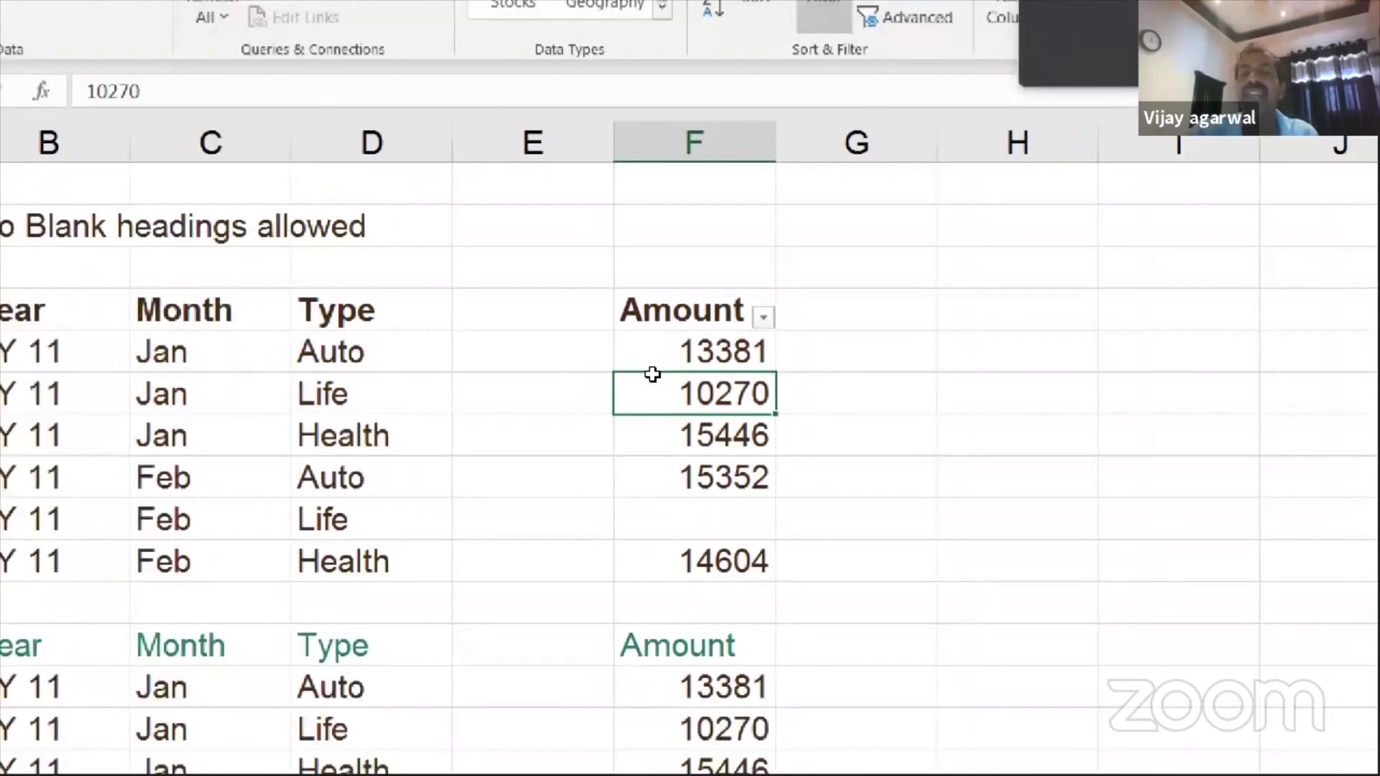
{"action": "left_click", "coordinate": [665, 314]}
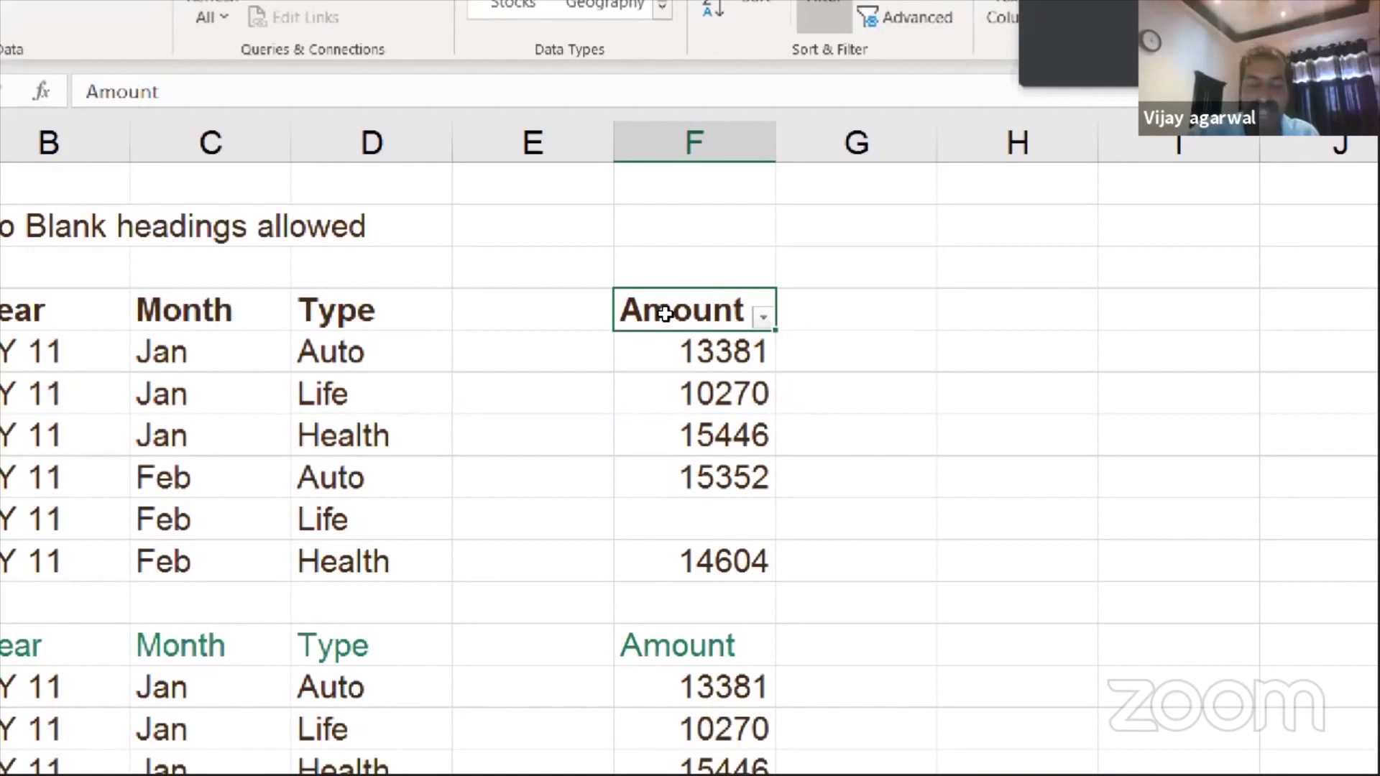
{"action": "key", "text": "alt+Down"}
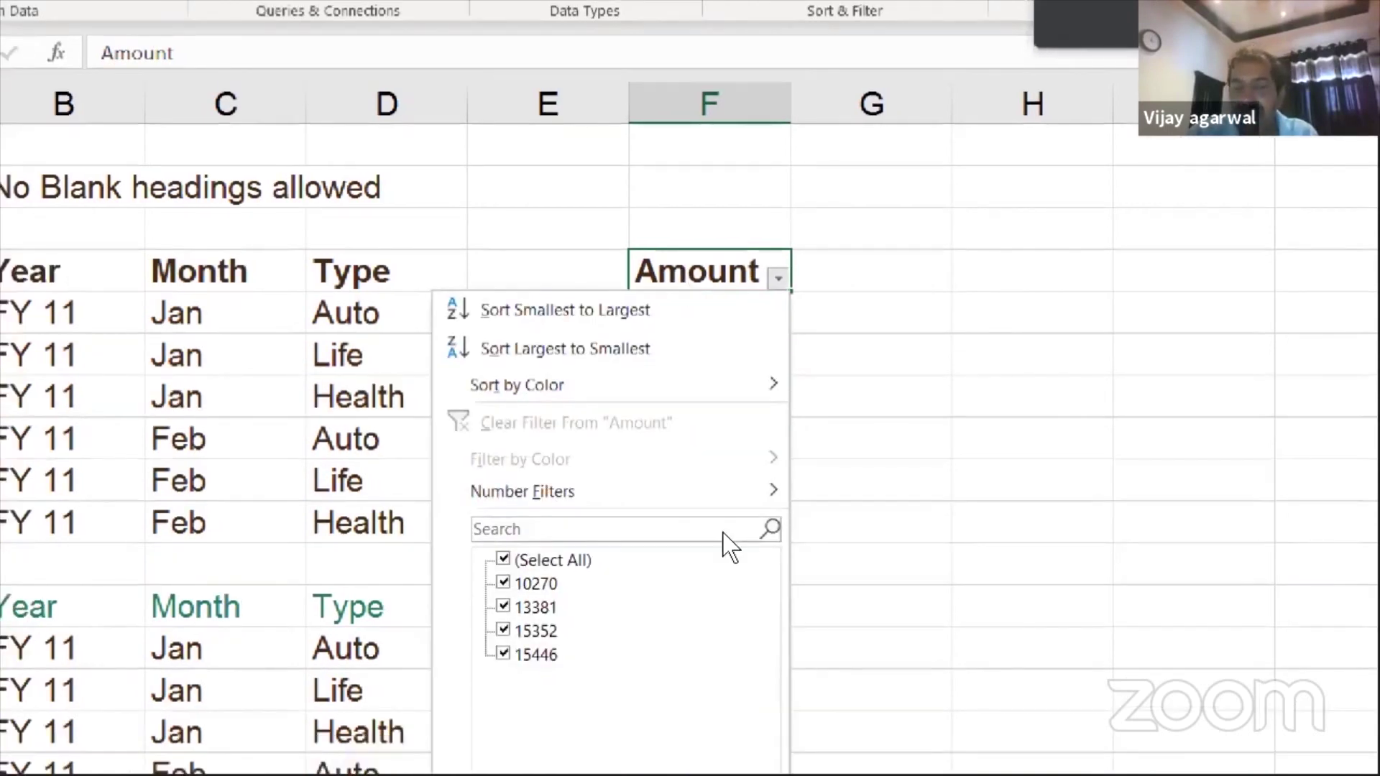
{"action": "key", "text": "Escape"}
Step: Enter 0 in the blank Amount cell of the Bad table's Feb Life row and recheck the Amount filter list
{"action": "key", "text": "ctrl+Down"}
{"action": "key", "text": "ctrl+Down"}
{"action": "key", "text": "Up"}
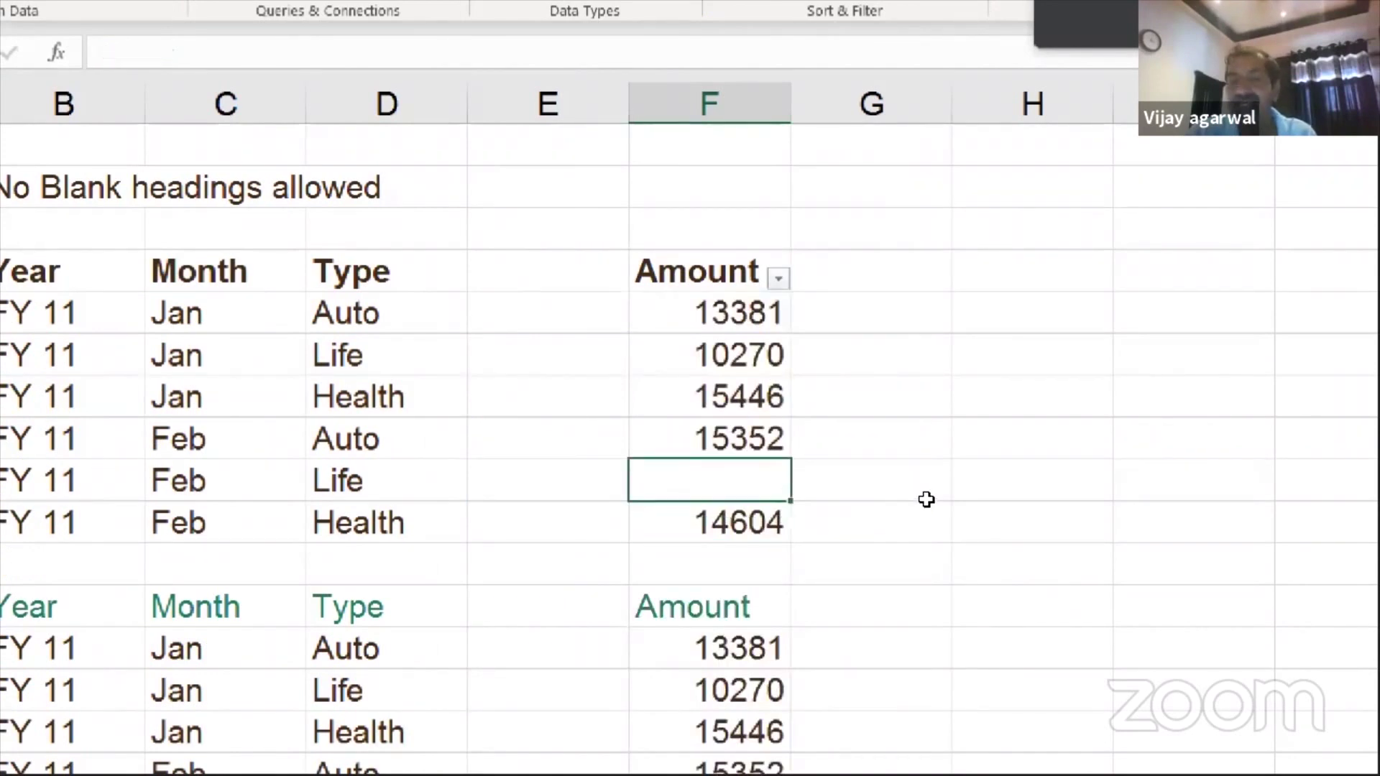
{"action": "type", "text": "0"}
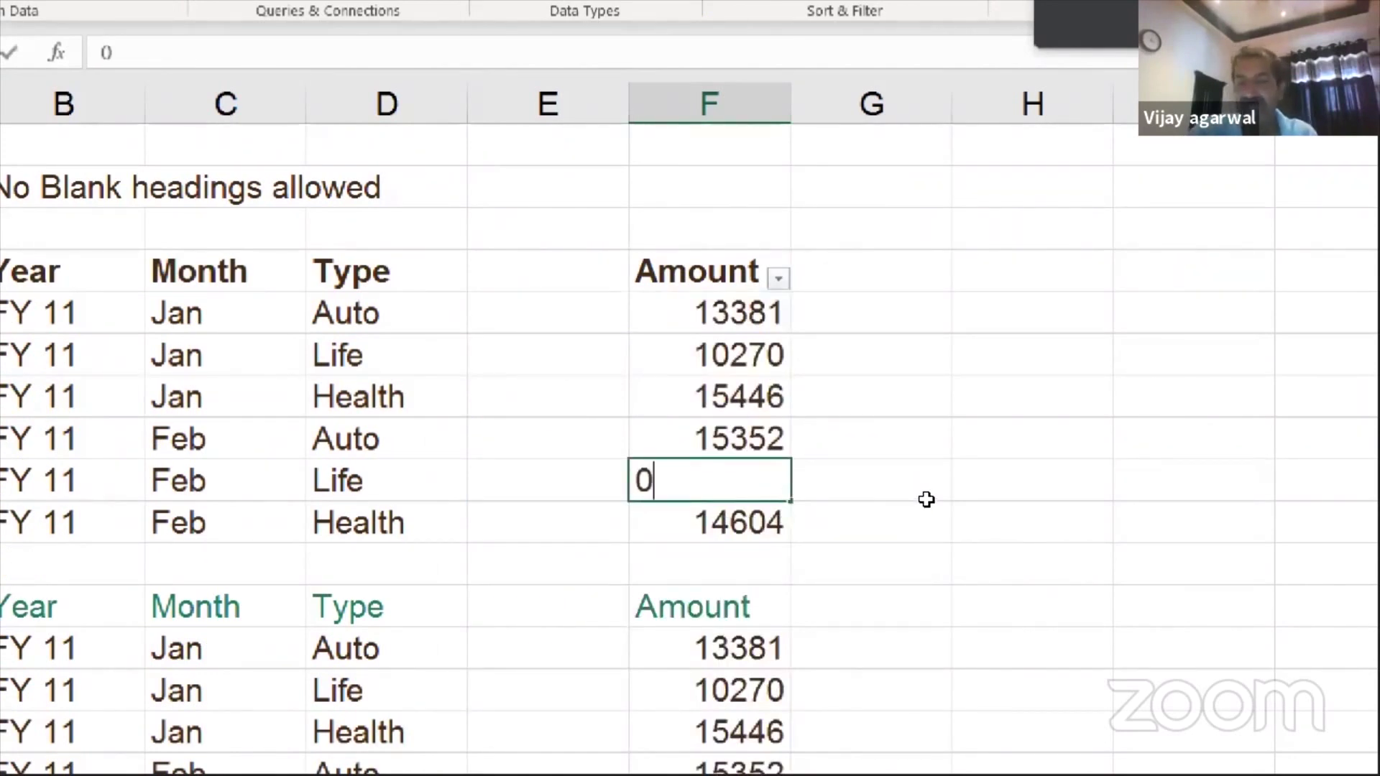
{"action": "key", "text": "Return"}
{"action": "key", "text": "Up"}
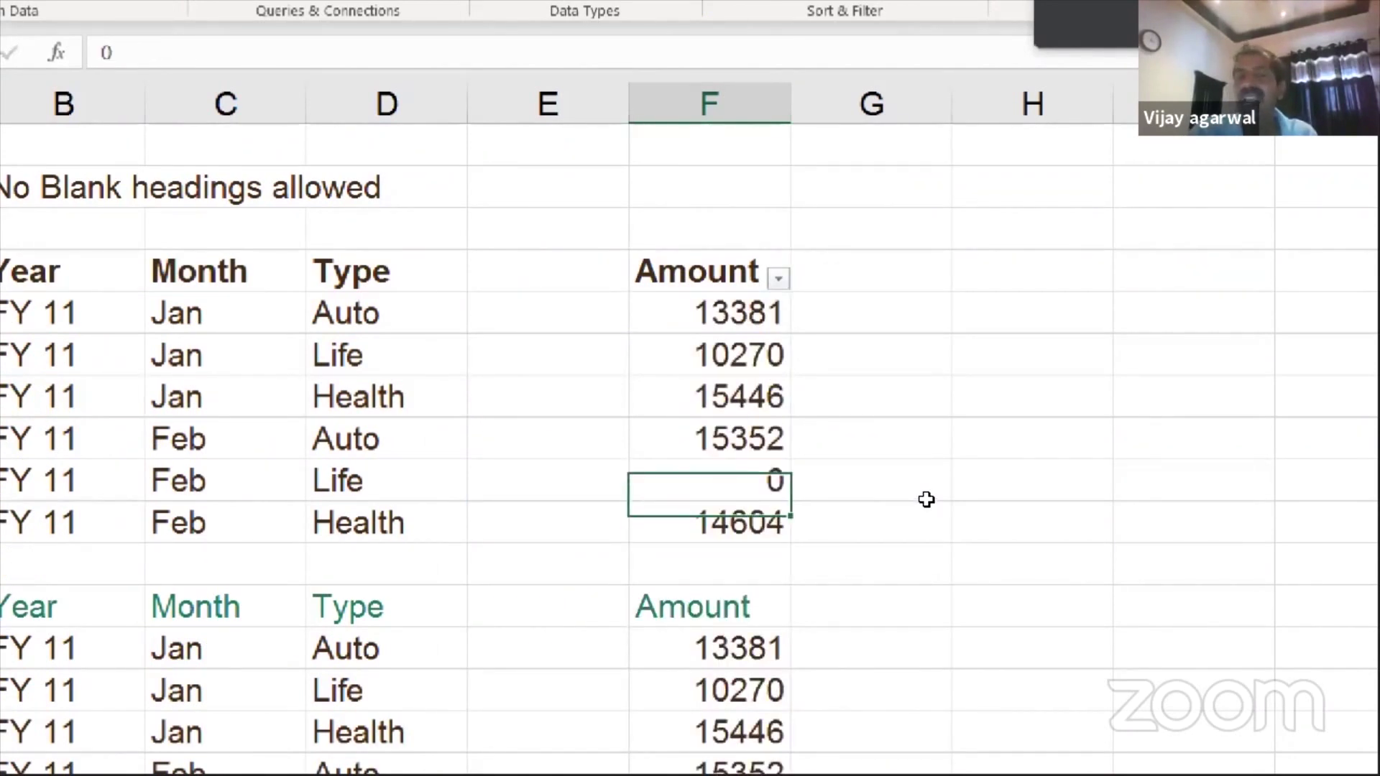
{"action": "key", "text": "alt+Down"}
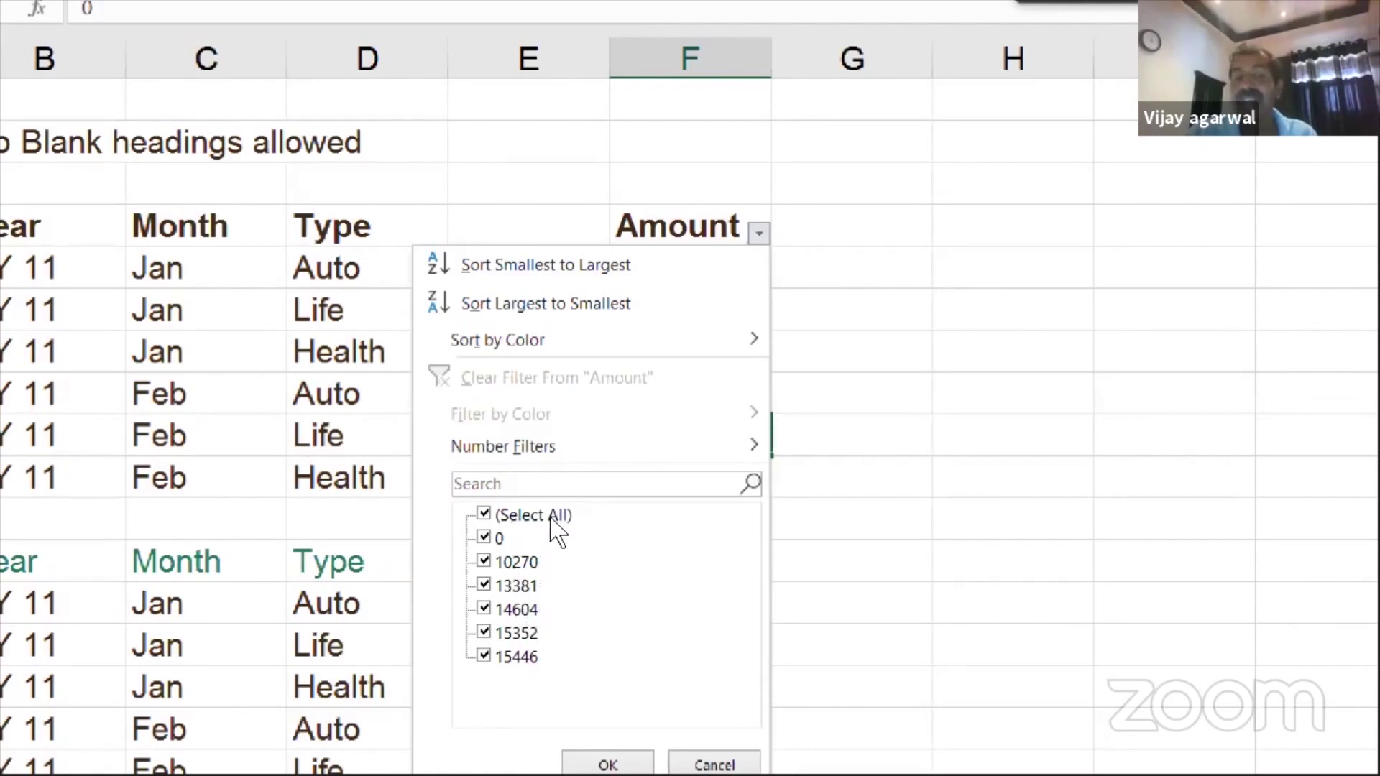
{"action": "left_click", "coordinate": [712, 764]}
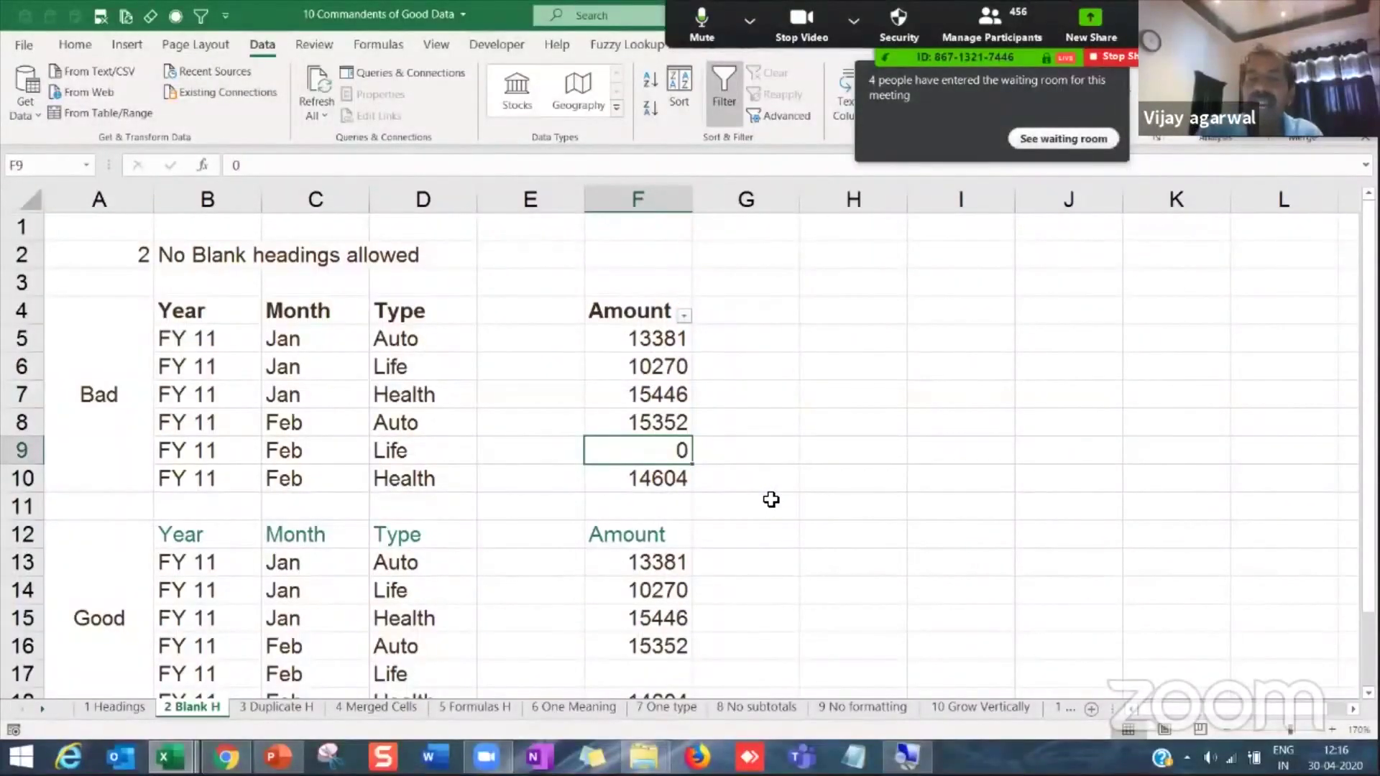
Step: Insert an empty column between the Bad/Good labels and the Year column
{"action": "left_click", "coordinate": [530, 309]}
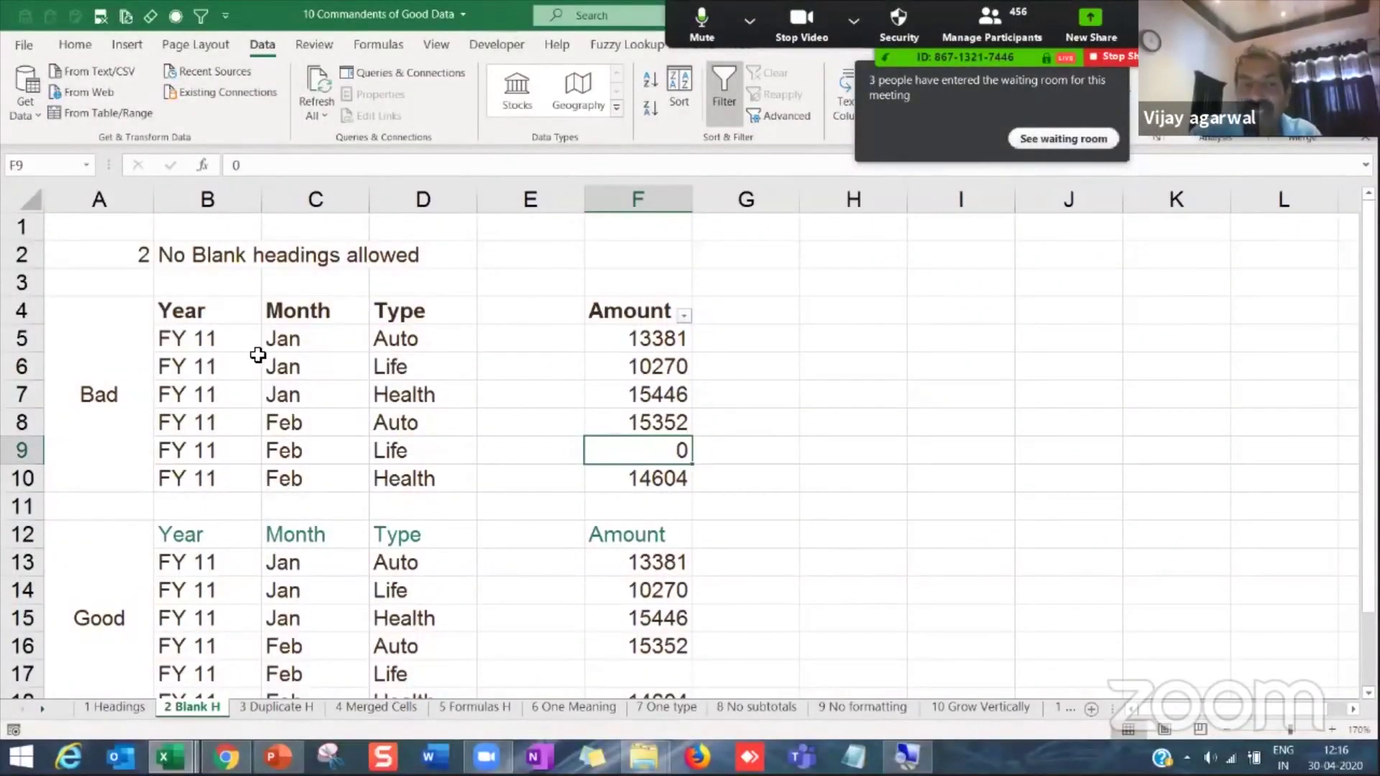
{"action": "right_click", "coordinate": [181, 202]}
{"action": "left_click", "coordinate": [226, 359]}
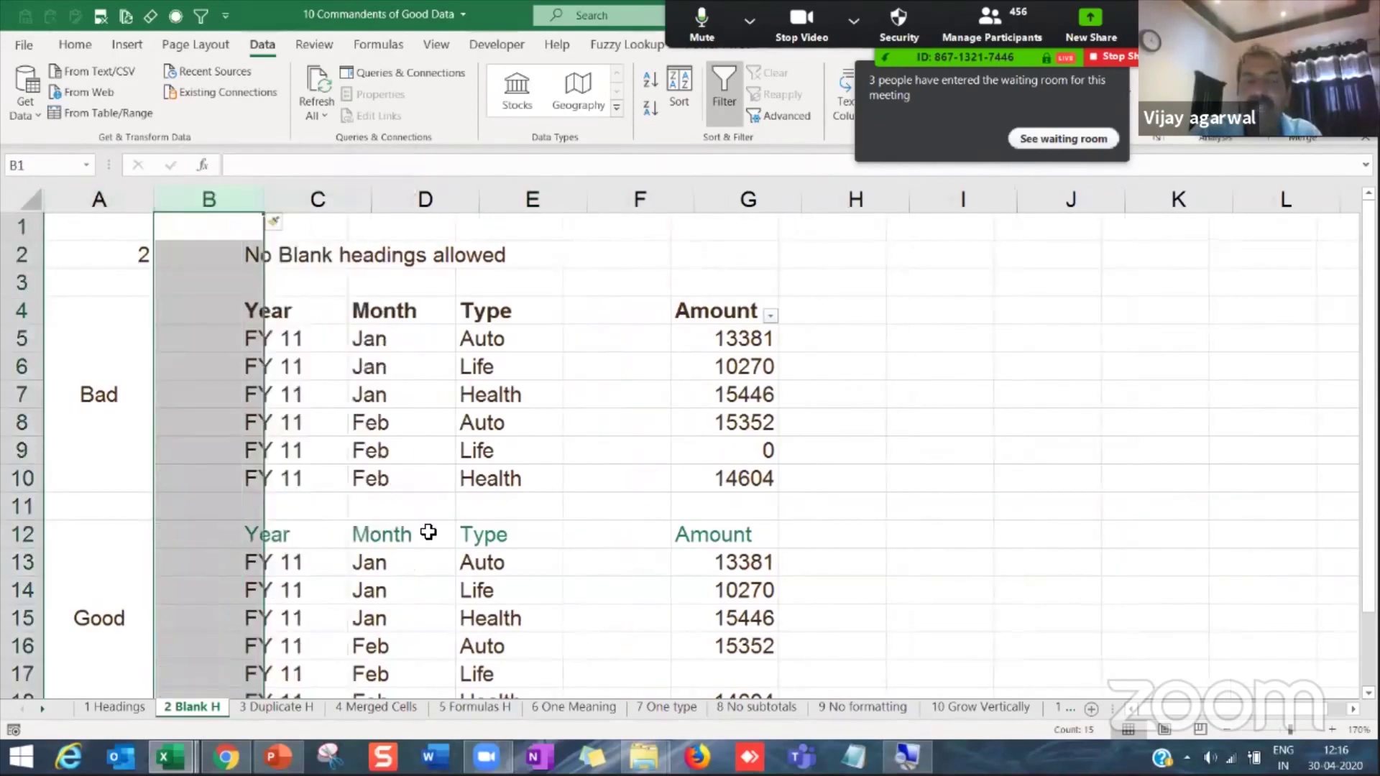
{"action": "left_click", "coordinate": [417, 422]}
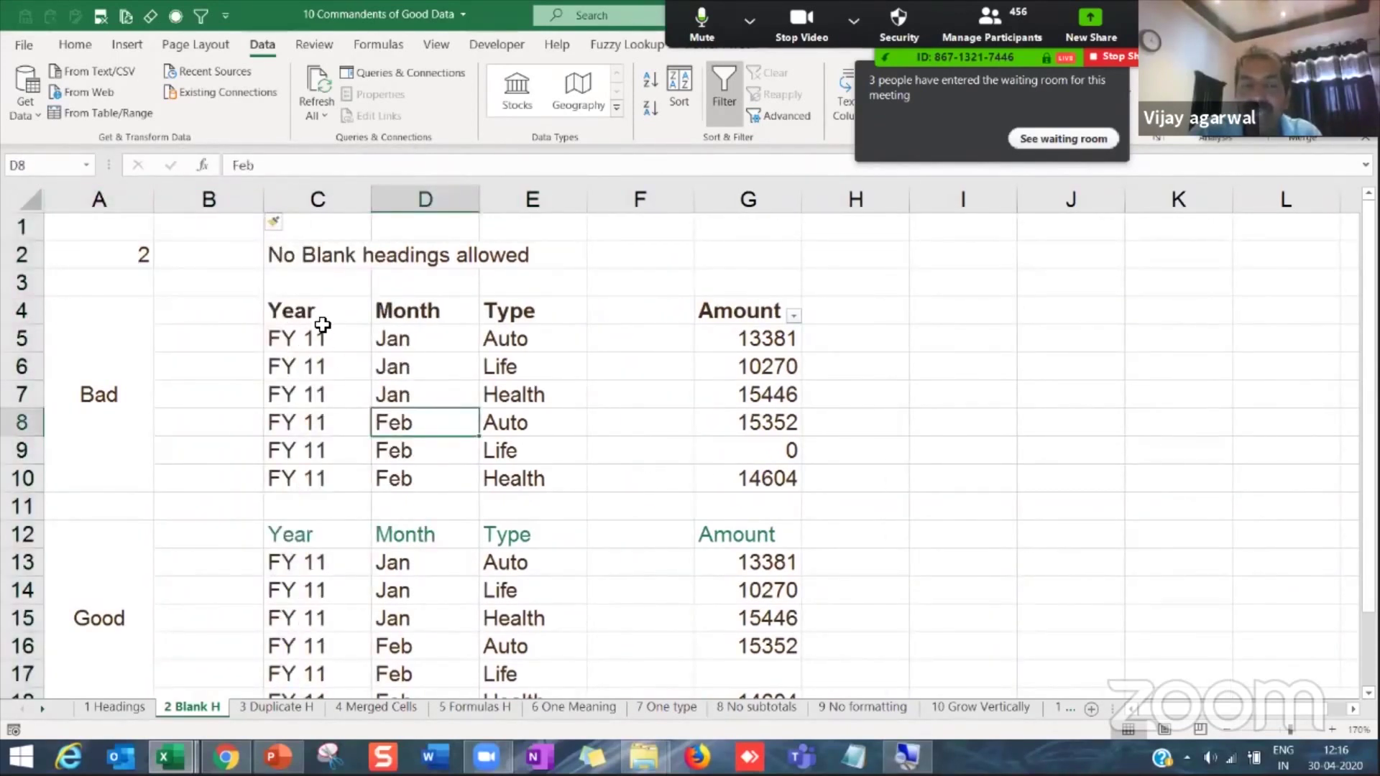
Step: Show the Bad table's full extent by selecting from the Year heading to the last Amount value
{"action": "left_click_drag", "start_coordinate": [320, 321], "coordinate": [740, 482]}
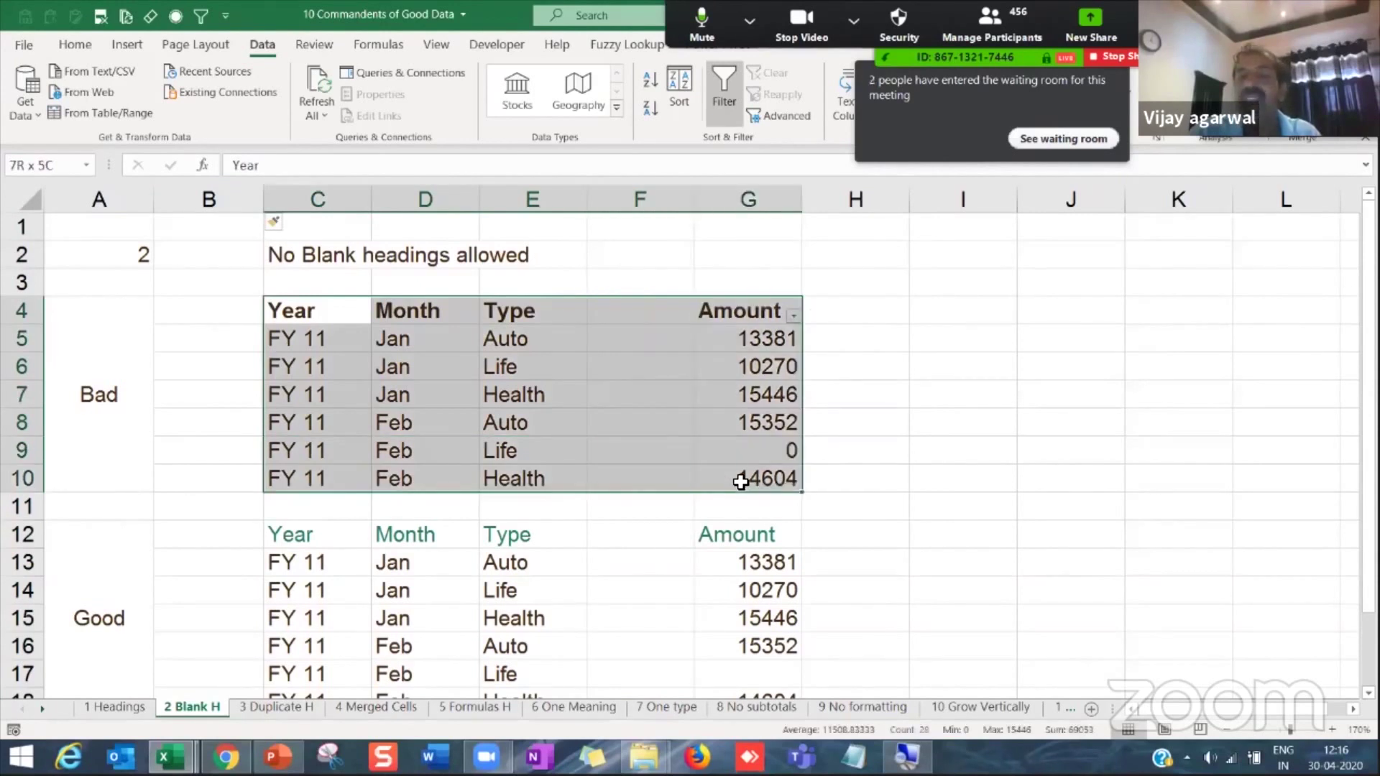
{"action": "left_click", "coordinate": [740, 480]}
{"action": "left_click", "coordinate": [411, 430]}
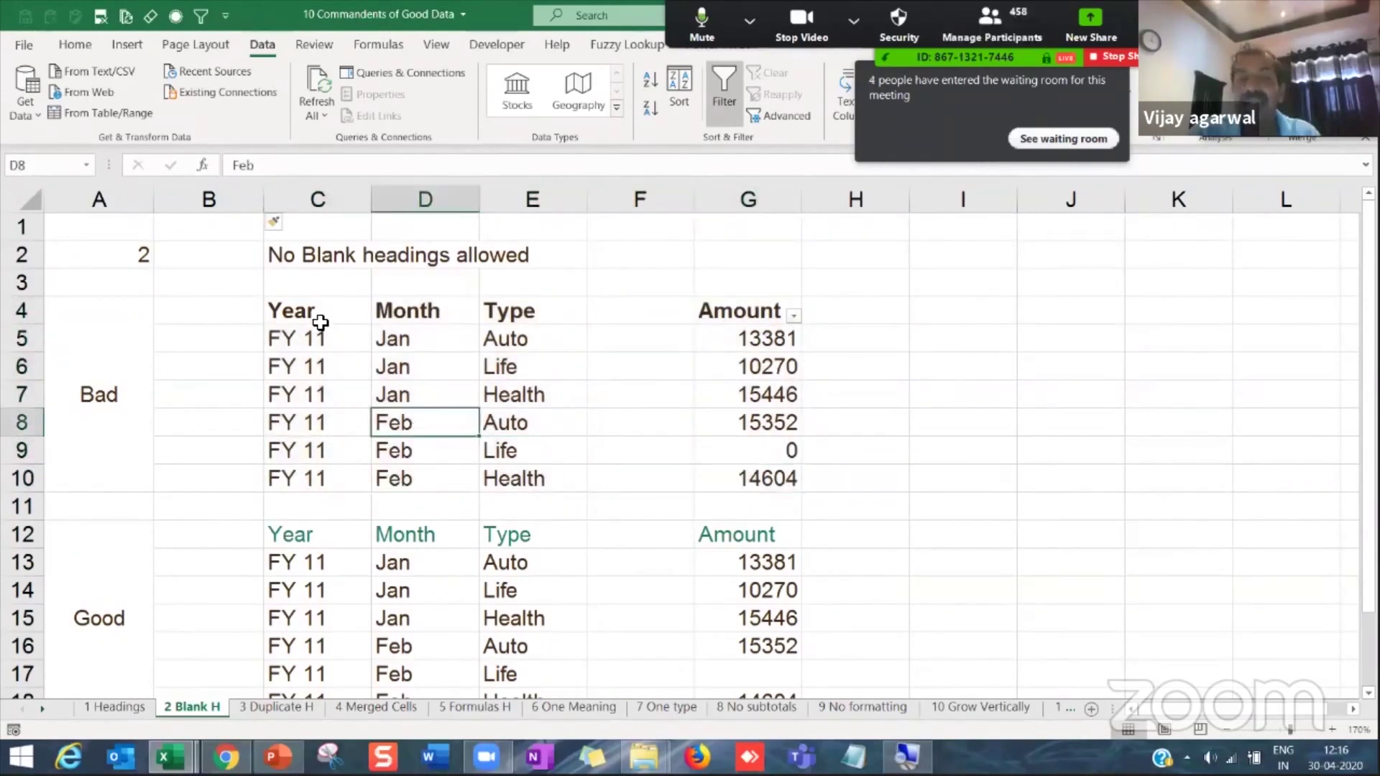
Step: Start a PivotTable from the Bad table's Year heading and collapse its dialog to the source range, clear of the data
{"action": "left_click", "coordinate": [310, 315]}
{"action": "left_click", "coordinate": [130, 46]}
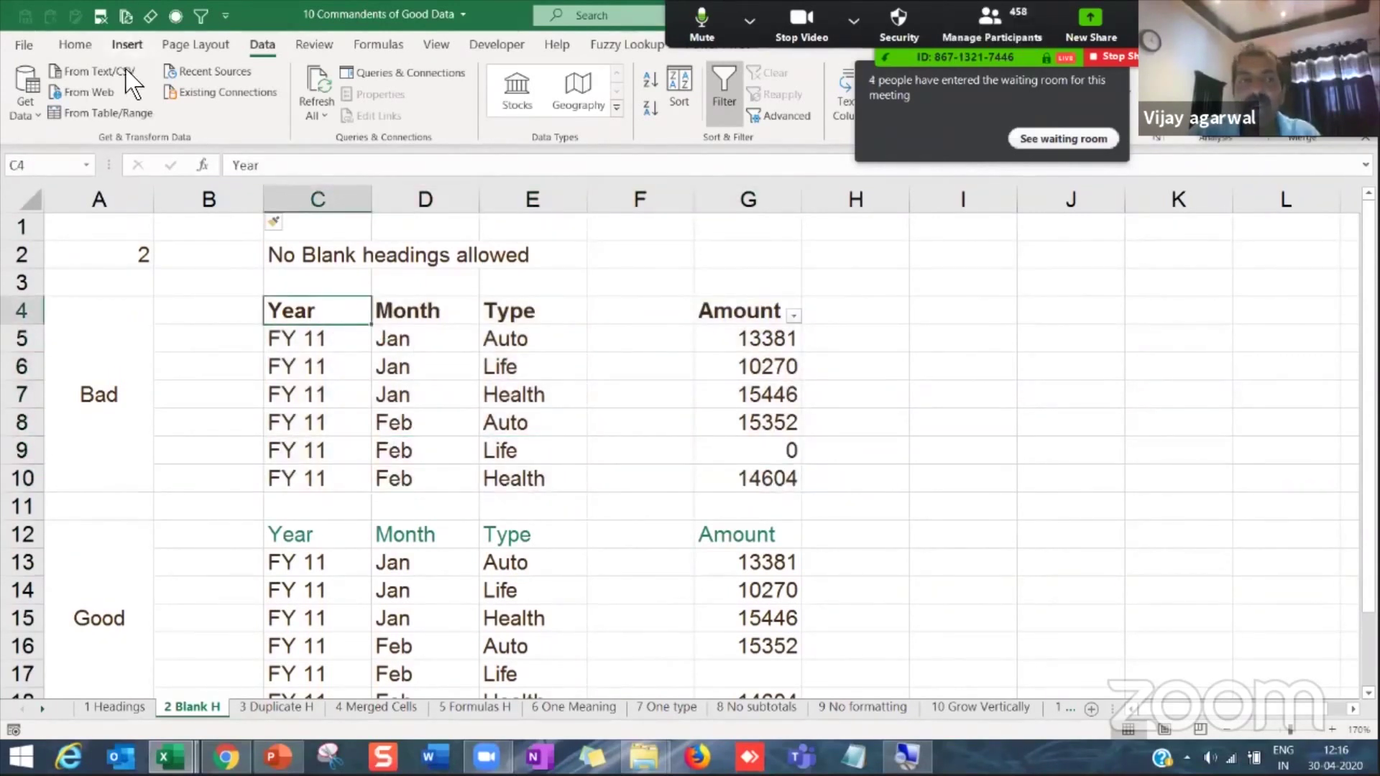
{"action": "key", "text": "alt+n+v"}
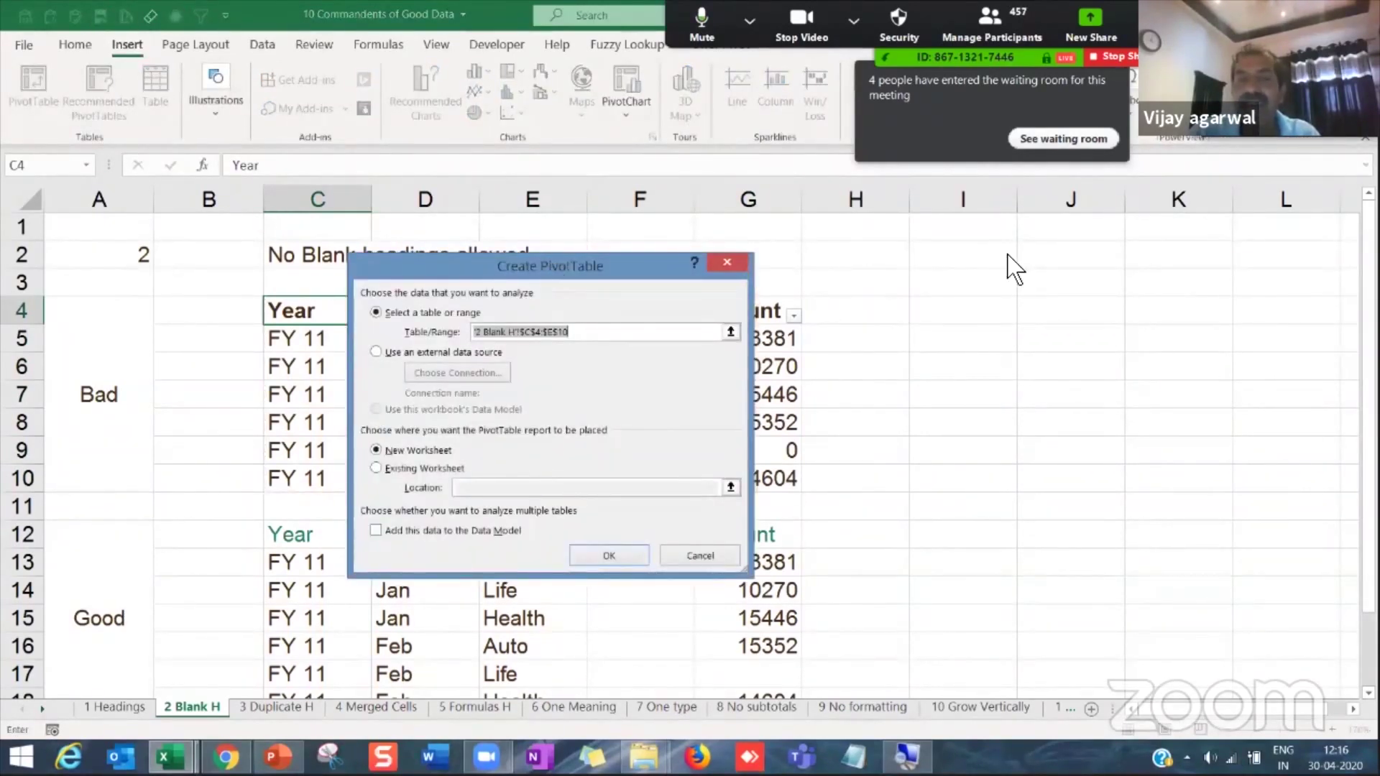
{"action": "left_click_drag", "start_coordinate": [745, 275], "coordinate": [1203, 266]}
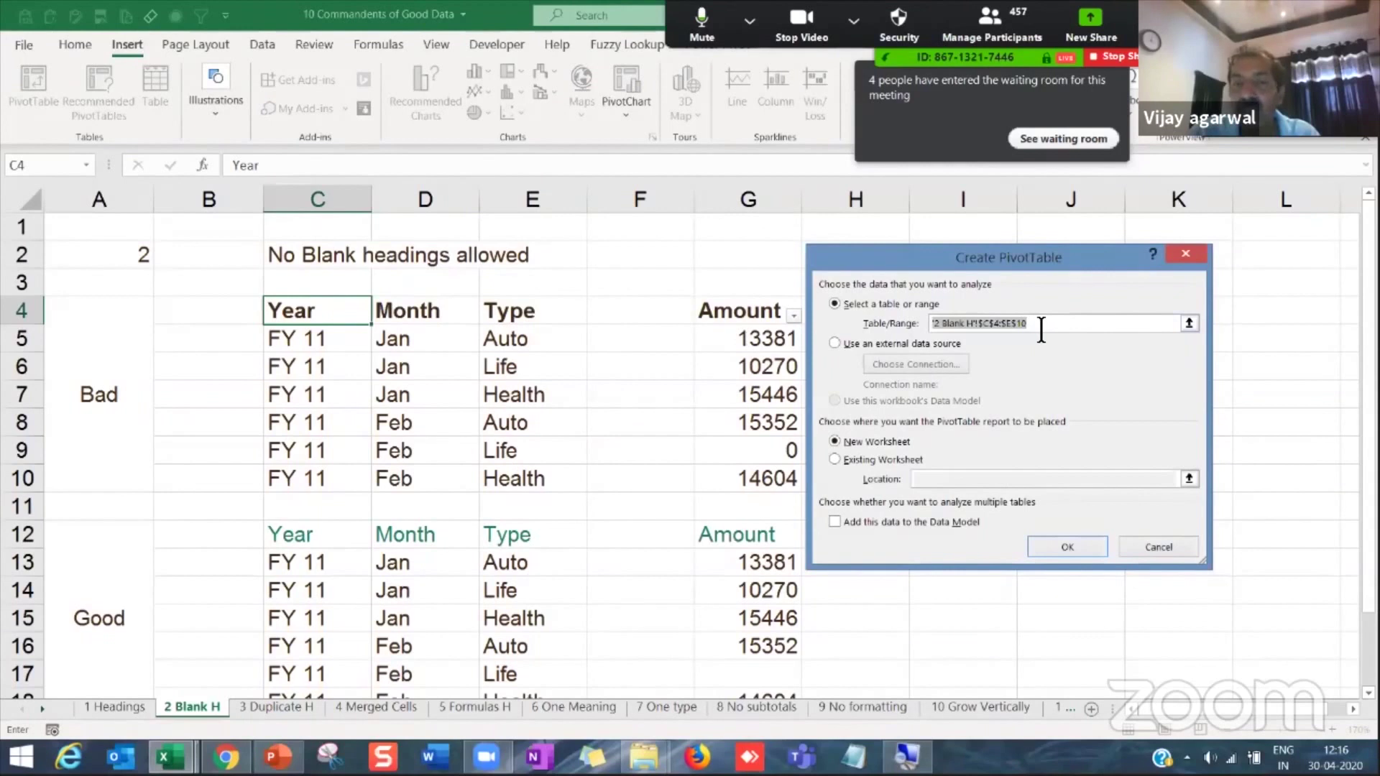
{"action": "left_click", "coordinate": [1188, 323]}
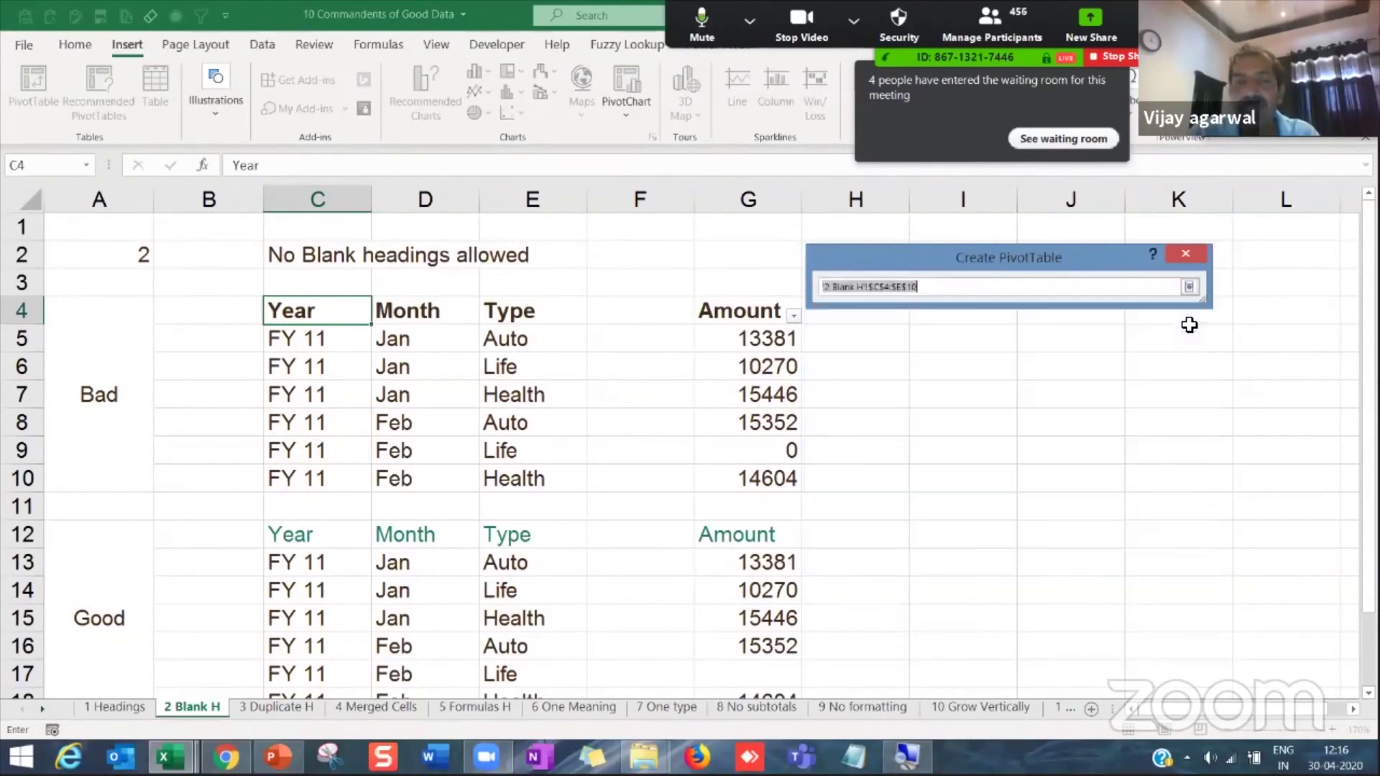
Step: Examine the proposed PivotTable source range against the Bad table's columns, and cancel the PivotTable
{"action": "left_click_drag", "start_coordinate": [1059, 295], "coordinate": [804, 290]}
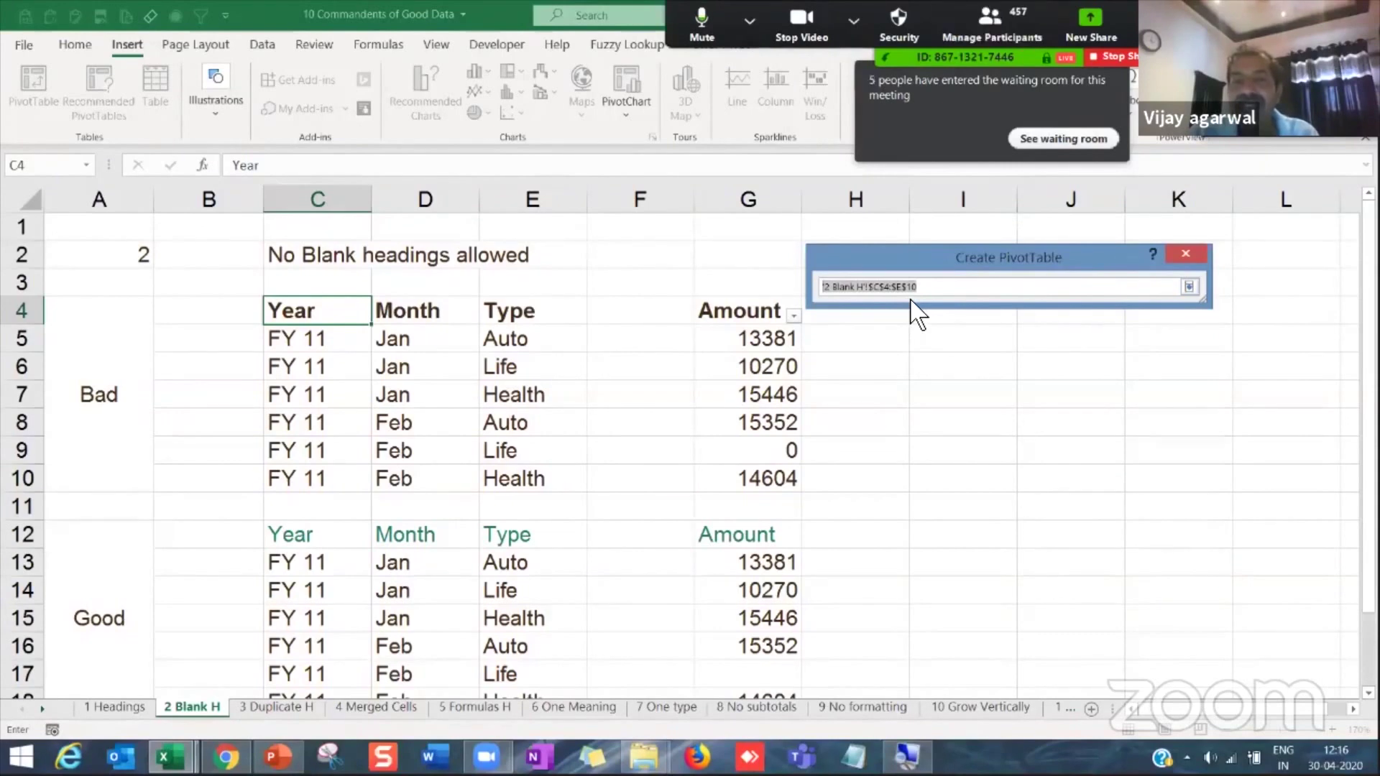
{"action": "key", "text": "super+plus"}
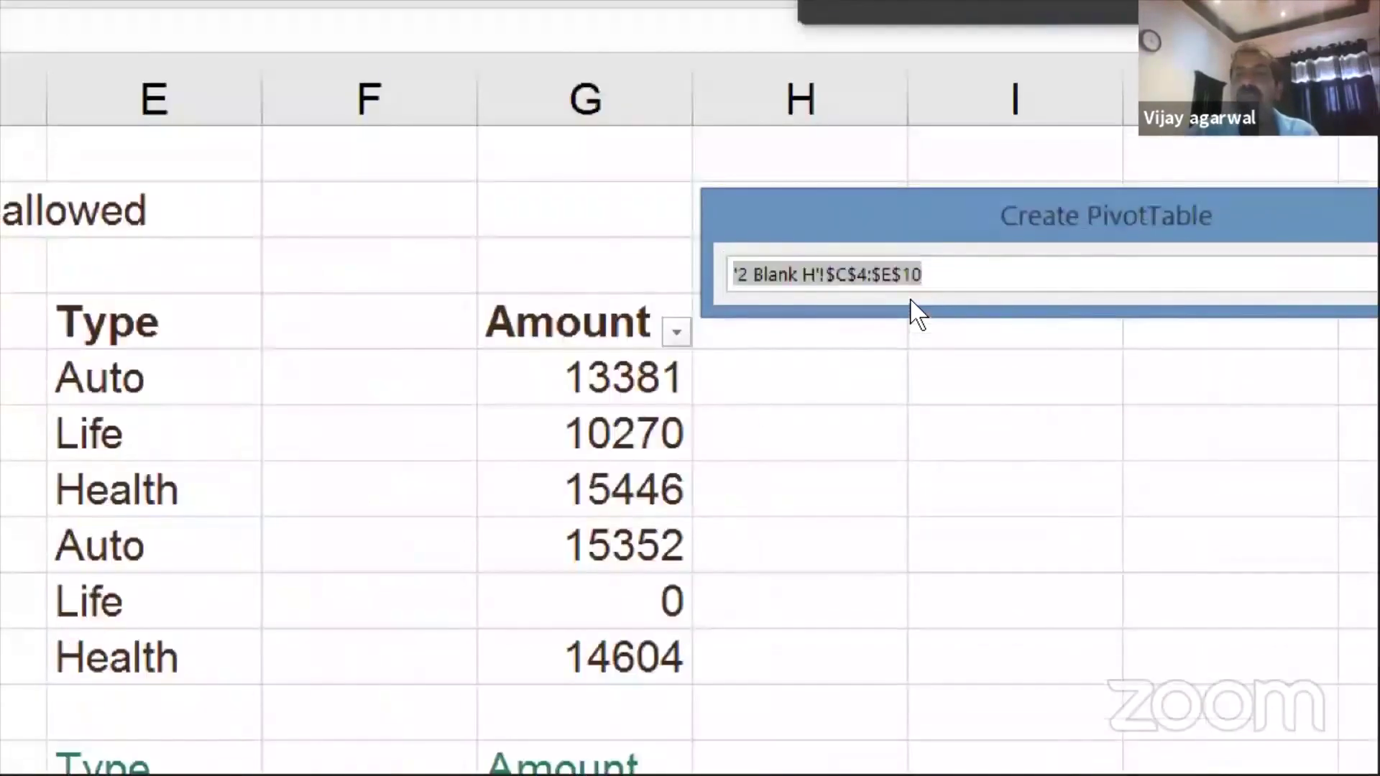
{"action": "left_click", "coordinate": [916, 291]}
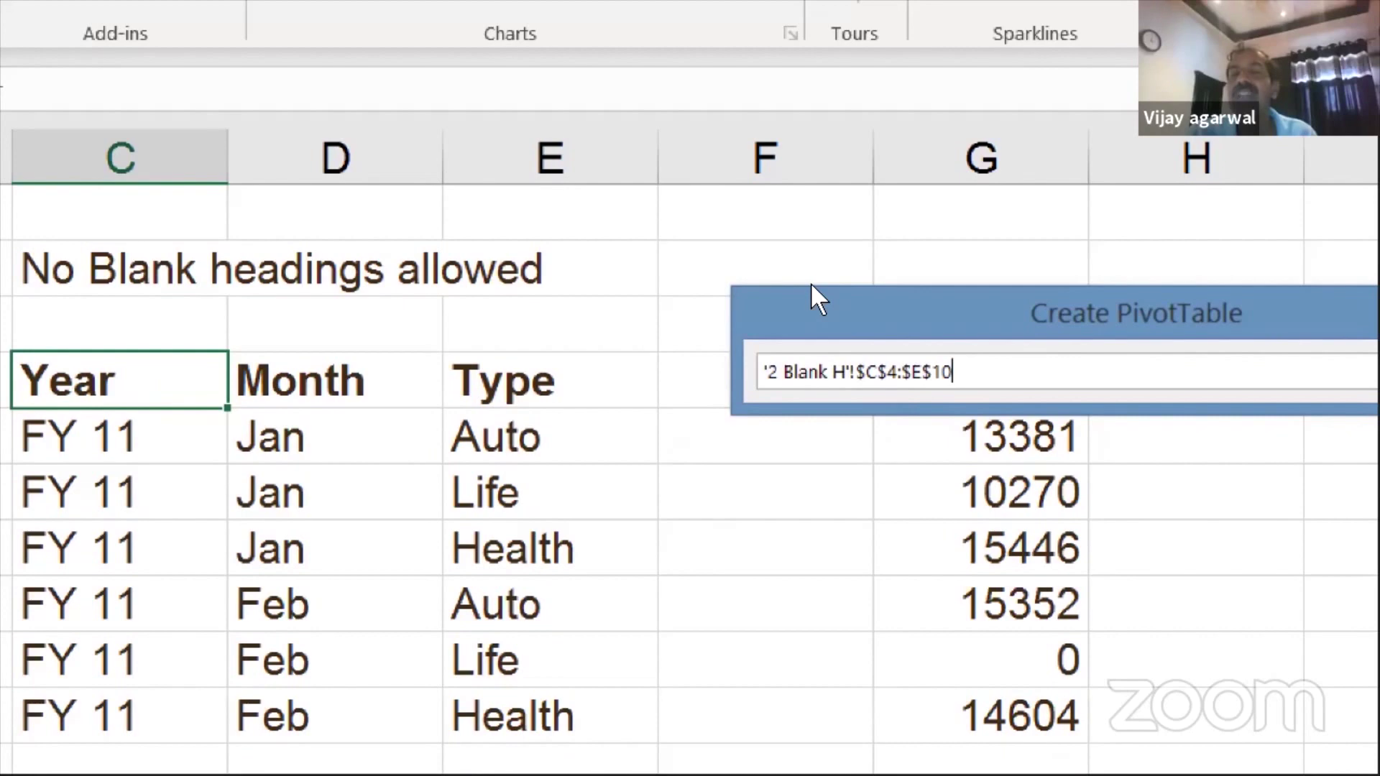
{"action": "key", "text": "super+minus"}
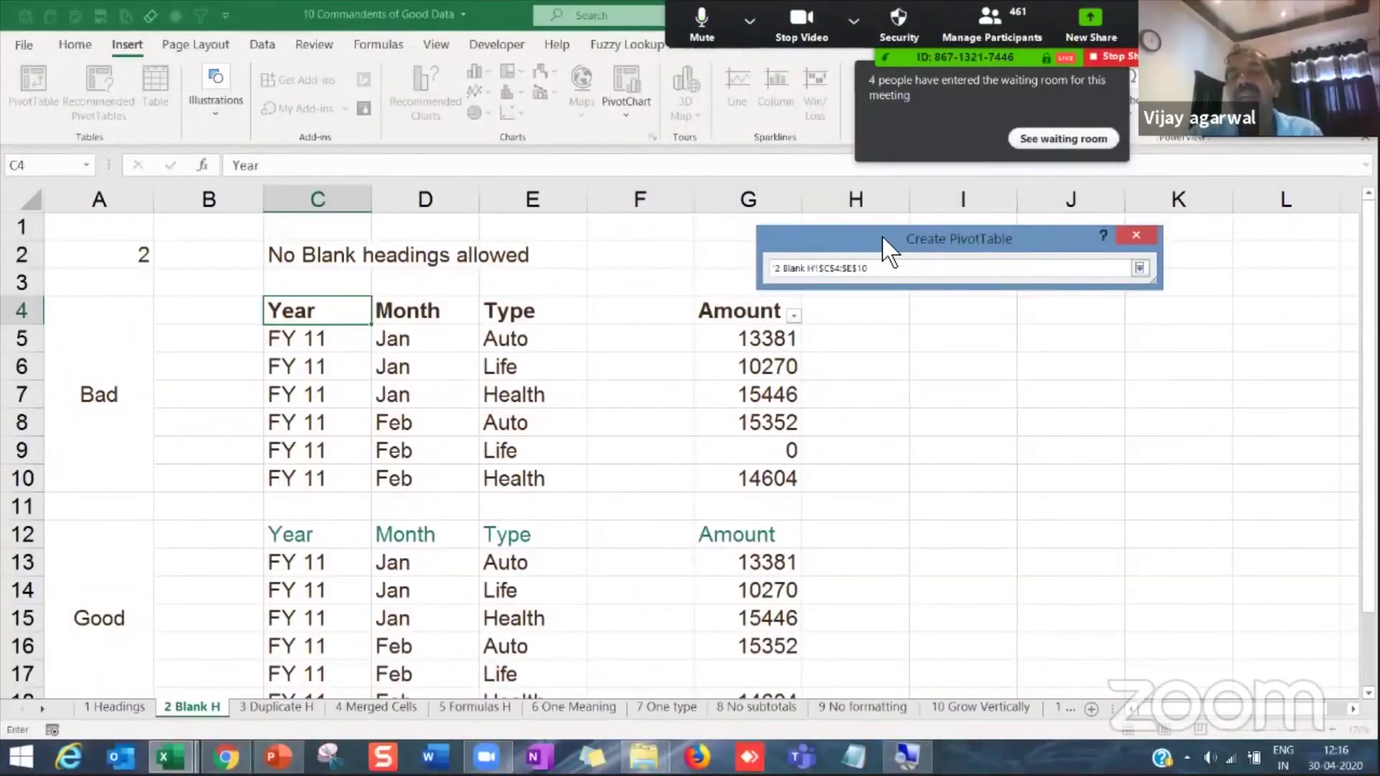
{"action": "left_click_drag", "start_coordinate": [889, 246], "coordinate": [842, 251]}
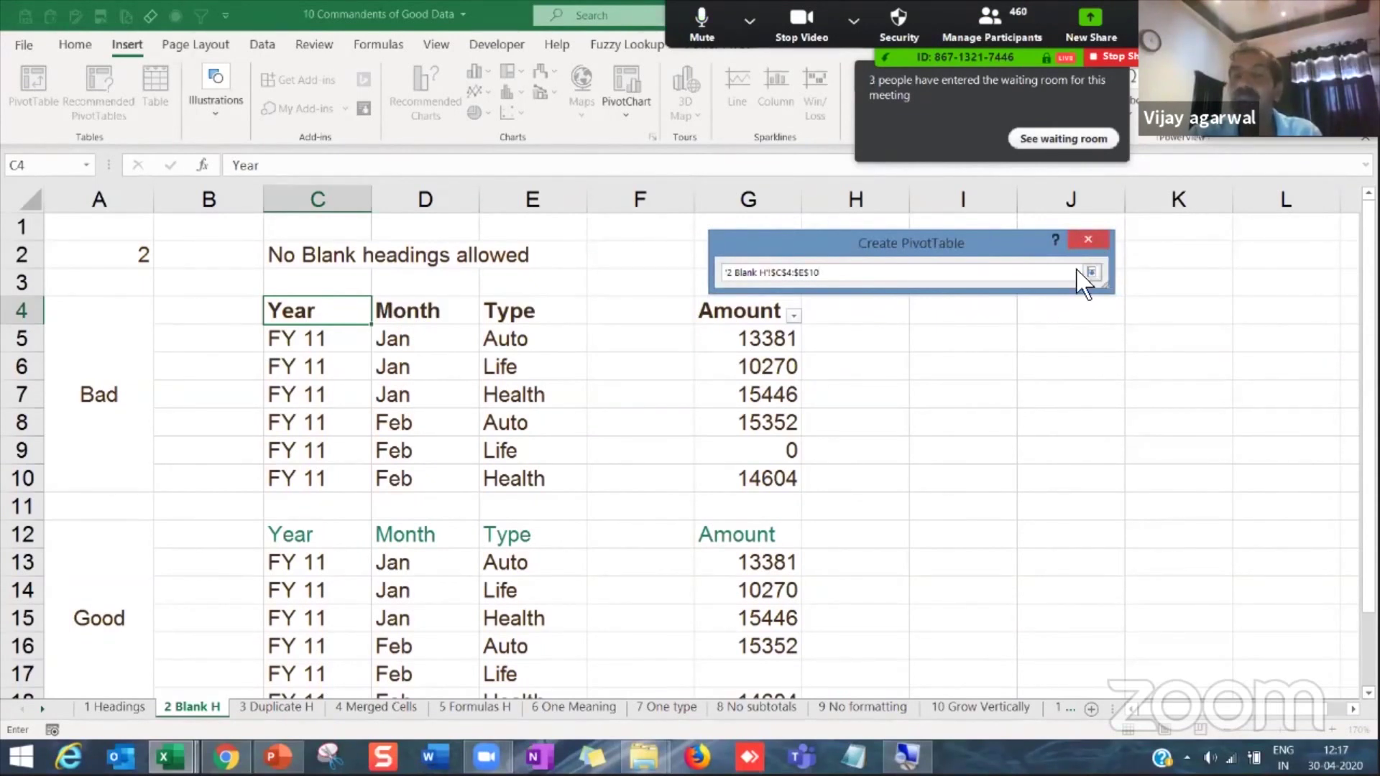
{"action": "left_click", "coordinate": [1087, 240]}
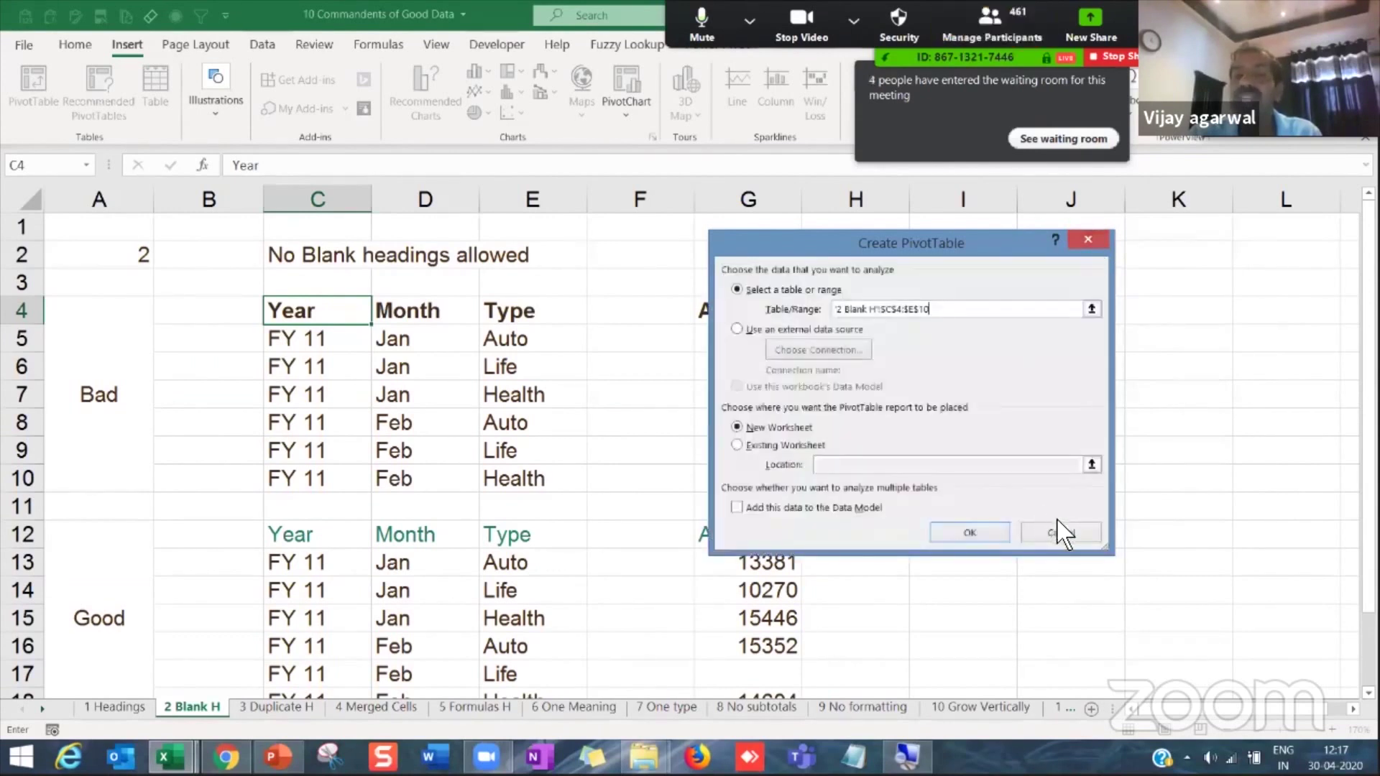
{"action": "left_click", "coordinate": [1057, 529]}
{"action": "key", "text": "Escape"}
Step: Hide the empty column F between the Type and Amount columns
{"action": "left_click", "coordinate": [686, 392]}
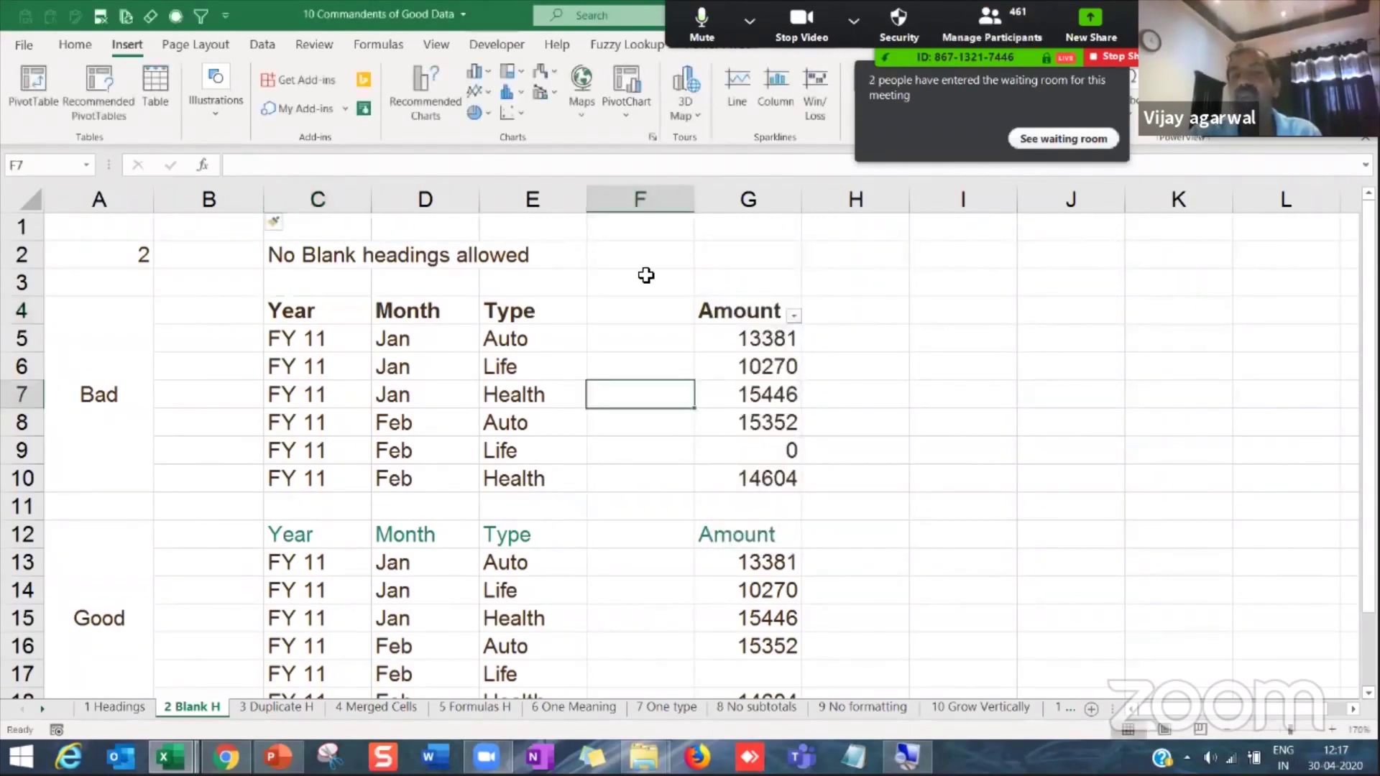
{"action": "left_click", "coordinate": [646, 204]}
{"action": "right_click", "coordinate": [646, 204]}
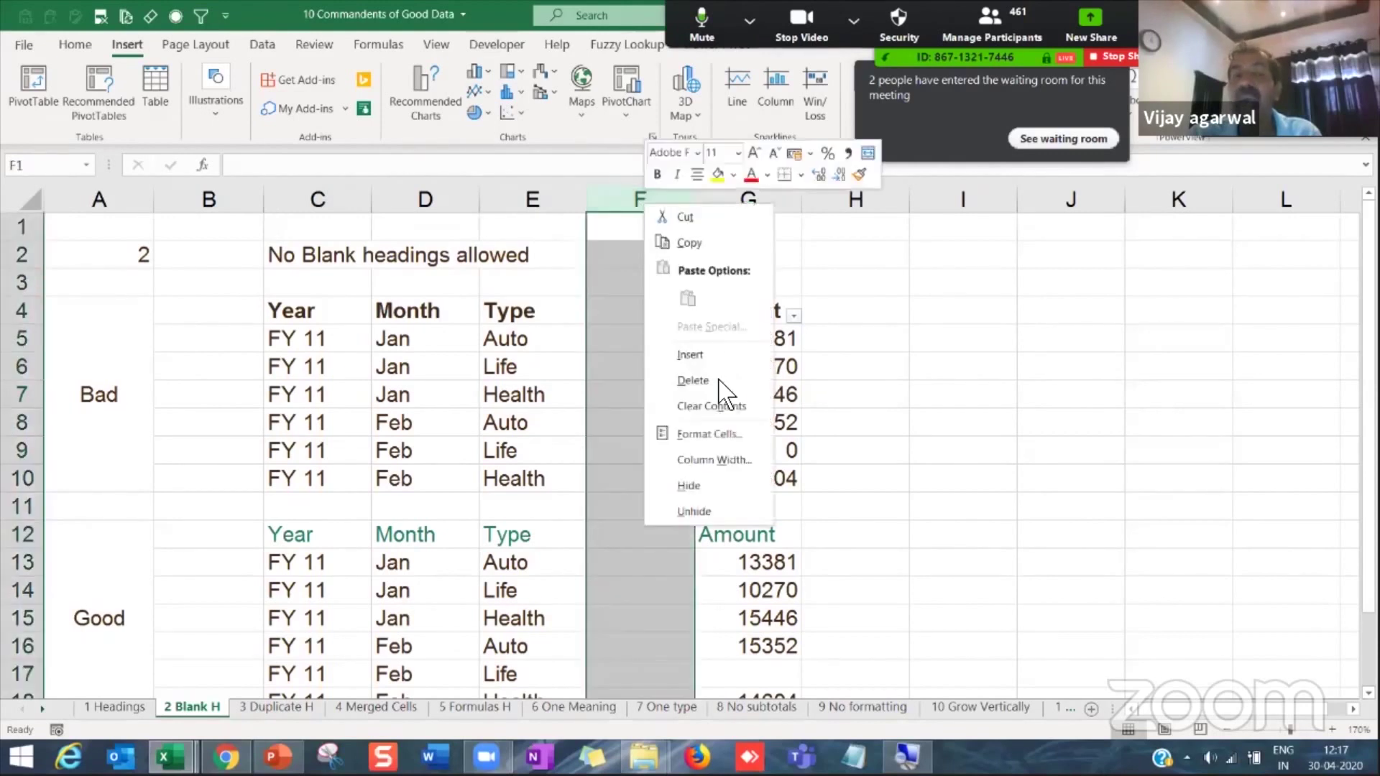
{"action": "left_click", "coordinate": [717, 480]}
Step: Select the Bad table from the Year heading to the last Amount value, across the hidden column
{"action": "left_click", "coordinate": [764, 444]}
{"action": "left_click", "coordinate": [455, 342]}
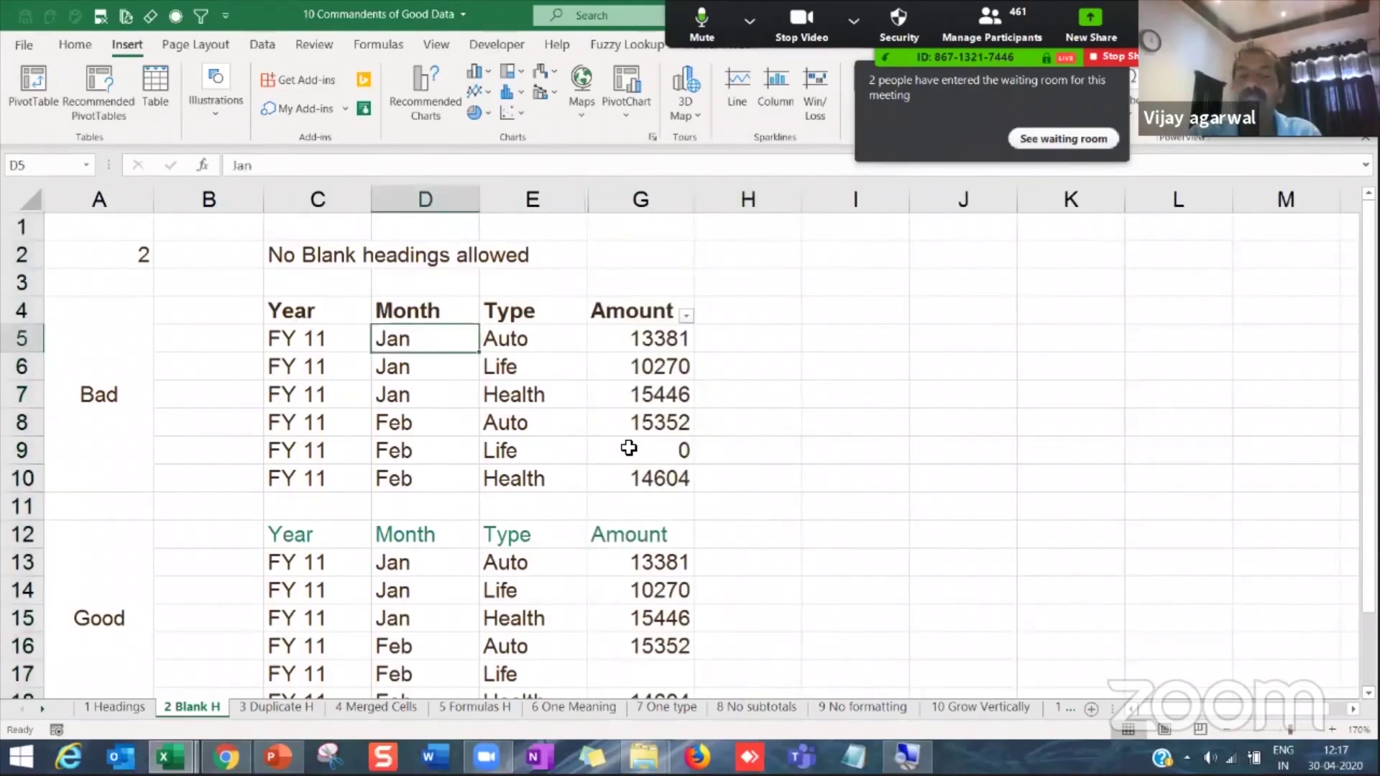
{"action": "left_click_drag", "start_coordinate": [302, 310], "coordinate": [681, 493]}
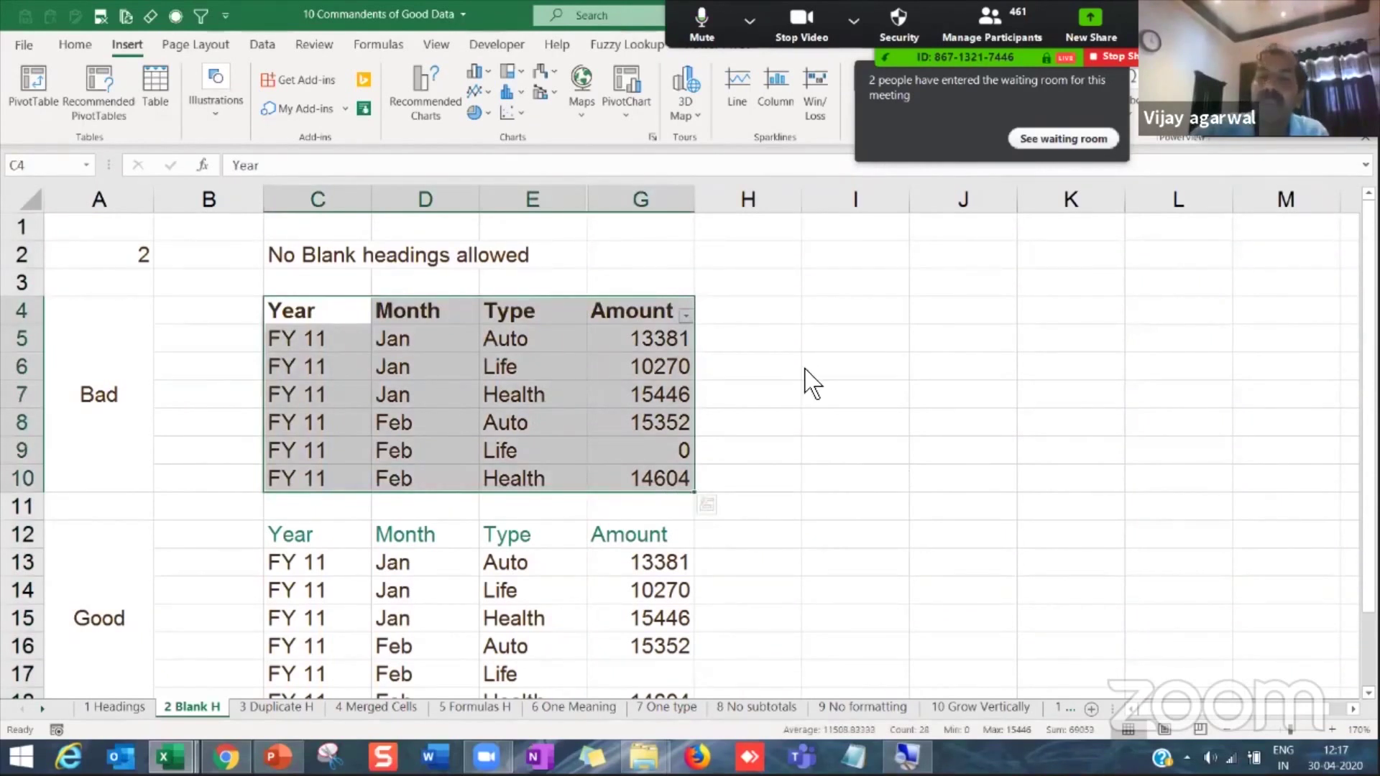
Step: Select the Bad table's Year, Month and Type columns with their headings, leaving out Amount
{"action": "left_click", "coordinate": [335, 330]}
{"action": "left_click_drag", "start_coordinate": [345, 306], "coordinate": [533, 480]}
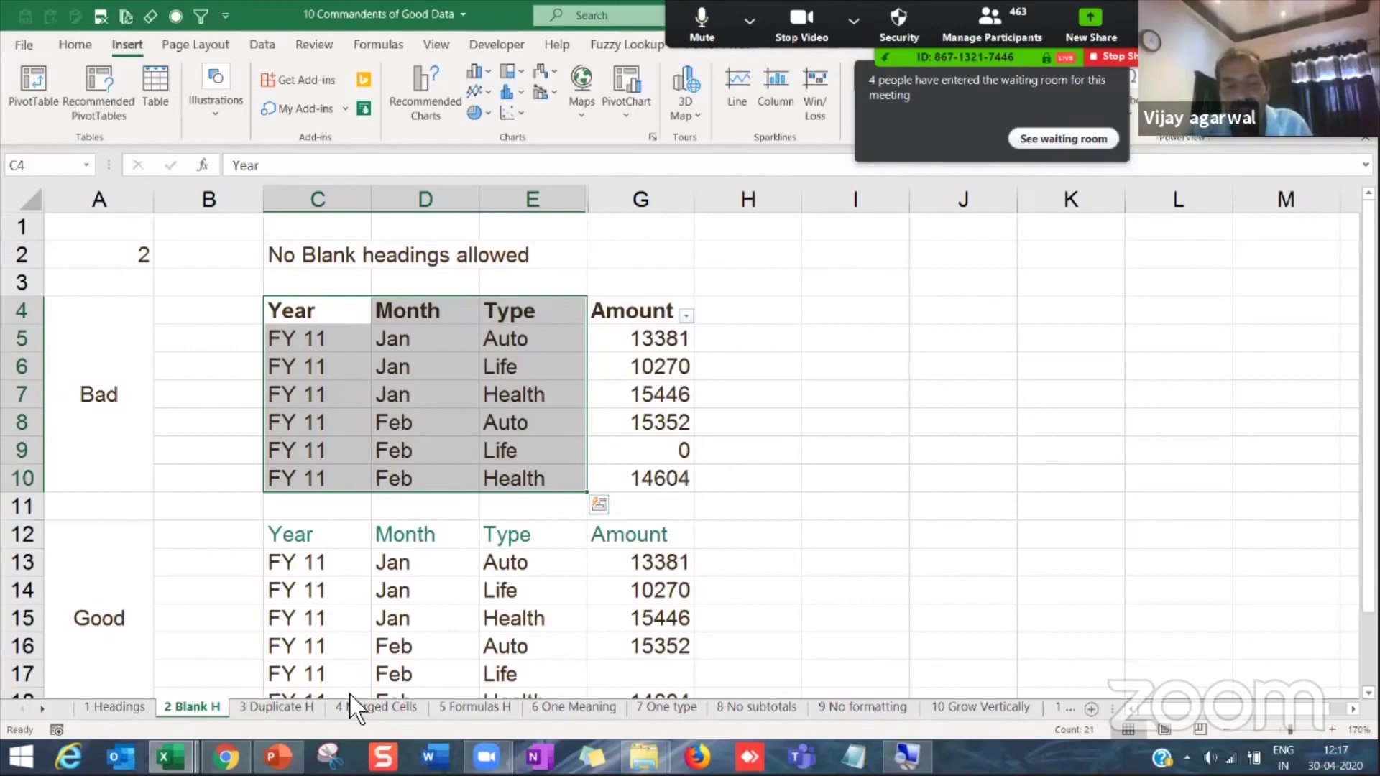
Step: Open the 3 Duplicate H sheet and examine the Bad table's Purchase Date and Expiry Date headings, which span two rows
{"action": "left_click", "coordinate": [284, 707]}
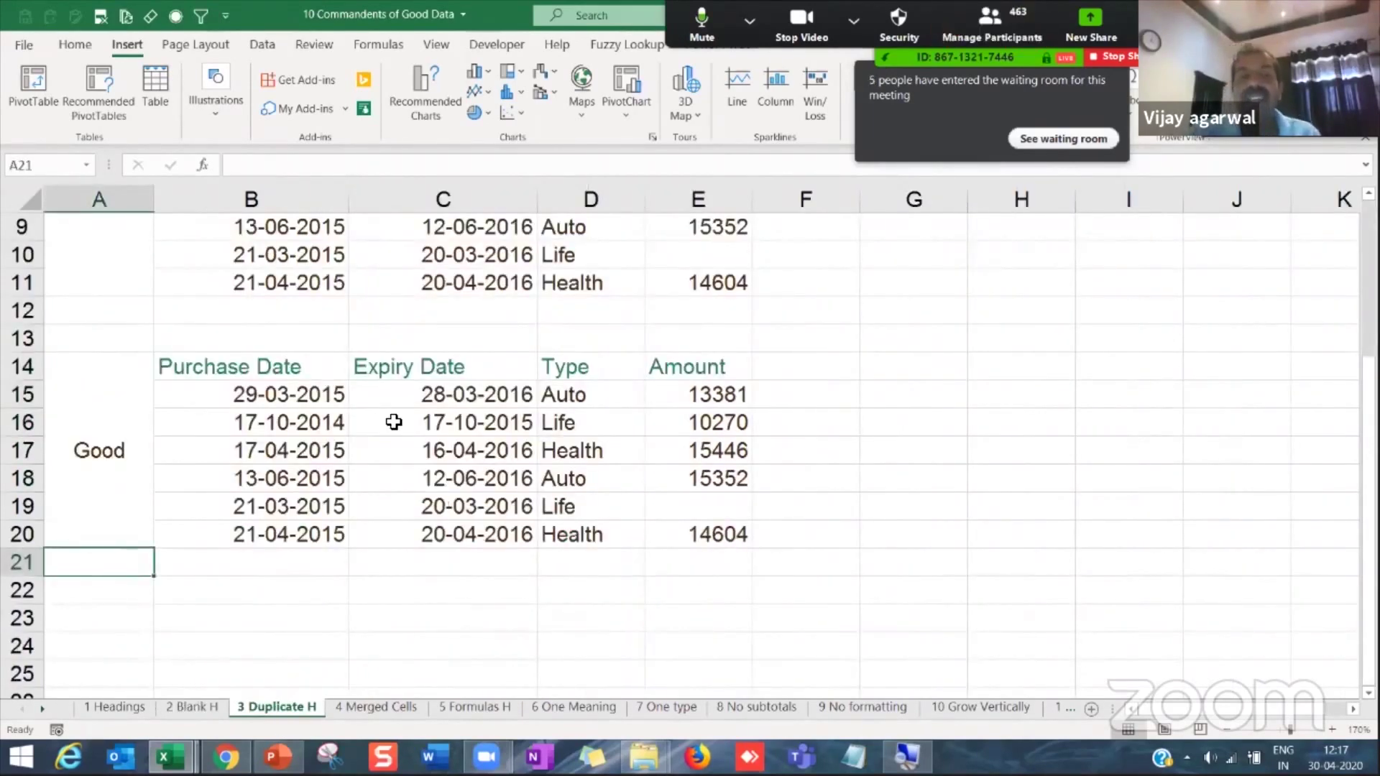
{"action": "scroll", "coordinate": [323, 402], "scroll_direction": "up", "scroll_amount": 3}
{"action": "left_click", "coordinate": [278, 367]}
{"action": "left_click", "coordinate": [200, 341]}
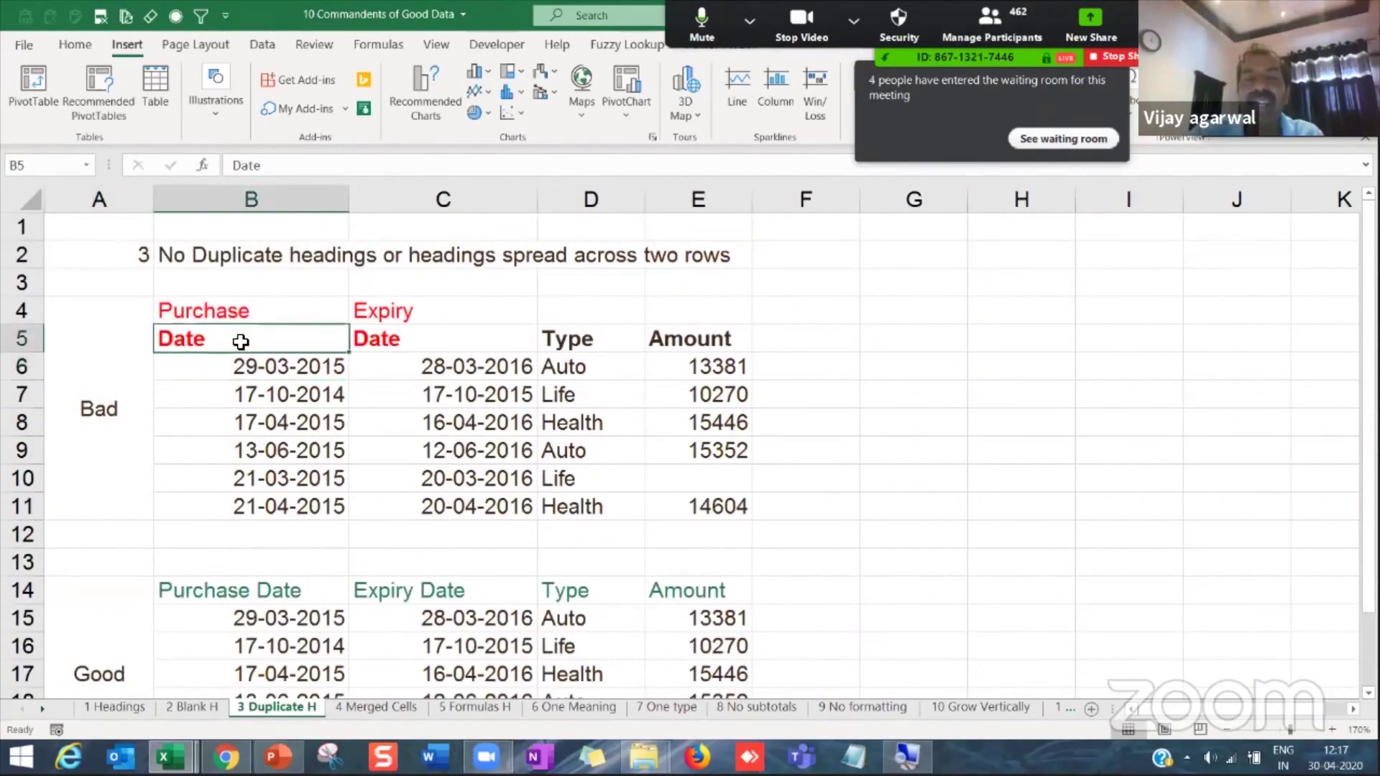
{"action": "left_click", "coordinate": [217, 310]}
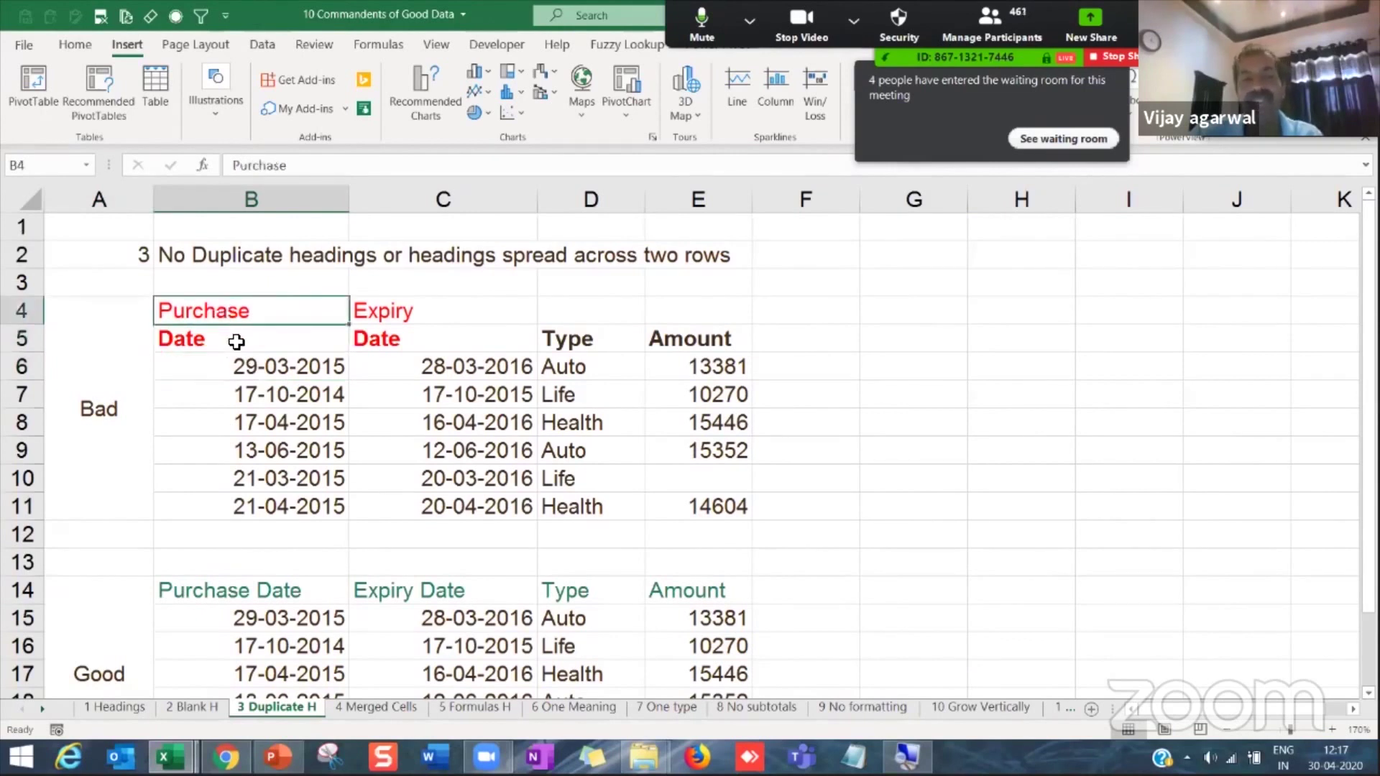
{"action": "left_click", "coordinate": [394, 310]}
{"action": "left_click", "coordinate": [379, 334]}
{"action": "left_click", "coordinate": [379, 317]}
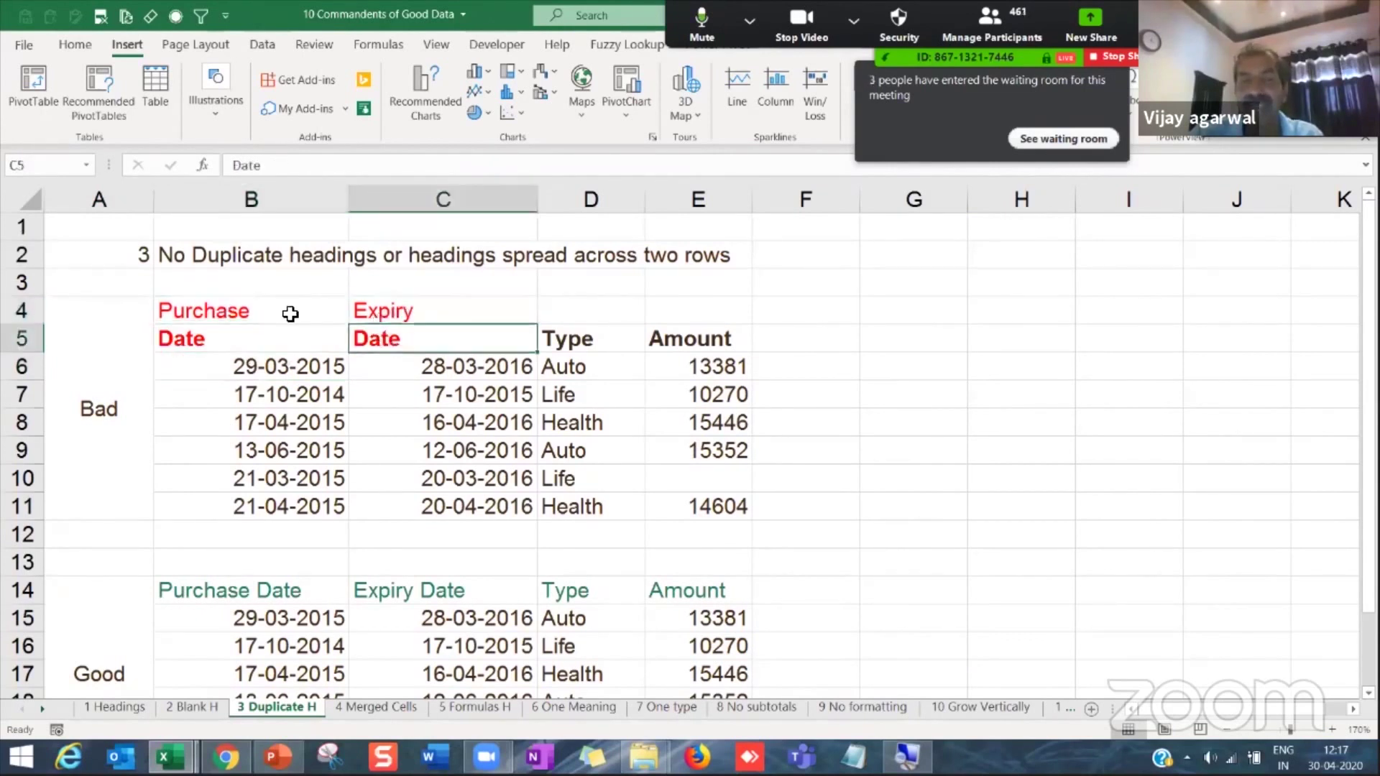
{"action": "left_click_drag", "start_coordinate": [260, 313], "coordinate": [363, 309]}
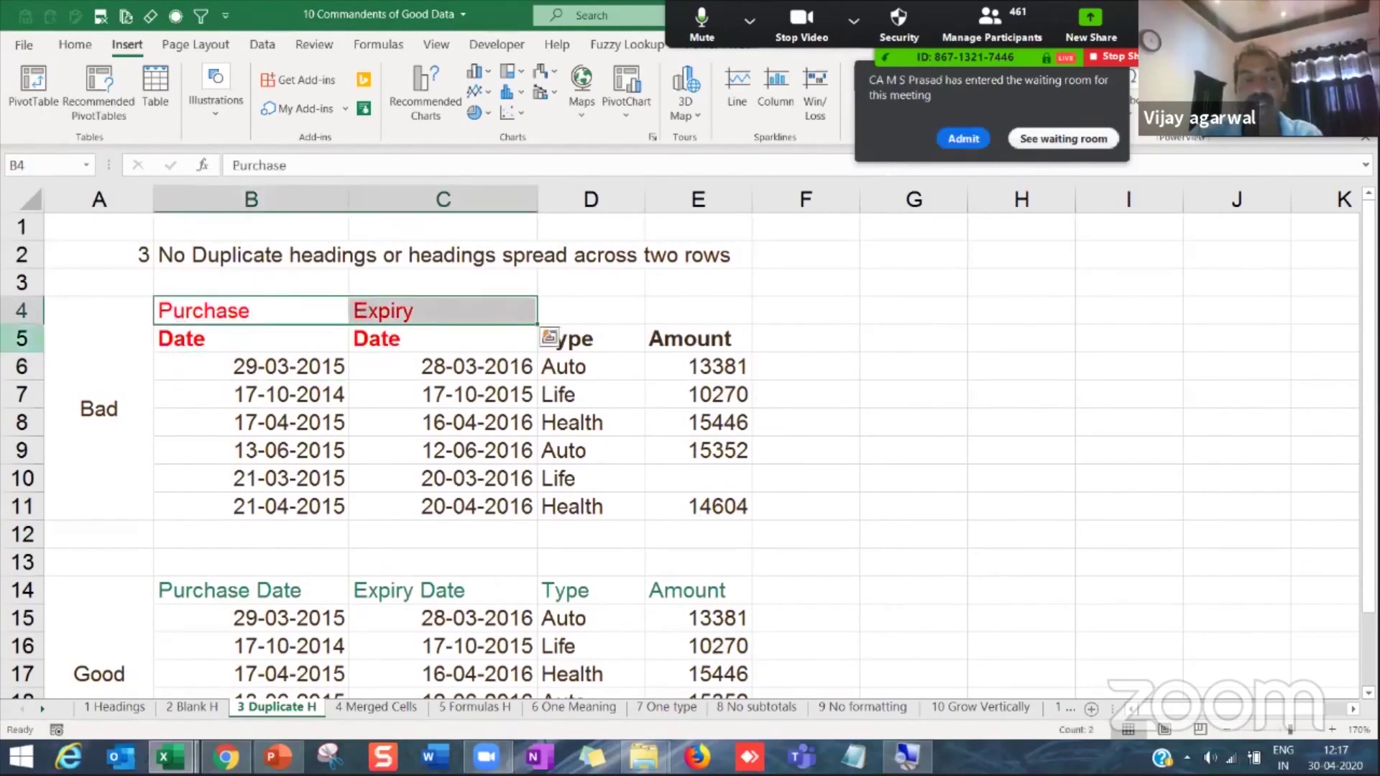
Step: Insert an empty row between the Purchase and Expiry labels and the Date headings of the Bad table
{"action": "right_click", "coordinate": [17, 342]}
{"action": "left_click", "coordinate": [74, 493]}
{"action": "left_click", "coordinate": [242, 474]}
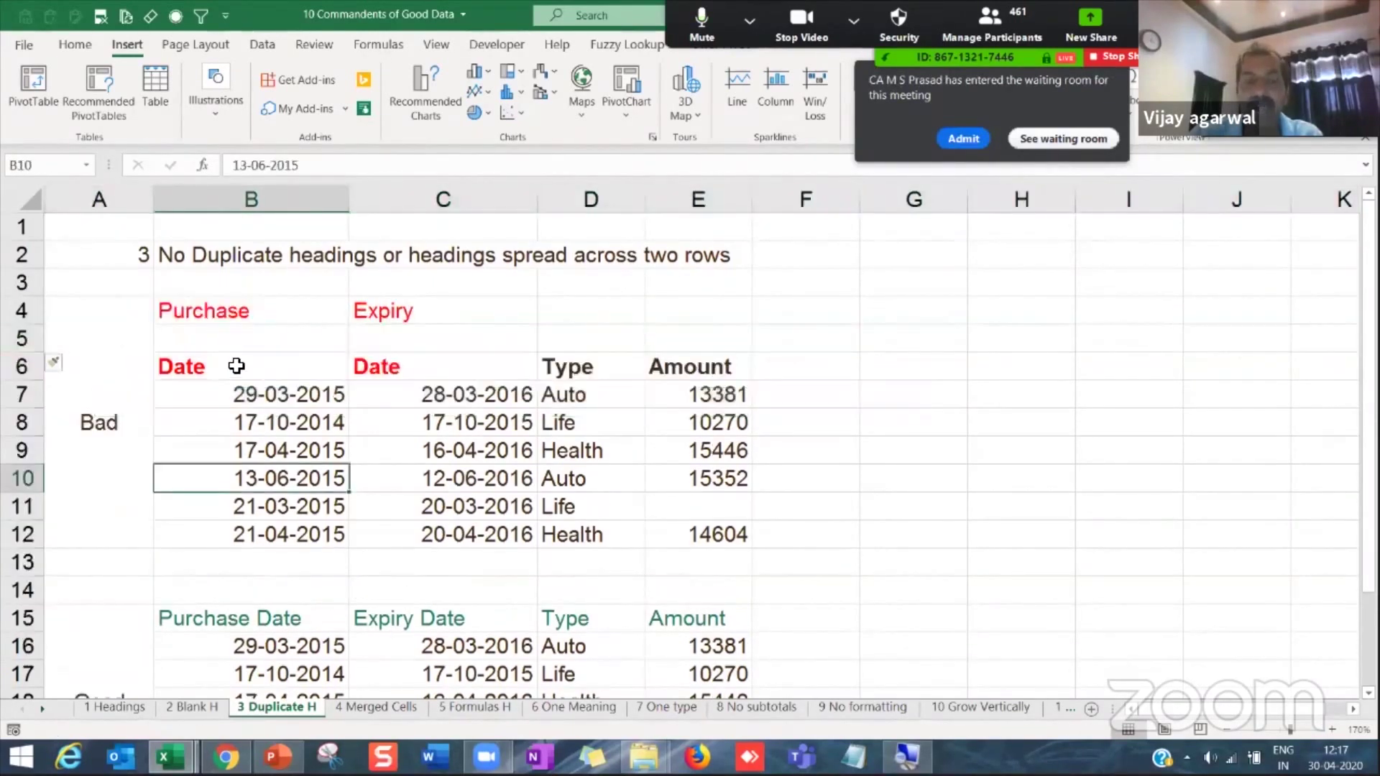
Step: Examine the Bad table from its Date headings down, including the values under each of the two Date headings
{"action": "left_click_drag", "start_coordinate": [237, 366], "coordinate": [663, 529]}
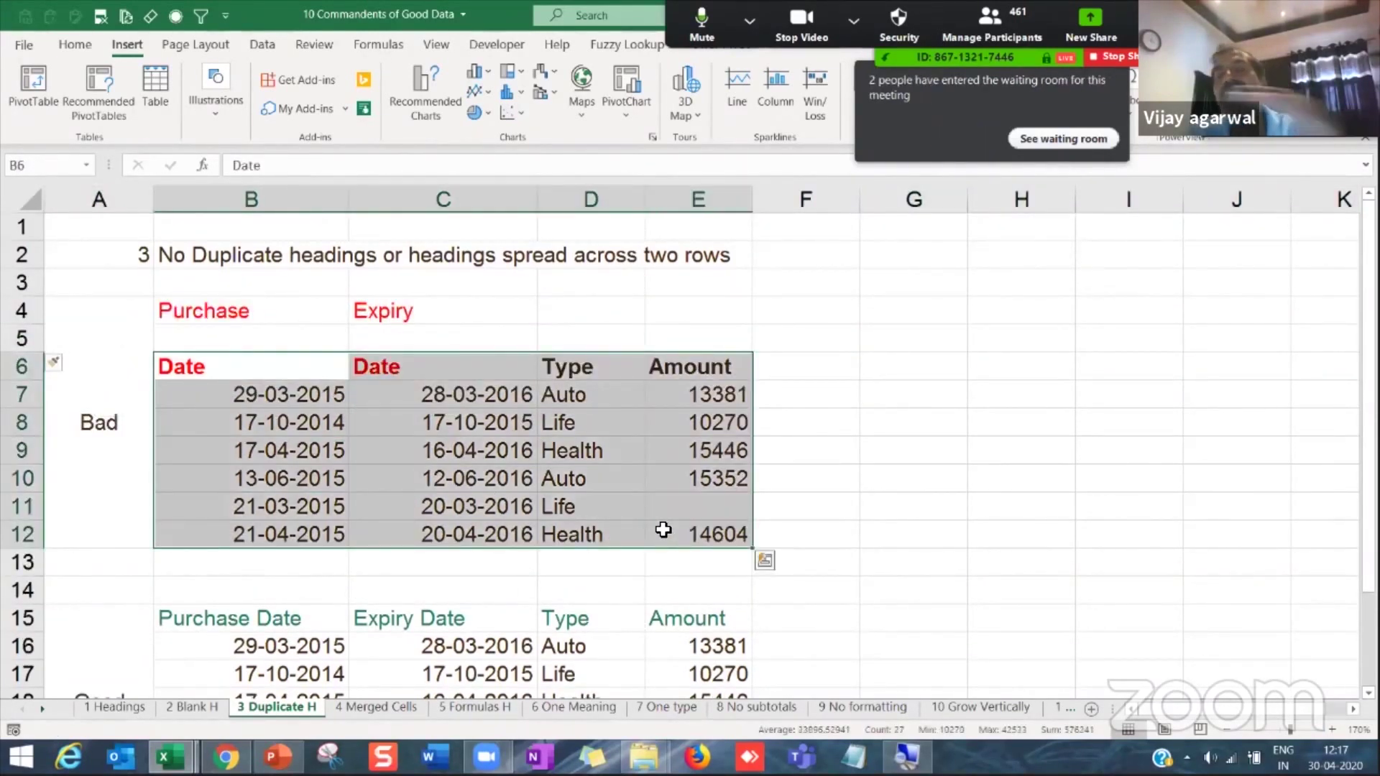
{"action": "left_click", "coordinate": [300, 445]}
{"action": "left_click", "coordinate": [273, 368]}
{"action": "left_click", "coordinate": [281, 431]}
{"action": "left_click_drag", "start_coordinate": [276, 403], "coordinate": [337, 534]}
{"action": "left_click", "coordinate": [432, 366]}
{"action": "left_click_drag", "start_coordinate": [431, 395], "coordinate": [435, 512]}
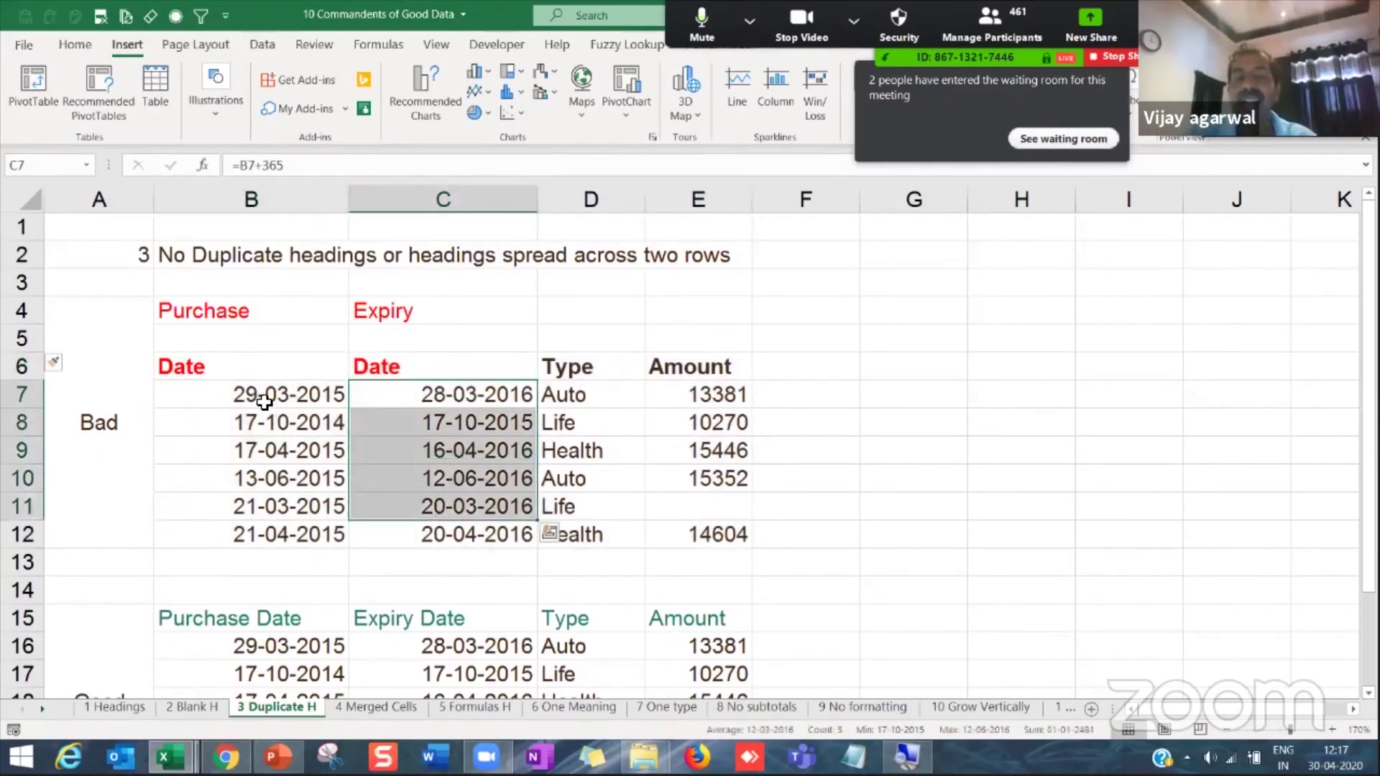
Step: Compare the two duplicate Date headings with the Purchase and Expiry labels above the empty row
{"action": "left_click", "coordinate": [263, 366]}
{"action": "left_click", "coordinate": [404, 365]}
{"action": "left_click", "coordinate": [278, 369]}
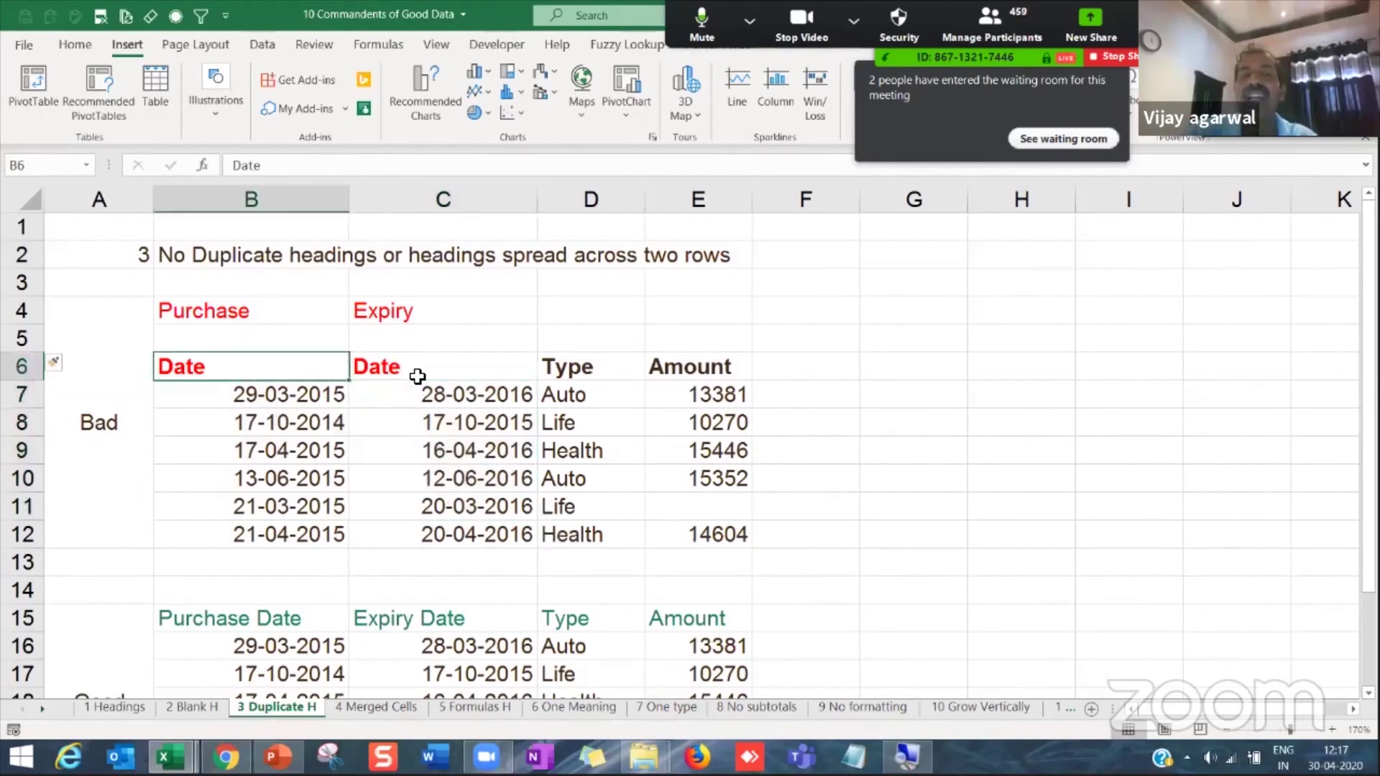
{"action": "left_click", "coordinate": [416, 375]}
{"action": "left_click", "coordinate": [309, 365]}
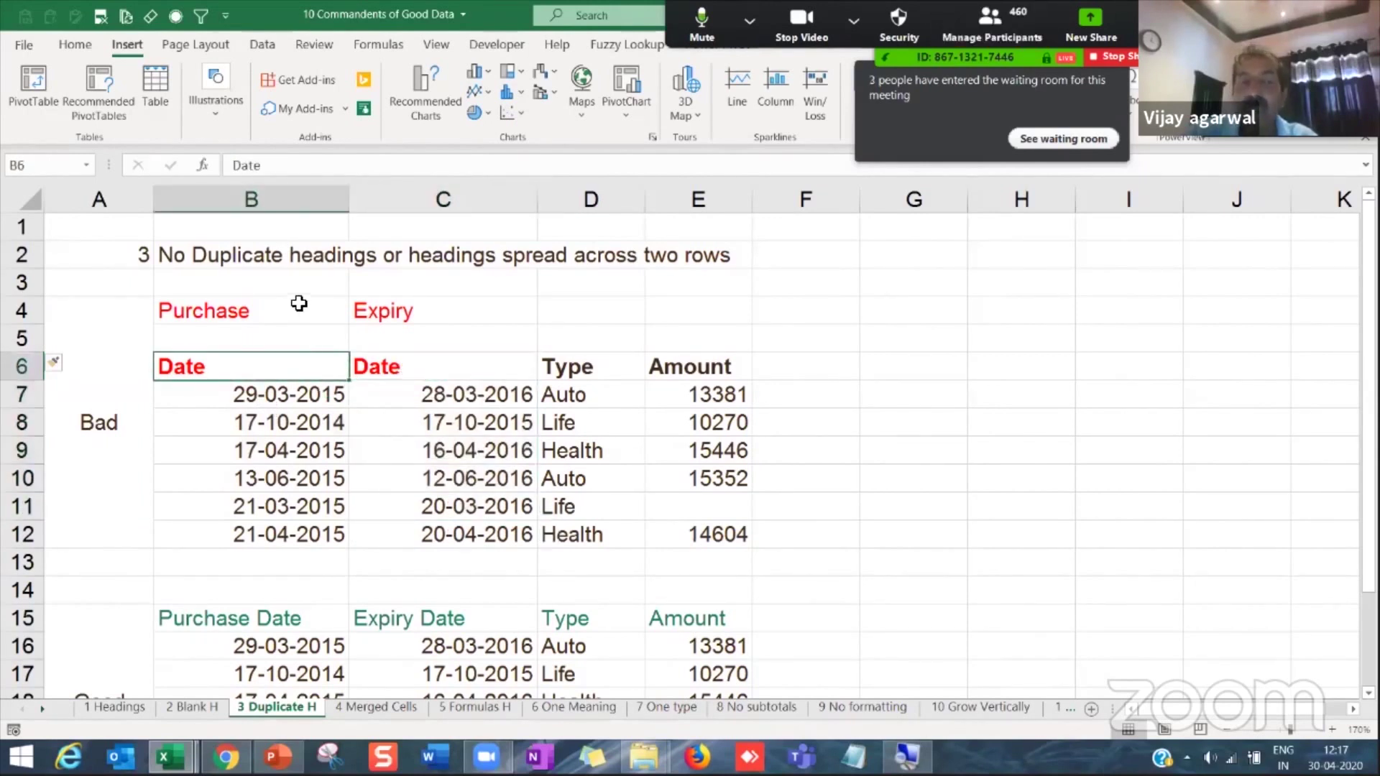
{"action": "left_click", "coordinate": [299, 303]}
{"action": "left_click", "coordinate": [293, 350]}
{"action": "left_click", "coordinate": [457, 314]}
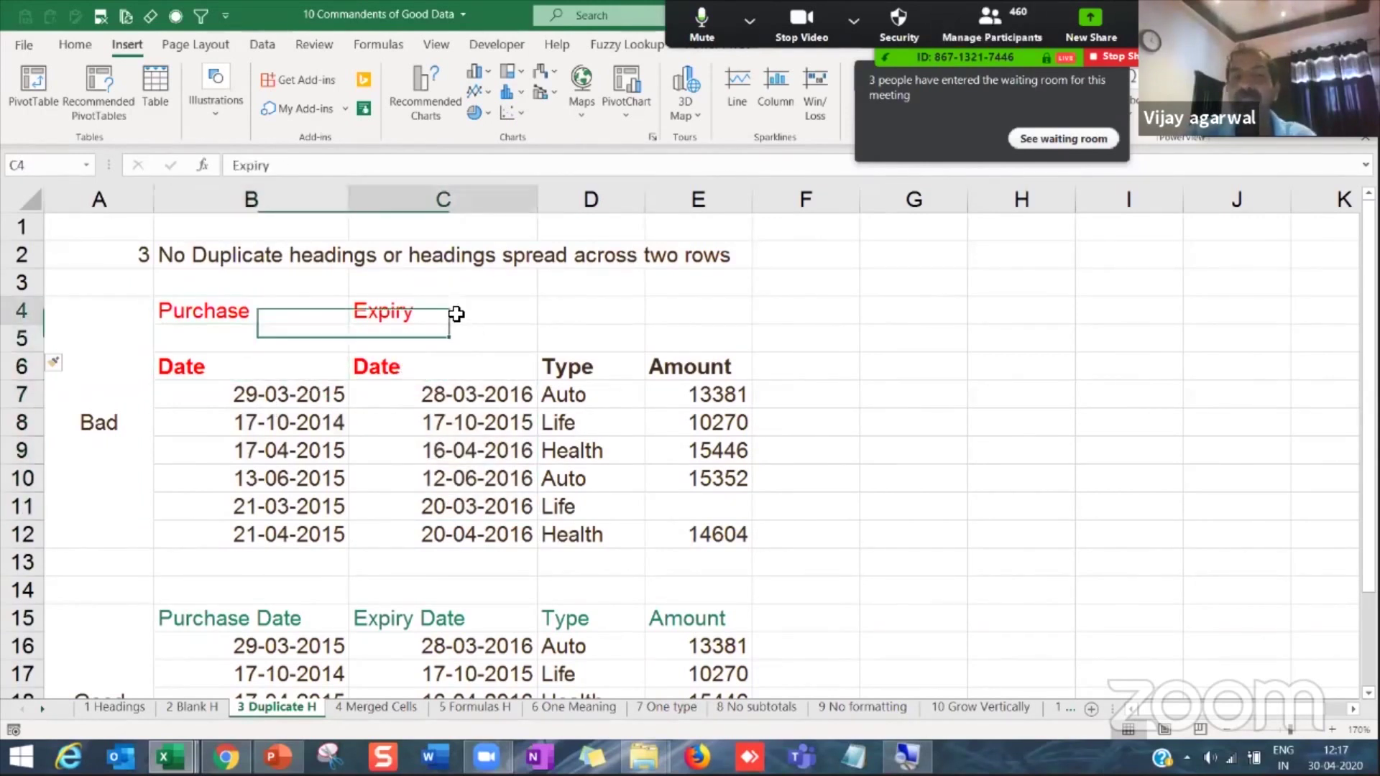
{"action": "left_click", "coordinate": [445, 349]}
{"action": "left_click", "coordinate": [441, 394]}
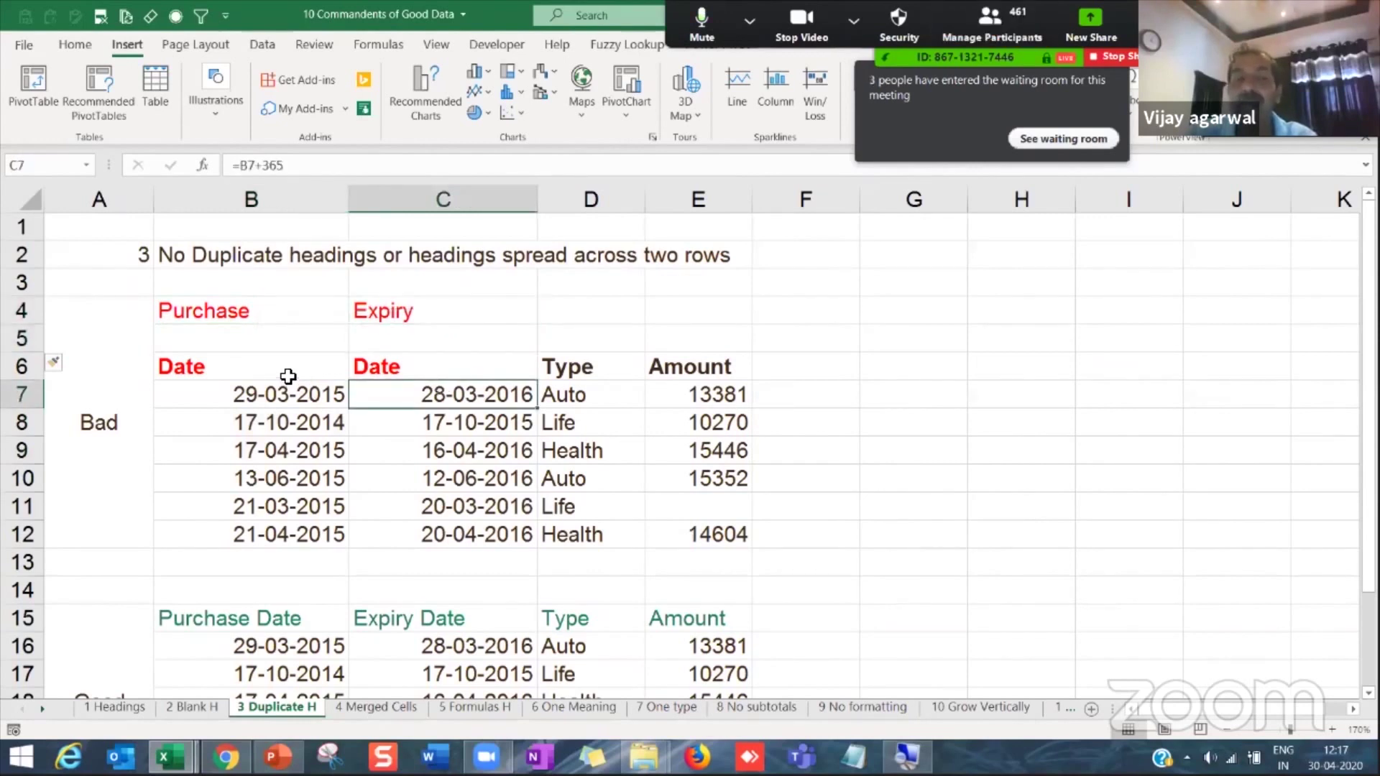
Step: Check the PivotTable source range for the Bad table selected from its Date headings down, and cancel the PivotTable
{"action": "left_click_drag", "start_coordinate": [288, 375], "coordinate": [709, 539]}
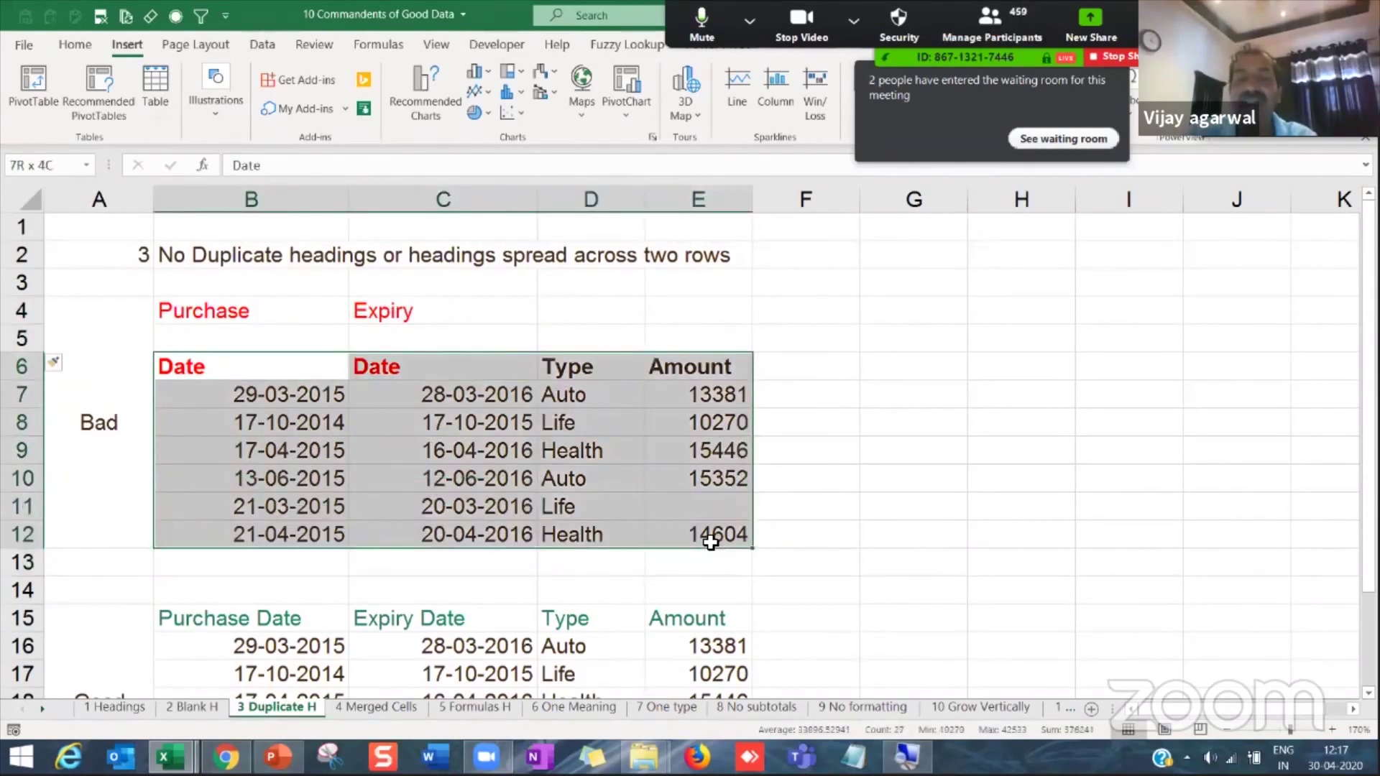
{"action": "left_click", "coordinate": [14, 89]}
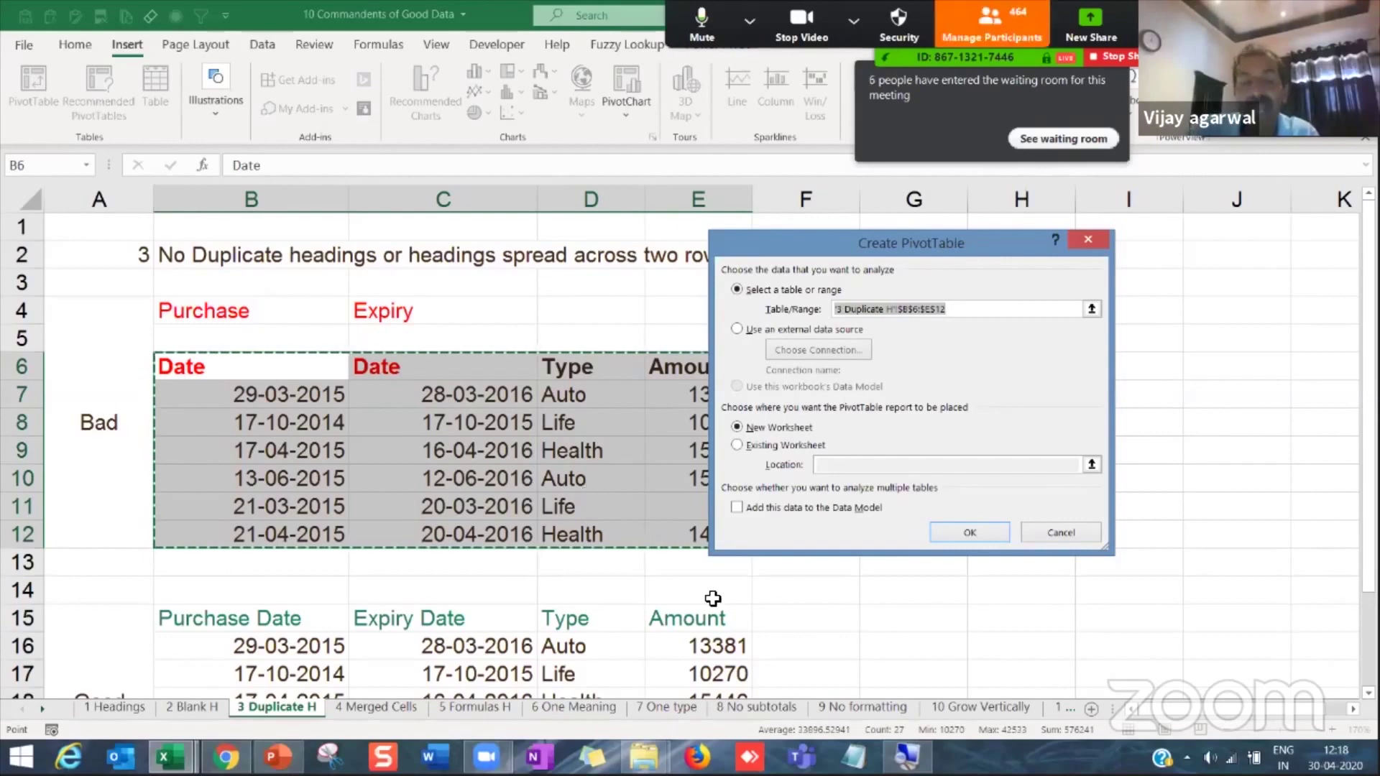
{"action": "left_click", "coordinate": [1063, 532]}
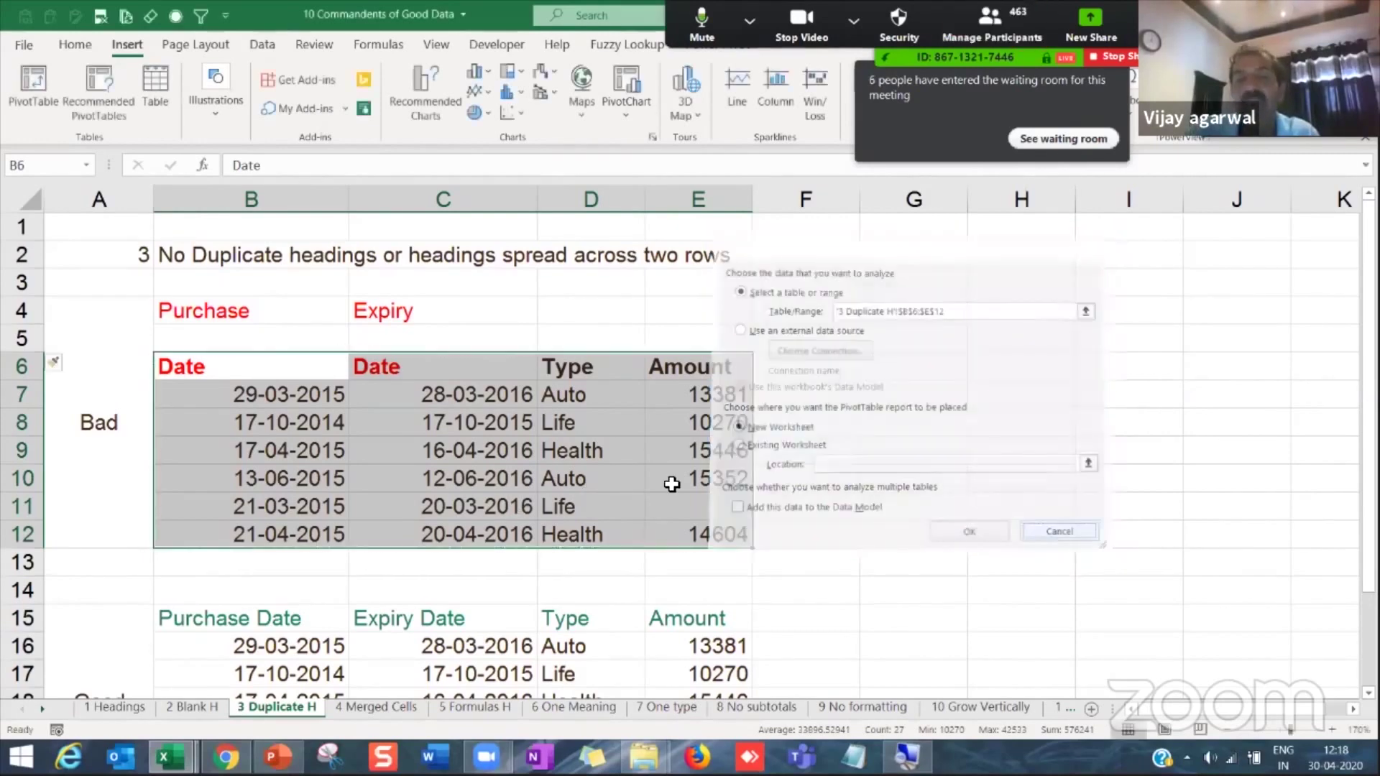
Step: Examine the Bad table's heading row against the data rows beneath it
{"action": "left_click", "coordinate": [636, 487]}
{"action": "left_click_drag", "start_coordinate": [309, 363], "coordinate": [689, 530]}
{"action": "left_click", "coordinate": [410, 449]}
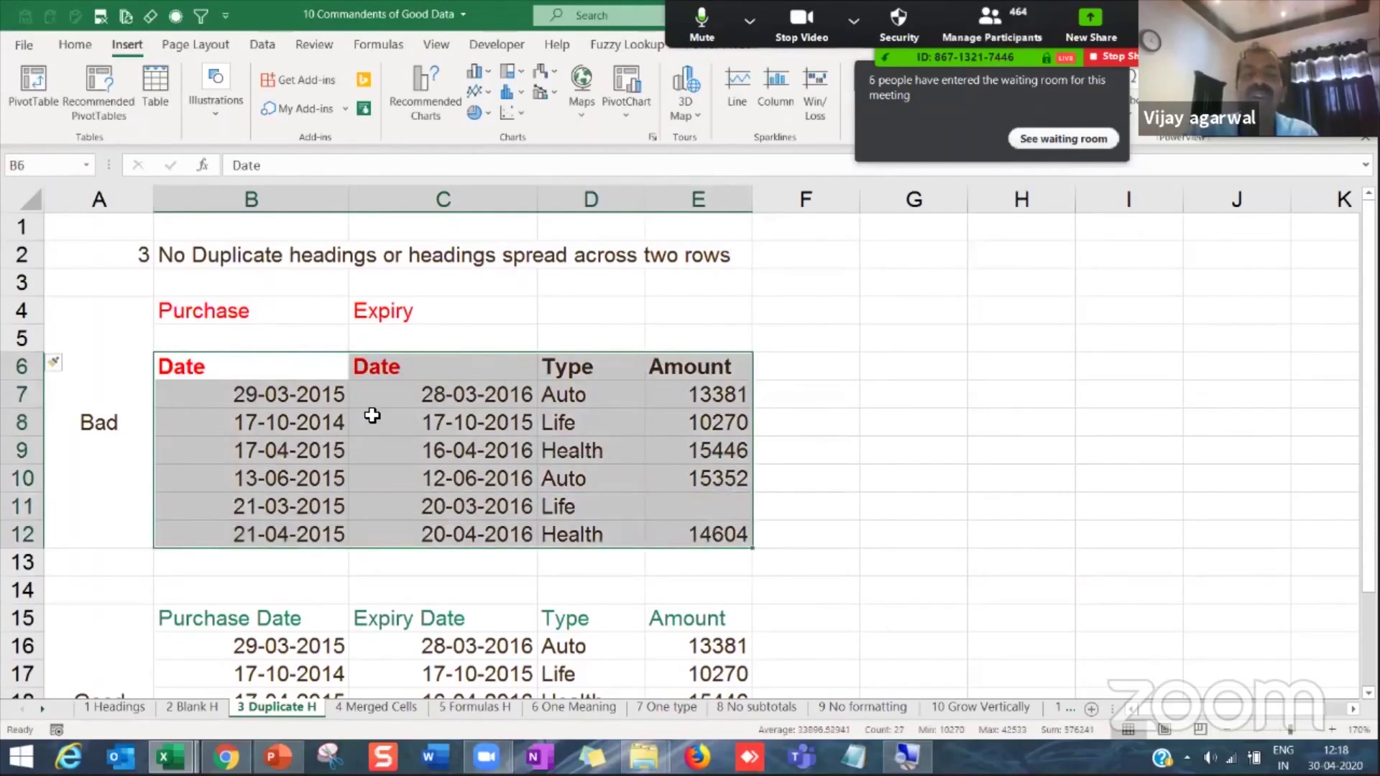
{"action": "left_click_drag", "start_coordinate": [245, 364], "coordinate": [539, 369]}
{"action": "left_click", "coordinate": [607, 363]}
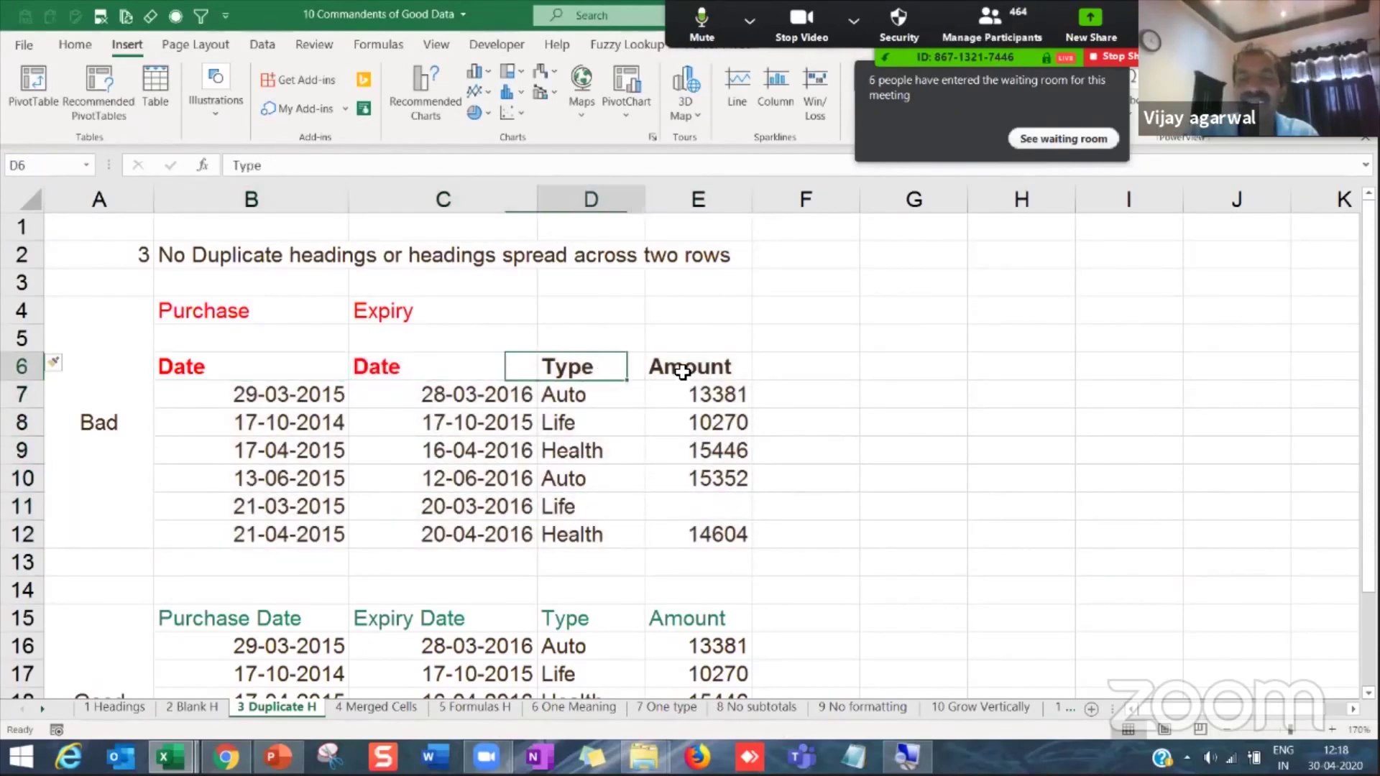
{"action": "left_click", "coordinate": [702, 363]}
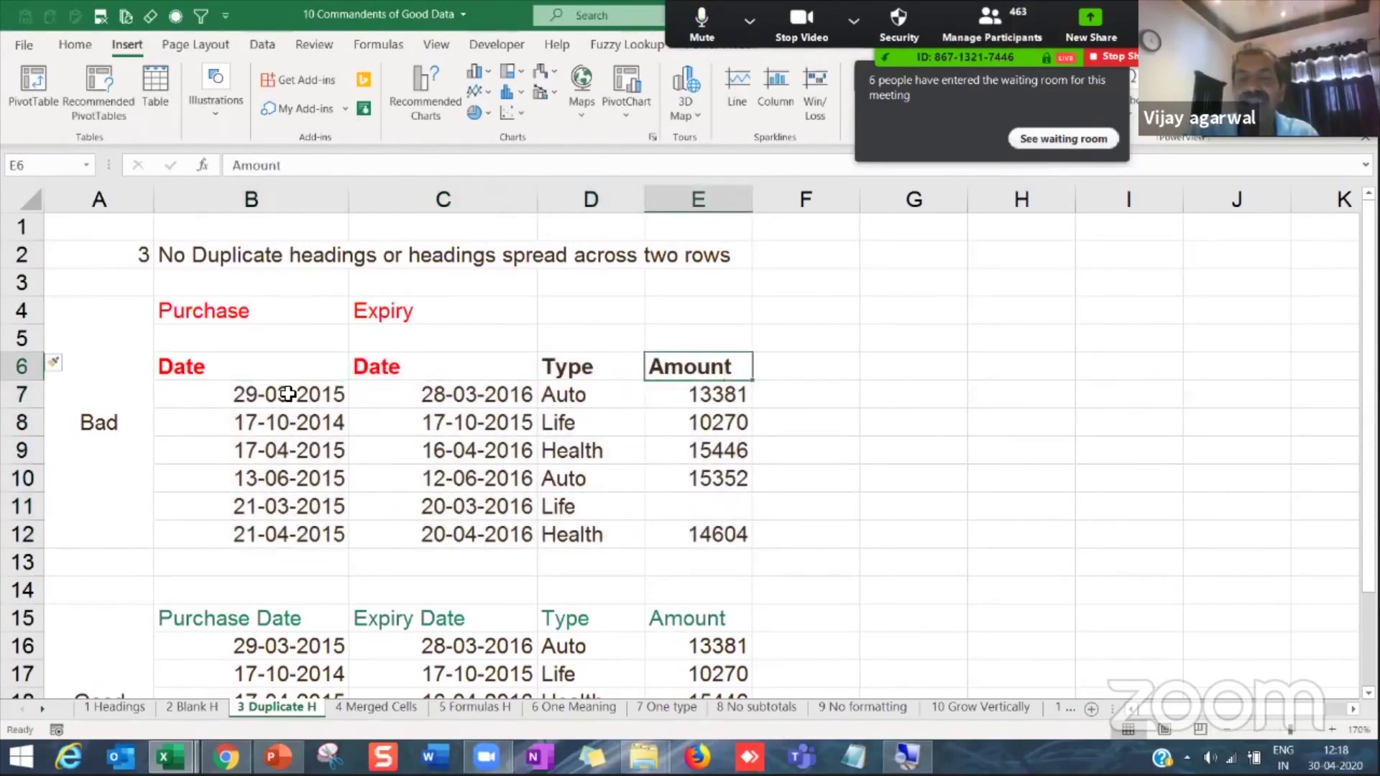
{"action": "left_click_drag", "start_coordinate": [287, 394], "coordinate": [697, 533]}
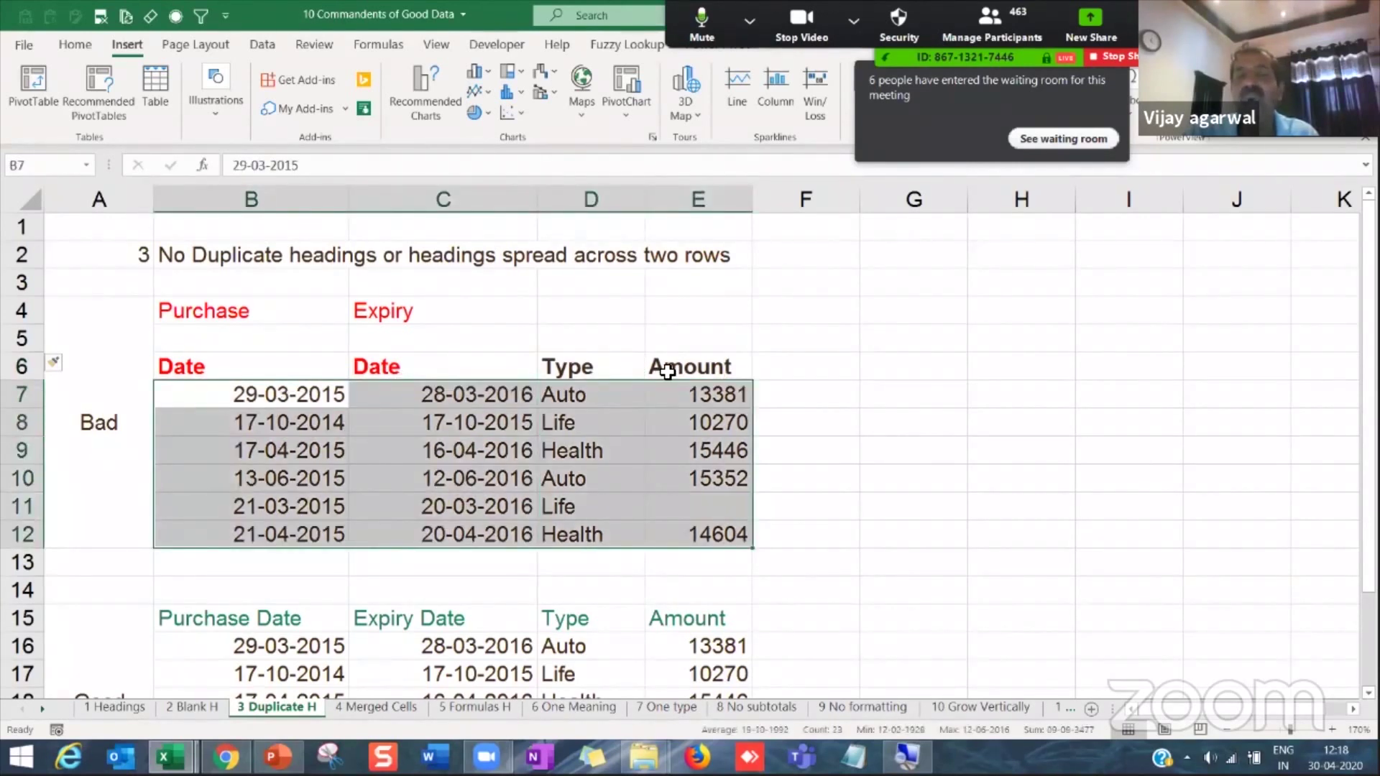
{"action": "left_click_drag", "start_coordinate": [287, 369], "coordinate": [668, 372]}
{"action": "left_click", "coordinate": [449, 427]}
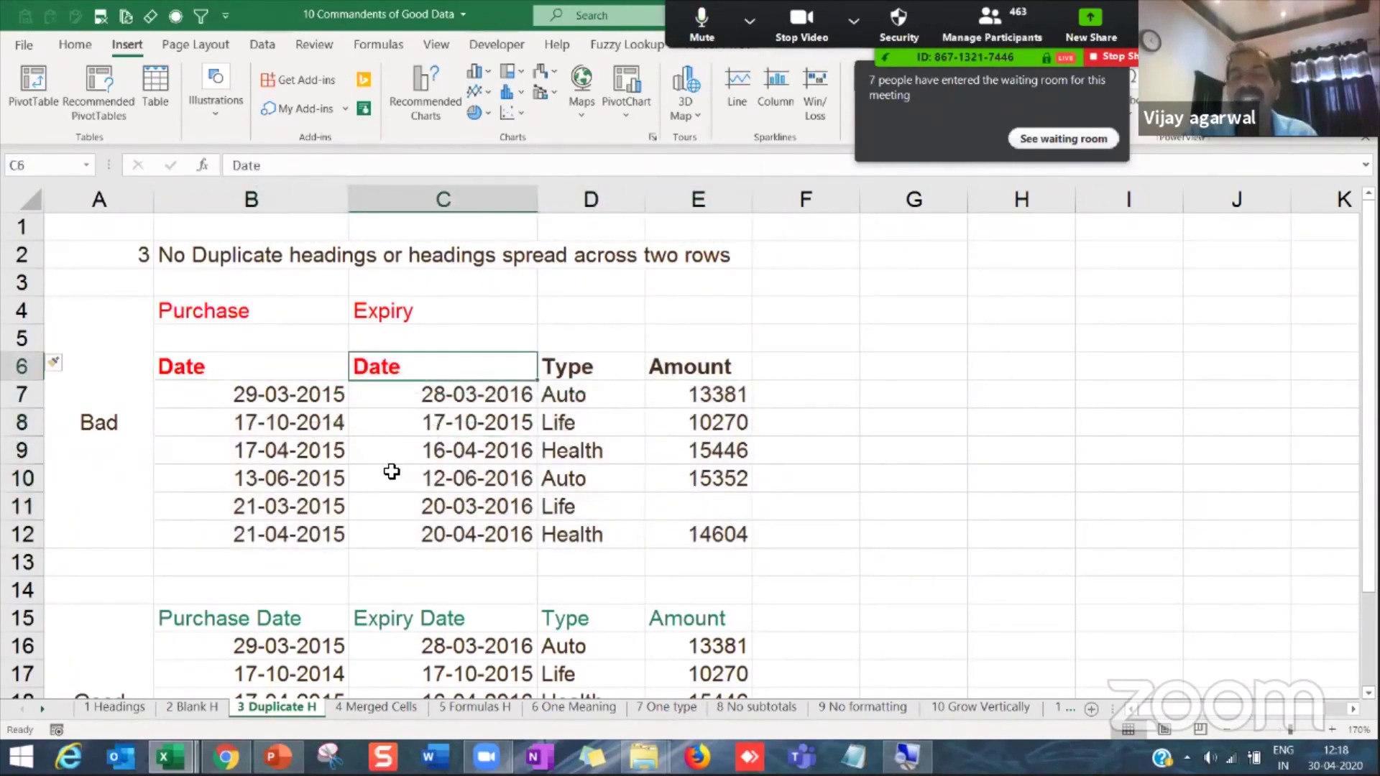
Step: Go through the Bad table's headings one by one, comparing the two Date columns with Type and Amount
{"action": "left_click", "coordinate": [330, 480]}
{"action": "left_click", "coordinate": [465, 454]}
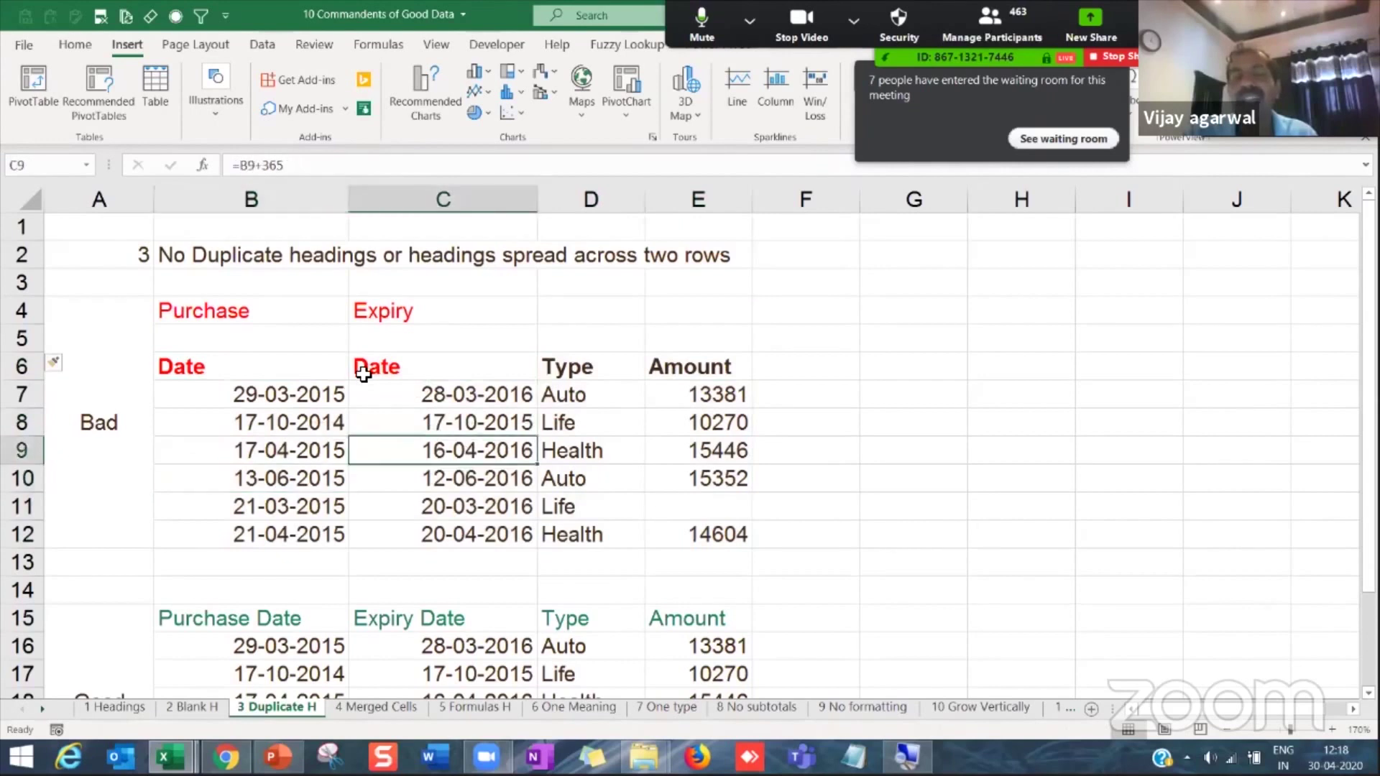
{"action": "left_click", "coordinate": [226, 369]}
{"action": "key", "text": "Right"}
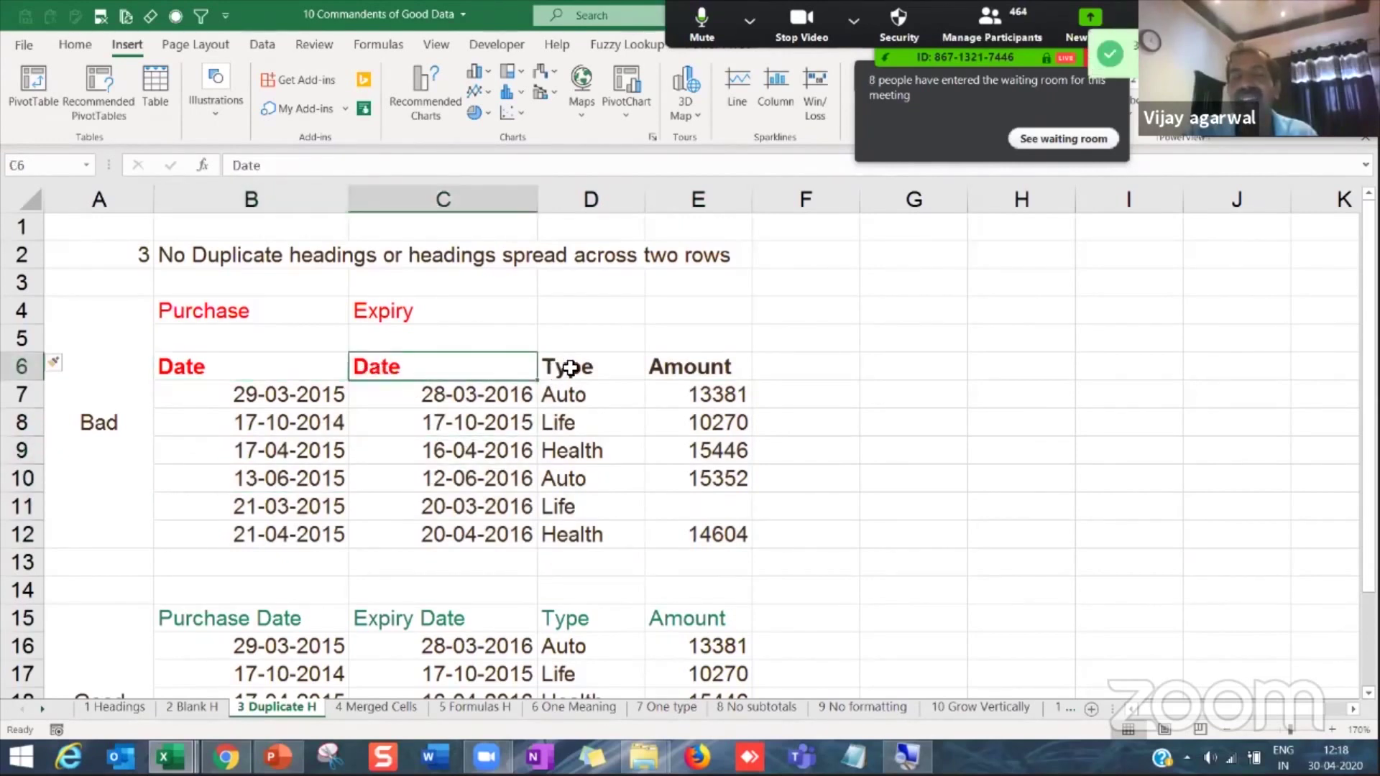
{"action": "key", "text": "Right"}
{"action": "left_click", "coordinate": [700, 366]}
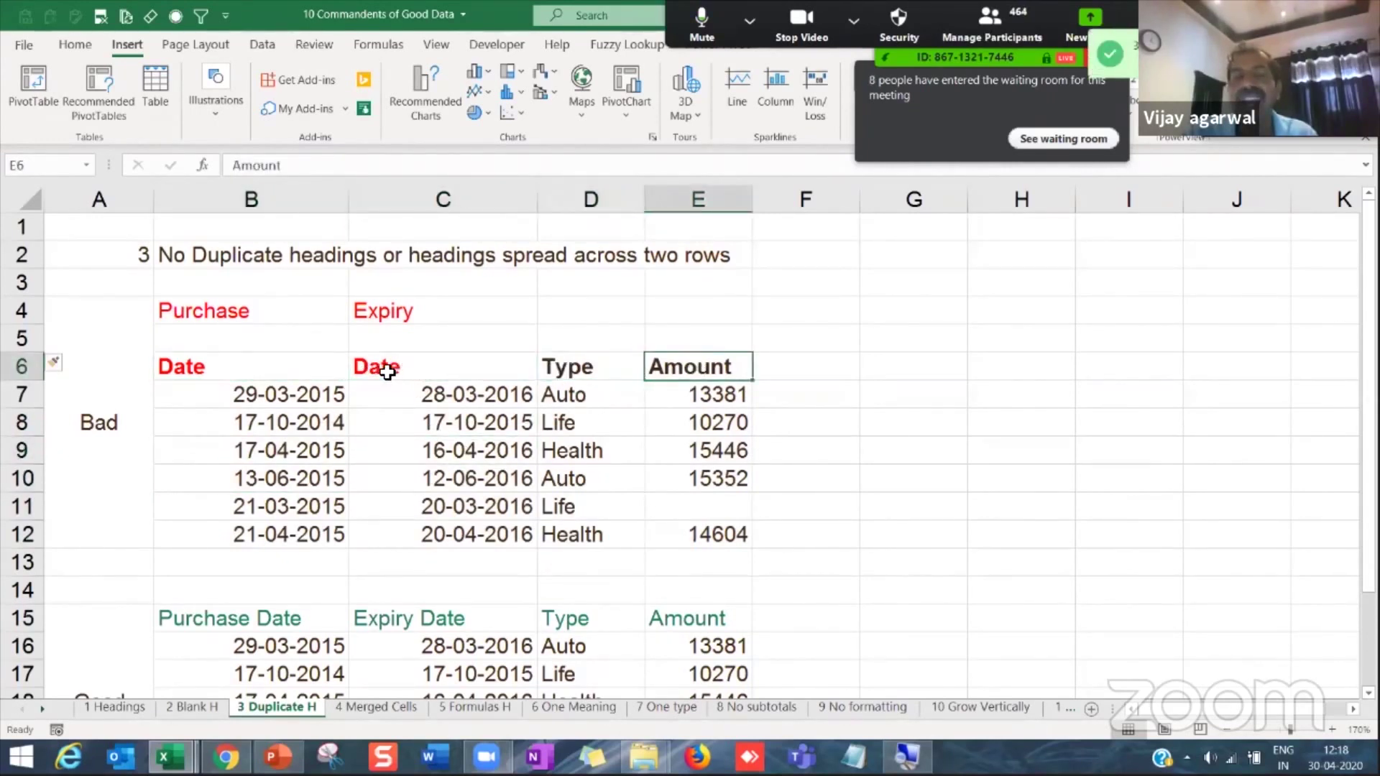
{"action": "left_click", "coordinate": [370, 368]}
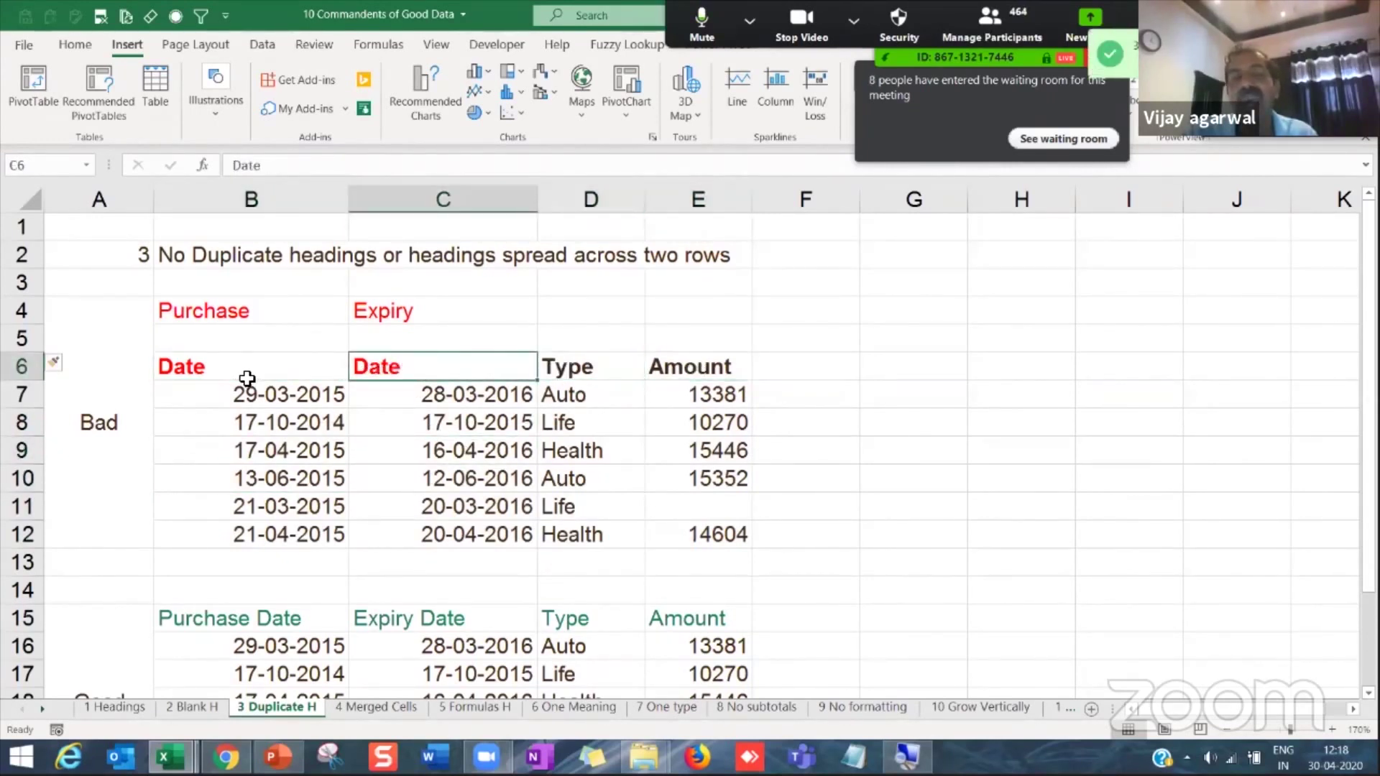
Step: Go through the Good table's Purchase Date, Expiry Date, Type and Amount headings, and select the whole Good table
{"action": "left_click", "coordinate": [329, 618]}
{"action": "scroll", "coordinate": [302, 453], "scroll_direction": "down", "scroll_amount": 3}
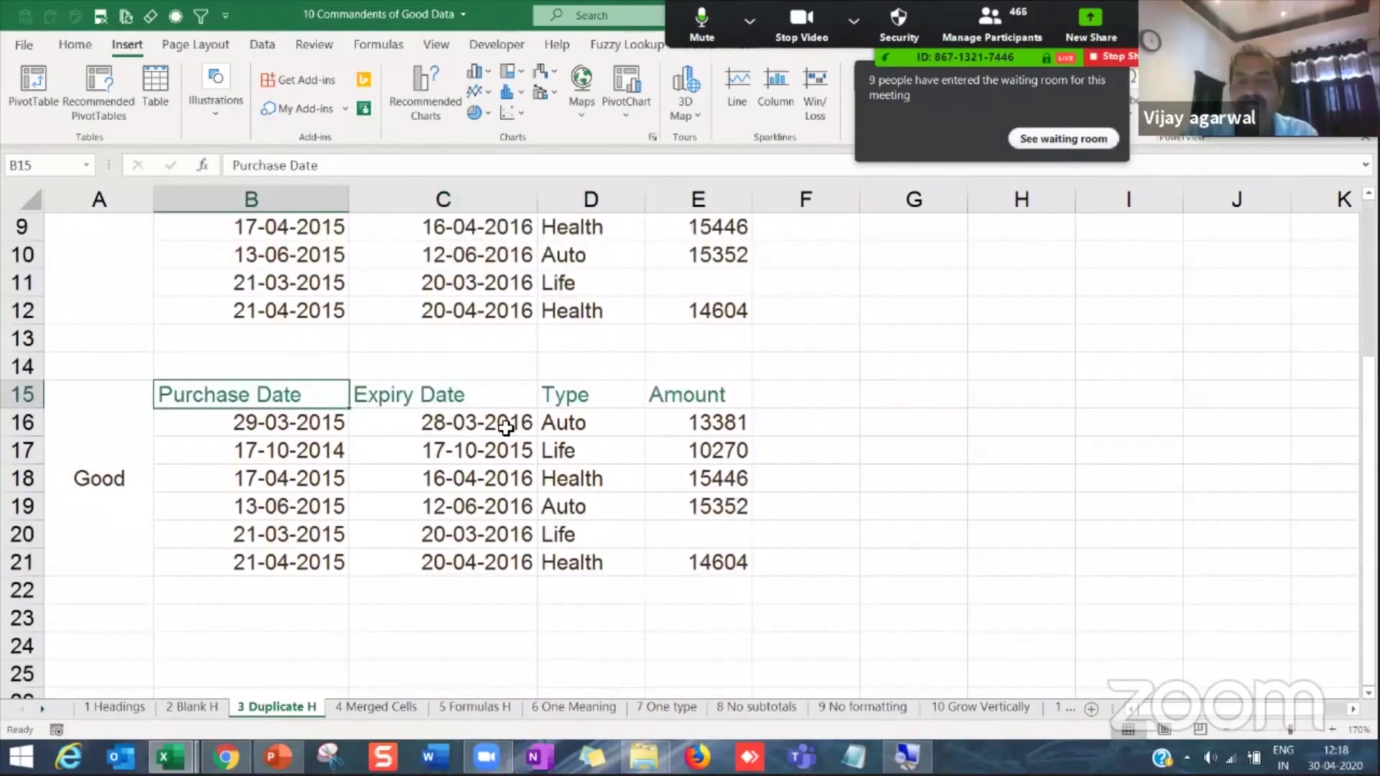
{"action": "key", "text": "Right"}
{"action": "left_click", "coordinate": [583, 402]}
{"action": "left_click", "coordinate": [689, 395]}
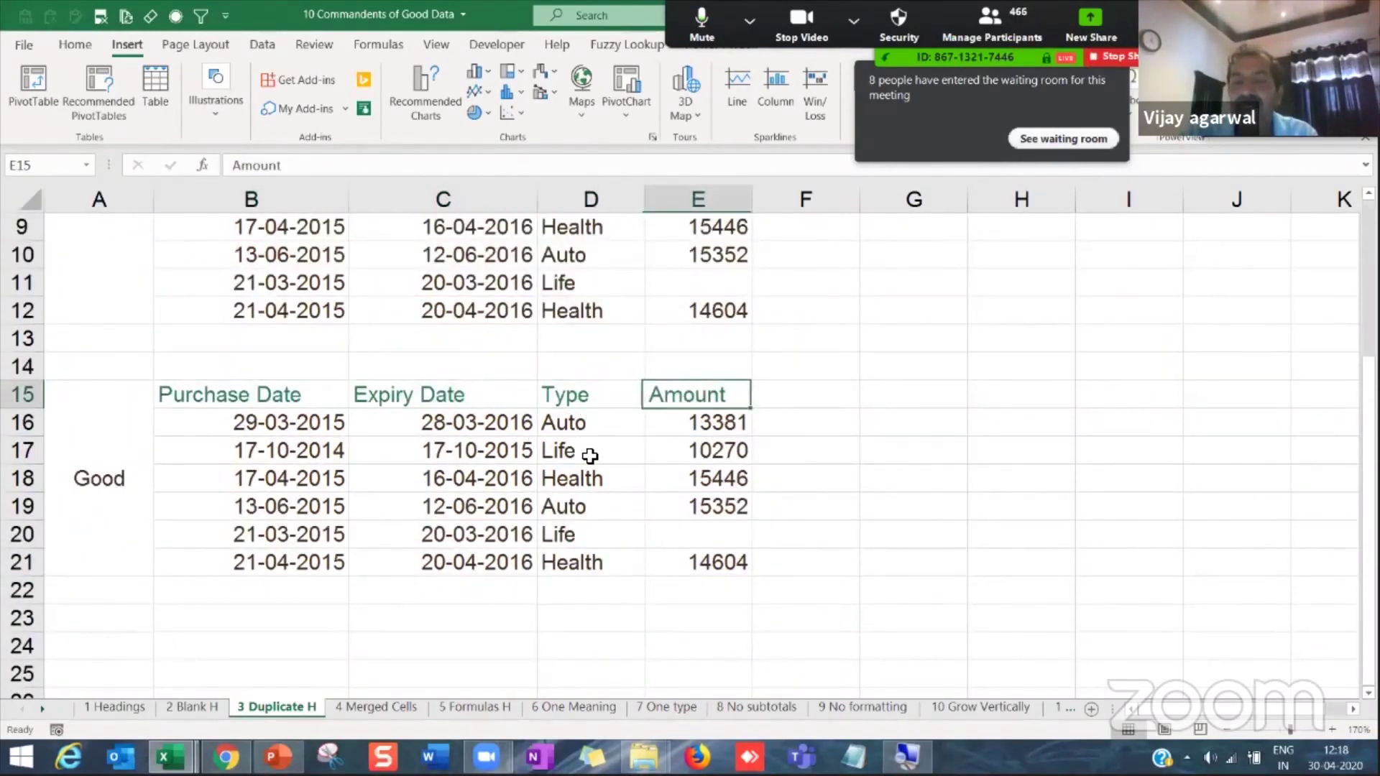
{"action": "left_click", "coordinate": [274, 401]}
{"action": "left_click_drag", "start_coordinate": [536, 497], "coordinate": [675, 564]}
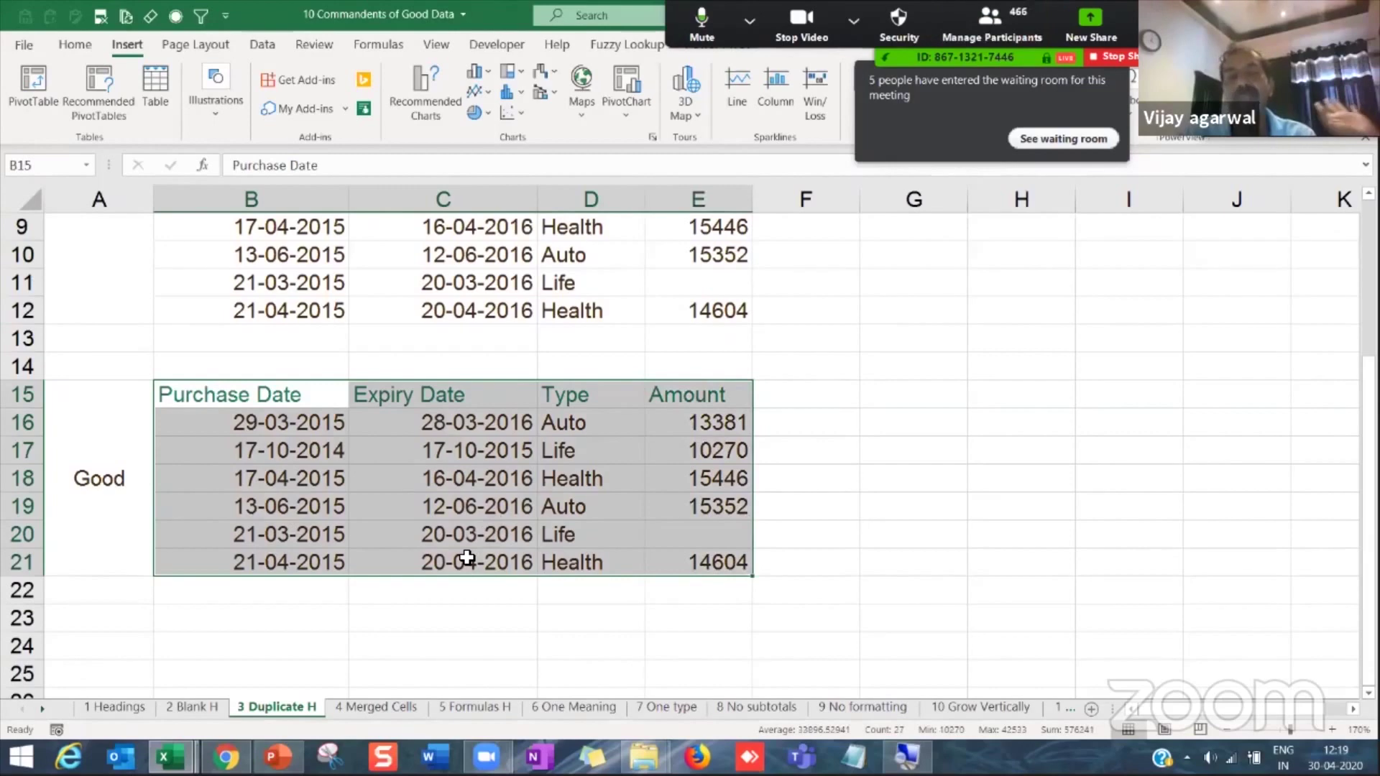
Step: Open the 4 Merged Cells sheet and go down from the merged North heading through the Good table's Region values
{"action": "left_click", "coordinate": [376, 706]}
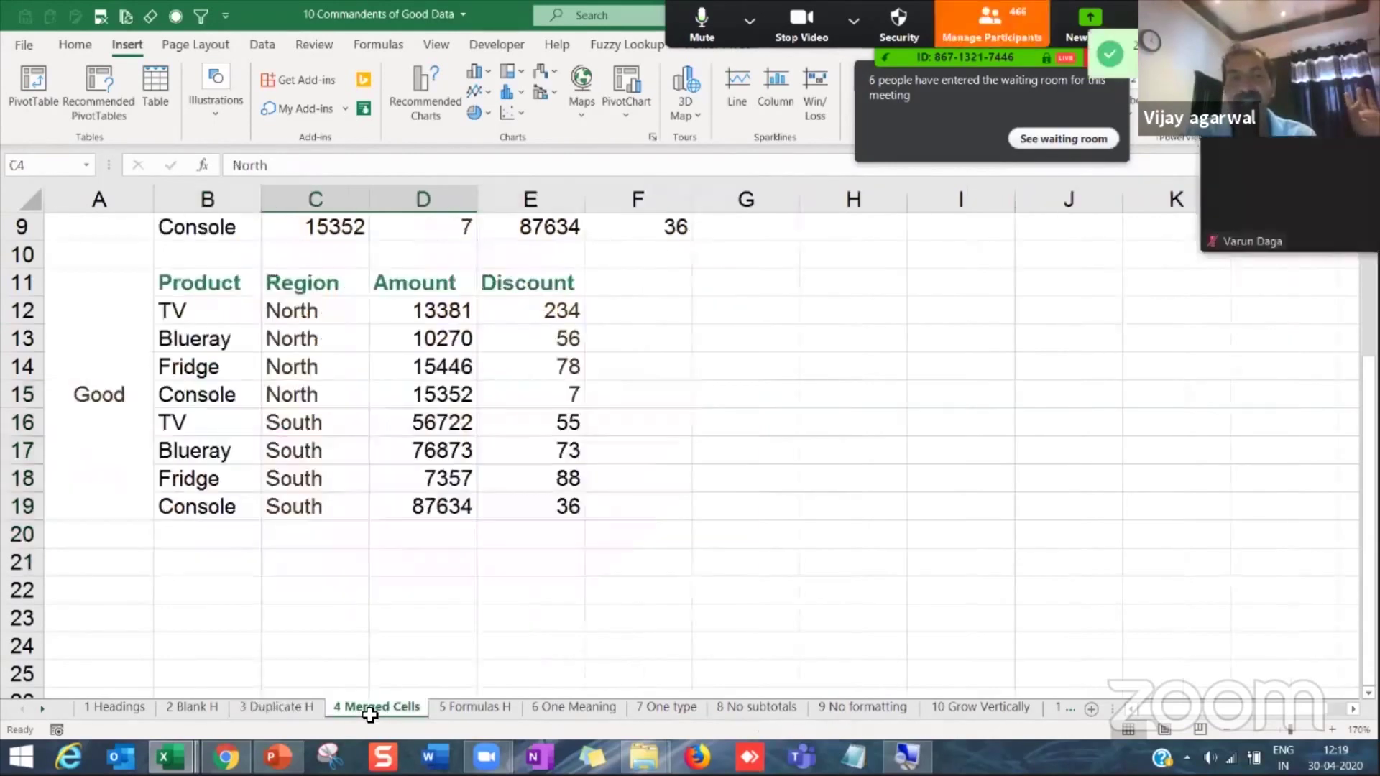
{"action": "scroll", "coordinate": [639, 564], "scroll_direction": "up", "scroll_amount": 3}
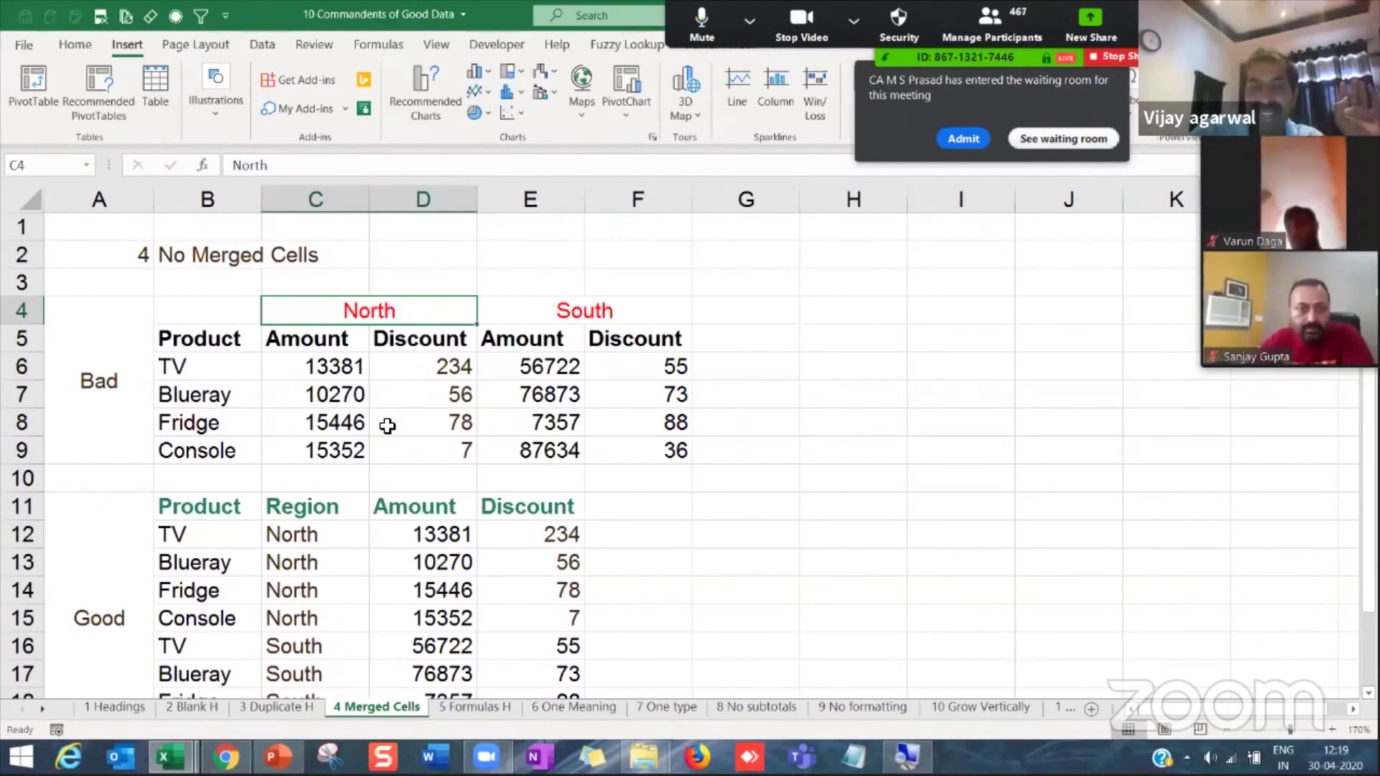
{"action": "key", "text": "Down"}
{"action": "key", "text": "Down"}
{"action": "key", "text": "Down"}
{"action": "key", "text": "Down"}
{"action": "key", "text": "Down"}
{"action": "key", "text": "Down"}
{"action": "key", "text": "Down"}
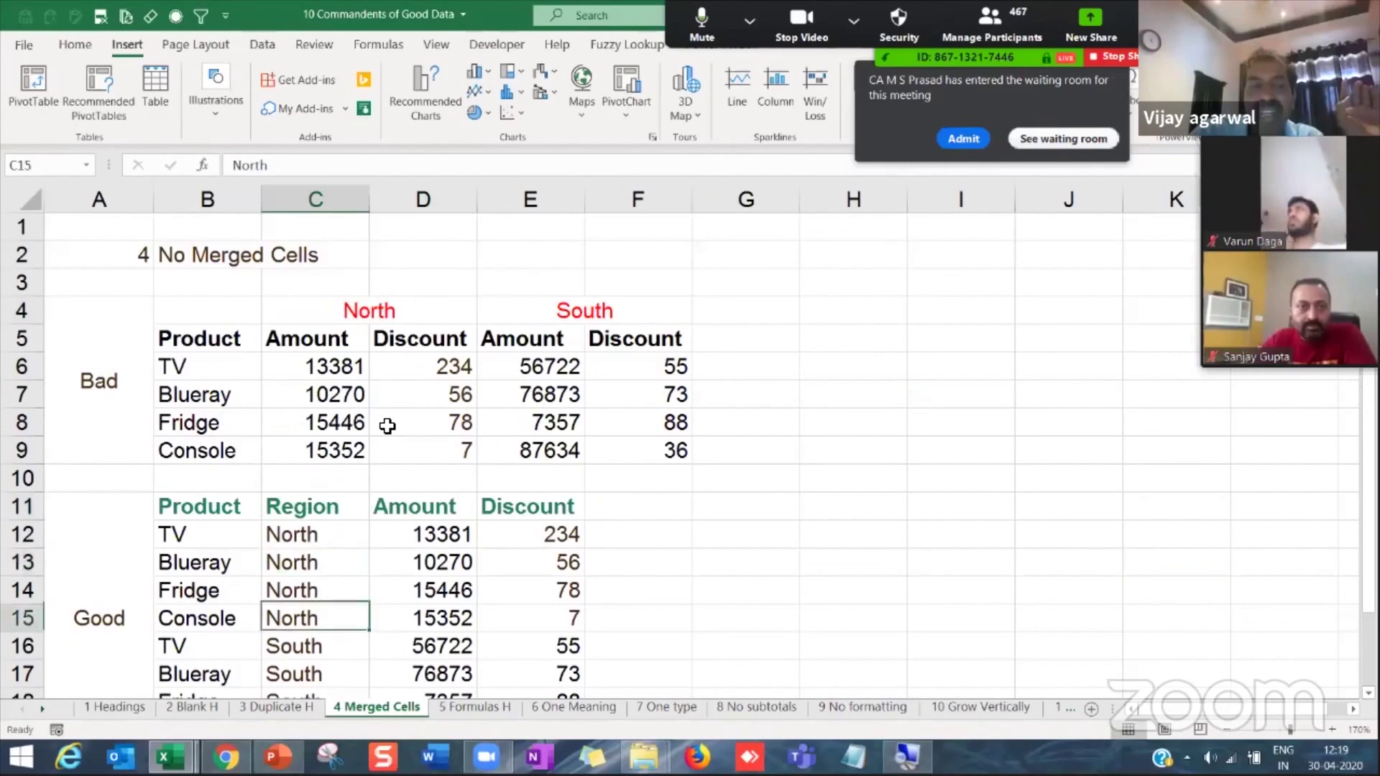
{"action": "key", "text": "Down"}
{"action": "key", "text": "Down"}
{"action": "key", "text": "Up"}
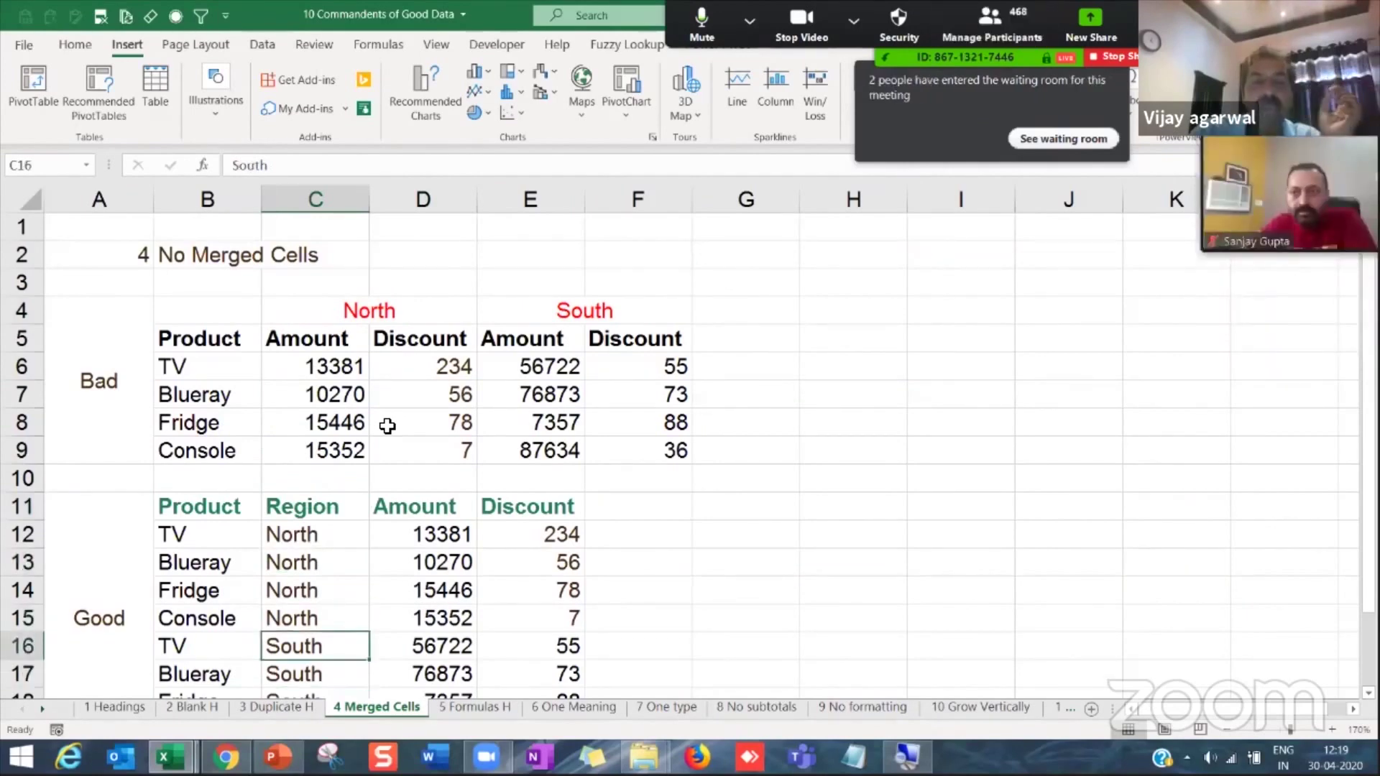
{"action": "key", "text": "Down"}
{"action": "key", "text": "Down"}
Step: Go back up from the Good table's Region column to the Bad table's merged North heading
{"action": "scroll", "coordinate": [387, 426], "scroll_direction": "down", "scroll_amount": 1}
{"action": "key", "text": "Up"}
{"action": "key", "text": "Up"}
{"action": "key", "text": "Up"}
{"action": "key", "text": "Up"}
{"action": "key", "text": "Up"}
{"action": "key", "text": "Up"}
{"action": "key", "text": "Up"}
{"action": "key", "text": "Up"}
{"action": "key", "text": "Up"}
{"action": "key", "text": "Up"}
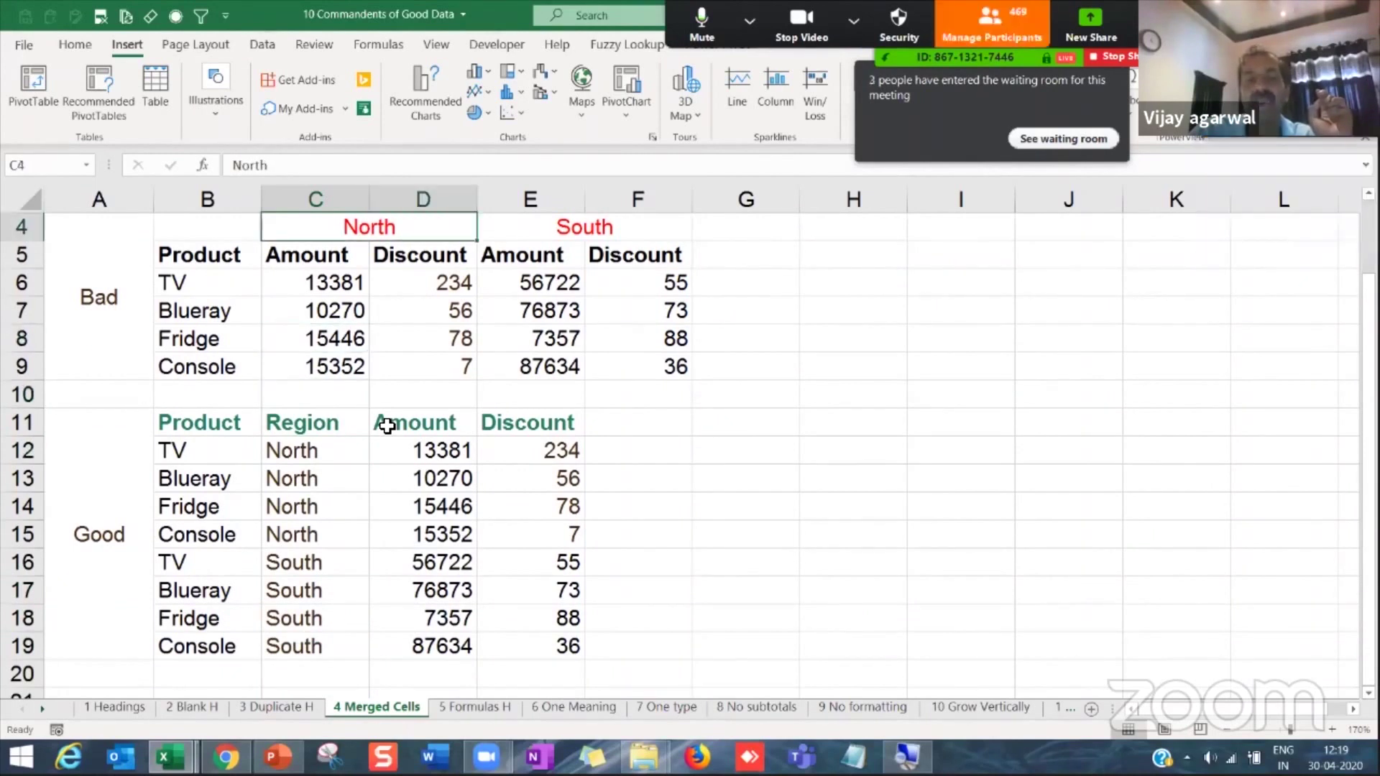
{"action": "key", "text": "Up"}
{"action": "key", "text": "Up"}
Step: Examine the Good table's first data row from Region across to Amount, ending at the Discount heading
{"action": "key", "text": "Down"}
{"action": "key", "text": "Down"}
{"action": "key", "text": "Down"}
{"action": "key", "text": "Down"}
{"action": "key", "text": "Down"}
{"action": "key", "text": "Down"}
{"action": "key", "text": "Right"}
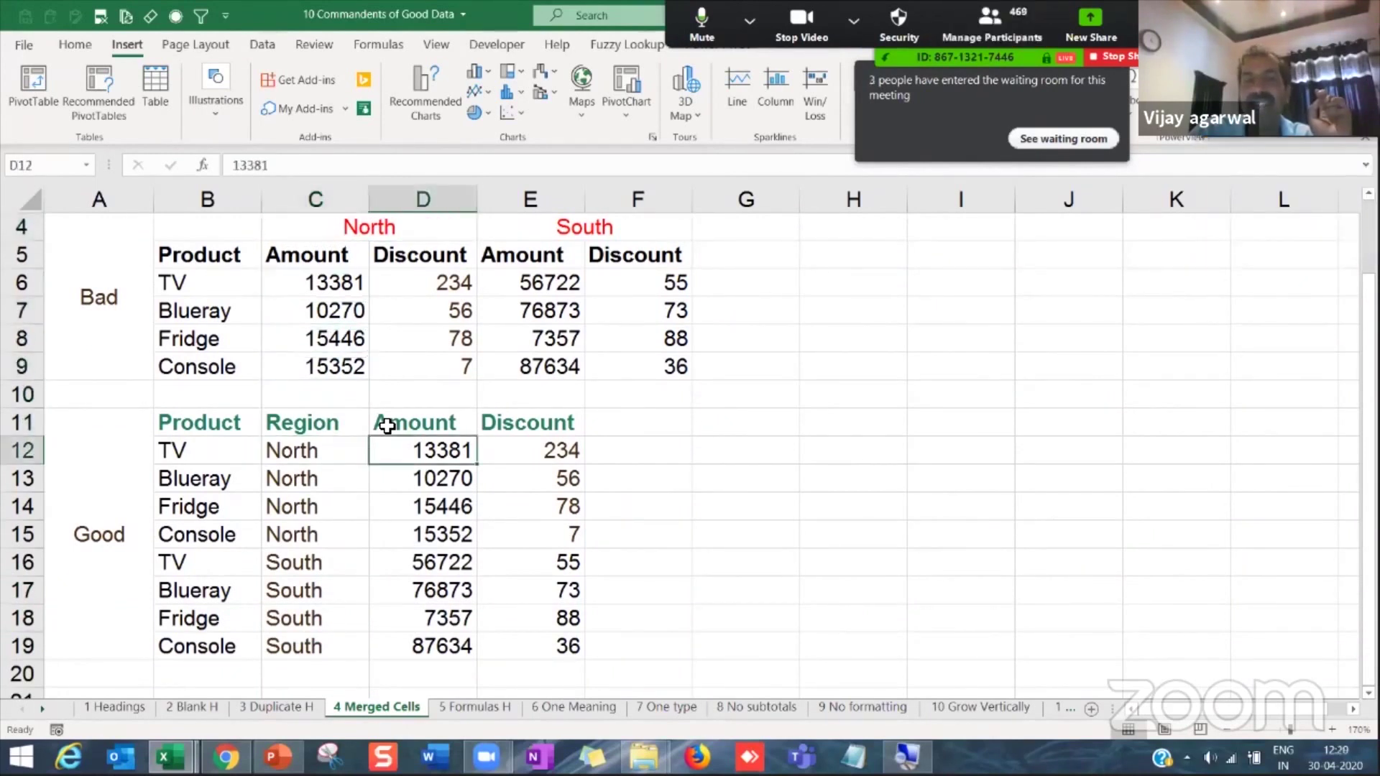
{"action": "key", "text": "Right"}
{"action": "key", "text": "Up"}
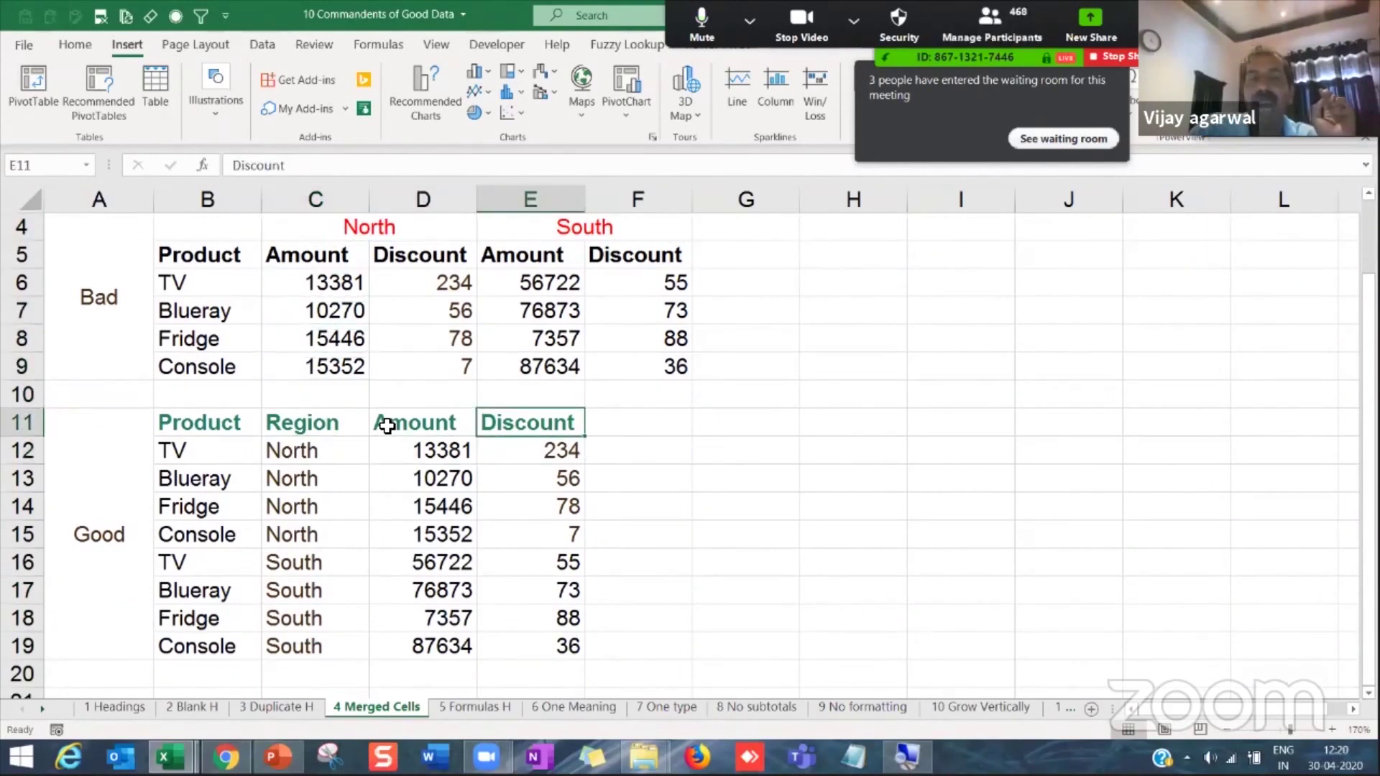
Step: Select the Bad table's North block, then its South block, from the merged heading down to the Console row
{"action": "left_click_drag", "start_coordinate": [326, 230], "coordinate": [491, 332]}
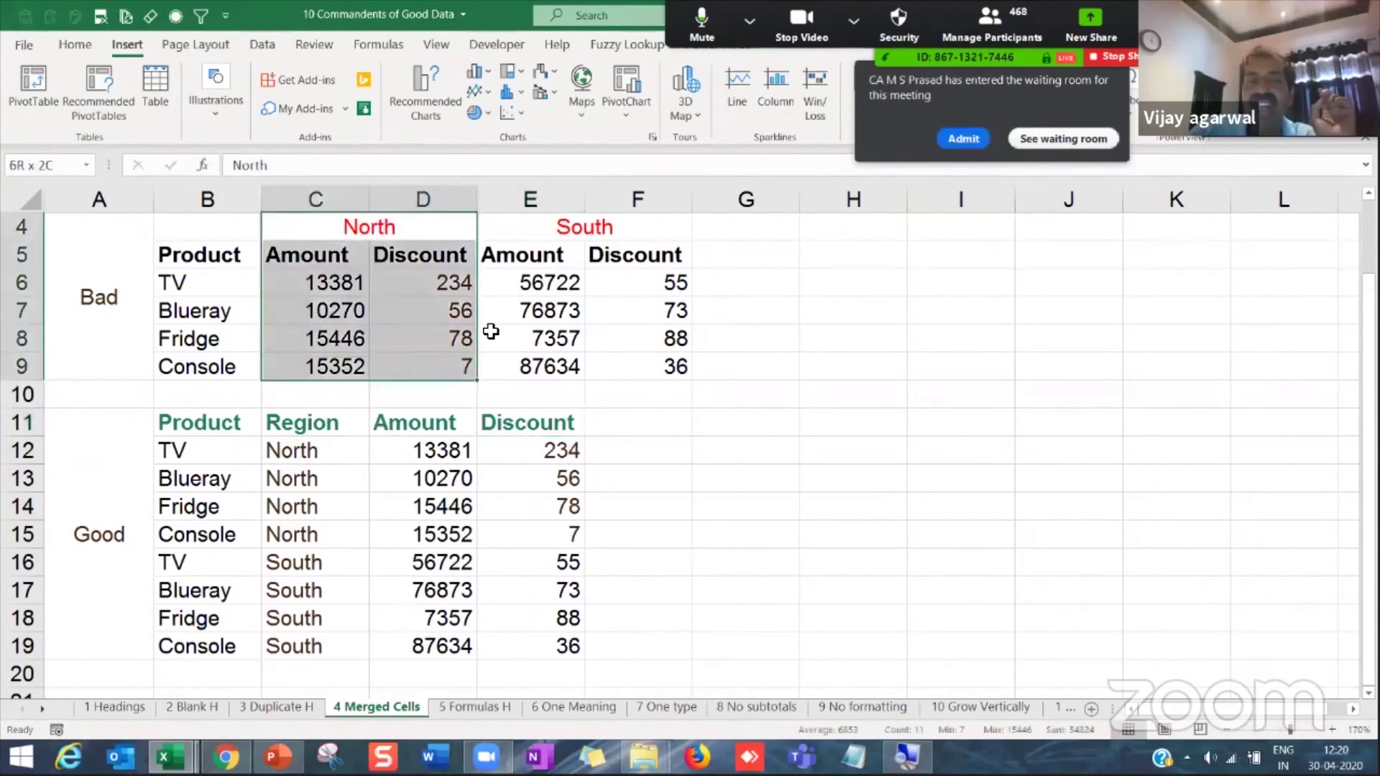
{"action": "mouse_move", "coordinate": [548, 219]}
{"action": "left_mouse_down"}
{"action": "mouse_move", "coordinate": [641, 338]}
{"action": "mouse_move", "coordinate": [639, 368]}
{"action": "left_mouse_up"}
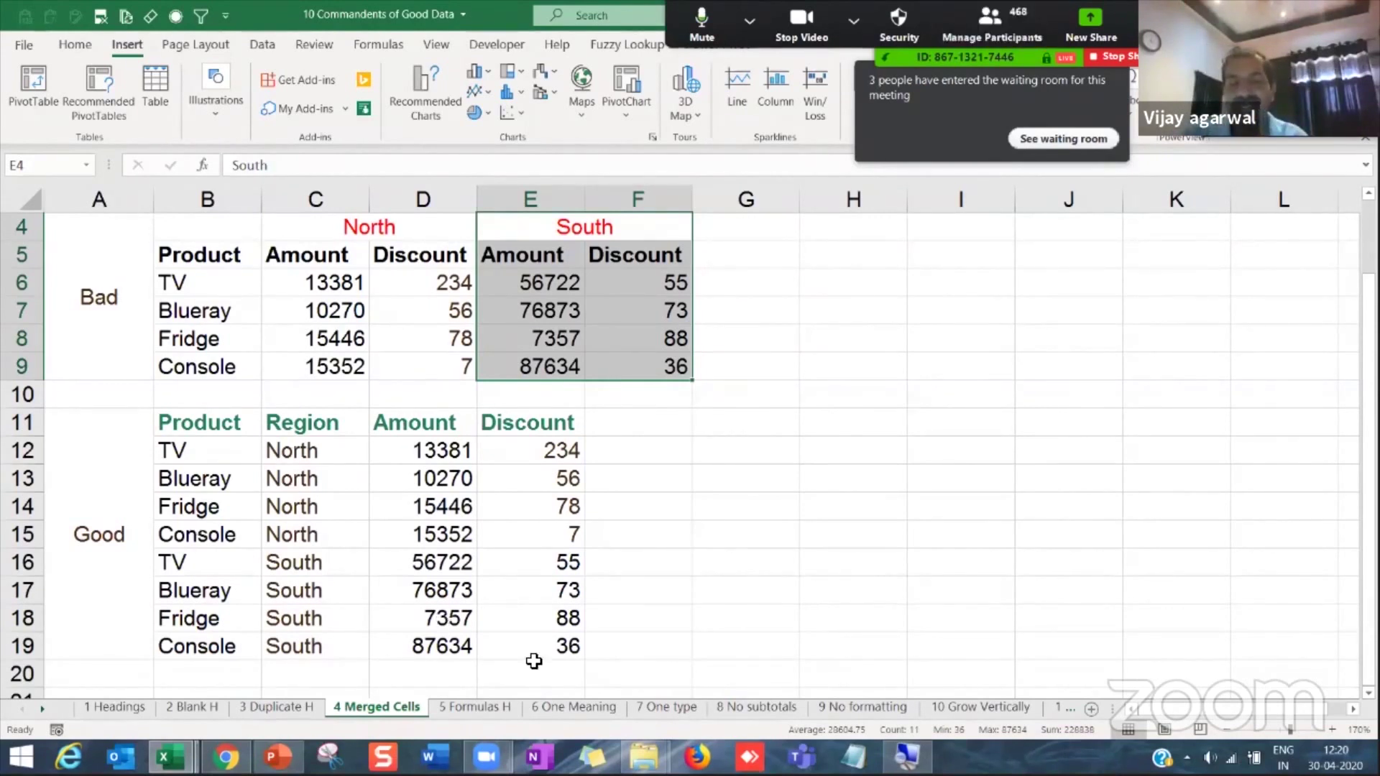
Step: Open the 5 Formulas H sheet and compare the Bad table's 2013 heading with the contents of its 2014 heading
{"action": "left_click", "coordinate": [500, 709]}
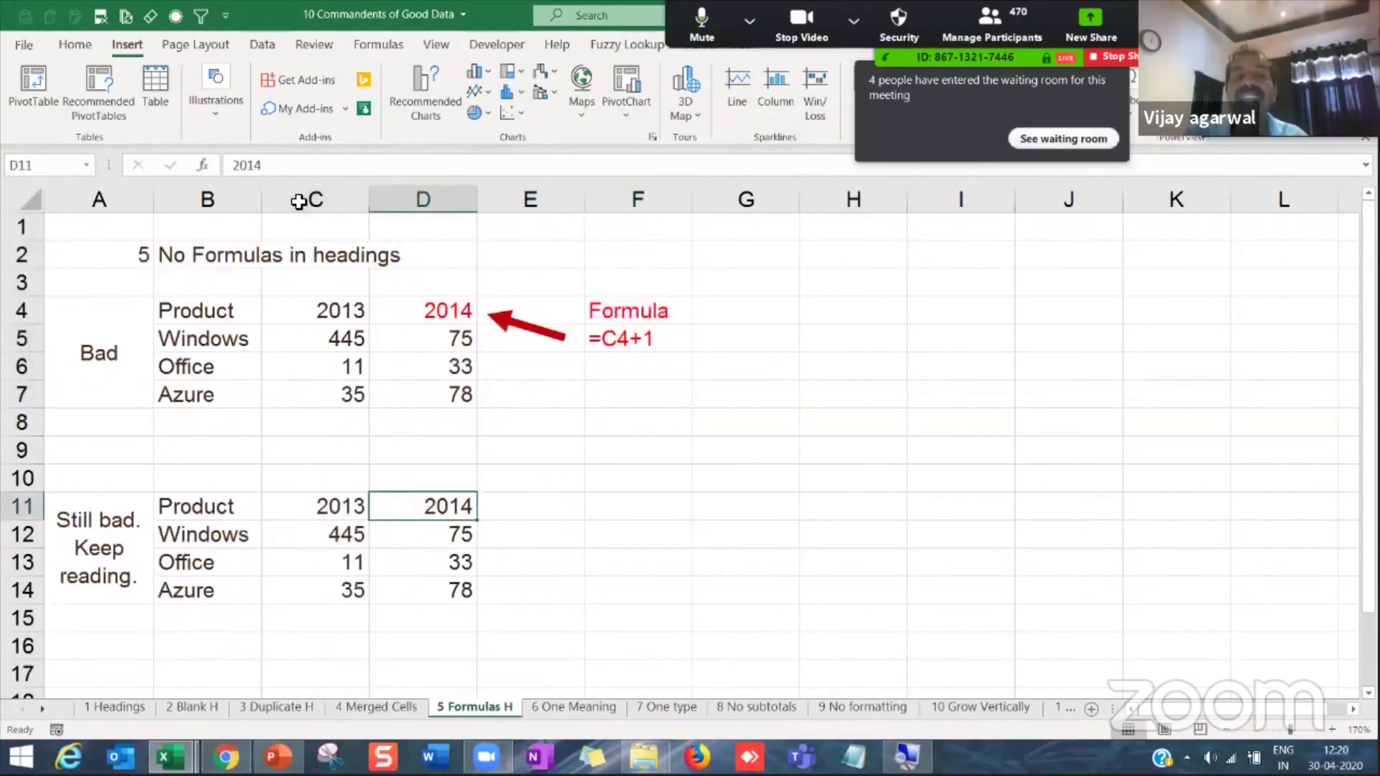
{"action": "left_click", "coordinate": [330, 269]}
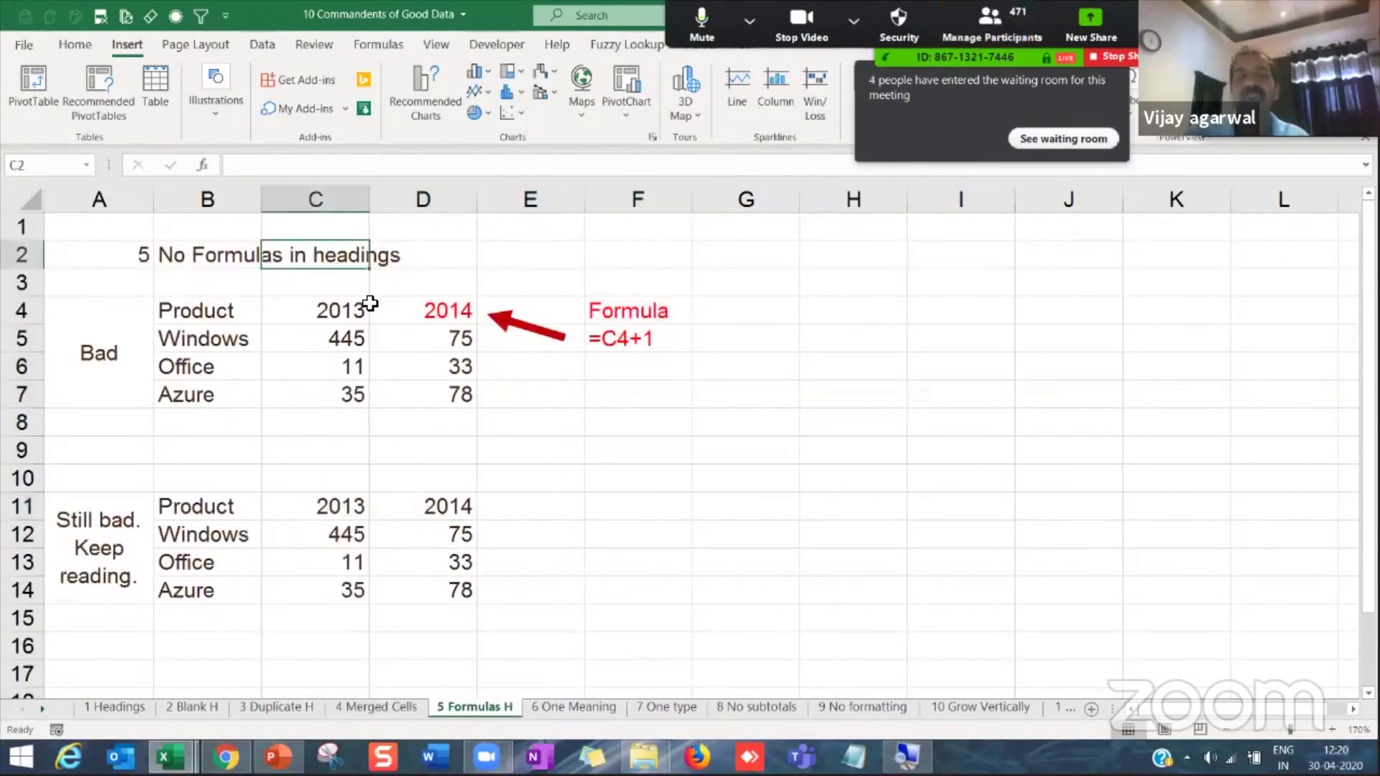
{"action": "left_click", "coordinate": [377, 312]}
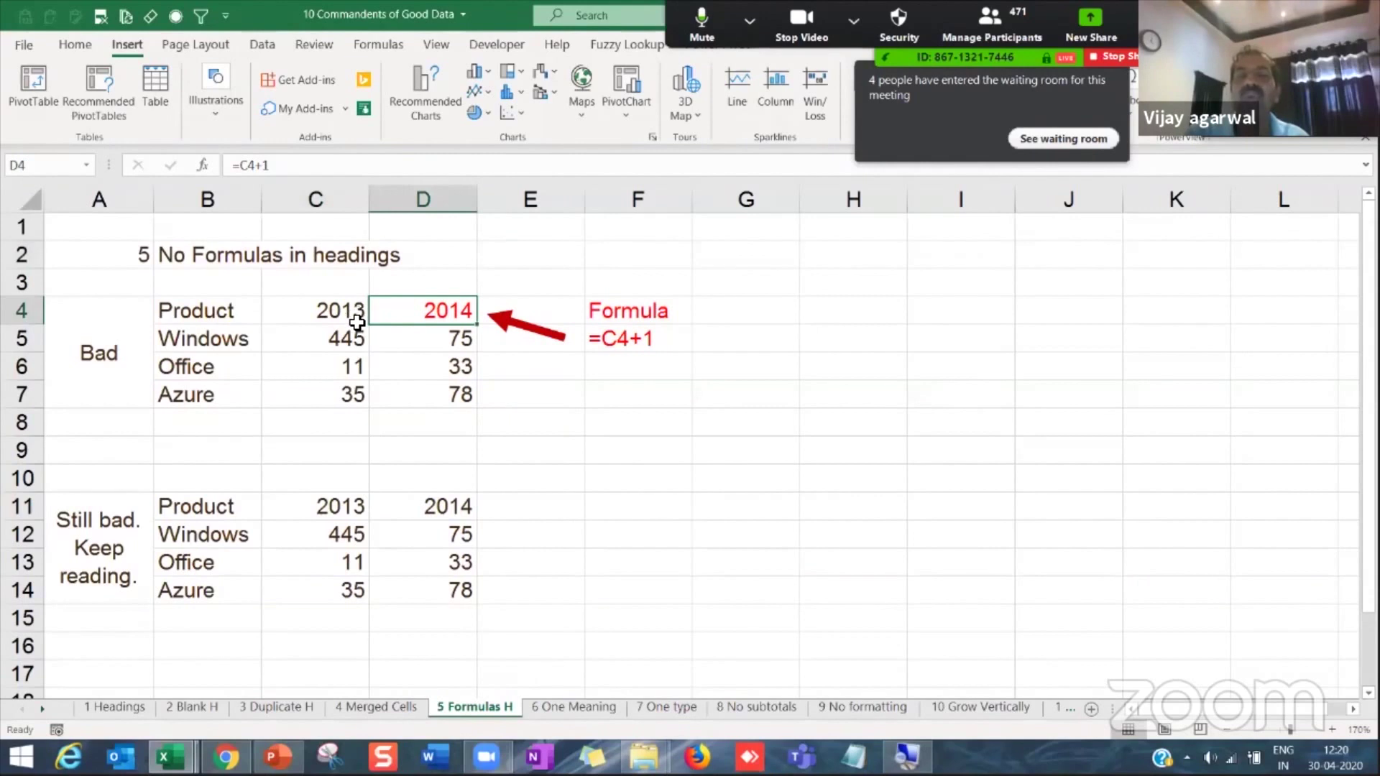
{"action": "left_click", "coordinate": [357, 322]}
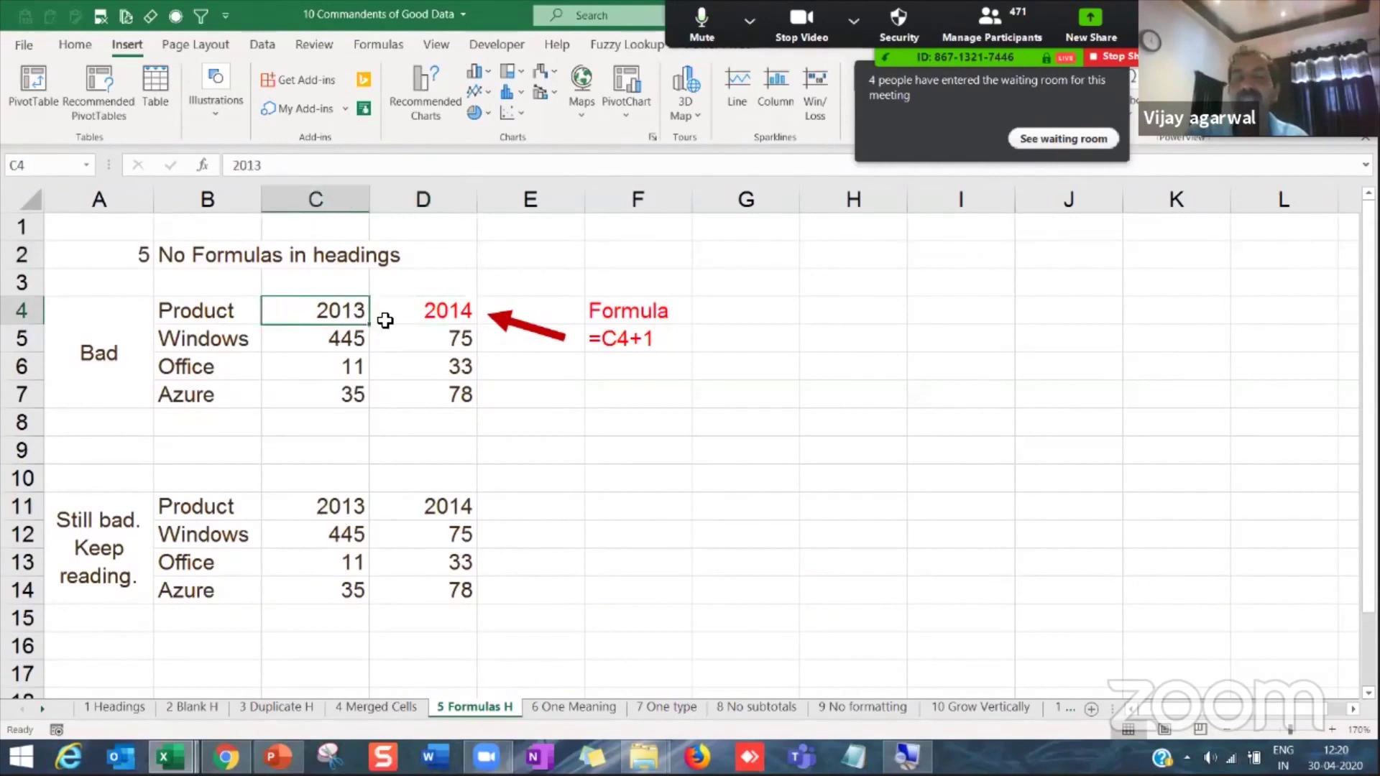
{"action": "left_click", "coordinate": [385, 321]}
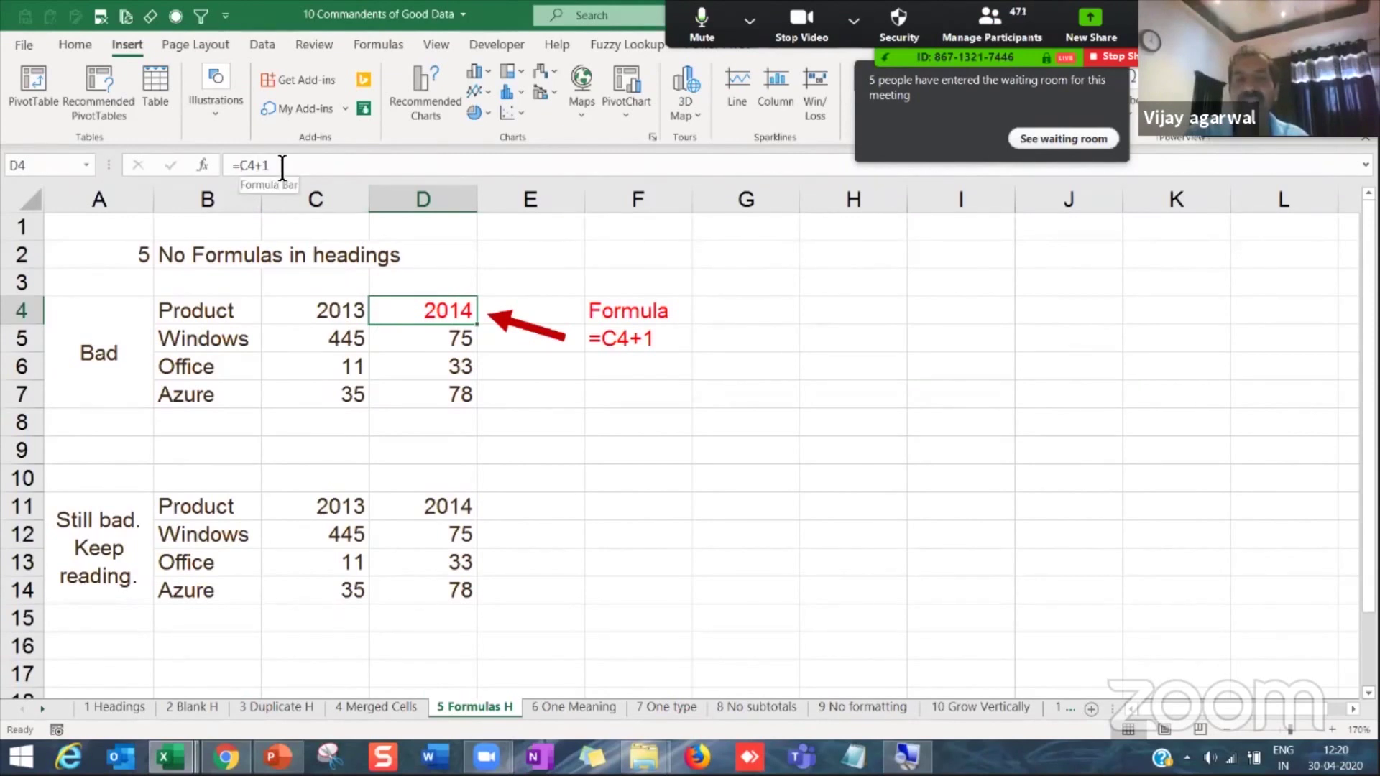
Step: Re-enter the Bad table's 2014 heading in D4 as the formula =C4+1
{"action": "left_click_drag", "start_coordinate": [283, 166], "coordinate": [208, 167]}
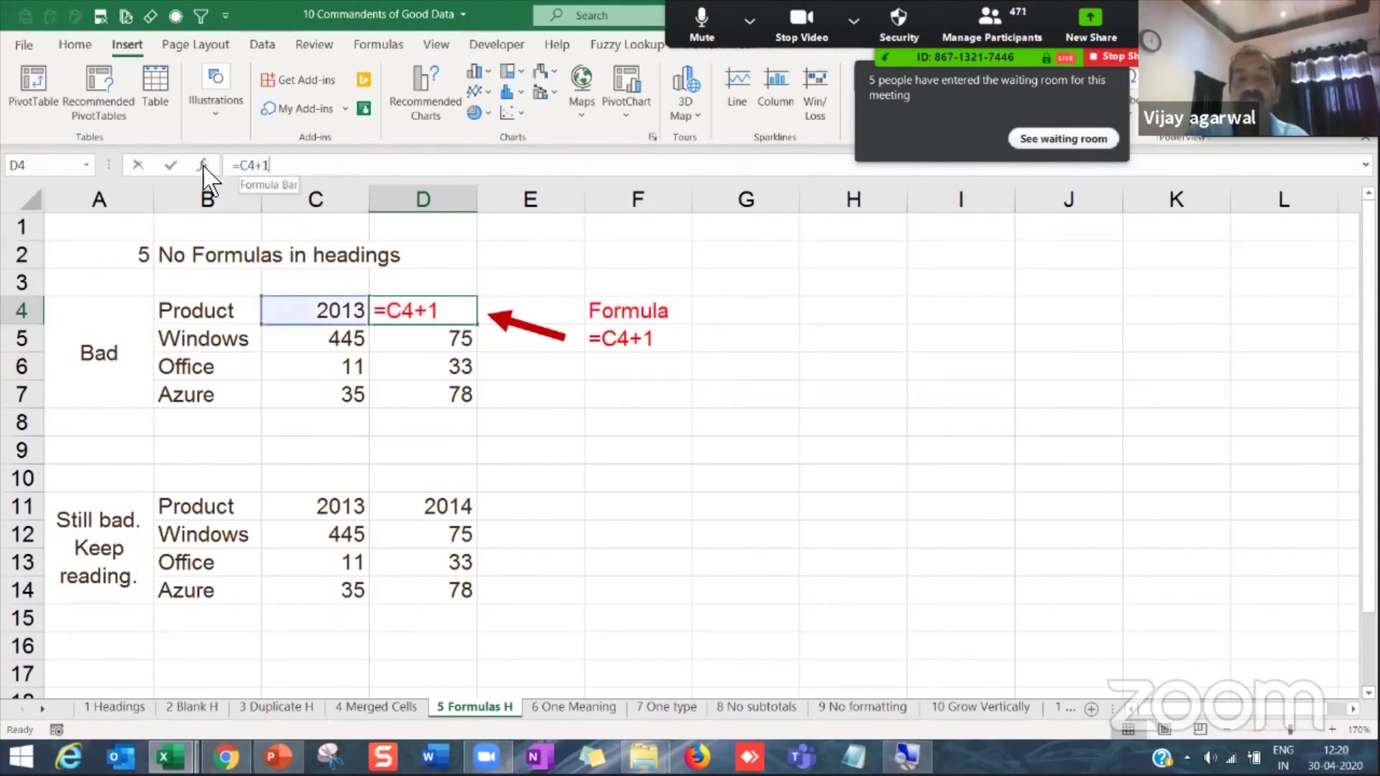
{"action": "left_click", "coordinate": [314, 314]}
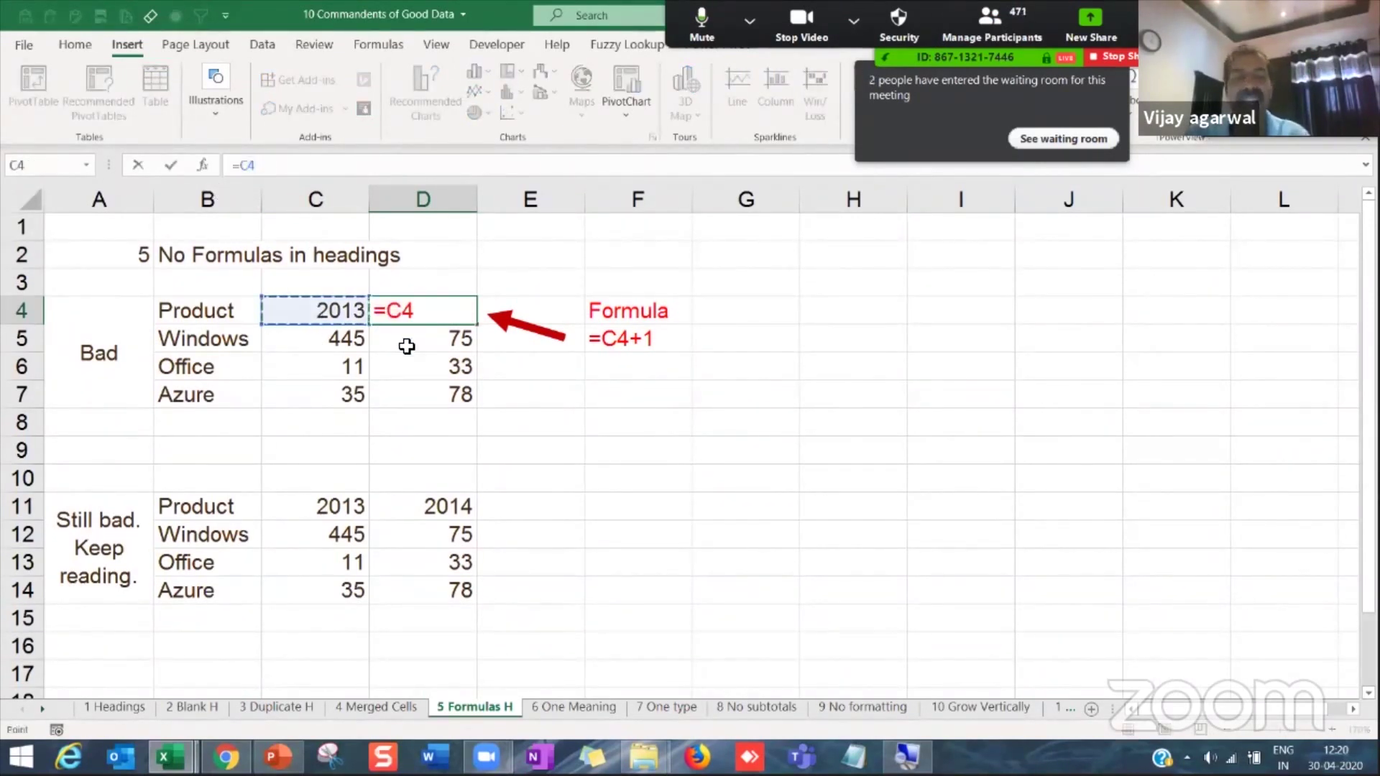
{"action": "type", "text": "+1"}
{"action": "key", "text": "ctrl+Return"}
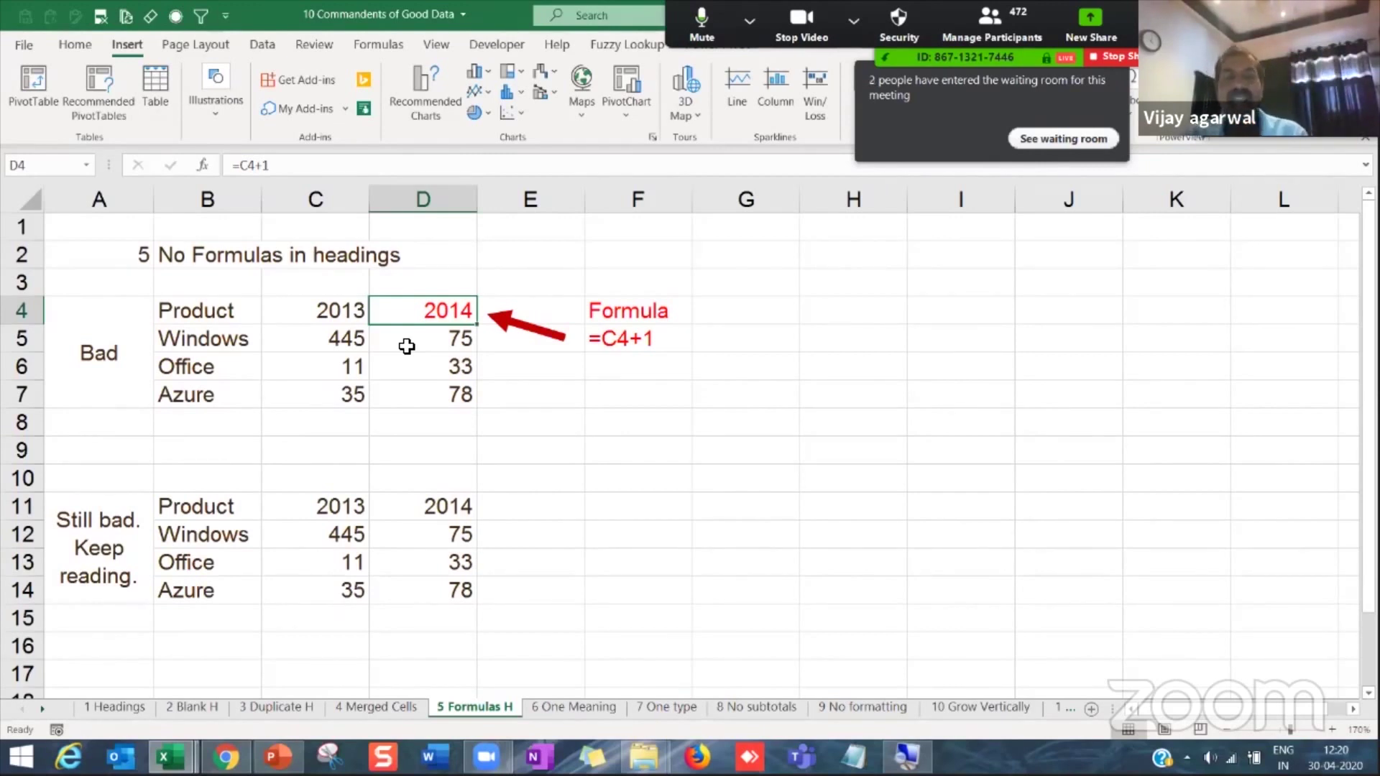
Step: Inspect the Bad table's 2013 heading and 2014 heading formula, then check the Still bad table's 2014 and 2013 headings
{"action": "left_click", "coordinate": [321, 309]}
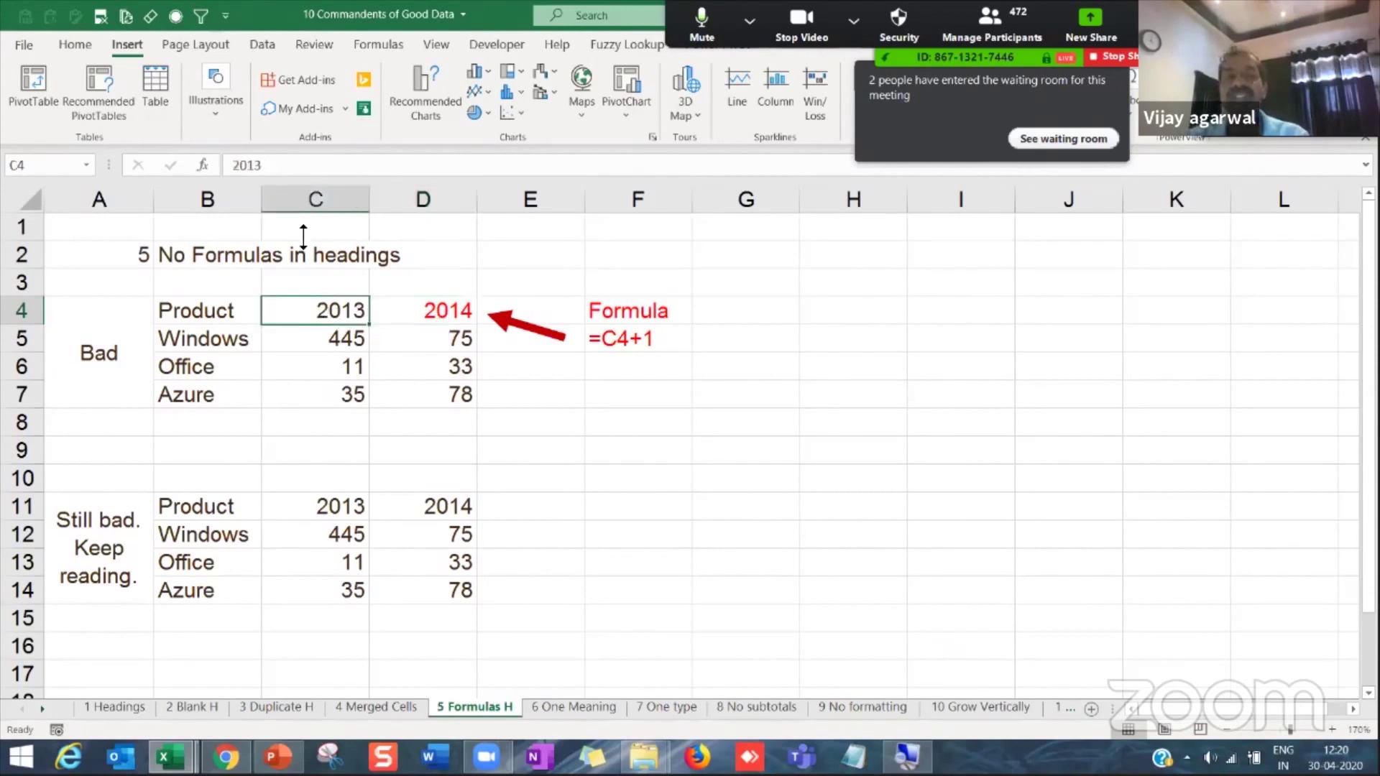
{"action": "left_click", "coordinate": [430, 305]}
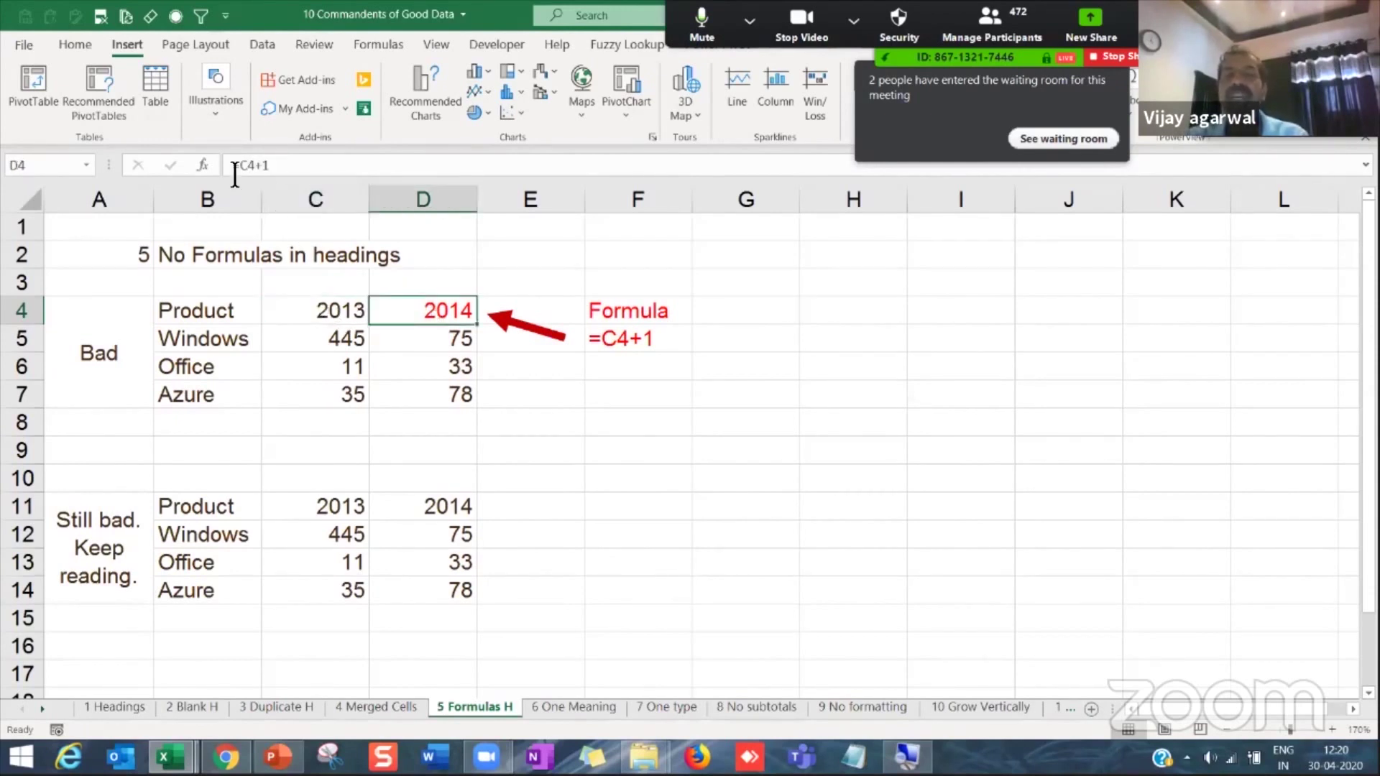
{"action": "double_click", "coordinate": [424, 302]}
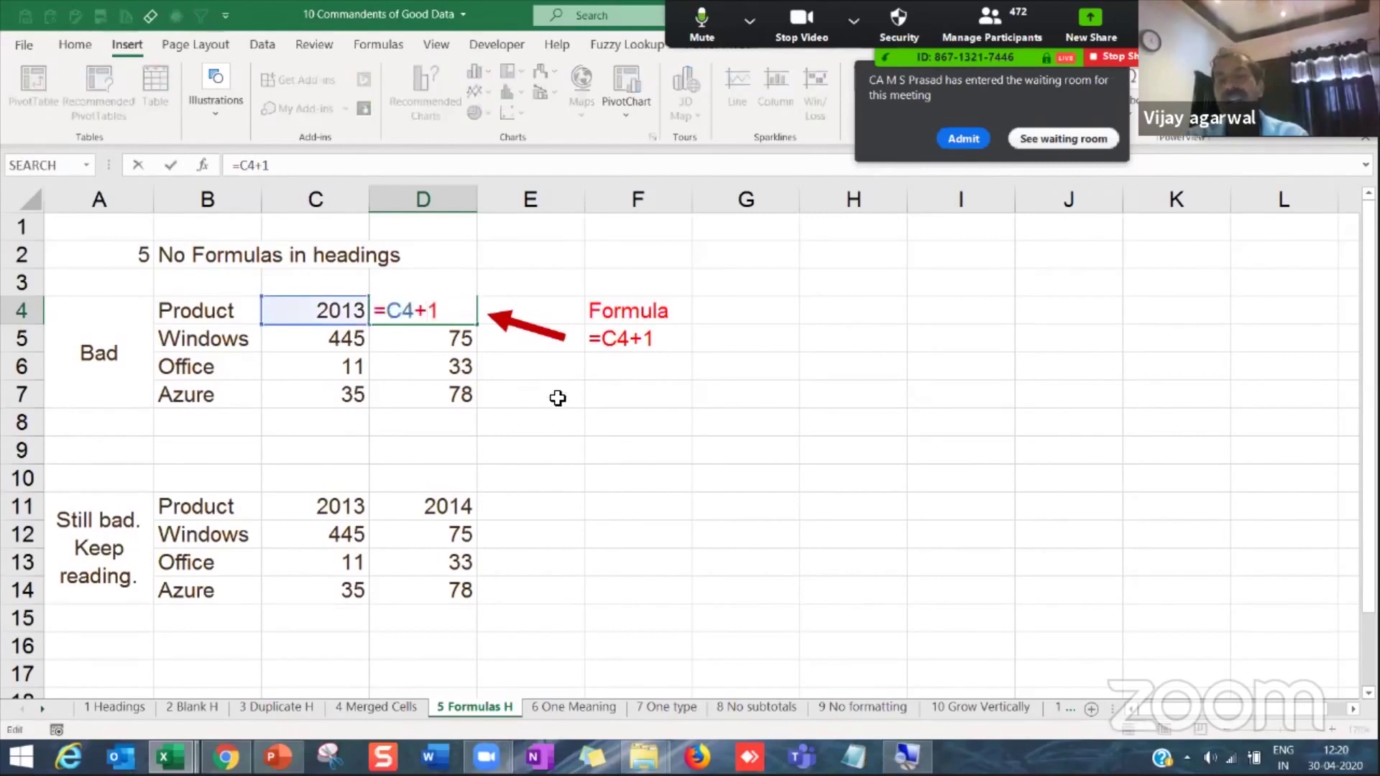
{"action": "key", "text": "Escape"}
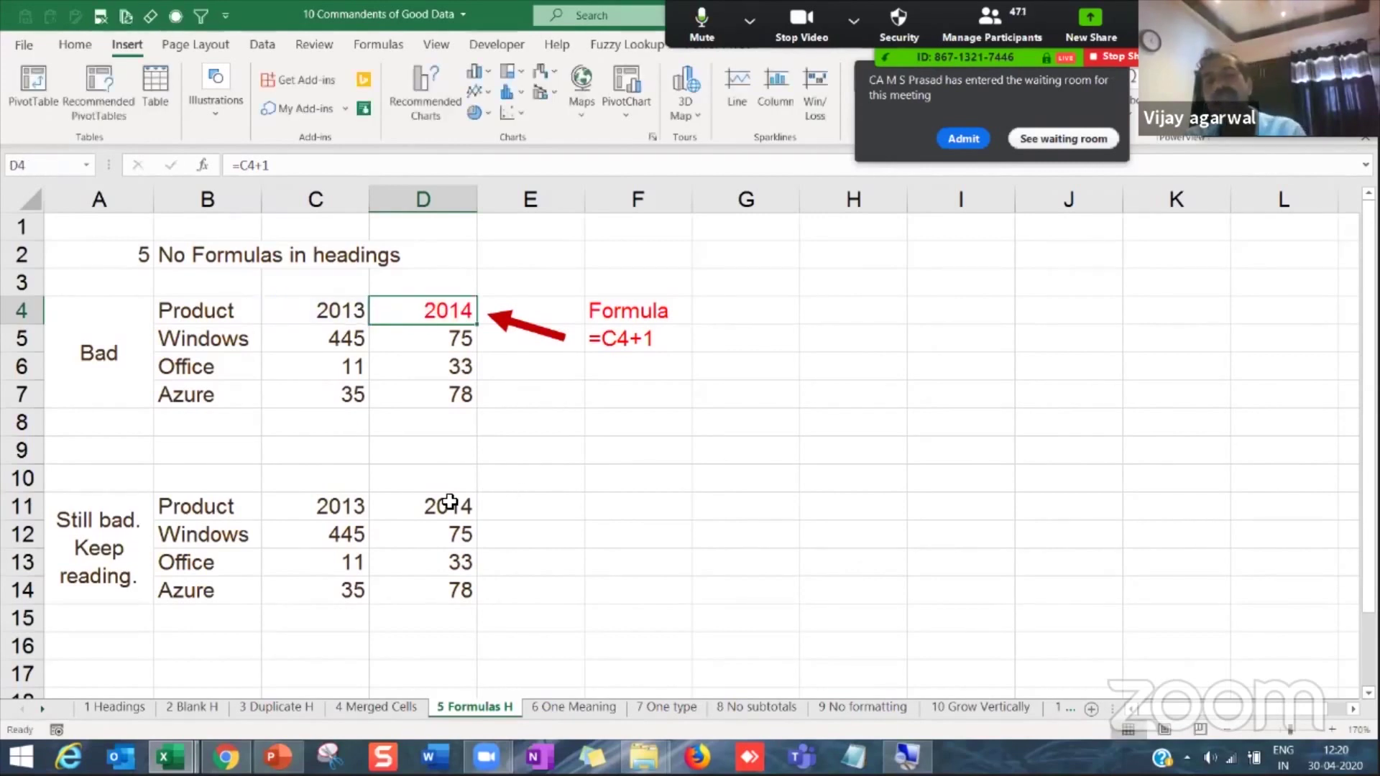
{"action": "left_click", "coordinate": [404, 500]}
{"action": "left_click", "coordinate": [309, 503]}
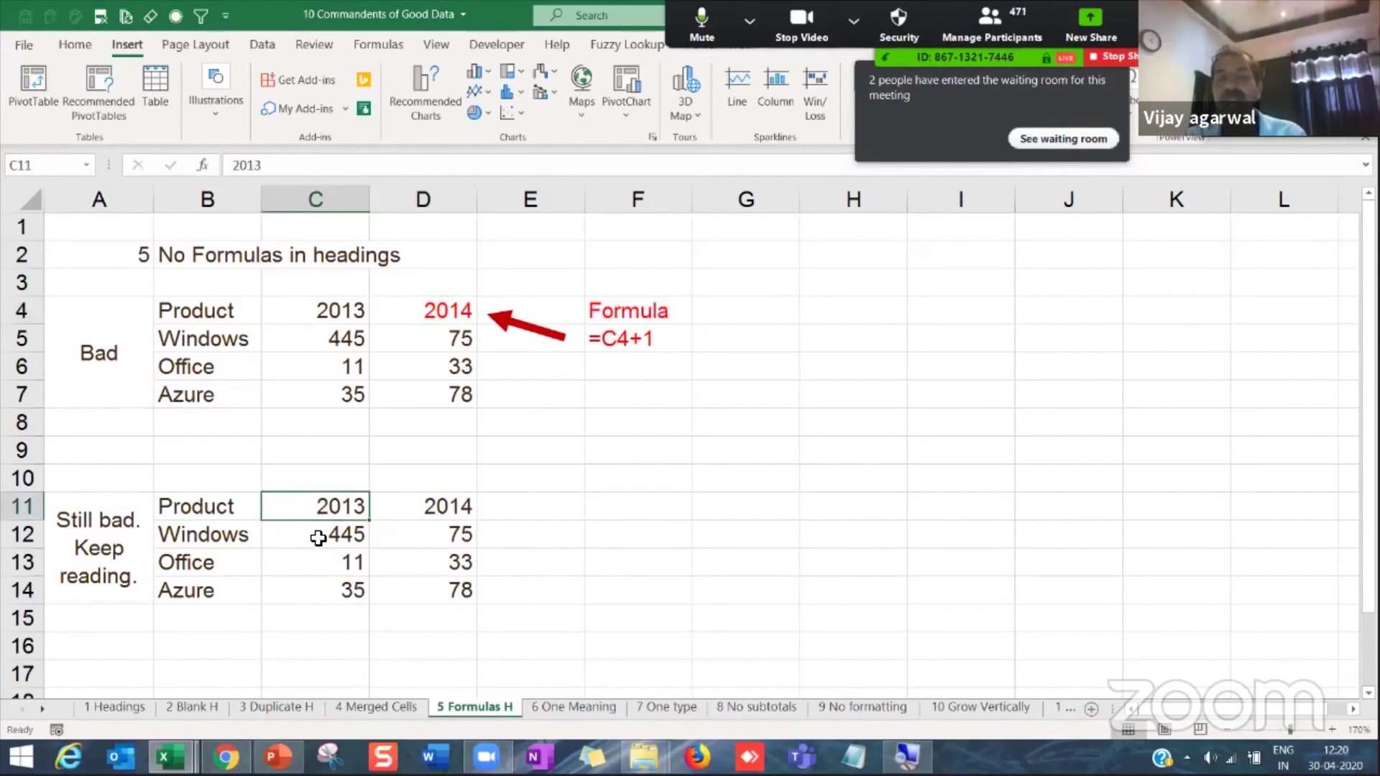
Step: Open the 6 One Meaning sheet and go across the Bad table's first data row from Year to Type
{"action": "left_click", "coordinate": [573, 708]}
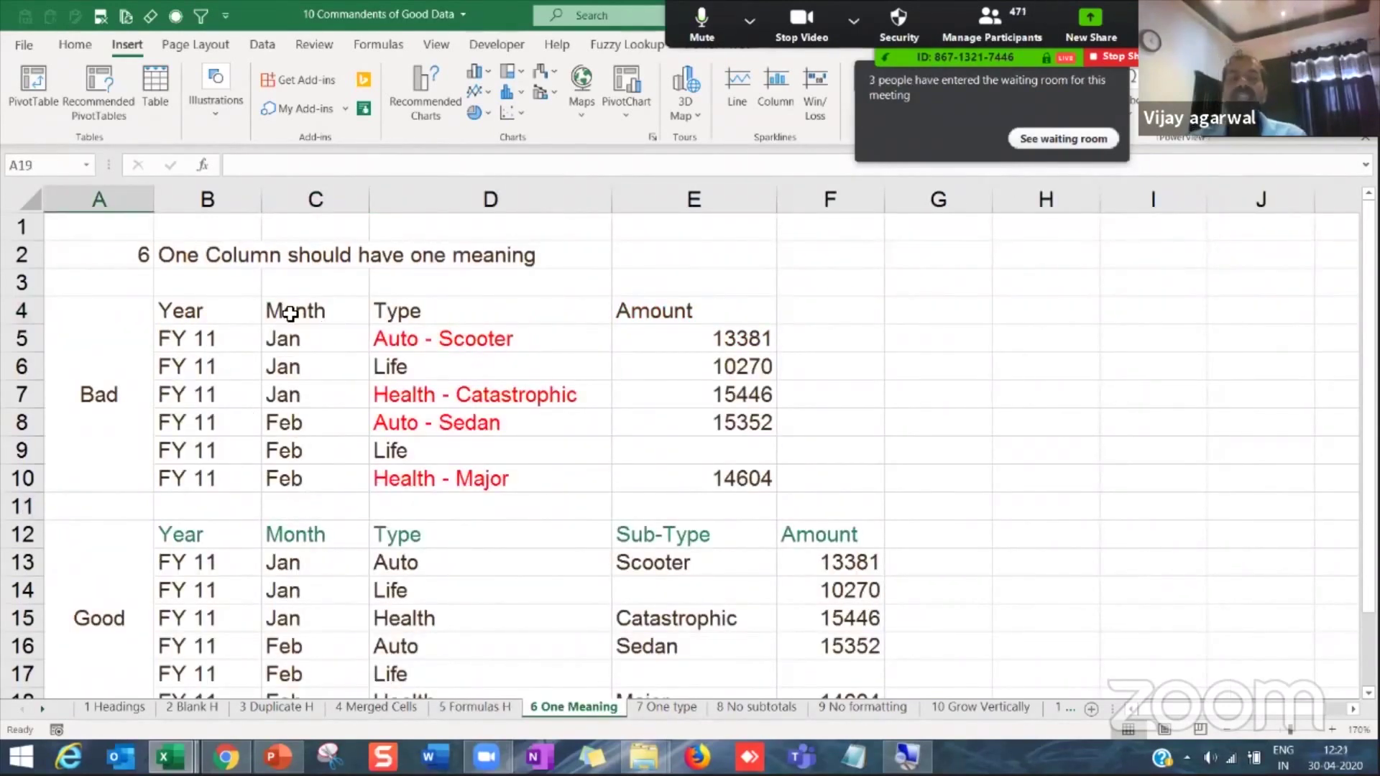
{"action": "left_click", "coordinate": [225, 257]}
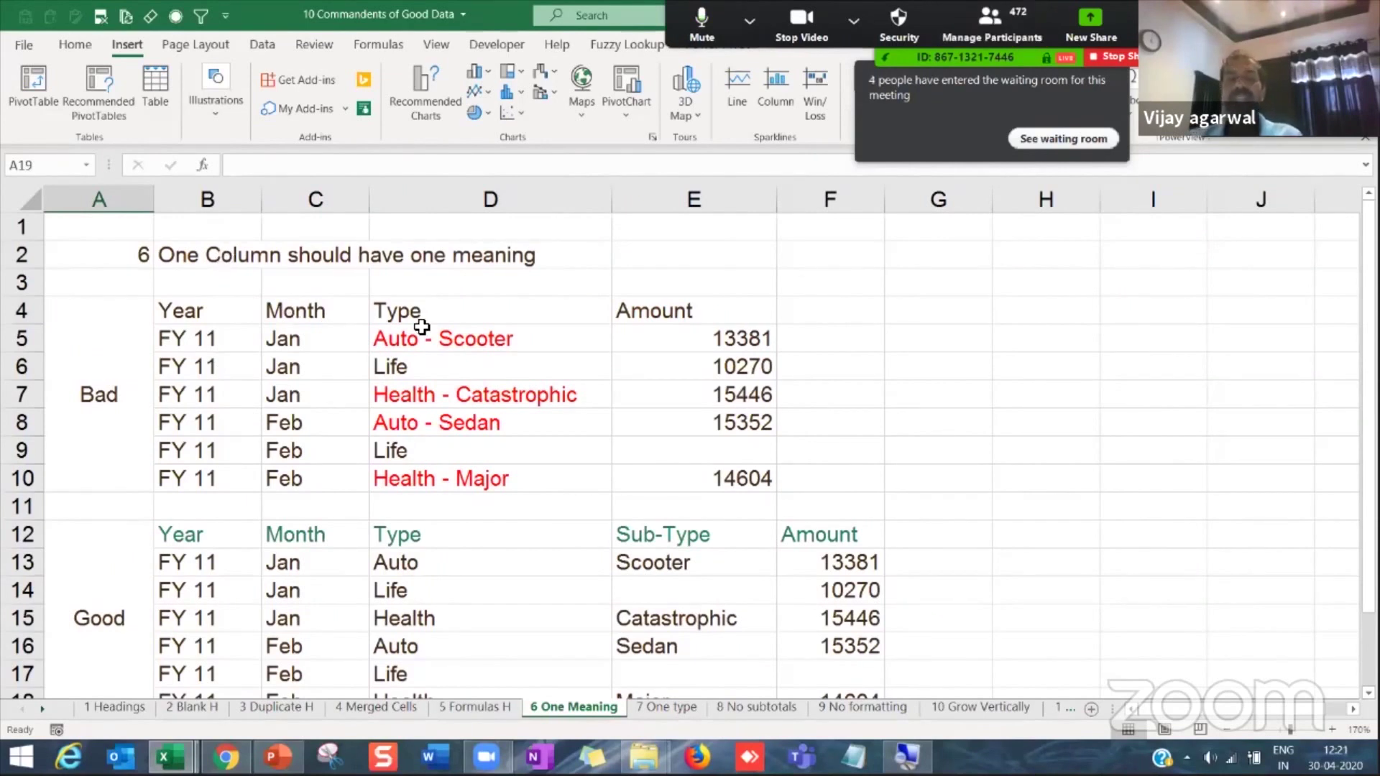
{"action": "left_click", "coordinate": [420, 320]}
{"action": "left_click", "coordinate": [213, 332]}
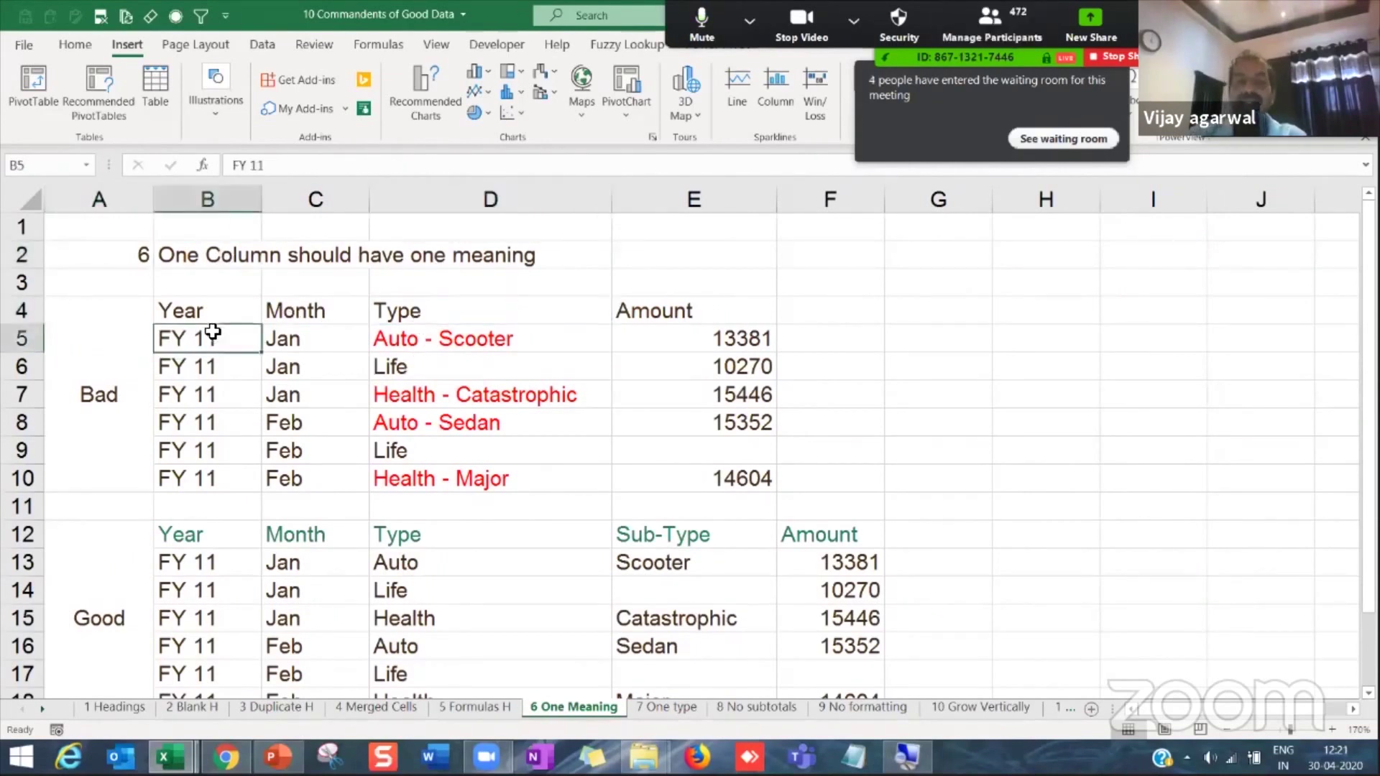
{"action": "key", "text": "Right"}
{"action": "key", "text": "Right"}
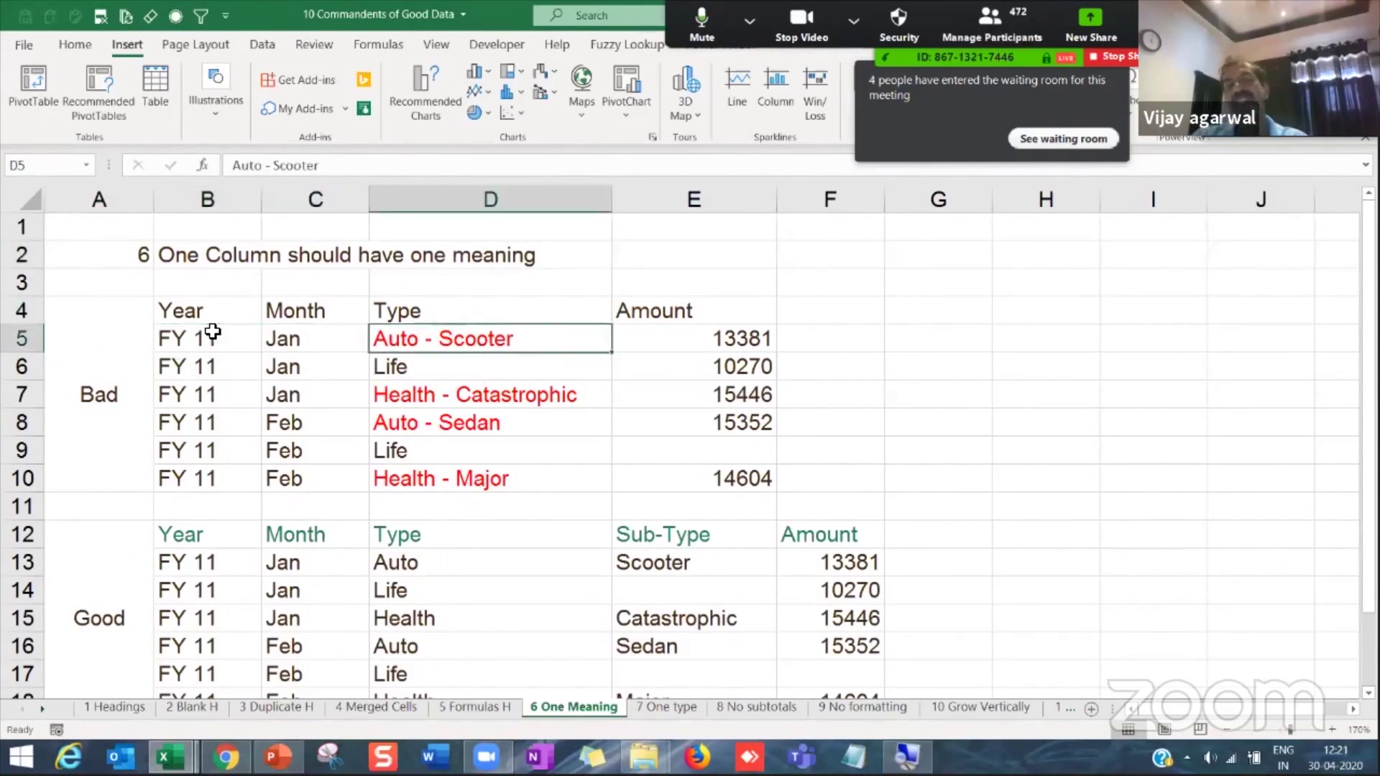
Step: Go down the Bad table's Type values from Auto - Scooter to Health - Major
{"action": "key", "text": "Down"}
{"action": "key", "text": "Down"}
{"action": "key", "text": "Down"}
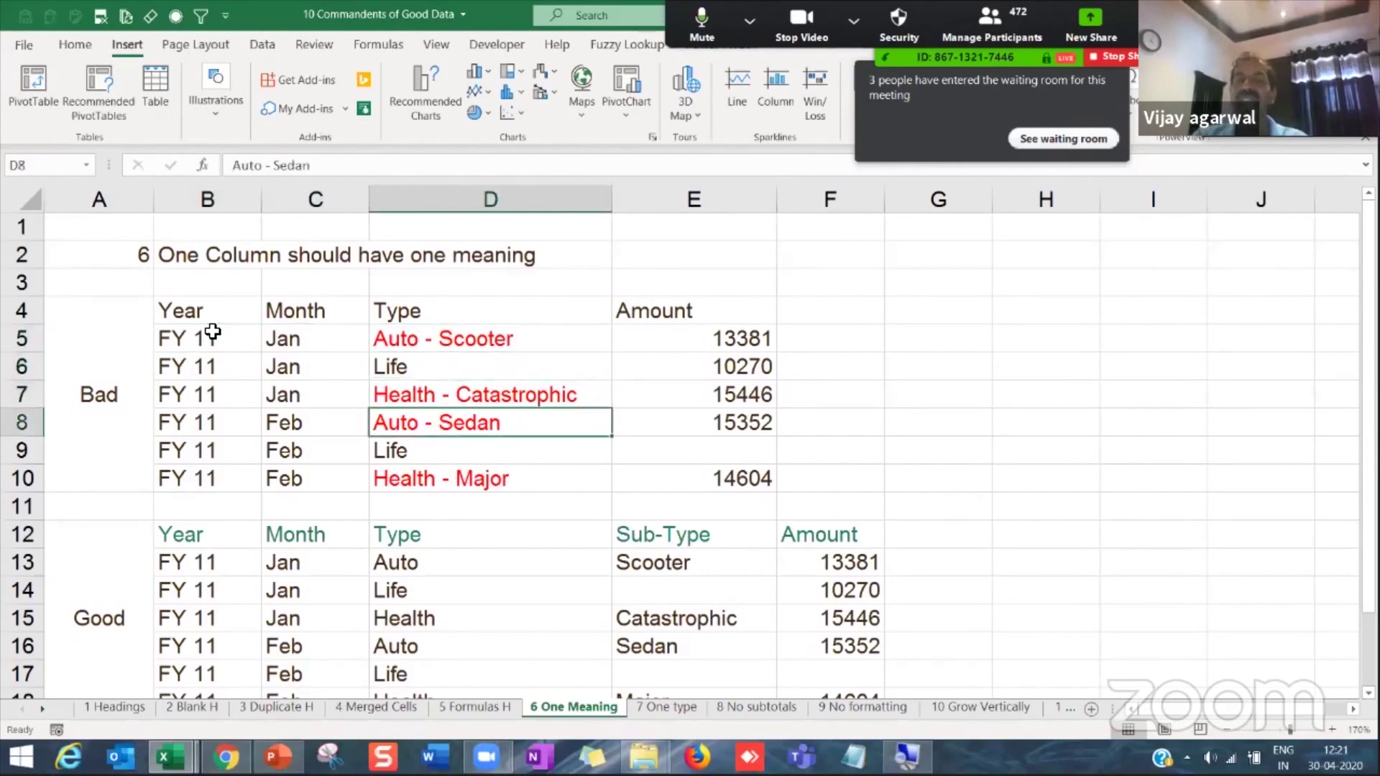
{"action": "key", "text": "Down"}
{"action": "key", "text": "Down"}
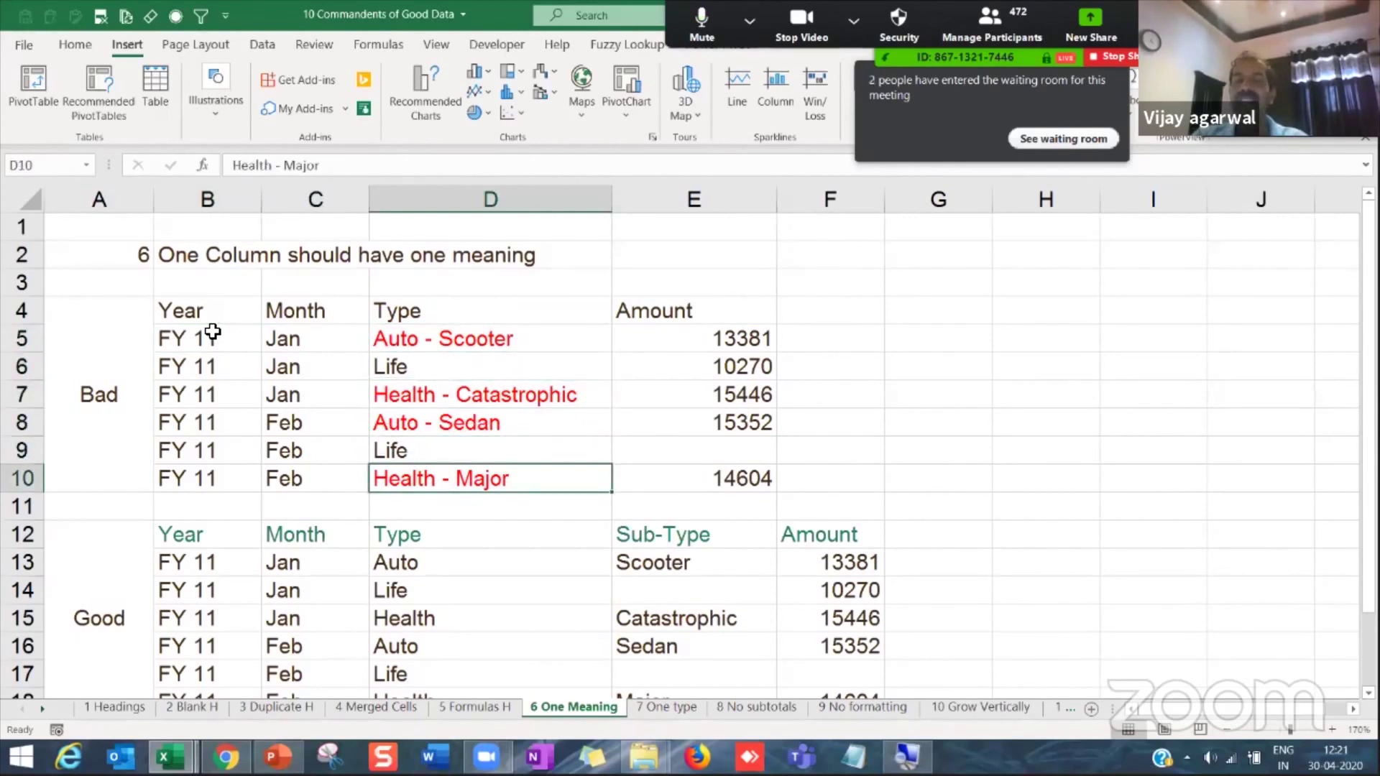
Step: Go back up the Bad table's Type column to its heading, and down again to Health - Catastrophic
{"action": "key", "text": "Up"}
{"action": "key", "text": "Up"}
{"action": "key", "text": "Up"}
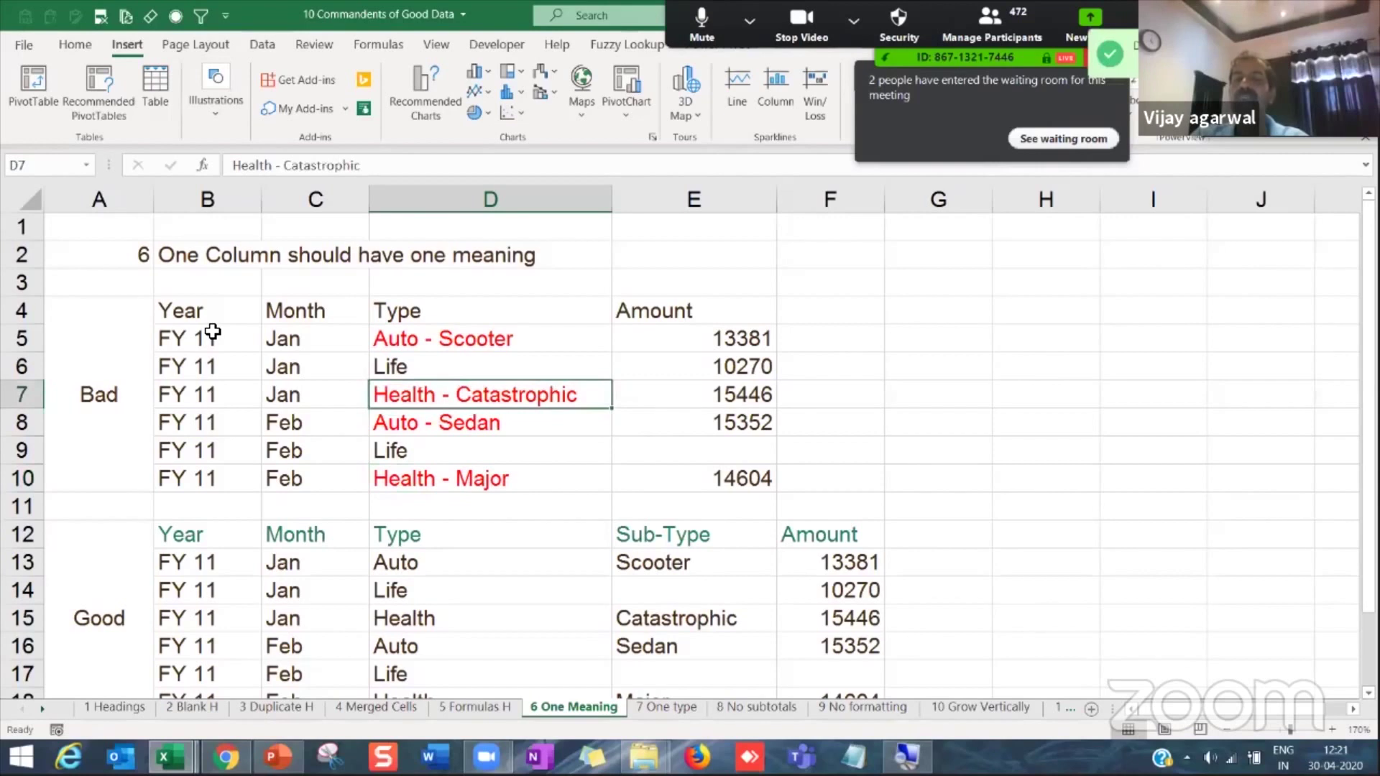
{"action": "key", "text": "Up"}
{"action": "key", "text": "Up"}
{"action": "key", "text": "Up"}
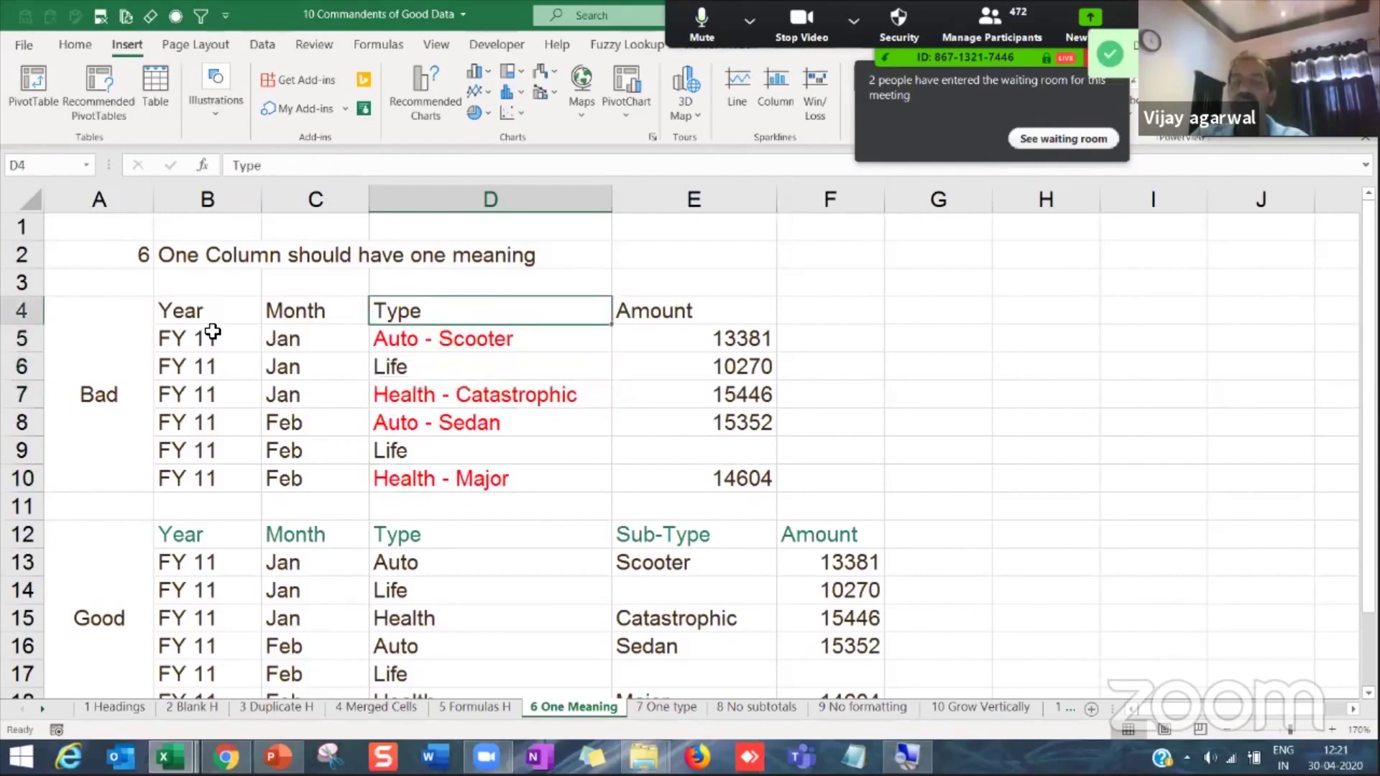
{"action": "key", "text": "Down"}
{"action": "key", "text": "Down"}
{"action": "key", "text": "Down"}
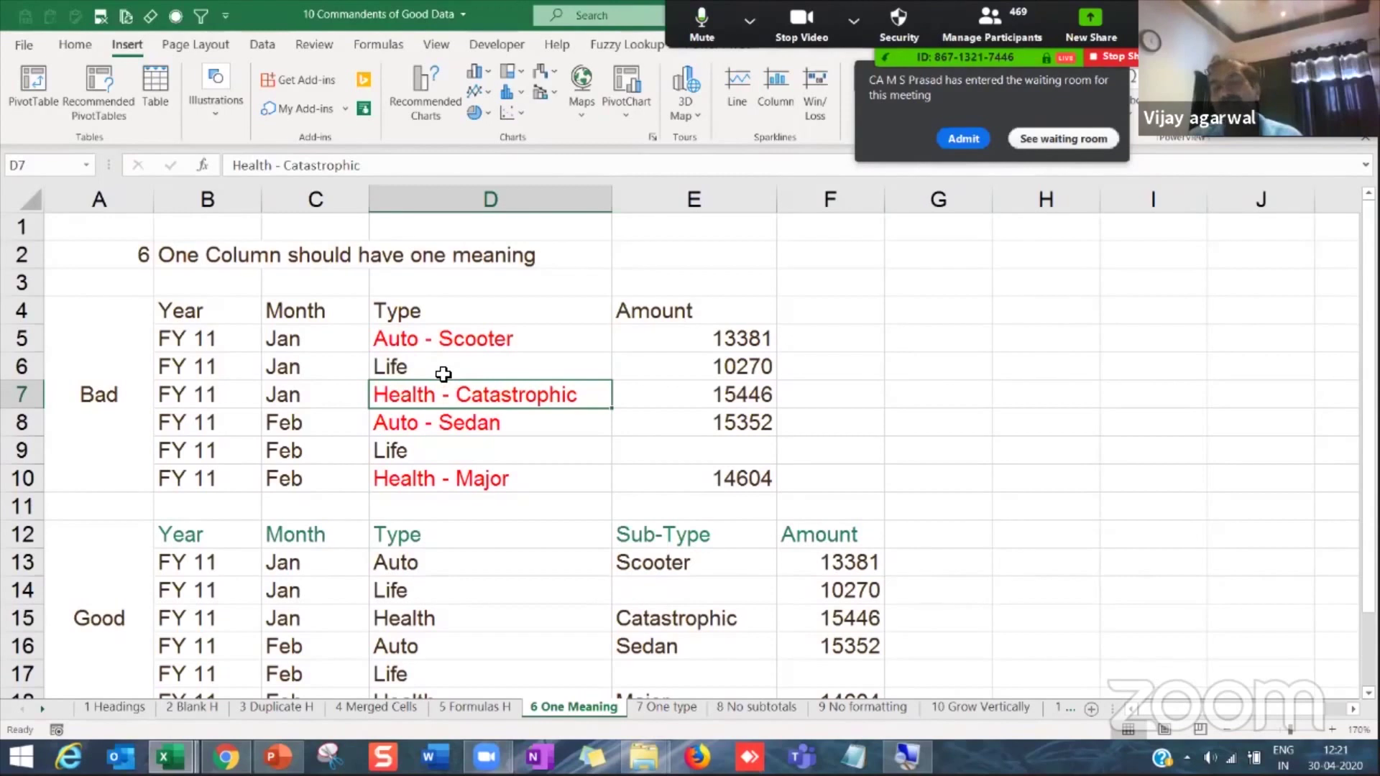
Step: Select the Good table's Type column from its heading down, then the Sub-Type heading
{"action": "left_click", "coordinate": [446, 547]}
{"action": "left_click_drag", "start_coordinate": [446, 548], "coordinate": [440, 694]}
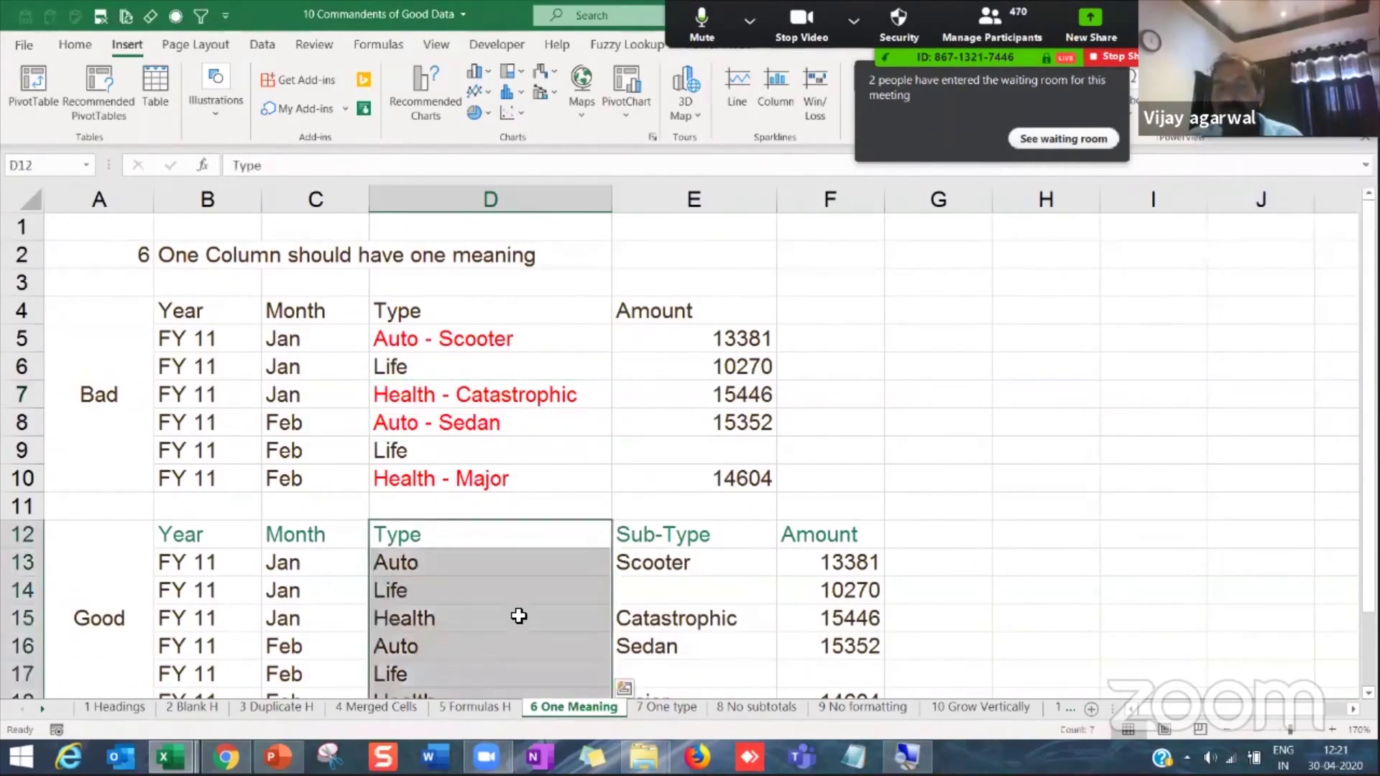
{"action": "left_click", "coordinate": [630, 532]}
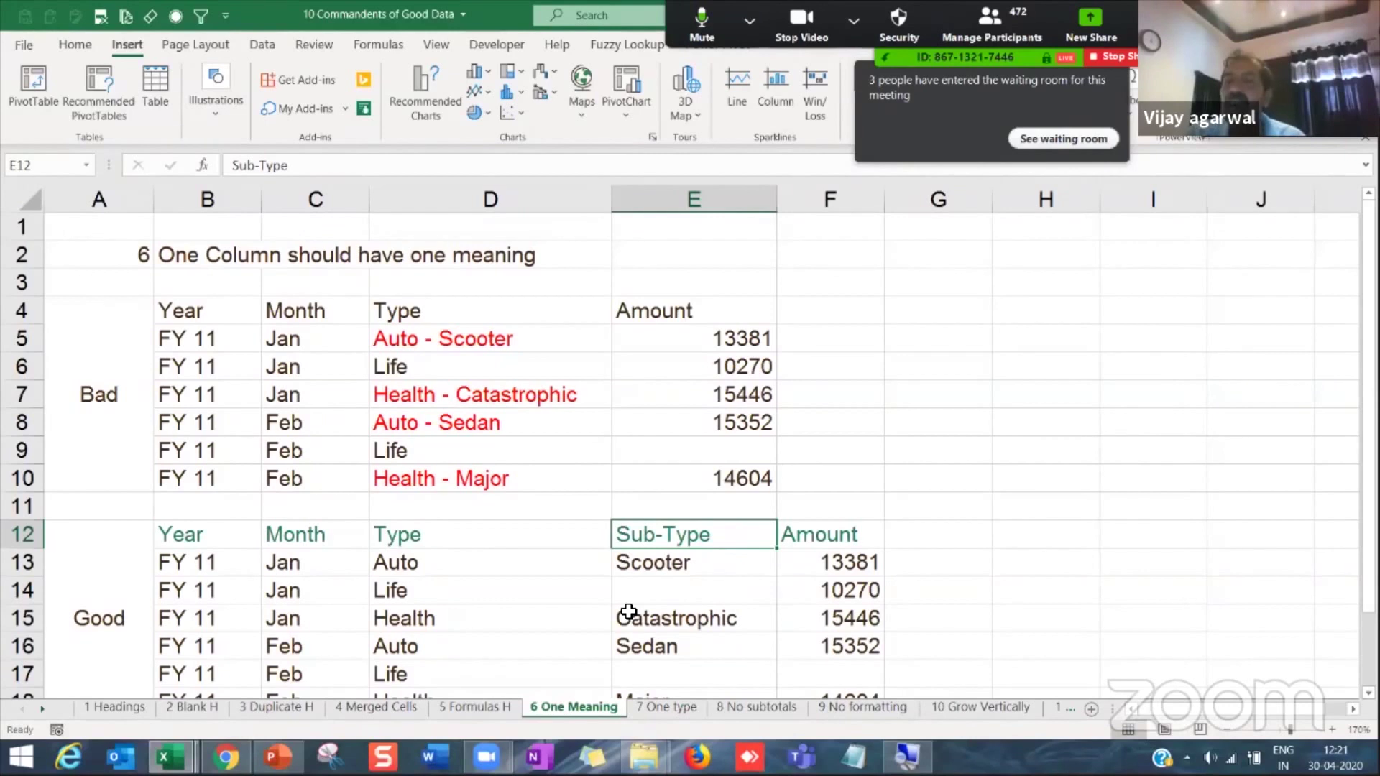
Step: Enter the combined code and name "12345 Capital Account" in cell G5
{"action": "left_click", "coordinate": [969, 342]}
{"action": "type", "text": "123454"}
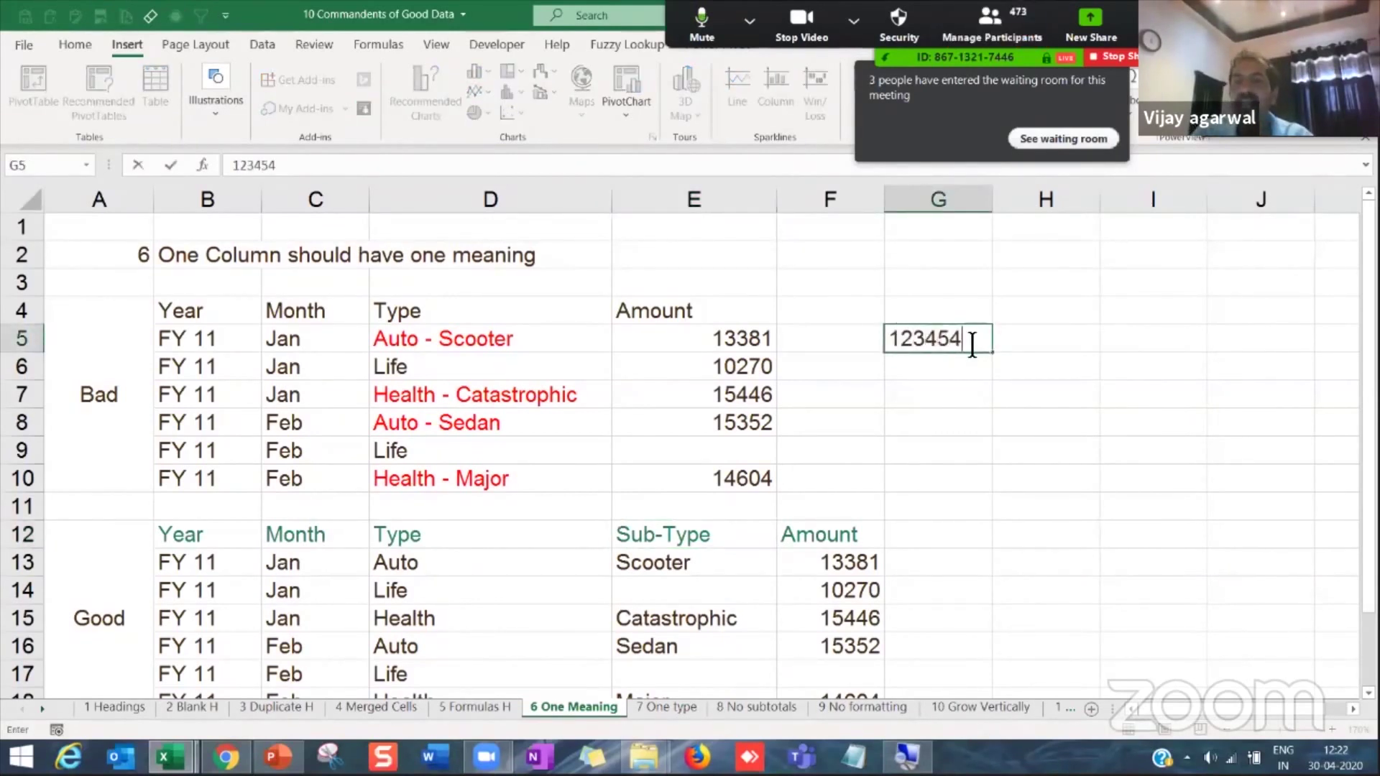
{"action": "key", "text": "BackSpace"}
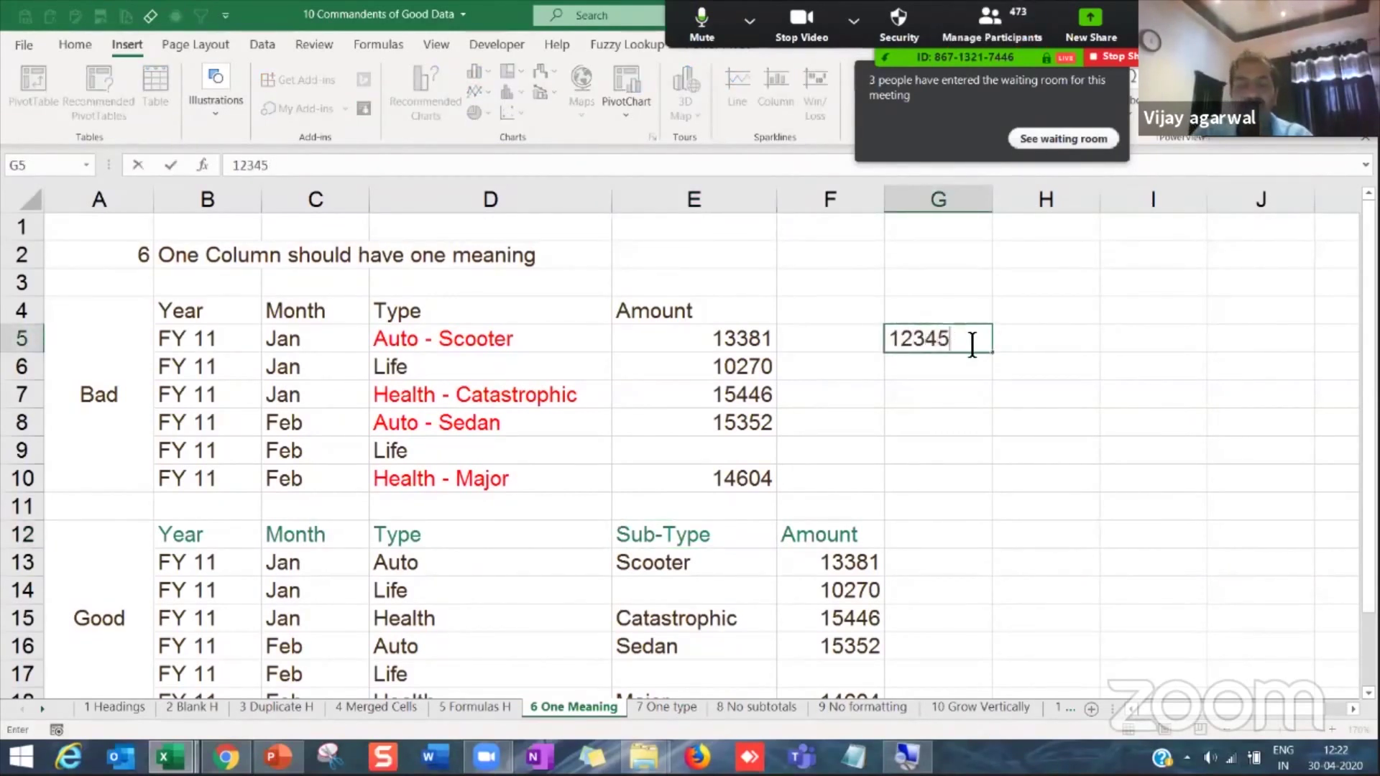
{"action": "type", "text": "Capital "}
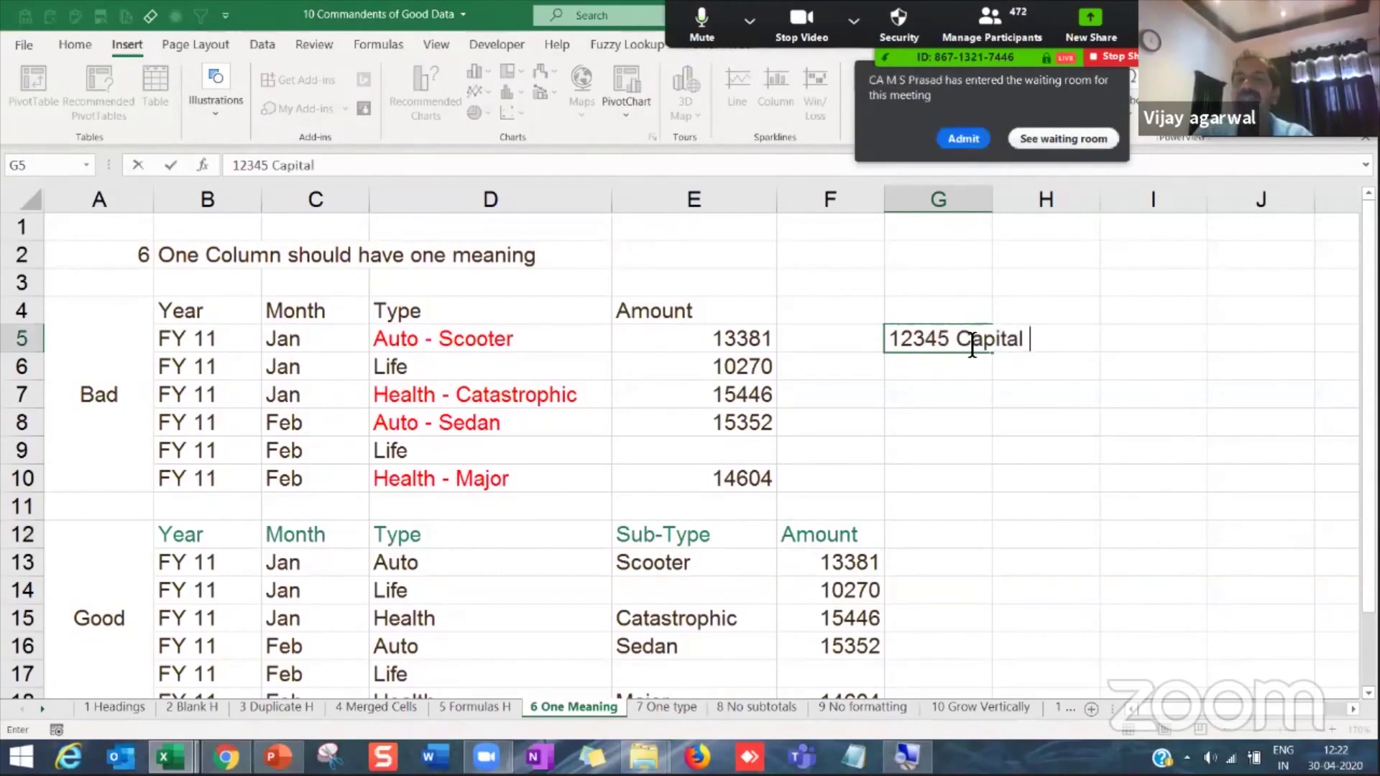
{"action": "type", "text": "Account"}
{"action": "key", "text": "Return"}
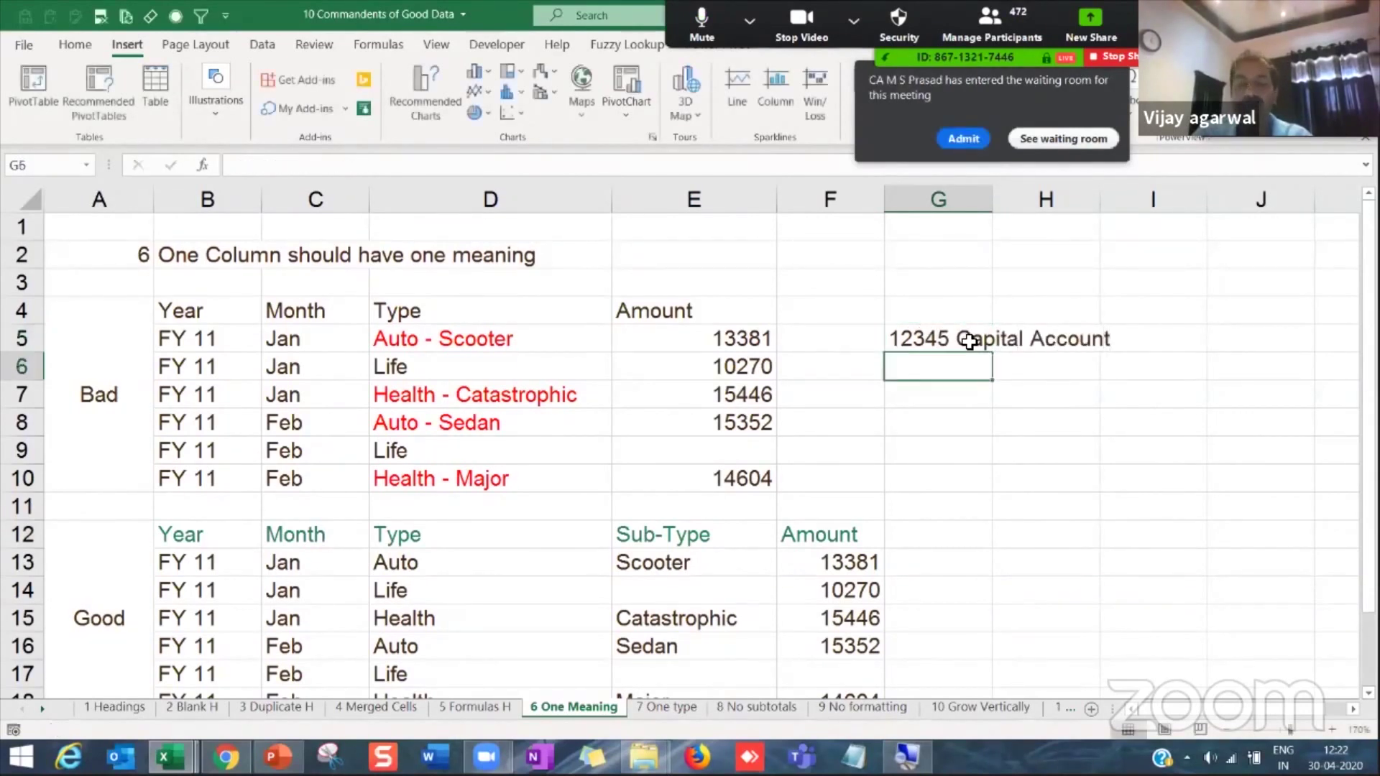
Step: Enter a second combined code and name, "45678 Adminstration Expenses", in cell G6
{"action": "type", "text": "4567"}
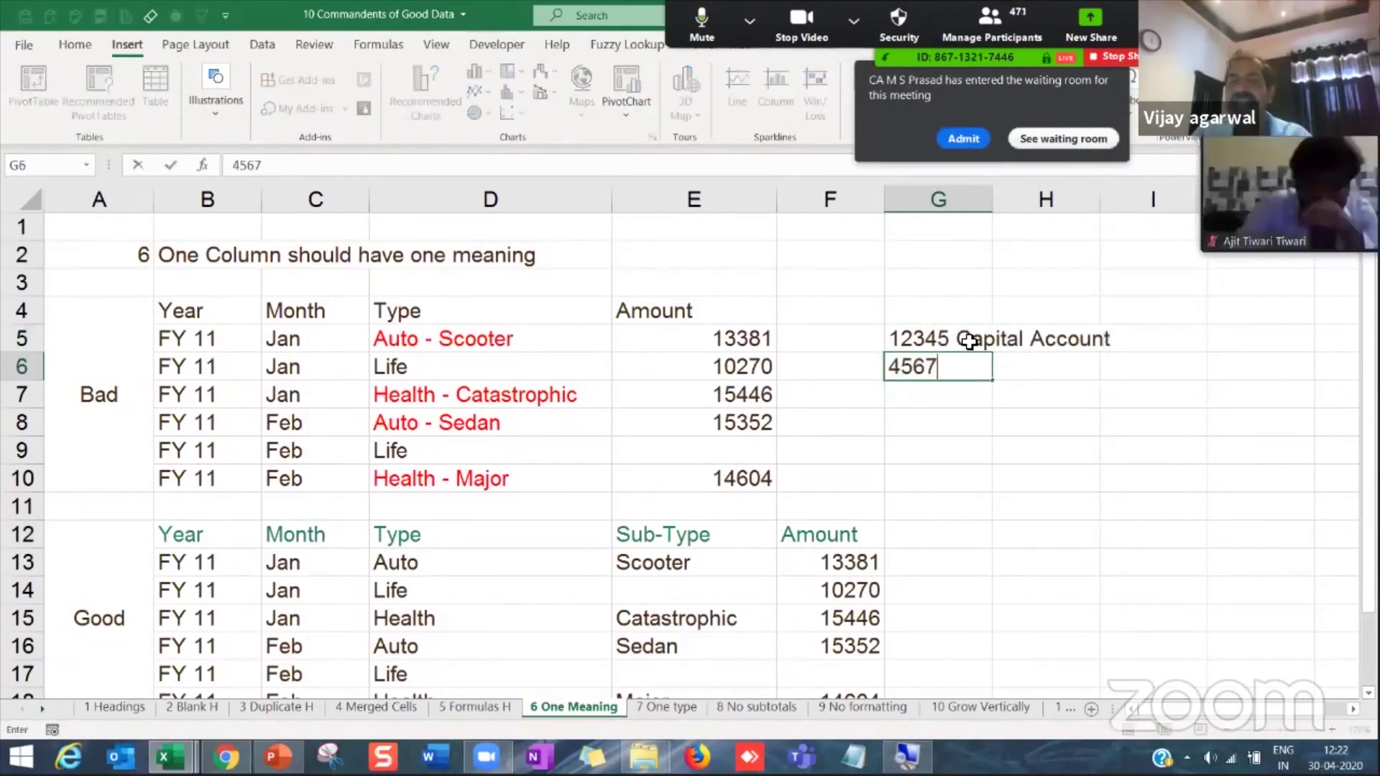
{"action": "type", "text": "8 Adminsi"}
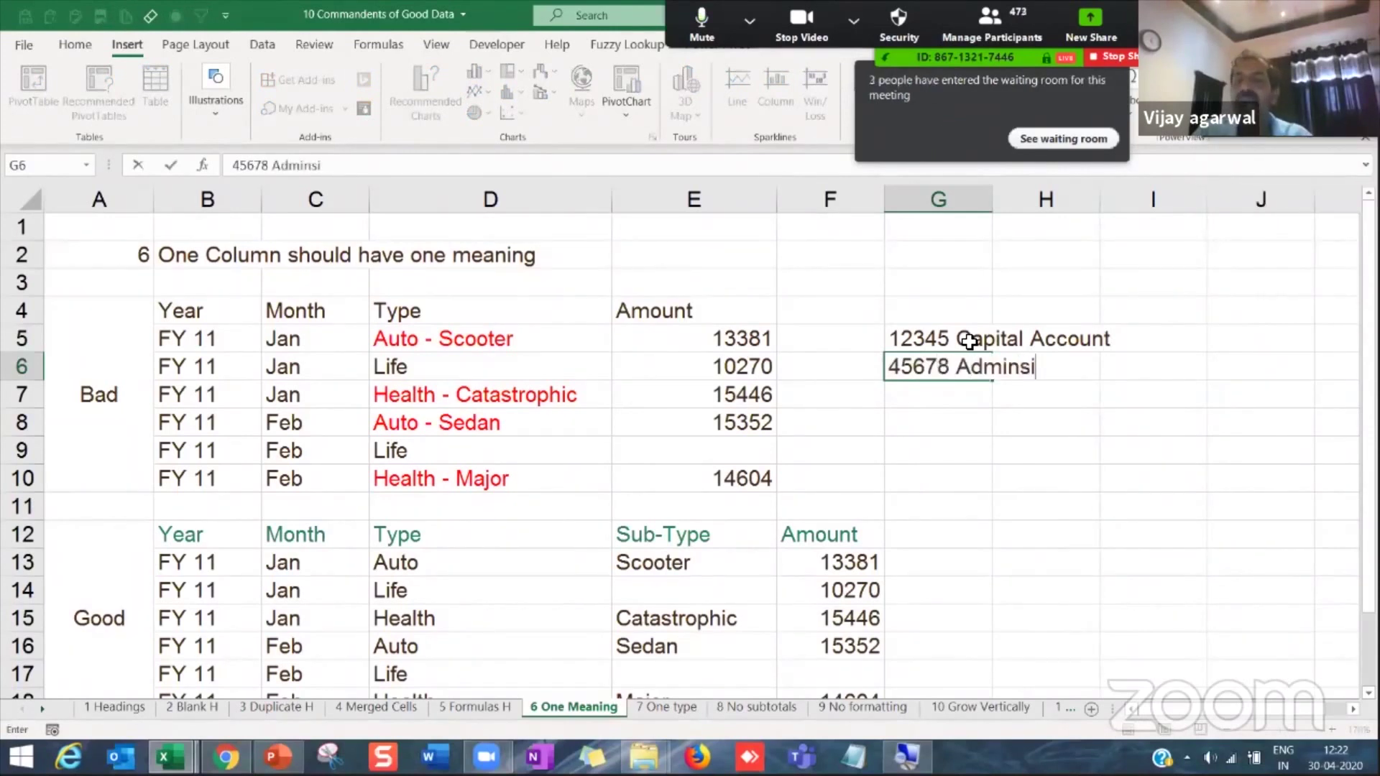
{"action": "key", "text": "BackSpace"}
{"action": "type", "text": "tratio"}
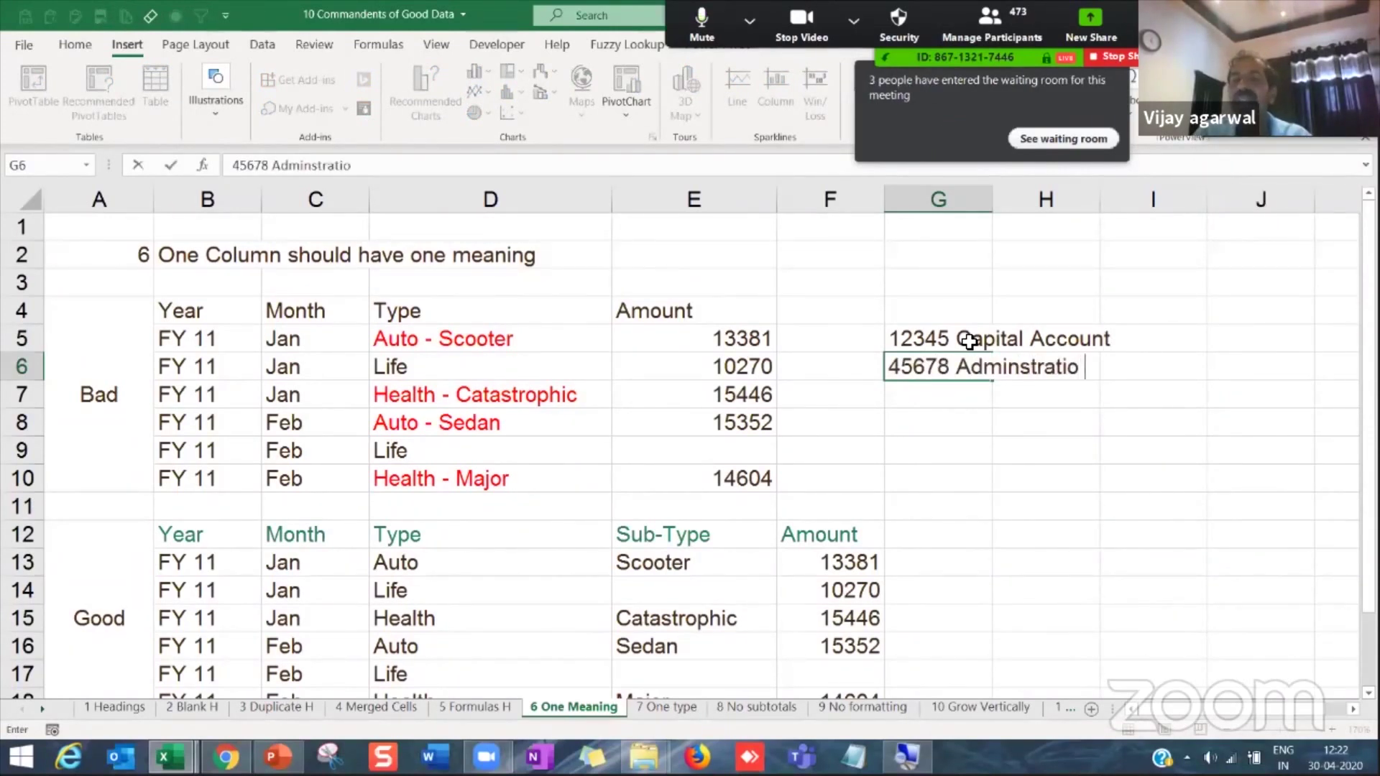
{"action": "key", "text": "BackSpace"}
{"action": "type", "text": "n Ex"}
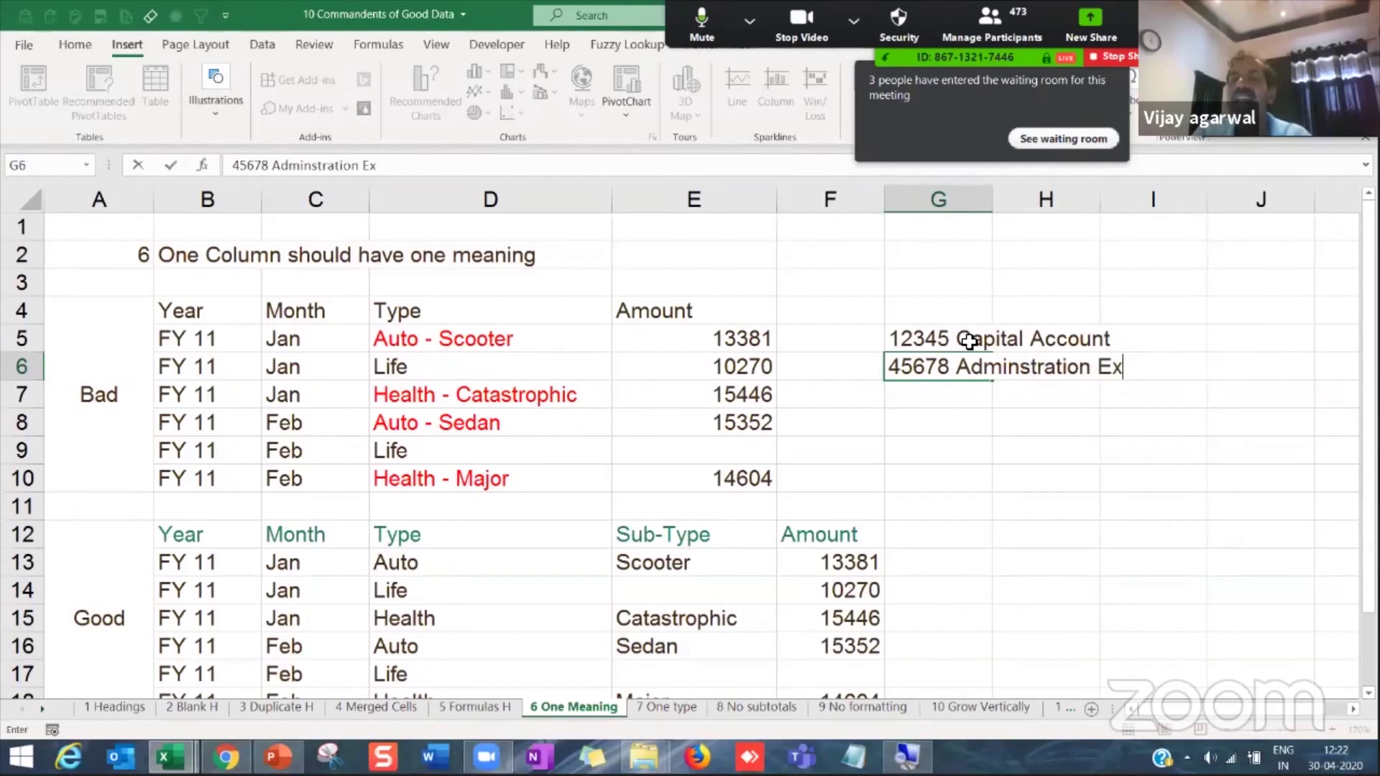
{"action": "type", "text": "penses"}
{"action": "key", "text": "Return"}
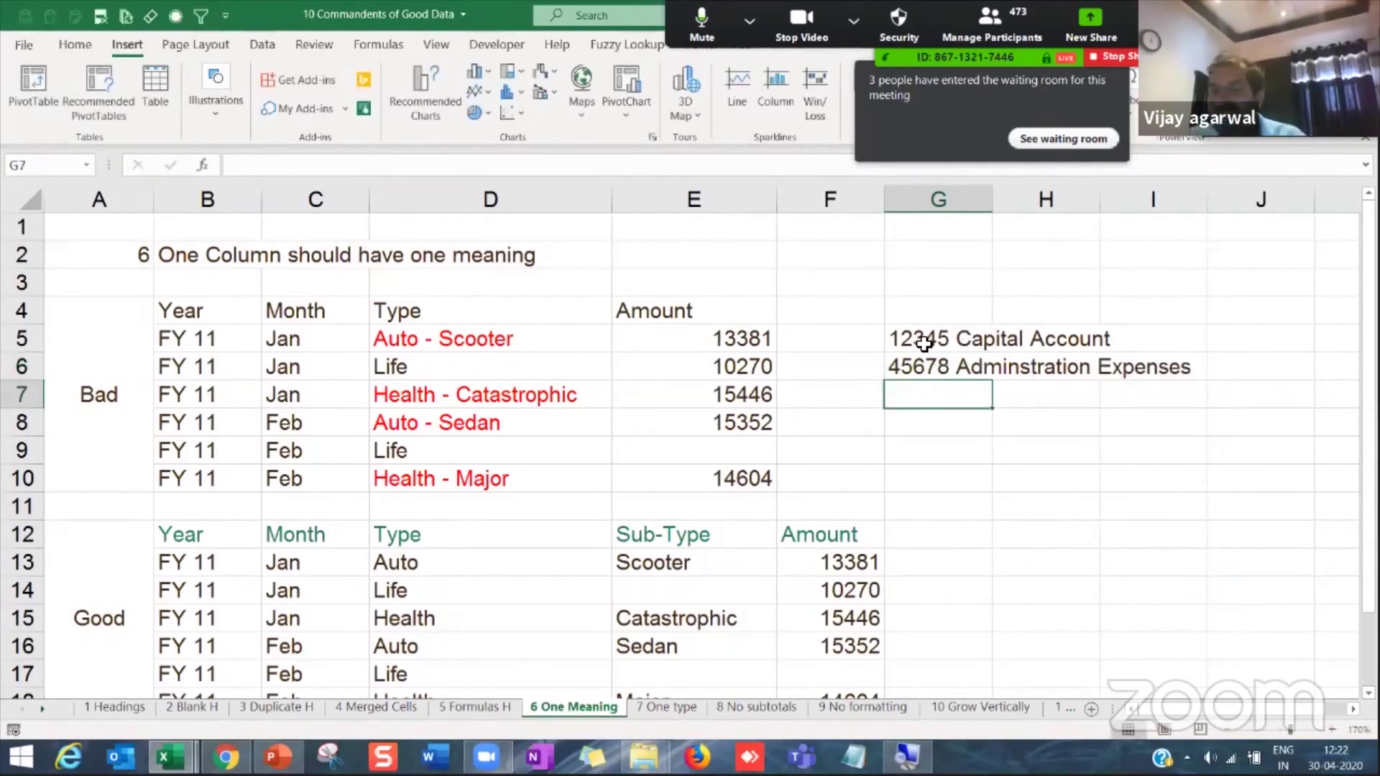
Step: Autofit column G to the combined entries, and narrow it so the names in G5 and G6 spill into column H
{"action": "left_click", "coordinate": [947, 339]}
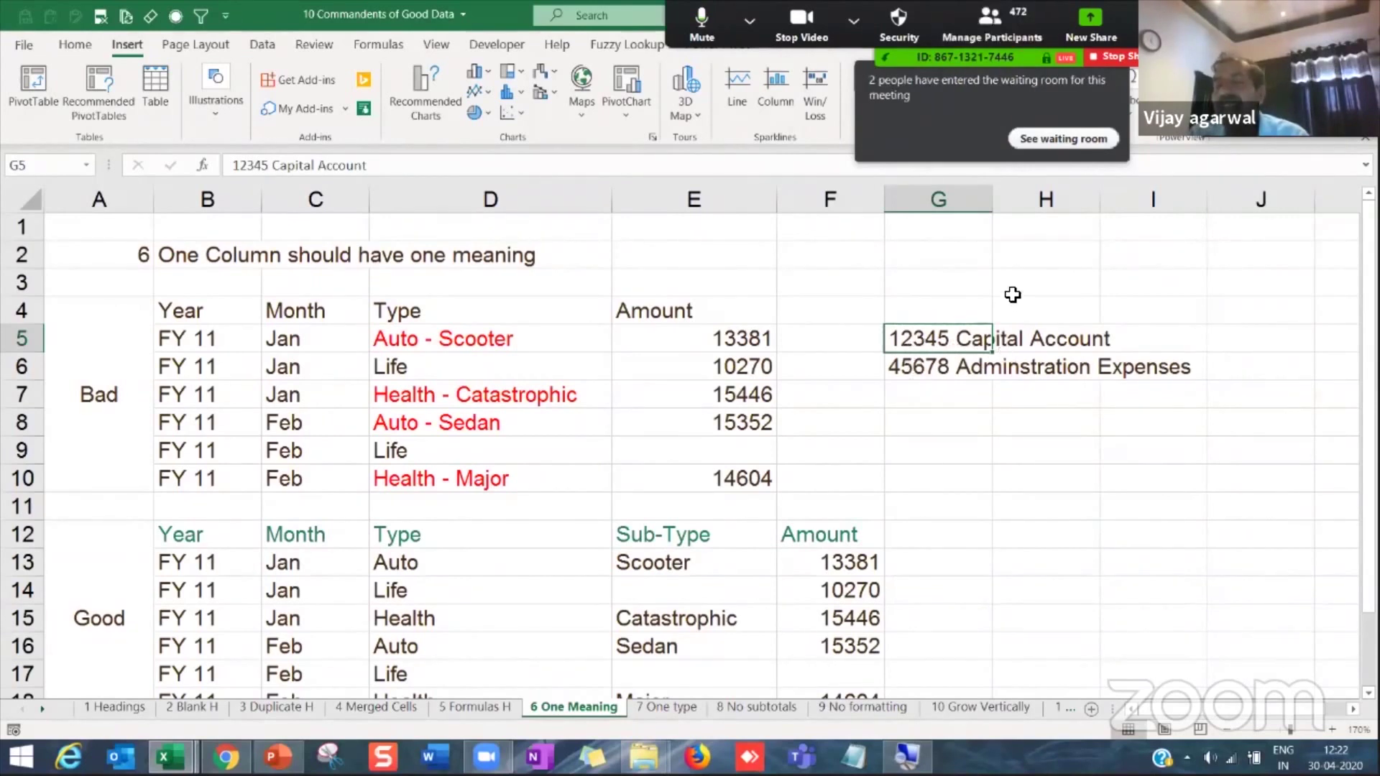
{"action": "double_click", "coordinate": [992, 205]}
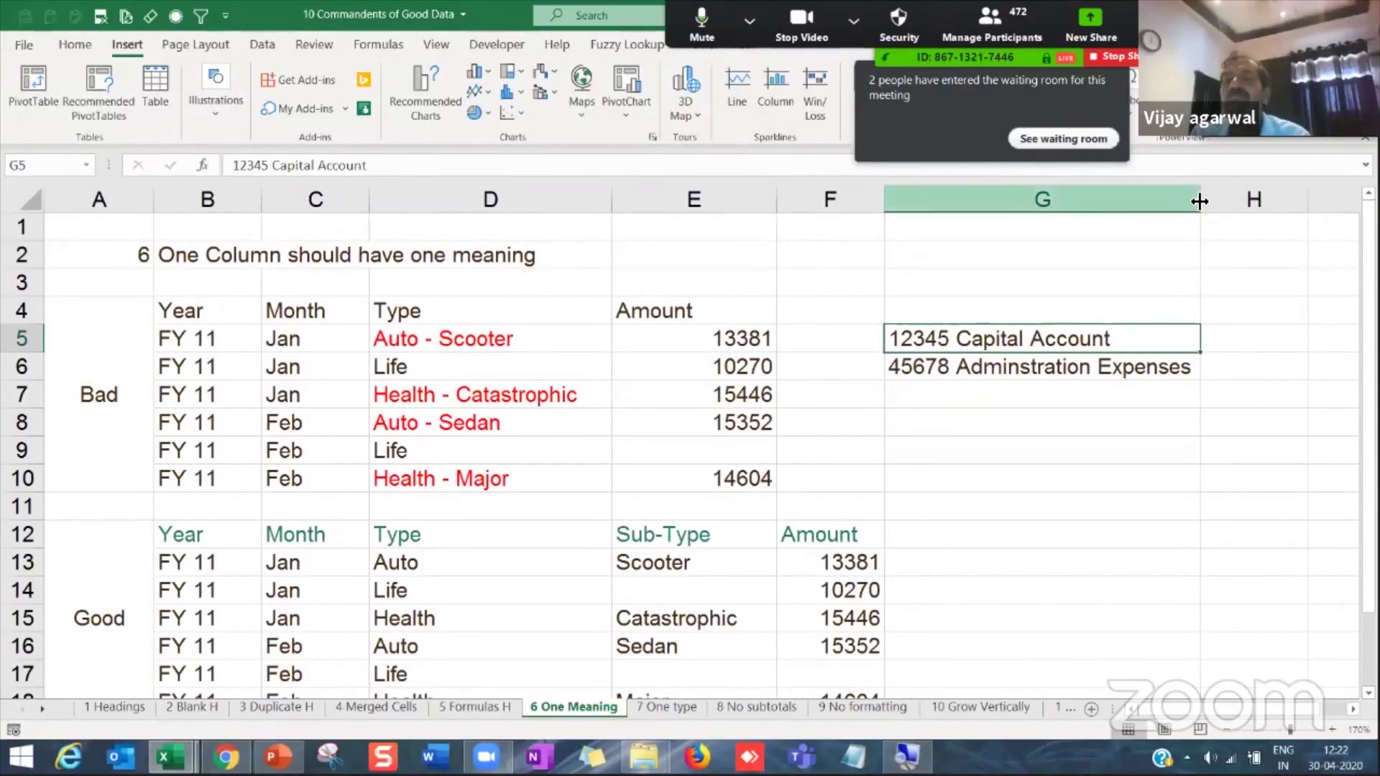
{"action": "left_click_drag", "start_coordinate": [1200, 208], "coordinate": [1034, 202]}
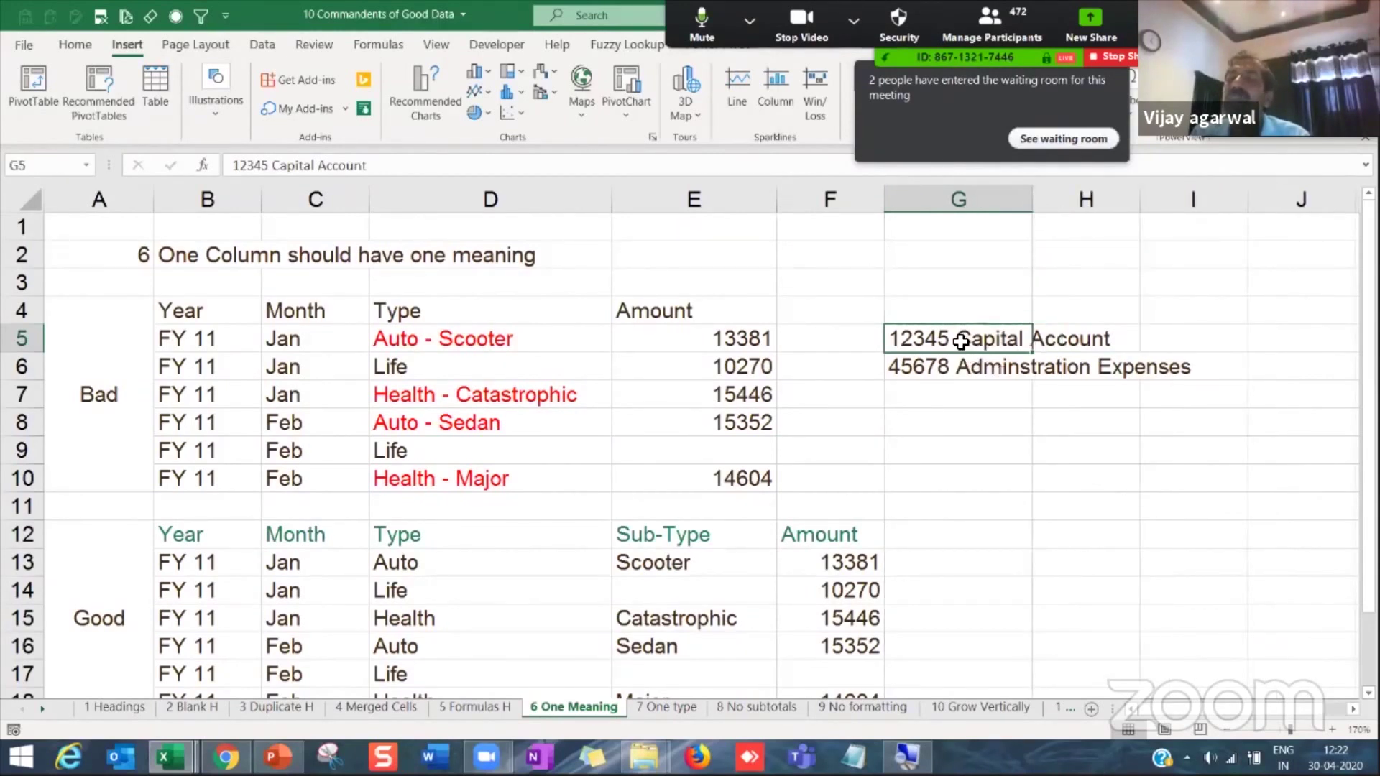
Step: Select the combined code-and-name entries in G5 and G6 and the cells beneath them in column G
{"action": "left_click", "coordinate": [960, 368]}
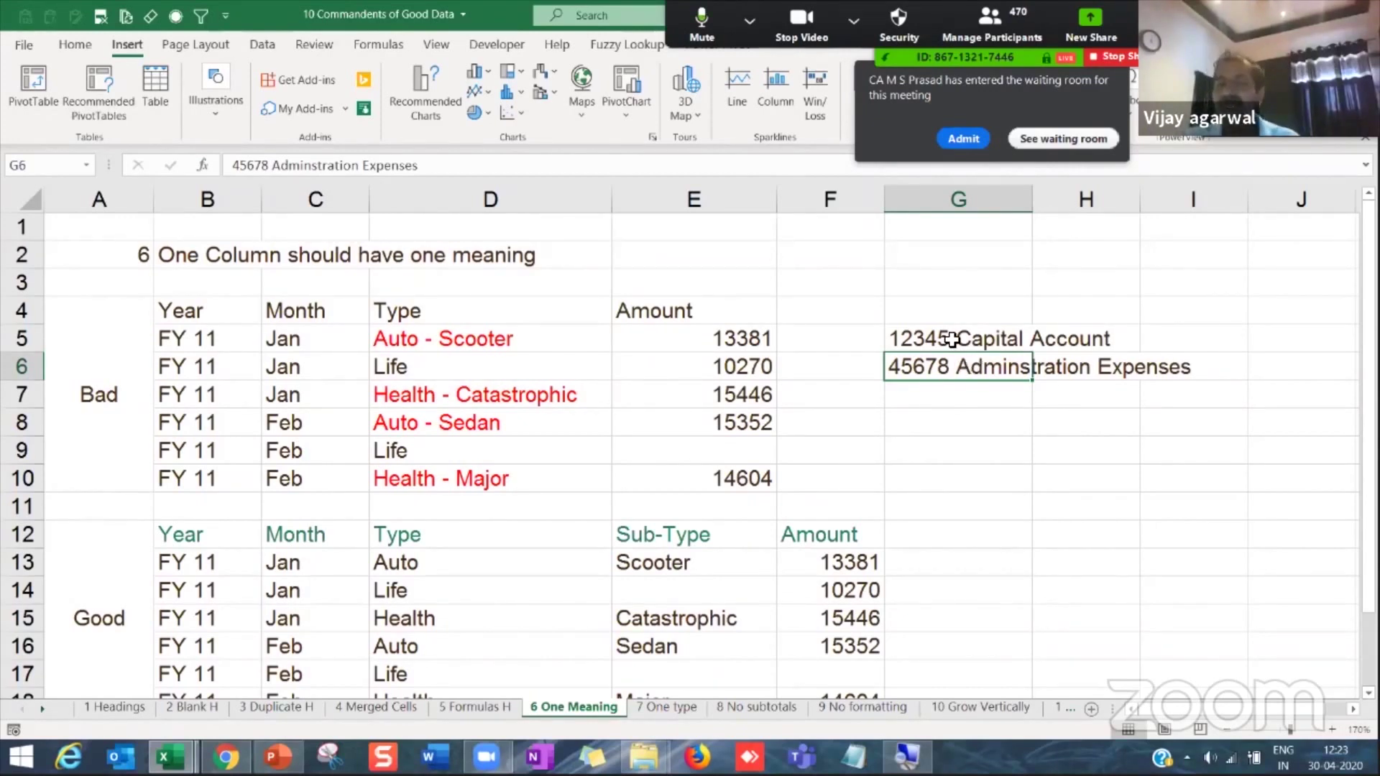
{"action": "left_click_drag", "start_coordinate": [952, 339], "coordinate": [953, 482]}
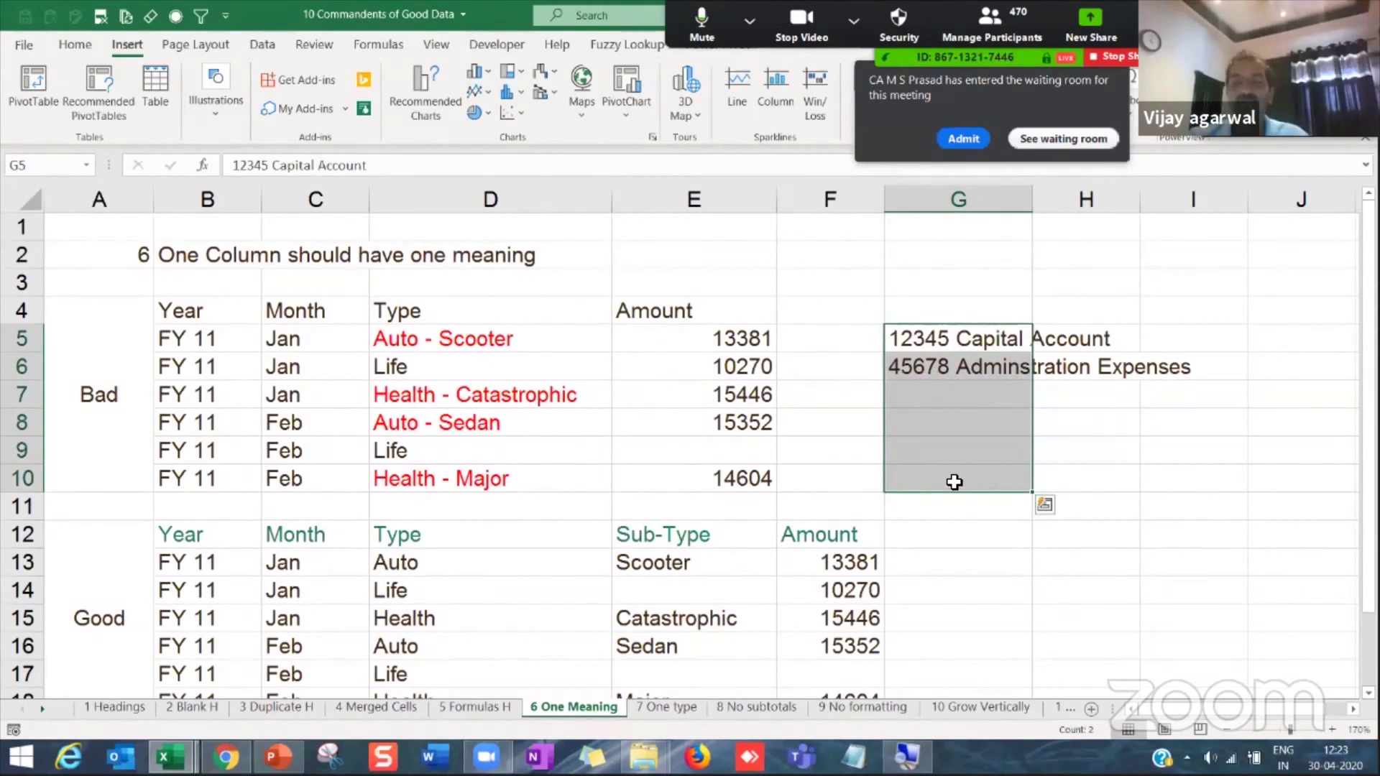
{"action": "left_click", "coordinate": [954, 481]}
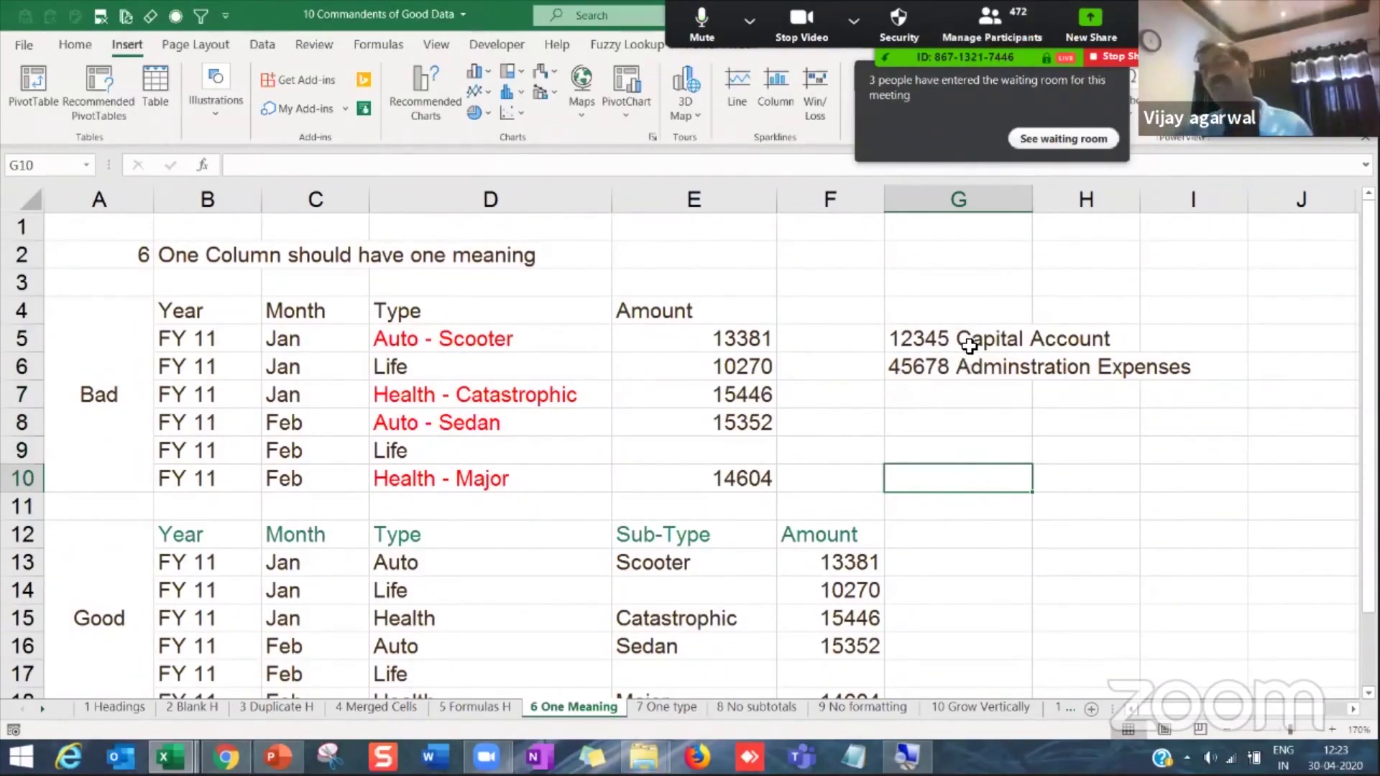
{"action": "left_click", "coordinate": [970, 346]}
{"action": "left_click", "coordinate": [961, 377]}
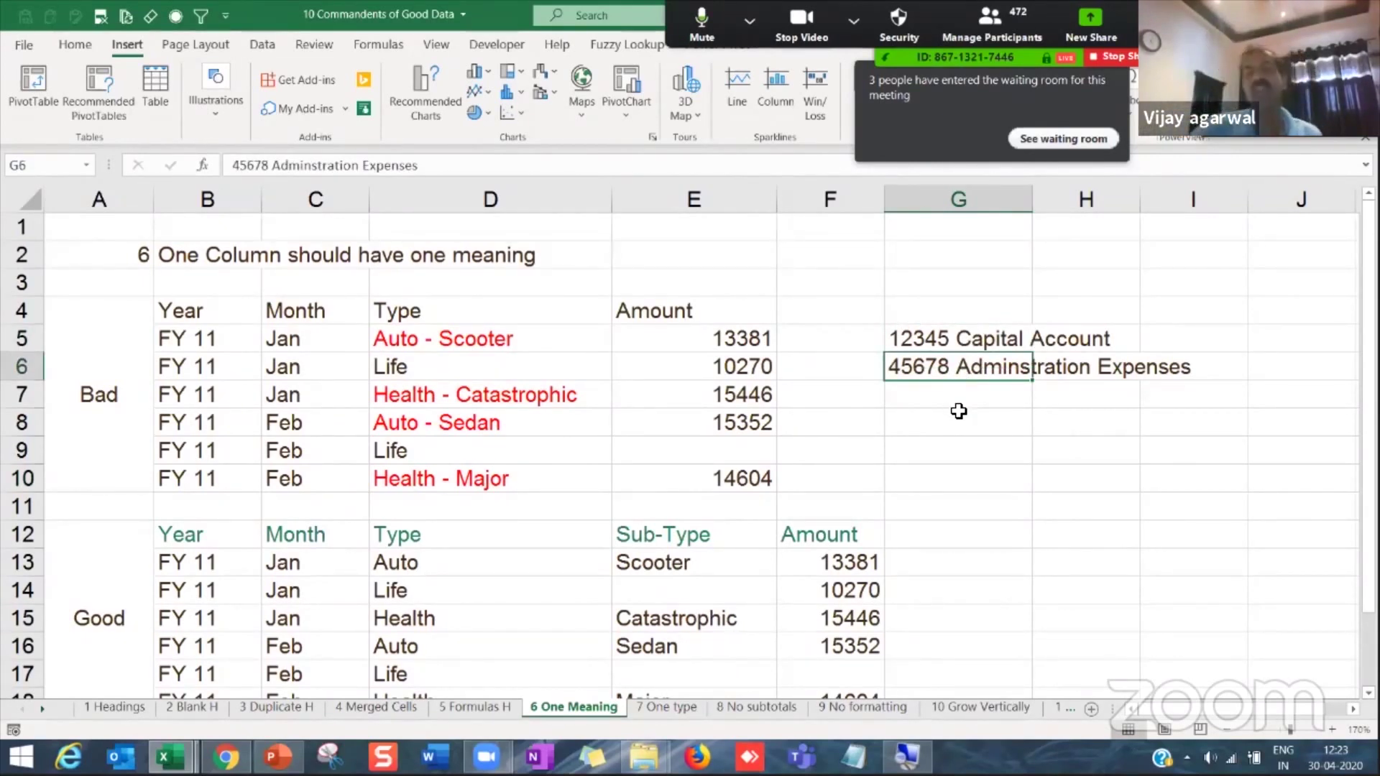
{"action": "left_click_drag", "start_coordinate": [973, 338], "coordinate": [930, 438]}
{"action": "left_click", "coordinate": [929, 438]}
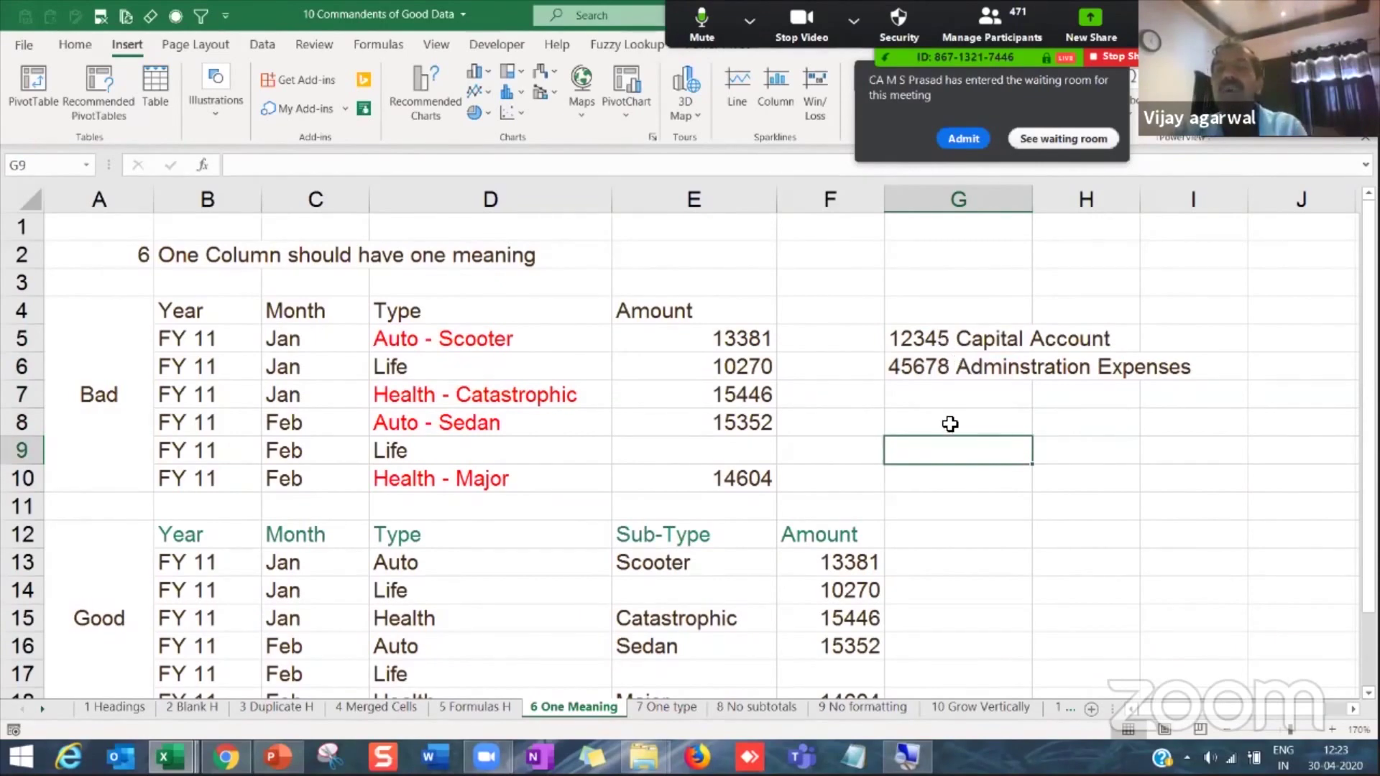
Step: Open the 7 One type sheet and select the red empty cells under FY 11 in the Bad table's Year and Month columns
{"action": "left_click", "coordinate": [670, 708]}
{"action": "left_click", "coordinate": [257, 291]}
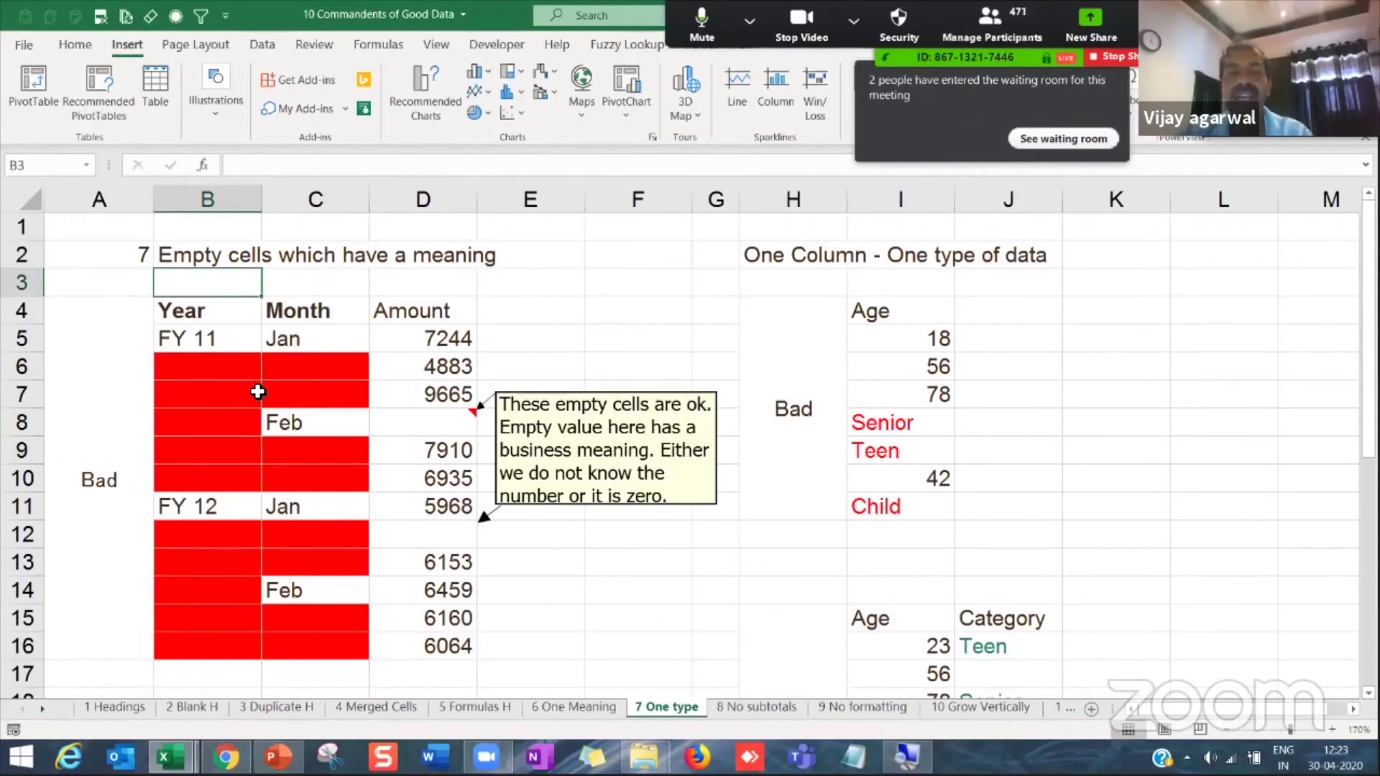
{"action": "left_click_drag", "start_coordinate": [234, 370], "coordinate": [240, 481]}
{"action": "left_click_drag", "start_coordinate": [332, 370], "coordinate": [332, 397]}
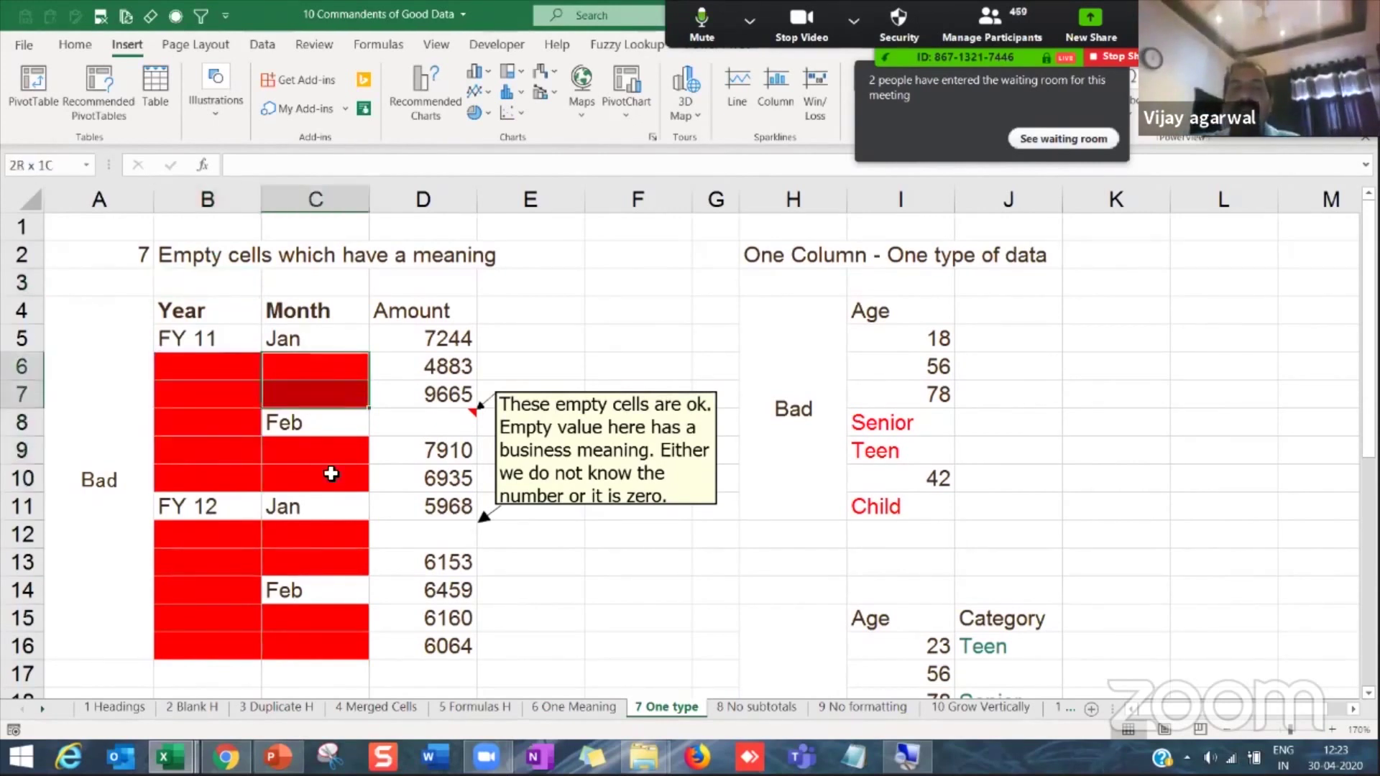
{"action": "left_click_drag", "start_coordinate": [331, 461], "coordinate": [331, 480]}
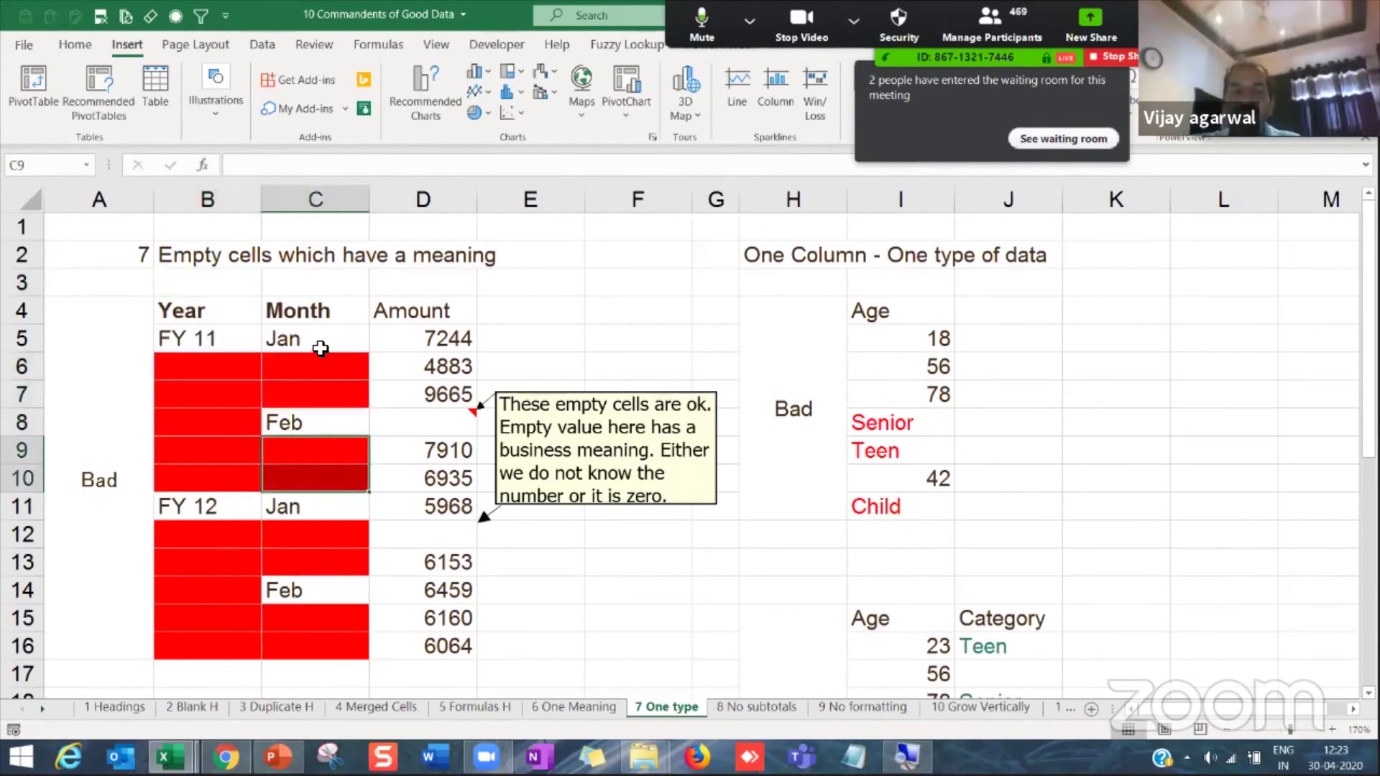
Step: Fill Jan and Feb down into the empty Month cells of the Bad table's FY 11 rows
{"action": "left_click_drag", "start_coordinate": [320, 348], "coordinate": [322, 481]}
{"action": "key", "text": "ctrl+d"}
{"action": "key", "text": "ctrl+d"}
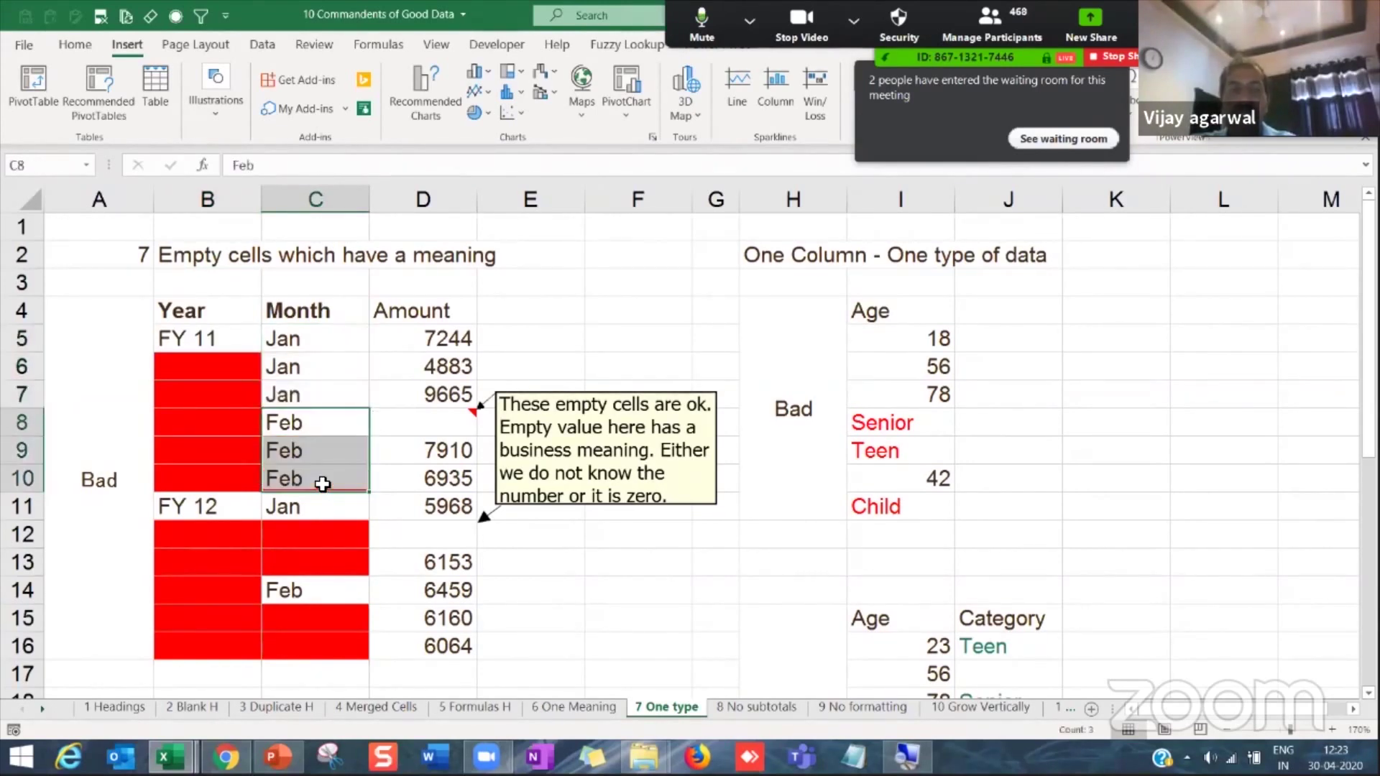
Step: Select the Good table's Year, Month and Amount columns one after another, then its empty Amount cell D24
{"action": "scroll", "coordinate": [321, 484], "scroll_direction": "down", "scroll_amount": 5}
{"action": "left_click_drag", "start_coordinate": [192, 315], "coordinate": [194, 626]}
{"action": "left_click_drag", "start_coordinate": [320, 323], "coordinate": [311, 613]}
{"action": "left_click_drag", "start_coordinate": [431, 299], "coordinate": [411, 647]}
{"action": "left_click", "coordinate": [415, 422]}
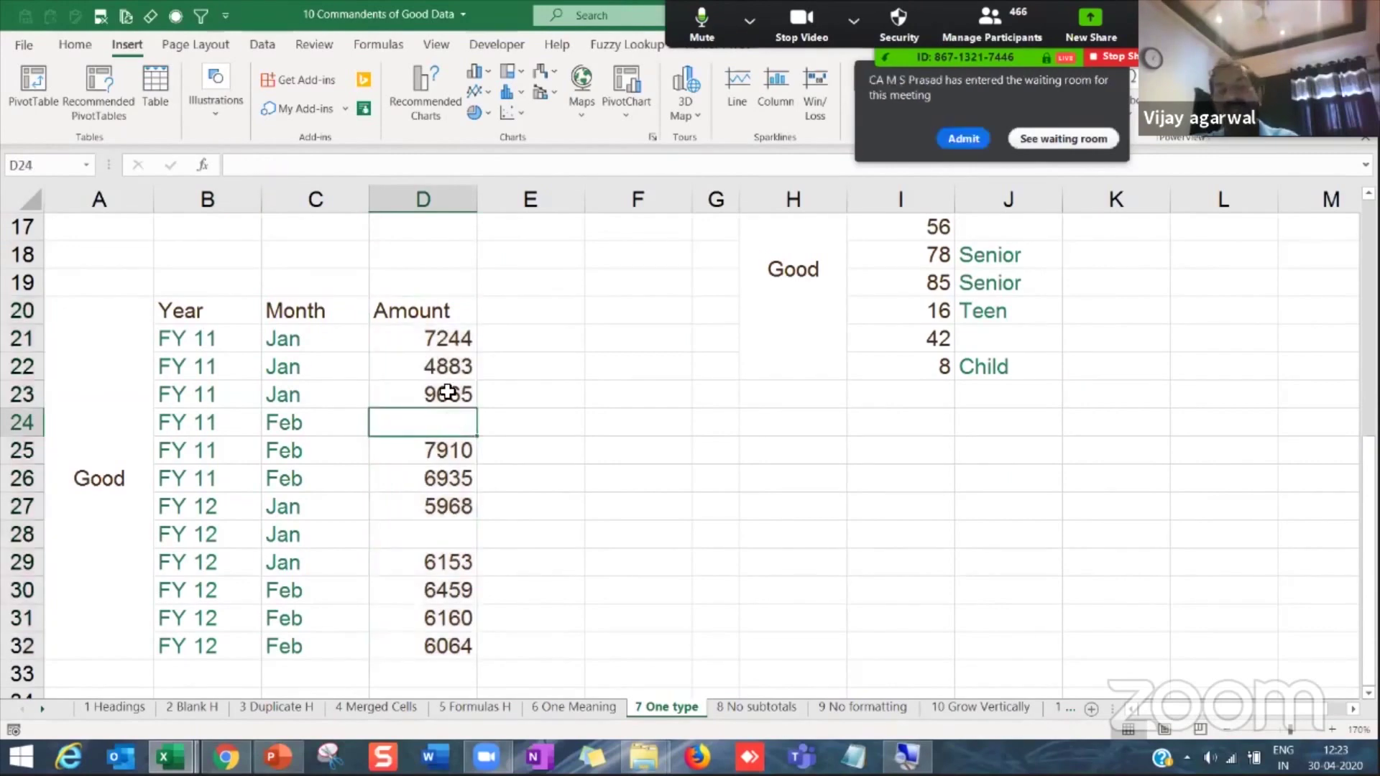
Step: Fill FY 11 down to B10 and FY 12 down to B16 in the Bad table's Year column
{"action": "scroll", "coordinate": [434, 379], "scroll_direction": "up", "scroll_amount": 5}
{"action": "left_click", "coordinate": [231, 389]}
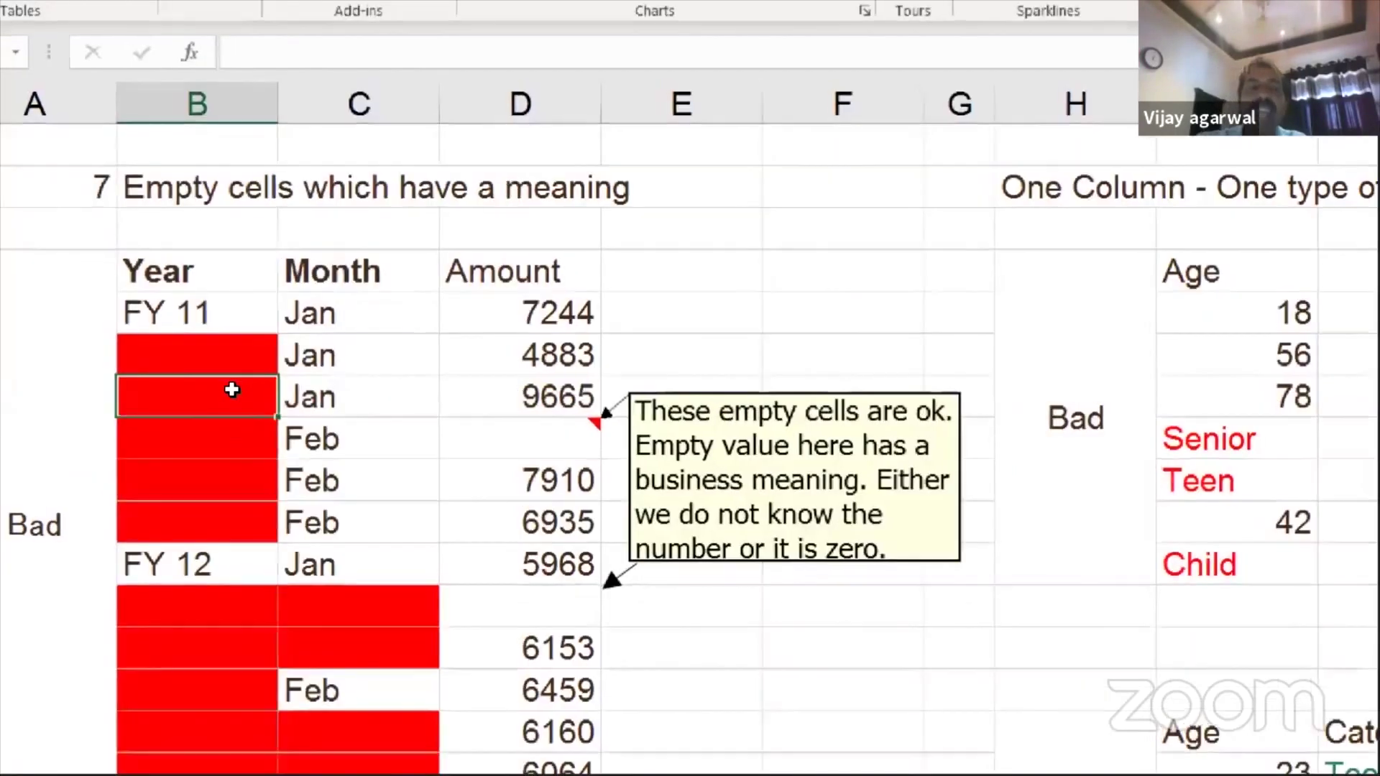
{"action": "left_click_drag", "start_coordinate": [227, 316], "coordinate": [230, 482]}
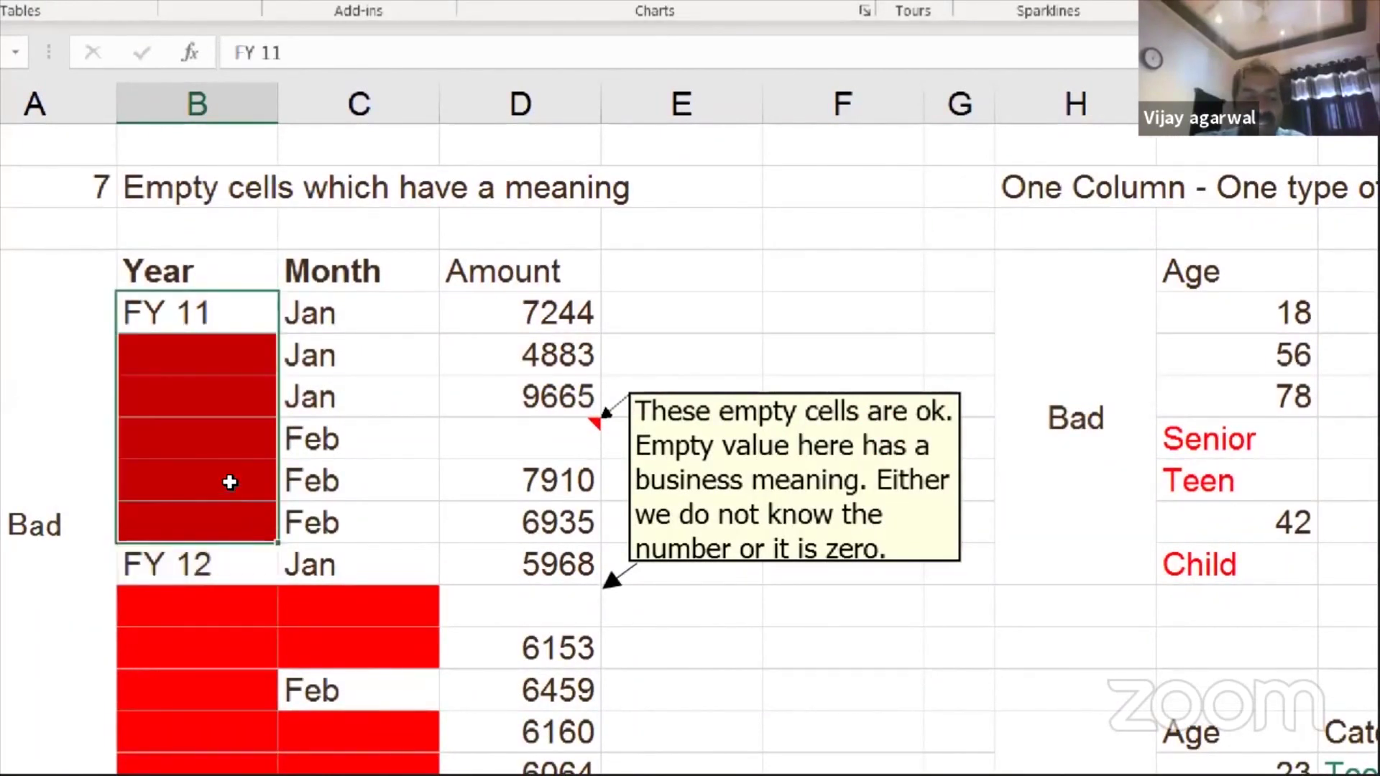
{"action": "key", "text": "ctrl+d"}
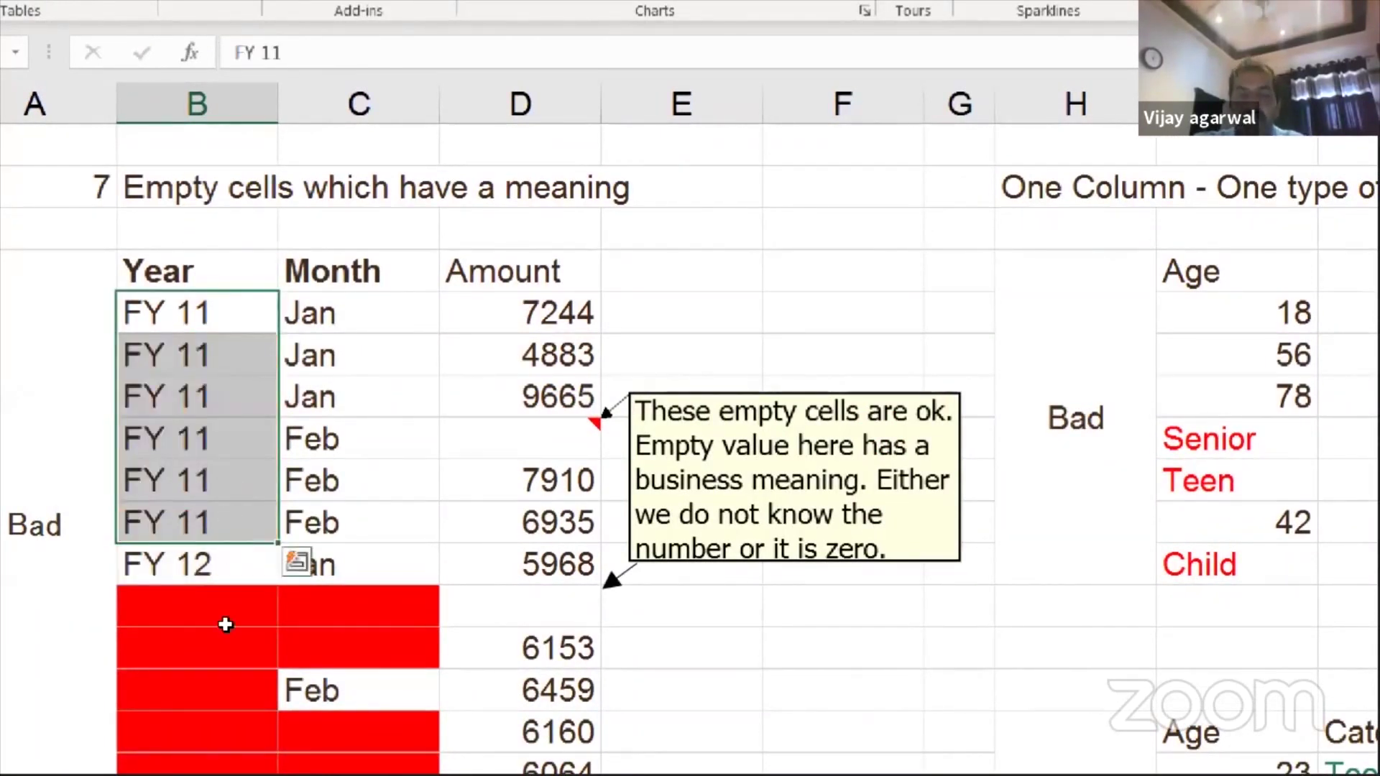
{"action": "key", "text": "ctrl+Down"}
{"action": "key", "text": "ctrl+shift+Down"}
{"action": "key", "text": "shift+Up"}
{"action": "key", "text": "ctrl+d"}
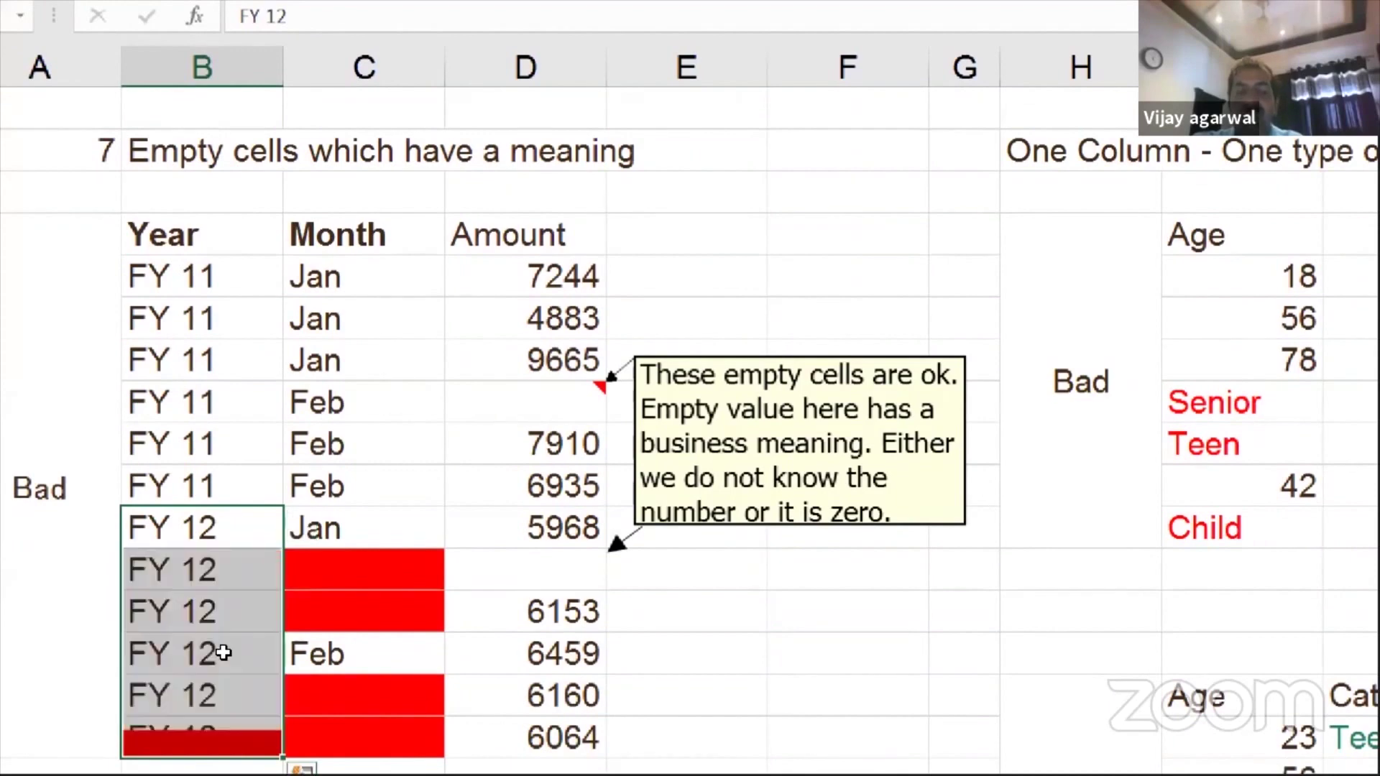
Step: Fill Jan down from C11 into the two empty Month cells beneath it in the Bad table
{"action": "left_click_drag", "start_coordinate": [296, 521], "coordinate": [299, 568]}
{"action": "key", "text": "shift+Down"}
{"action": "key", "text": "ctrl+d"}
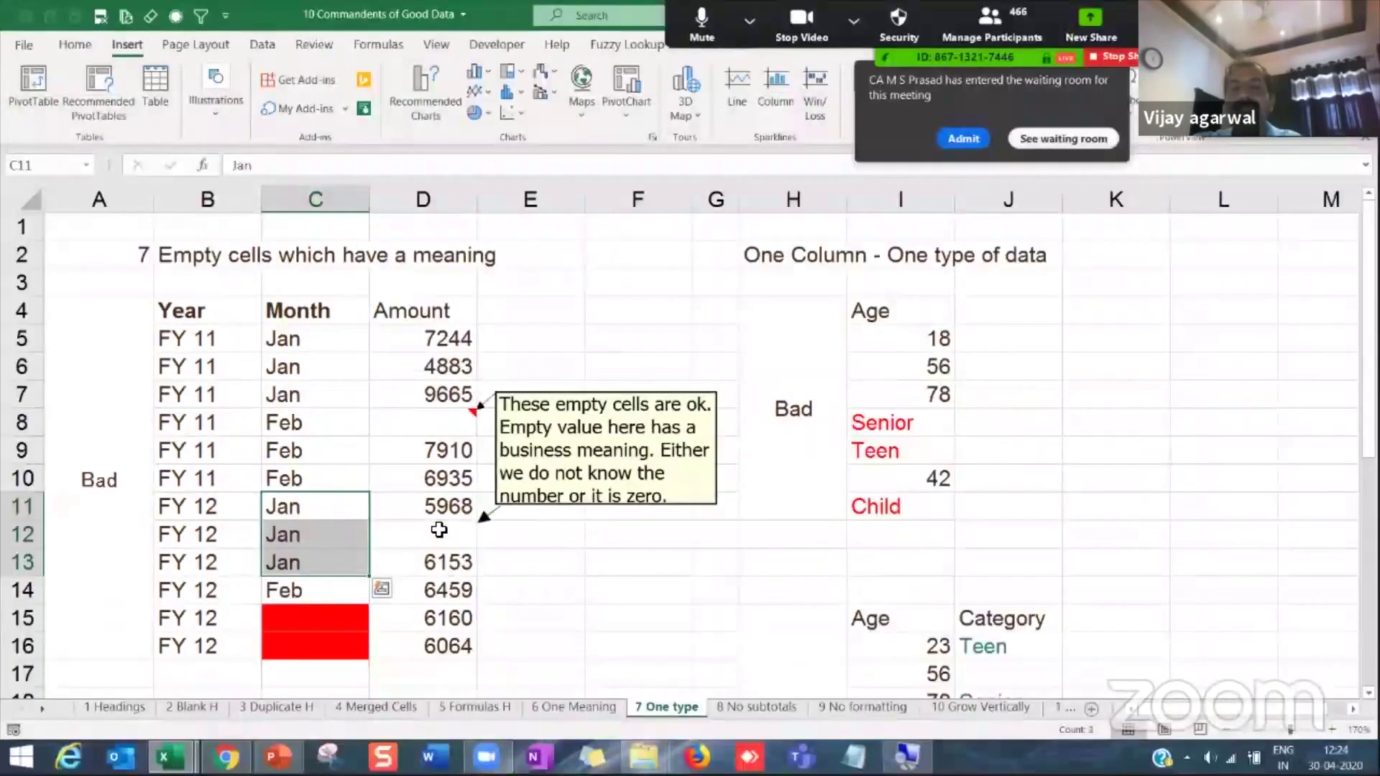
Step: Open the 8 No subtotals sheet and select the Bad table from SOURCES OF FUND to the 2014 total
{"action": "left_click", "coordinate": [756, 707]}
{"action": "scroll", "coordinate": [477, 468], "scroll_direction": "up", "scroll_amount": 3}
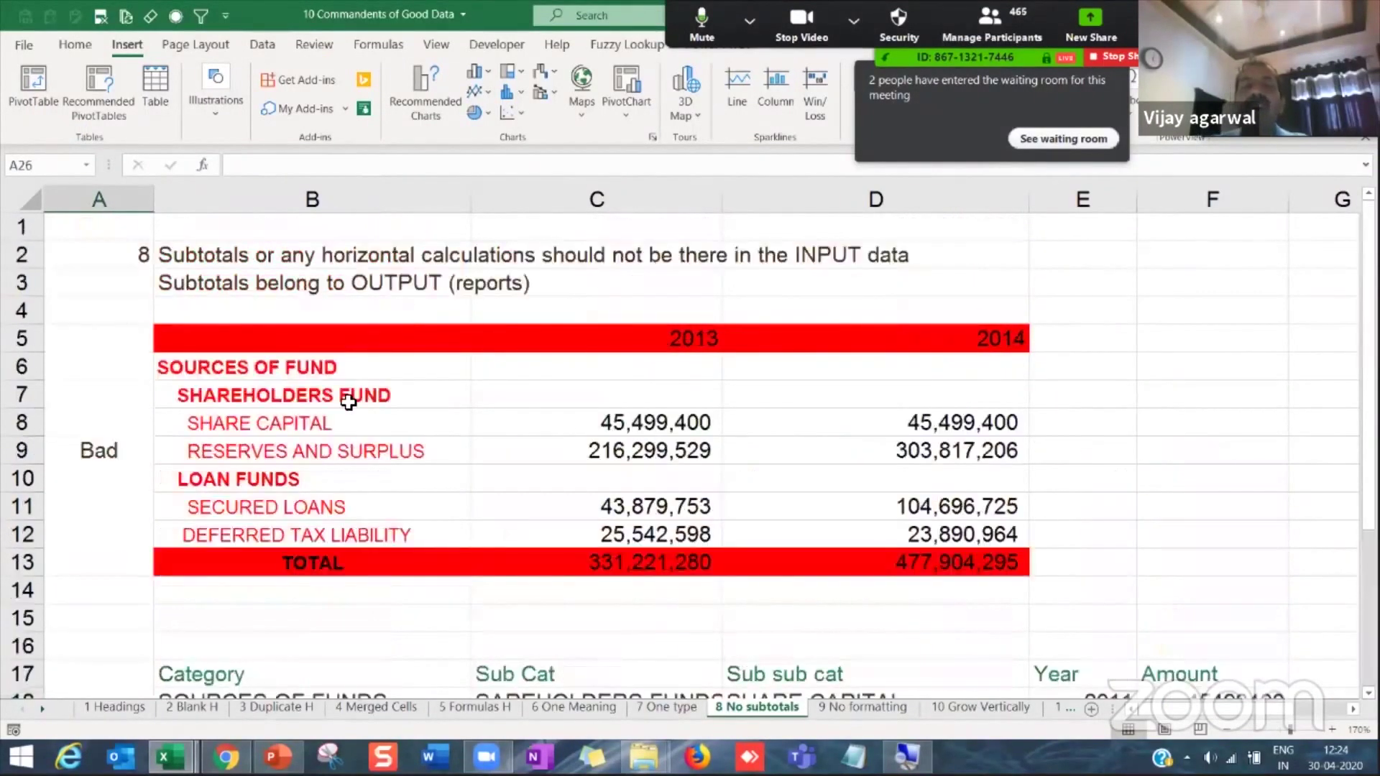
{"action": "left_click", "coordinate": [348, 395]}
{"action": "left_click_drag", "start_coordinate": [342, 370], "coordinate": [871, 560]}
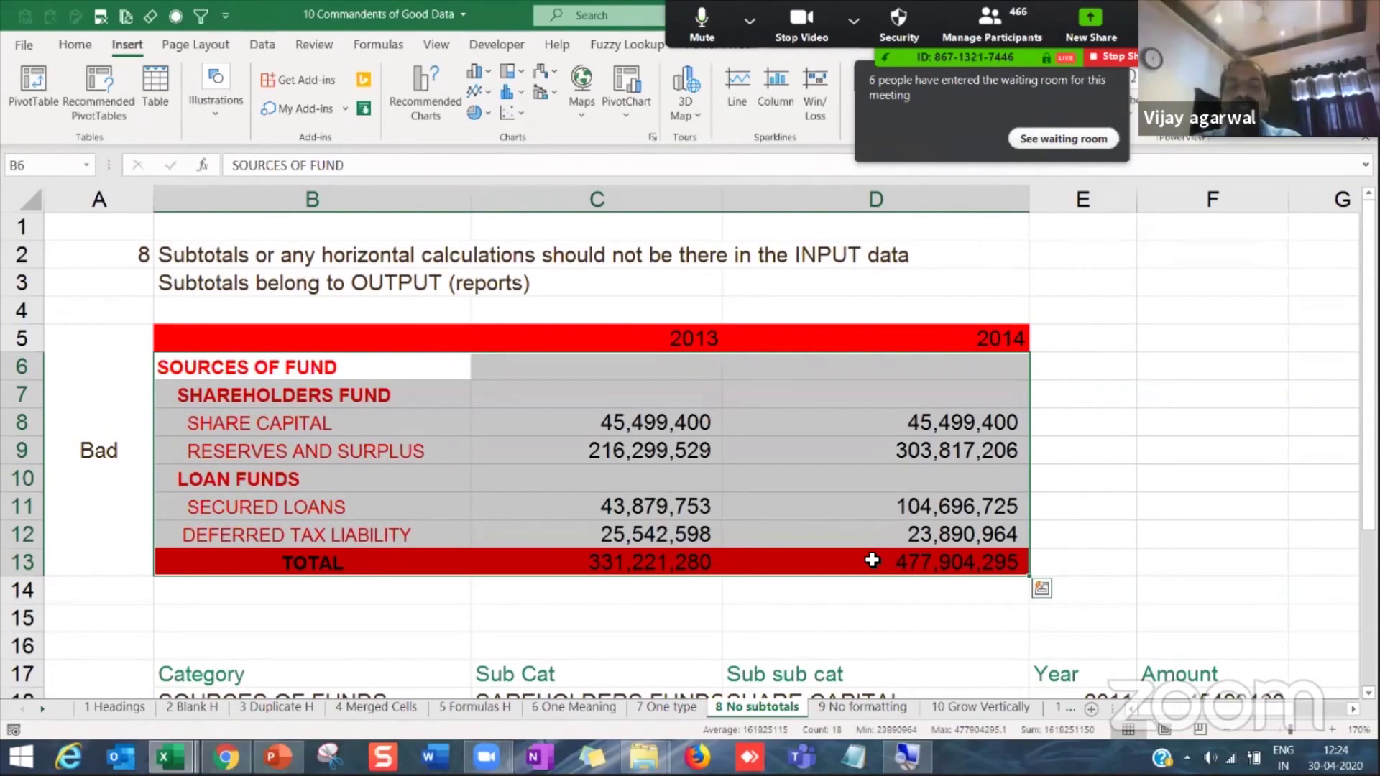
Step: Go through the Bad table's mixed levels in column B: SOURCES OF FUND, SHAREHOLDERS FUND, SHARE CAPITAL and RESERVES AND SURPLUS
{"action": "left_click", "coordinate": [265, 392]}
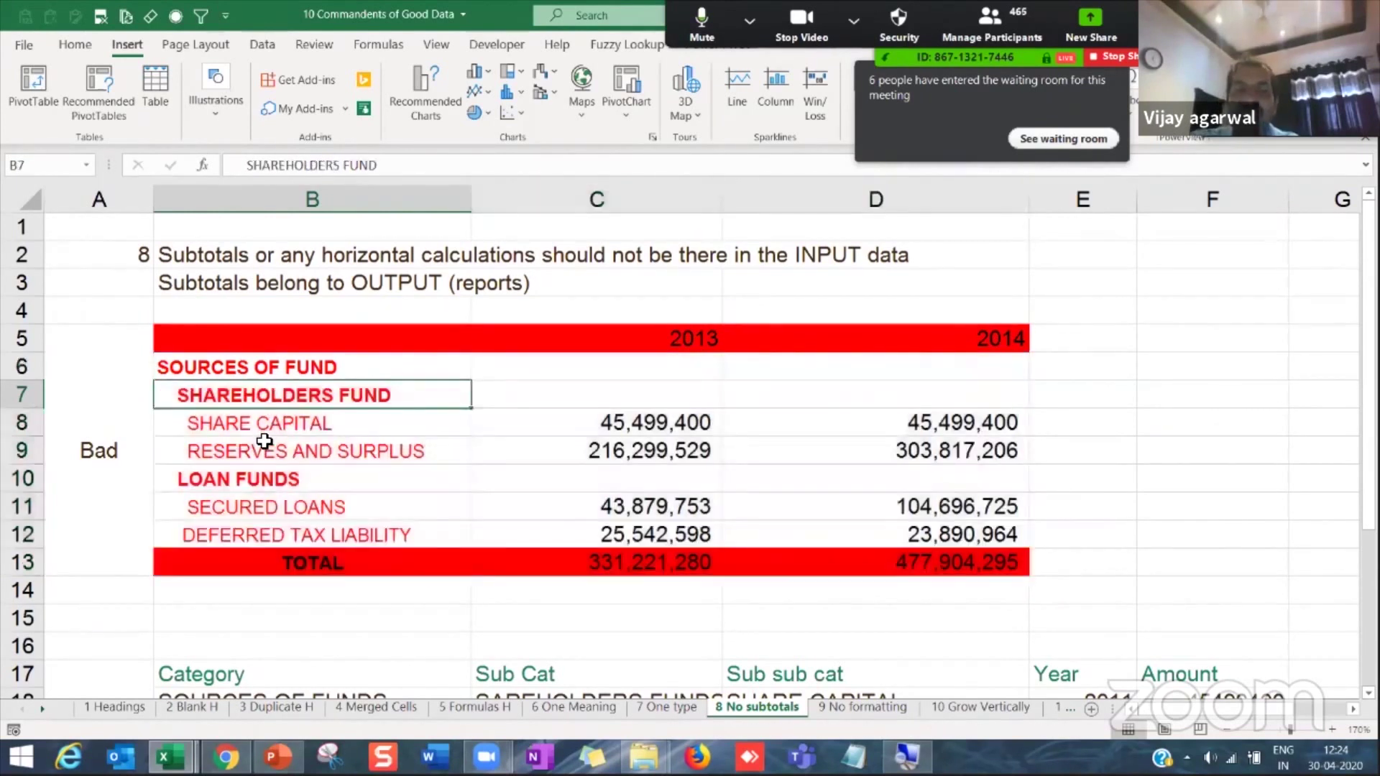
{"action": "left_click", "coordinate": [262, 443]}
{"action": "left_click", "coordinate": [229, 369]}
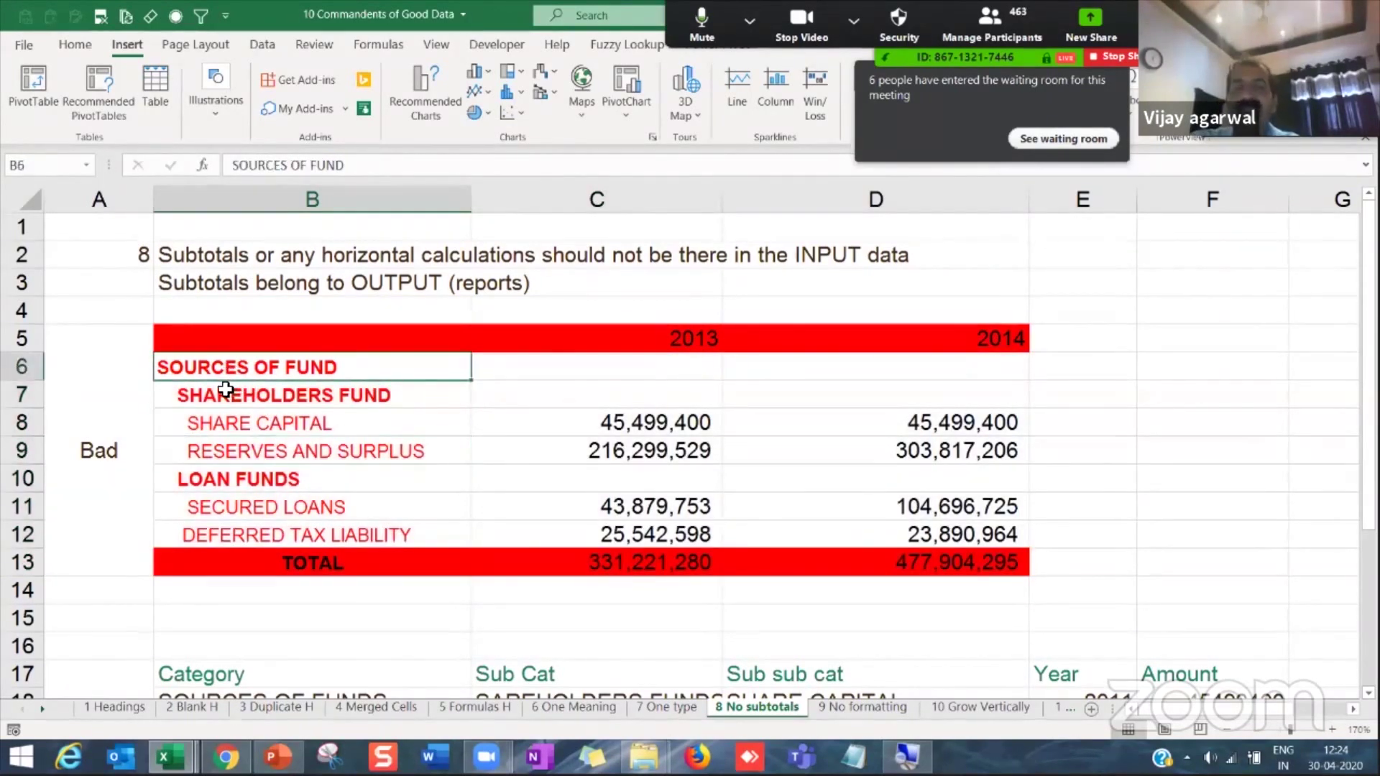
{"action": "left_click", "coordinate": [212, 395]}
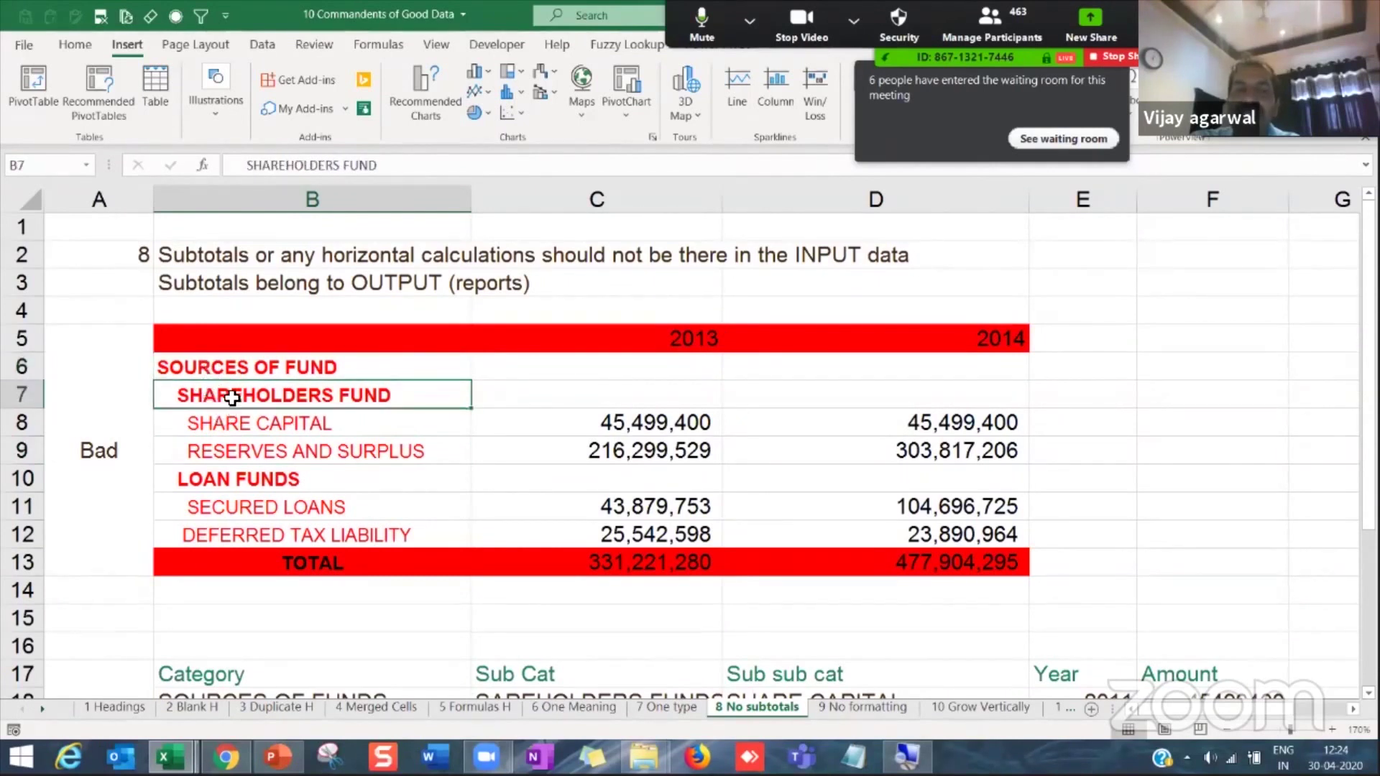
{"action": "left_click", "coordinate": [234, 424]}
{"action": "left_click", "coordinate": [207, 363]}
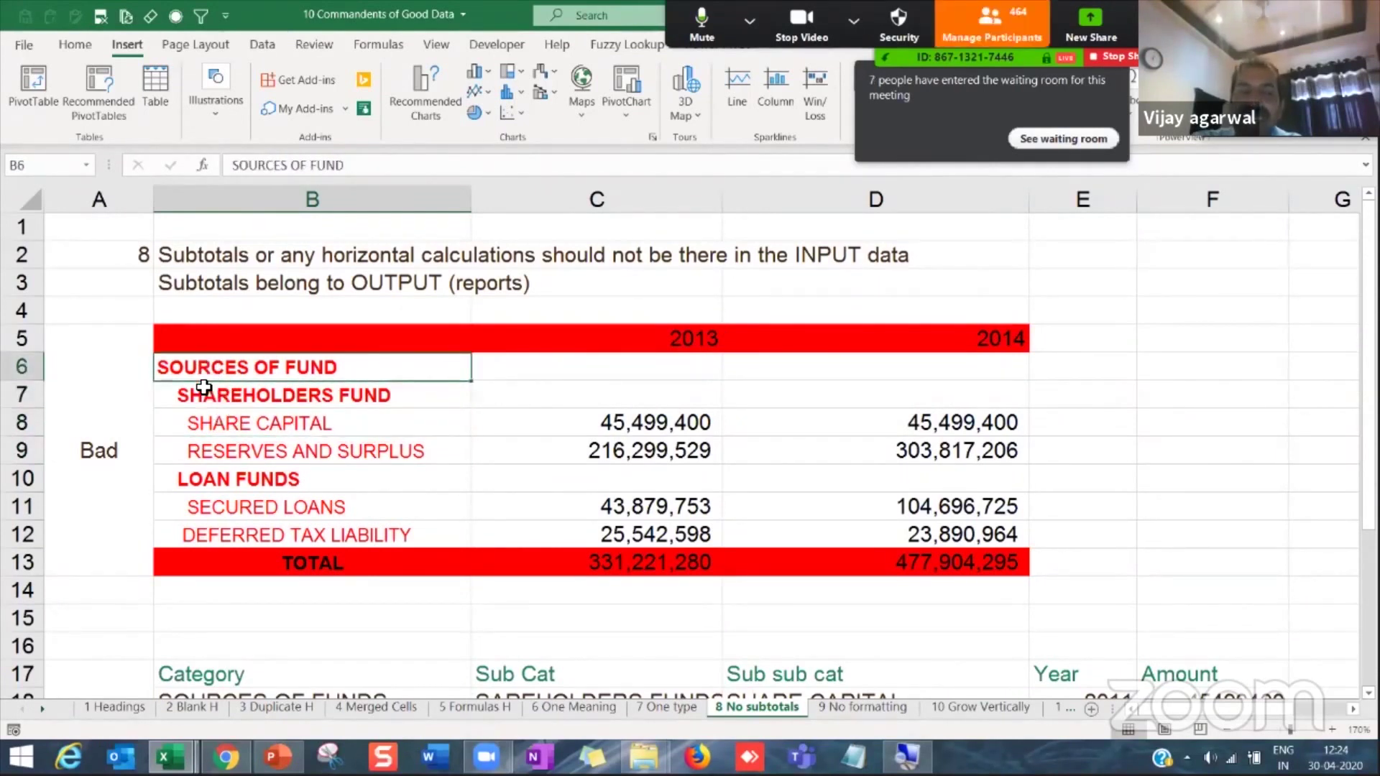
{"action": "left_click", "coordinate": [223, 404]}
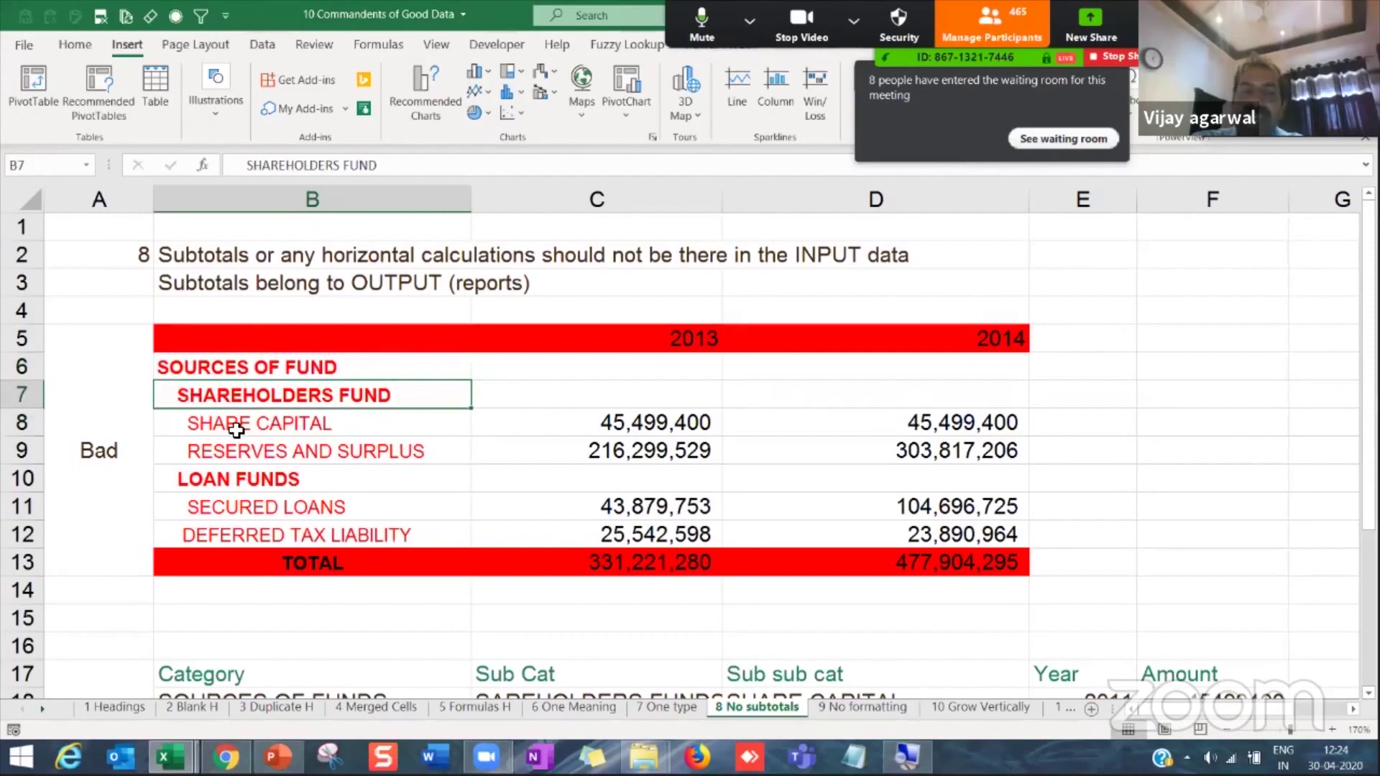
{"action": "left_click_drag", "start_coordinate": [237, 427], "coordinate": [239, 443]}
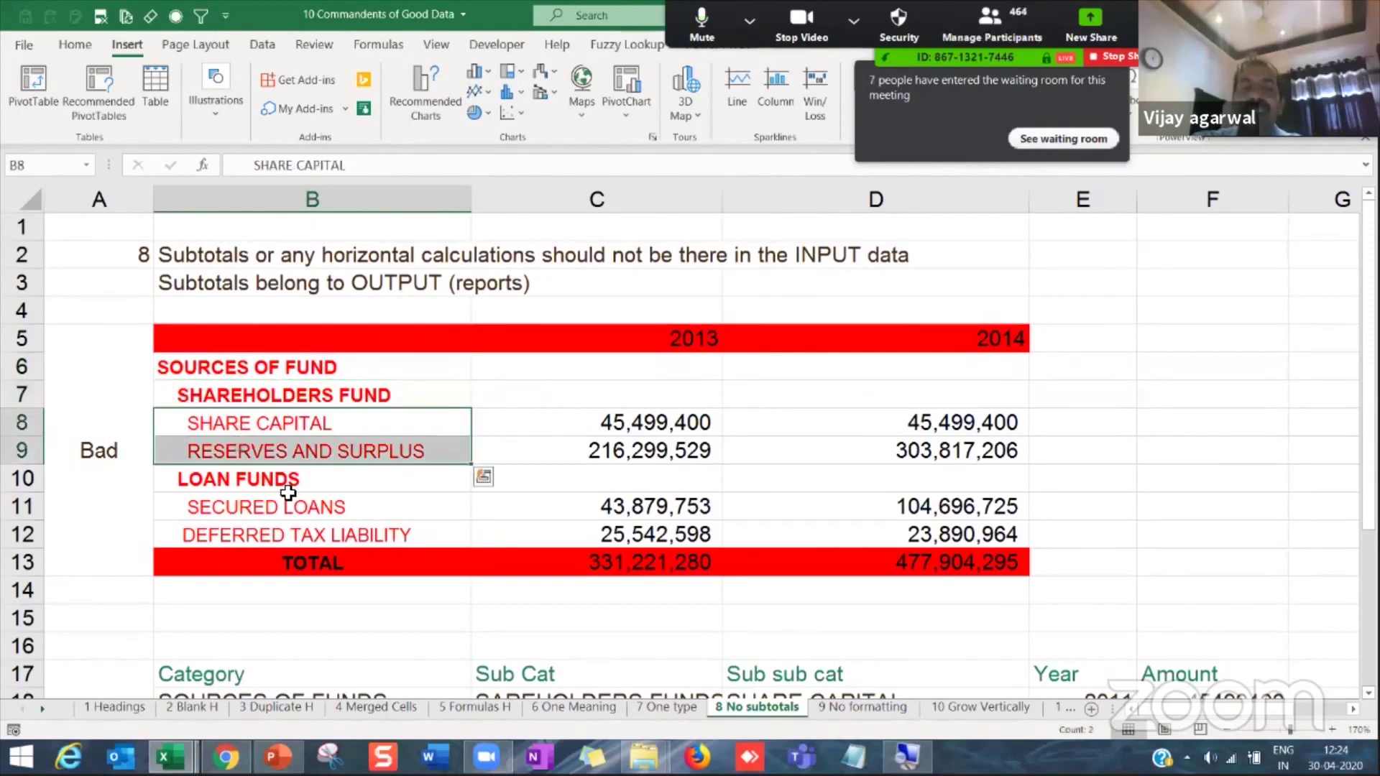
Step: Select the Good table's Category, Sub Cat and Sub sub cat entries one after another, then an Amount value
{"action": "scroll", "coordinate": [239, 449], "scroll_direction": "down", "scroll_amount": 3}
{"action": "left_click", "coordinate": [214, 456]}
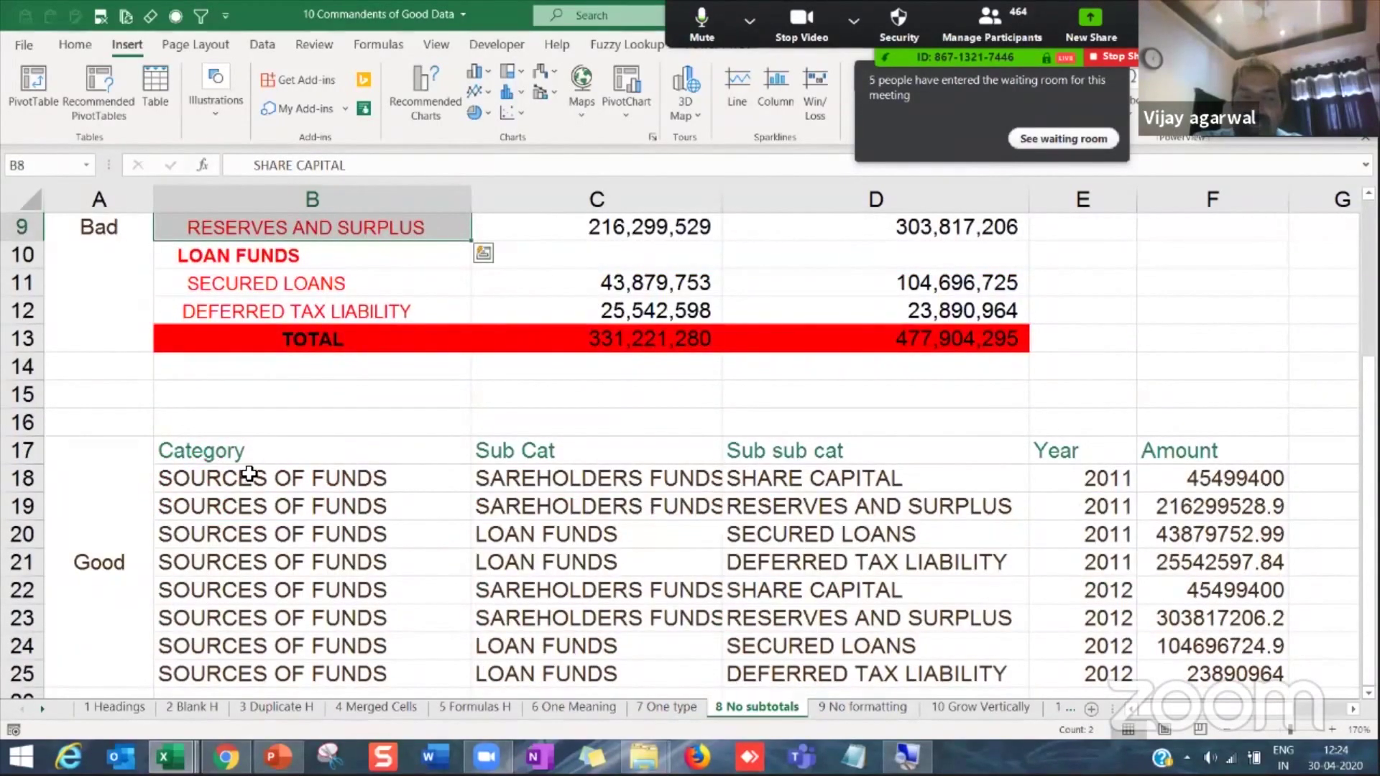
{"action": "left_click_drag", "start_coordinate": [249, 475], "coordinate": [266, 656]}
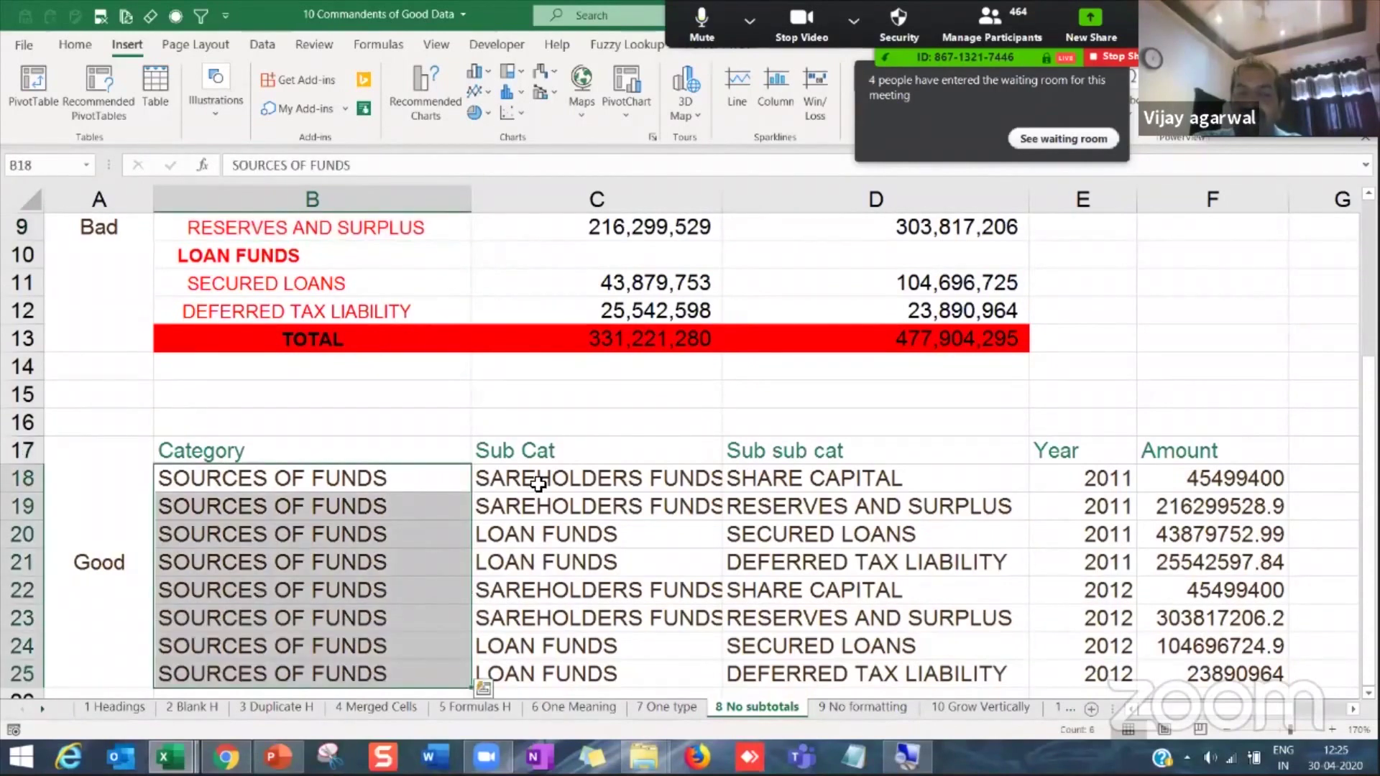
{"action": "left_click_drag", "start_coordinate": [539, 484], "coordinate": [557, 686]}
{"action": "left_click_drag", "start_coordinate": [781, 482], "coordinate": [803, 684]}
{"action": "left_click", "coordinate": [1189, 502]}
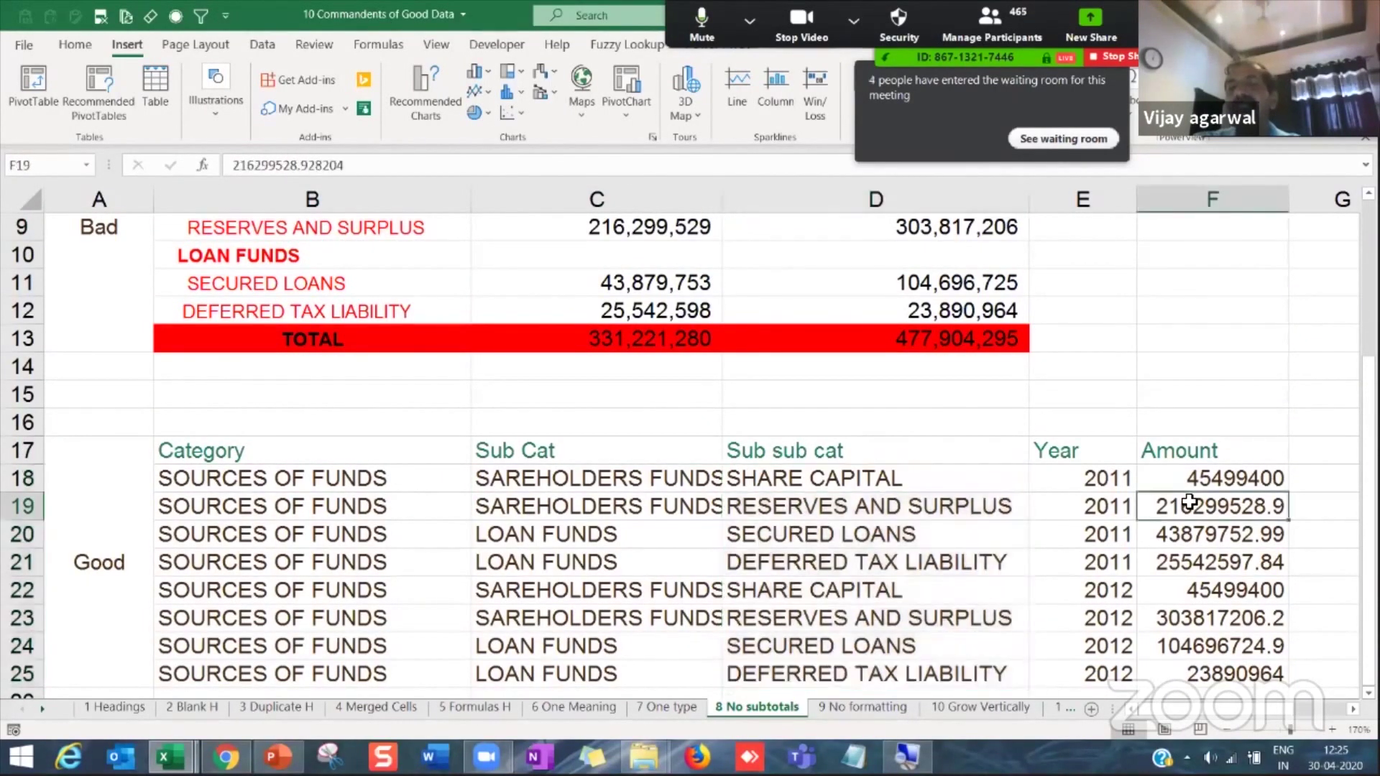
Step: Select the entire Good table from the Category heading to the last Amount, B17:F25
{"action": "scroll", "coordinate": [1195, 546], "scroll_direction": "up", "scroll_amount": 2}
{"action": "scroll", "coordinate": [1195, 546], "scroll_direction": "down", "scroll_amount": 2}
{"action": "left_click", "coordinate": [301, 451]}
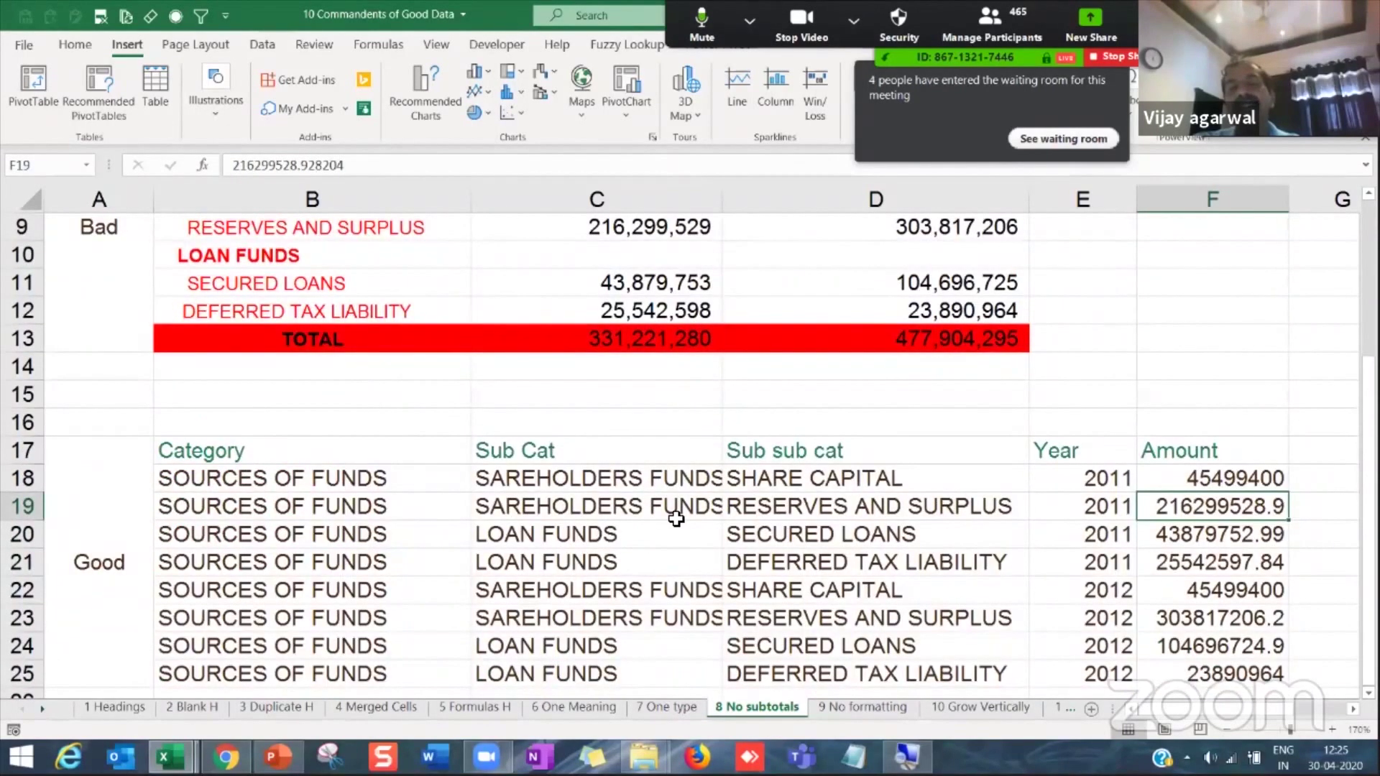
{"action": "left_click", "coordinate": [1167, 661], "text": "shift"}
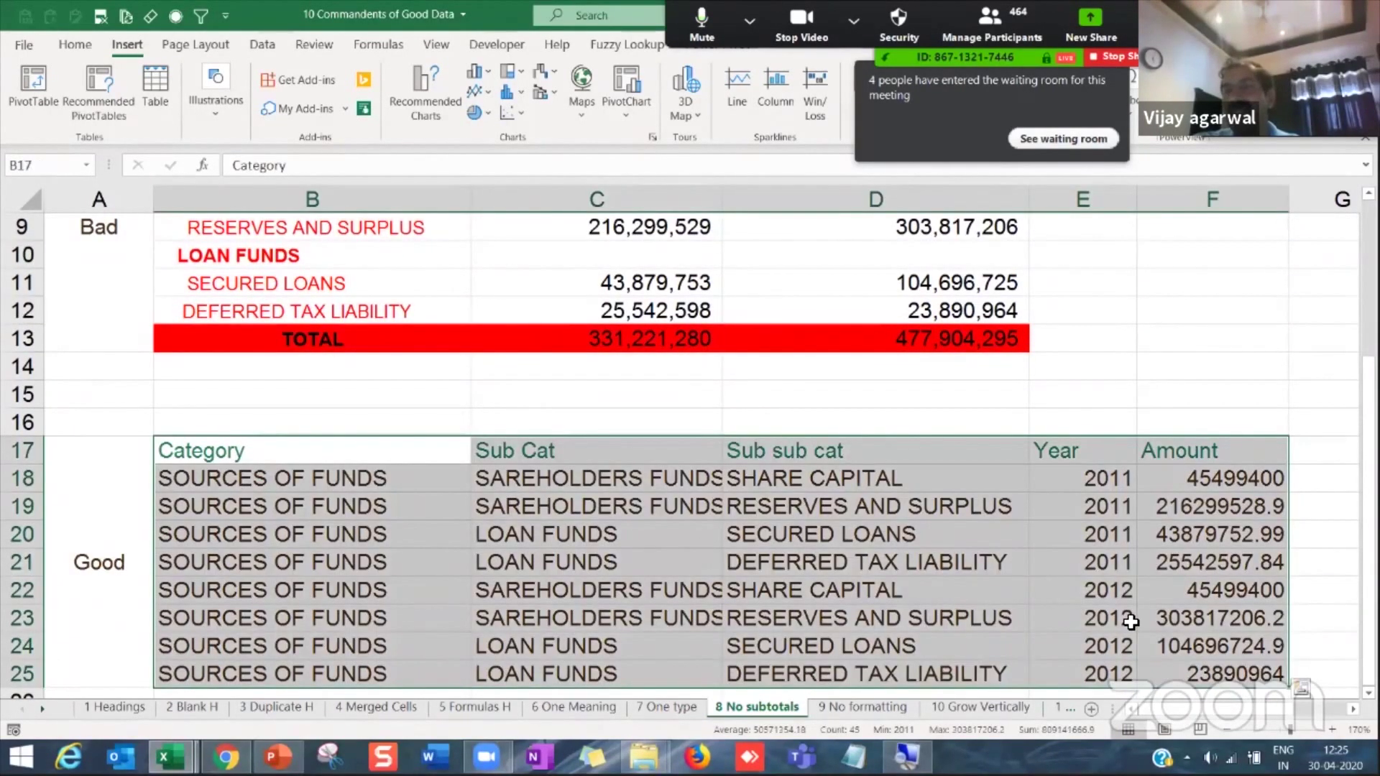
{"action": "scroll", "coordinate": [946, 597], "scroll_direction": "down", "scroll_amount": 3}
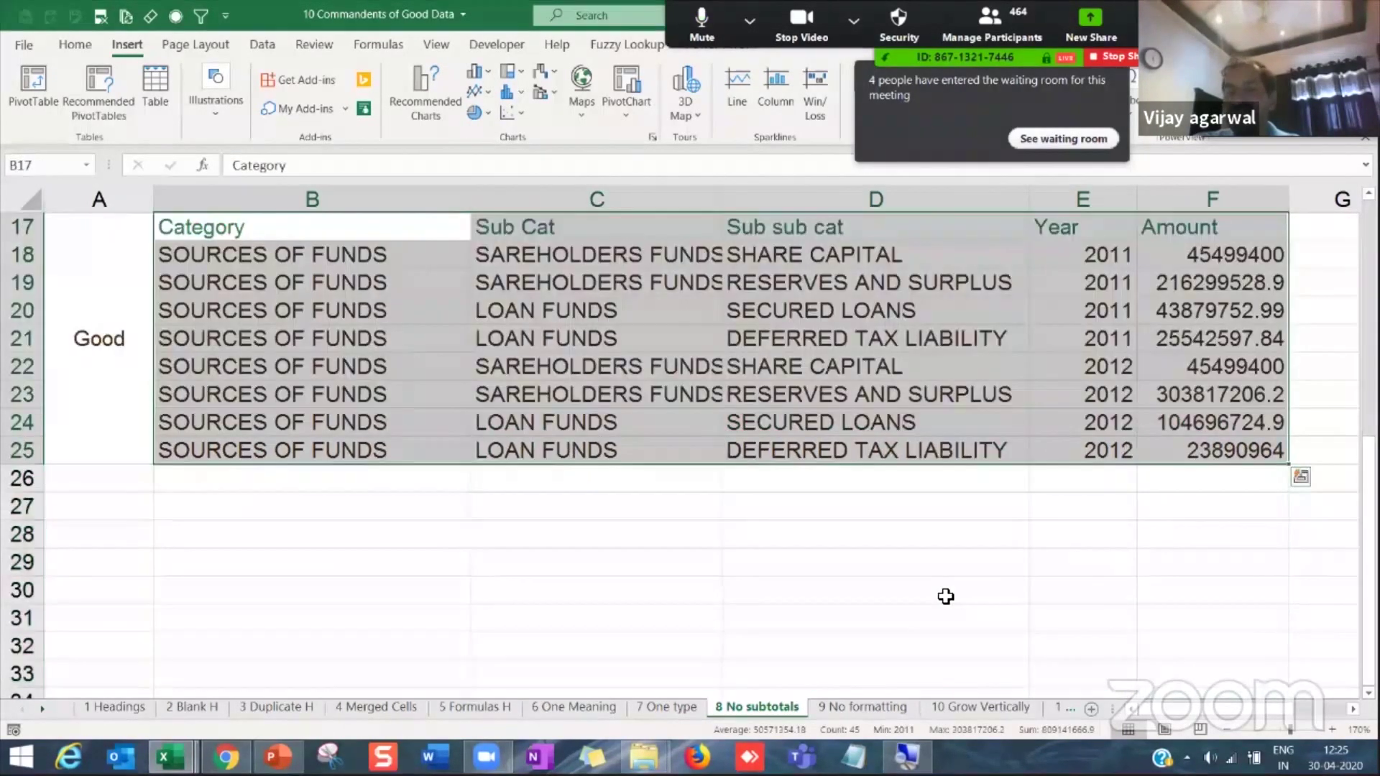
Step: Open the 9 No formatting sheet and examine the Bad table's orange Amount cell C5 in close-up
{"action": "left_click", "coordinate": [880, 710]}
{"action": "left_click", "coordinate": [712, 504]}
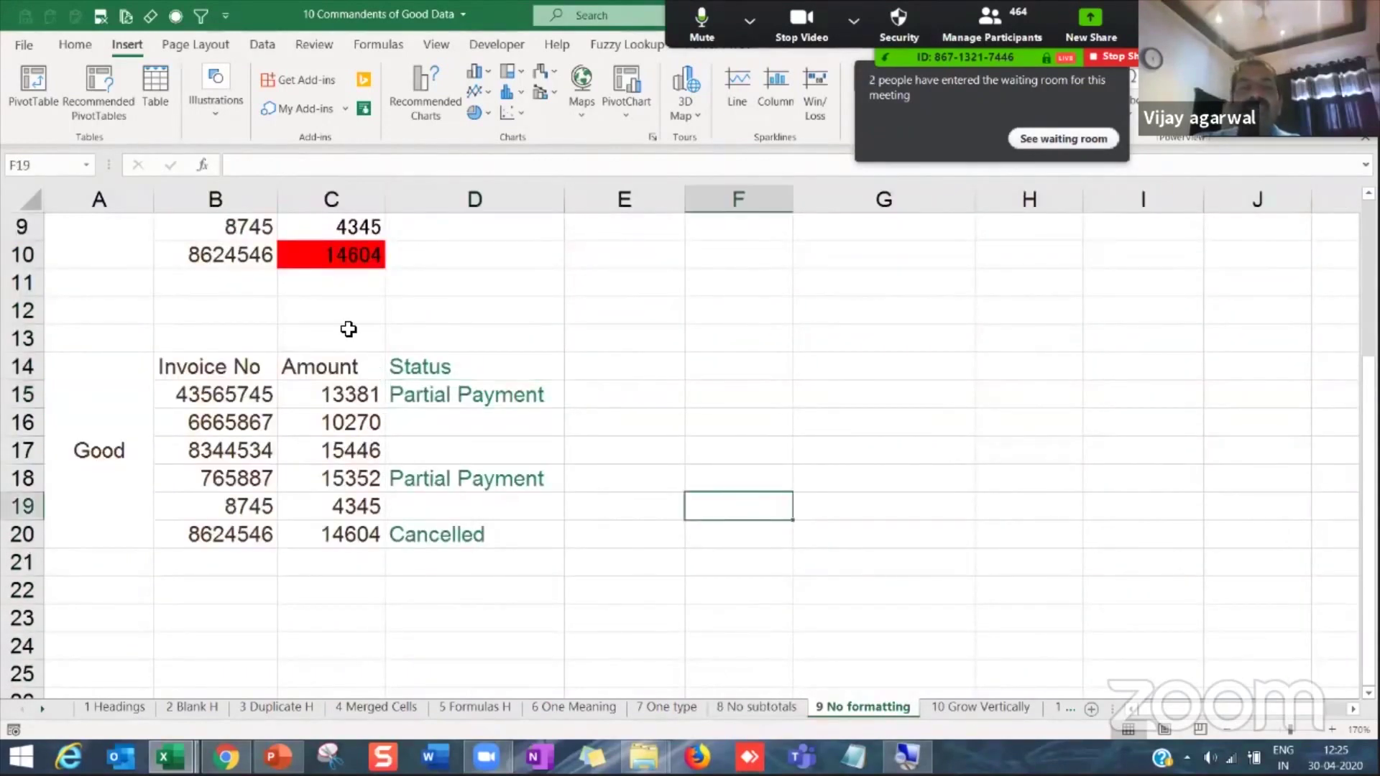
{"action": "scroll", "coordinate": [347, 326], "scroll_direction": "up", "scroll_amount": 3}
{"action": "left_click", "coordinate": [347, 343]}
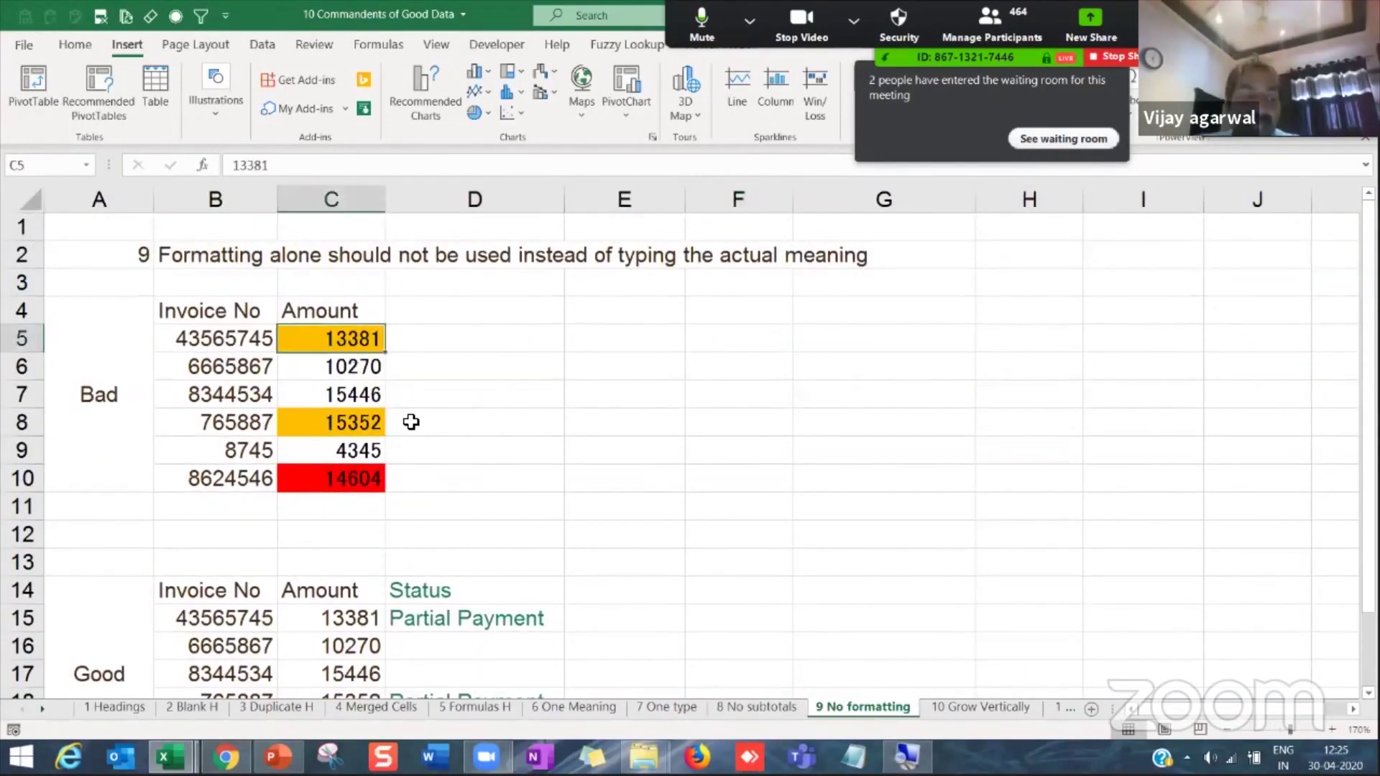
{"action": "scroll", "coordinate": [410, 422], "scroll_direction": "up", "scroll_amount": 5}
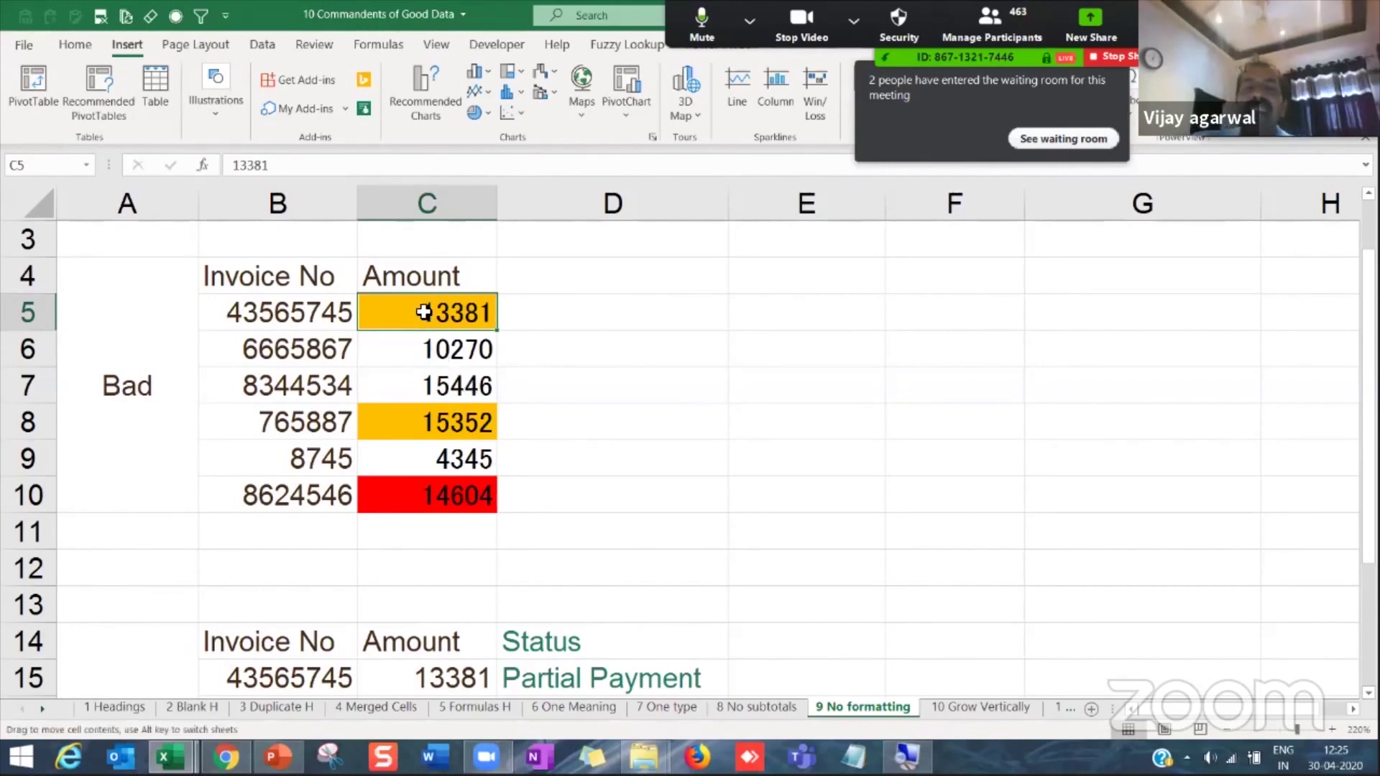
Step: Examine the Bad table's uncoloured Amount in C7, the red Amount in C10 and the empty heading cell D4
{"action": "left_click", "coordinate": [439, 401]}
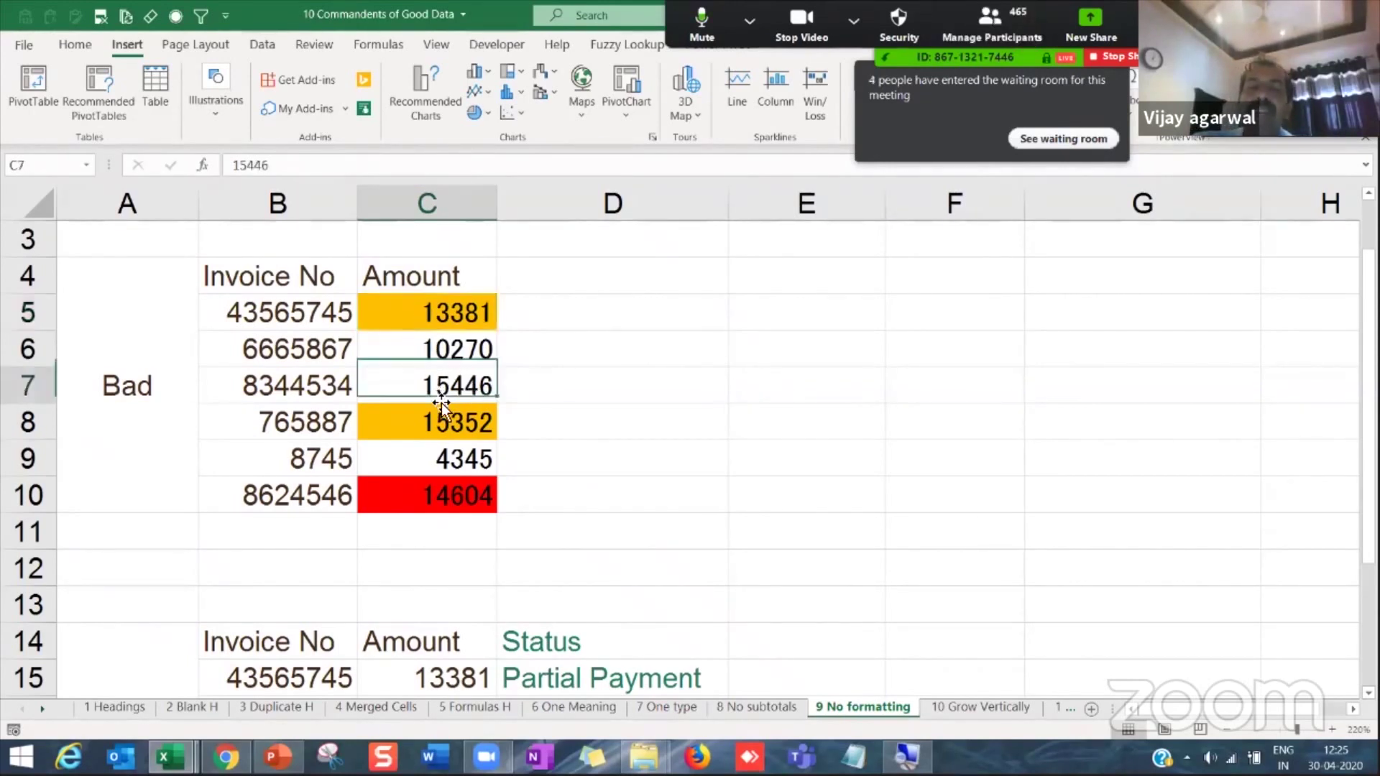
{"action": "left_click", "coordinate": [445, 504]}
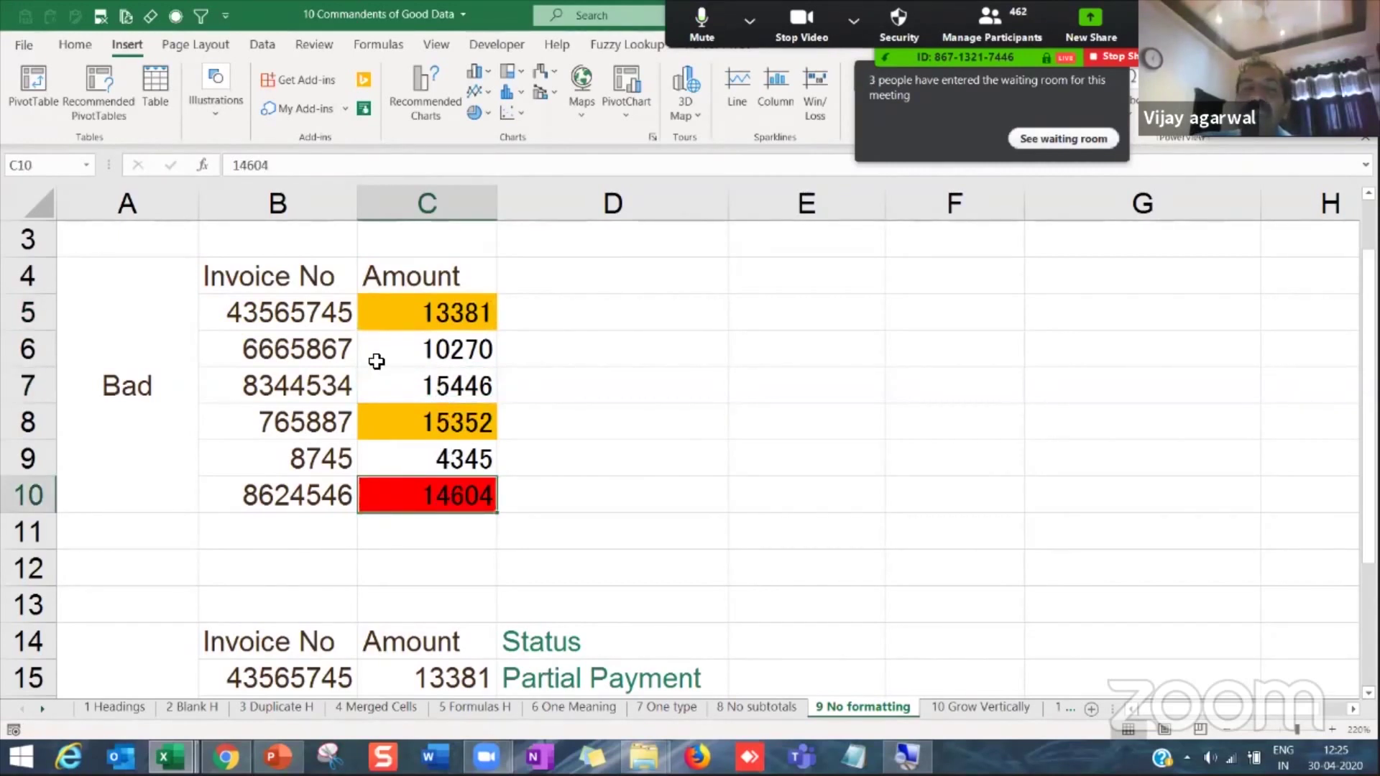
{"action": "left_click", "coordinate": [532, 282]}
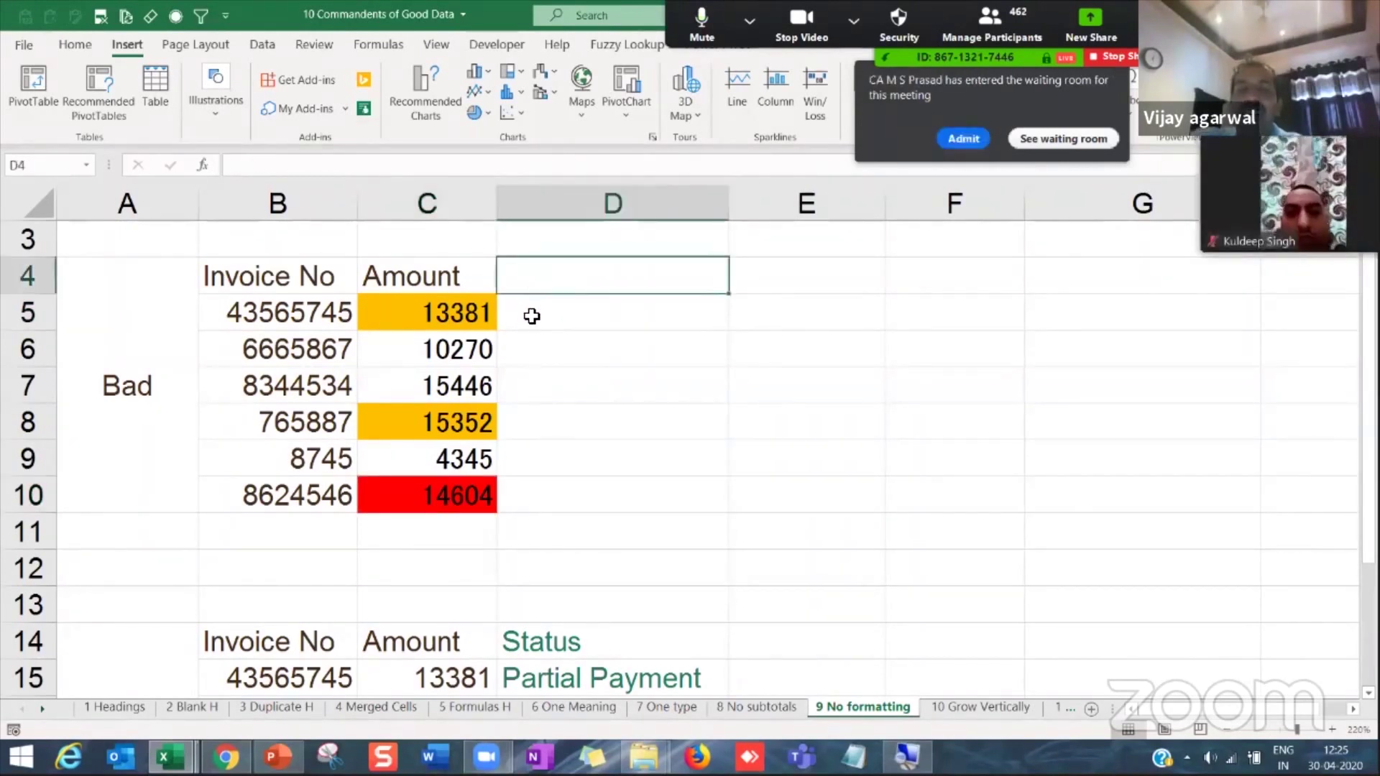
Step: Enter the status Partial Payment in D5 and Pending in D6 and D7 beside the Bad table's amounts
{"action": "left_click", "coordinate": [532, 316]}
{"action": "type", "text": "Parti"}
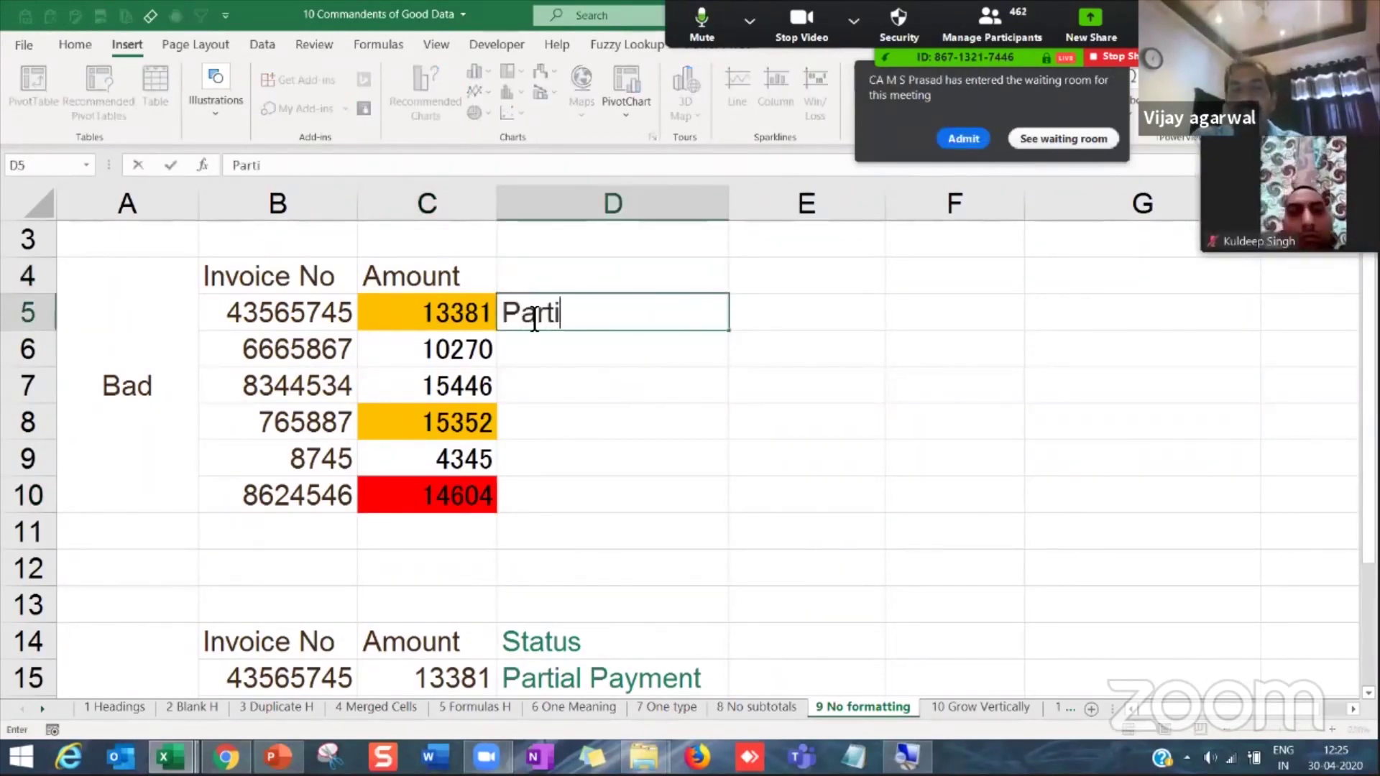
{"action": "type", "text": "al Payment"}
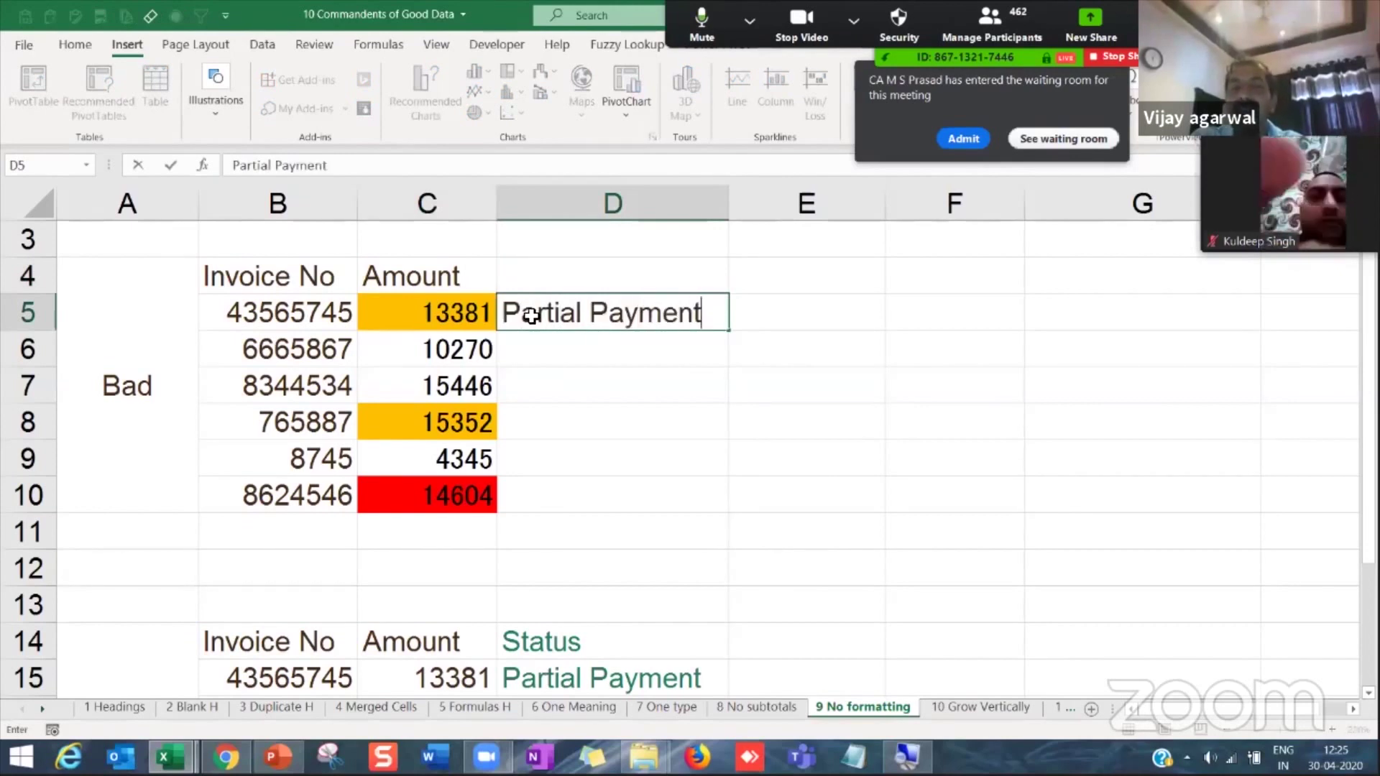
{"action": "key", "text": "Return"}
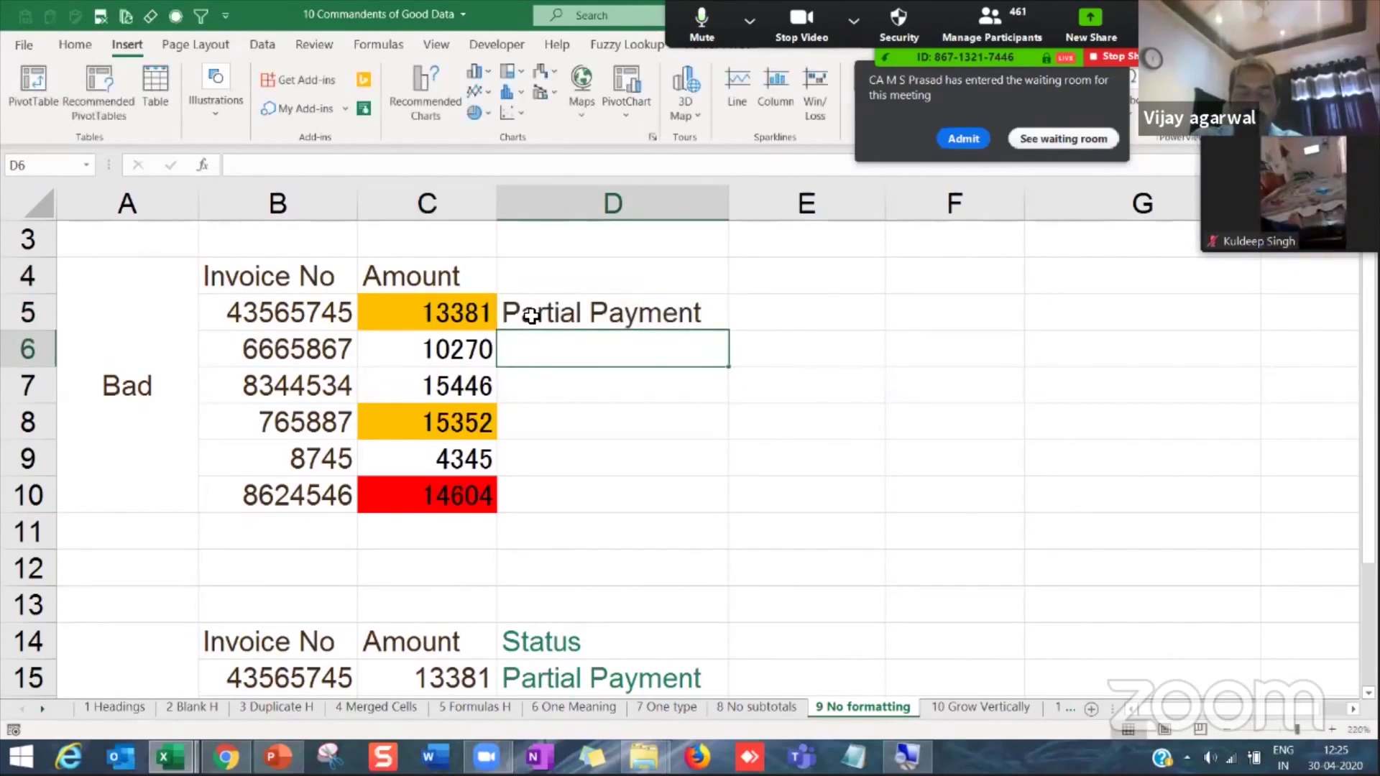
{"action": "type", "text": "Pending"}
{"action": "key", "text": "Return"}
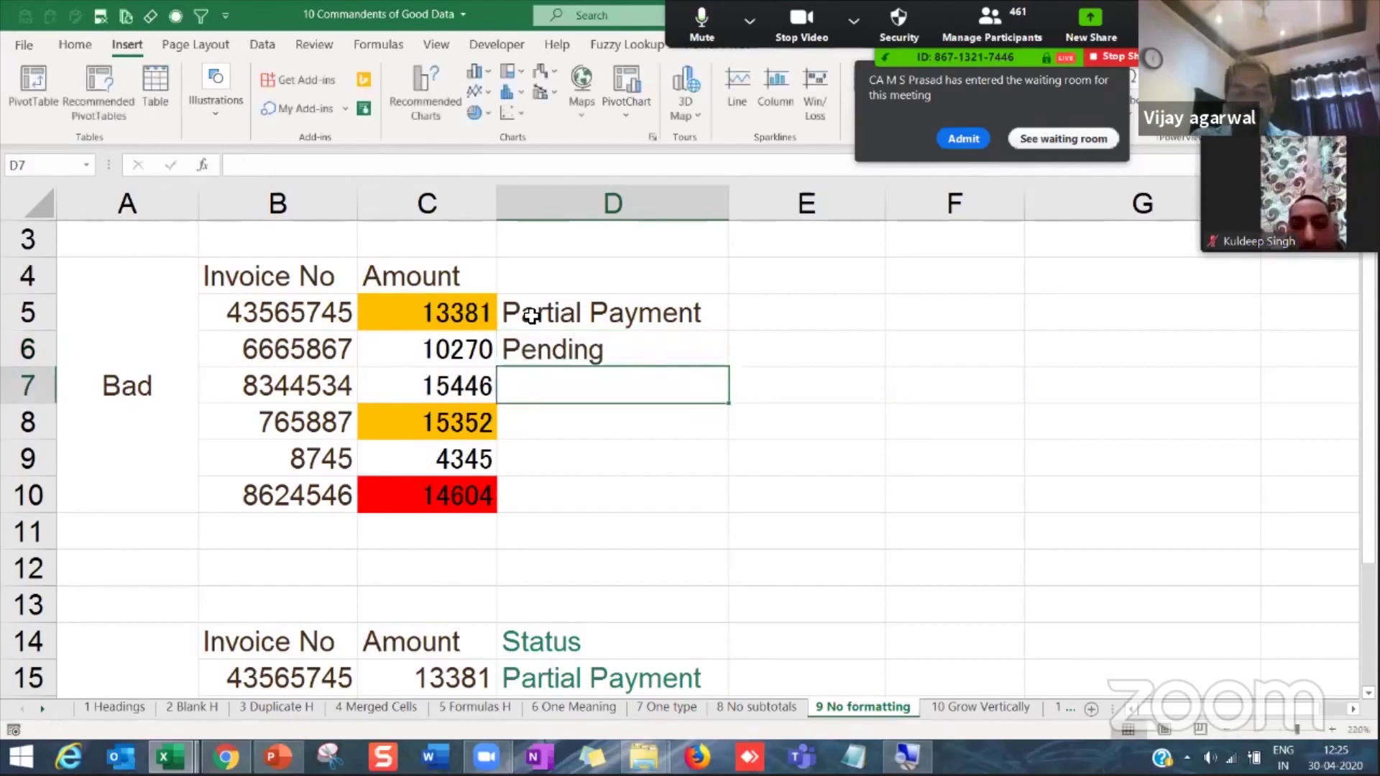
{"action": "key", "text": "ctrl+d"}
{"action": "key", "text": "Return"}
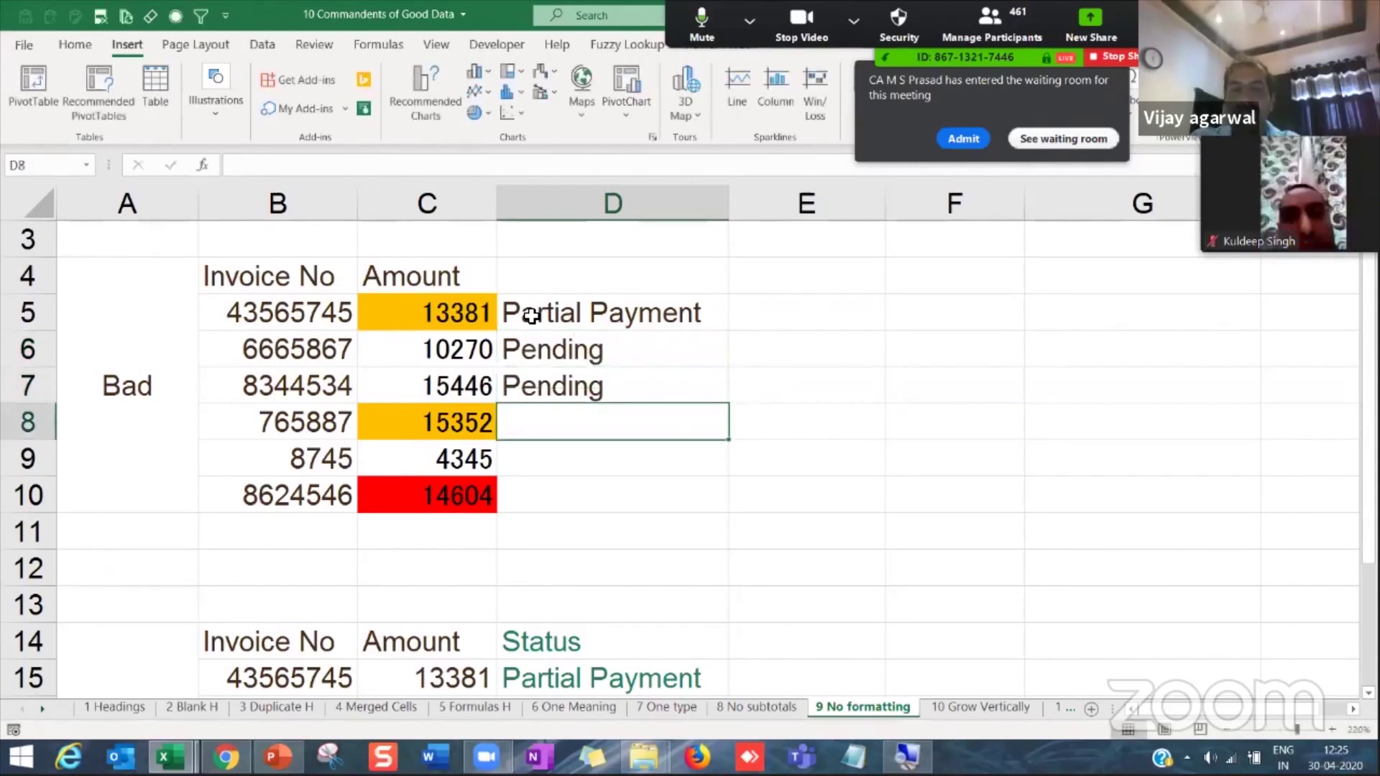
Step: Fill the remaining statuses beside the Bad table: Partial Payment in D8, p in D9 and cancel in D10
{"action": "type", "text": "pa"}
{"action": "key", "text": "Return"}
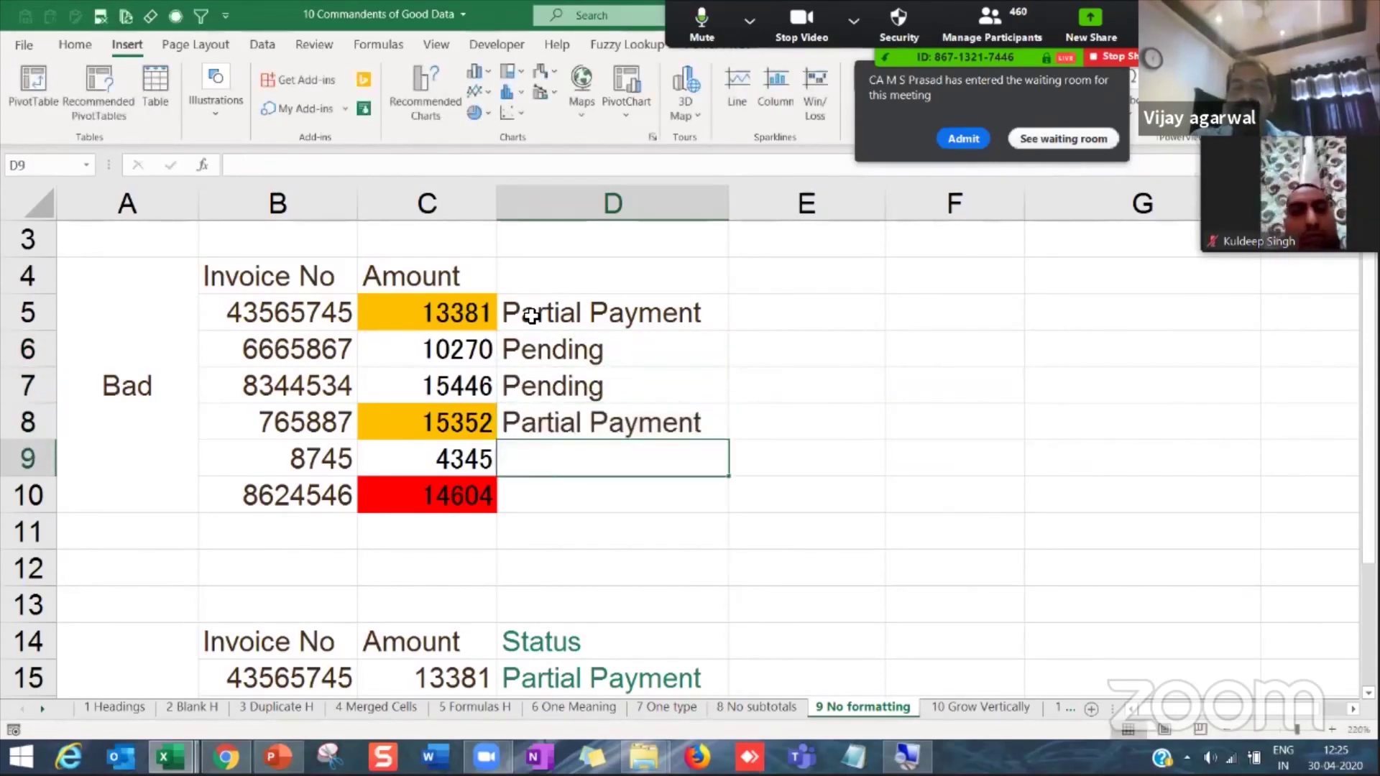
{"action": "type", "text": "p"}
{"action": "key", "text": "Return"}
{"action": "type", "text": "cancel"}
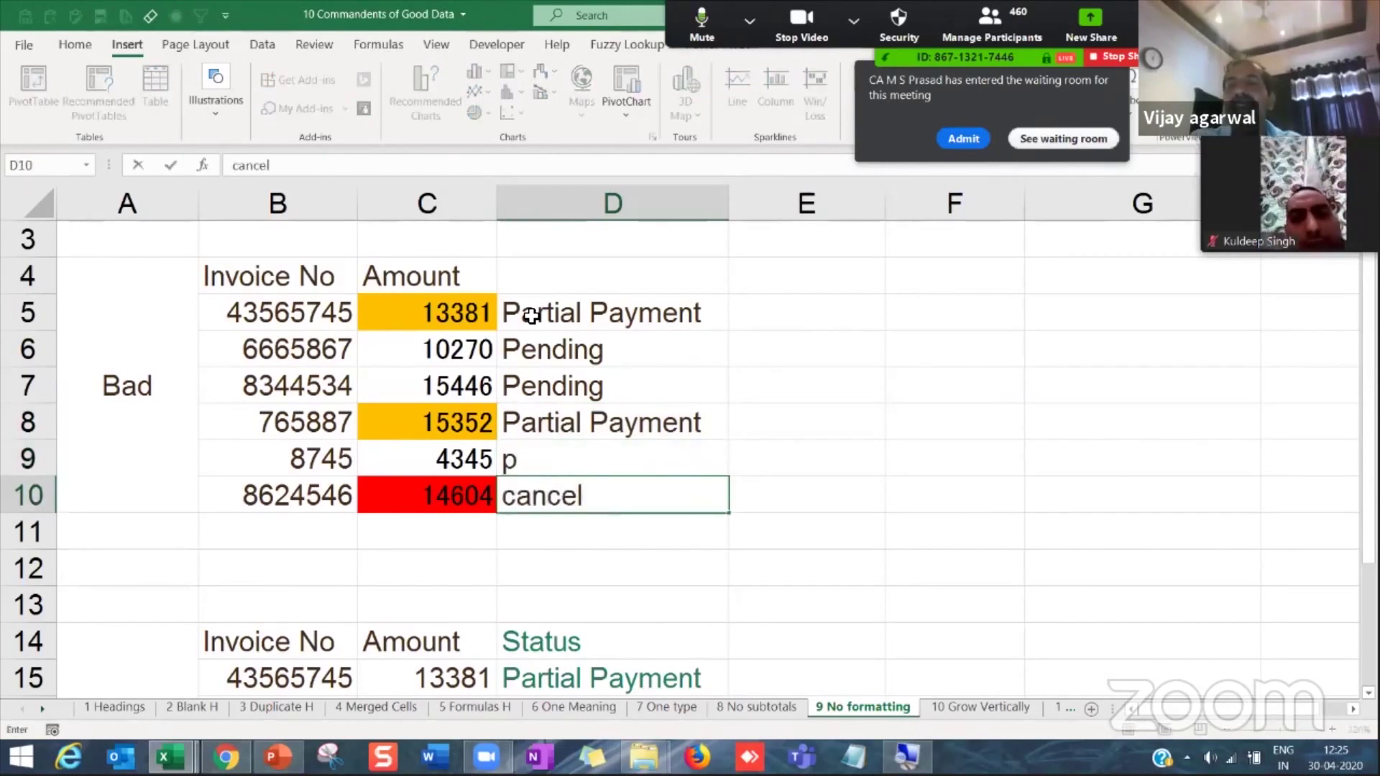
{"action": "key", "text": "Return"}
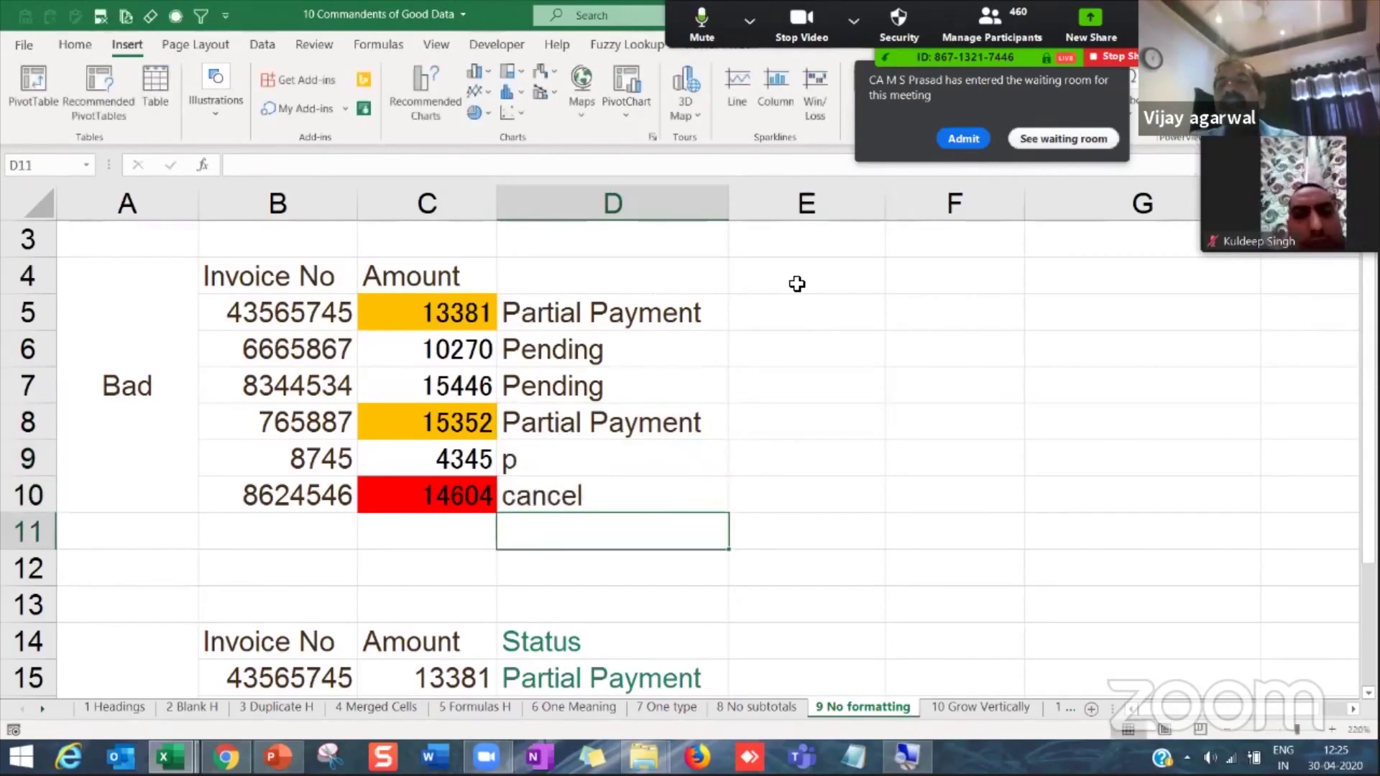
Step: Compare the statuses added beside the Bad table with the Status column of the Good table below
{"action": "left_click", "coordinate": [594, 348]}
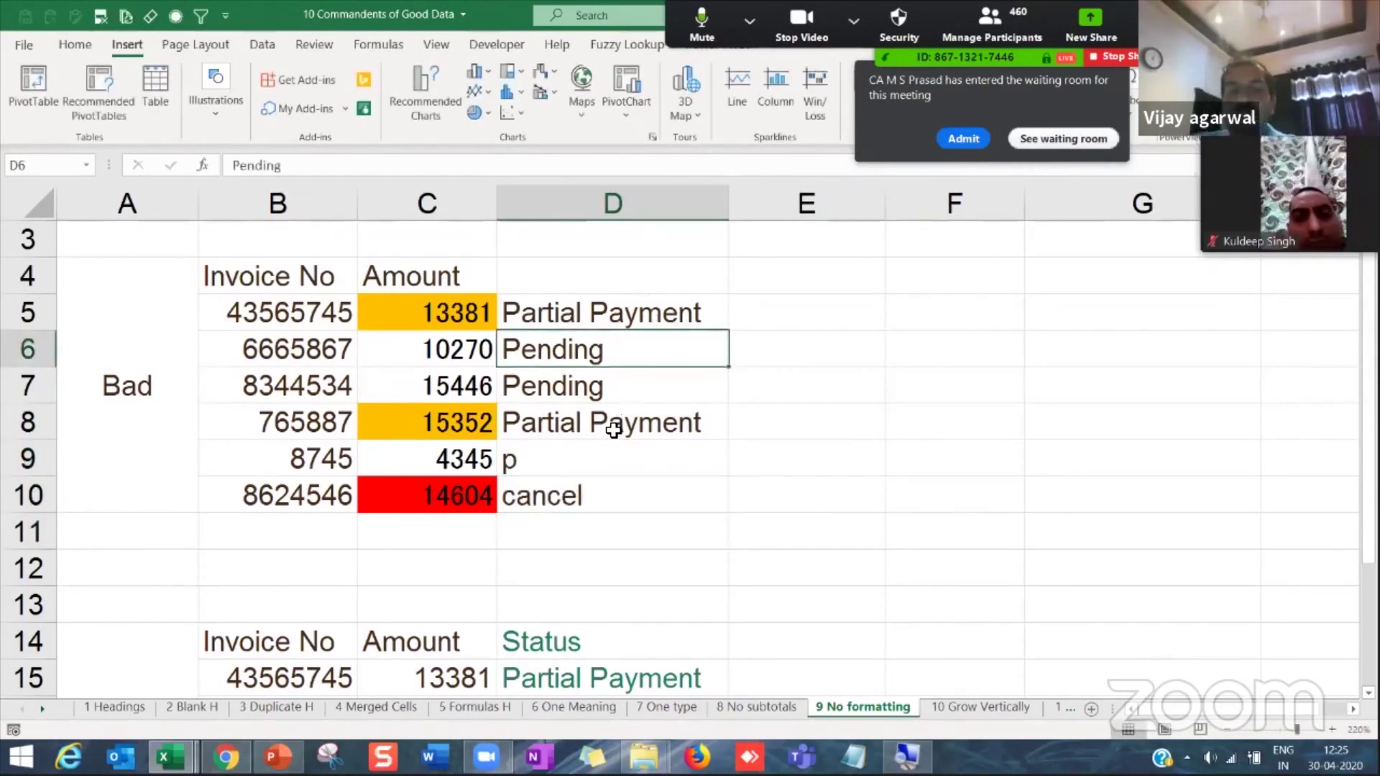
{"action": "scroll", "coordinate": [309, 364], "scroll_direction": "down", "scroll_amount": 3}
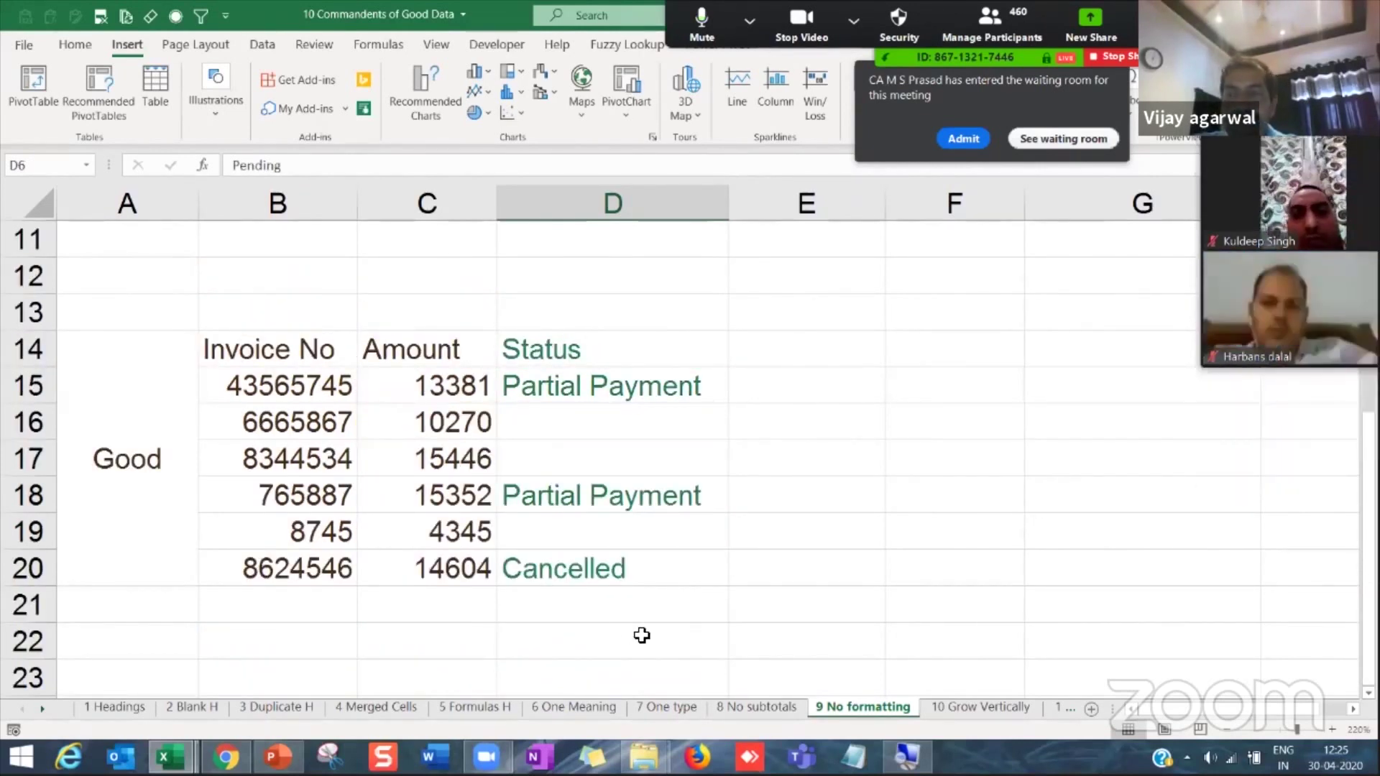
Step: Open the 10 Grow Vertically sheet and go through the Bad attendance table's day columns from 1 to 5
{"action": "double_click", "coordinate": [42, 709]}
{"action": "left_click", "coordinate": [825, 710]}
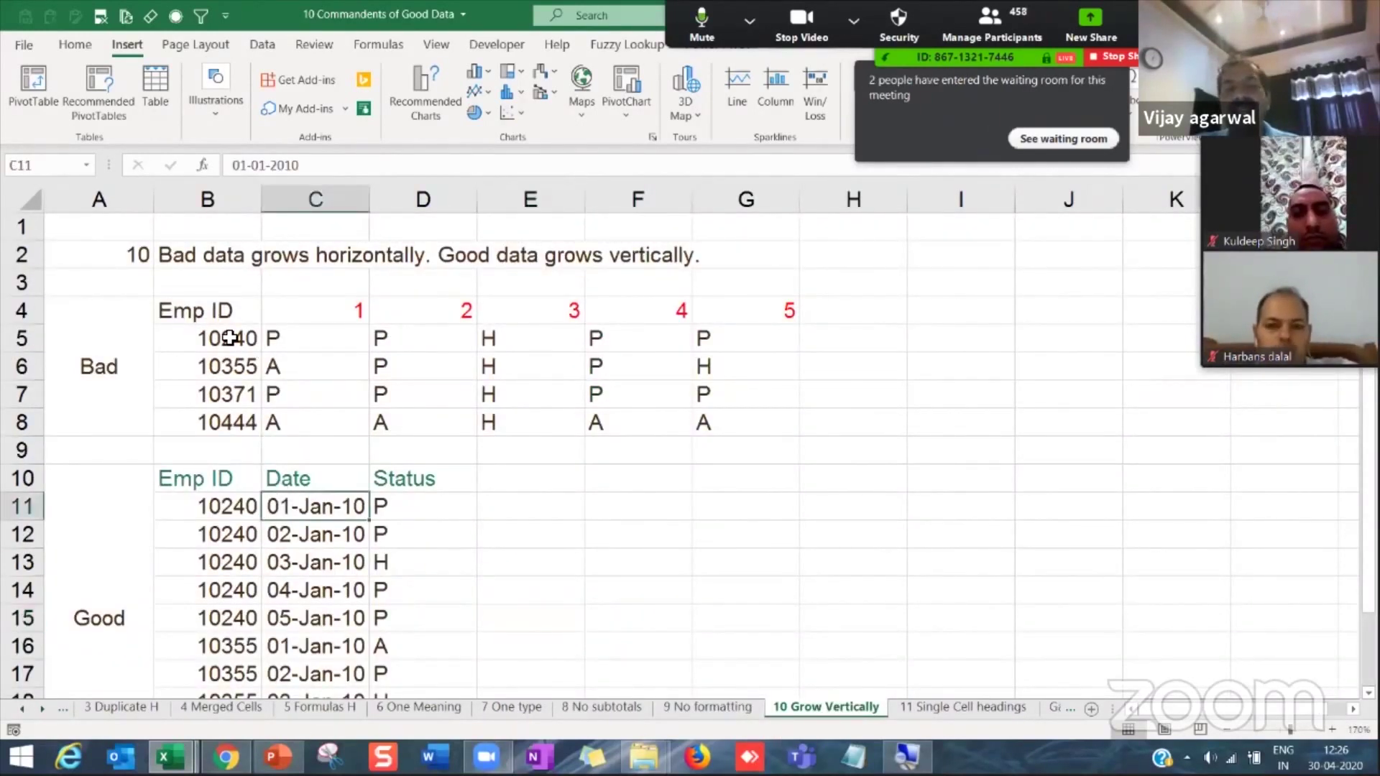
{"action": "left_click_drag", "start_coordinate": [234, 316], "coordinate": [873, 406]}
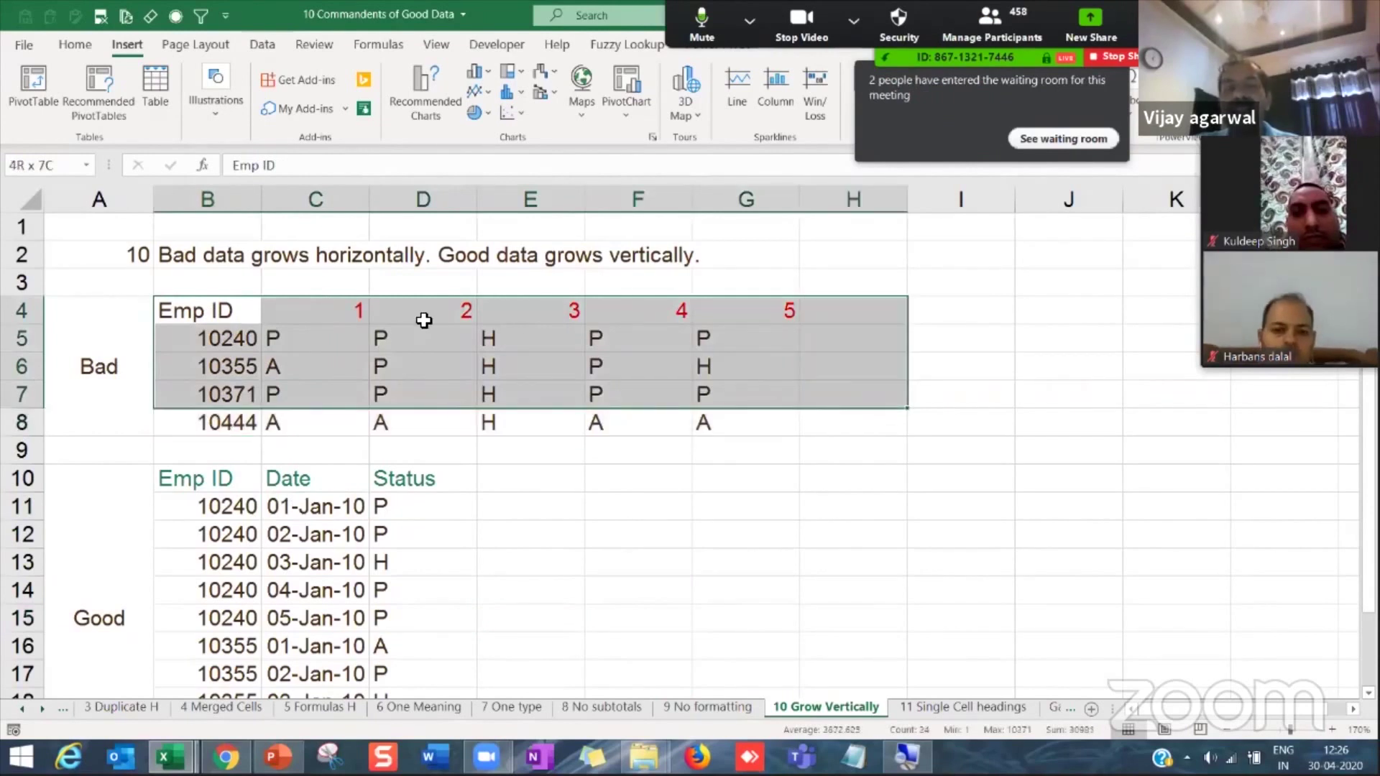
{"action": "left_click_drag", "start_coordinate": [351, 311], "coordinate": [364, 431]}
{"action": "left_click_drag", "start_coordinate": [432, 339], "coordinate": [440, 376]}
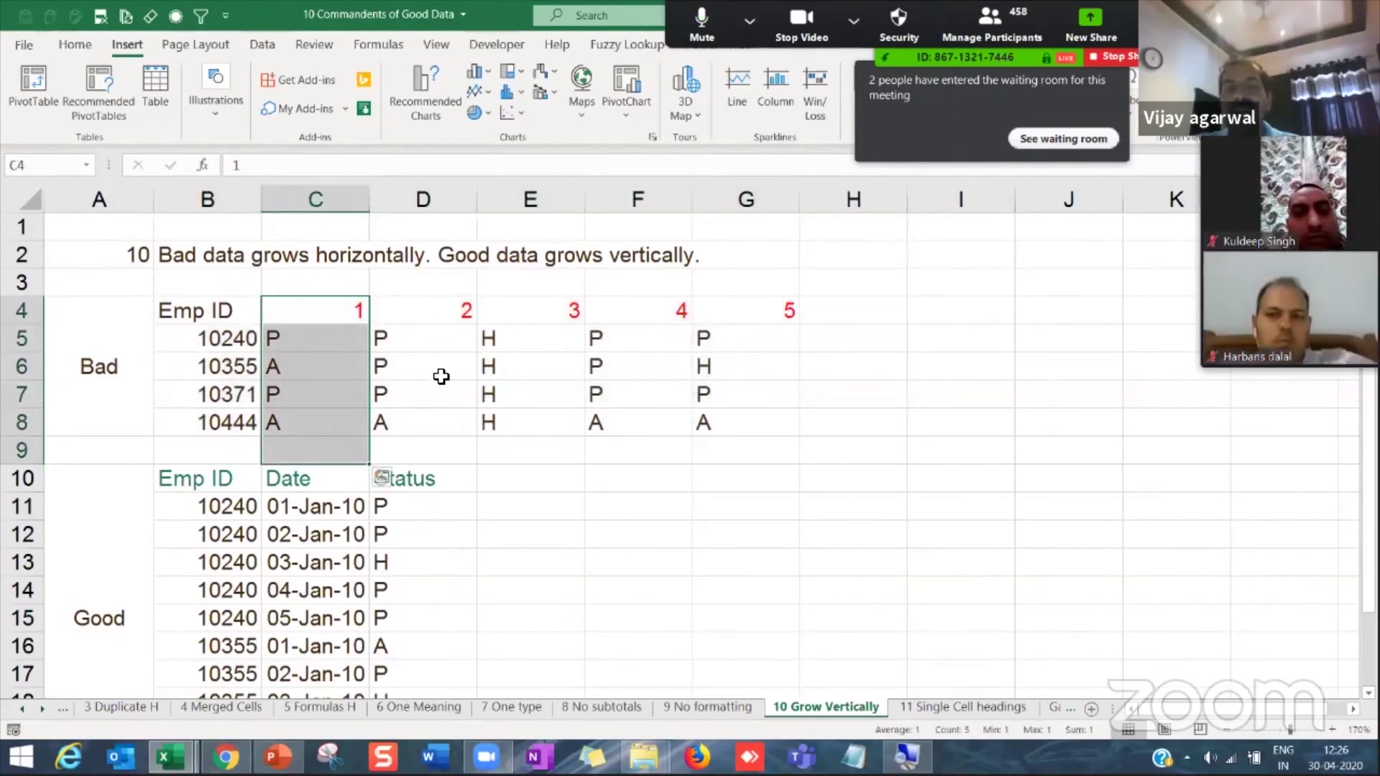
{"action": "left_click_drag", "start_coordinate": [580, 311], "coordinate": [571, 363]}
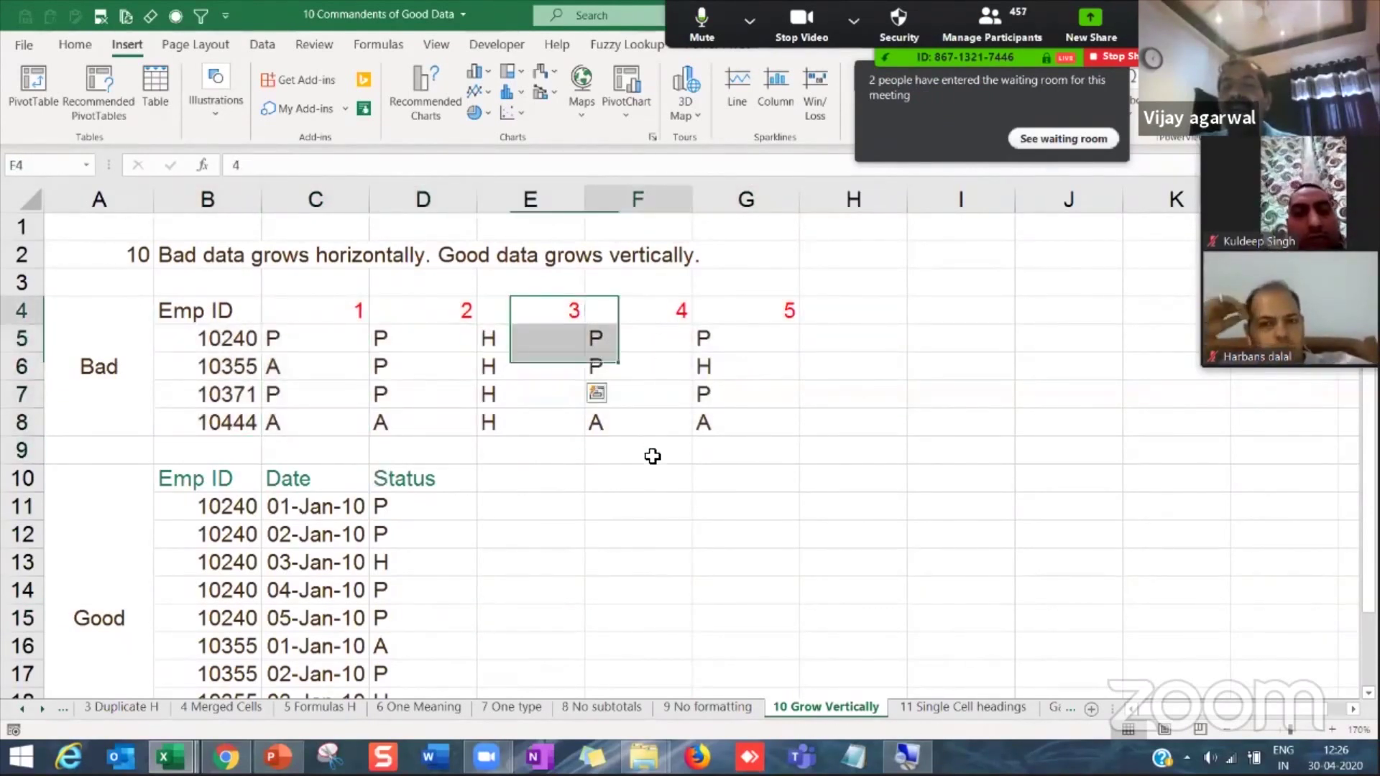
{"action": "left_click_drag", "start_coordinate": [650, 314], "coordinate": [649, 453]}
{"action": "left_click_drag", "start_coordinate": [730, 338], "coordinate": [743, 424]}
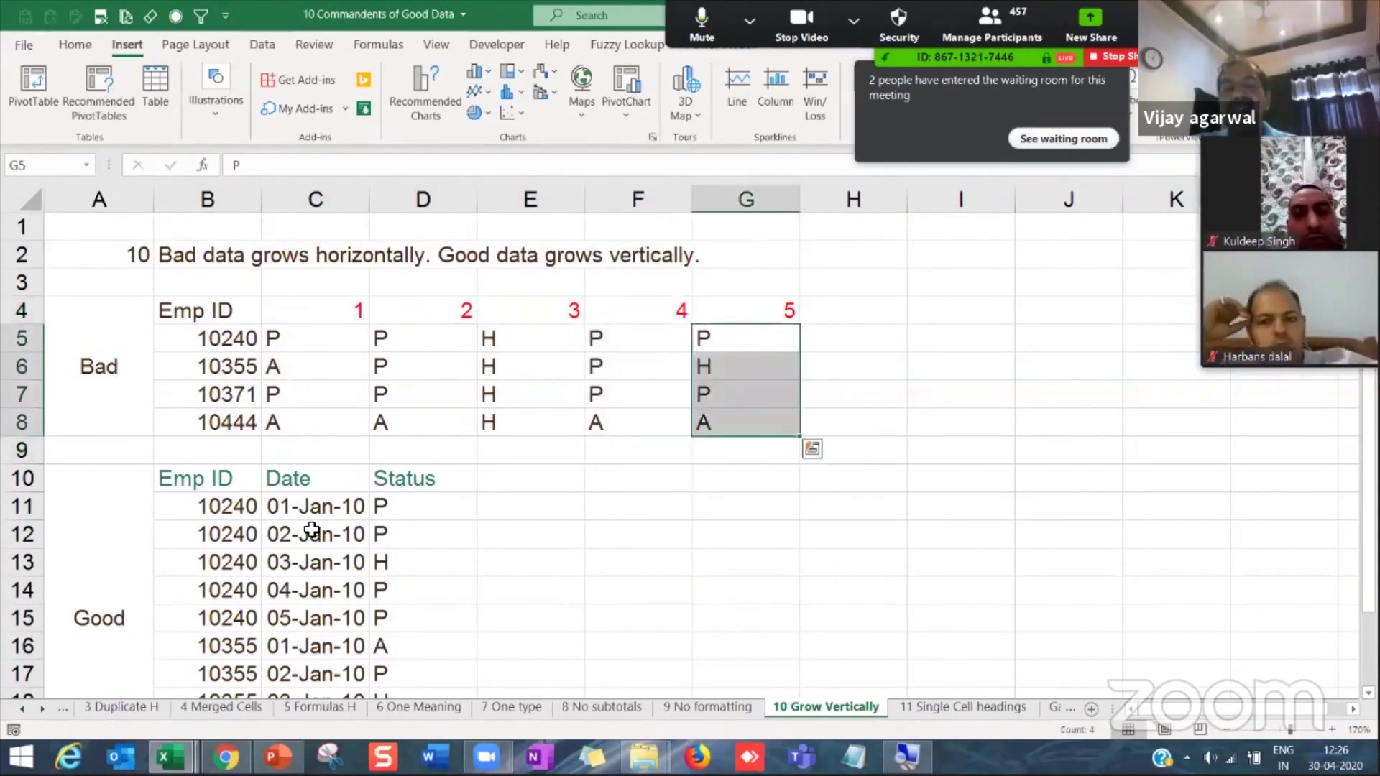
Step: Select the Good table's Emp ID and Date entries down to the last row, B11:C20
{"action": "scroll", "coordinate": [209, 327], "scroll_direction": "down", "scroll_amount": 3}
{"action": "left_click_drag", "start_coordinate": [207, 261], "coordinate": [388, 564]}
{"action": "left_click_drag", "start_coordinate": [238, 282], "coordinate": [365, 526]}
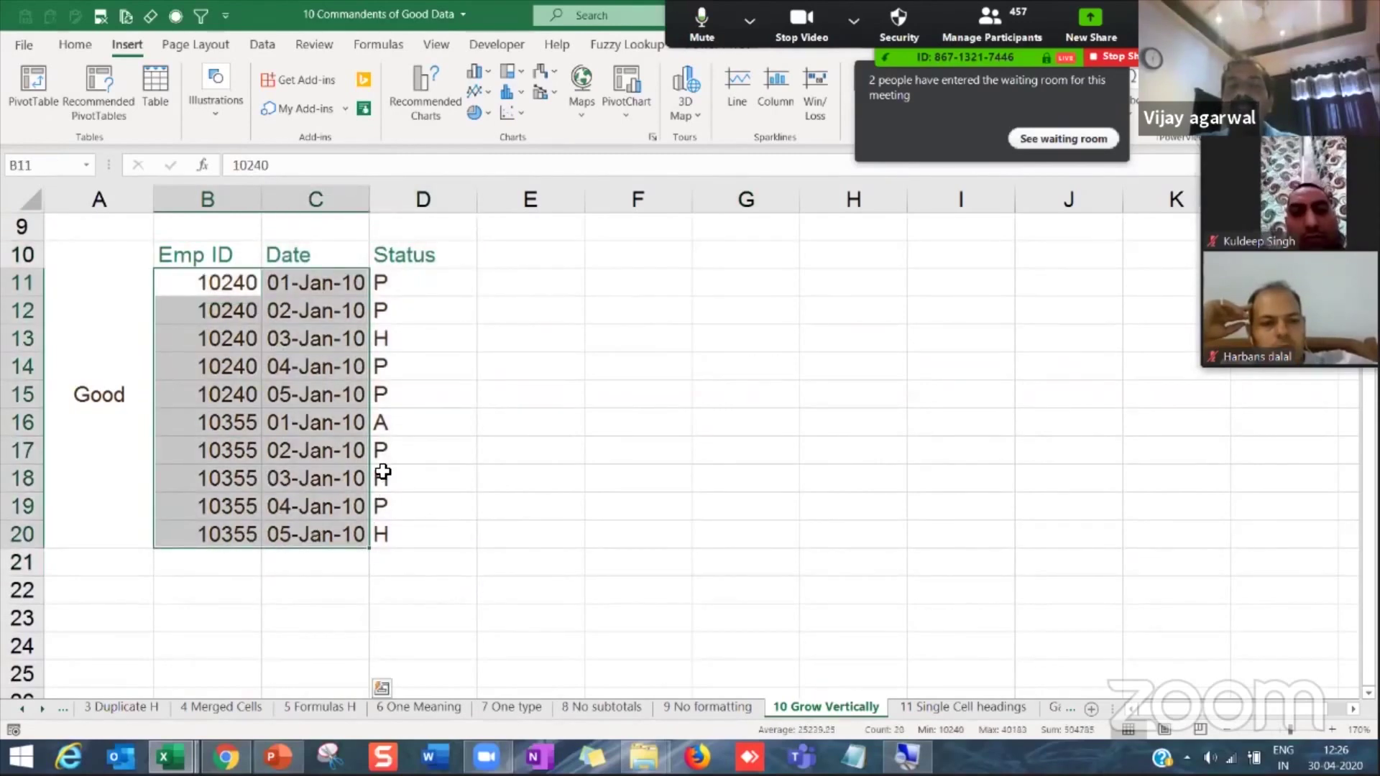
Step: Contrast the two attendance layouts by selecting the Bad table B4:G8, its day 3 heading, and the Good table's B10:D16
{"action": "scroll", "coordinate": [379, 477], "scroll_direction": "up", "scroll_amount": 3}
{"action": "left_click_drag", "start_coordinate": [216, 309], "coordinate": [632, 395]}
{"action": "left_click_drag", "start_coordinate": [712, 413], "coordinate": [712, 413]}
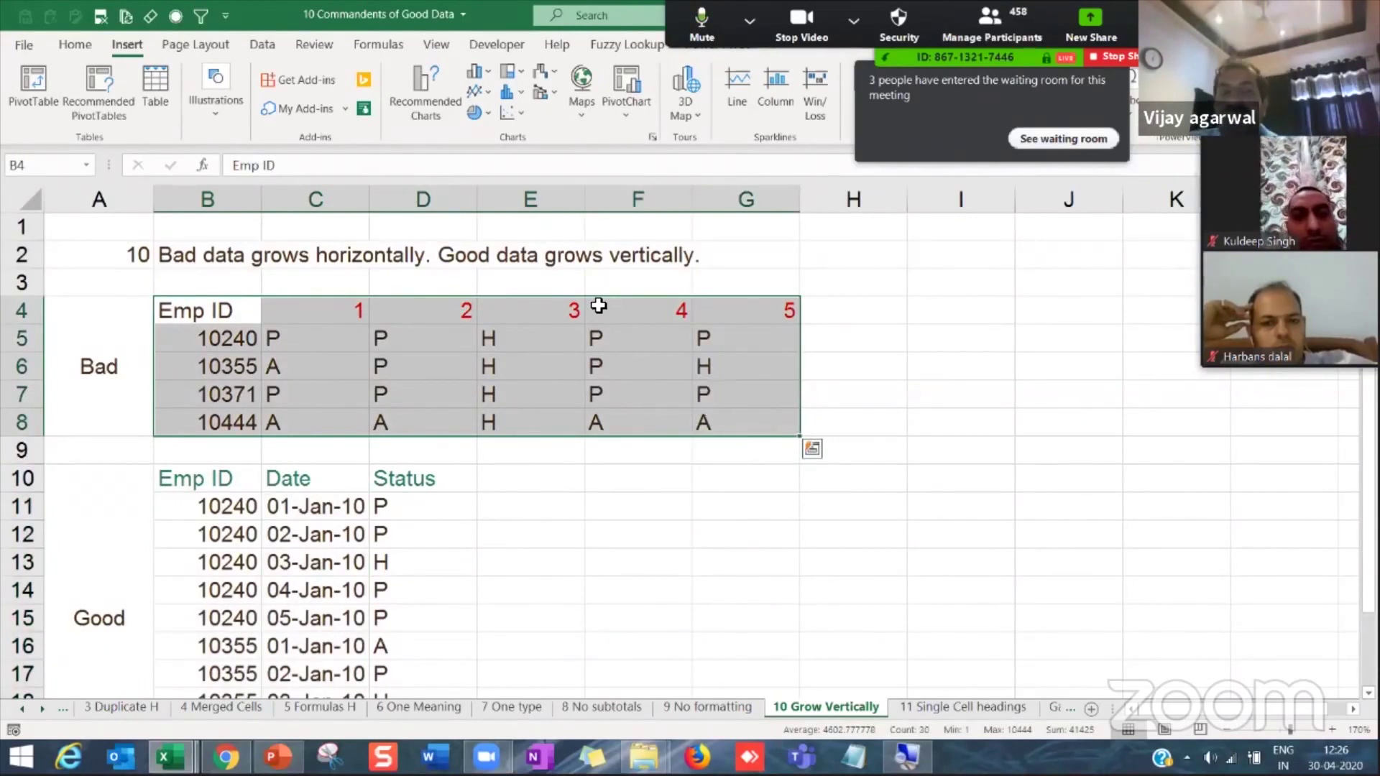
{"action": "left_click_drag", "start_coordinate": [575, 304], "coordinate": [575, 342]}
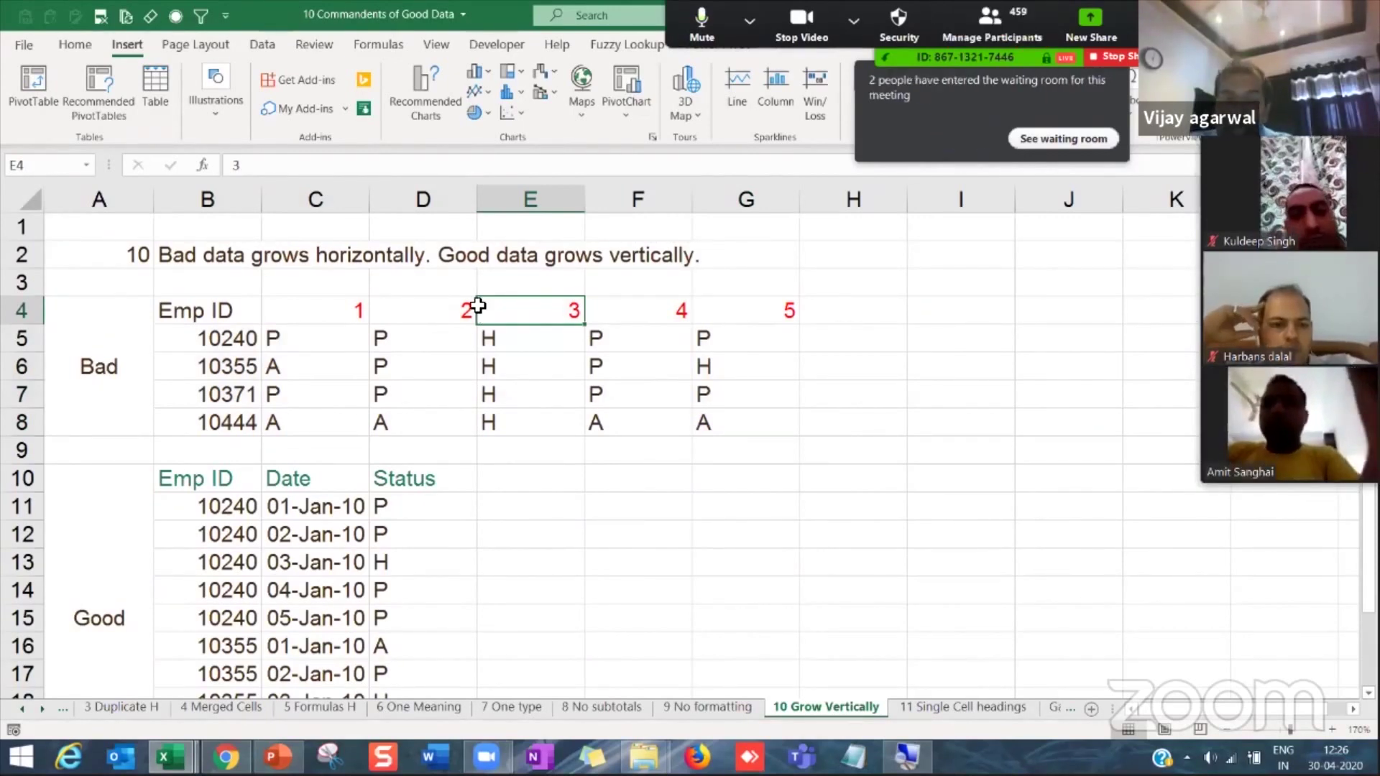
{"action": "left_click", "coordinate": [244, 481]}
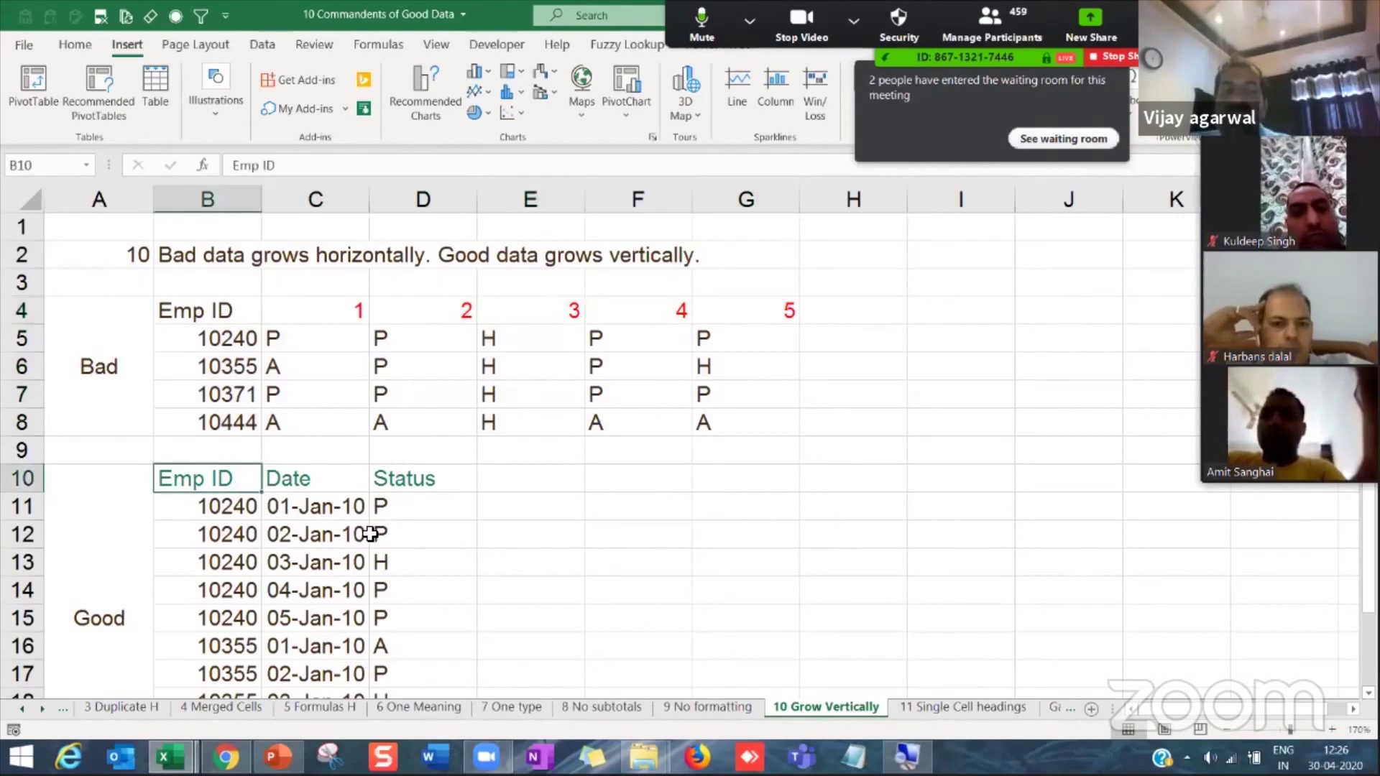
{"action": "left_click_drag", "start_coordinate": [369, 534], "coordinate": [403, 650]}
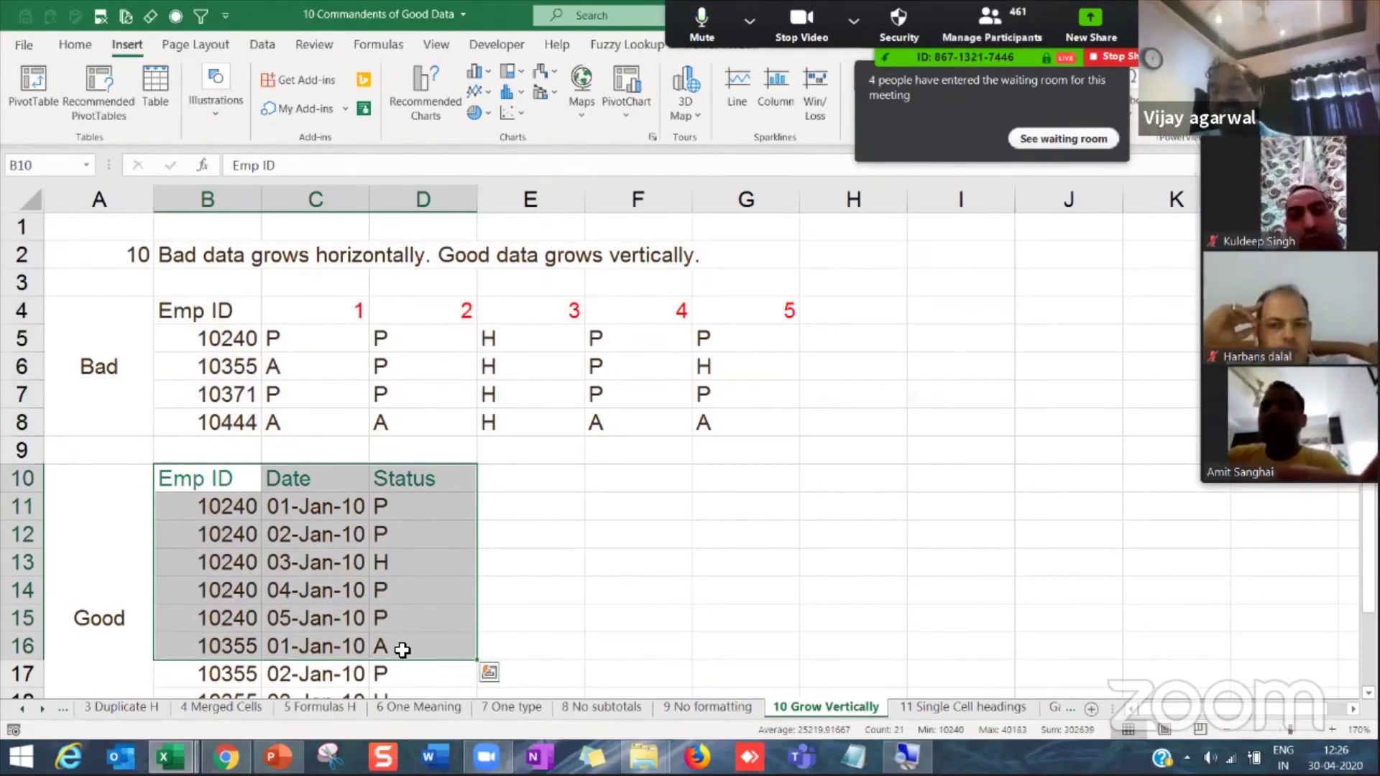
Step: Open the 11 Single Cell headings sheet and select the Bad table's two-row headings Android Tablet and Android Phone
{"action": "left_click", "coordinate": [932, 712]}
{"action": "scroll", "coordinate": [201, 388], "scroll_direction": "up", "scroll_amount": 3}
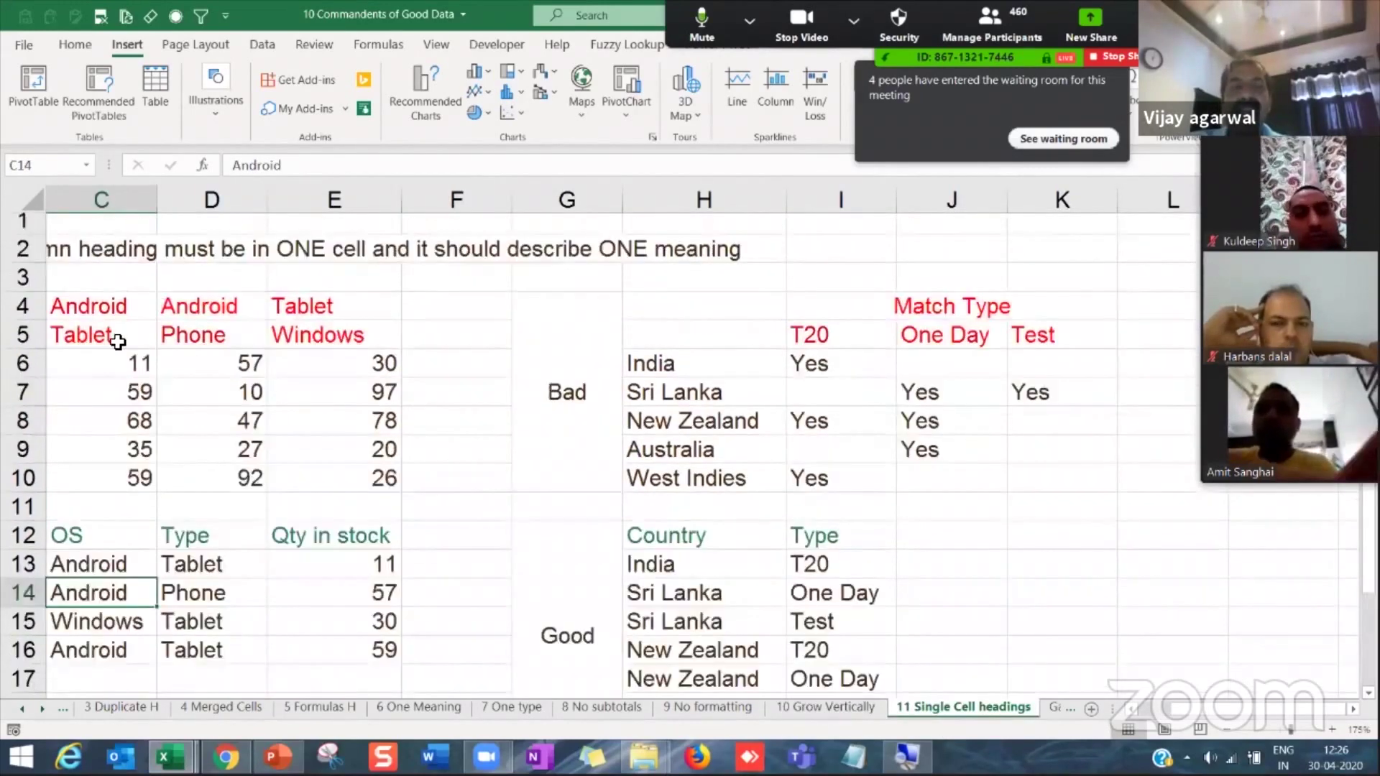
{"action": "left_click_drag", "start_coordinate": [102, 316], "coordinate": [103, 343]}
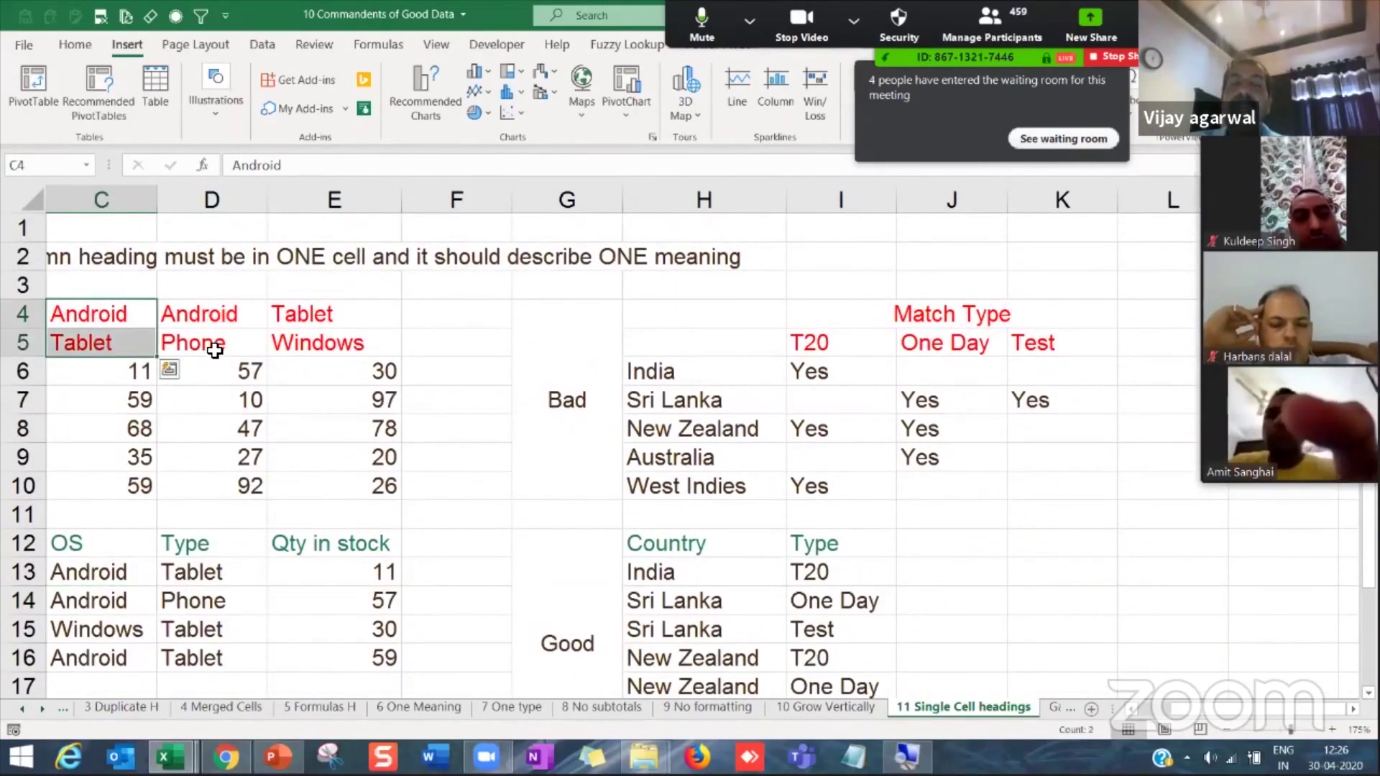
{"action": "left_click_drag", "start_coordinate": [212, 317], "coordinate": [215, 345]}
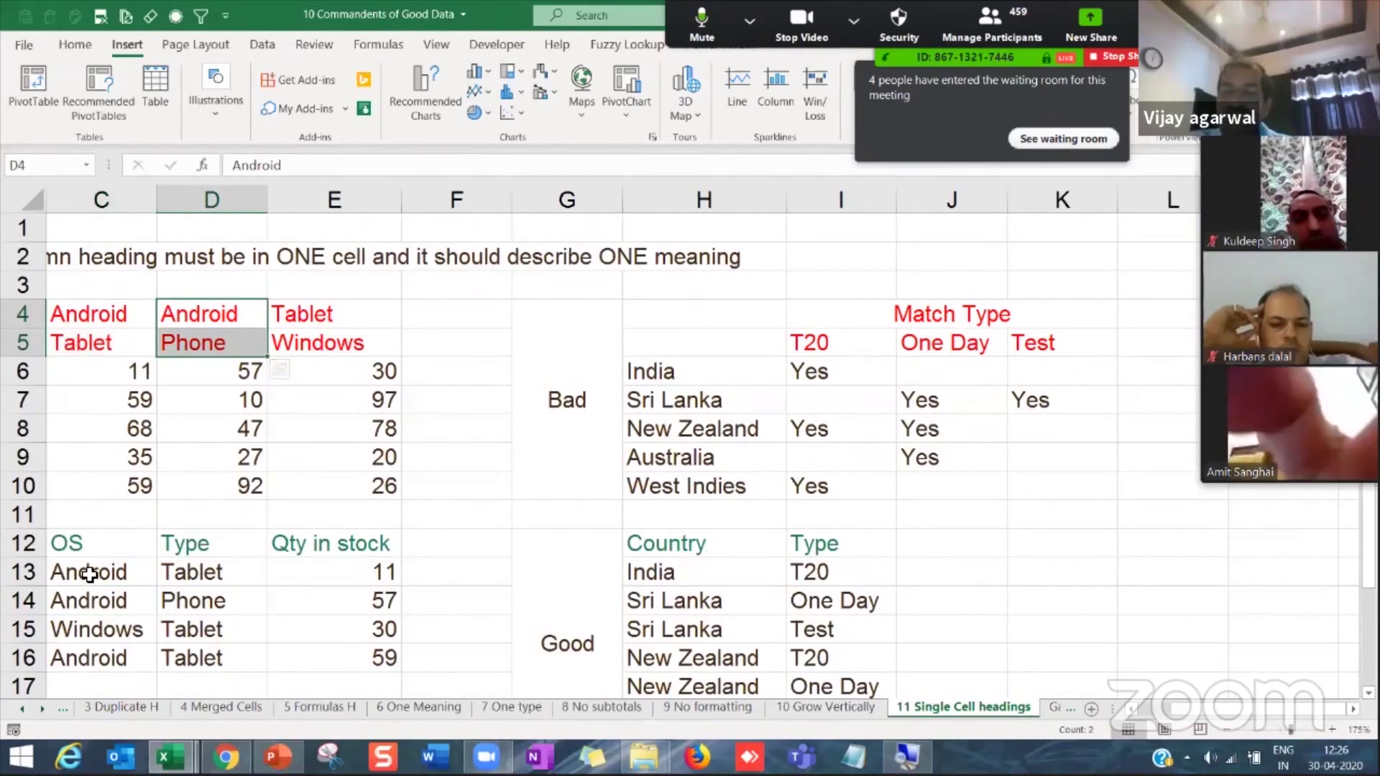
Step: Go through the Good stock table's OS, Type and Qty in stock entries column by column
{"action": "left_click_drag", "start_coordinate": [88, 575], "coordinate": [90, 657]}
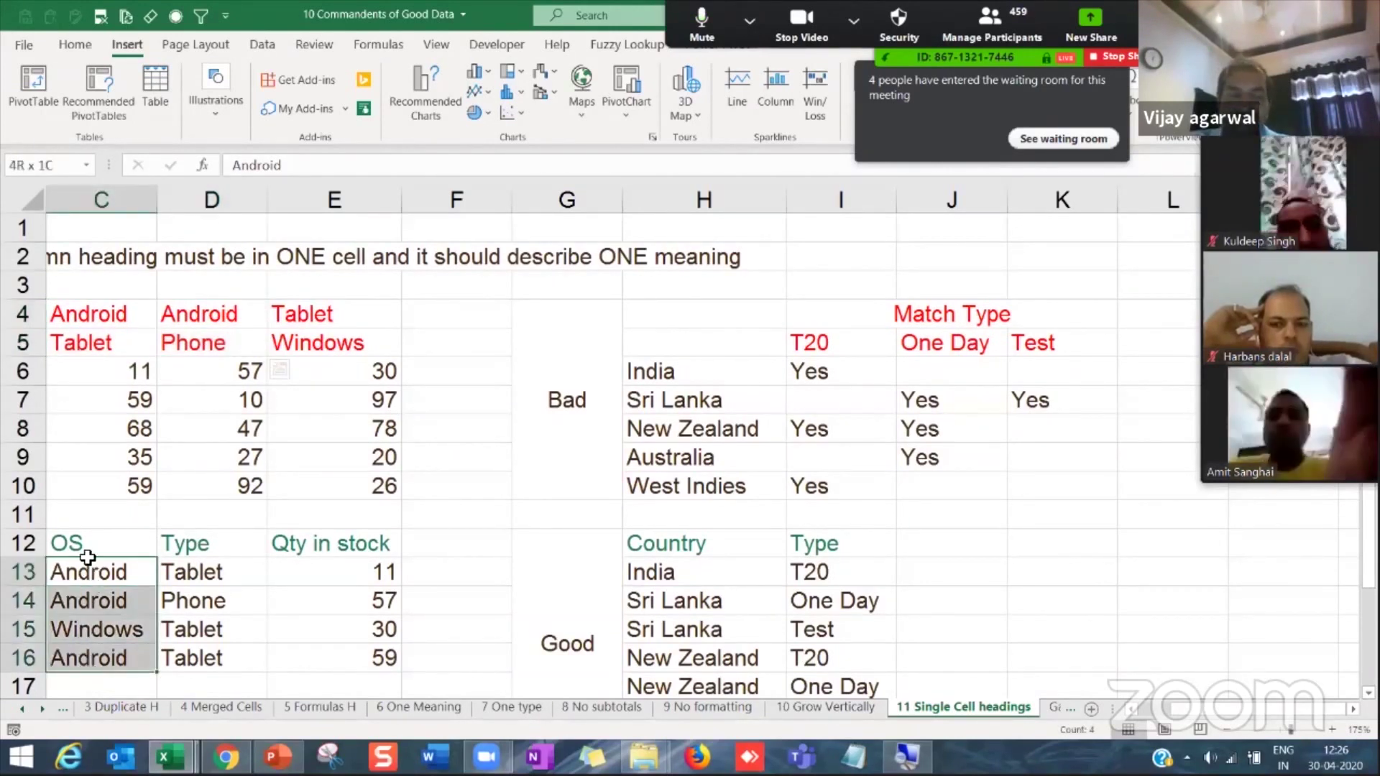
{"action": "left_click_drag", "start_coordinate": [88, 568], "coordinate": [93, 657]}
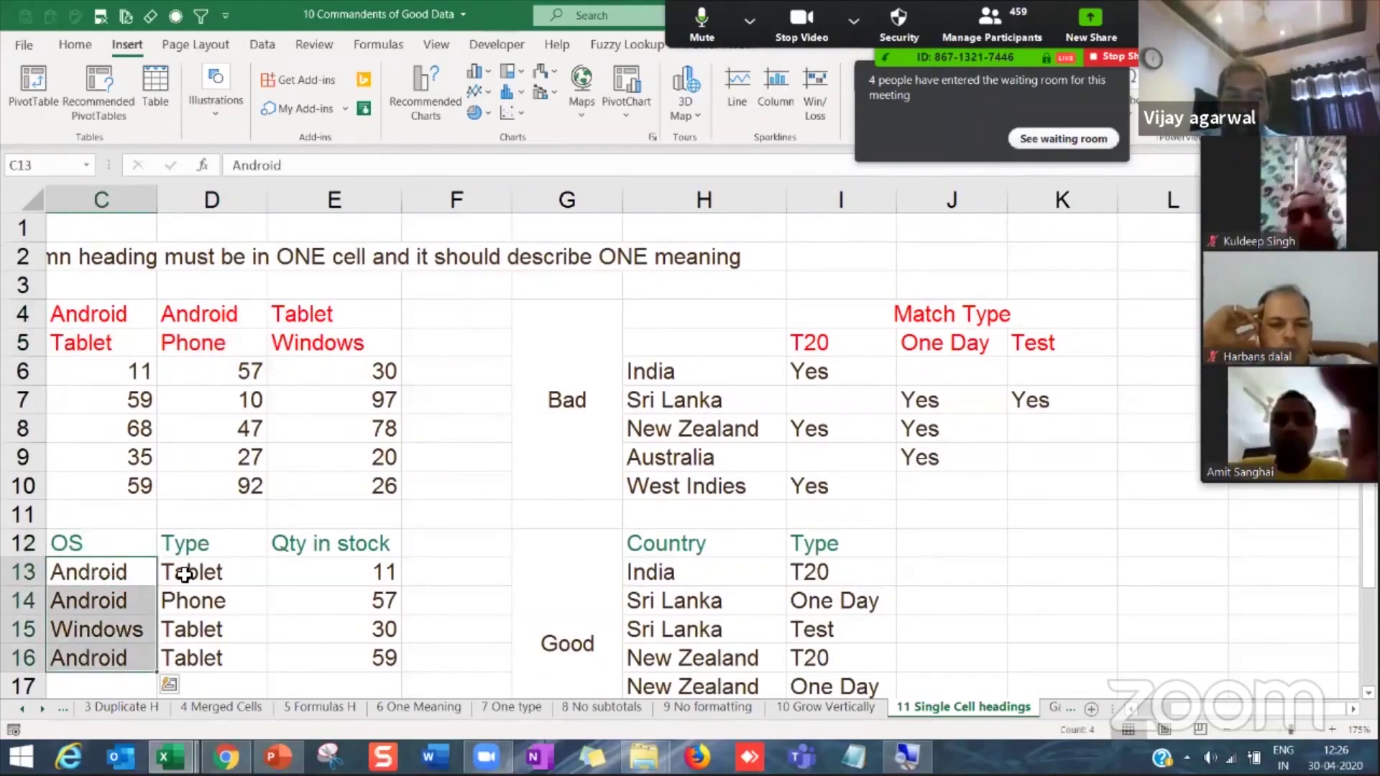
{"action": "left_click_drag", "start_coordinate": [182, 656], "coordinate": [186, 574]}
{"action": "left_click", "coordinate": [309, 574]}
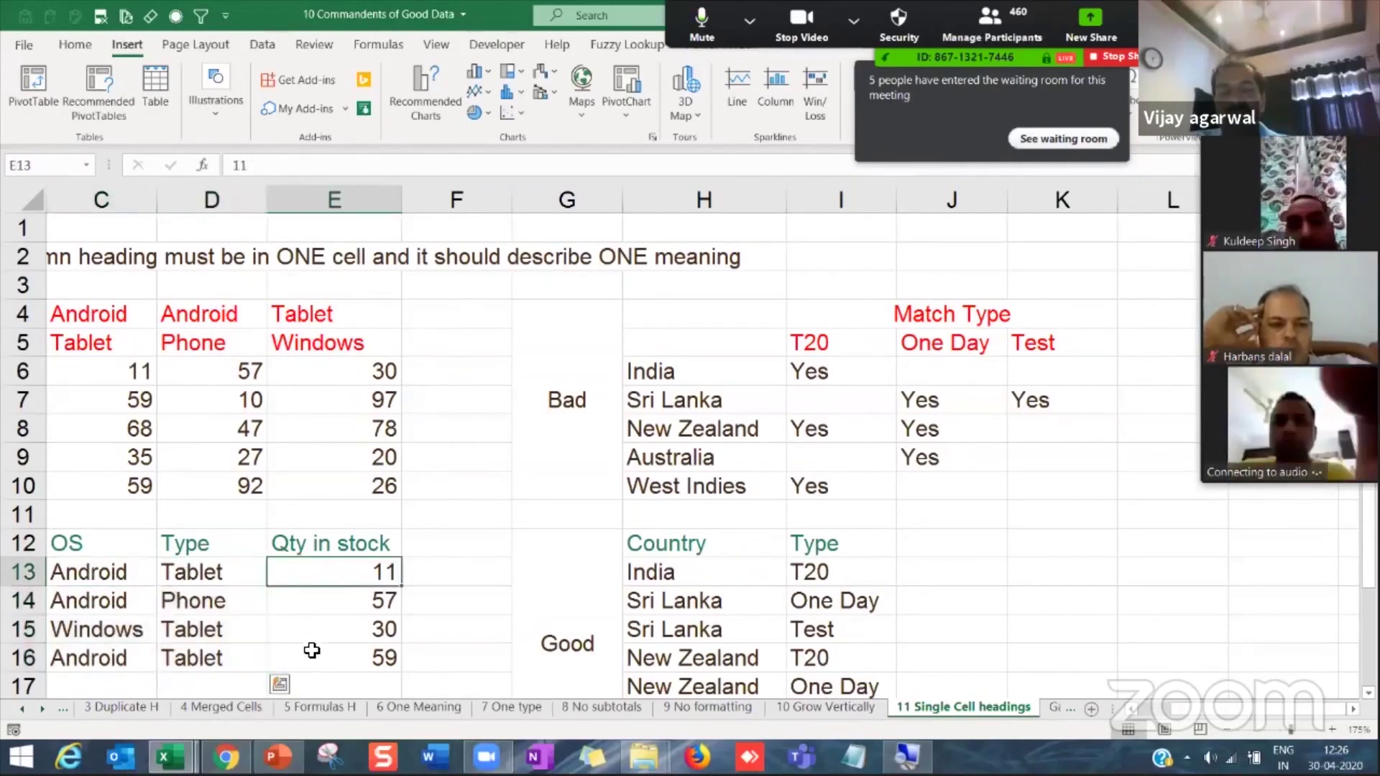
{"action": "left_click_drag", "start_coordinate": [312, 650], "coordinate": [314, 657]}
{"action": "key", "text": "Down"}
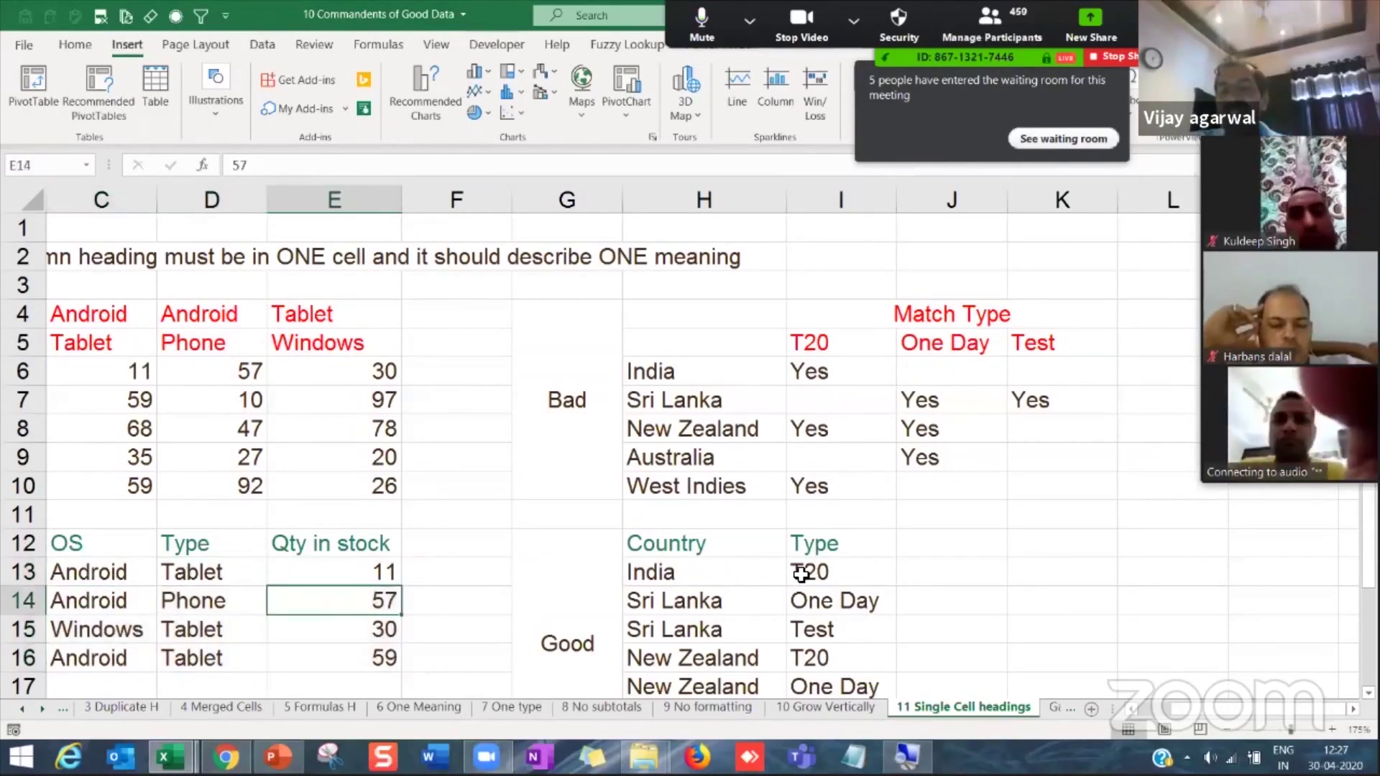
Step: Examine the Bad Match Type table's T20 heading and the Yes or blank cells for India and New Zealand
{"action": "left_click", "coordinate": [866, 347]}
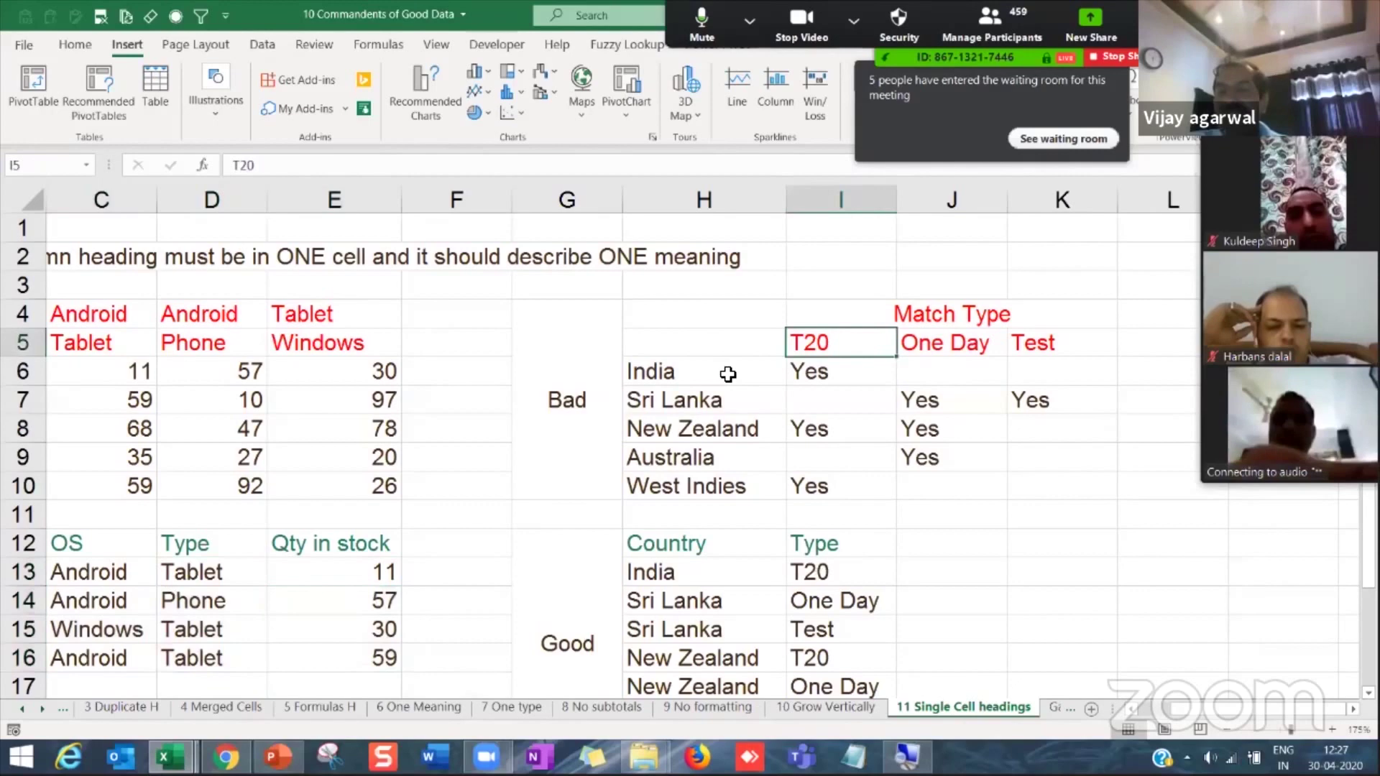
{"action": "left_click", "coordinate": [824, 375]}
{"action": "left_click", "coordinate": [1026, 371]}
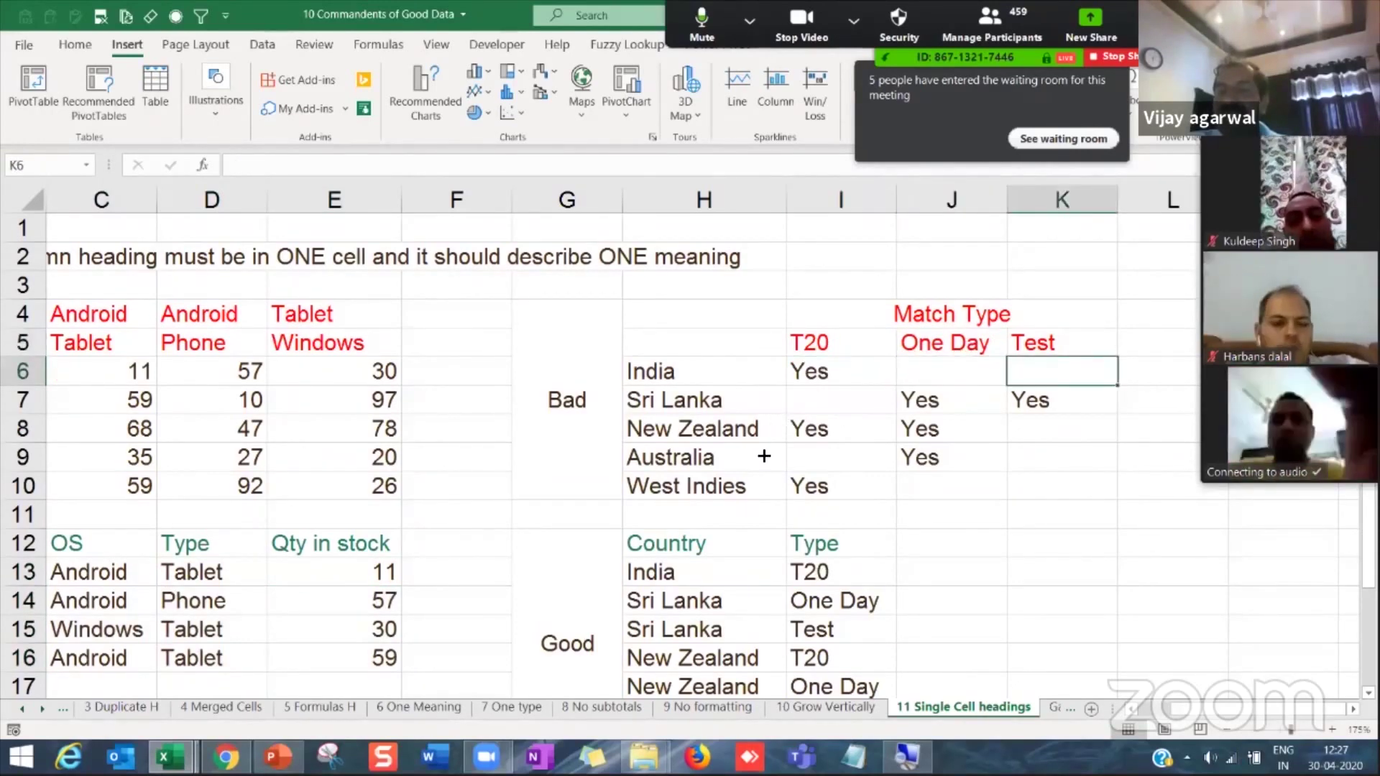
{"action": "left_click", "coordinate": [764, 436]}
{"action": "left_click", "coordinate": [837, 435]}
Step: Go through the Good match table's Country column and select its Type column, I12:I18
{"action": "scroll", "coordinate": [872, 505], "scroll_direction": "down", "scroll_amount": 1}
{"action": "left_click", "coordinate": [710, 466]}
{"action": "scroll", "coordinate": [709, 467], "scroll_direction": "down", "scroll_amount": 2}
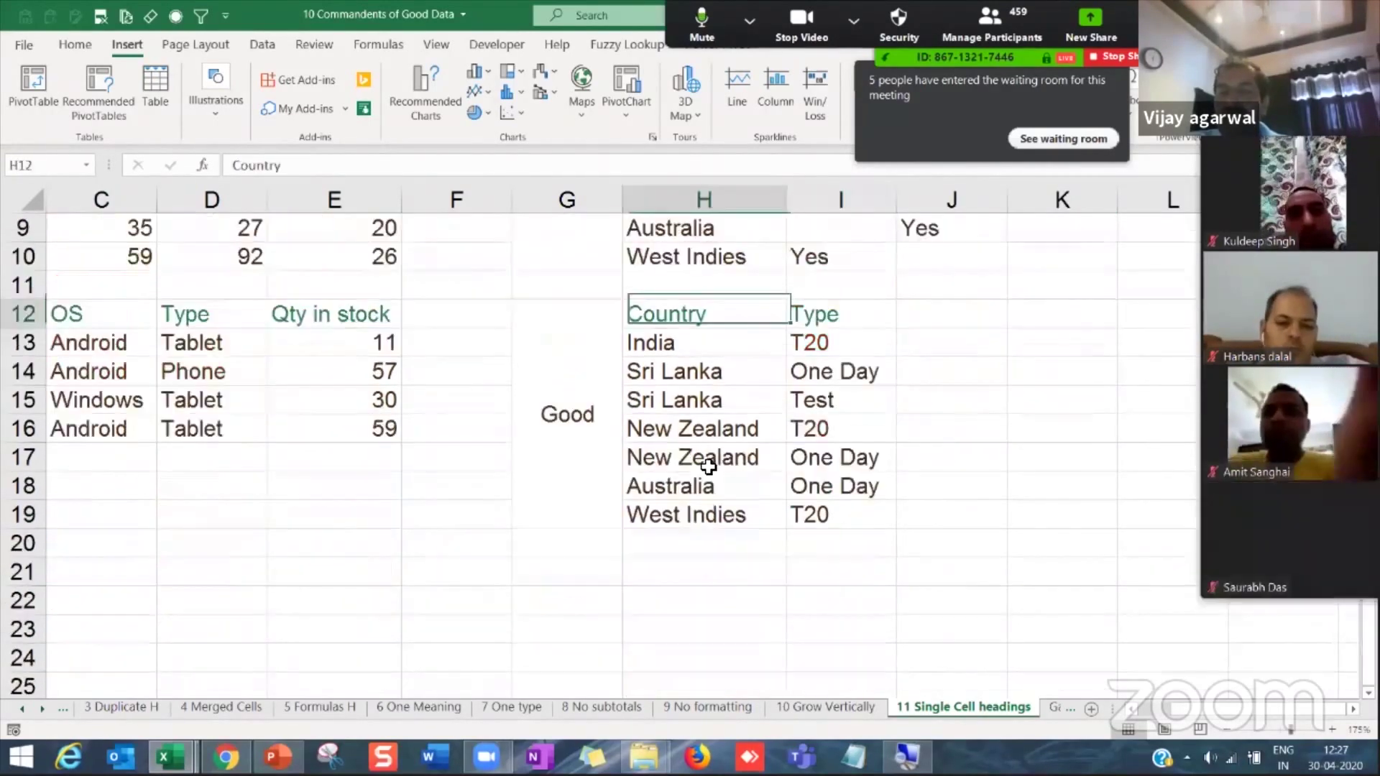
{"action": "left_click_drag", "start_coordinate": [709, 466], "coordinate": [709, 483]}
{"action": "left_click_drag", "start_coordinate": [818, 324], "coordinate": [822, 493]}
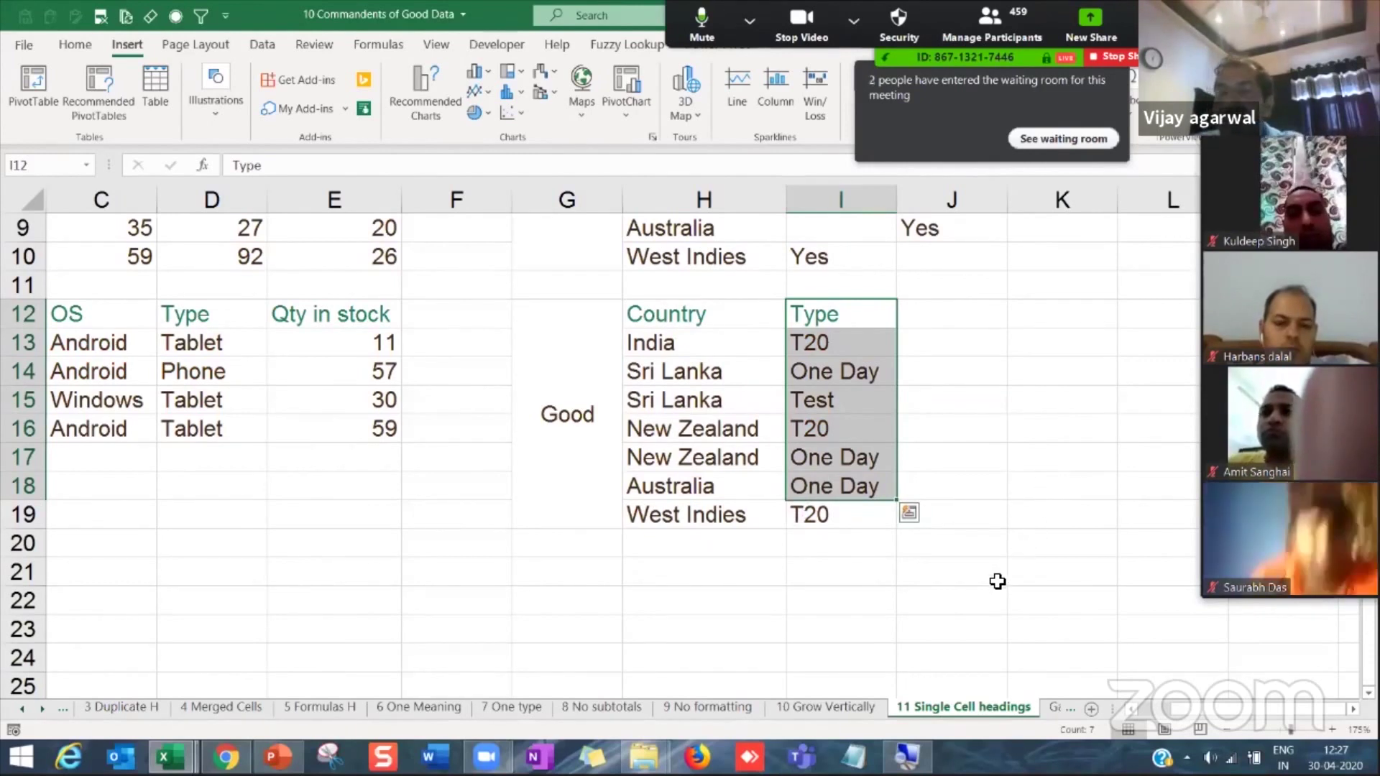
{"action": "left_click", "coordinate": [846, 515]}
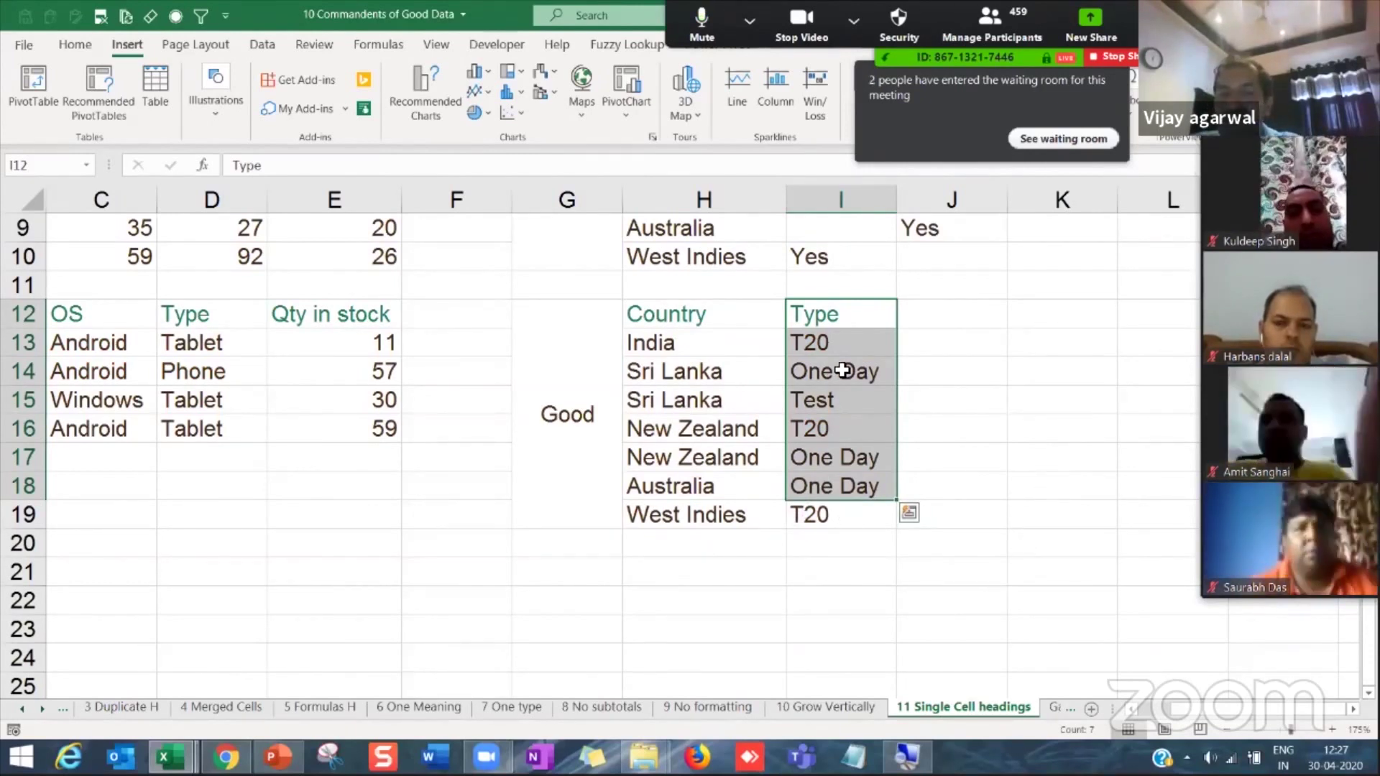
Step: Examine the Good match table's Type and Country entries, selecting the full range H12:I19
{"action": "left_click", "coordinate": [837, 320]}
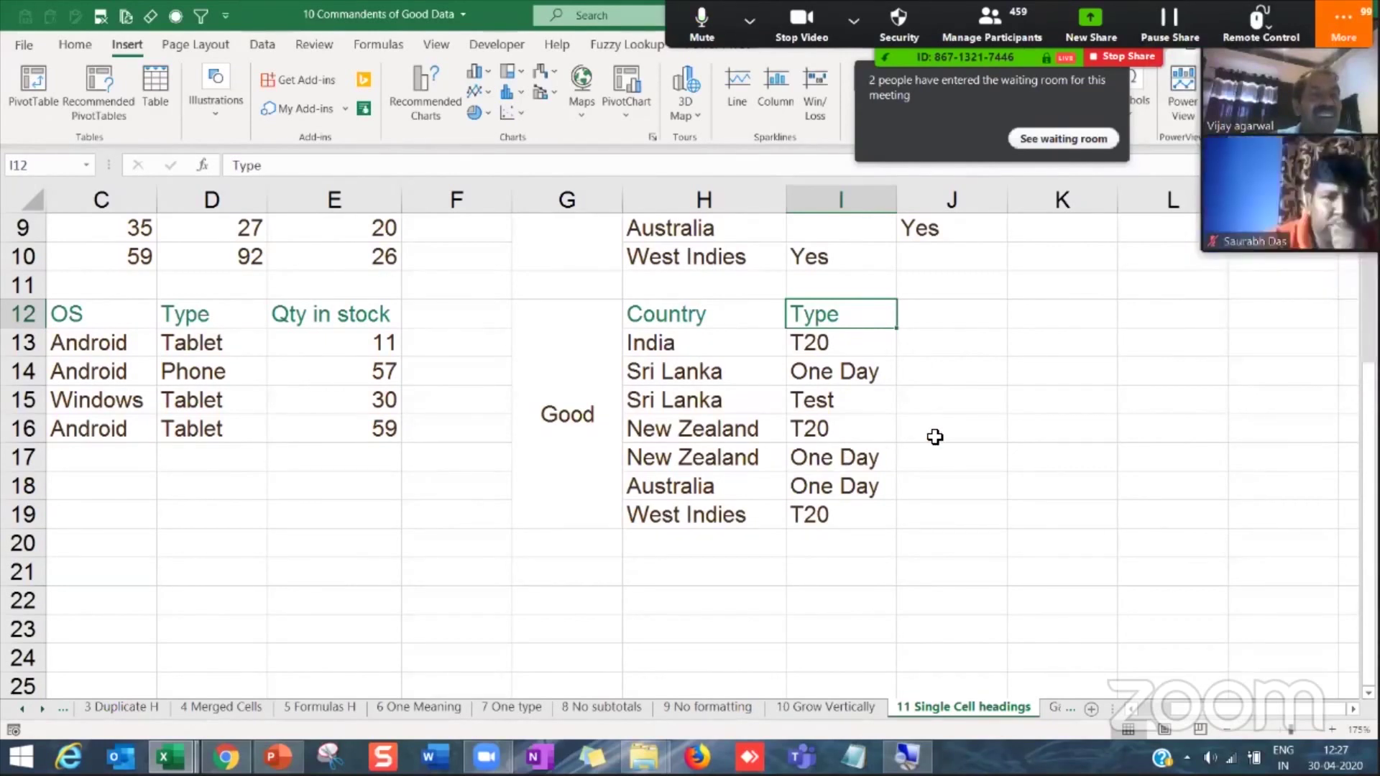
{"action": "left_click", "coordinate": [739, 399]}
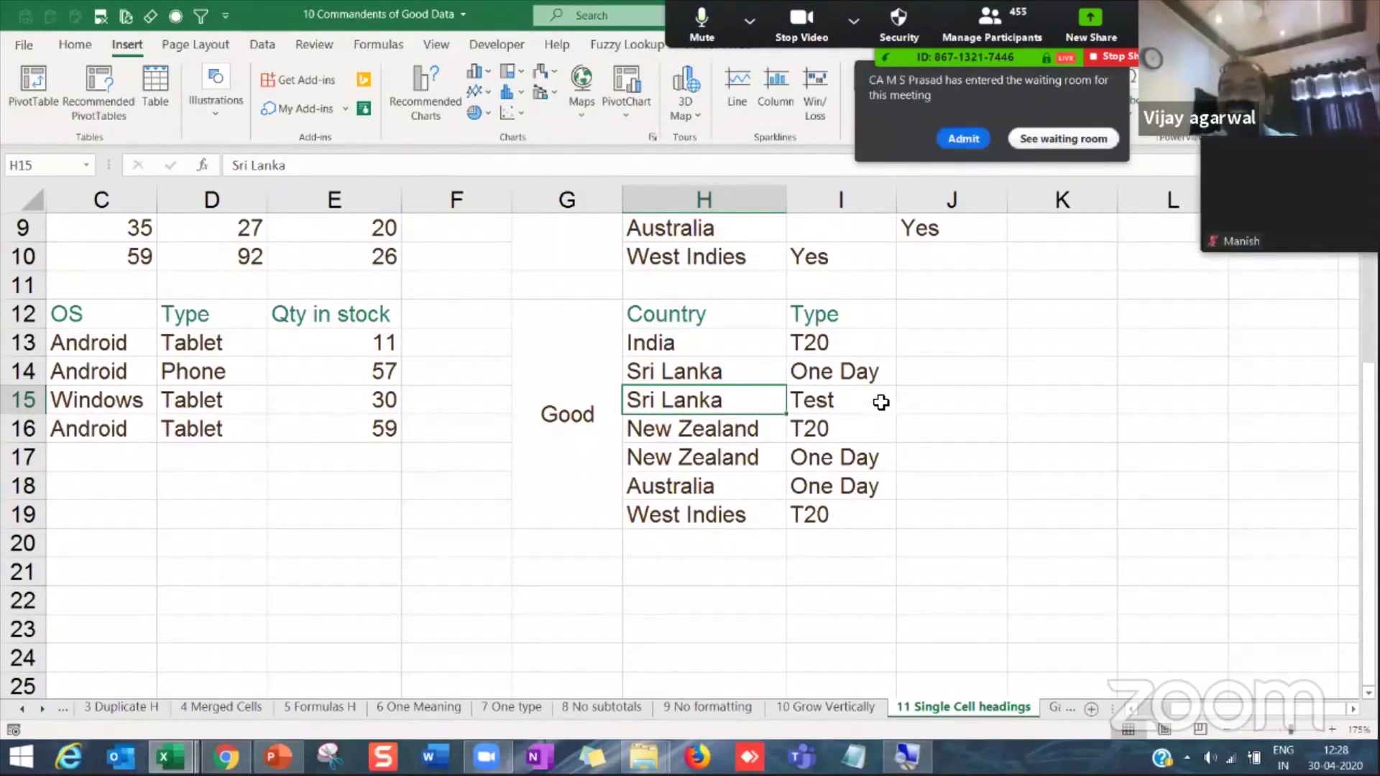
{"action": "left_click", "coordinate": [819, 400]}
{"action": "left_click", "coordinate": [825, 318]}
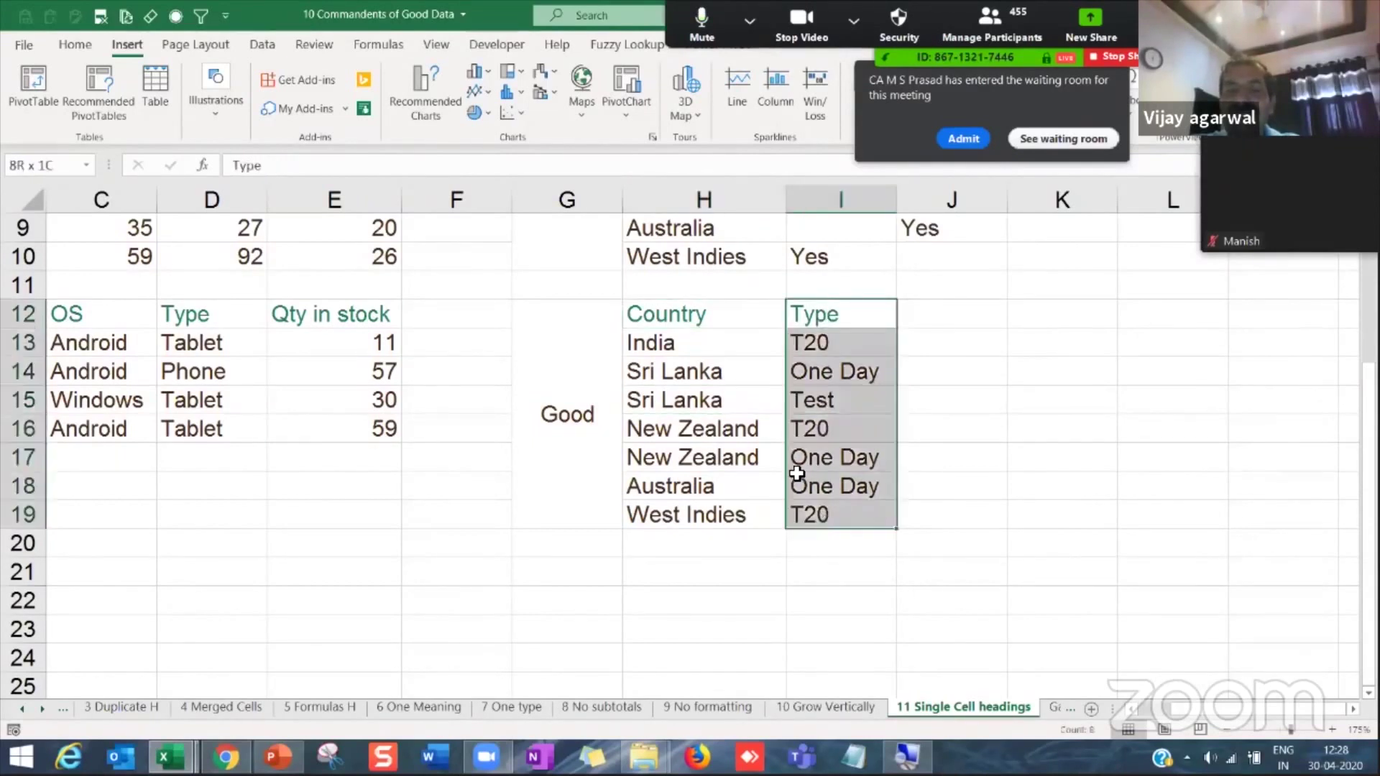
{"action": "left_click_drag", "start_coordinate": [742, 317], "coordinate": [821, 515]}
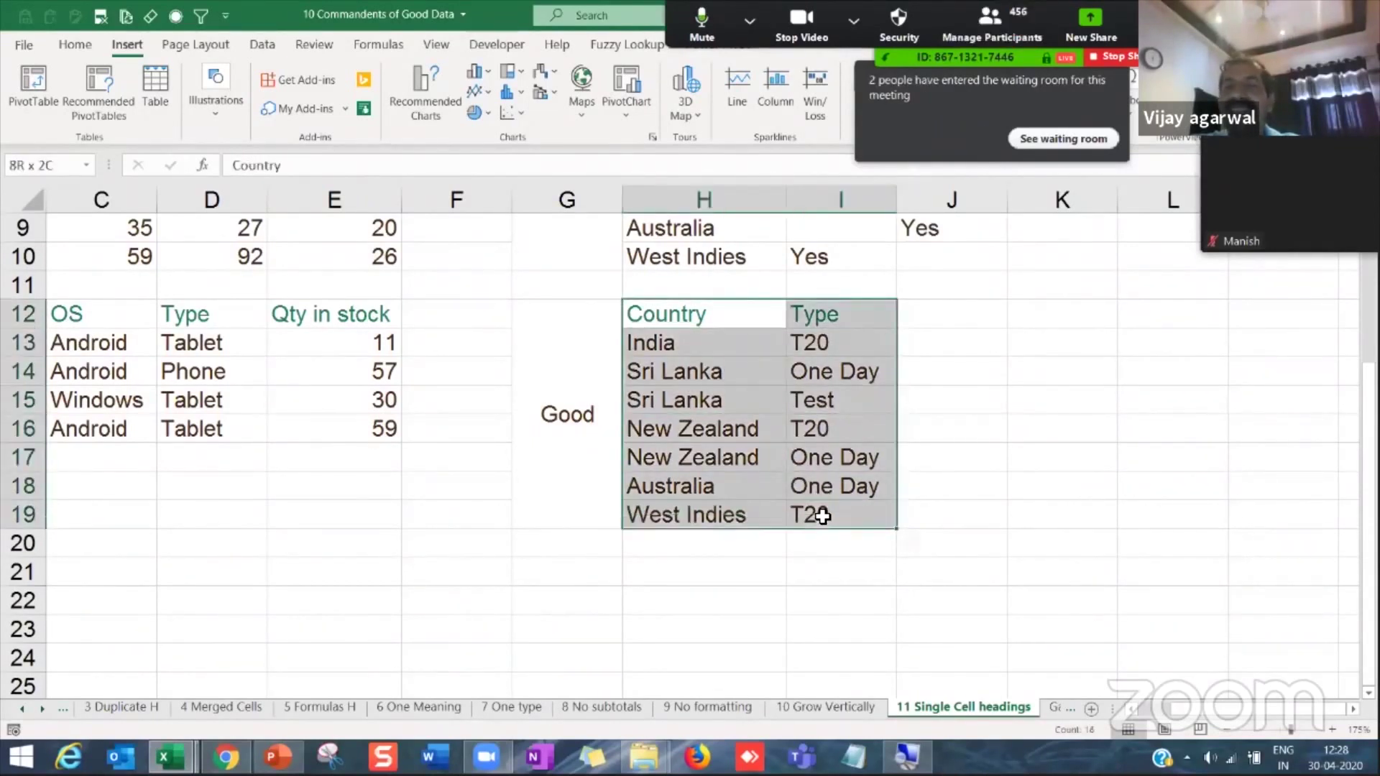
{"action": "left_click", "coordinate": [822, 540]}
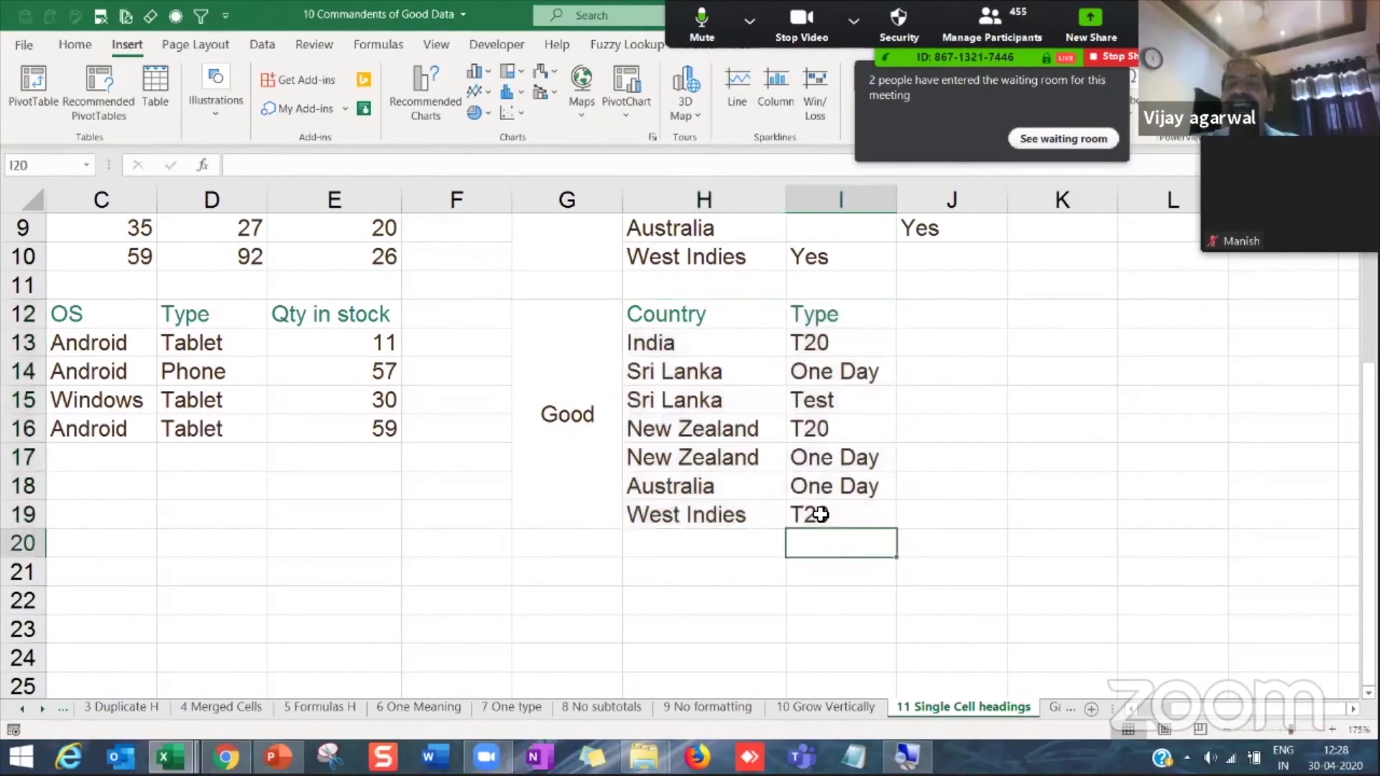
{"action": "left_click", "coordinate": [820, 514]}
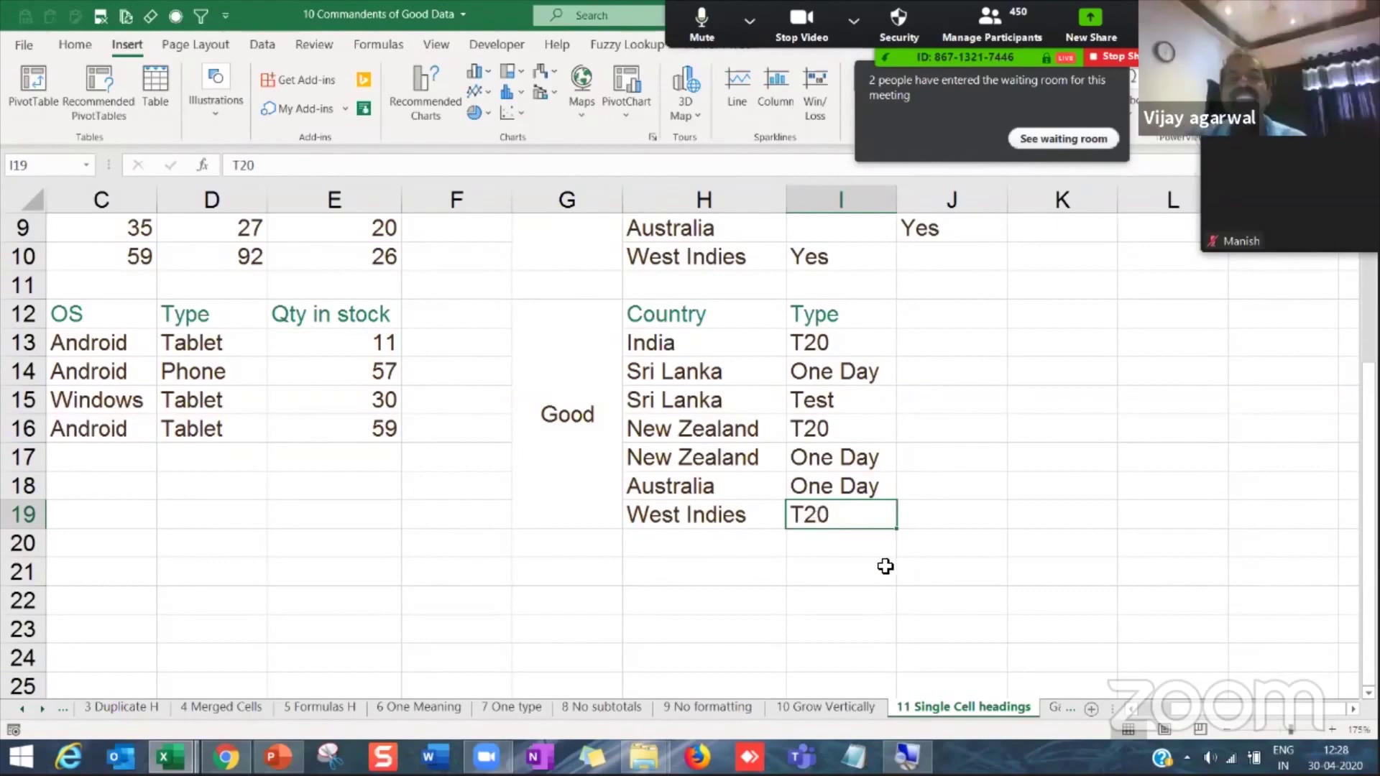
{"action": "left_click", "coordinate": [715, 478]}
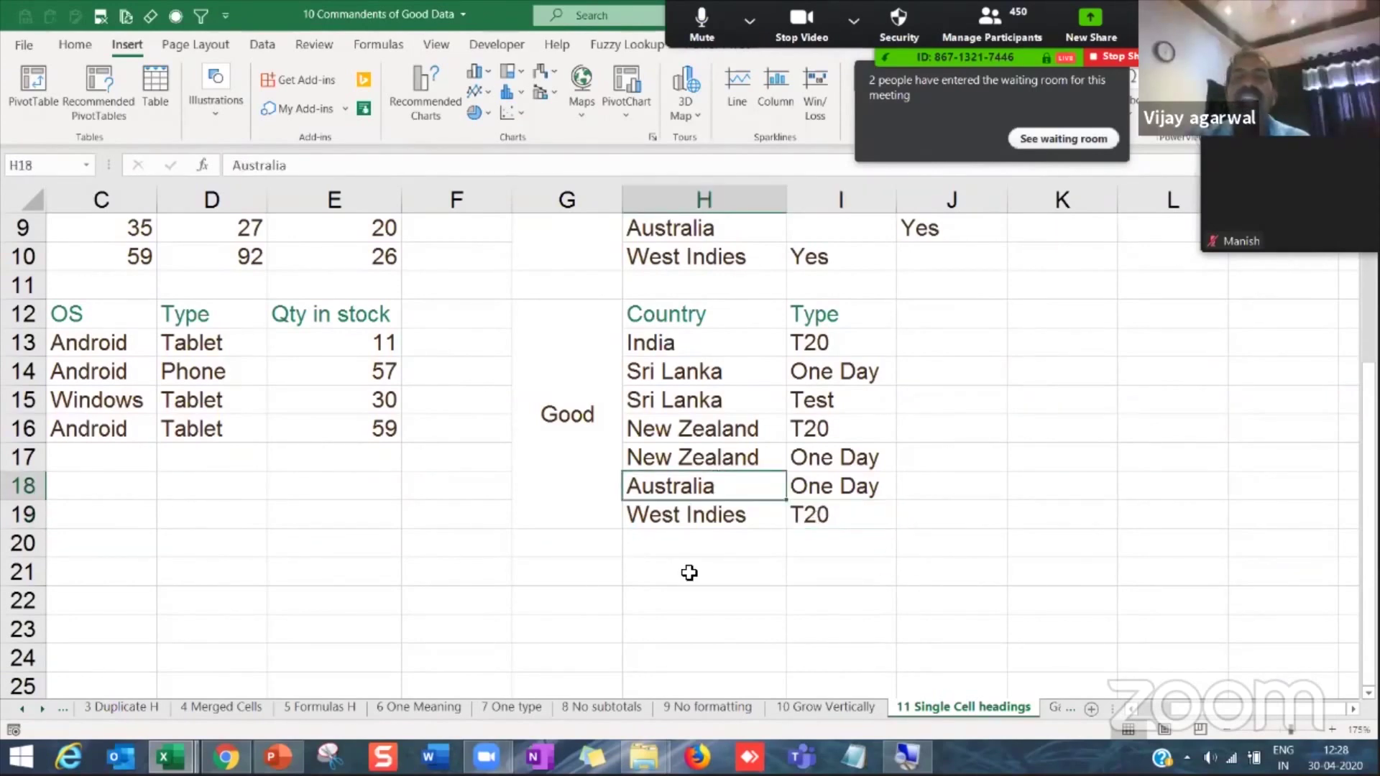
{"action": "scroll", "coordinate": [747, 523], "scroll_direction": "up", "scroll_amount": 3}
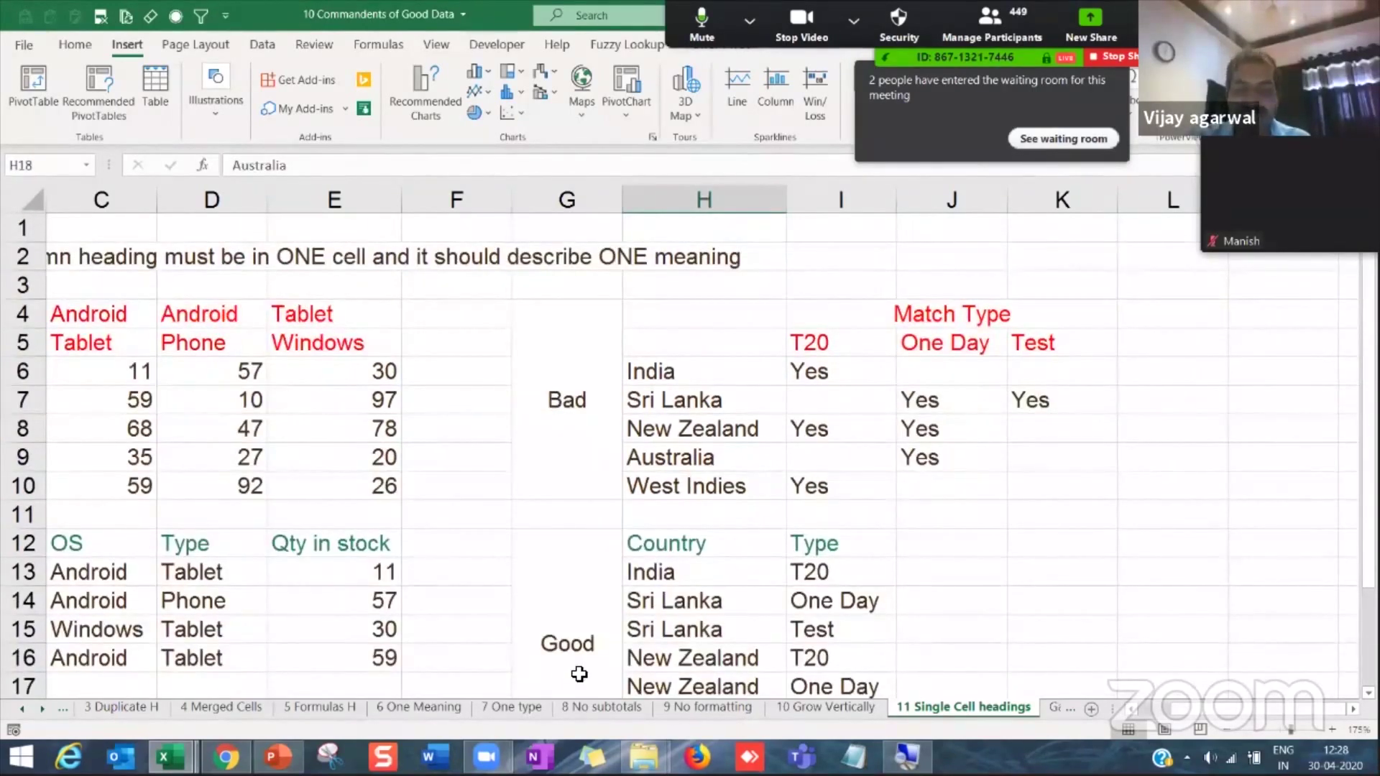
Step: Open the Gaps Pivot sheet and examine the blank cells below the year 2010 and the month Jun, D7:D9
{"action": "left_click", "coordinate": [42, 710]}
{"action": "left_click", "coordinate": [42, 710]}
{"action": "left_click", "coordinate": [42, 710]}
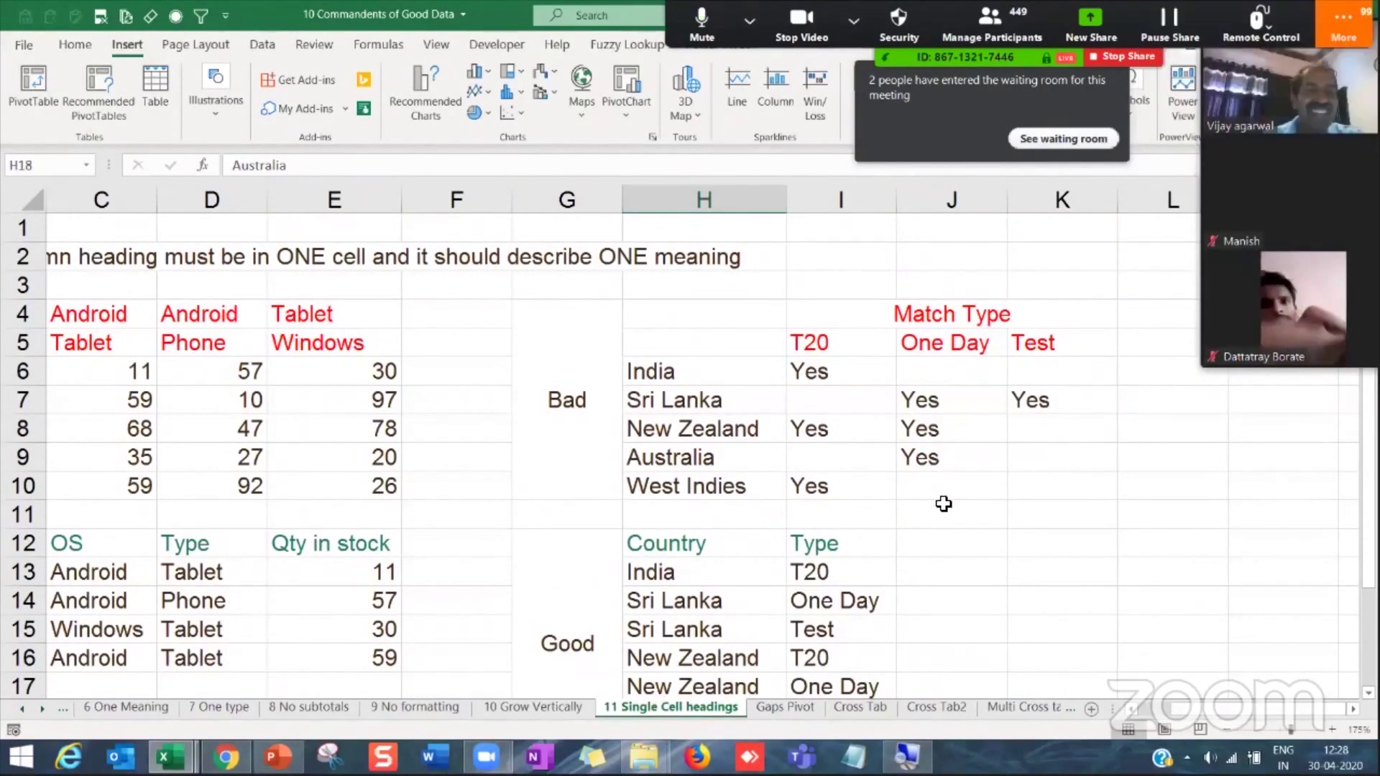
{"action": "left_click", "coordinate": [787, 708]}
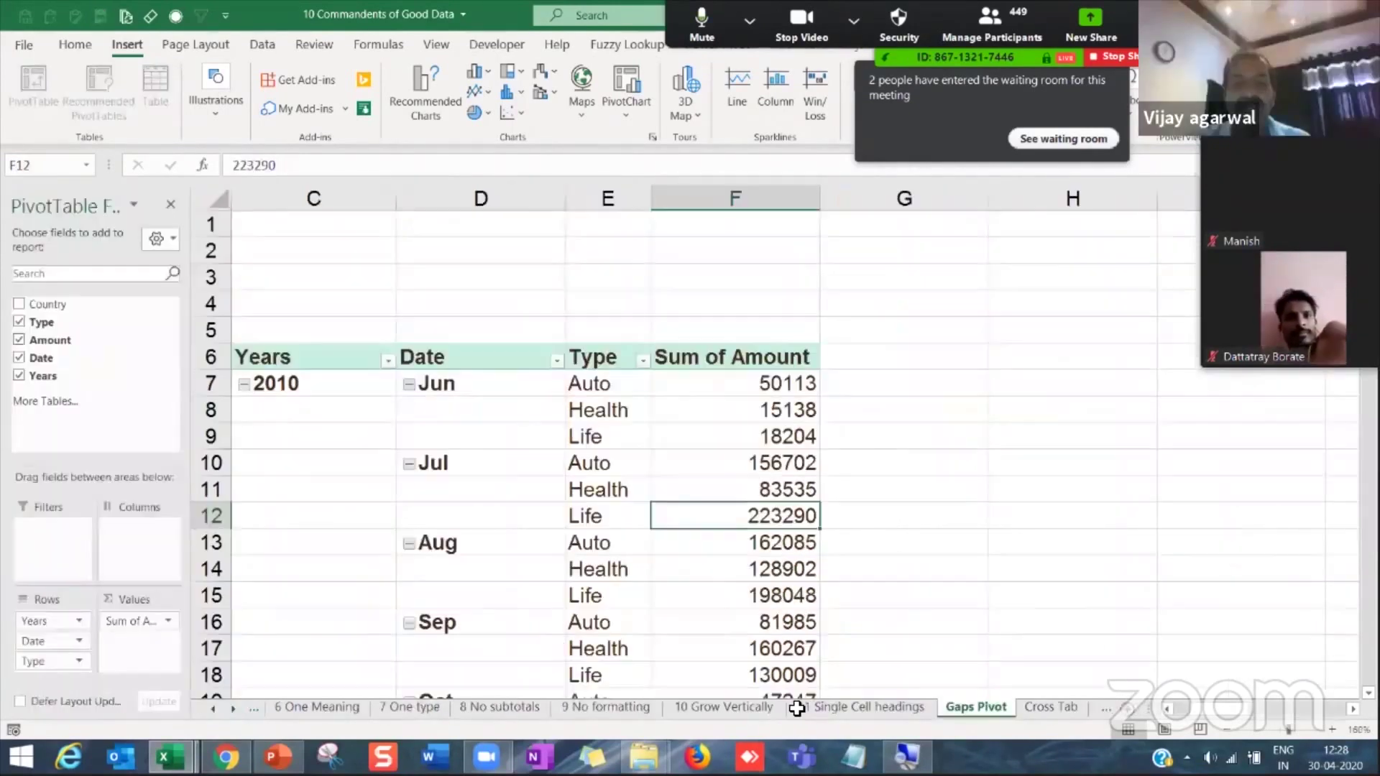
{"action": "left_click", "coordinate": [385, 462]}
{"action": "scroll", "coordinate": [385, 463], "scroll_direction": "down", "scroll_amount": 3}
{"action": "scroll", "coordinate": [385, 457], "scroll_direction": "up", "scroll_amount": 3}
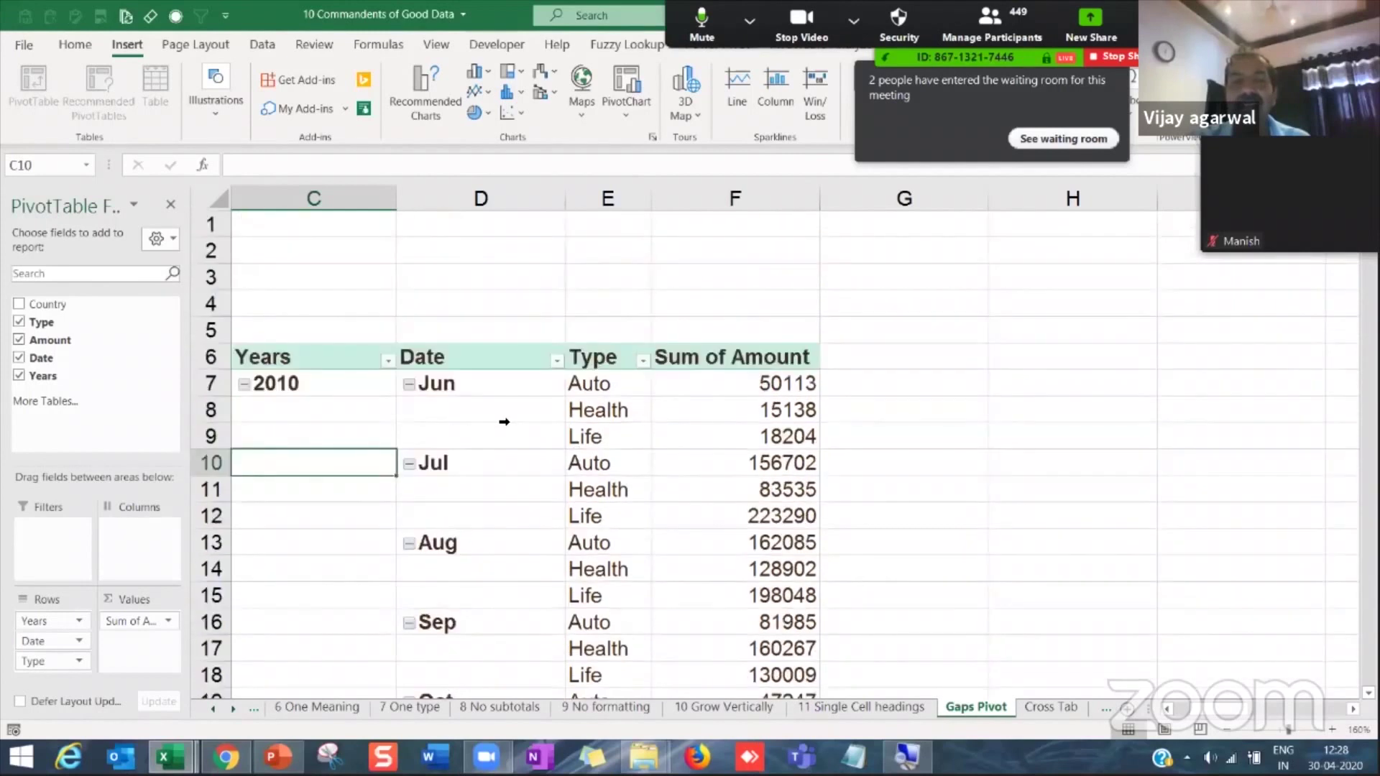
{"action": "left_click", "coordinate": [390, 393]}
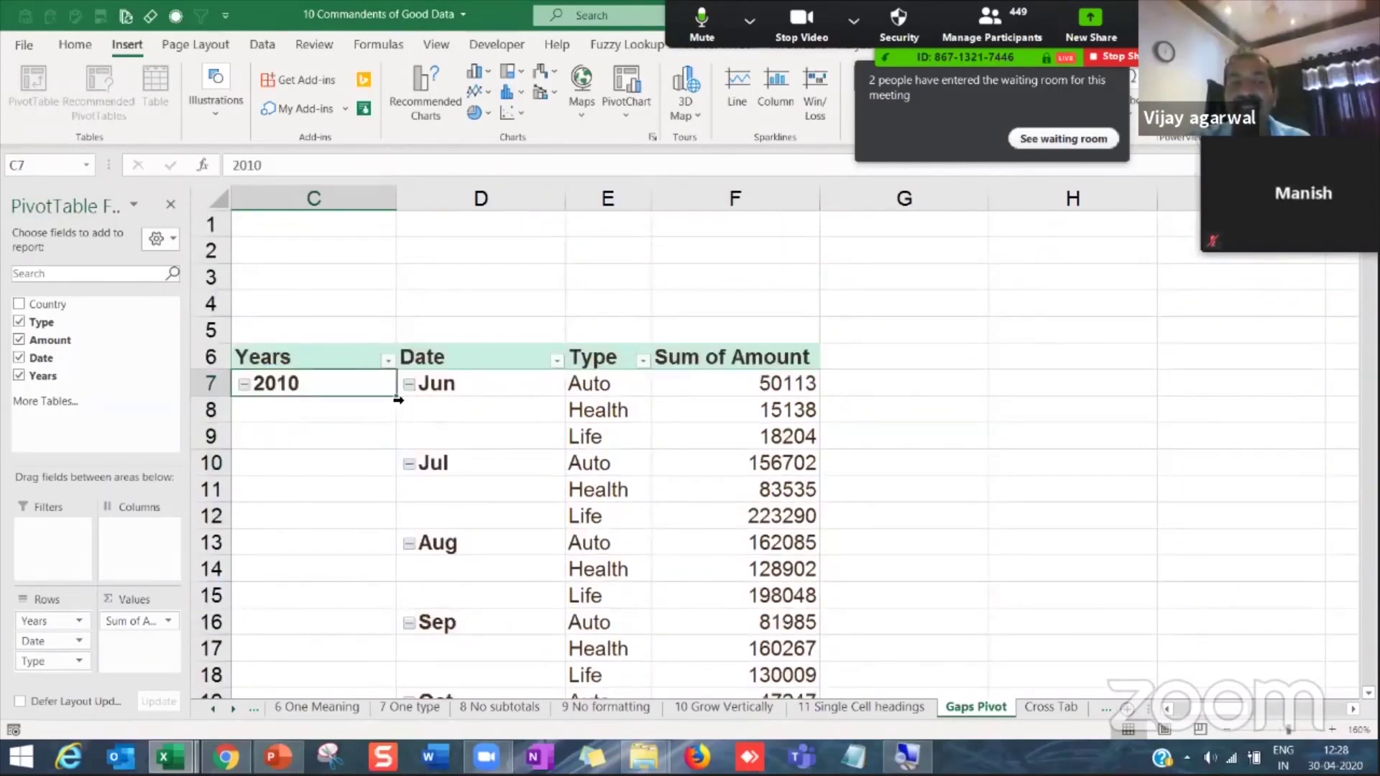
{"action": "left_click", "coordinate": [363, 615], "text": "shift"}
{"action": "left_click_drag", "start_coordinate": [473, 388], "coordinate": [478, 440]}
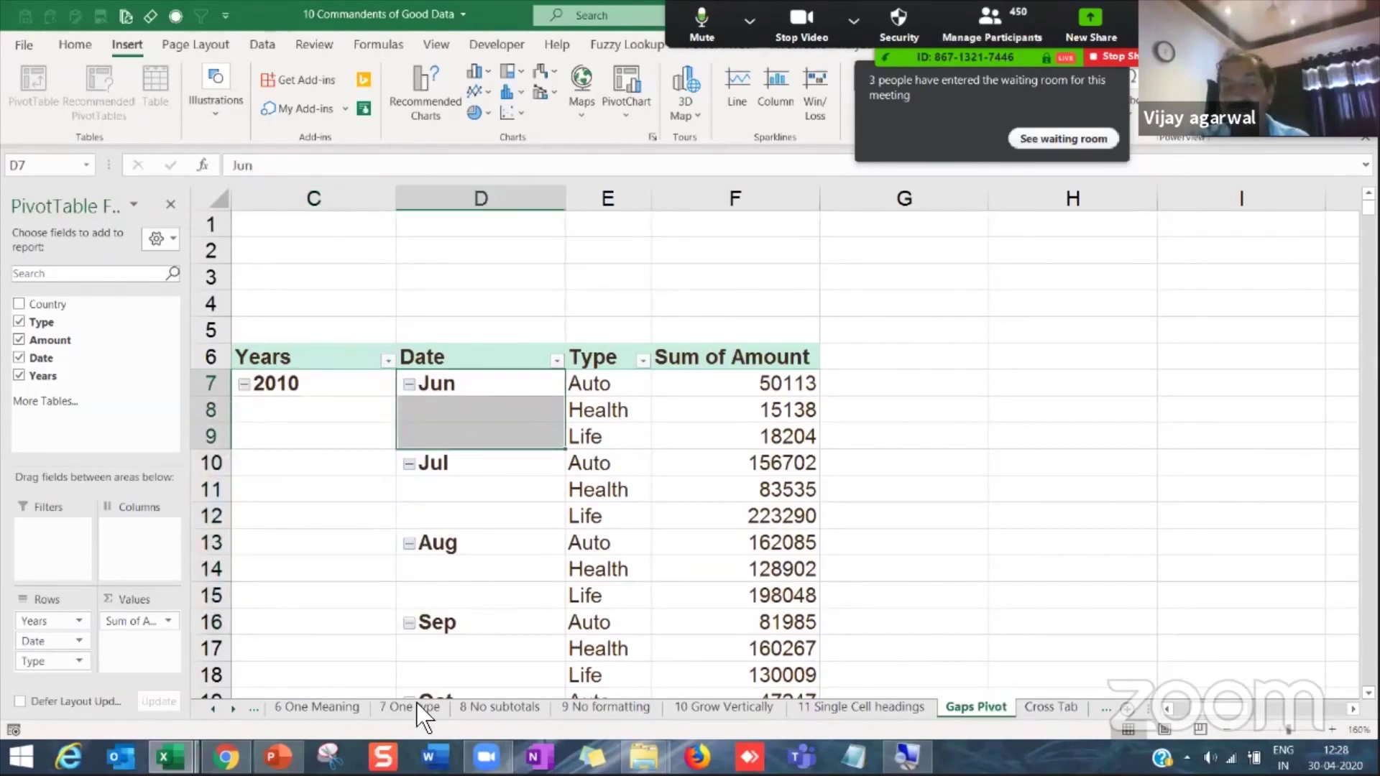
Step: Open the Cross Tab sheet and select the attendance grid's day headings 1 to 5, C4:G4
{"action": "left_click", "coordinate": [233, 708]}
{"action": "left_click", "coordinate": [233, 708]}
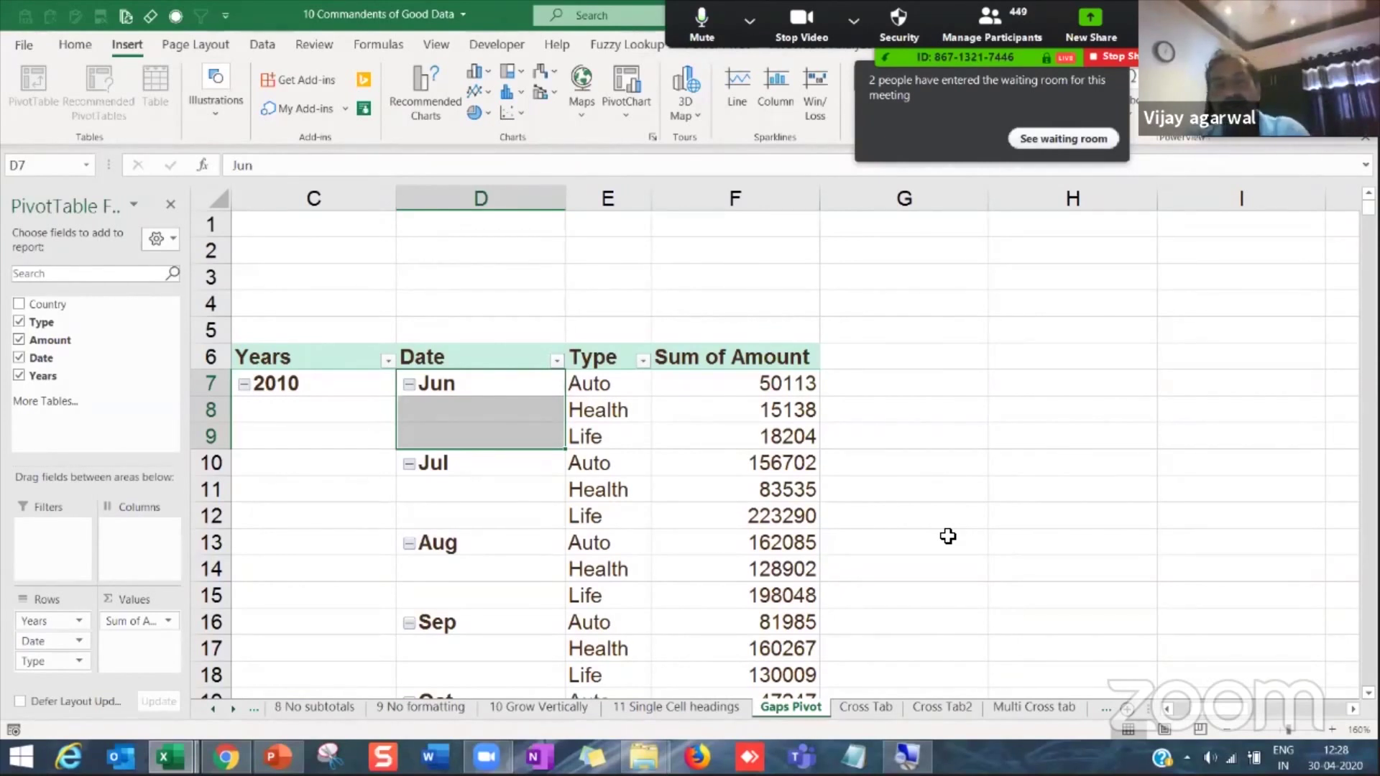
{"action": "left_click", "coordinate": [866, 708]}
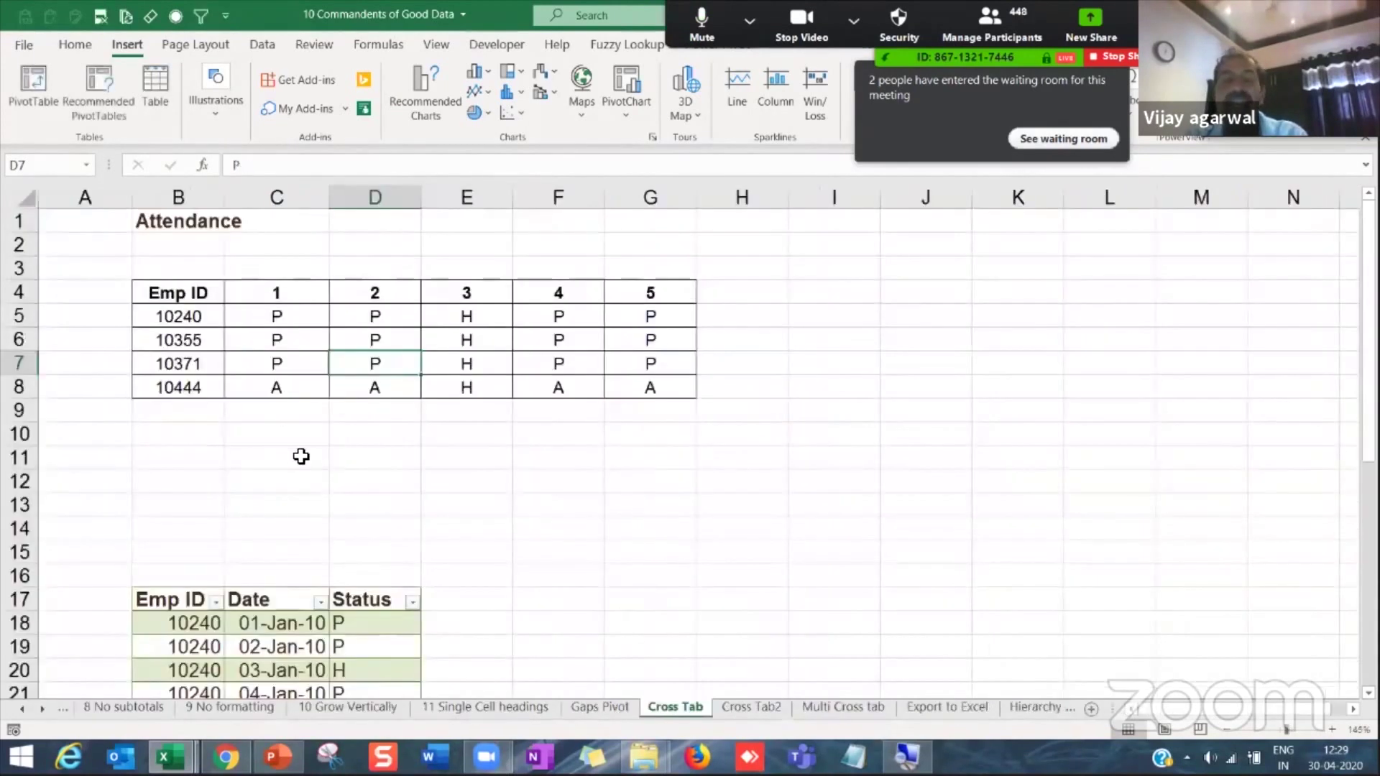
{"action": "left_click", "coordinate": [257, 434]}
{"action": "left_click_drag", "start_coordinate": [181, 293], "coordinate": [624, 391]}
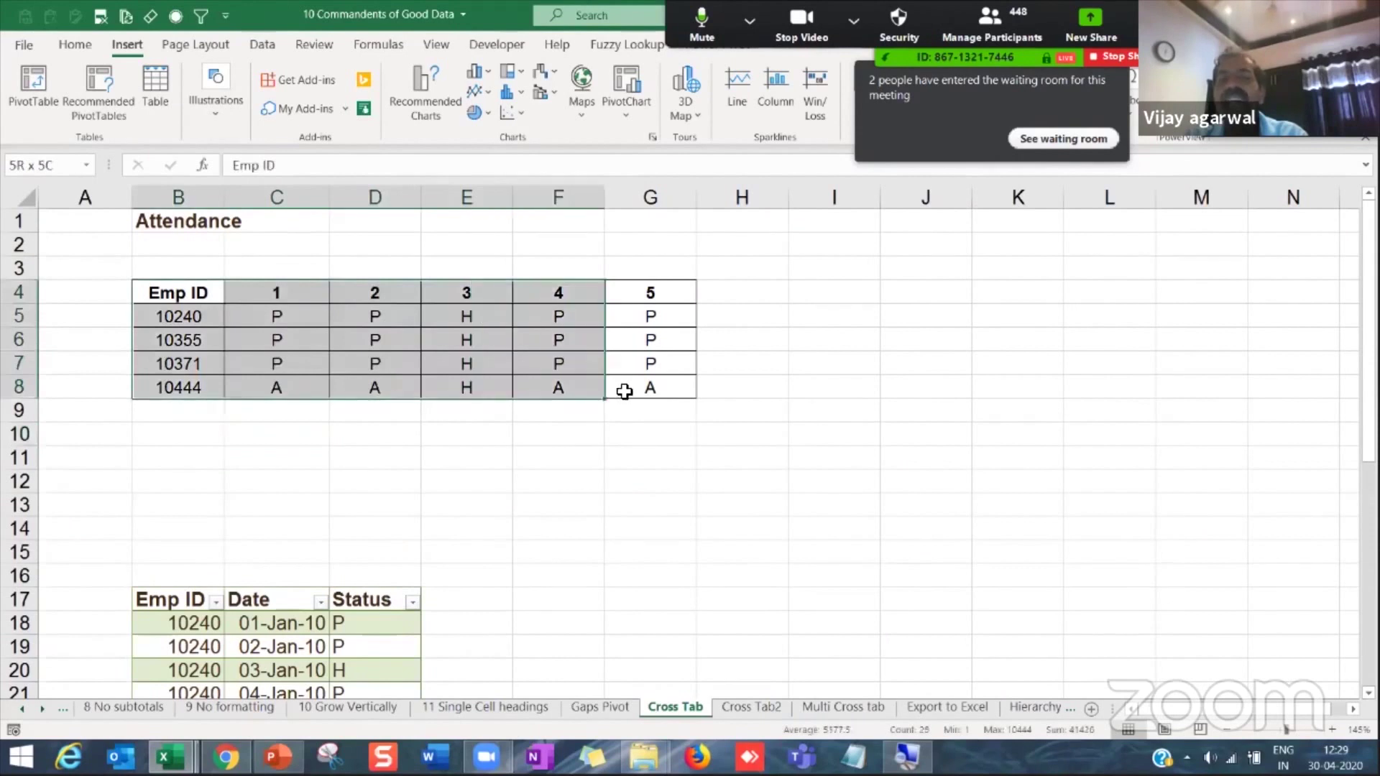
{"action": "left_click", "coordinate": [270, 301]}
{"action": "left_click", "coordinate": [631, 297], "text": "shift"}
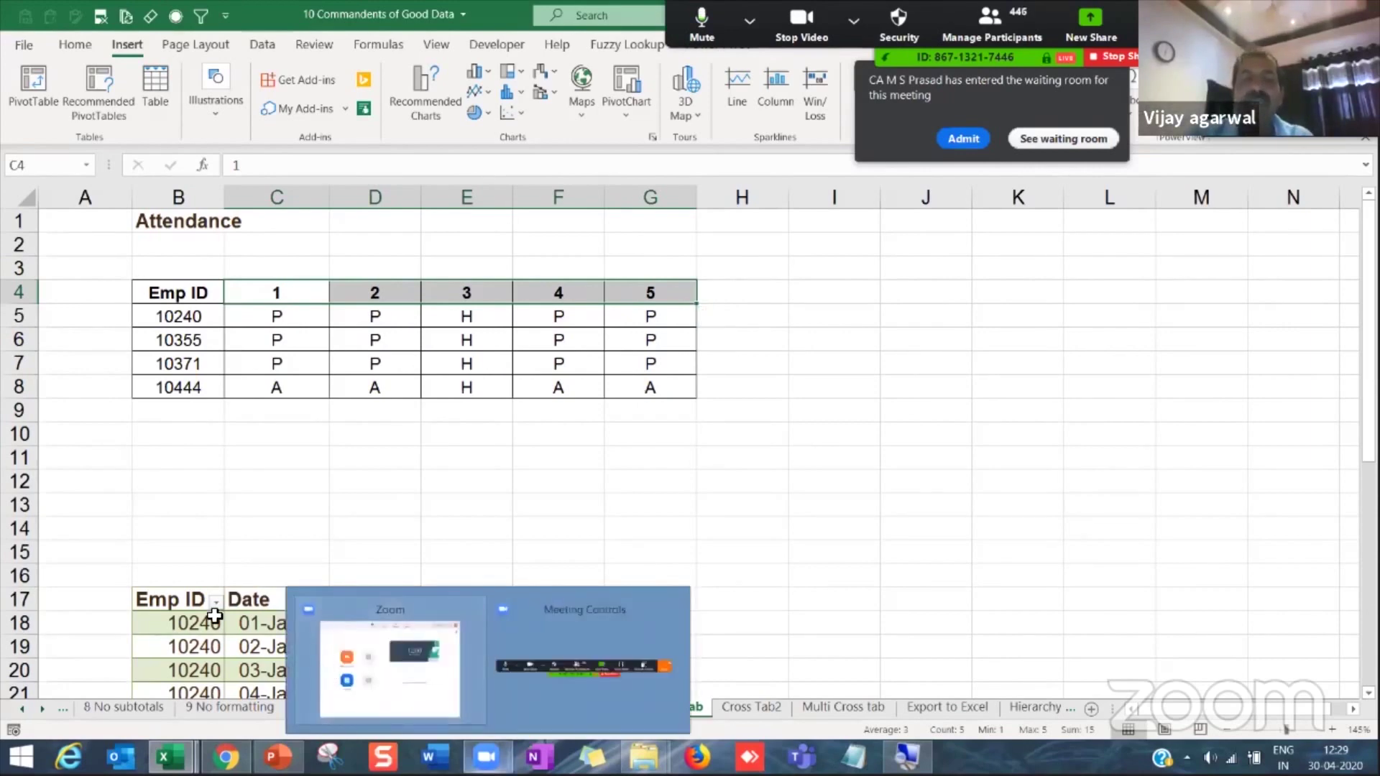
Step: Examine the vertical attendance list with Emp ID, Date and Status, selecting it from B17 to D37
{"action": "left_click", "coordinate": [213, 619]}
{"action": "scroll", "coordinate": [329, 625], "scroll_direction": "down", "scroll_amount": 5}
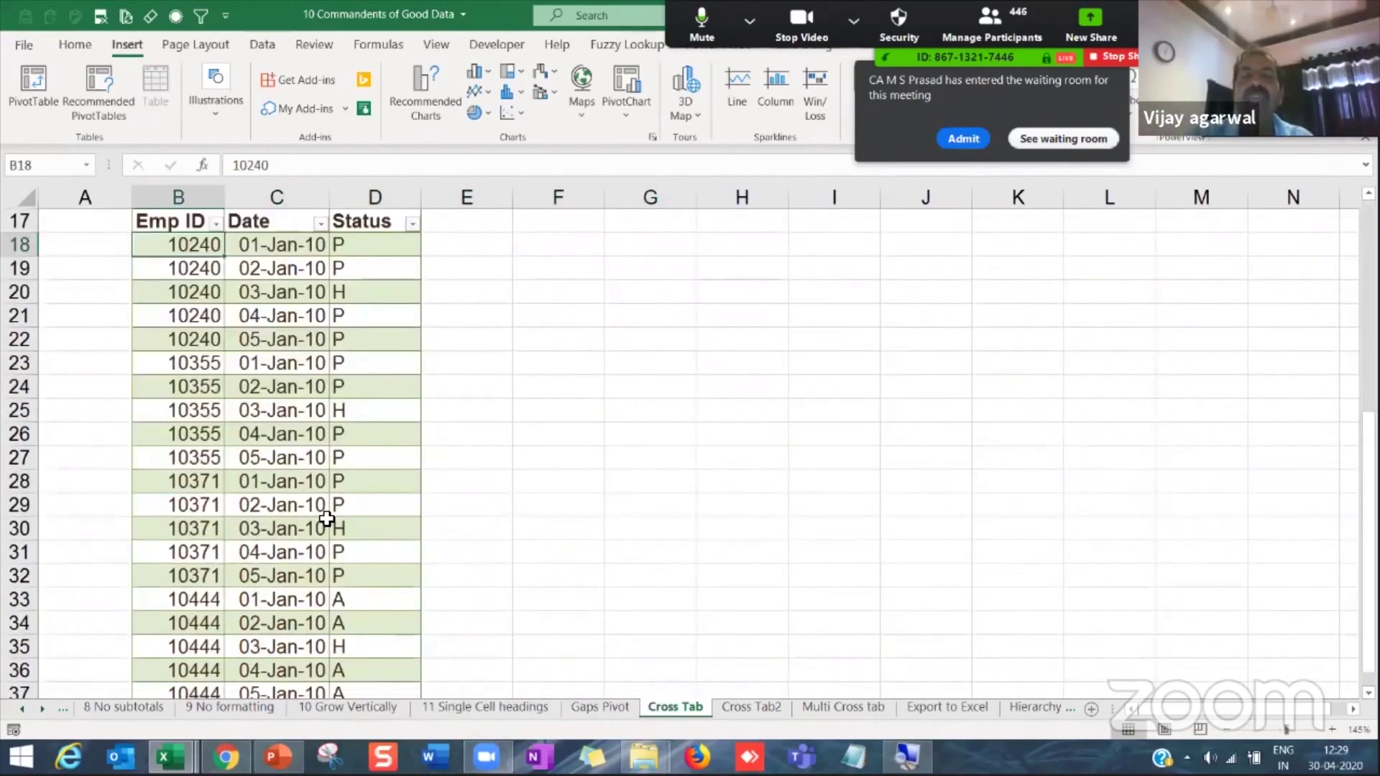
{"action": "scroll", "coordinate": [299, 410], "scroll_direction": "up", "scroll_amount": 3}
{"action": "left_click_drag", "start_coordinate": [194, 409], "coordinate": [373, 665]}
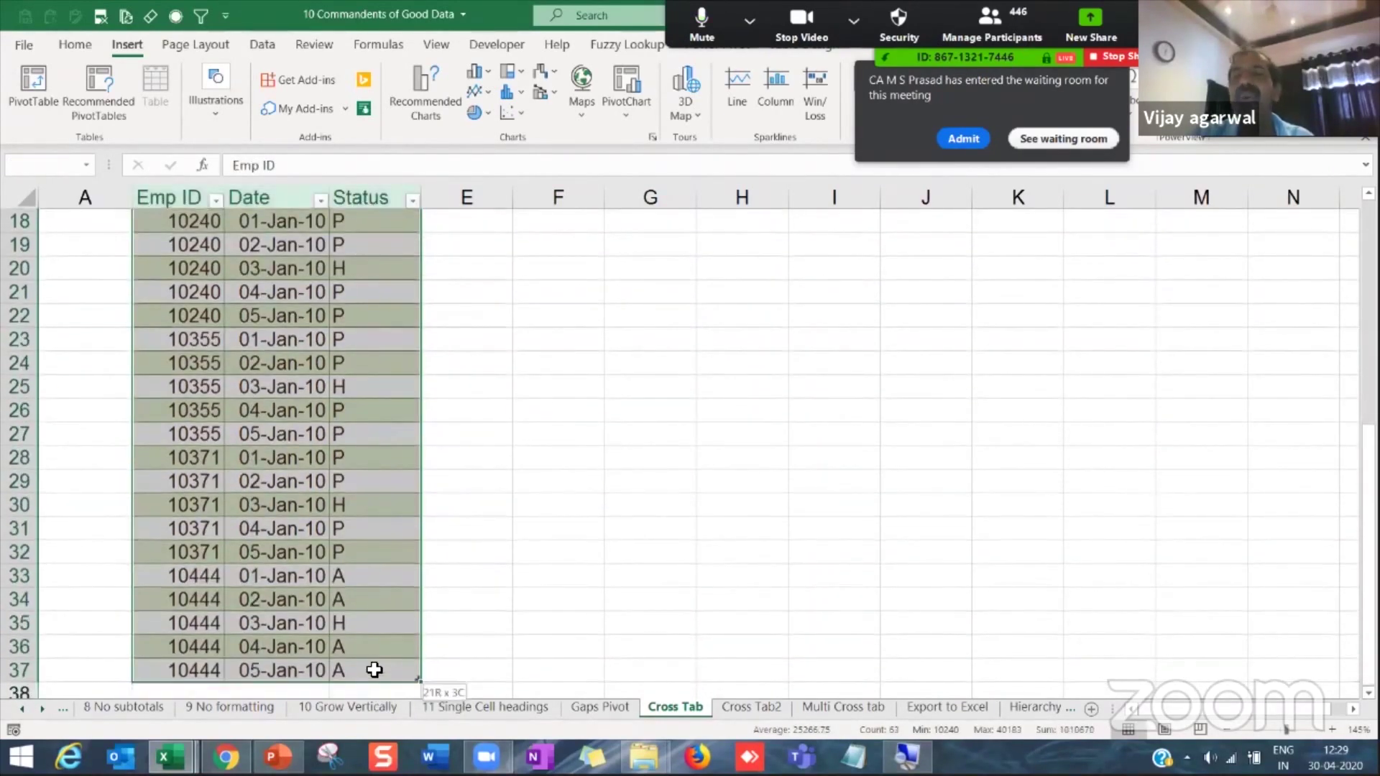
{"action": "left_click", "coordinate": [283, 410]}
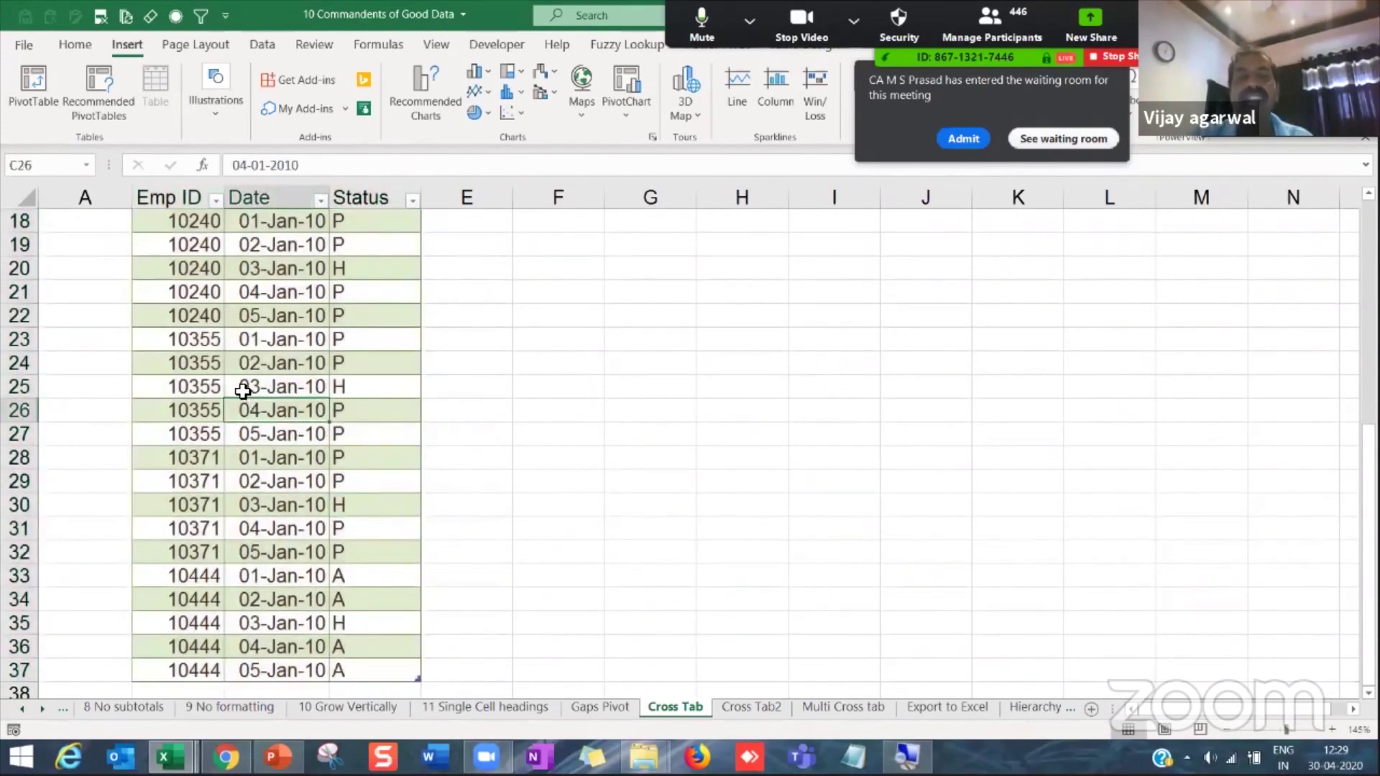
{"action": "scroll", "coordinate": [237, 388], "scroll_direction": "up", "scroll_amount": 3}
{"action": "left_click", "coordinate": [211, 374]}
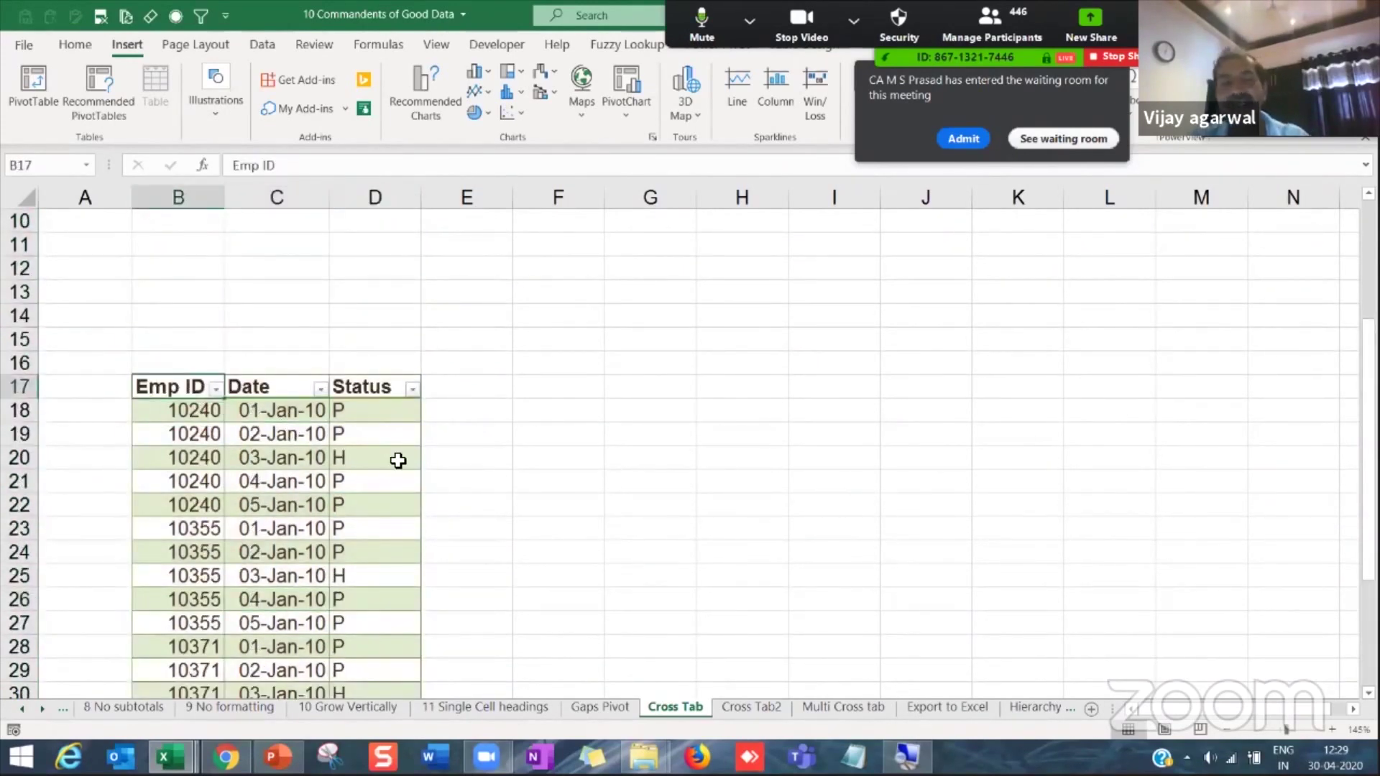
Step: Select the attendance grid B4:G8 and glance at the Cross Tab2 sheet's monthly expense table before returning to Cross Tab
{"action": "scroll", "coordinate": [398, 461], "scroll_direction": "up", "scroll_amount": 3}
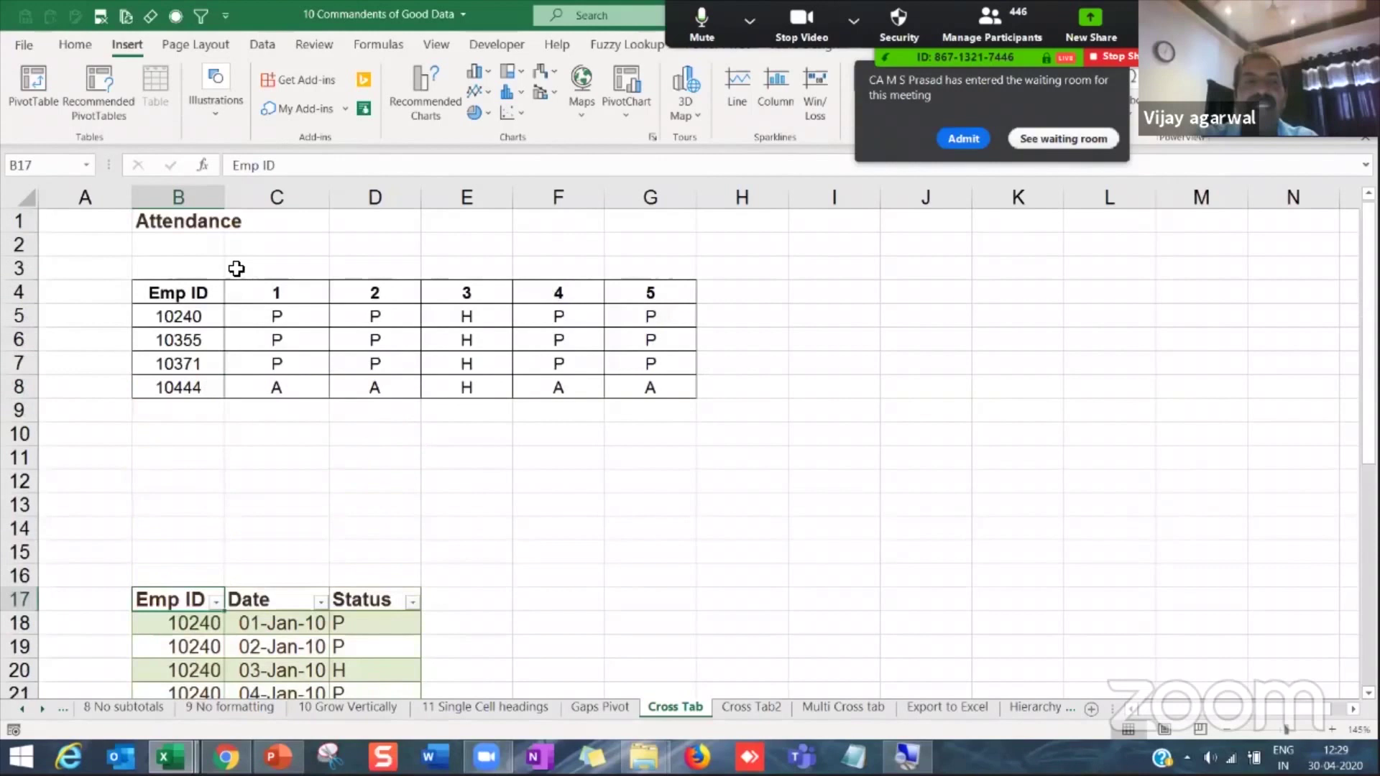
{"action": "left_click", "coordinate": [189, 291]}
{"action": "left_click_drag", "start_coordinate": [580, 397], "coordinate": [631, 395]}
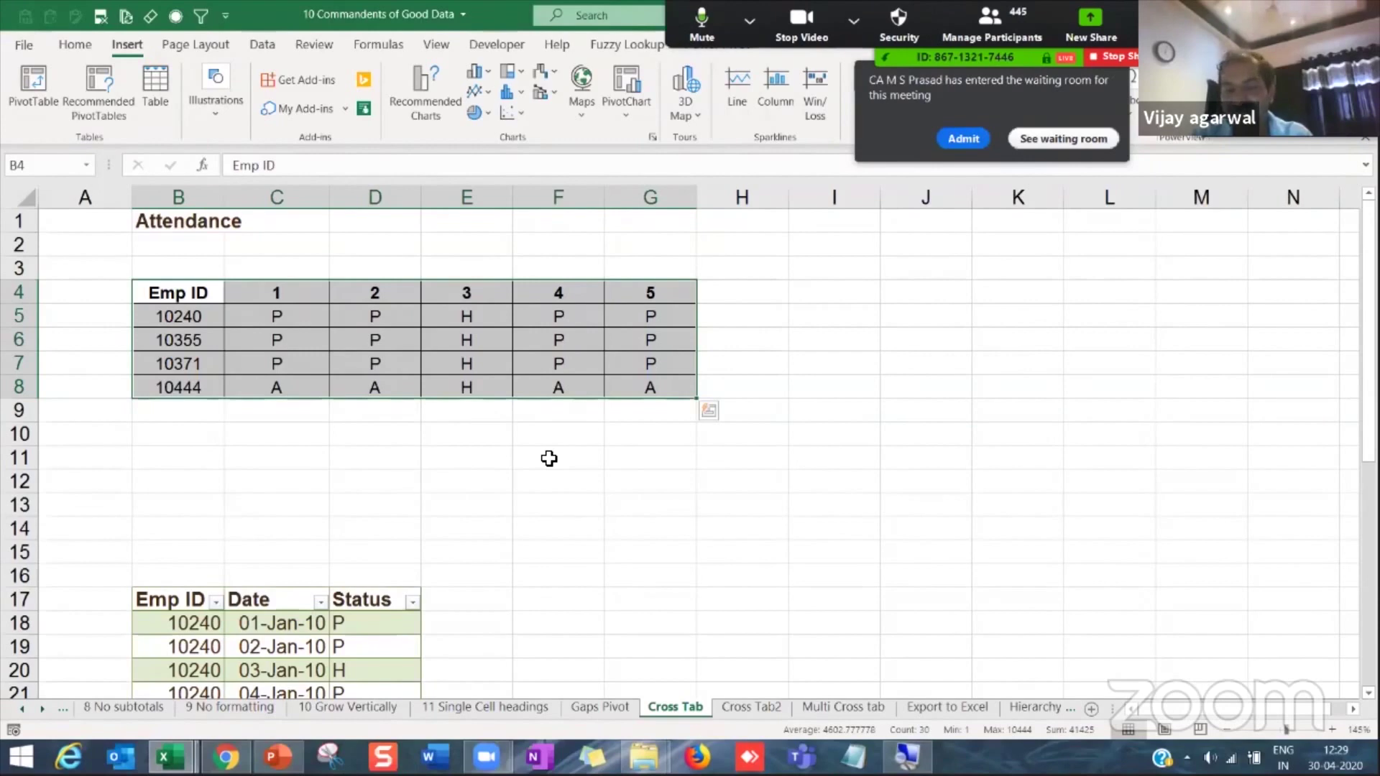
{"action": "left_click", "coordinate": [752, 707]}
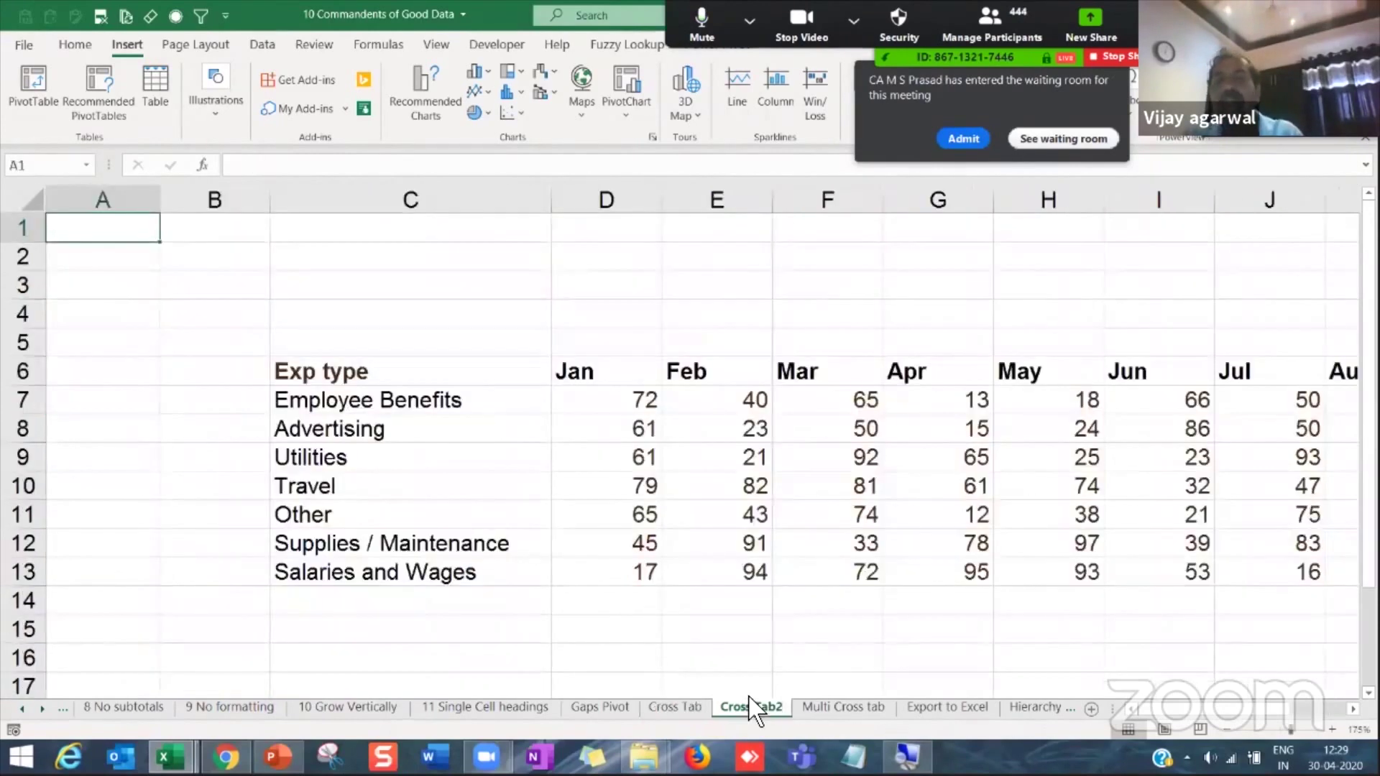
{"action": "left_click", "coordinate": [676, 707]}
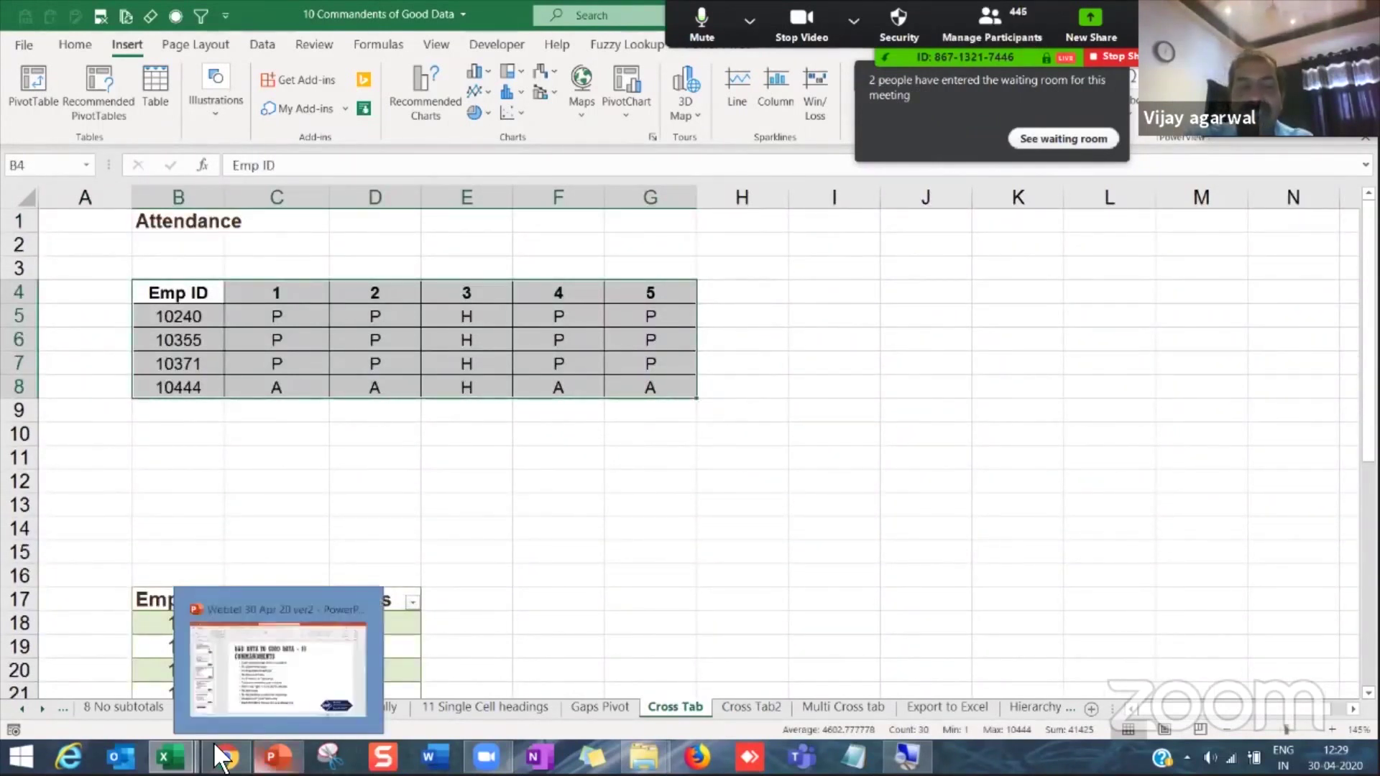
Step: Switch to the Training Data - Charts2 workbook and examine the columnChart sheet's department table and column chart
{"action": "mouse_move", "coordinate": [169, 754]}
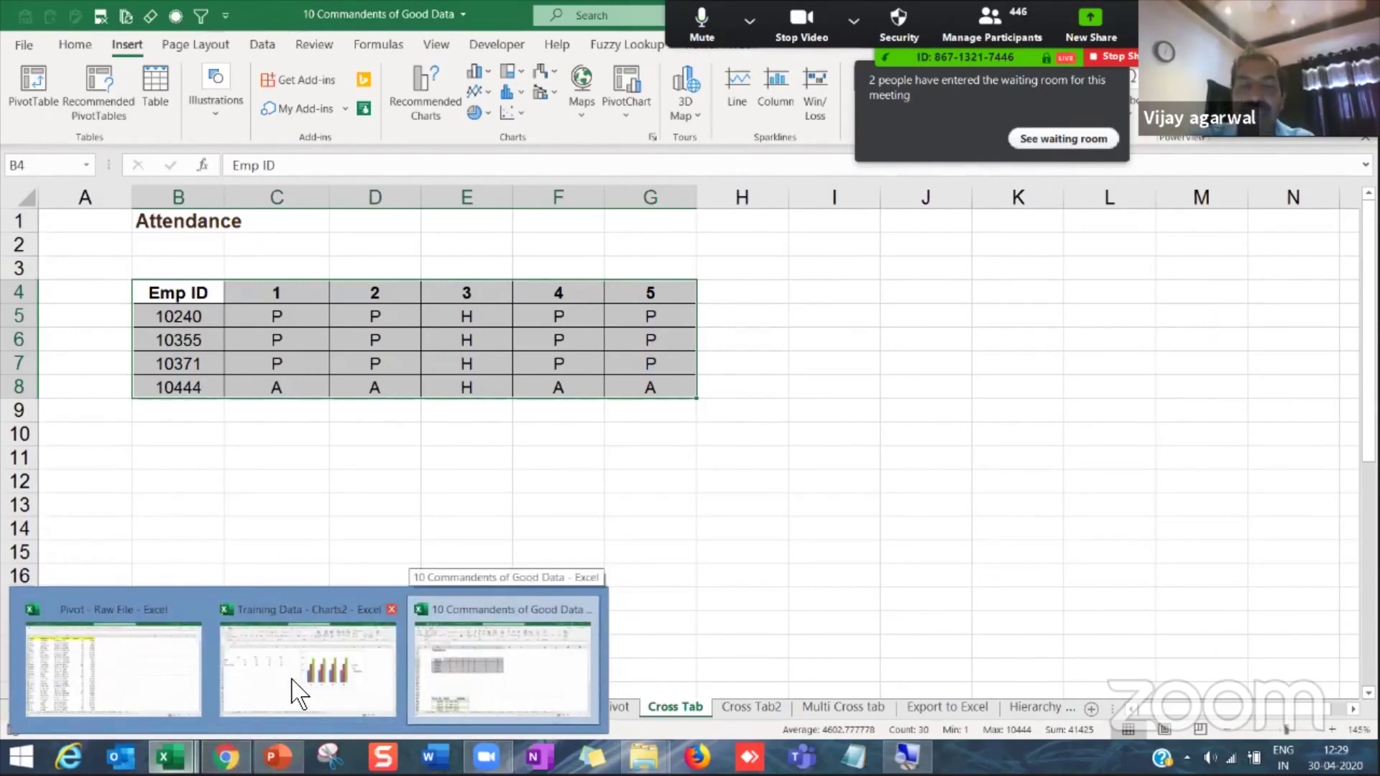
{"action": "left_click", "coordinate": [316, 664]}
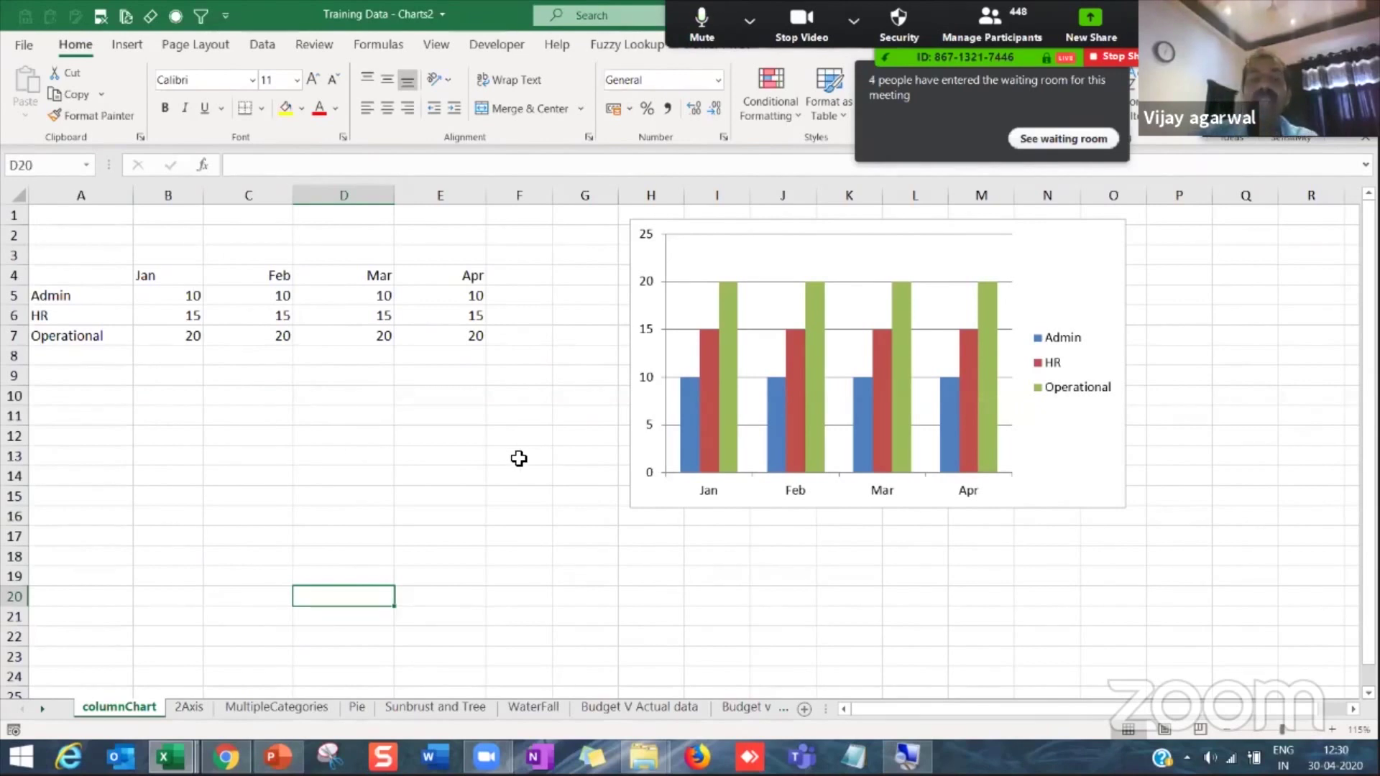
{"action": "left_click", "coordinate": [336, 418]}
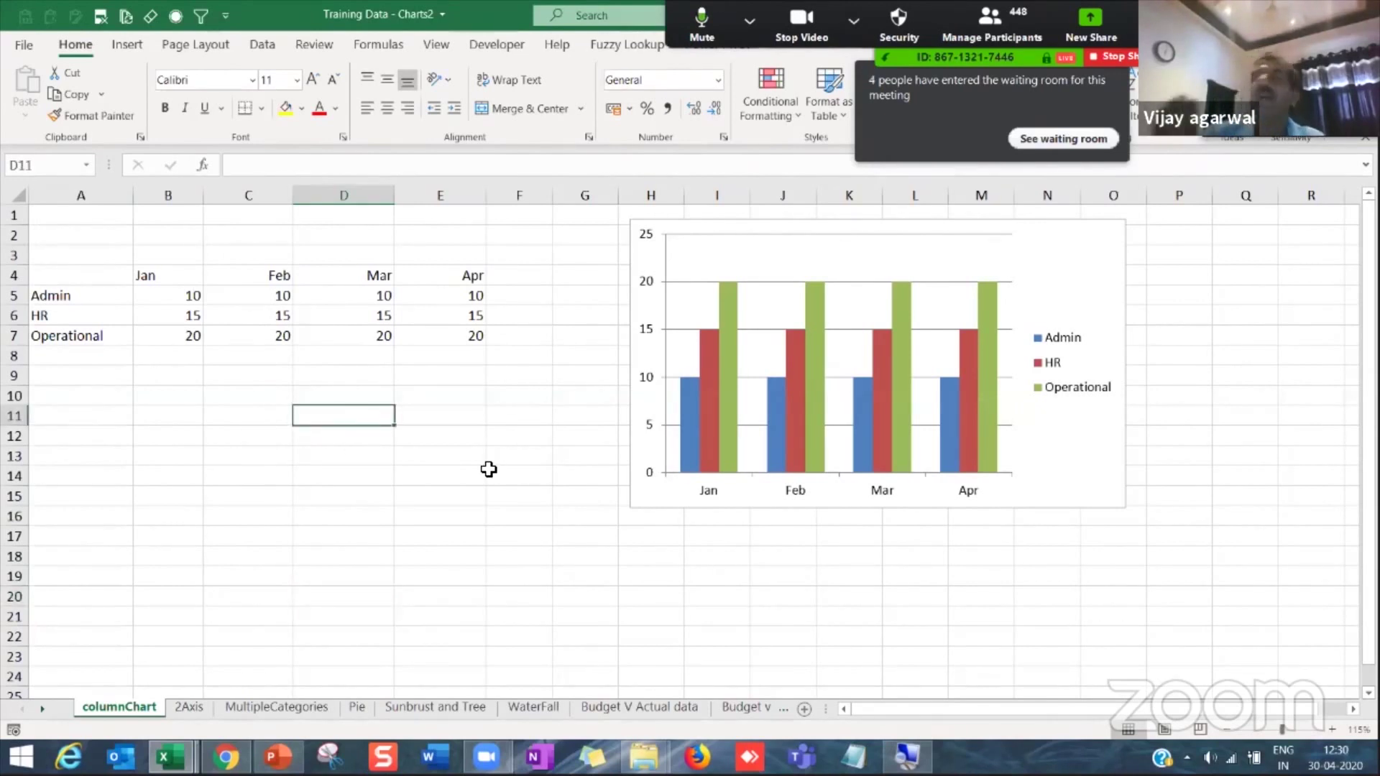
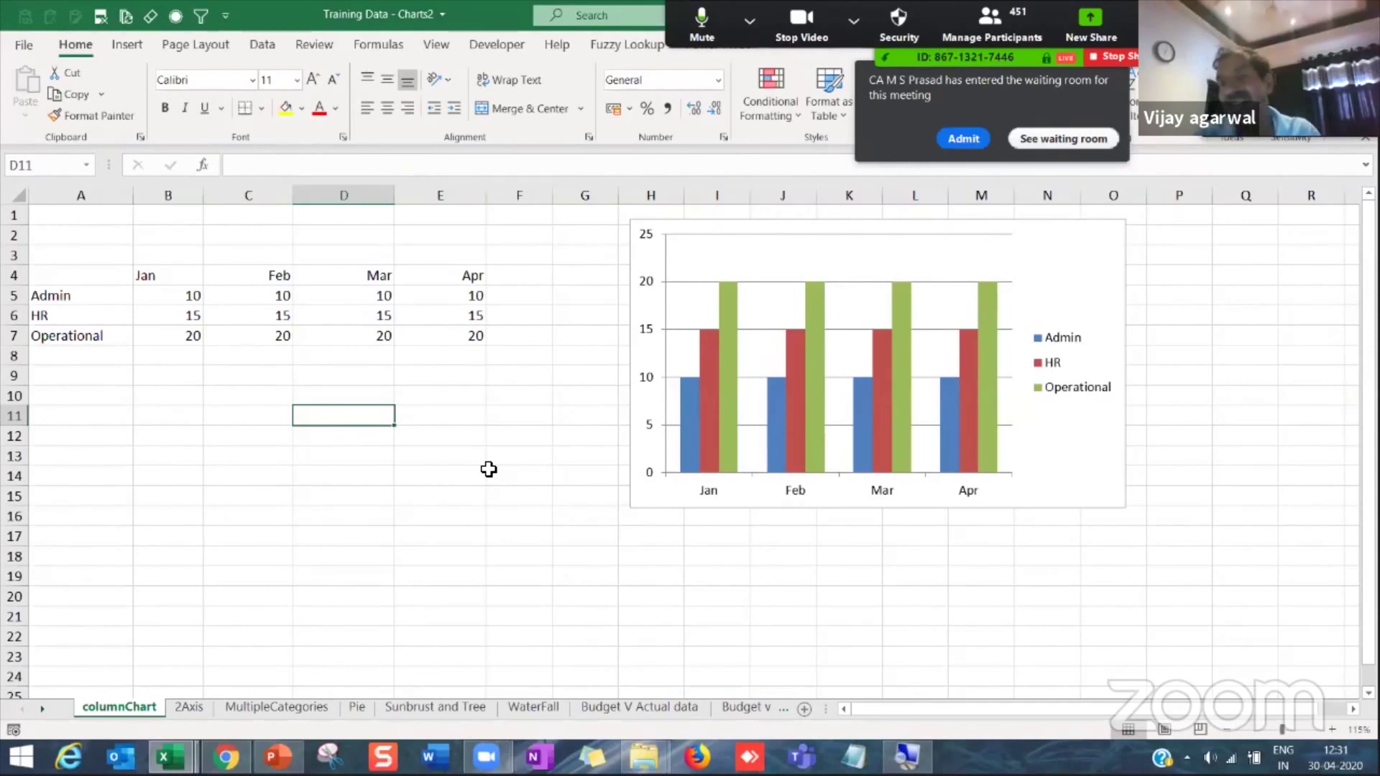
{"action": "left_click", "coordinate": [711, 248]}
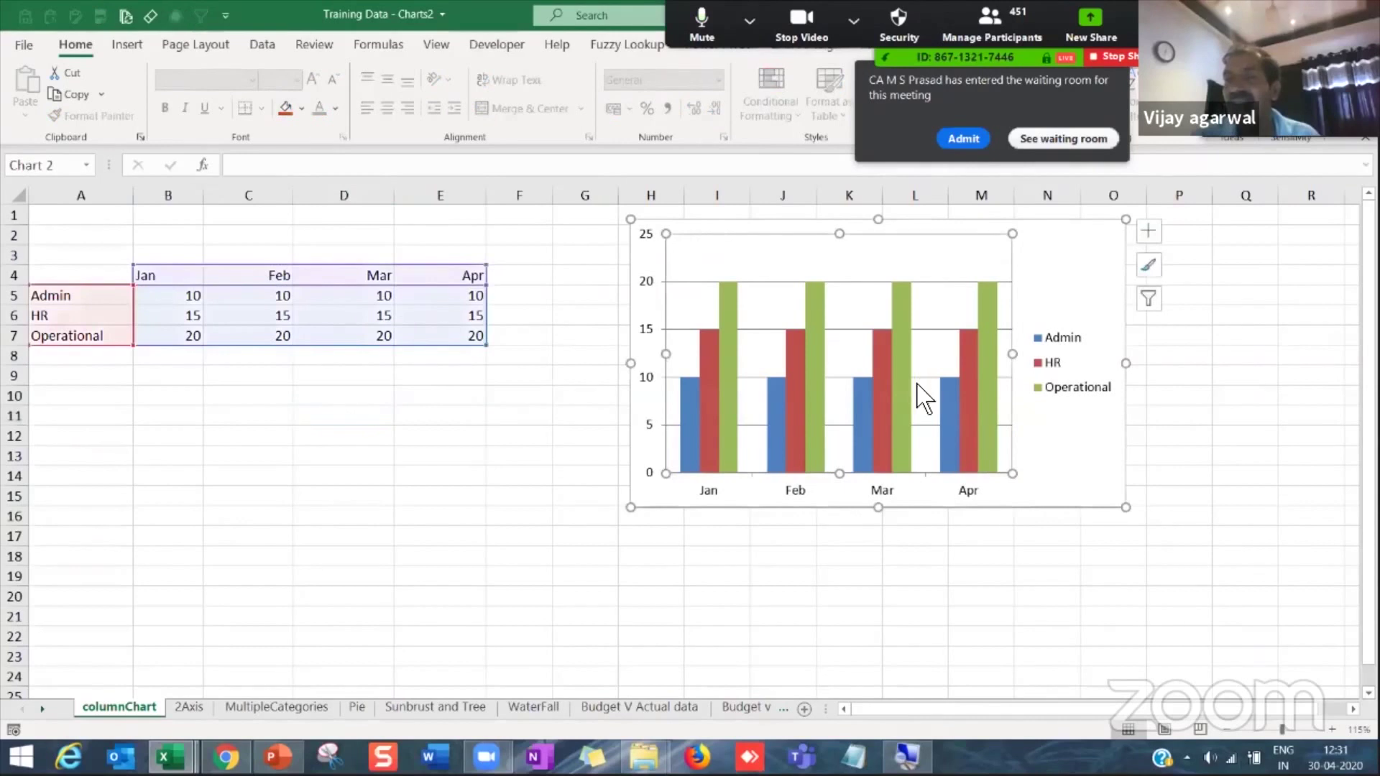
Step: Delete the Admin, HR and Operational column chart from the columnChart sheet
{"action": "left_click", "coordinate": [1086, 510]}
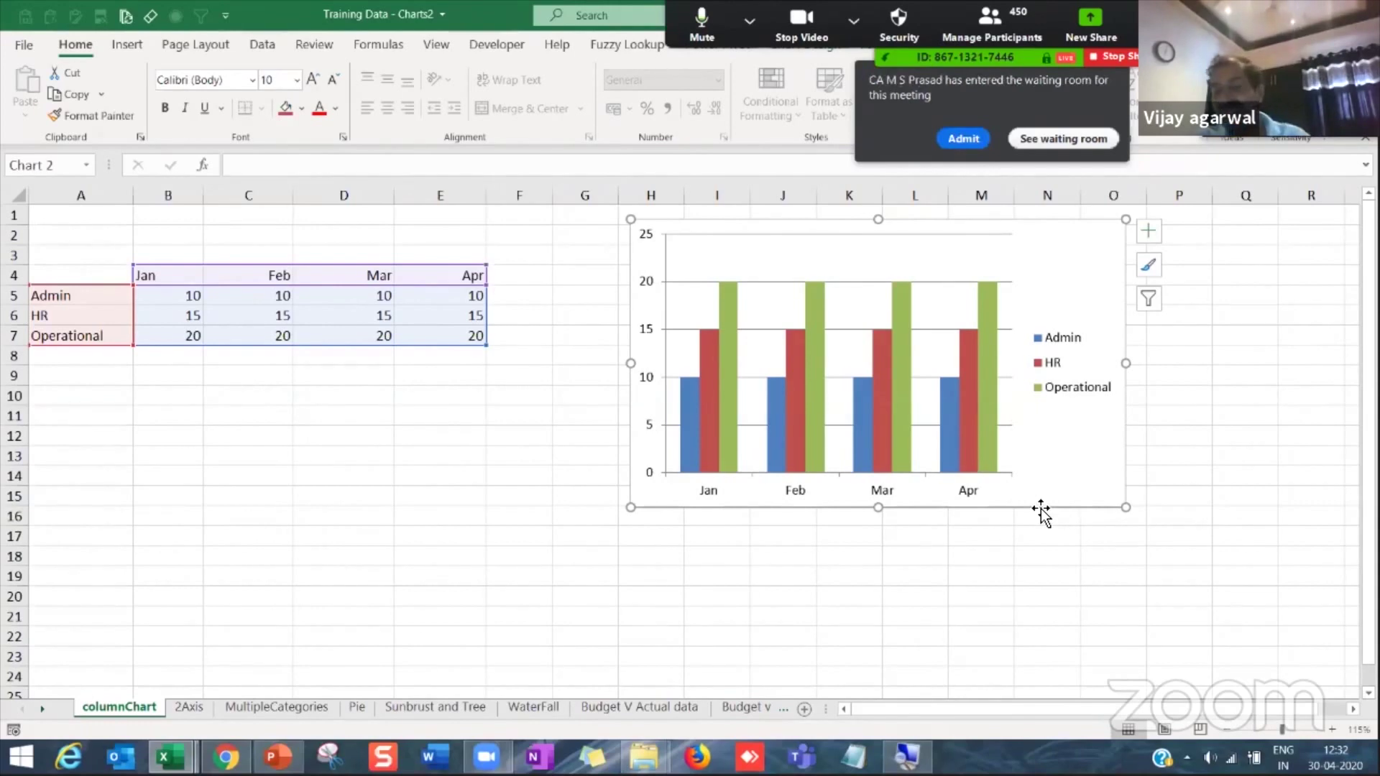
{"action": "key", "text": "Delete"}
{"action": "left_click", "coordinate": [523, 554]}
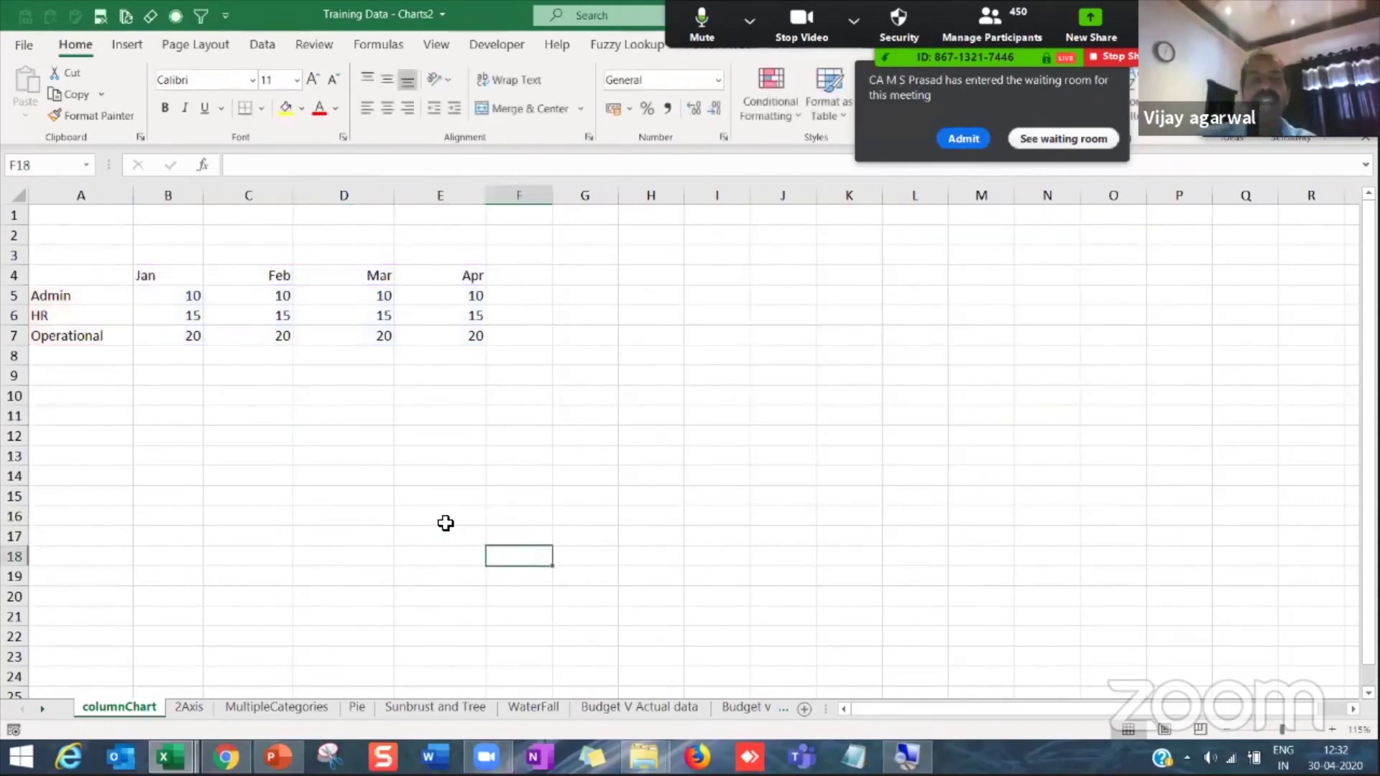
Step: Narrow the Jan to Apr columns, B to E, to one equal width
{"action": "scroll", "coordinate": [364, 495], "scroll_direction": "up", "scroll_amount": 3}
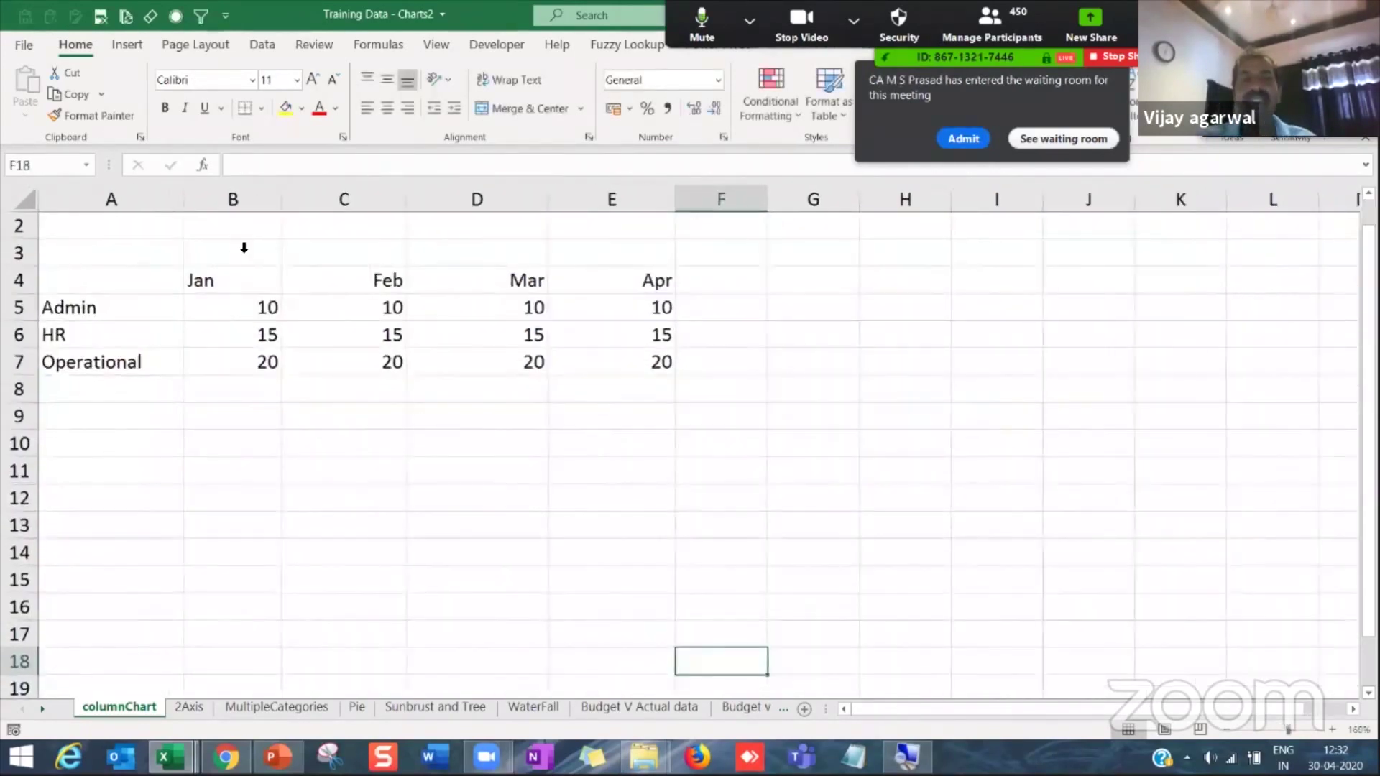
{"action": "left_click_drag", "start_coordinate": [236, 201], "coordinate": [632, 205]}
{"action": "left_click", "coordinate": [496, 362]}
{"action": "left_click", "coordinate": [278, 353]}
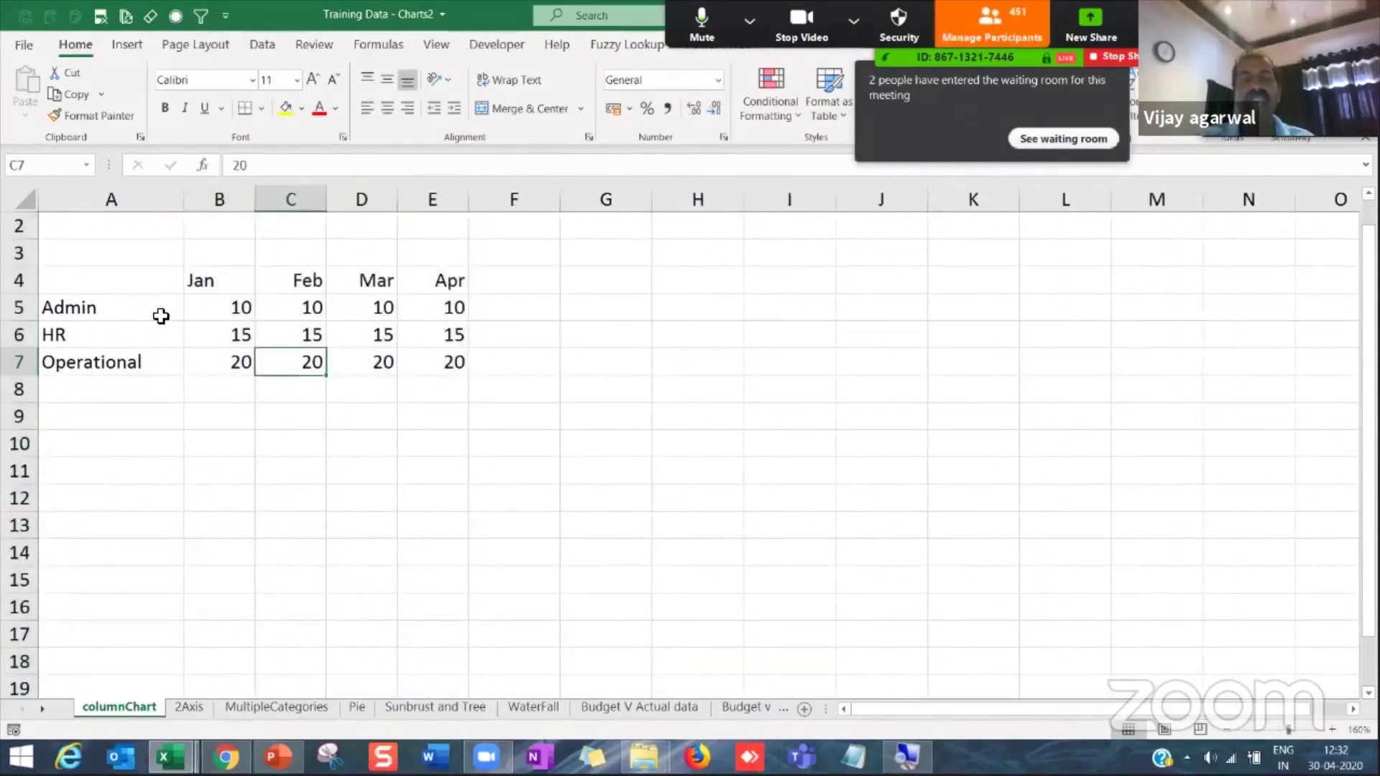
Step: Enter =RANDBETWEEN(10,30) as a single array formula across the Jan to Apr figures in B5:E7
{"action": "left_click", "coordinate": [160, 314]}
{"action": "left_click", "coordinate": [307, 317]}
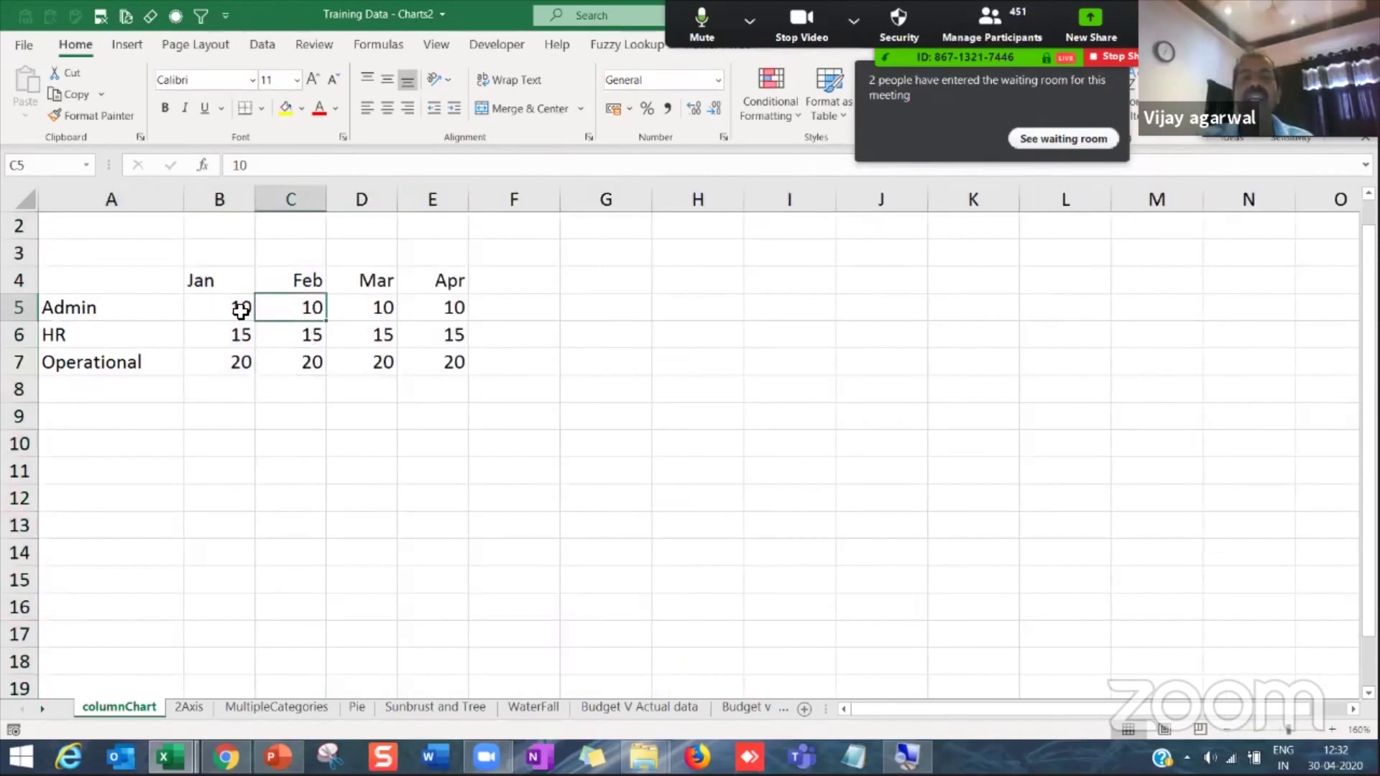
{"action": "left_click_drag", "start_coordinate": [244, 308], "coordinate": [409, 362]}
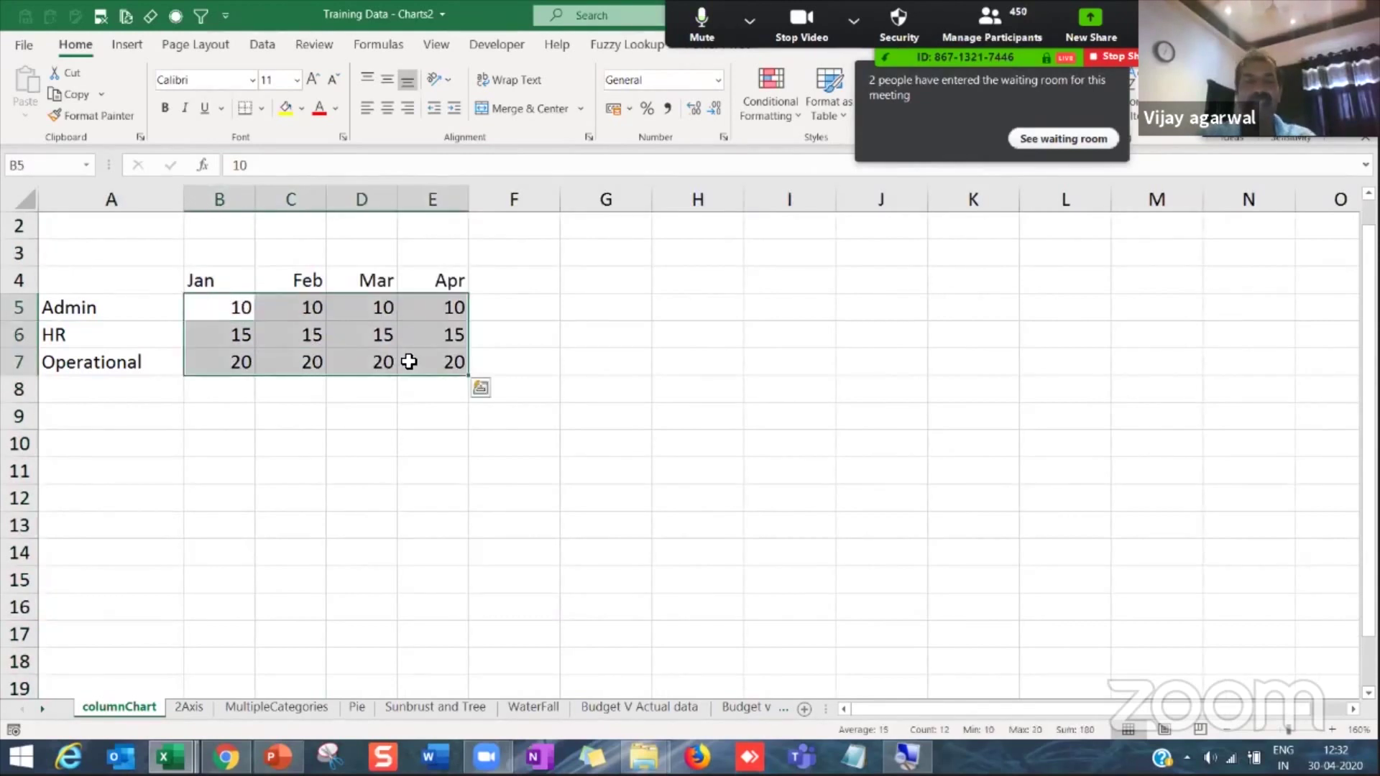
{"action": "type", "text": "=rand"}
{"action": "key", "text": "Down"}
{"action": "key", "text": "Down"}
{"action": "key", "text": "Tab"}
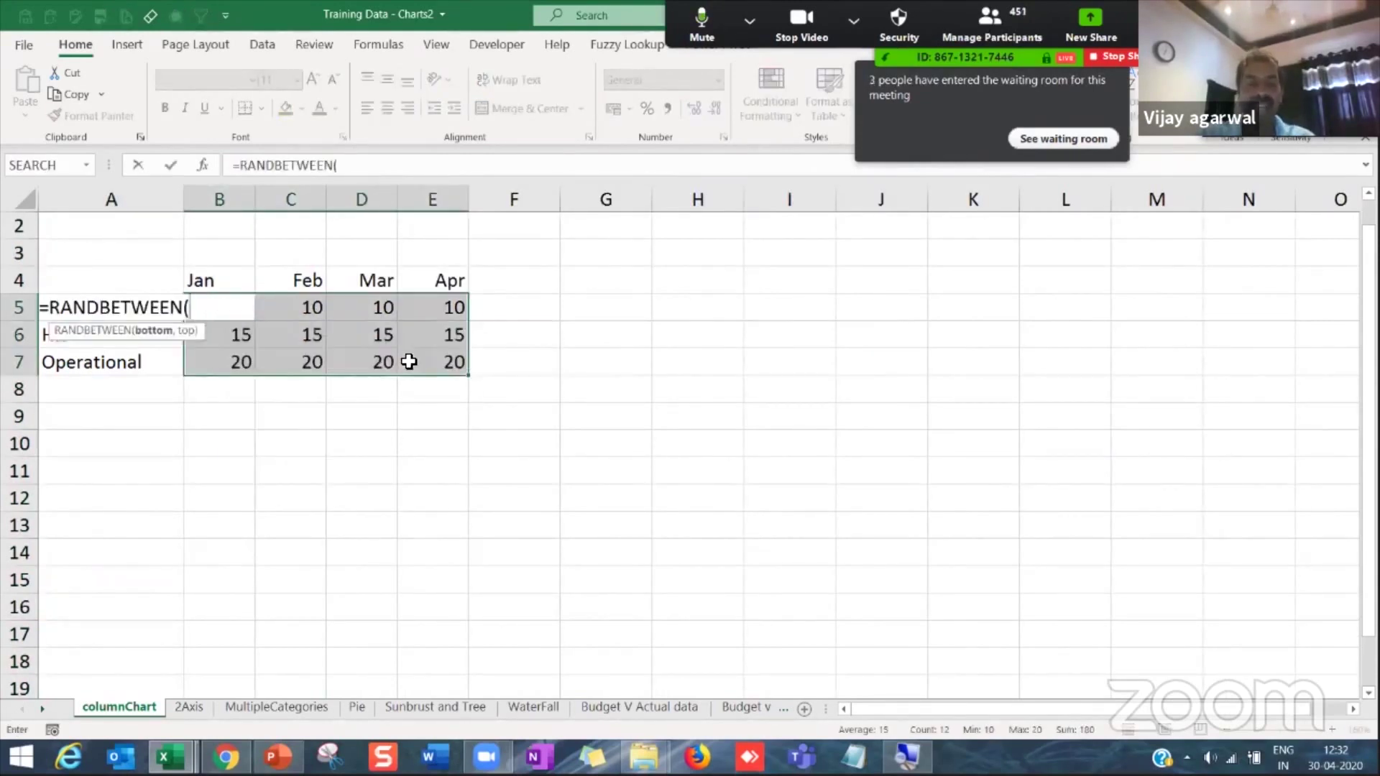
{"action": "type", "text": "10,30"}
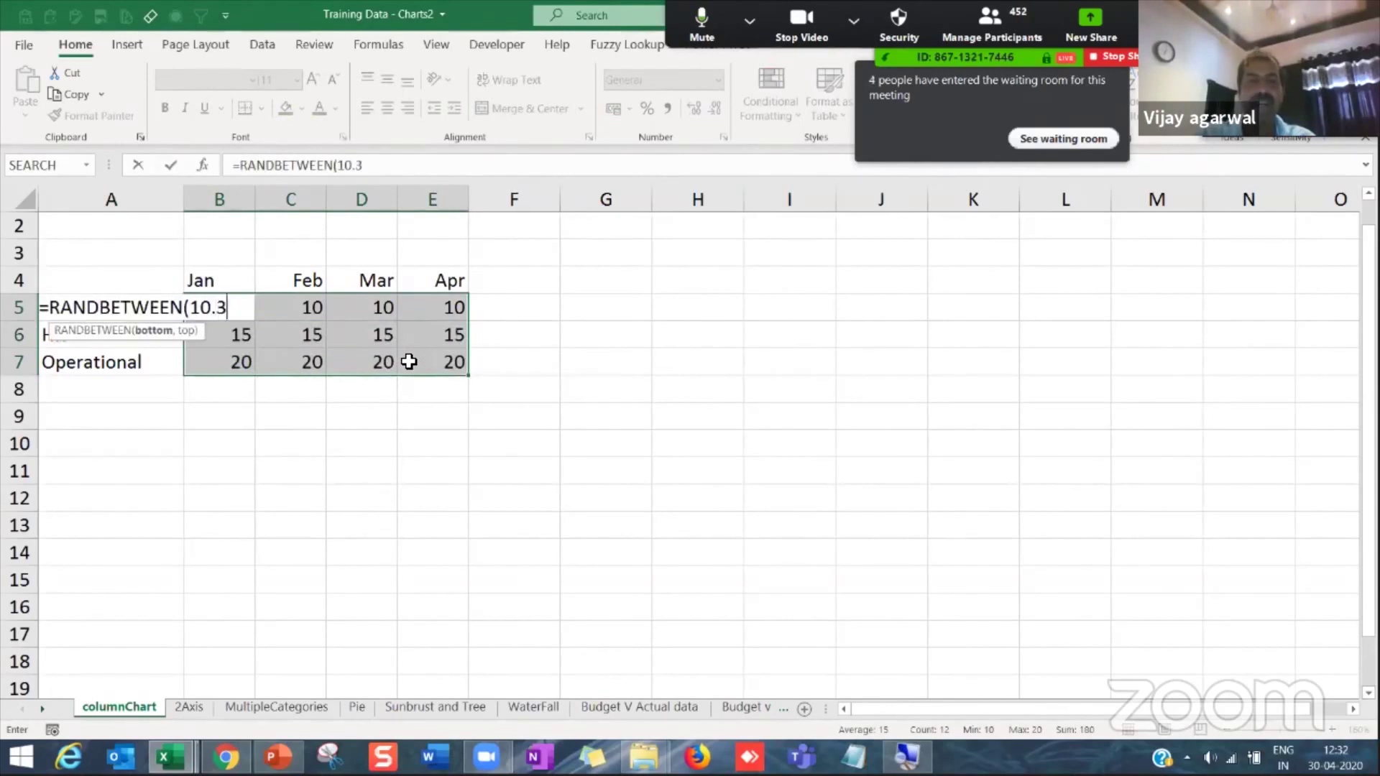
{"action": "key", "text": "BackSpace"}
{"action": "key", "text": "BackSpace"}
{"action": "key", "text": "BackSpace"}
{"action": "key", "text": "BackSpace"}
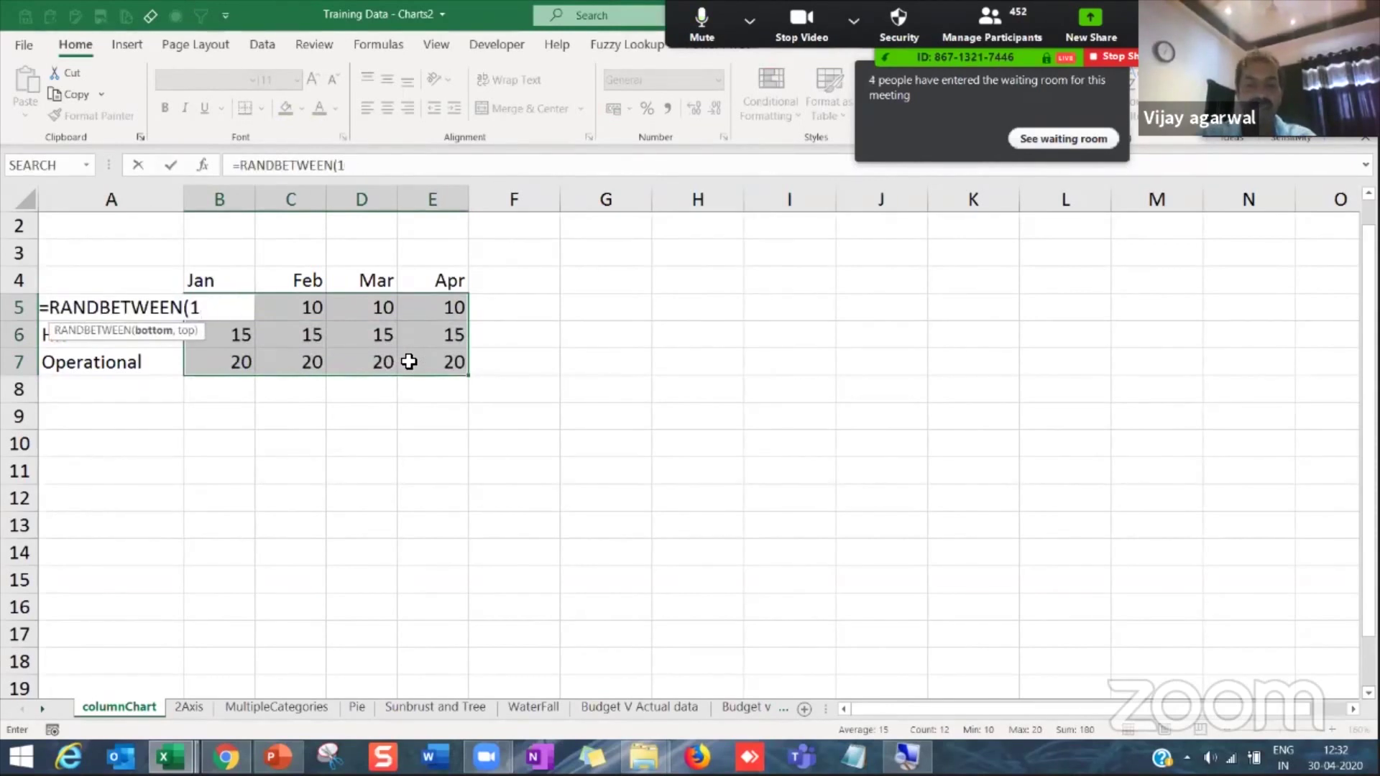
{"action": "type", "text": "0,30"}
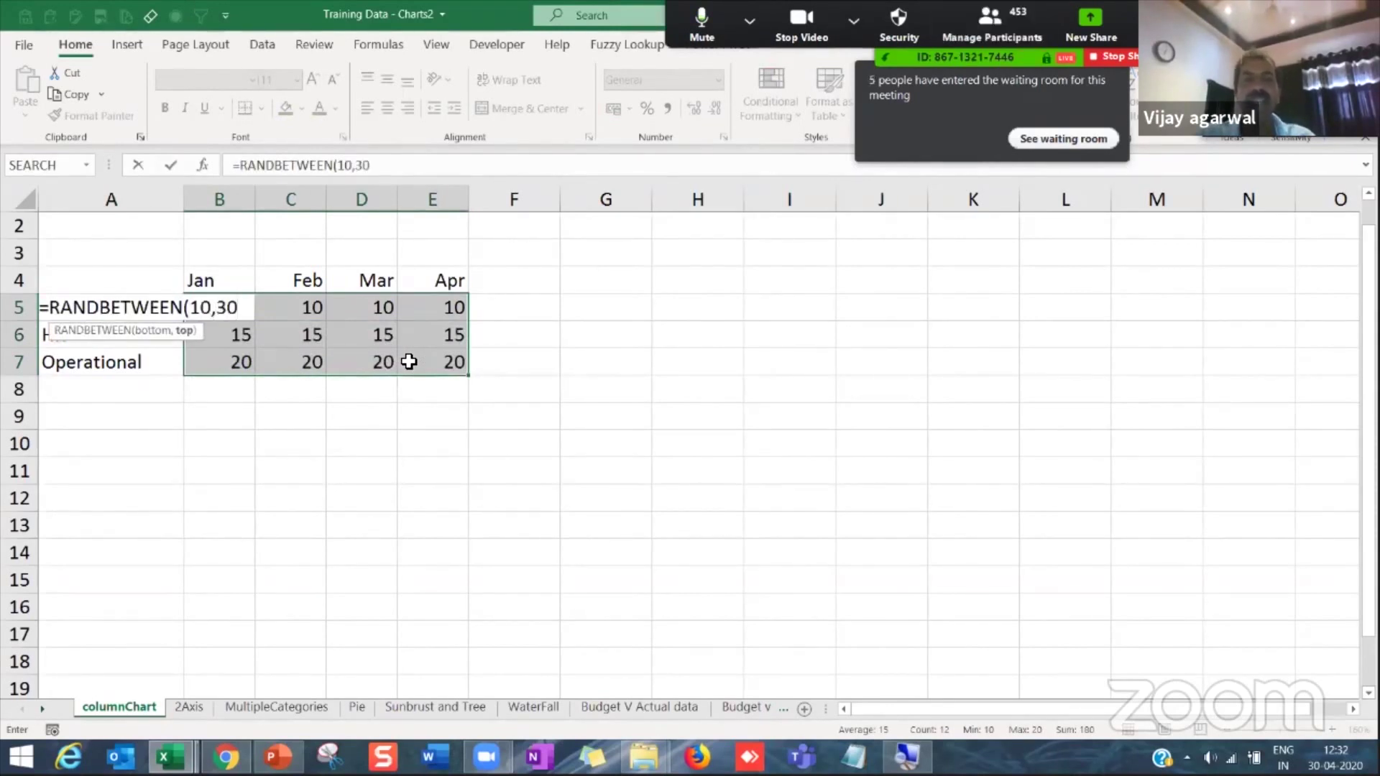
{"action": "key", "text": "ctrl+shift+Return"}
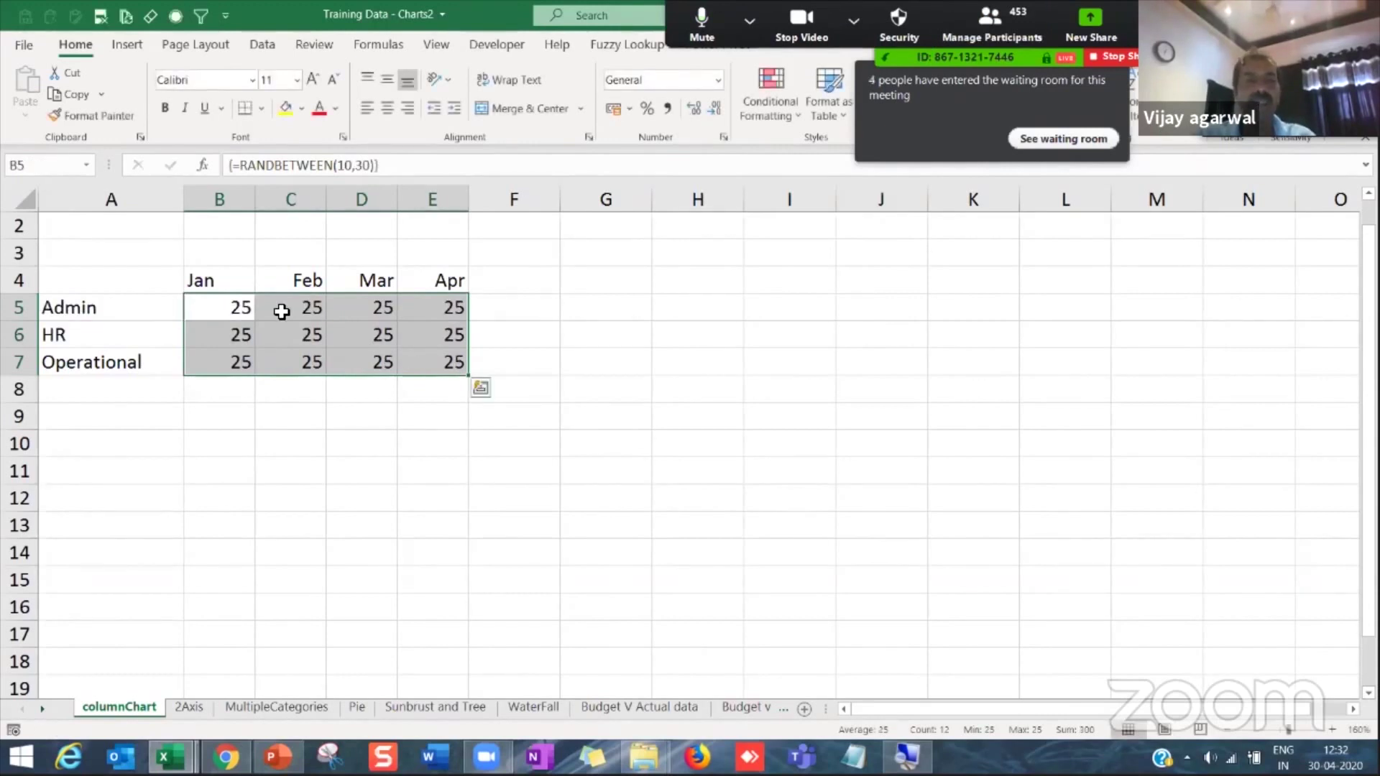
Step: Try to re-enter the array formula from cell B5, and undo the array entry in B5:E7
{"action": "left_click", "coordinate": [237, 166]}
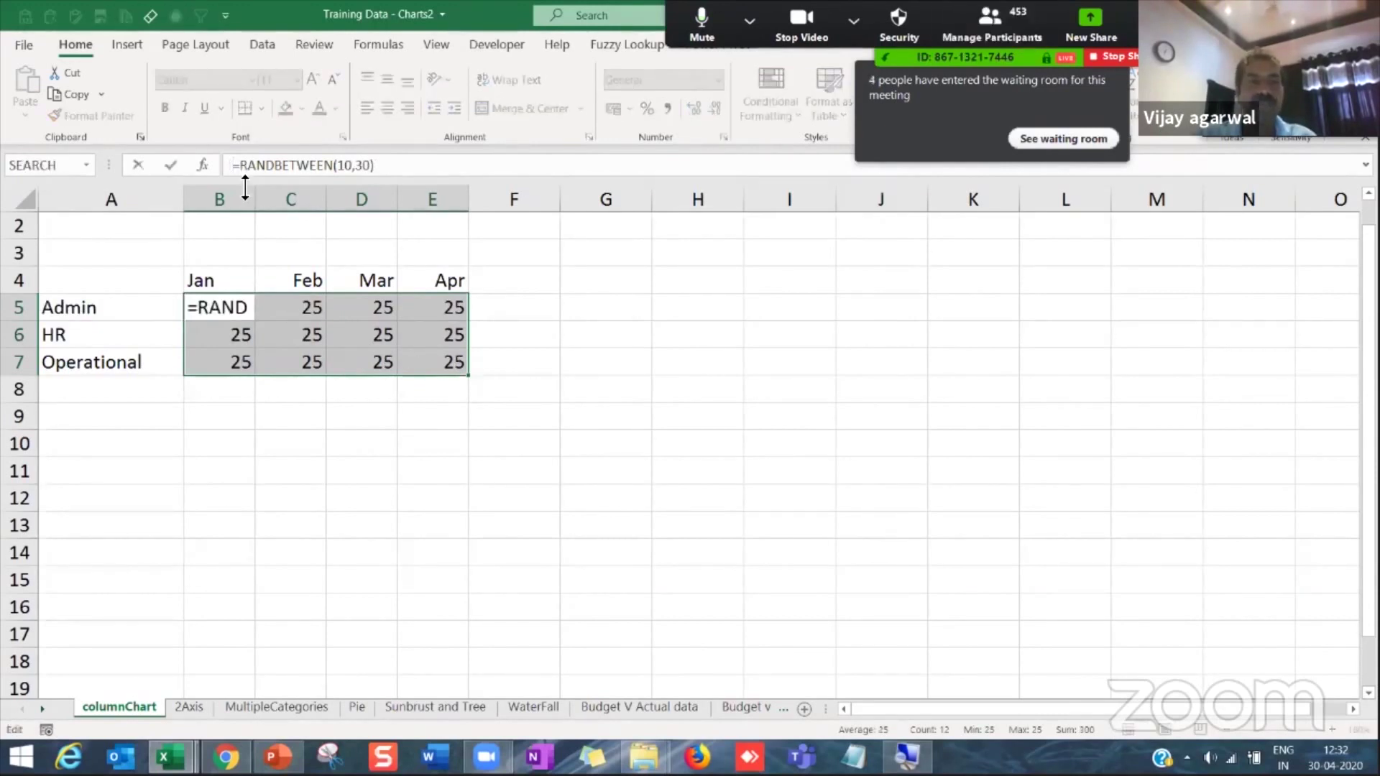
{"action": "left_click", "coordinate": [457, 166]}
{"action": "key", "text": "BackSpace"}
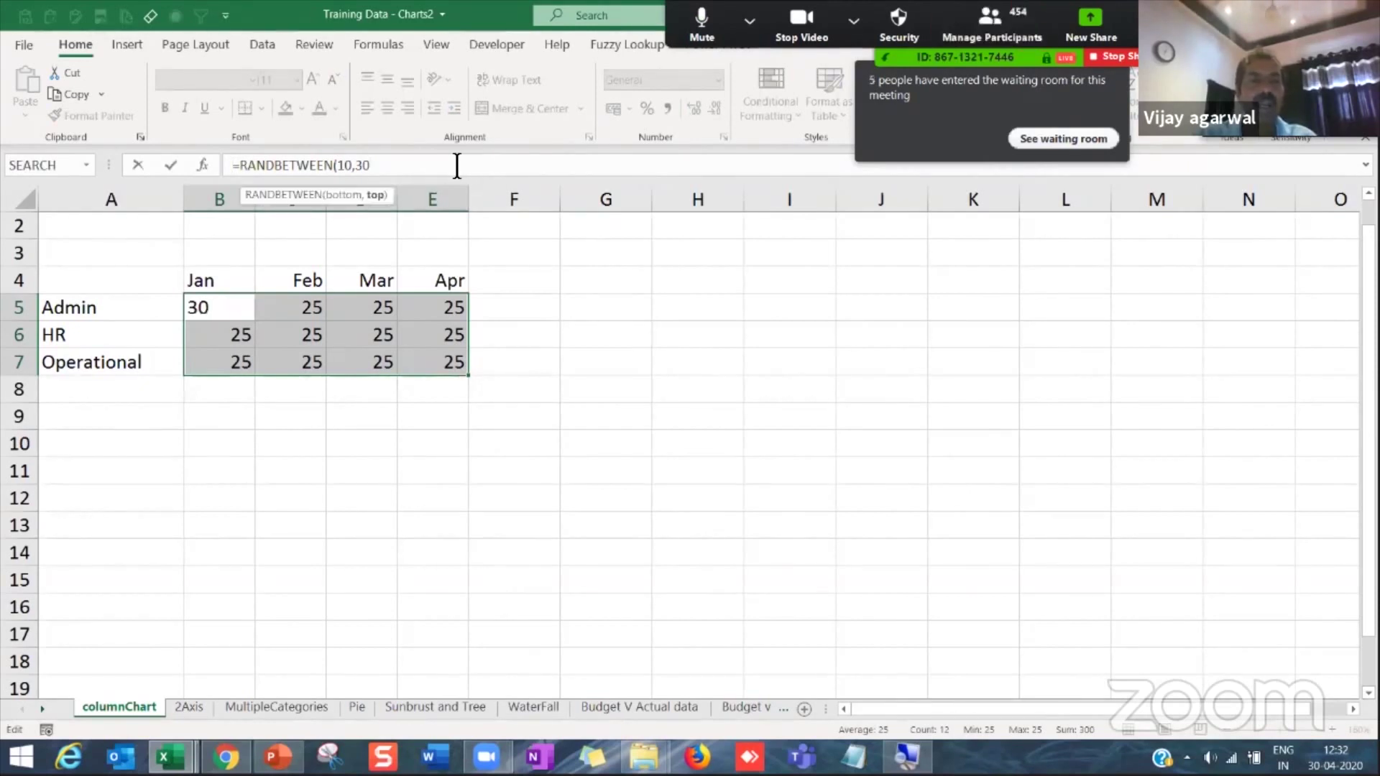
{"action": "key", "text": "Return"}
{"action": "key", "text": "Escape"}
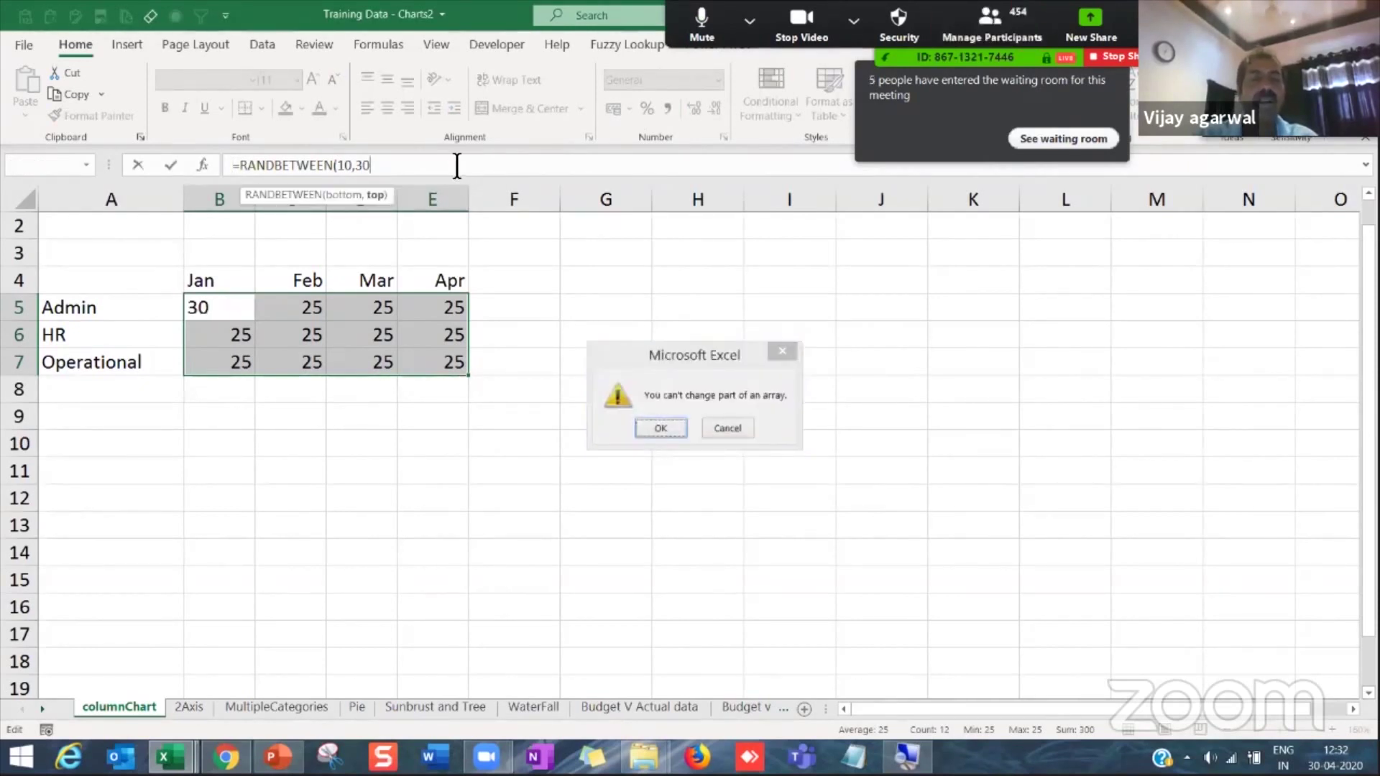
{"action": "left_click", "coordinate": [237, 309]}
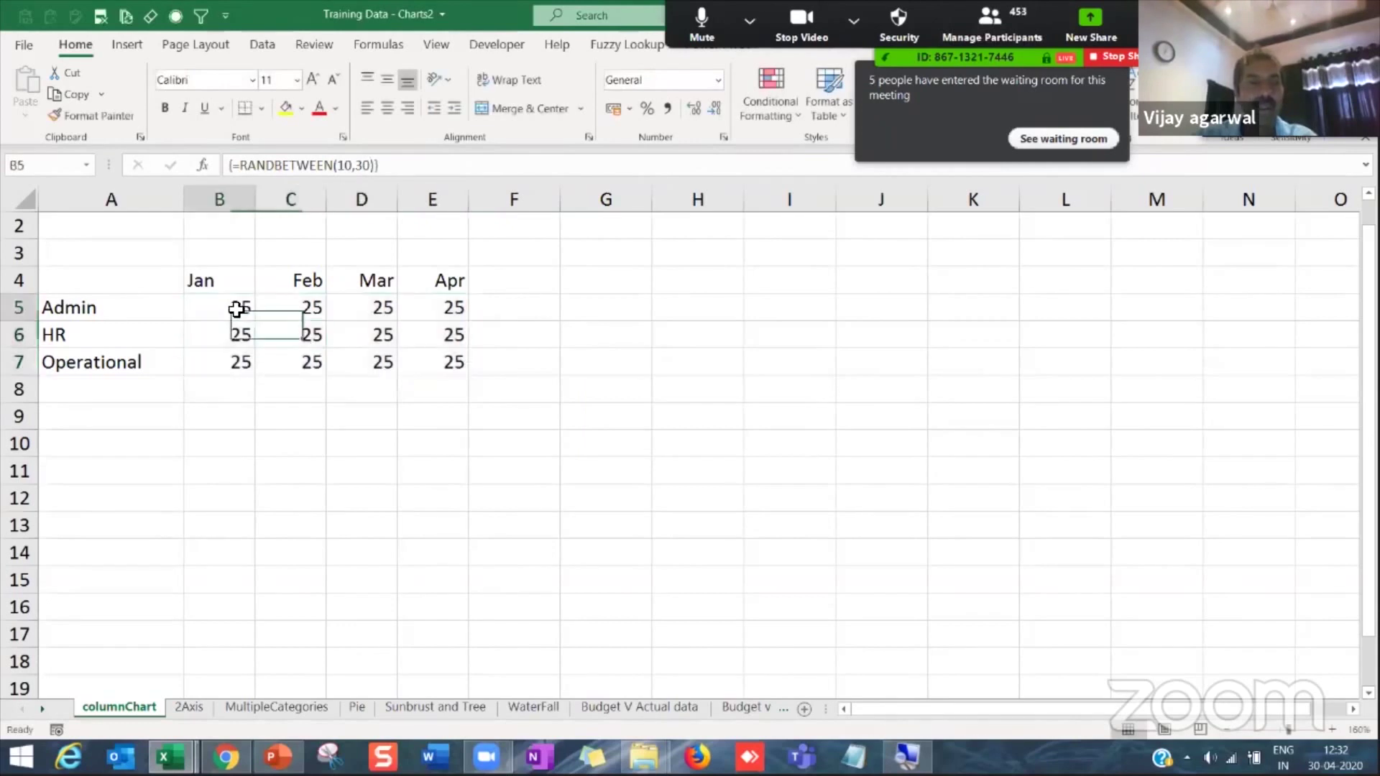
{"action": "left_click", "coordinate": [240, 167]}
{"action": "key", "text": "Escape"}
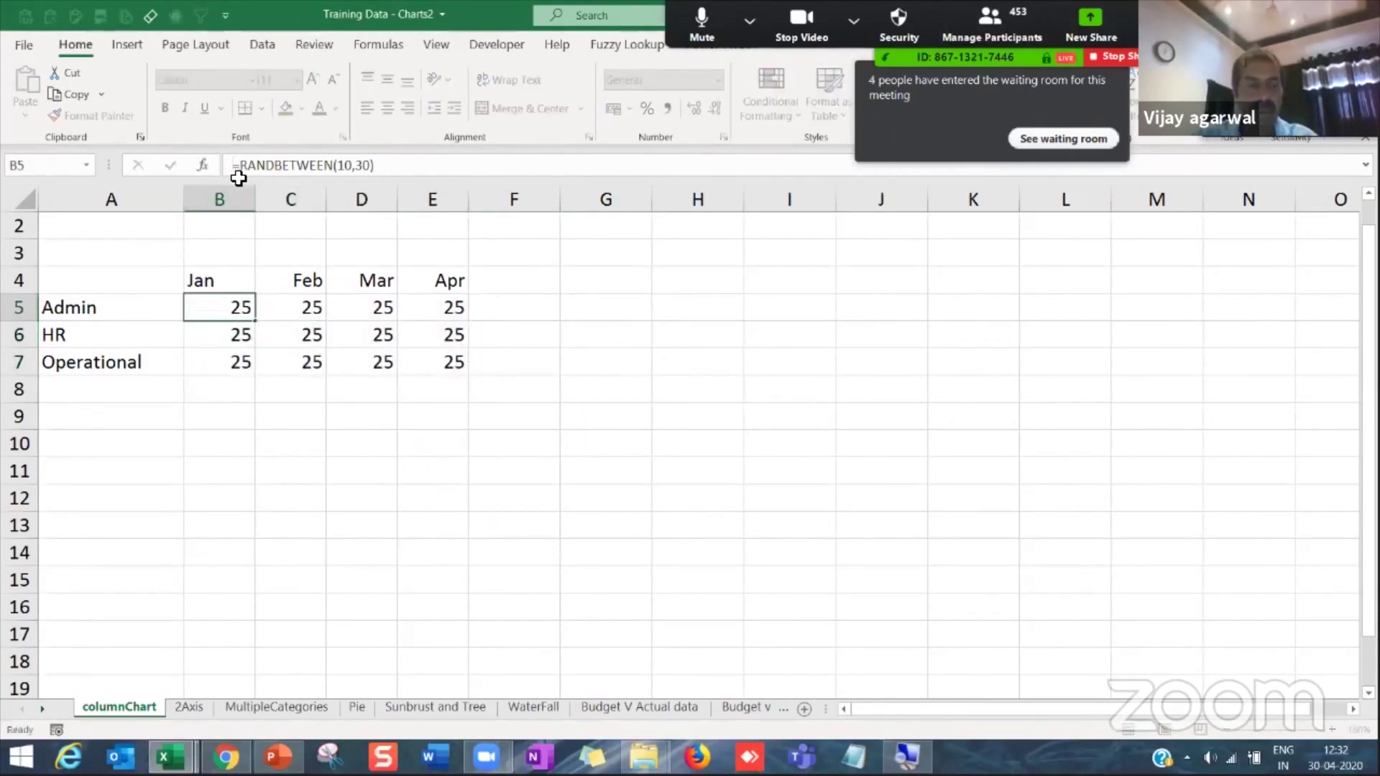
{"action": "key", "text": "ctrl+z"}
Step: Enter the formula =RANDBETWEEN(10,30) in cell B5, Admin's Jan figure
{"action": "left_click", "coordinate": [237, 308]}
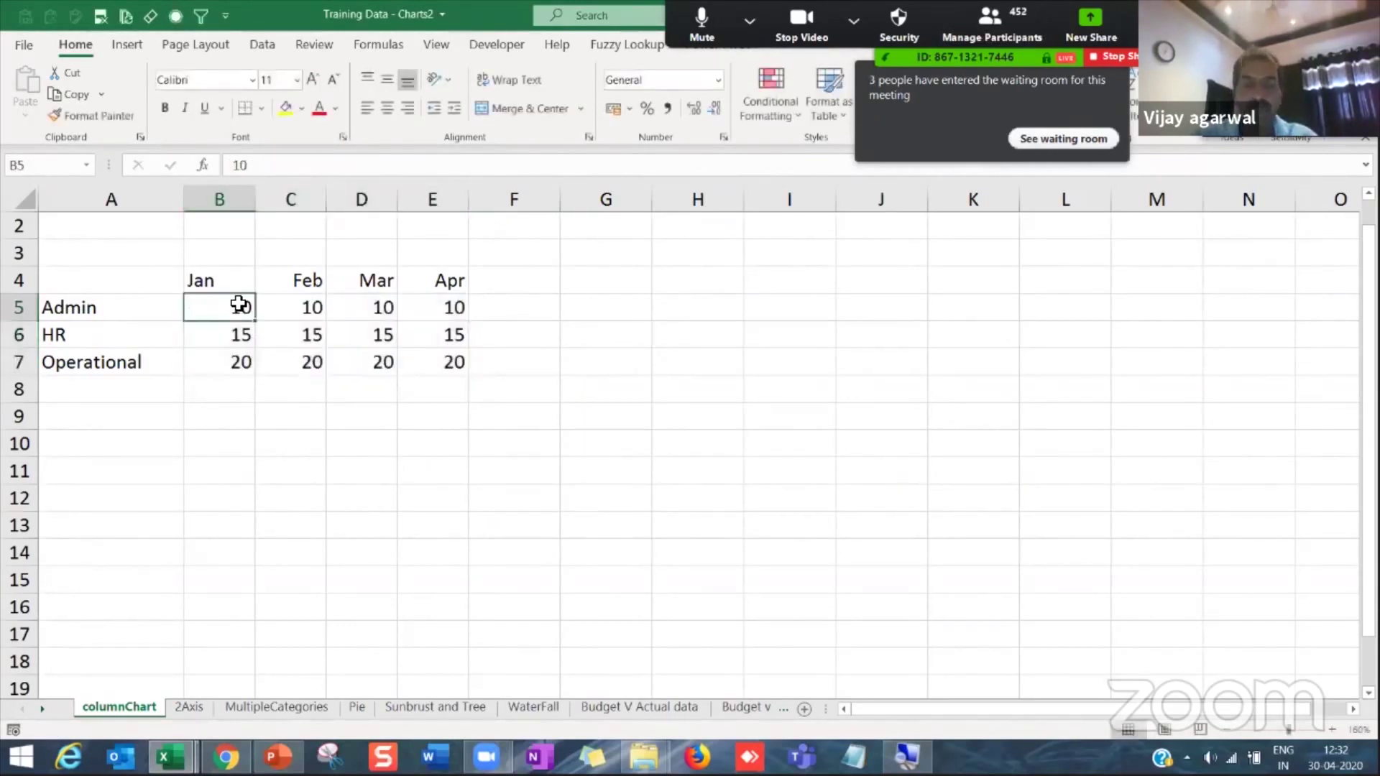
{"action": "type", "text": "=rand"}
{"action": "key", "text": "Down"}
{"action": "key", "text": "Down"}
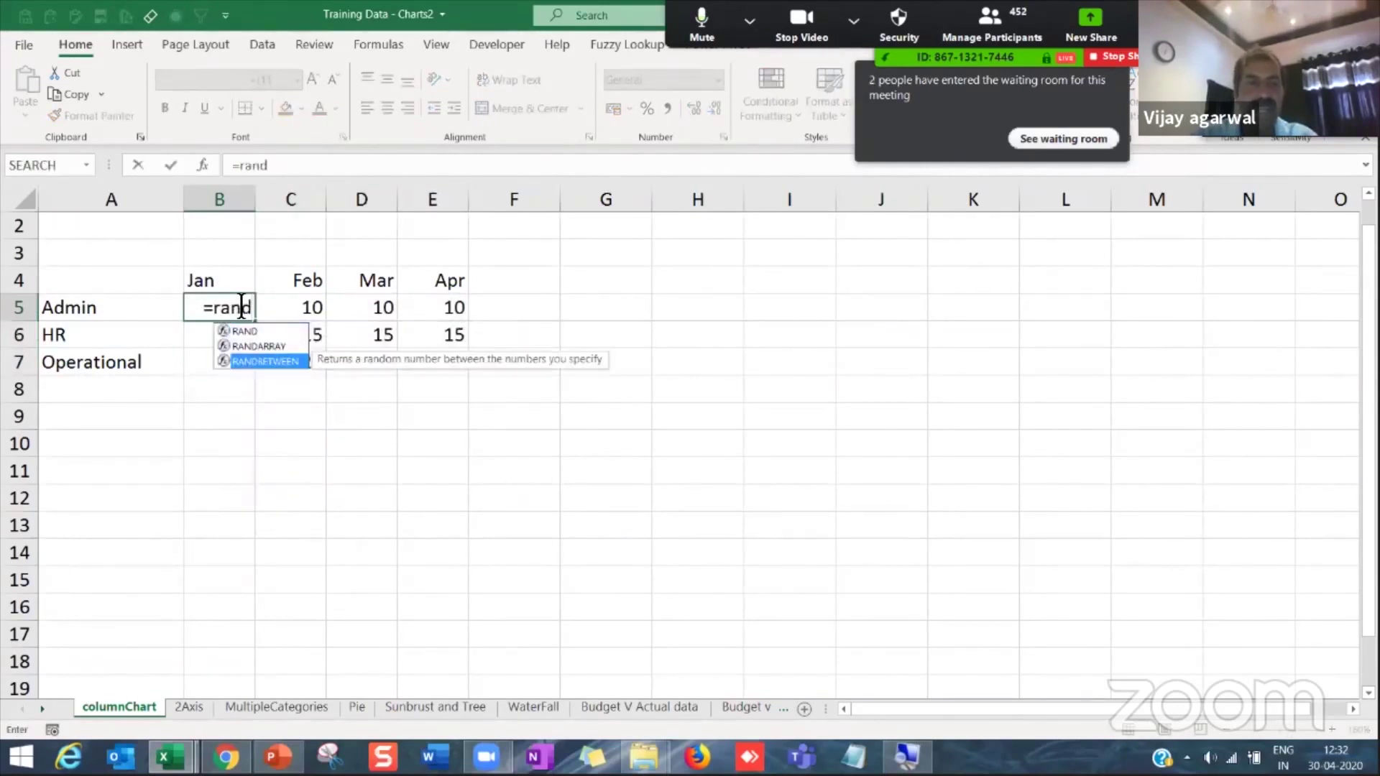
{"action": "key", "text": "Tab"}
{"action": "type", "text": "10,30"}
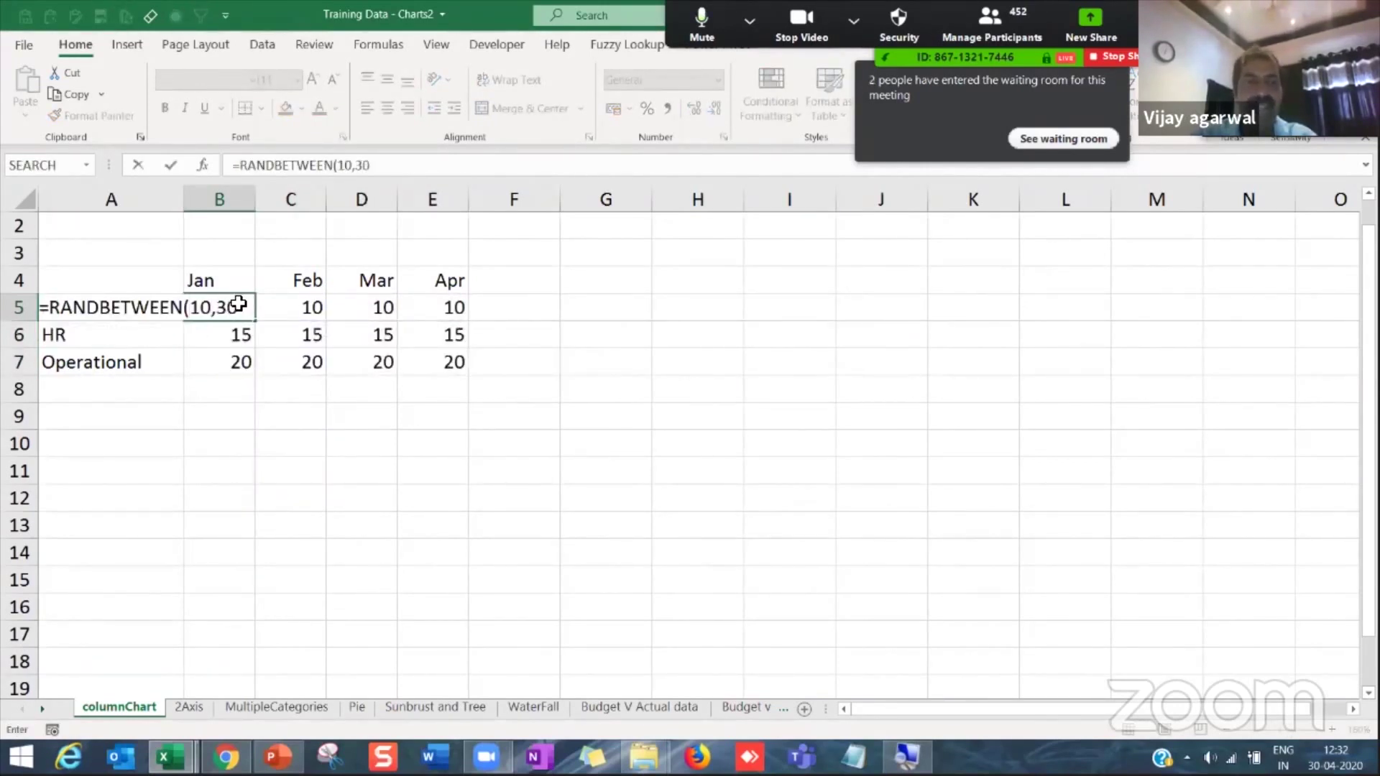
{"action": "key", "text": "Return"}
Step: Fill the RANDBETWEEN formula from B5 into the whole range B5:E7 as ordinary individual formulas
{"action": "left_click", "coordinate": [238, 305]}
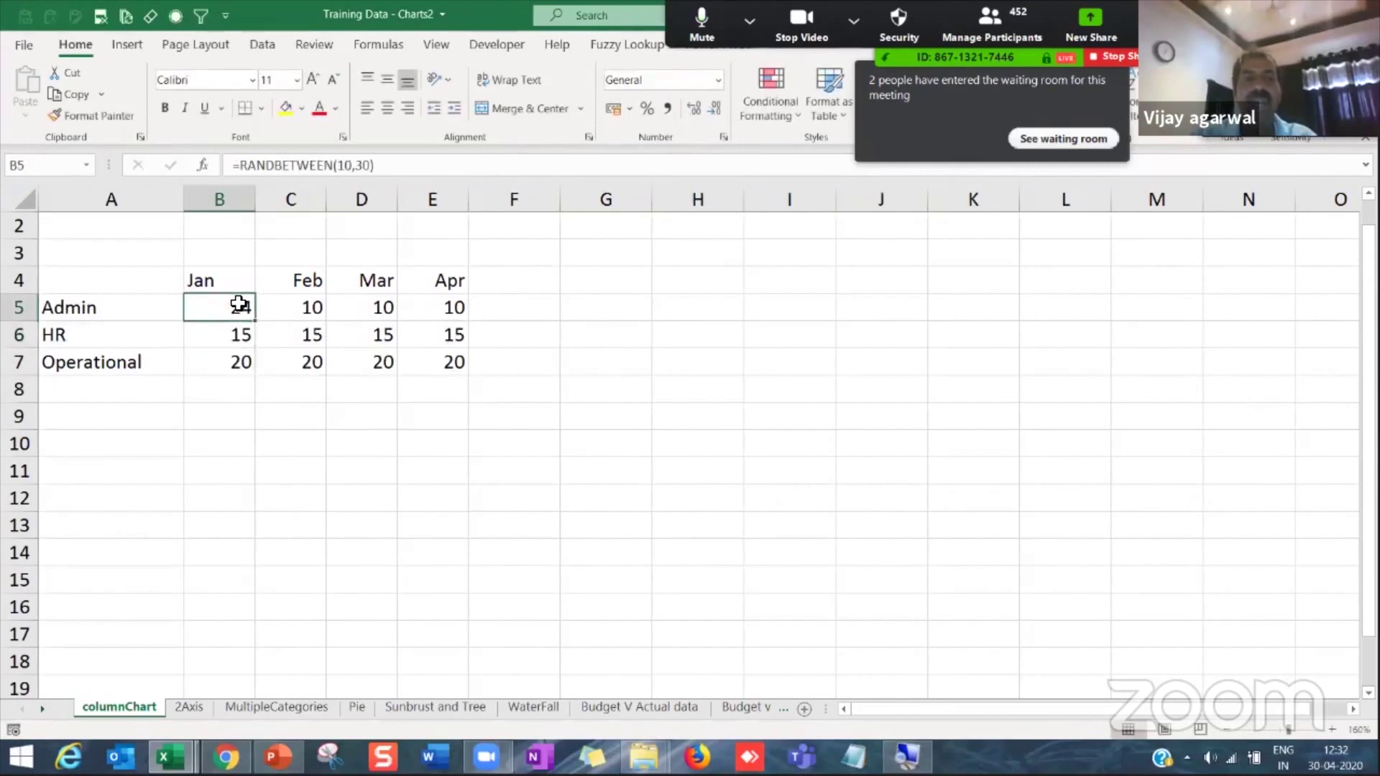
{"action": "key", "text": "shift+Right"}
{"action": "key", "text": "shift+Right"}
{"action": "key", "text": "shift+Right"}
{"action": "key", "text": "shift+Down"}
{"action": "key", "text": "shift+Down"}
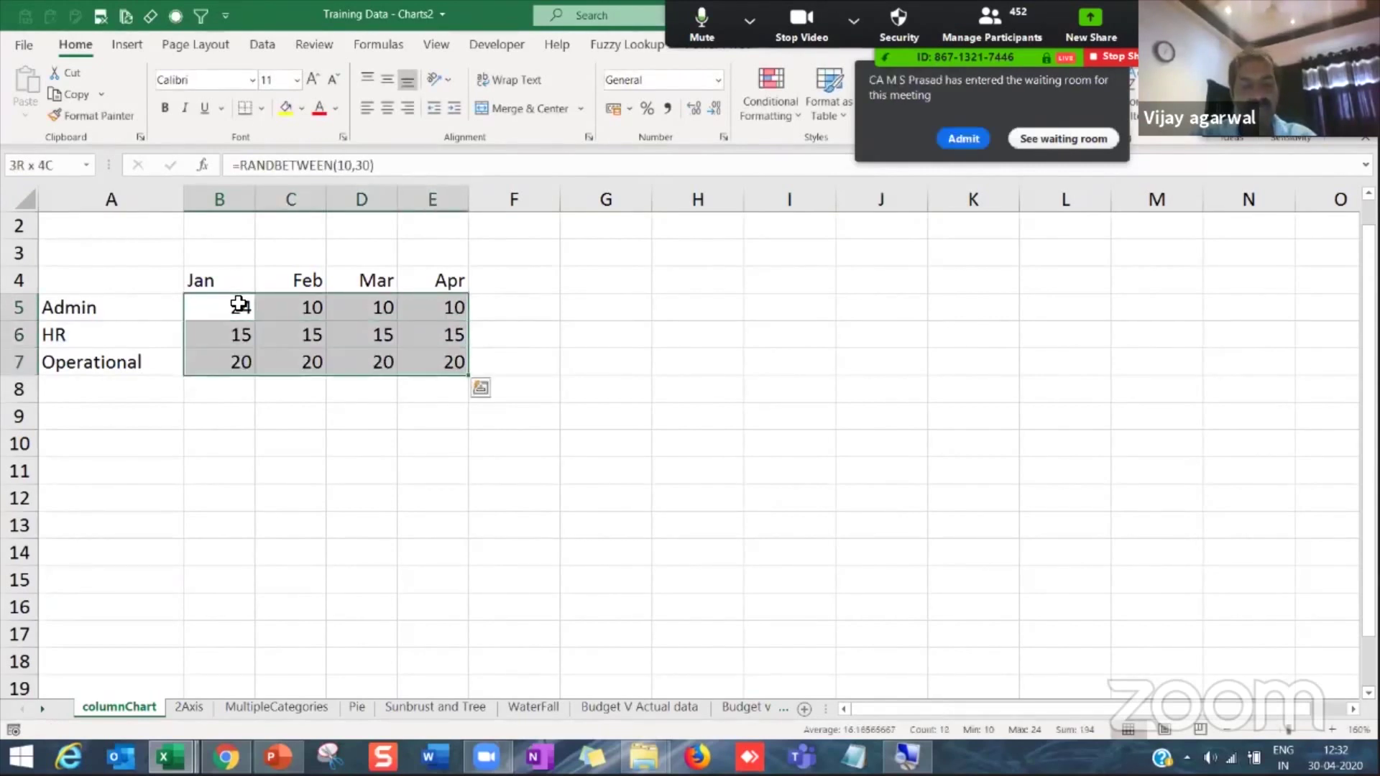
{"action": "key", "text": "F2"}
{"action": "key", "text": "ctrl+Return"}
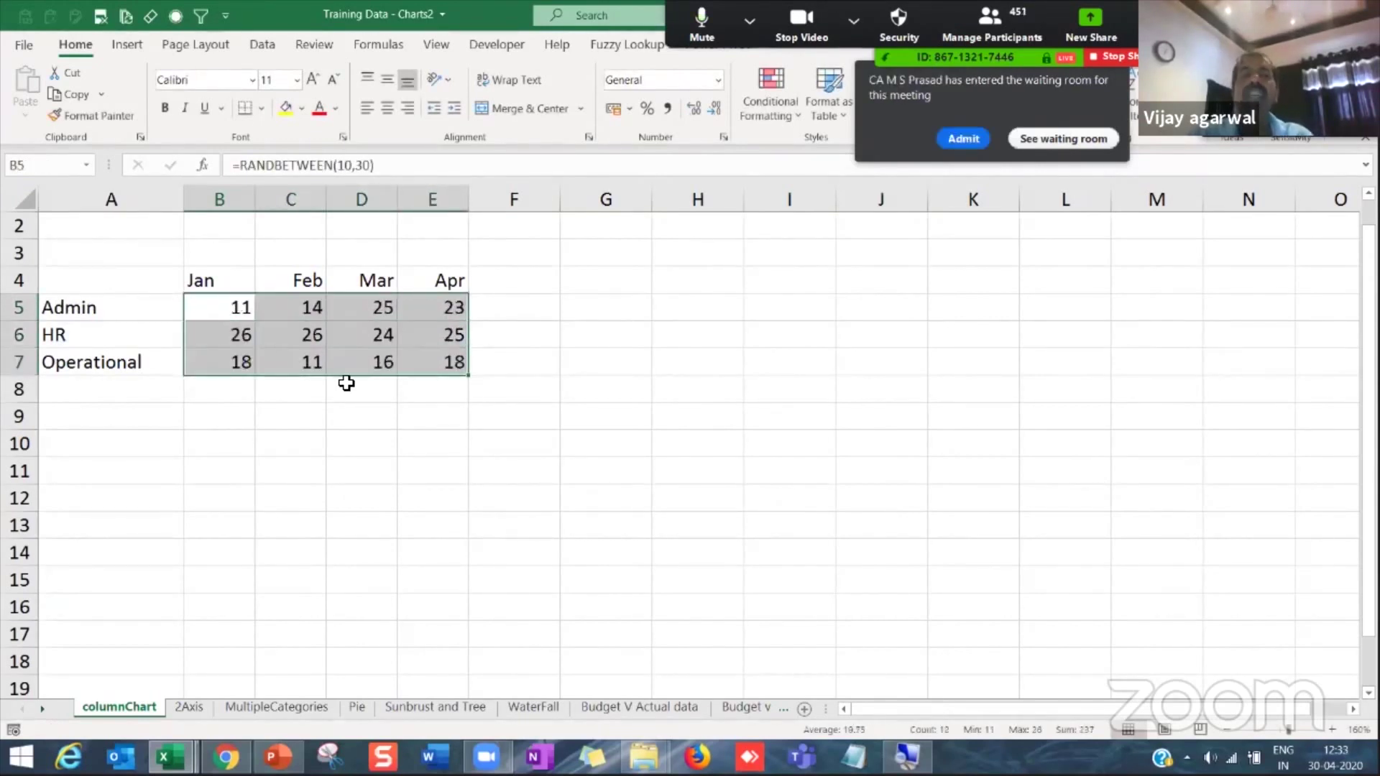
{"action": "left_click", "coordinate": [410, 434]}
{"action": "left_click", "coordinate": [241, 309]}
{"action": "left_click", "coordinate": [228, 288]}
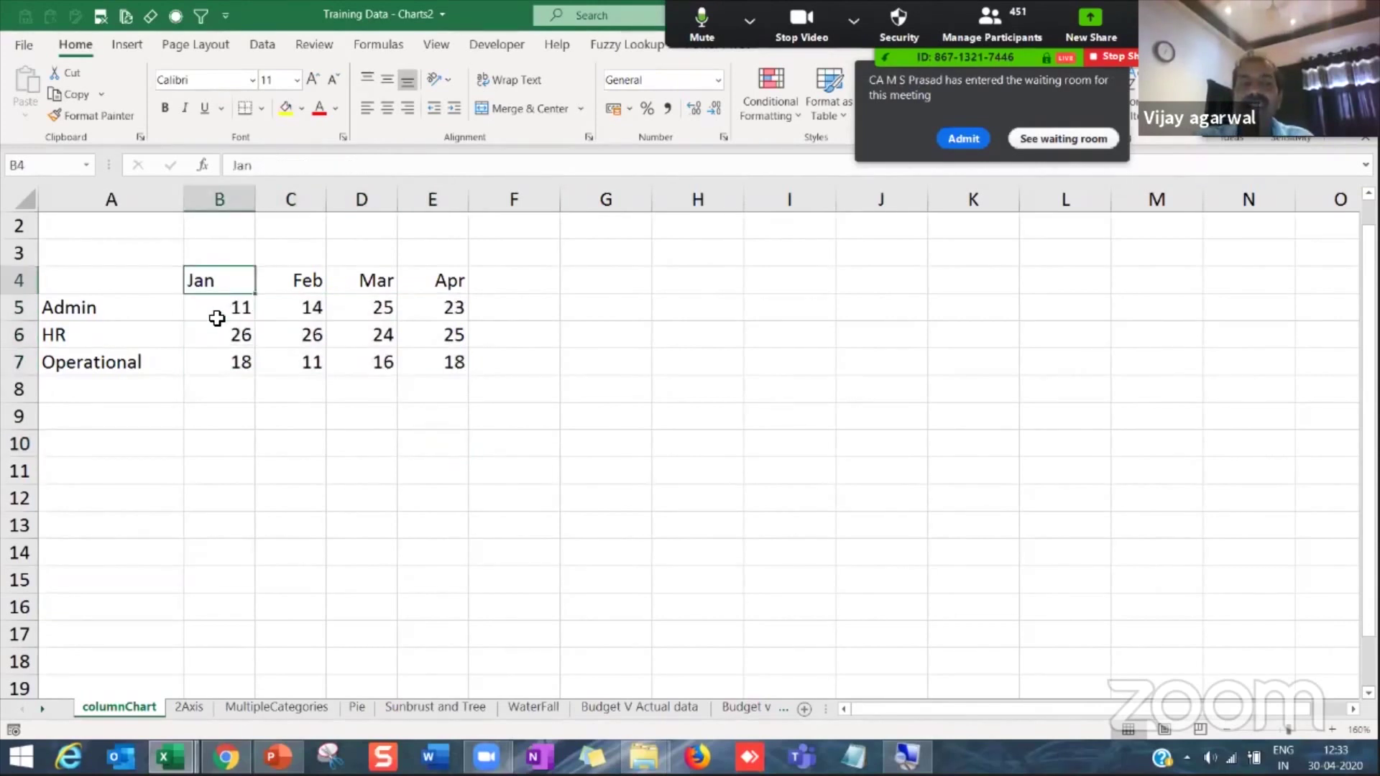
{"action": "left_click", "coordinate": [198, 333]}
{"action": "left_click", "coordinate": [219, 285]}
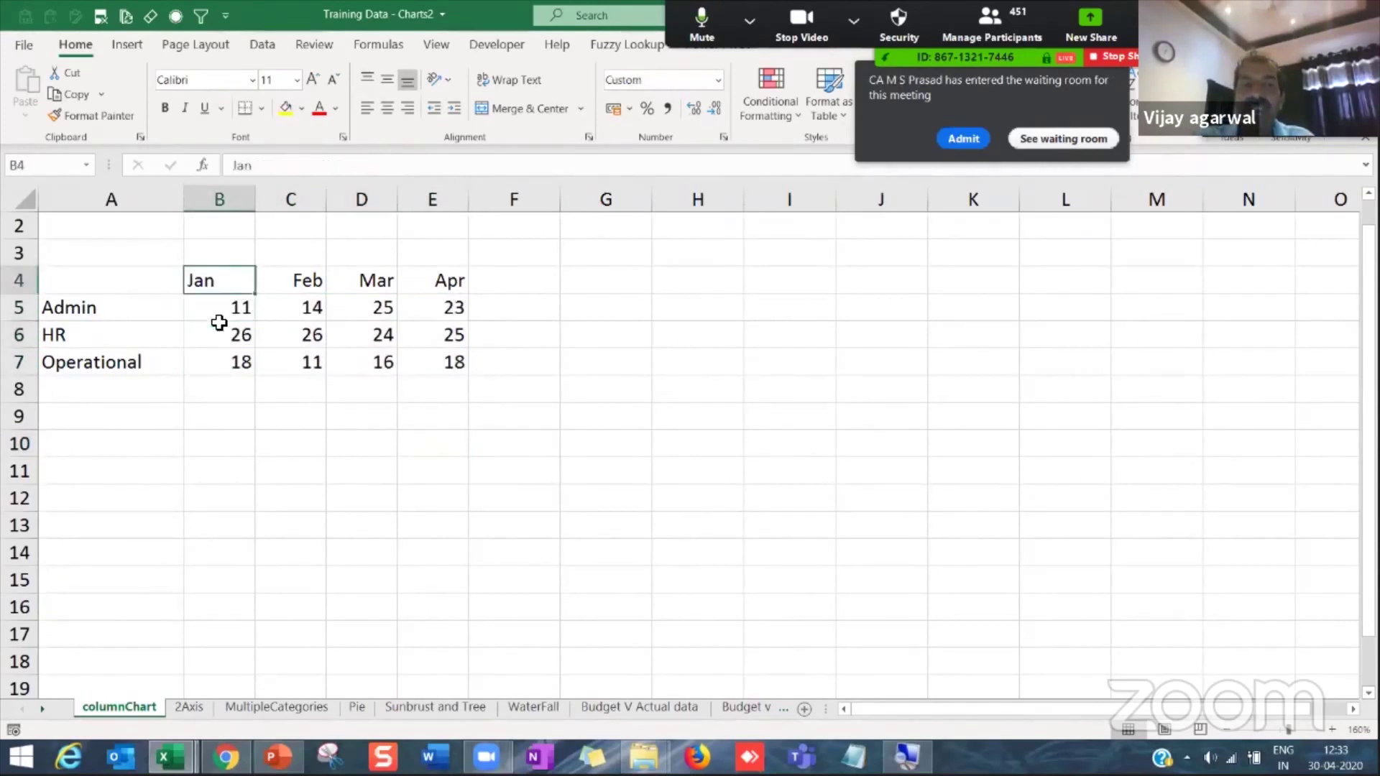
{"action": "left_click", "coordinate": [214, 329]}
Step: Enter the heading Department in cell A4 above the Admin, HR and Operational rows
{"action": "left_click", "coordinate": [144, 280]}
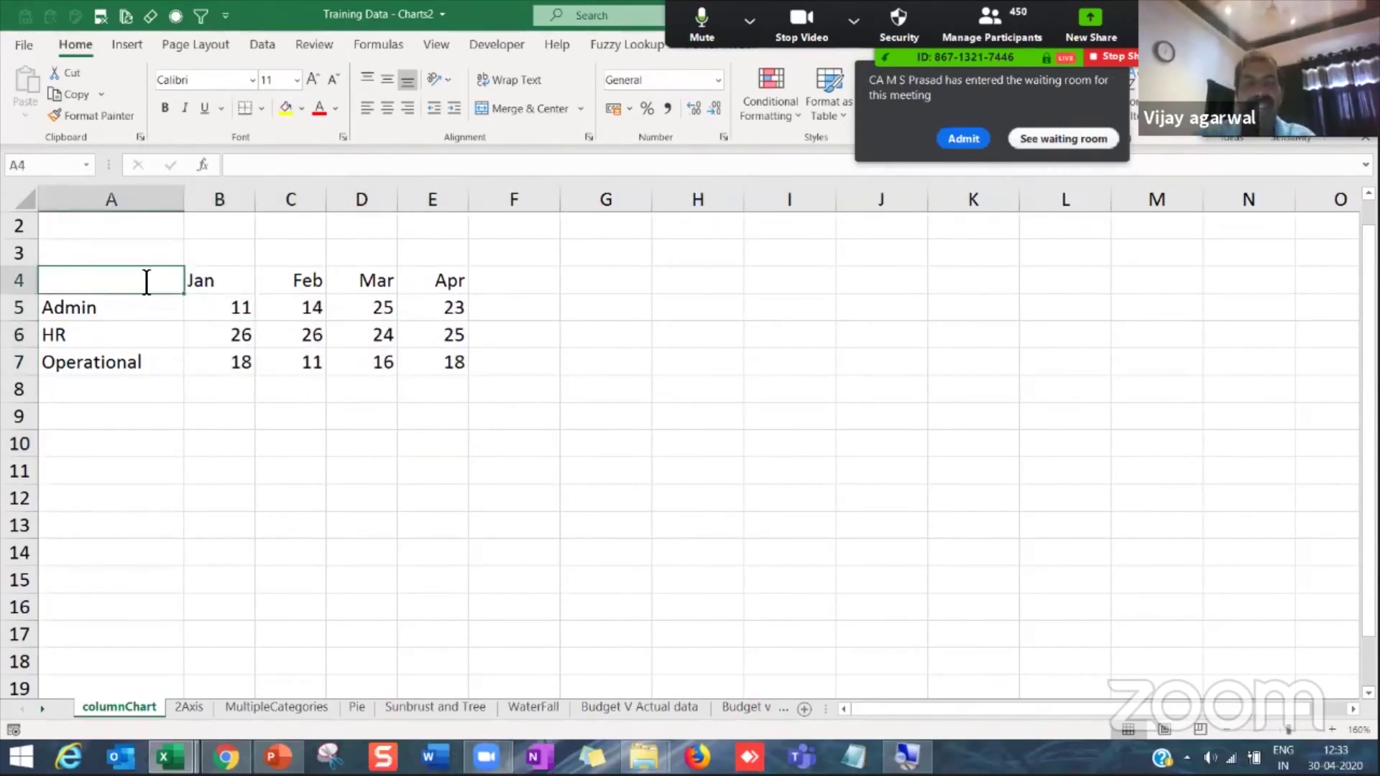
{"action": "type", "text": "Head"}
{"action": "key", "text": "BackSpace"}
{"action": "key", "text": "BackSpace"}
{"action": "key", "text": "BackSpace"}
{"action": "key", "text": "BackSpace"}
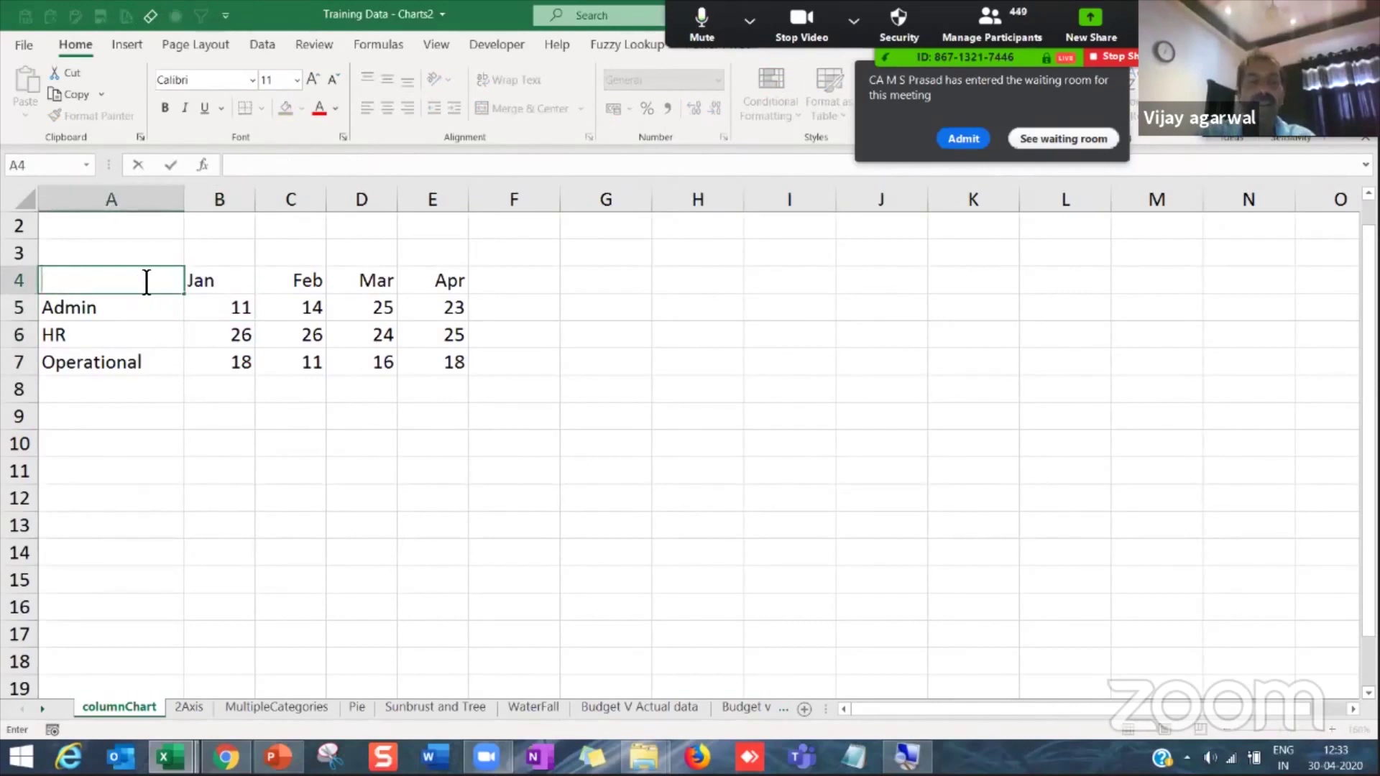
{"action": "type", "text": "Dea"}
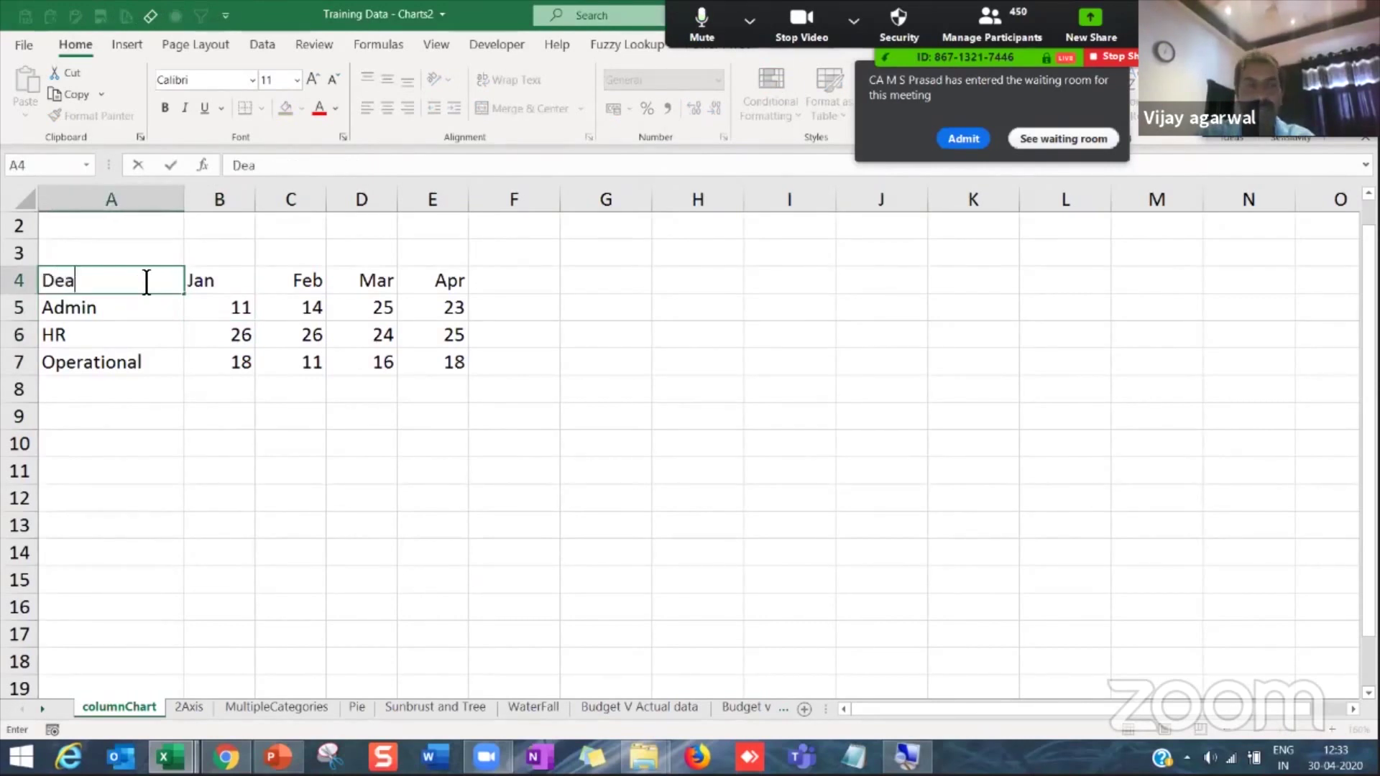
{"action": "type", "text": "p"}
{"action": "key", "text": "BackSpace"}
{"action": "key", "text": "BackSpace"}
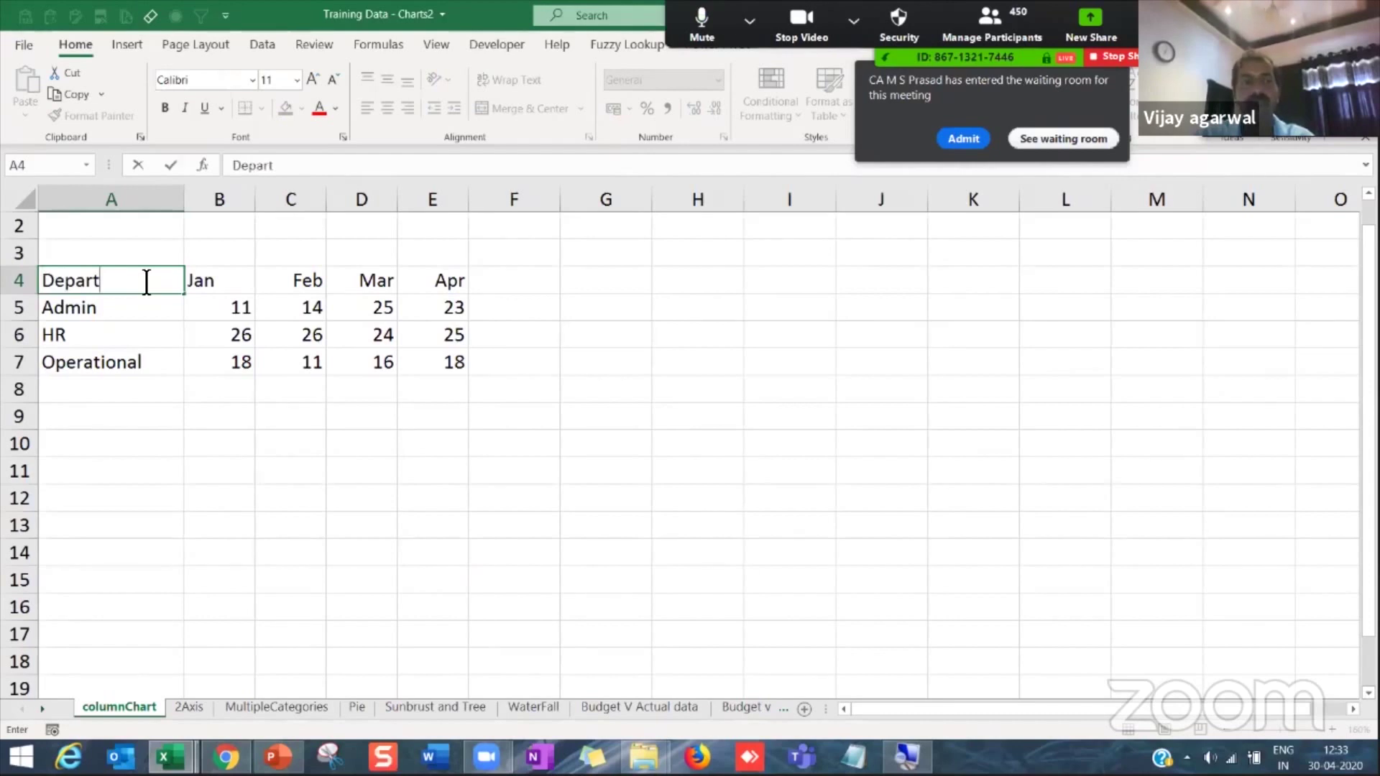
{"action": "type", "text": "ment"}
{"action": "key", "text": "Return"}
Step: Make the heading row A4:E4 bold, from Department to Apr
{"action": "left_click", "coordinate": [143, 280]}
{"action": "key", "text": "shift+Right"}
{"action": "key", "text": "shift+Right"}
{"action": "key", "text": "shift+Right"}
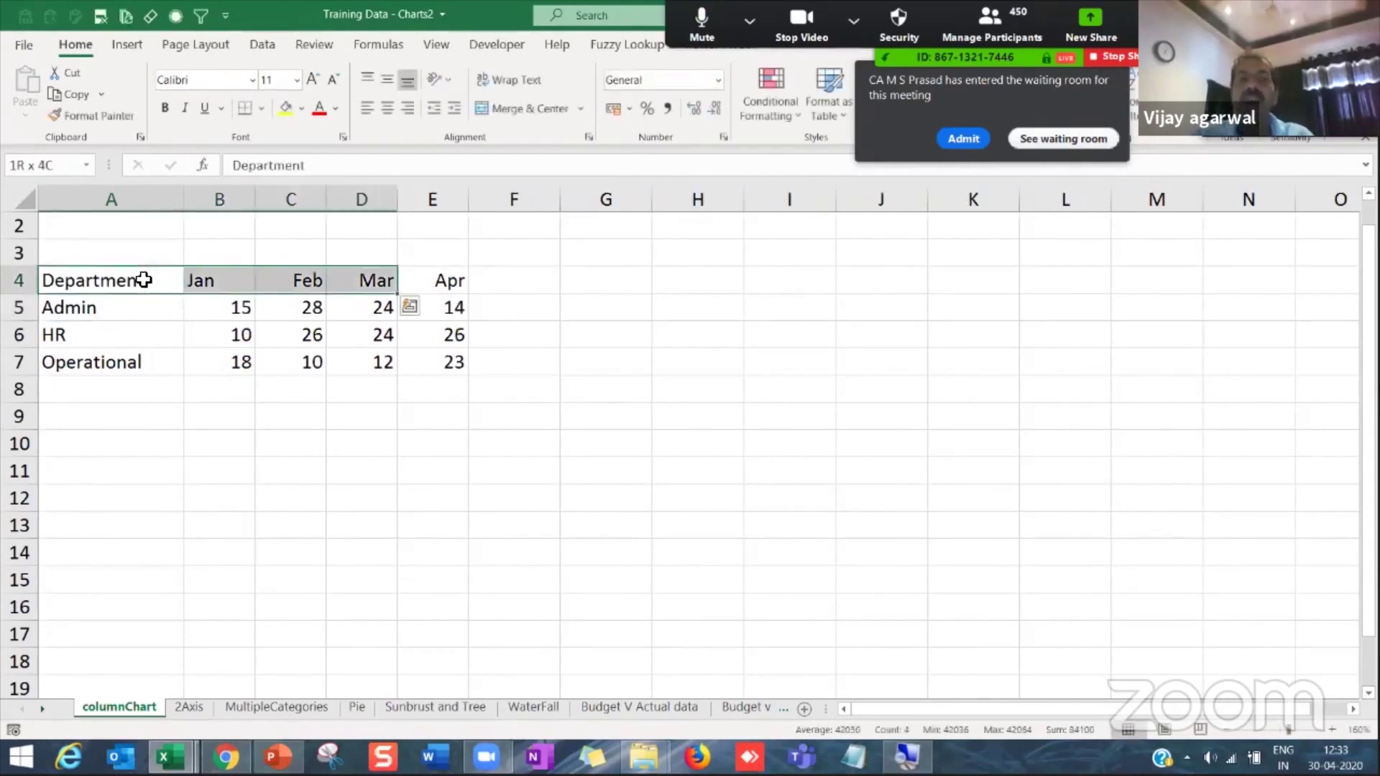
{"action": "key", "text": "shift+Right"}
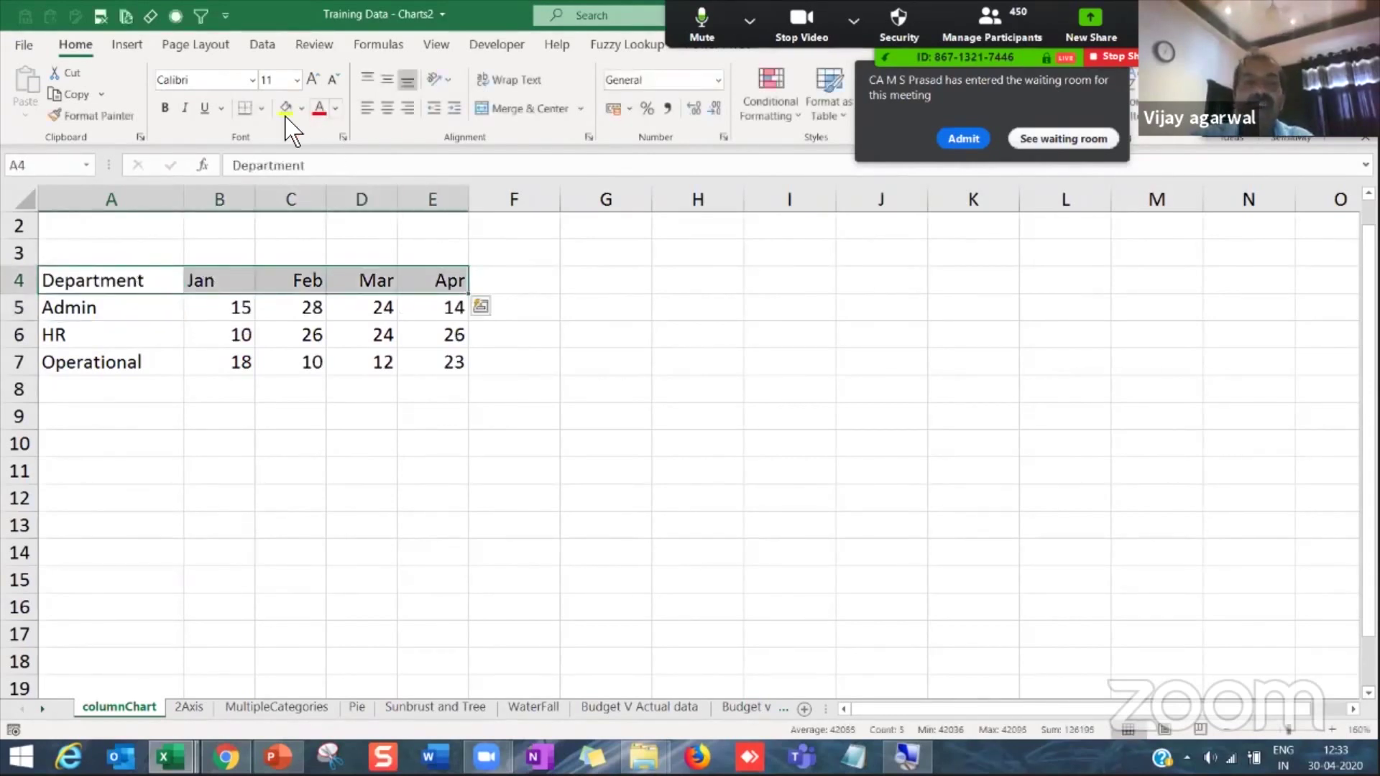
{"action": "left_click", "coordinate": [164, 108]}
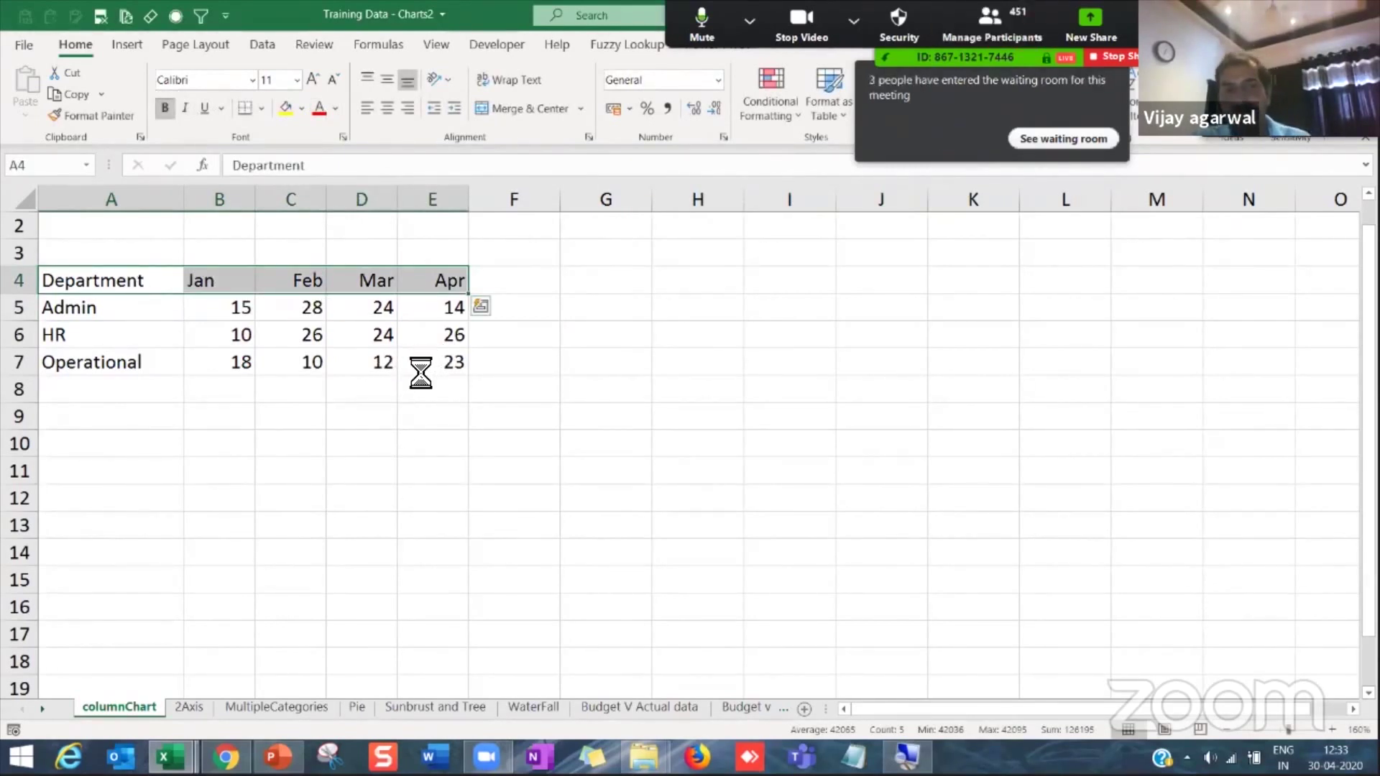
Step: Insert a 2-D clustered column chart from A4:E7 and move it beside the table, clear of the Apr column
{"action": "left_click", "coordinate": [176, 279]}
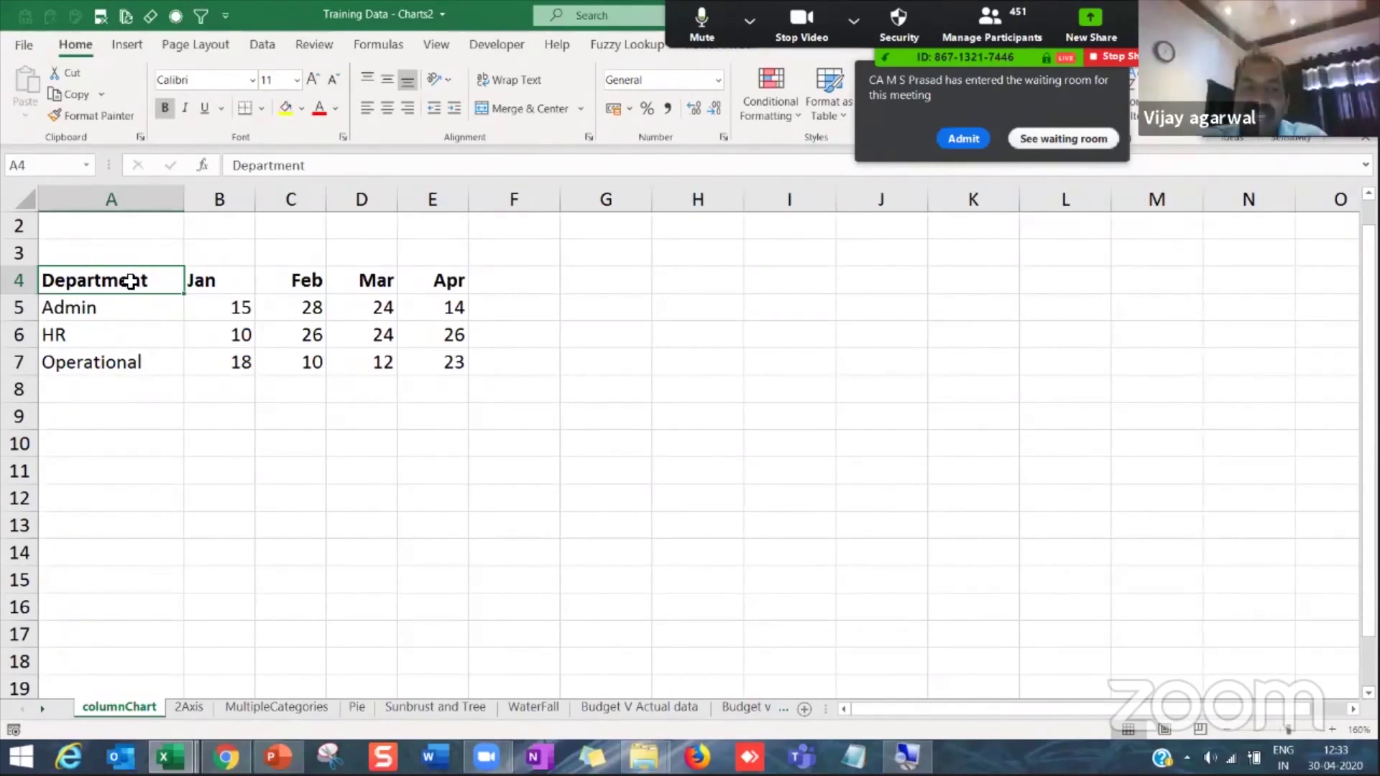
{"action": "left_click_drag", "start_coordinate": [136, 278], "coordinate": [434, 370]}
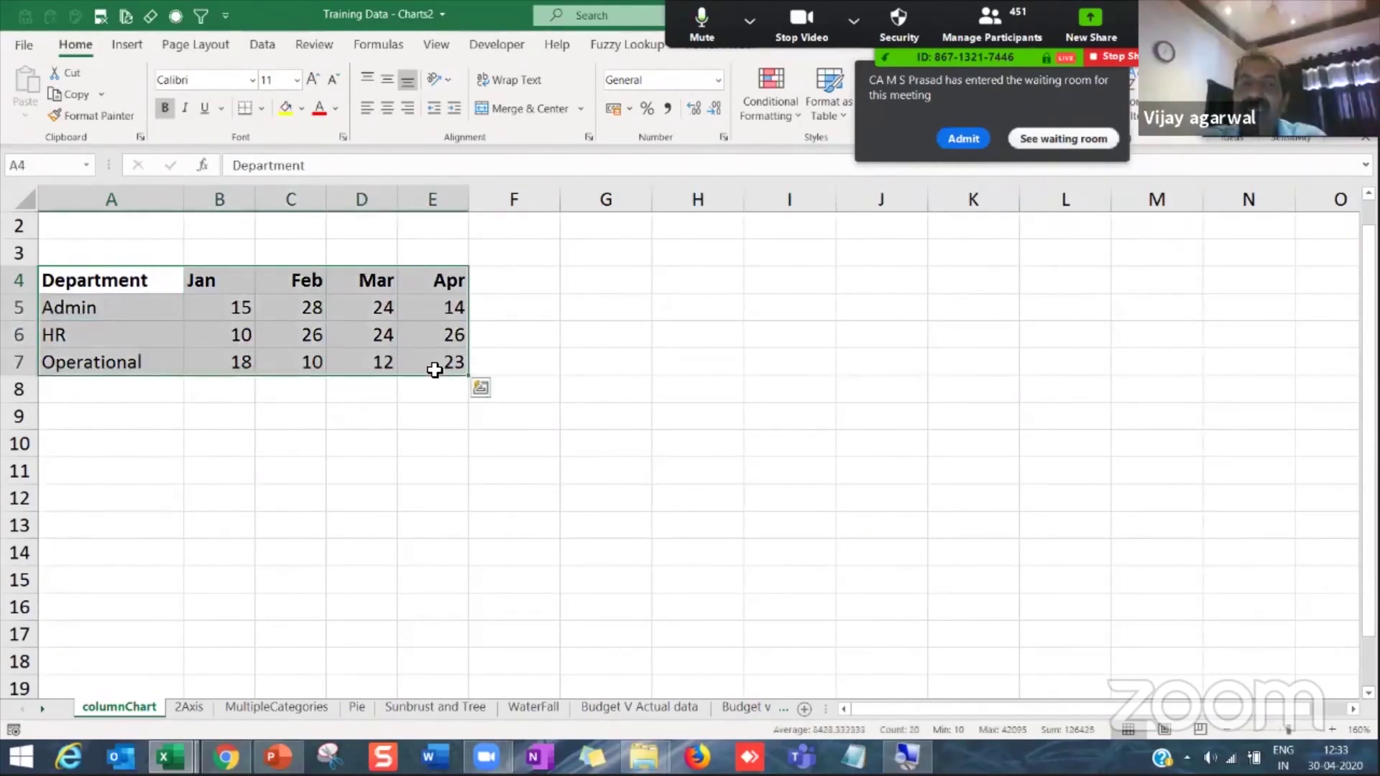
{"action": "left_click", "coordinate": [129, 48]}
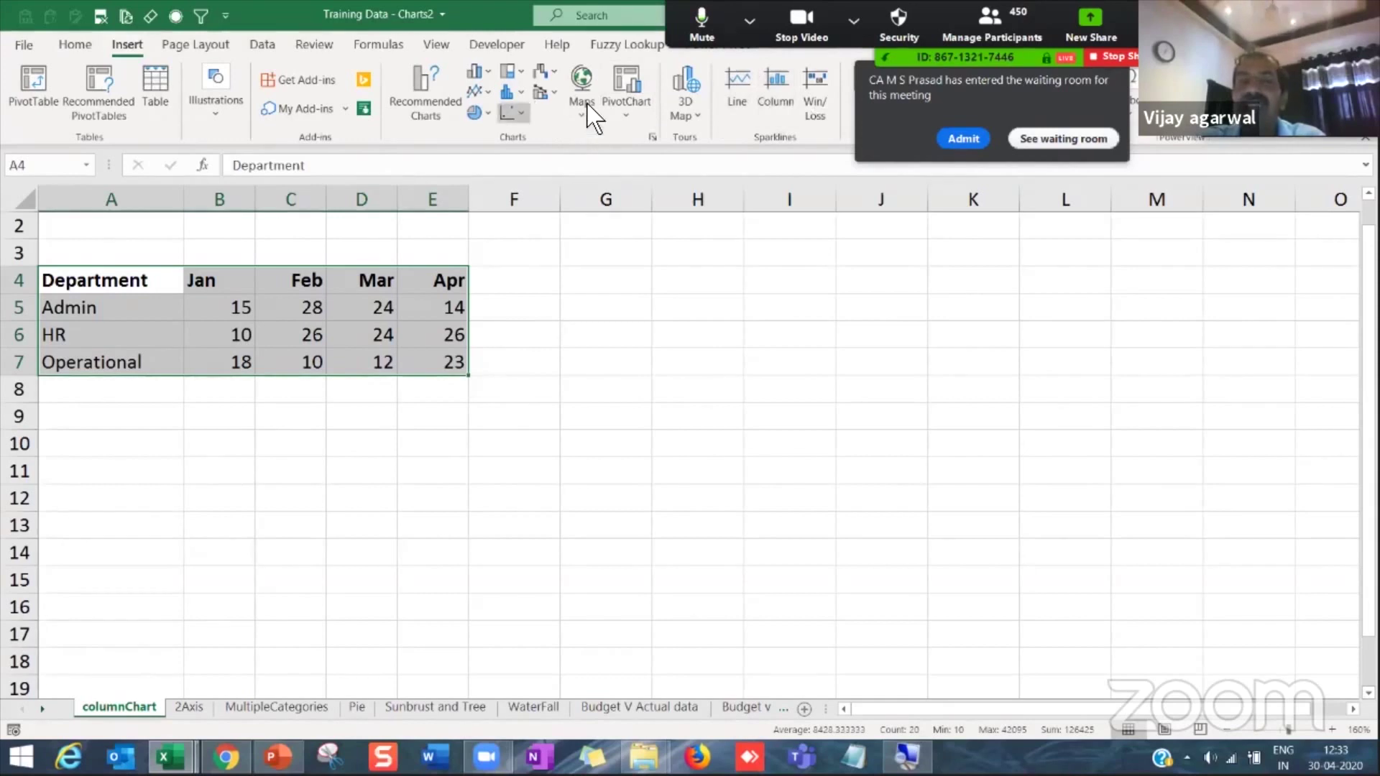
{"action": "left_click", "coordinate": [485, 72]}
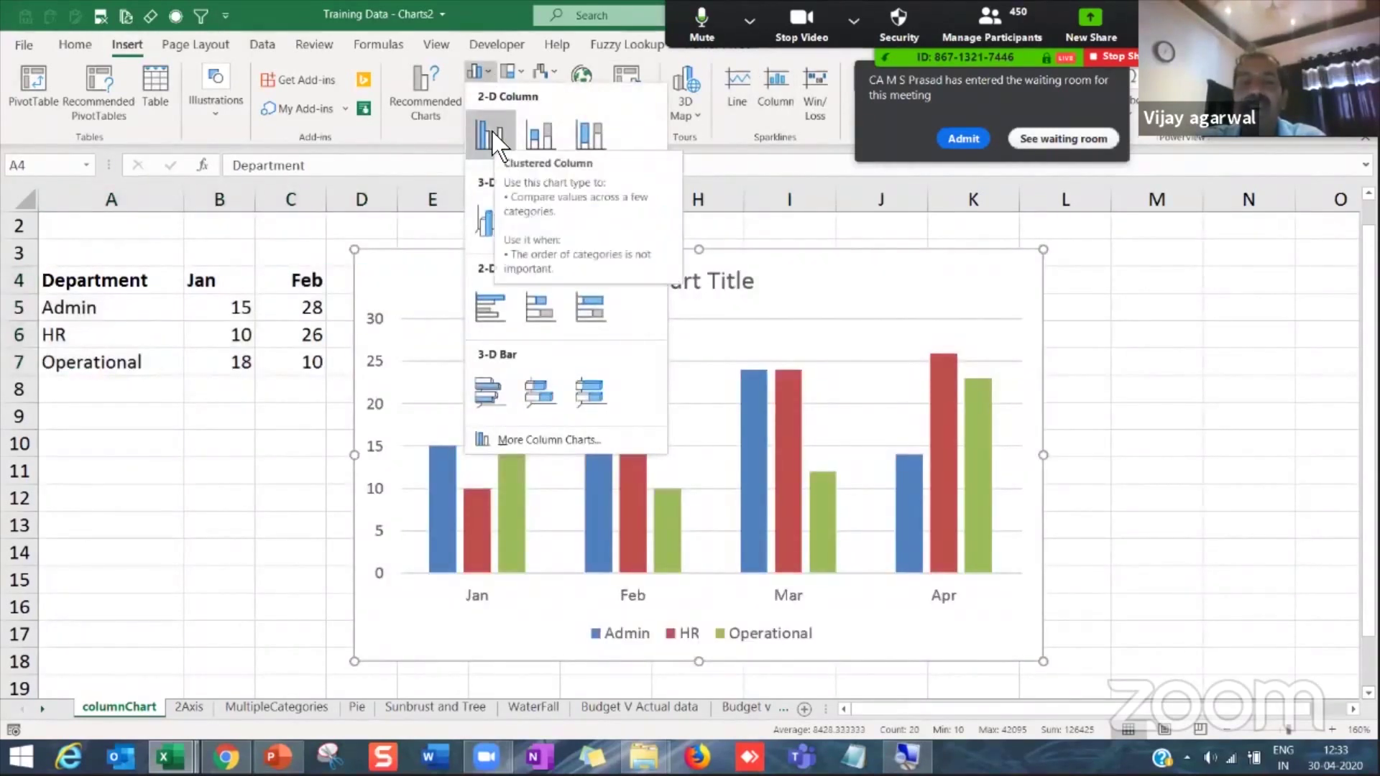
{"action": "left_click", "coordinate": [494, 141]}
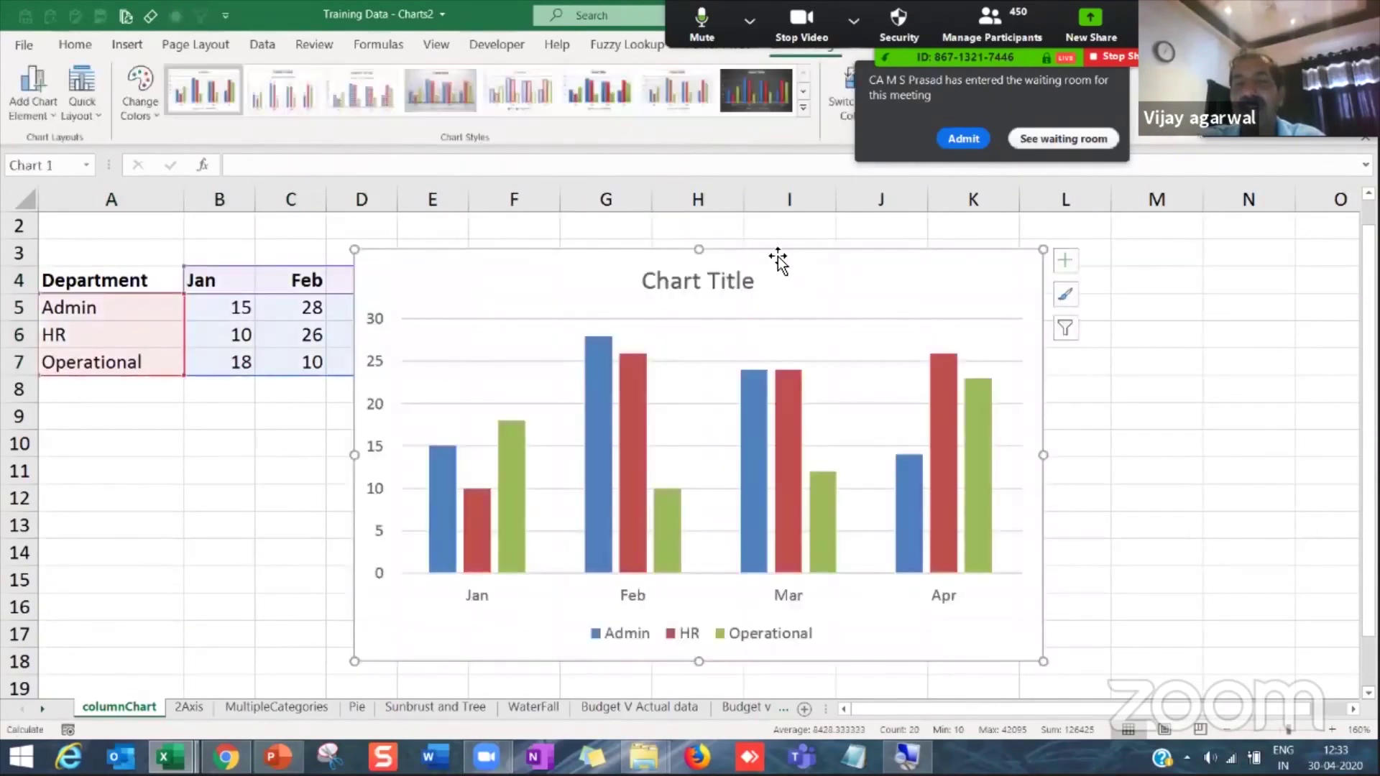
{"action": "left_click_drag", "start_coordinate": [779, 257], "coordinate": [918, 241]}
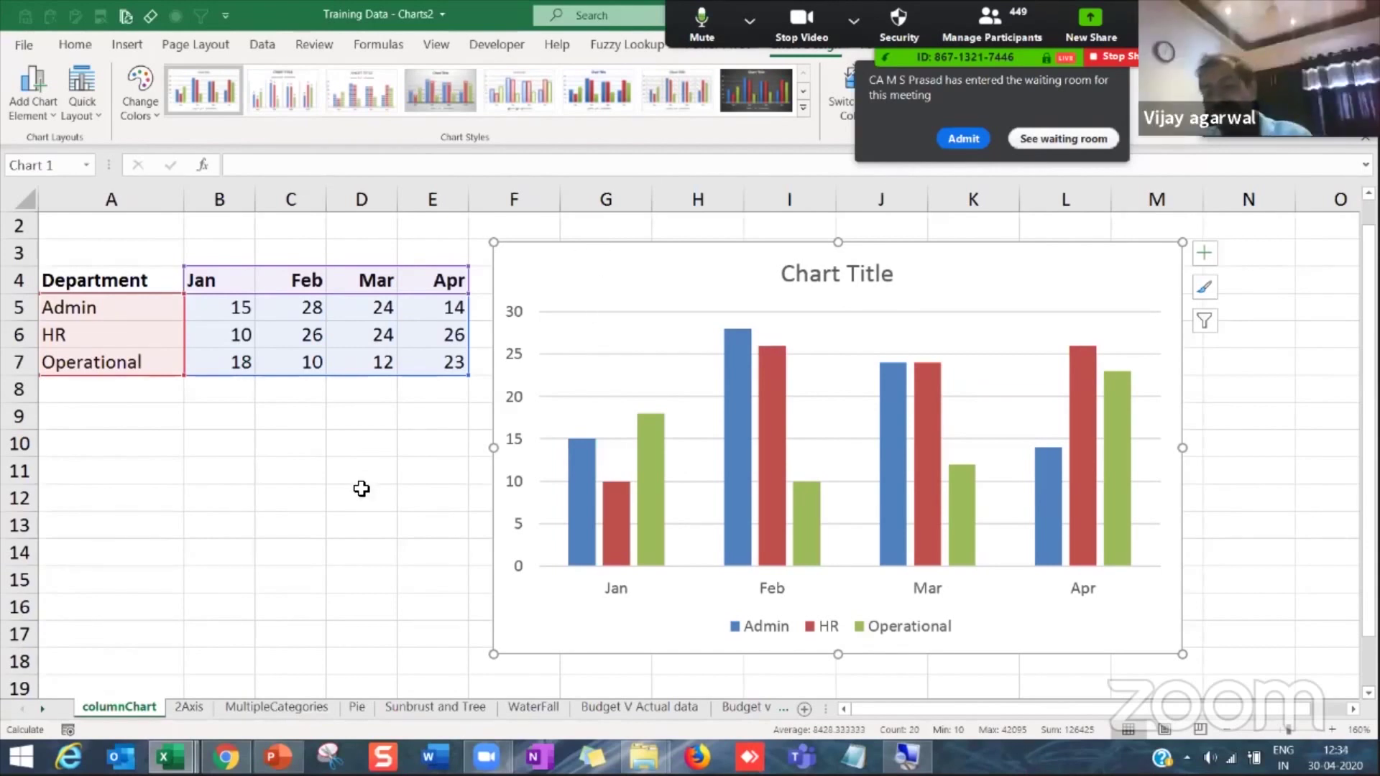
Step: Delete the new clustered column chart and select the Jan figure for HR in B6
{"action": "key", "text": "Delete"}
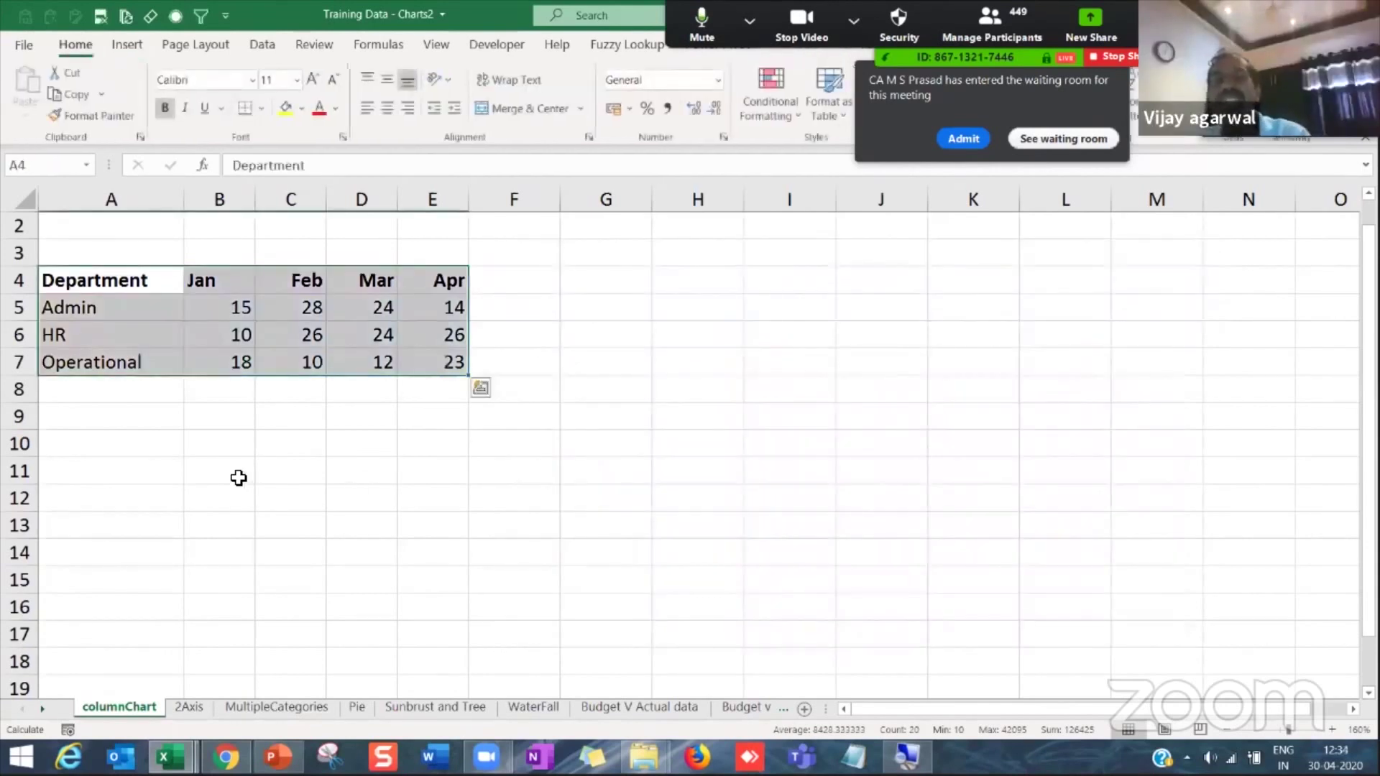
{"action": "left_click", "coordinate": [228, 449]}
{"action": "left_click", "coordinate": [246, 325]}
{"action": "left_click", "coordinate": [248, 316]}
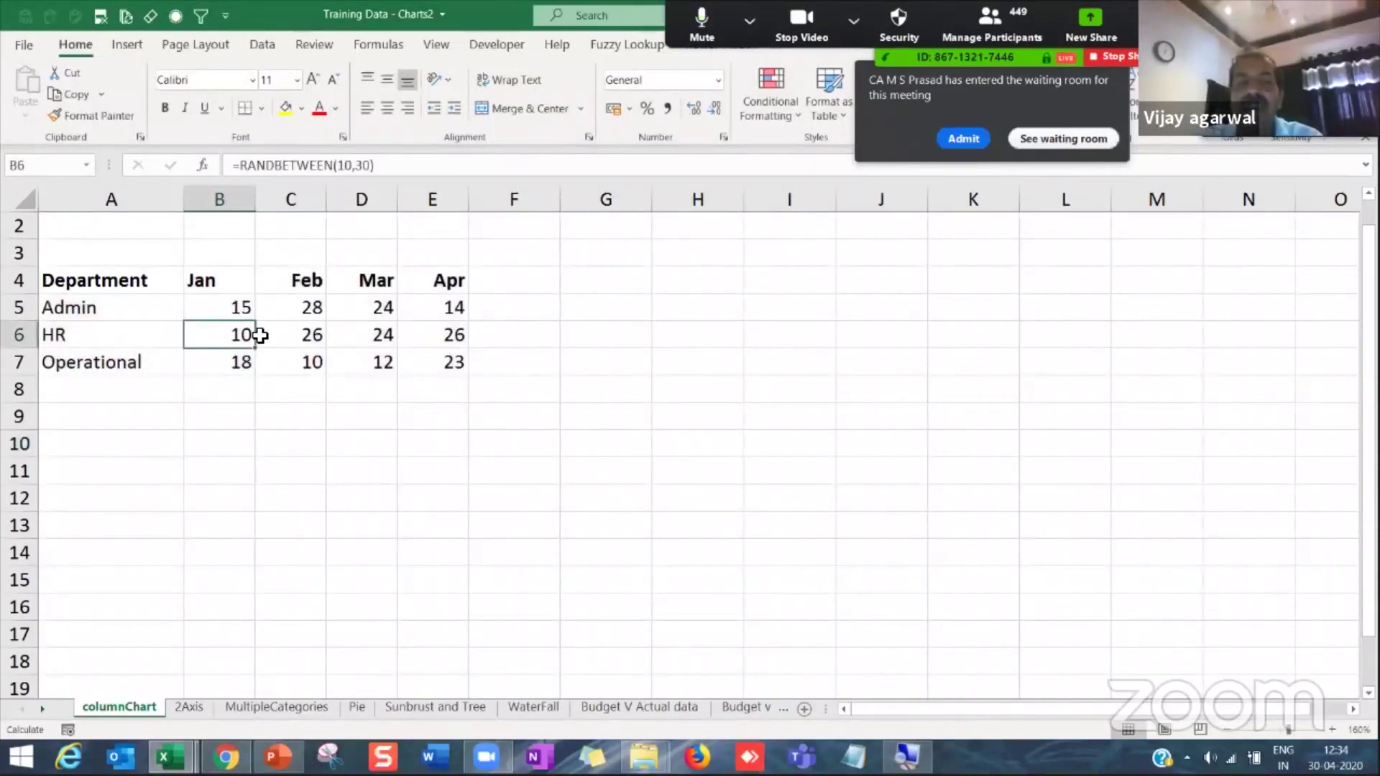
Step: Collapse the ribbon so that more worksheet rows fit around the department table
{"action": "left_click", "coordinate": [290, 333]}
{"action": "left_click", "coordinate": [299, 314]}
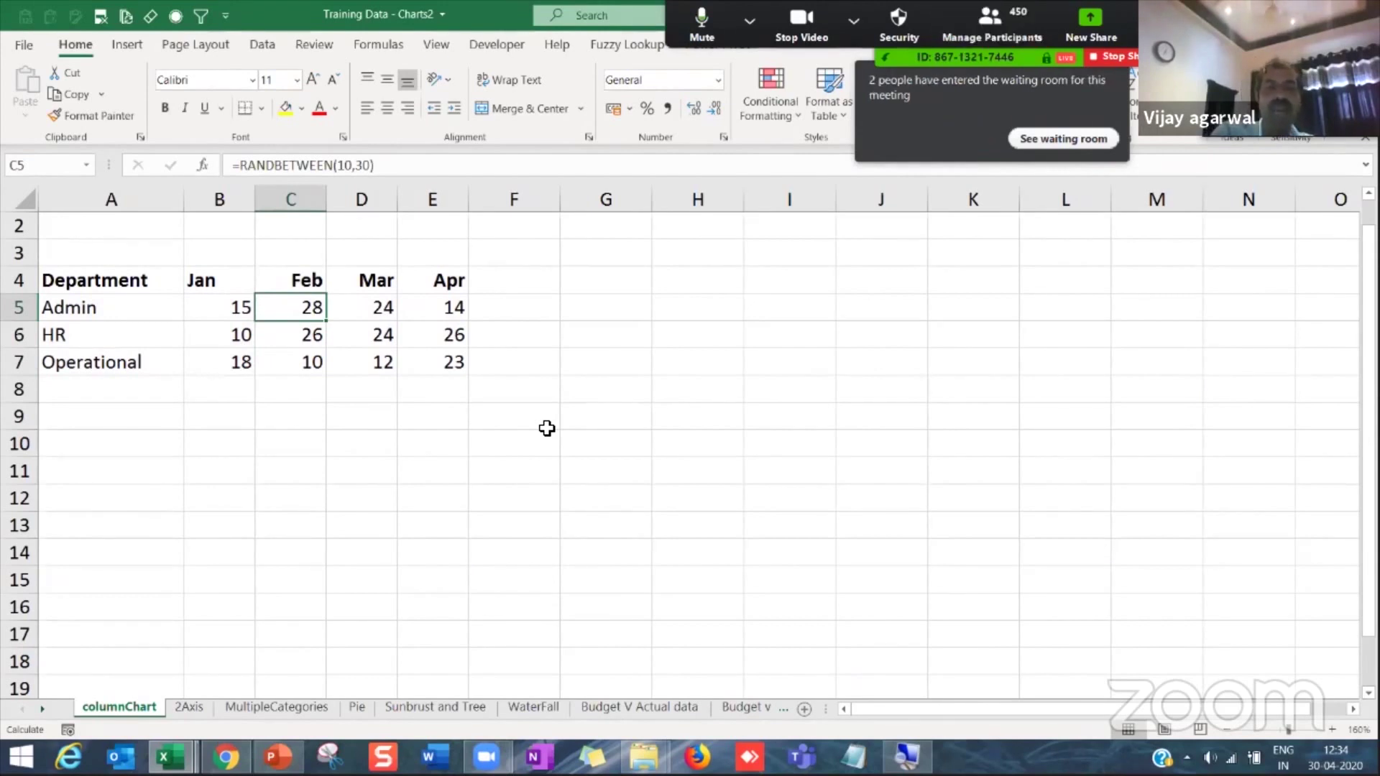
{"action": "key", "text": "ctrl+F1"}
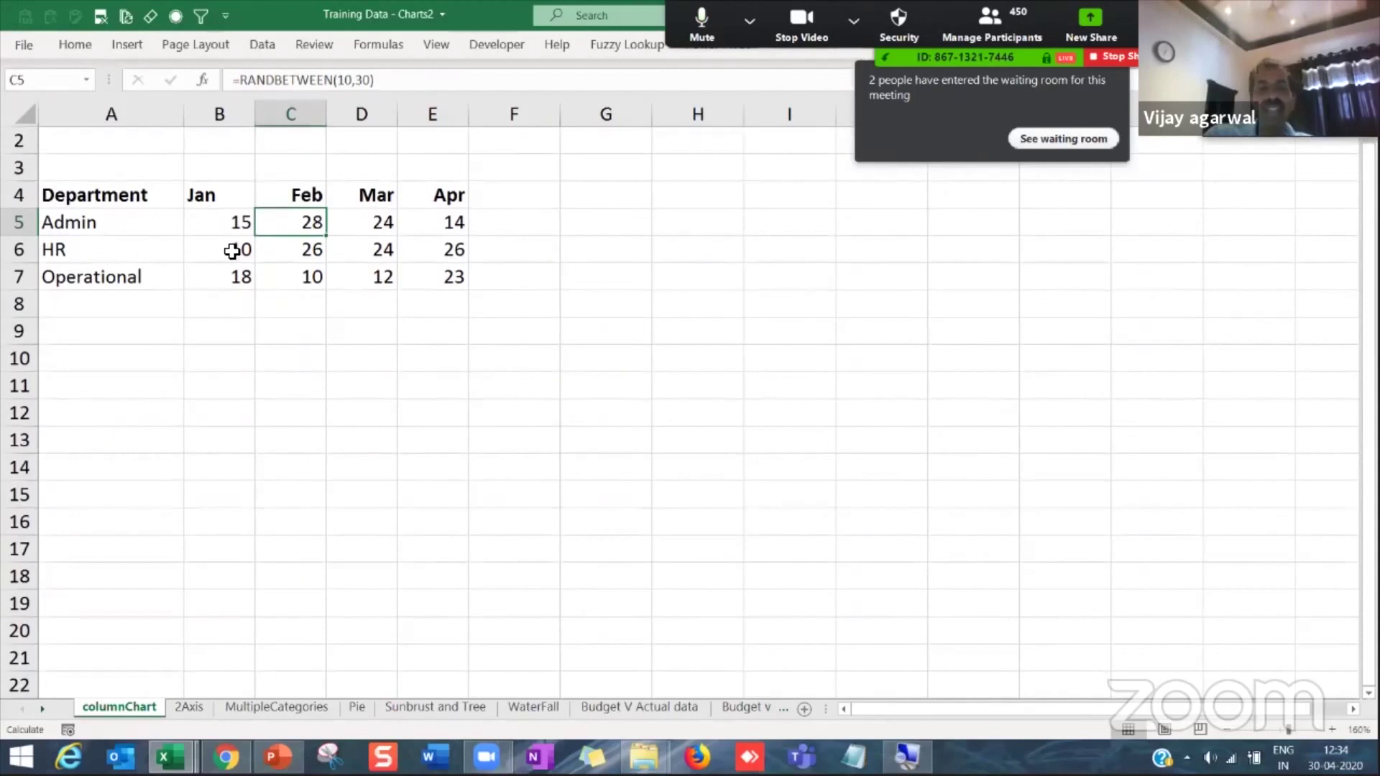
Step: Insert a default clustered column chart from the department table with A4 selected, and move it beside the table, clear of the Apr column
{"action": "left_click", "coordinate": [194, 248]}
{"action": "left_click", "coordinate": [120, 201]}
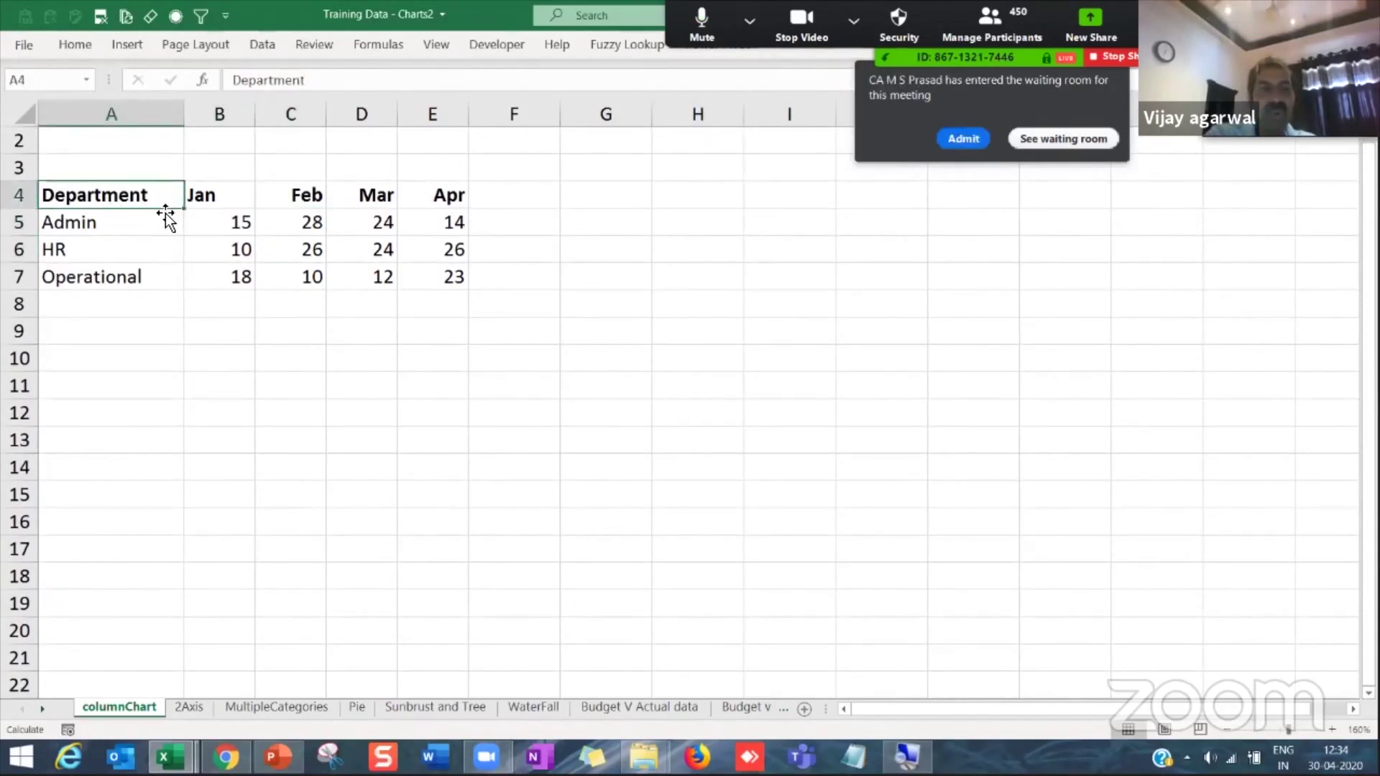
{"action": "key", "text": "alt+F1"}
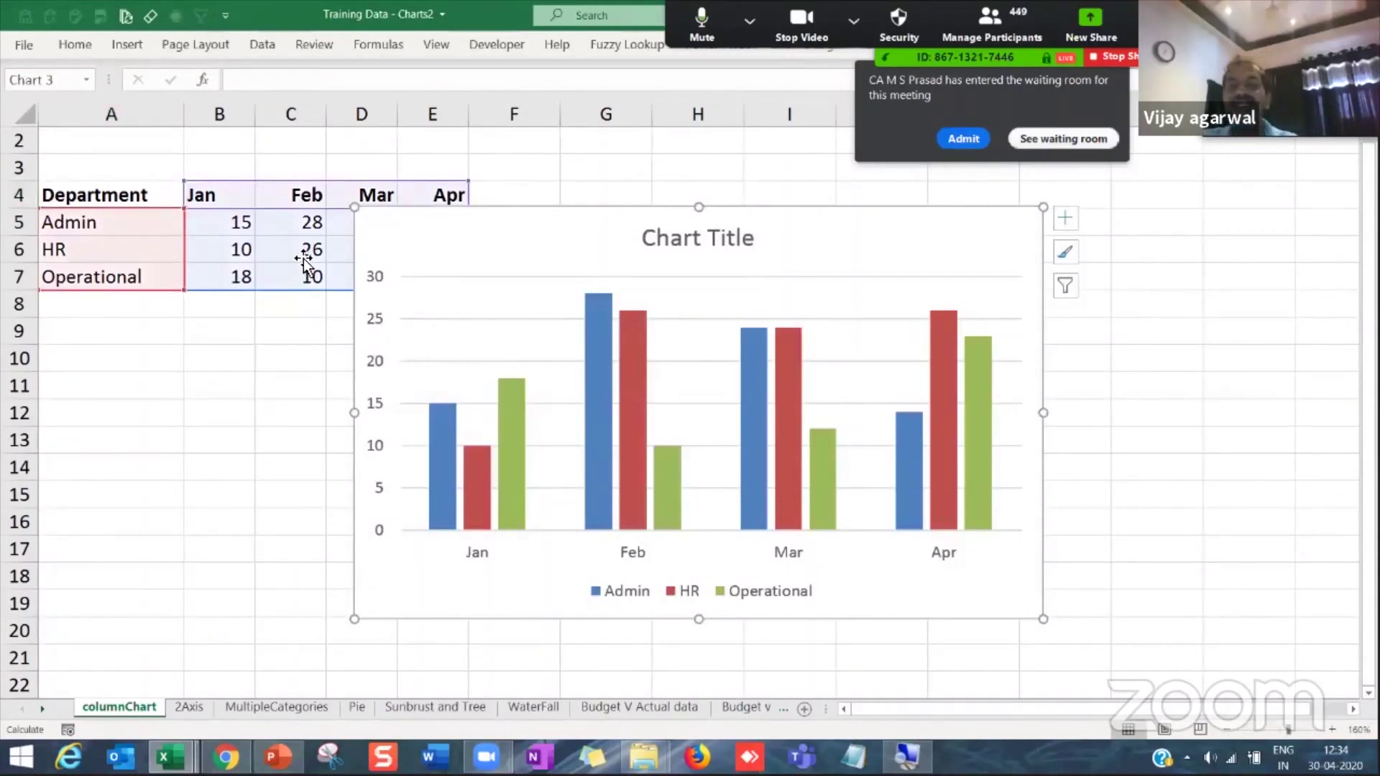
{"action": "left_click_drag", "start_coordinate": [621, 213], "coordinate": [808, 230]}
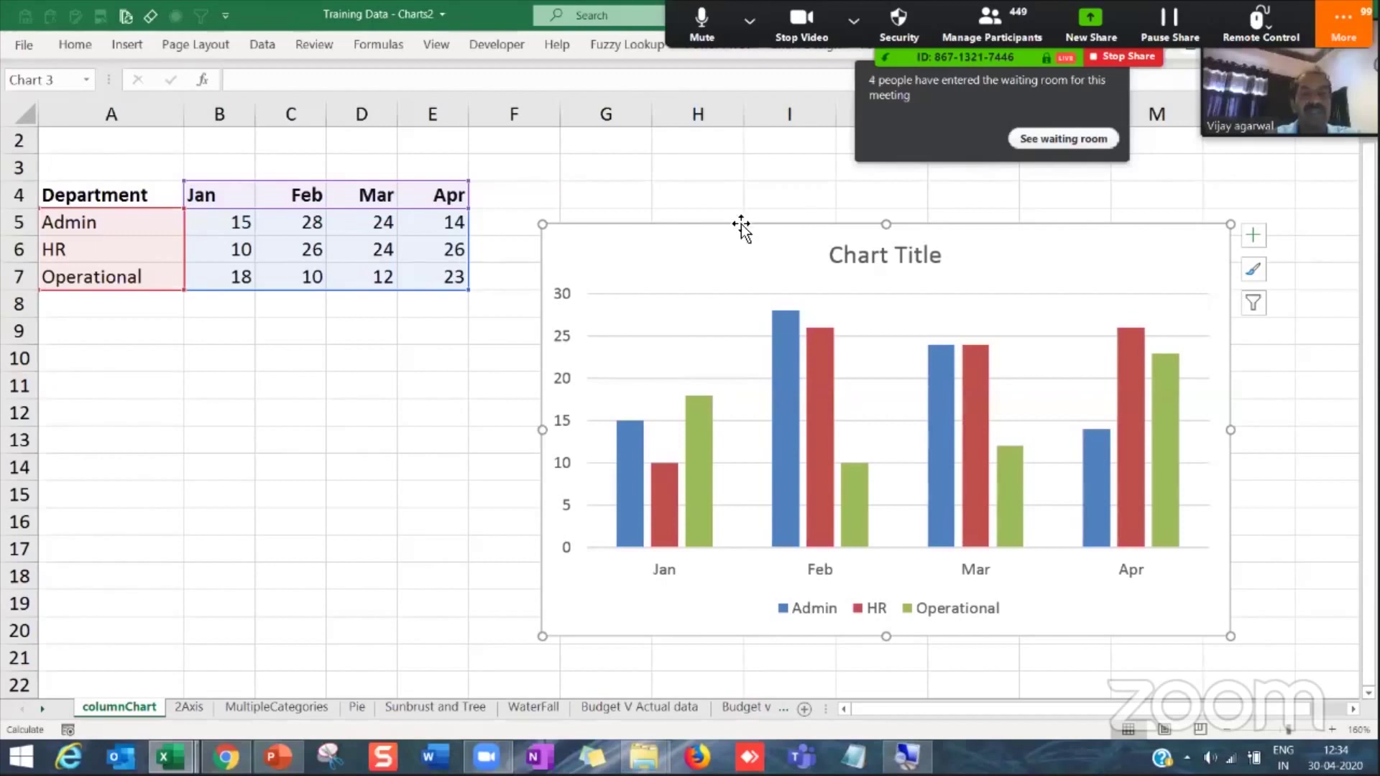
Step: Replace the embedded chart with a clustered column chart of the department table on its own chart sheet
{"action": "key", "text": "Delete"}
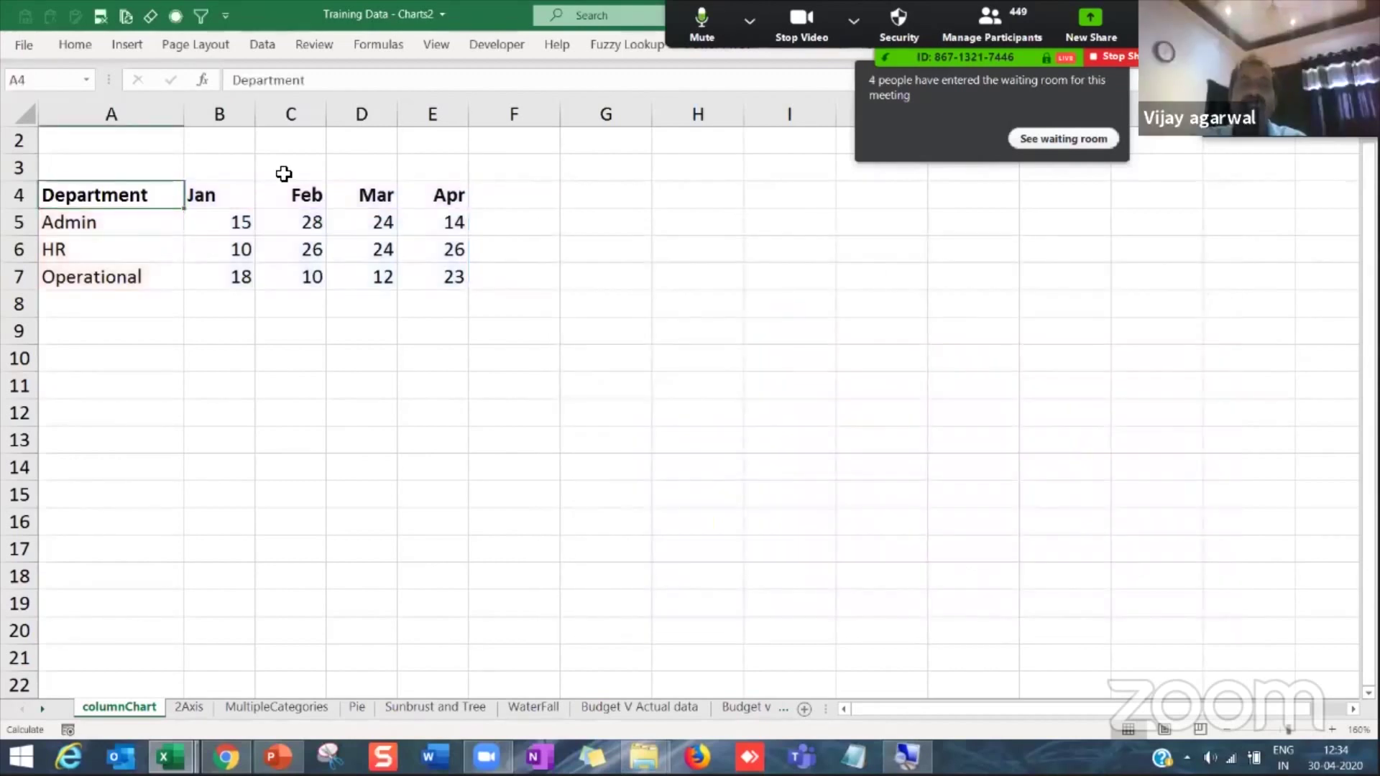
{"action": "left_click", "coordinate": [210, 243]}
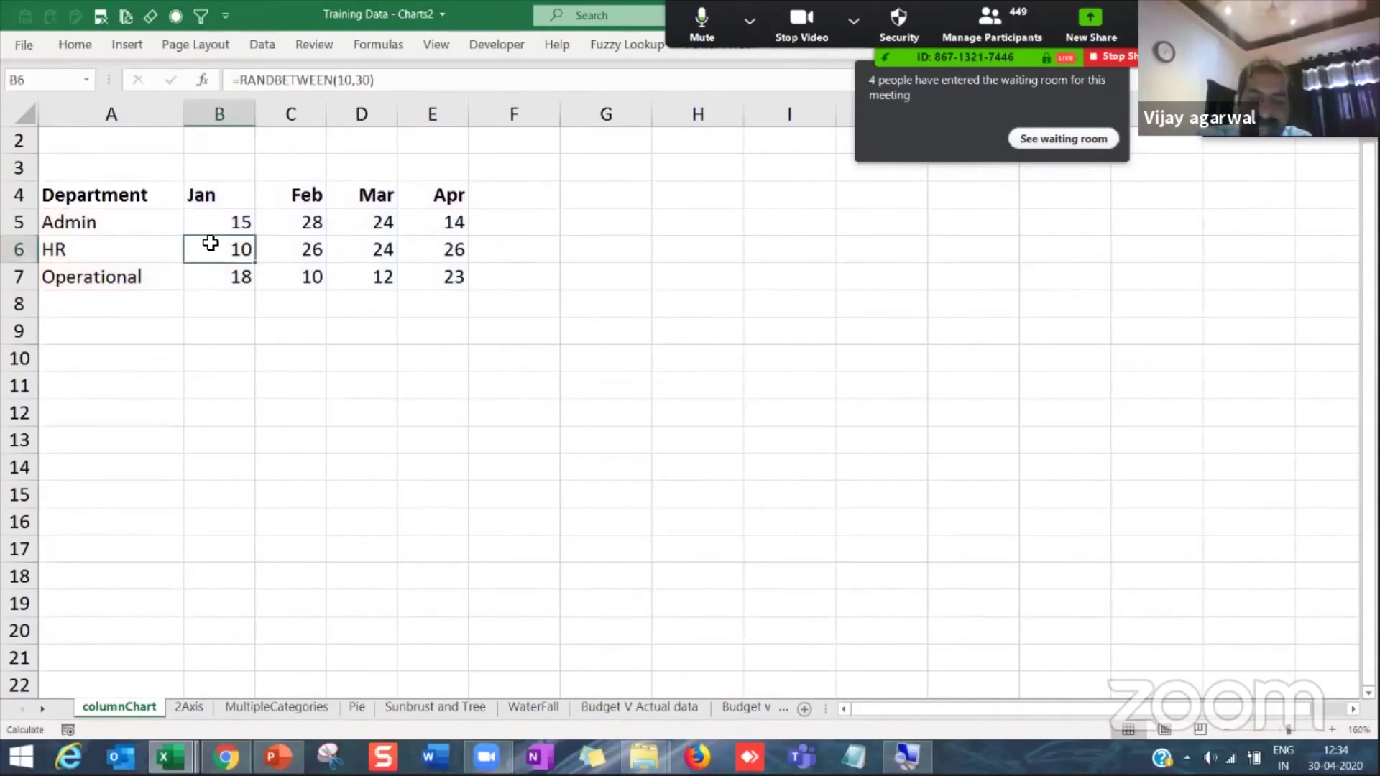
{"action": "key", "text": "F11"}
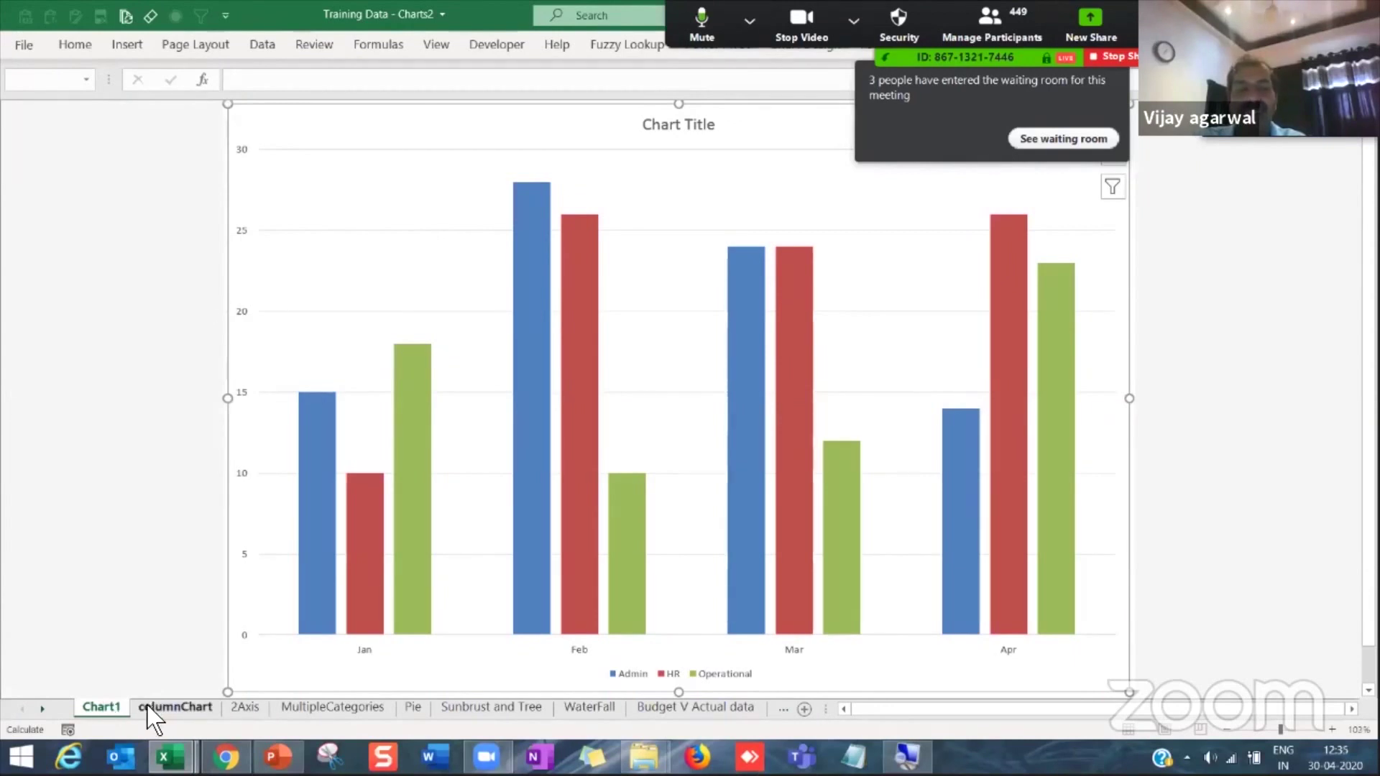
Step: Delete the new chart sheet from the workbook
{"action": "right_click", "coordinate": [101, 709]}
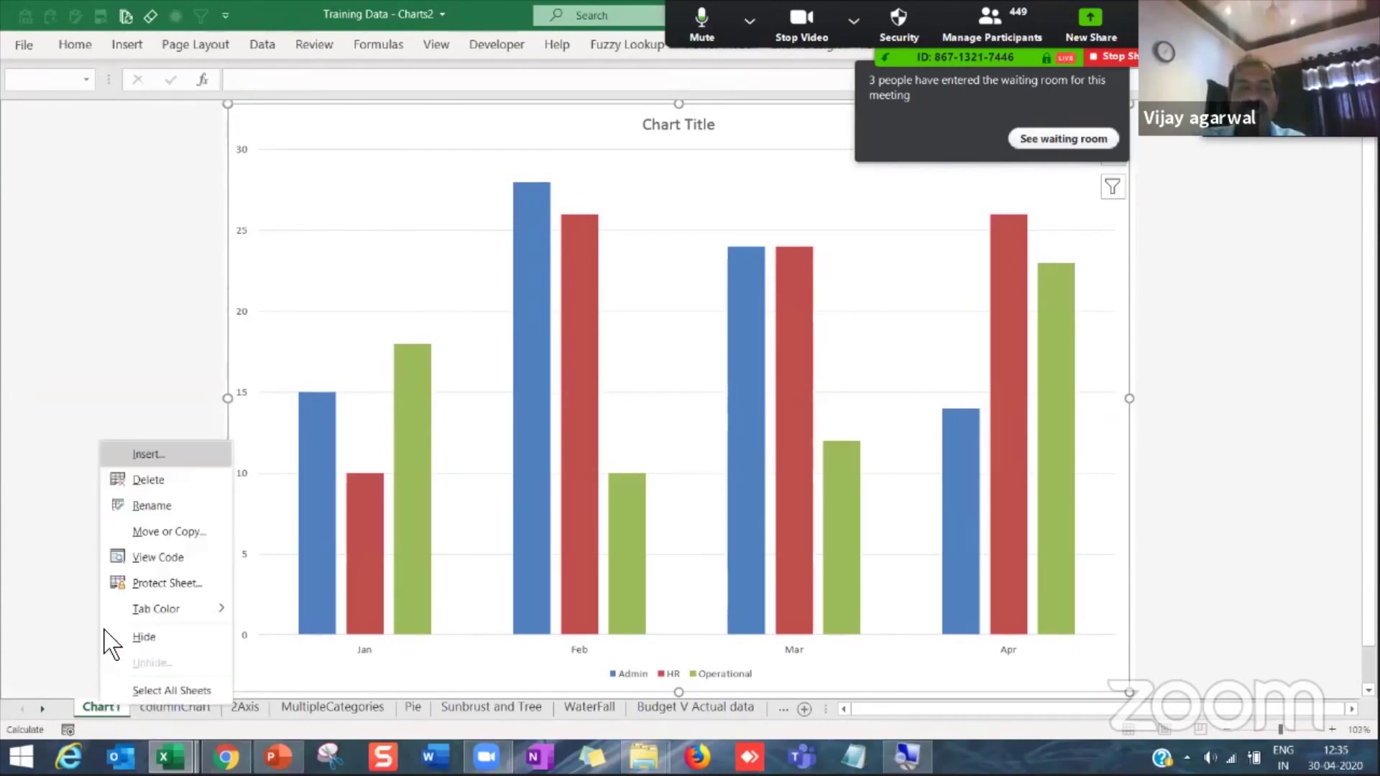
{"action": "left_click", "coordinate": [151, 481]}
{"action": "left_click", "coordinate": [656, 428]}
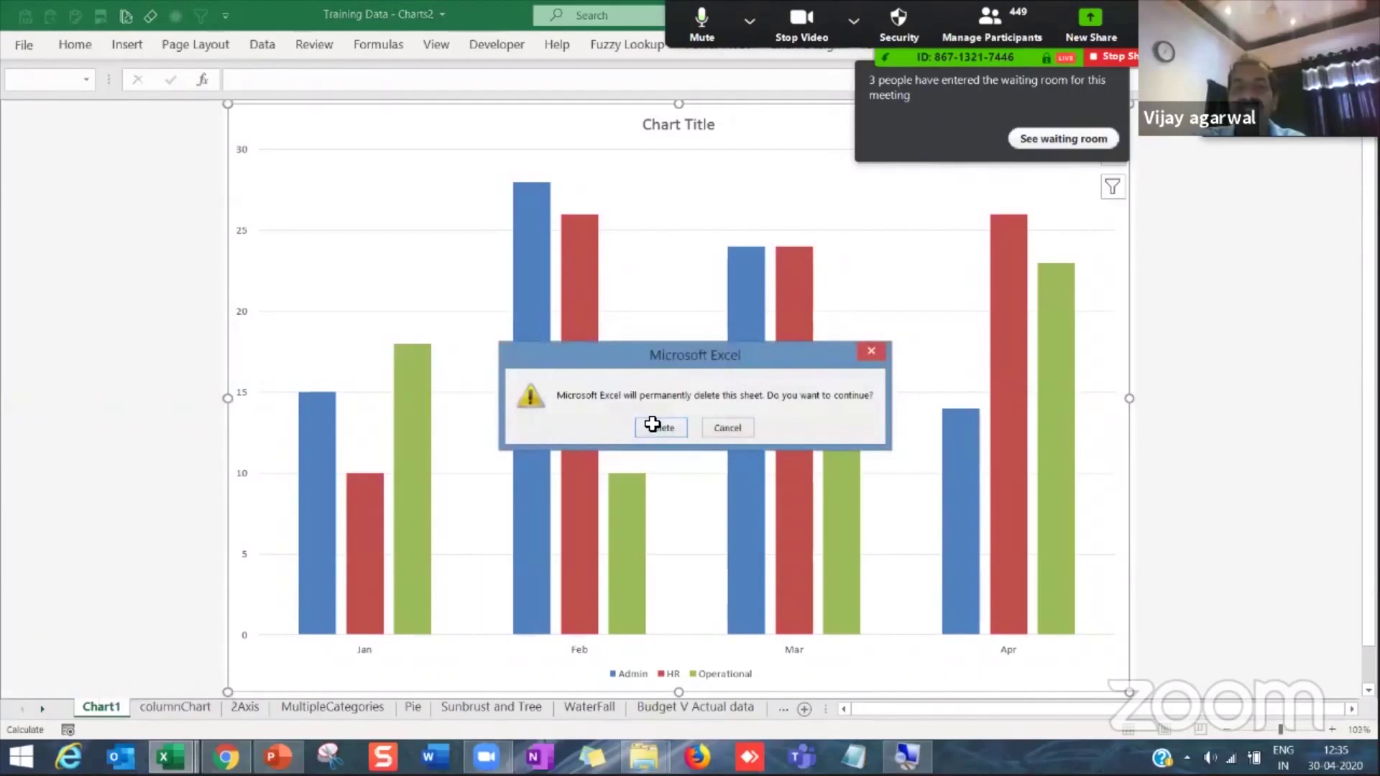
{"action": "left_click_drag", "start_coordinate": [144, 201], "coordinate": [431, 280]}
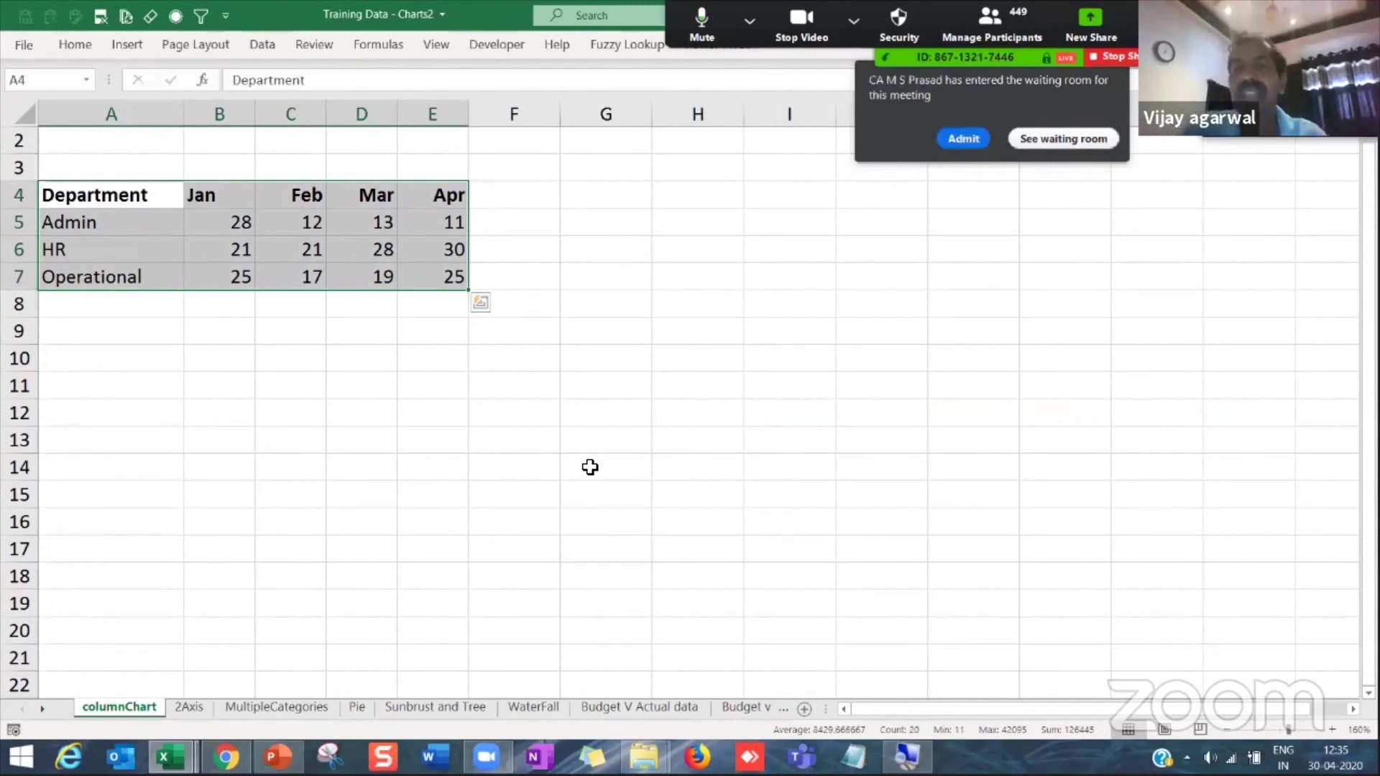
{"action": "left_click_drag", "start_coordinate": [622, 309], "coordinate": [690, 370]}
{"action": "left_click_drag", "start_coordinate": [1215, 500], "coordinate": [1214, 496]}
{"action": "left_click", "coordinate": [727, 375]}
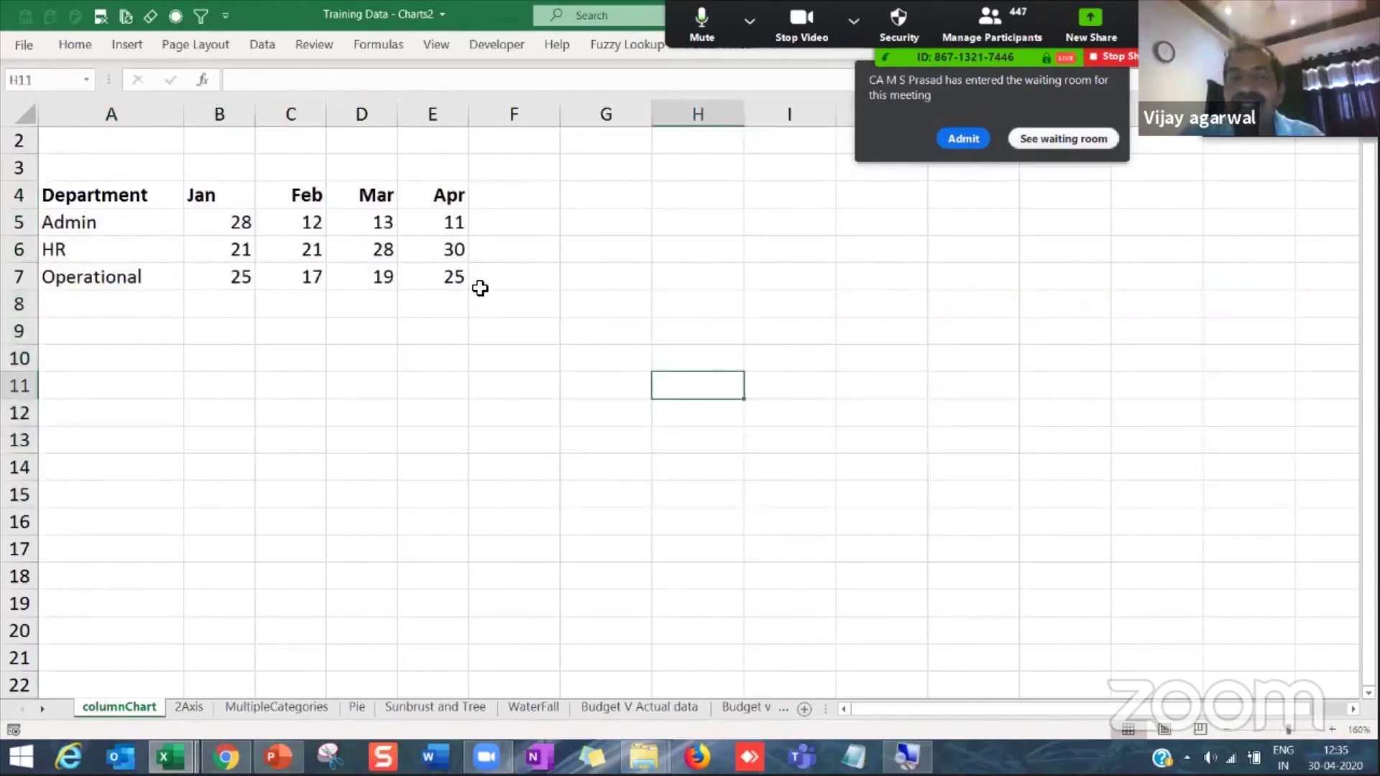
{"action": "left_click", "coordinate": [613, 308]}
Step: Insert a 2-D clustered column chart from A4:E7 and position it beside the table so that all months stay uncovered
{"action": "left_click_drag", "start_coordinate": [122, 201], "coordinate": [431, 271]}
{"action": "left_click", "coordinate": [127, 48]}
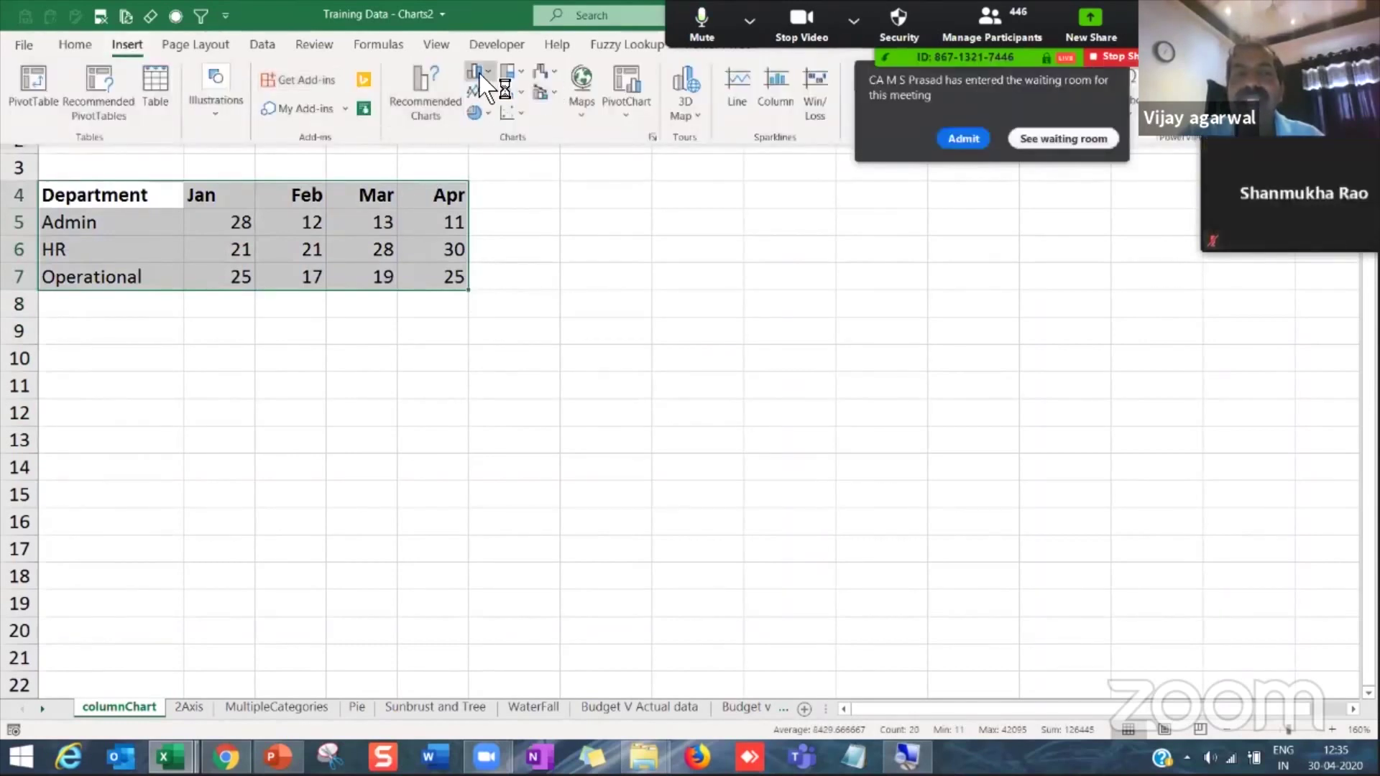
{"action": "left_click", "coordinate": [478, 72]}
{"action": "left_click", "coordinate": [486, 124]}
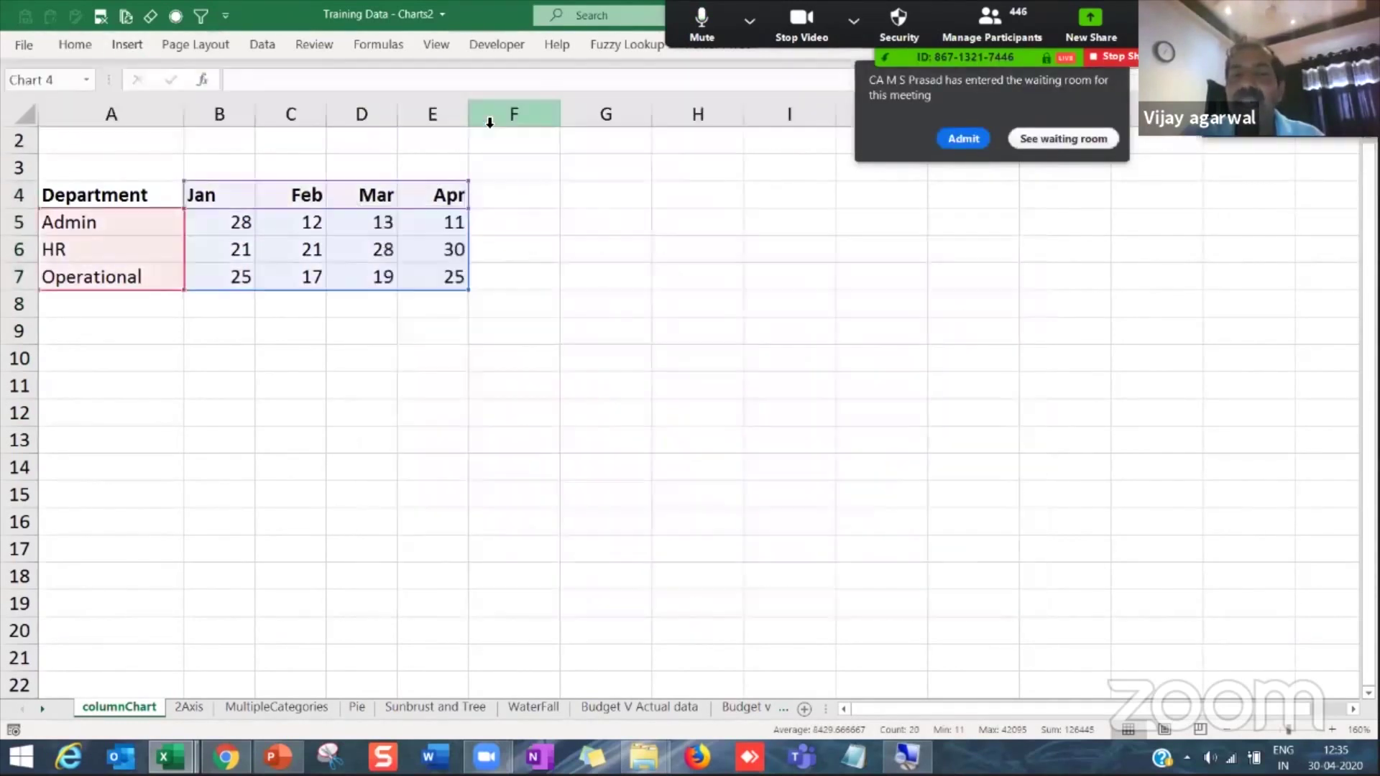
{"action": "left_click_drag", "start_coordinate": [594, 214], "coordinate": [779, 231]}
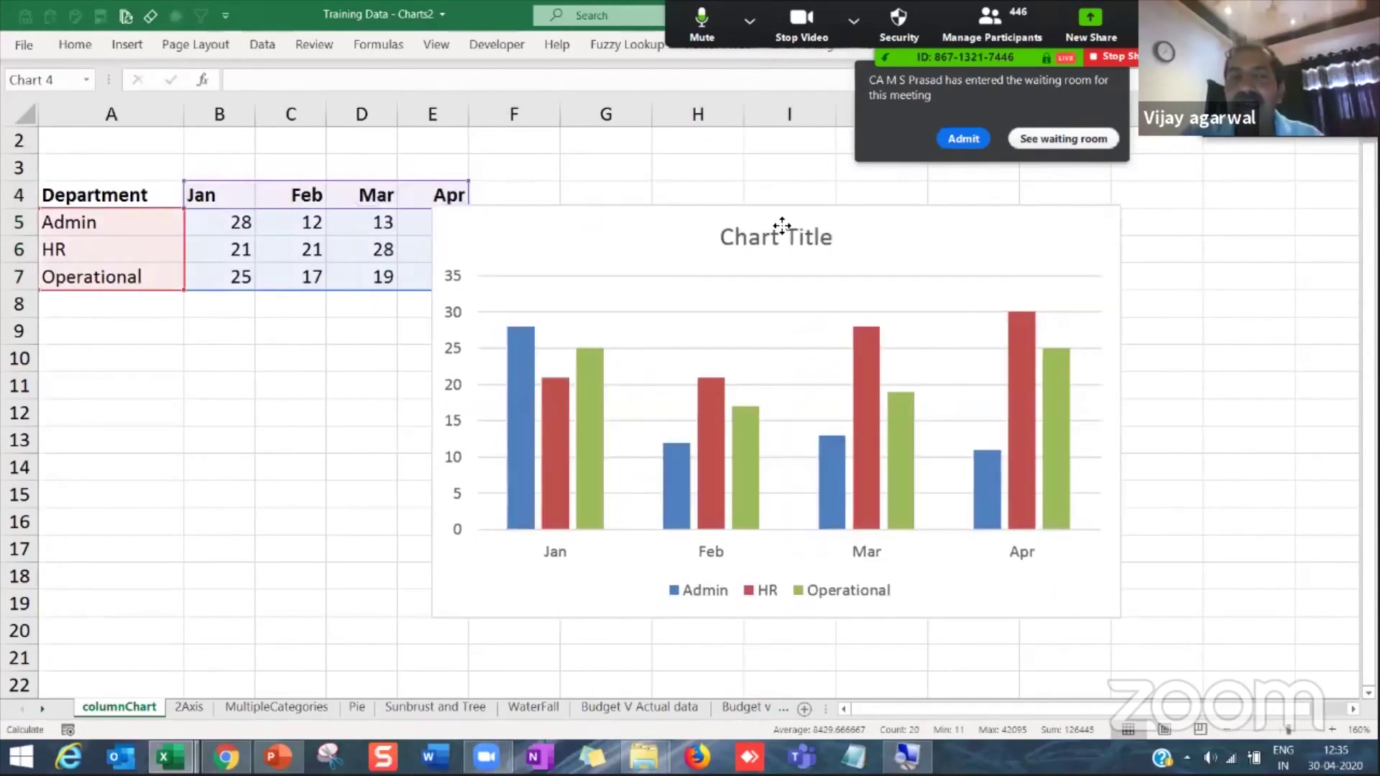
Step: Recalculate the worksheet repeatedly to regenerate the RANDBETWEEN figures and refresh the column chart
{"action": "left_click", "coordinate": [344, 253]}
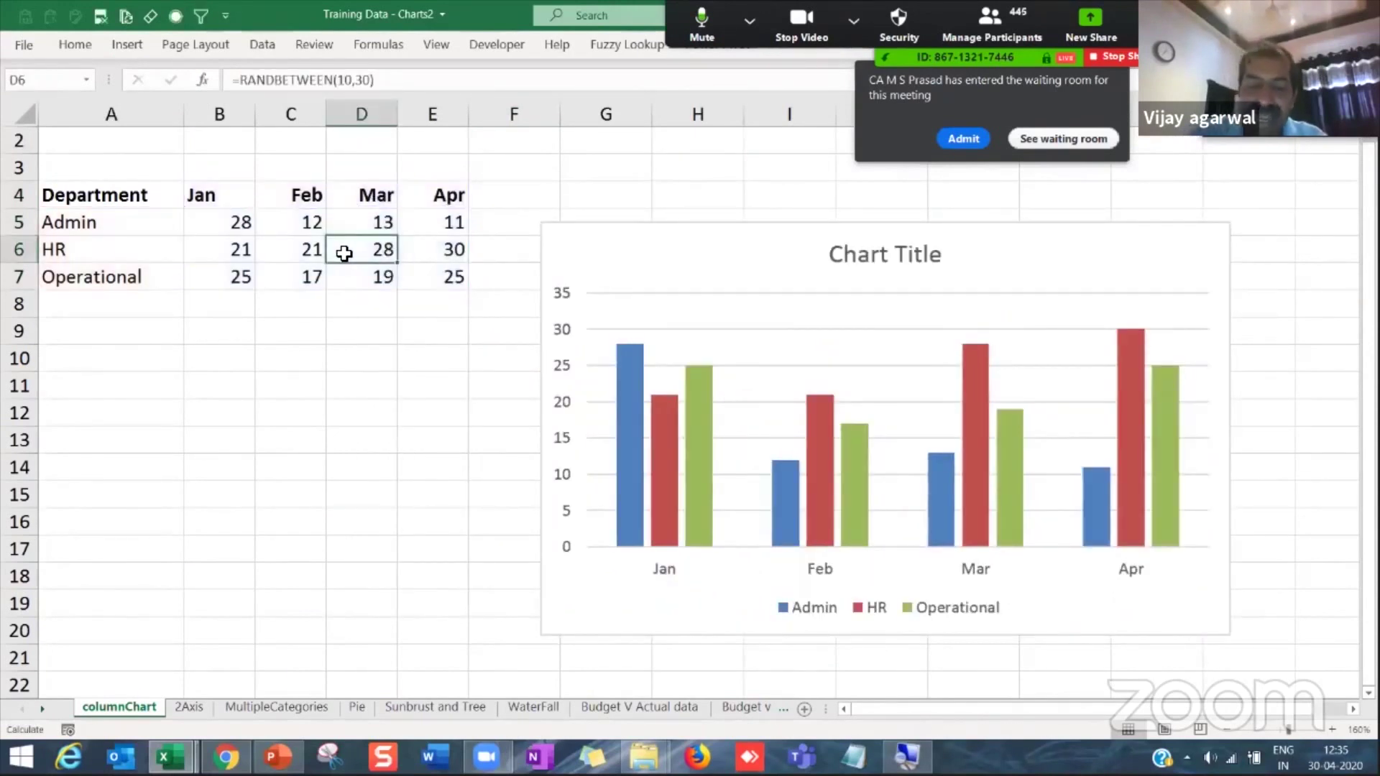
{"action": "key", "text": "F9"}
{"action": "key", "text": "F9"}
{"action": "key", "text": "F9"}
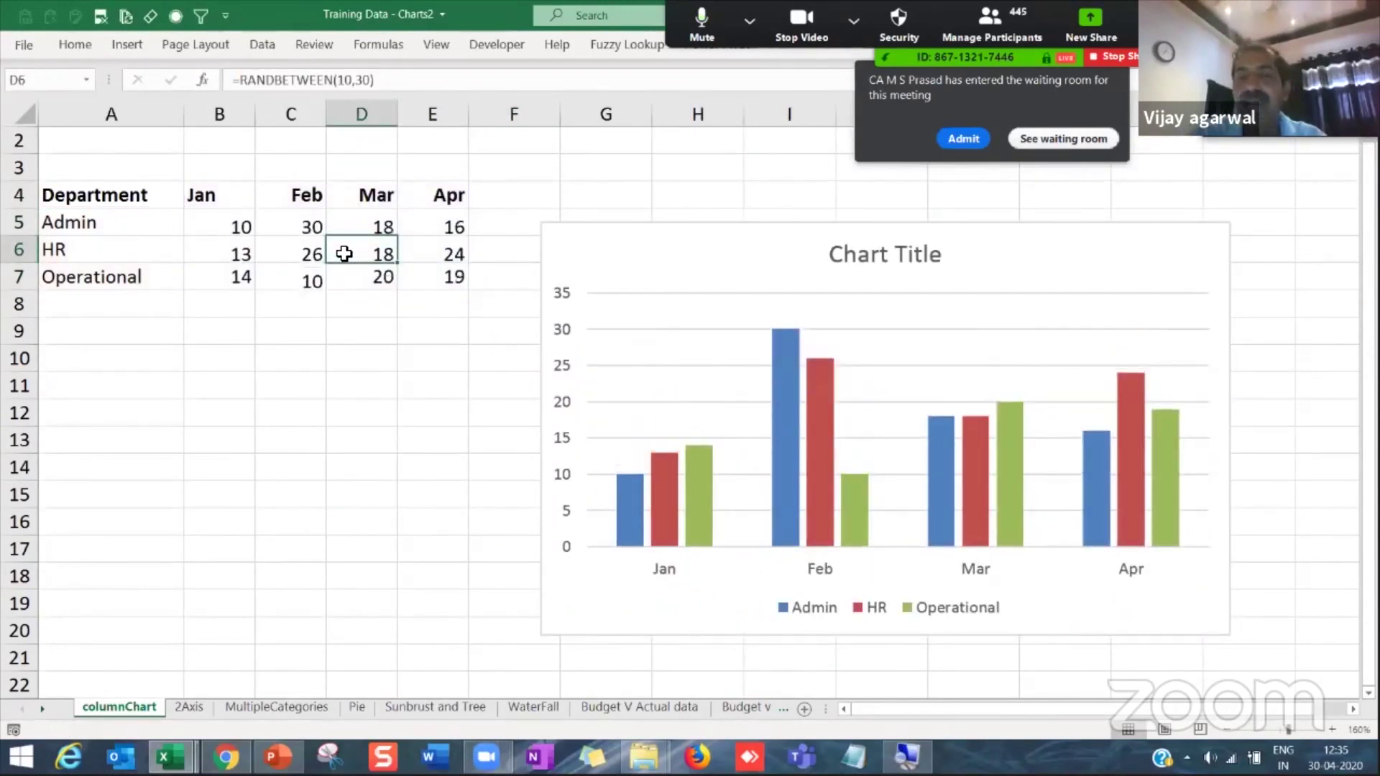
{"action": "key", "text": "F9"}
{"action": "key", "text": "F9"}
{"action": "key", "text": "F9"}
{"action": "key", "text": "F9"}
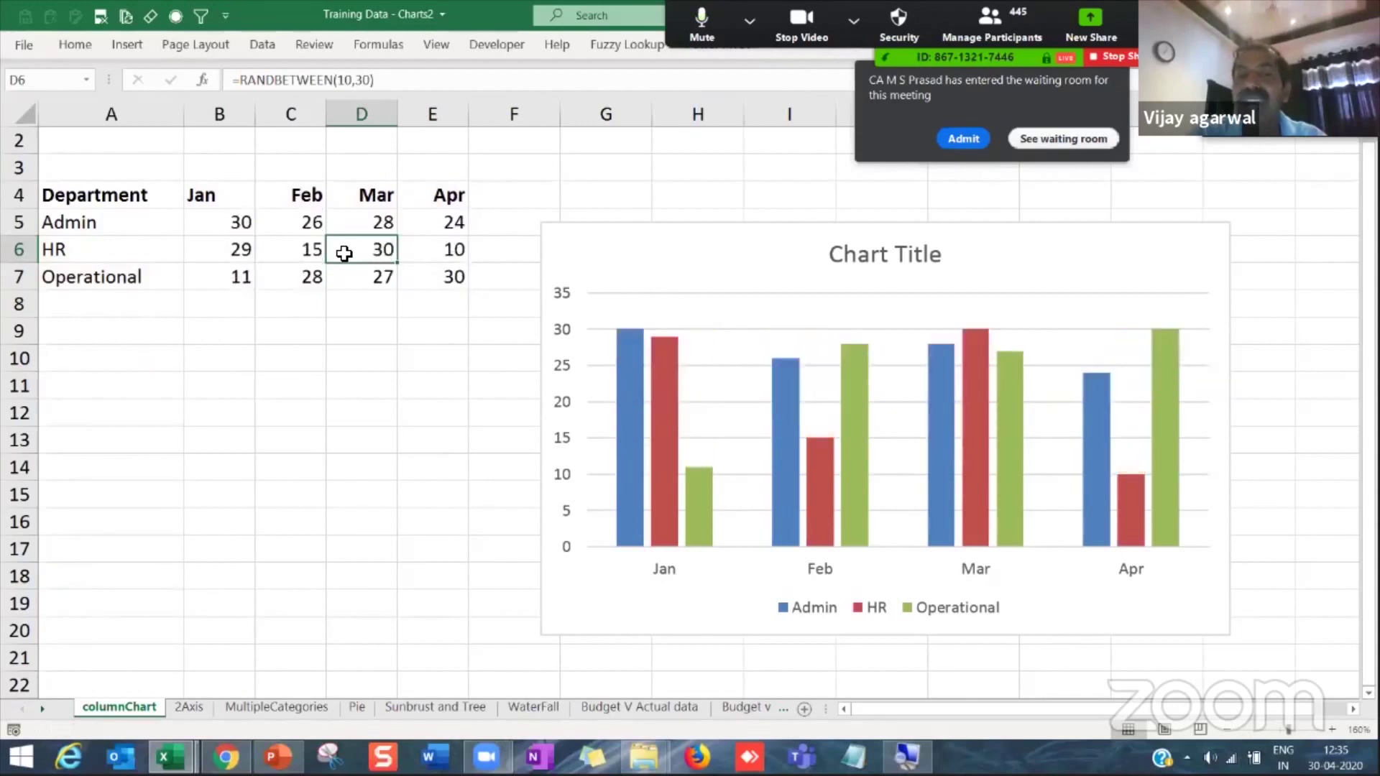
{"action": "key", "text": "F9"}
{"action": "key", "text": "F9"}
{"action": "key", "text": "F9"}
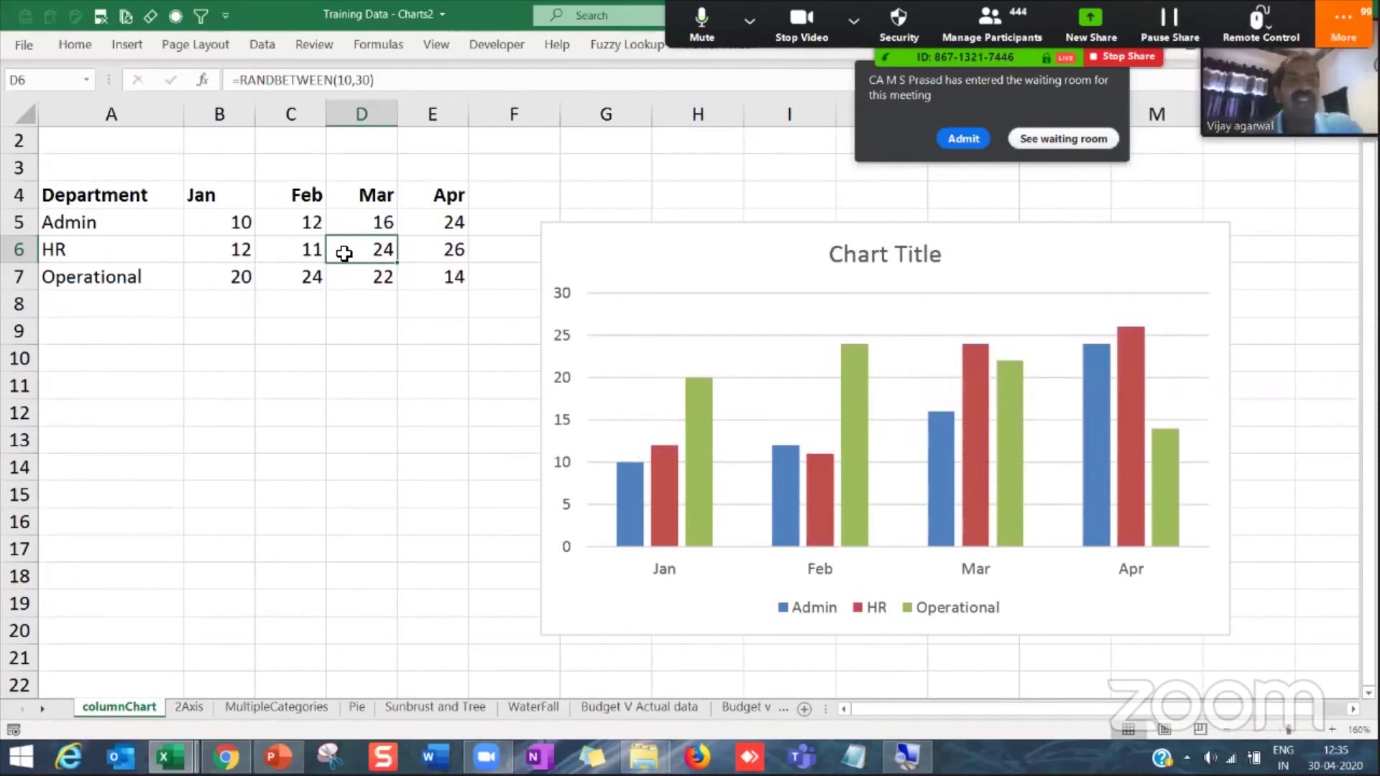
Step: Delete the clustered column chart beside the department table
{"action": "left_click", "coordinate": [631, 226]}
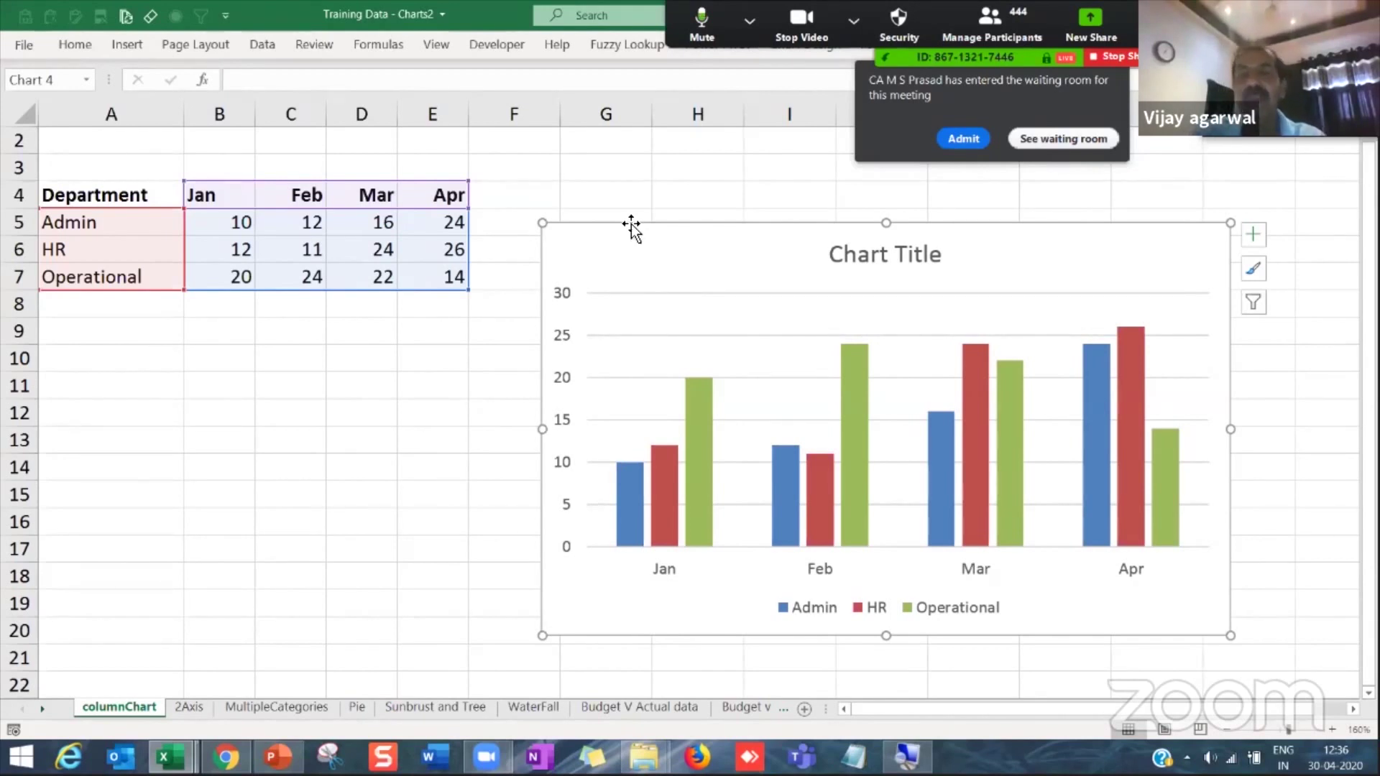
{"action": "key", "text": "Delete"}
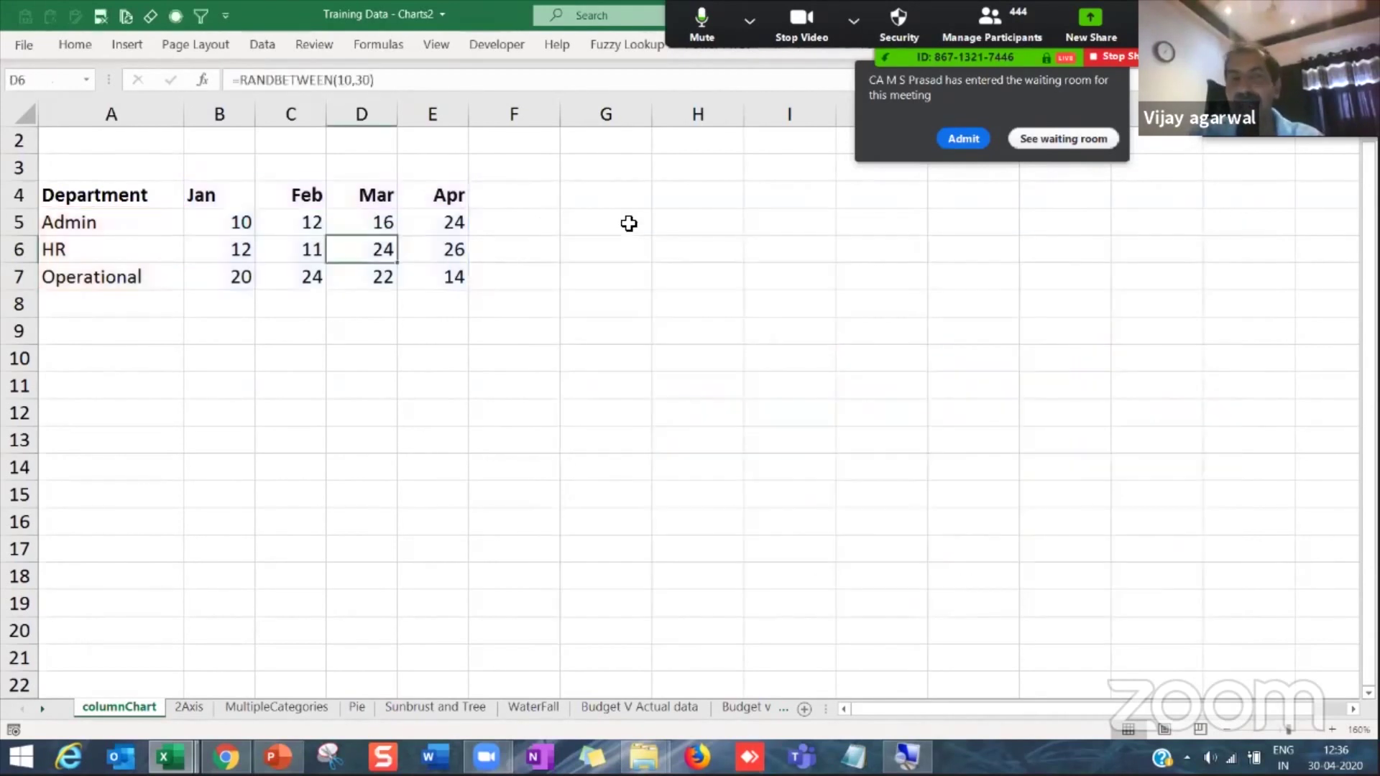
{"action": "left_click", "coordinate": [597, 383]}
{"action": "left_click", "coordinate": [352, 272]}
{"action": "left_click", "coordinate": [311, 257]}
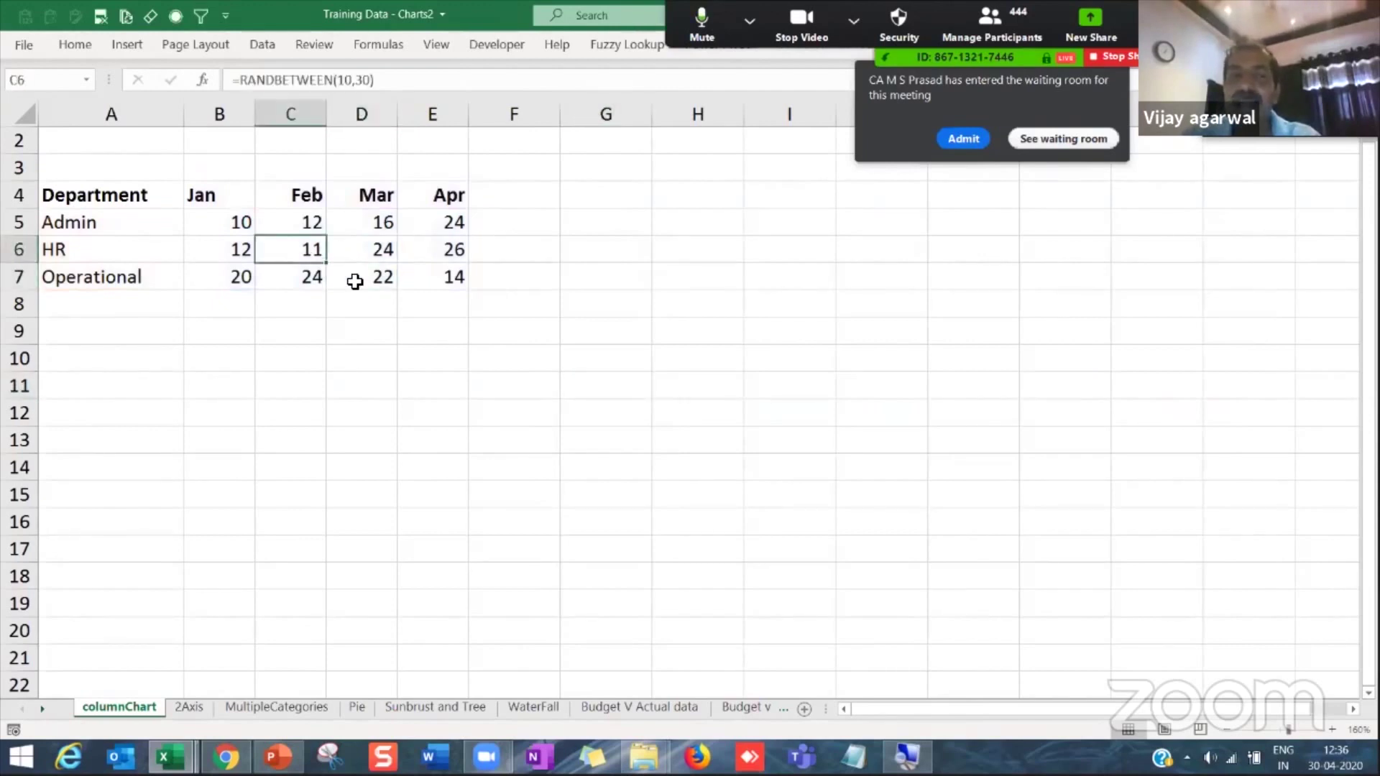
{"action": "left_click", "coordinate": [355, 281]}
{"action": "left_click", "coordinate": [311, 257]}
{"action": "left_click", "coordinate": [305, 282]}
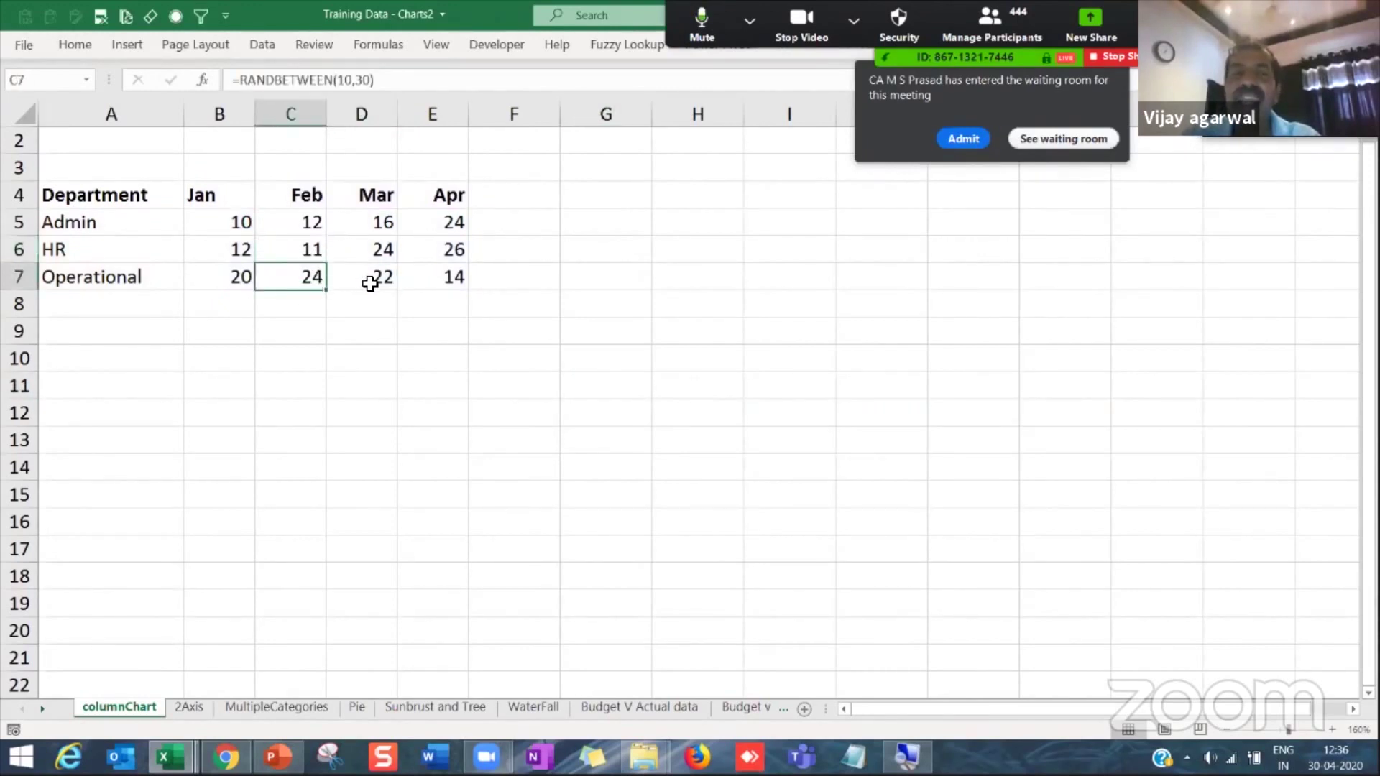
{"action": "left_click", "coordinate": [370, 284]}
{"action": "left_click", "coordinate": [271, 248]}
{"action": "left_click", "coordinate": [246, 248]}
{"action": "left_click", "coordinate": [240, 225]}
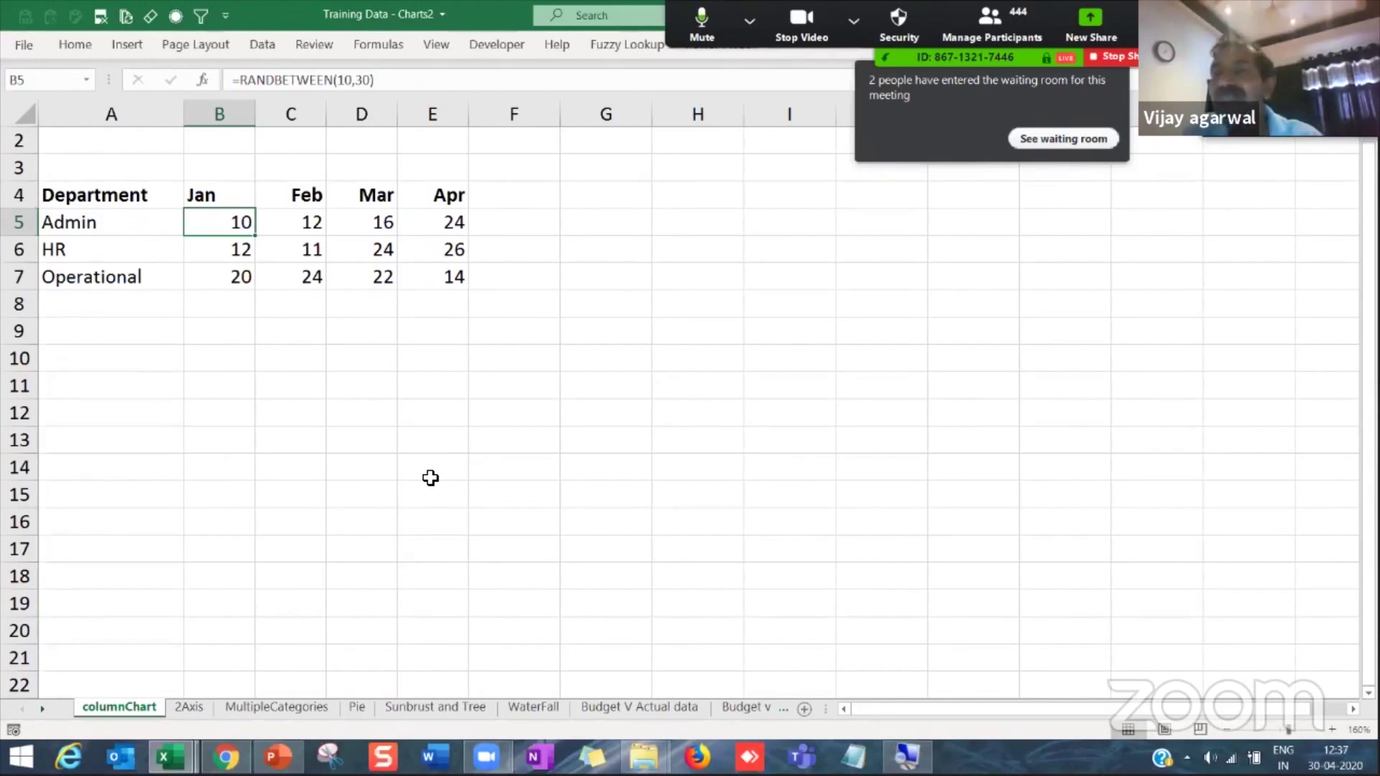
{"action": "left_click", "coordinate": [307, 275]}
{"action": "left_click", "coordinate": [305, 251]}
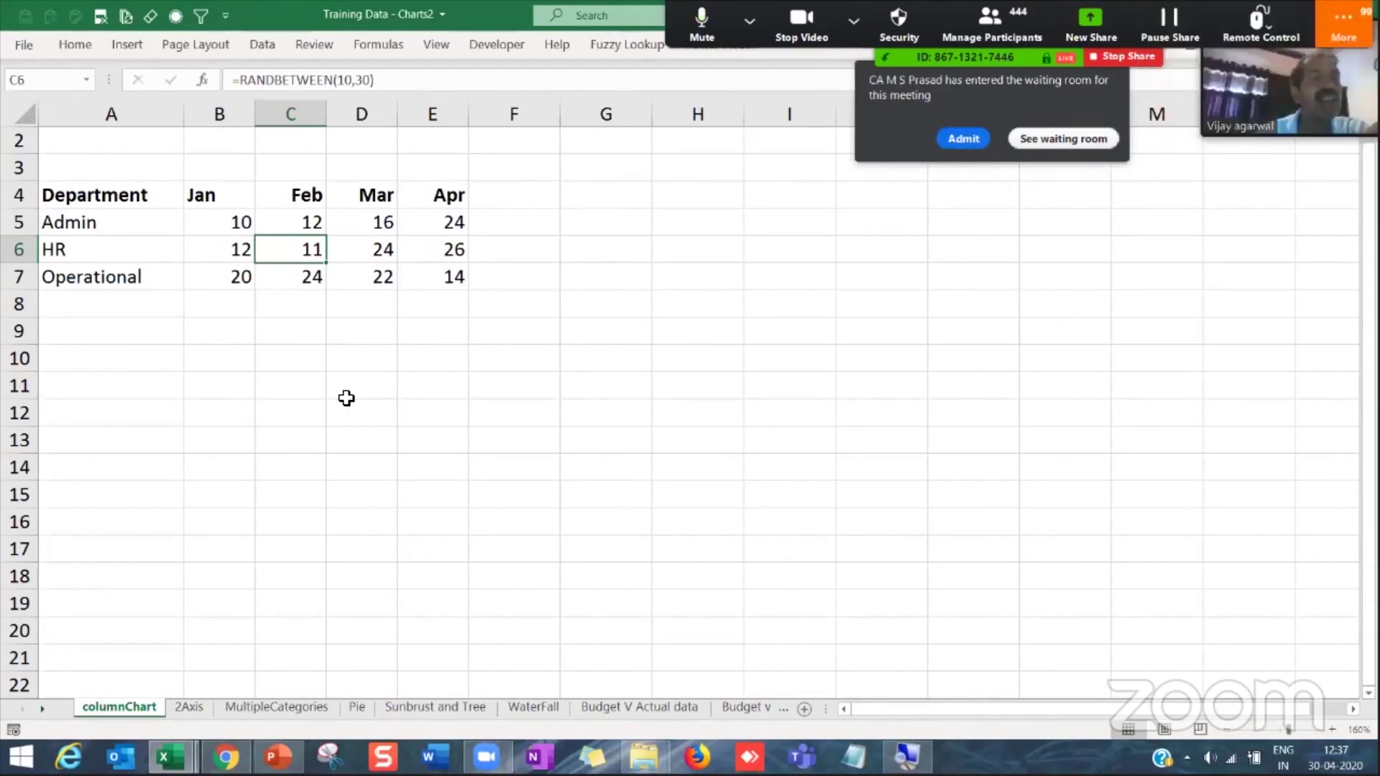
Step: Enter the note ALT + F1 in bold in cell G9
{"action": "left_click", "coordinate": [627, 341]}
{"action": "type", "text": "ALT"}
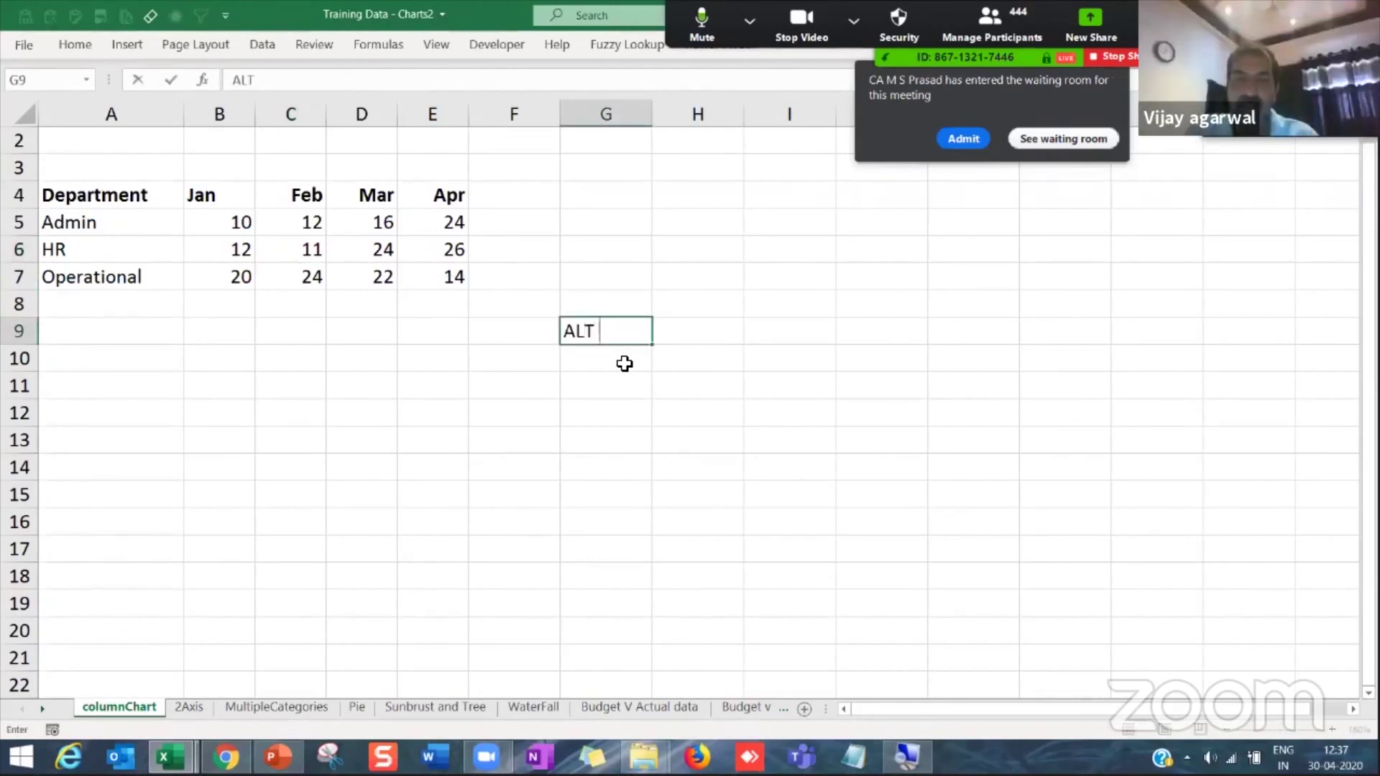
{"action": "type", "text": " + F"}
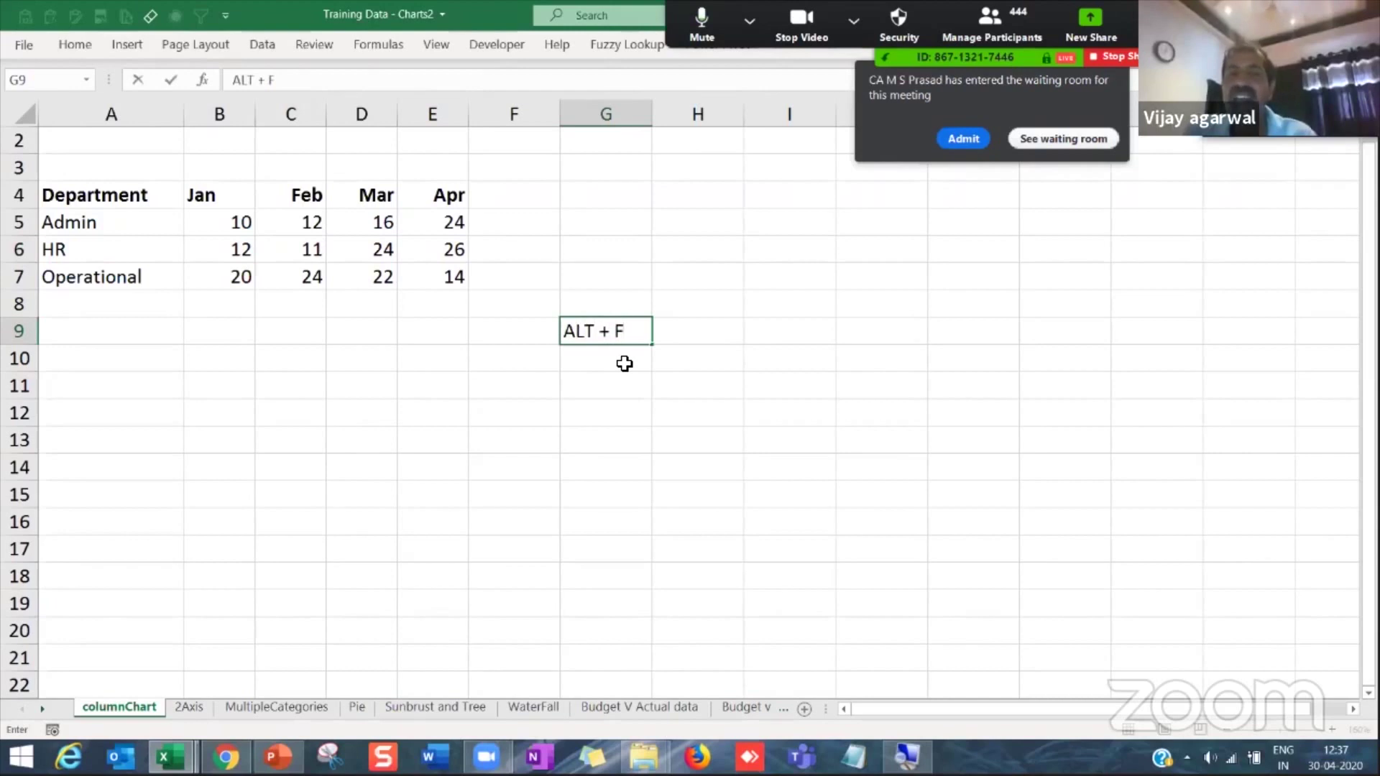
{"action": "type", "text": "1"}
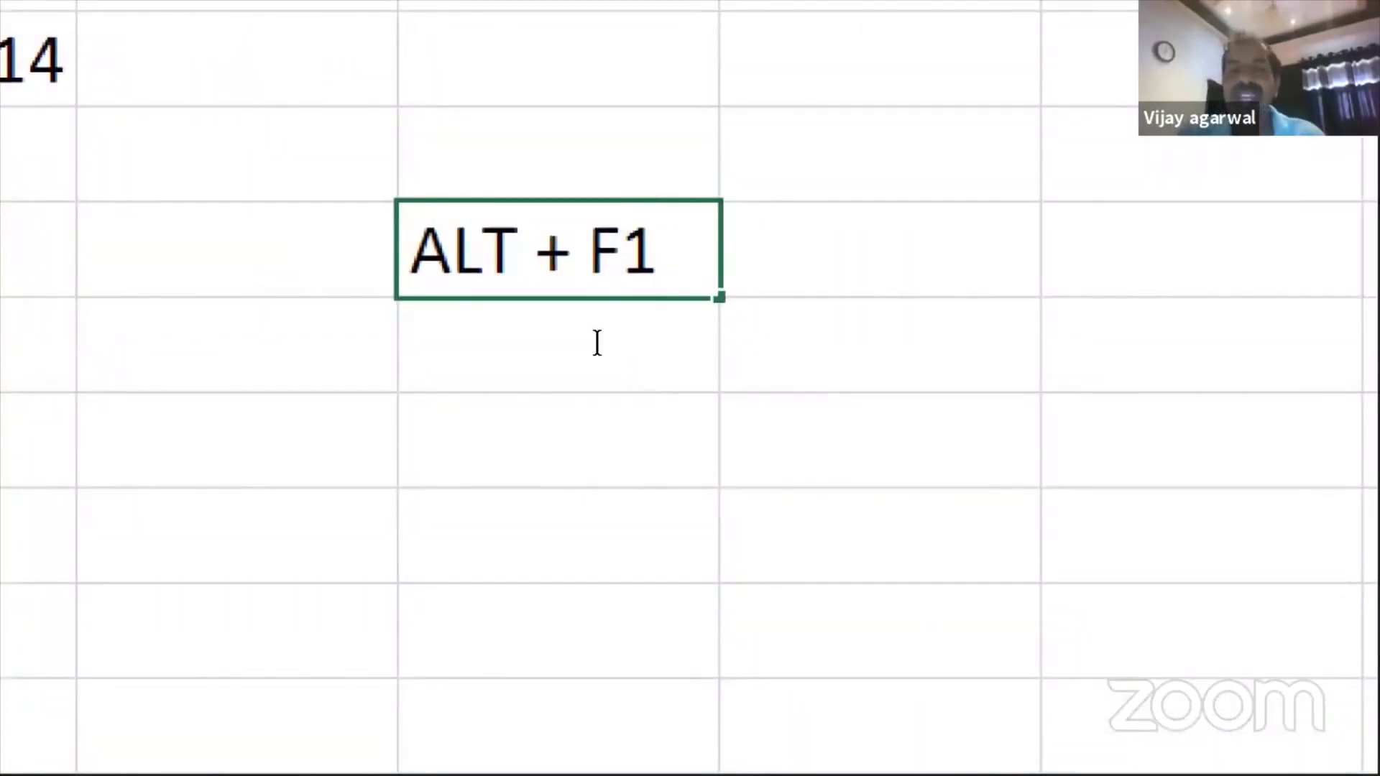
{"action": "left_click_drag", "start_coordinate": [608, 328], "coordinate": [638, 323]}
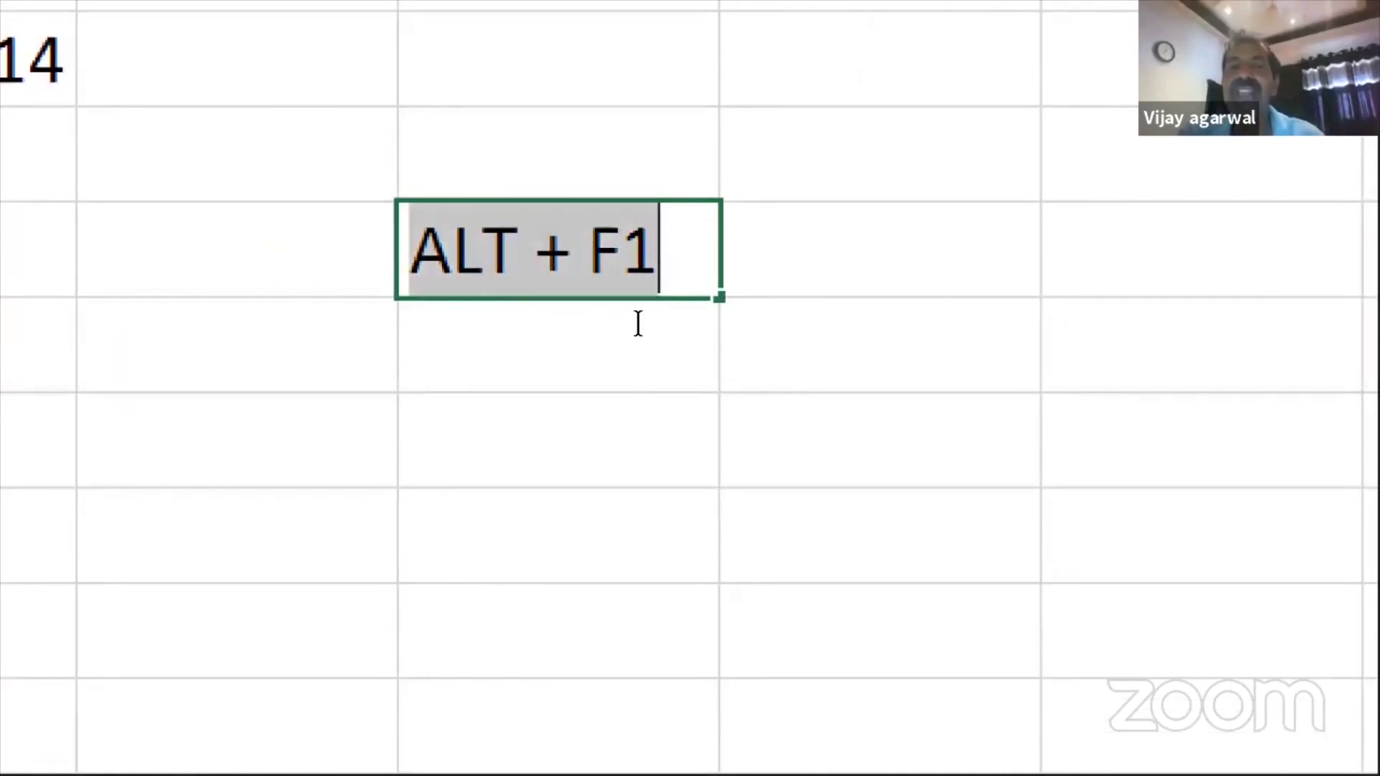
{"action": "key", "text": "ctrl+b"}
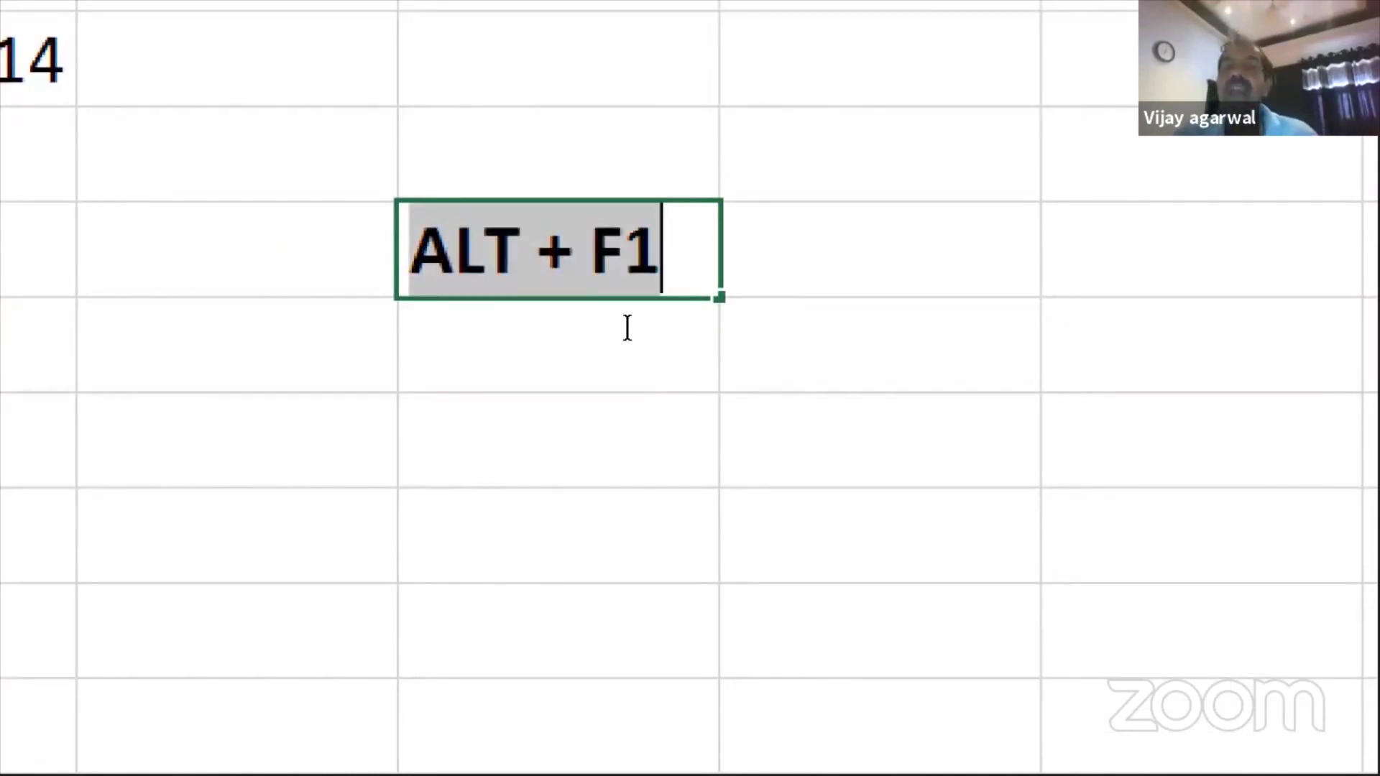
{"action": "left_click", "coordinate": [628, 363]}
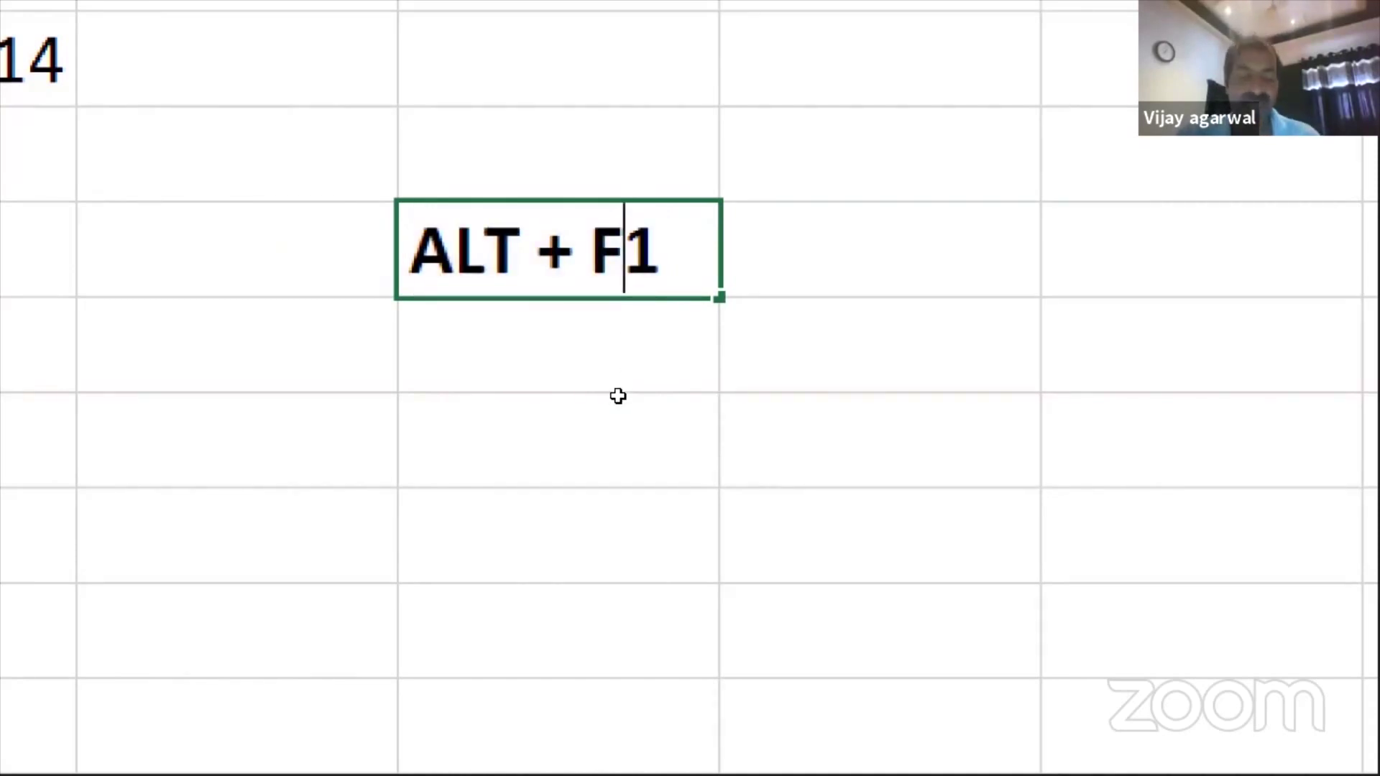
{"action": "key", "text": "super+minus"}
{"action": "key", "text": "super+minus"}
{"action": "key", "text": "super+minus"}
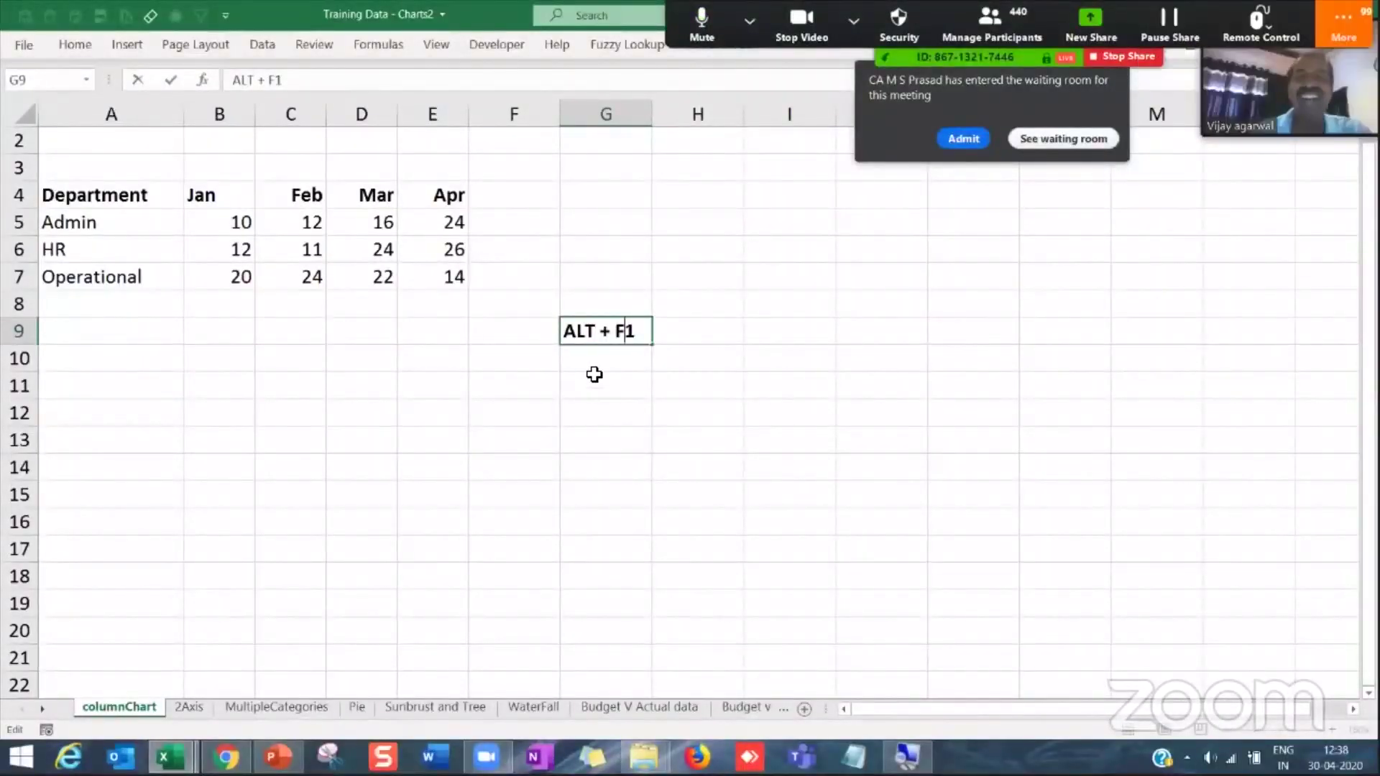
{"action": "key", "text": "Return"}
{"action": "left_click", "coordinate": [594, 337]}
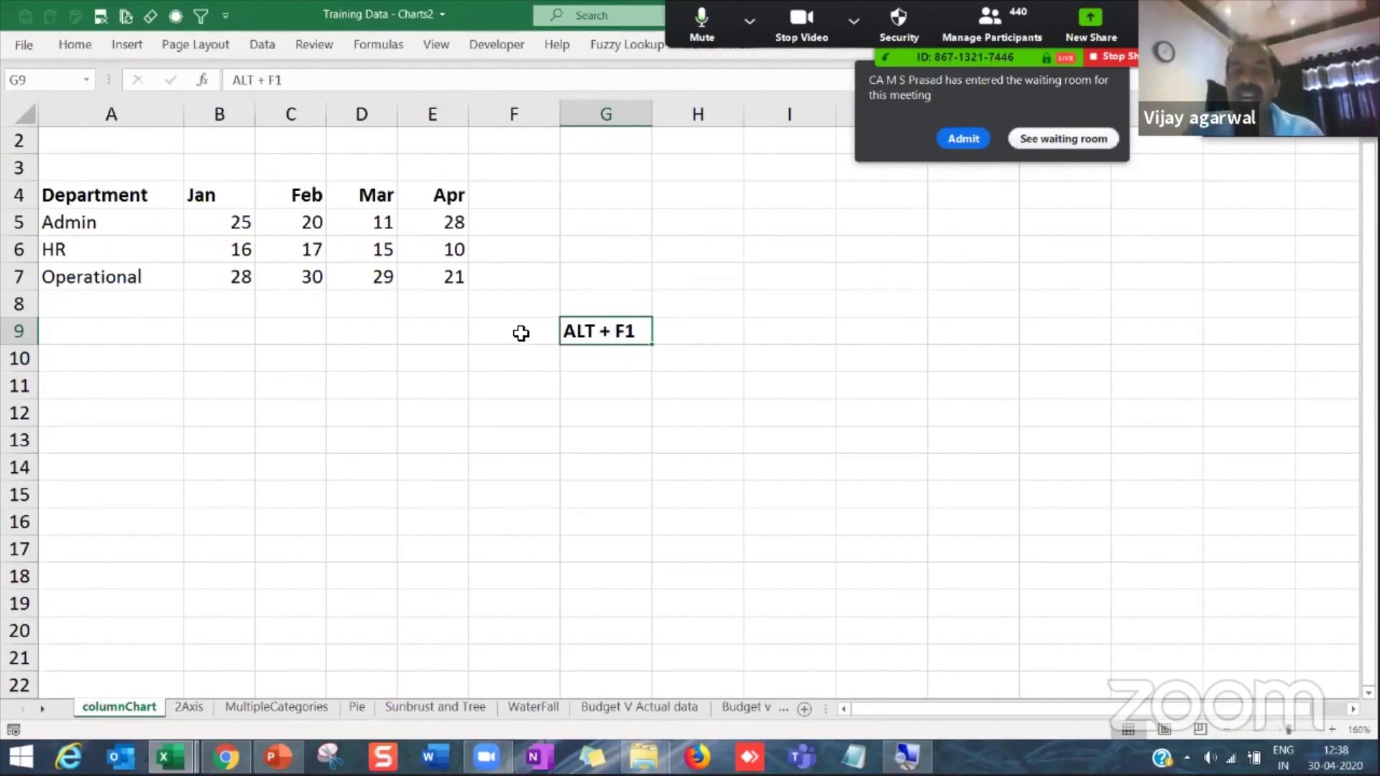
Step: Insert a default clustered column chart of the department table, starting from the Department heading in A4
{"action": "left_click", "coordinate": [179, 226]}
{"action": "key", "text": "Up"}
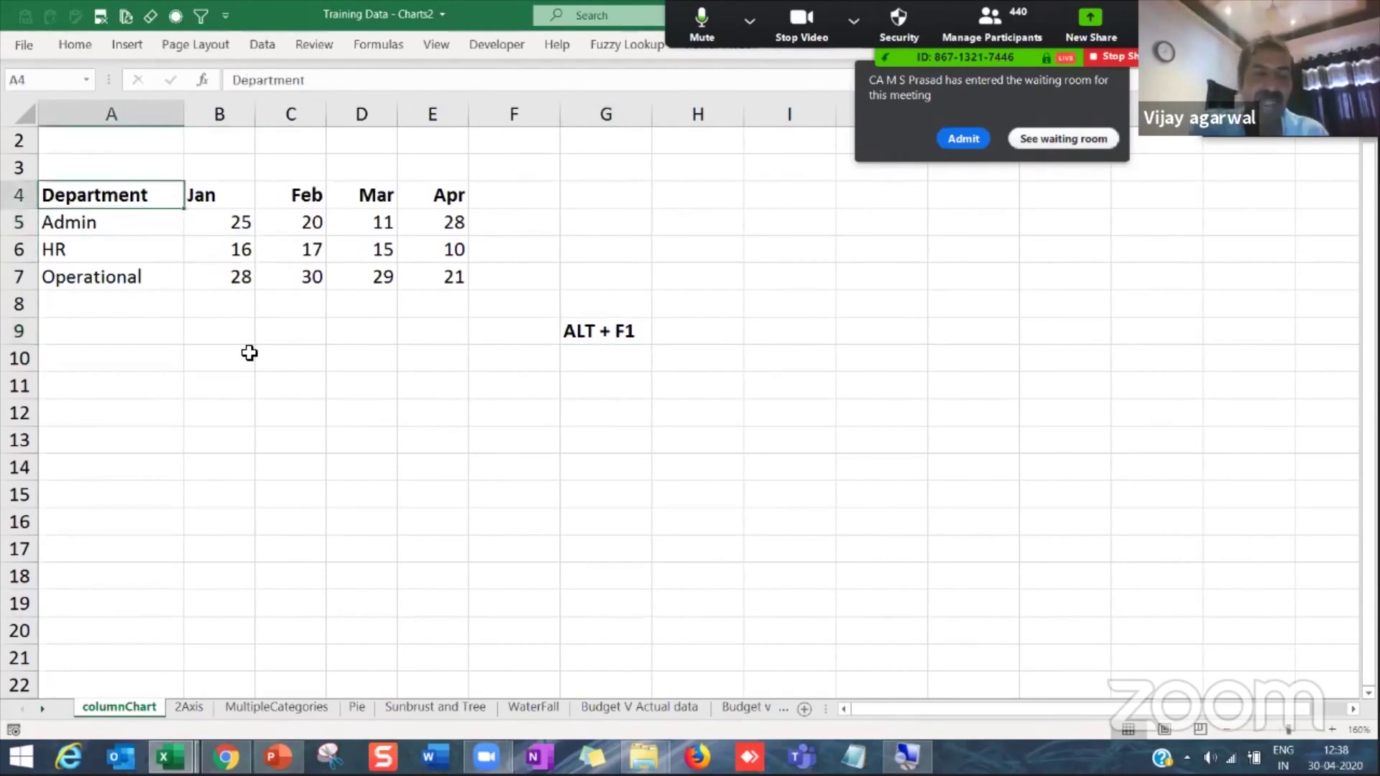
{"action": "key", "text": "alt+F1"}
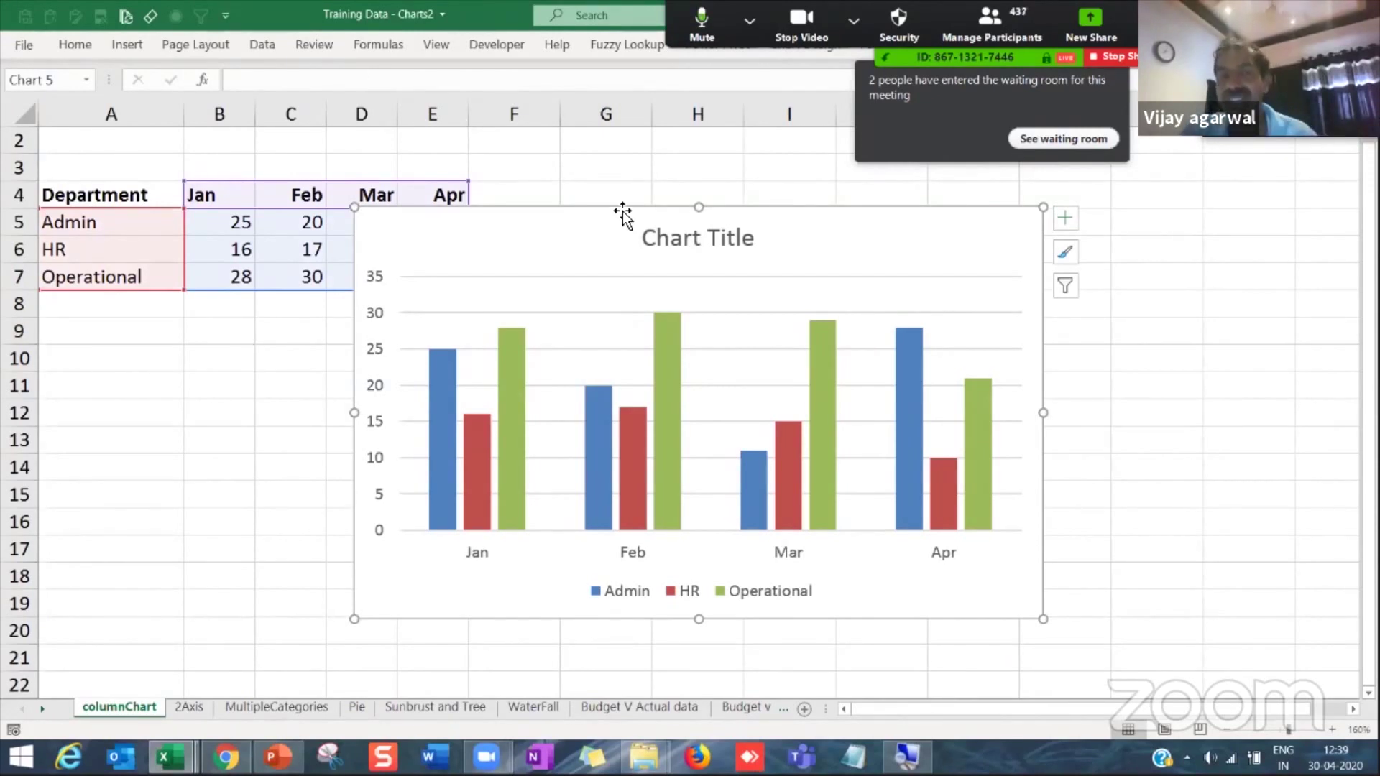
Step: Move the column chart beneath the HR row and add data labels to its Operational, HR and Admin series
{"action": "left_click_drag", "start_coordinate": [750, 227], "coordinate": [286, 271]}
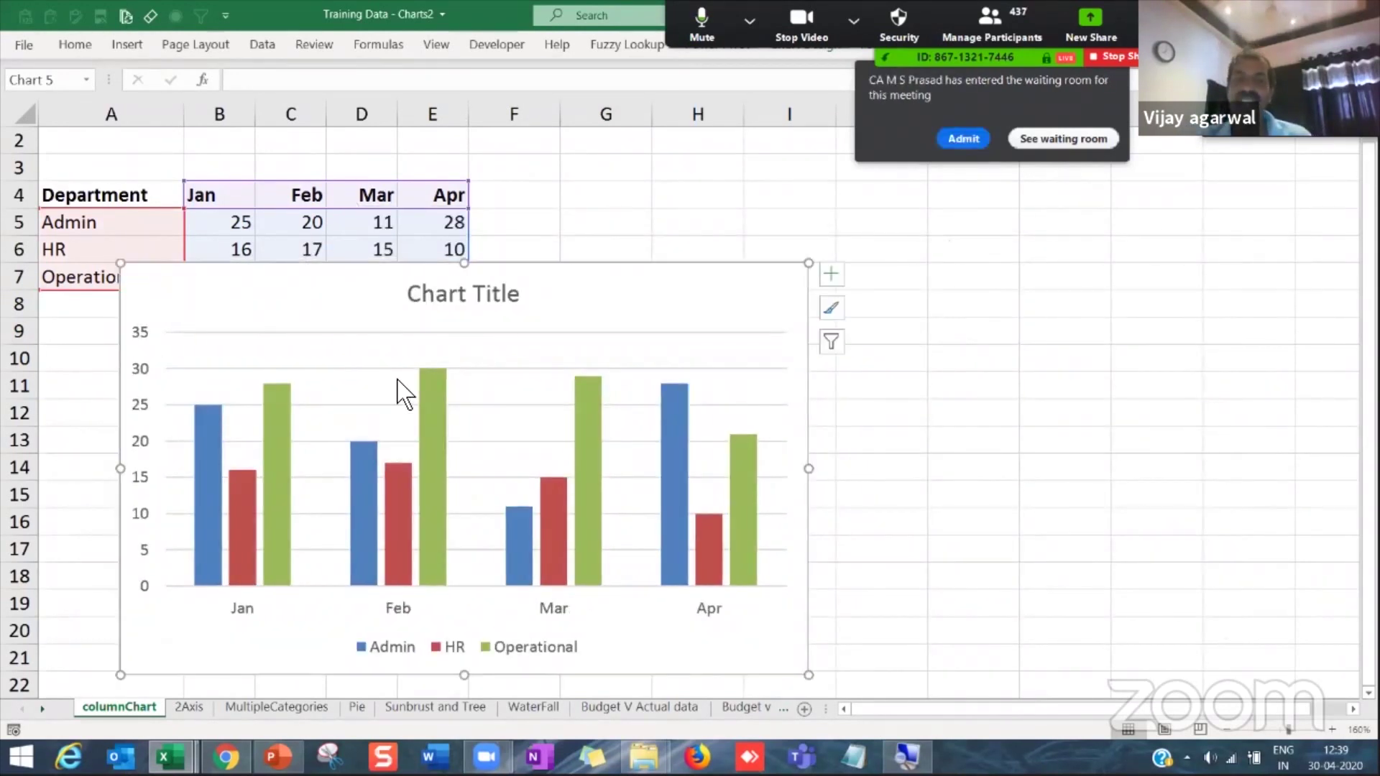
{"action": "left_click", "coordinate": [277, 453]}
{"action": "right_click", "coordinate": [276, 442]}
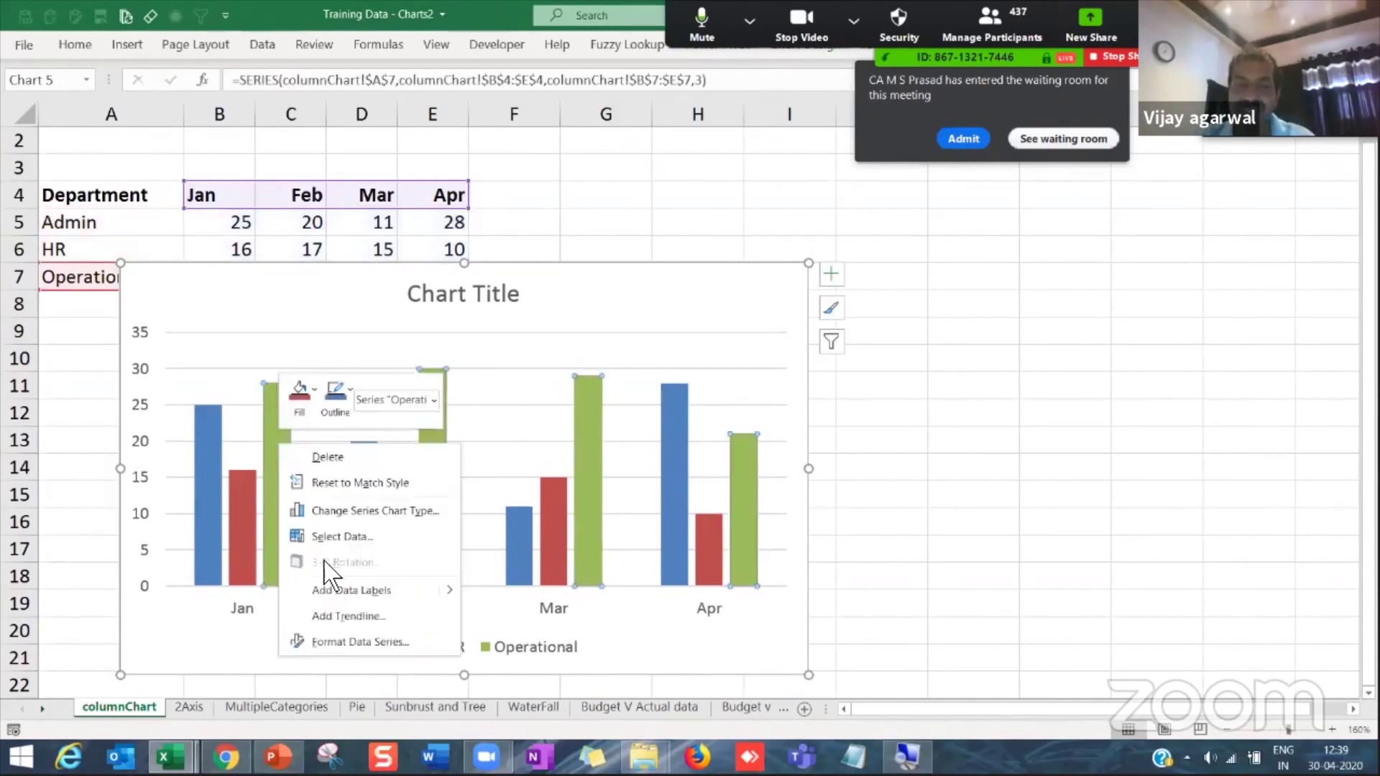
{"action": "left_click", "coordinate": [364, 595]}
{"action": "left_click", "coordinate": [234, 516]}
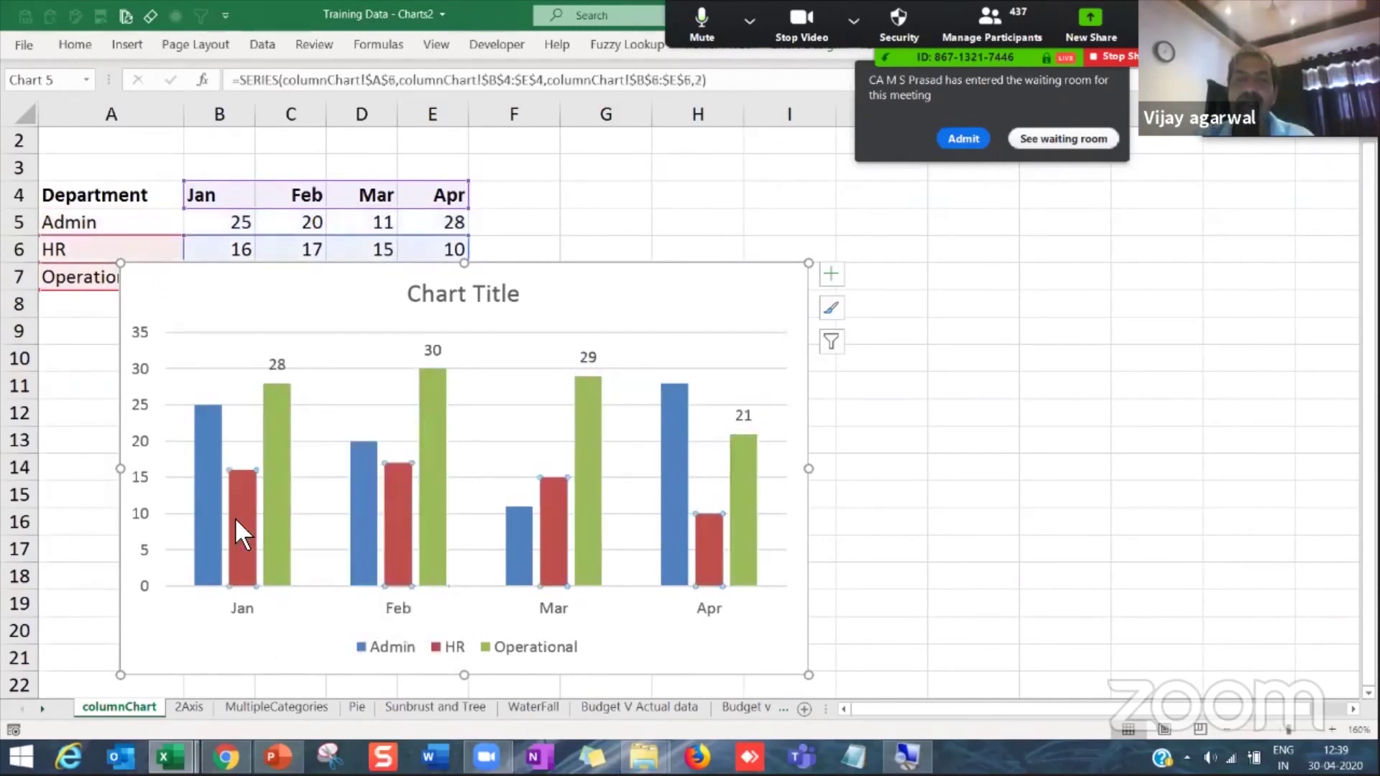
{"action": "right_click", "coordinate": [234, 516]}
{"action": "left_click", "coordinate": [320, 663]}
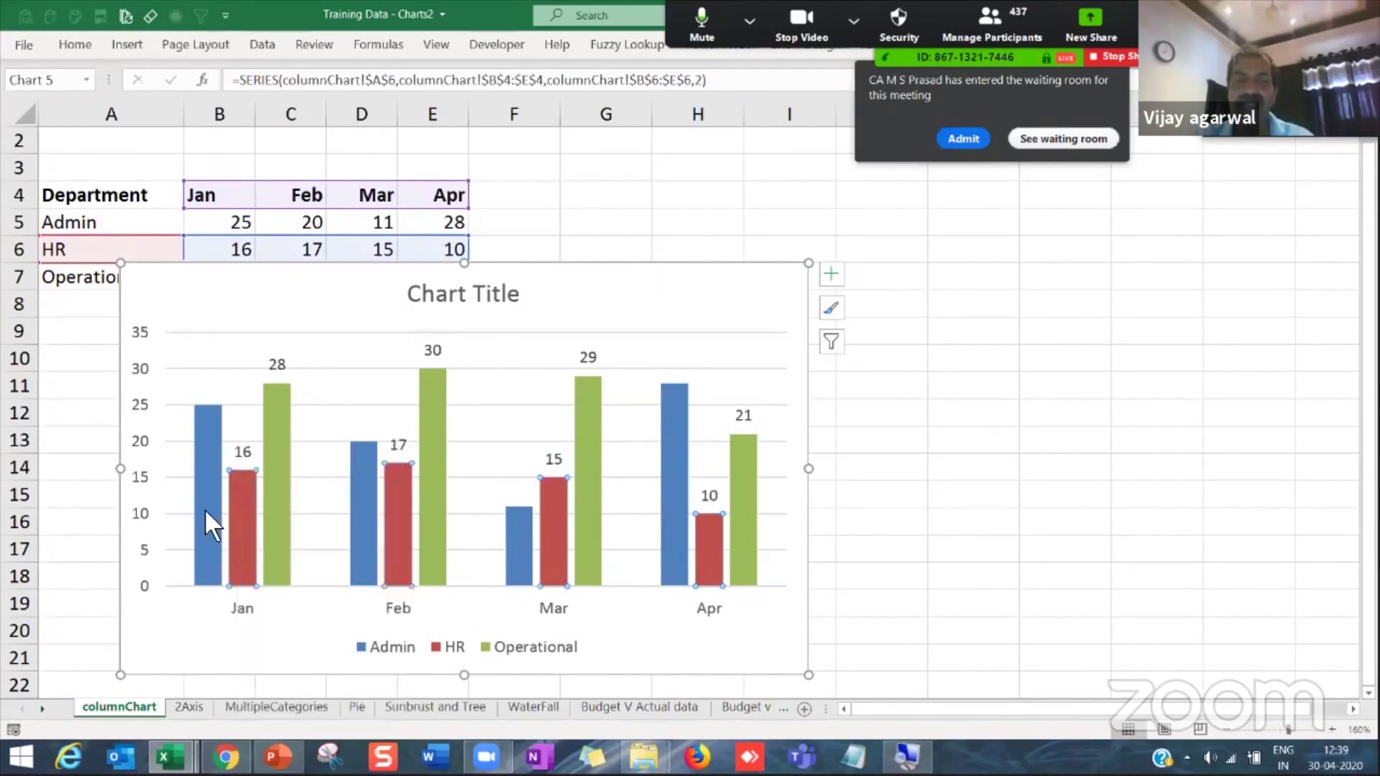
{"action": "left_click", "coordinate": [204, 512]}
{"action": "right_click", "coordinate": [205, 511]}
{"action": "left_click", "coordinate": [279, 658]}
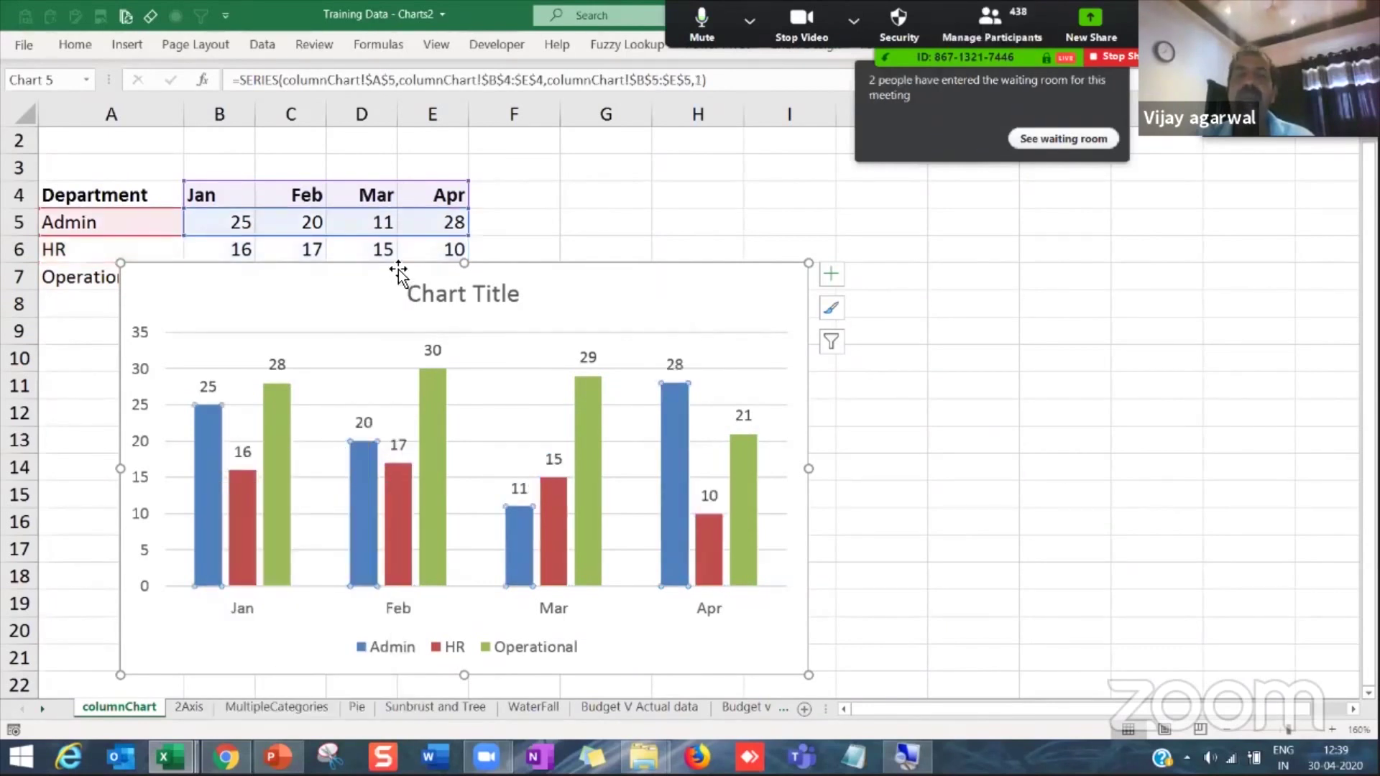
Step: Move the chart below the department table and recalculate the sheet repeatedly to refresh its columns and data labels
{"action": "left_click_drag", "start_coordinate": [387, 278], "coordinate": [362, 330]}
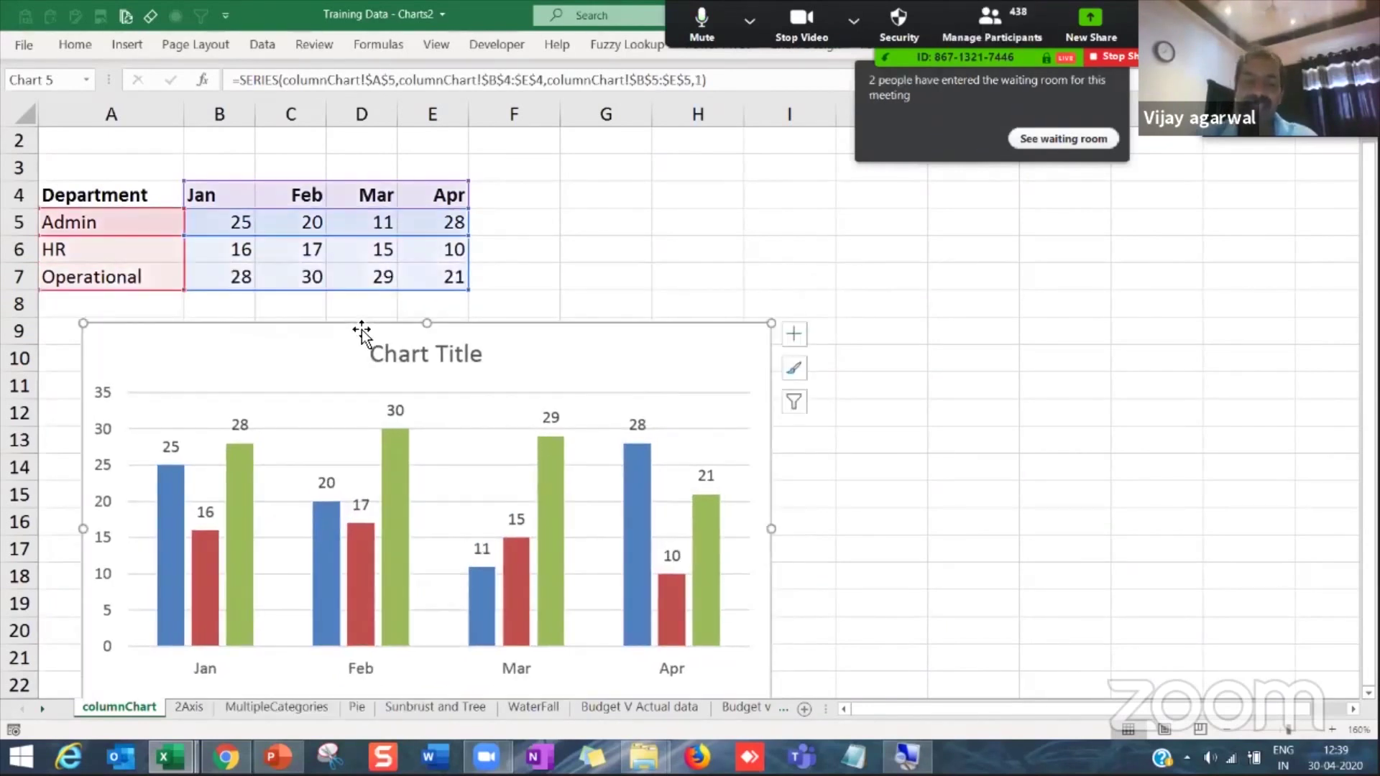
{"action": "key", "text": "F9"}
{"action": "key", "text": "F9"}
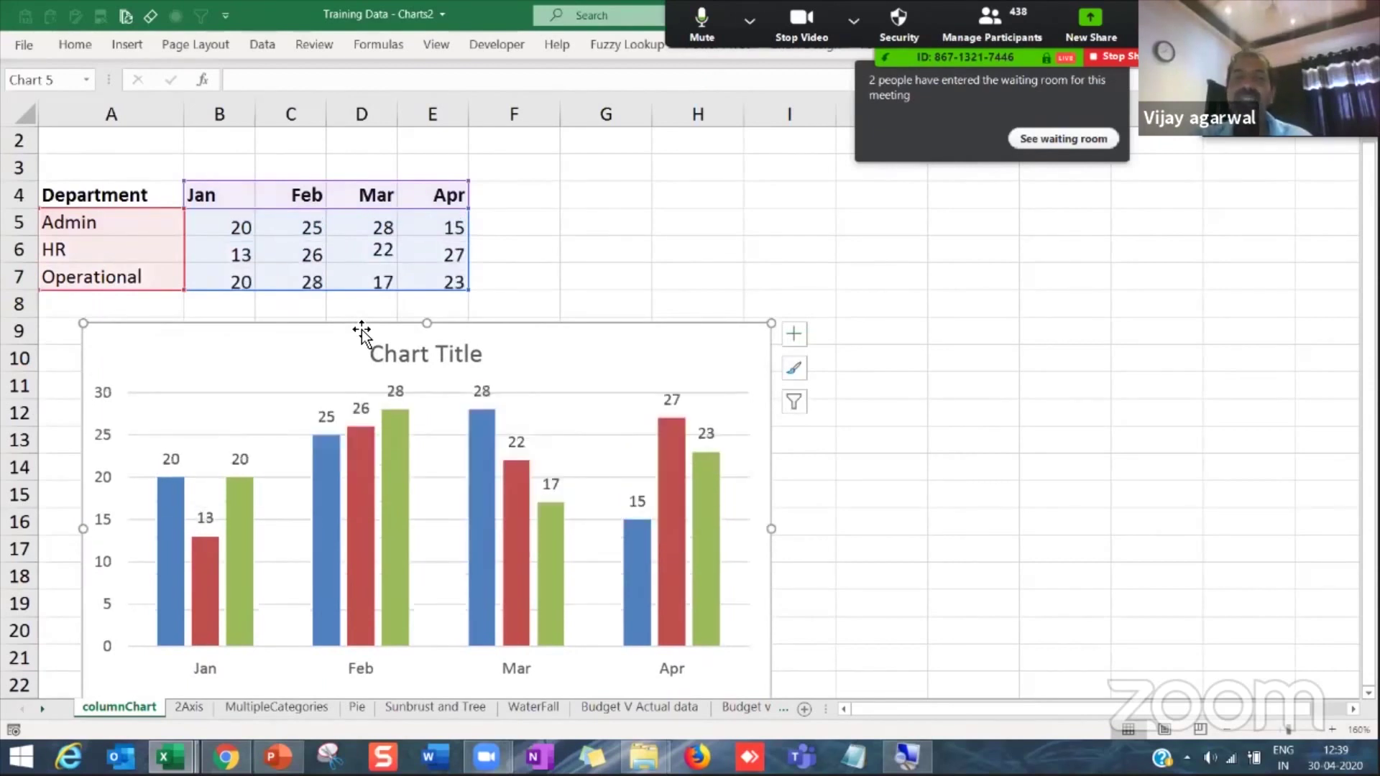
{"action": "key", "text": "F9"}
{"action": "key", "text": "F9"}
{"action": "key", "text": "F9"}
{"action": "key", "text": "F9"}
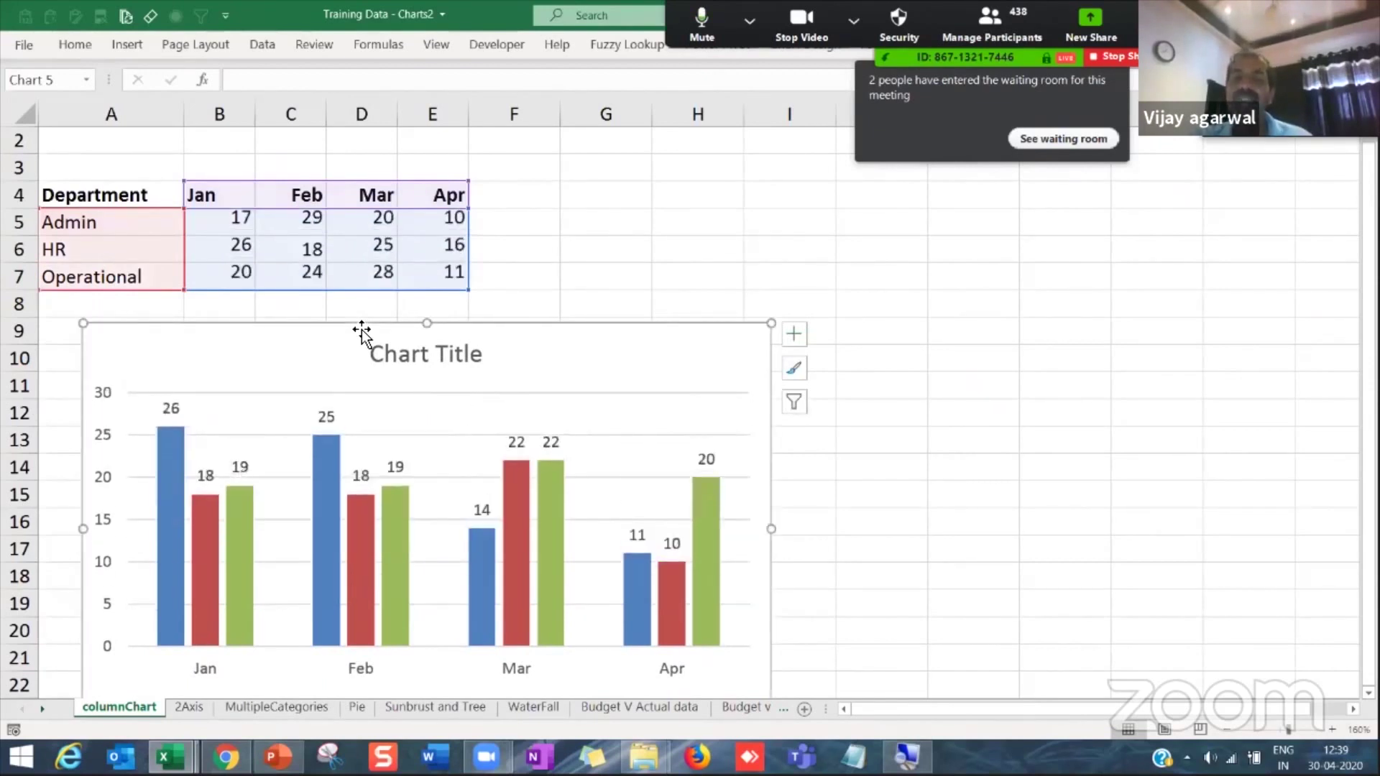
{"action": "key", "text": "F9"}
{"action": "key", "text": "F9"}
{"action": "key", "text": "F9"}
{"action": "key", "text": "F9"}
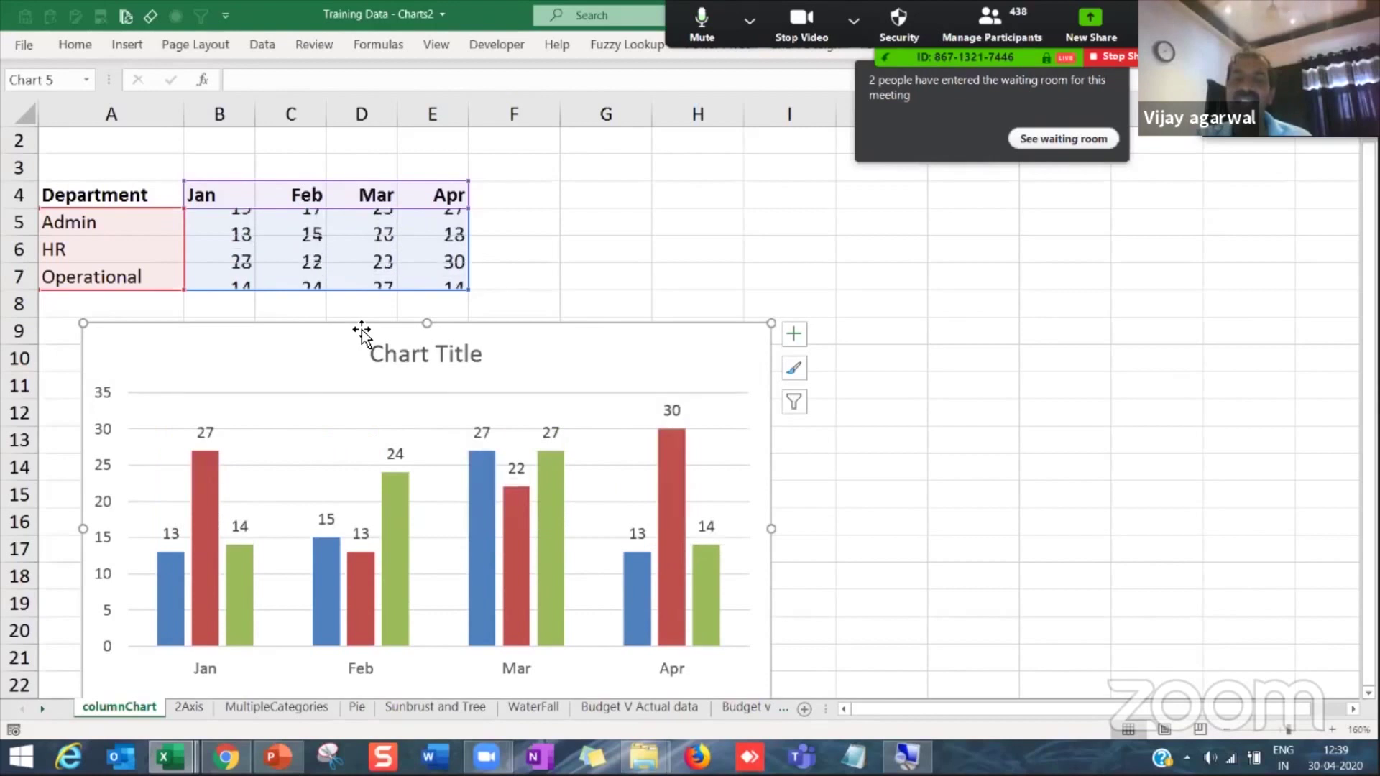
{"action": "key", "text": "F9"}
{"action": "key", "text": "F9"}
{"action": "key", "text": "F9"}
{"action": "key", "text": "F9"}
{"action": "key", "text": "F9"}
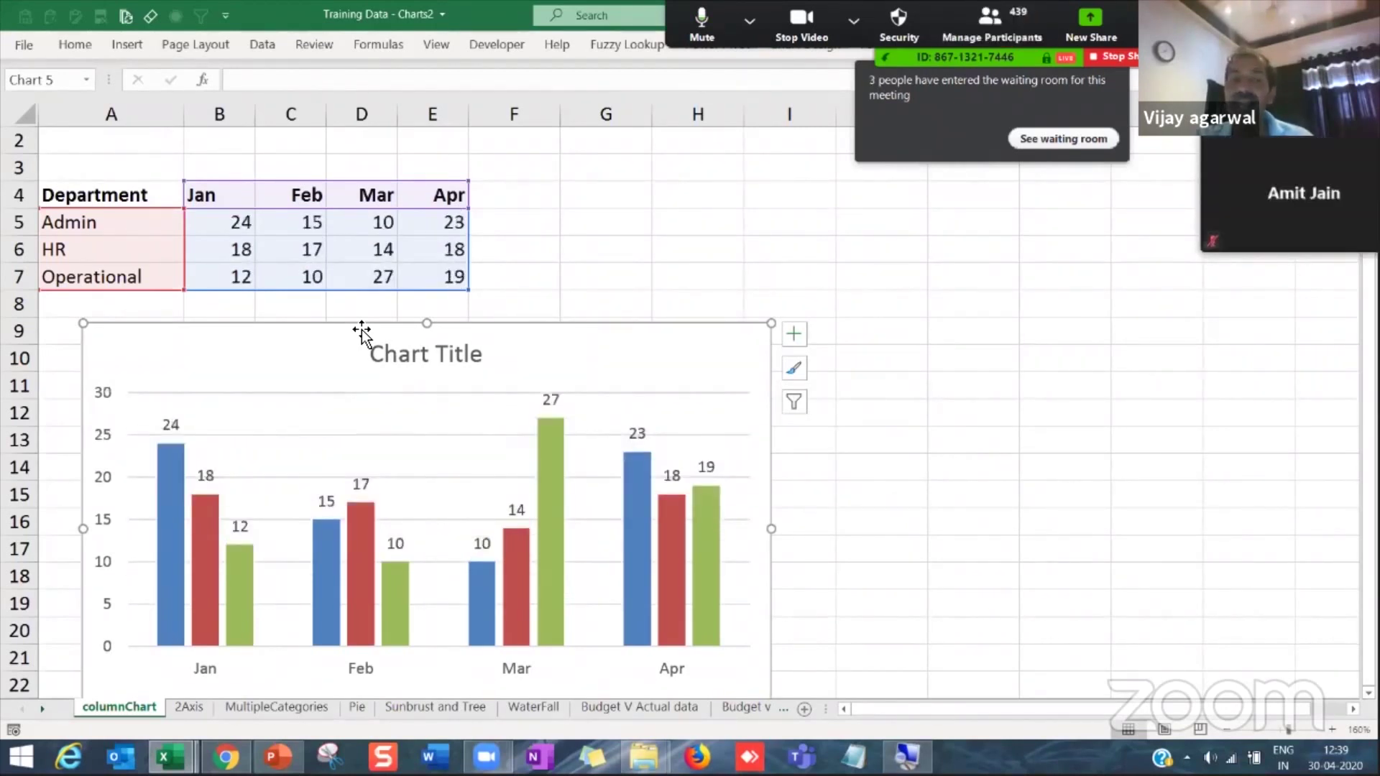
{"action": "key", "text": "F9"}
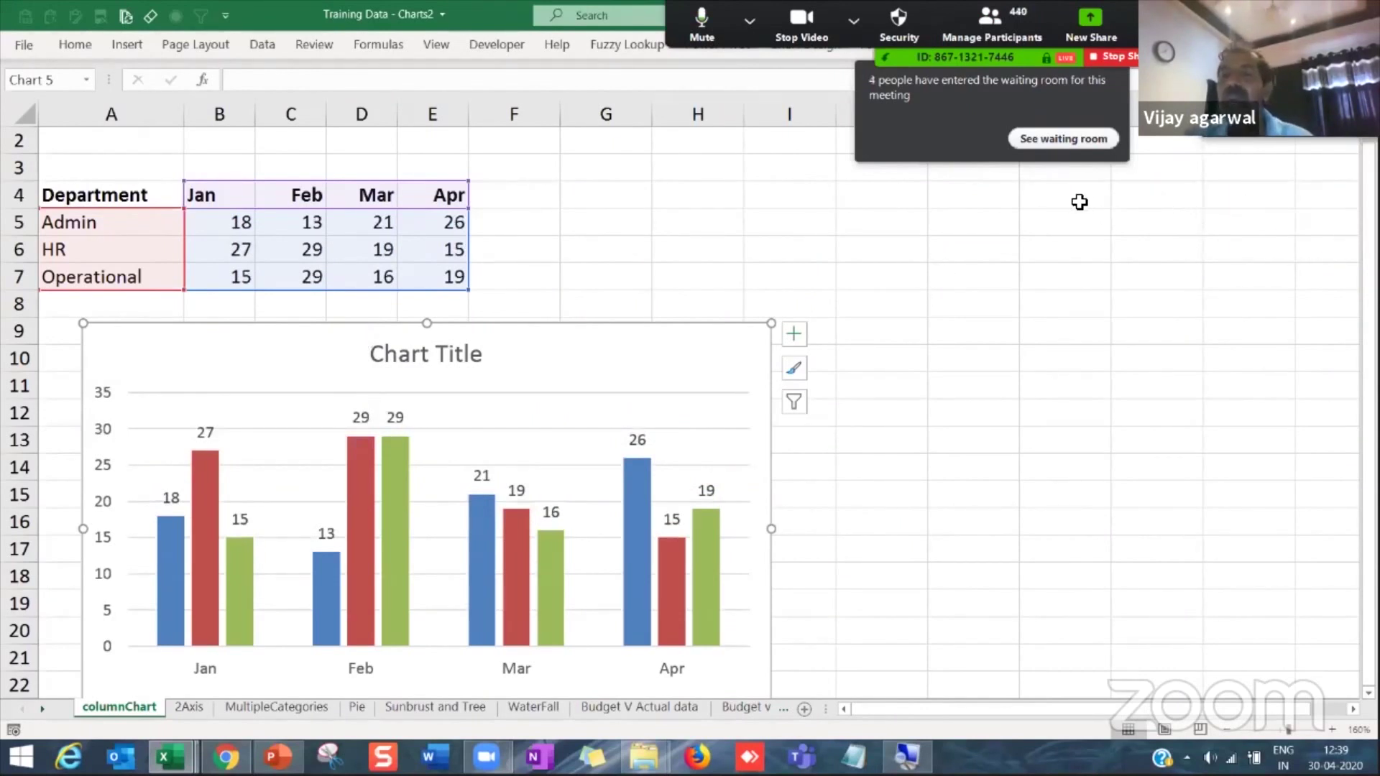
Step: Enter the heading Dec in L4 and copy the RANDBETWEEN formula from E5 into L5:L7
{"action": "left_click", "coordinate": [1079, 202]}
{"action": "type", "text": "Dec"}
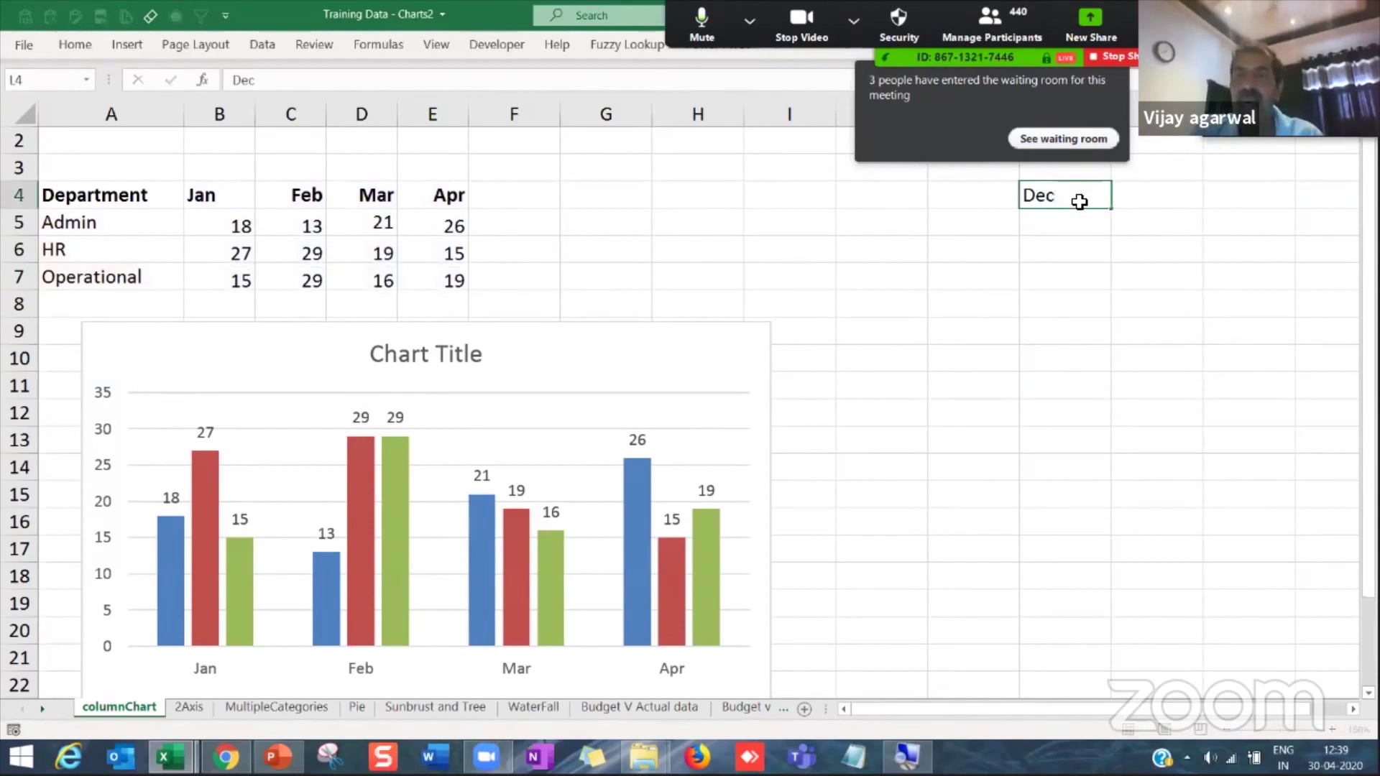
{"action": "key", "text": "Return"}
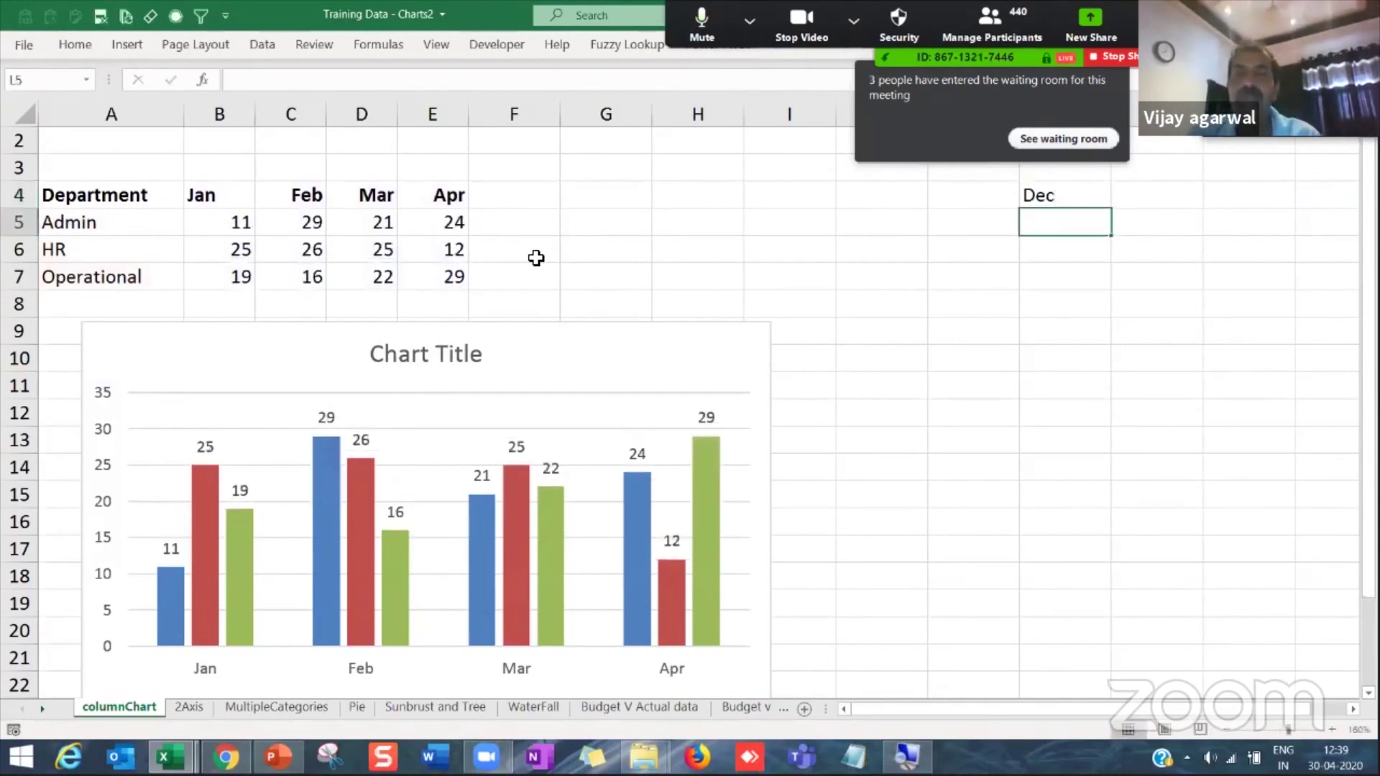
{"action": "left_click", "coordinate": [446, 215]}
{"action": "key", "text": "ctrl+c"}
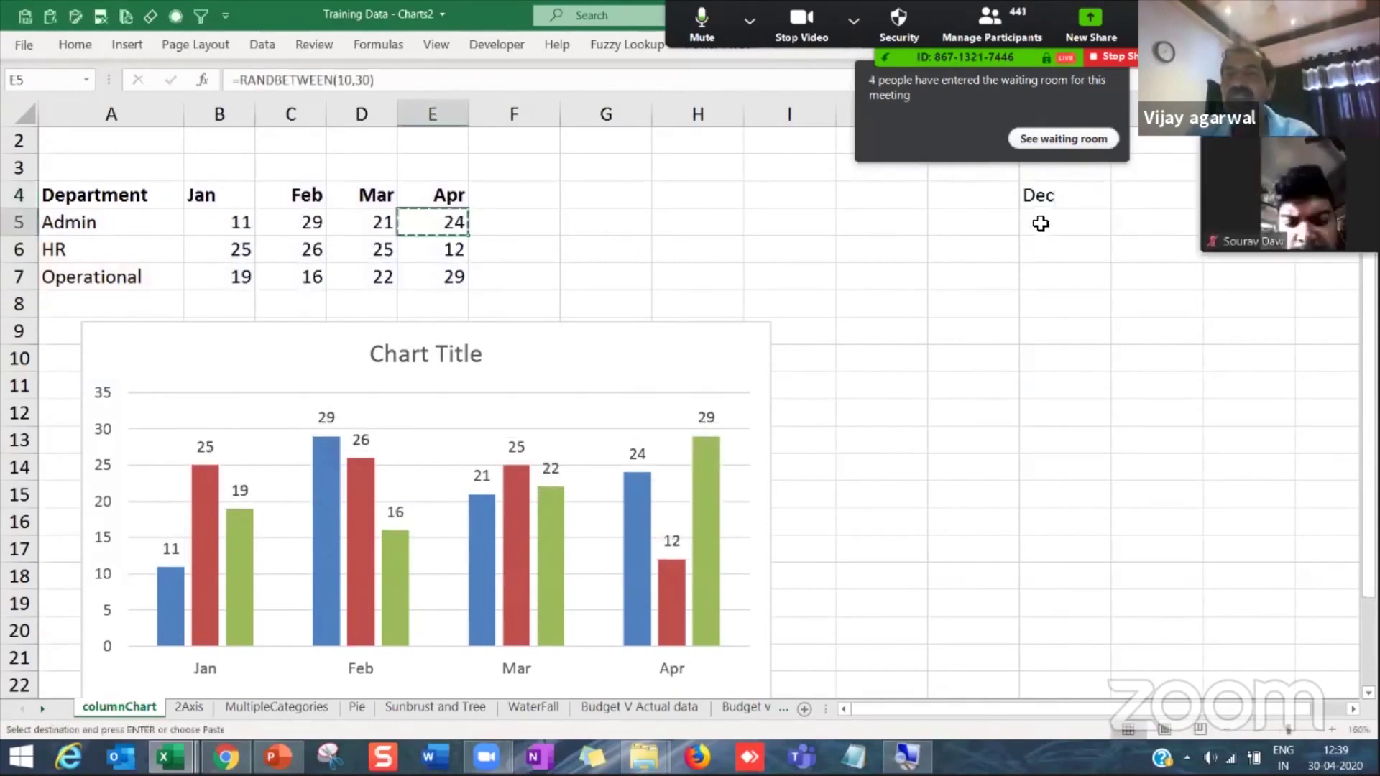
{"action": "left_click_drag", "start_coordinate": [1041, 222], "coordinate": [1043, 278]}
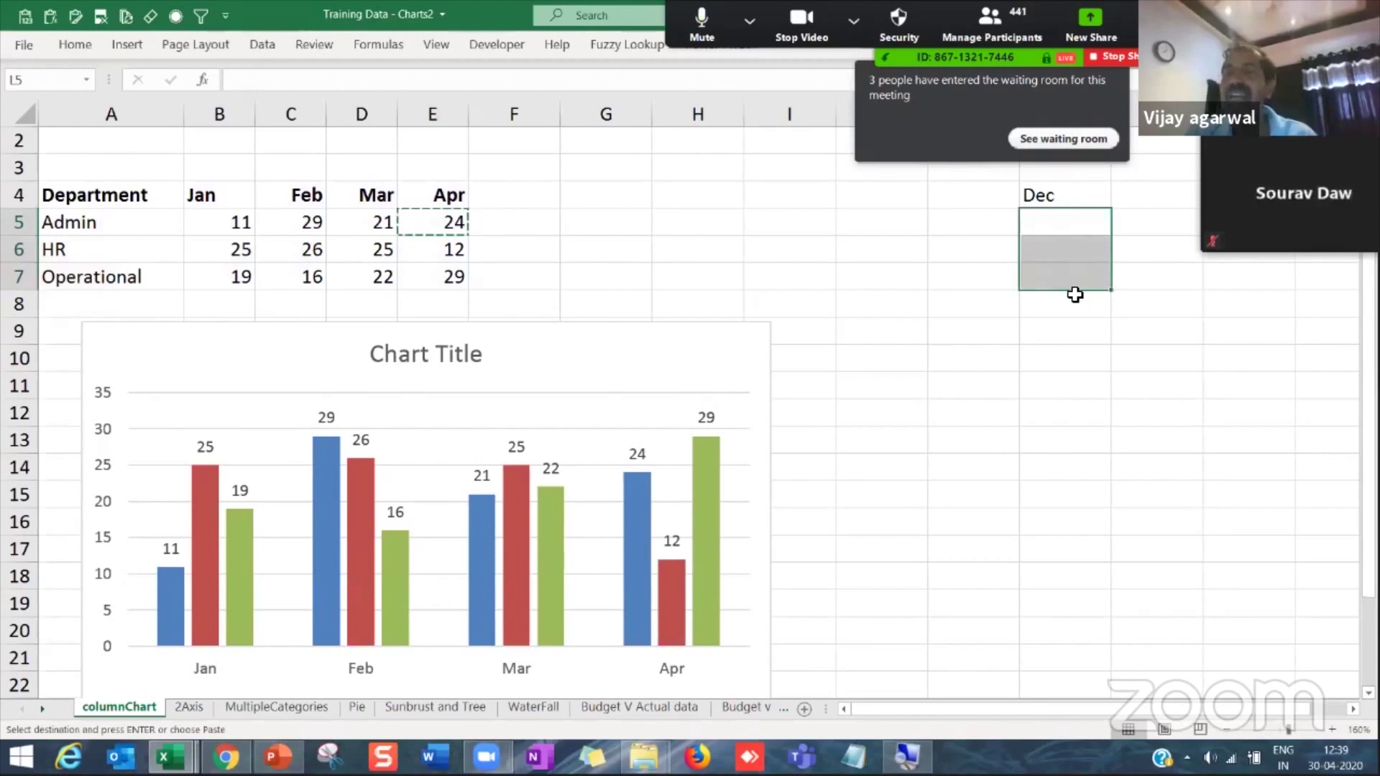
{"action": "key", "text": "ctrl+v"}
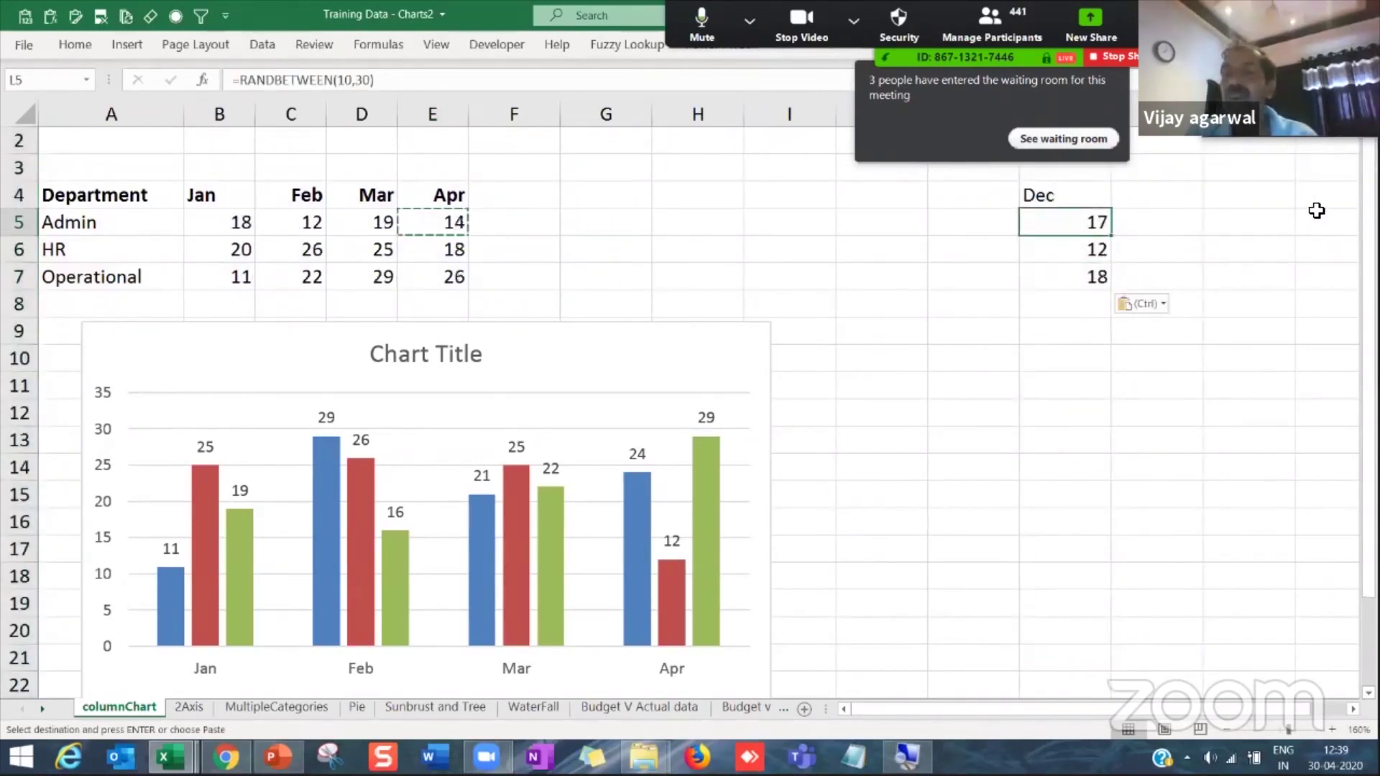
Step: Enter the heading Apr in O4 and copy the Dec formulas into O5:O7
{"action": "left_click", "coordinate": [1323, 200]}
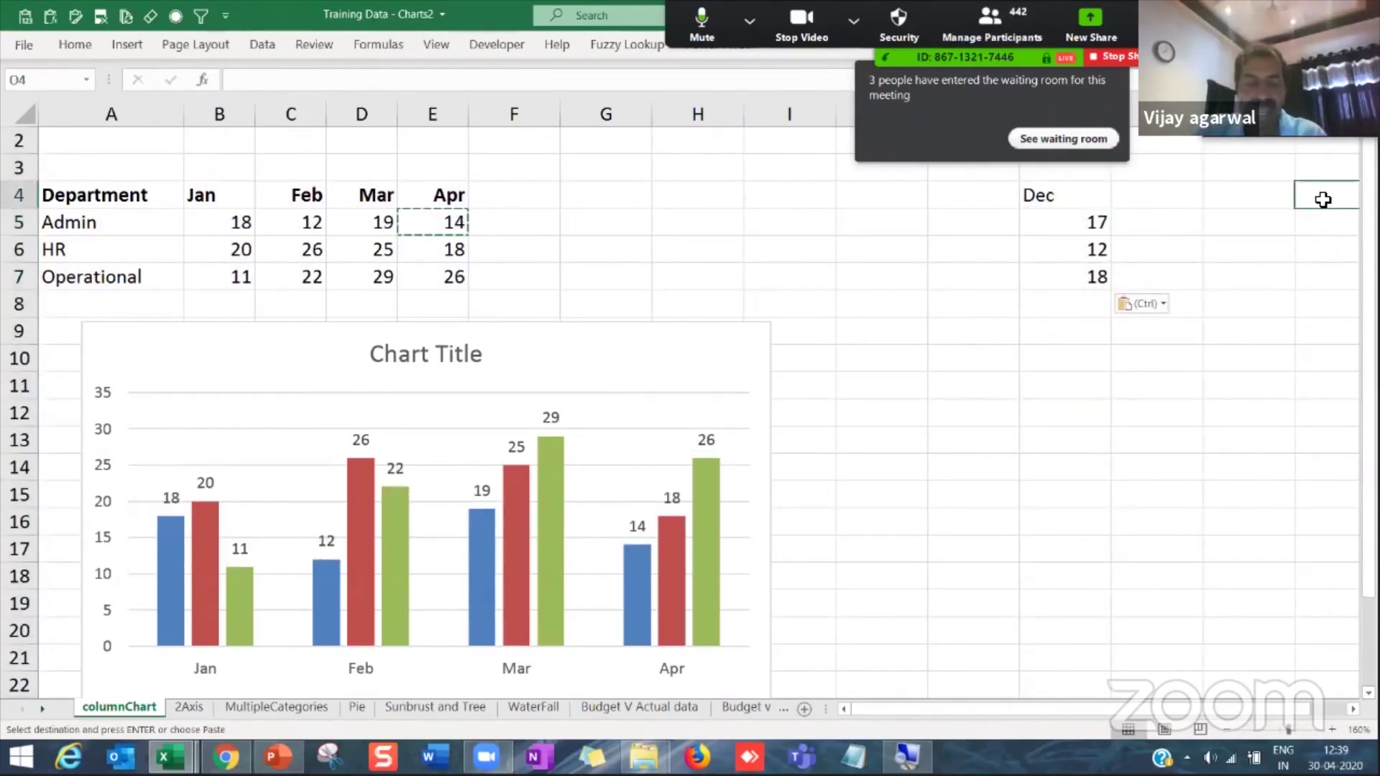
{"action": "type", "text": "Apr"}
{"action": "key", "text": "Return"}
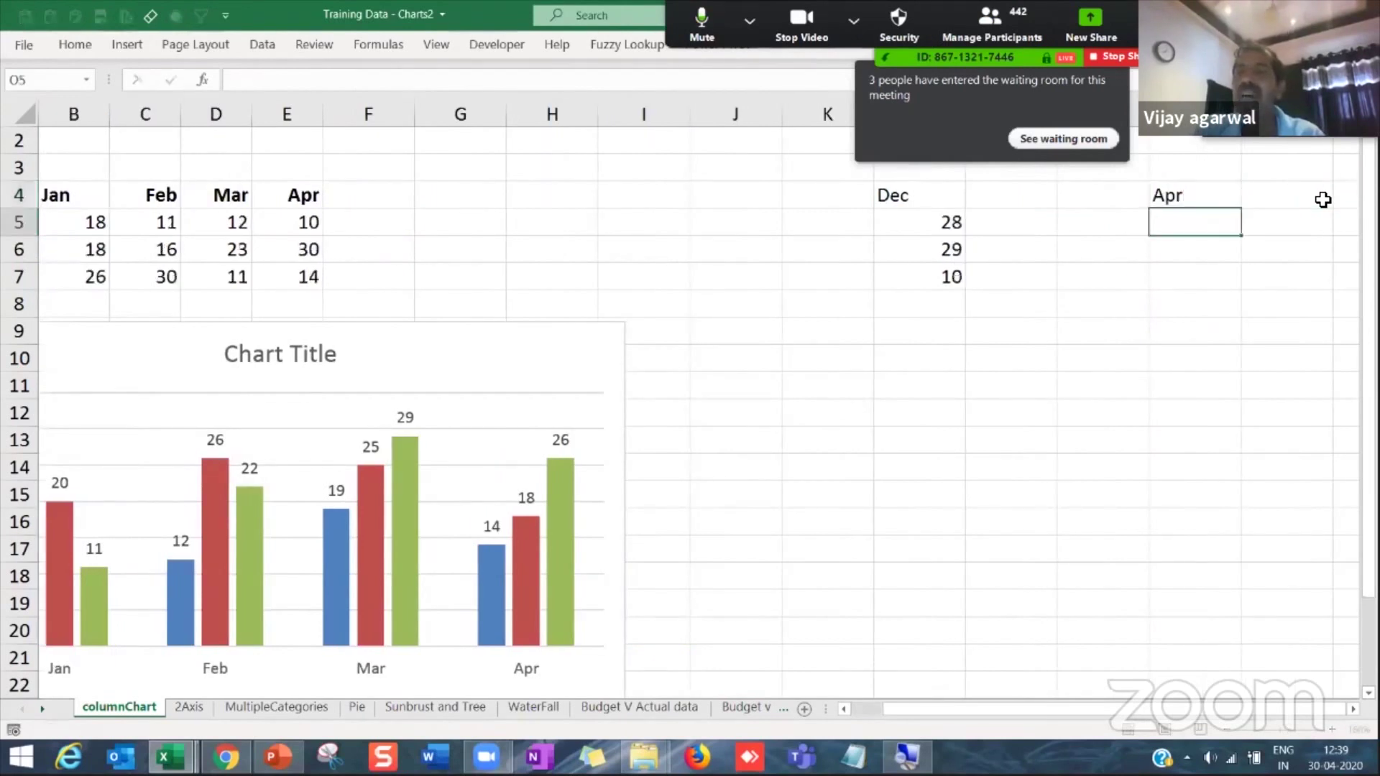
{"action": "left_click_drag", "start_coordinate": [937, 223], "coordinate": [934, 277]}
{"action": "key", "text": "ctrl+c"}
{"action": "left_click", "coordinate": [1159, 219]}
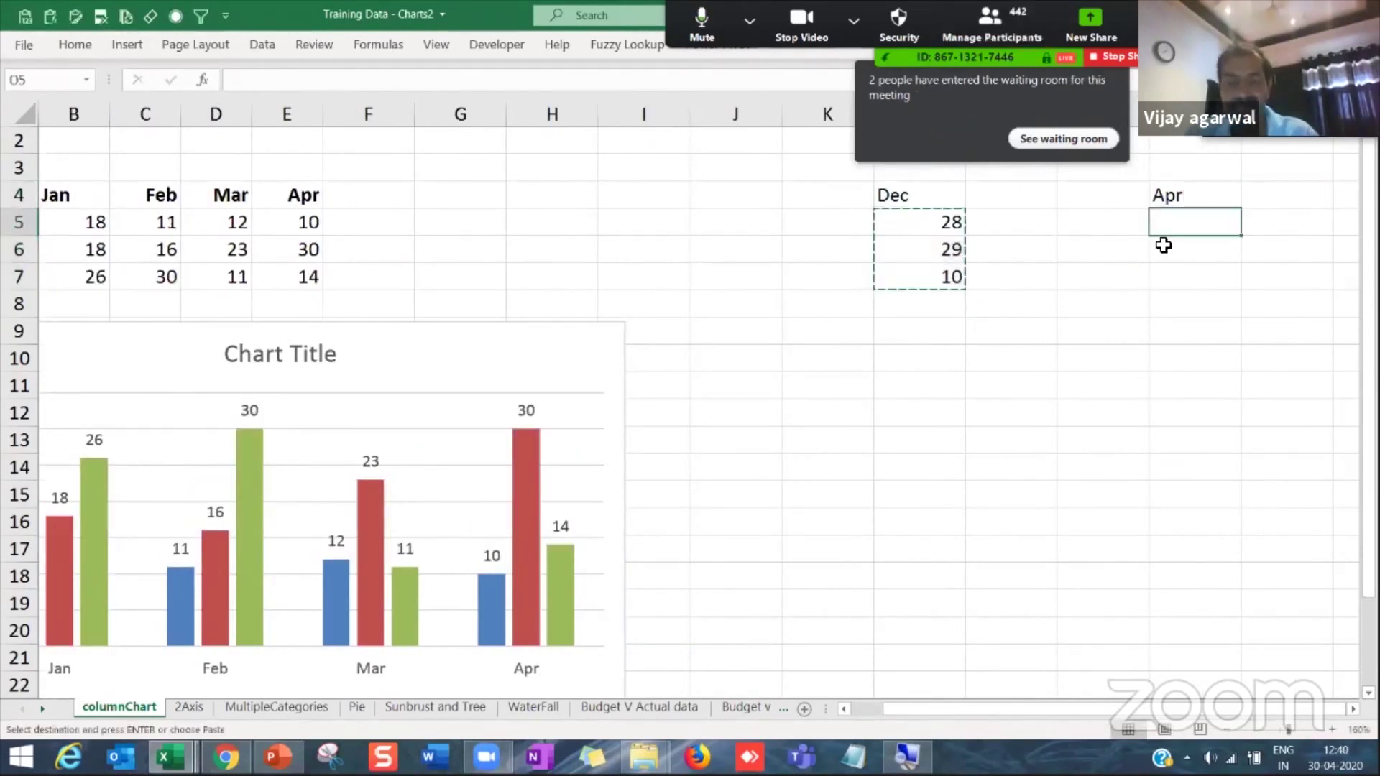
{"action": "key", "text": "ctrl+v"}
Step: Widen the column chart below the department table so it spans from column A to column Q
{"action": "left_click", "coordinate": [928, 257]}
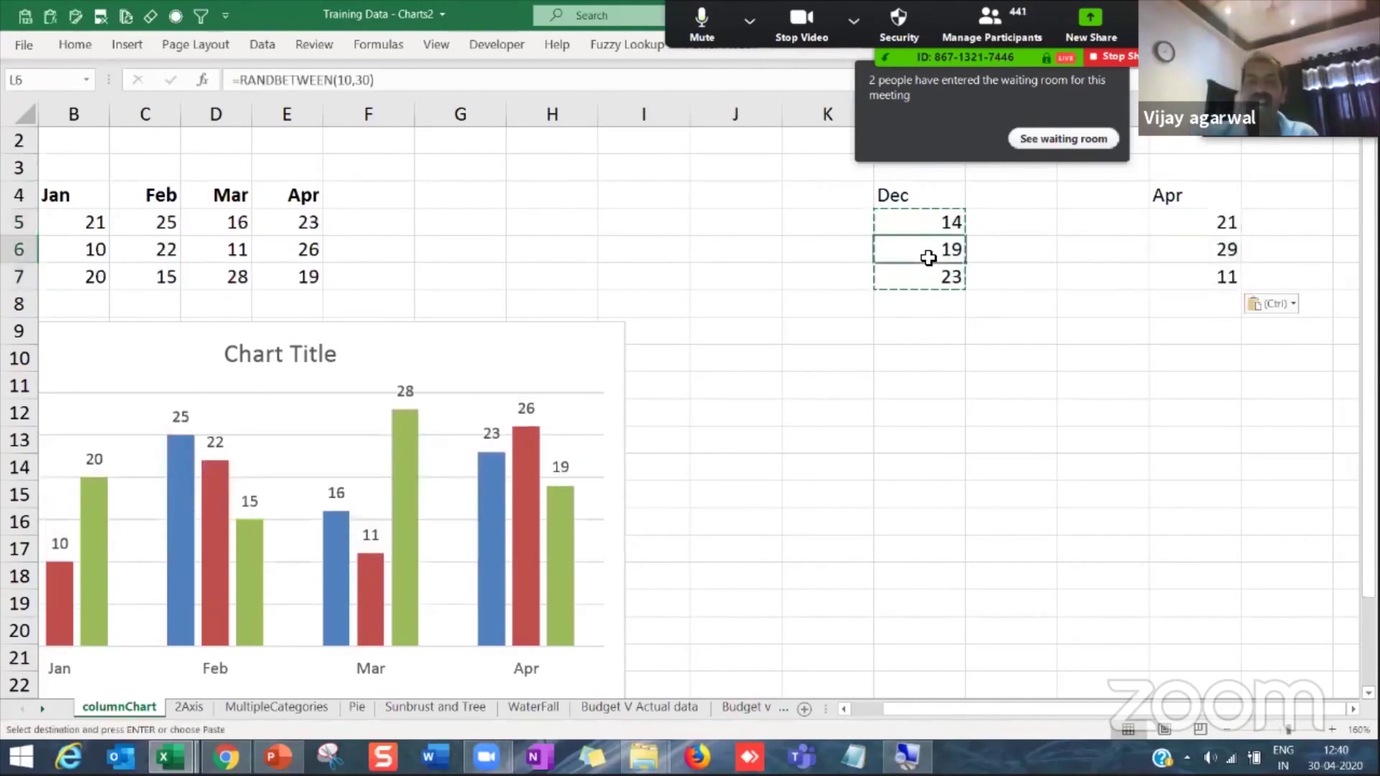
{"action": "key", "text": "Left"}
{"action": "key", "text": "Left"}
{"action": "key", "text": "Left"}
{"action": "key", "text": "Left"}
{"action": "key", "text": "Left"}
{"action": "key", "text": "Left"}
{"action": "key", "text": "Left"}
{"action": "key", "text": "Left"}
{"action": "key", "text": "Left"}
{"action": "key", "text": "Left"}
{"action": "key", "text": "Left"}
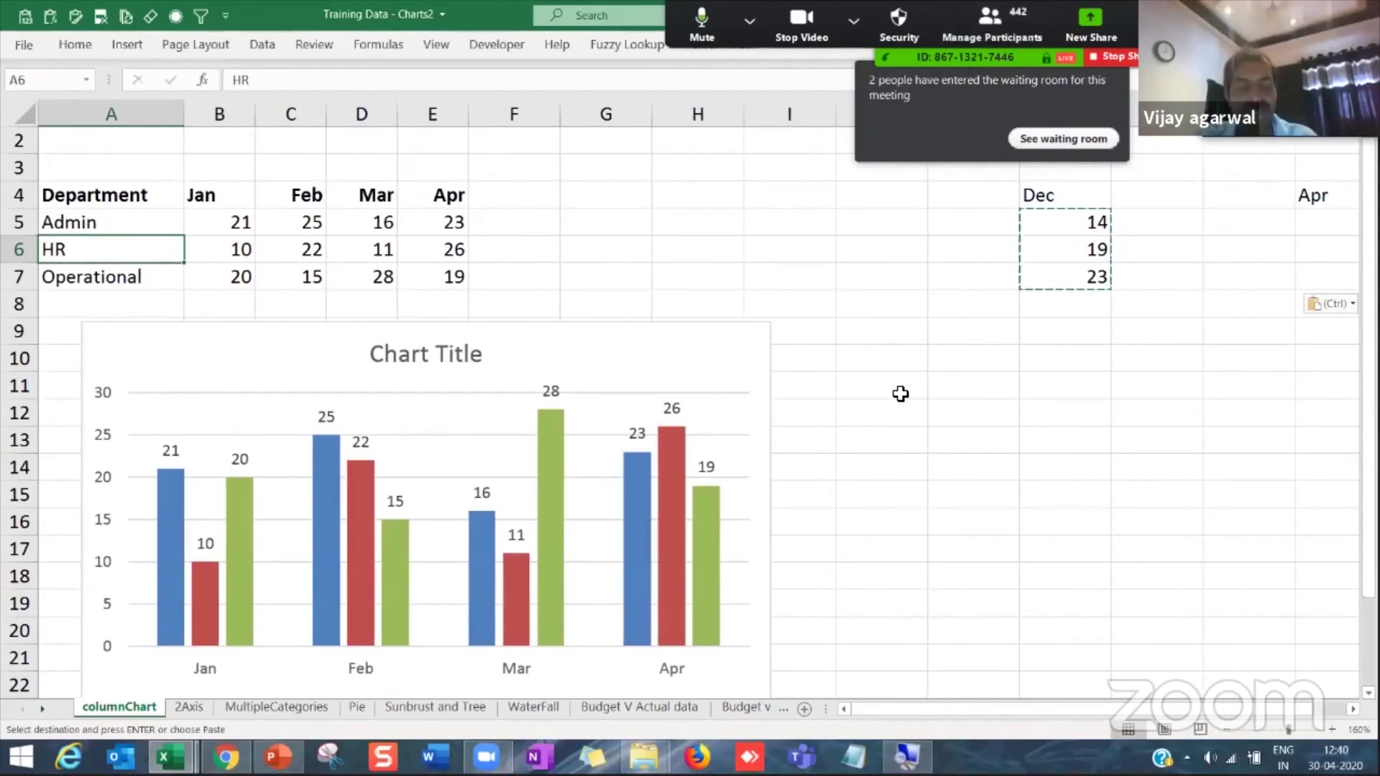
{"action": "scroll", "coordinate": [877, 389], "scroll_direction": "down", "scroll_amount": 3}
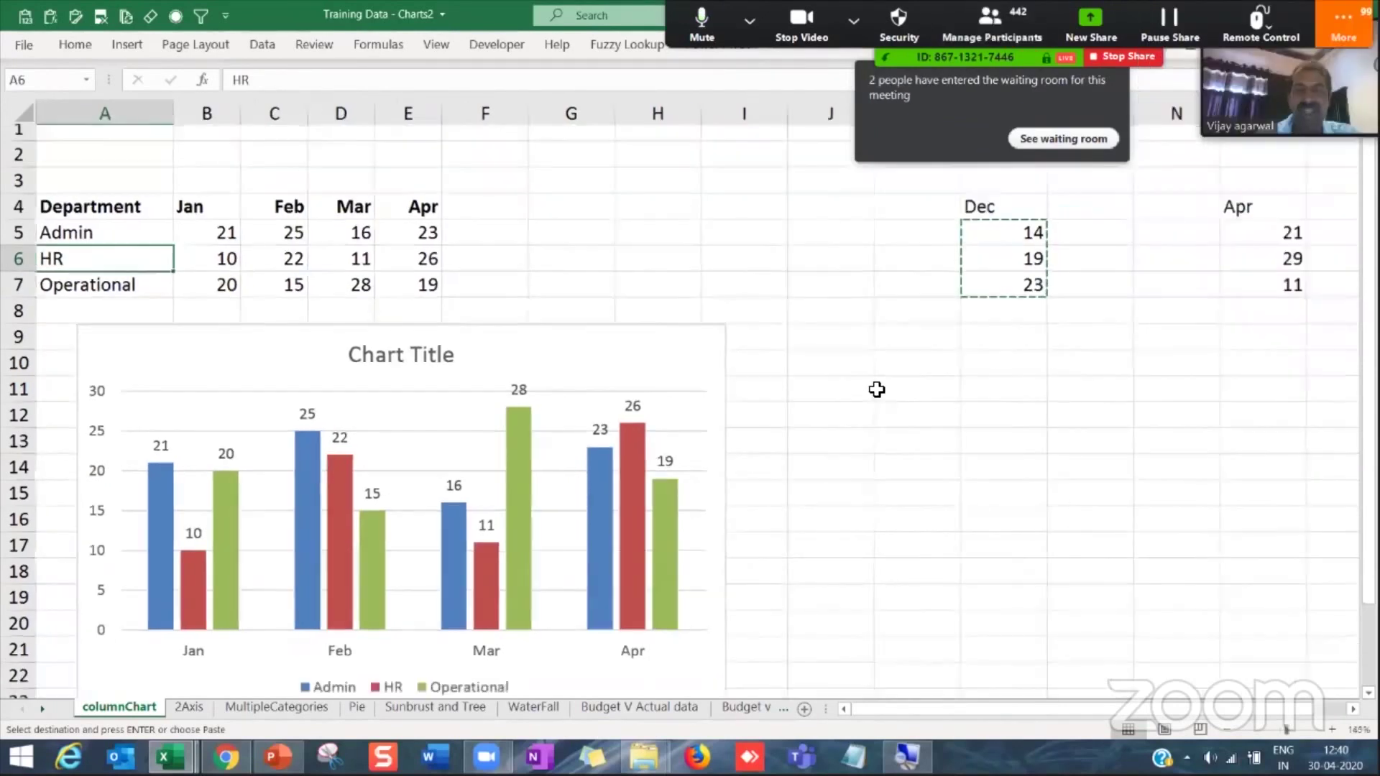
{"action": "left_click", "coordinate": [884, 379]}
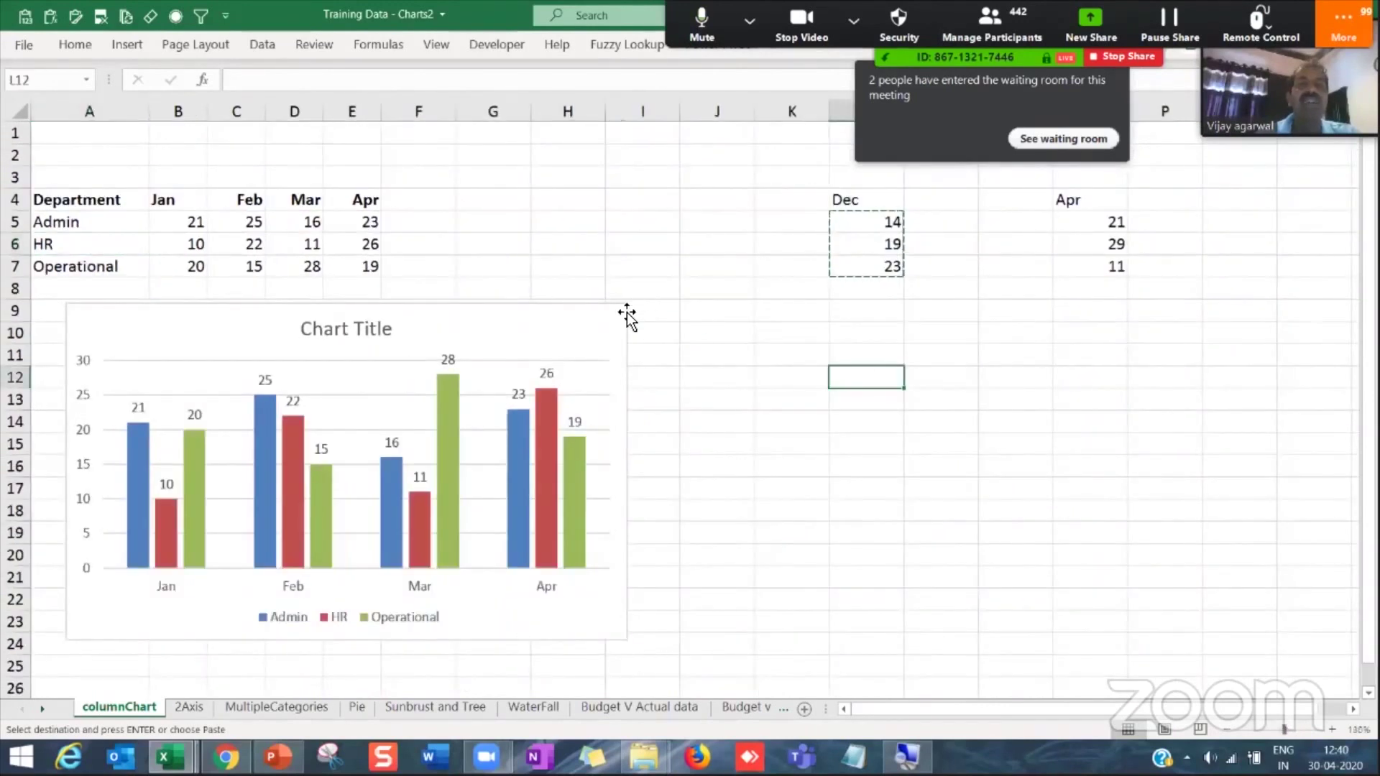
{"action": "left_click", "coordinate": [627, 312]}
{"action": "left_click_drag", "start_coordinate": [631, 377], "coordinate": [695, 375]}
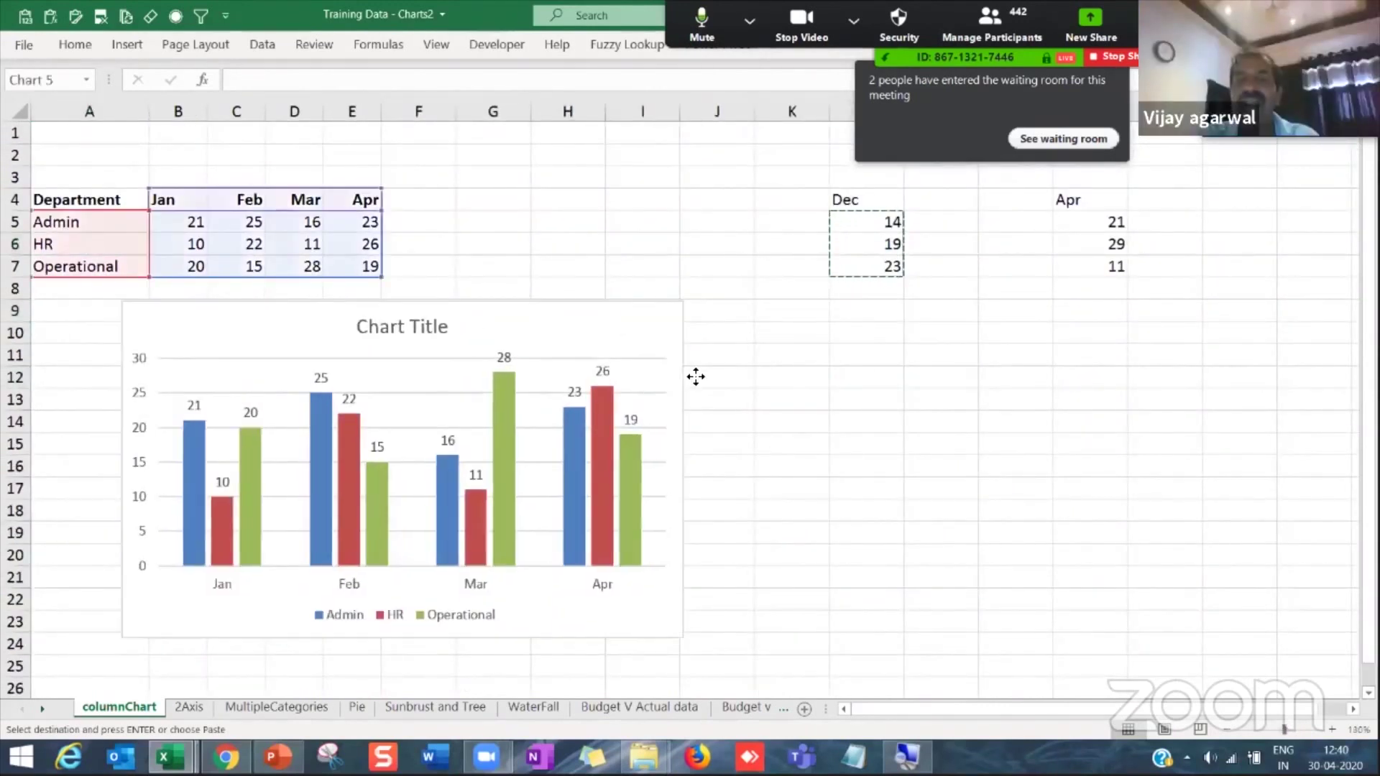
{"action": "left_click_drag", "start_coordinate": [695, 475], "coordinate": [1236, 482]}
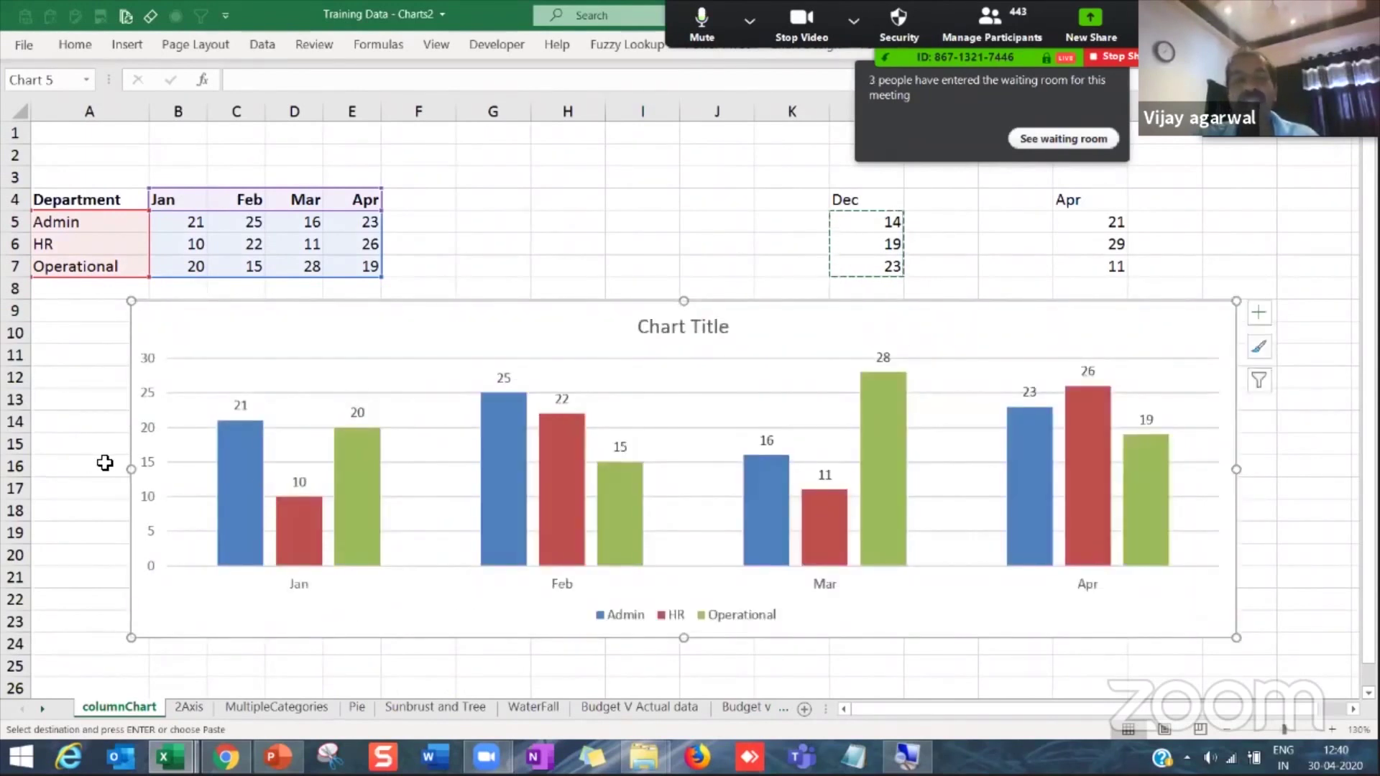
{"action": "left_click_drag", "start_coordinate": [80, 477], "coordinate": [75, 480]}
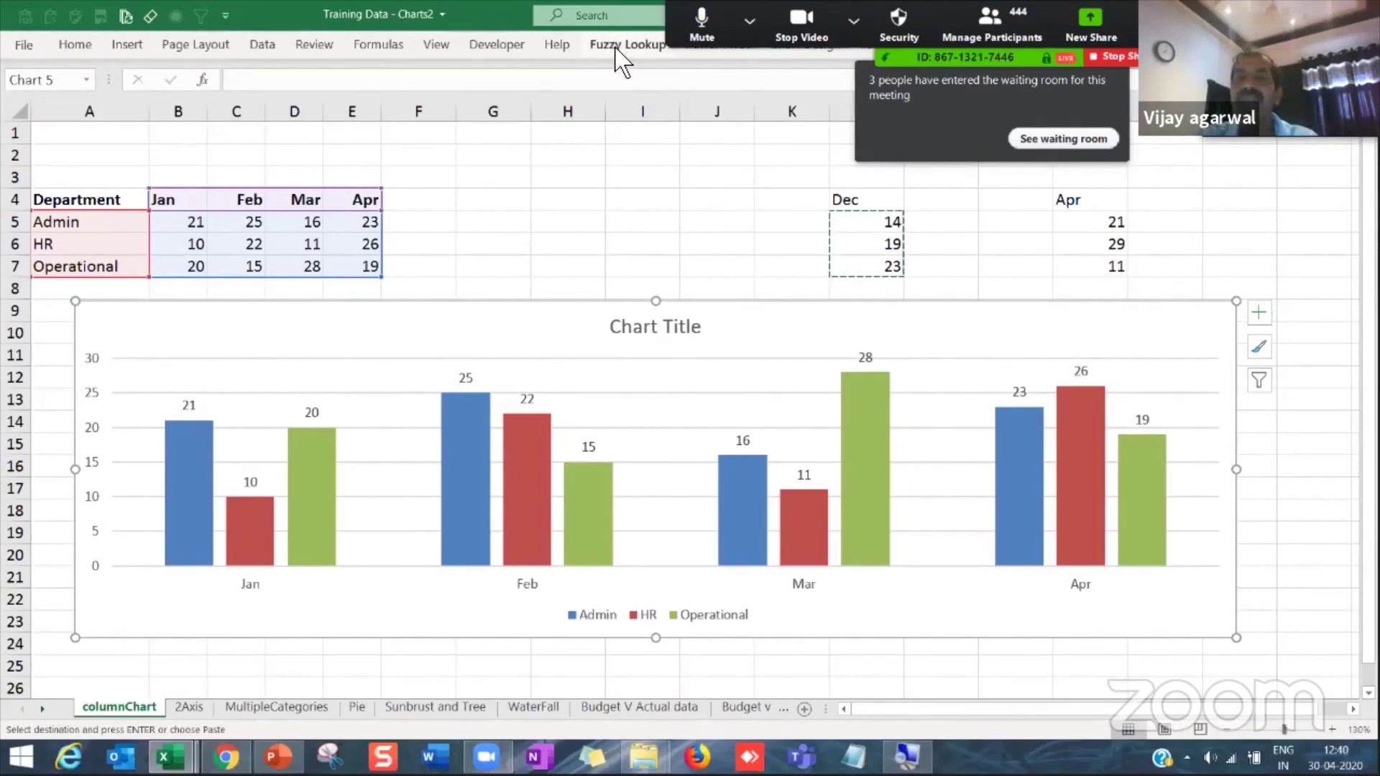
Step: Try chart Style 8 on the column chart, apply Style 2 instead, and deselect the chart
{"action": "left_click", "coordinate": [870, 44]}
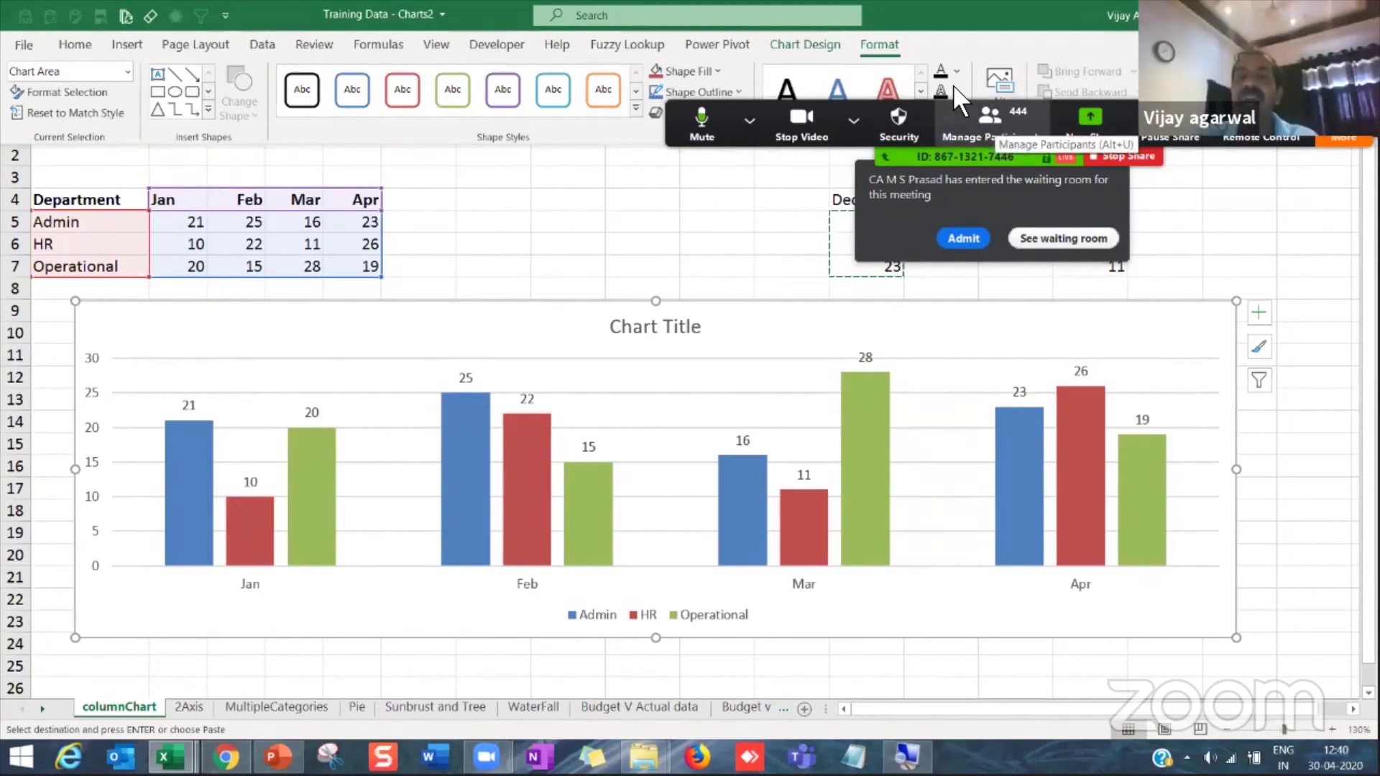
{"action": "left_click", "coordinate": [880, 43]}
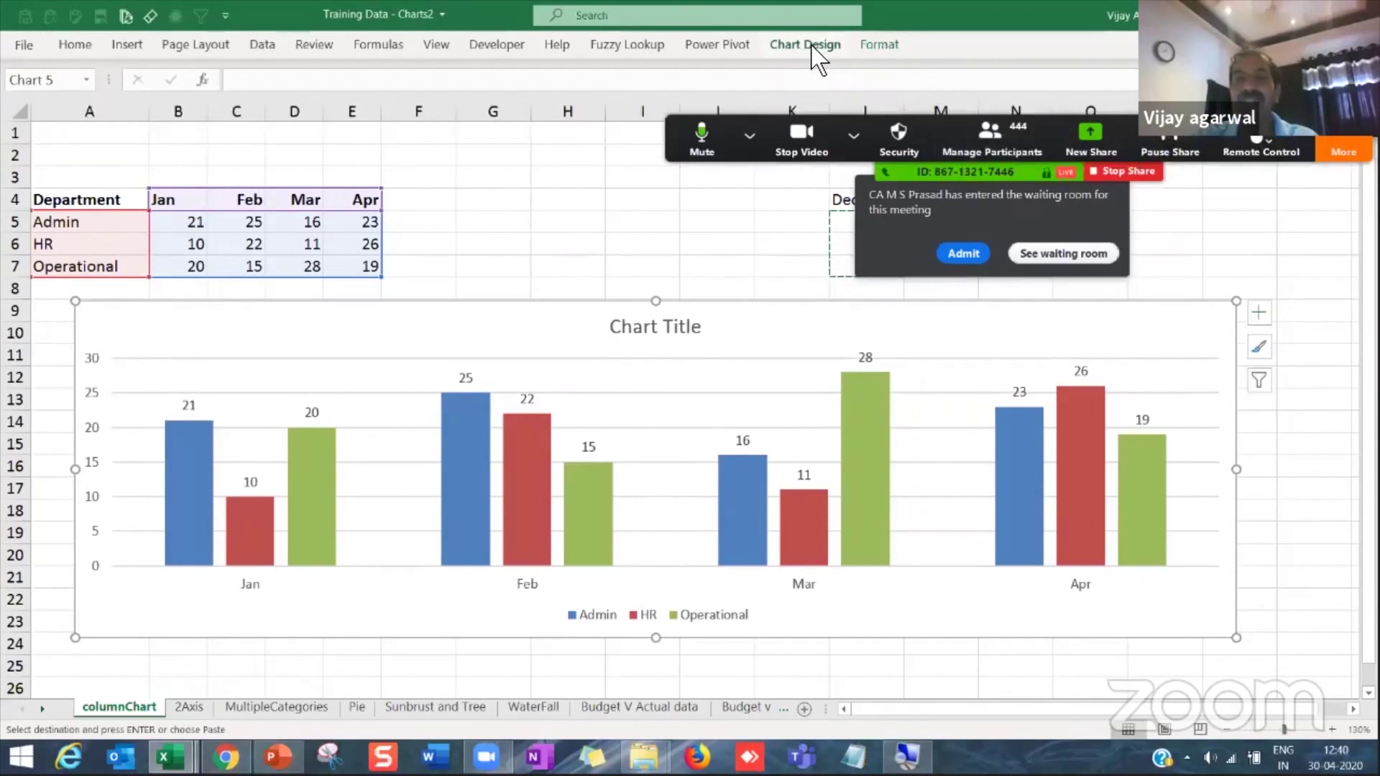
{"action": "left_click", "coordinate": [813, 44]}
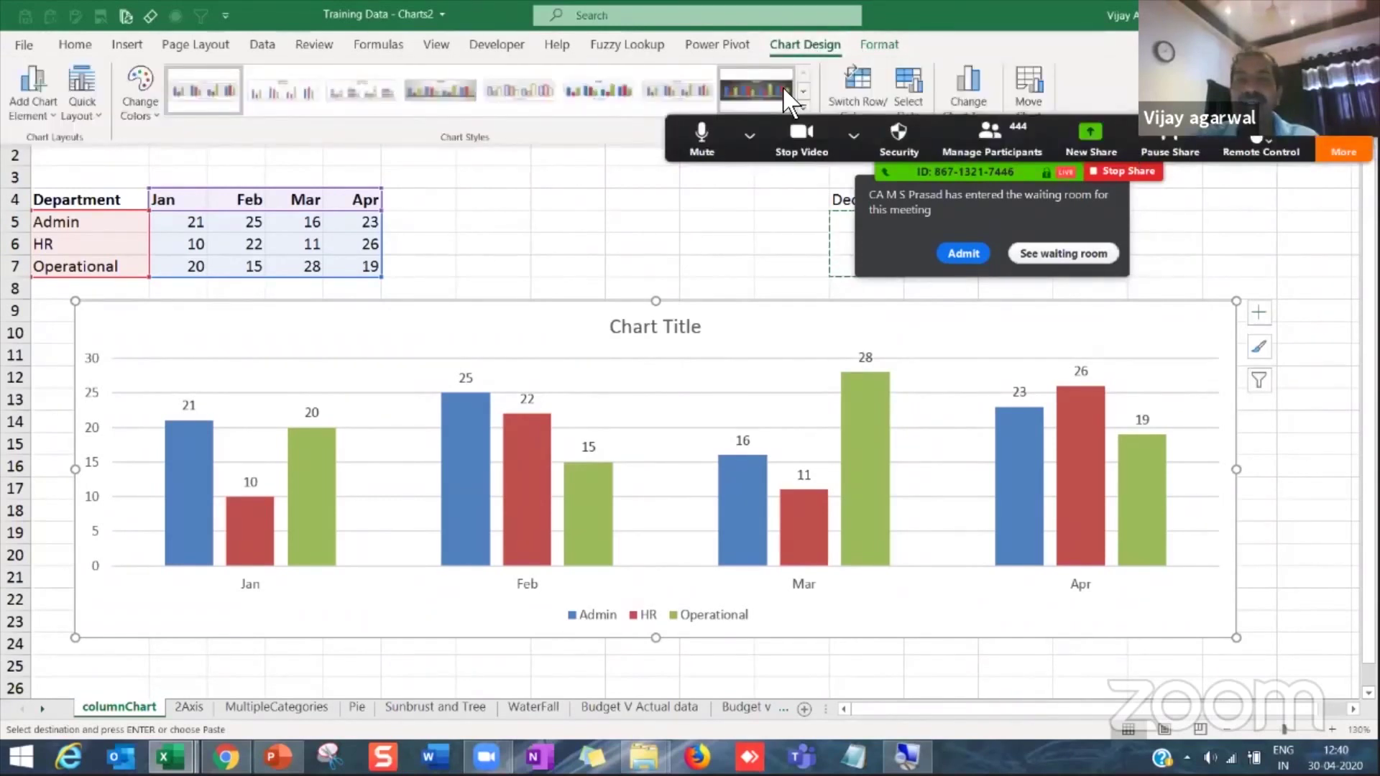
{"action": "left_click", "coordinate": [739, 91]}
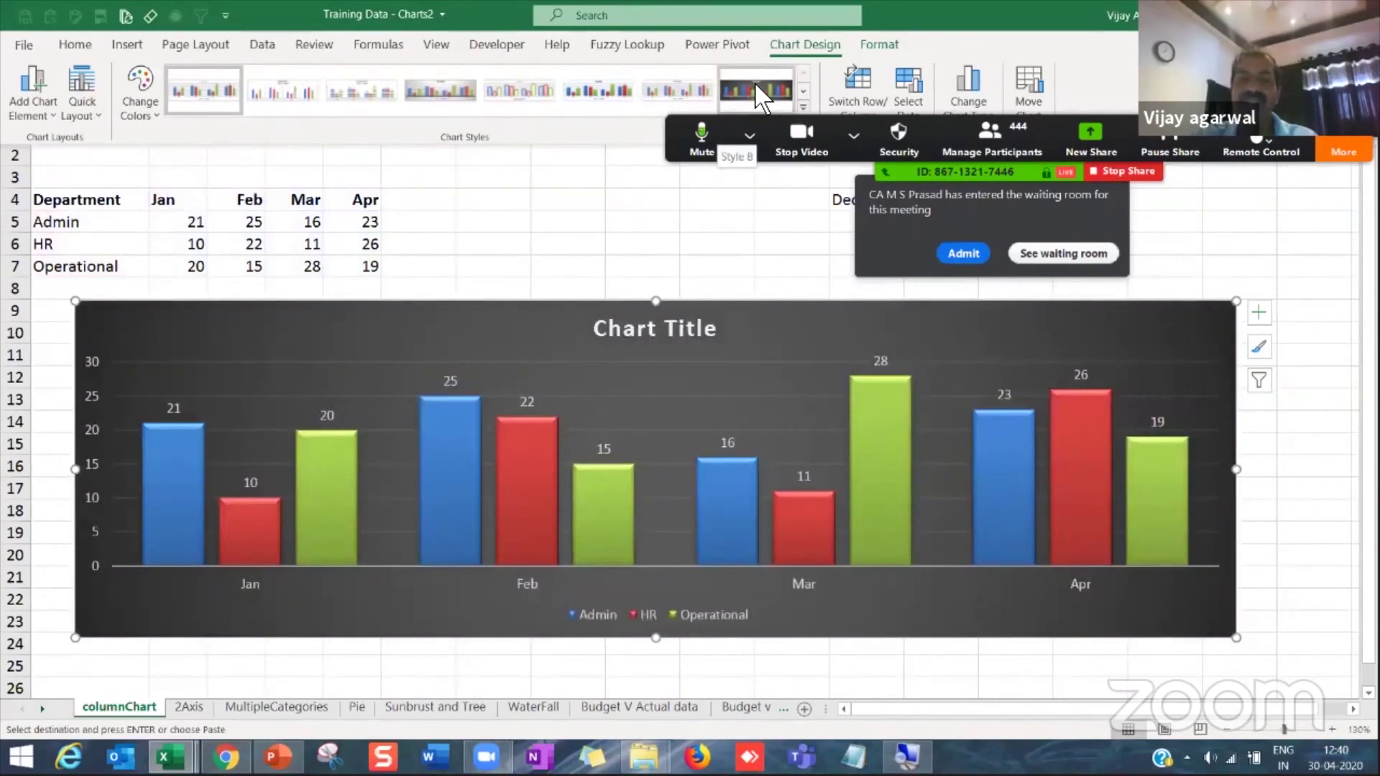
{"action": "left_click", "coordinate": [756, 92]}
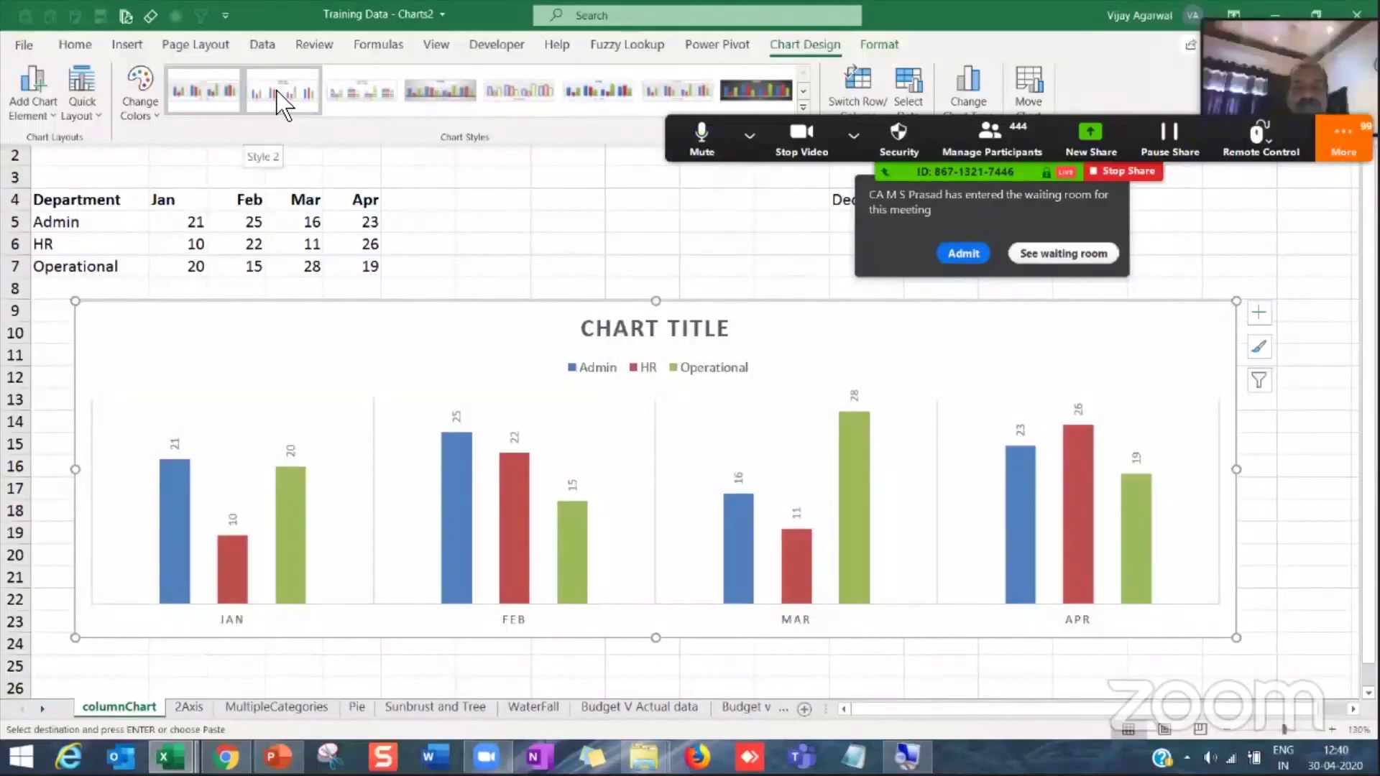
{"action": "left_click", "coordinate": [280, 93]}
{"action": "left_click", "coordinate": [1265, 578]}
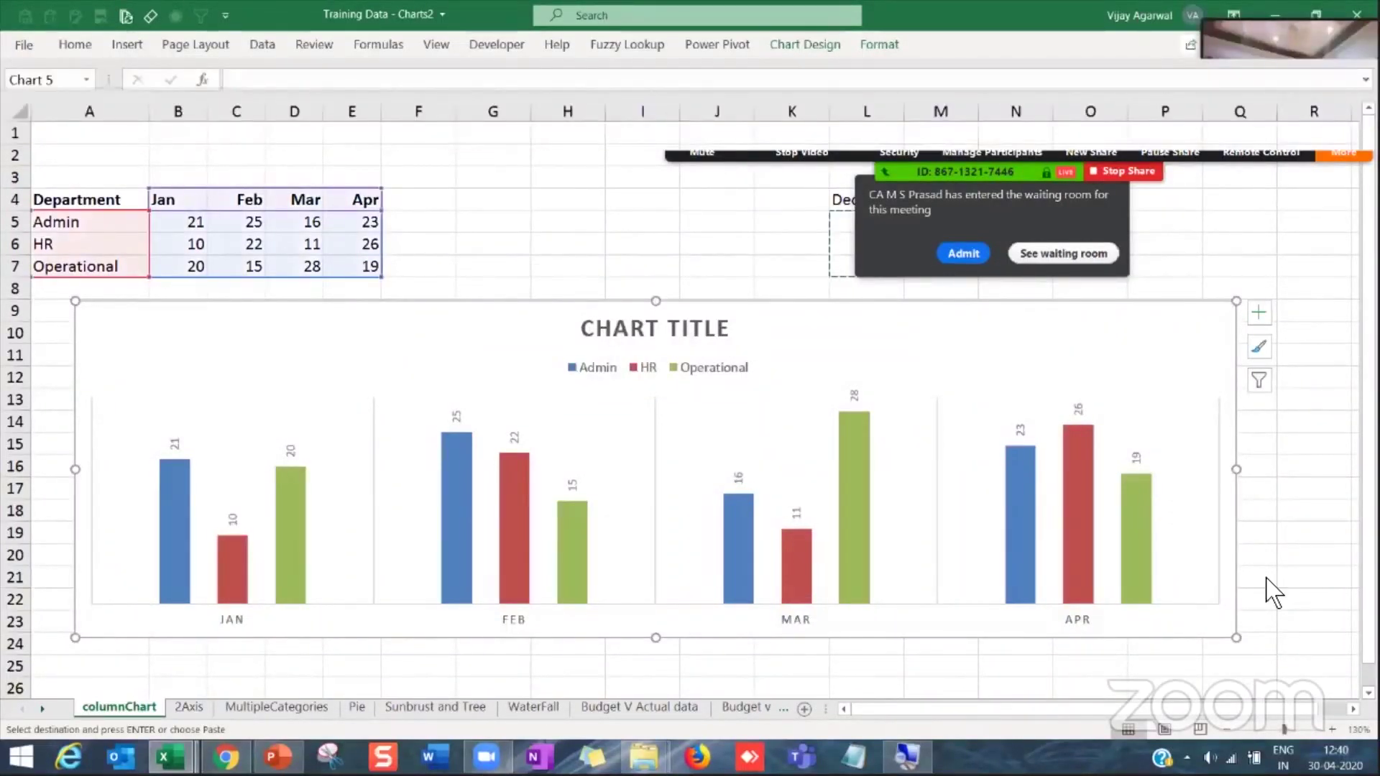
{"action": "left_click", "coordinate": [722, 260]}
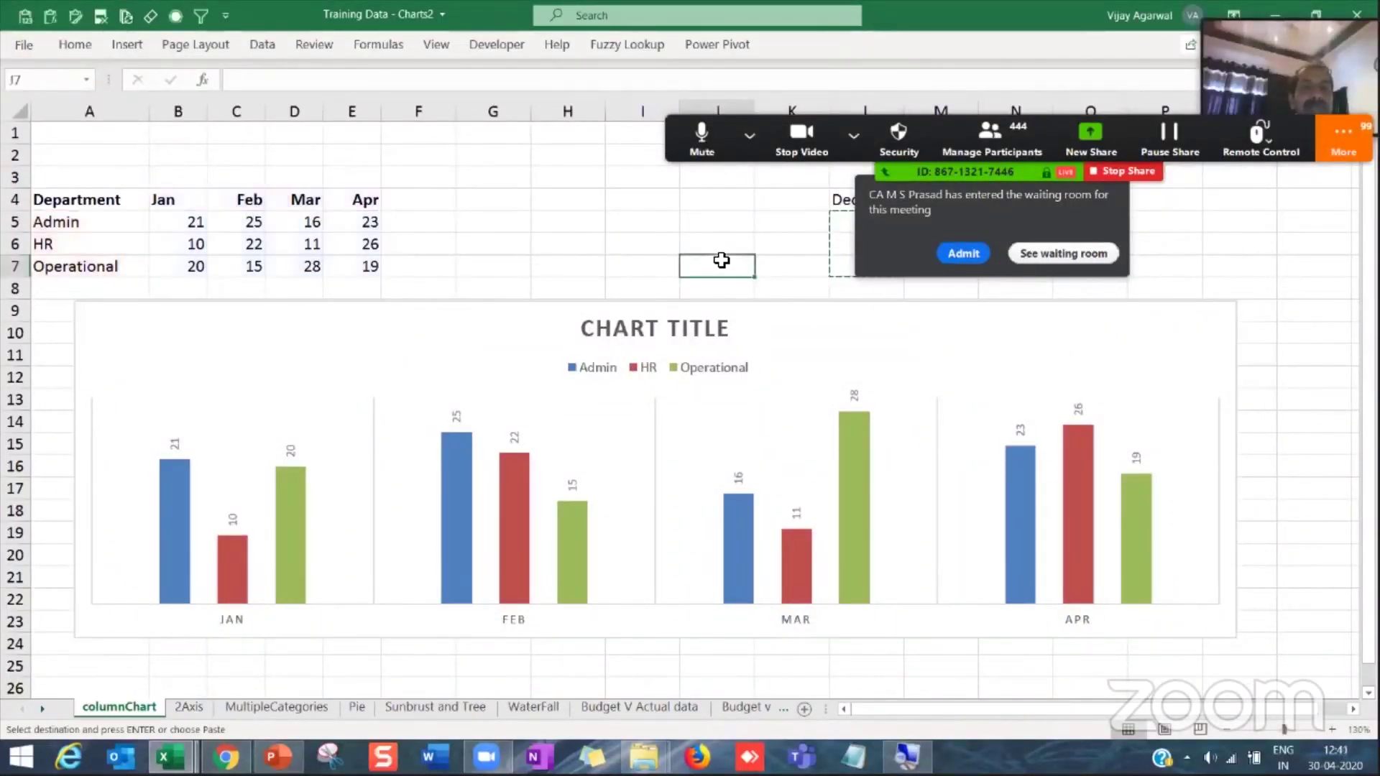
{"action": "key", "text": "Escape"}
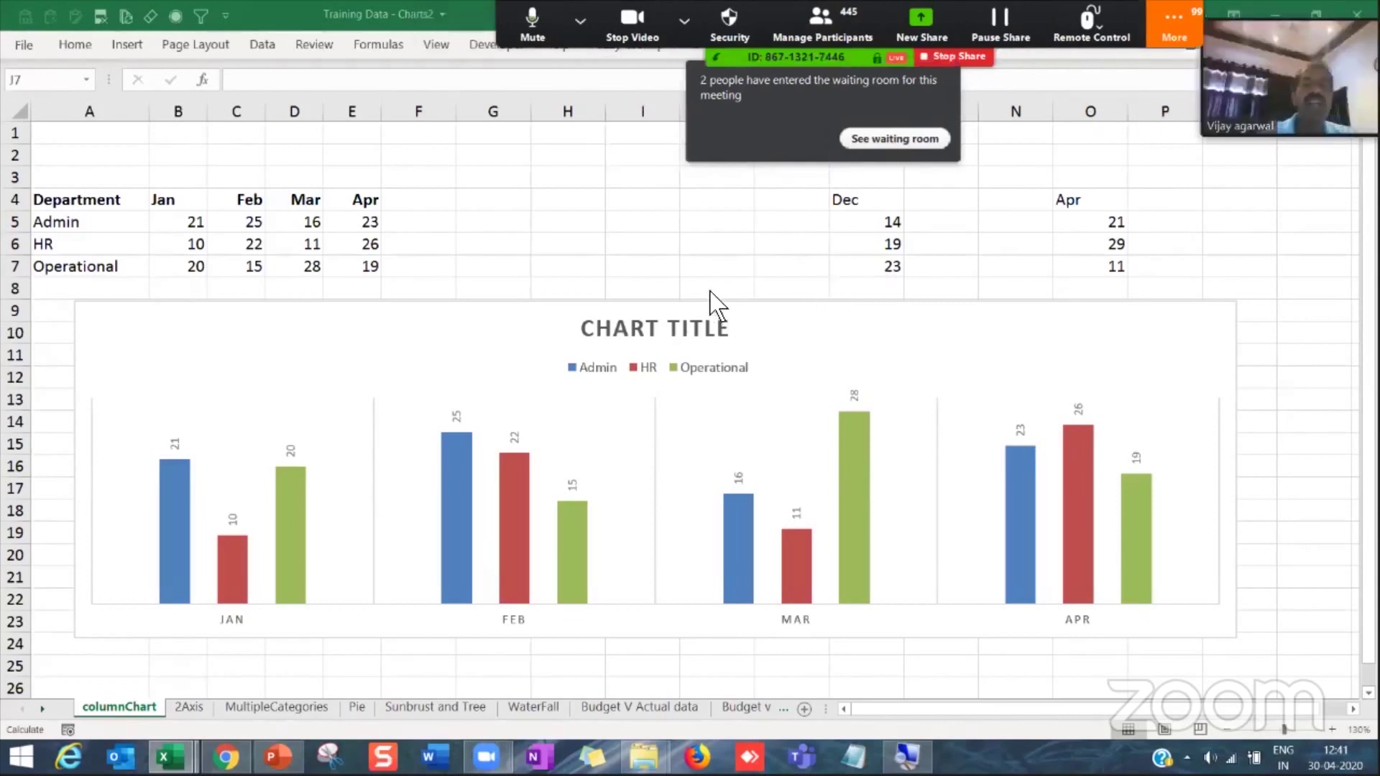
Step: Make the Dec and Apr headings in L4:O4 bold
{"action": "left_click", "coordinate": [700, 267]}
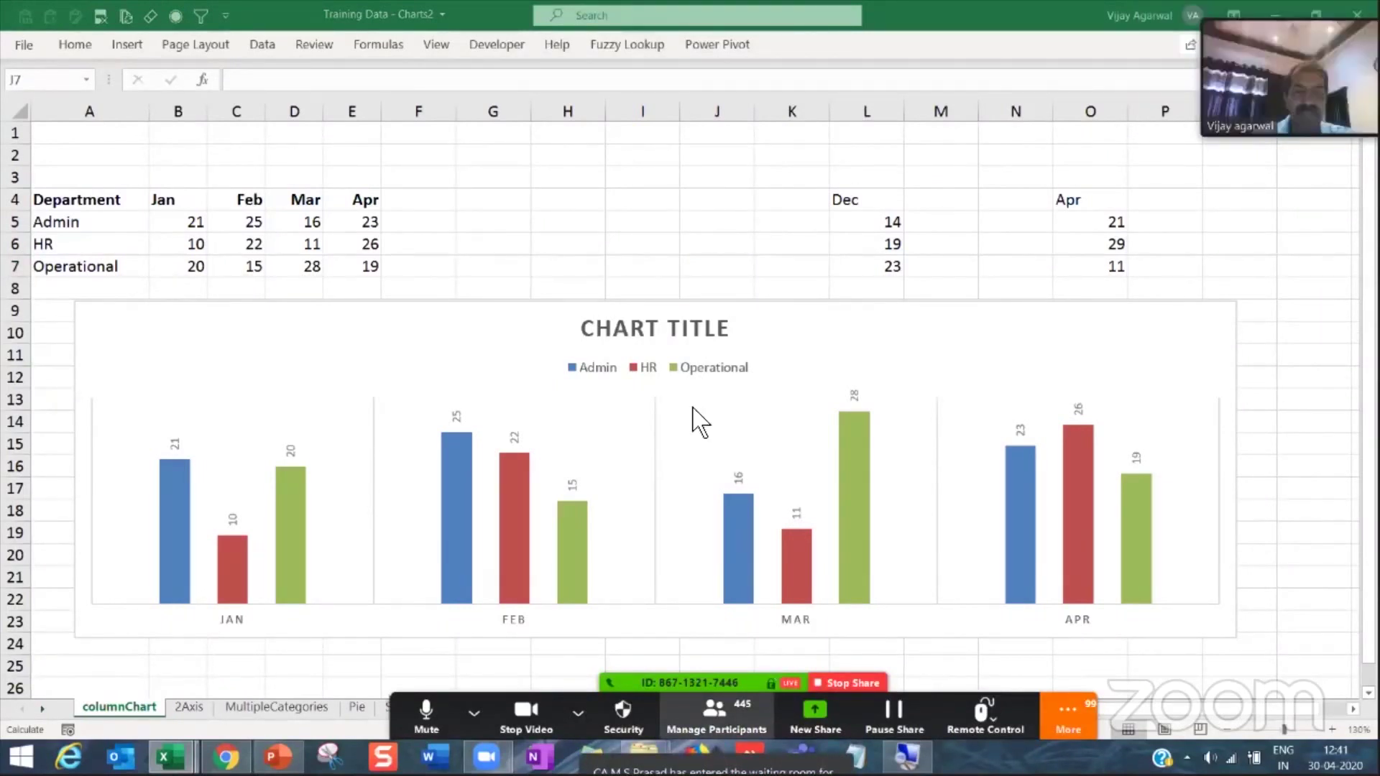
{"action": "left_click_drag", "start_coordinate": [883, 223], "coordinate": [880, 284]}
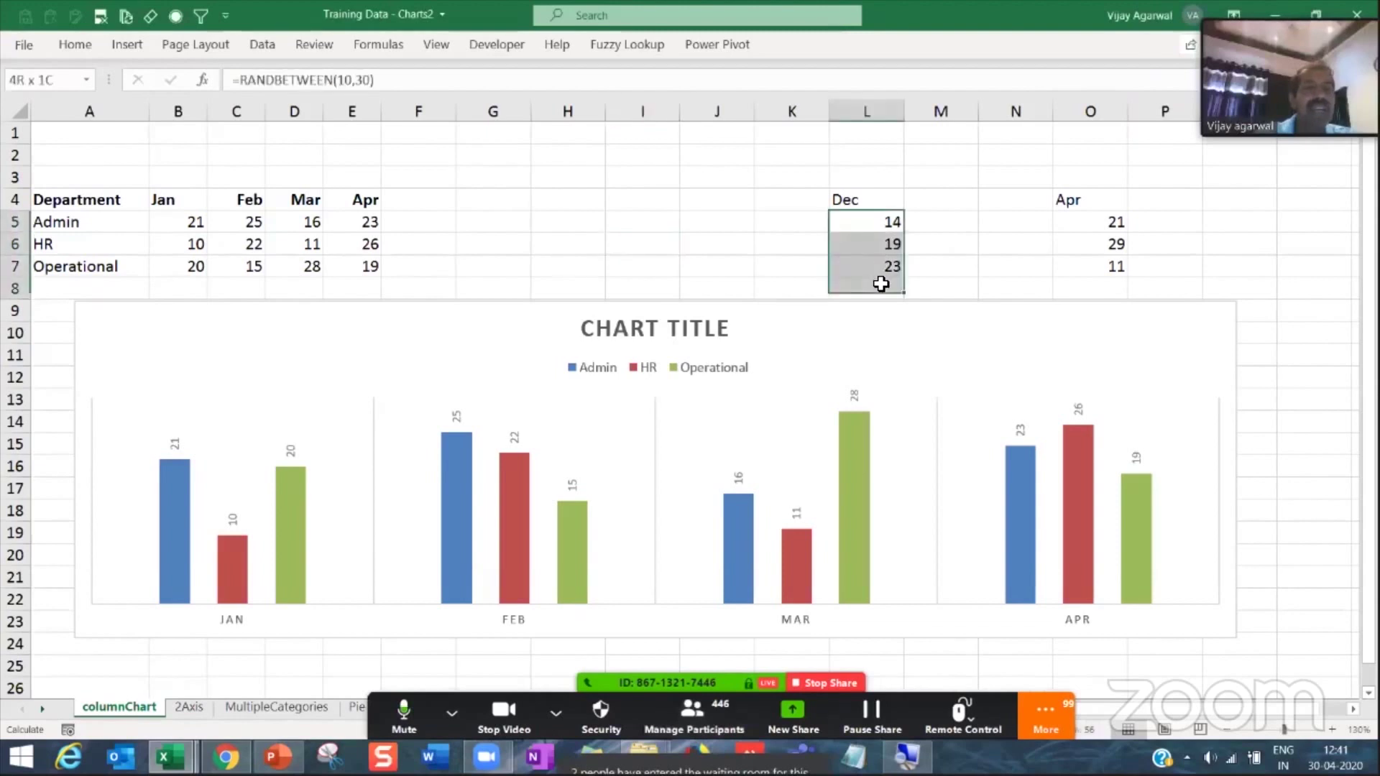
{"action": "left_click", "coordinate": [1090, 203]}
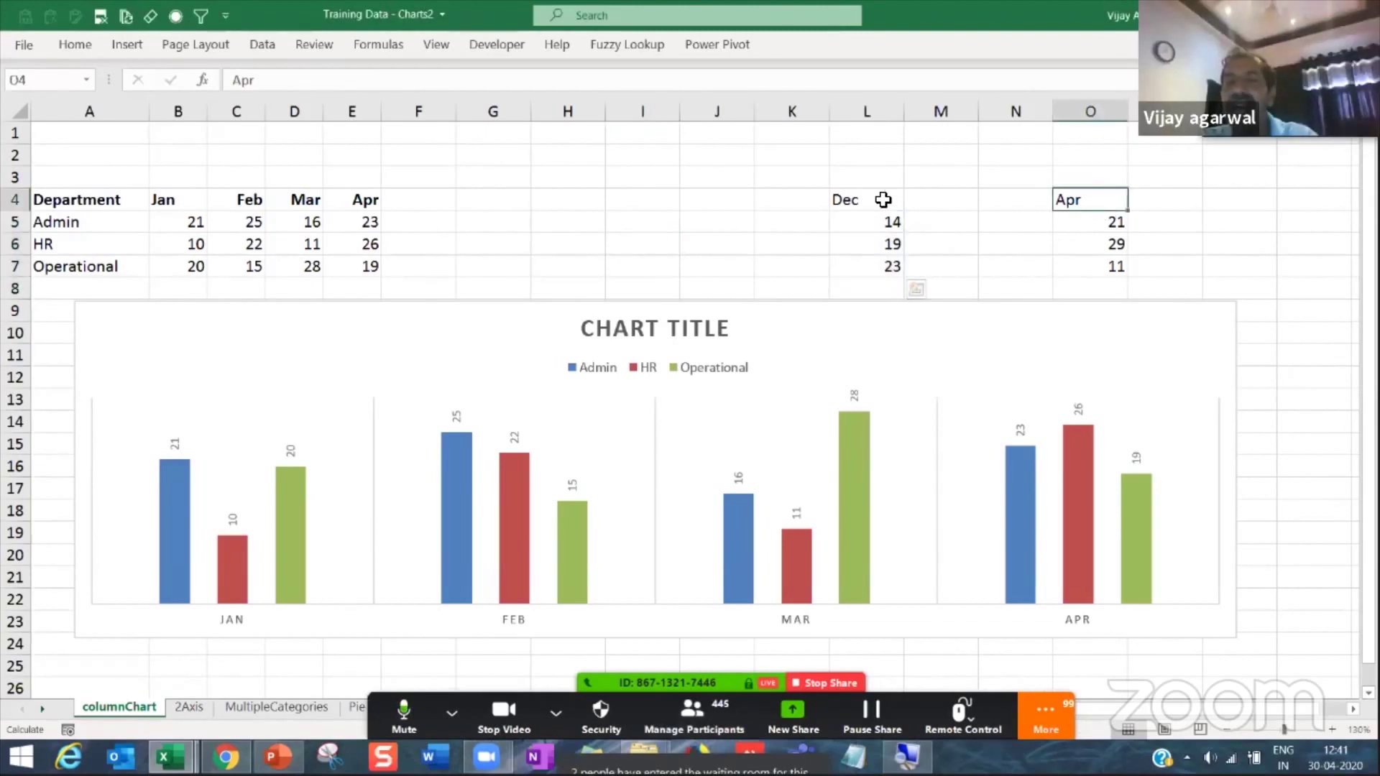
{"action": "left_click", "coordinate": [883, 200], "text": "shift"}
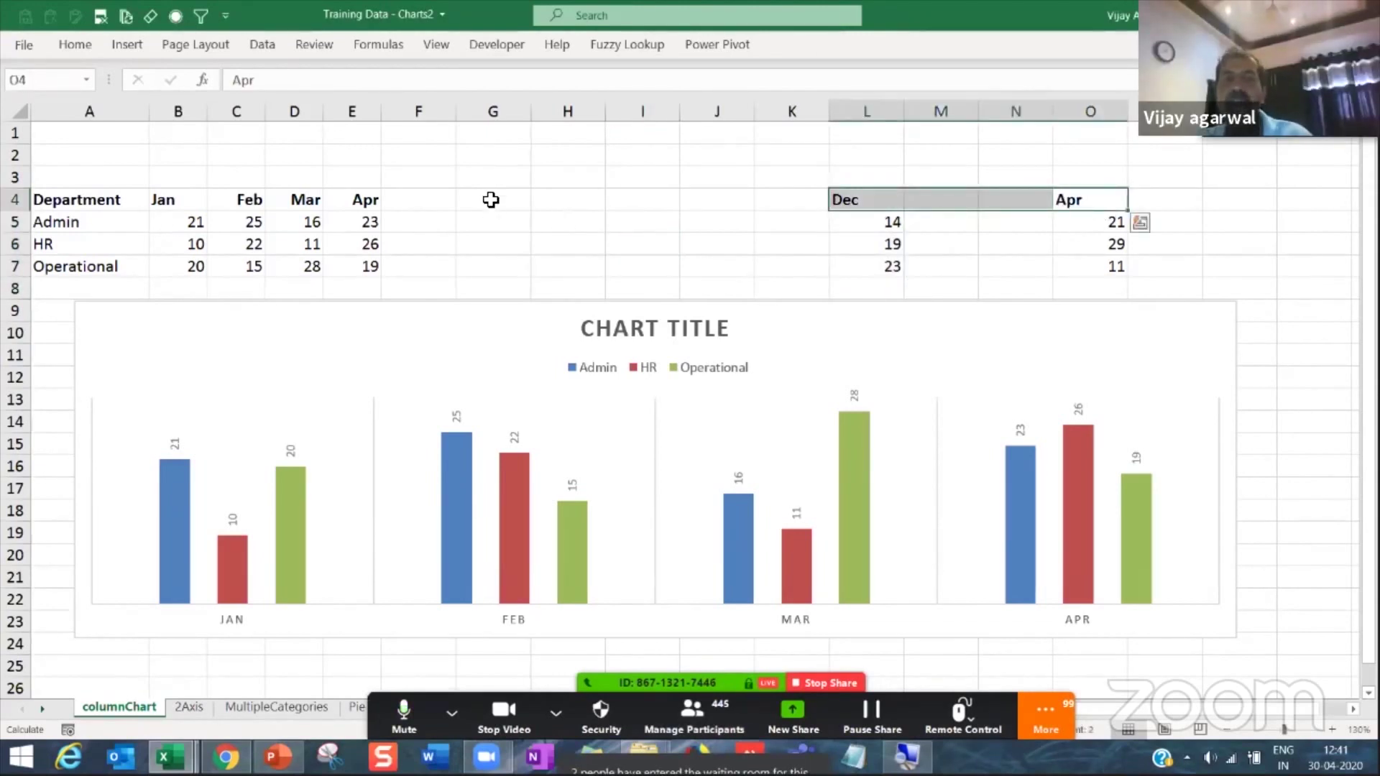
Step: Select the empty range G4:J7 between the department table and the Dec figures
{"action": "left_click_drag", "start_coordinate": [491, 200], "coordinate": [745, 260]}
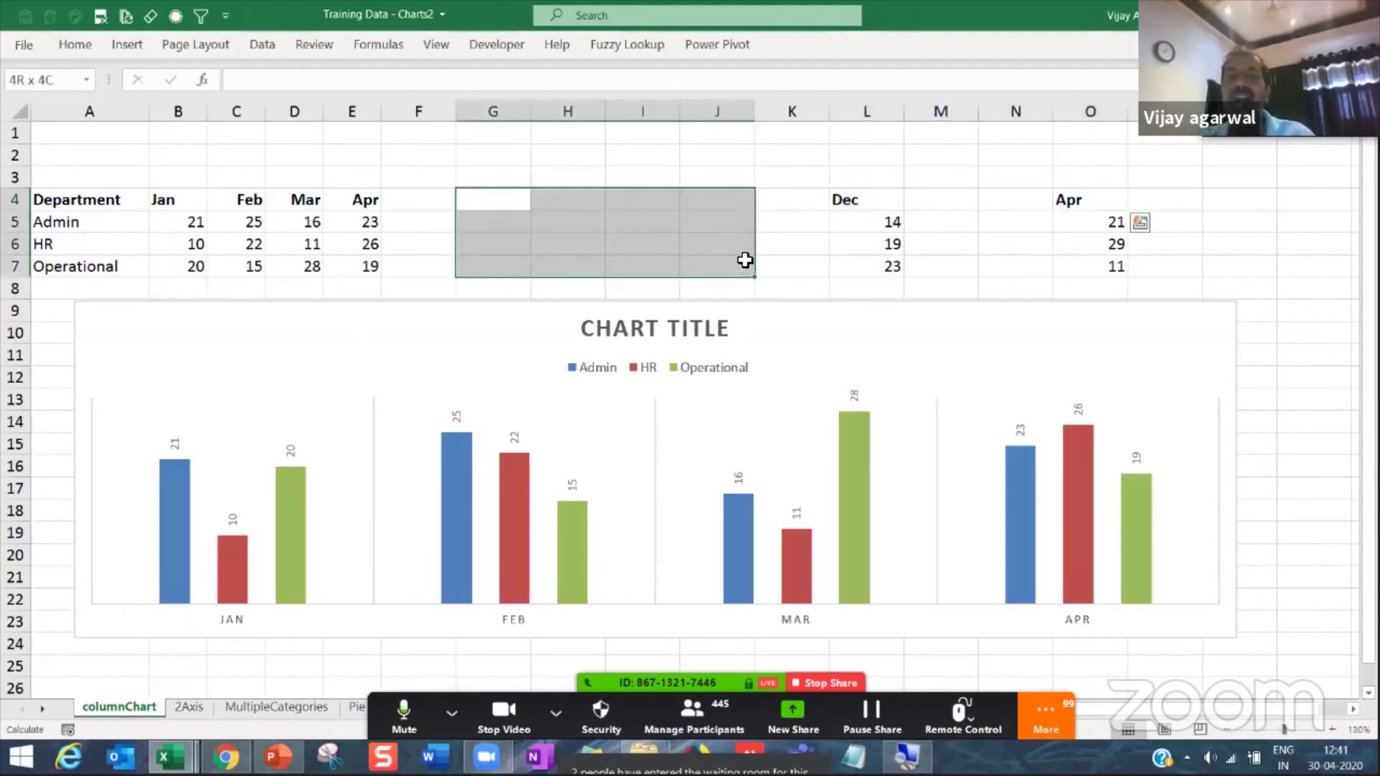
Step: Fill all cells of the range G4:J7 with the same placeholder first name
{"action": "type", "text": "Katrina"}
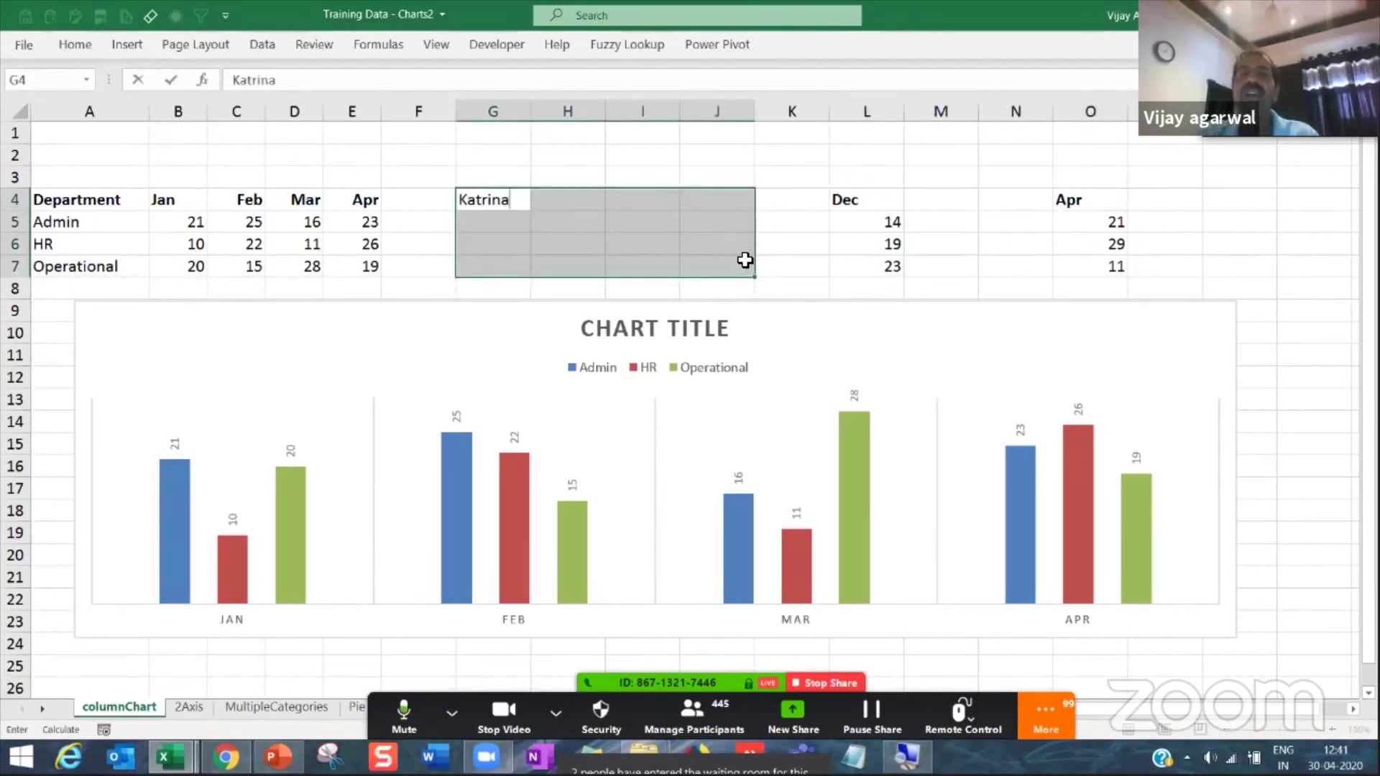
{"action": "key", "text": "ctrl+Return"}
Step: Fill the cells N4:N7, between the Dec and the separate Apr data, with the text fffff
{"action": "key", "text": "Right"}
{"action": "key", "text": "Right"}
{"action": "key", "text": "Right"}
{"action": "key", "text": "Right"}
{"action": "key", "text": "Right"}
{"action": "key", "text": "Right"}
{"action": "key", "text": "Right"}
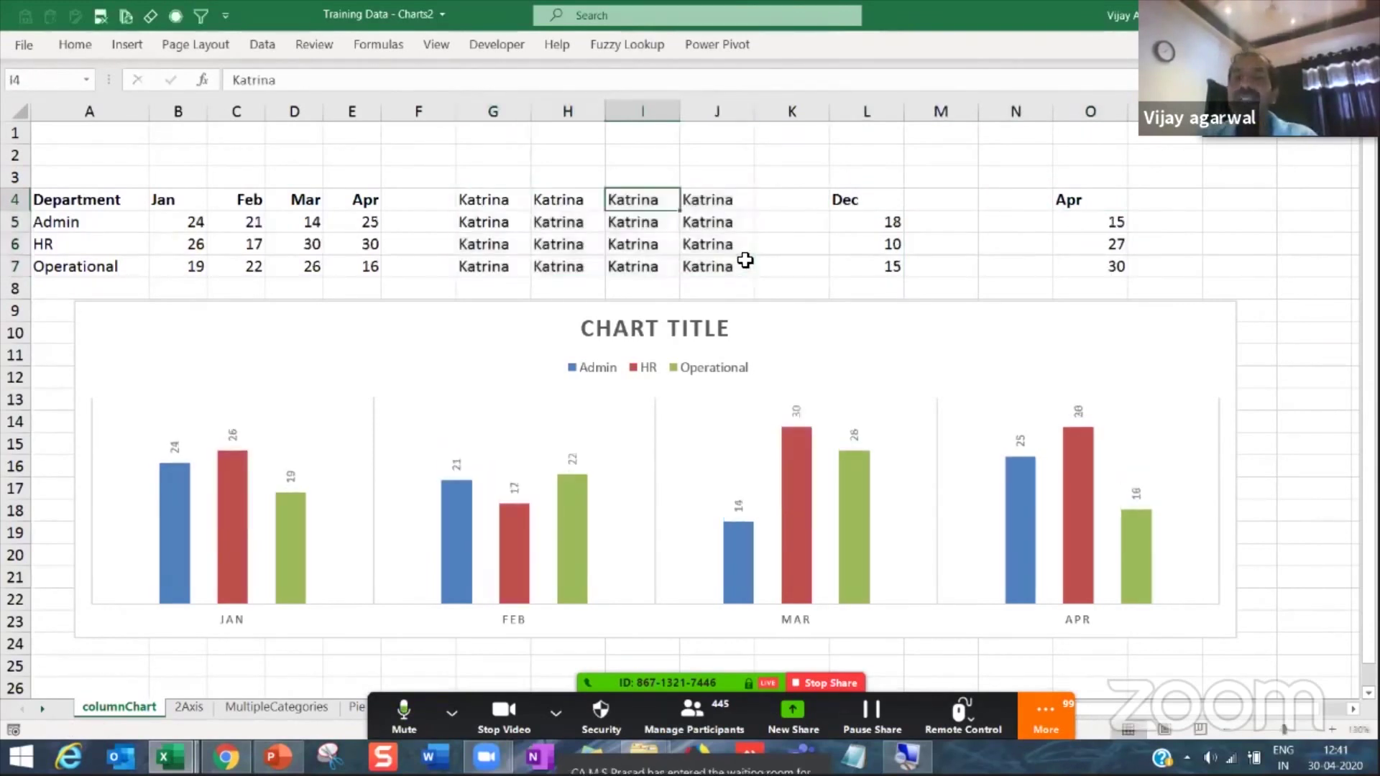
{"action": "key", "text": "Left"}
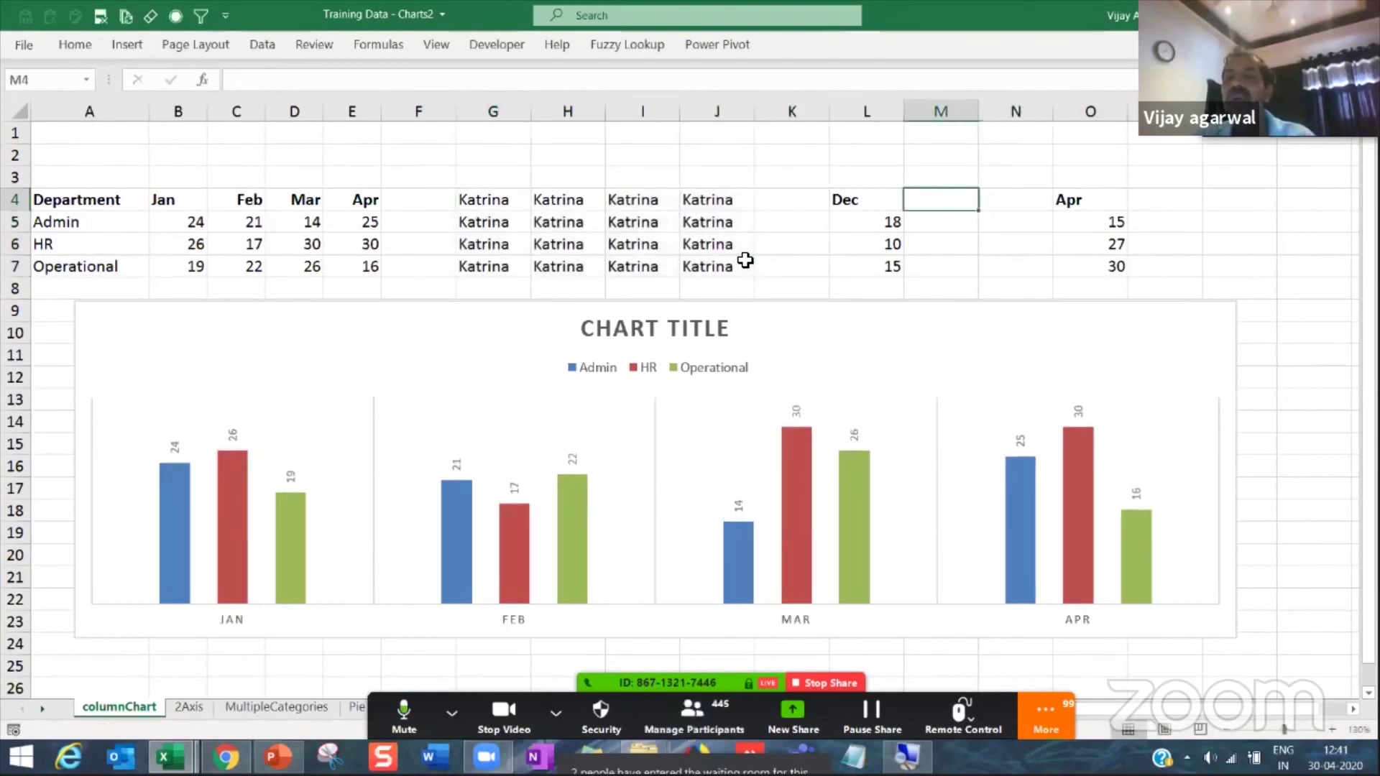
{"action": "key", "text": "Right"}
{"action": "key", "text": "shift+Down"}
{"action": "key", "text": "shift+Down"}
{"action": "key", "text": "shift+Down"}
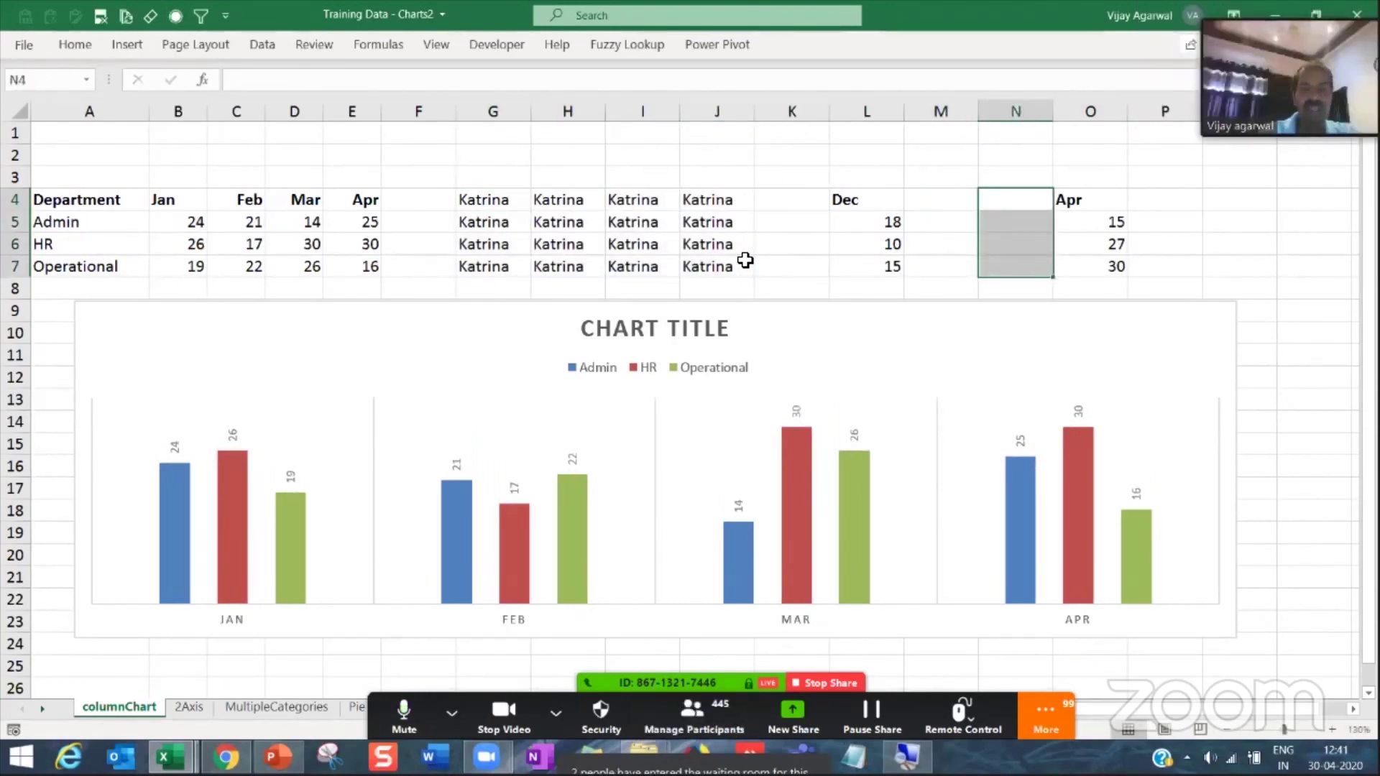
{"action": "type", "text": "fffff"}
{"action": "key", "text": "ctrl+Return"}
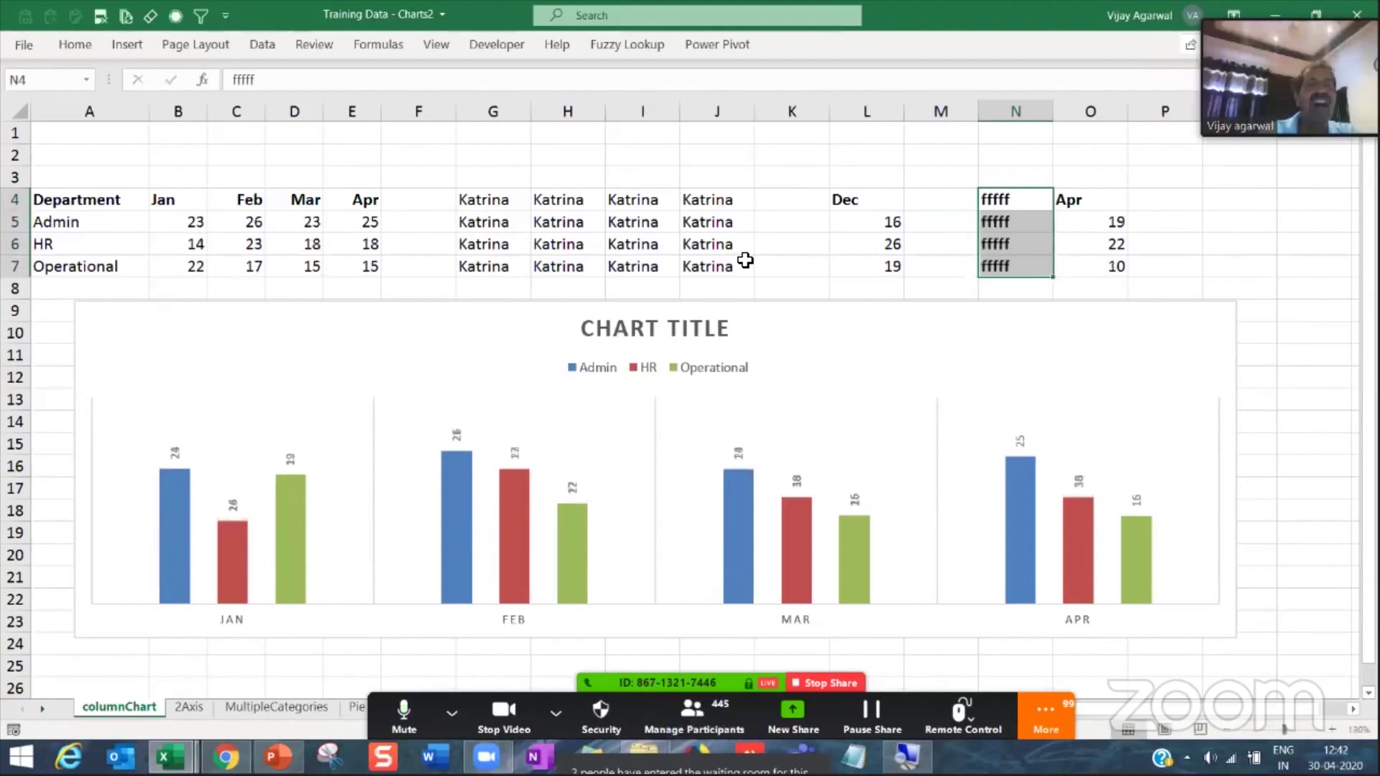
{"action": "left_click", "coordinate": [1090, 113]}
{"action": "right_click", "coordinate": [1092, 115]}
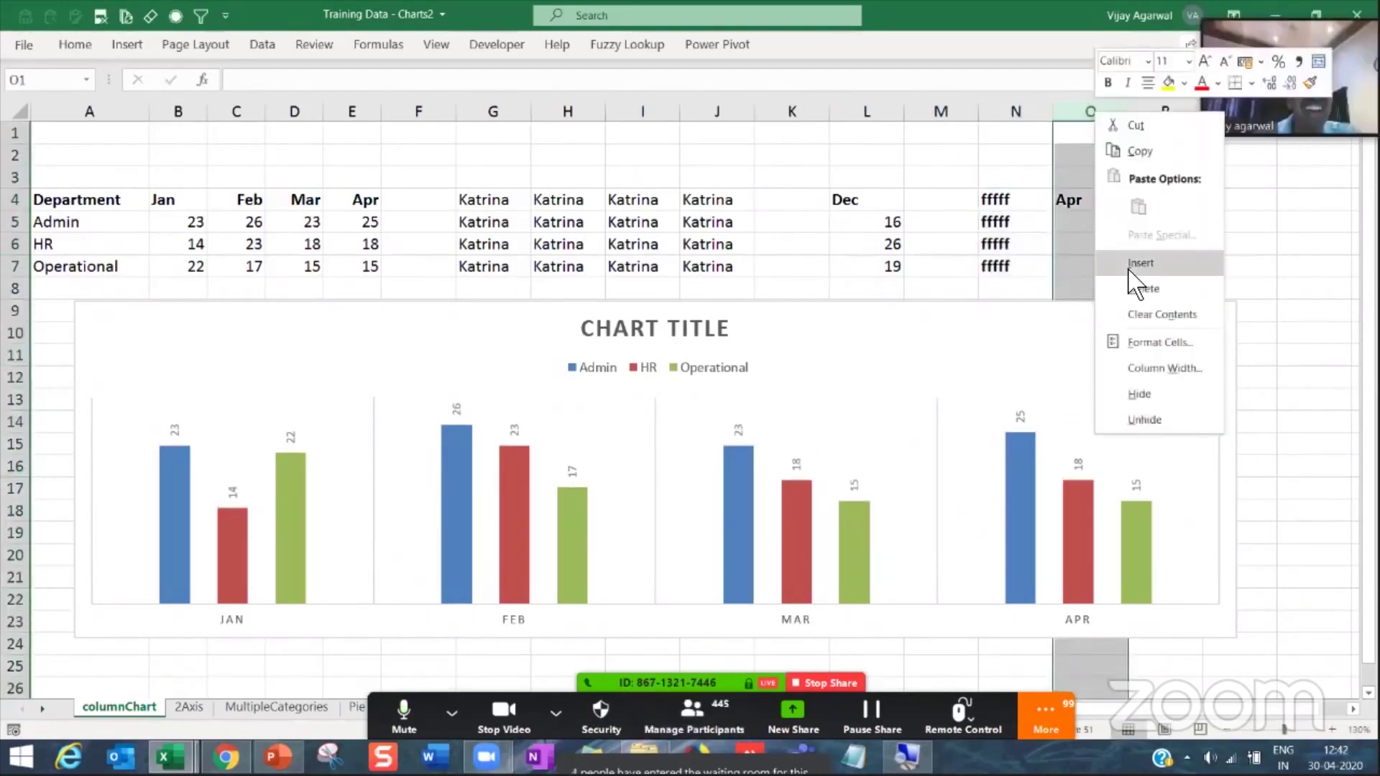
{"action": "key", "text": "Escape"}
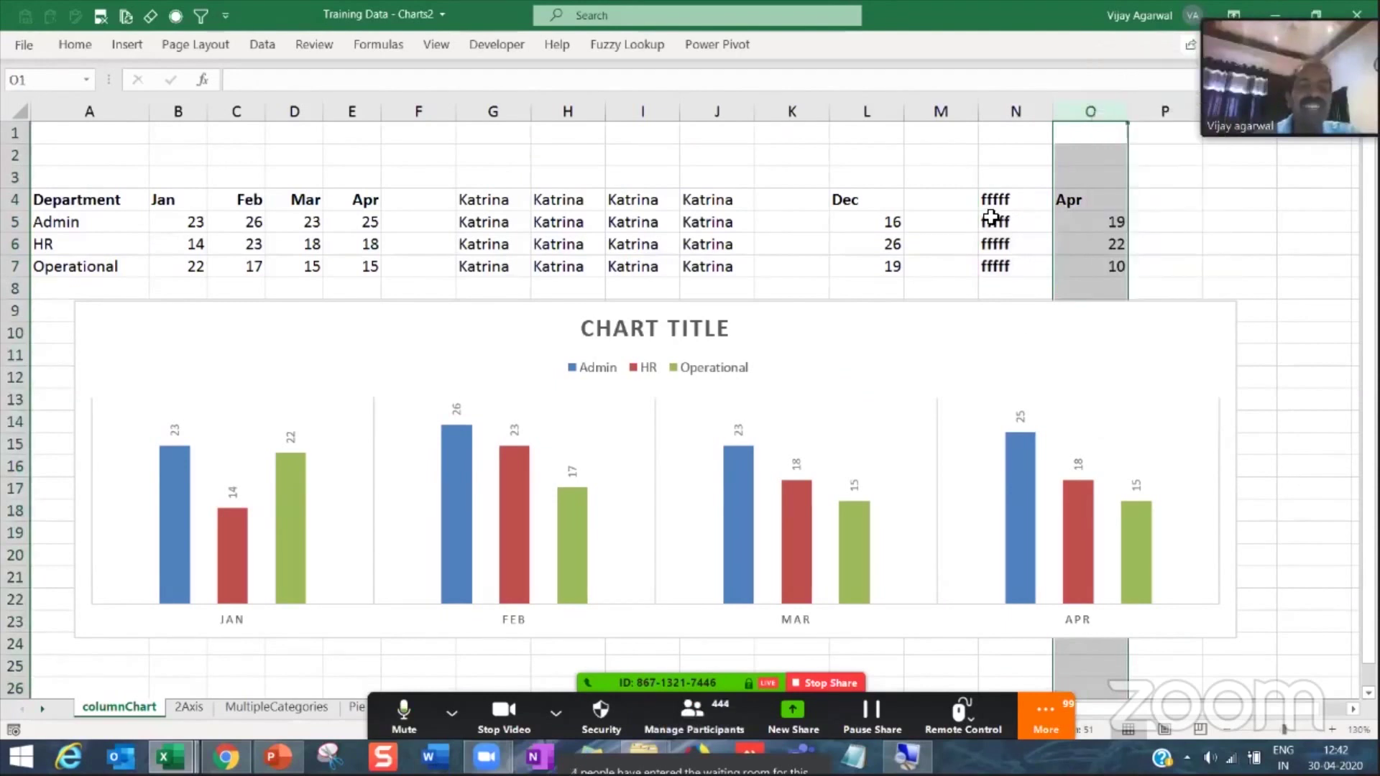
{"action": "left_click_drag", "start_coordinate": [994, 204], "coordinate": [997, 268]}
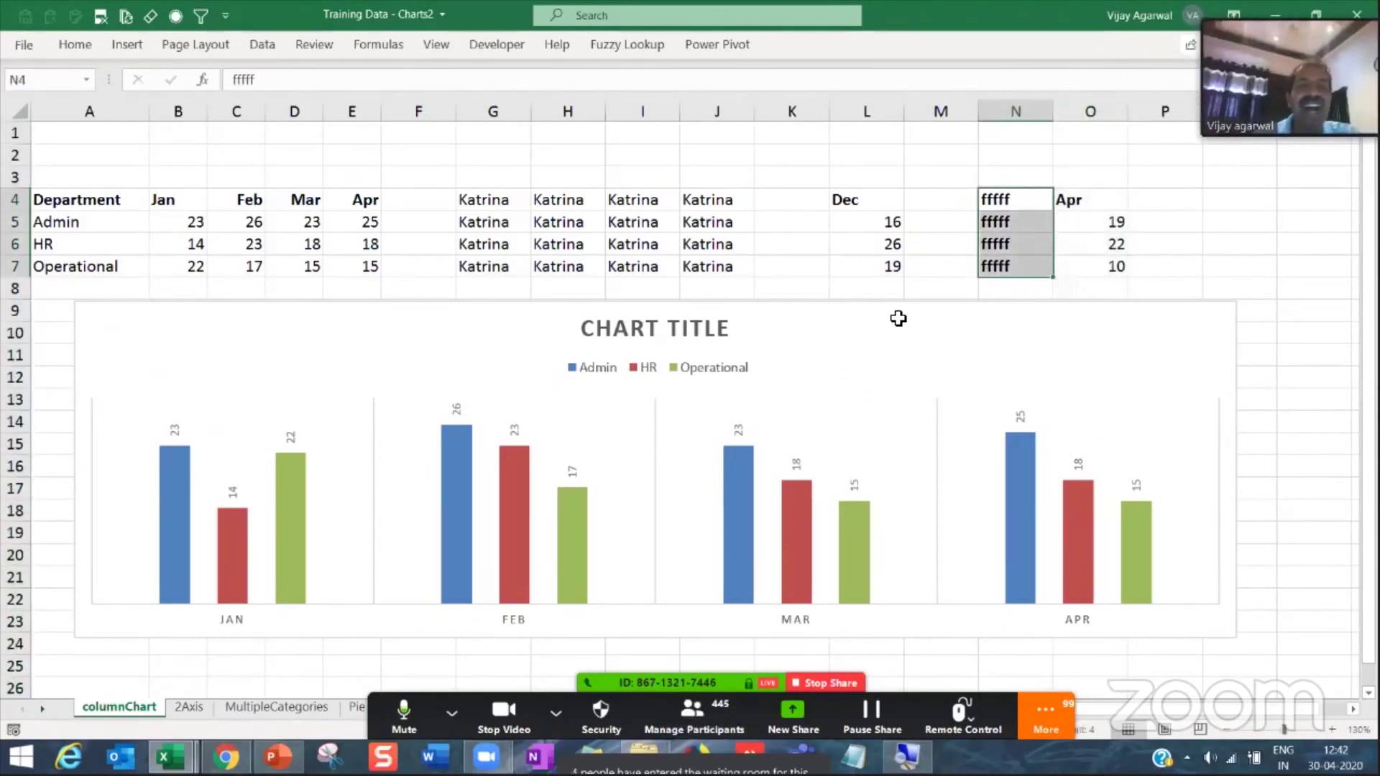
{"action": "left_click_drag", "start_coordinate": [515, 208], "coordinate": [699, 273]}
{"action": "left_click", "coordinate": [699, 273]}
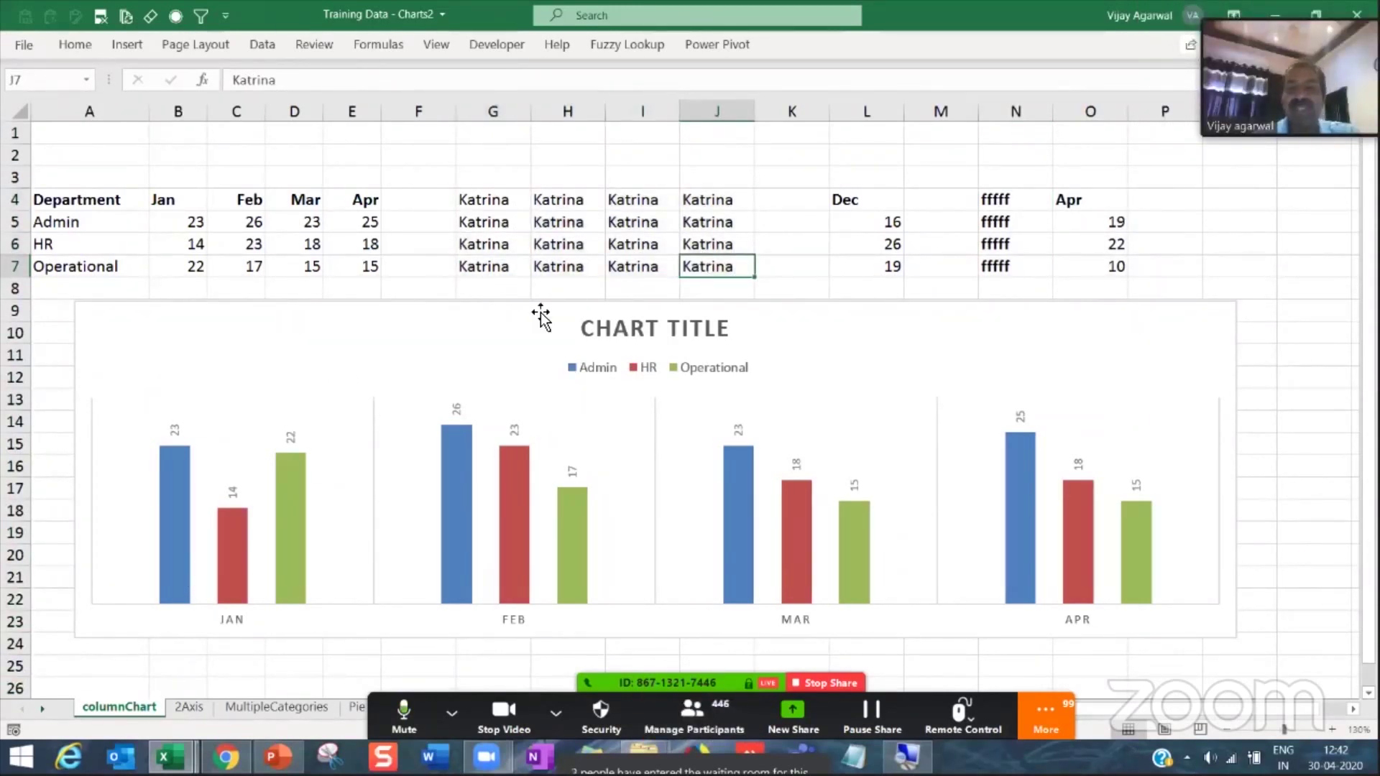
{"action": "left_click_drag", "start_coordinate": [887, 210], "coordinate": [886, 267]}
{"action": "left_click_drag", "start_coordinate": [1068, 198], "coordinate": [1075, 269]}
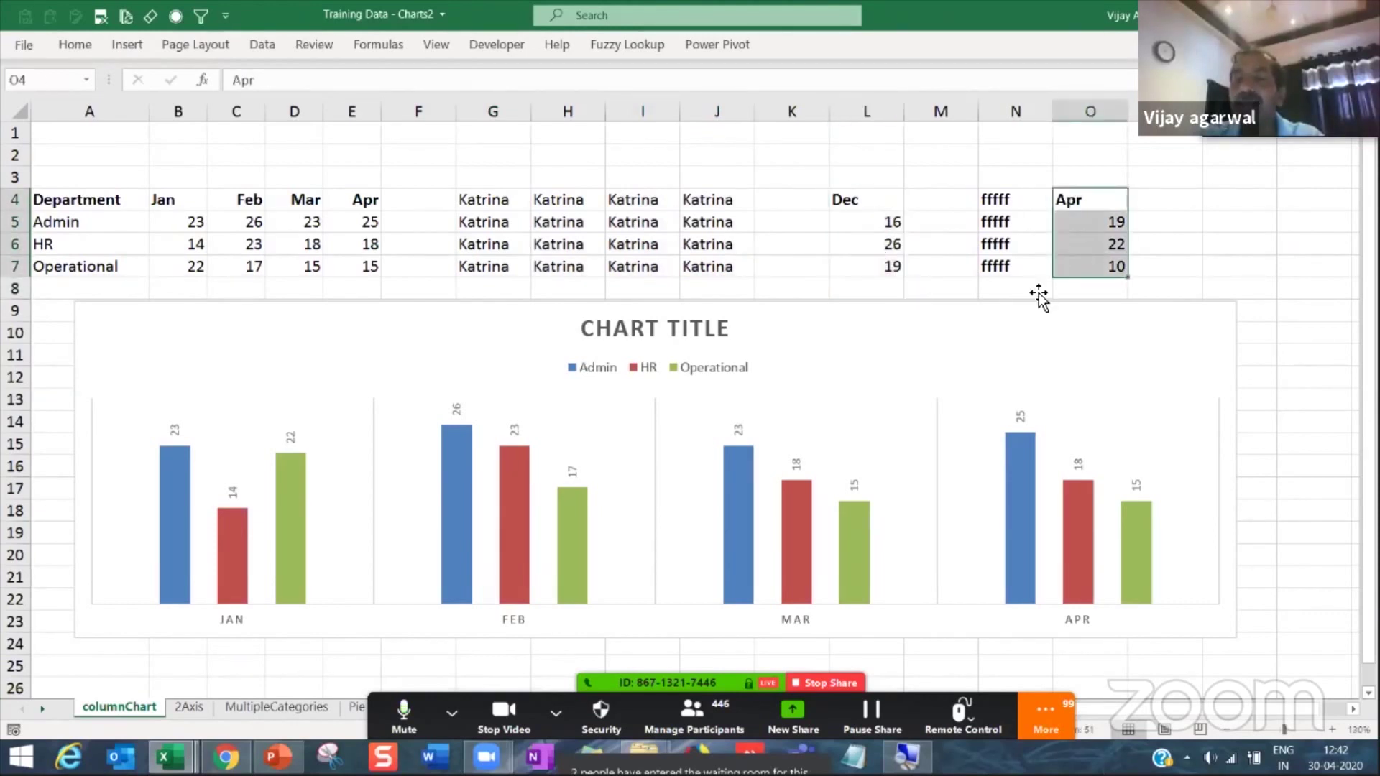
Step: Shift the column chart slightly up and to the left, and widen it towards column P
{"action": "left_click_drag", "start_coordinate": [456, 299], "coordinate": [445, 287]}
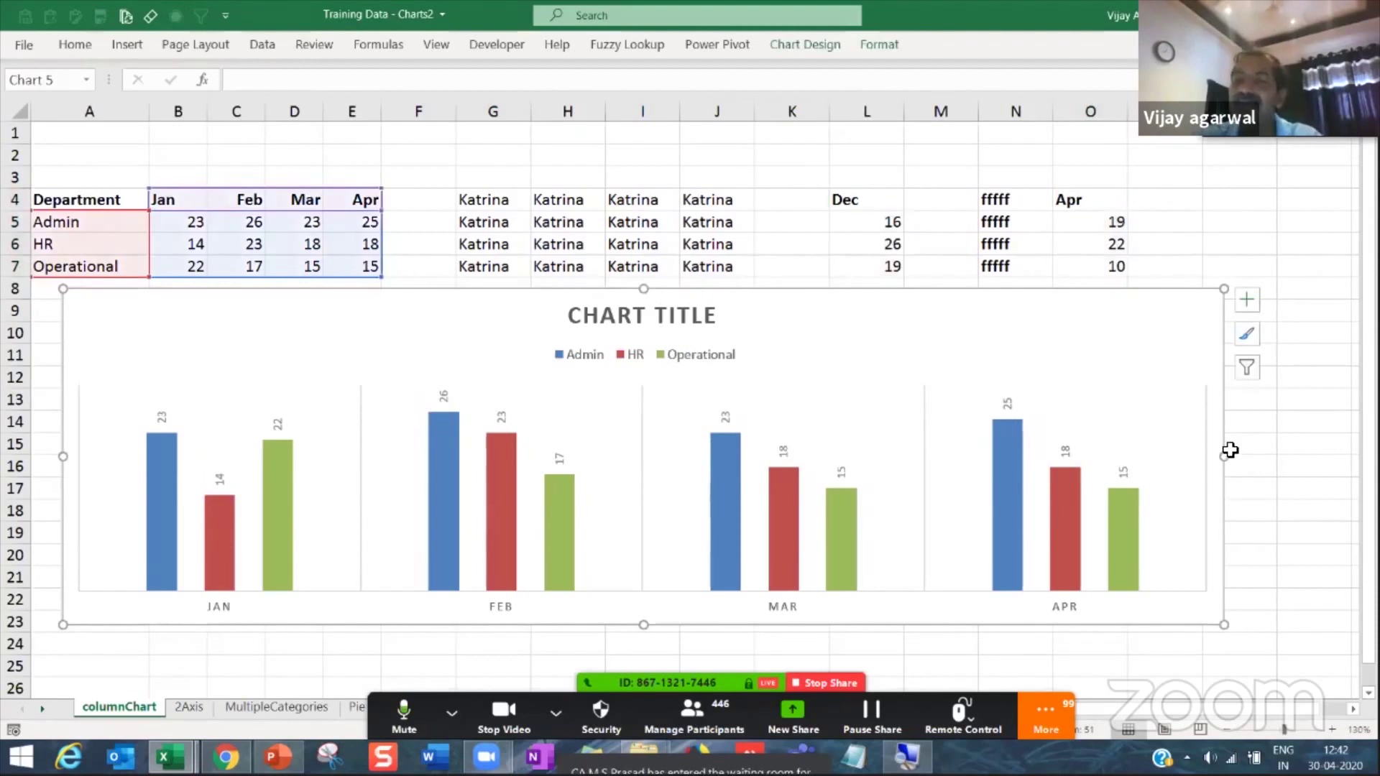
{"action": "left_click_drag", "start_coordinate": [1225, 456], "coordinate": [1263, 452]}
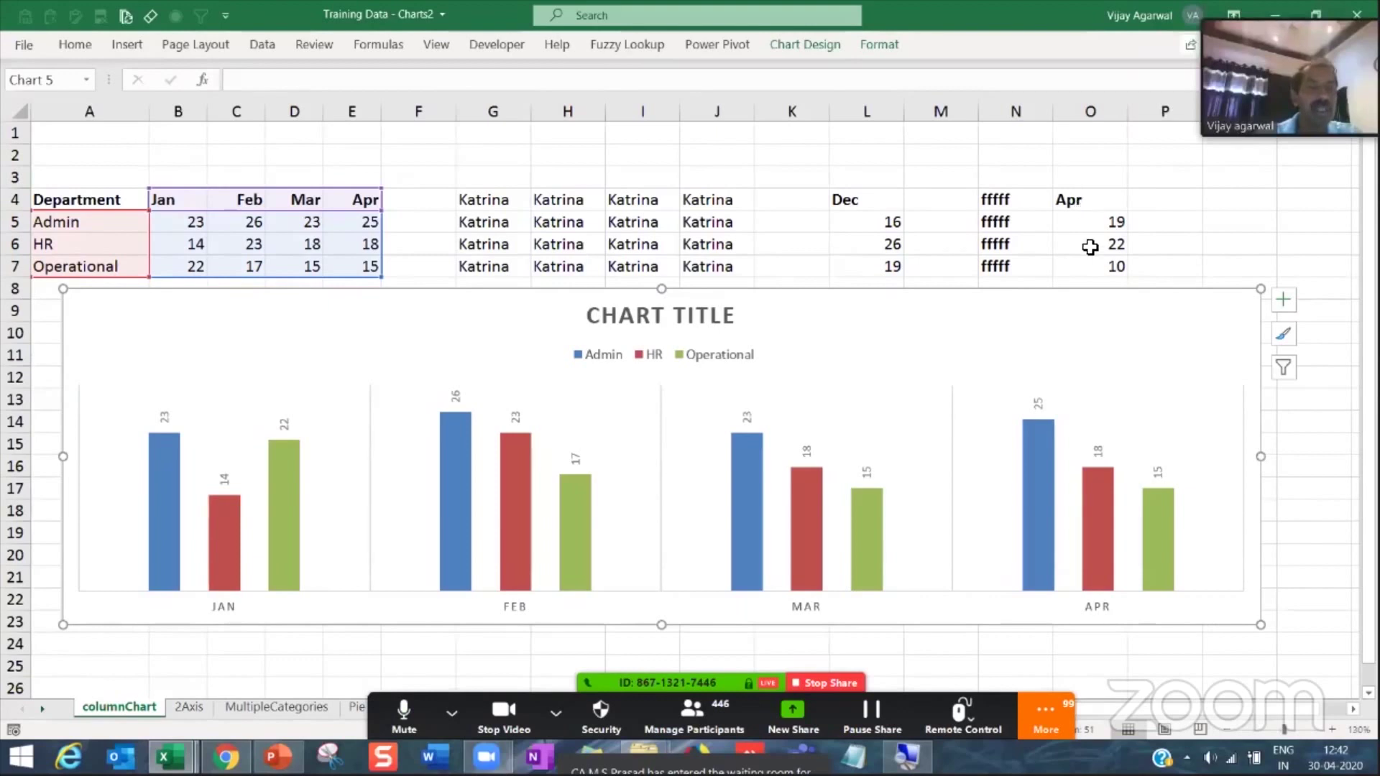
Step: Move the separate Apr data block from O4:O7 to P4:P7
{"action": "left_click_drag", "start_coordinate": [1090, 201], "coordinate": [1154, 240]}
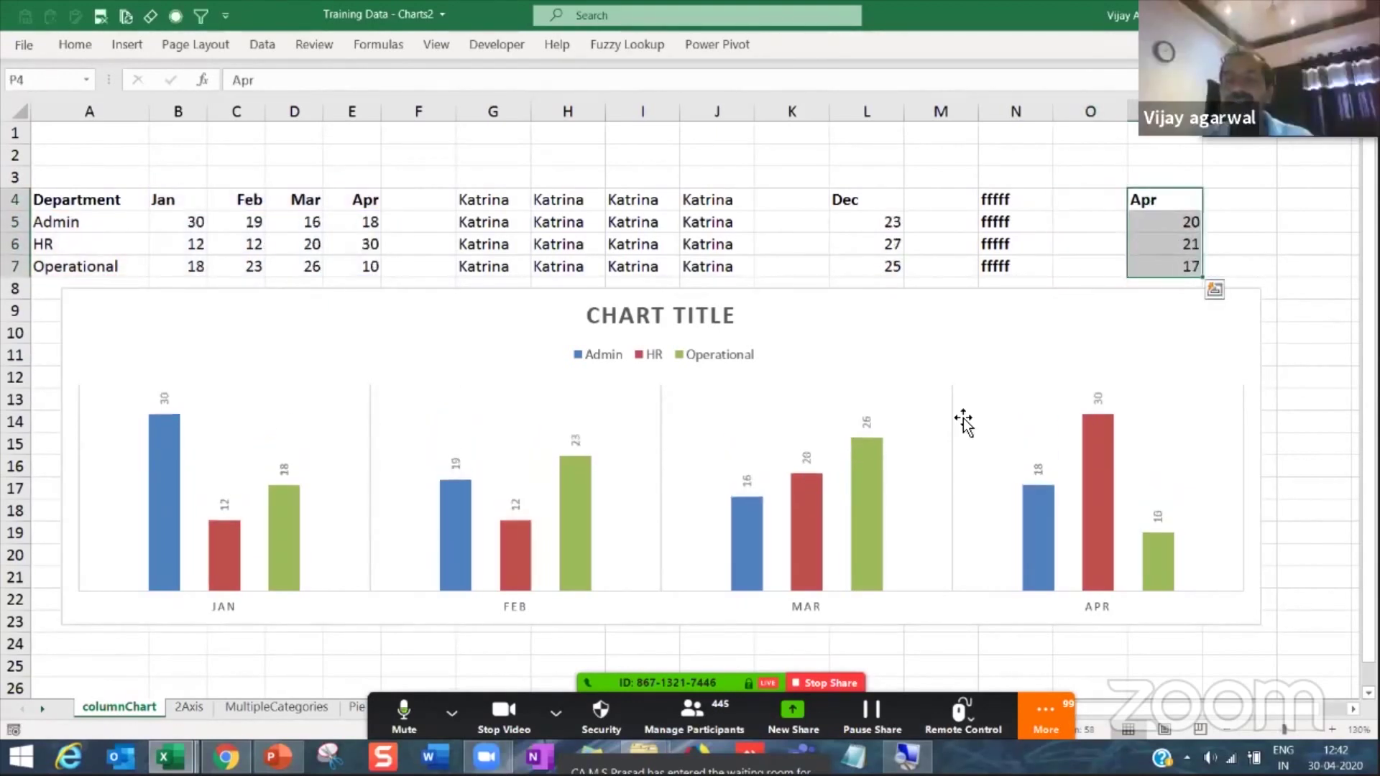
Step: Extend the chart's data source to =columnChart!$A$4:$E$7,columnChart!$L$4:$L$7 to include the Dec data
{"action": "right_click", "coordinate": [955, 362]}
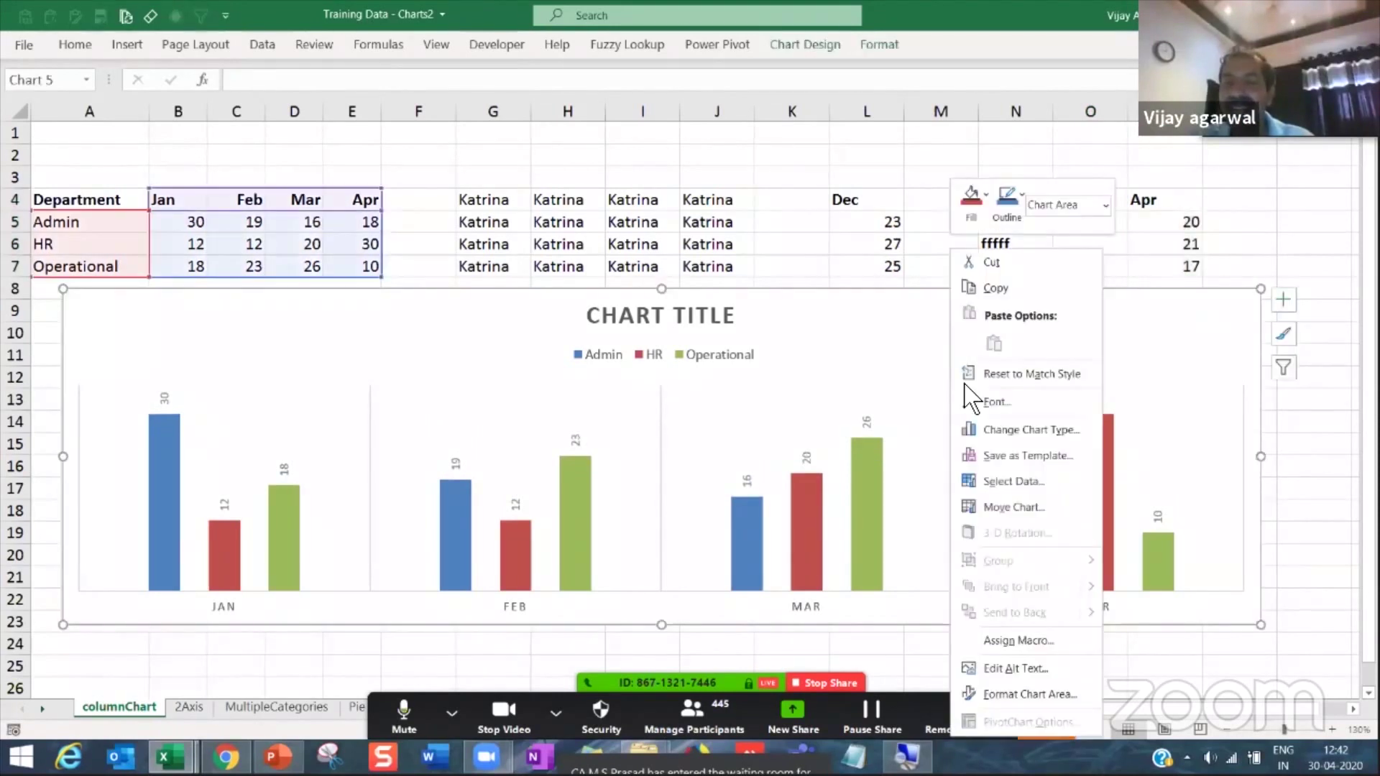
{"action": "left_click", "coordinate": [1014, 482]}
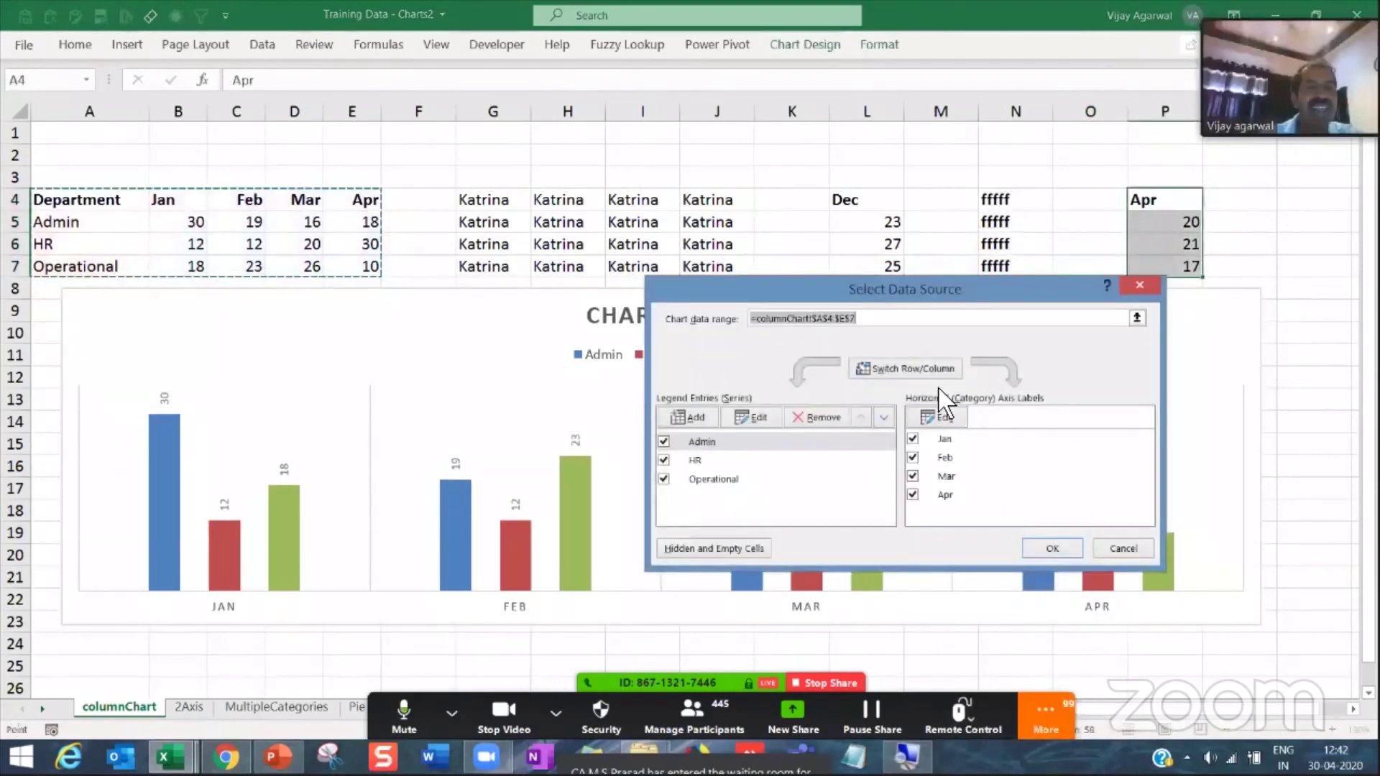
{"action": "left_click", "coordinate": [901, 319]}
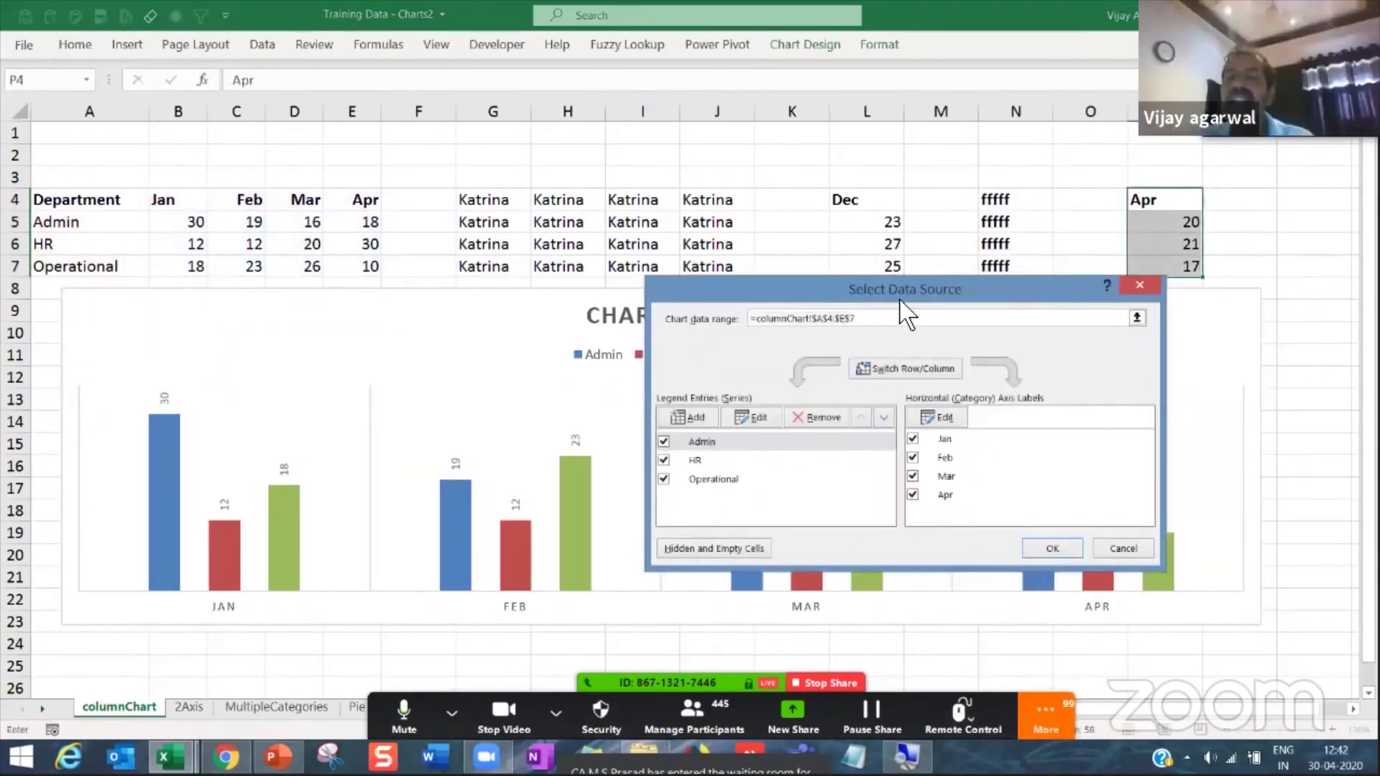
{"action": "left_click_drag", "start_coordinate": [891, 285], "coordinate": [877, 279]}
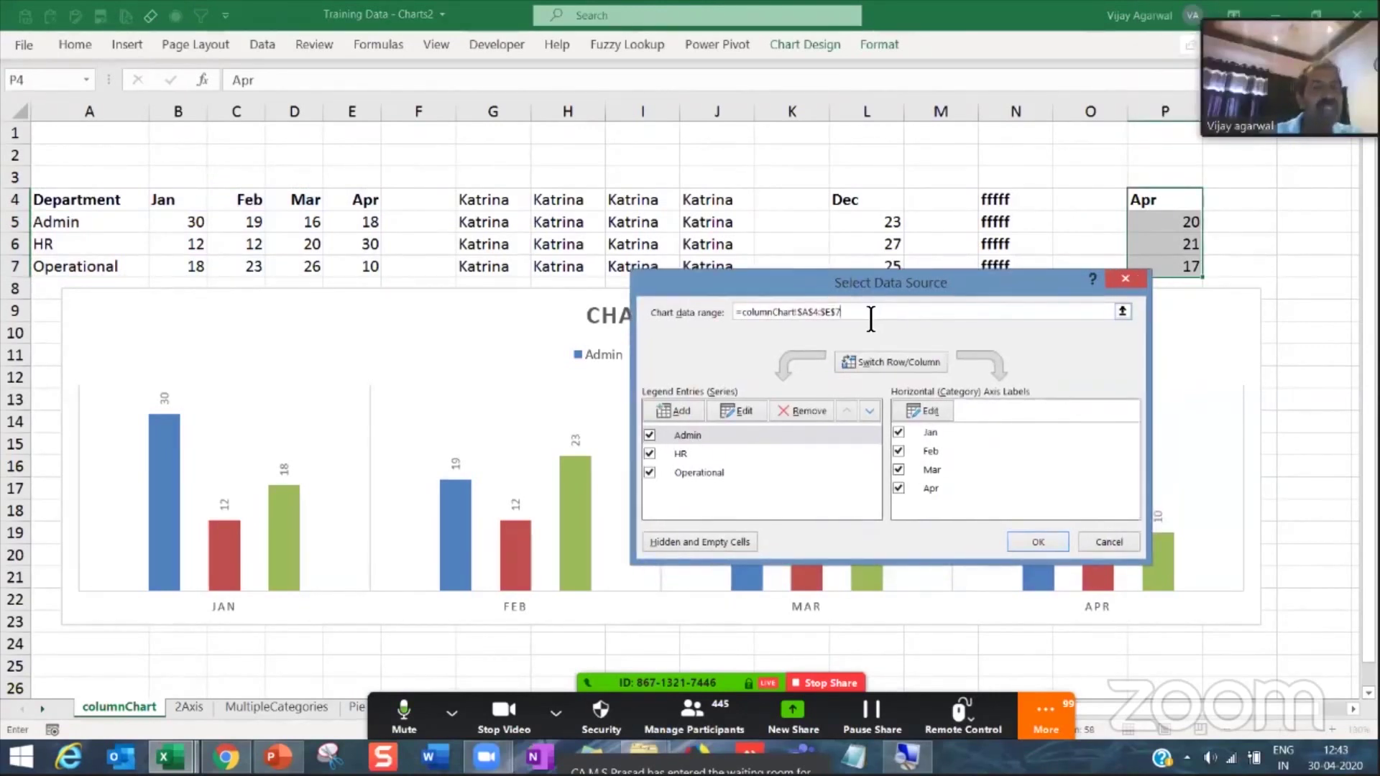
{"action": "type", "text": ","}
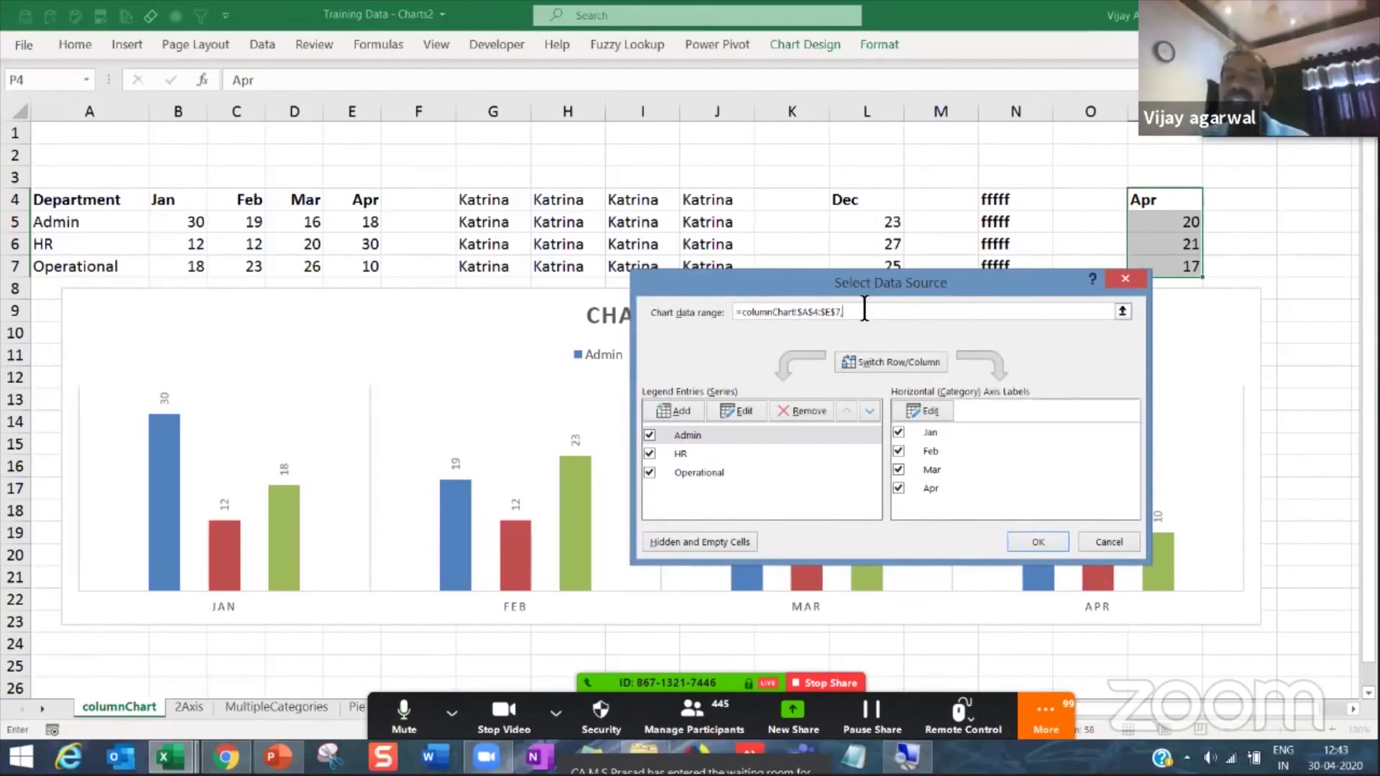
{"action": "key", "text": "BackSpace"}
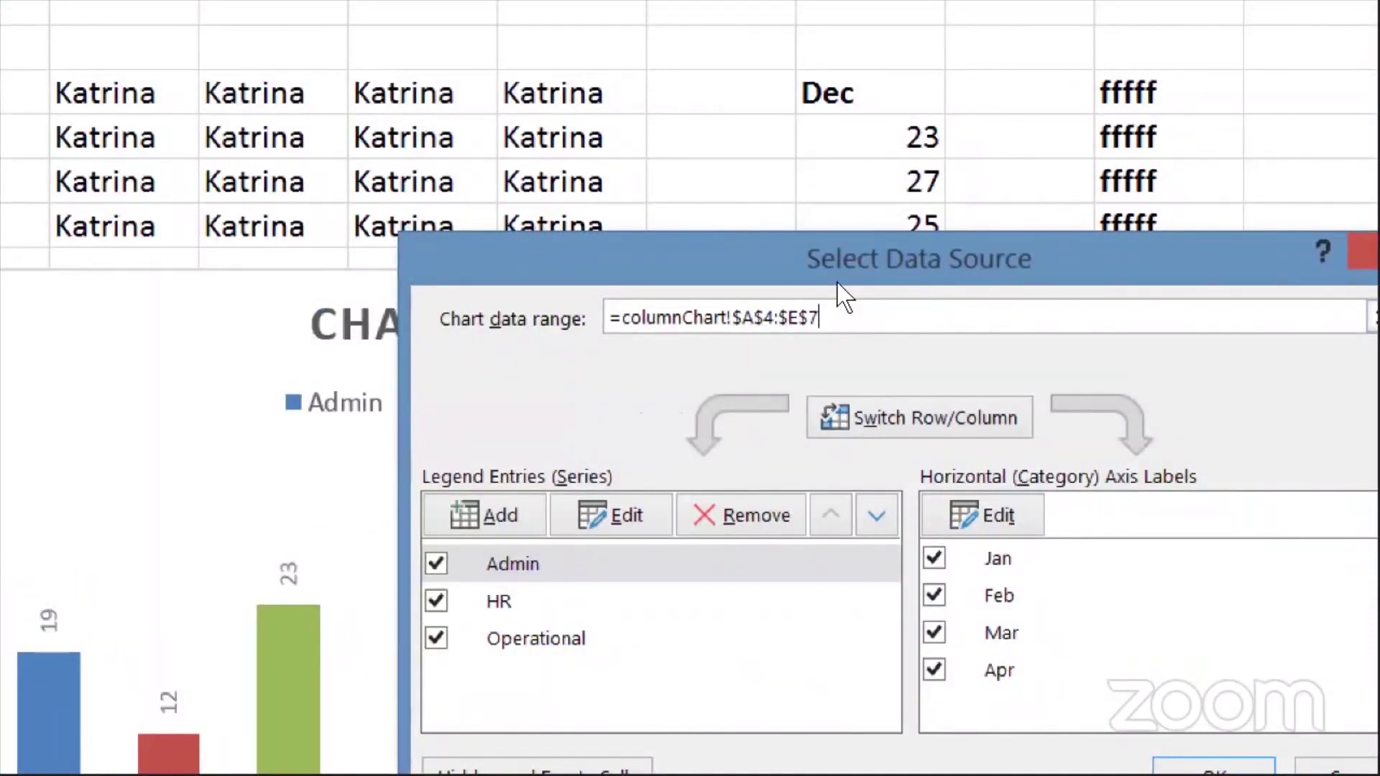
{"action": "left_click_drag", "start_coordinate": [745, 246], "coordinate": [500, 133]}
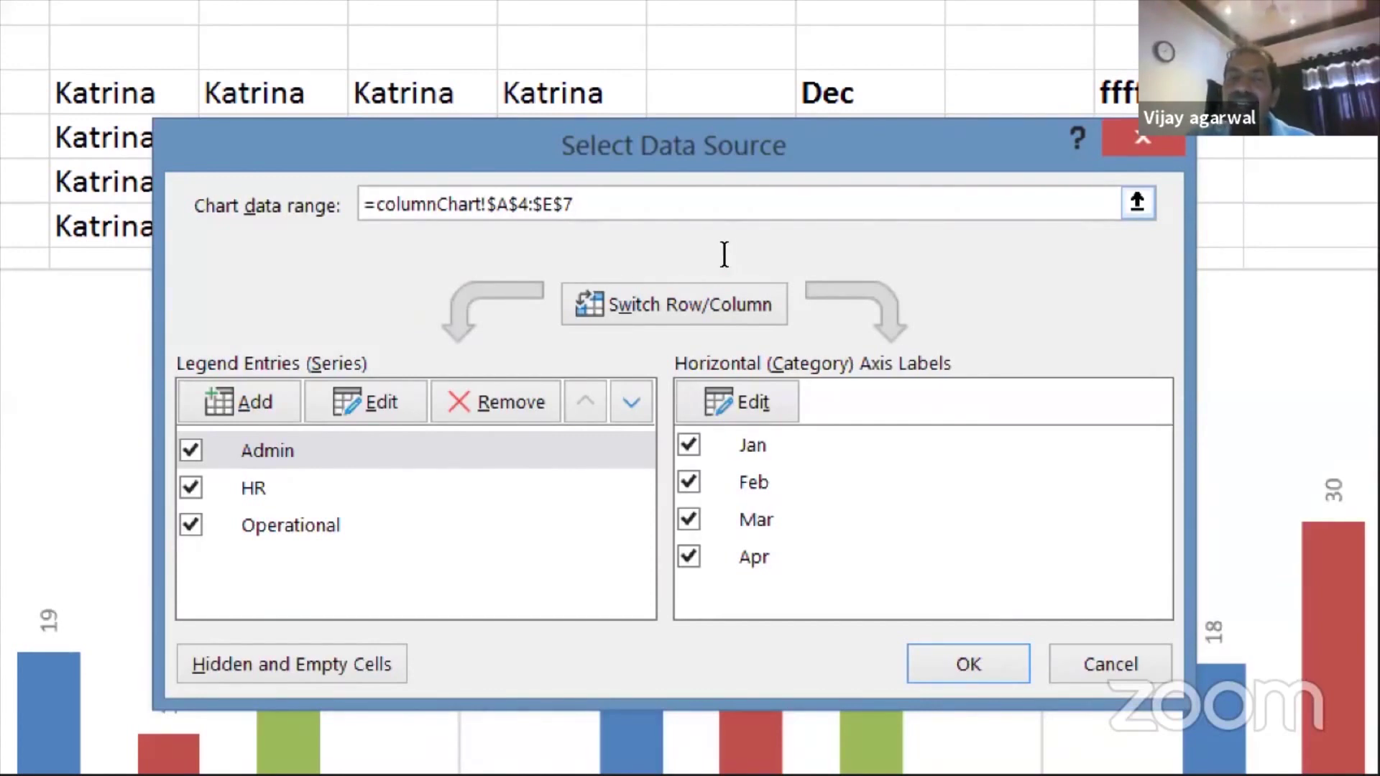
{"action": "type", "text": ","}
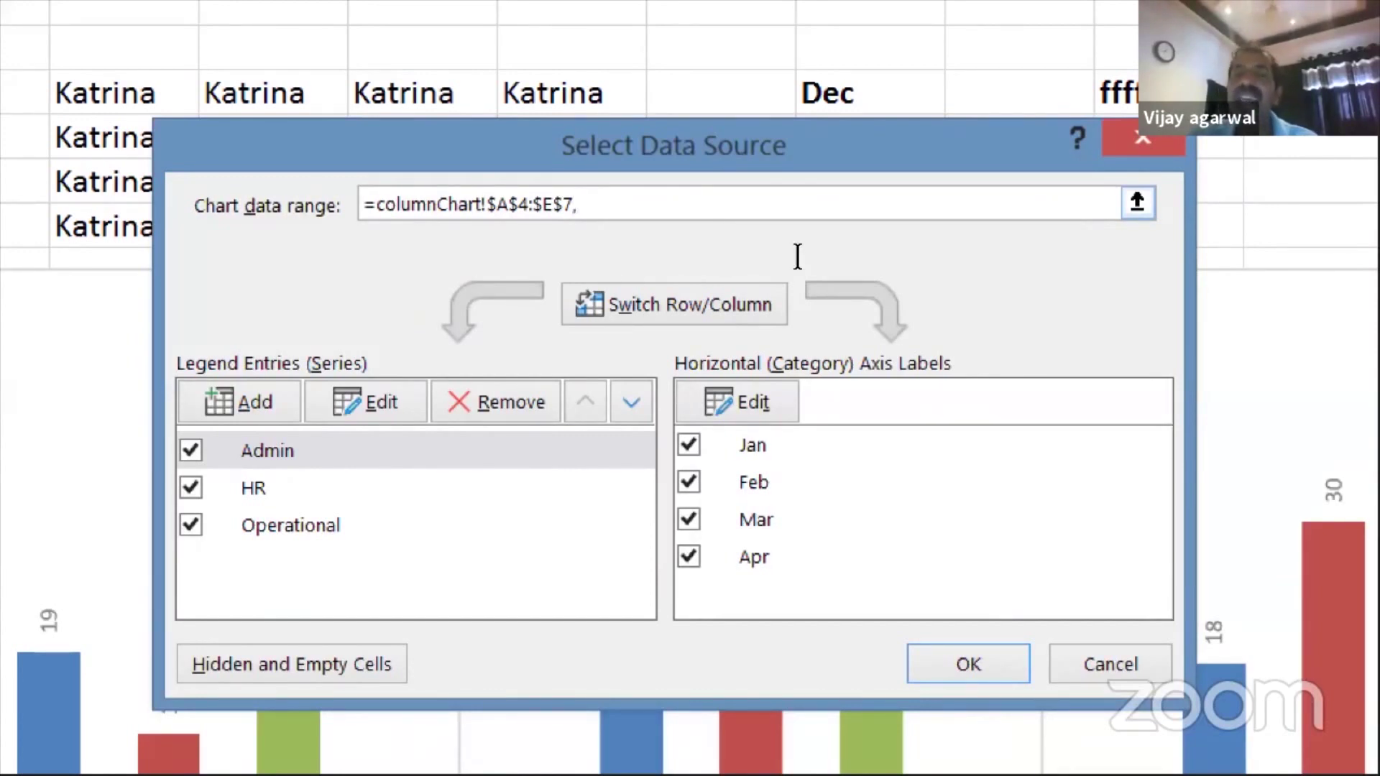
{"action": "left_click_drag", "start_coordinate": [802, 146], "coordinate": [774, 396]}
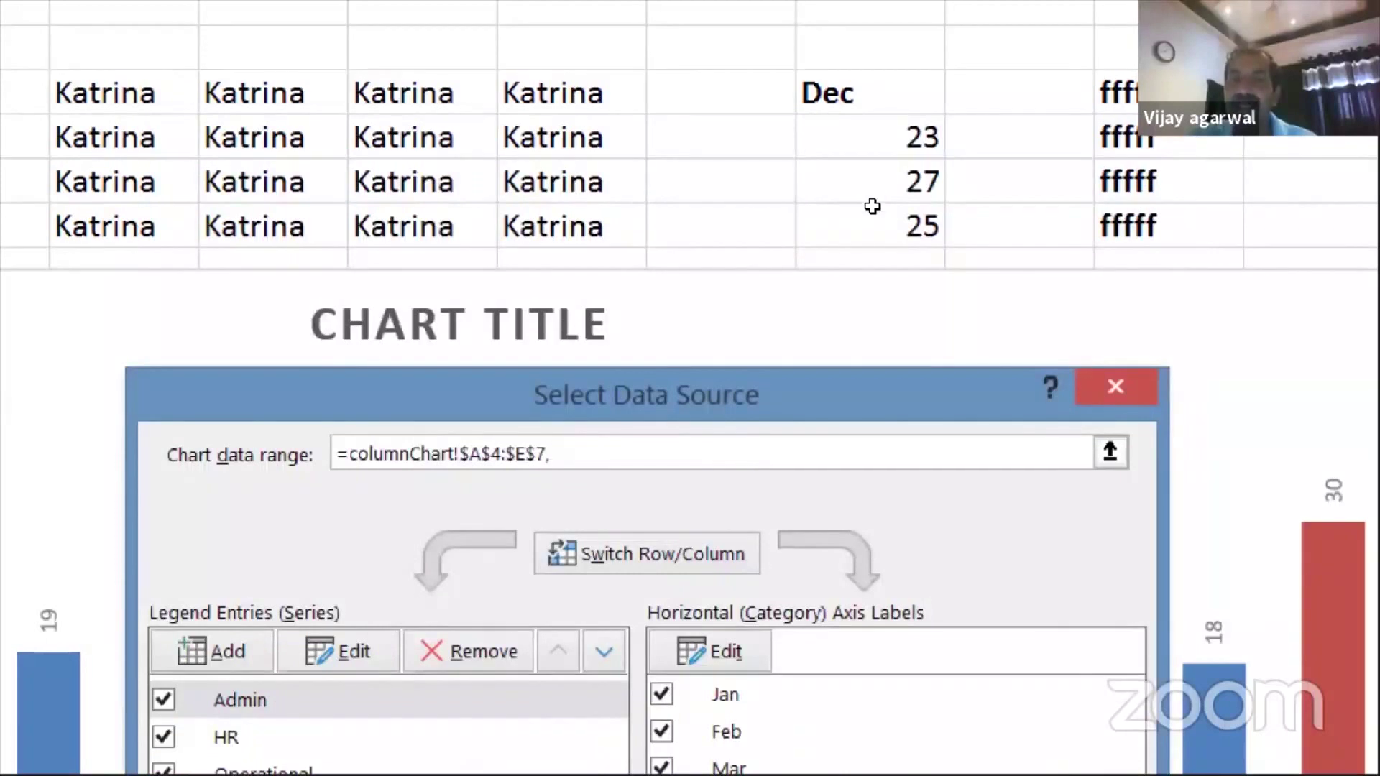
{"action": "left_click_drag", "start_coordinate": [872, 94], "coordinate": [872, 258]}
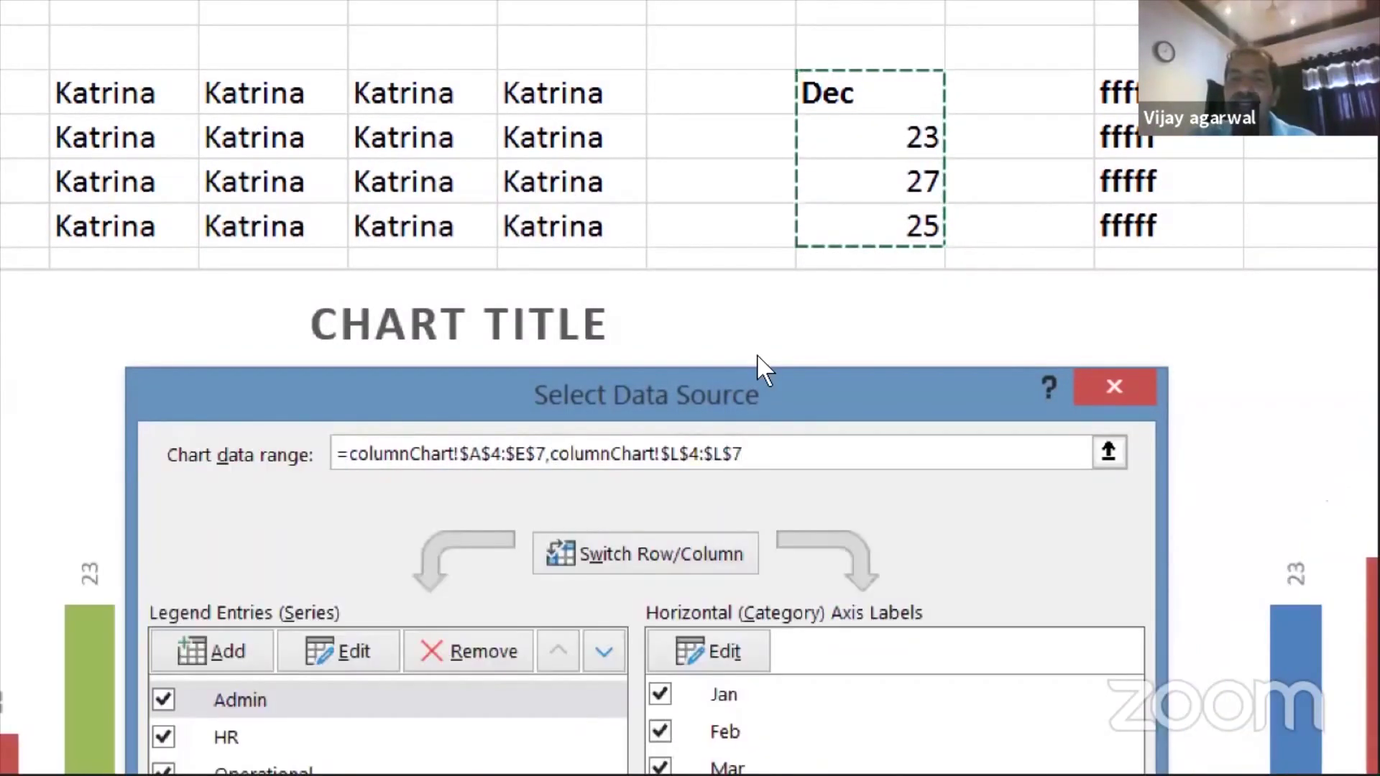
{"action": "left_click_drag", "start_coordinate": [759, 380], "coordinate": [688, 51]}
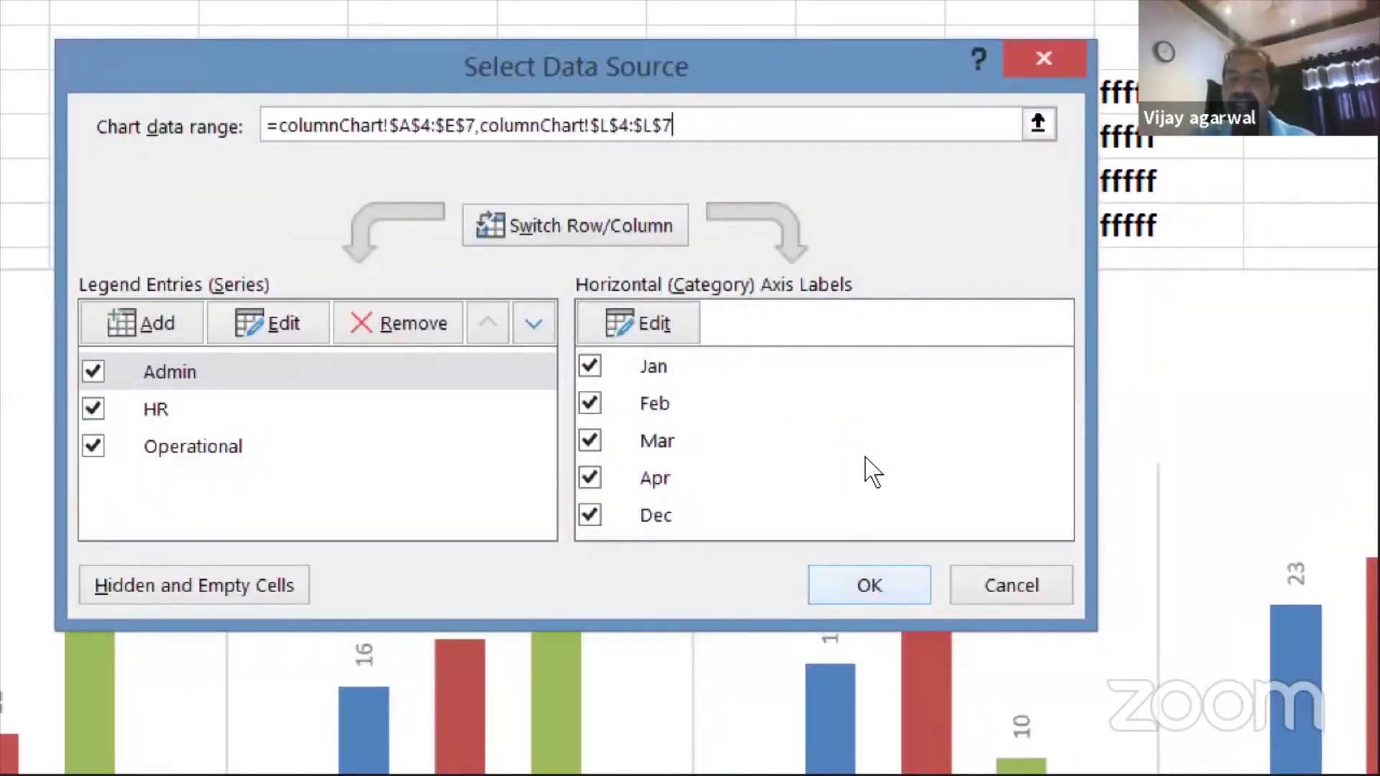
{"action": "key", "text": "Return"}
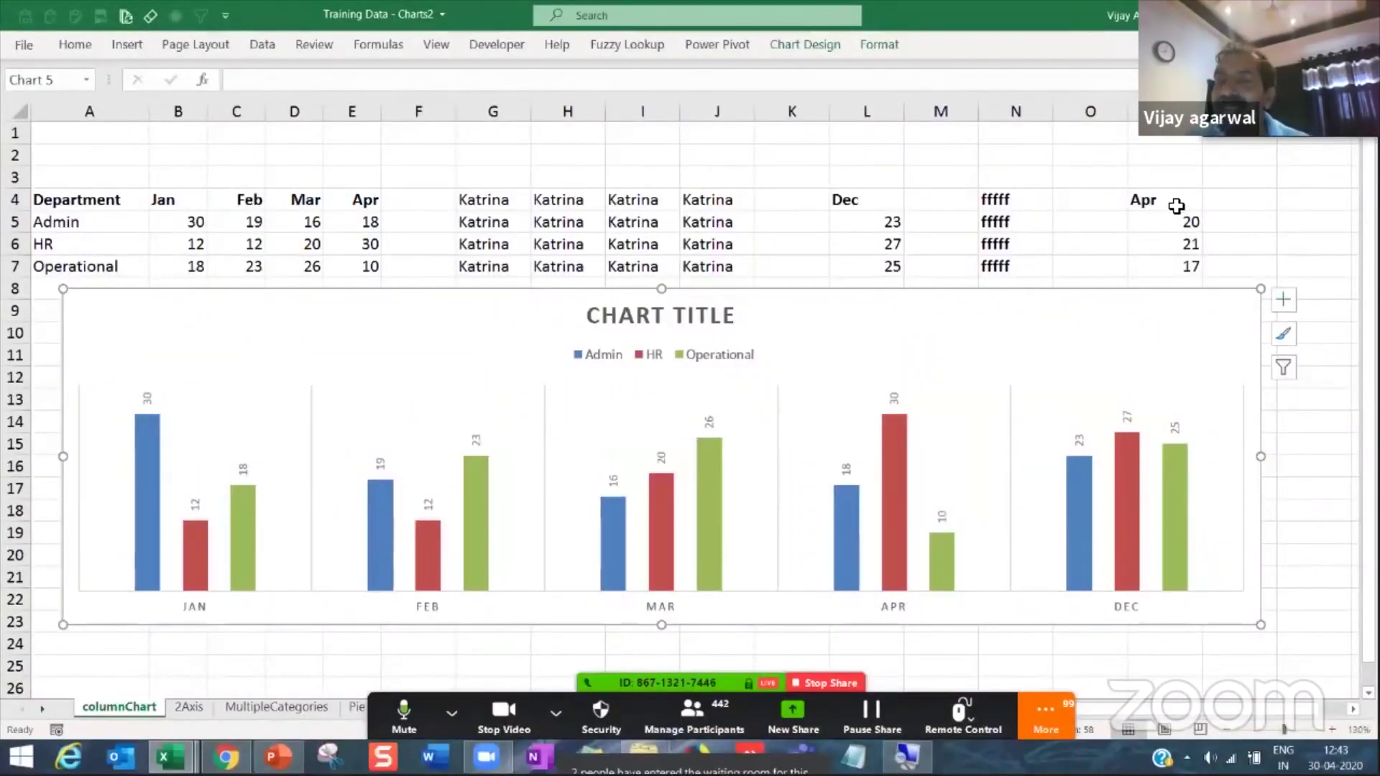
Step: Undo the addition of the Dec data range to the chart
{"action": "left_click_drag", "start_coordinate": [1177, 206], "coordinate": [1176, 266]}
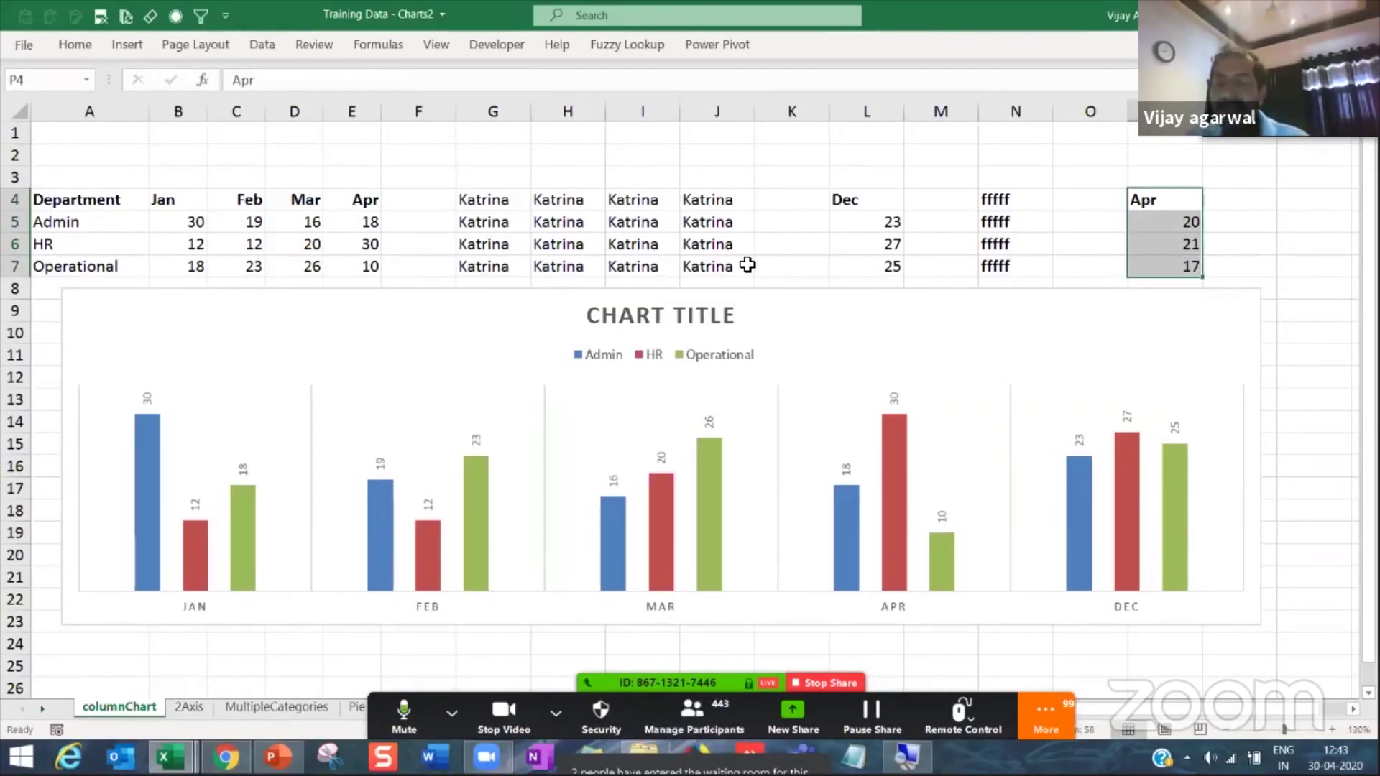
{"action": "key", "text": "ctrl+z"}
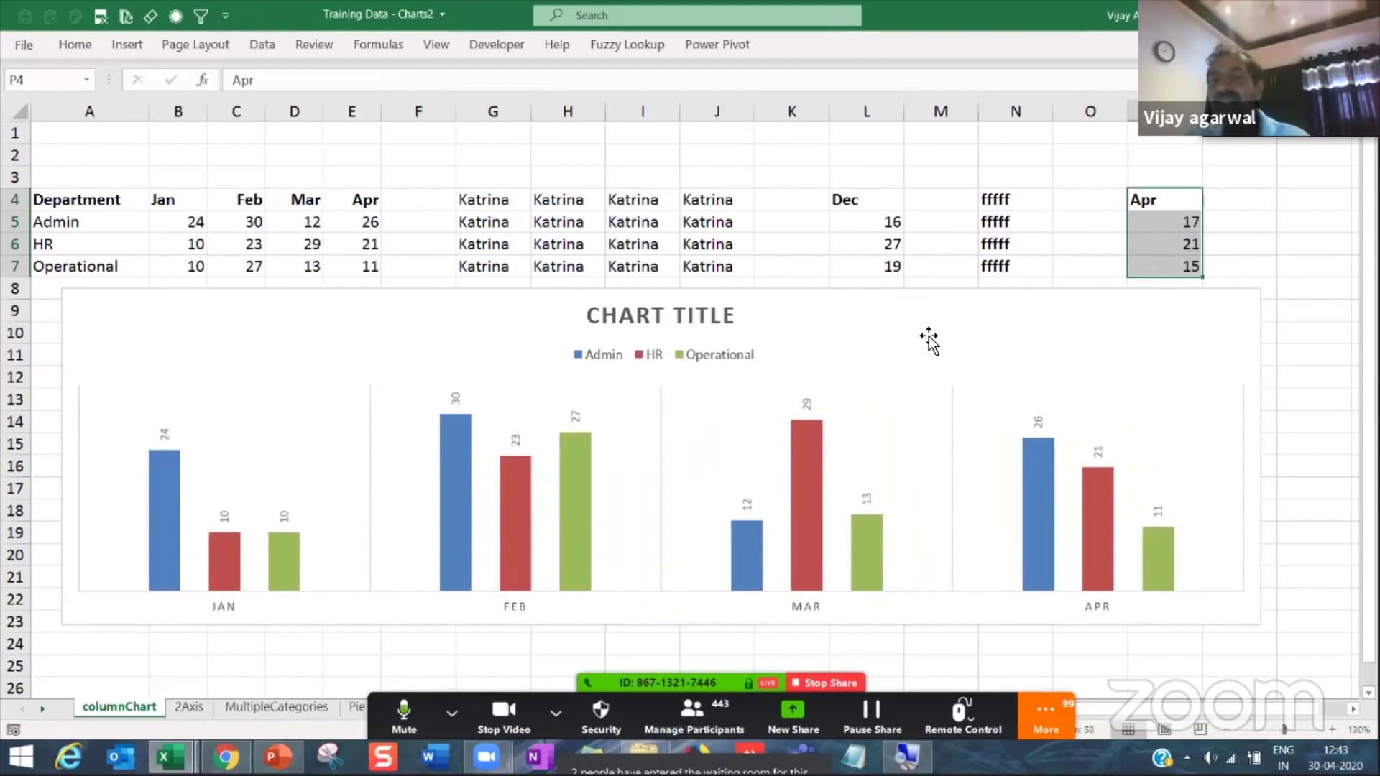
{"action": "left_click", "coordinate": [992, 221]}
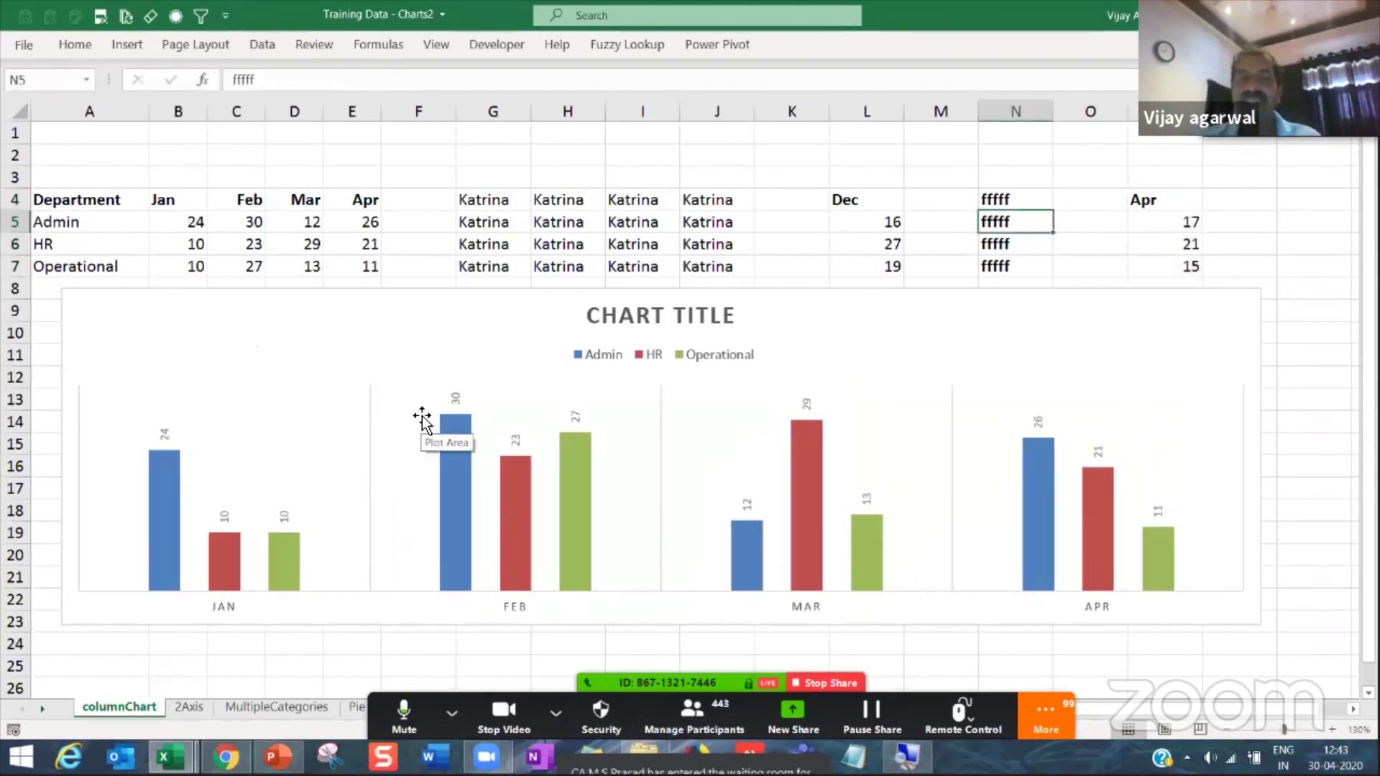
Step: Copy the Dec data in L4:L7 and paste it straight into the column chart as another category
{"action": "left_click_drag", "start_coordinate": [877, 201], "coordinate": [881, 260]}
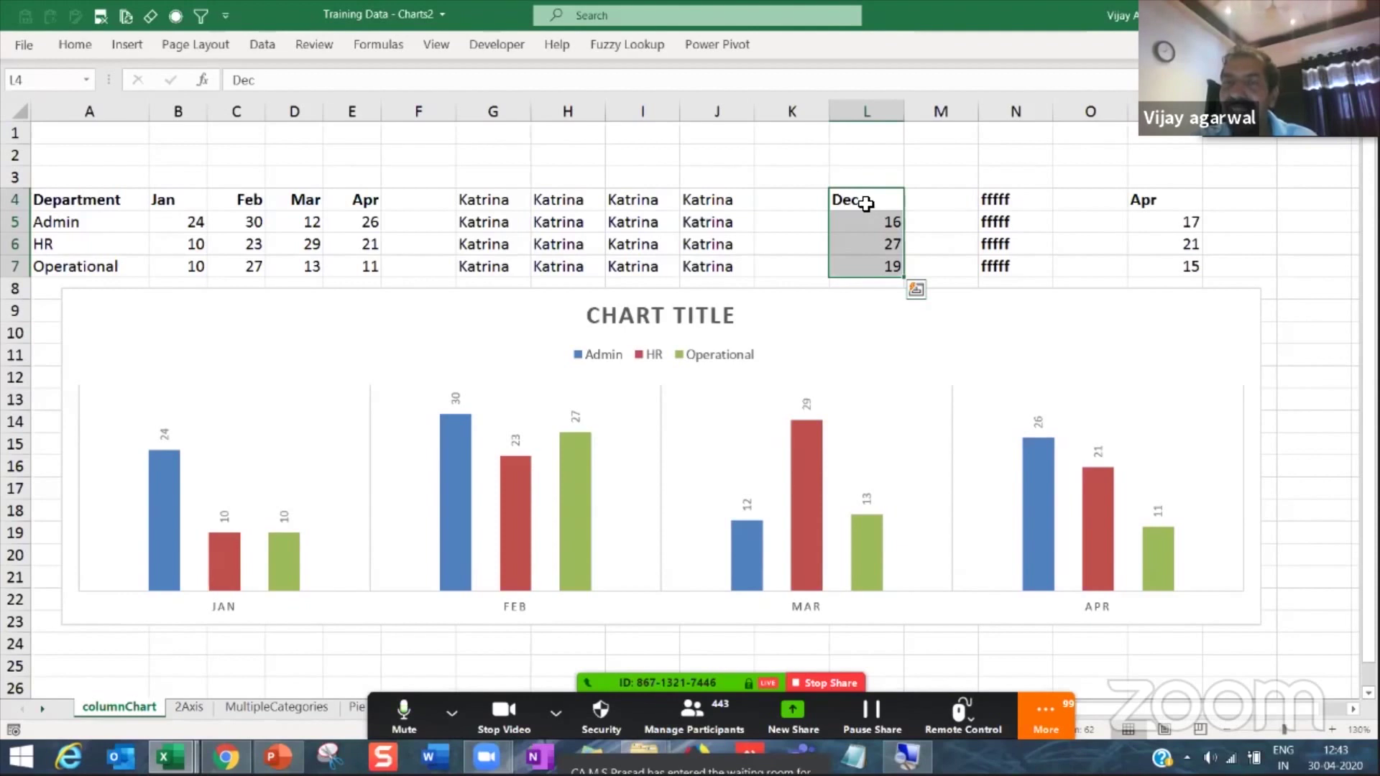
{"action": "left_click_drag", "start_coordinate": [865, 201], "coordinate": [854, 263]}
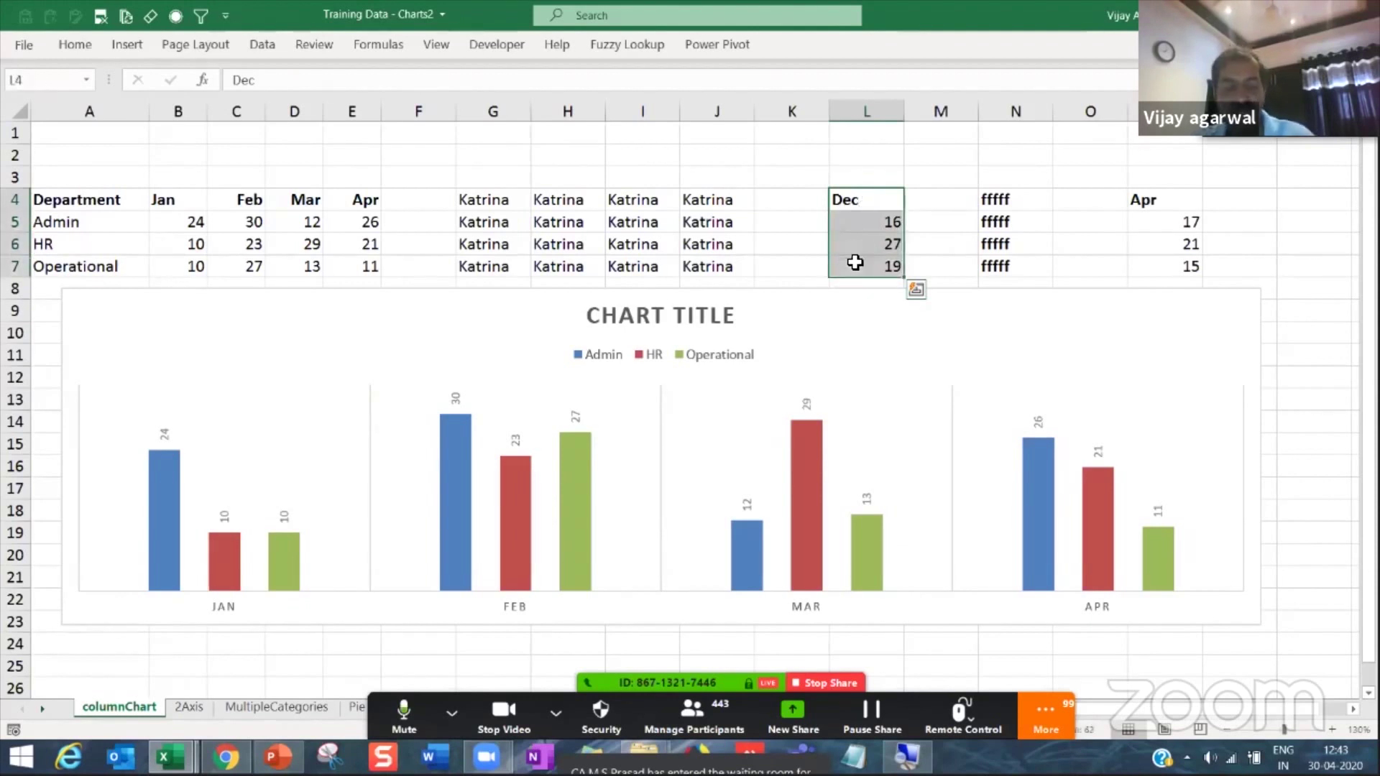
{"action": "key", "text": "ctrl+c"}
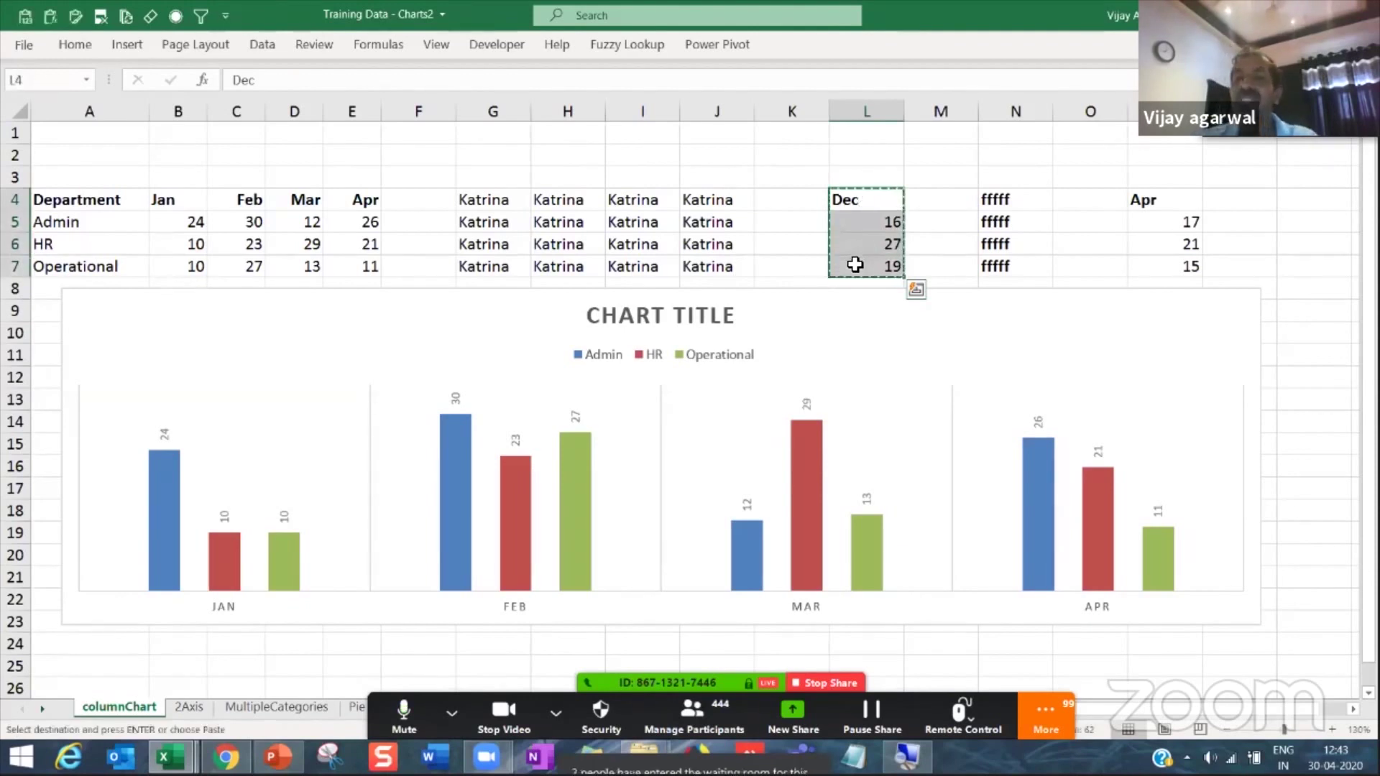
{"action": "left_click", "coordinate": [428, 346]}
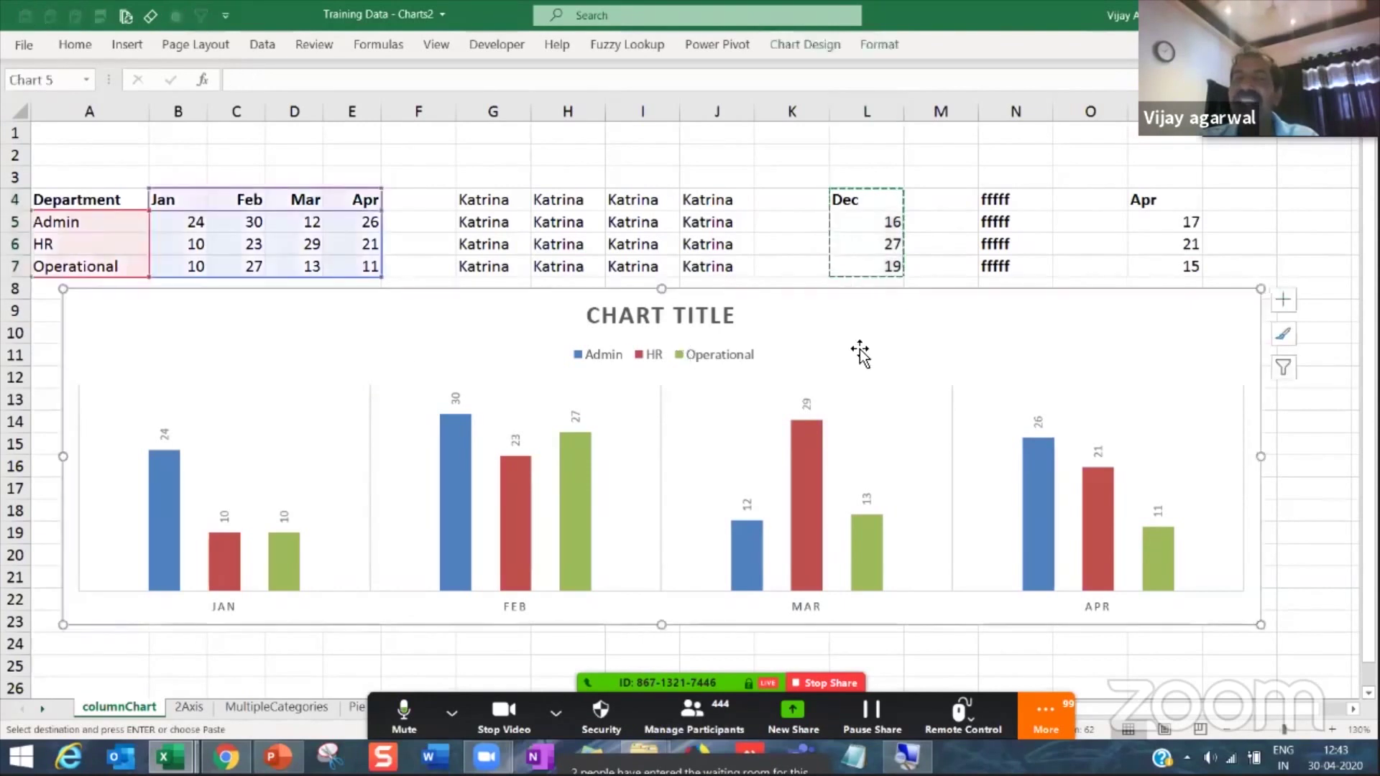
{"action": "right_click", "coordinate": [957, 340]}
{"action": "left_click", "coordinate": [911, 345]}
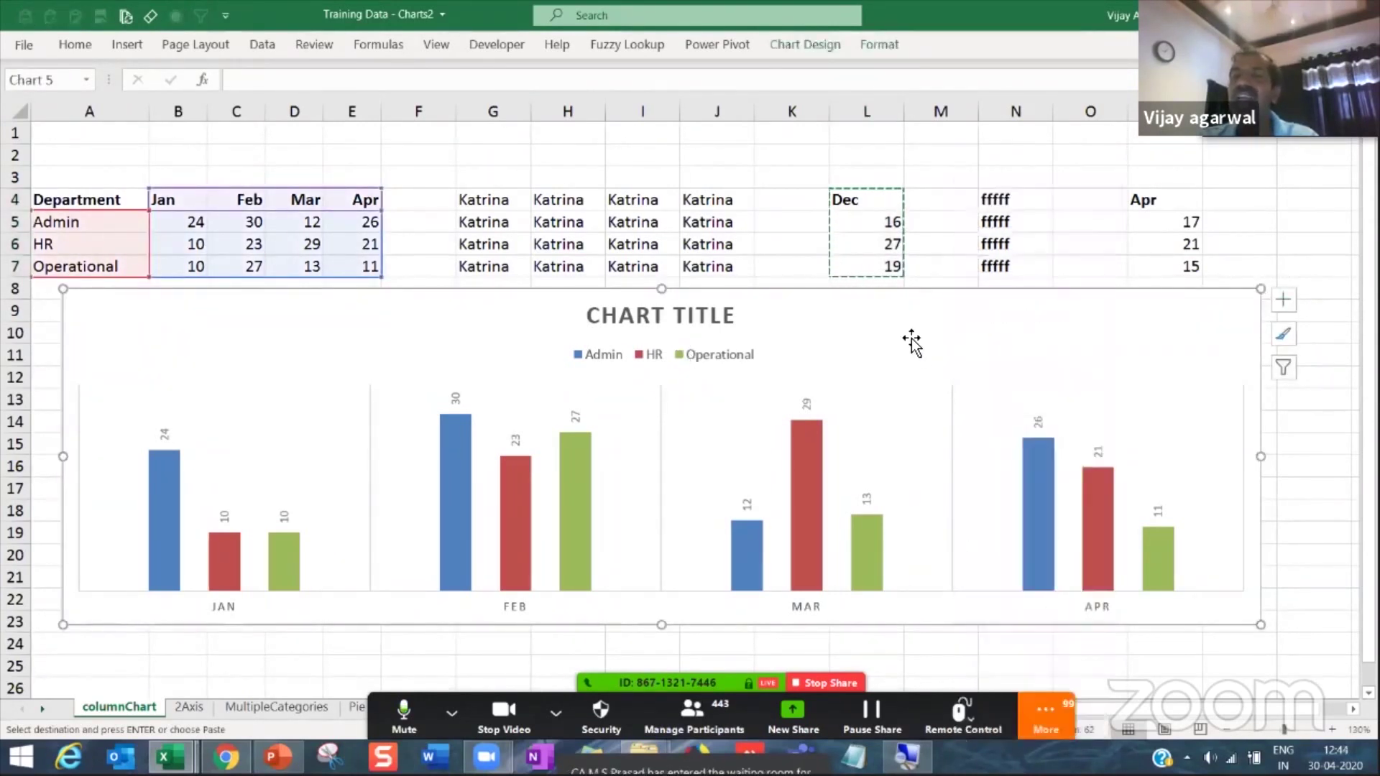
{"action": "key", "text": "ctrl+v"}
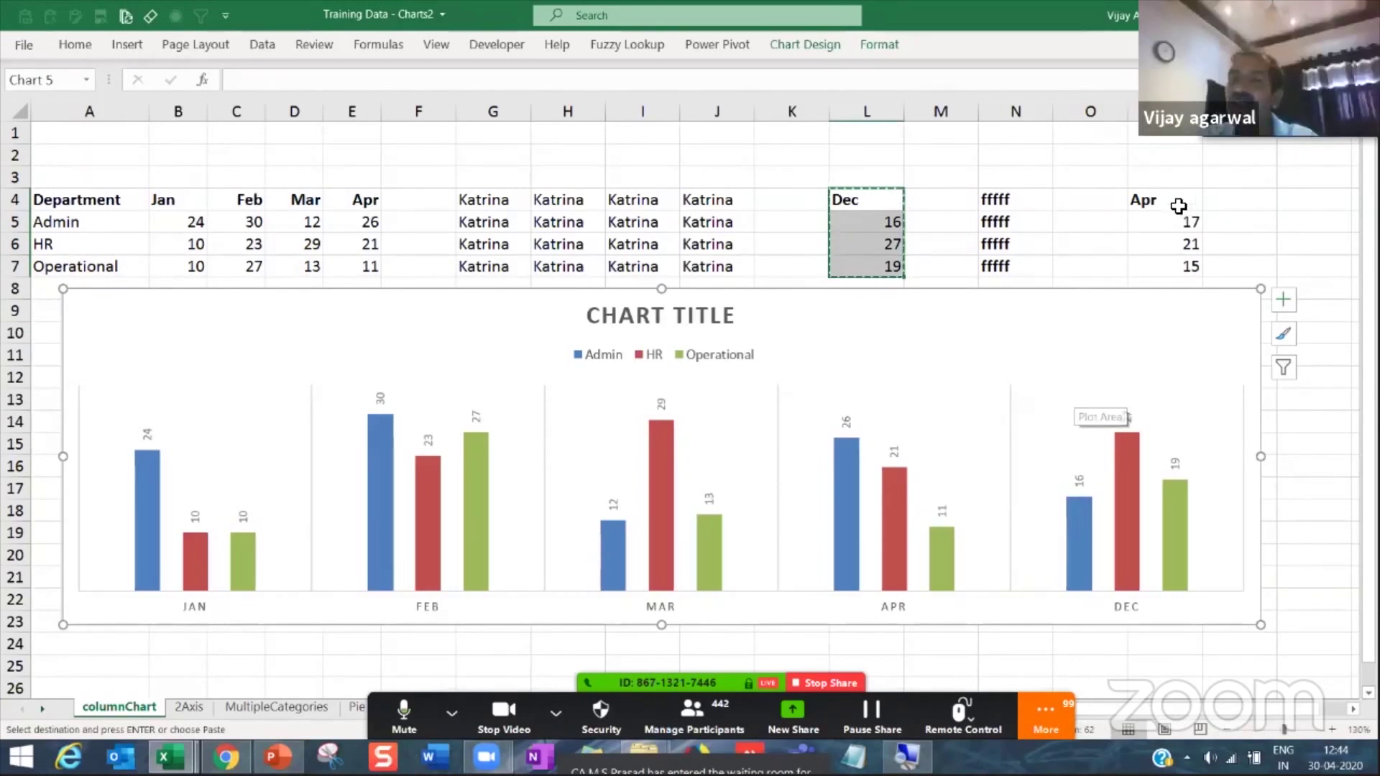
Step: Copy the Apr data in P4:P7 and paste it into the column chart as another category
{"action": "left_click_drag", "start_coordinate": [1173, 205], "coordinate": [1145, 252]}
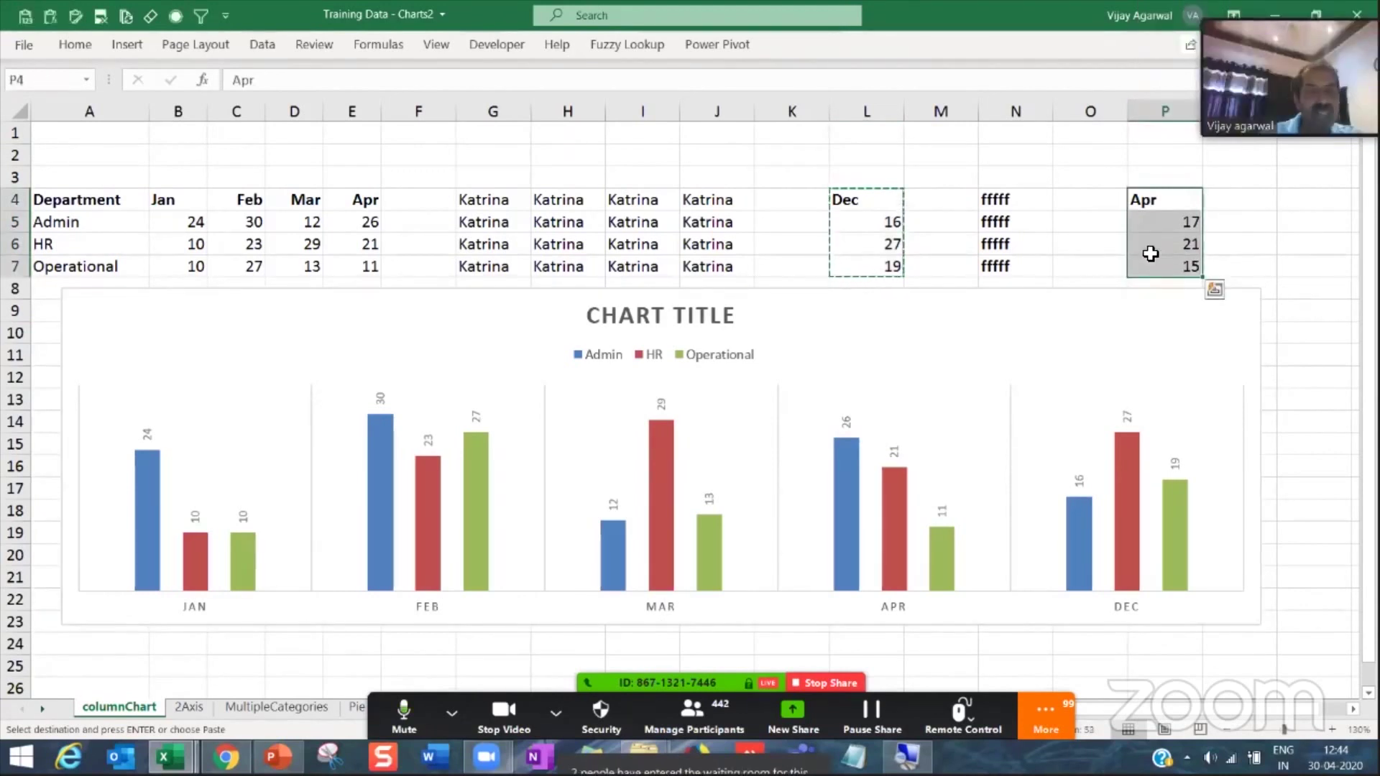
{"action": "key", "text": "ctrl+c"}
{"action": "left_click", "coordinate": [424, 352]}
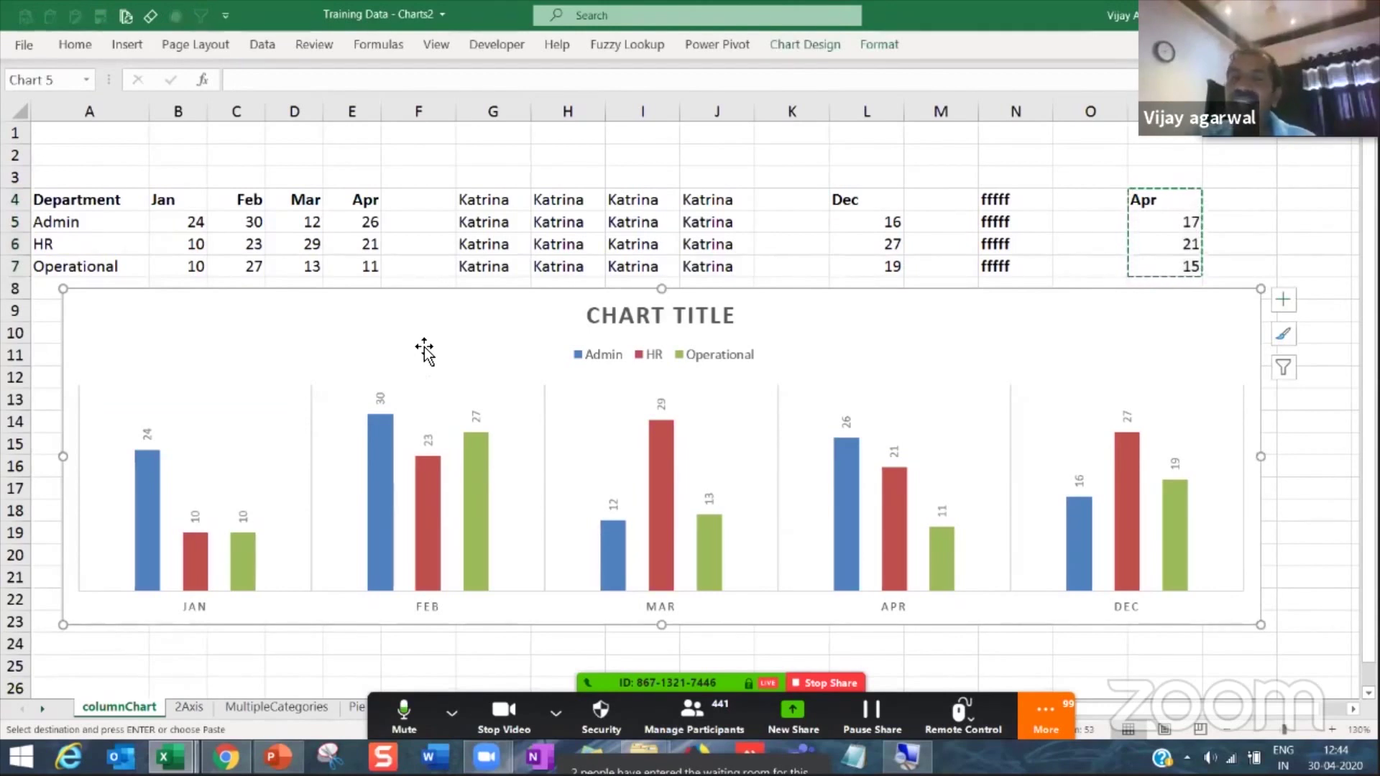
{"action": "key", "text": "ctrl+v"}
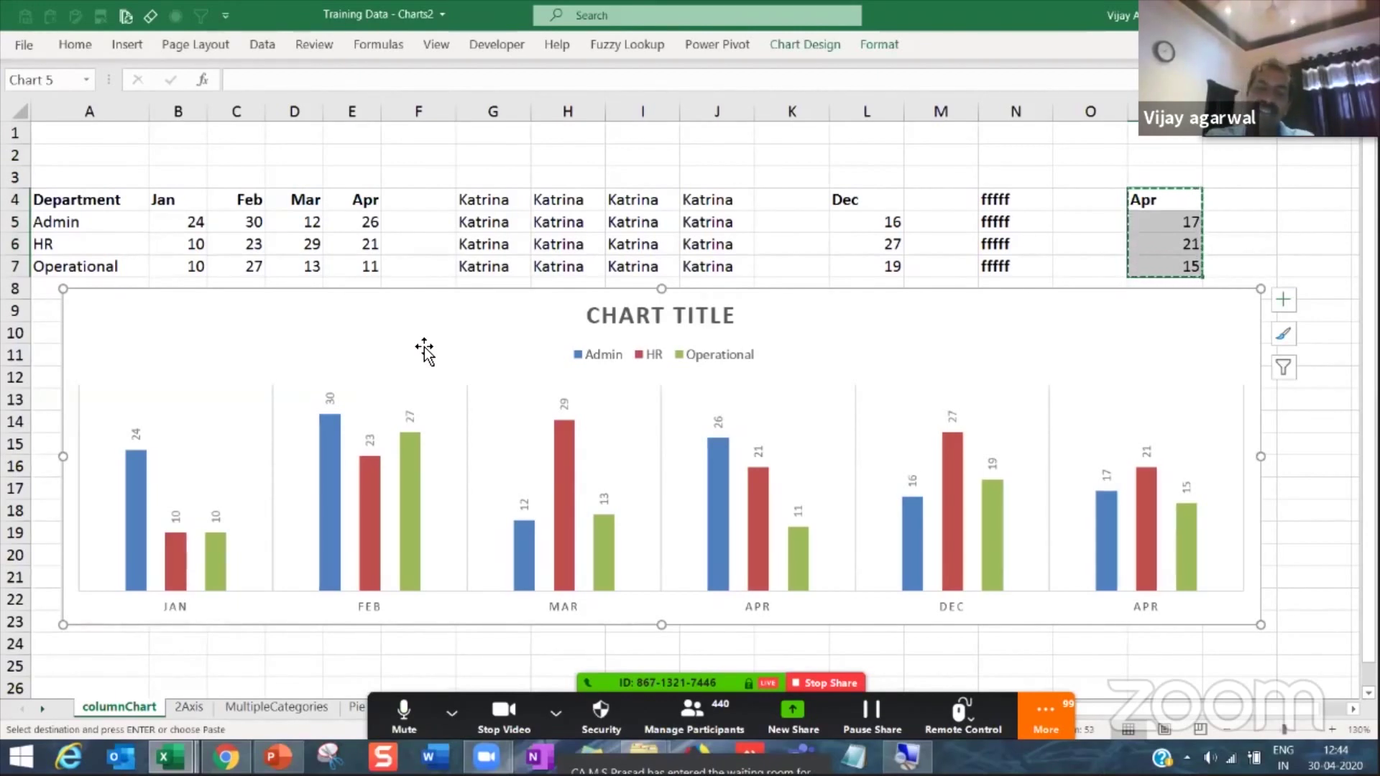
Step: Recalculate the sheet repeatedly to check that the chart follows the changing values, including the pasted Dec and Apr data
{"action": "key", "text": "F9"}
{"action": "key", "text": "F9"}
{"action": "key", "text": "F9"}
{"action": "key", "text": "F9"}
{"action": "key", "text": "F9"}
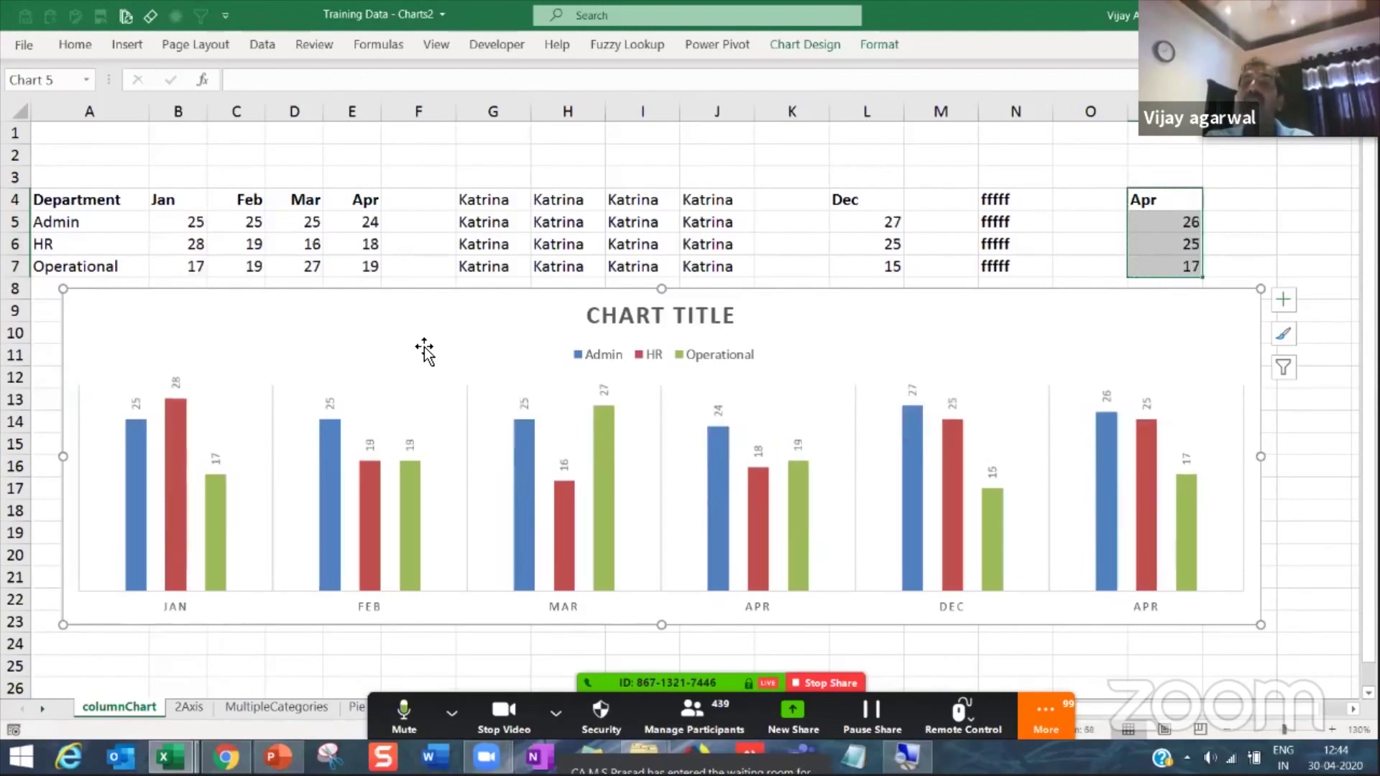
{"action": "key", "text": "F9"}
{"action": "key", "text": "F9"}
{"action": "key", "text": "F9"}
{"action": "key", "text": "F9"}
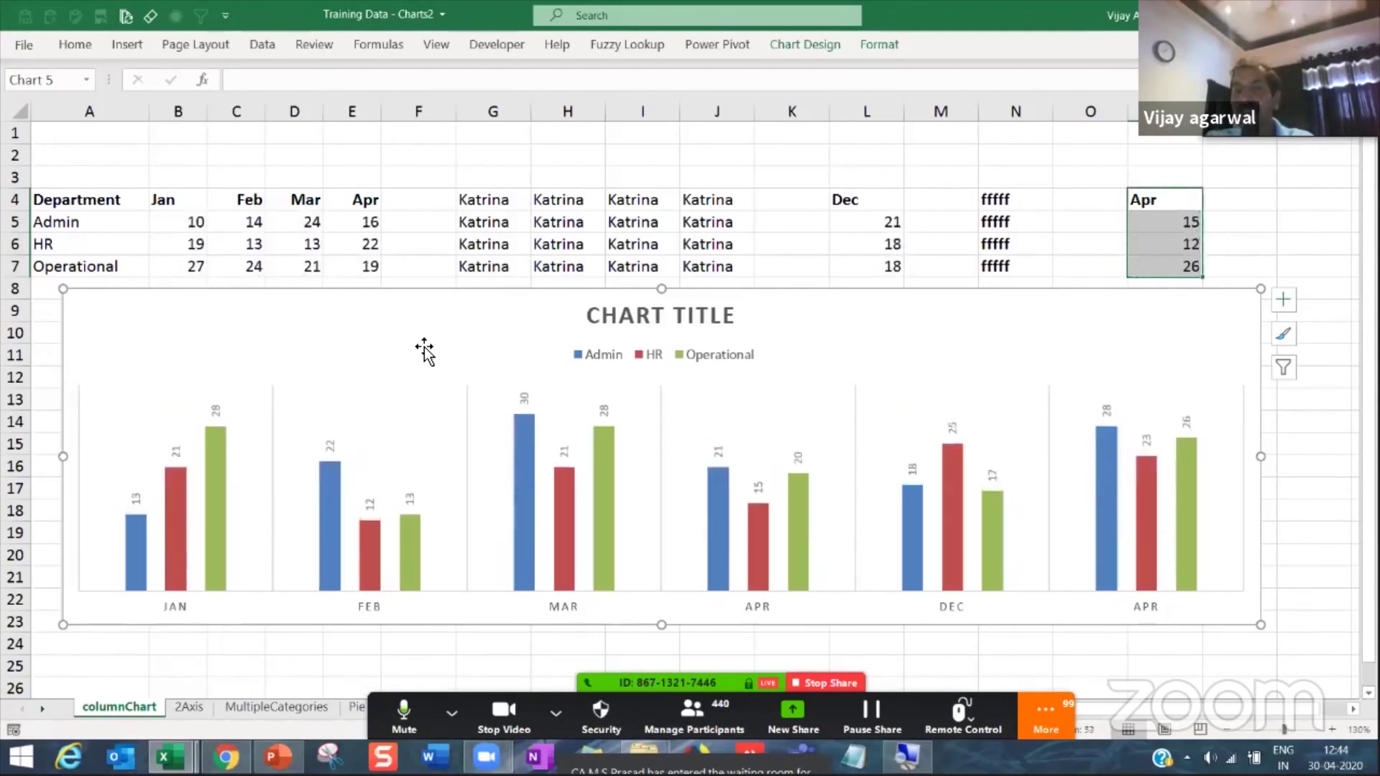
{"action": "key", "text": "F9"}
{"action": "key", "text": "F9"}
{"action": "key", "text": "F9"}
{"action": "key", "text": "F9"}
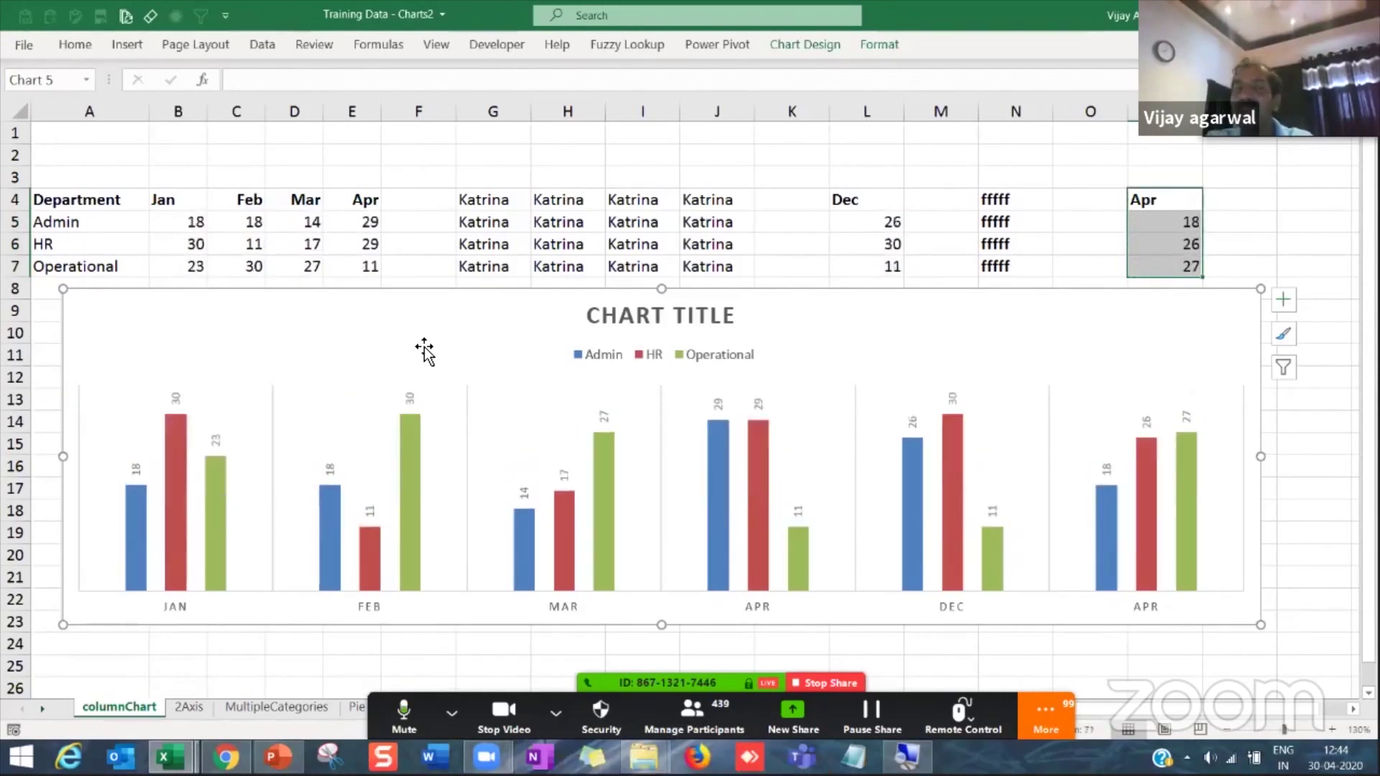
{"action": "key", "text": "F9"}
{"action": "key", "text": "F9"}
{"action": "key", "text": "F9"}
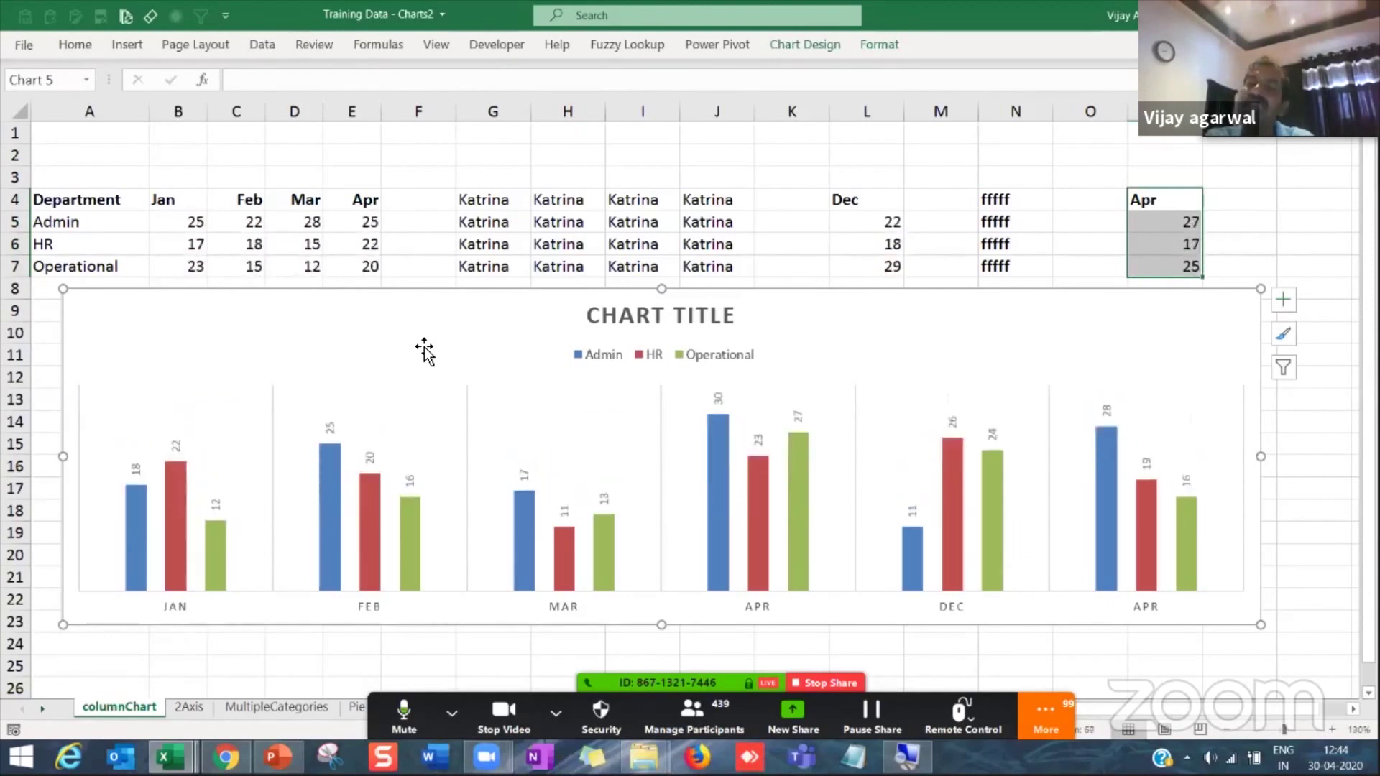
{"action": "key", "text": "F9"}
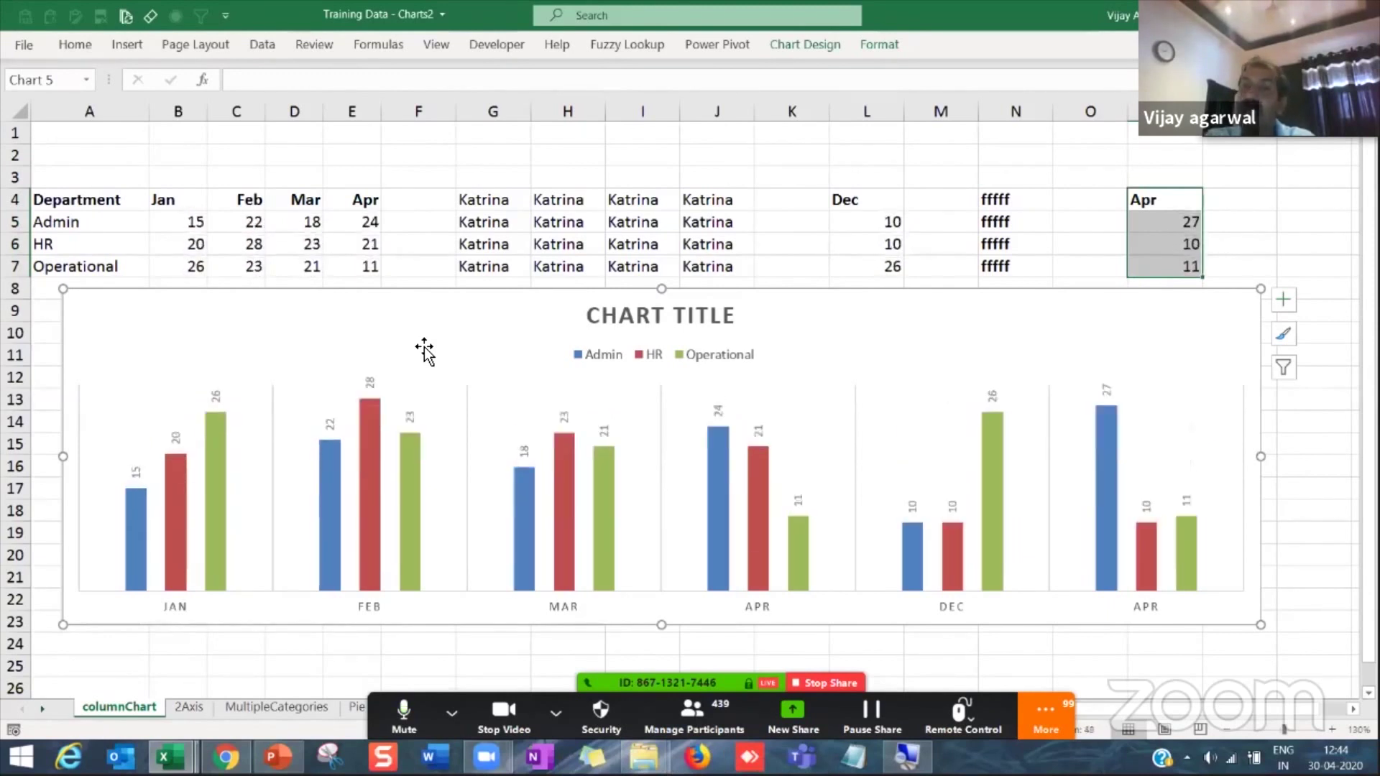
{"action": "key", "text": "F9"}
{"action": "key", "text": "F9"}
{"action": "key", "text": "F9"}
{"action": "key", "text": "F9"}
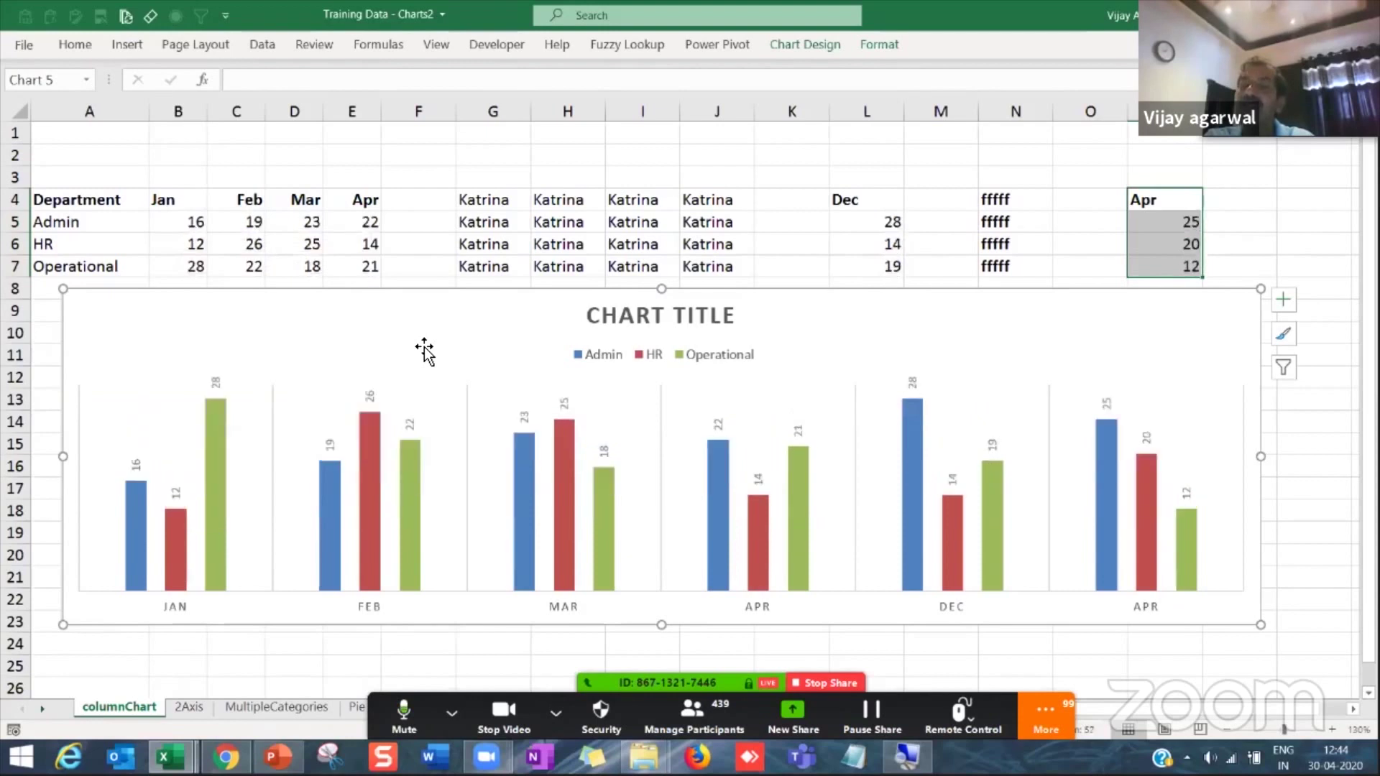
{"action": "key", "text": "F9"}
{"action": "key", "text": "F9"}
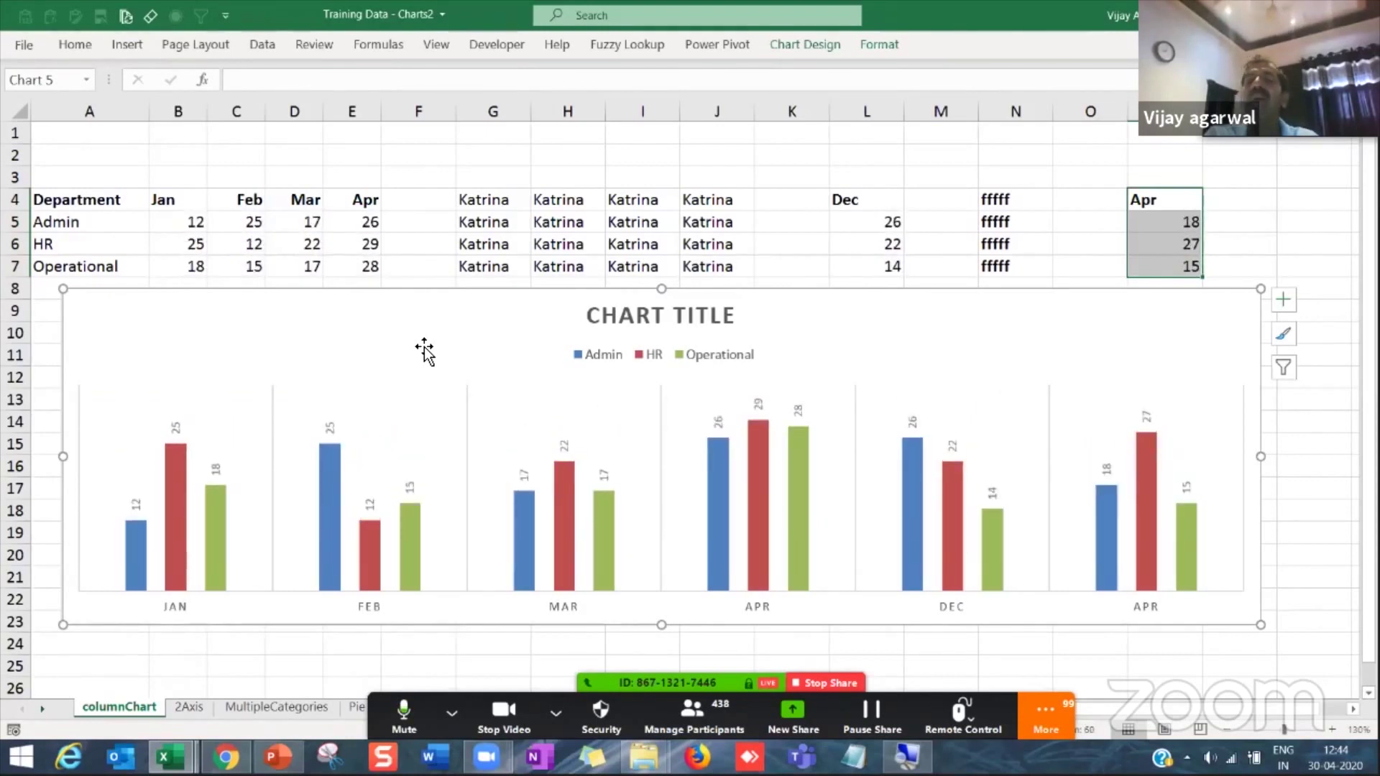
{"action": "key", "text": "F9"}
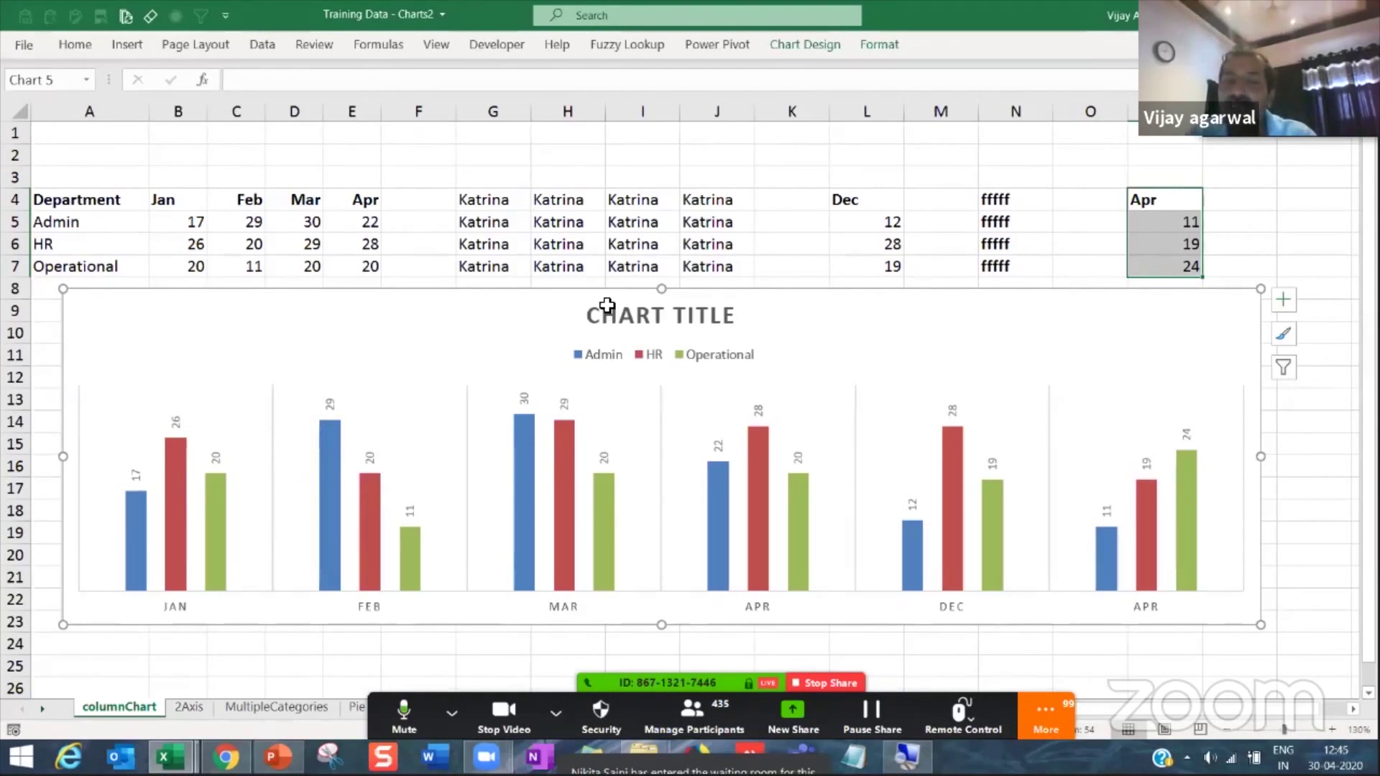
Step: Delete the column chart from the columnChart sheet
{"action": "key", "text": "Escape"}
{"action": "left_click", "coordinate": [633, 291]}
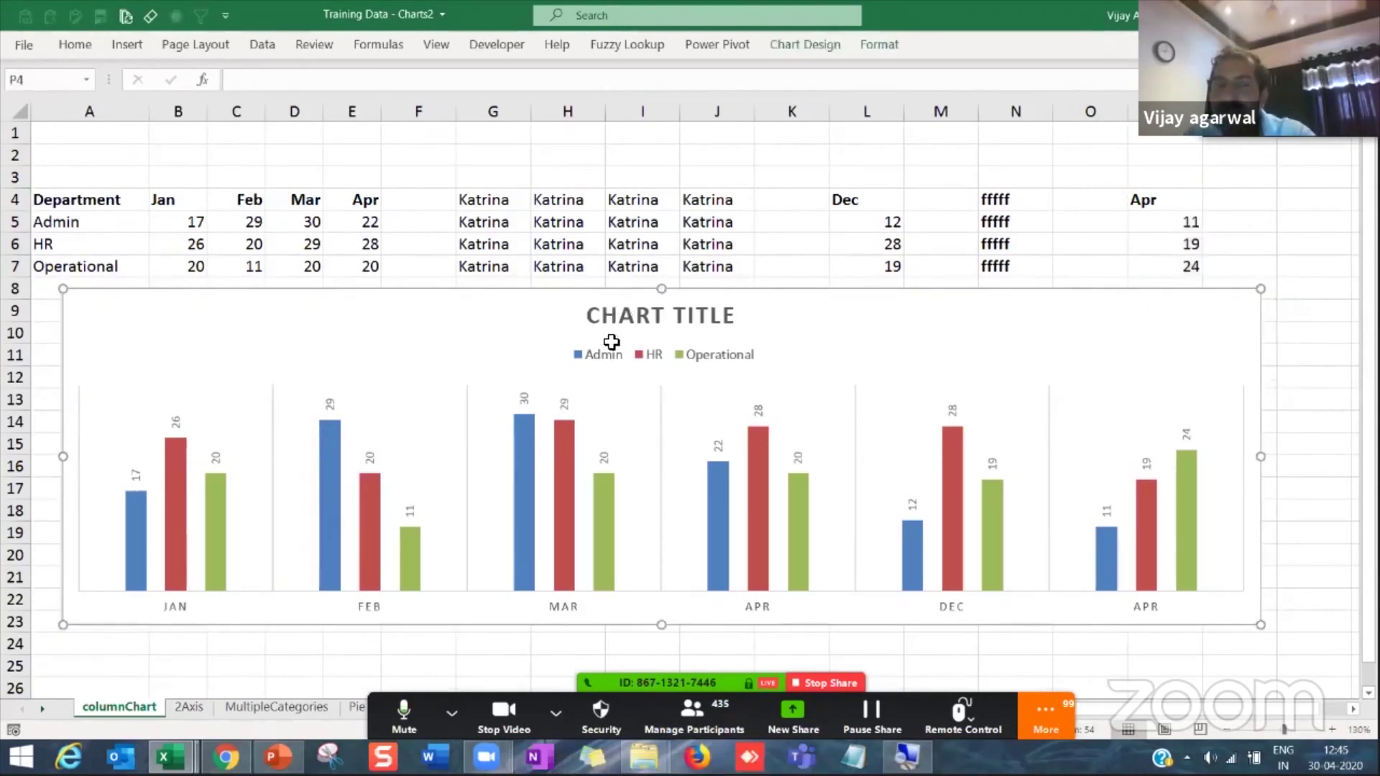
{"action": "key", "text": "Delete"}
{"action": "left_click", "coordinate": [521, 383]}
{"action": "left_click", "coordinate": [499, 313]}
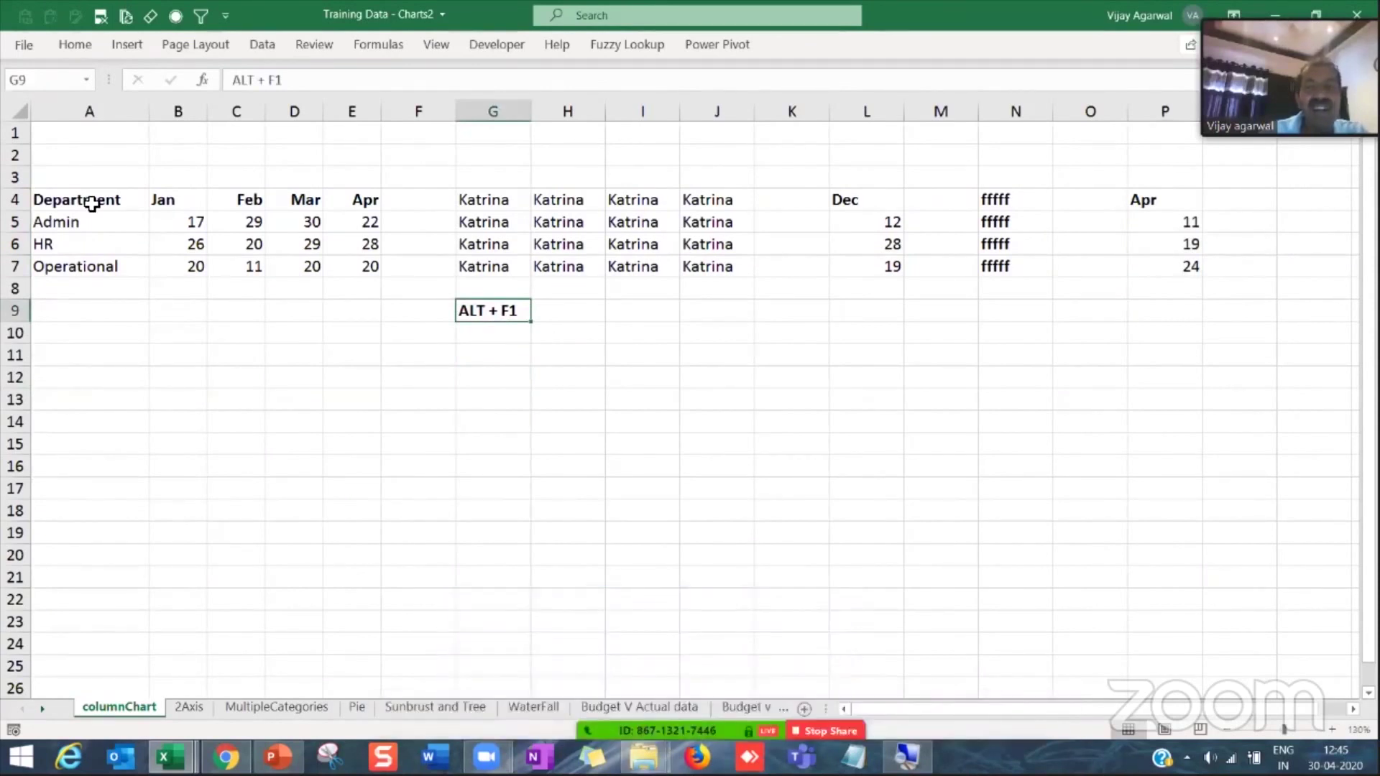
Step: Create a default column chart from the non-adjacent ranges A4:B7, L4:L7 and P4:P7, and place it below the data table
{"action": "left_click_drag", "start_coordinate": [91, 203], "coordinate": [171, 270]}
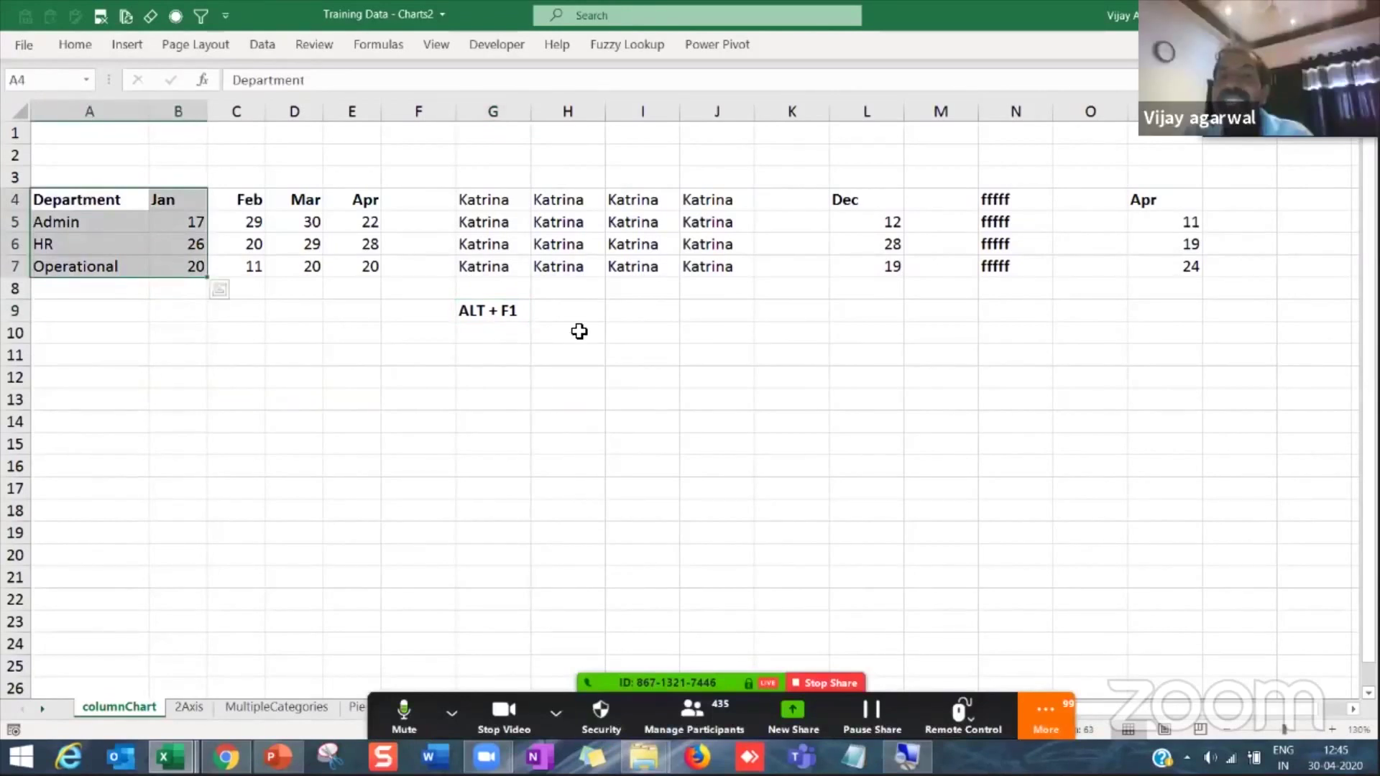
{"action": "left_click", "coordinate": [96, 205]}
{"action": "left_click", "coordinate": [171, 266], "text": "shift"}
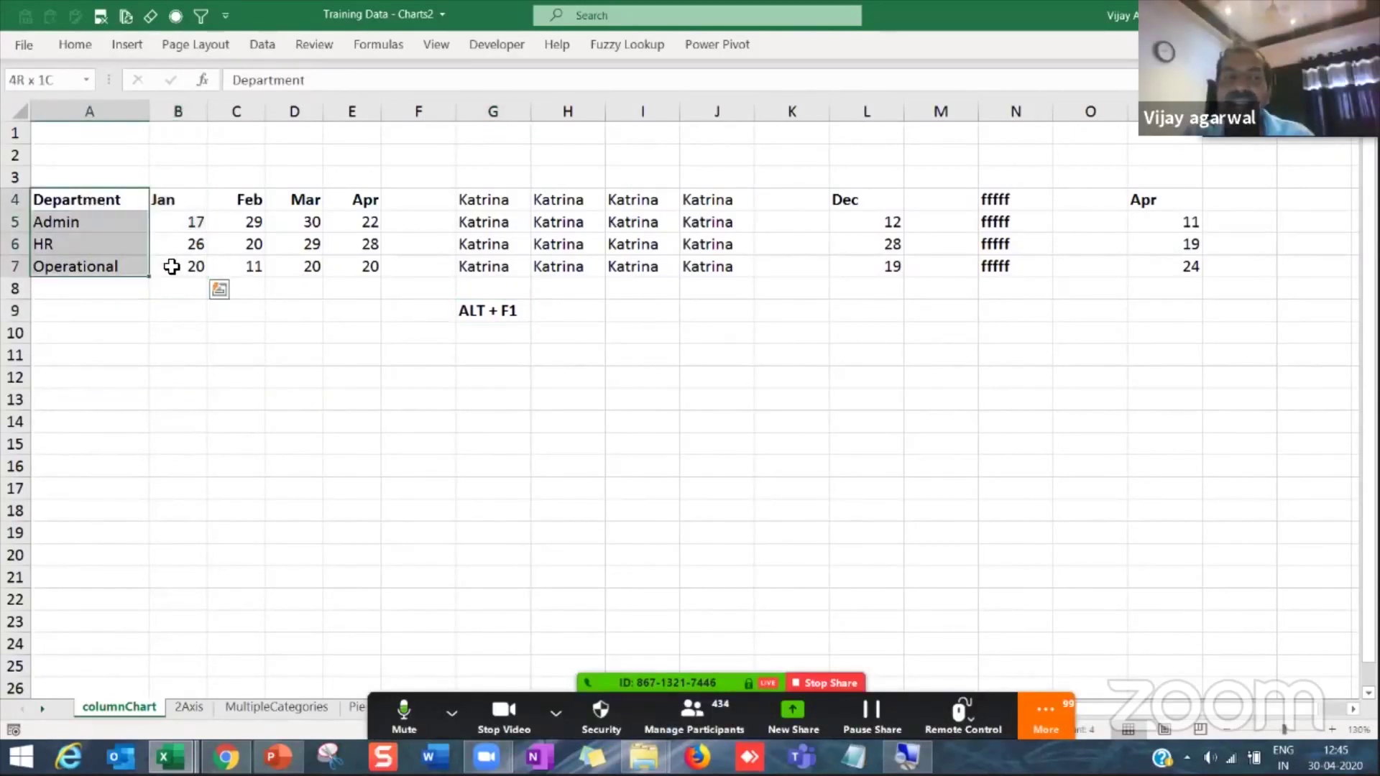
{"action": "left_click_drag", "start_coordinate": [866, 200], "coordinate": [887, 267], "text": "ctrl"}
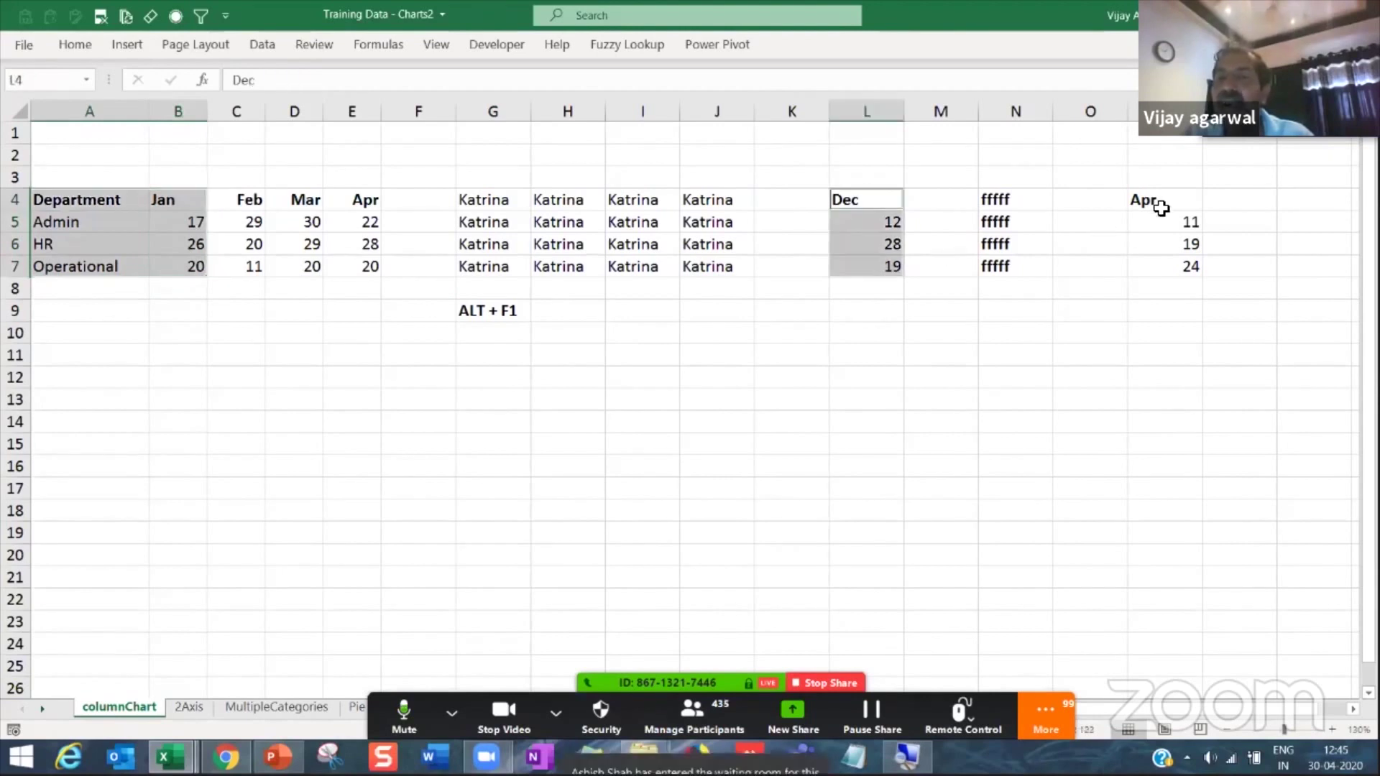
{"action": "left_click_drag", "start_coordinate": [1161, 209], "coordinate": [1161, 262], "text": "ctrl"}
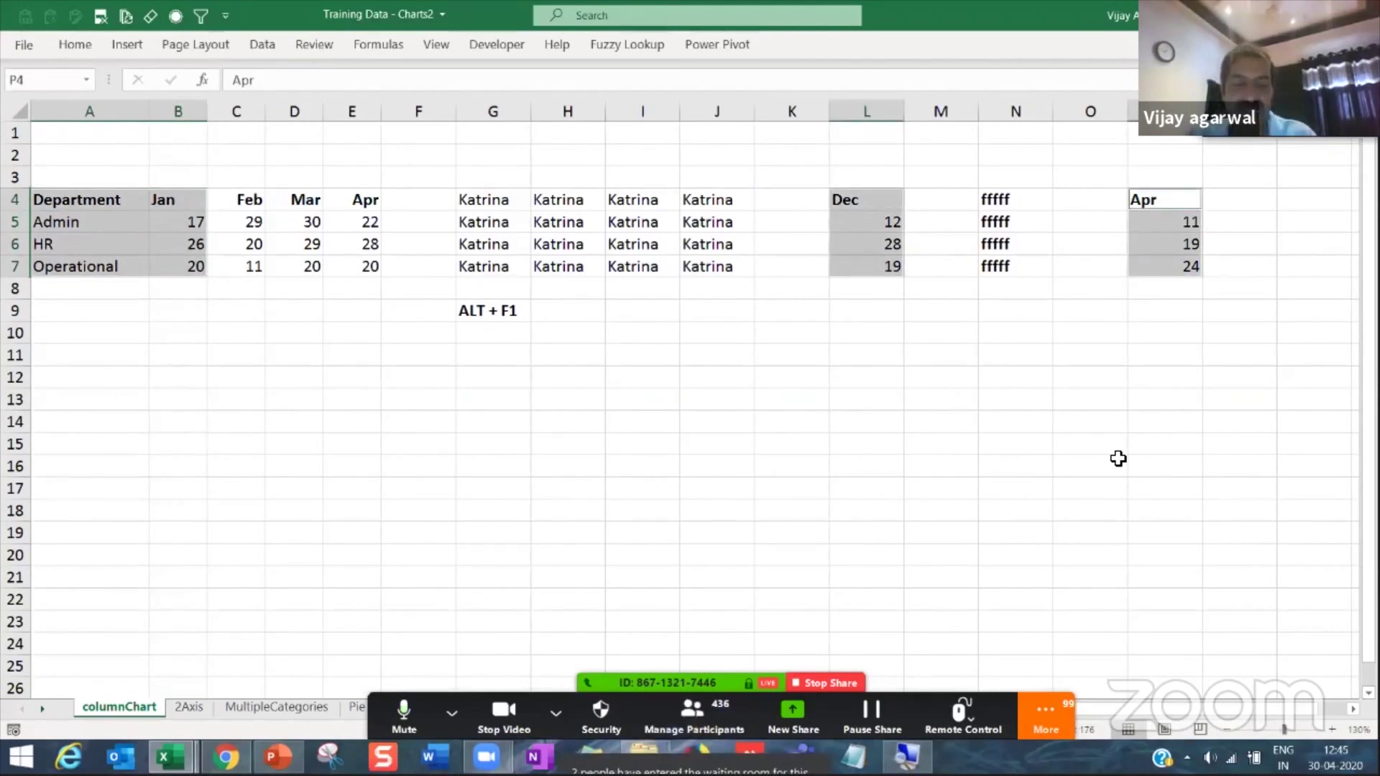
{"action": "key", "text": "alt+F1"}
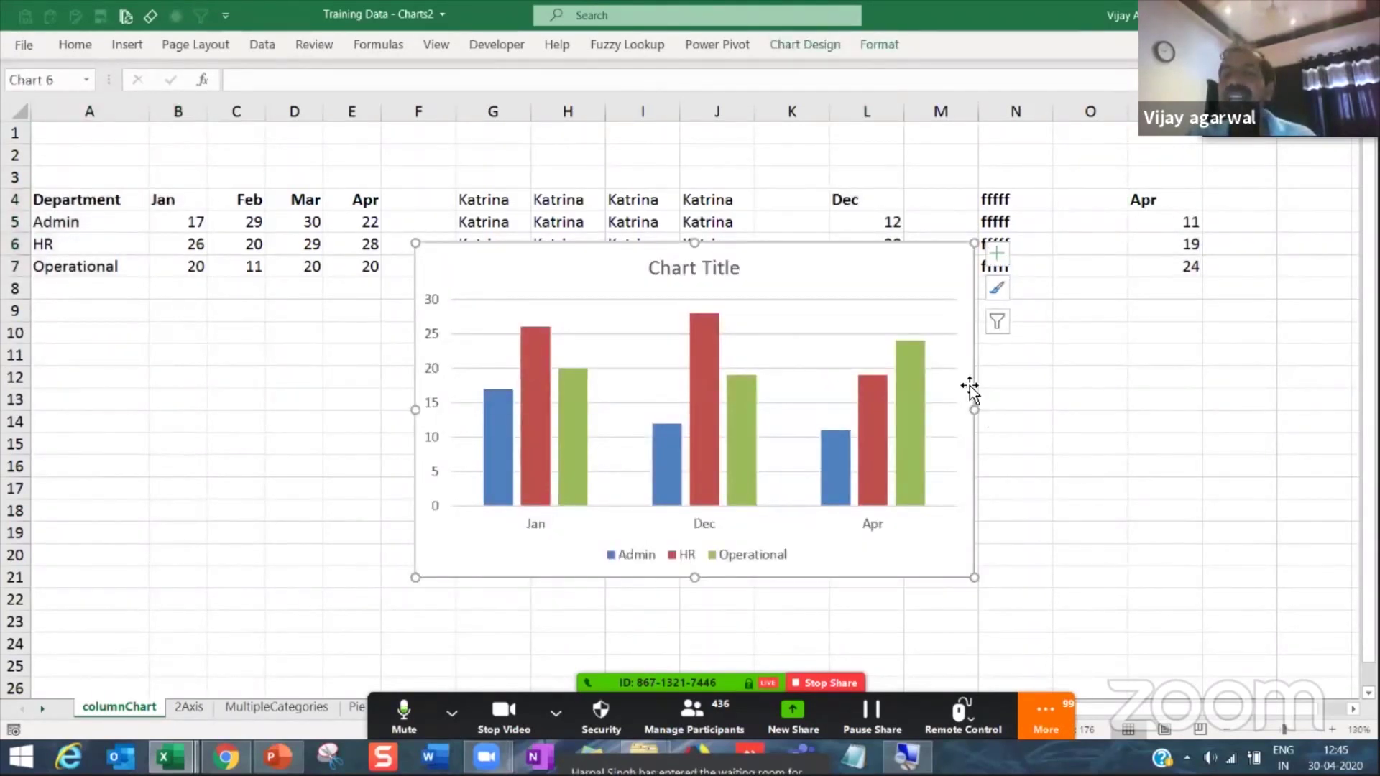
{"action": "left_click_drag", "start_coordinate": [974, 386], "coordinate": [978, 468]}
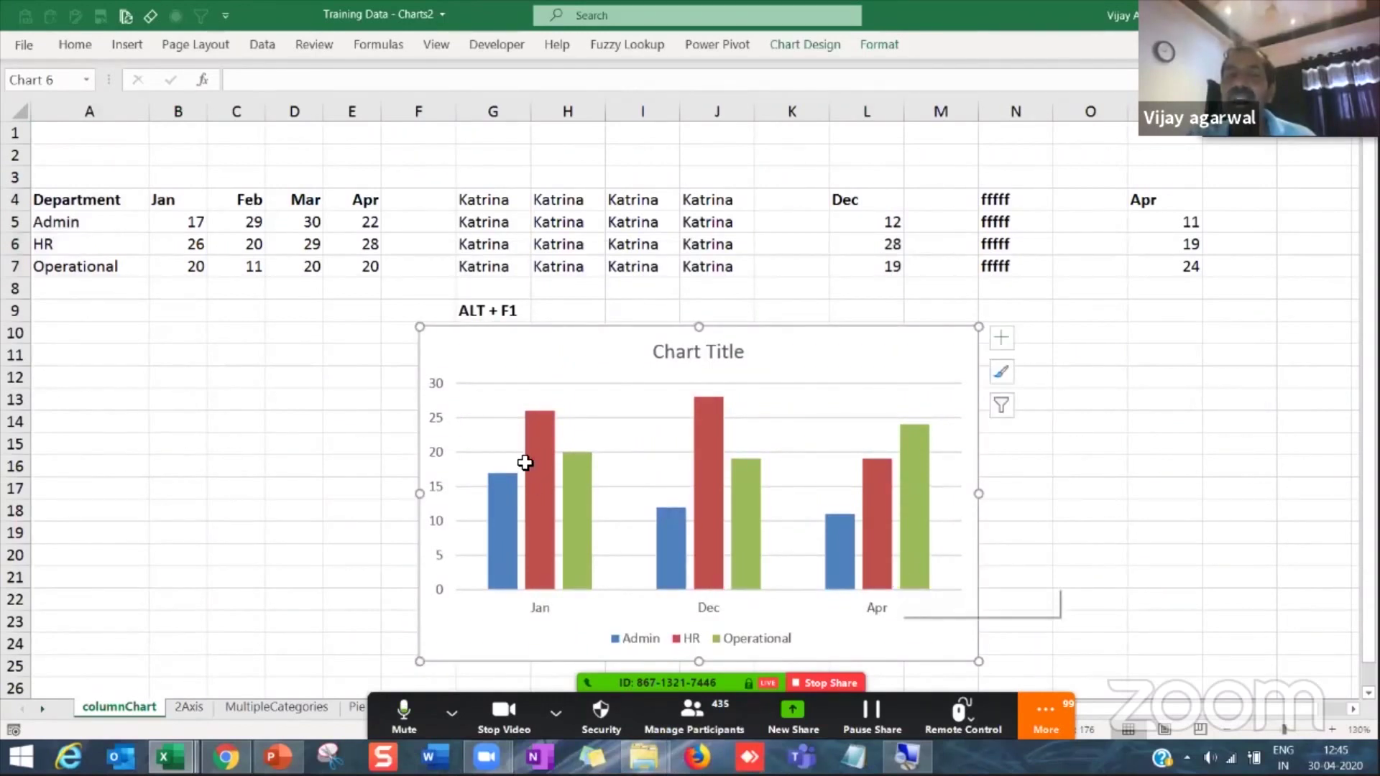
Step: Enter a small data block on the 2Axis sheet in AF5:AF8 with the heading Oct and the values 10, 20 and 30
{"action": "left_click_drag", "start_coordinate": [367, 206], "coordinate": [367, 267]}
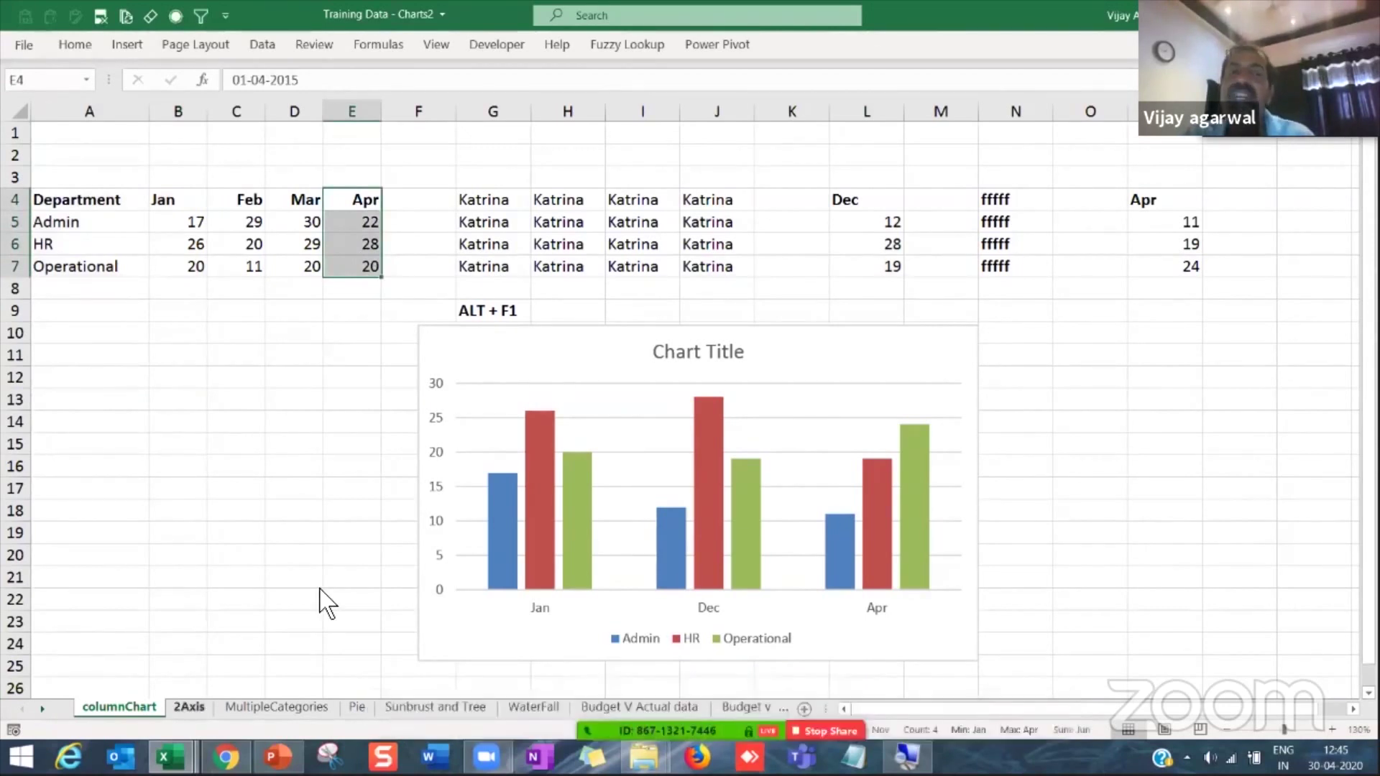
{"action": "key", "text": "ctrl+Page_Down"}
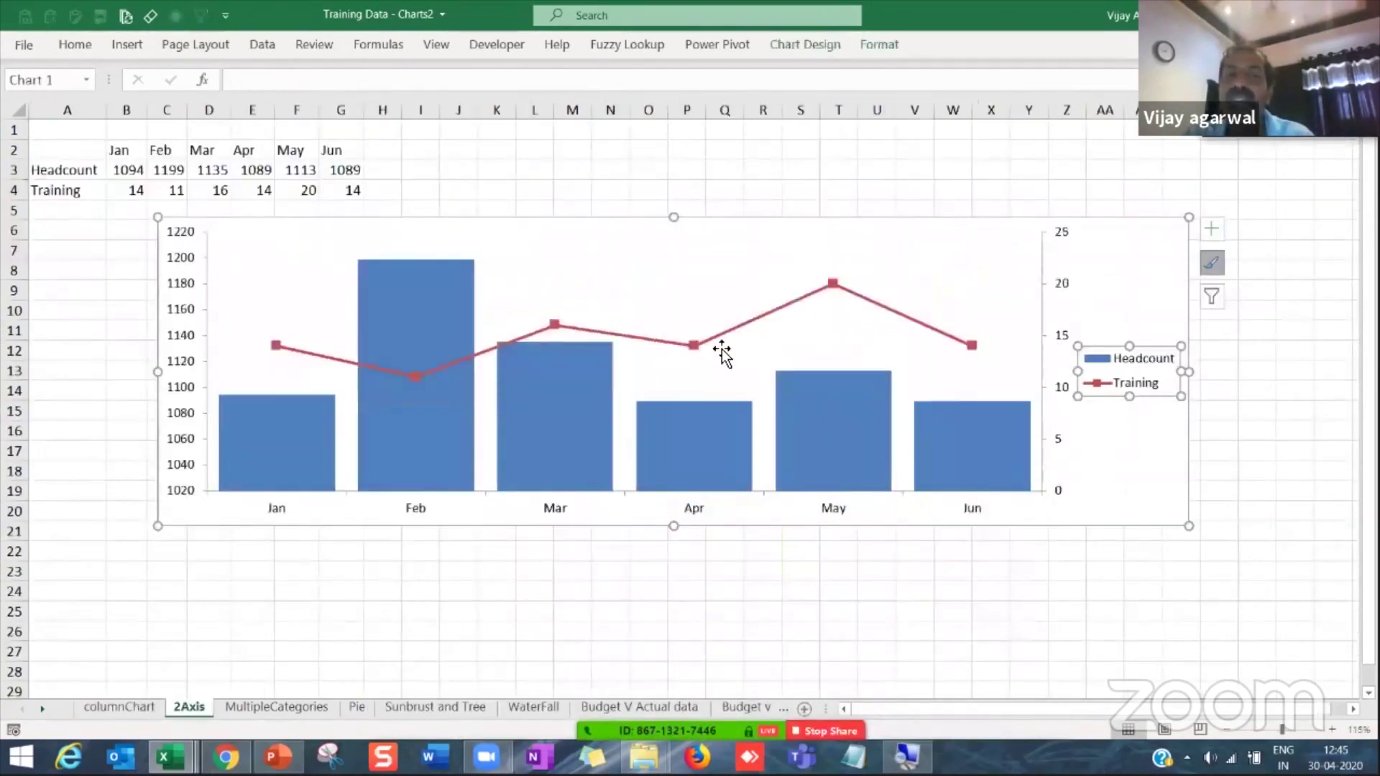
{"action": "left_click", "coordinate": [1310, 209]}
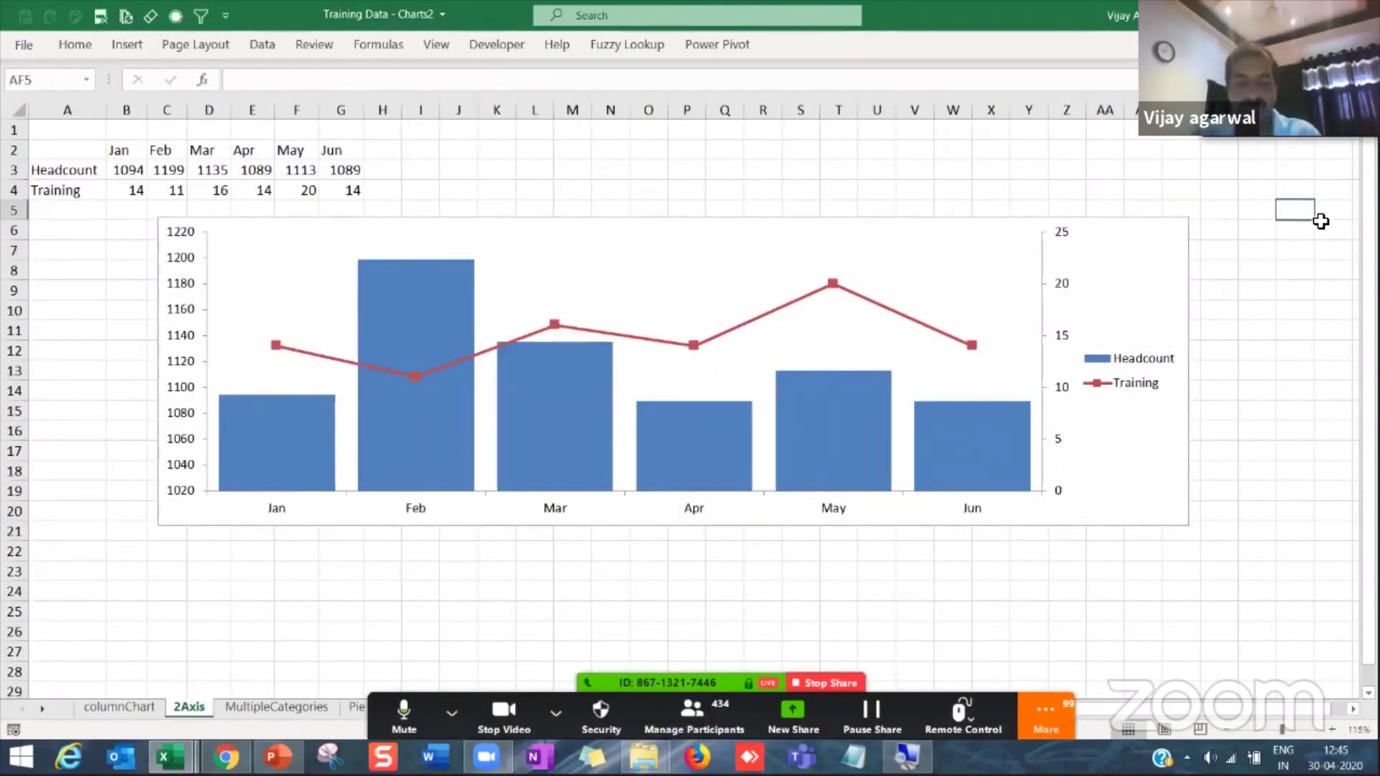
{"action": "type", "text": "Oc"}
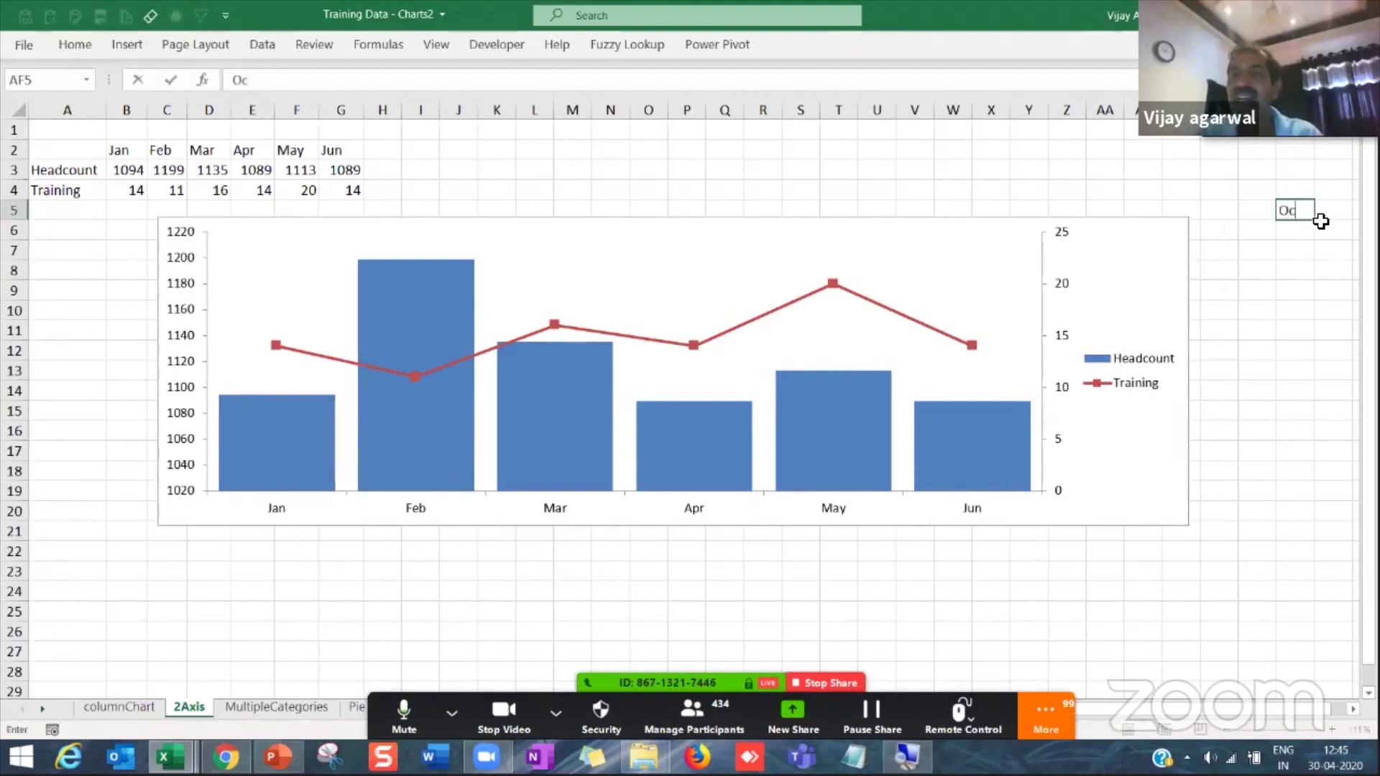
{"action": "type", "text": "t"}
{"action": "key", "text": "Return"}
{"action": "type", "text": "10"}
{"action": "key", "text": "Return"}
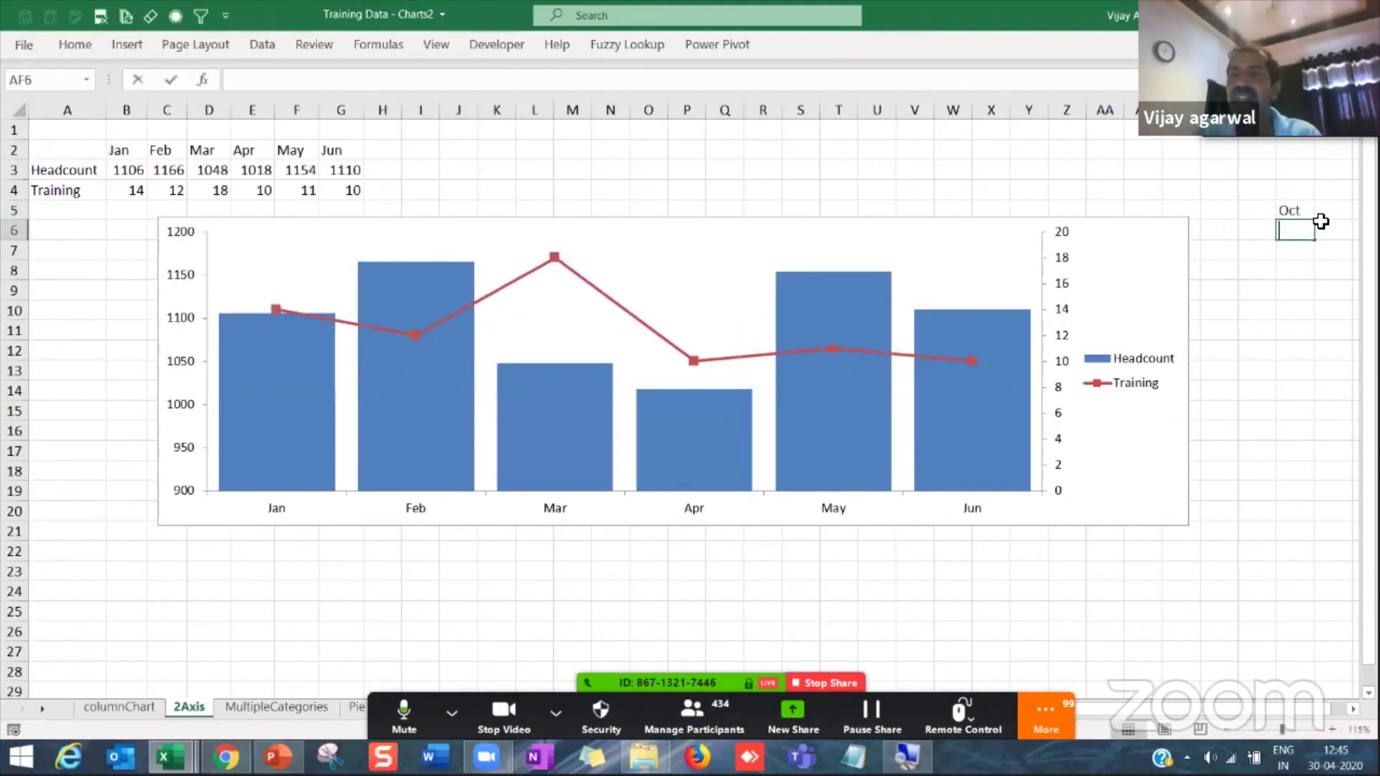
{"action": "type", "text": "20"}
{"action": "key", "text": "Return"}
{"action": "key", "text": "Return"}
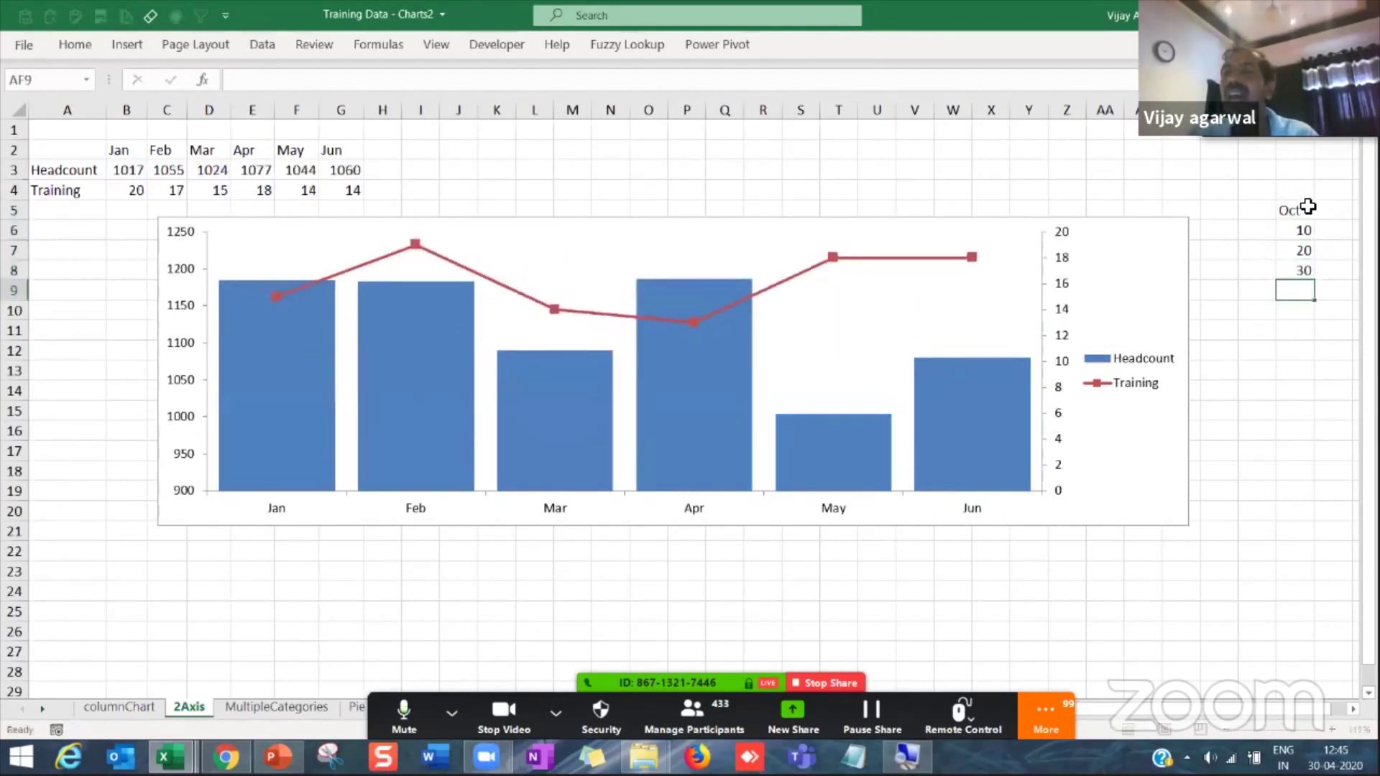
Step: Copy the Oct block AF5:AF8 from the 2Axis sheet and paste it into the chart on the columnChart sheet
{"action": "left_click_drag", "start_coordinate": [1294, 210], "coordinate": [1300, 271]}
{"action": "key", "text": "ctrl+c"}
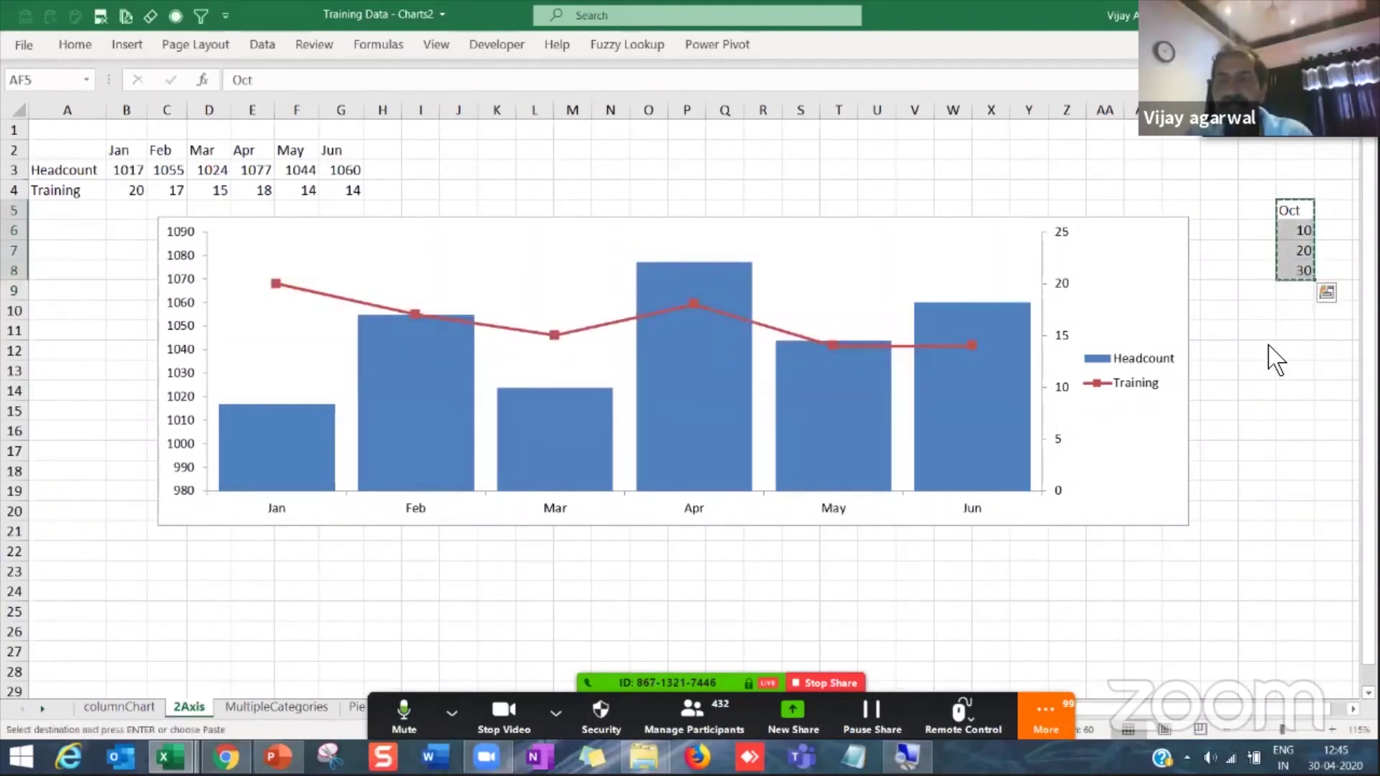
{"action": "left_click", "coordinate": [147, 708]}
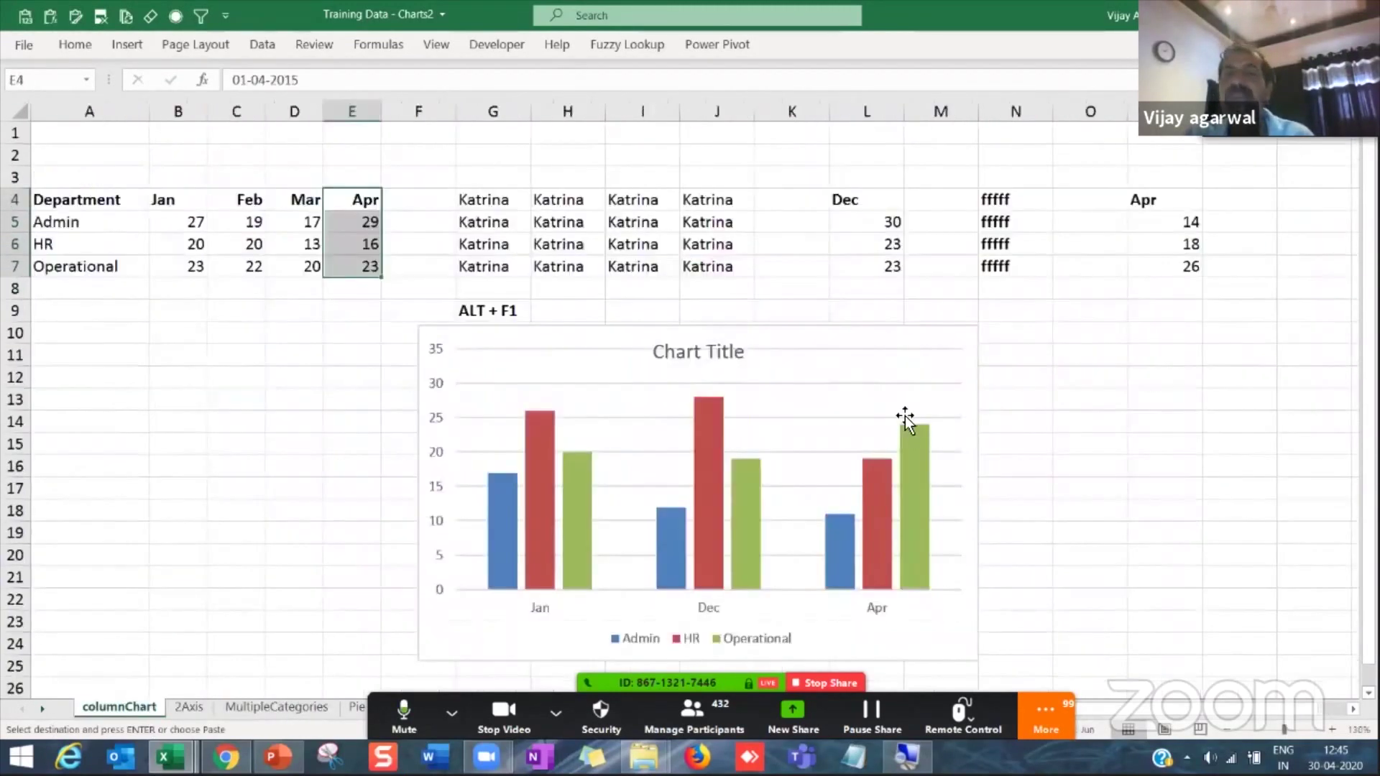
{"action": "left_click", "coordinate": [890, 354]}
{"action": "right_click", "coordinate": [888, 359]}
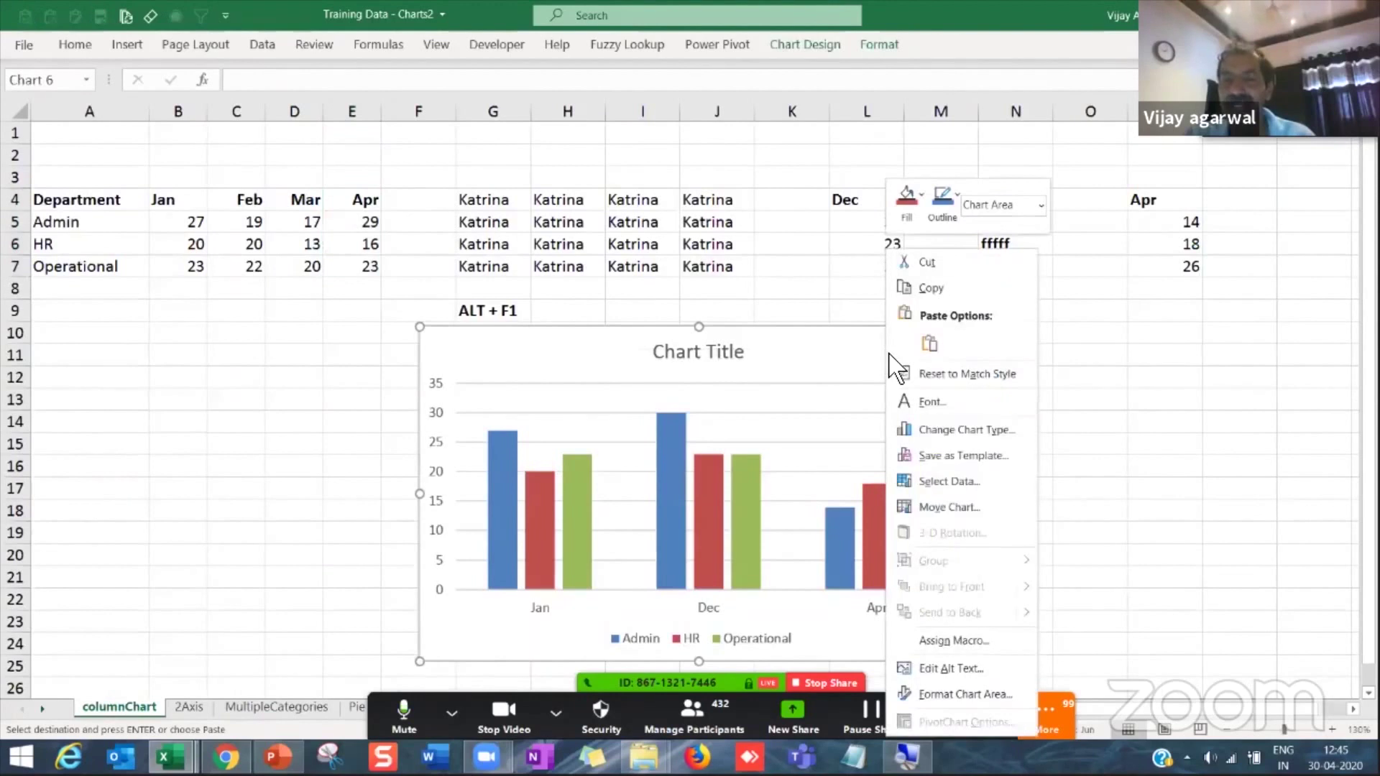
{"action": "left_click", "coordinate": [930, 344]}
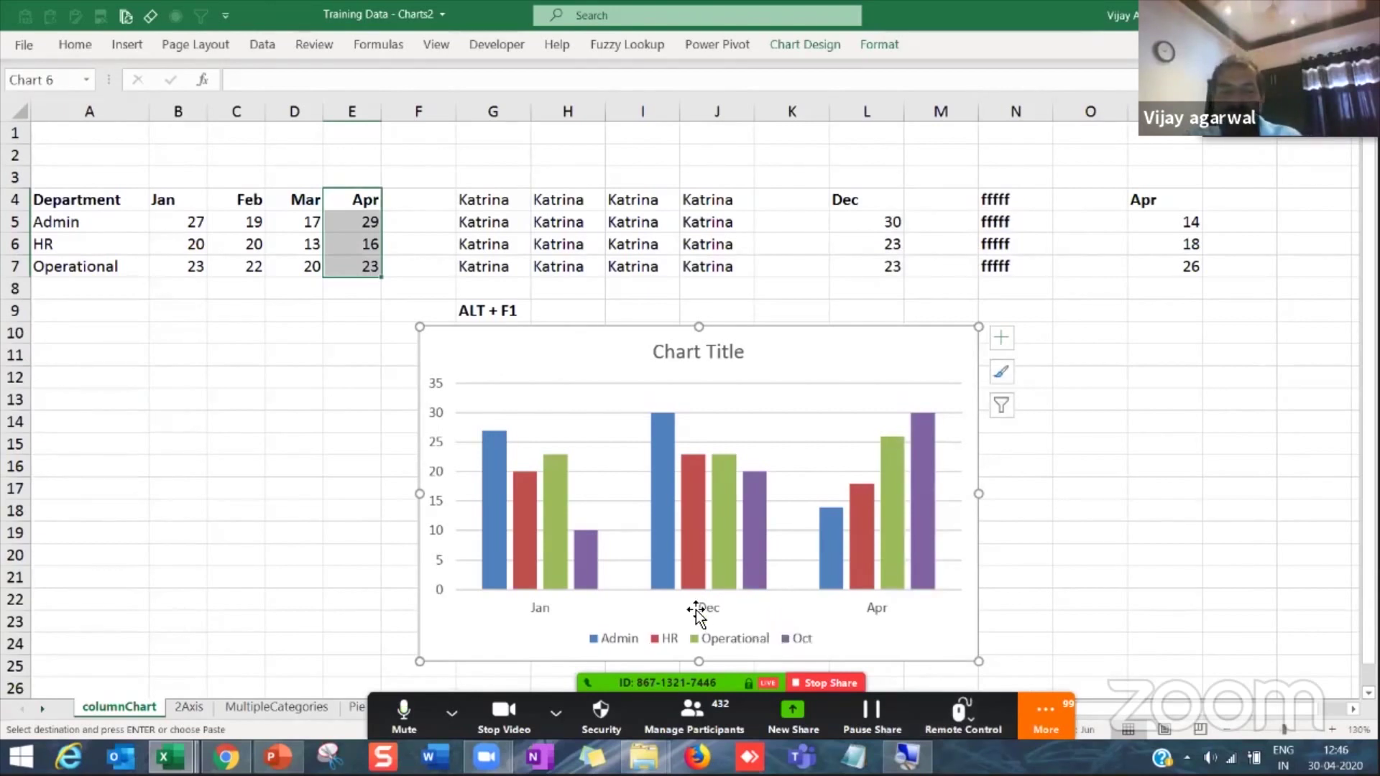
Step: Widen the chart to reach column P and select its Oct series to examine the source formula
{"action": "left_click", "coordinate": [751, 584]}
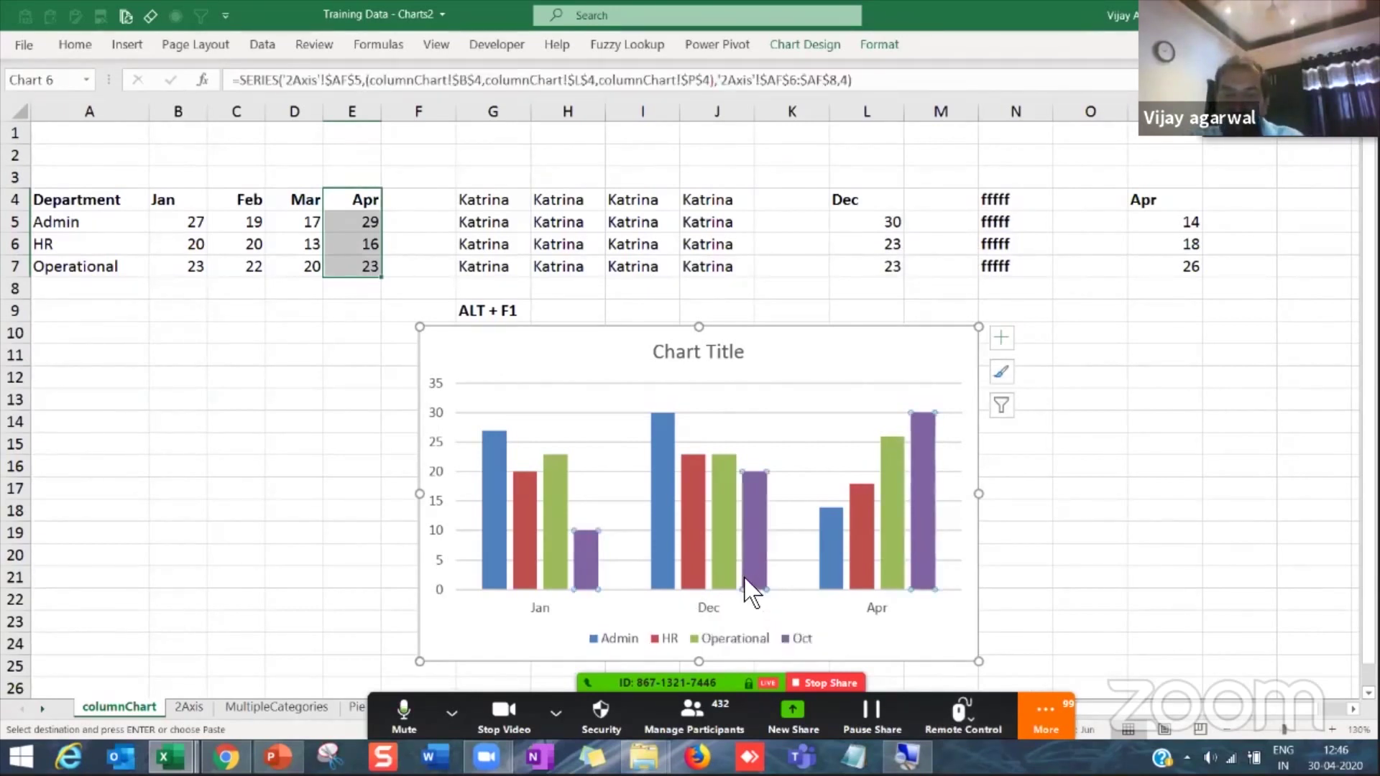
{"action": "left_click_drag", "start_coordinate": [977, 501], "coordinate": [1143, 495]}
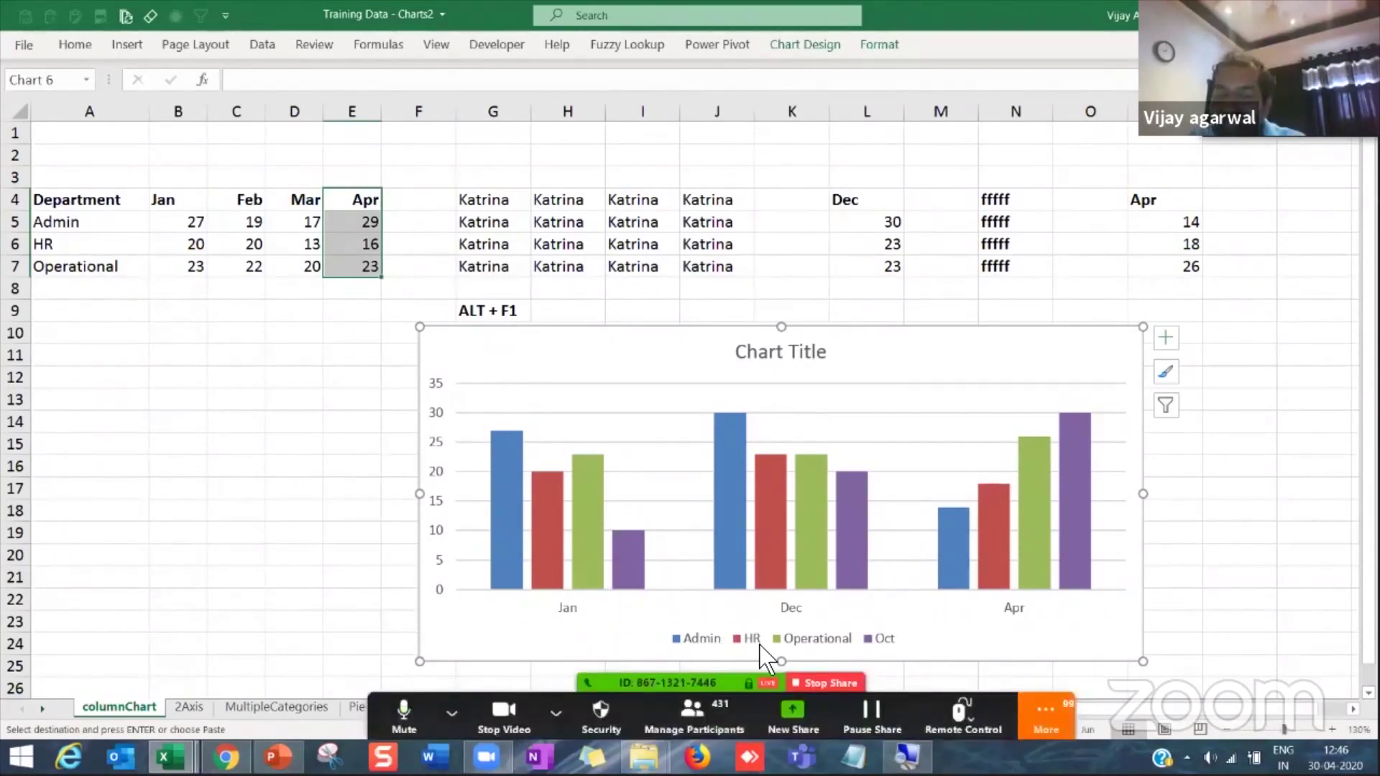
{"action": "left_click", "coordinate": [874, 640]}
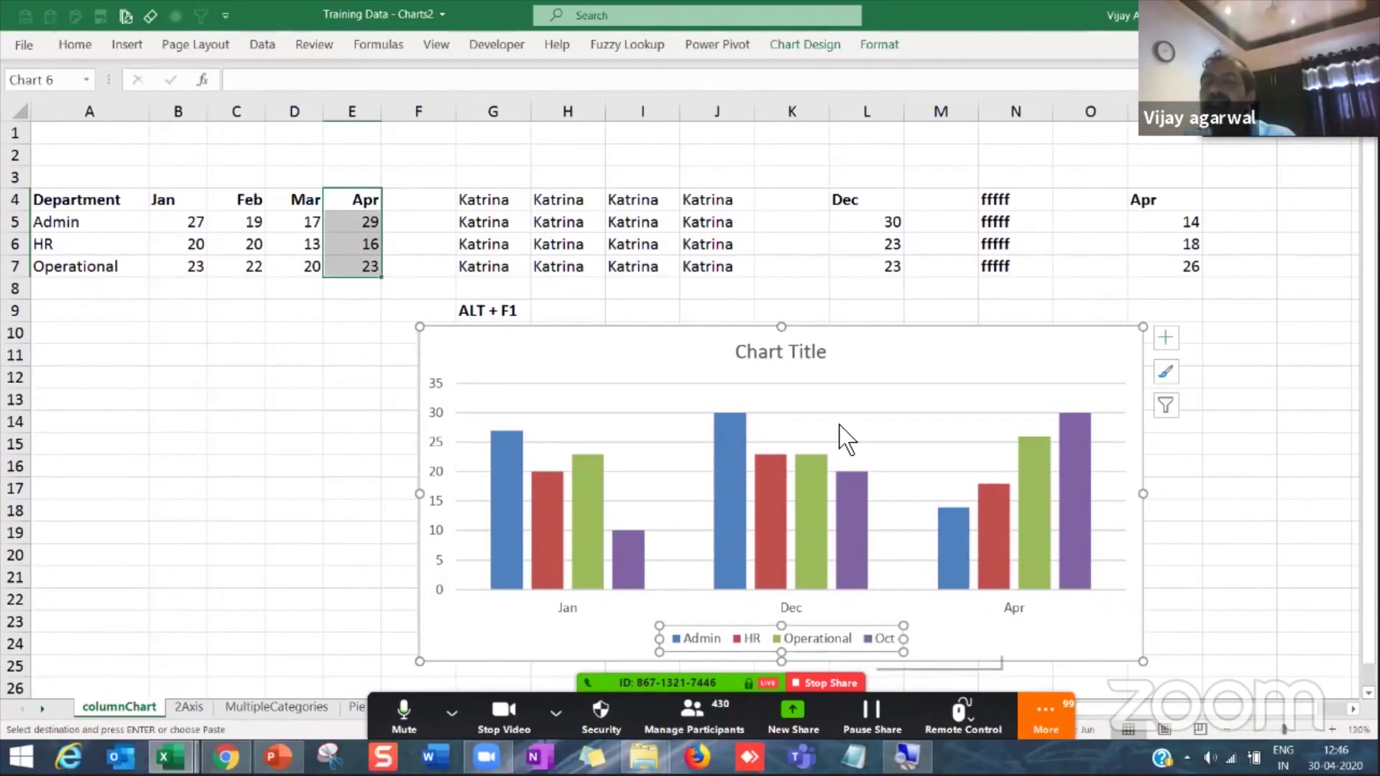
{"action": "left_click", "coordinate": [847, 510]}
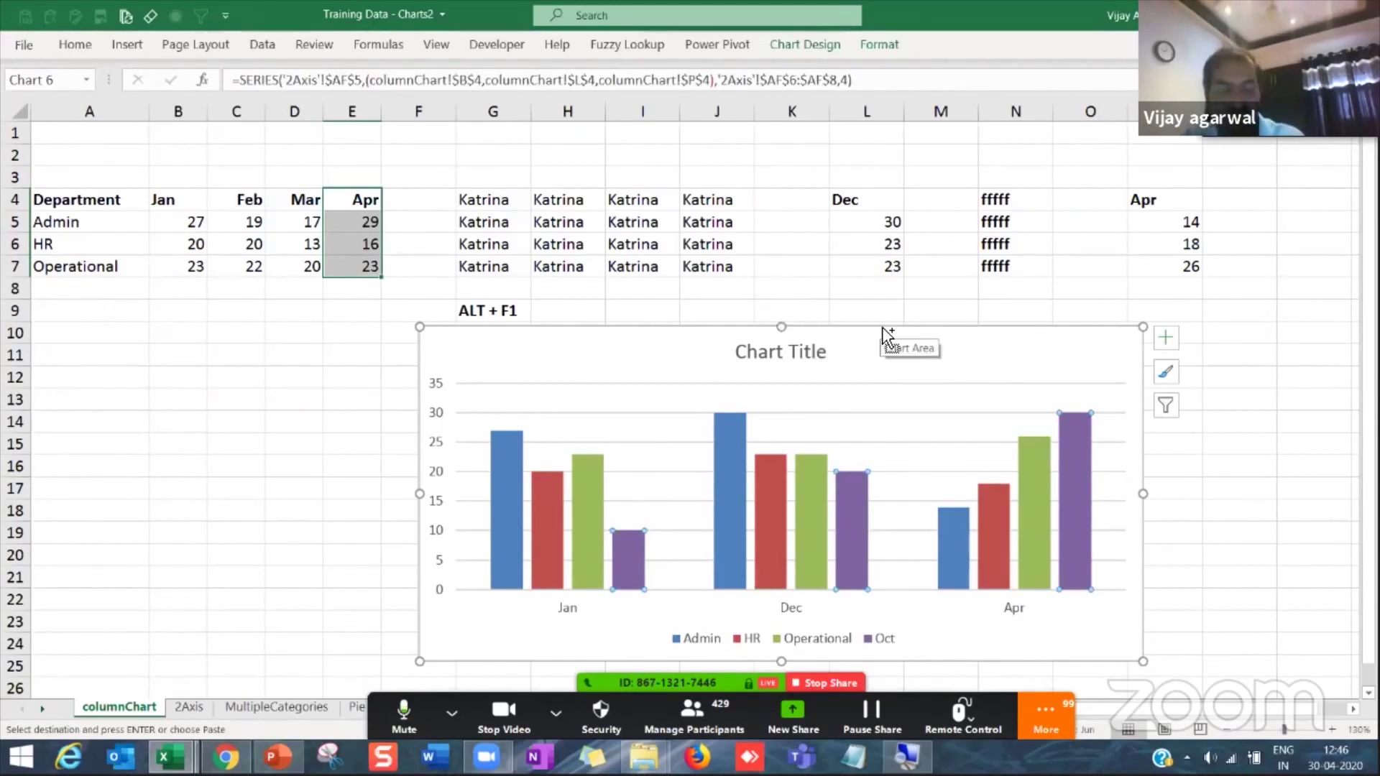
Step: Undo the chart widening and the pasted Oct series, and deselect the chart
{"action": "key", "text": "ctrl+z"}
{"action": "key", "text": "ctrl+z"}
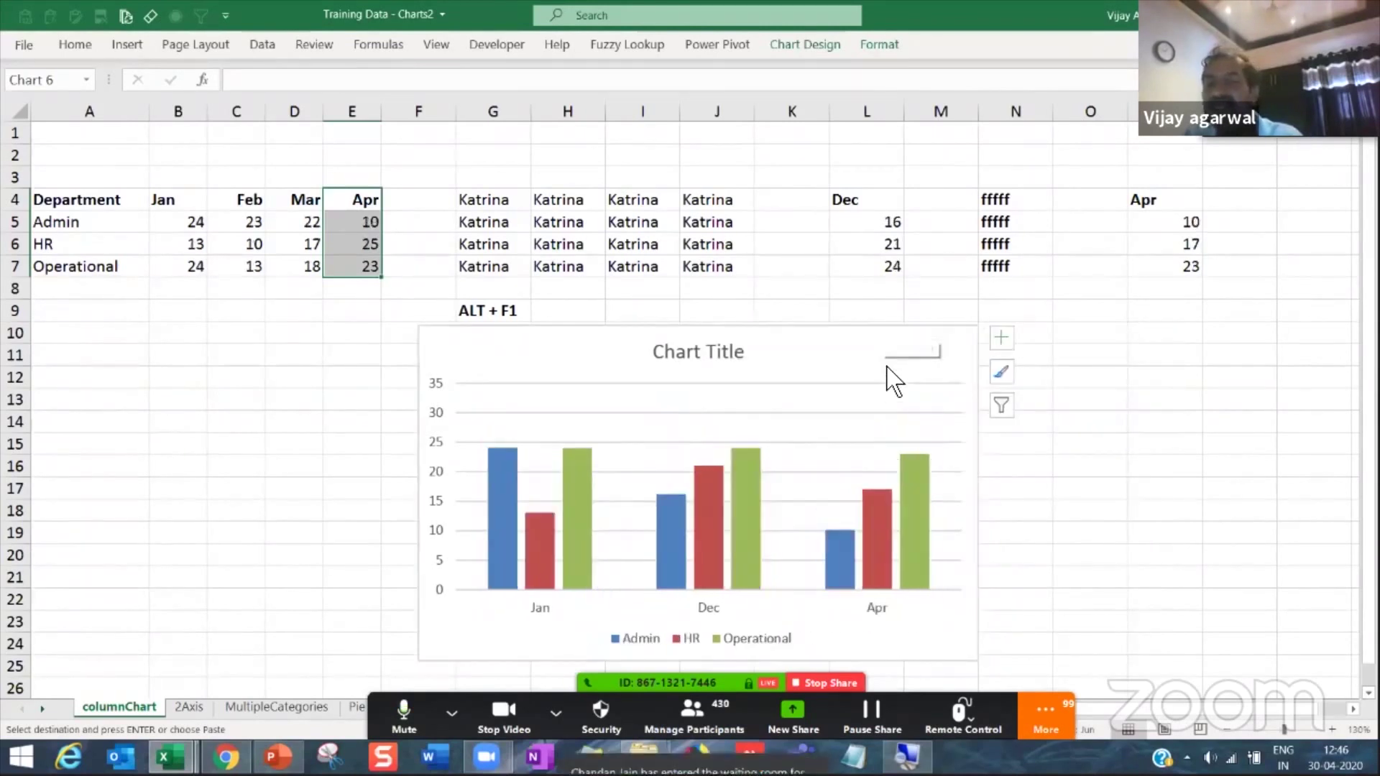
{"action": "left_click", "coordinate": [999, 449]}
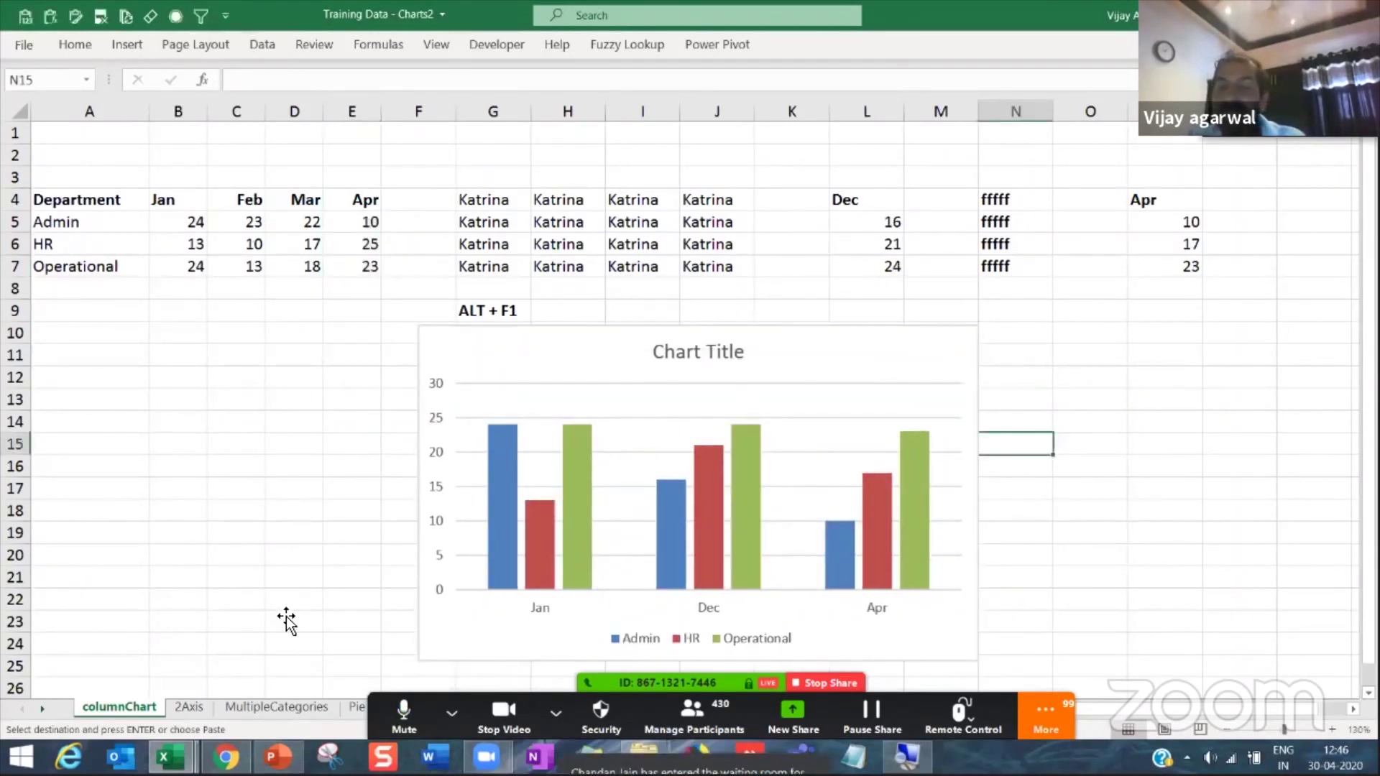
Step: Enlarge the column chart upward and to both sides and reposition it to cover about C3:N23
{"action": "left_click_drag", "start_coordinate": [701, 329], "coordinate": [585, 208]}
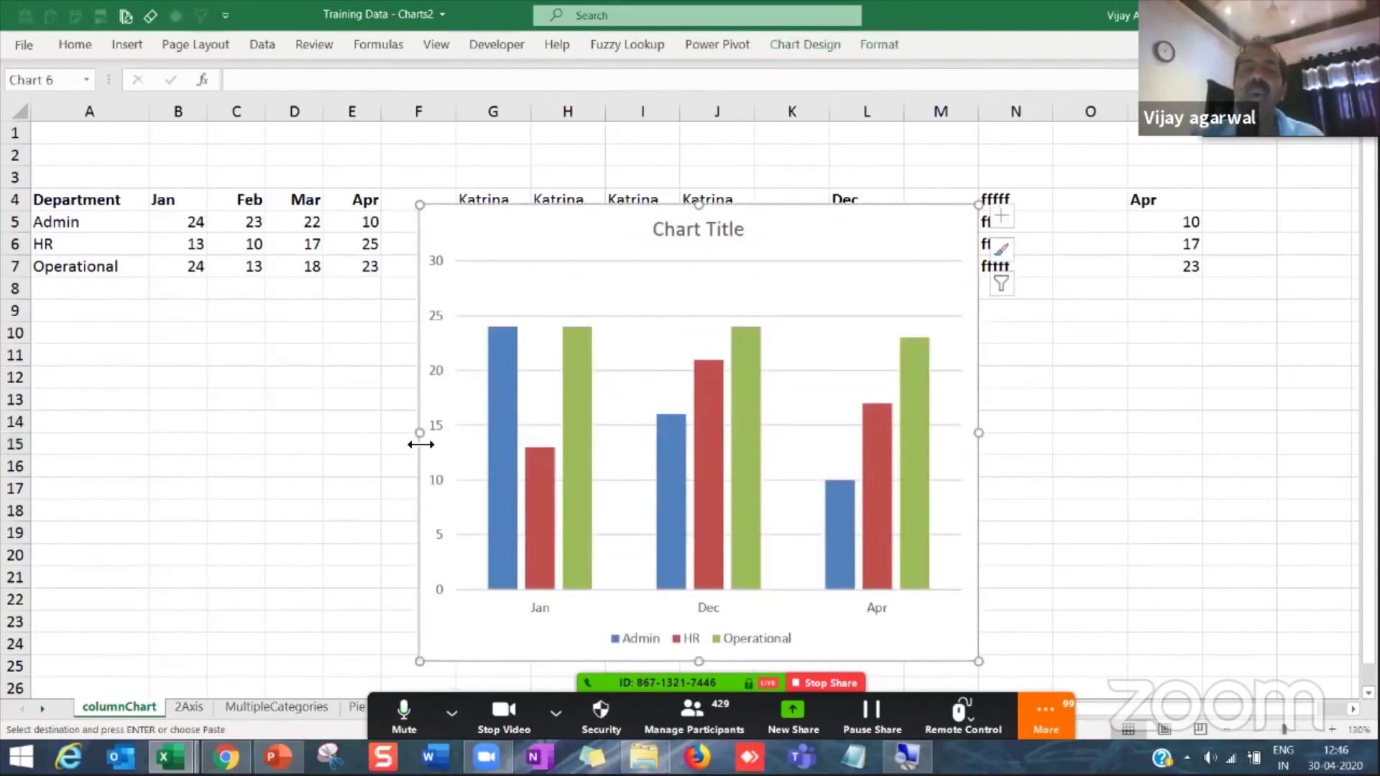
{"action": "left_click_drag", "start_coordinate": [315, 435], "coordinate": [214, 432]}
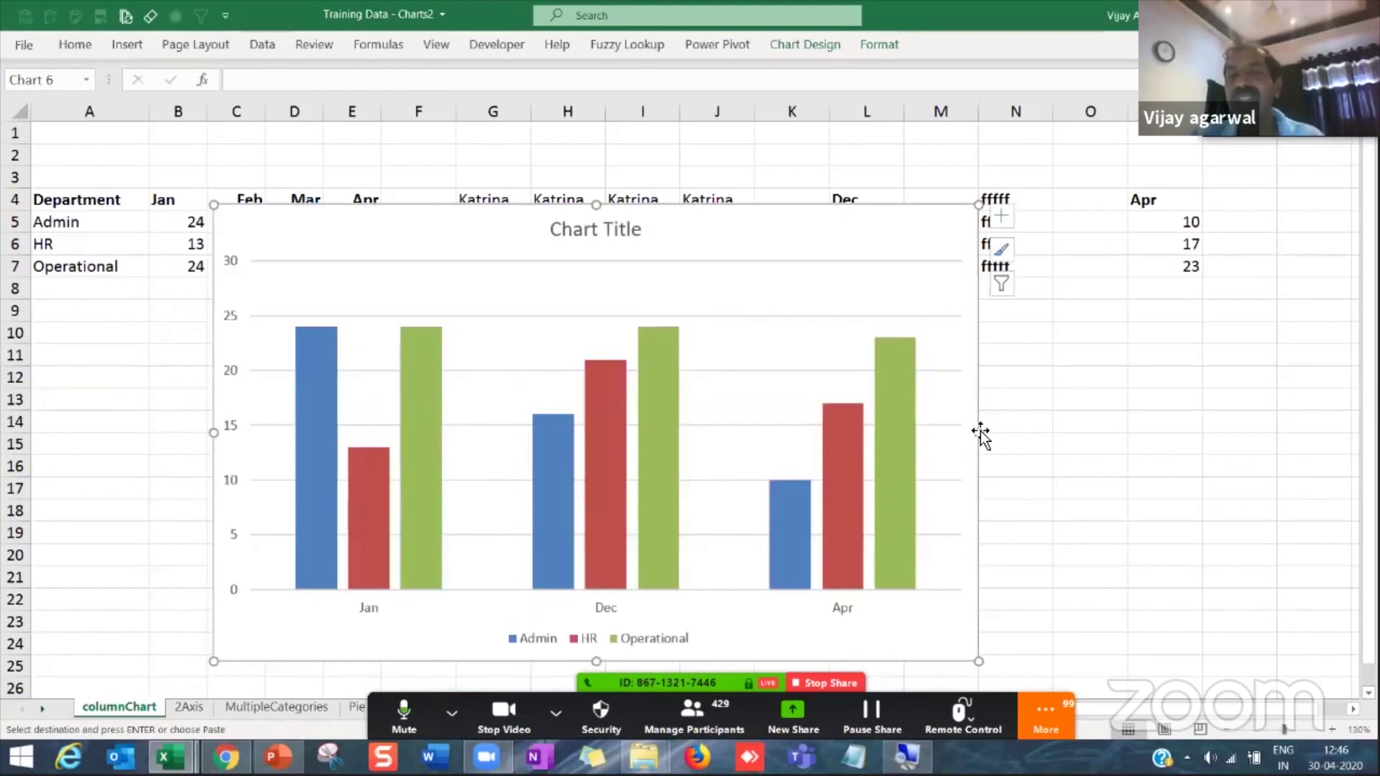
{"action": "left_click_drag", "start_coordinate": [979, 433], "coordinate": [1062, 433]}
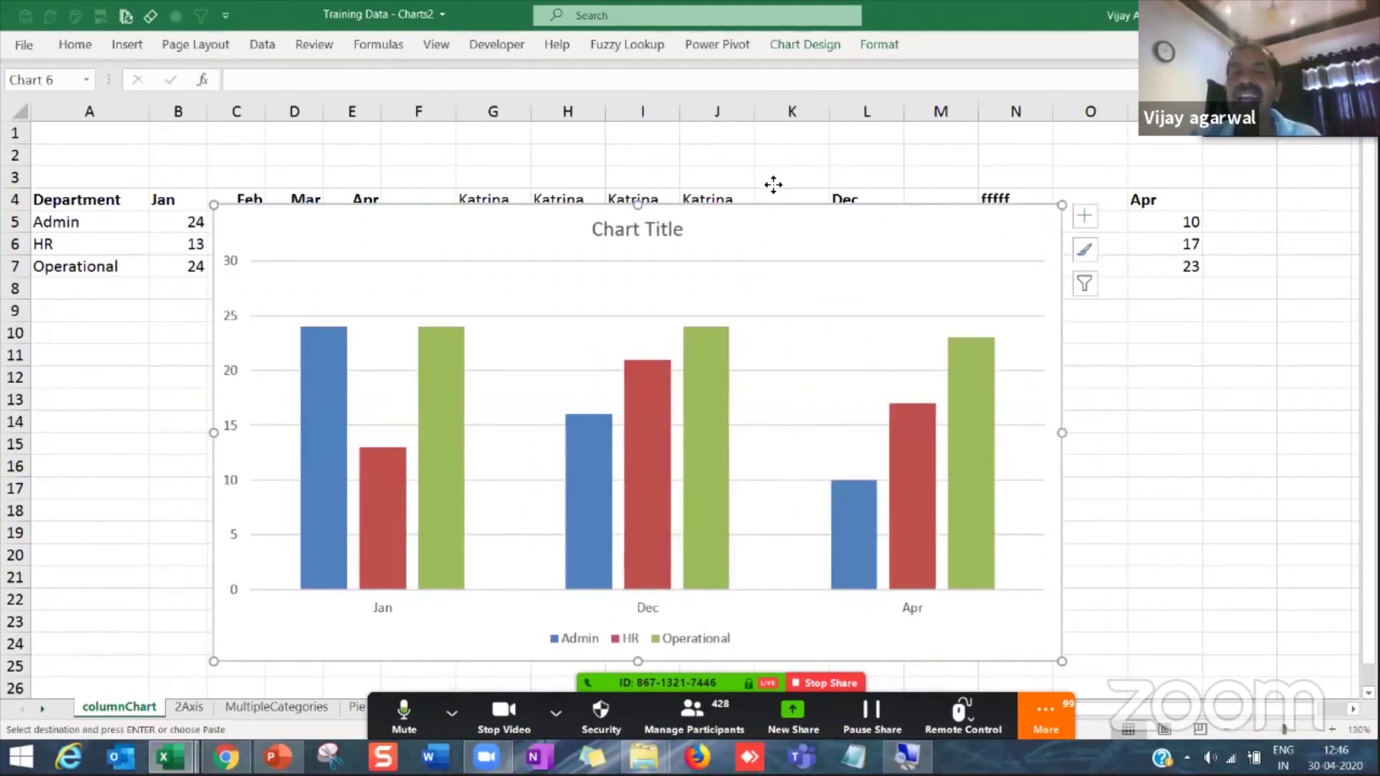
{"action": "left_click_drag", "start_coordinate": [773, 185], "coordinate": [770, 171]}
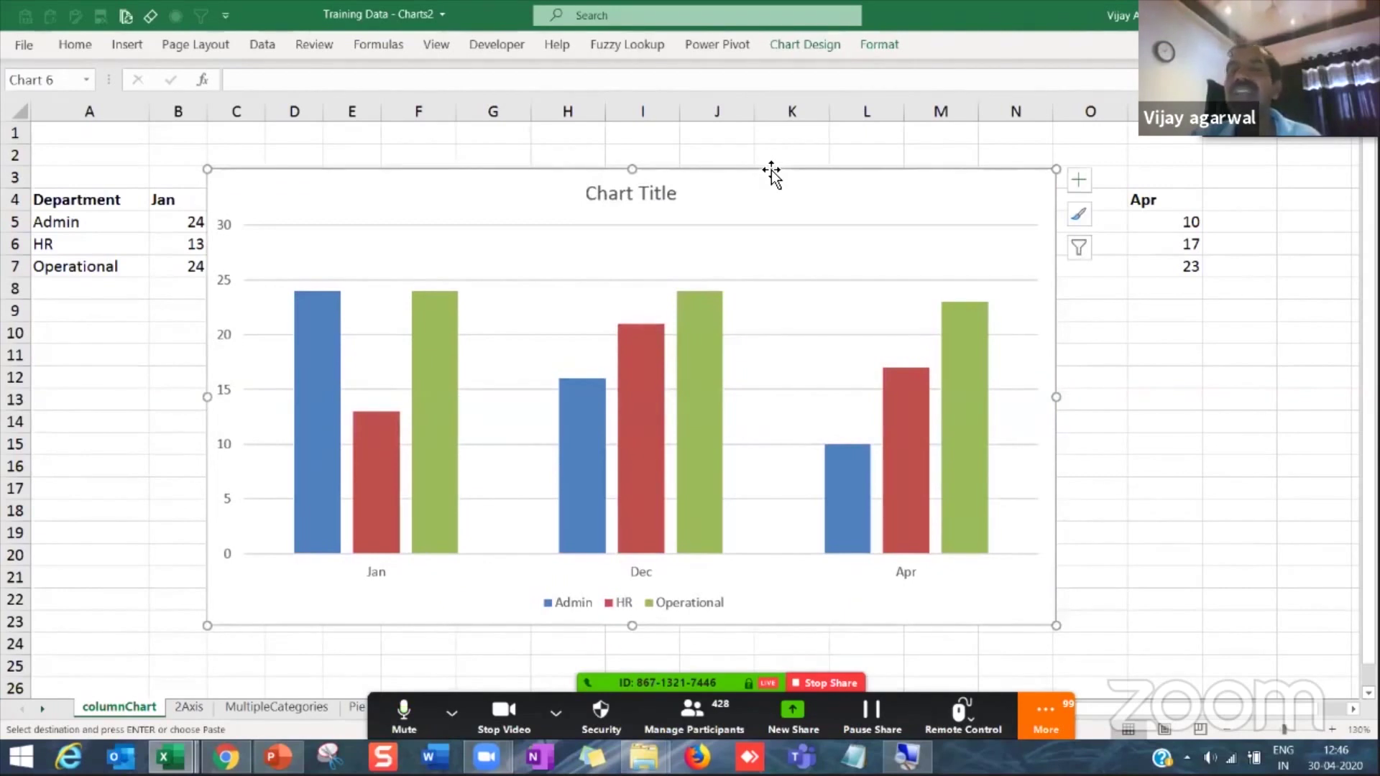
Step: Try the grey-gradient chart style with wide columns and the dark-background chart style on the column chart
{"action": "left_click", "coordinate": [804, 52]}
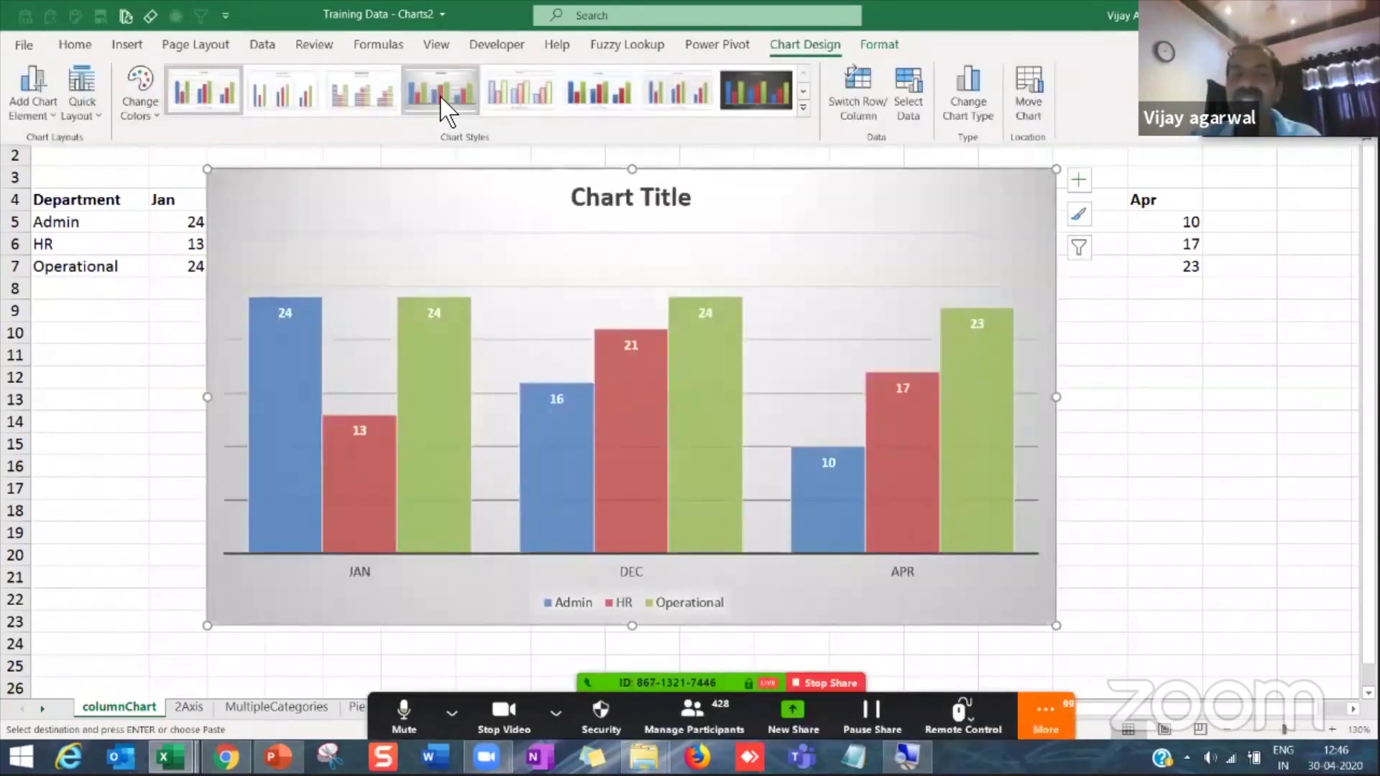
{"action": "left_click", "coordinate": [442, 107]}
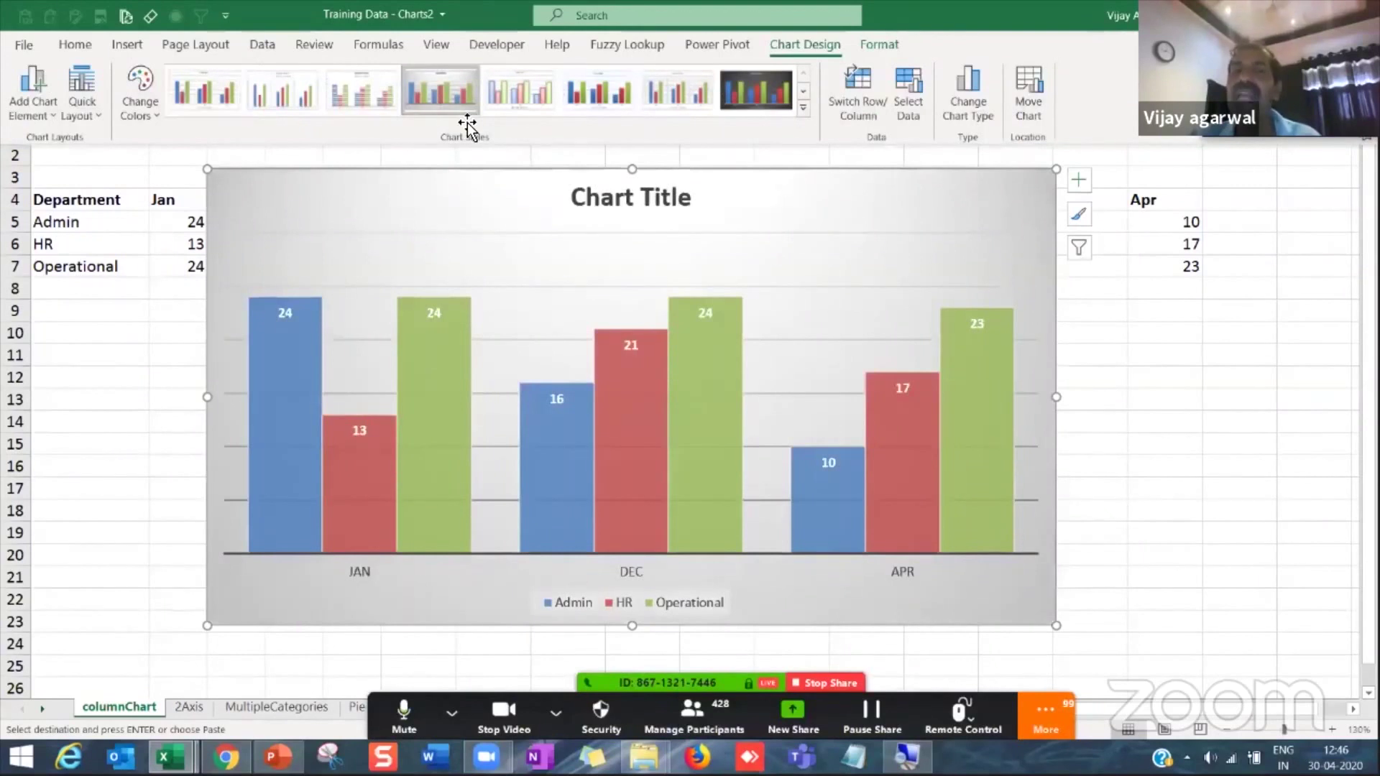
{"action": "left_click", "coordinate": [764, 110]}
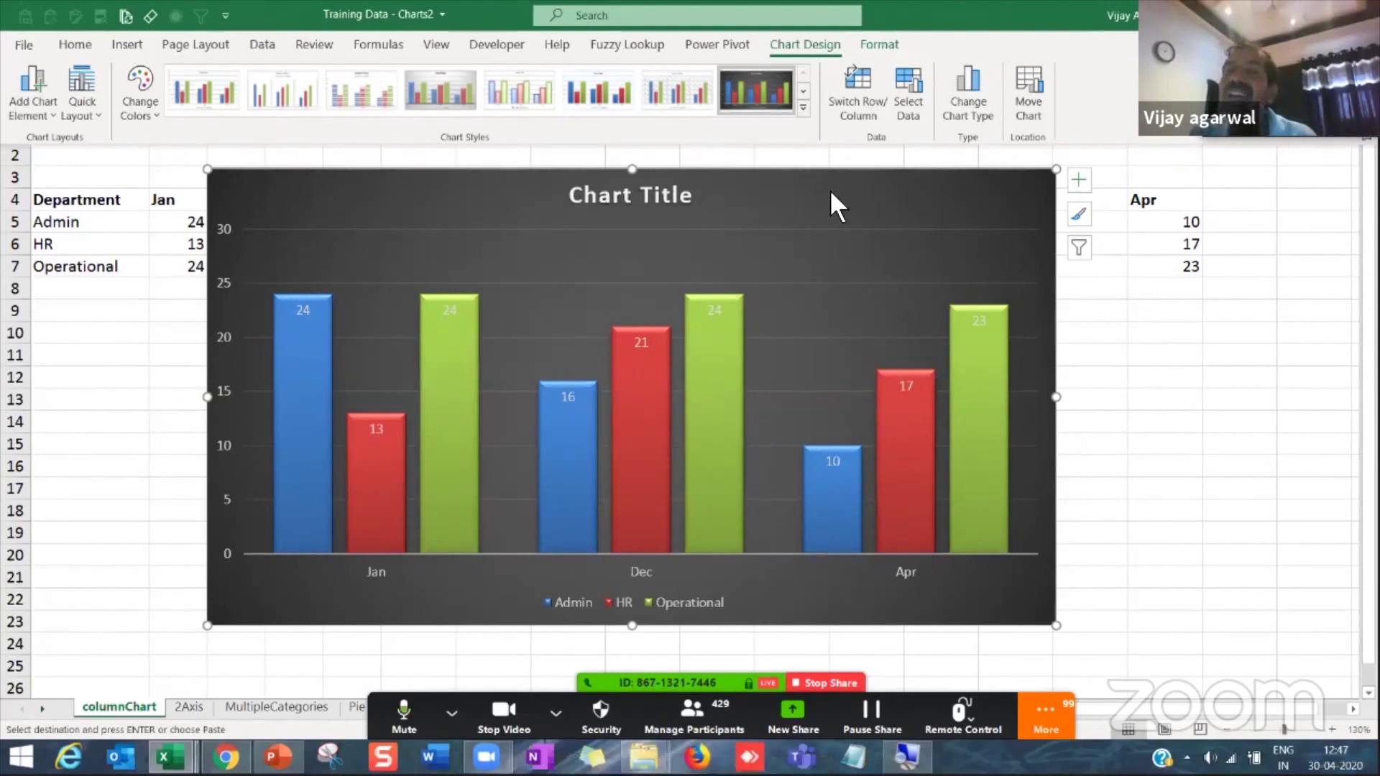
Step: Apply chart Style 13 with overlapping translucent columns to the column chart and deselect it
{"action": "left_click", "coordinate": [803, 107]}
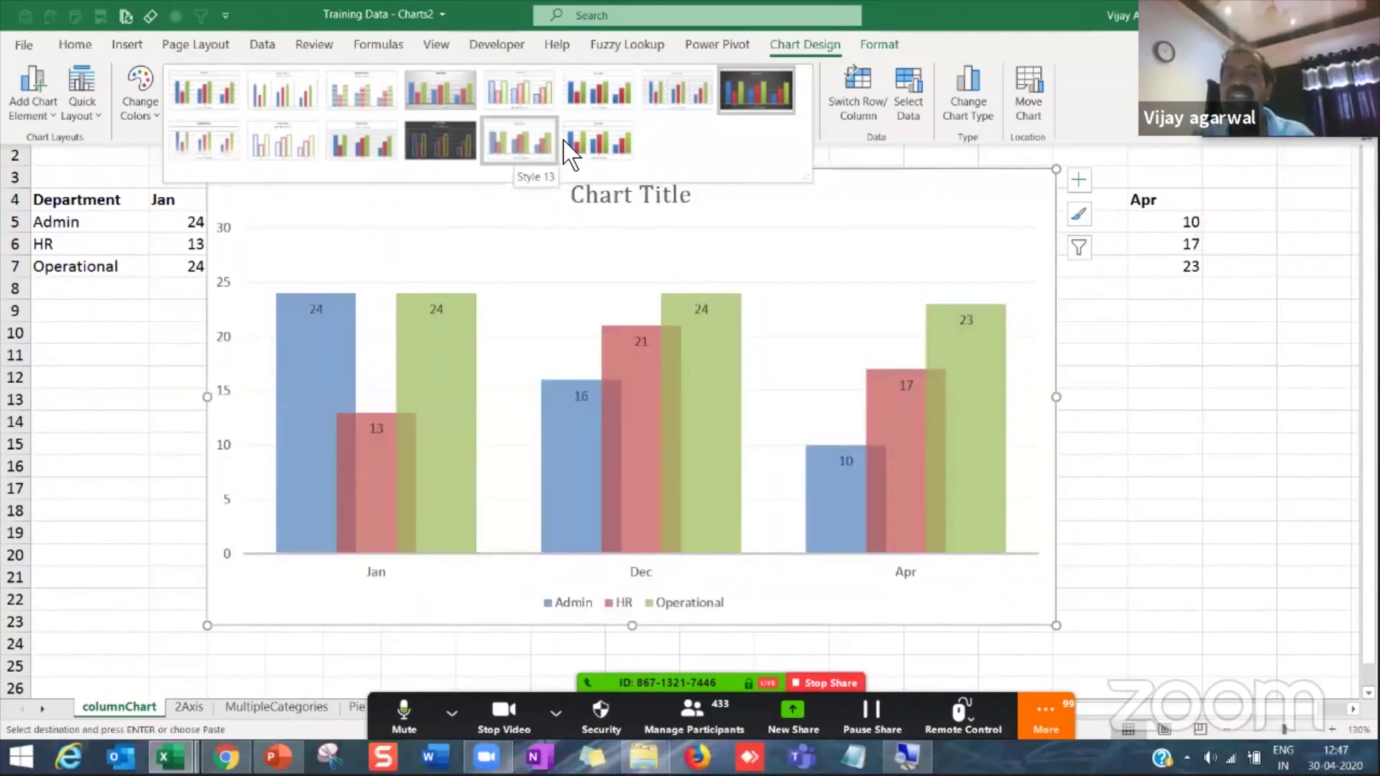
{"action": "left_click", "coordinate": [575, 146]}
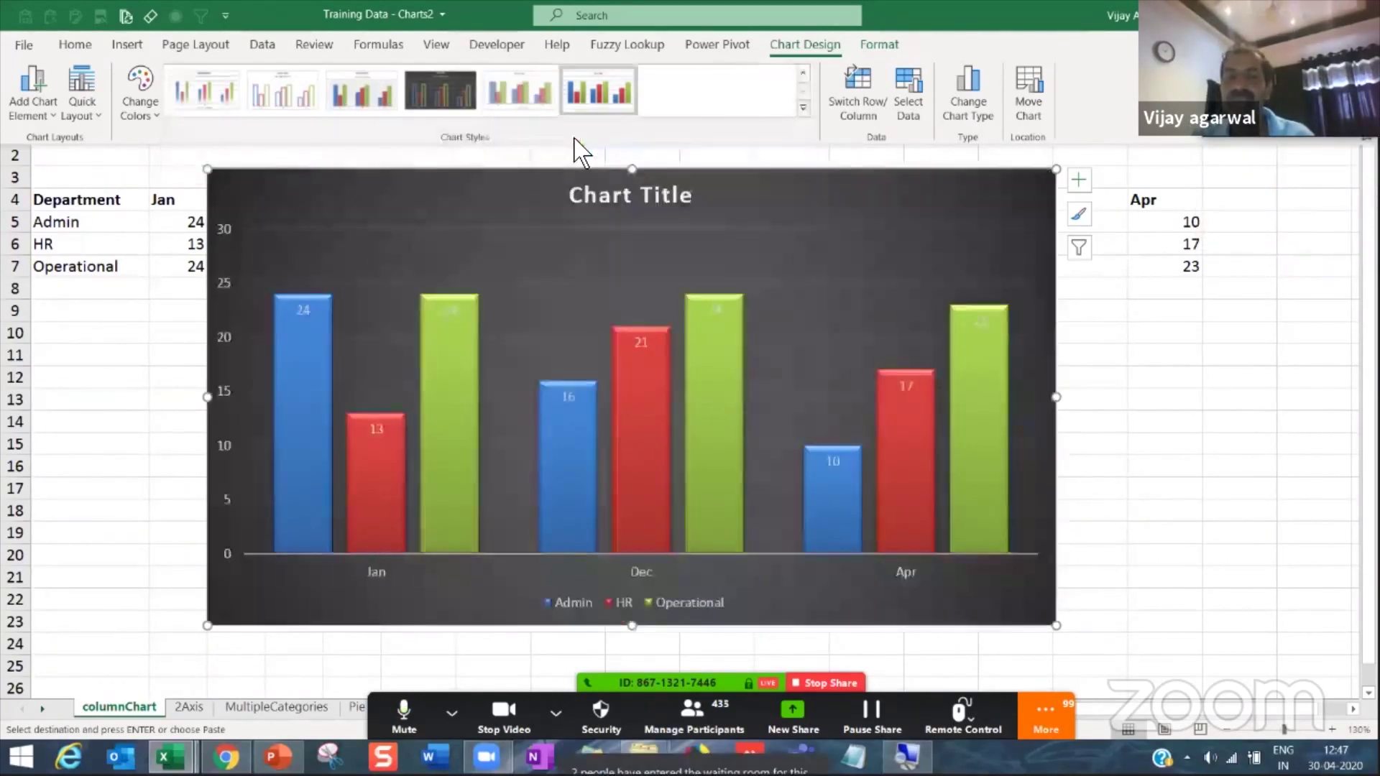
{"action": "left_click", "coordinate": [515, 101]}
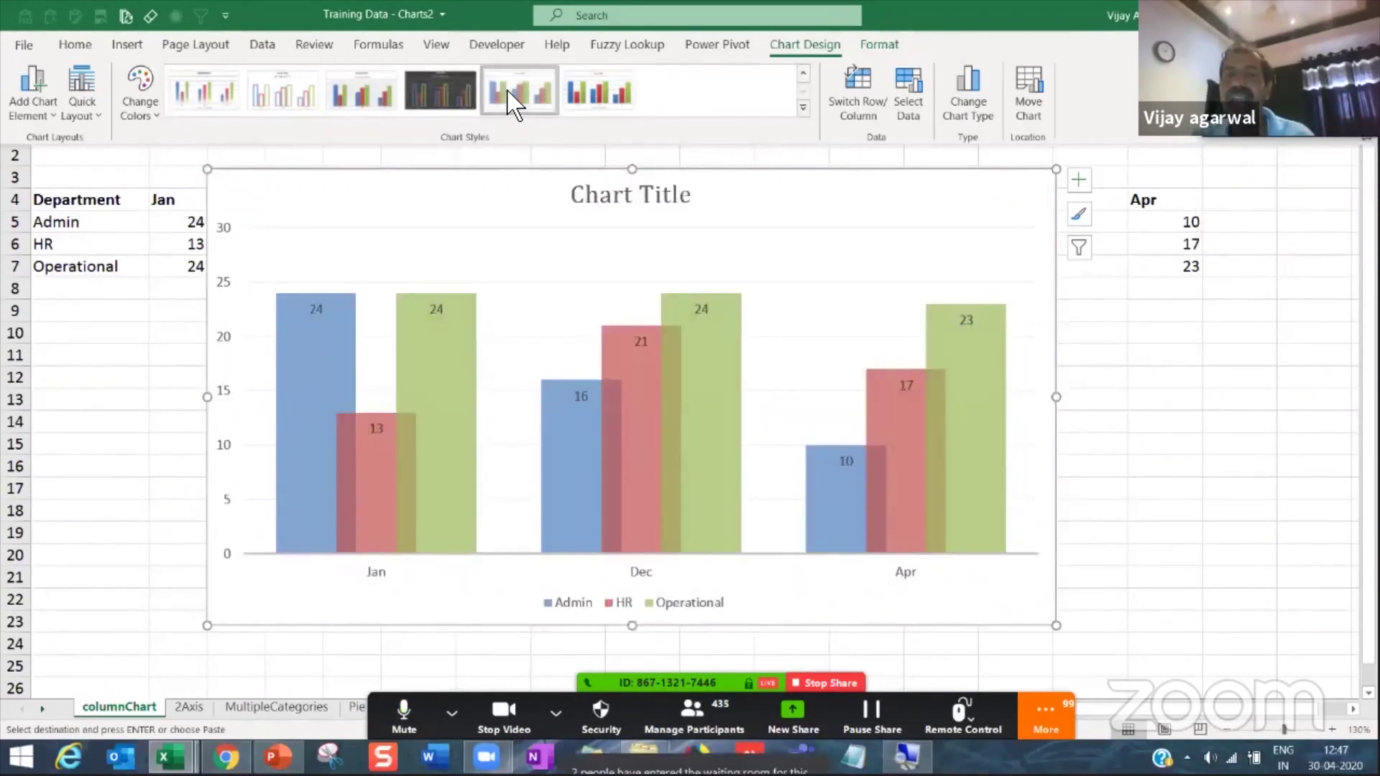
{"action": "left_click", "coordinate": [1179, 476]}
{"action": "left_click", "coordinate": [1105, 506]}
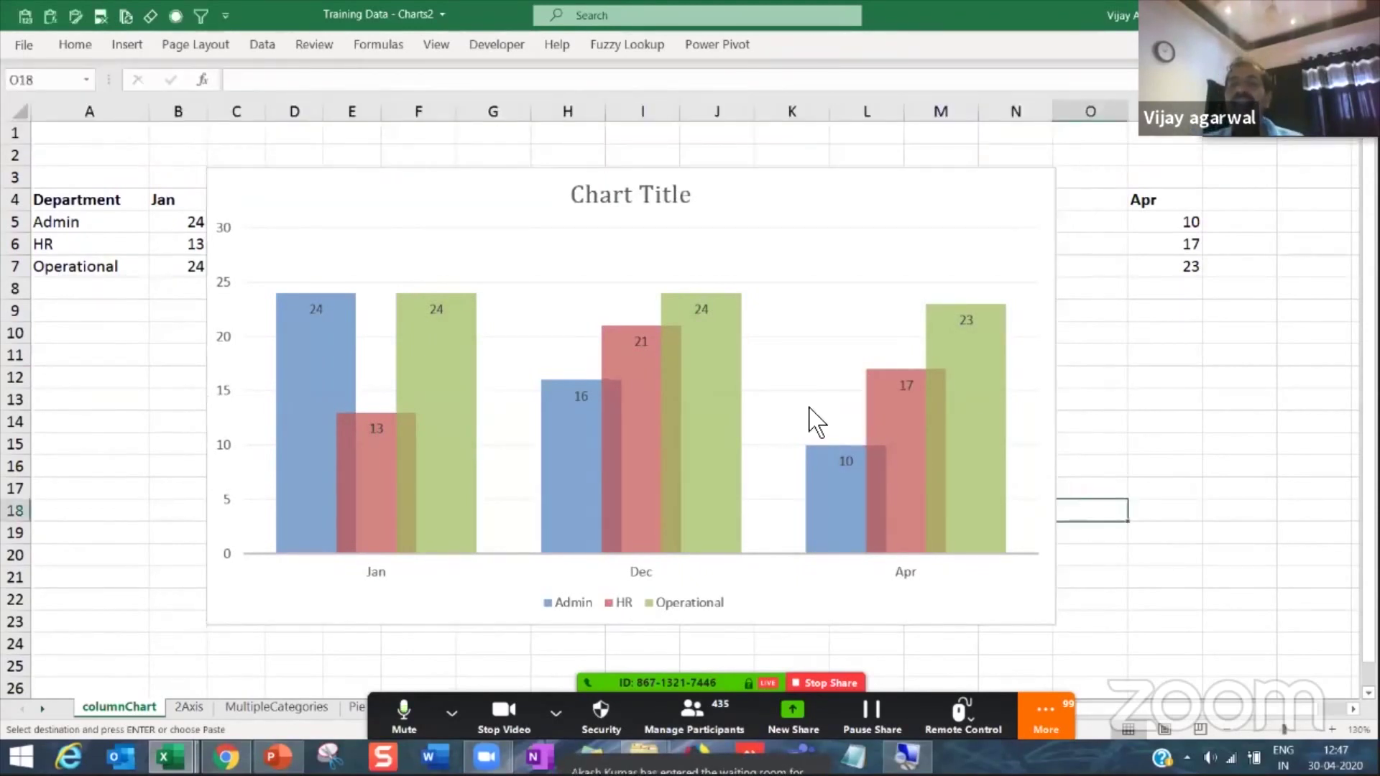
Step: Recolour the column chart with the monochromatic red palette
{"action": "left_click", "coordinate": [762, 212]}
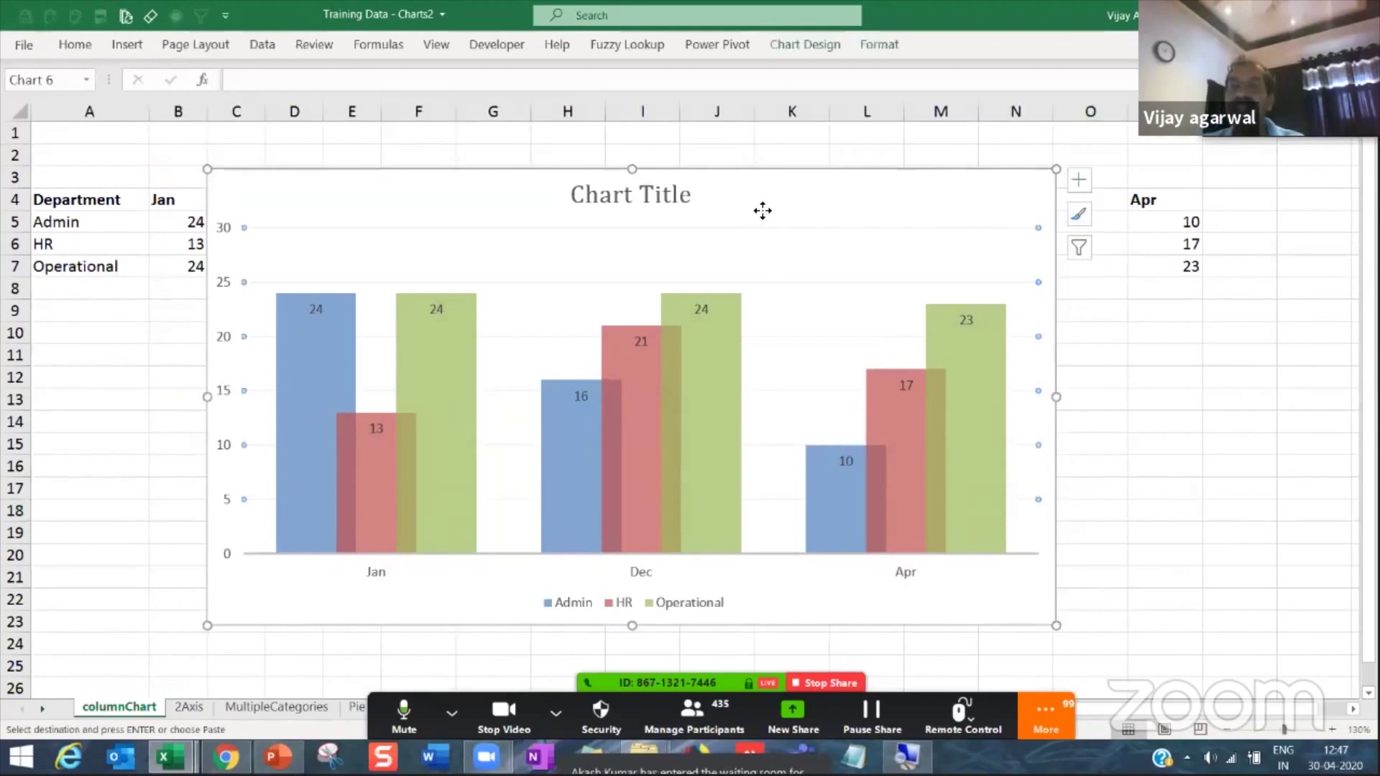
{"action": "left_click", "coordinate": [805, 46]}
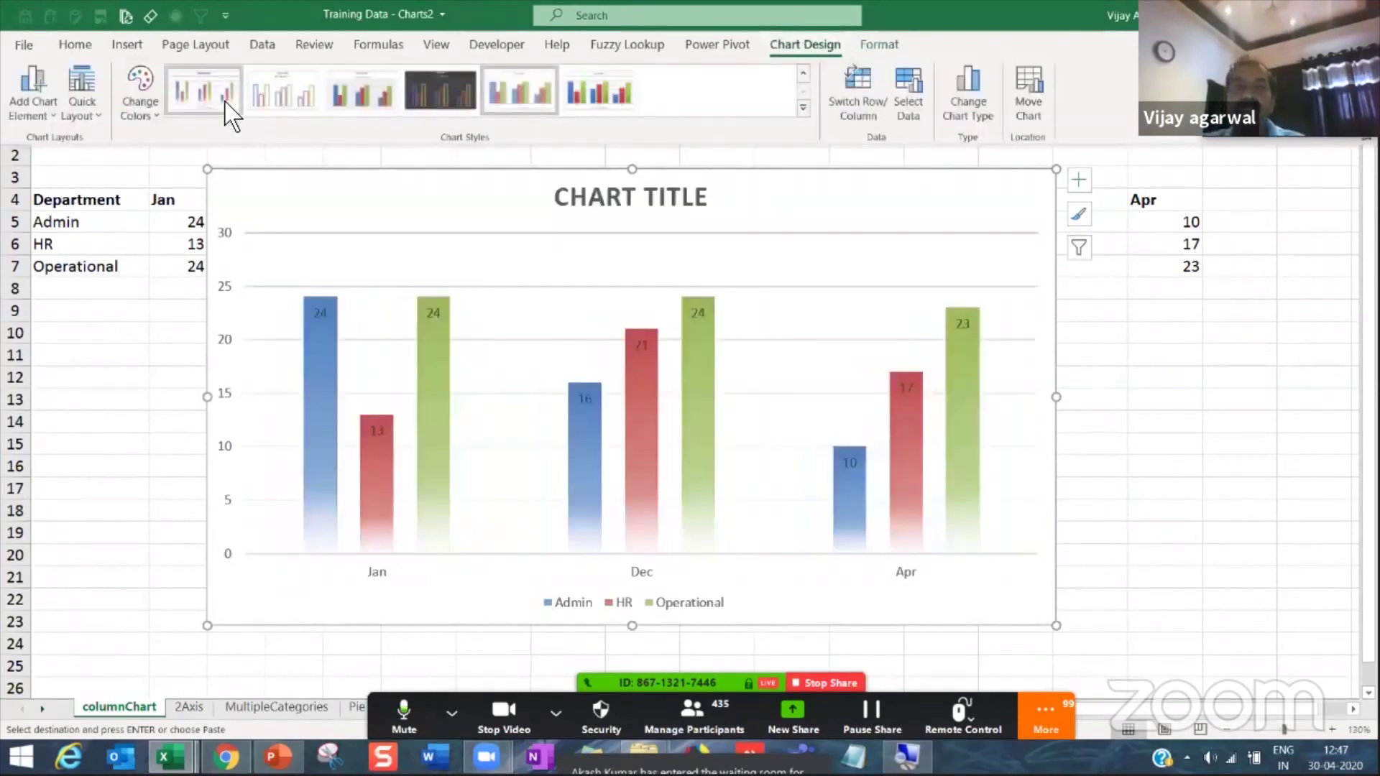
{"action": "left_click", "coordinate": [157, 120]}
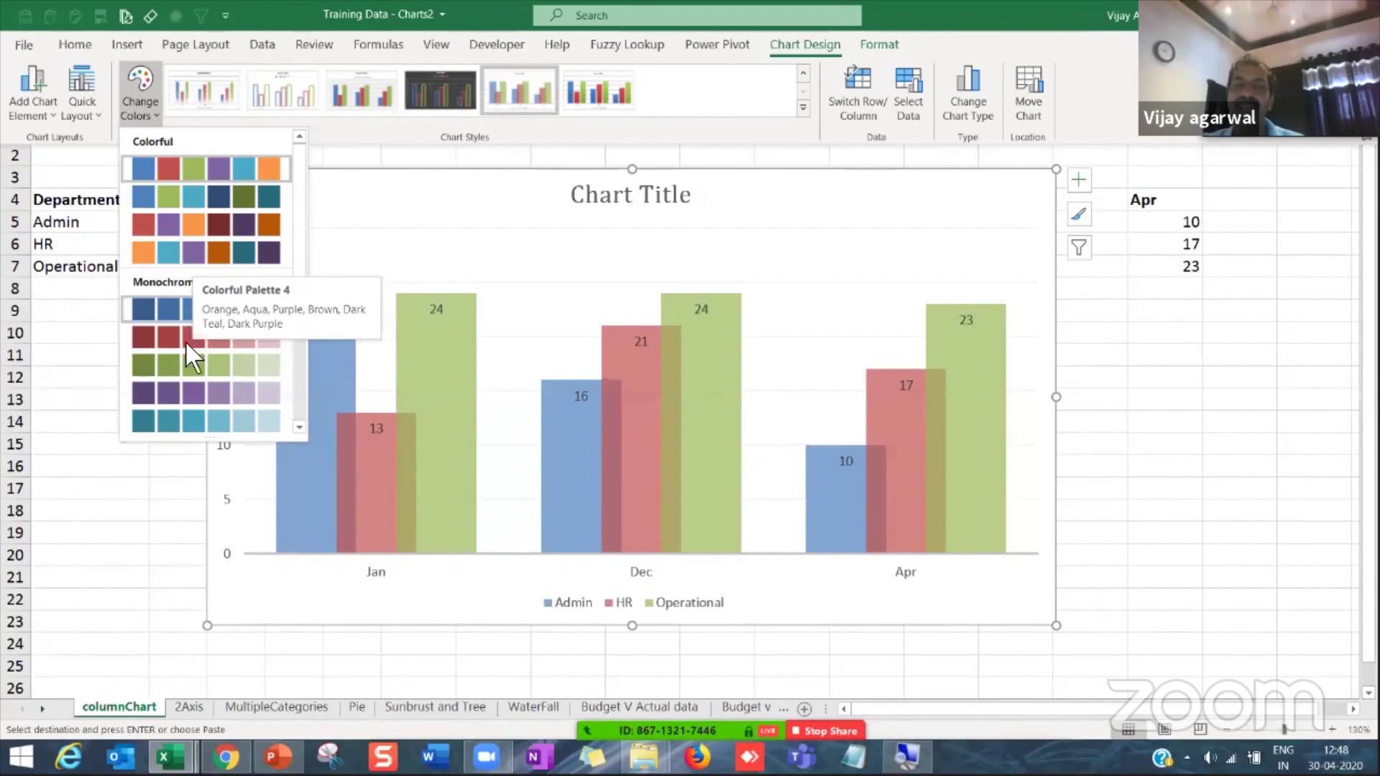
{"action": "left_click", "coordinate": [185, 342]}
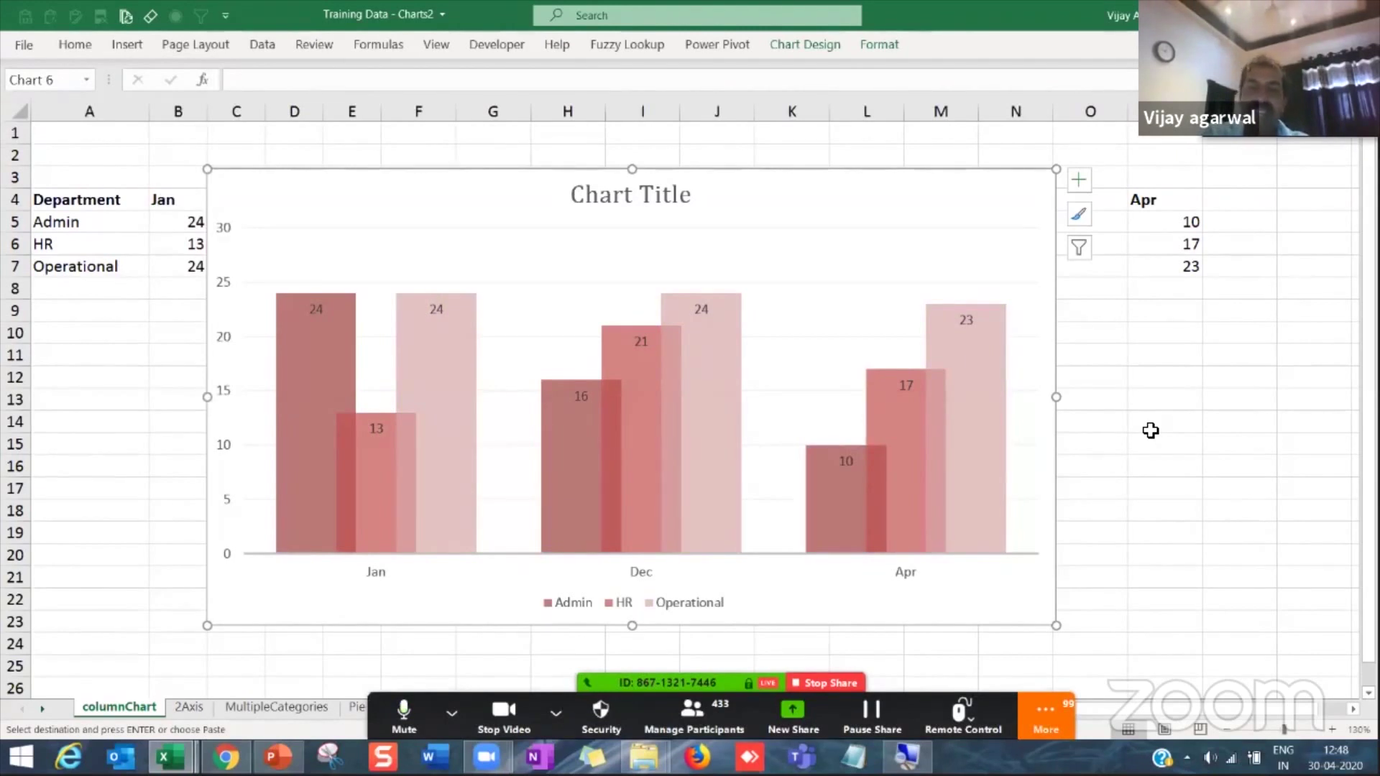
Step: Recalculate the workbook several times to refresh the department figures and the chart
{"action": "key", "text": "F9"}
{"action": "key", "text": "F9"}
{"action": "key", "text": "F9"}
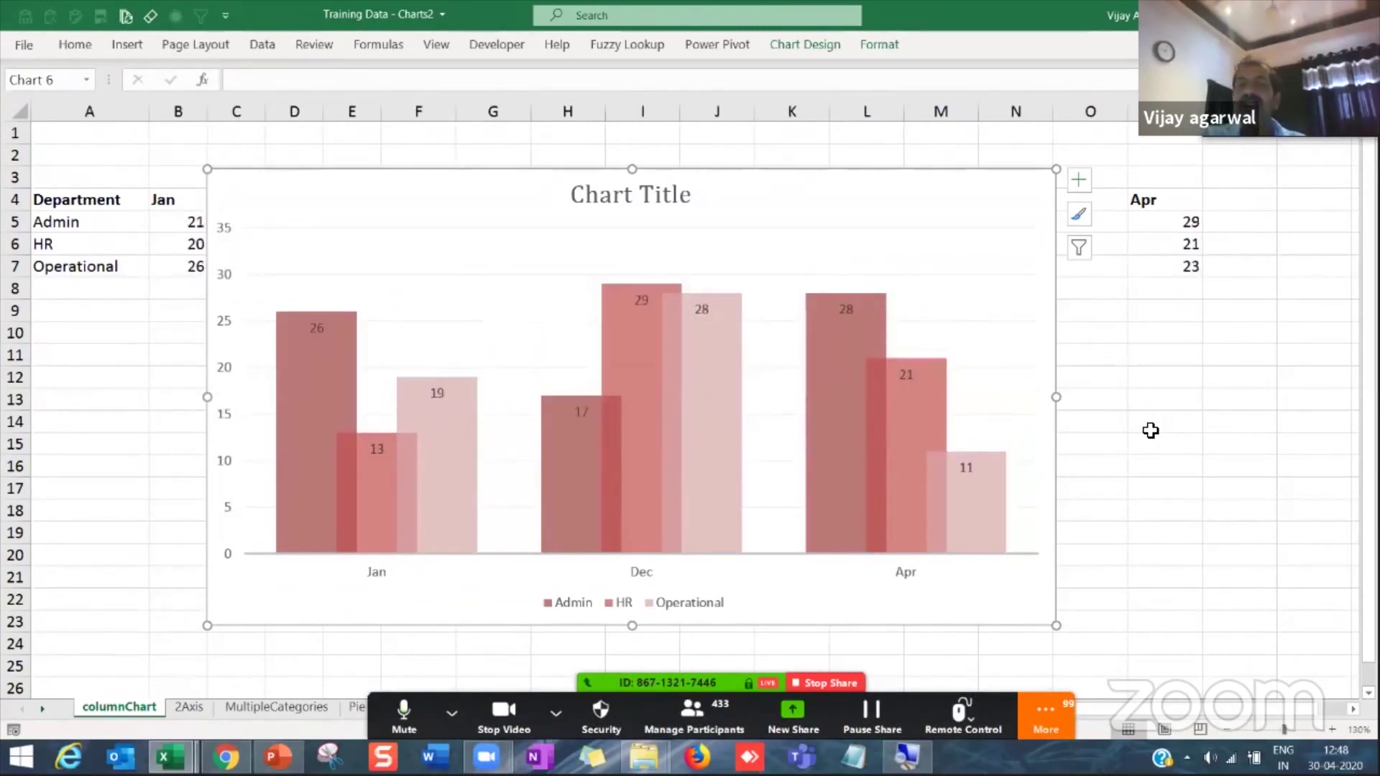
{"action": "key", "text": "F9"}
{"action": "key", "text": "F9"}
{"action": "key", "text": "F9"}
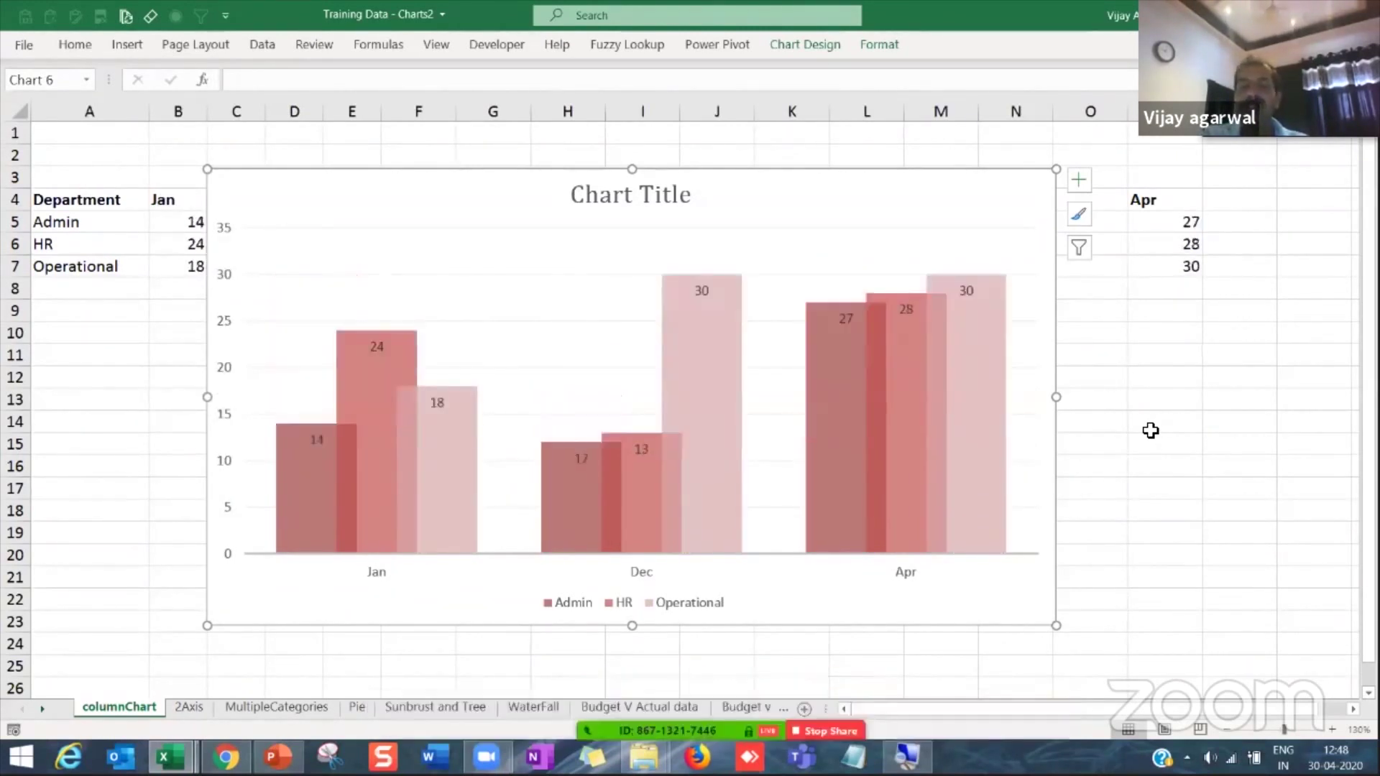
Step: Move the Headcount and Training combo chart on the 2Axis sheet down to start at about row 9
{"action": "left_click", "coordinate": [190, 708]}
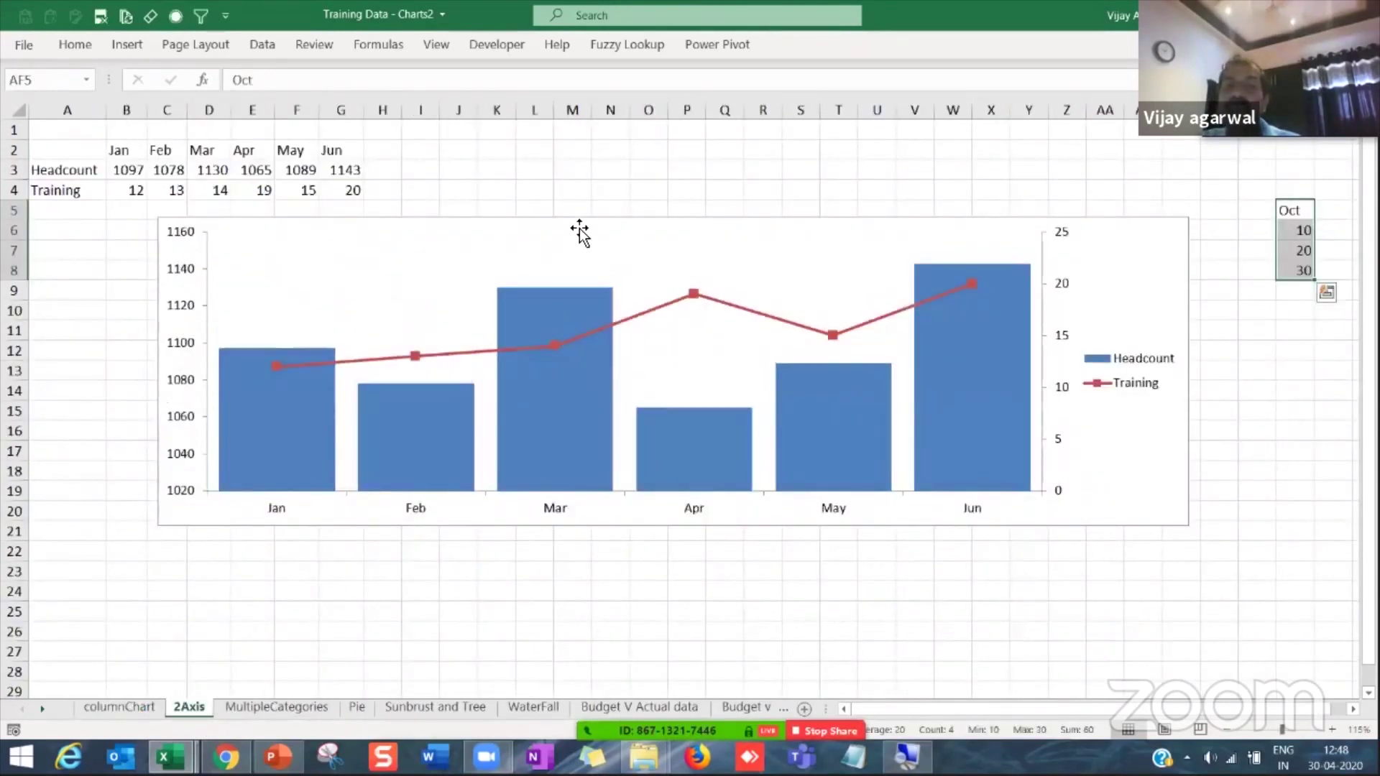
{"action": "mouse_move", "coordinate": [580, 221]}
{"action": "left_mouse_down"}
{"action": "mouse_move", "coordinate": [504, 288]}
{"action": "mouse_move", "coordinate": [567, 290]}
{"action": "left_mouse_up"}
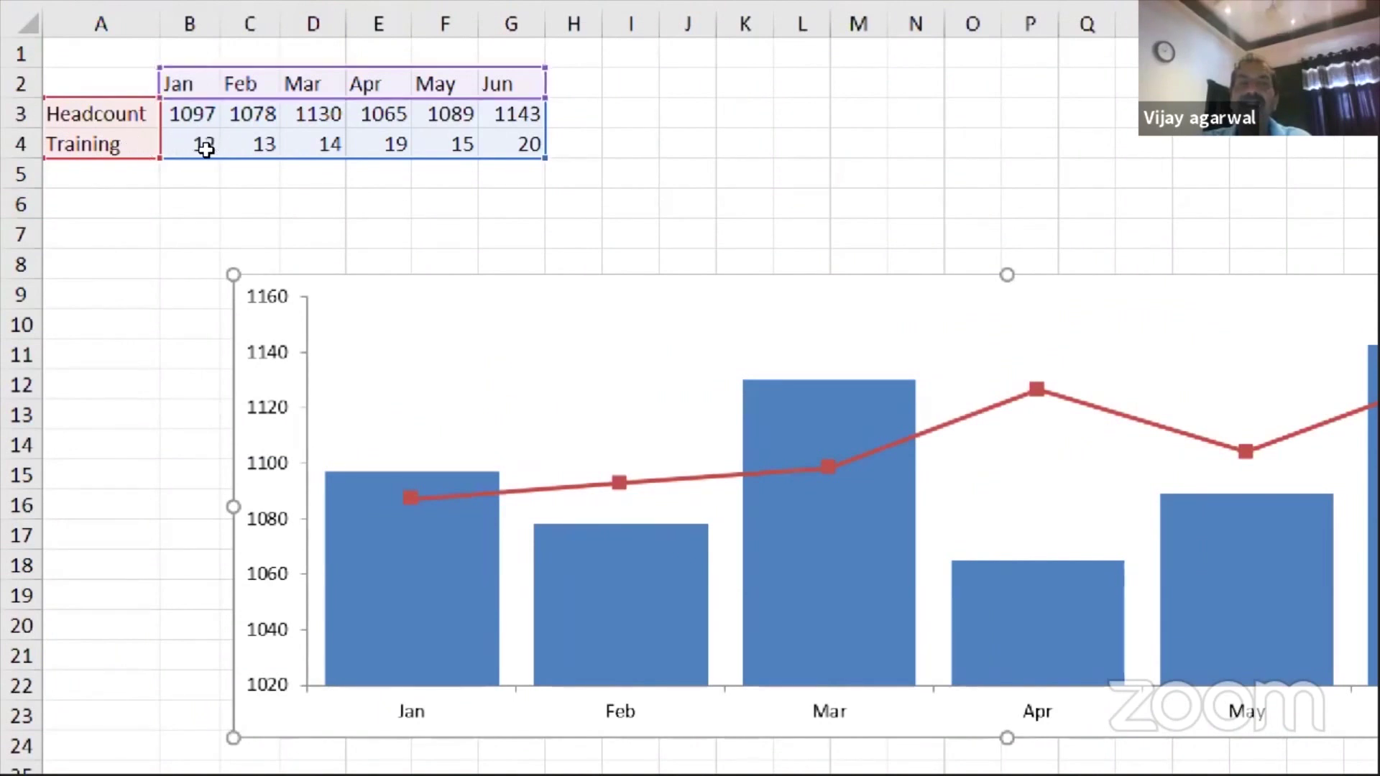
Step: Examine the monthly Headcount and Training figures for January to June in A2:G4 cell by cell
{"action": "left_click", "coordinate": [313, 84]}
{"action": "left_click", "coordinate": [444, 84]}
{"action": "left_click", "coordinate": [102, 114]}
{"action": "left_click", "coordinate": [190, 114]}
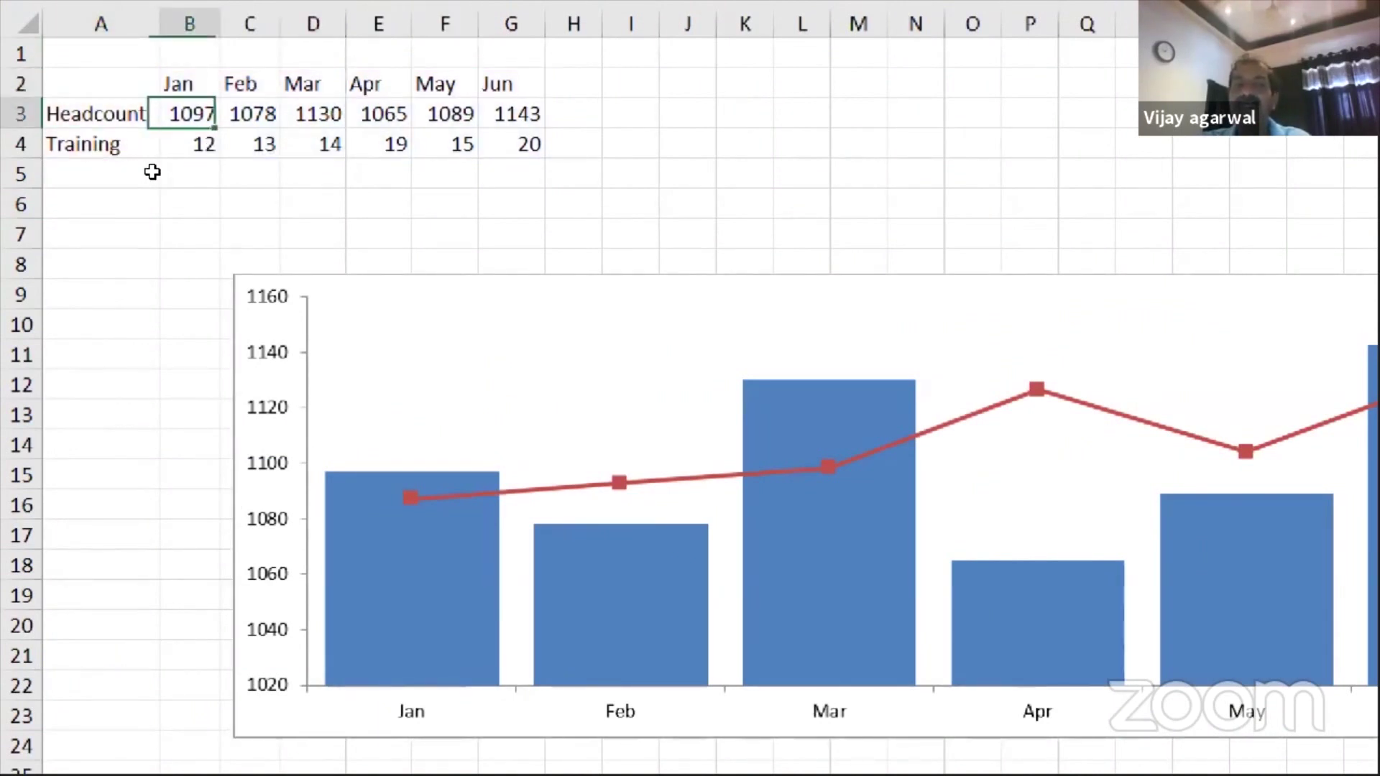
{"action": "key", "text": "ctrl+shift+Right"}
{"action": "left_click", "coordinate": [379, 174]}
{"action": "left_click", "coordinate": [94, 144]}
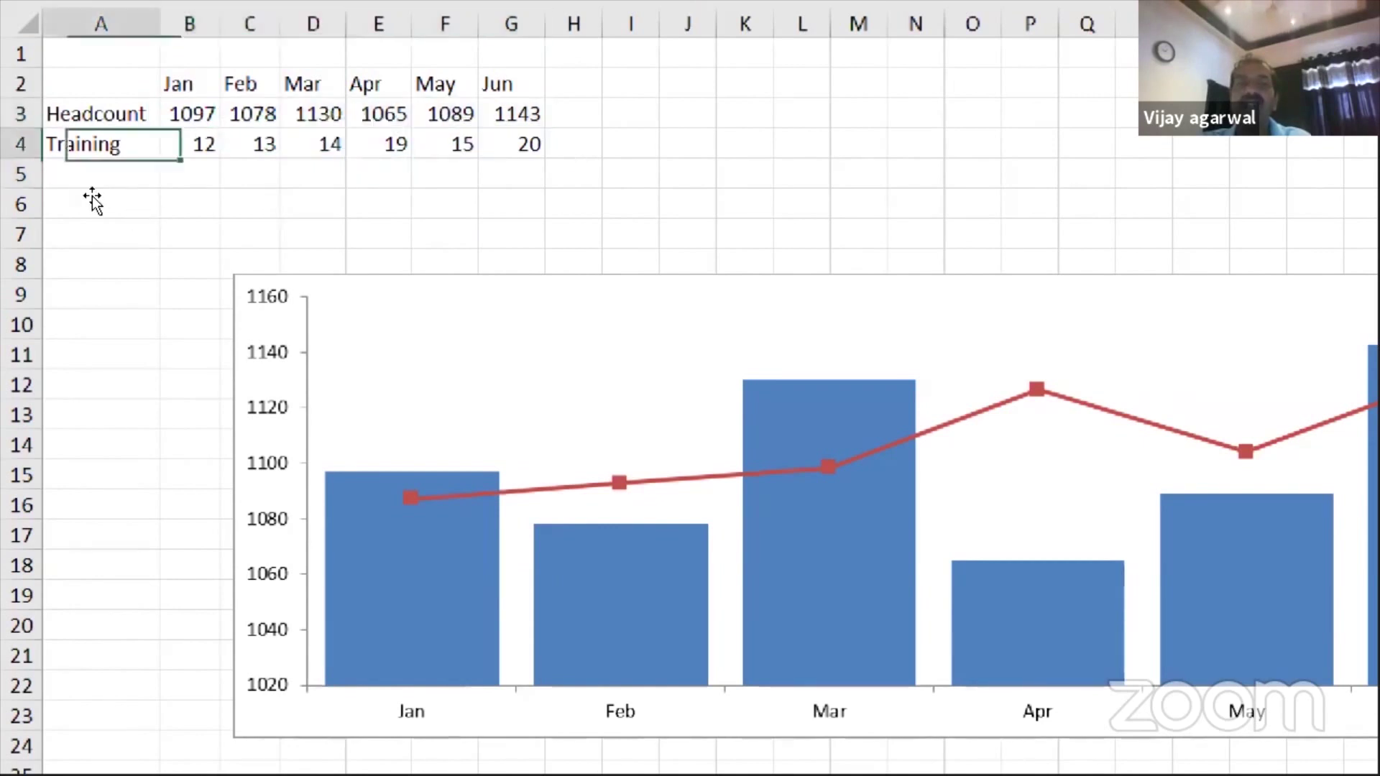
{"action": "left_click", "coordinate": [126, 114]}
{"action": "key", "text": "Right"}
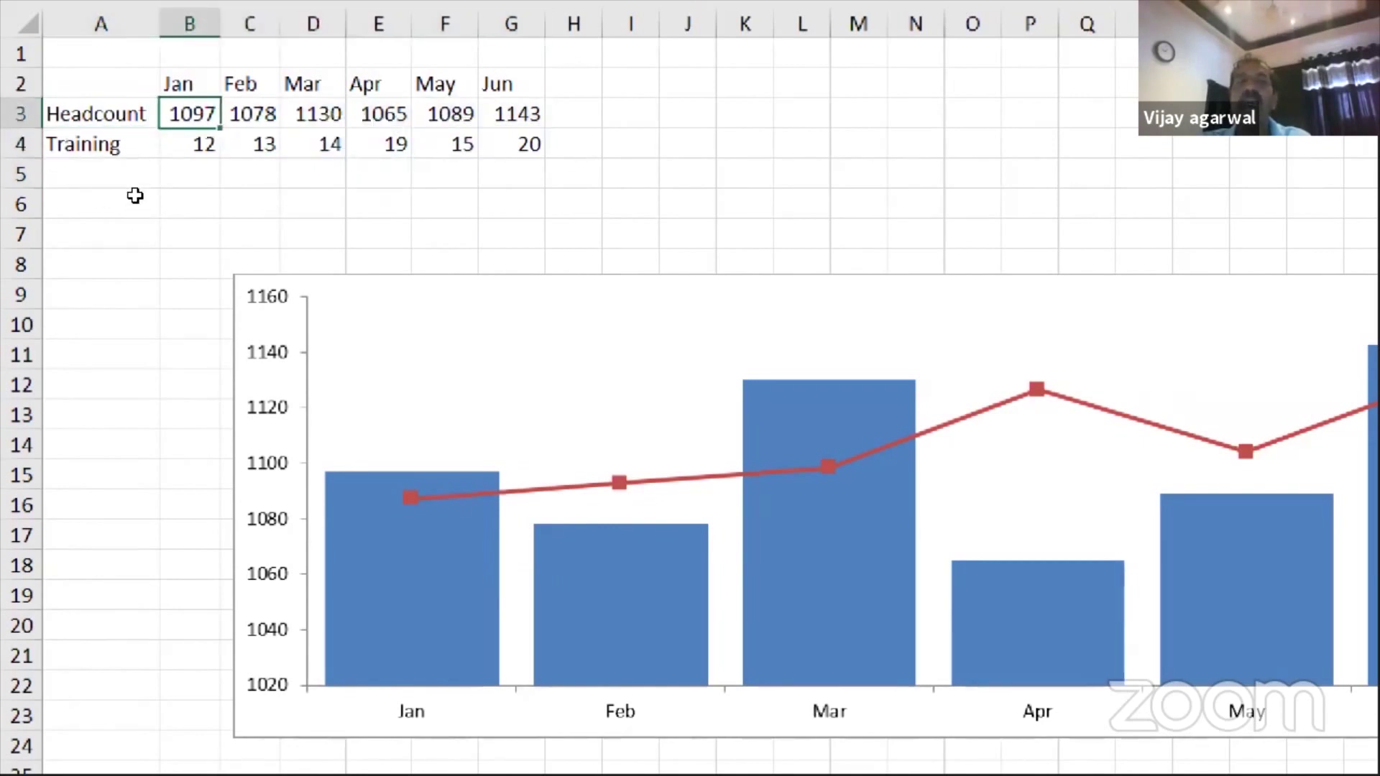
{"action": "key", "text": "Down"}
{"action": "key", "text": "Right"}
{"action": "key", "text": "Left"}
{"action": "key", "text": "Up"}
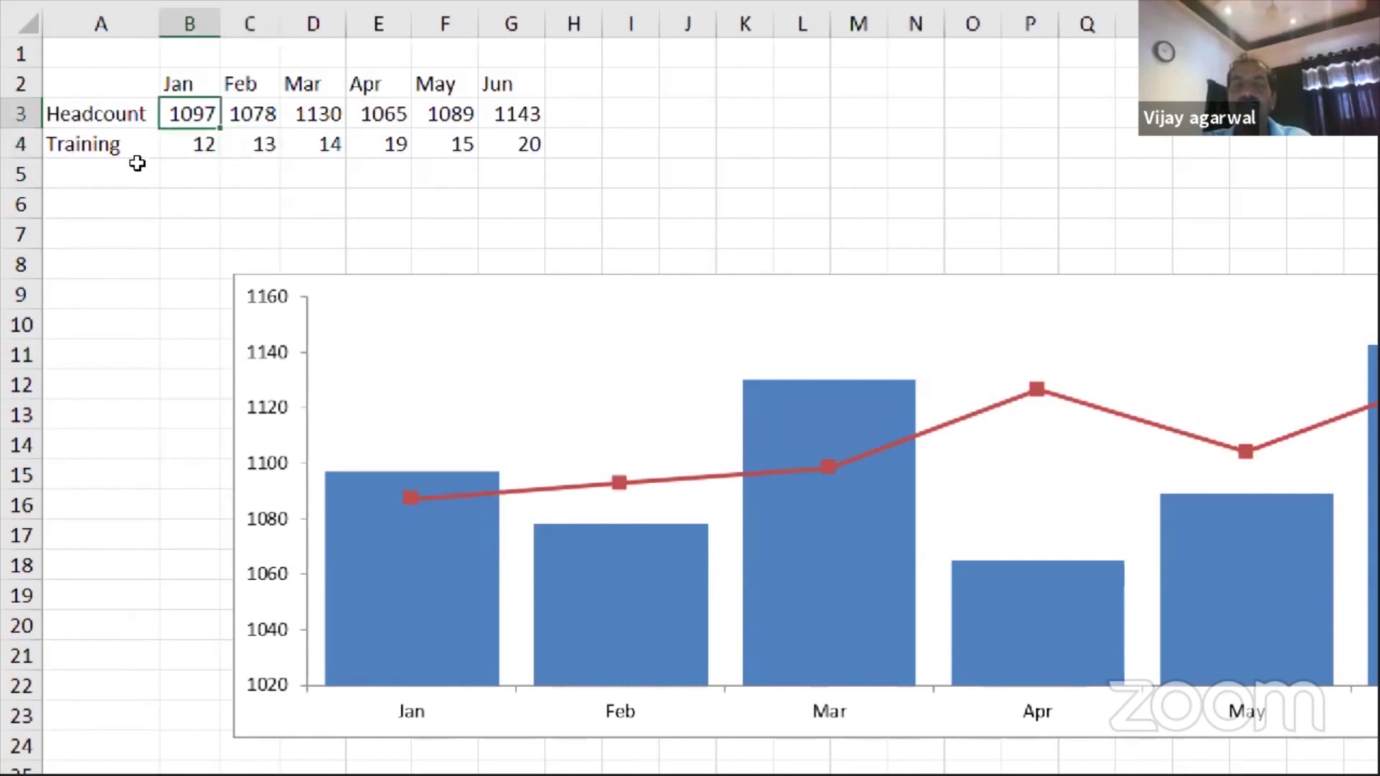
{"action": "key", "text": "Up"}
{"action": "key", "text": "Down"}
{"action": "key", "text": "Down"}
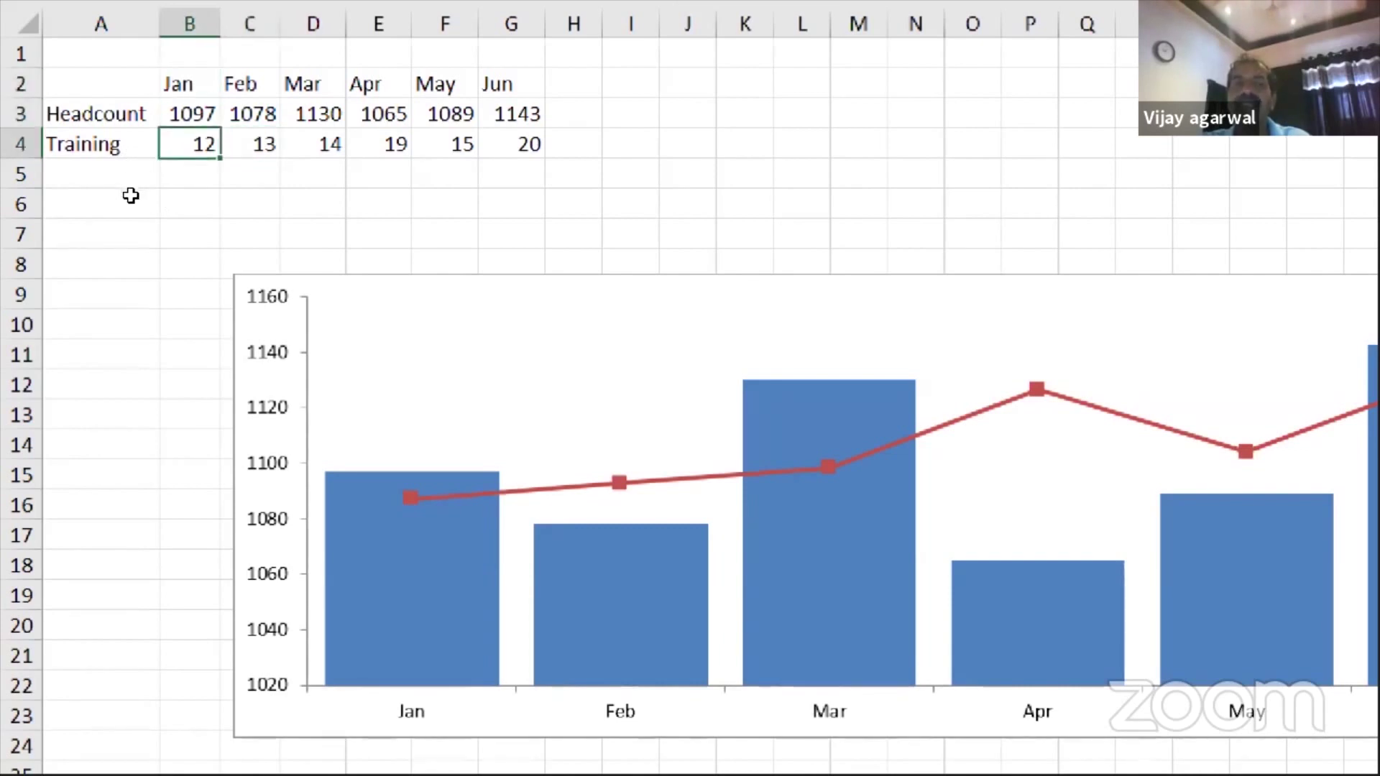
{"action": "key", "text": "Up"}
{"action": "key", "text": "Right"}
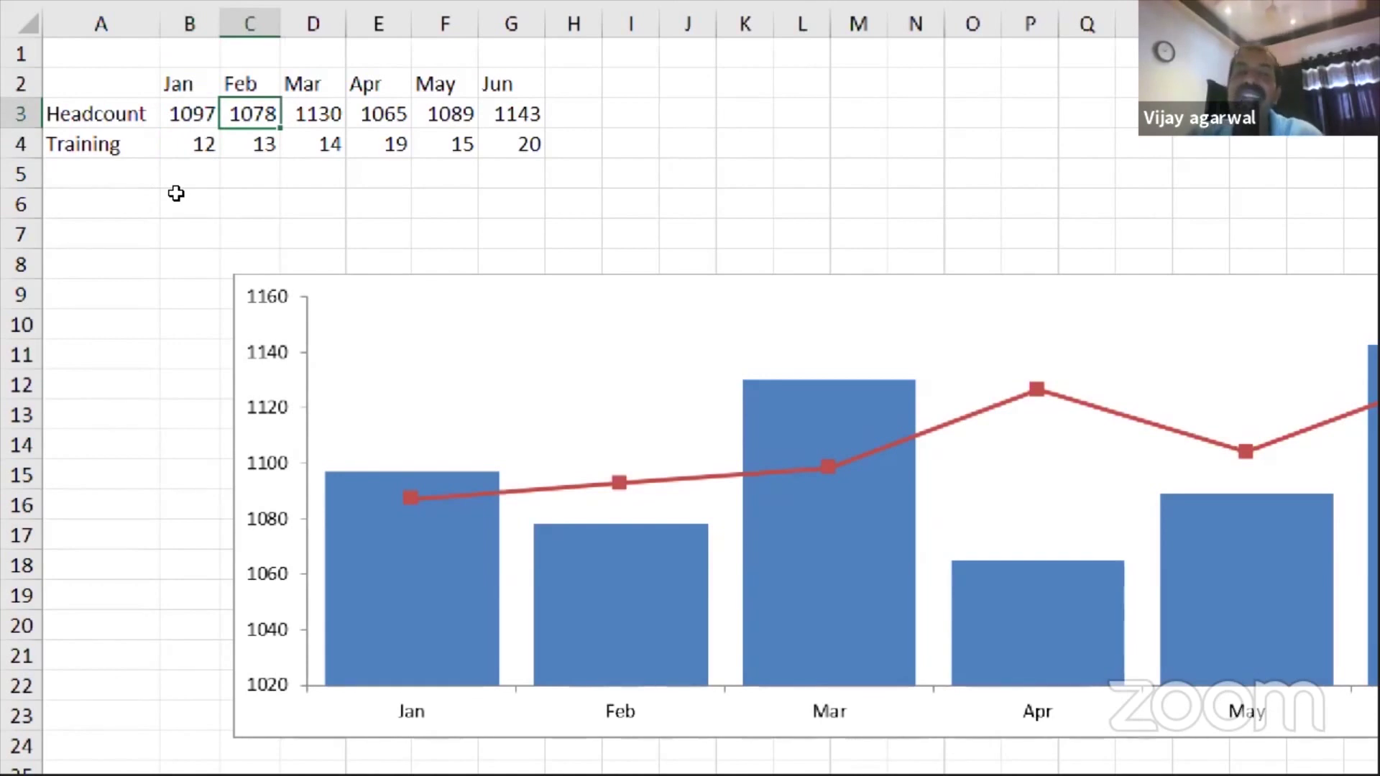
Step: Insert a default column chart from the whole Headcount and Training table A2:G4
{"action": "key", "text": "Right"}
{"action": "key", "text": "ctrl+a"}
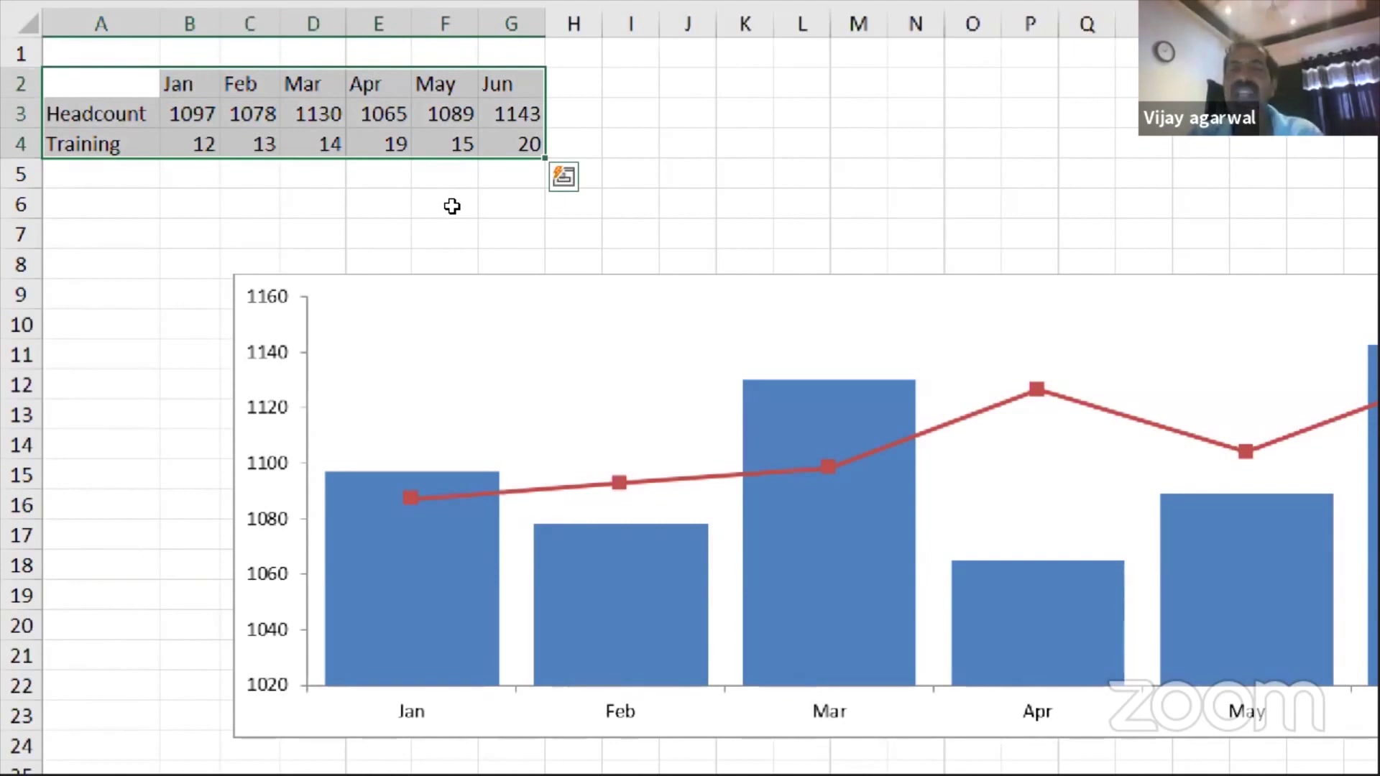
{"action": "key", "text": "alt+F1"}
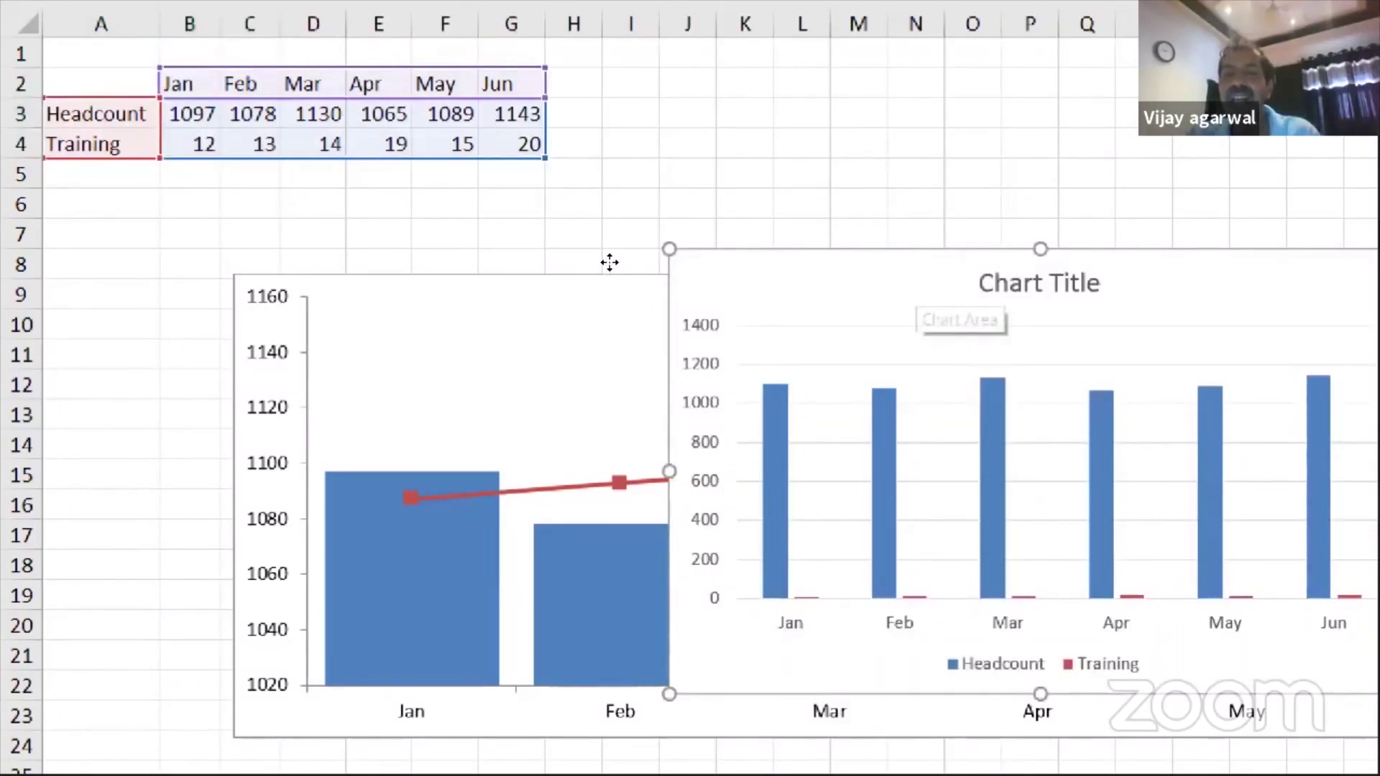
Step: Move the new column chart to just below the data table and enlarge its width and height
{"action": "left_click_drag", "start_coordinate": [897, 285], "coordinate": [372, 187]}
{"action": "left_click_drag", "start_coordinate": [887, 374], "coordinate": [1285, 375]}
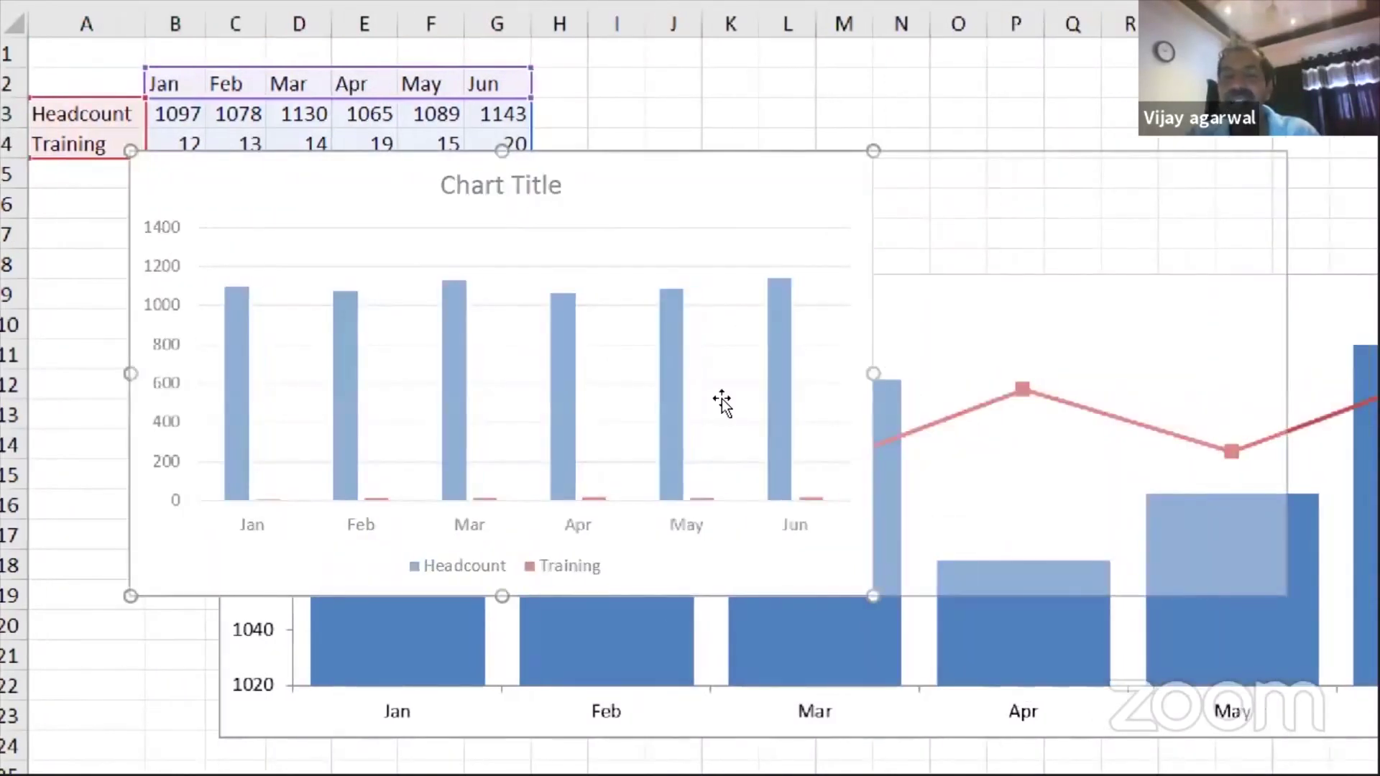
{"action": "left_click_drag", "start_coordinate": [704, 596], "coordinate": [703, 731]}
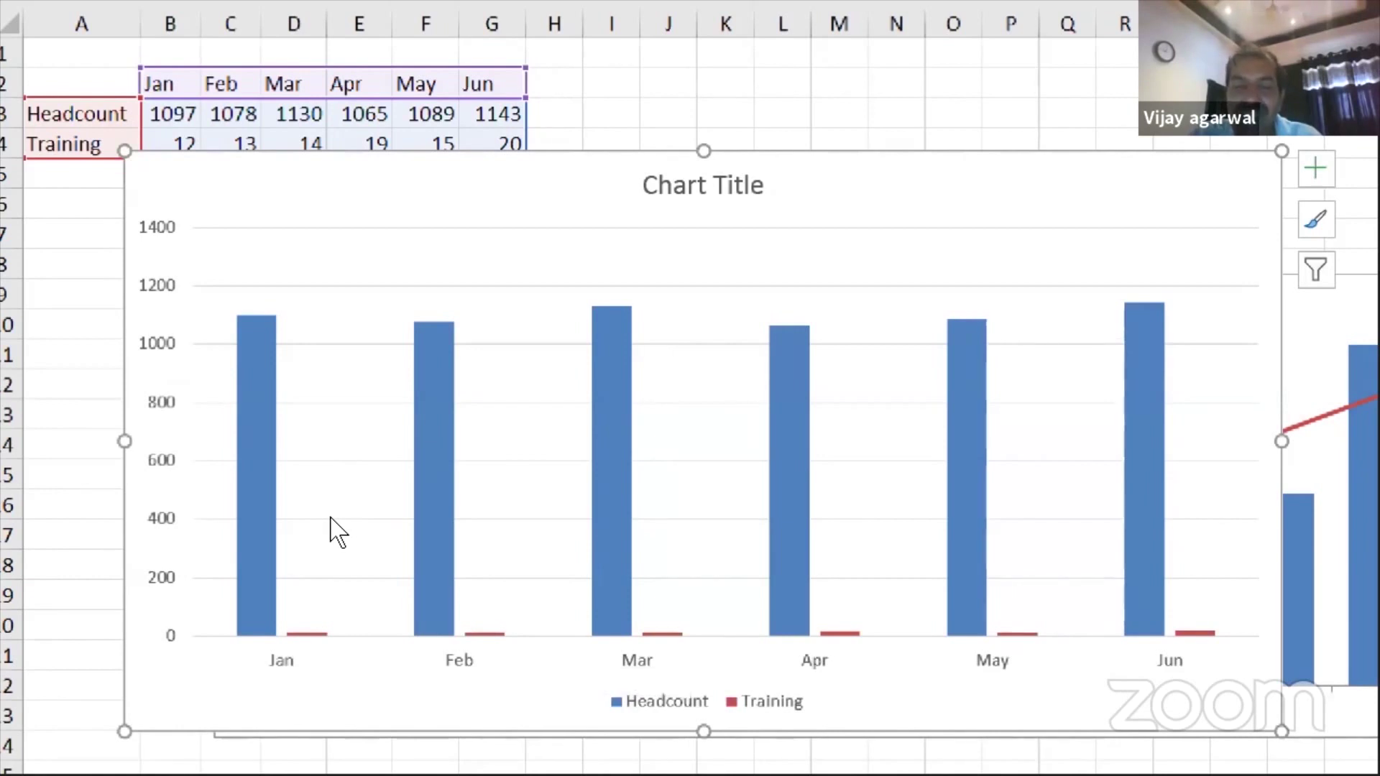
Step: Reposition the new column chart over the combo chart, with its top edge at about row 4
{"action": "left_click", "coordinate": [335, 517]}
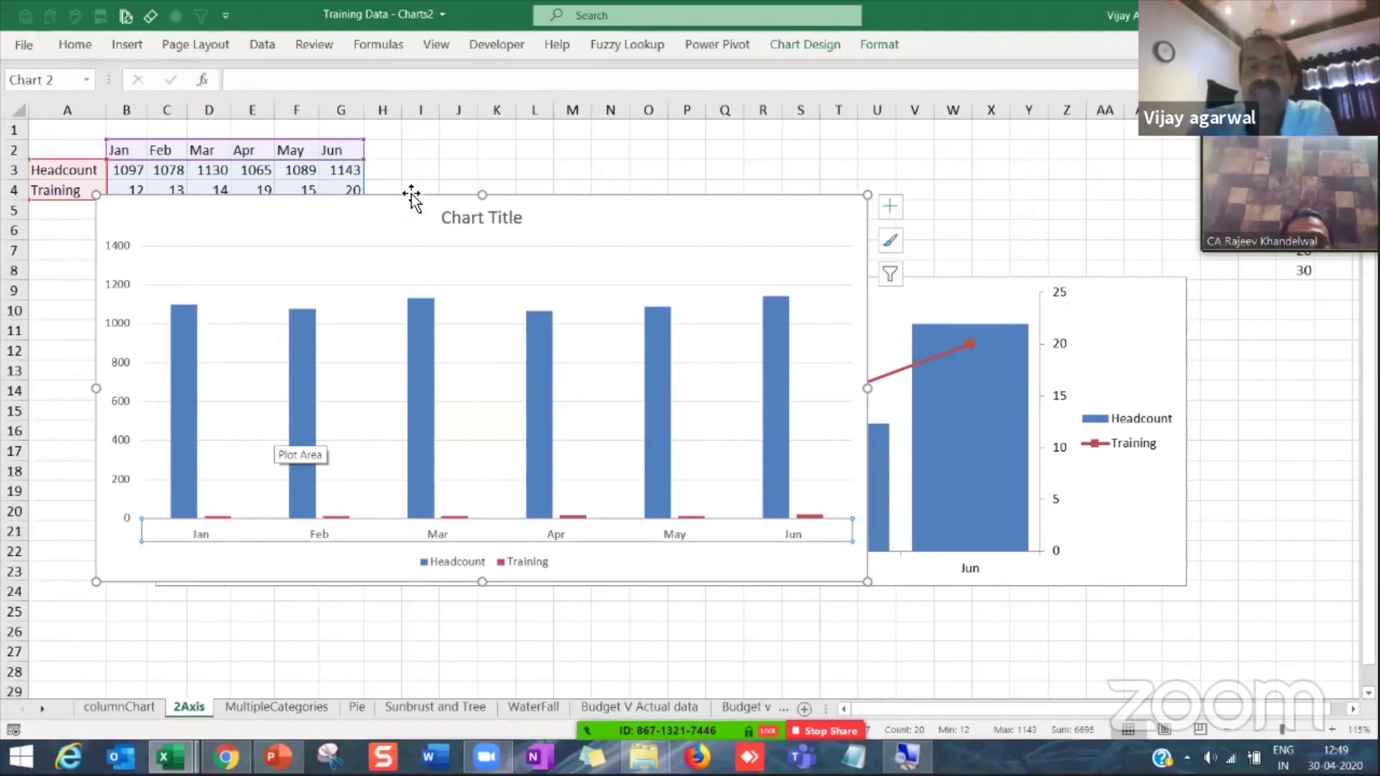
{"action": "left_click_drag", "start_coordinate": [410, 194], "coordinate": [500, 282]}
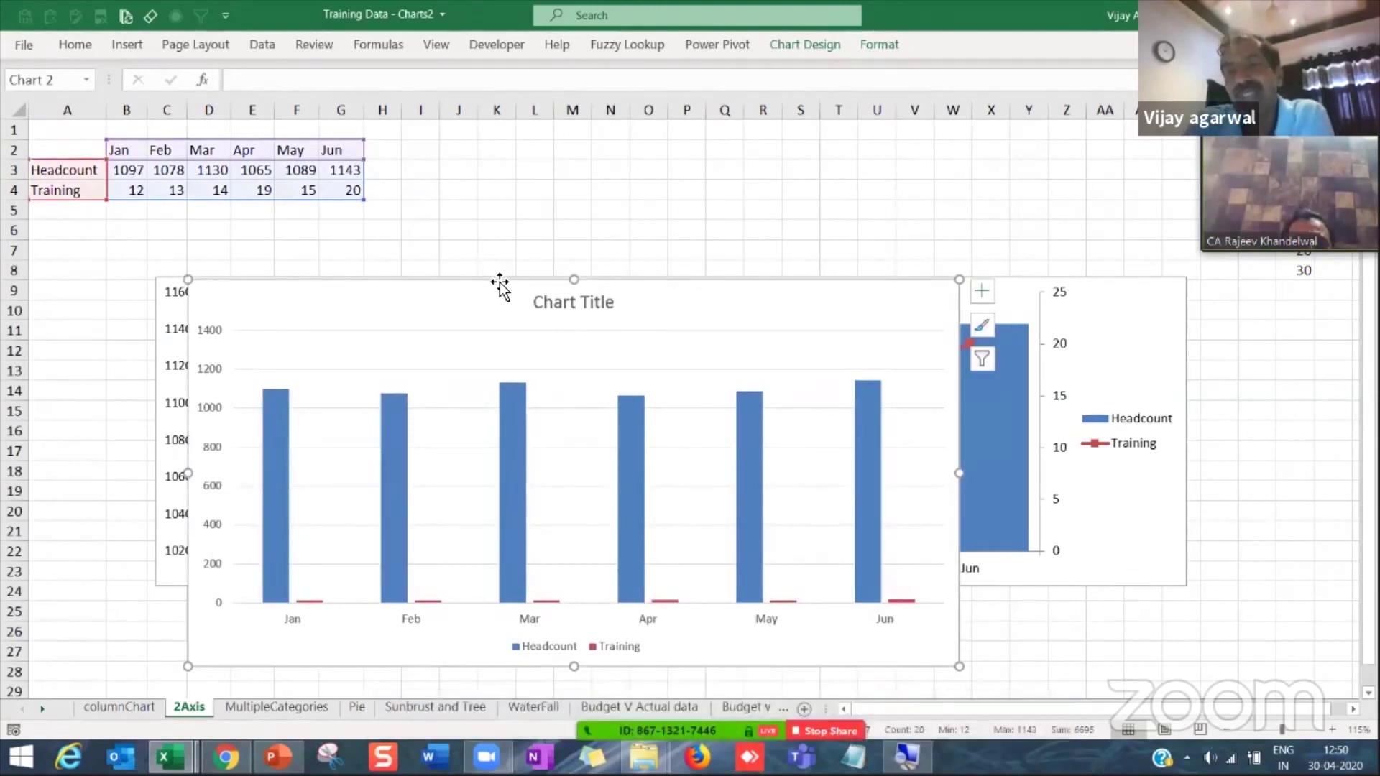
{"action": "left_click_drag", "start_coordinate": [493, 280], "coordinate": [493, 266]}
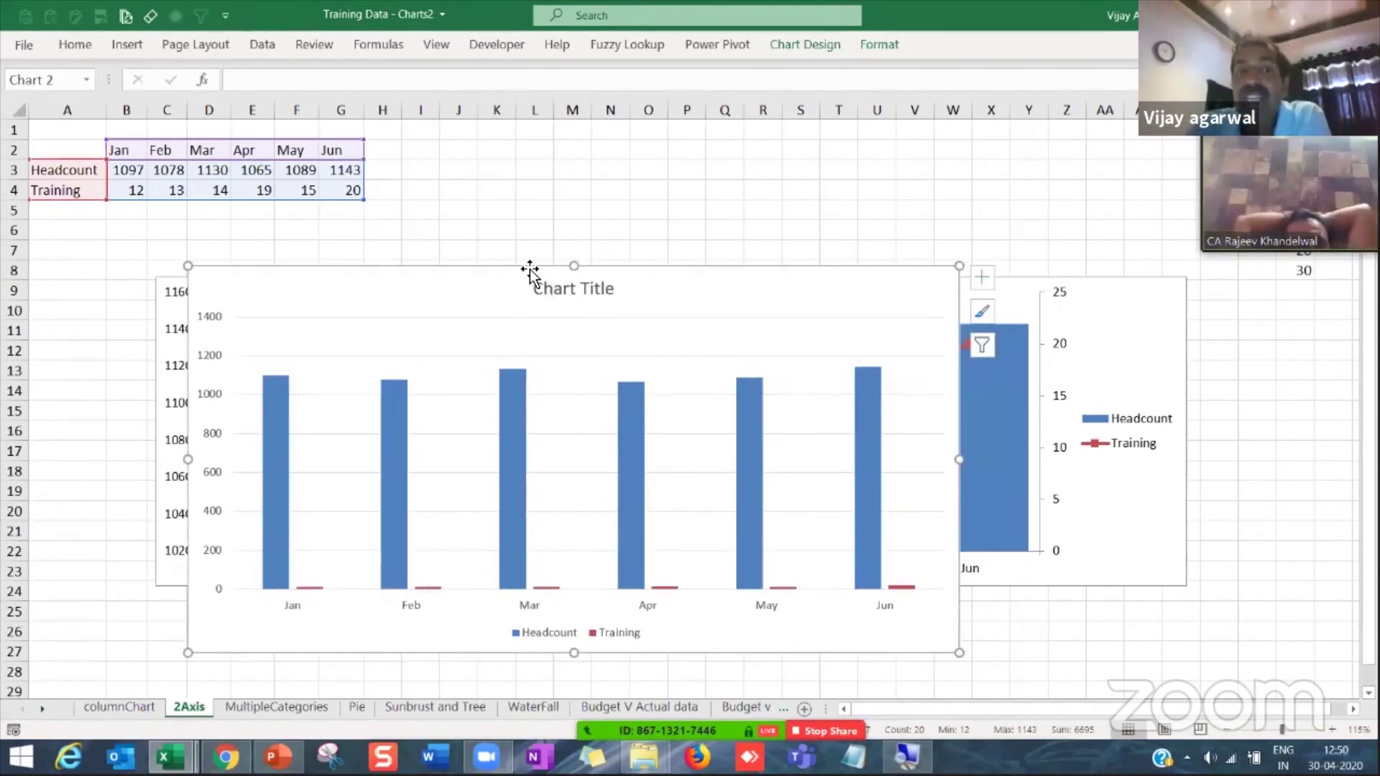
{"action": "left_click_drag", "start_coordinate": [529, 270], "coordinate": [545, 182]}
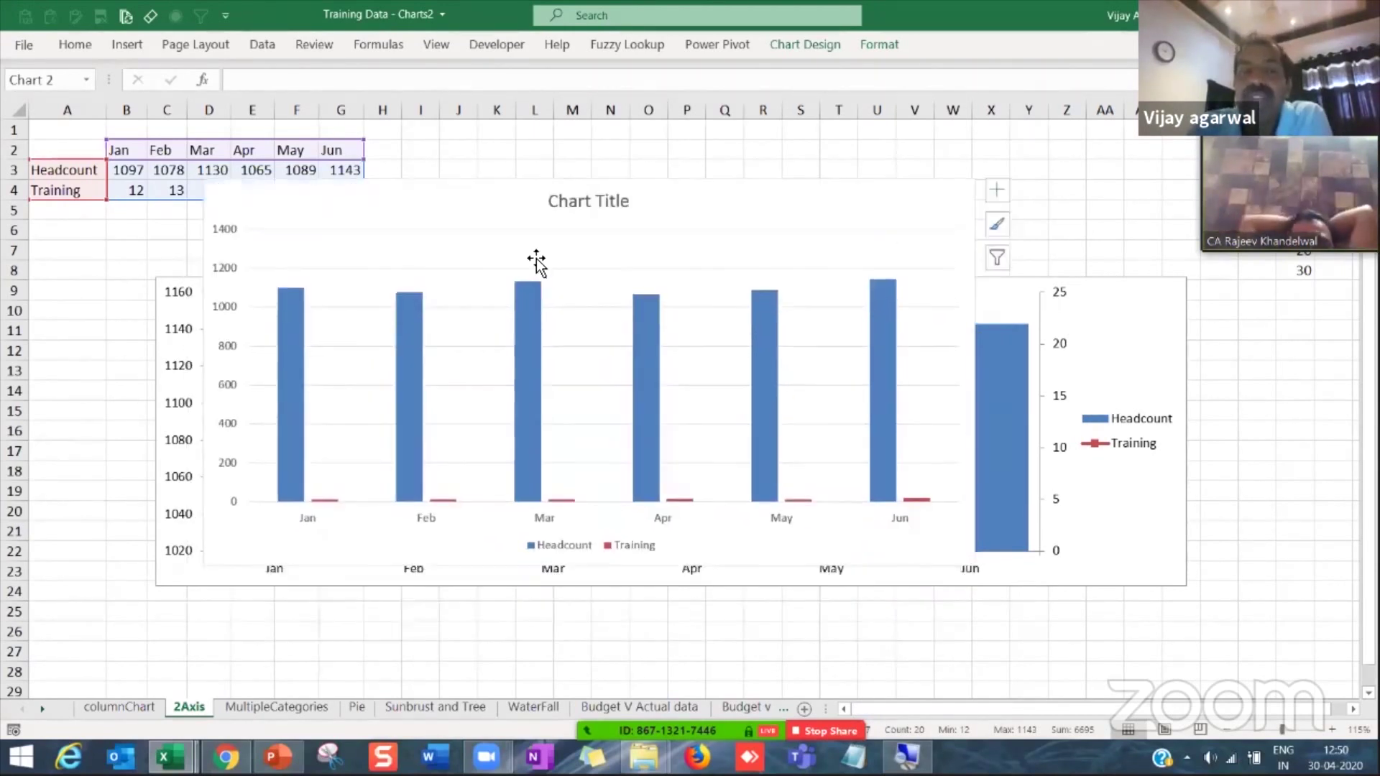
Step: Add data labels to the Headcount columns in the new column chart
{"action": "left_click", "coordinate": [477, 487]}
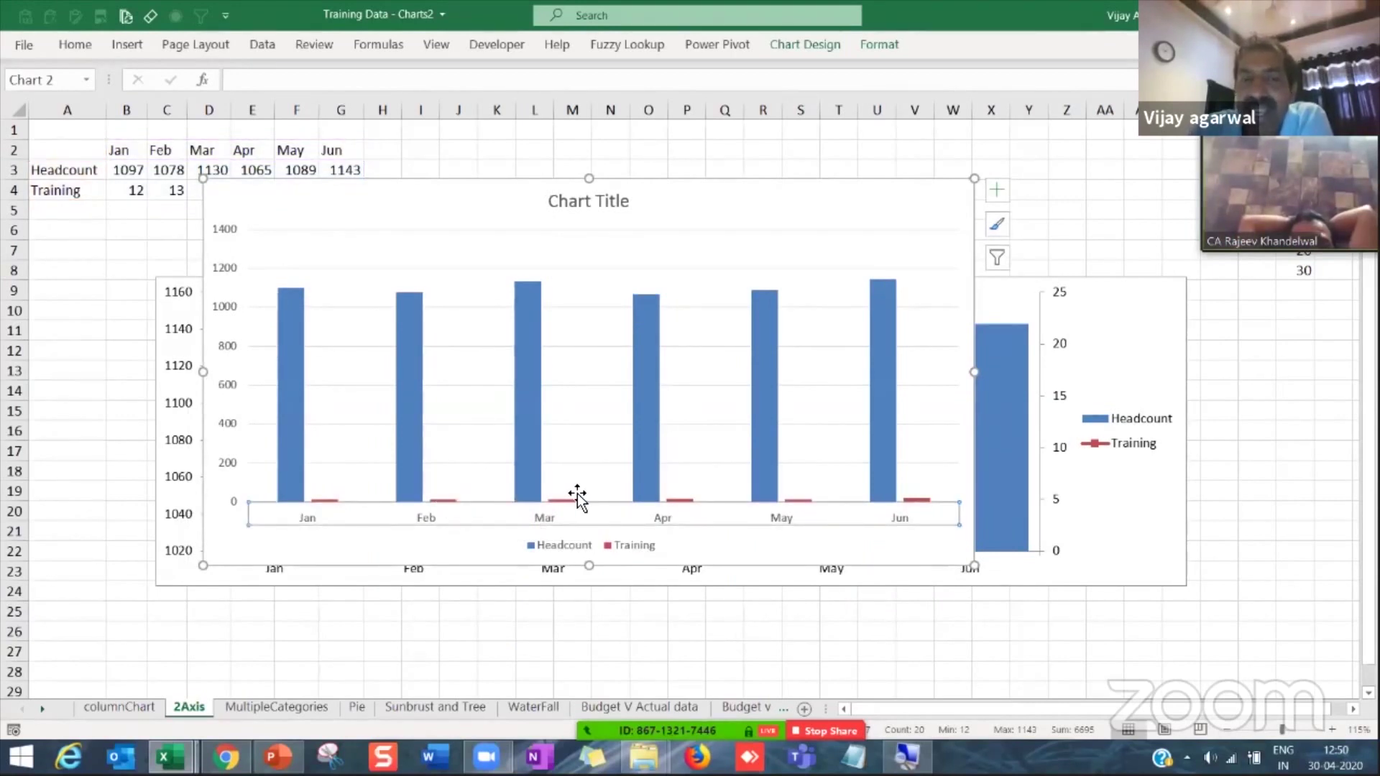
{"action": "left_click", "coordinate": [526, 379]}
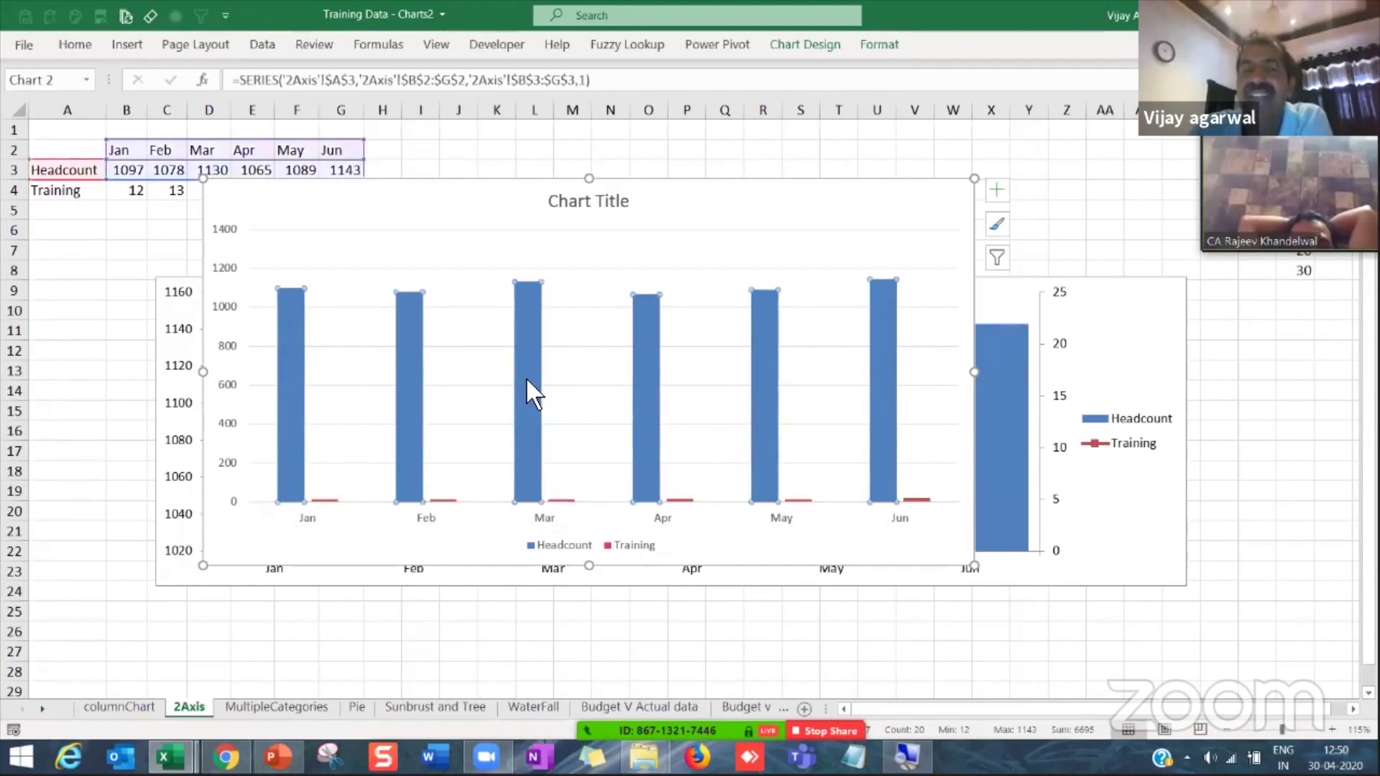
{"action": "right_click", "coordinate": [527, 381]}
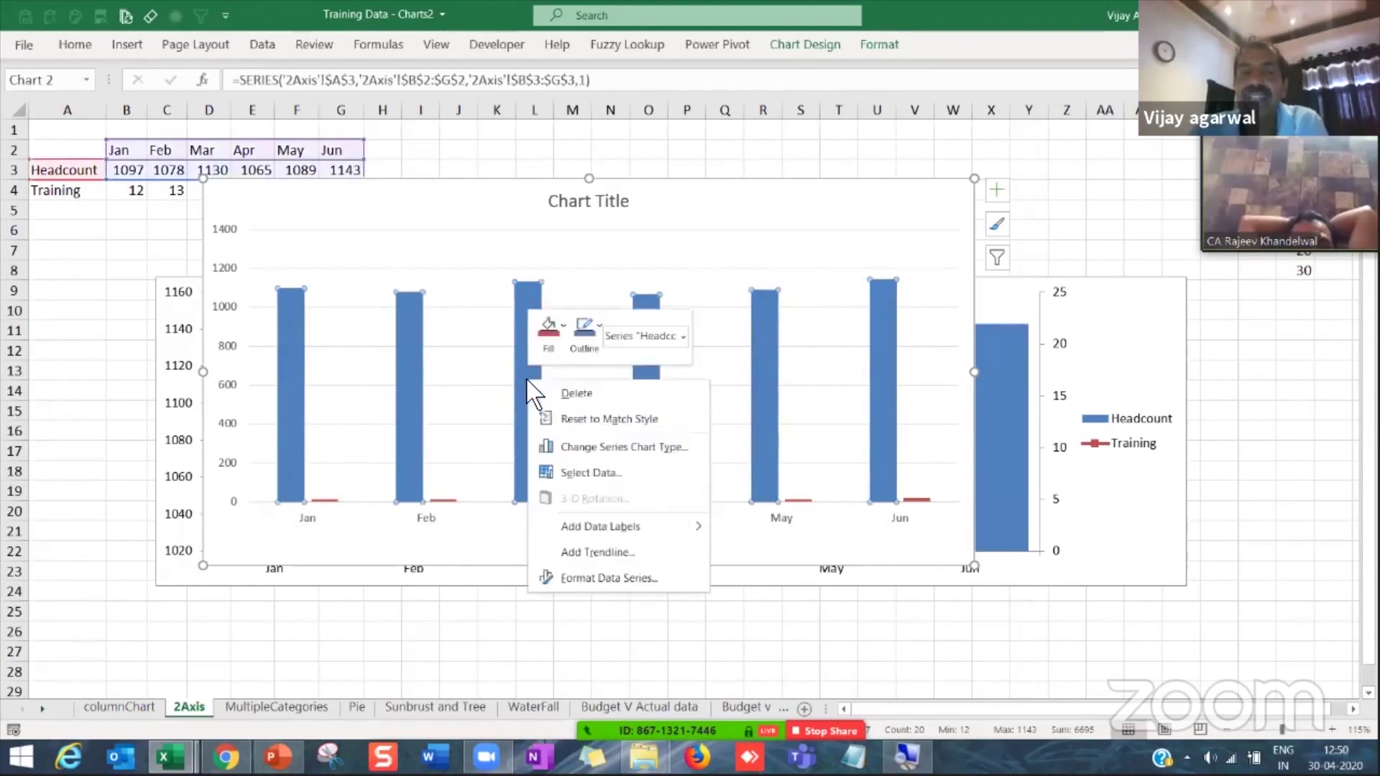
{"action": "left_click", "coordinate": [590, 530]}
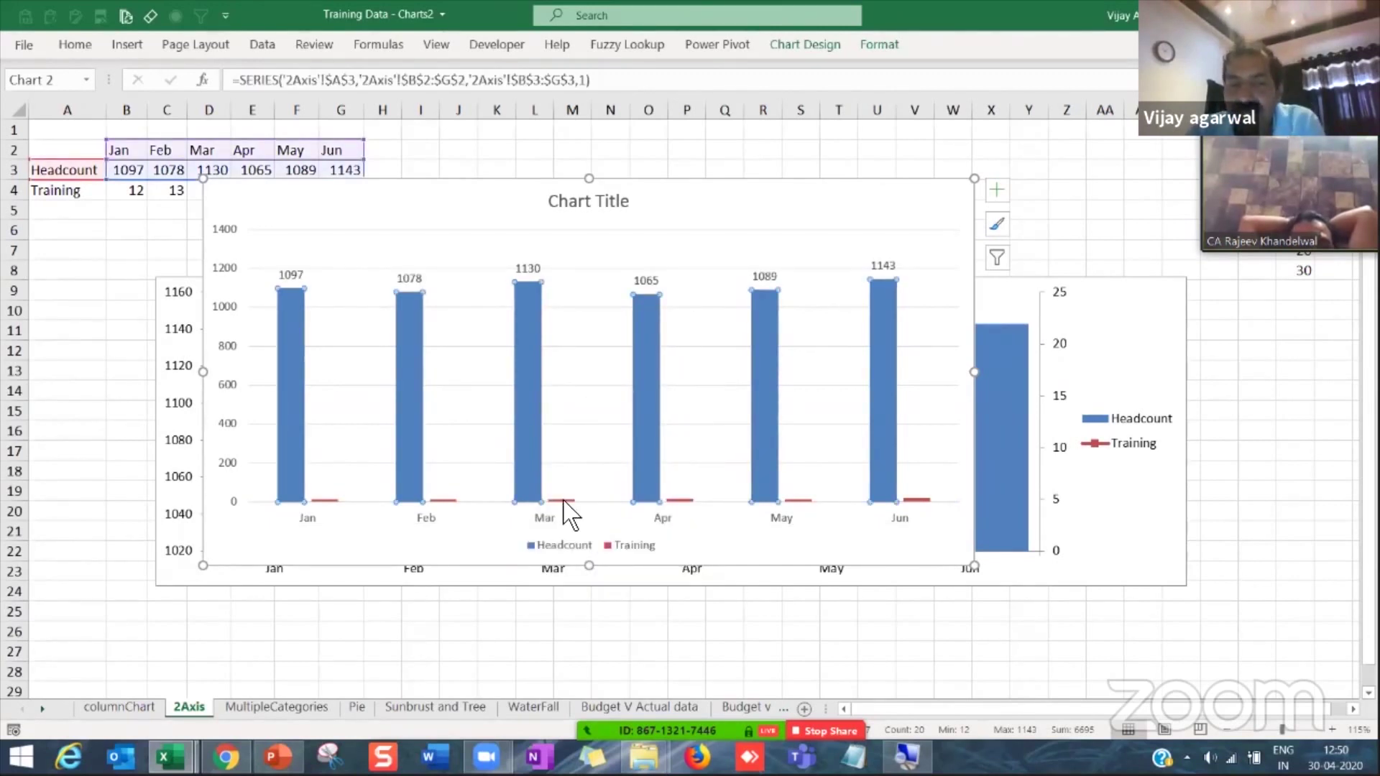
{"action": "left_click", "coordinate": [565, 513]}
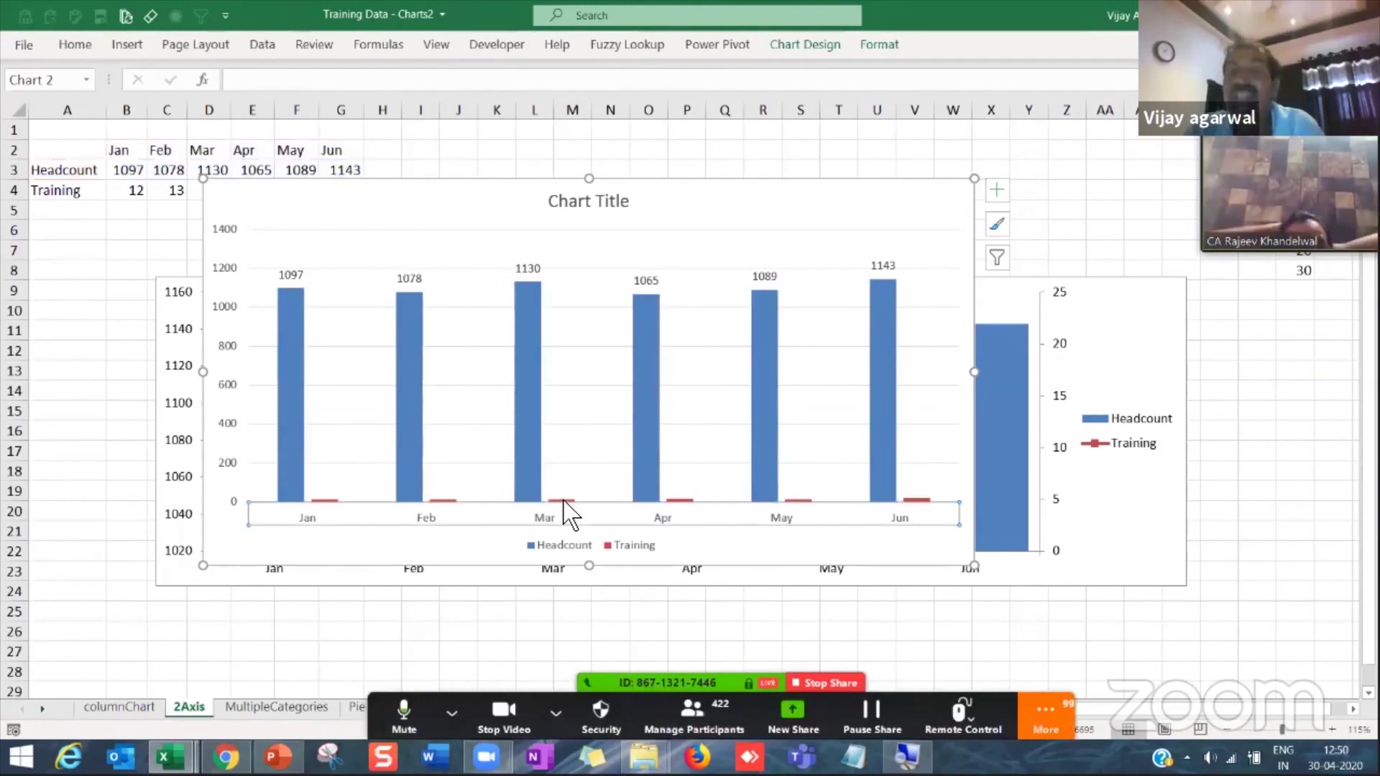
Step: Move the column chart down to about row 7, clear of the data table, and set May's Training value in F4 to 1500
{"action": "left_click_drag", "start_coordinate": [478, 213], "coordinate": [566, 279]}
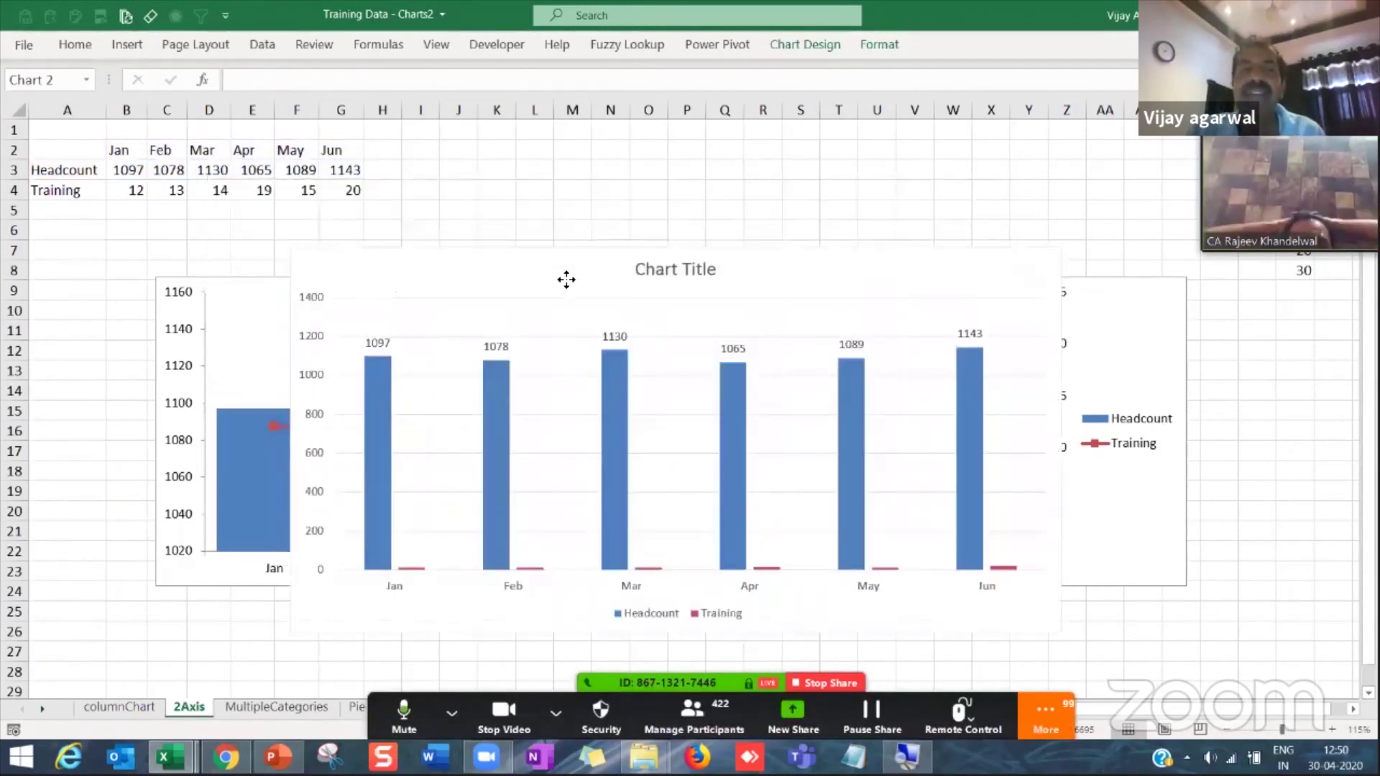
{"action": "key", "text": "Escape"}
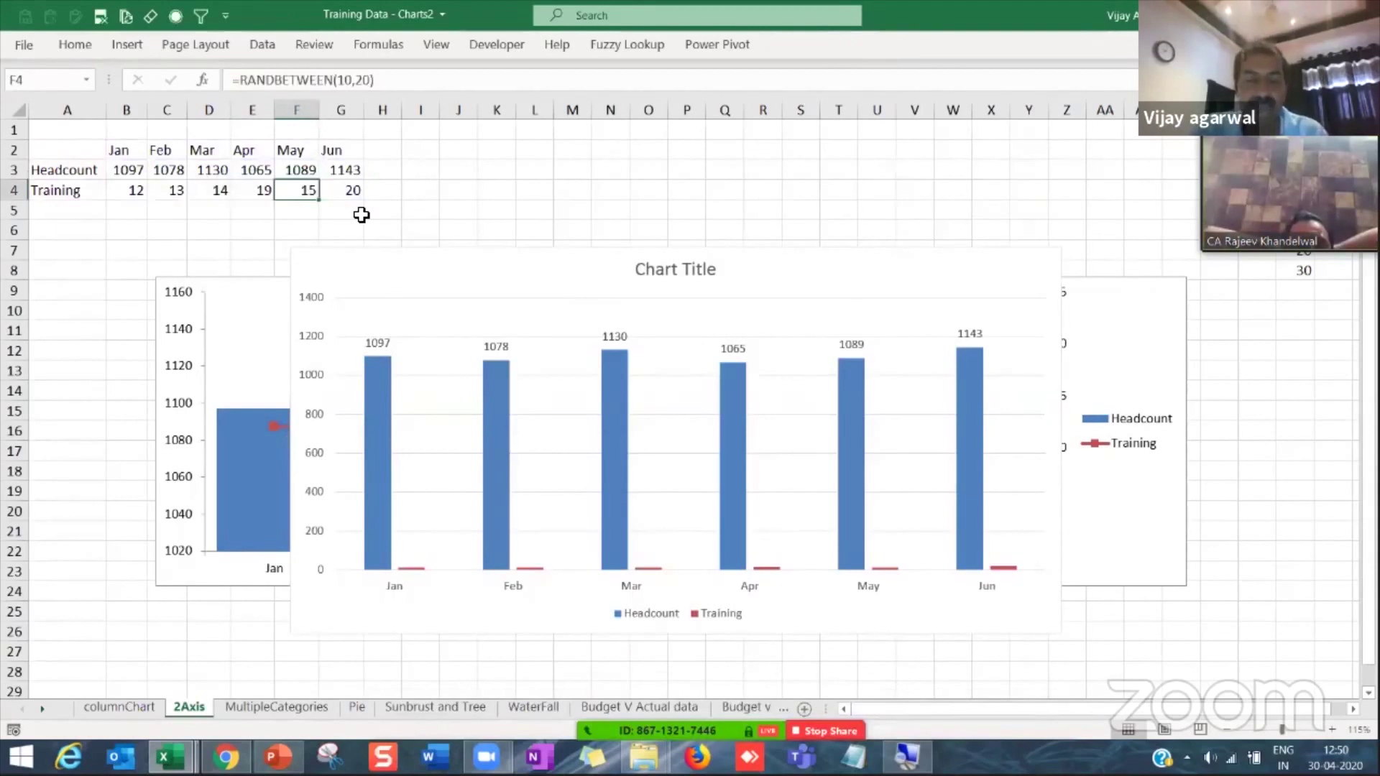
{"action": "type", "text": "1500"}
{"action": "key", "text": "Return"}
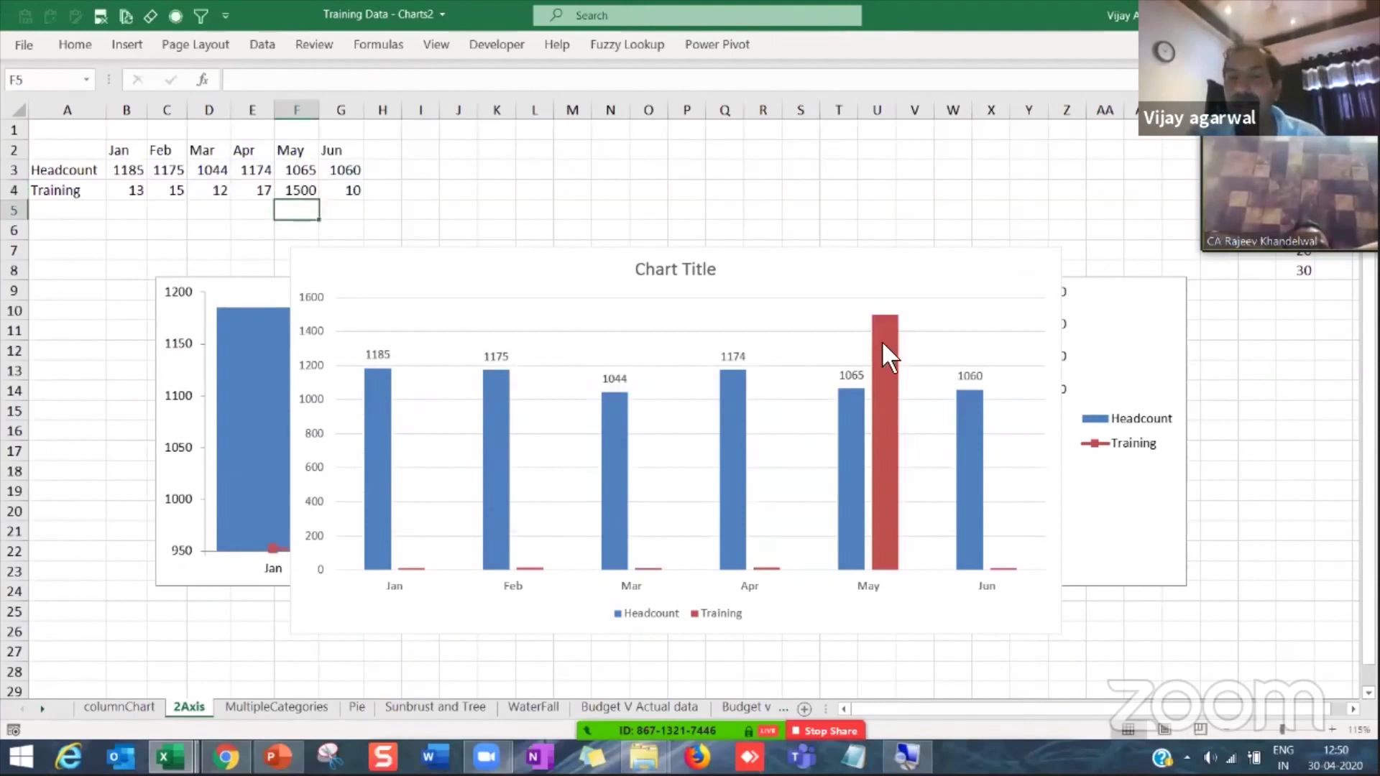
Step: Plot the Training series of the new column chart on the secondary axis
{"action": "left_click", "coordinate": [882, 345]}
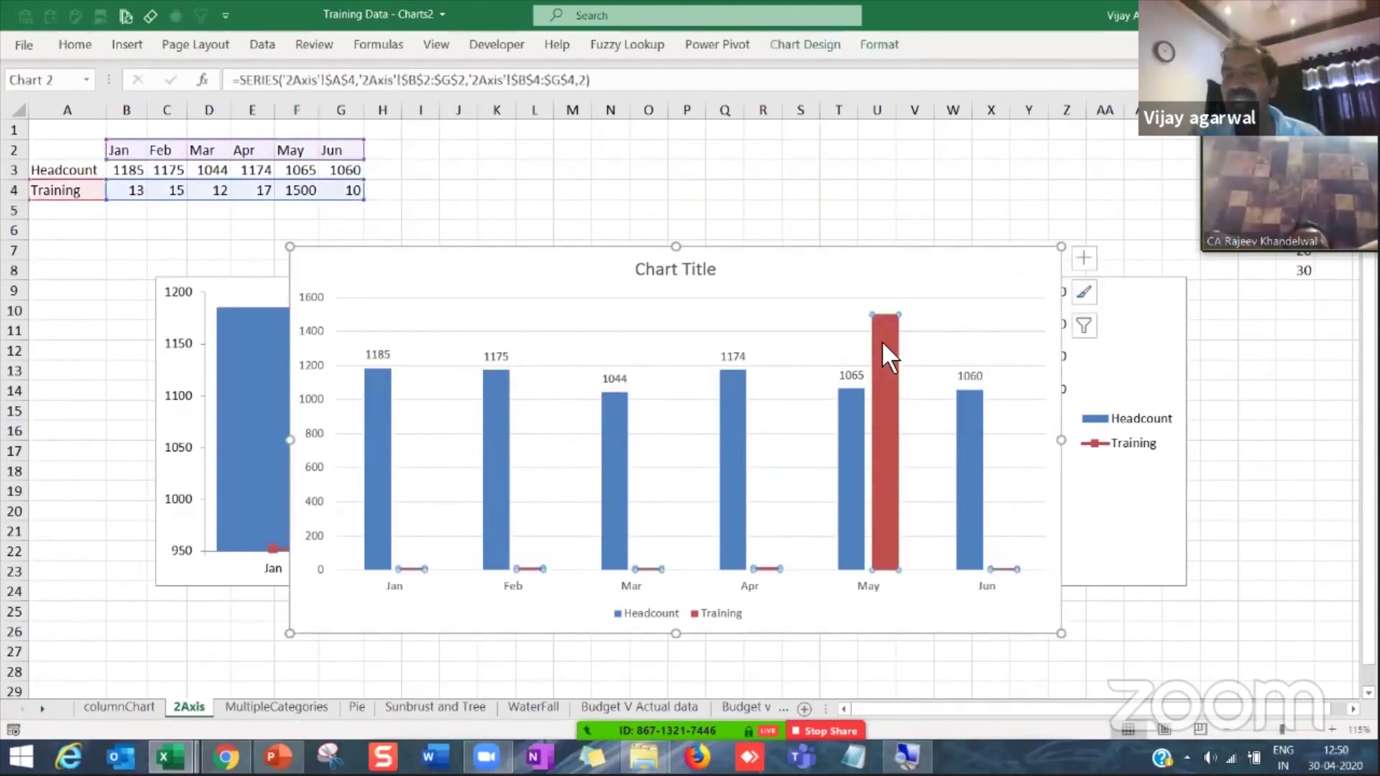
{"action": "right_click", "coordinate": [882, 345]}
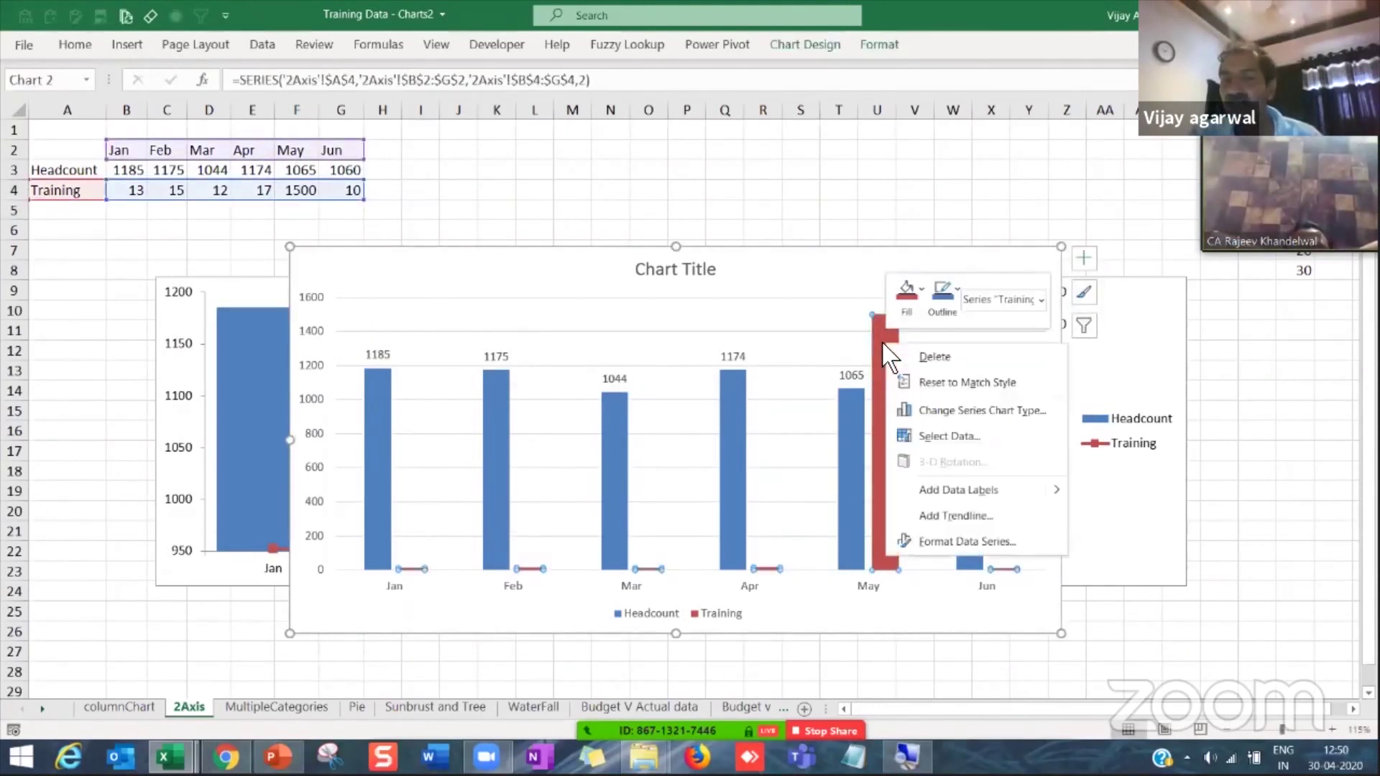
{"action": "left_click", "coordinate": [959, 542]}
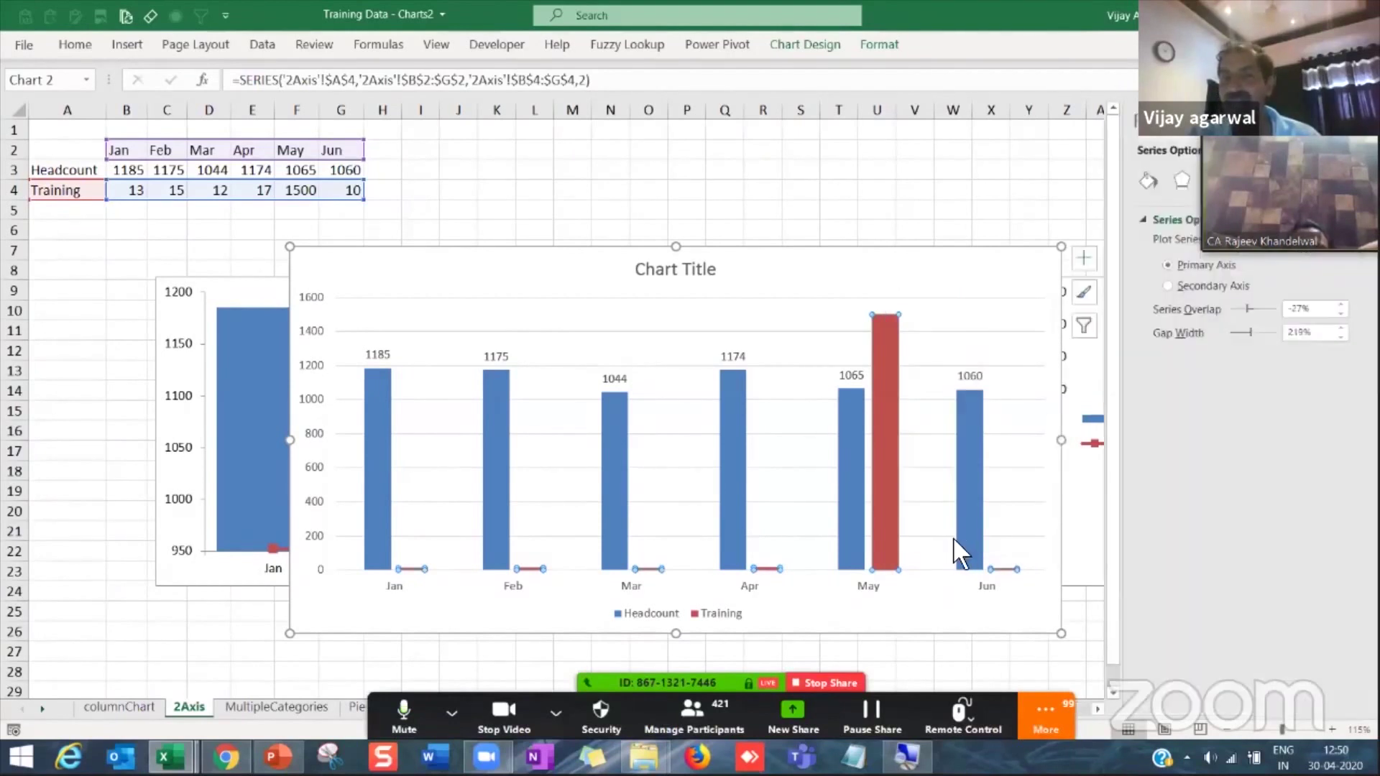
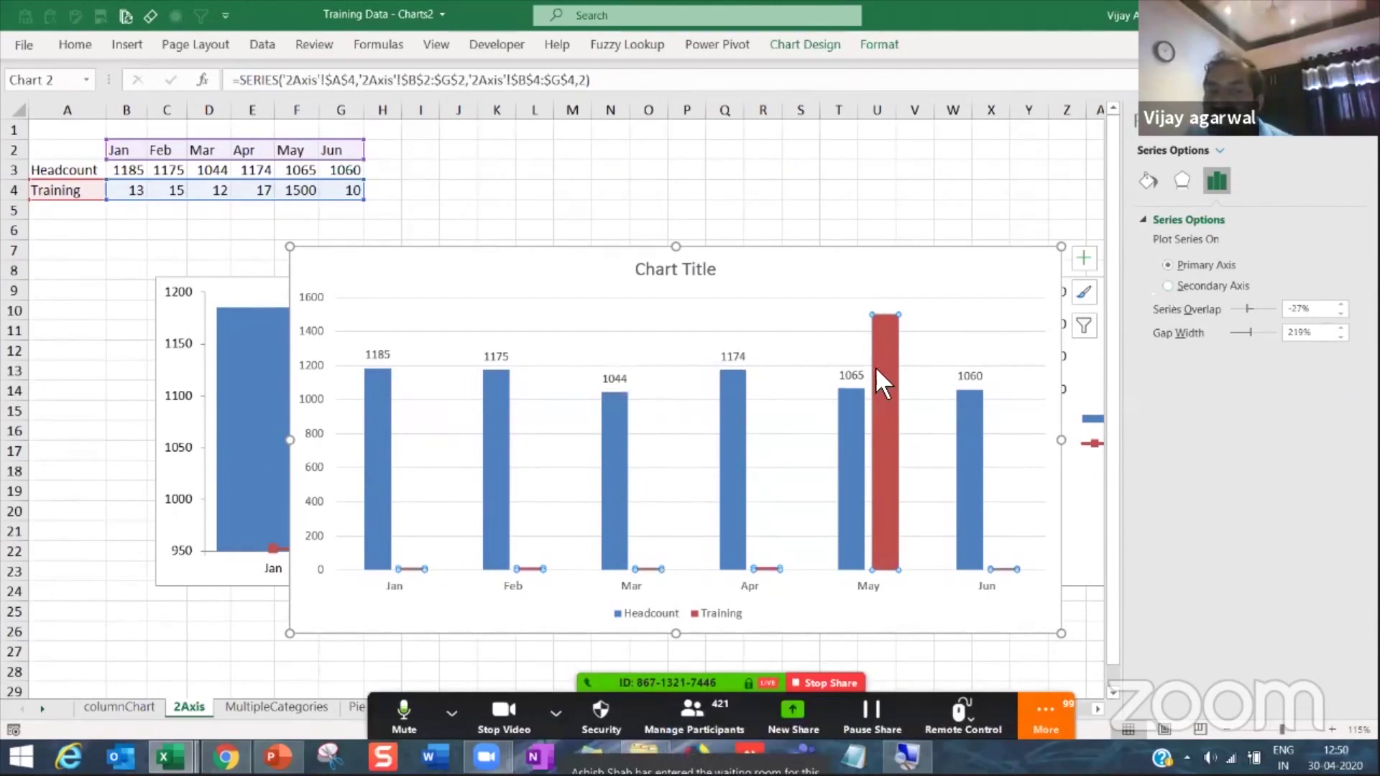
{"action": "left_click", "coordinate": [1168, 286]}
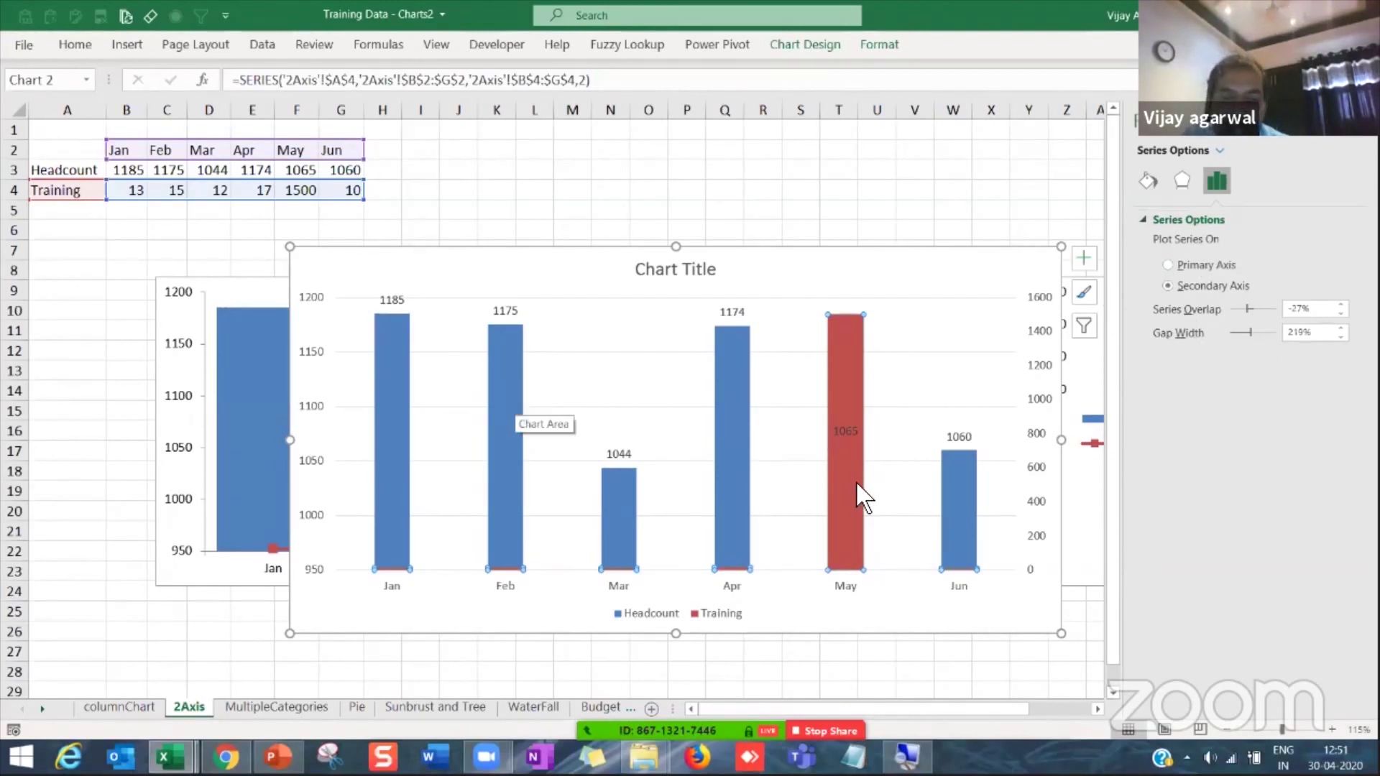
Step: Change the chart type to the combo Clustered Column - Line on Secondary Axis, with Training as the line
{"action": "left_click", "coordinate": [573, 255]}
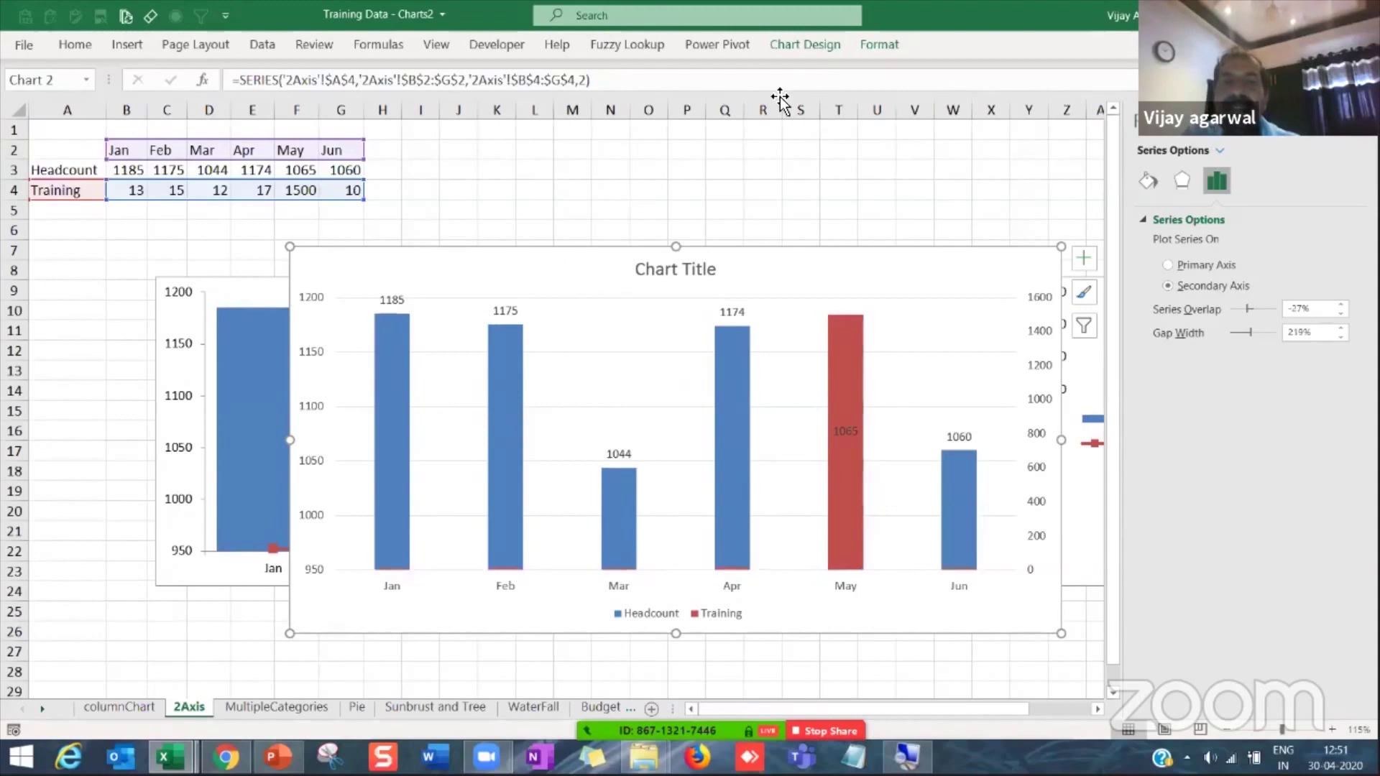
{"action": "left_click", "coordinate": [812, 49]}
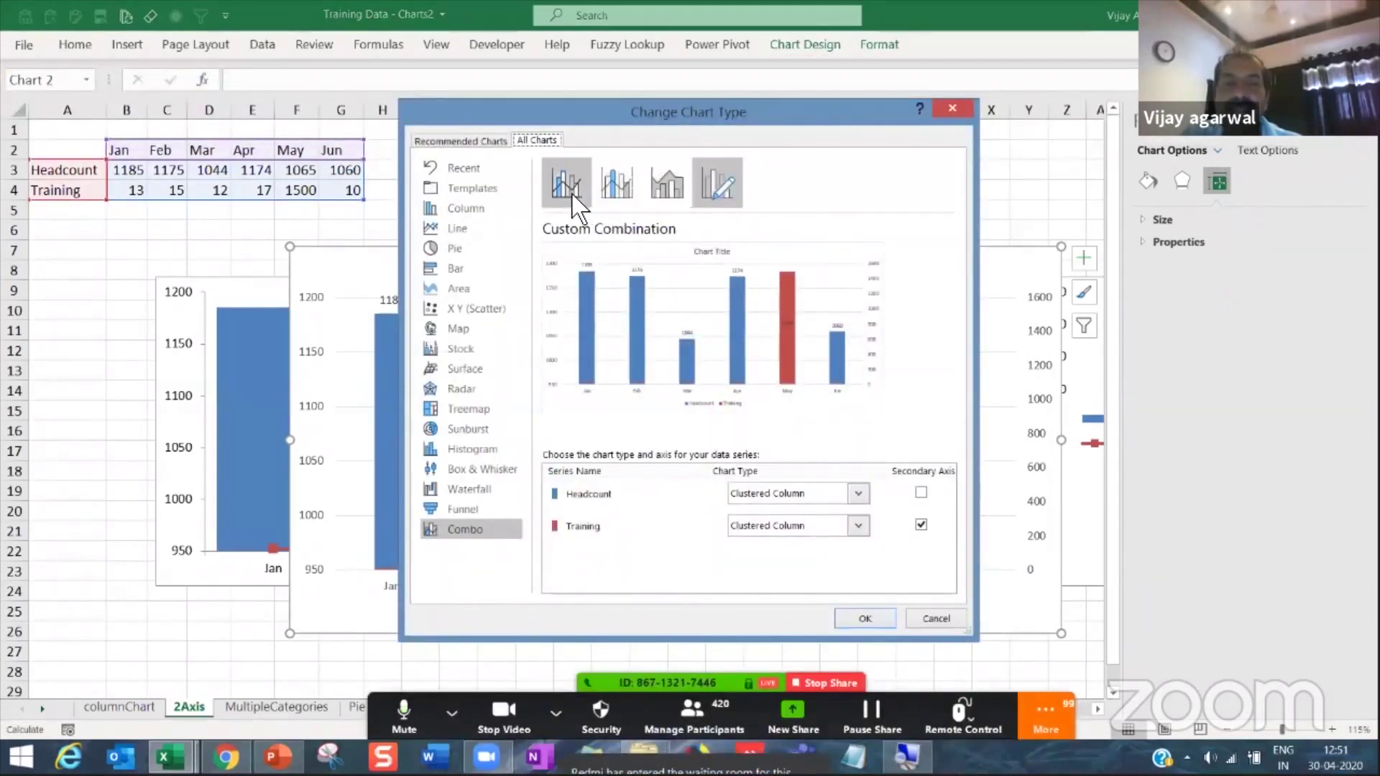
{"action": "left_click", "coordinate": [572, 196]}
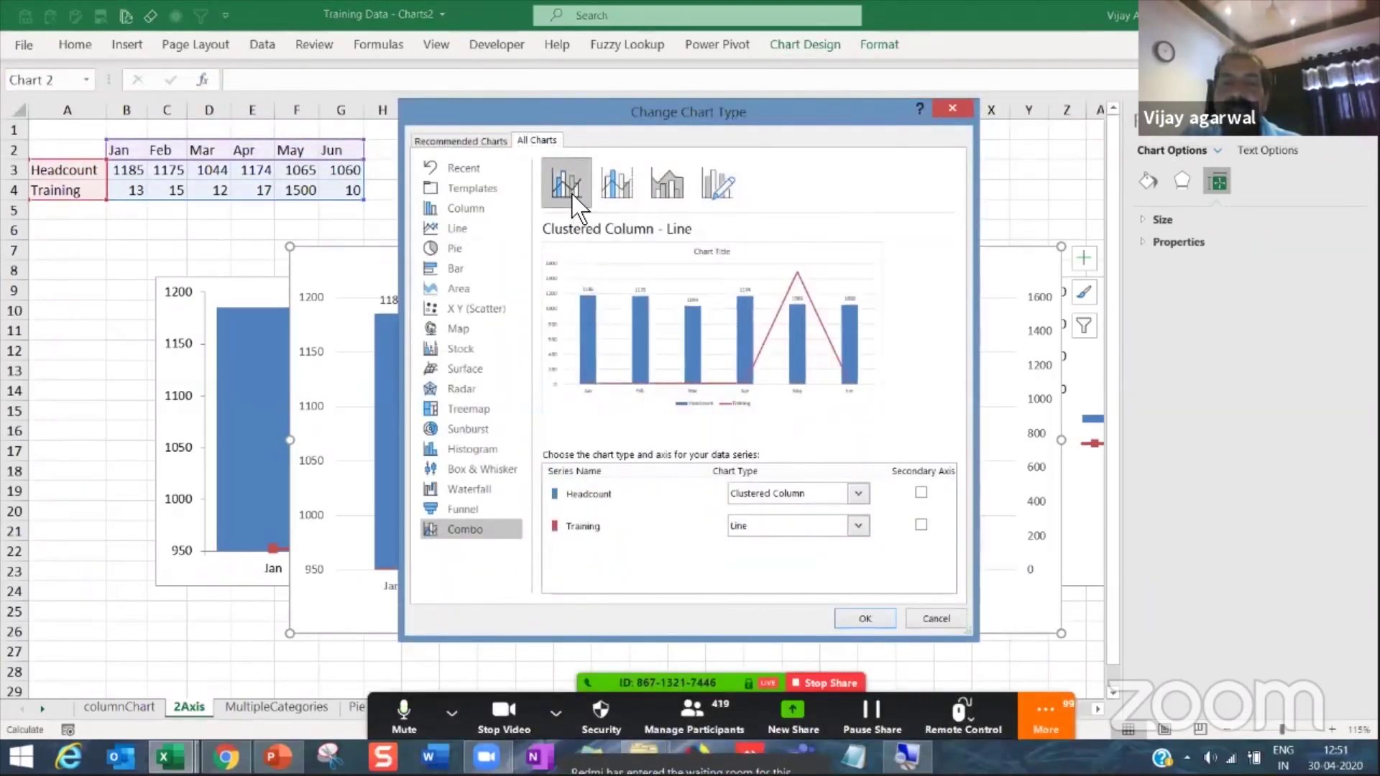
{"action": "left_click", "coordinate": [615, 199]}
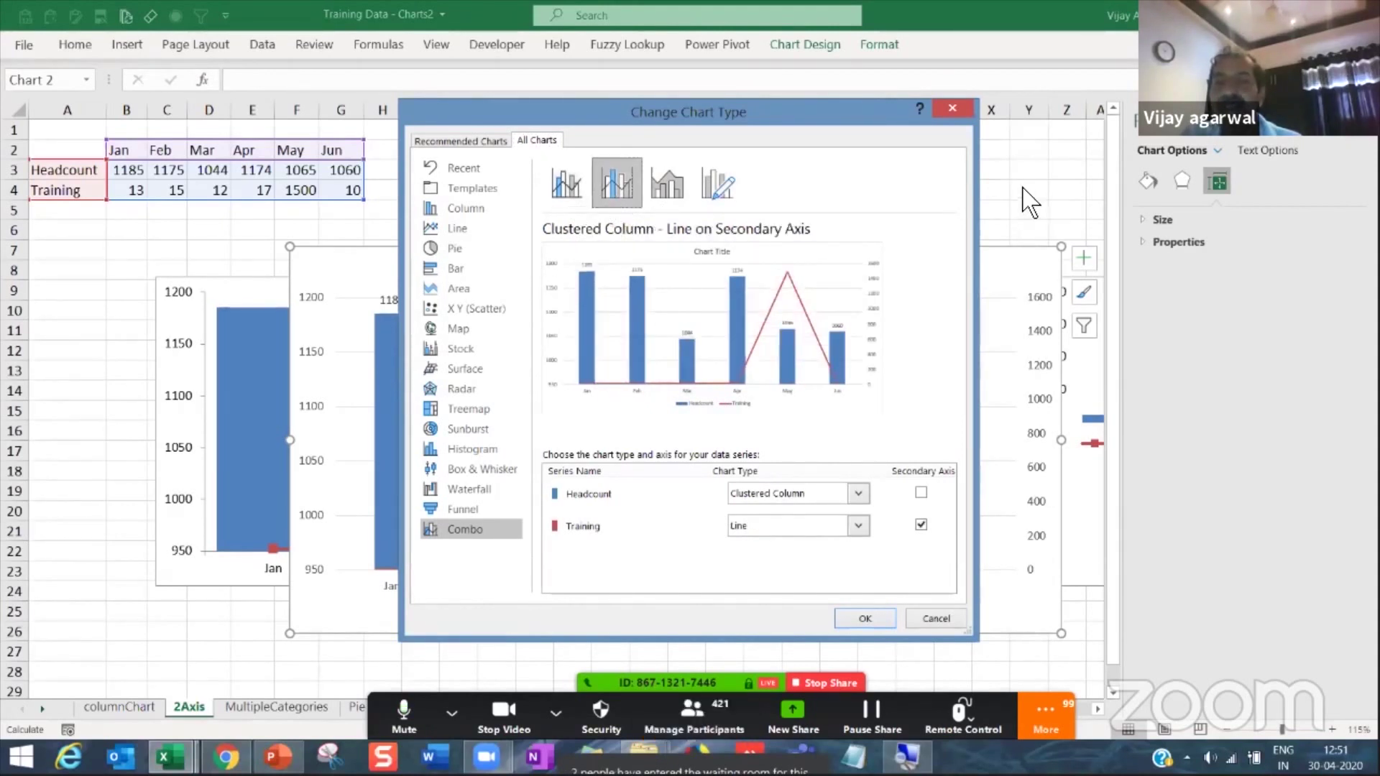
{"action": "left_click", "coordinate": [882, 620]}
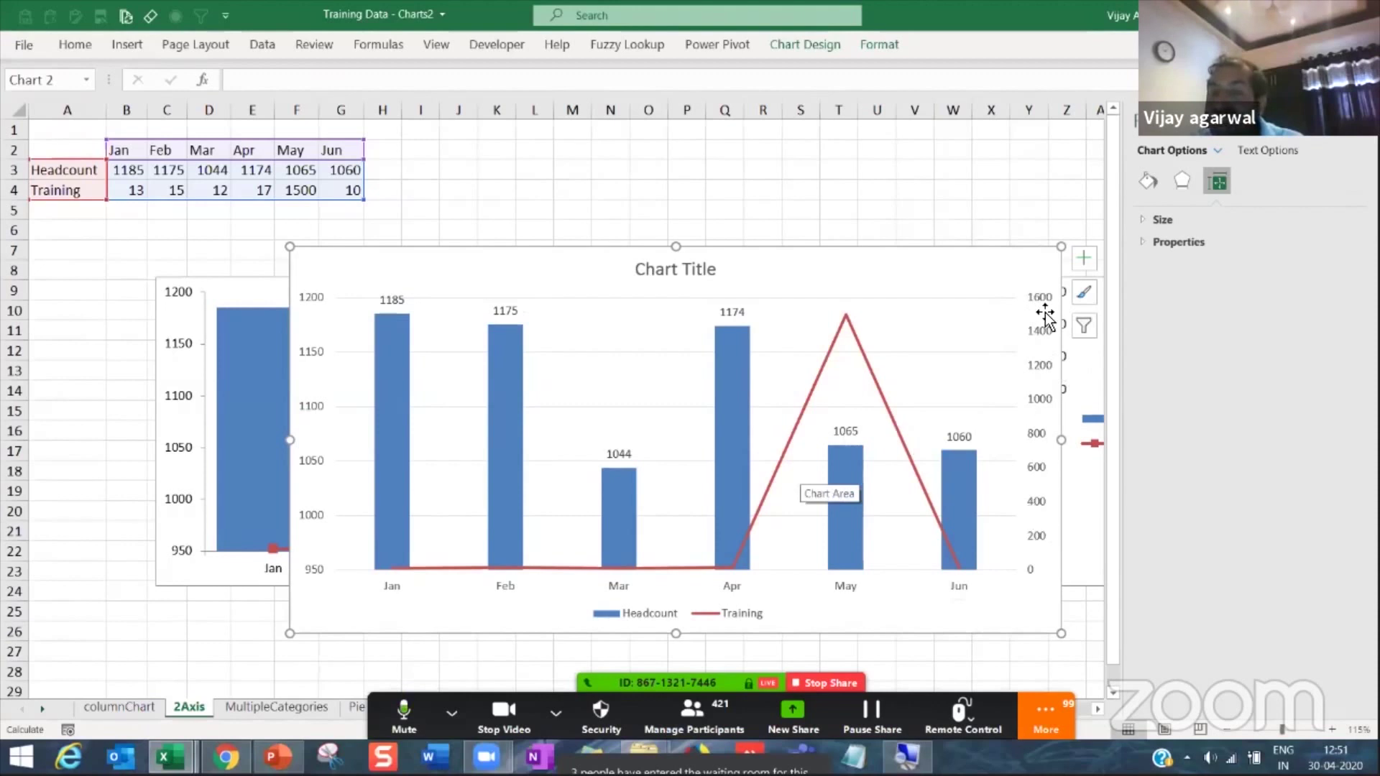
Step: Set May's Training value in cell F4 to 18
{"action": "left_click", "coordinate": [306, 190]}
{"action": "type", "text": "18"}
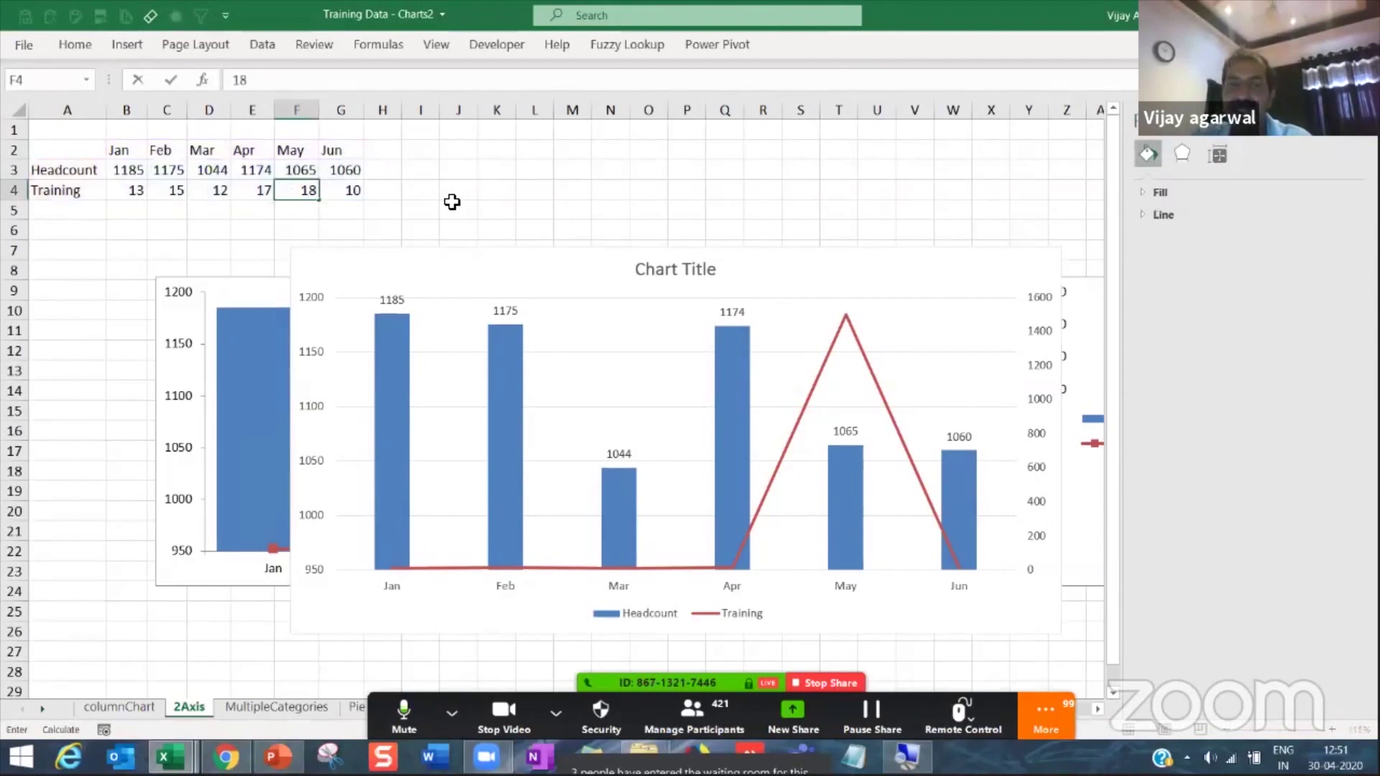
{"action": "key", "text": "Return"}
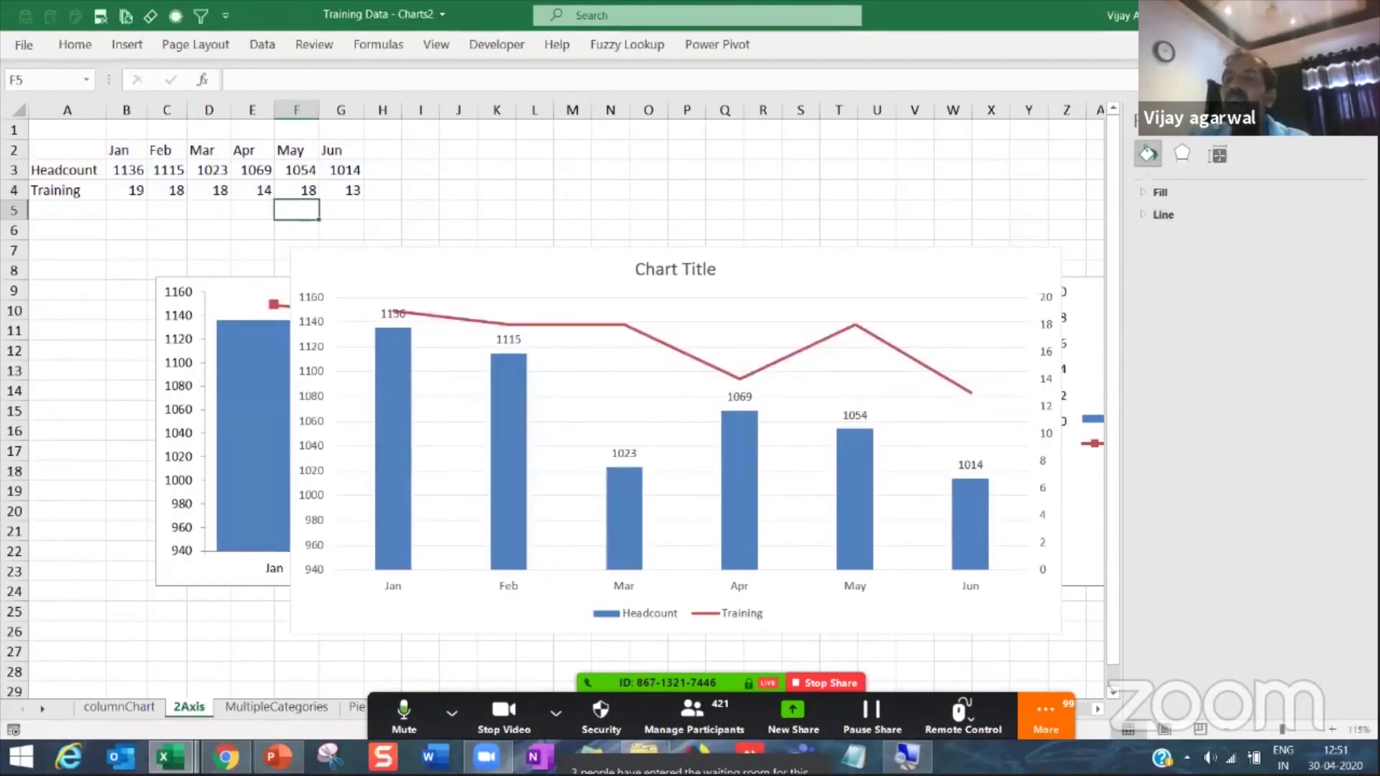
Step: Close the formatting pane, then shift the new combo chart over the older one and widen it to about column AB
{"action": "left_click", "coordinate": [1062, 209]}
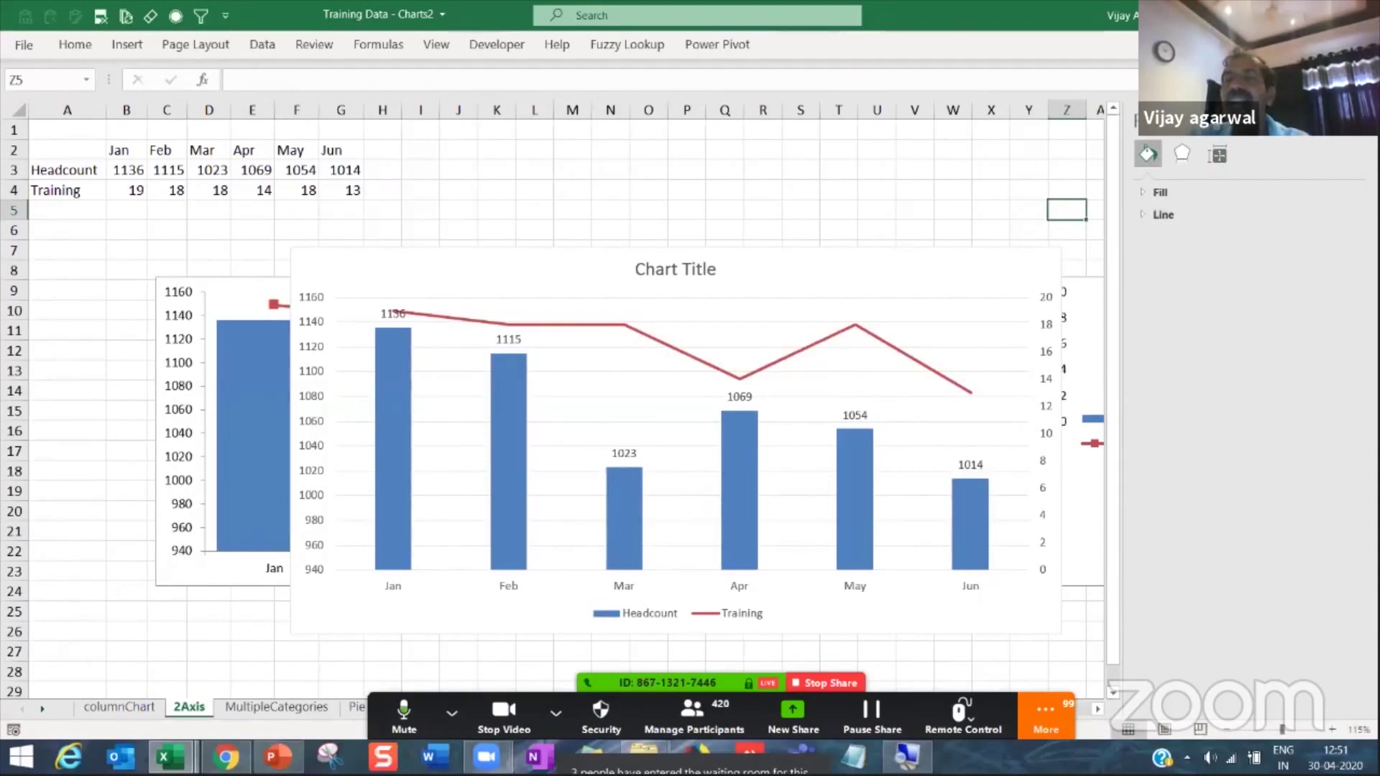
{"action": "left_click", "coordinate": [1354, 143]}
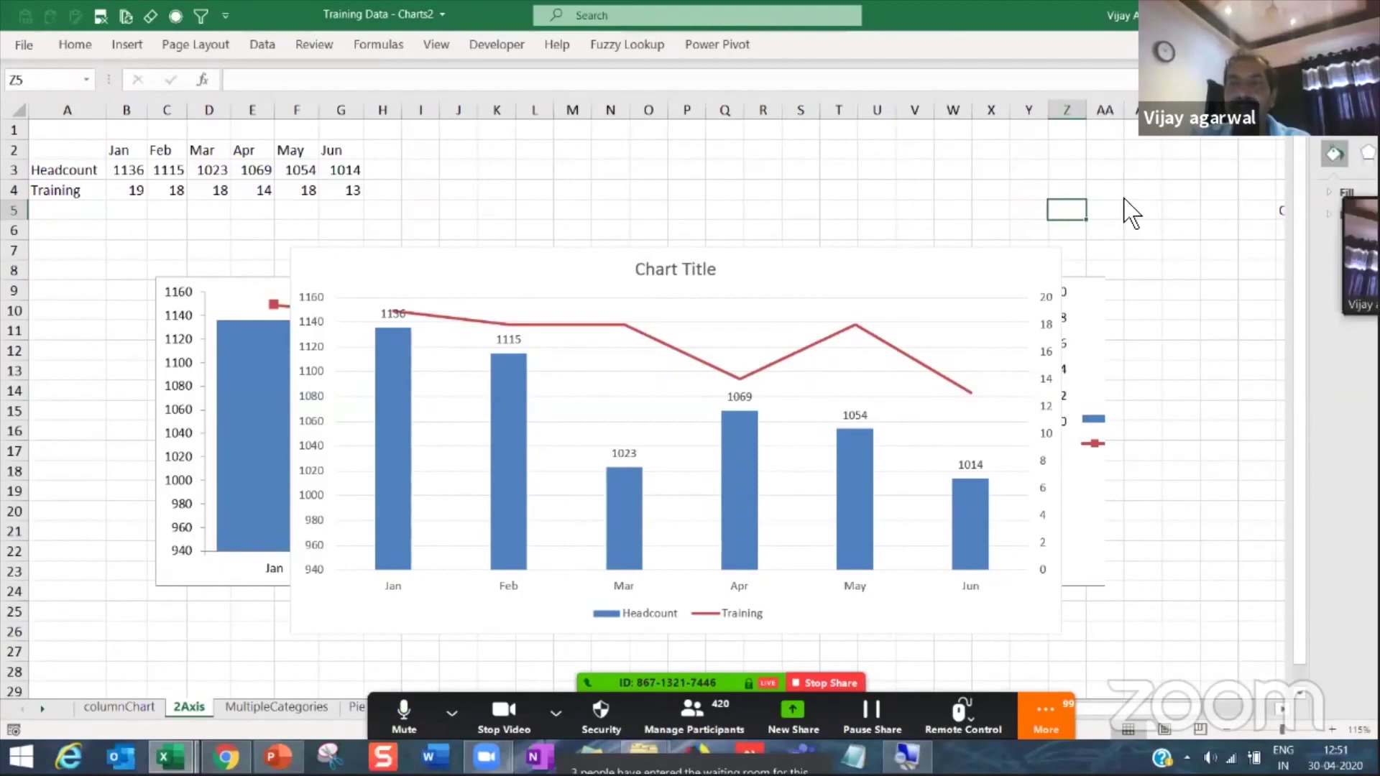
{"action": "left_click_drag", "start_coordinate": [573, 256], "coordinate": [422, 246]}
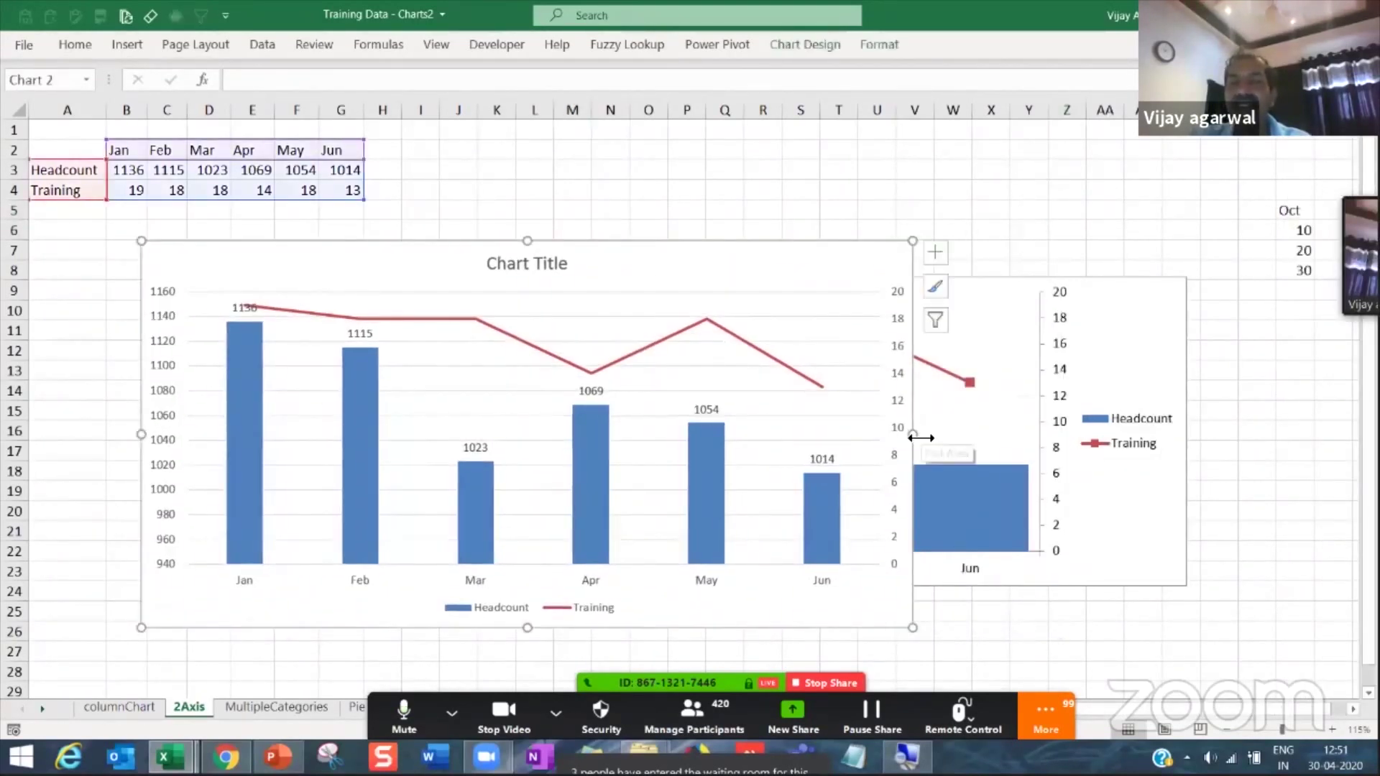
{"action": "left_click_drag", "start_coordinate": [913, 434], "coordinate": [1202, 429]}
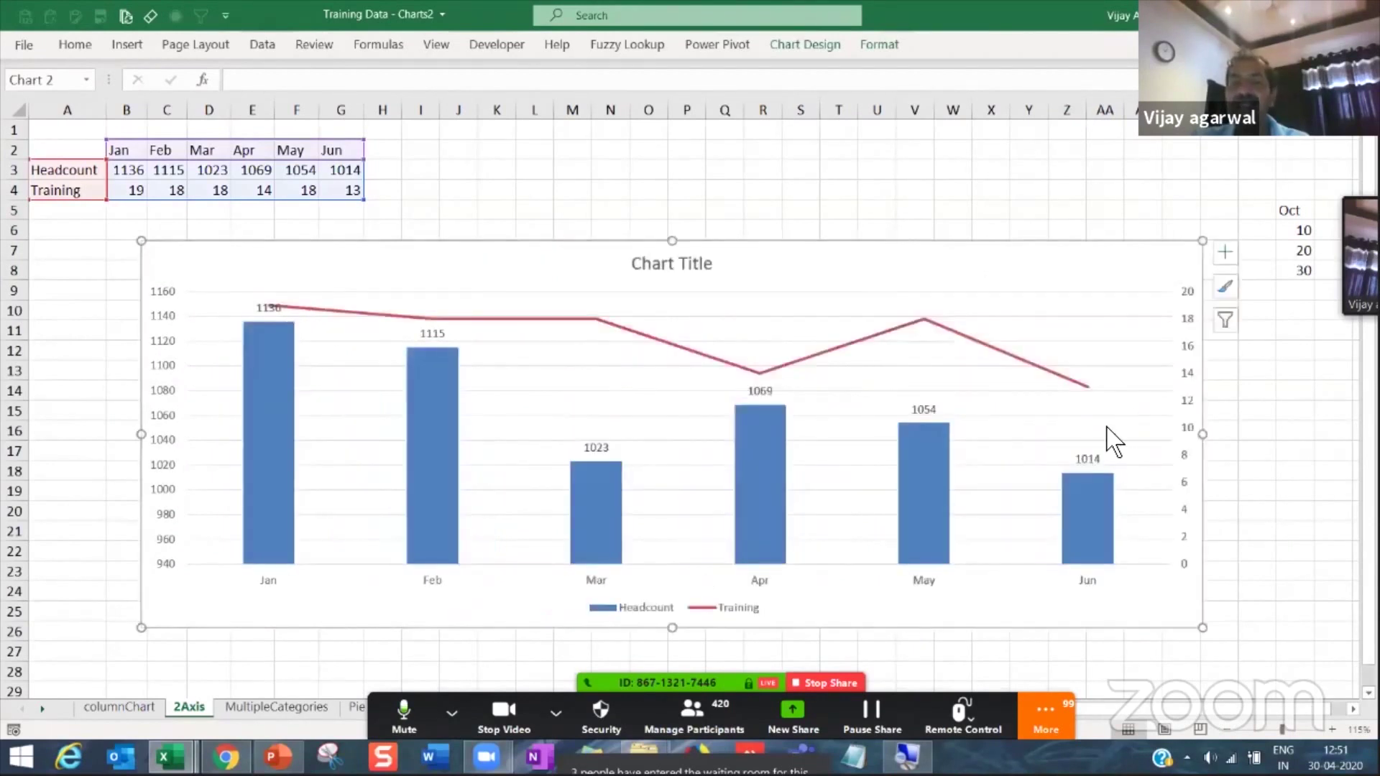
Step: Recalculate the sheet six times to refresh the random Headcount and Training figures and the combo chart
{"action": "left_click", "coordinate": [268, 189]}
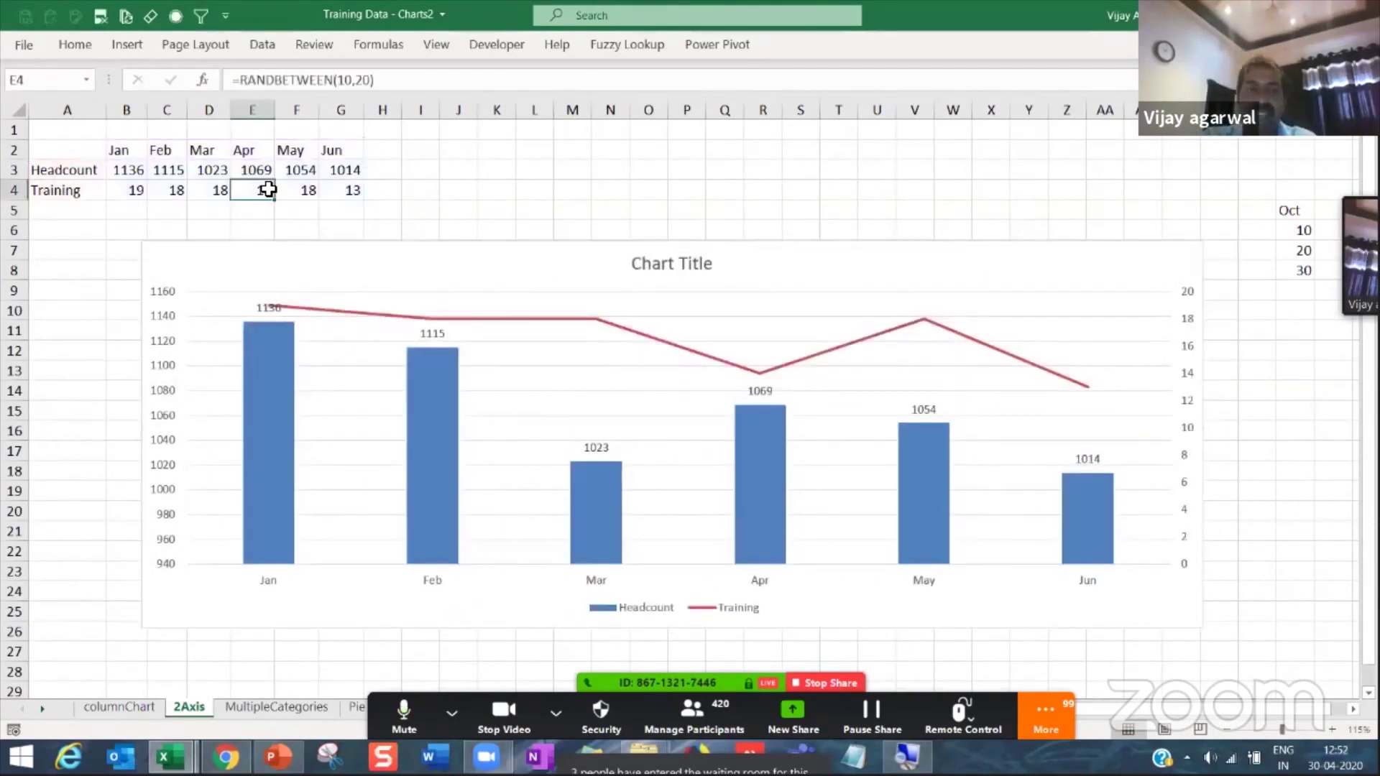
{"action": "key", "text": "F9"}
{"action": "key", "text": "F9"}
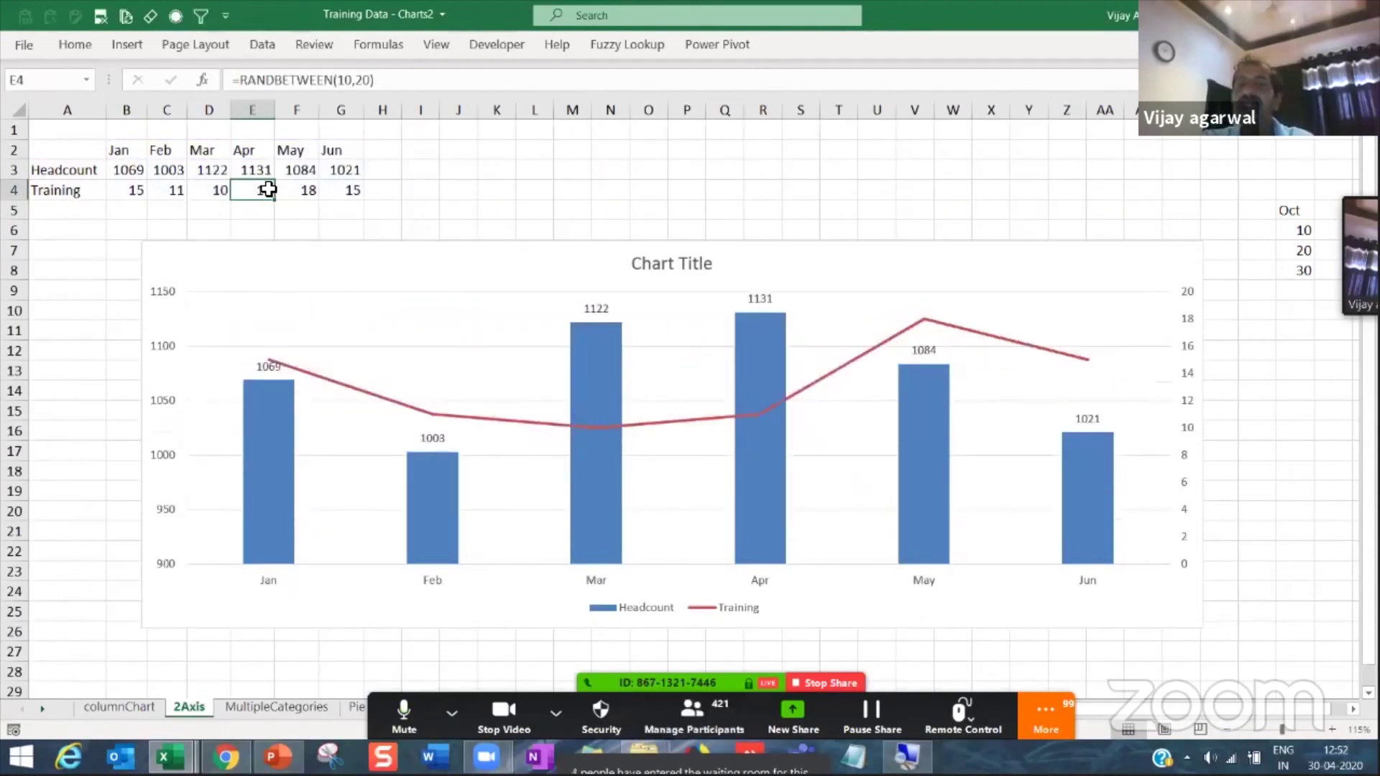
{"action": "key", "text": "F9"}
{"action": "key", "text": "F9"}
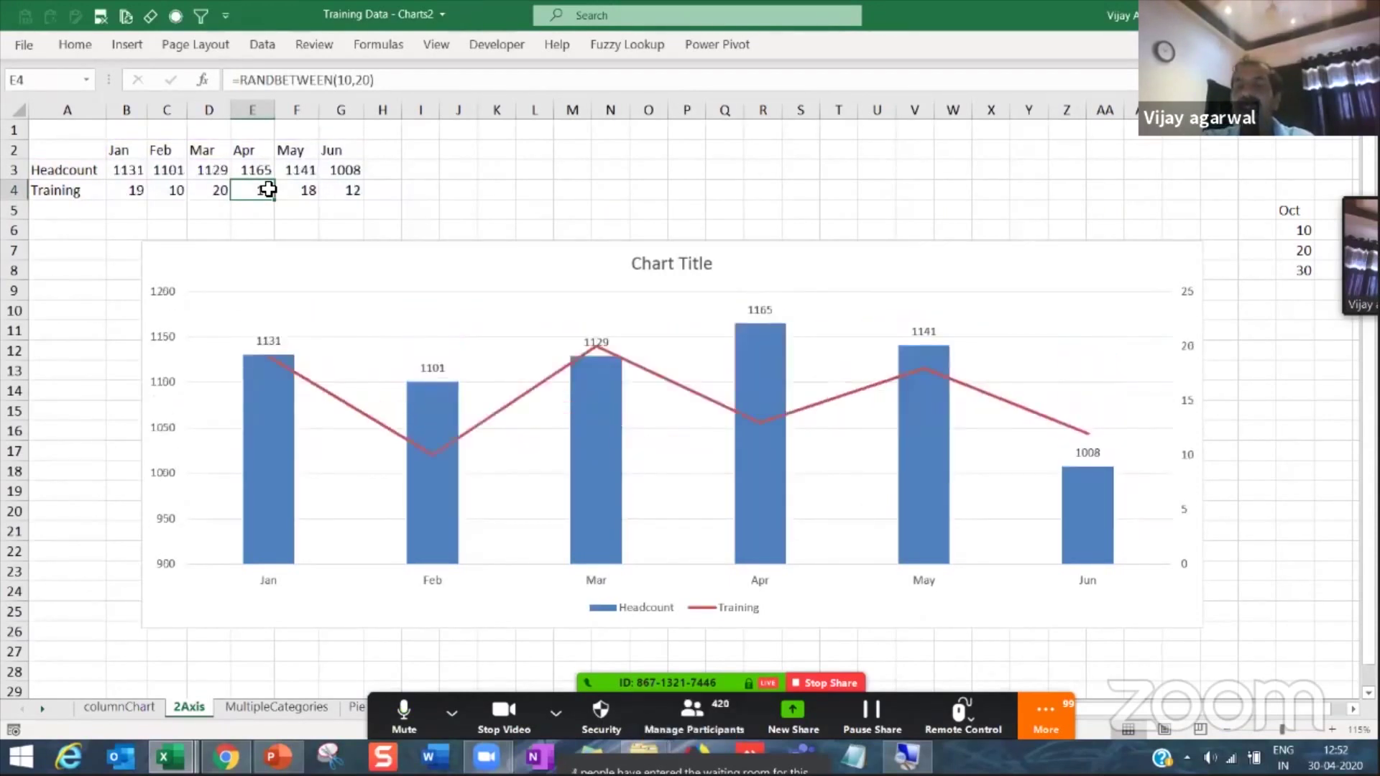
{"action": "key", "text": "F9"}
{"action": "key", "text": "F9"}
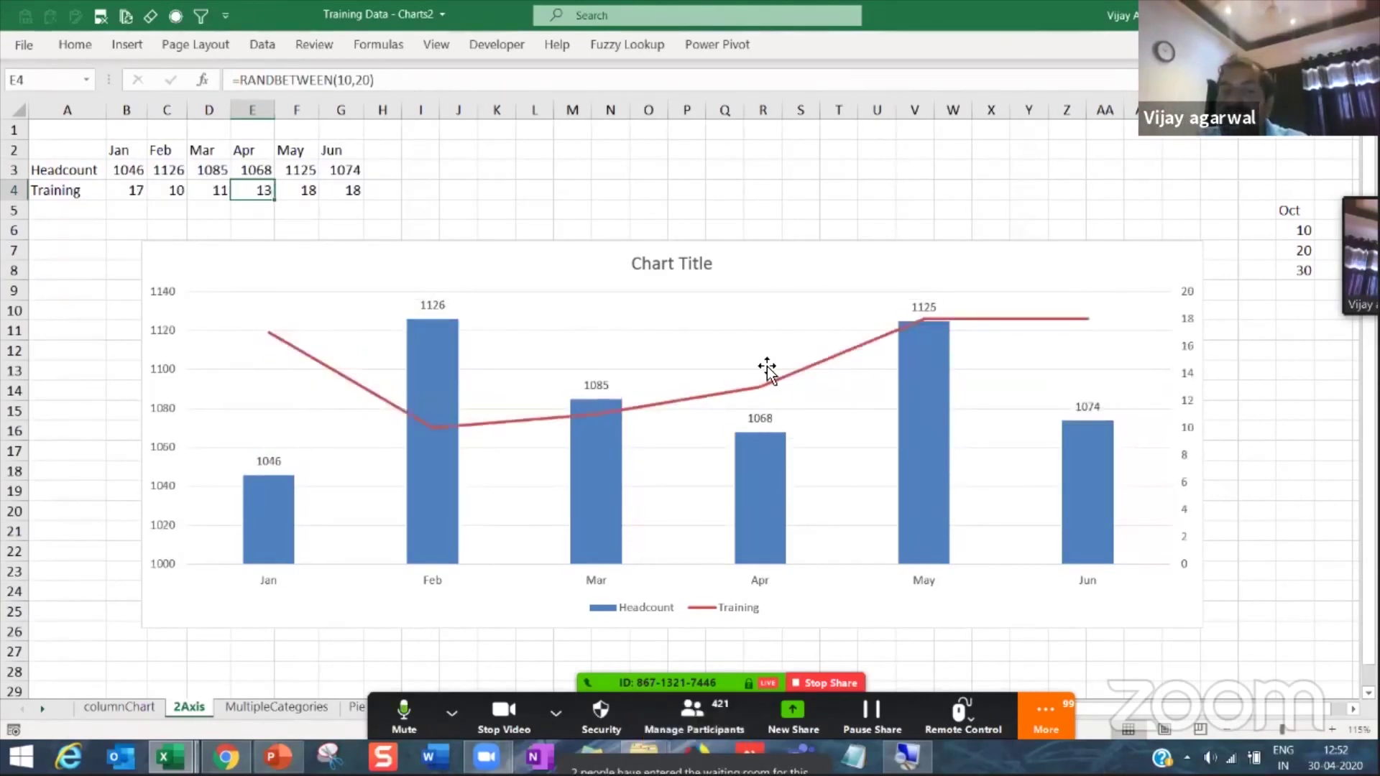
Step: Add data labels to the Training line in the combo chart
{"action": "left_click", "coordinate": [788, 375]}
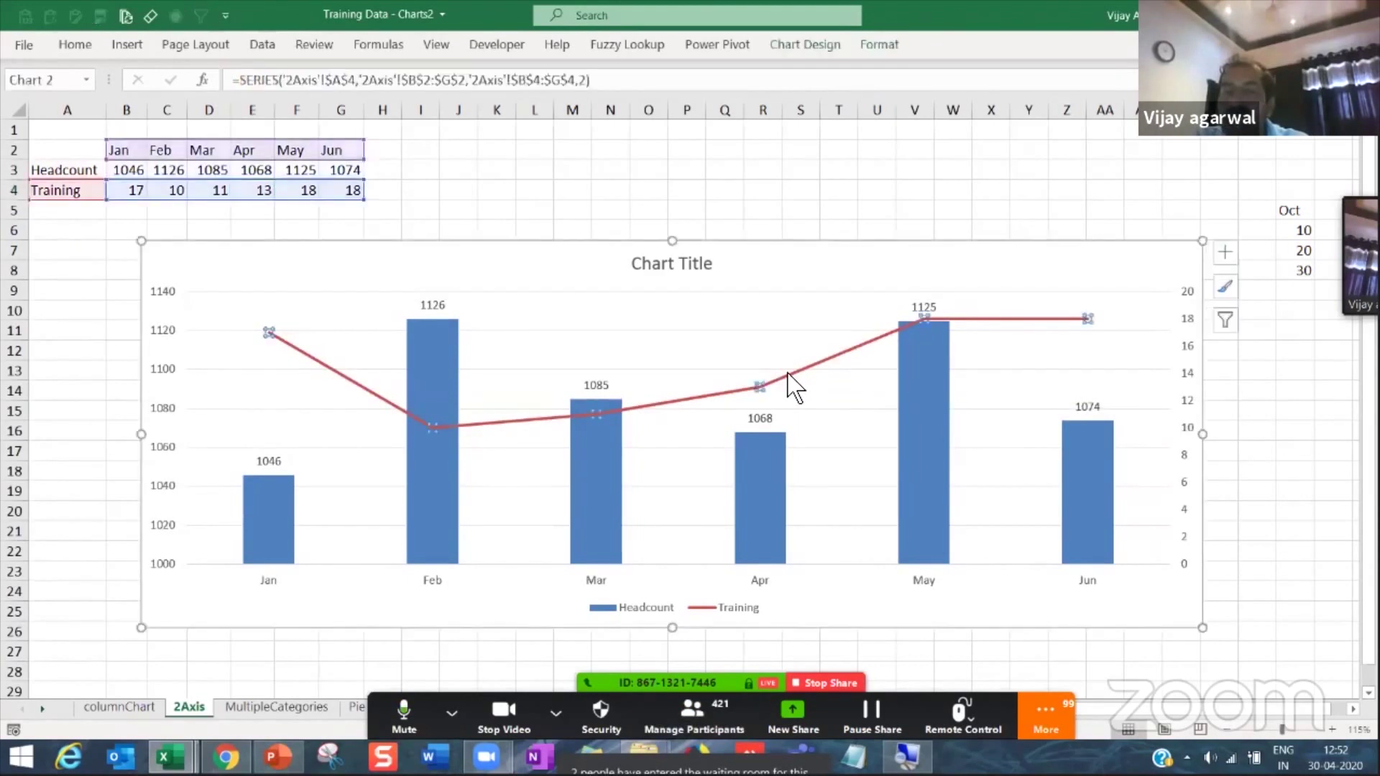
{"action": "right_click", "coordinate": [789, 375]}
{"action": "left_click", "coordinate": [875, 522]}
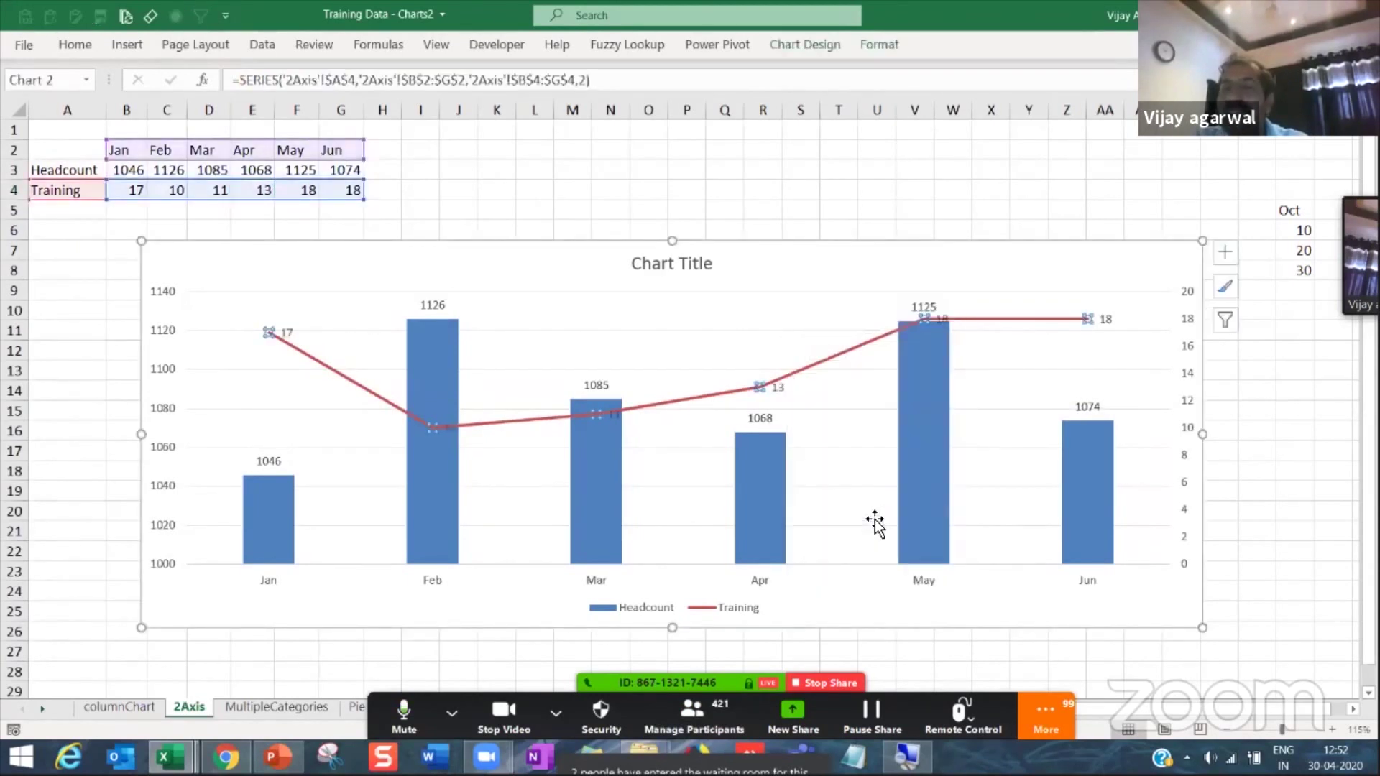
Step: Set the label position of the Headcount data labels to Inside End
{"action": "left_click", "coordinate": [930, 313]}
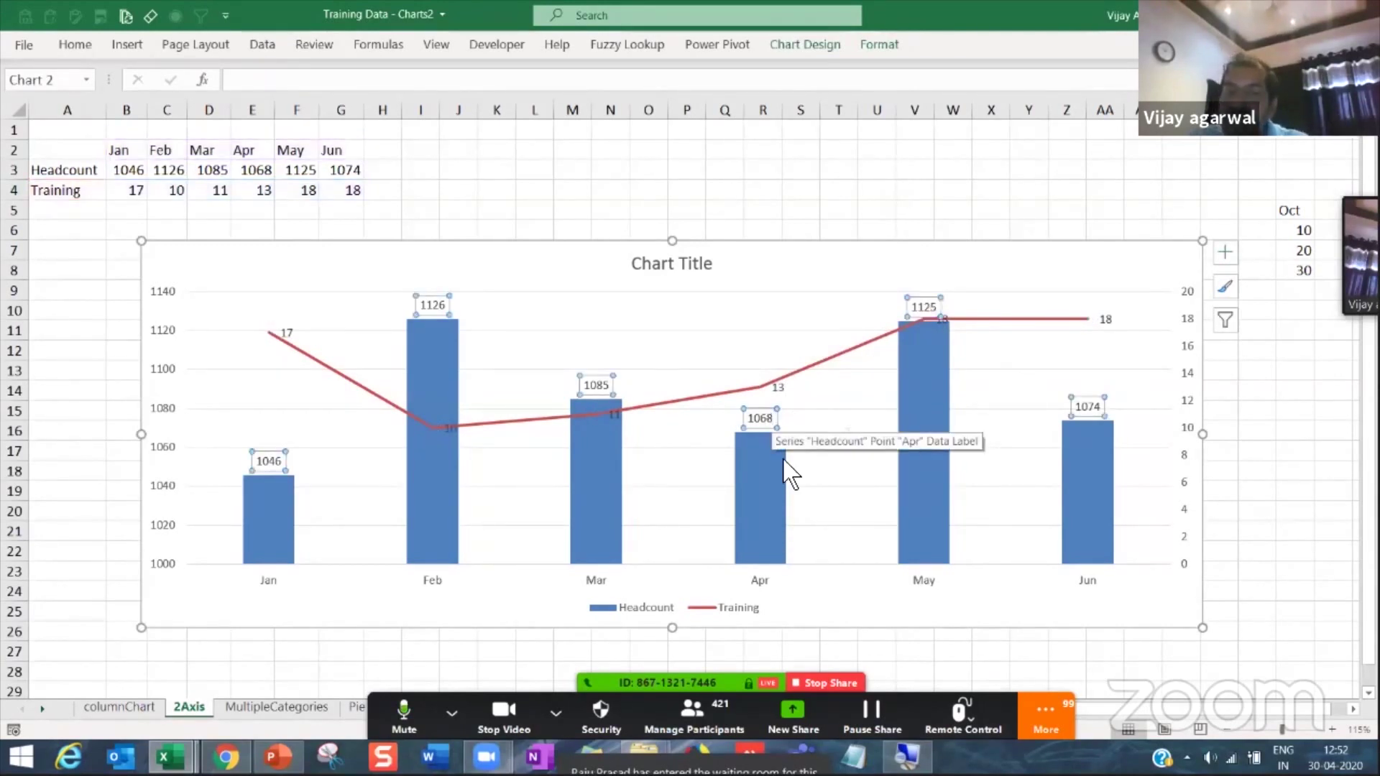
{"action": "right_click", "coordinate": [770, 423]}
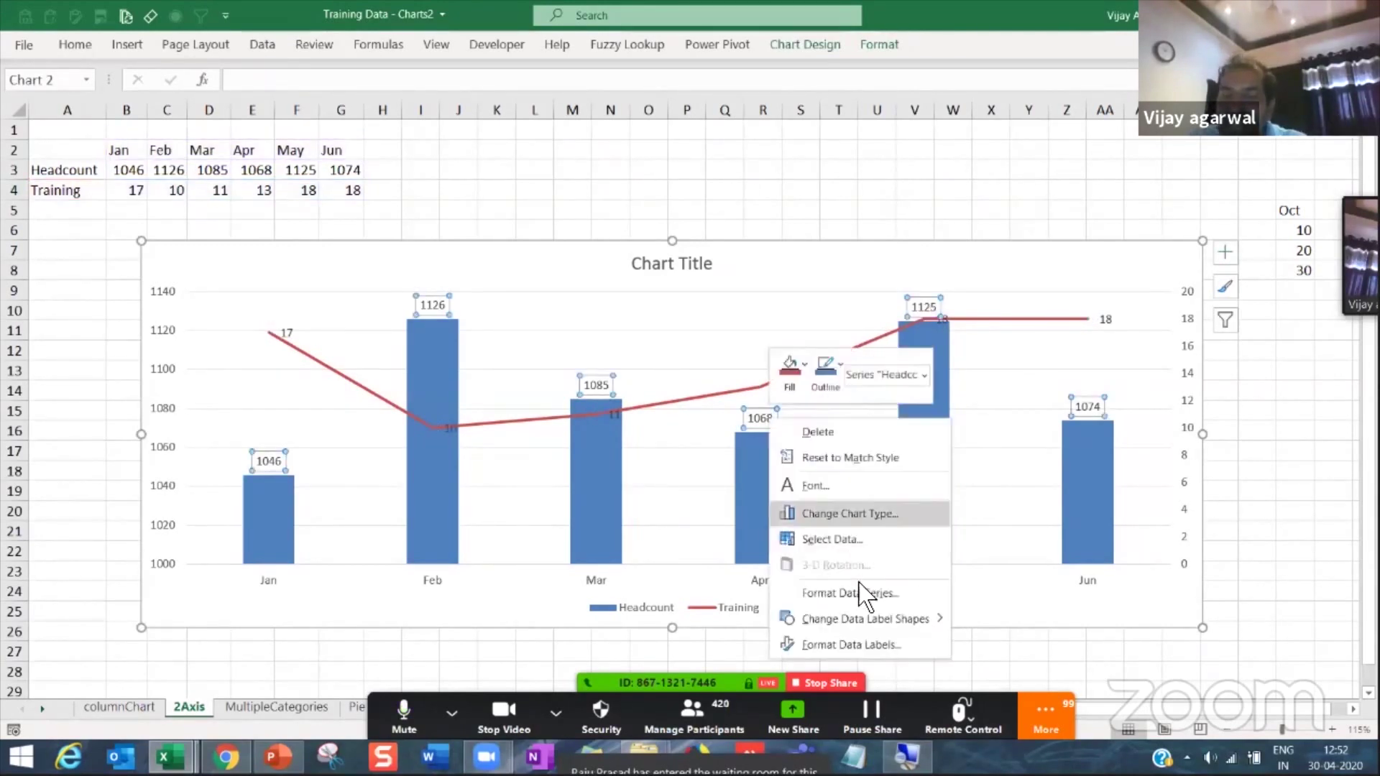
{"action": "left_click", "coordinate": [870, 645]}
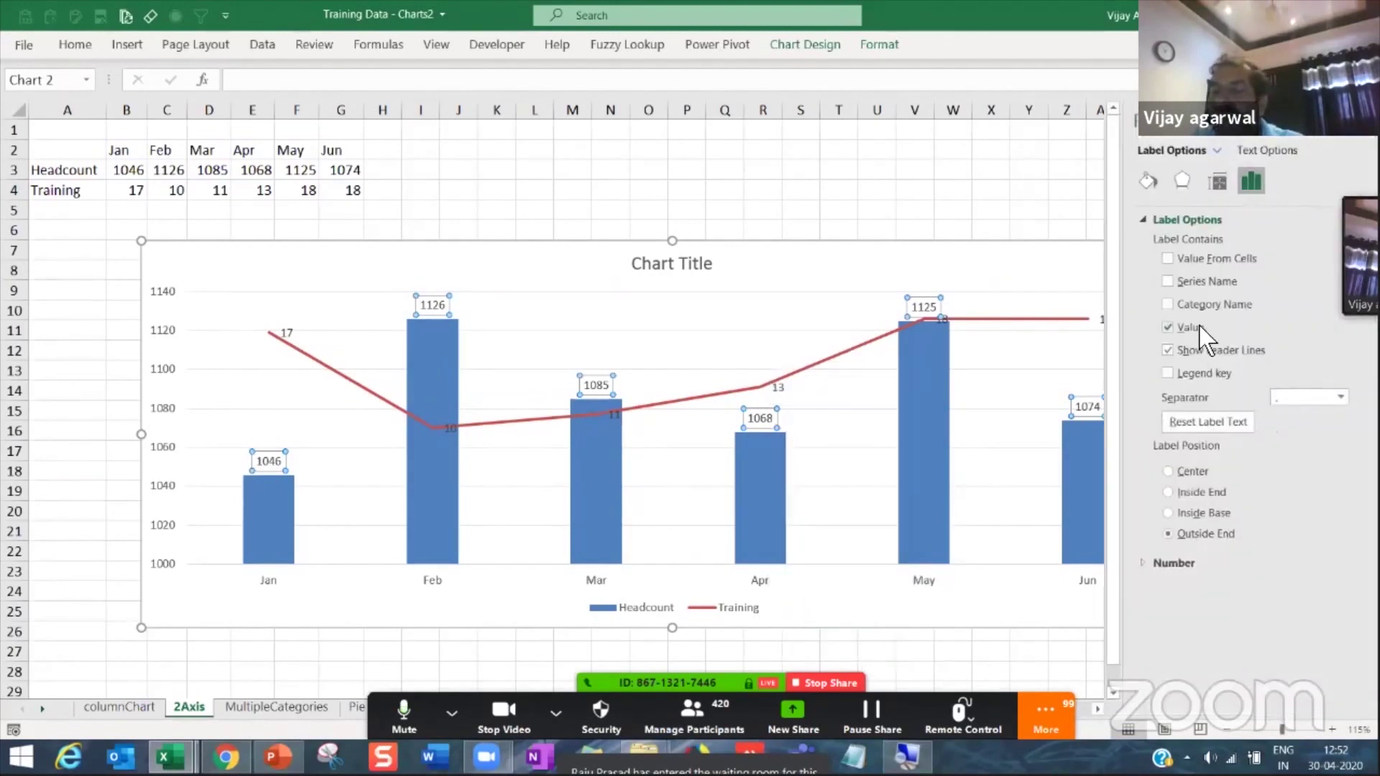
{"action": "left_click", "coordinate": [1168, 492]}
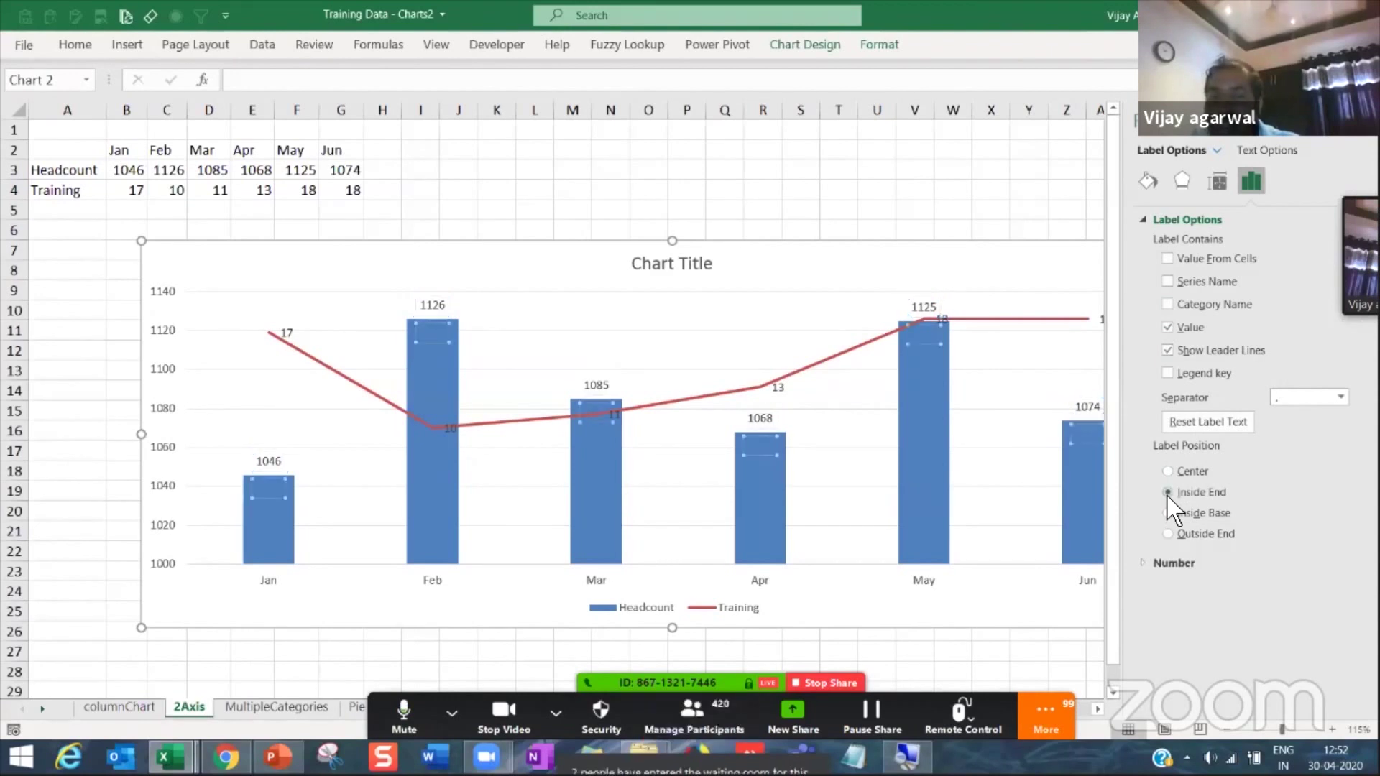
{"action": "left_click", "coordinate": [842, 550]}
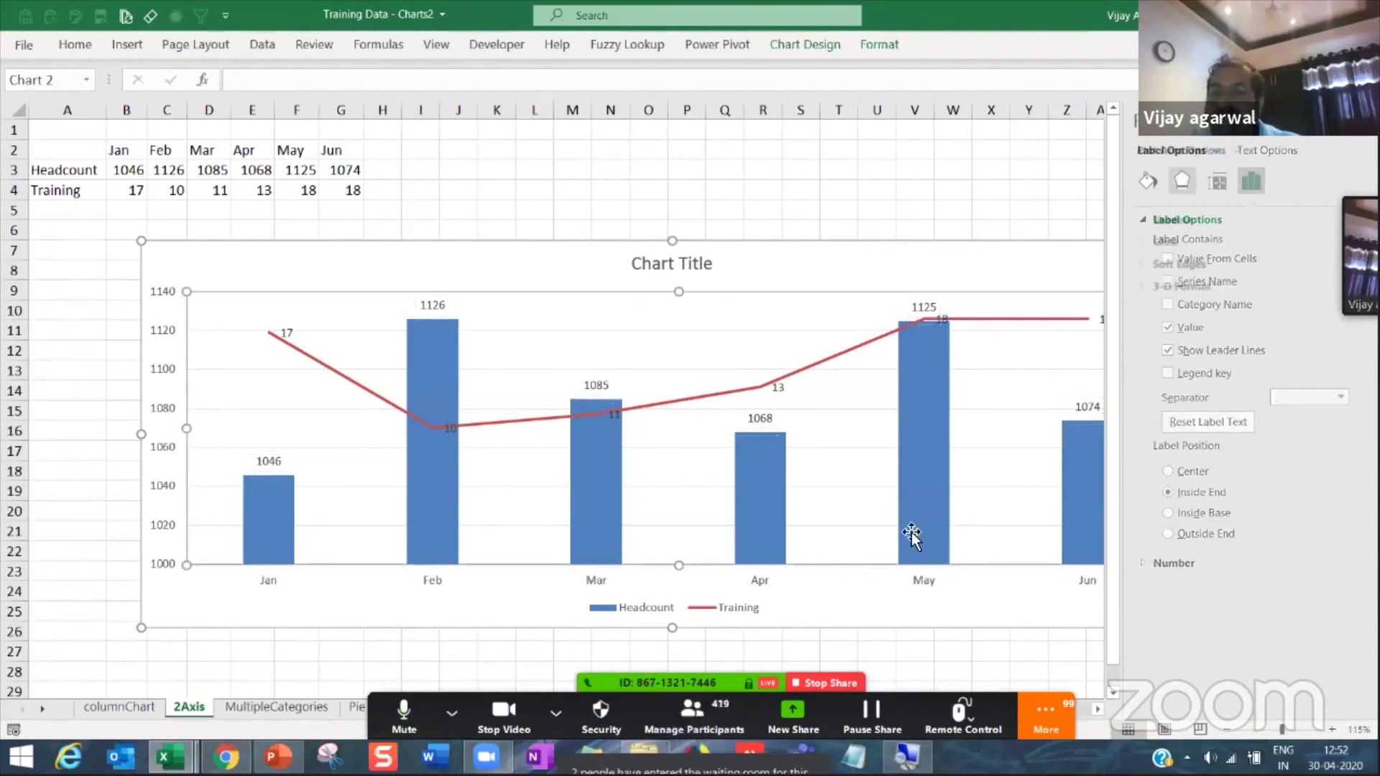
{"action": "left_click", "coordinate": [751, 462]}
{"action": "left_click", "coordinate": [766, 428]}
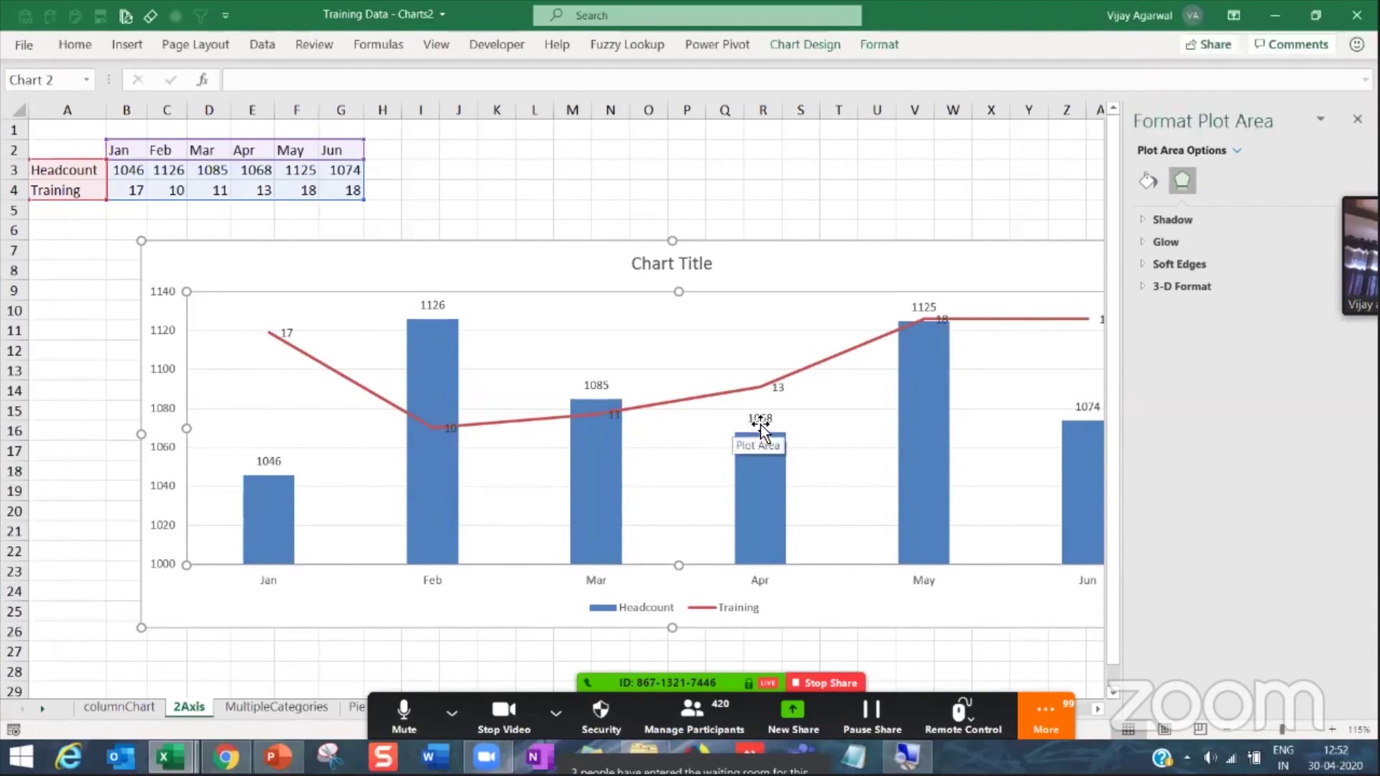
{"action": "left_click", "coordinate": [760, 540]}
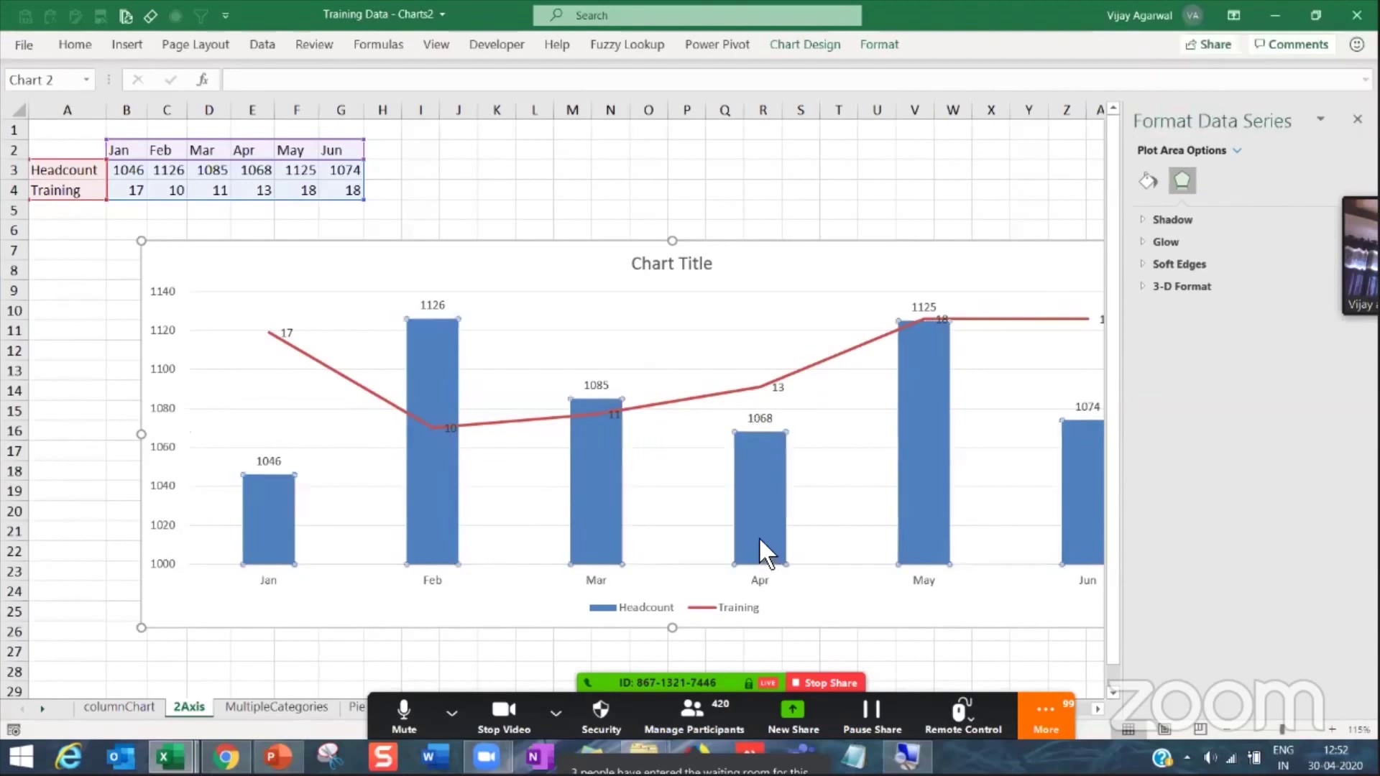
{"action": "left_click", "coordinate": [762, 422]}
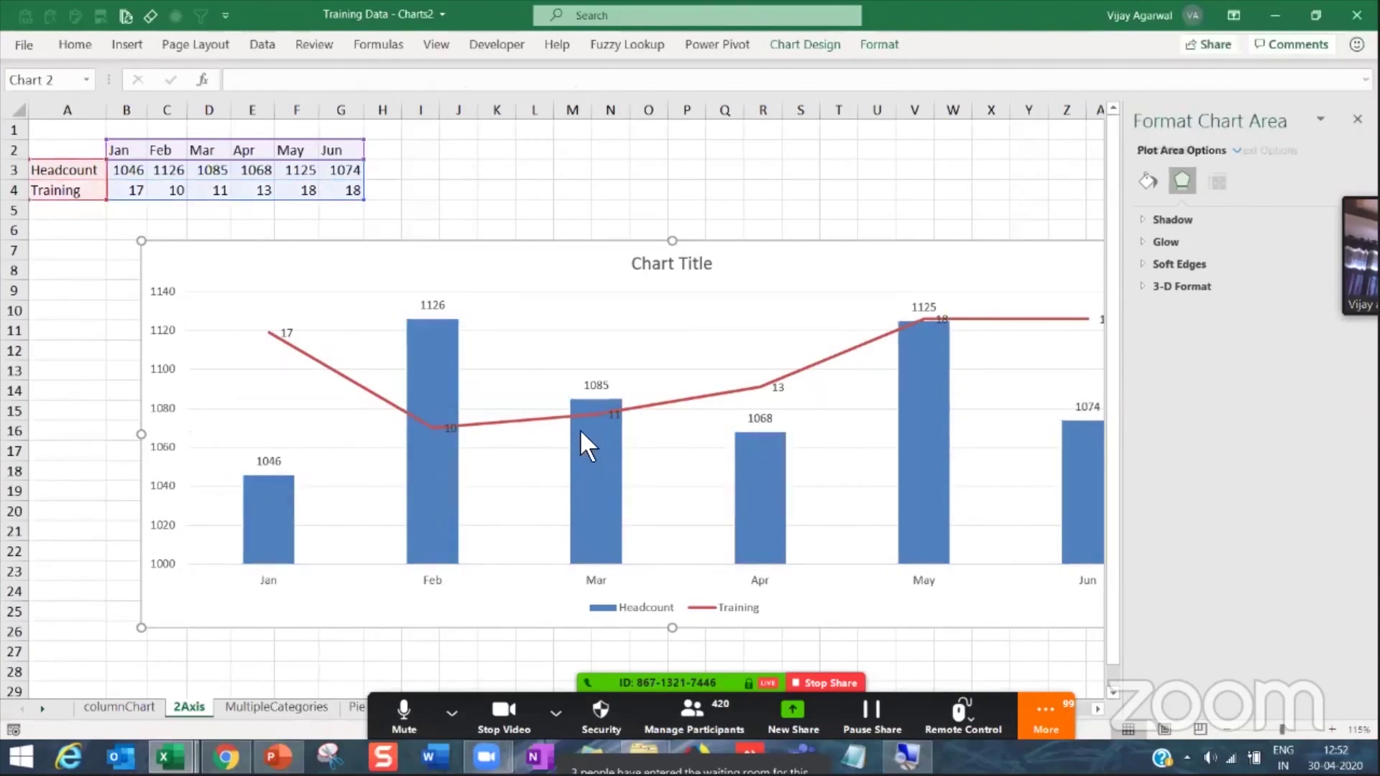
{"action": "key", "text": "Escape"}
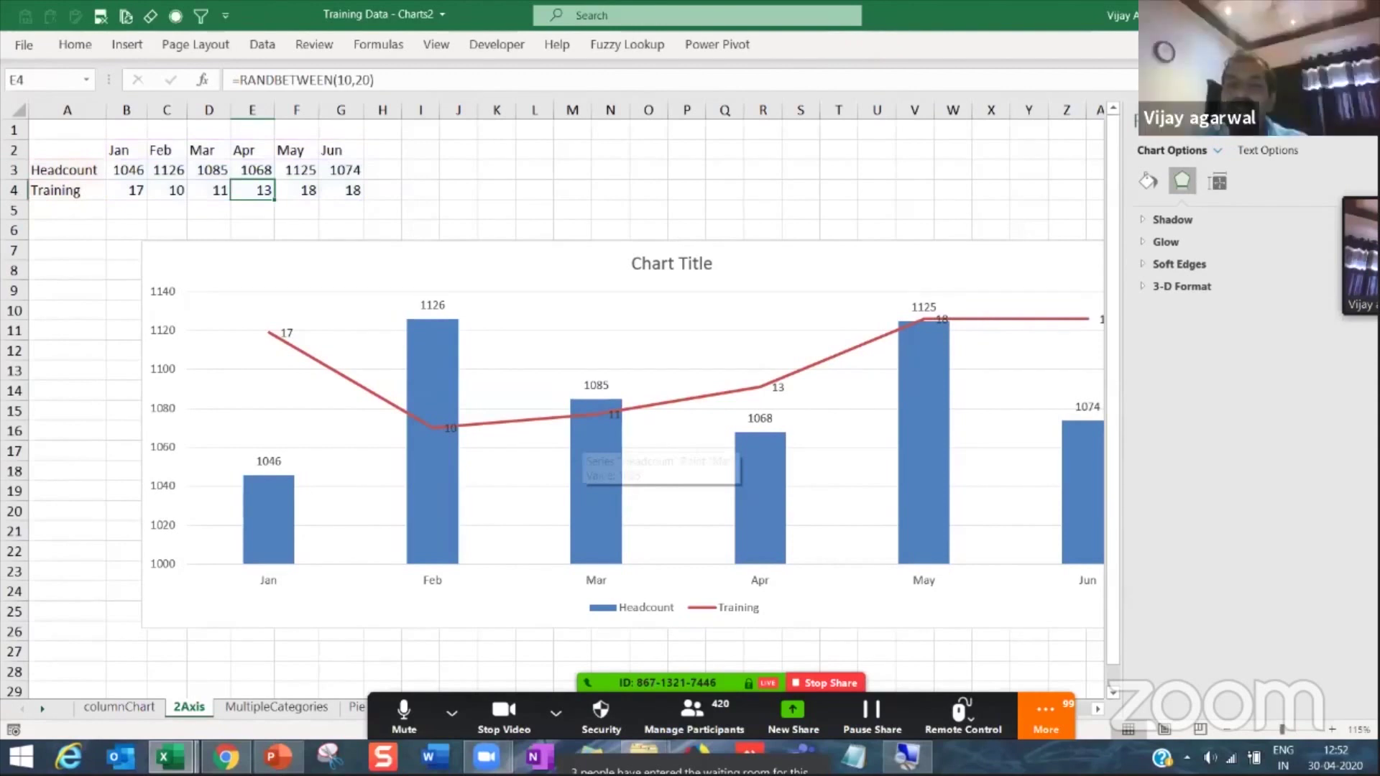
Step: Close the formatting pane and delete the newer combo chart that overlaps the older one
{"action": "left_click", "coordinate": [1360, 123]}
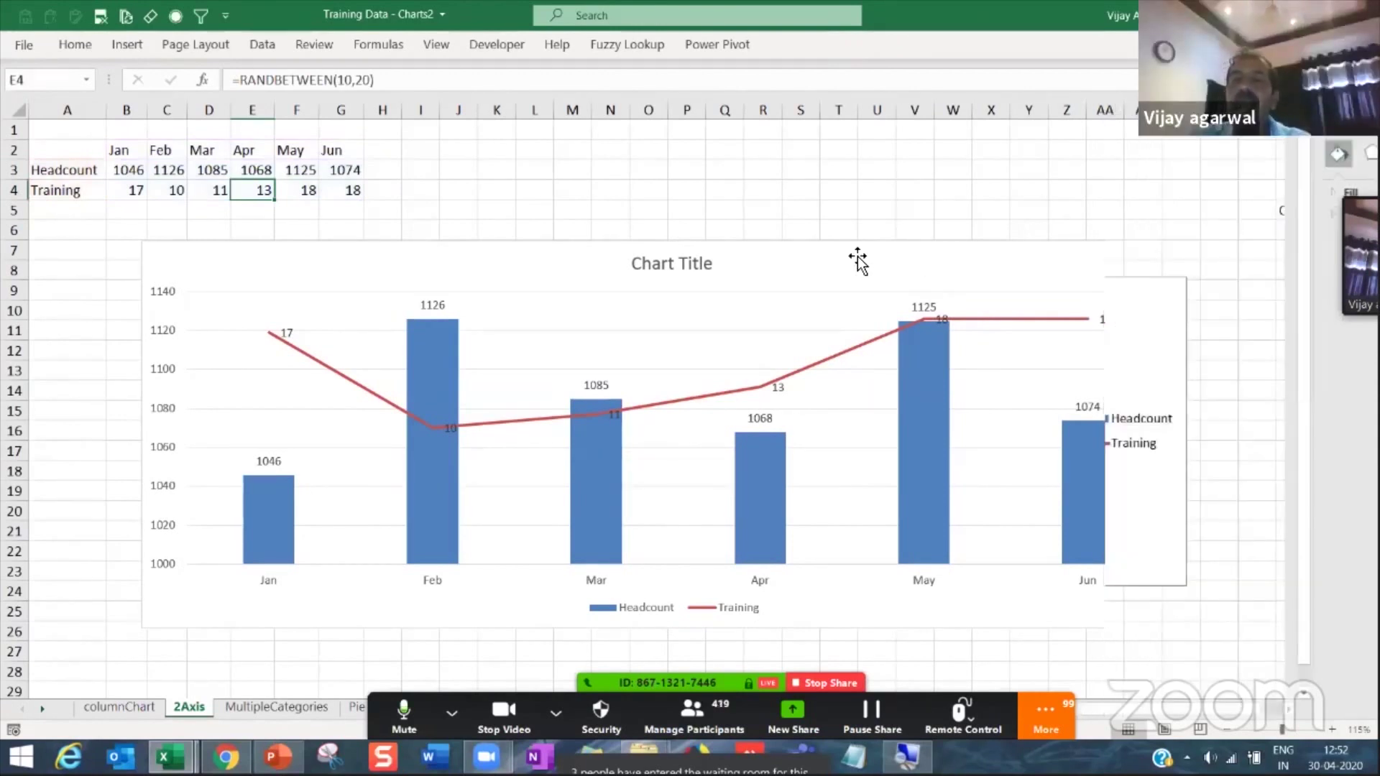
{"action": "left_click", "coordinate": [853, 248]}
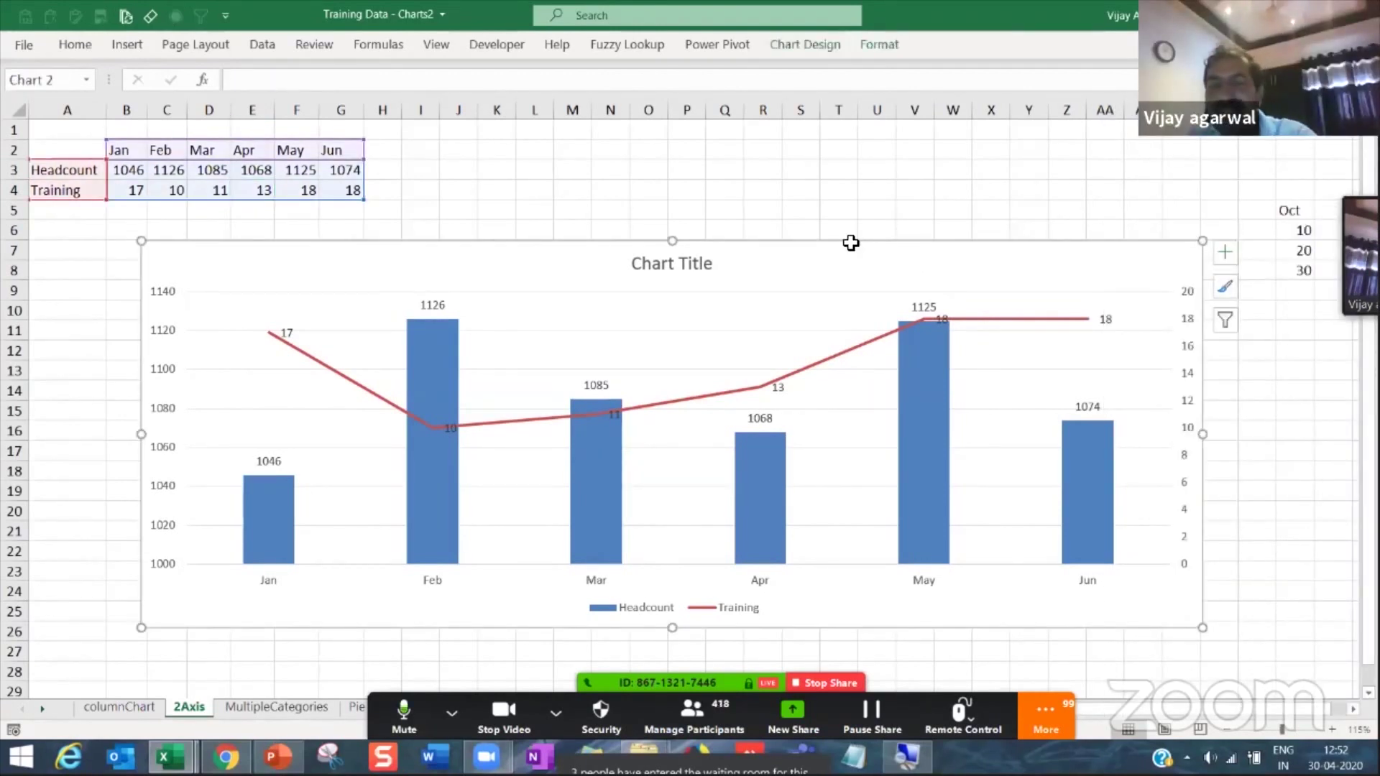
{"action": "key", "text": "Delete"}
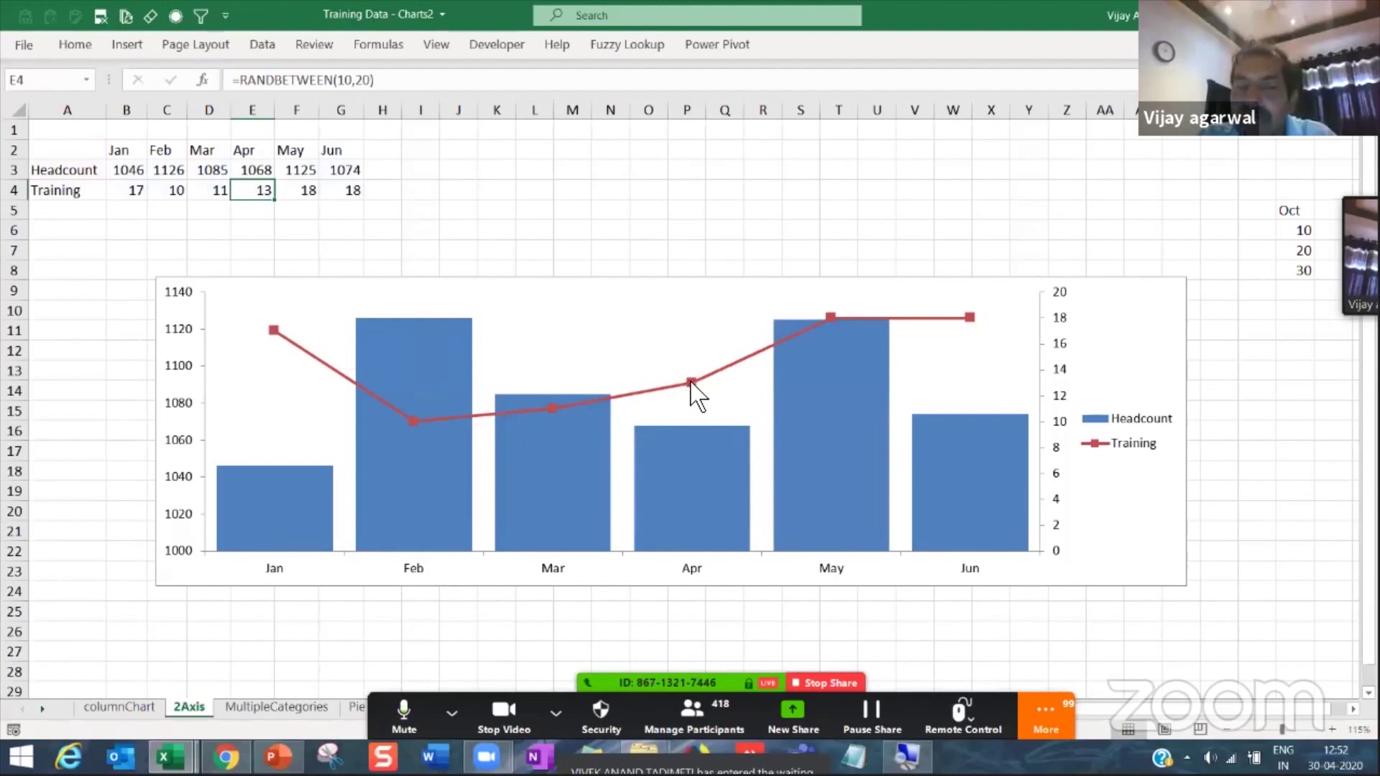
Step: Add data labels to the Headcount columns of the remaining combo chart and position them at Inside Base
{"action": "right_click", "coordinate": [842, 480]}
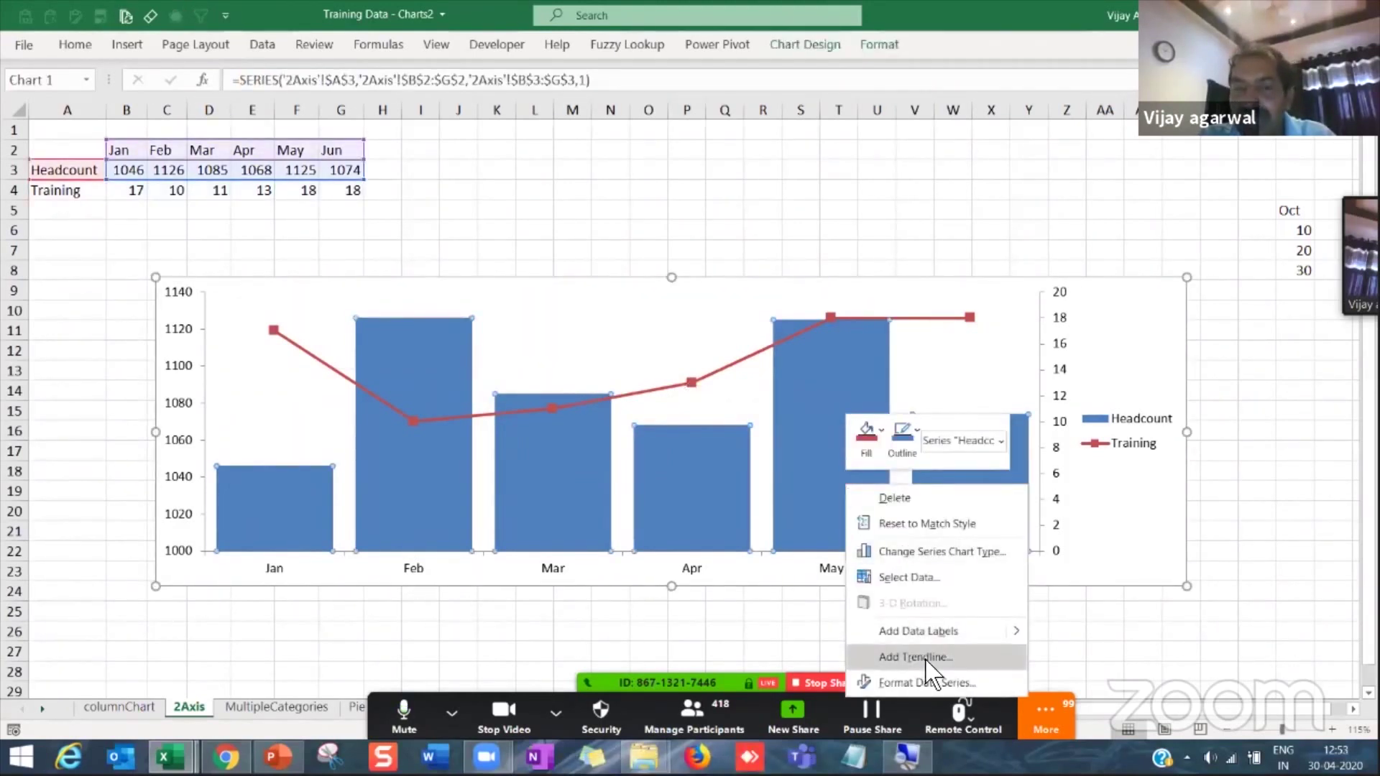
{"action": "left_click", "coordinate": [928, 630]}
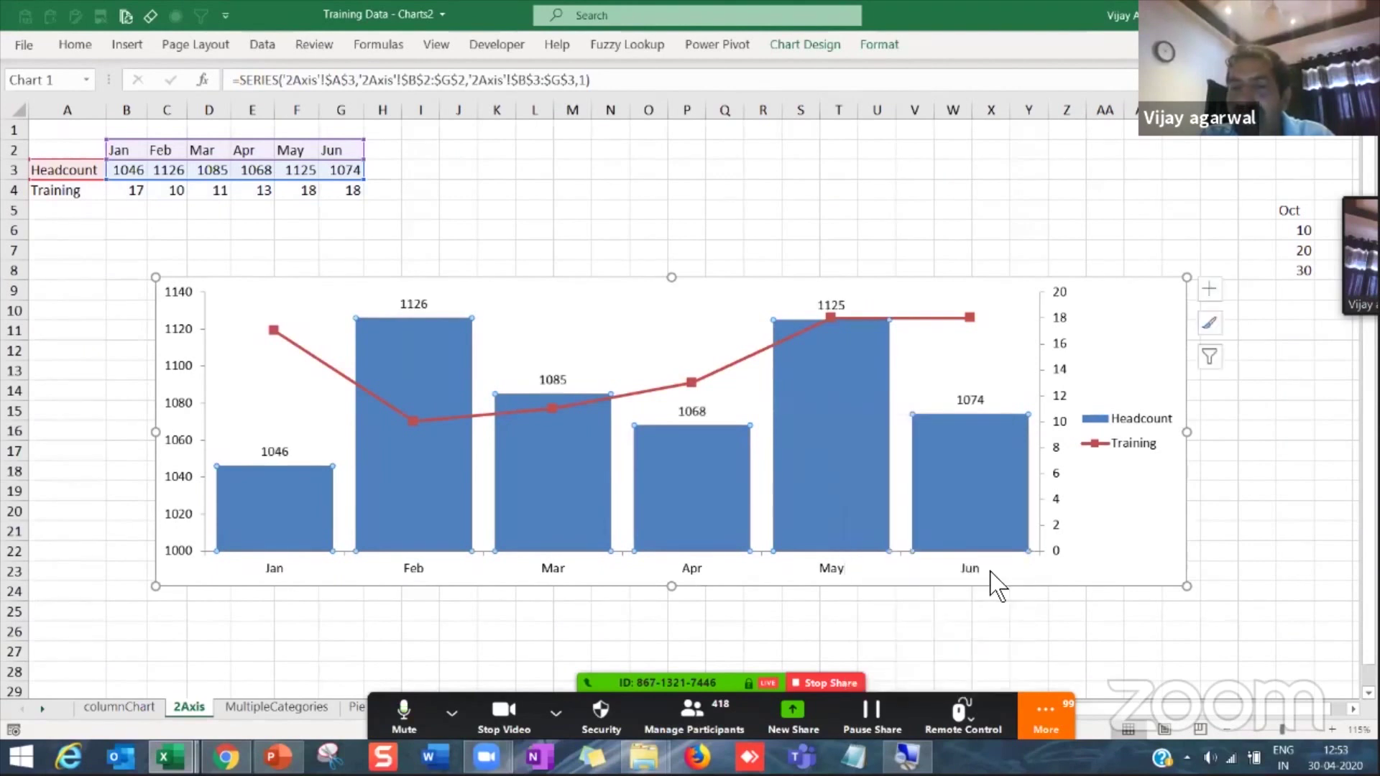
{"action": "left_click", "coordinate": [980, 399]}
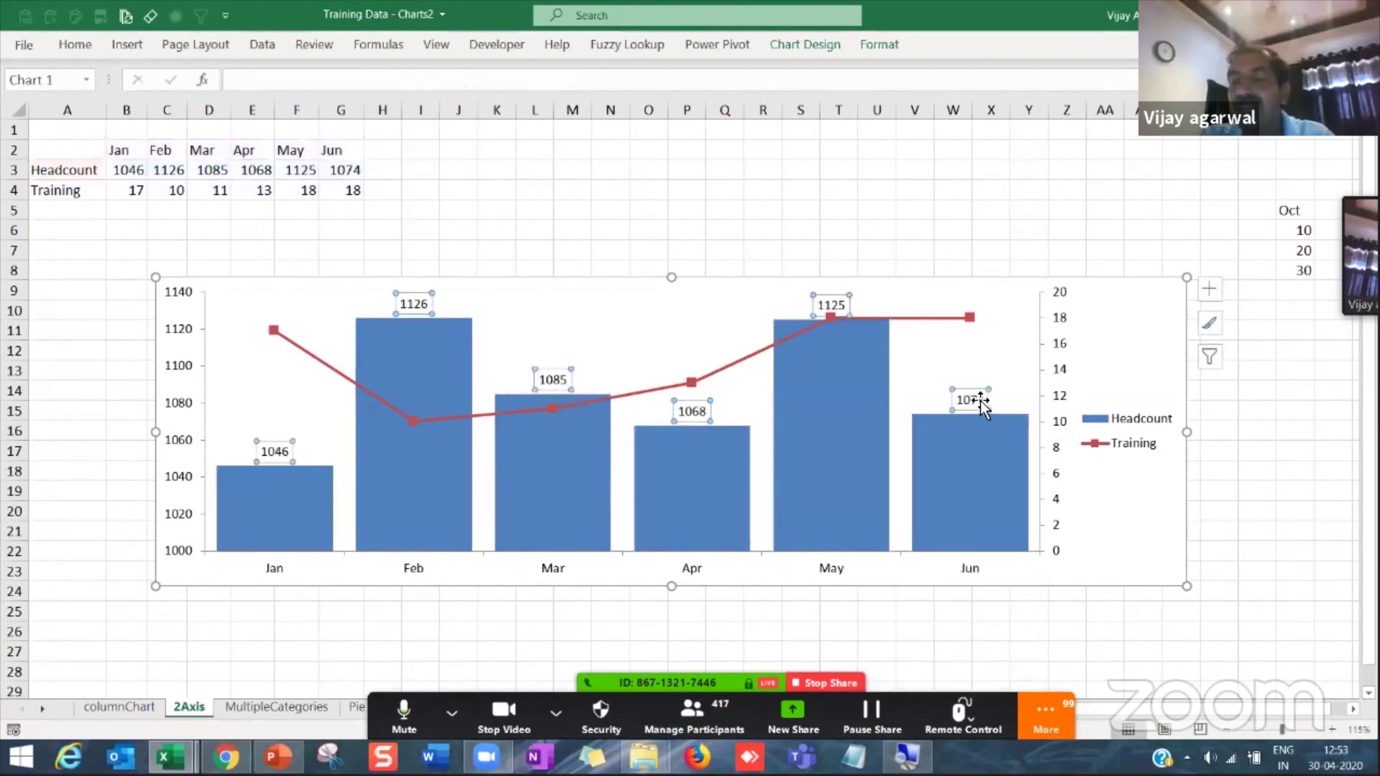
{"action": "right_click", "coordinate": [980, 399]}
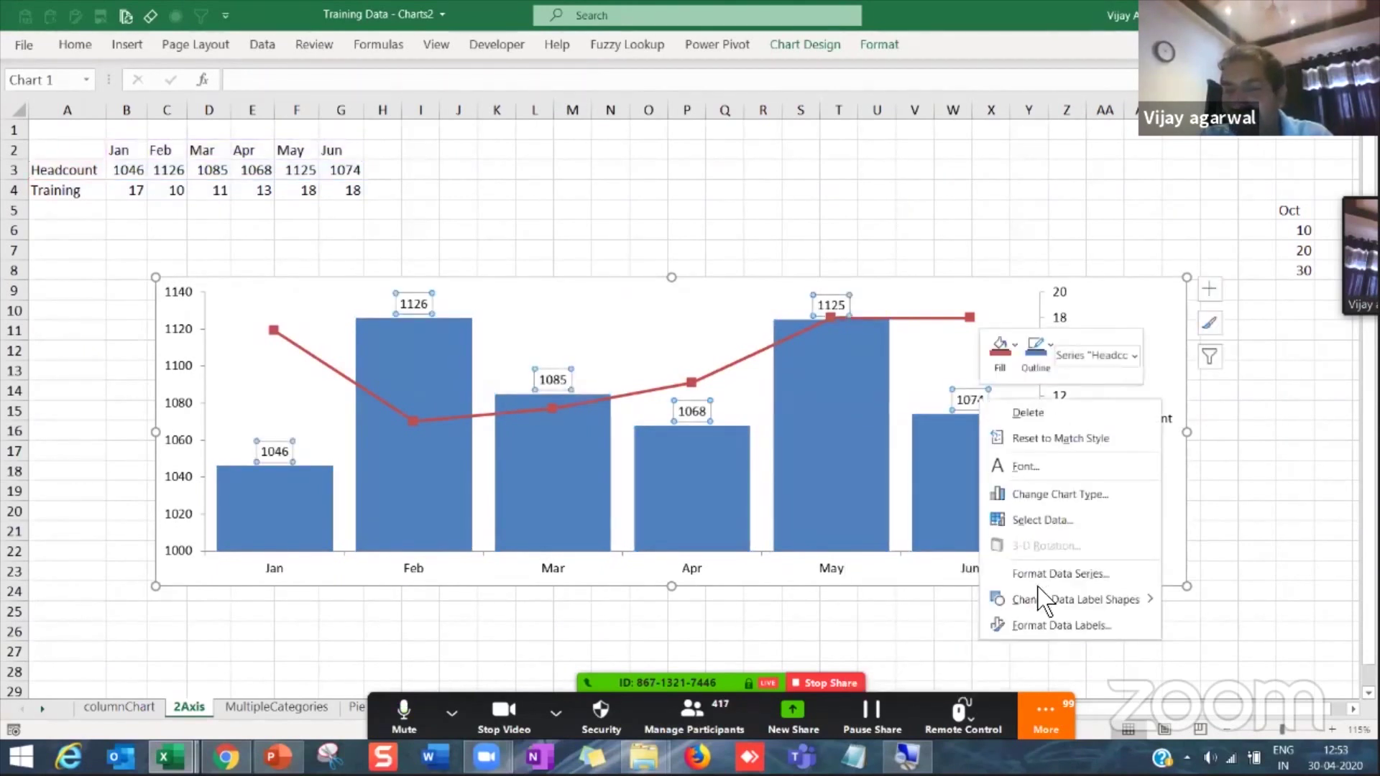
{"action": "left_click", "coordinate": [1056, 626]}
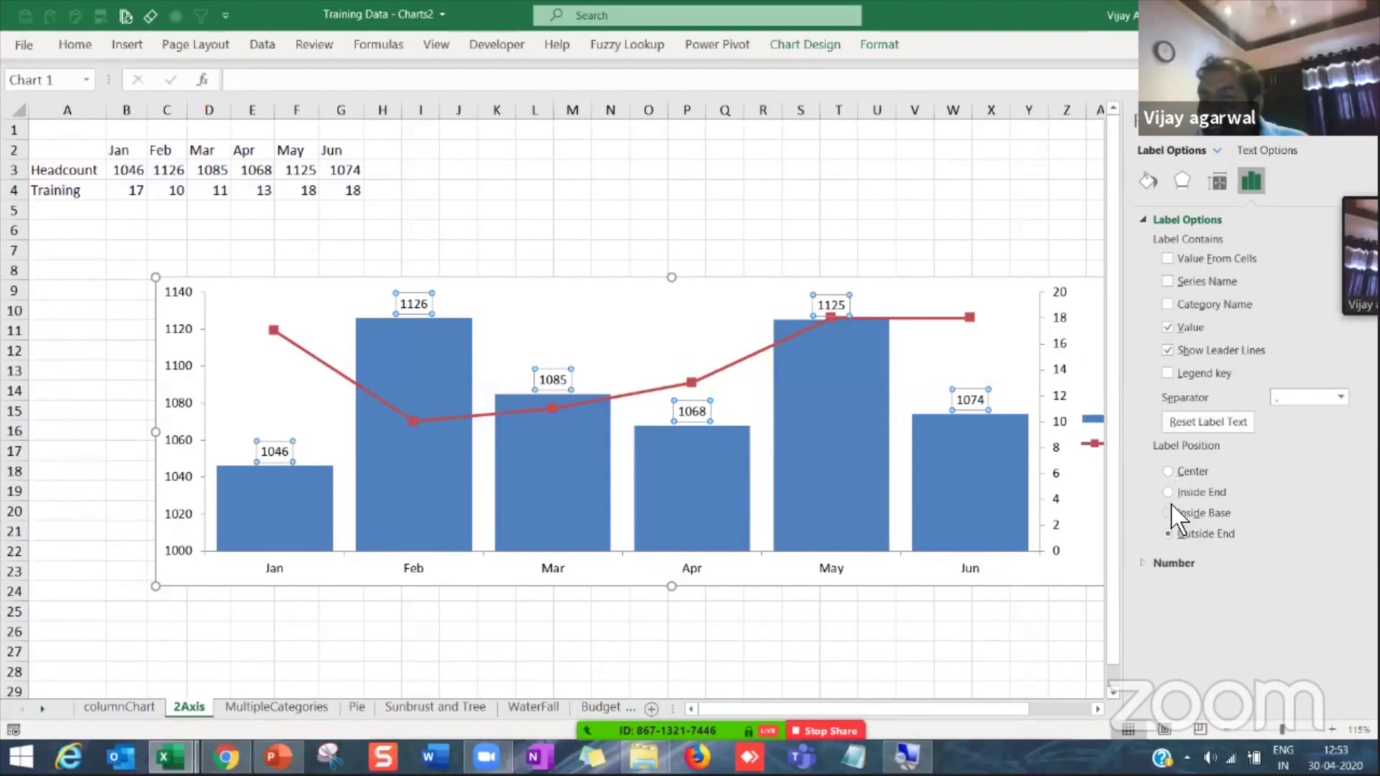
{"action": "left_click", "coordinate": [1168, 492]}
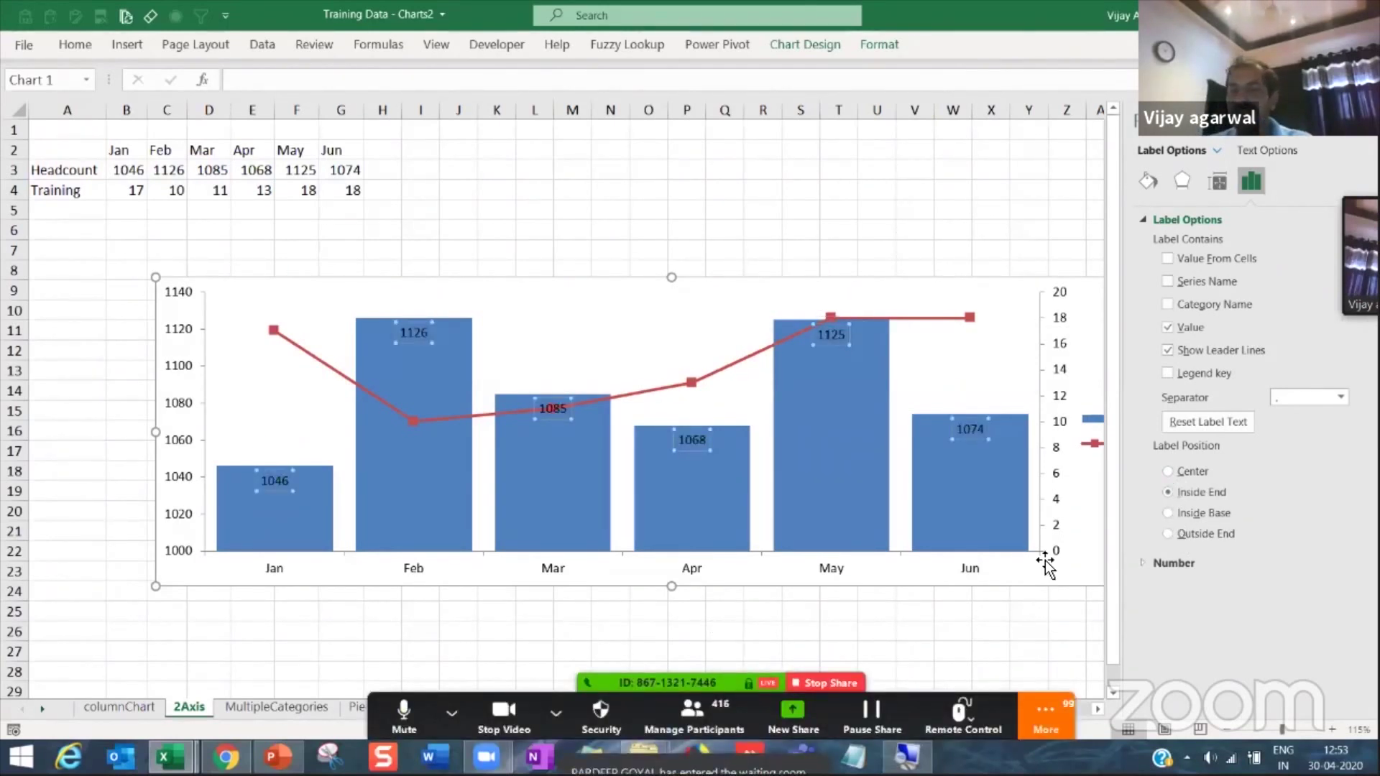
{"action": "left_click", "coordinate": [1168, 513]}
{"action": "left_click", "coordinate": [633, 628]}
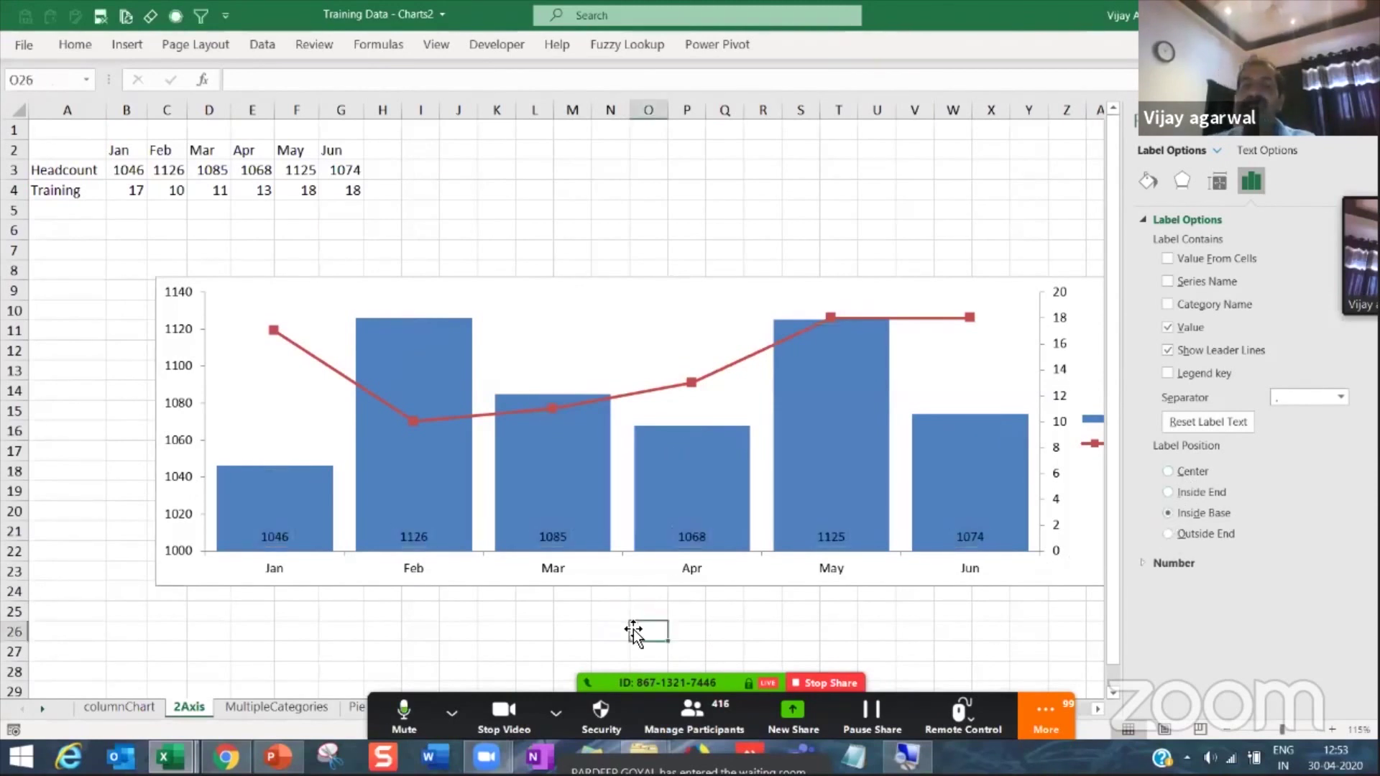
Step: Add data labels to the Training line, then close the formatting pane
{"action": "left_click", "coordinate": [713, 375]}
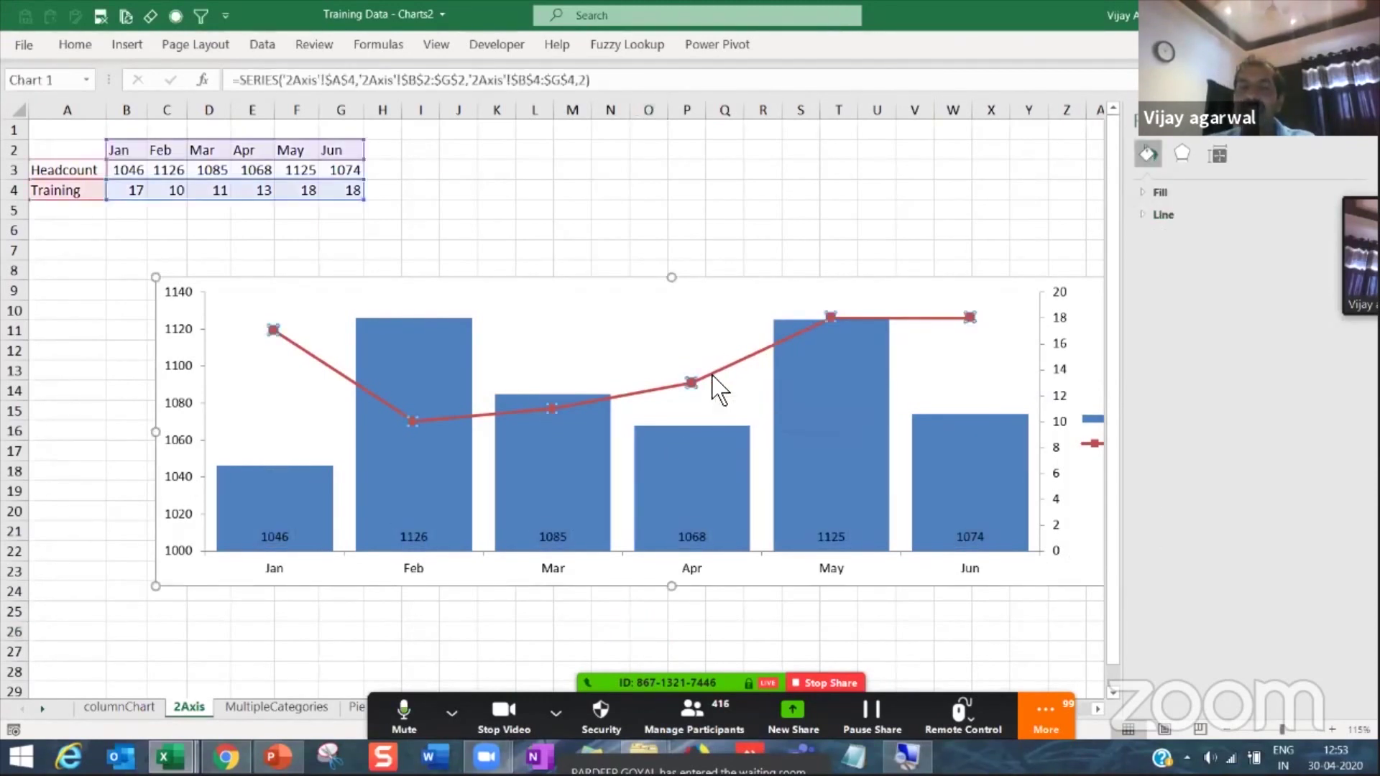
{"action": "right_click", "coordinate": [690, 394]}
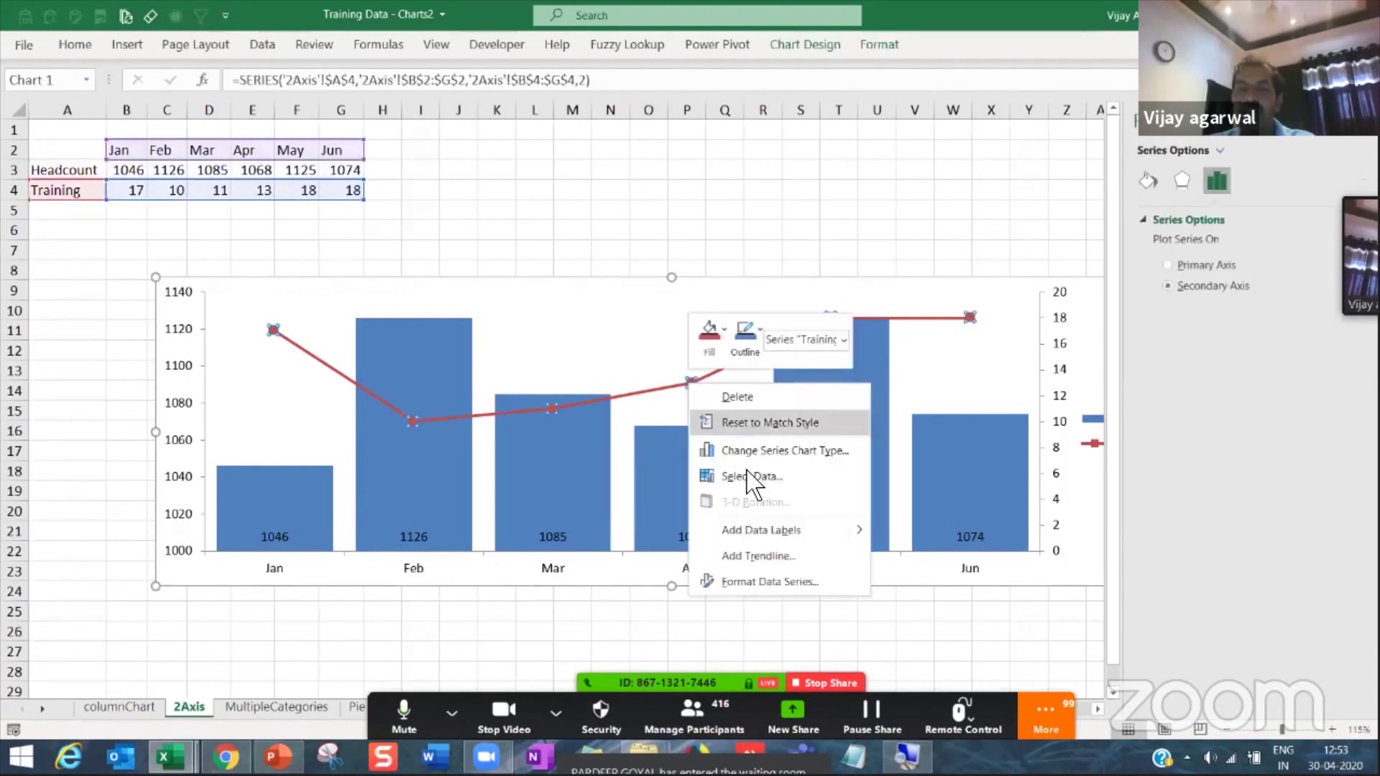
{"action": "key", "text": "Escape"}
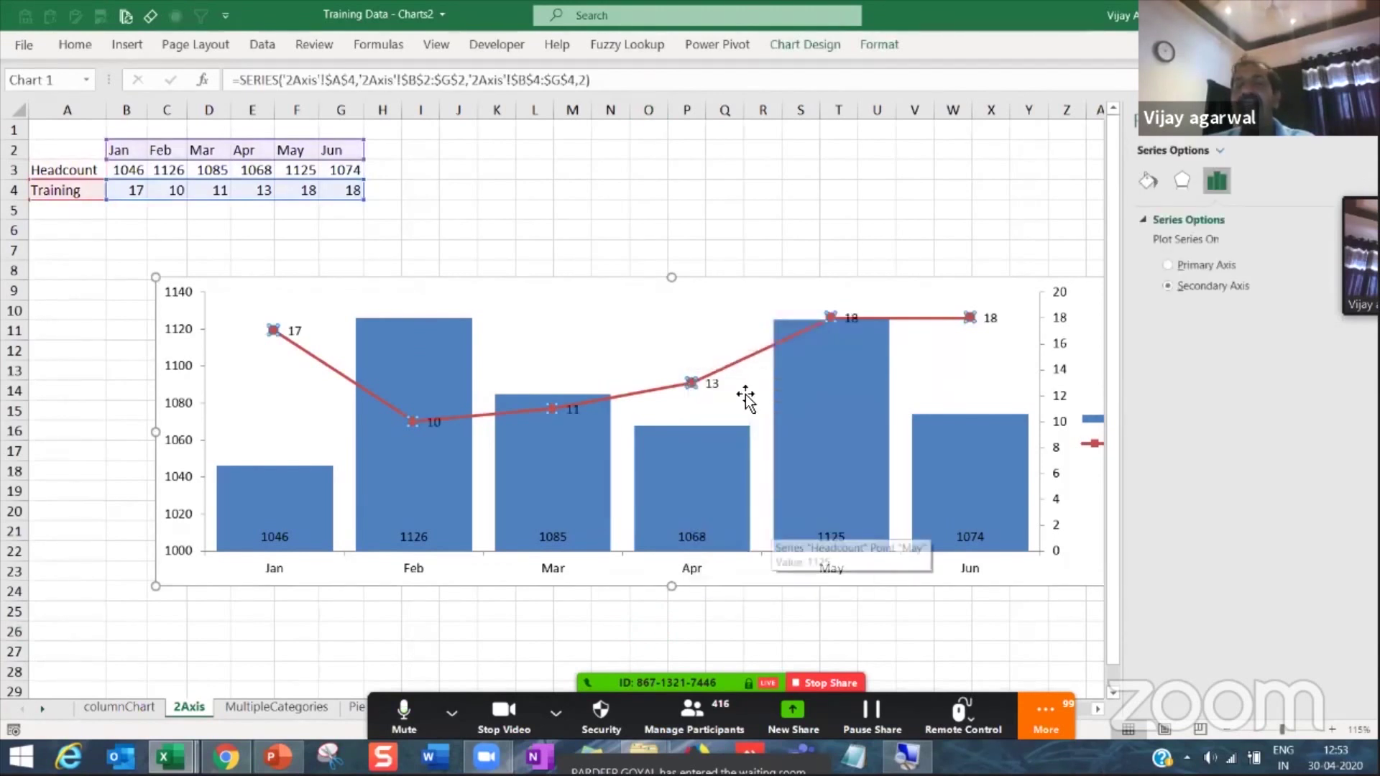
{"action": "left_click", "coordinate": [978, 215]}
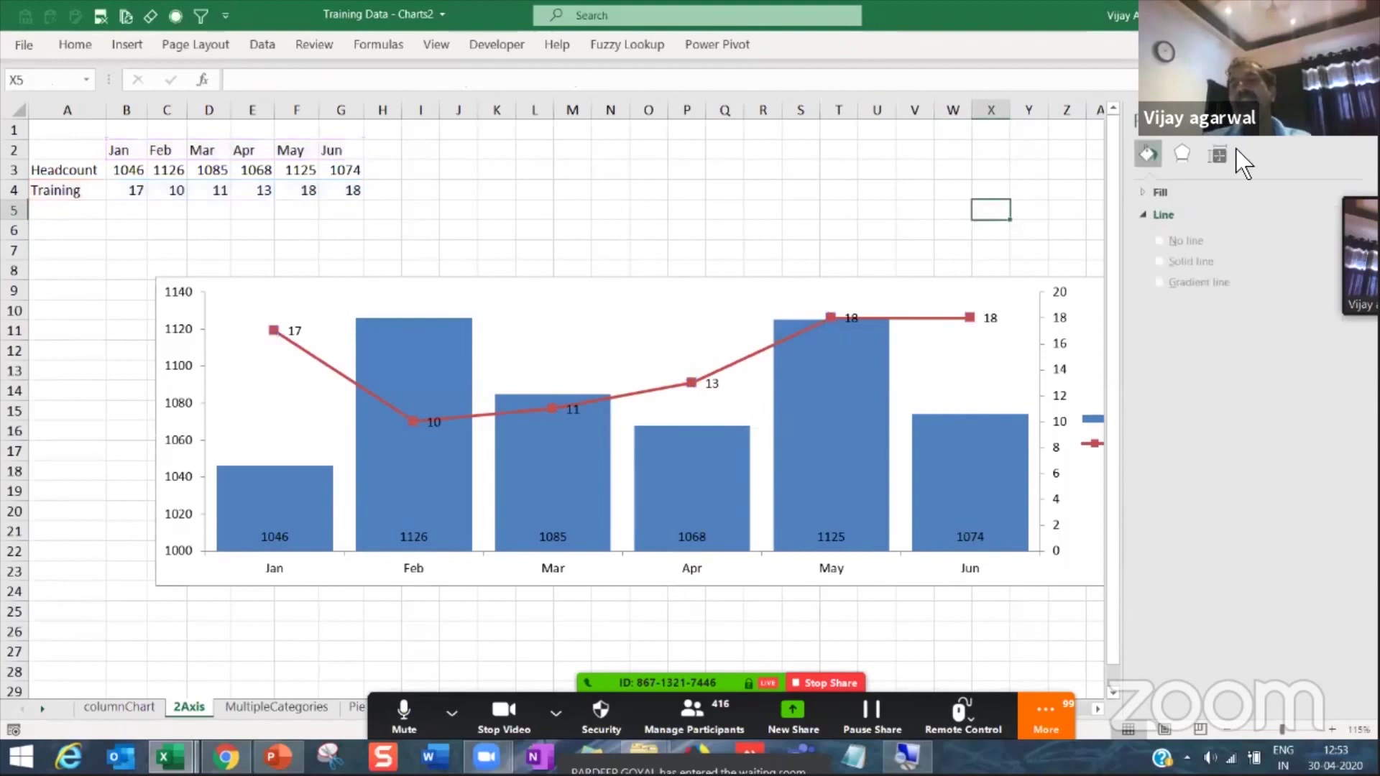
{"action": "left_click", "coordinate": [1358, 121]}
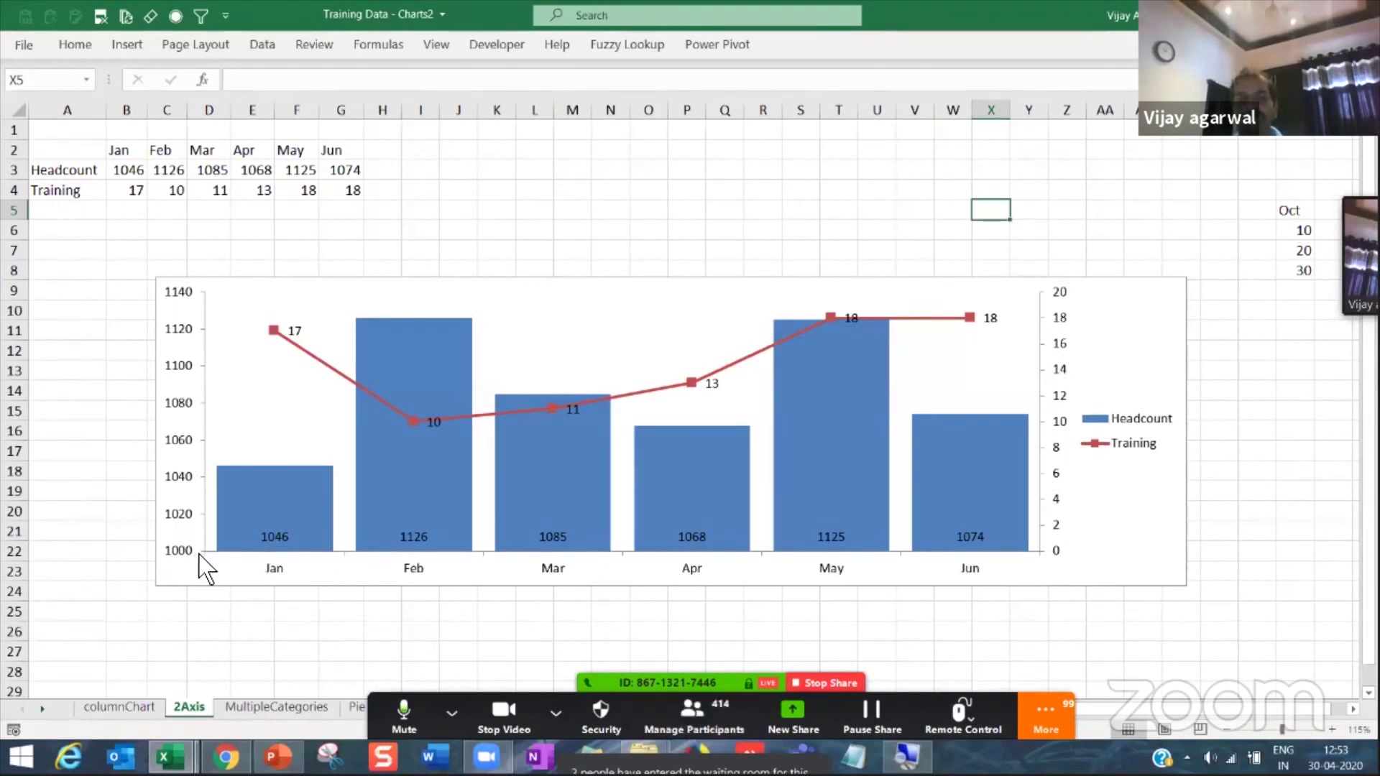
Step: Set the minimum bound of the secondary vertical axis to 8 and close the axis formatting
{"action": "left_click", "coordinate": [1059, 424]}
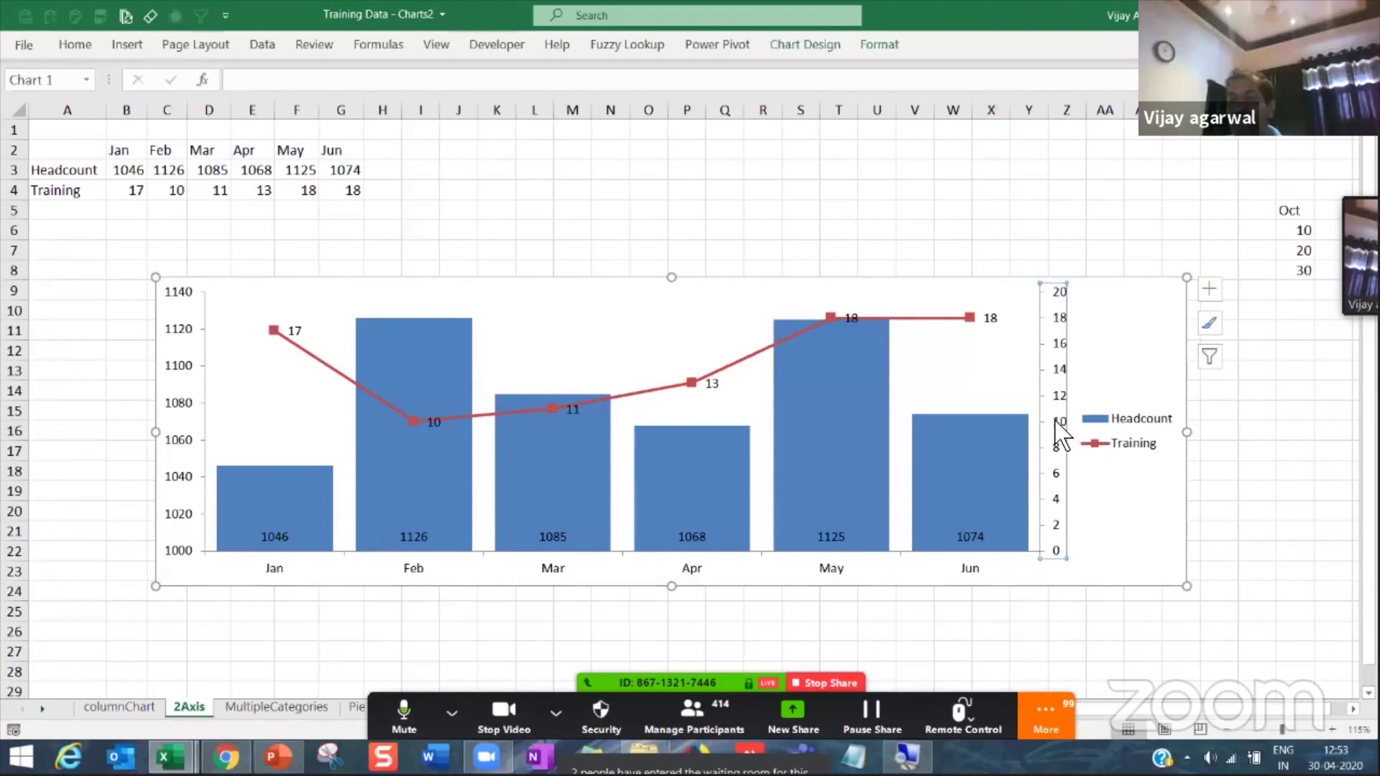
{"action": "right_click", "coordinate": [1056, 421]}
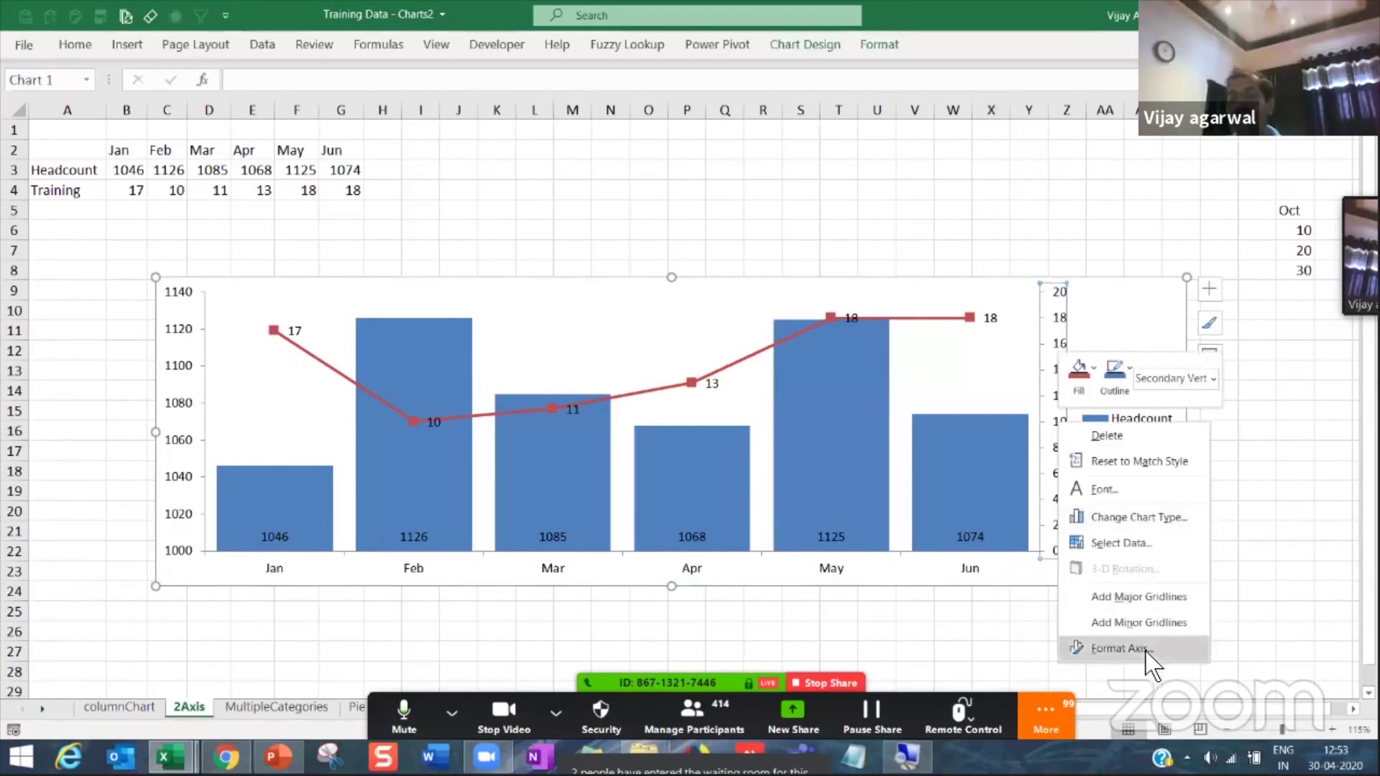
{"action": "left_click", "coordinate": [1118, 648]}
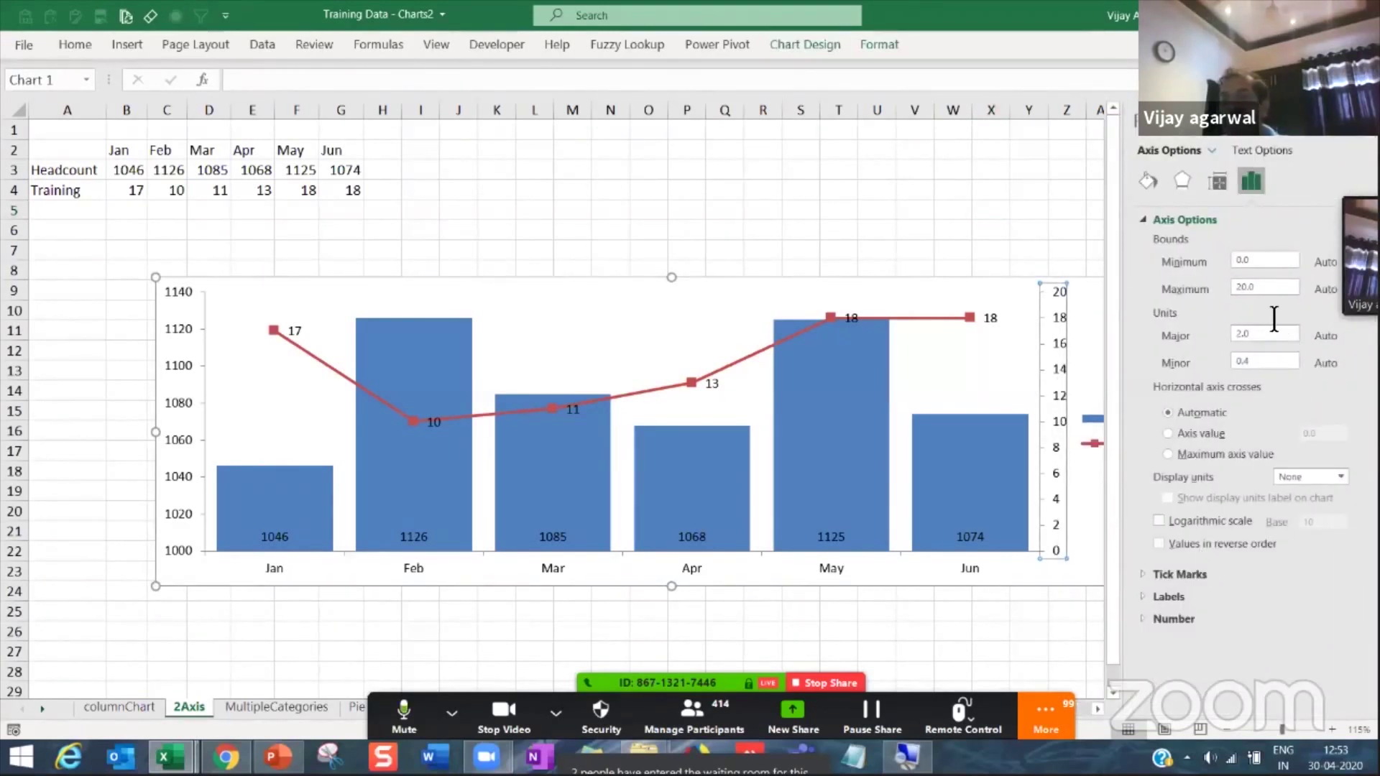
{"action": "left_click", "coordinate": [1266, 262]}
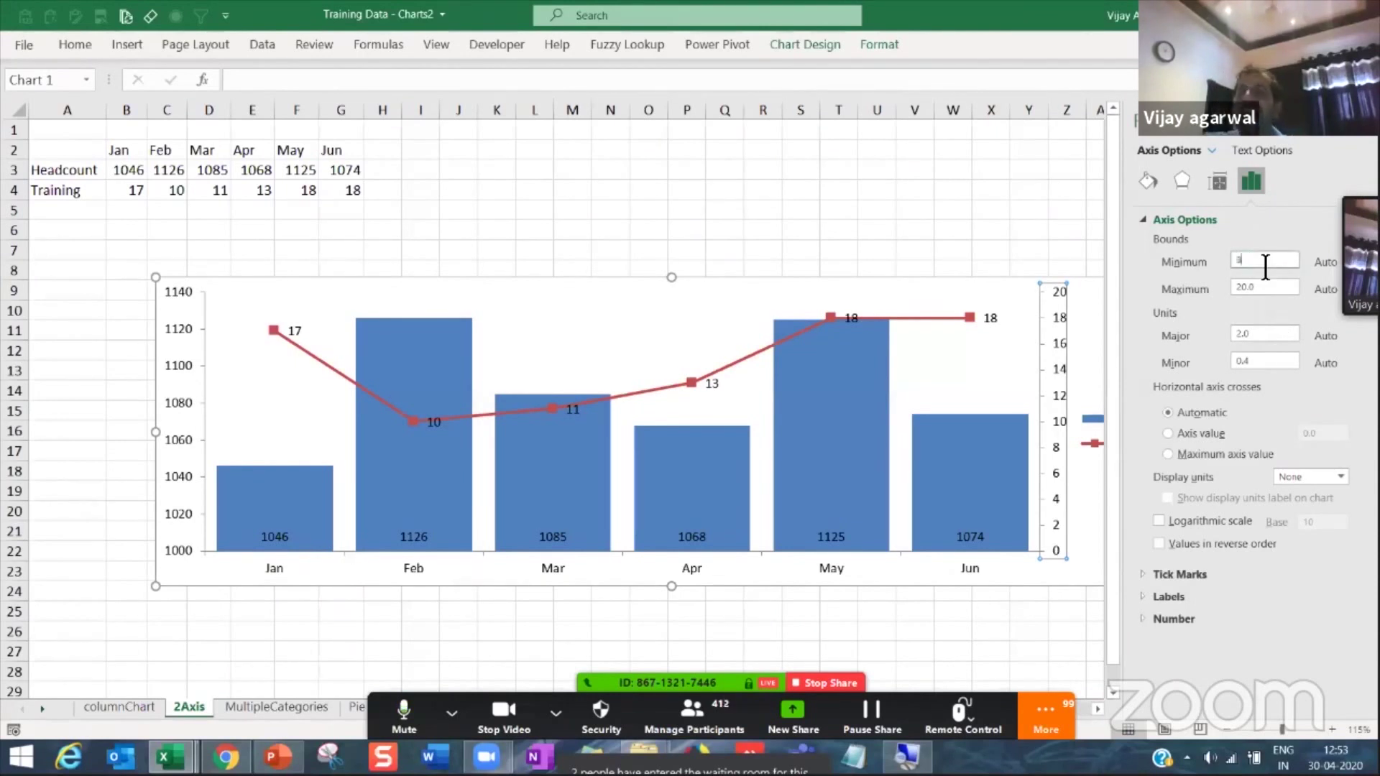
{"action": "left_click", "coordinate": [991, 229]}
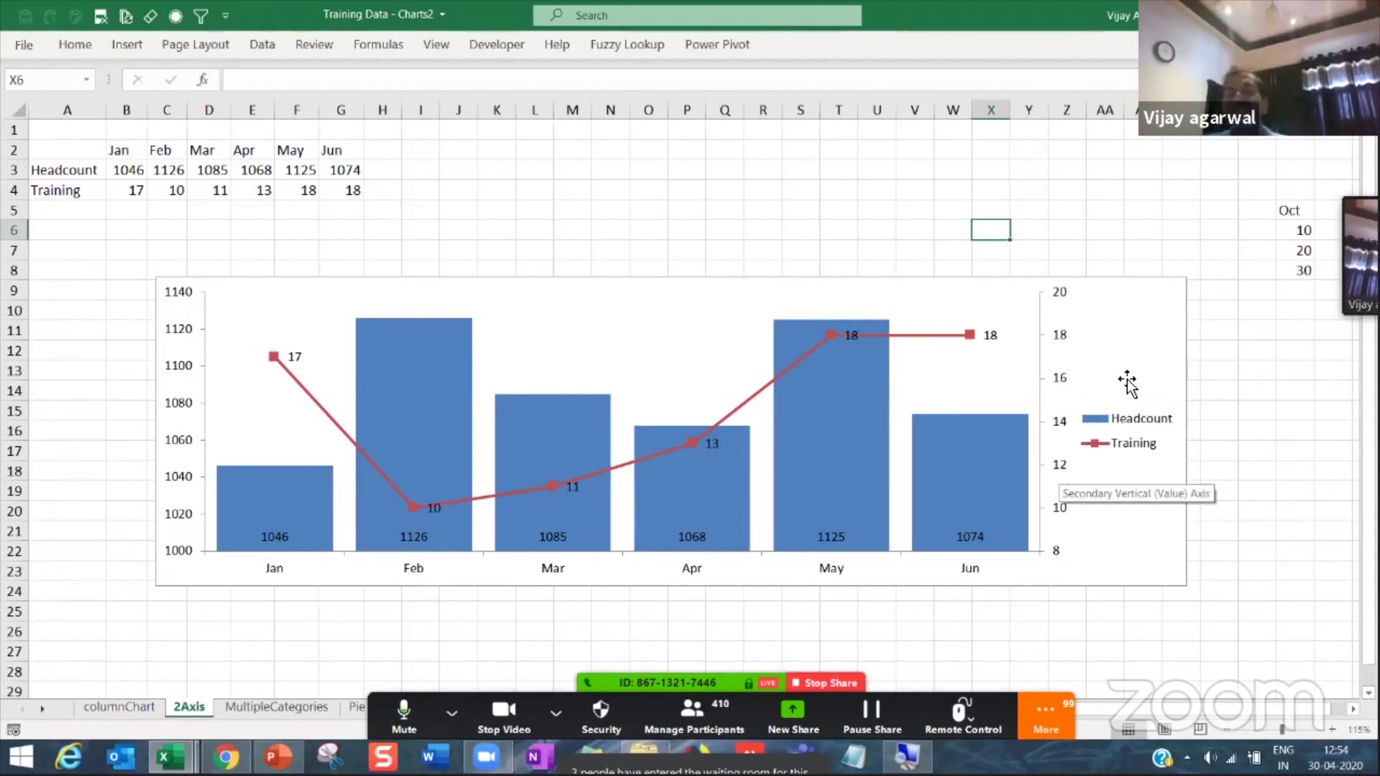
Step: Try several chart styles on the combo chart, including the dark one, and settle on the first style in the gallery
{"action": "left_click", "coordinate": [722, 296]}
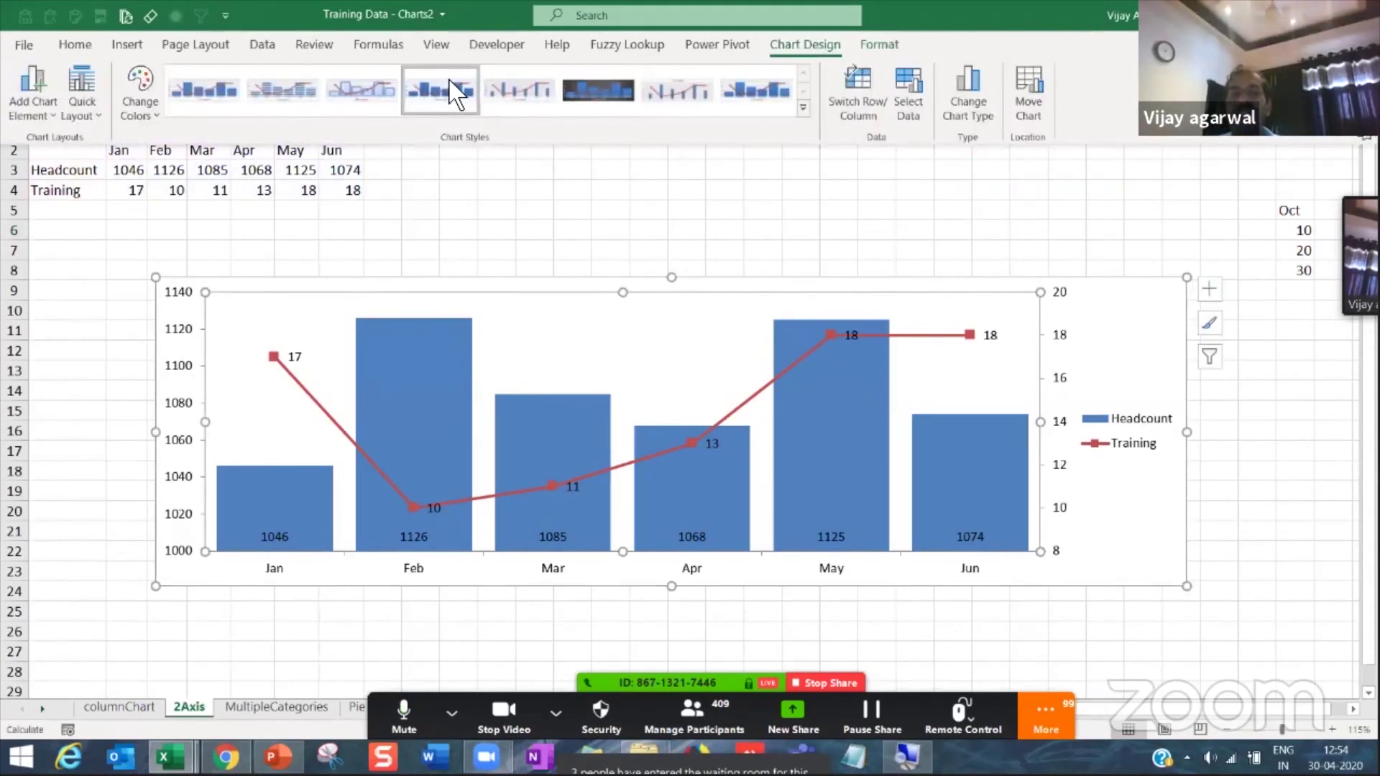
{"action": "left_click", "coordinate": [598, 91]}
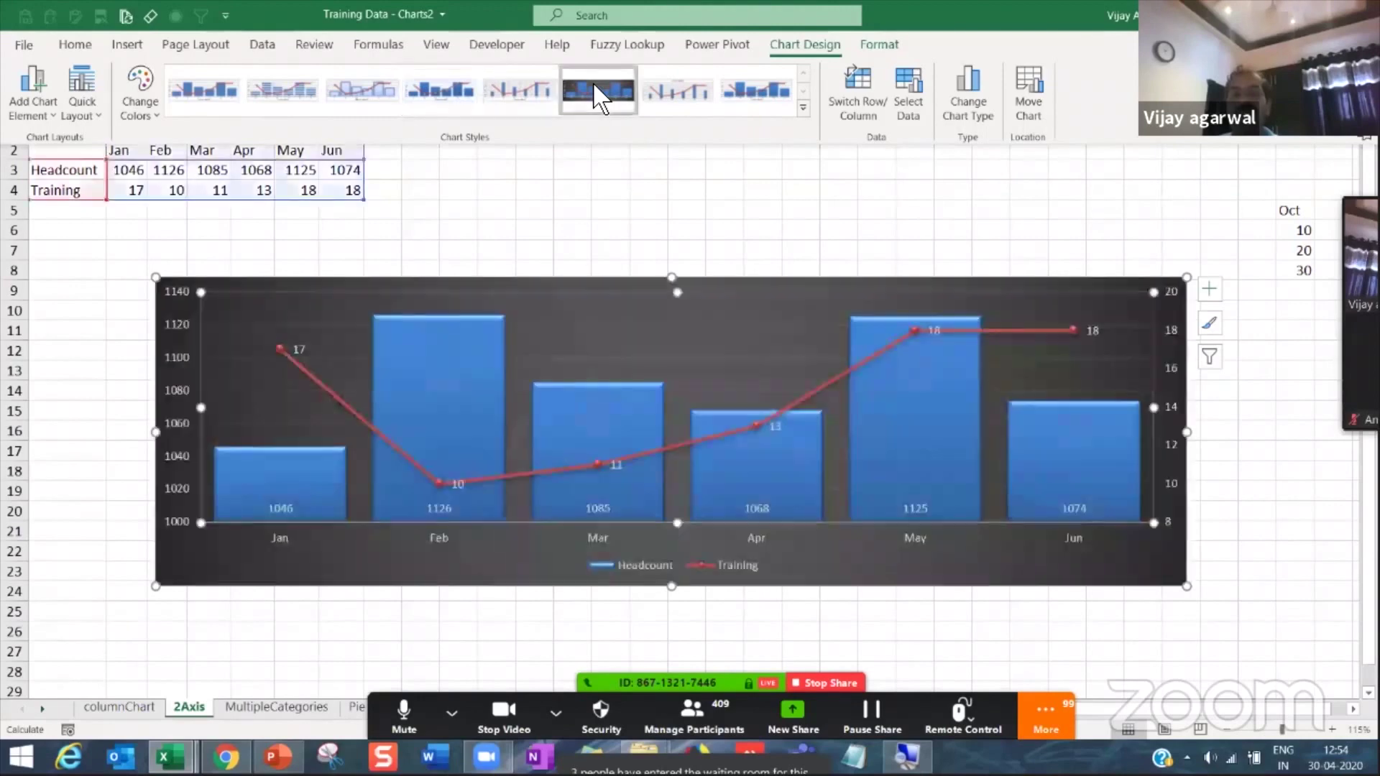
{"action": "left_click", "coordinate": [769, 97]}
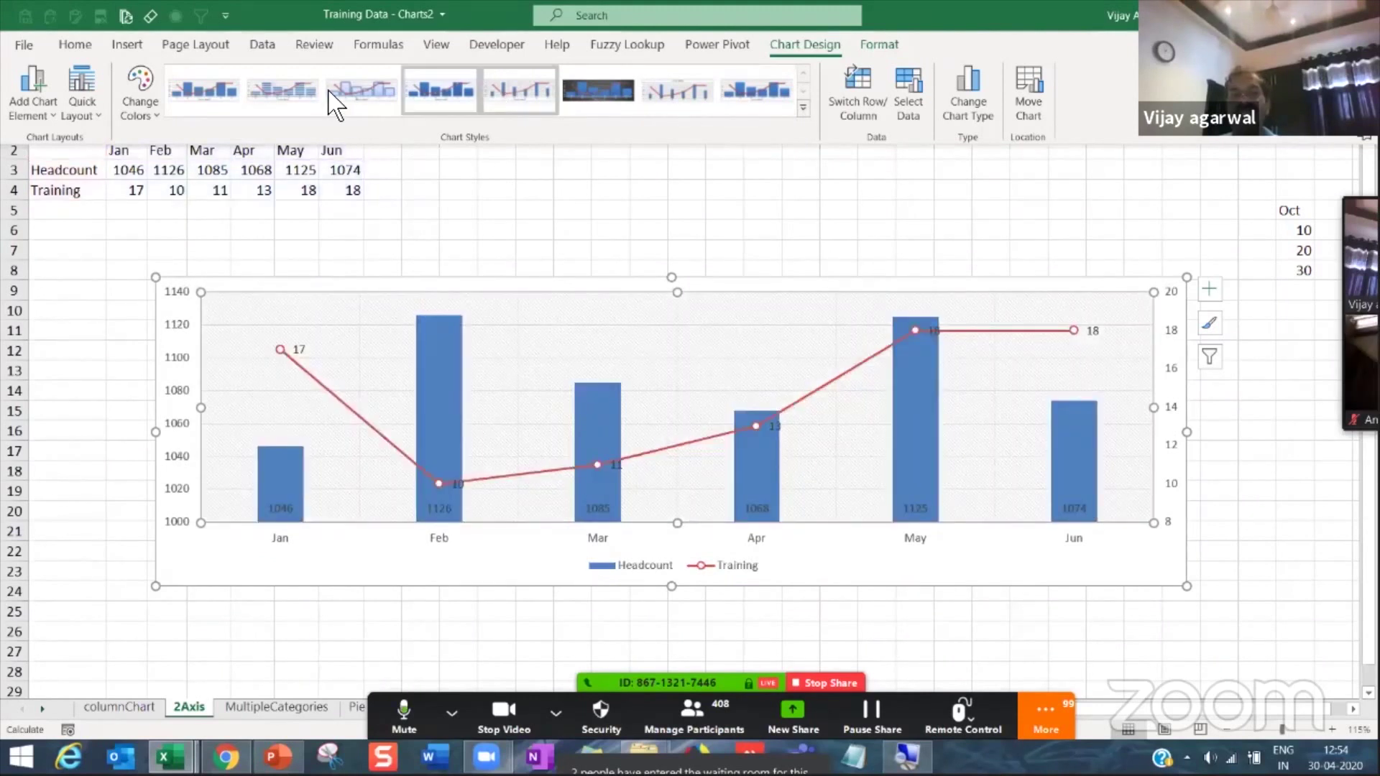
{"action": "left_click", "coordinate": [361, 91]}
{"action": "left_click", "coordinate": [765, 104]}
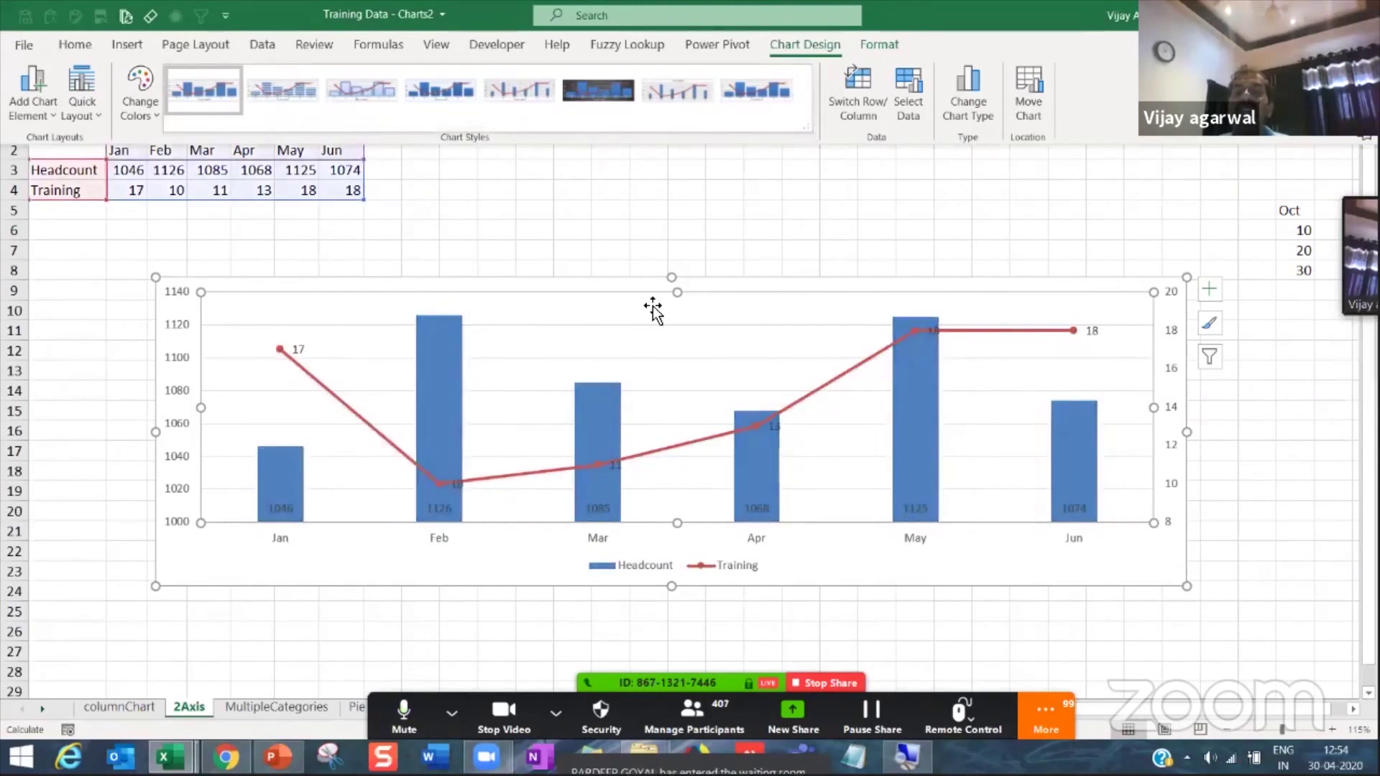
Step: Recolor the combo chart with the second Colorful palette, giving blue columns and a green line
{"action": "left_click", "coordinate": [151, 114]}
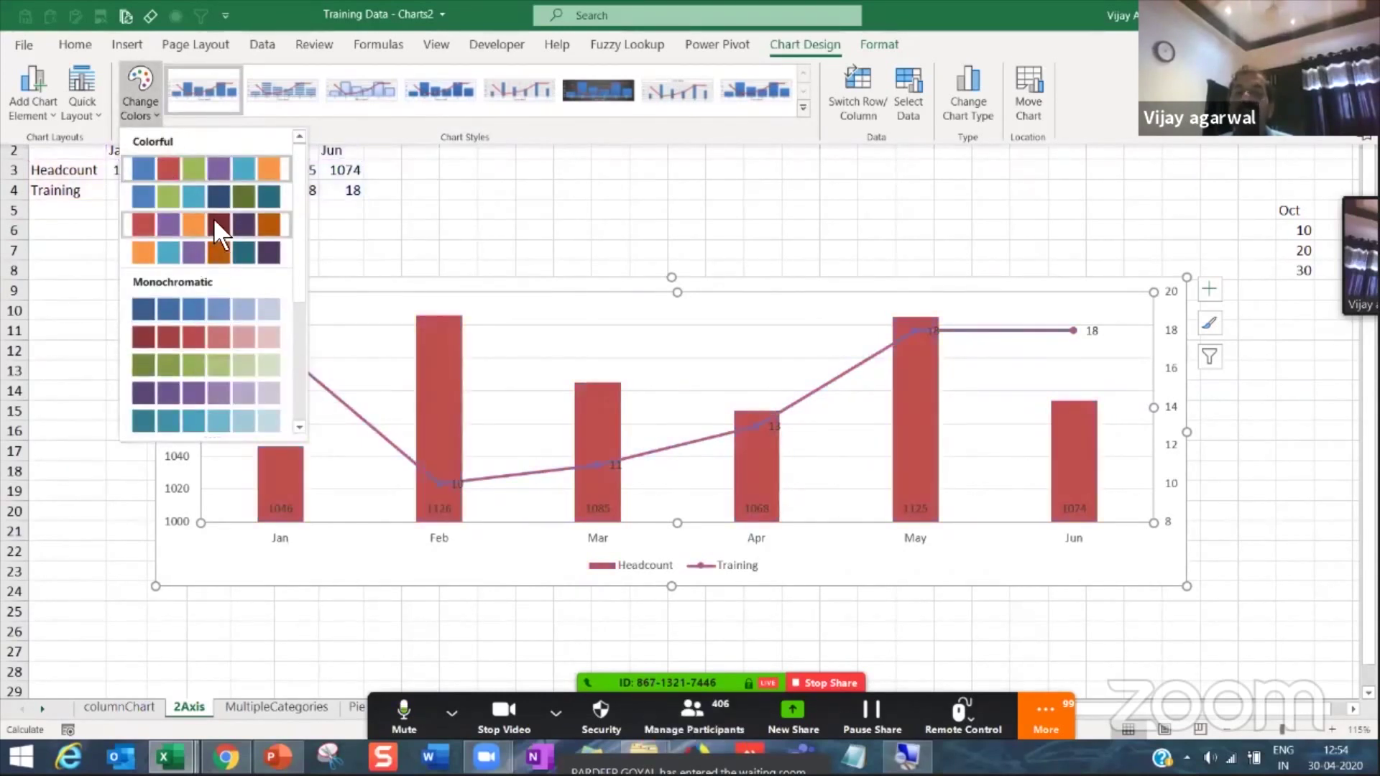
{"action": "left_click", "coordinate": [223, 187]}
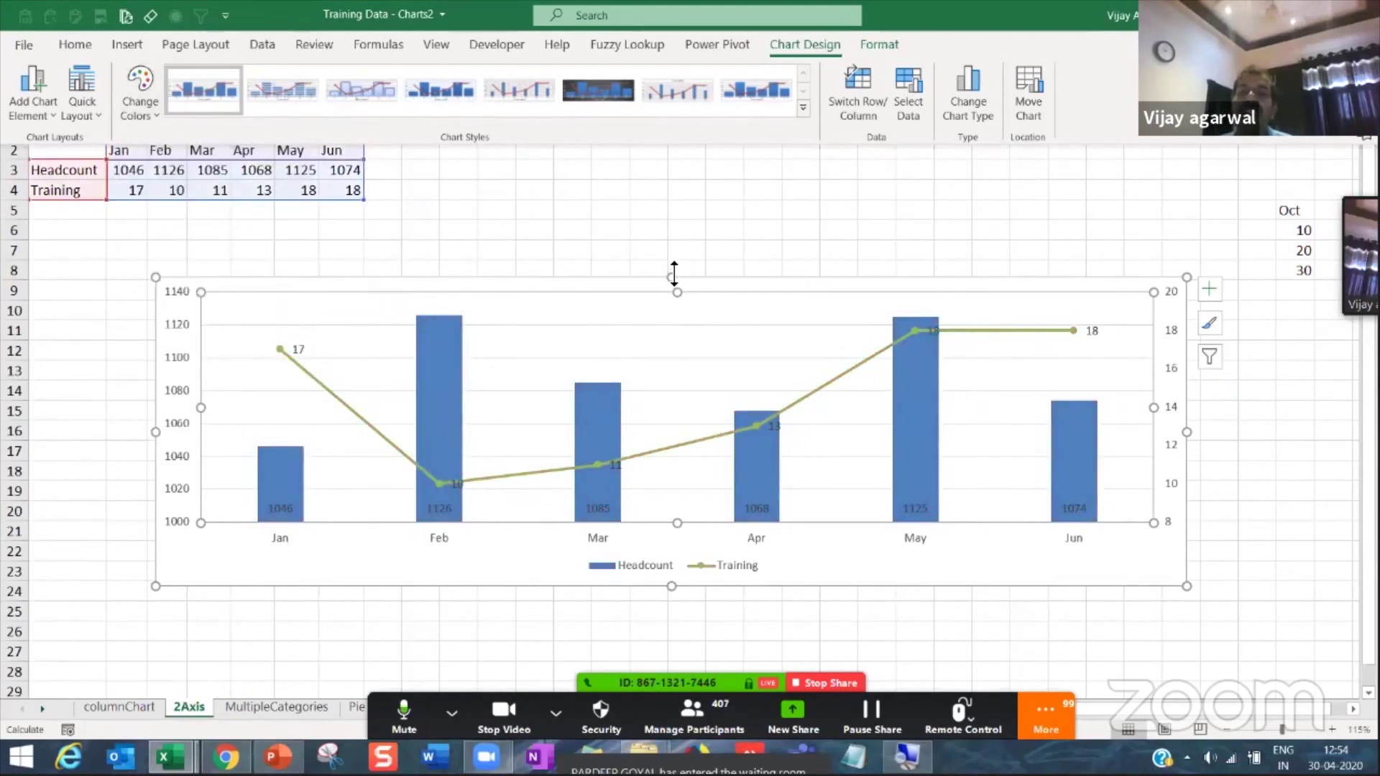
{"action": "left_click", "coordinate": [669, 231]}
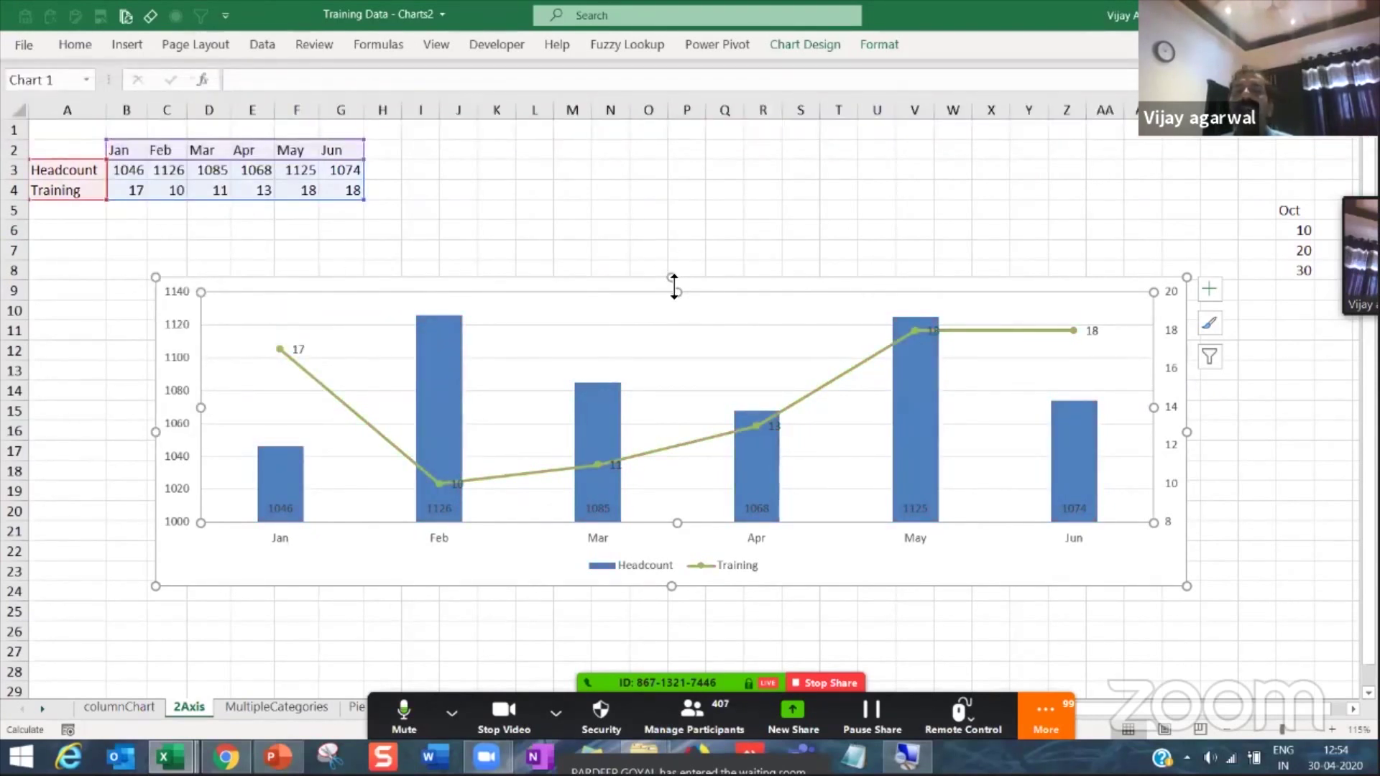
Step: Resize the combo chart to span rows 5 to 25, extending its left edge to column B and narrowing its right side slightly
{"action": "left_click_drag", "start_coordinate": [677, 231], "coordinate": [677, 213]}
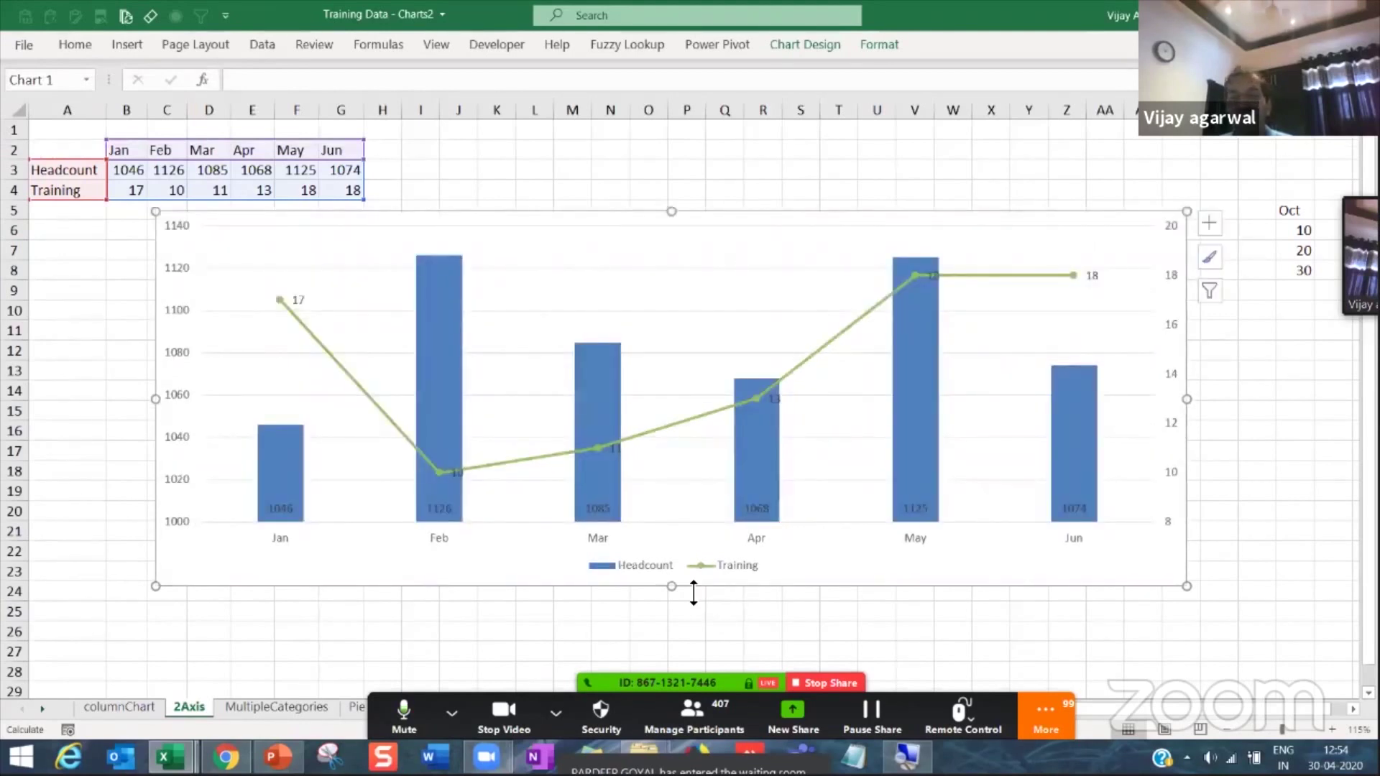
{"action": "left_click_drag", "start_coordinate": [676, 588], "coordinate": [672, 620]}
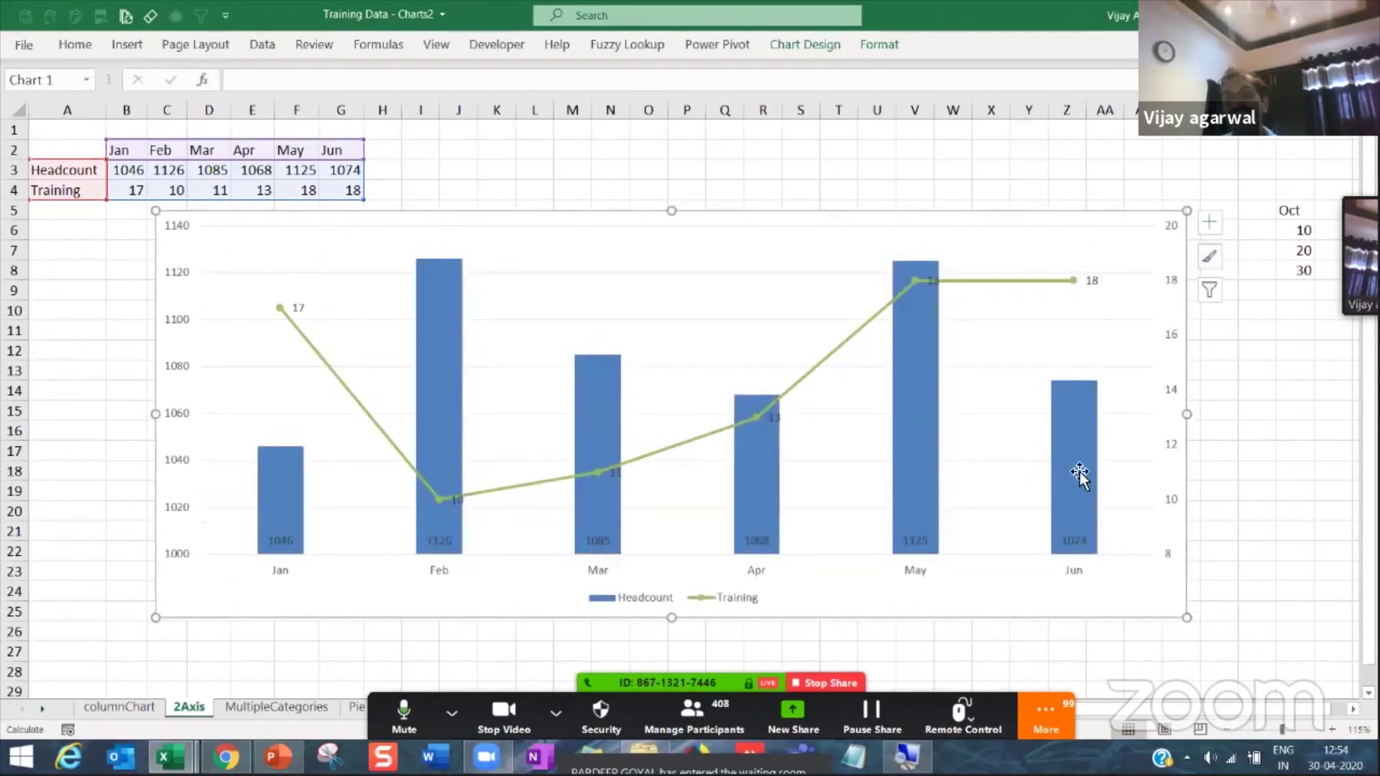
{"action": "left_click_drag", "start_coordinate": [1186, 415], "coordinate": [1165, 415]}
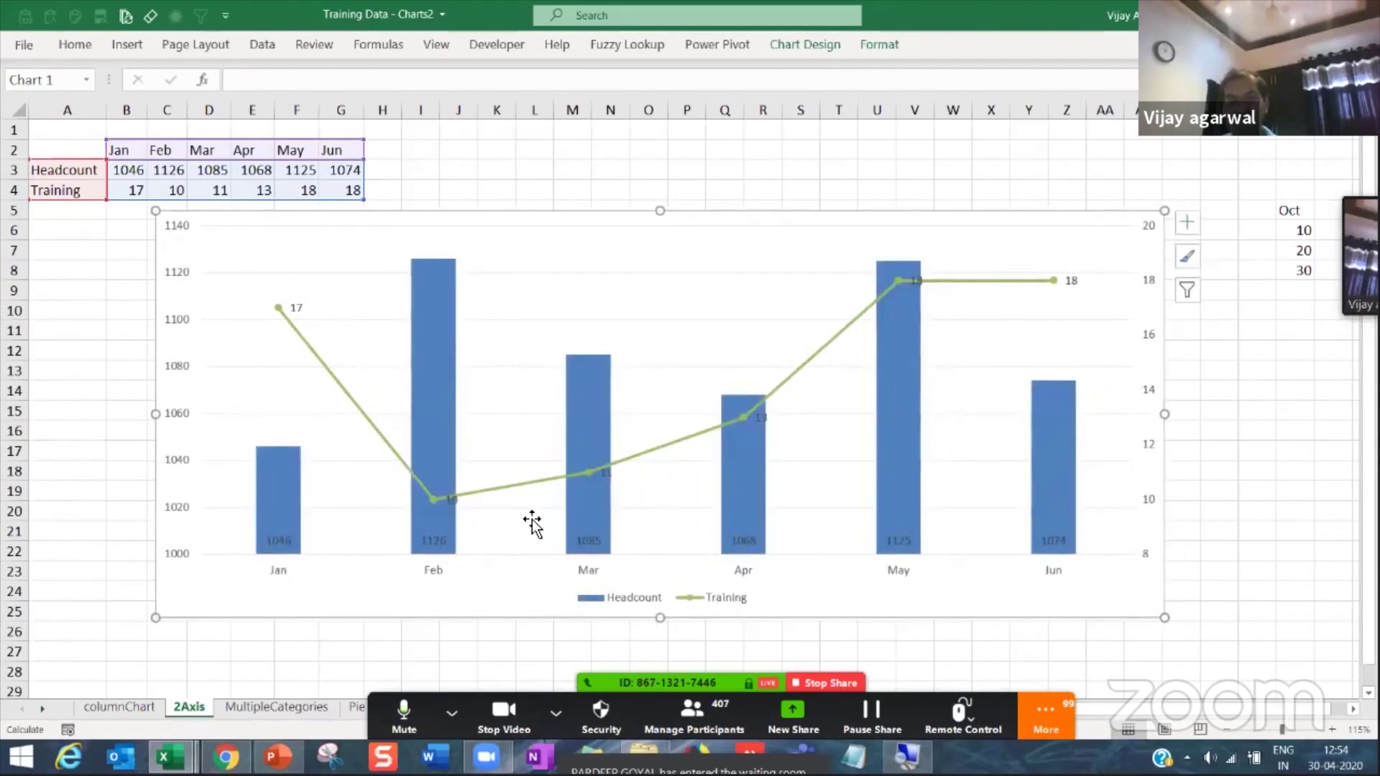
{"action": "left_click_drag", "start_coordinate": [134, 414], "coordinate": [126, 415]}
{"action": "left_click", "coordinate": [152, 417]}
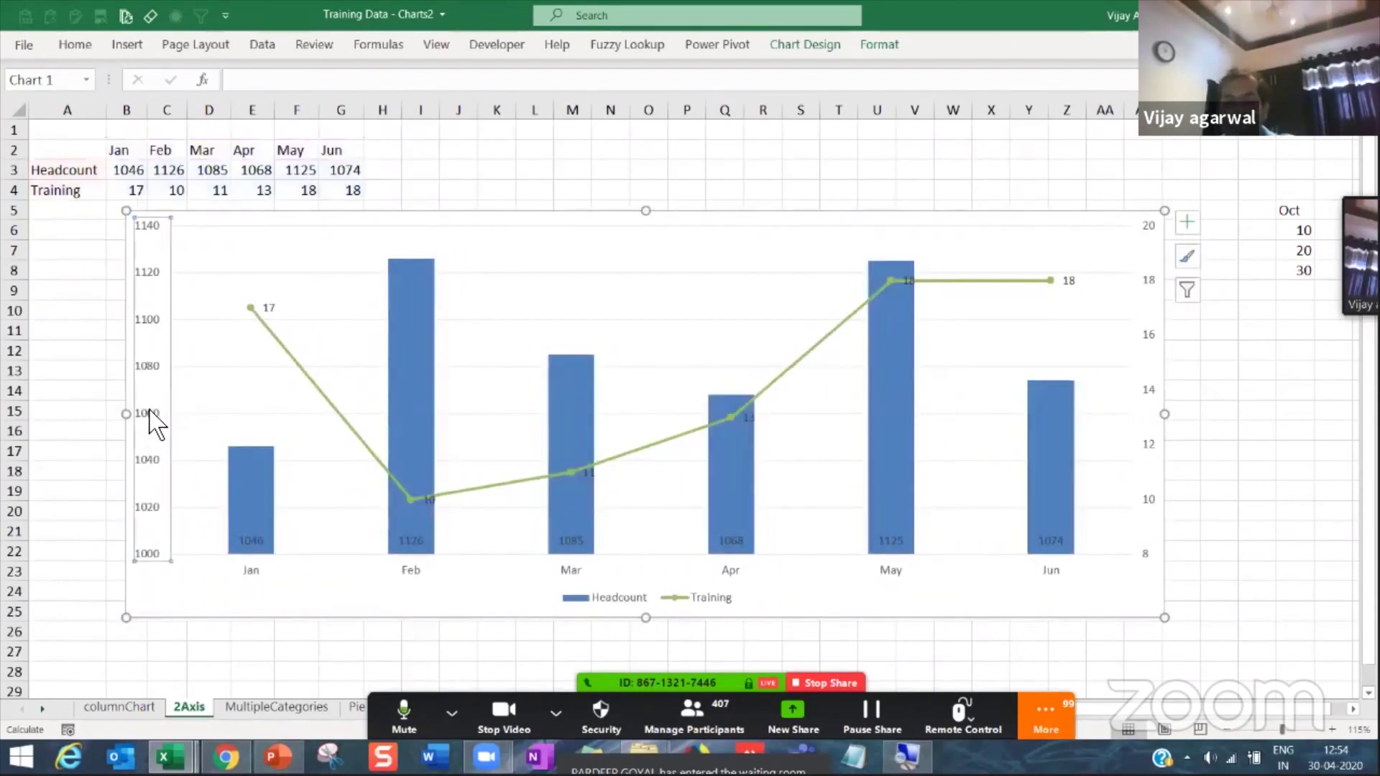
Step: Try deleting the primary vertical axis of the combo chart and undo the deletion, repeating the demonstration once
{"action": "key", "text": "Delete"}
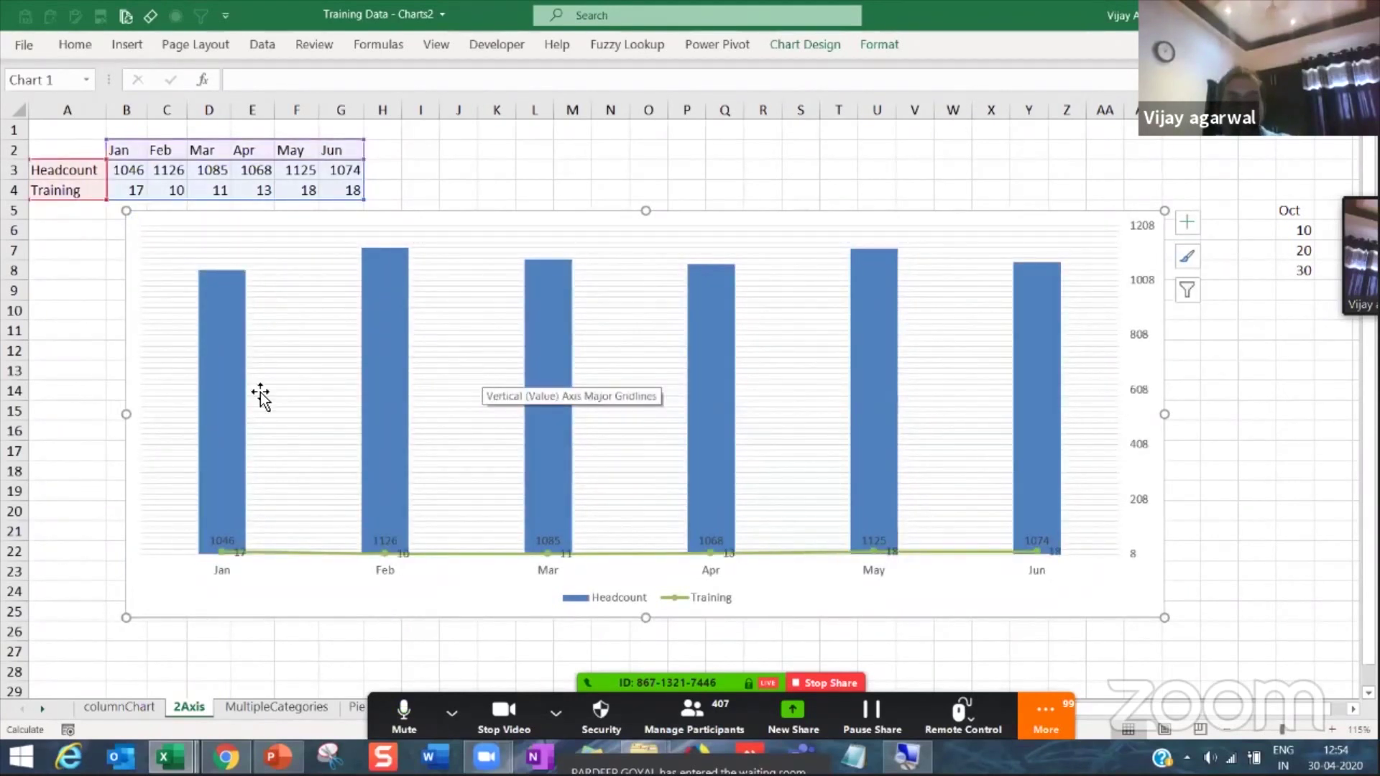
{"action": "key", "text": "ctrl+z"}
{"action": "left_click", "coordinate": [63, 407]}
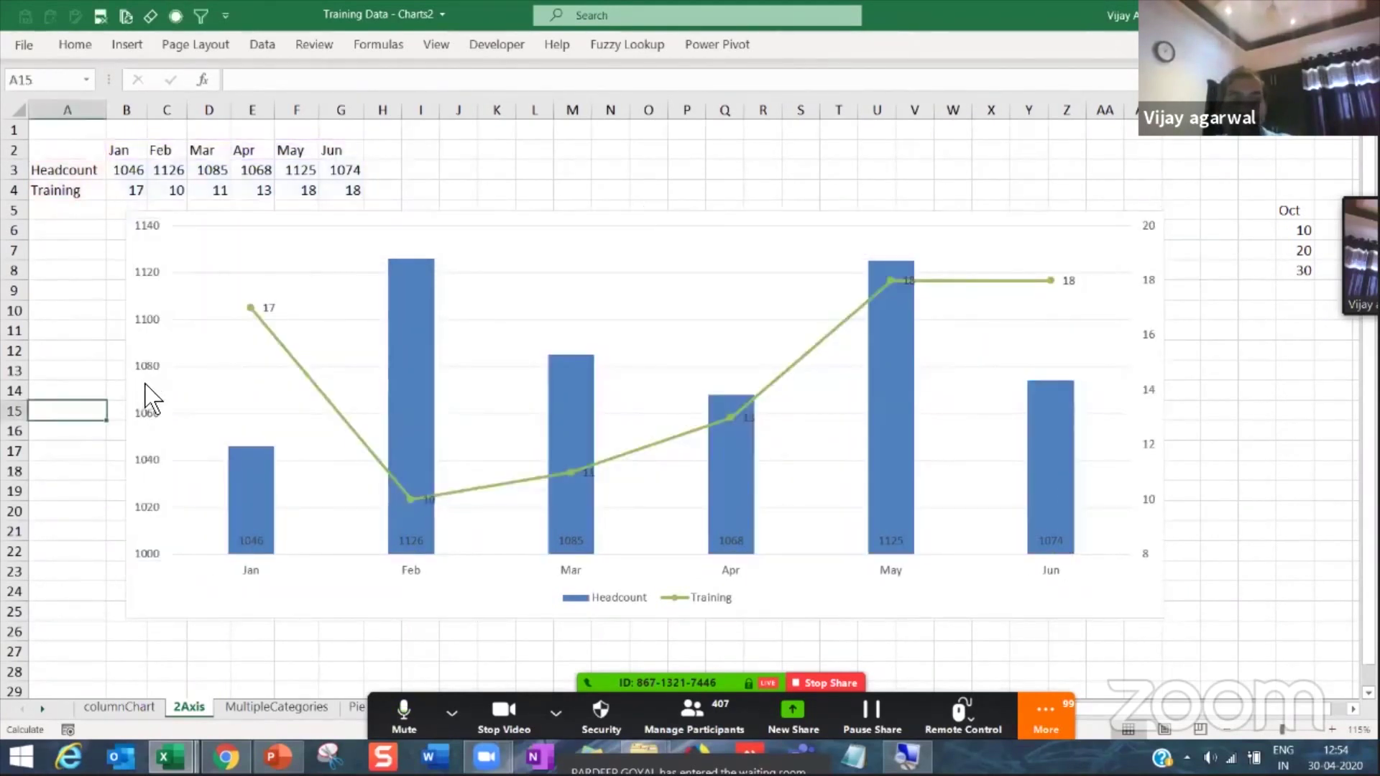
{"action": "left_click", "coordinate": [146, 364]}
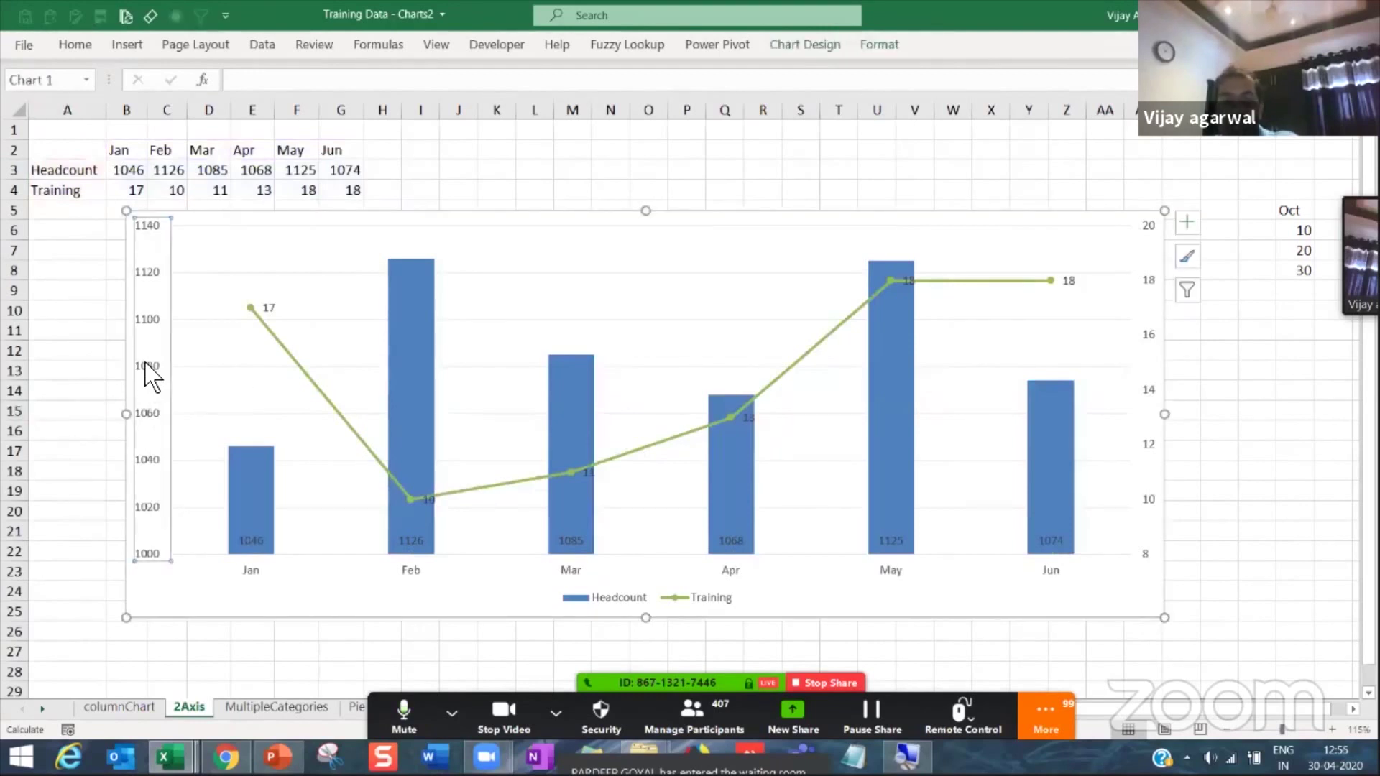
{"action": "key", "text": "Delete"}
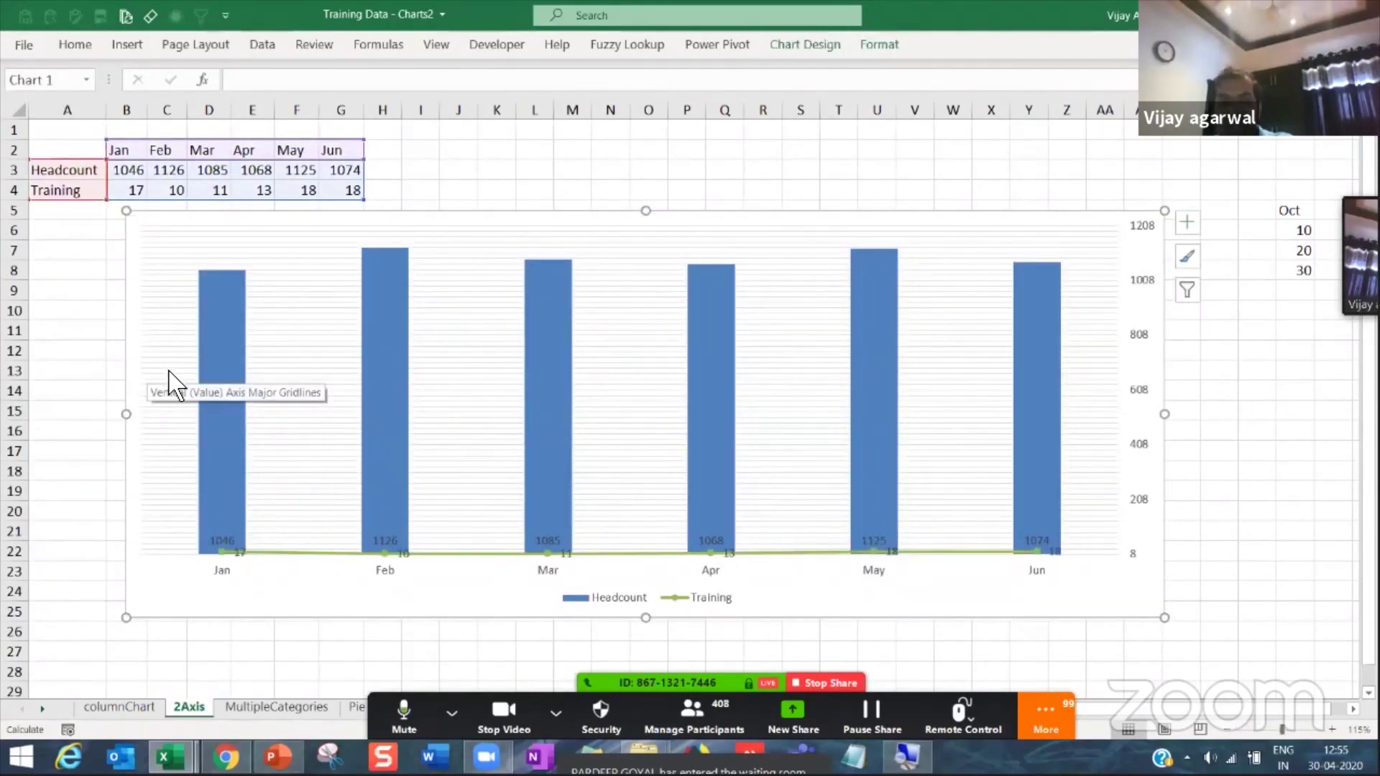
{"action": "key", "text": "ctrl+z"}
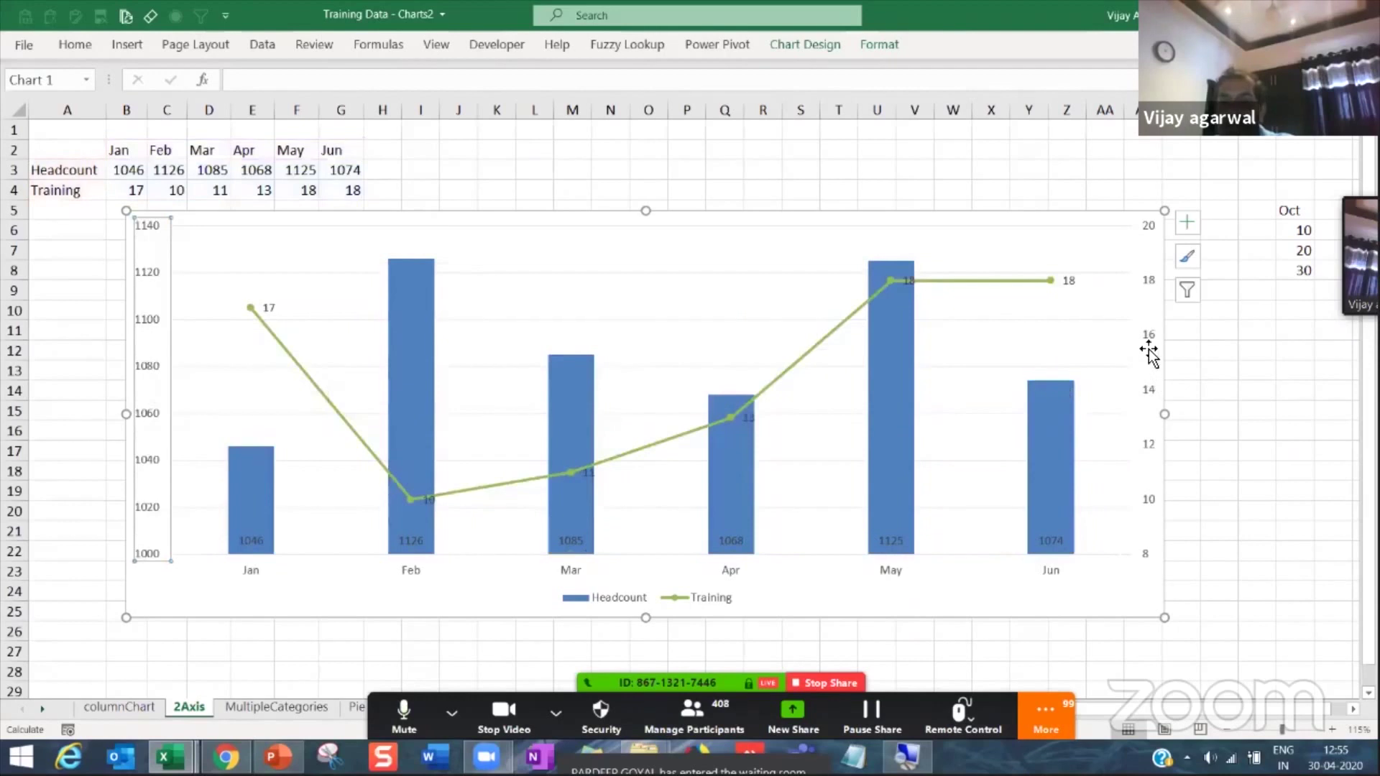
Step: Try deleting the secondary vertical axis of the combo chart and undo the deletion
{"action": "left_click", "coordinate": [1147, 338]}
{"action": "key", "text": "Delete"}
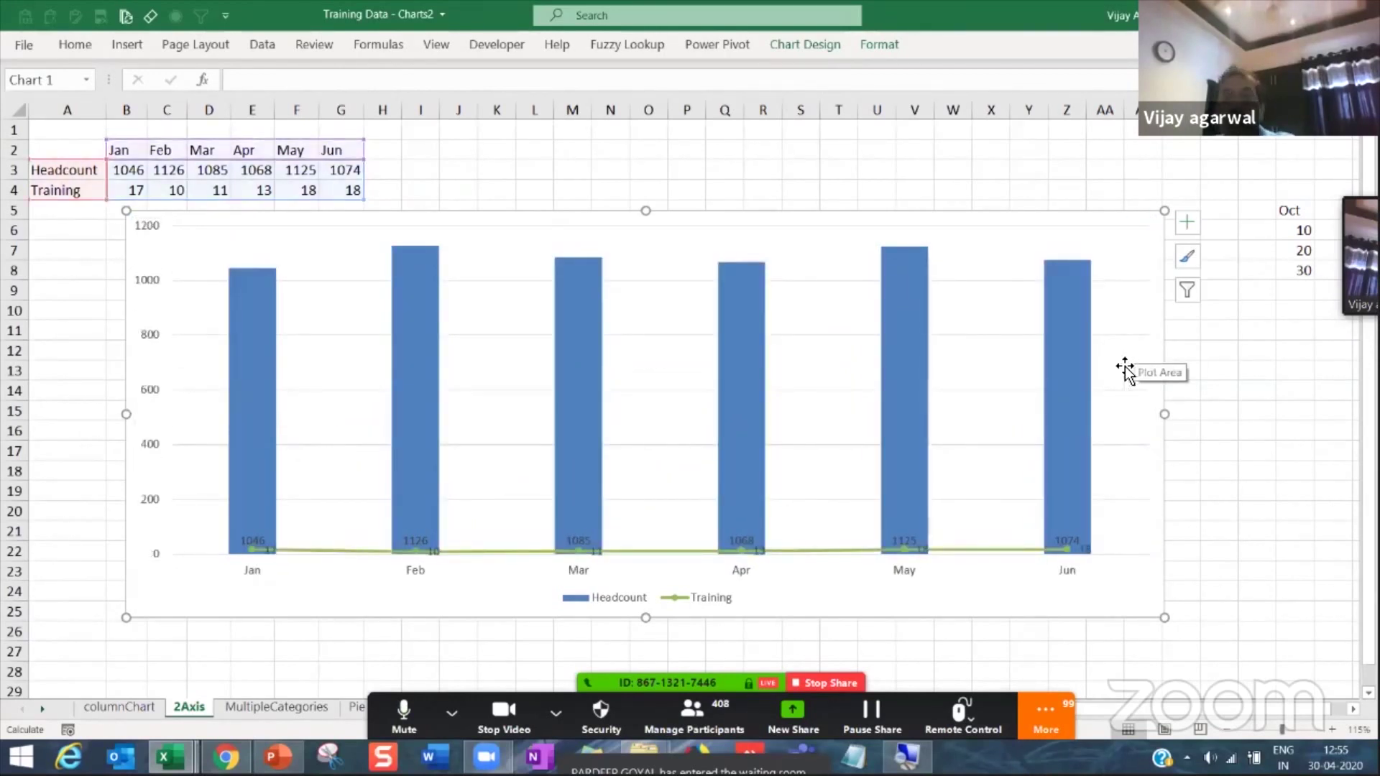
{"action": "key", "text": "ctrl+z"}
Step: Delete the major horizontal gridlines from the combo chart and hide the gridlines of the 2Axis worksheet
{"action": "left_click", "coordinate": [937, 368]}
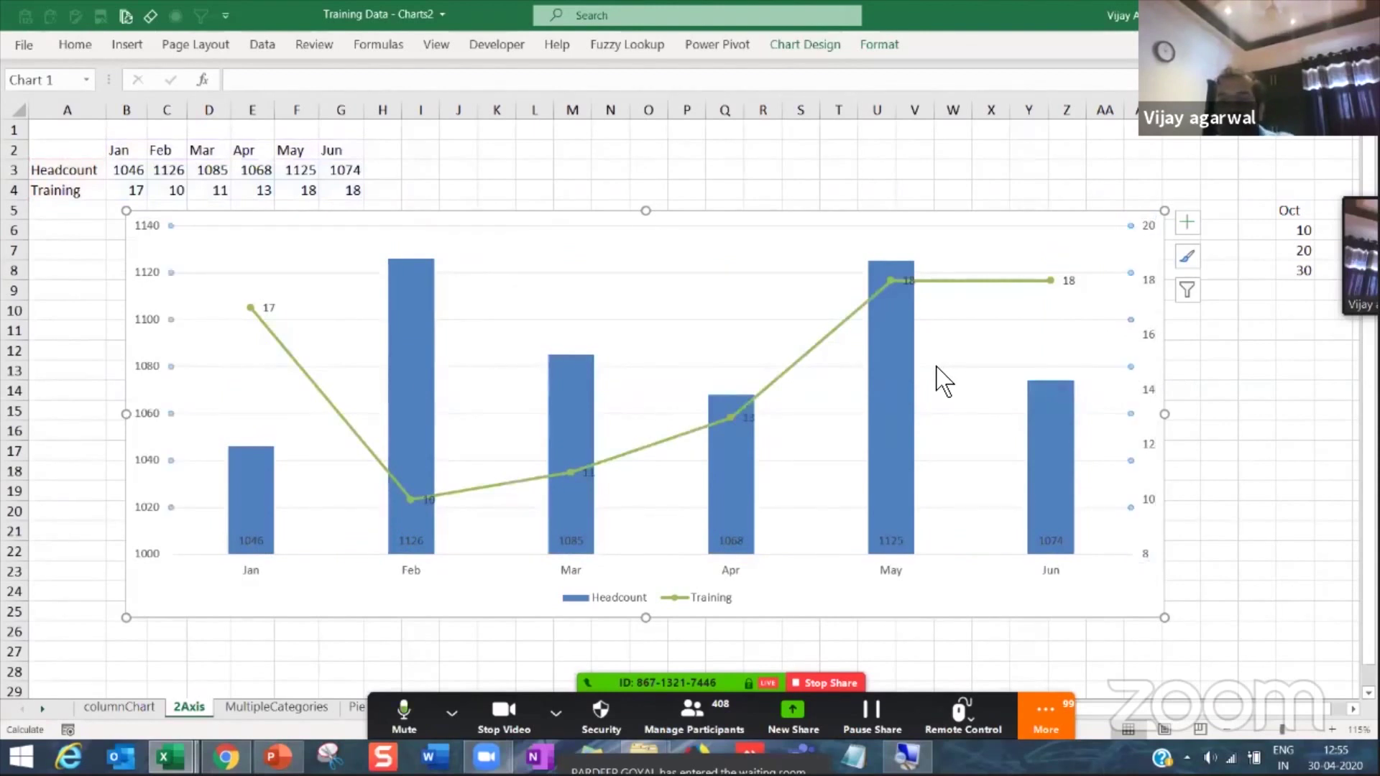
{"action": "key", "text": "Delete"}
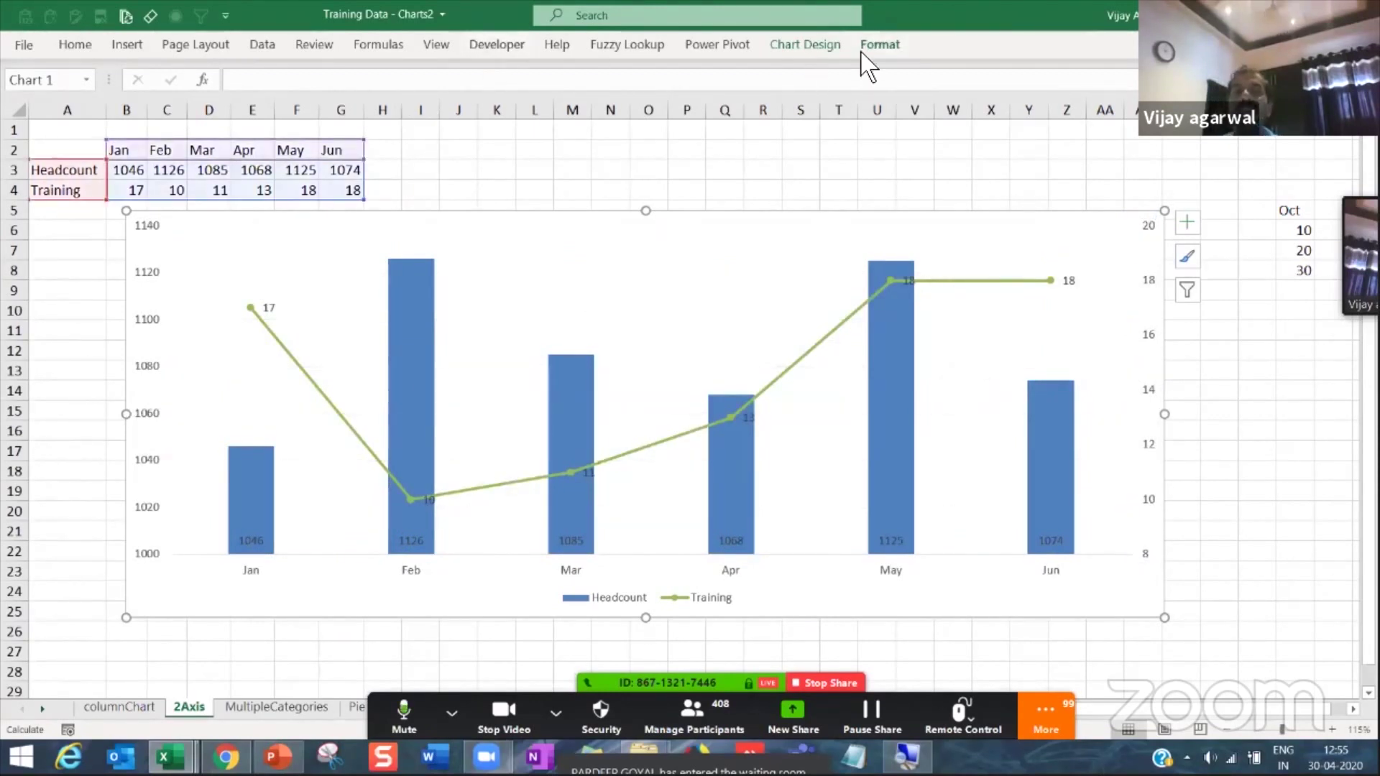
{"action": "left_click", "coordinate": [436, 47]}
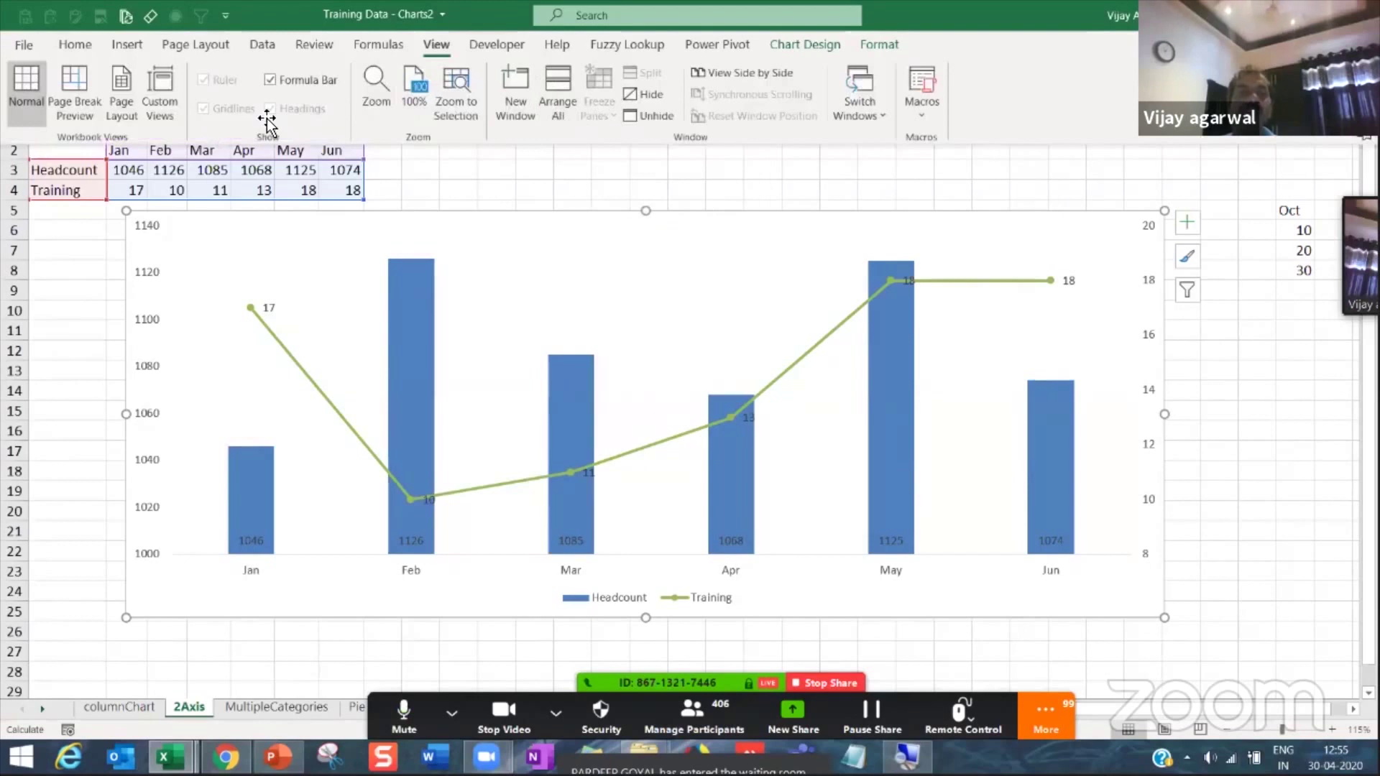
{"action": "left_click", "coordinate": [575, 172]}
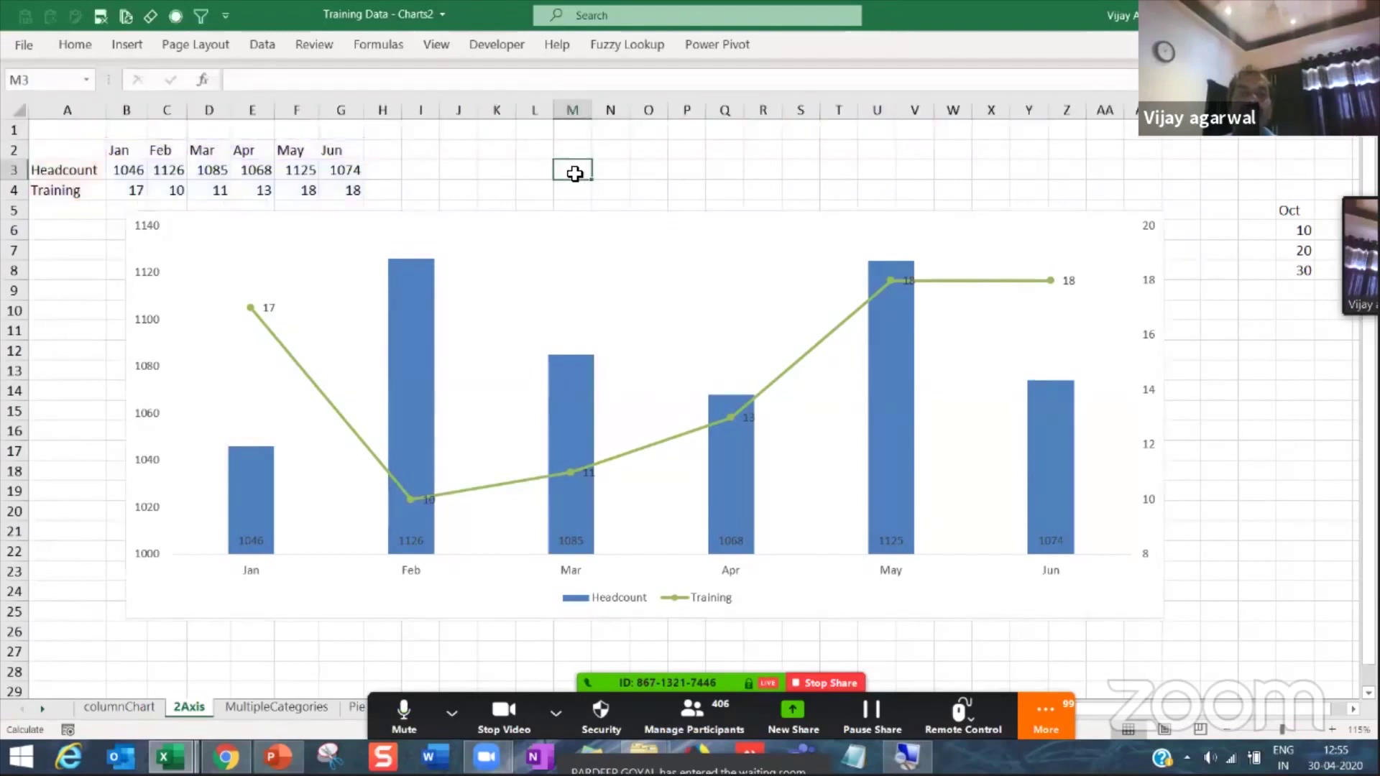
{"action": "left_click", "coordinate": [435, 45]}
{"action": "left_click", "coordinate": [203, 109]}
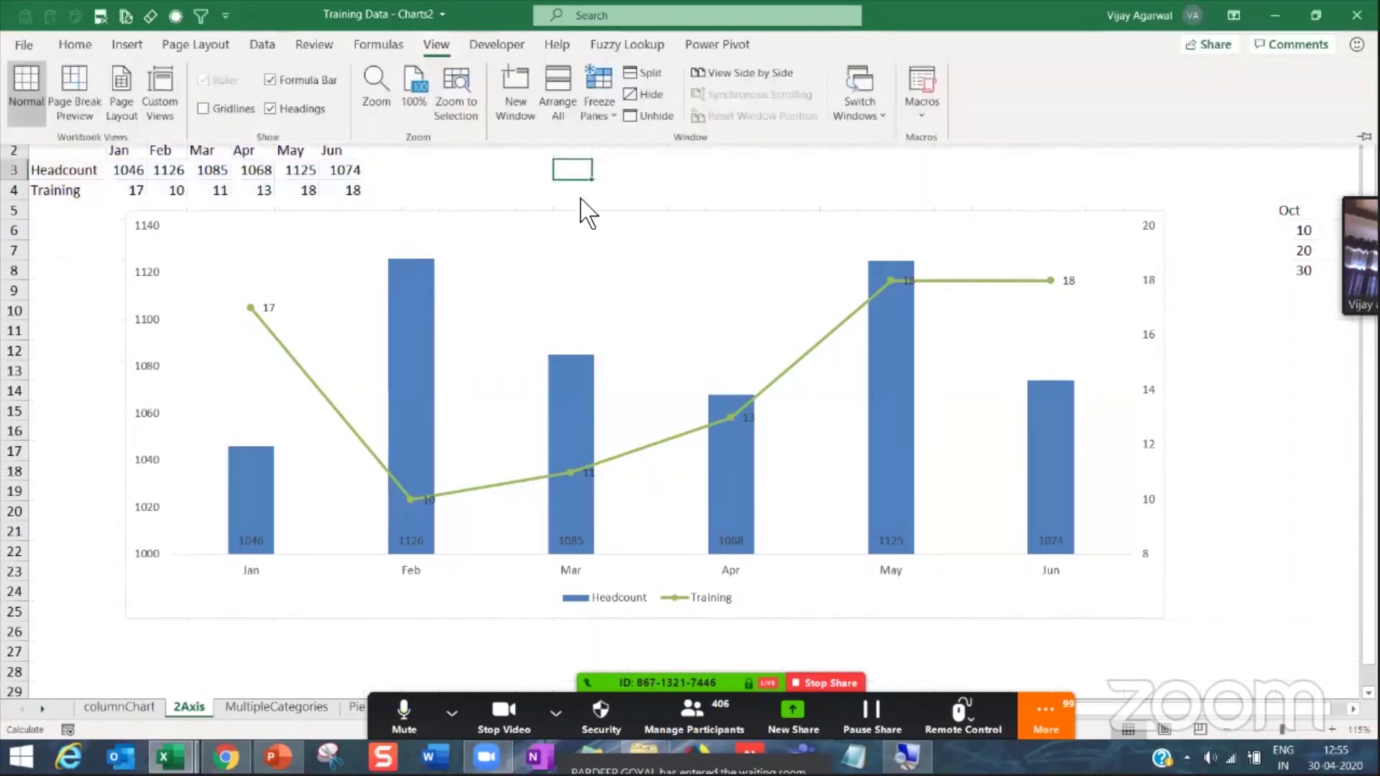
{"action": "left_click", "coordinate": [1225, 462]}
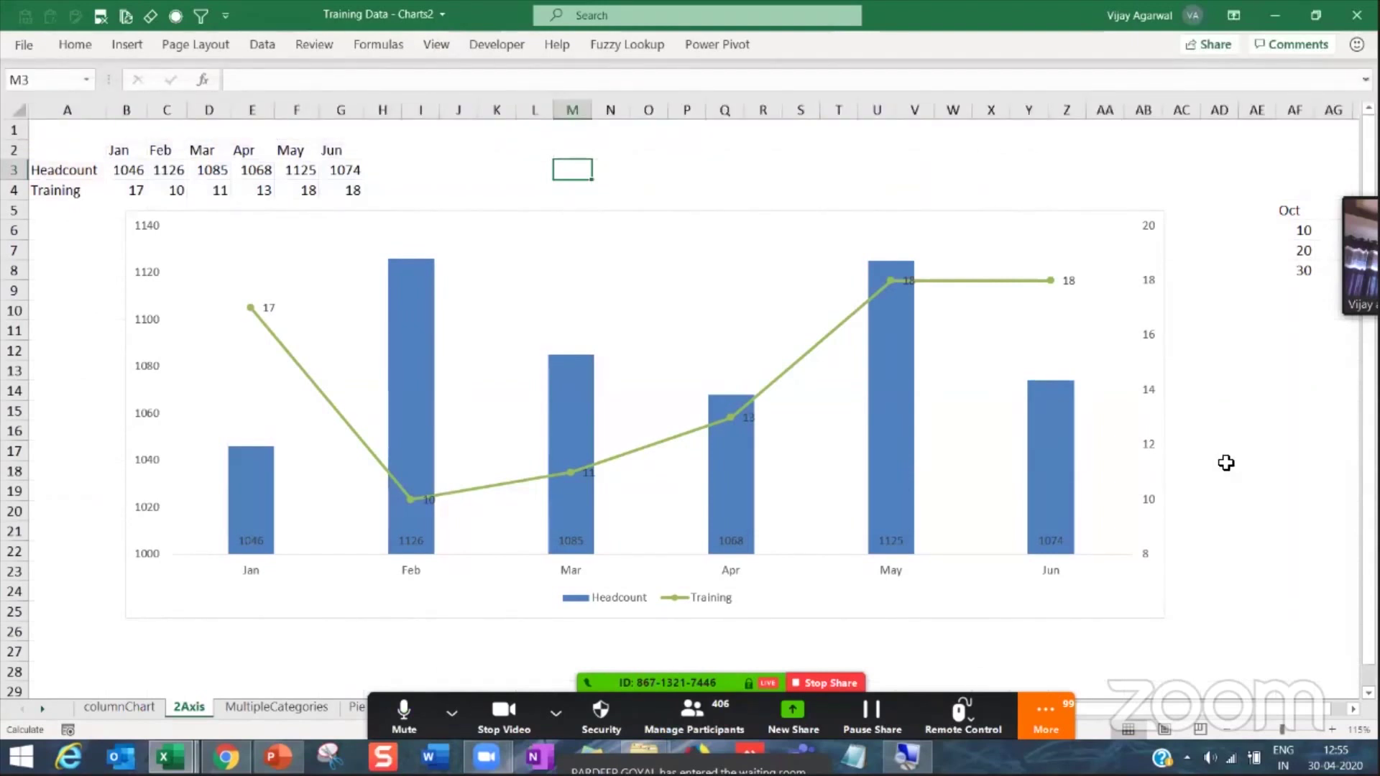
{"action": "left_click", "coordinate": [957, 228]}
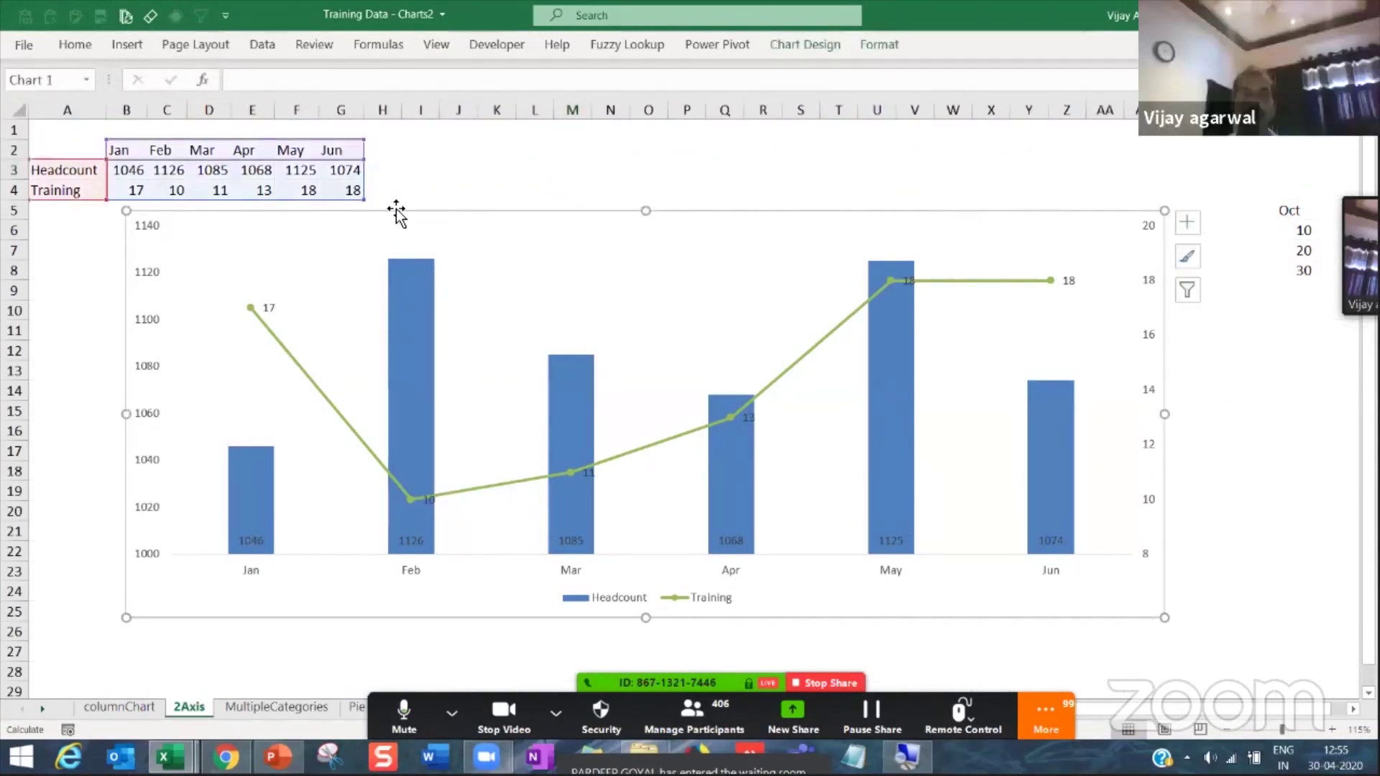
{"action": "left_click", "coordinate": [339, 152]}
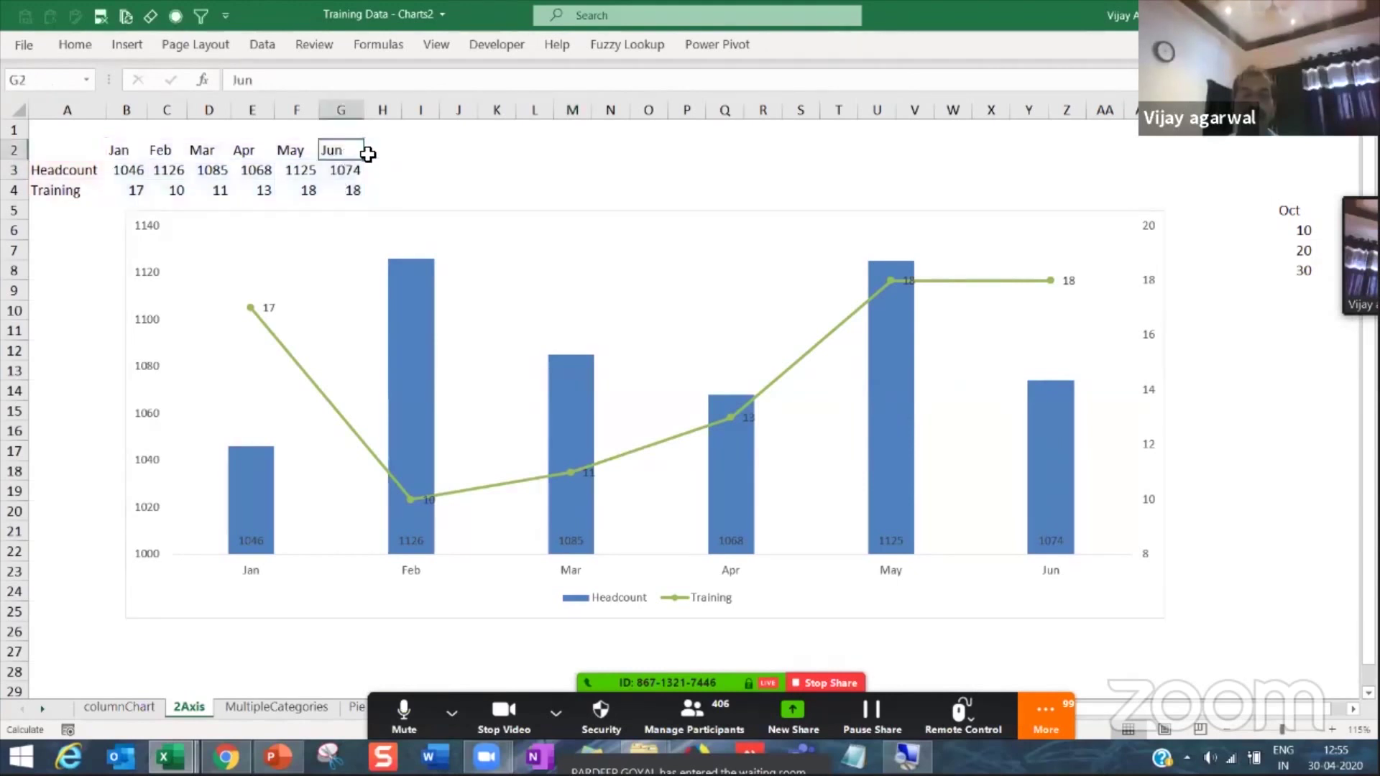
{"action": "left_click", "coordinate": [493, 152]}
{"action": "type", "text": "Jy"}
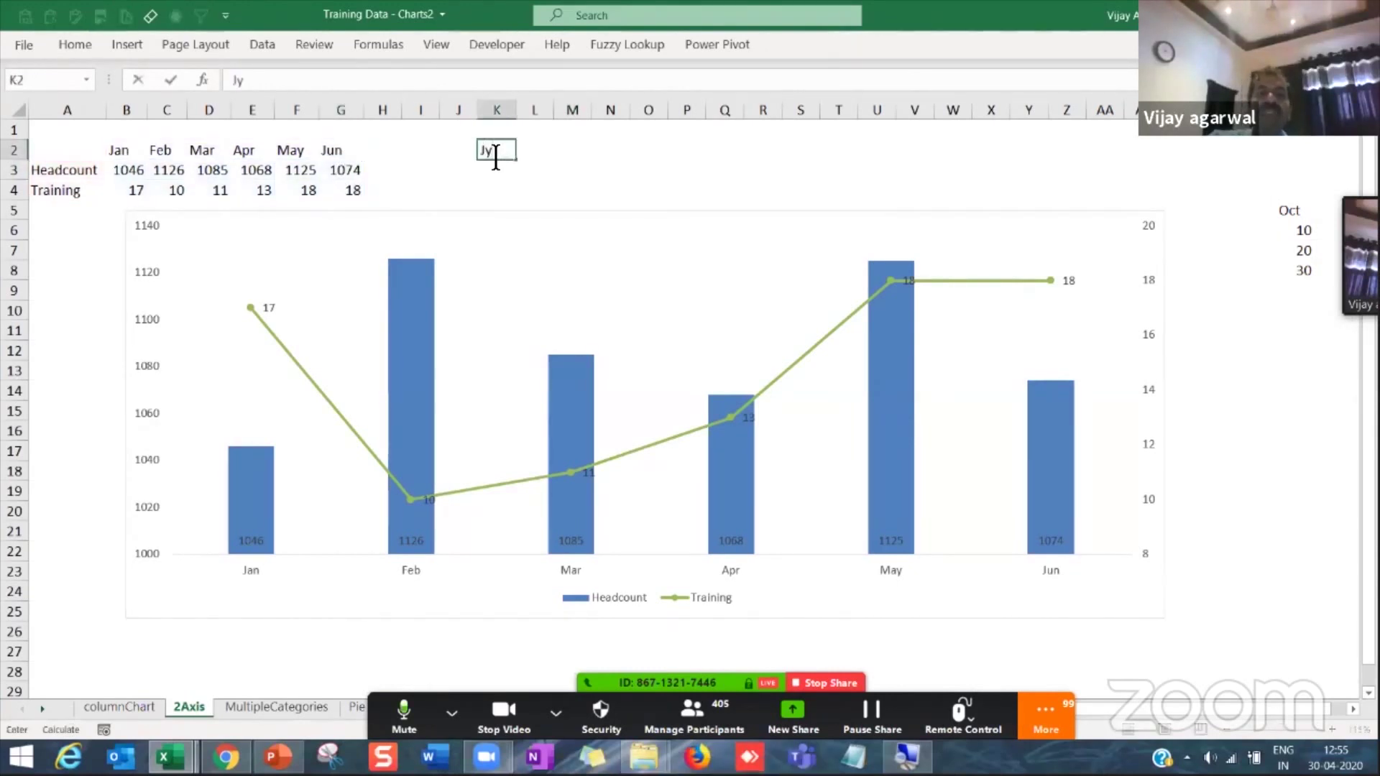
{"action": "key", "text": "Escape"}
Step: Change the last month header in cell G2 to Jul
{"action": "key", "text": "Left"}
{"action": "key", "text": "Left"}
{"action": "key", "text": "Left"}
{"action": "key", "text": "Left"}
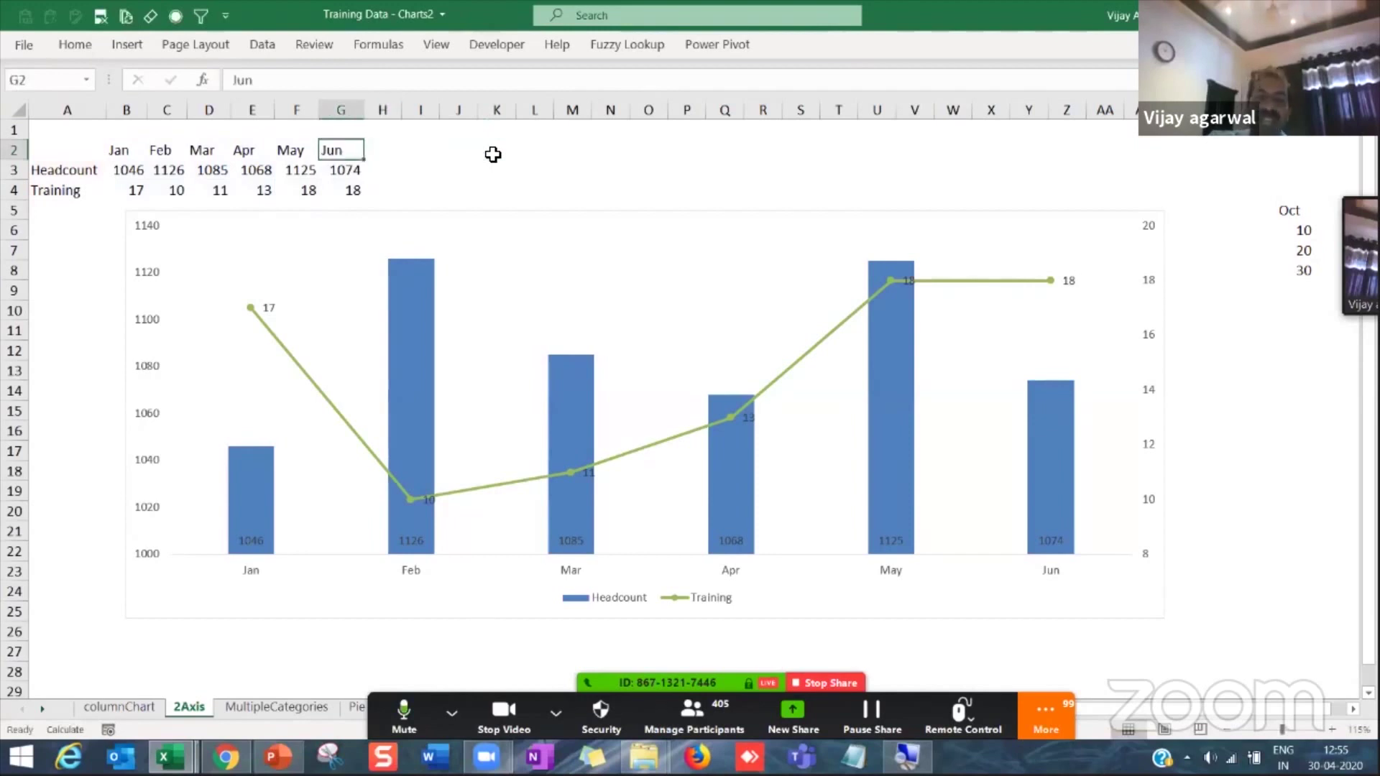
{"action": "type", "text": "Ju"}
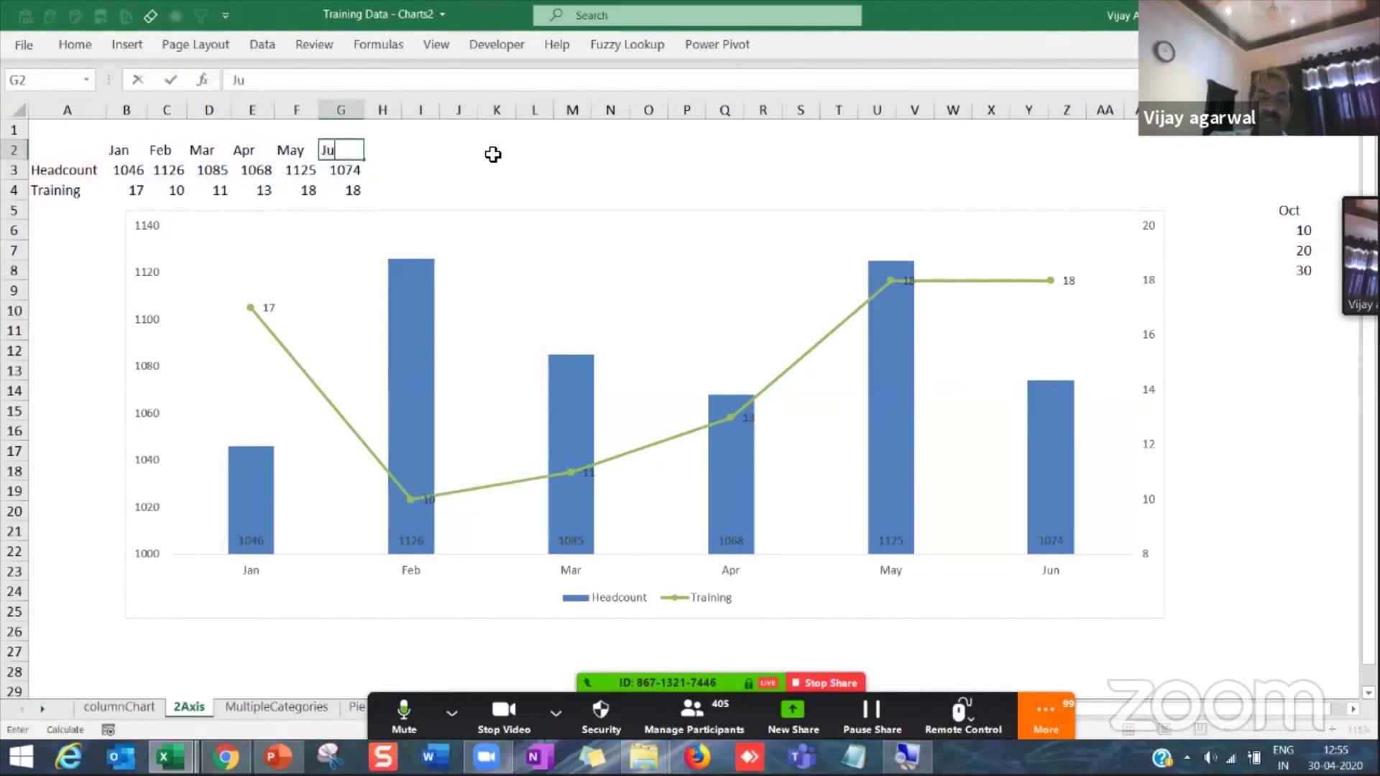
{"action": "type", "text": "l"}
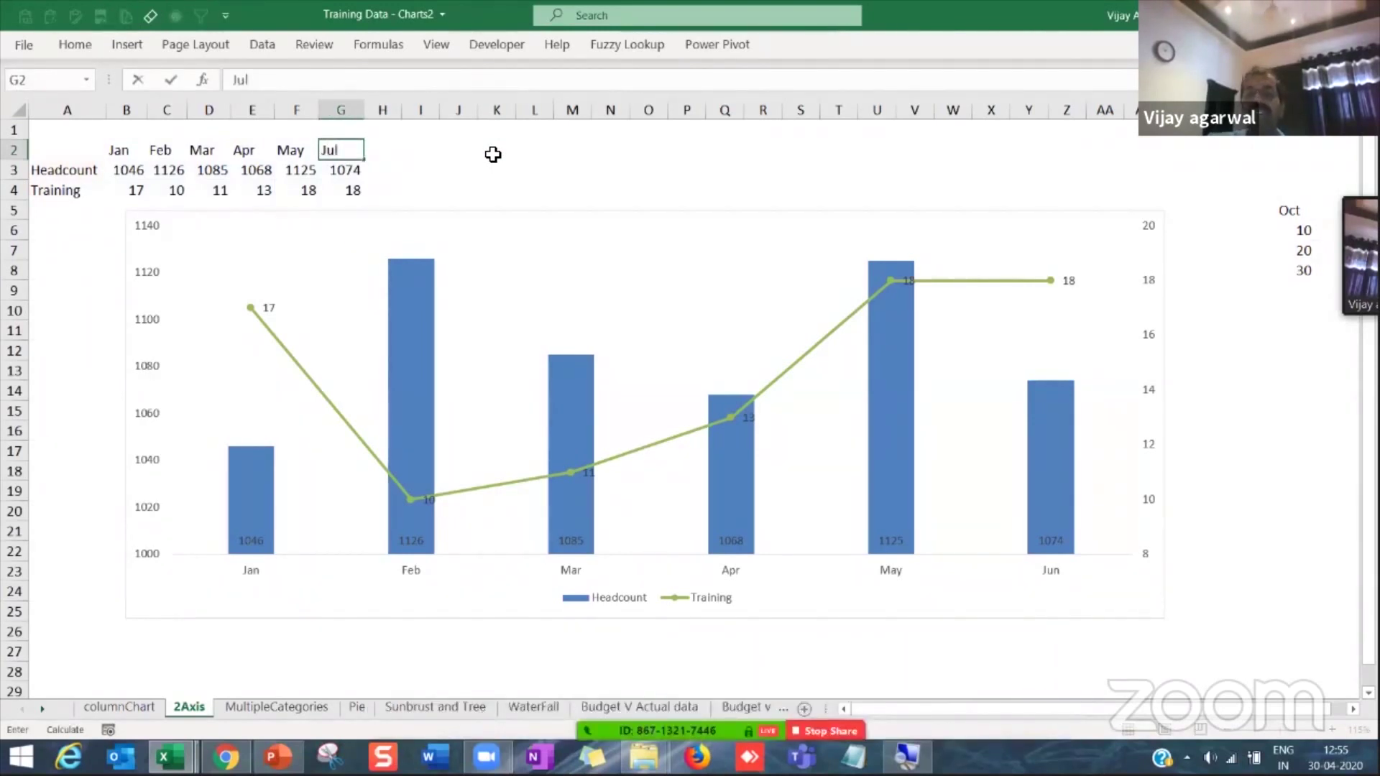
{"action": "key", "text": "Return"}
Step: Try a Training value of 0 for the last month in cell G4, and undo that entry
{"action": "key", "text": "Return"}
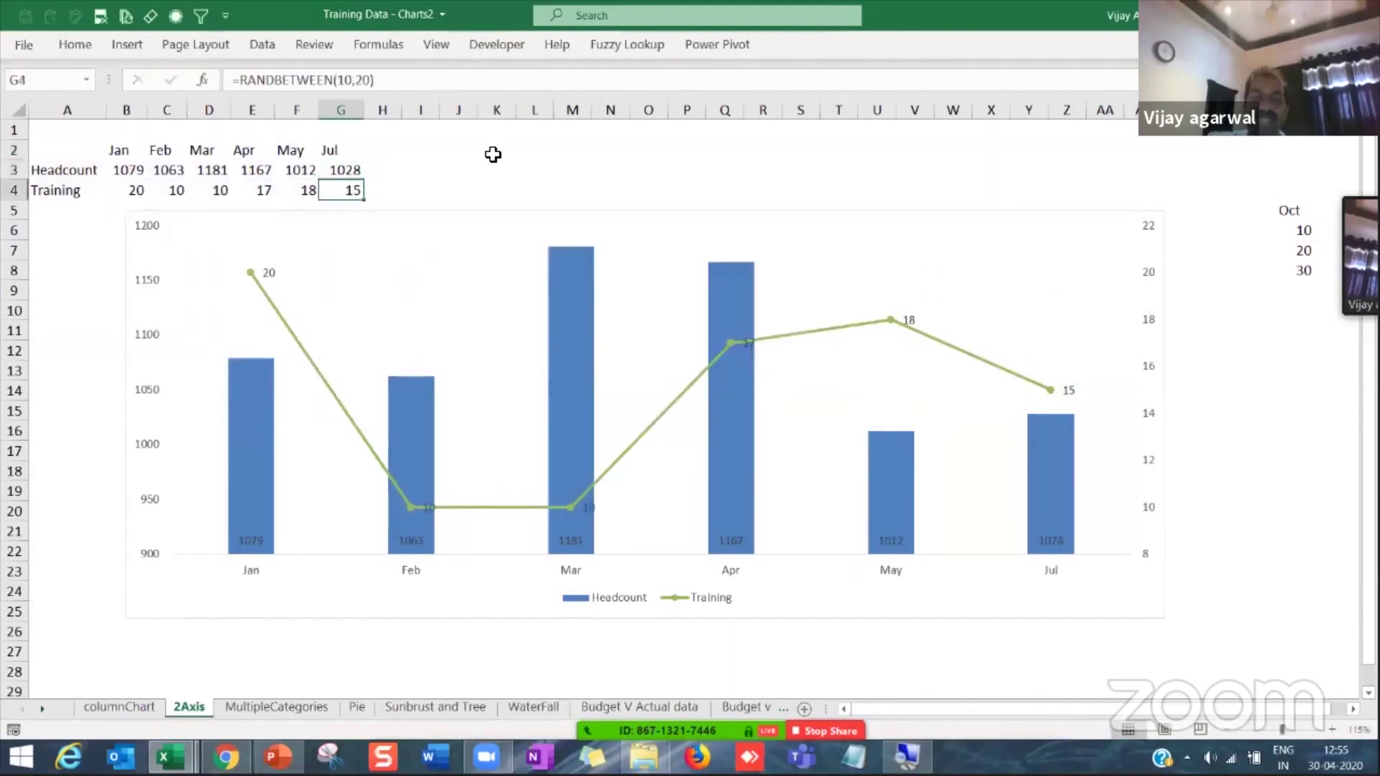
{"action": "type", "text": "0"}
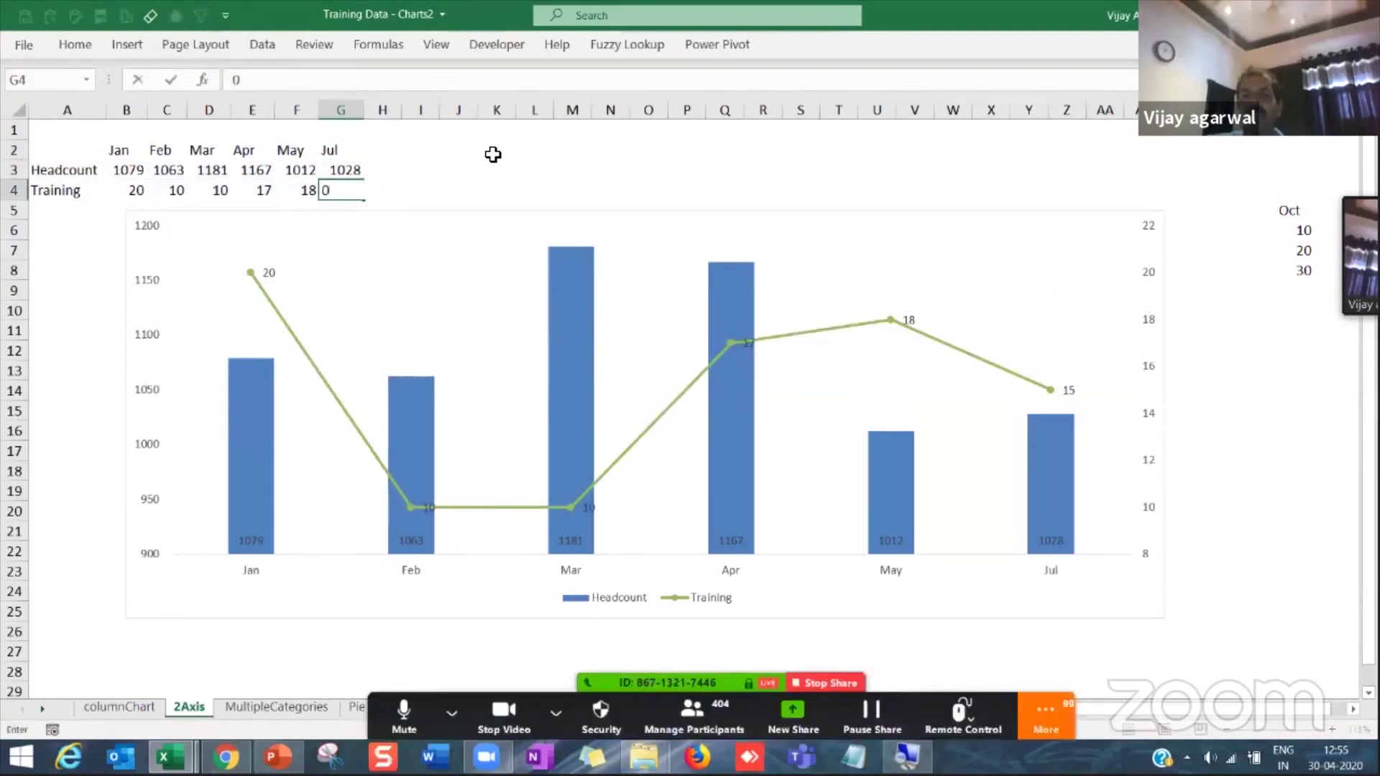
{"action": "key", "text": "Return"}
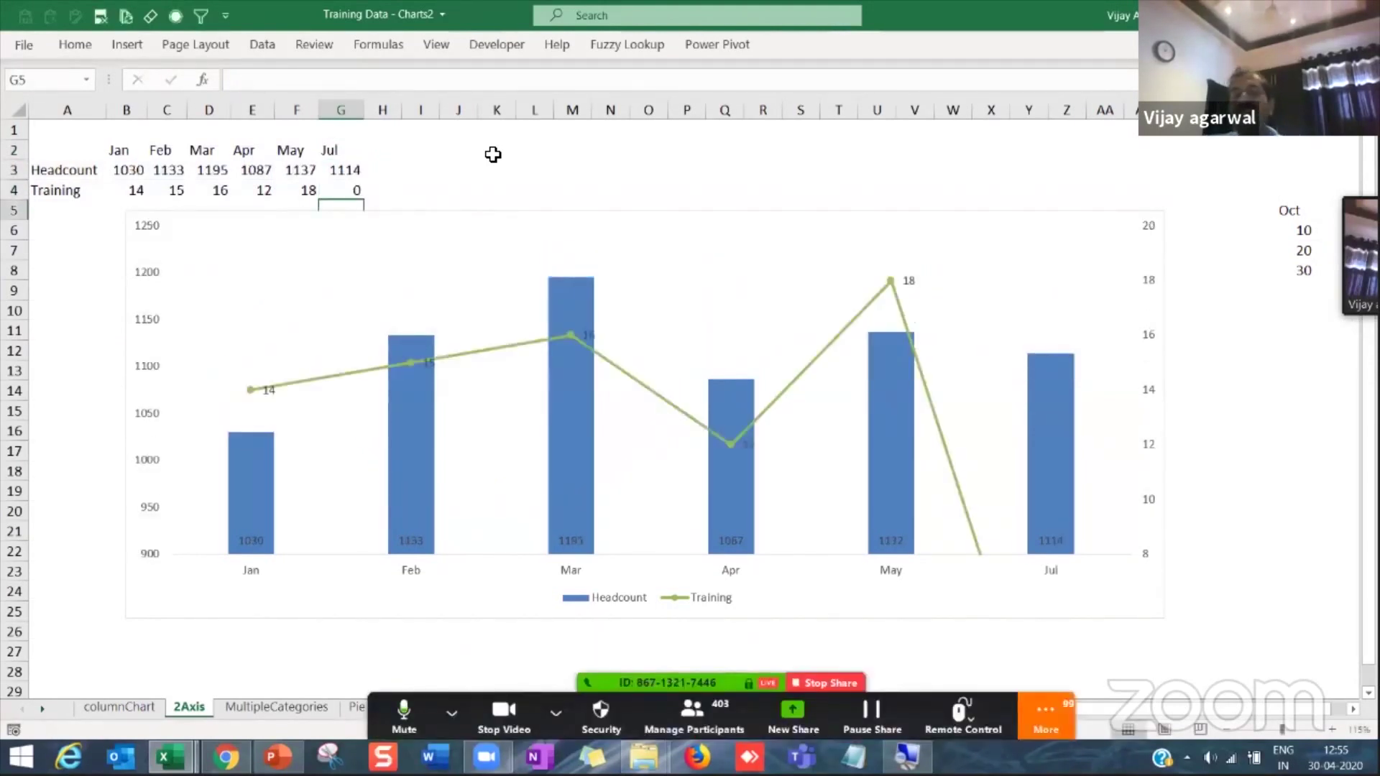
{"action": "key", "text": "Up"}
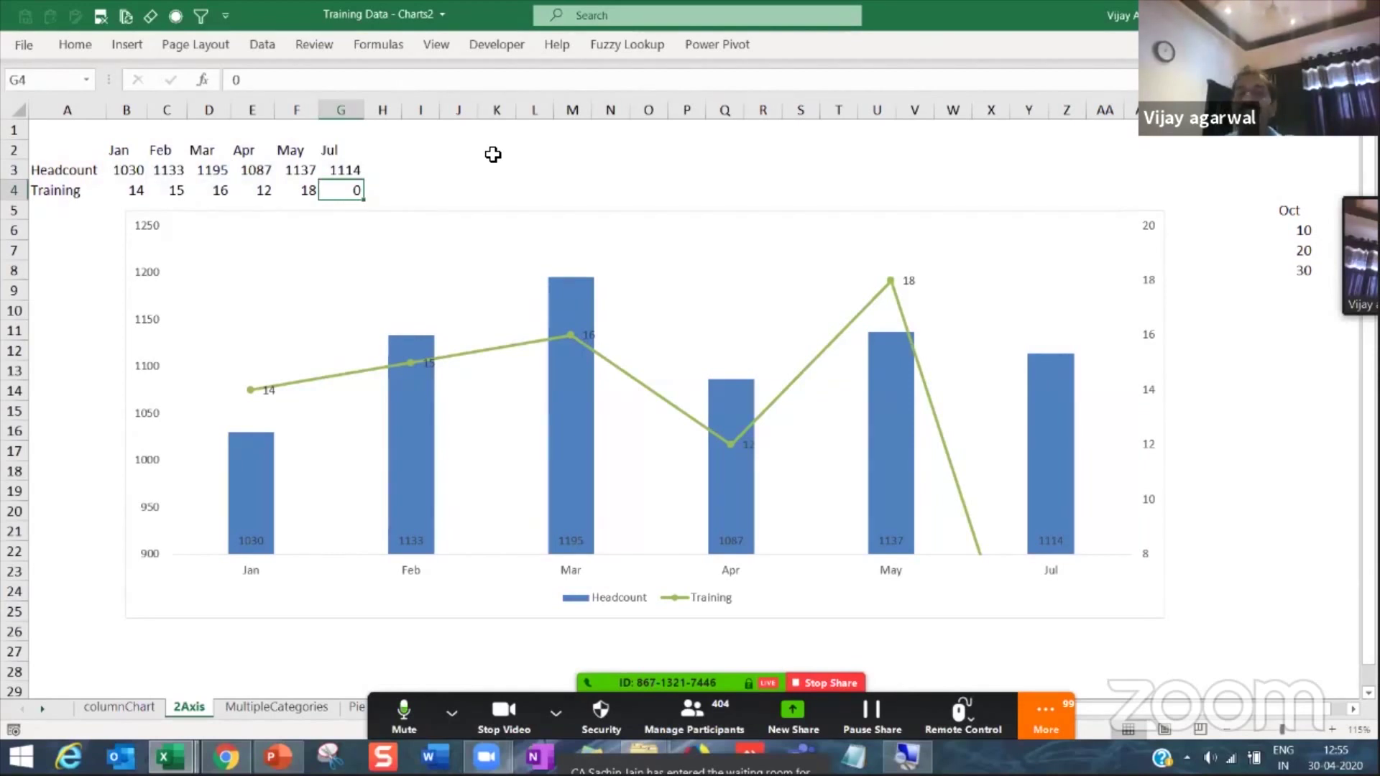
{"action": "key", "text": "Up"}
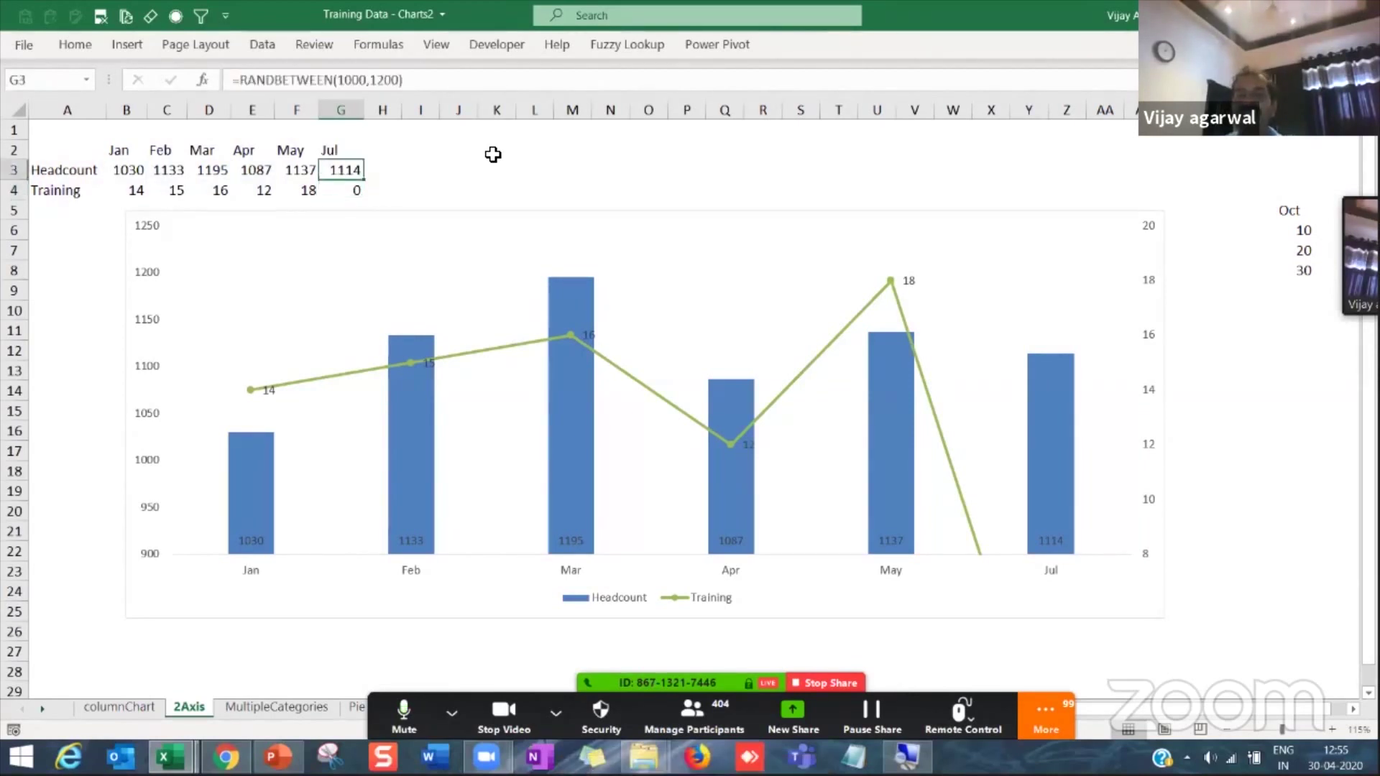
{"action": "key", "text": "Down"}
{"action": "key", "text": "ctrl+z"}
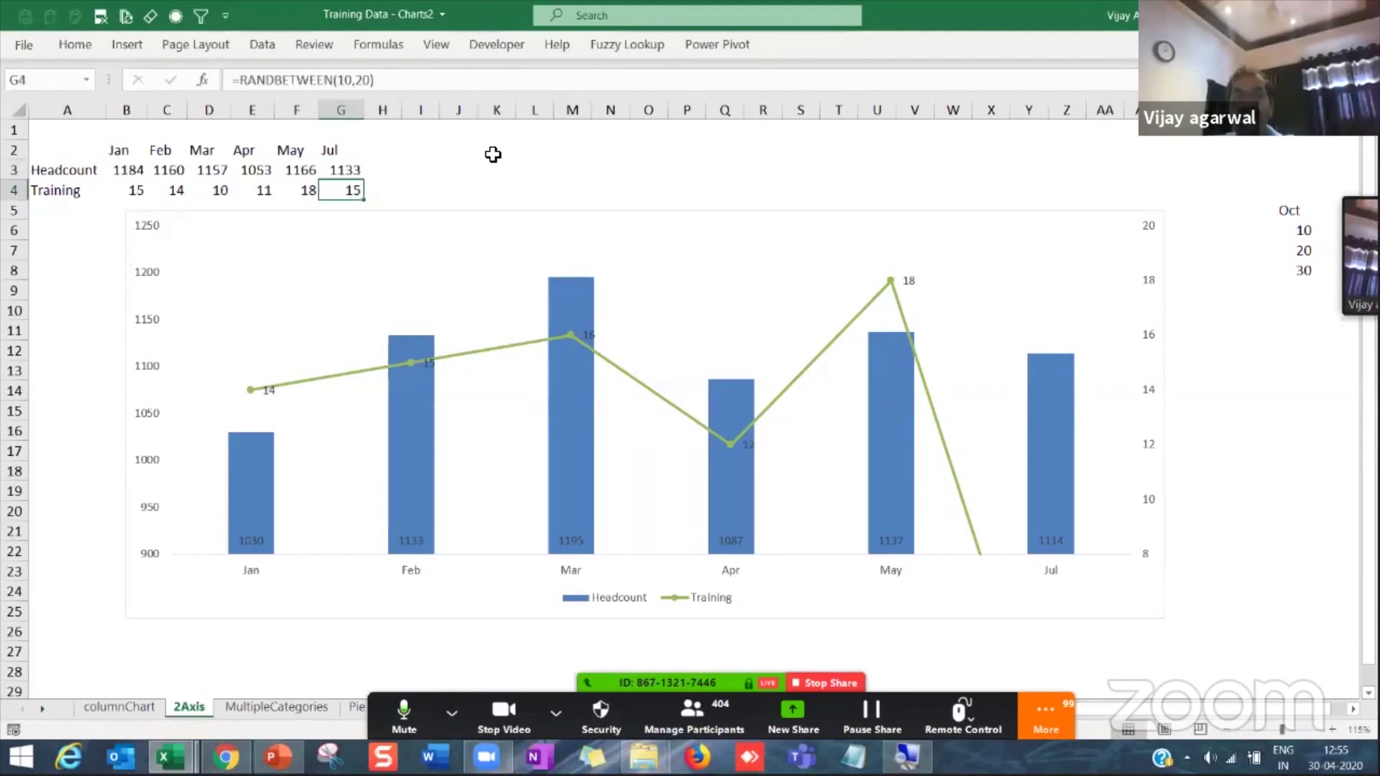
Step: Set the last month's Headcount in cell G3 to 500
{"action": "key", "text": "Up"}
{"action": "type", "text": "500"}
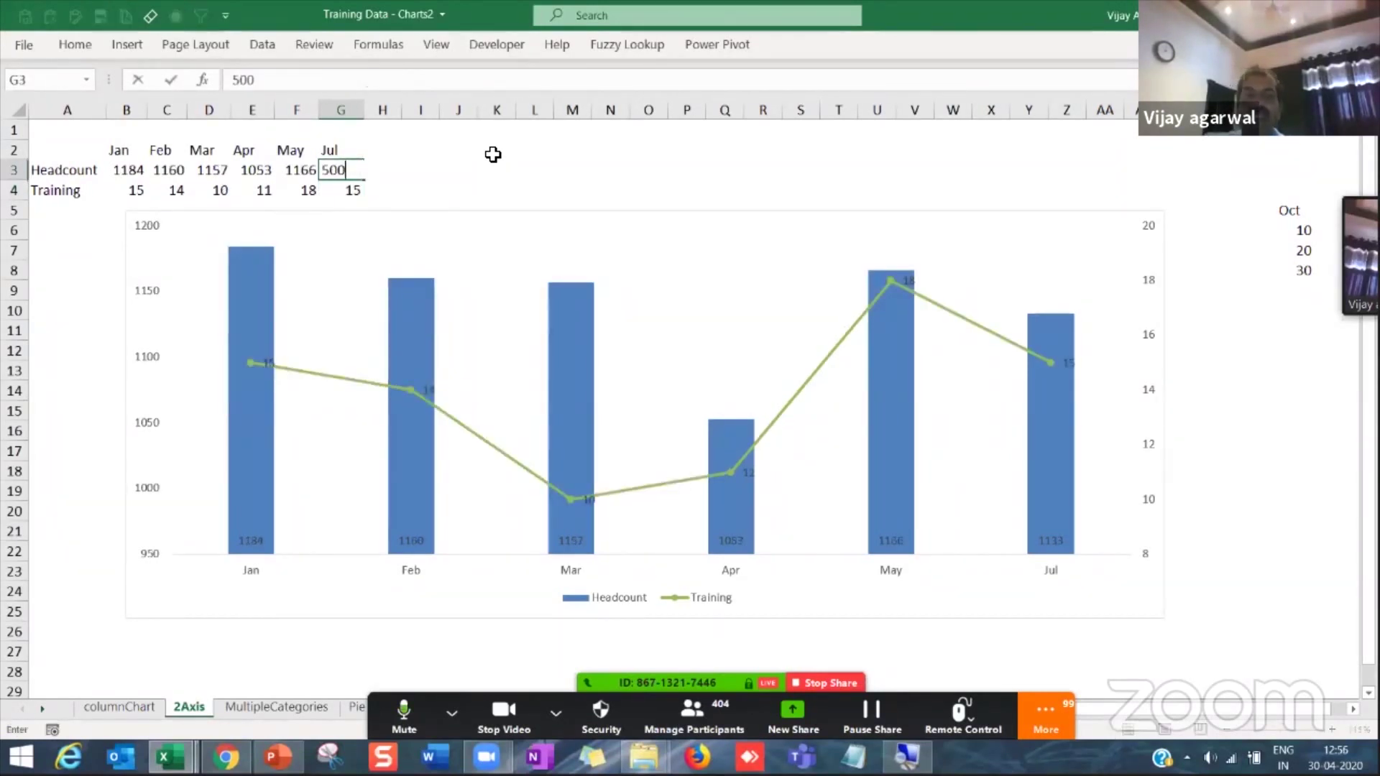
{"action": "key", "text": "Return"}
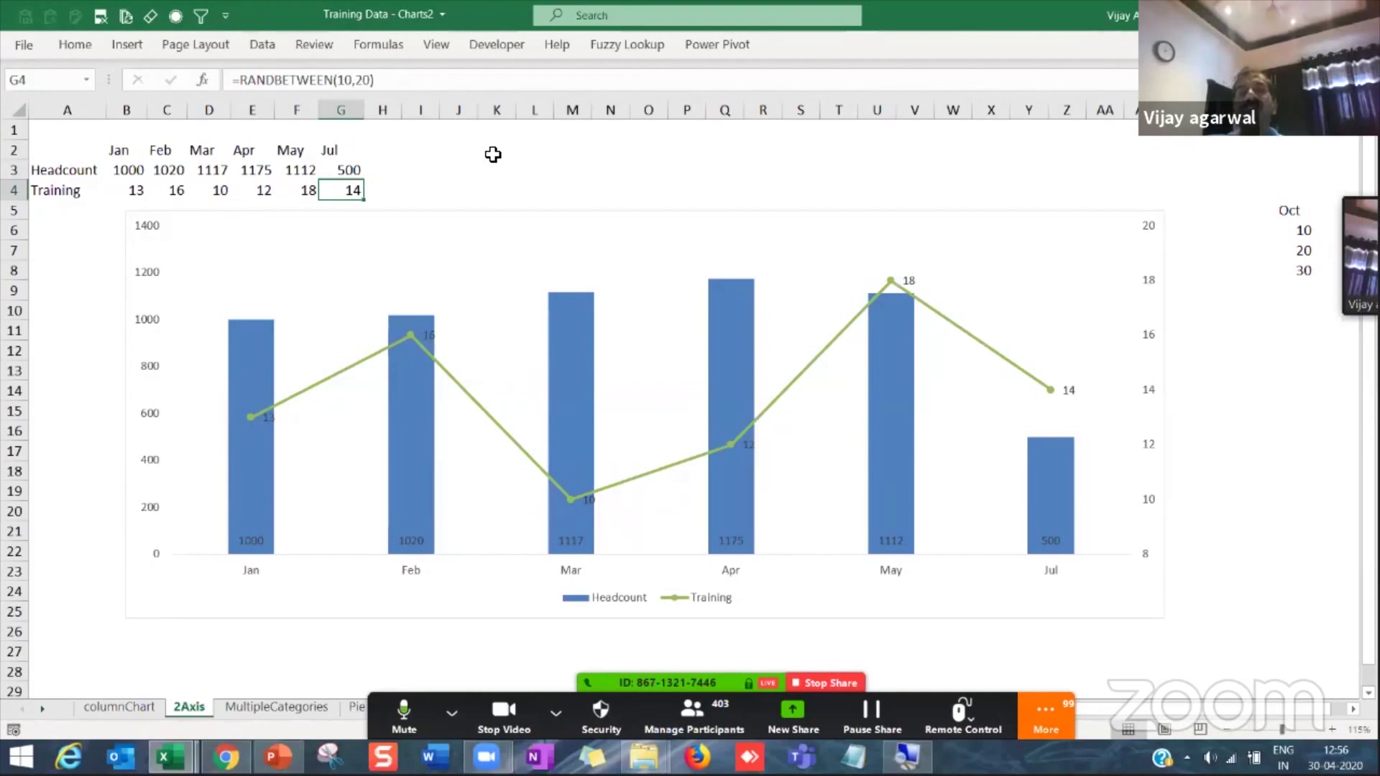
Step: Recolor the combo chart with the Colorful palette of red columns and a purple line, apply the dark Style 6, and collapse the ribbon
{"action": "left_click", "coordinate": [796, 237]}
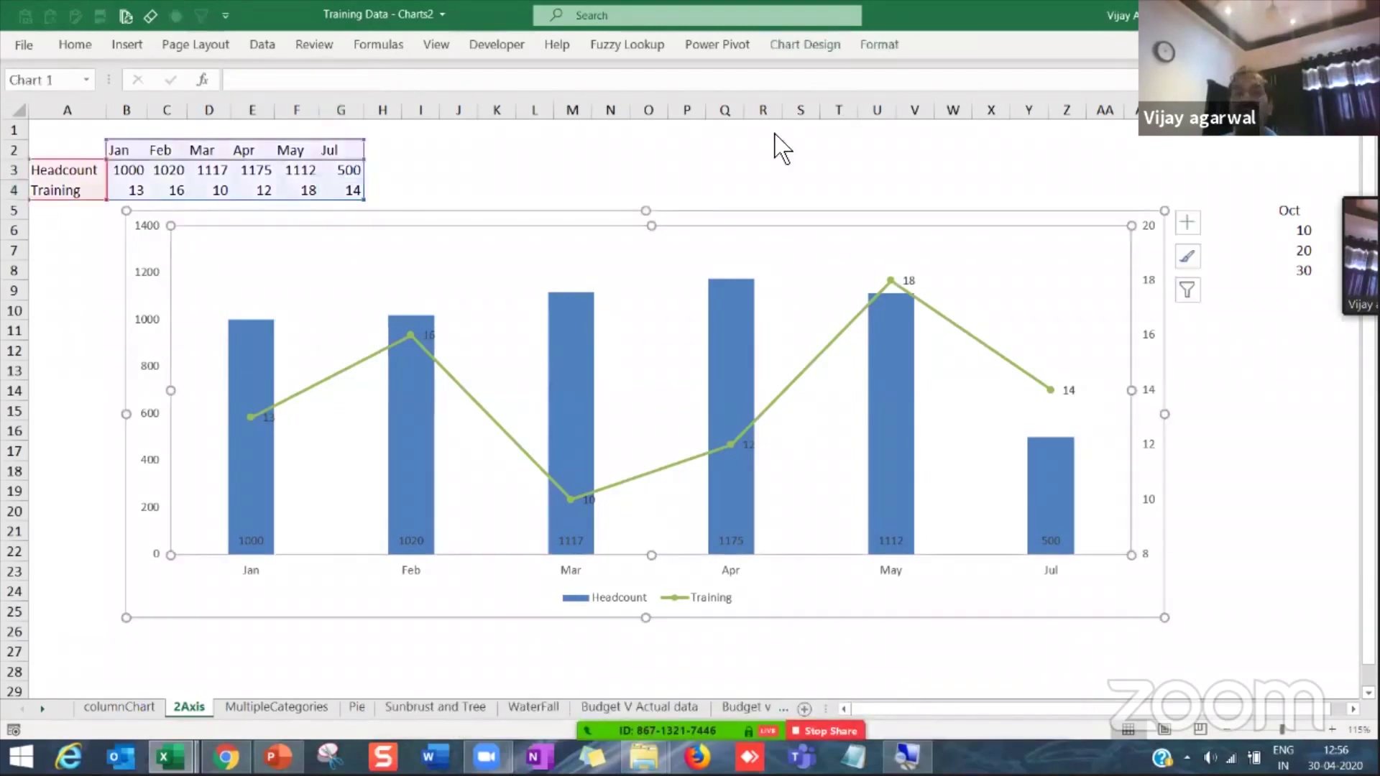
{"action": "left_click", "coordinate": [808, 49]}
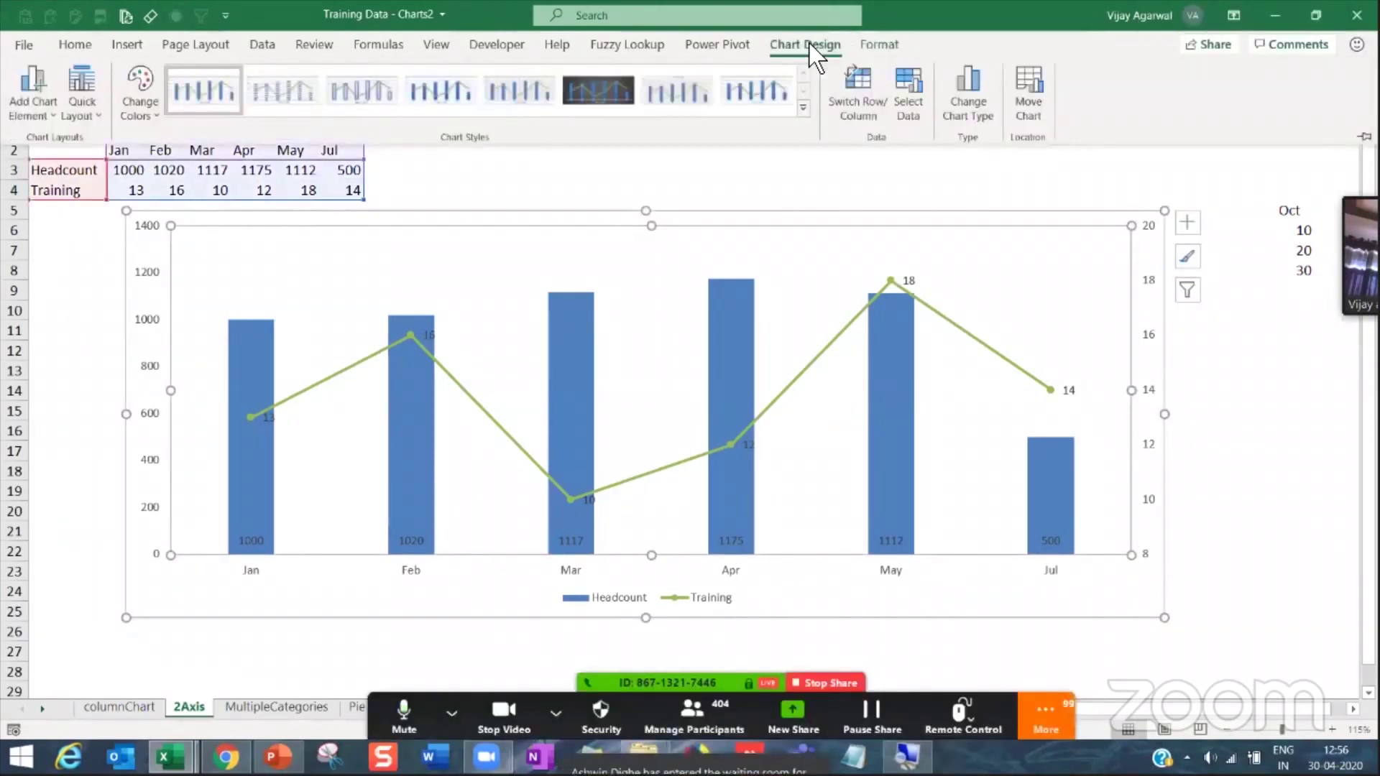
{"action": "left_click", "coordinate": [140, 90]}
{"action": "left_click", "coordinate": [240, 234]}
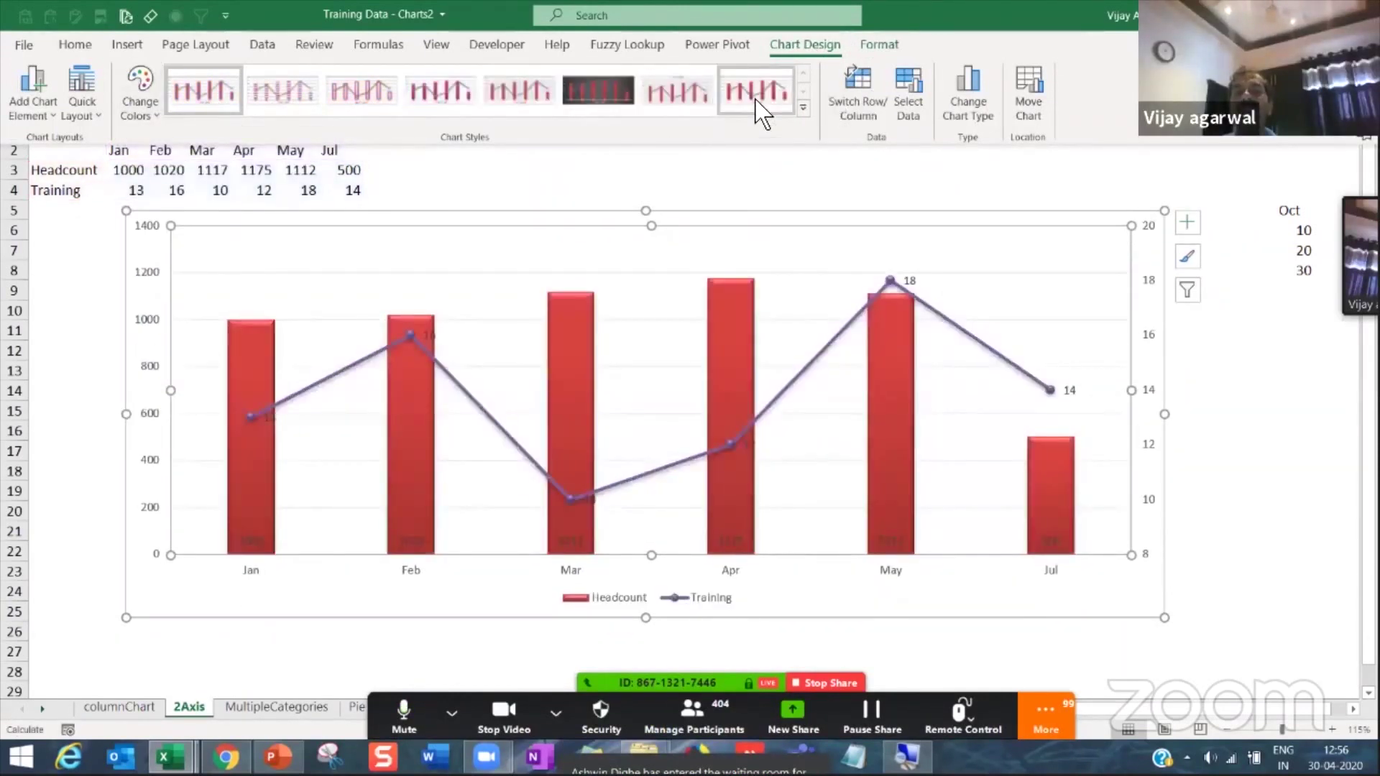
{"action": "left_click", "coordinate": [754, 97]}
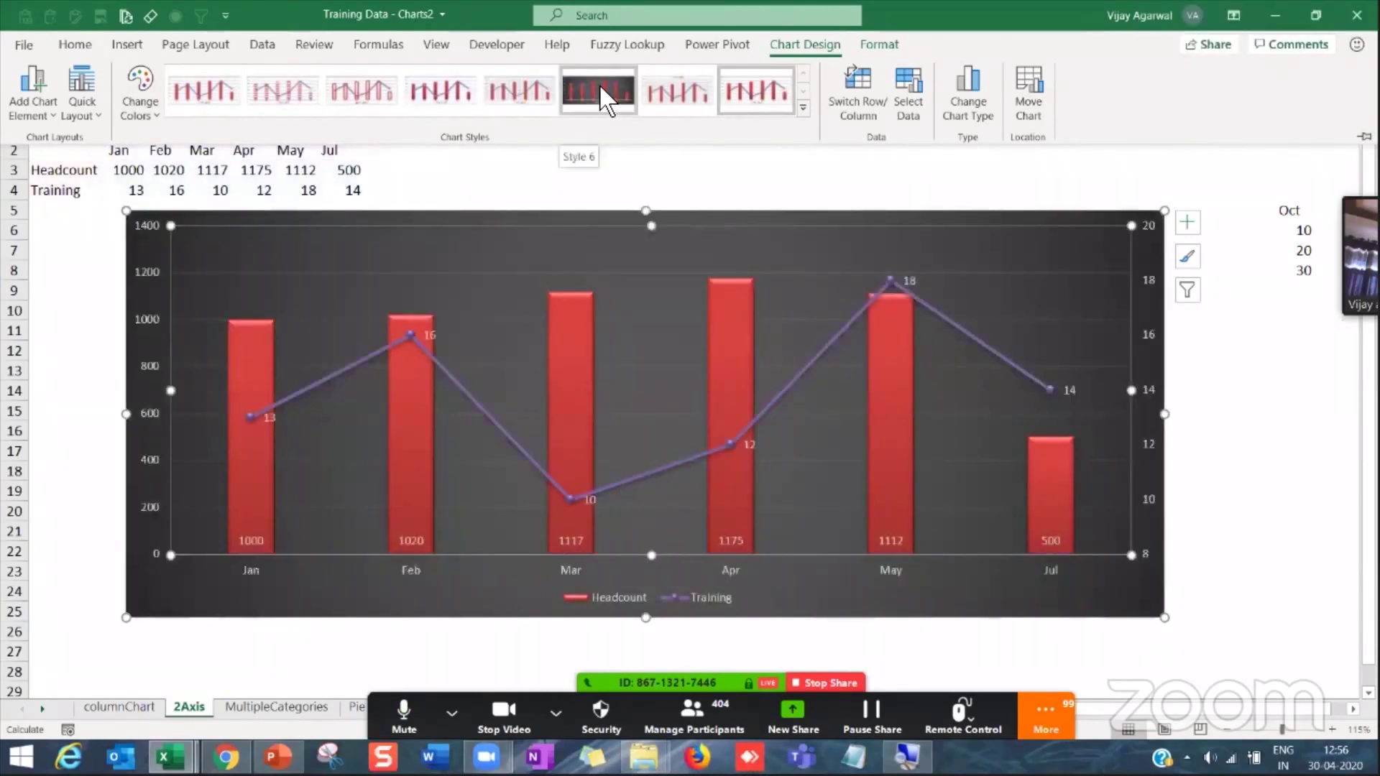
{"action": "left_click", "coordinate": [598, 83]}
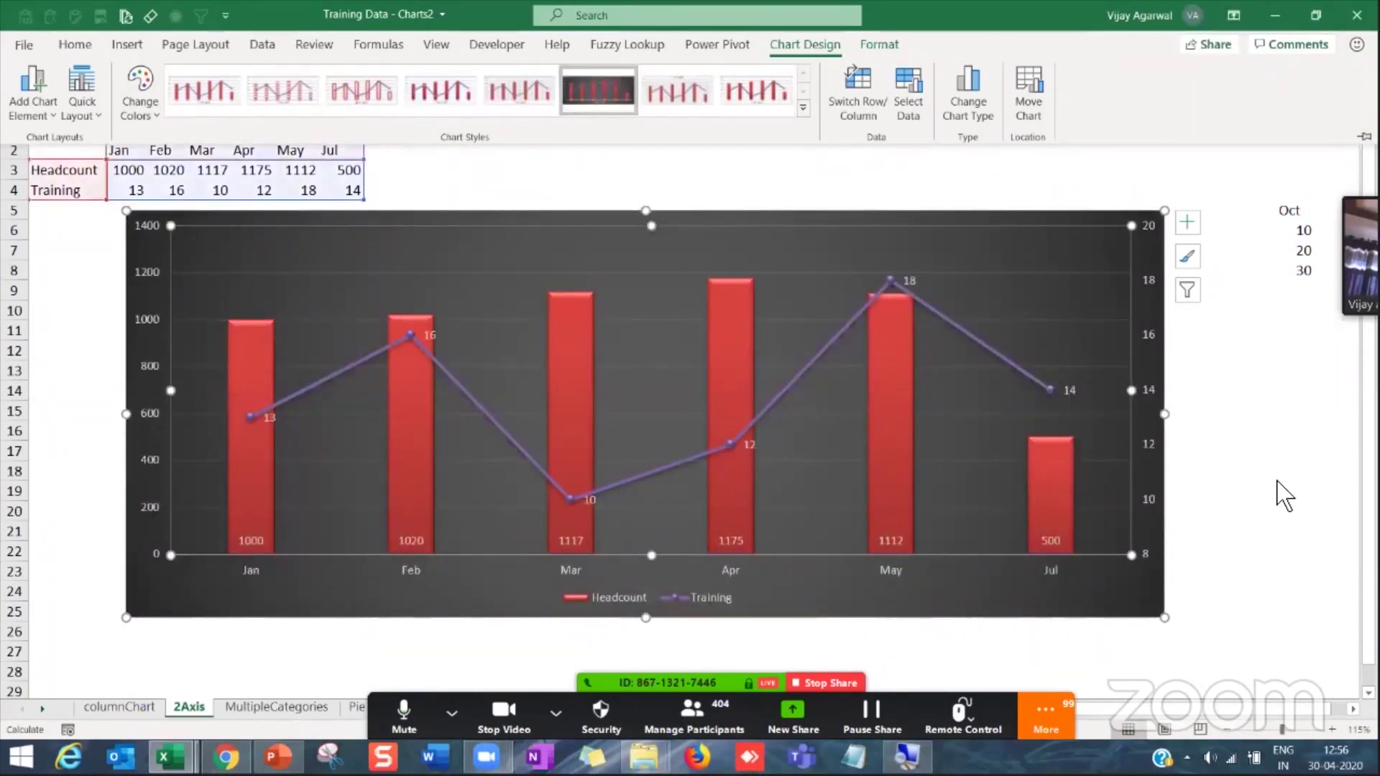
{"action": "key", "text": "ctrl+F1"}
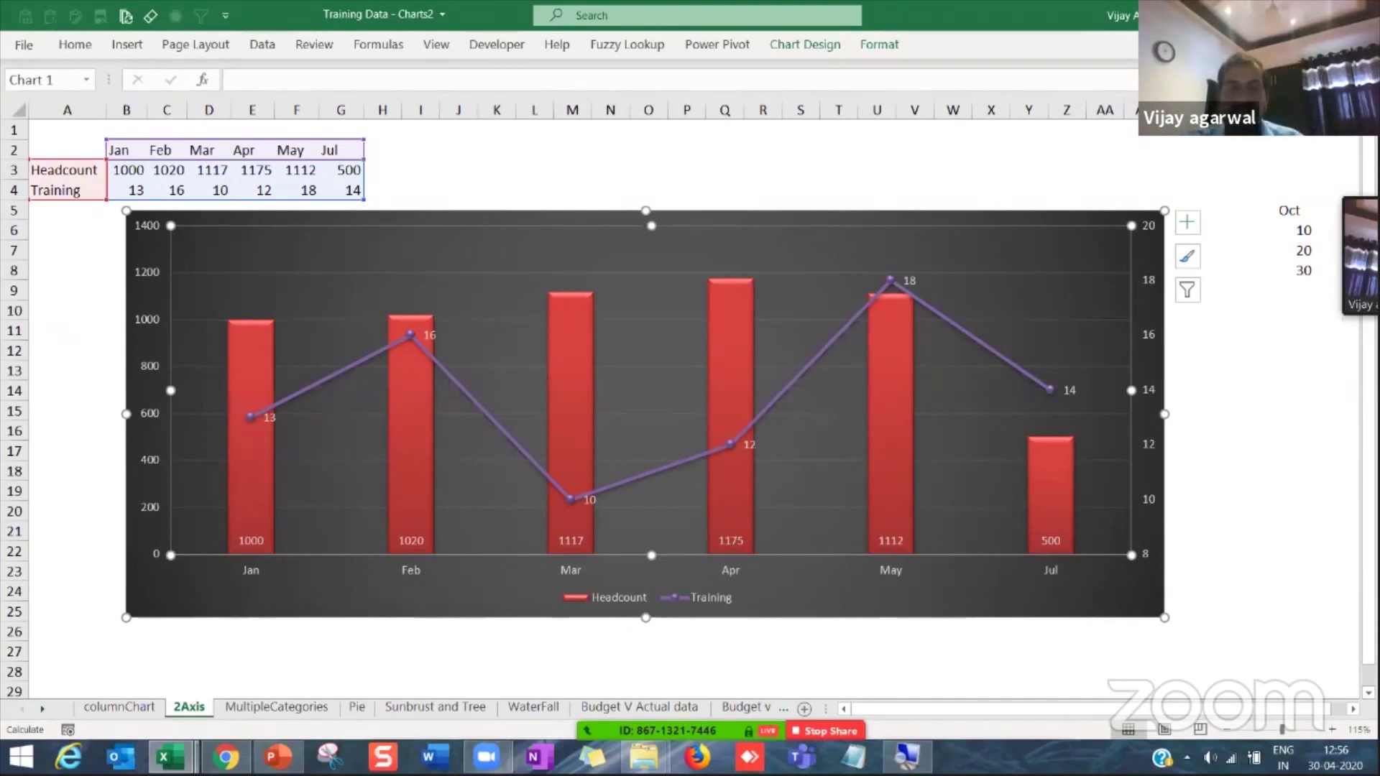
Step: Open the MultipleCategories sheet and select the first year entry in cell A2
{"action": "left_click", "coordinate": [279, 707]}
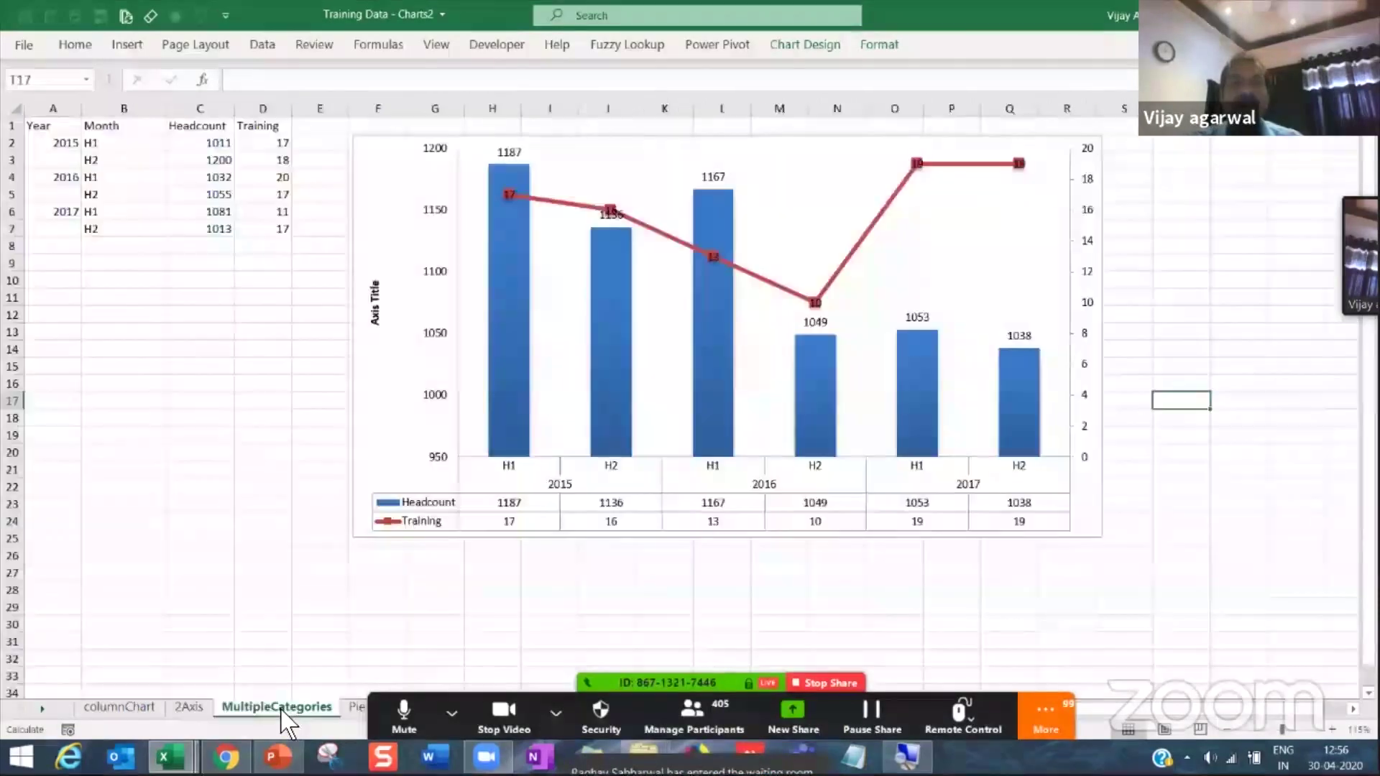
{"action": "left_click", "coordinate": [197, 454]}
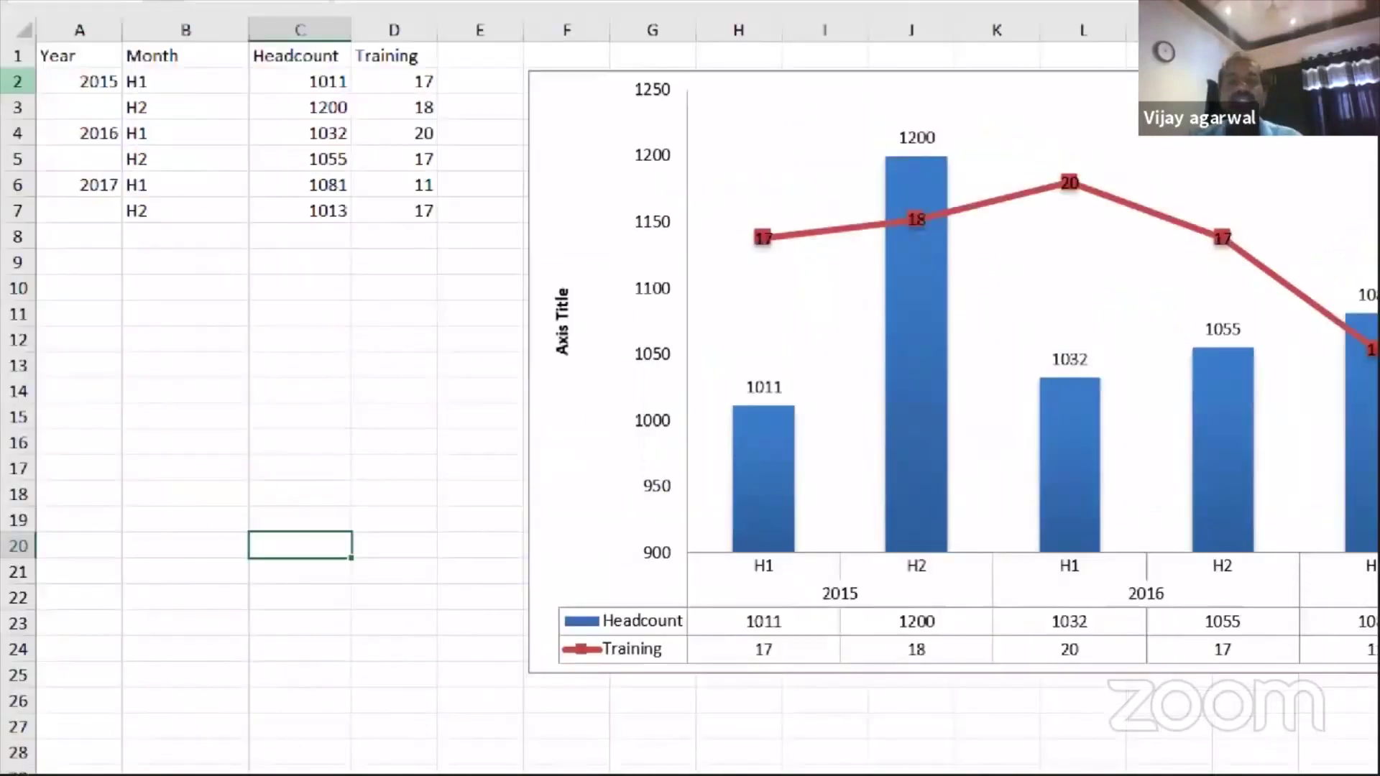
{"action": "left_click", "coordinate": [63, 84]}
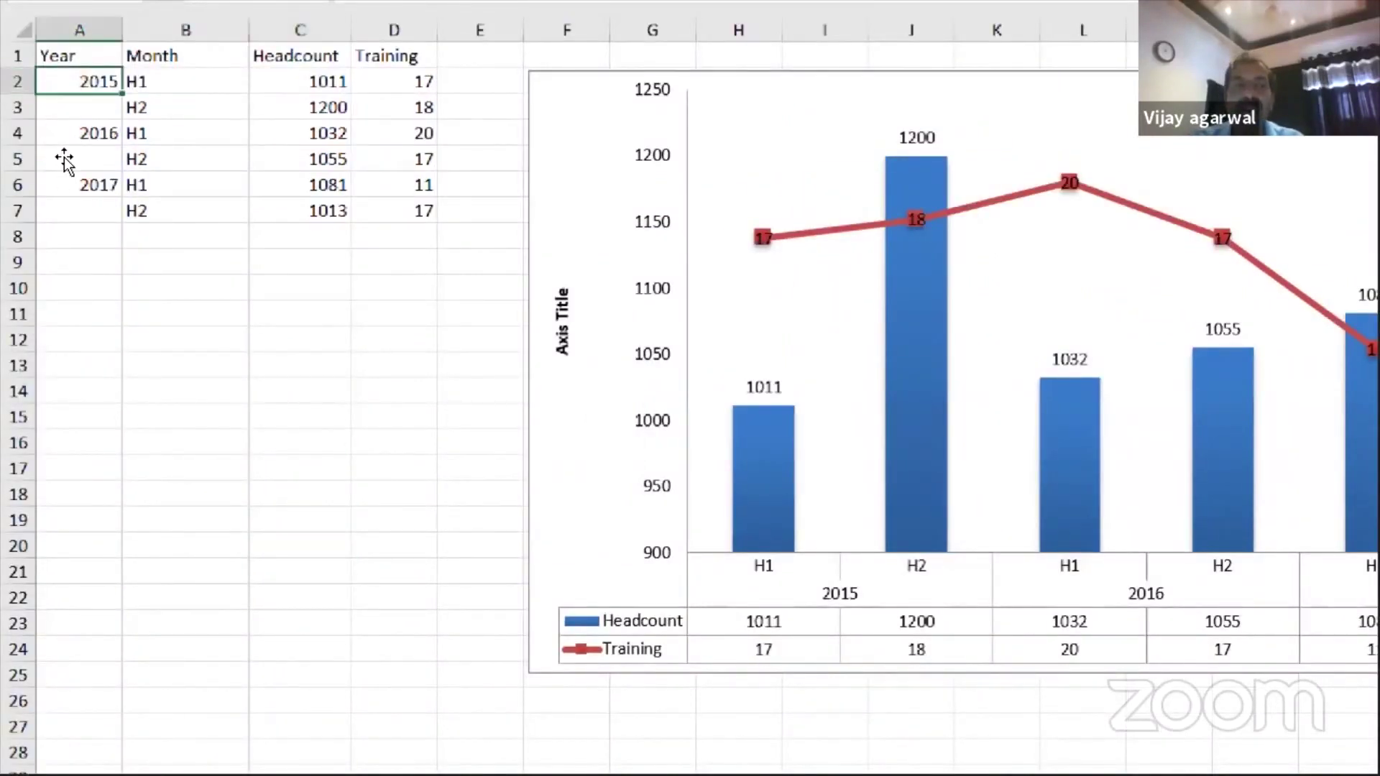
Step: Examine how each year in column A groups its H1 and H2 rows, for 2015, 2016 and 2017
{"action": "left_click_drag", "start_coordinate": [64, 84], "coordinate": [63, 107]}
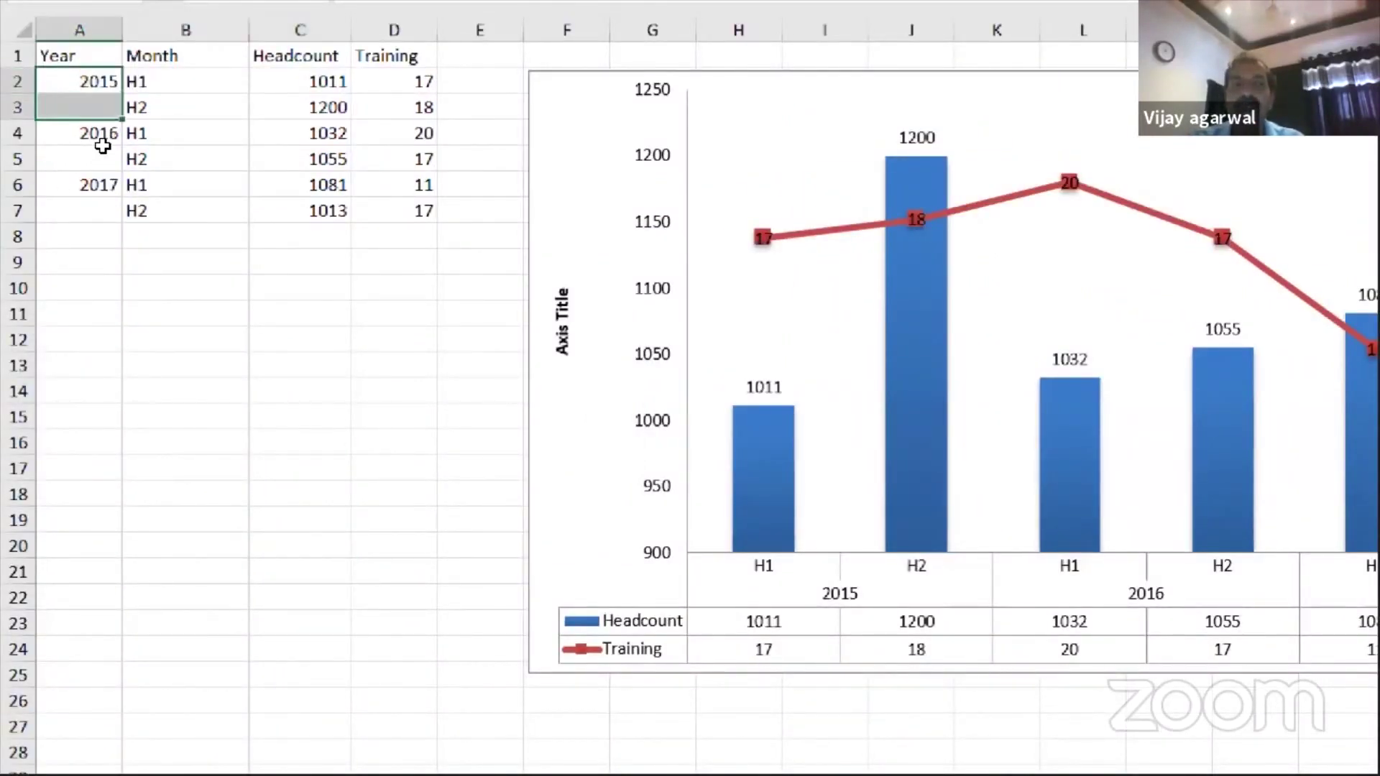
{"action": "left_click_drag", "start_coordinate": [147, 82], "coordinate": [149, 106]}
{"action": "left_click_drag", "start_coordinate": [71, 133], "coordinate": [72, 158]}
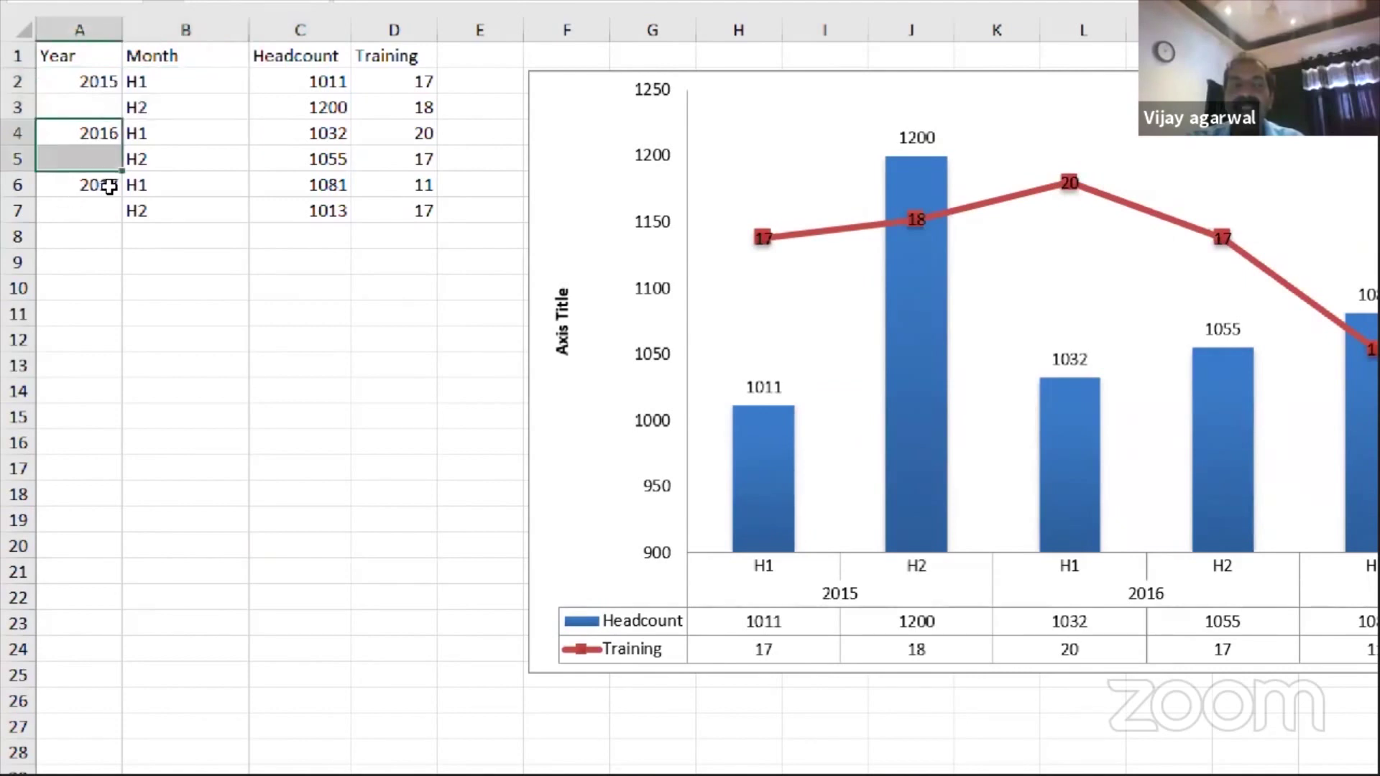
{"action": "left_click", "coordinate": [149, 133]}
{"action": "left_click_drag", "start_coordinate": [149, 132], "coordinate": [150, 159]}
{"action": "left_click_drag", "start_coordinate": [81, 184], "coordinate": [147, 211]}
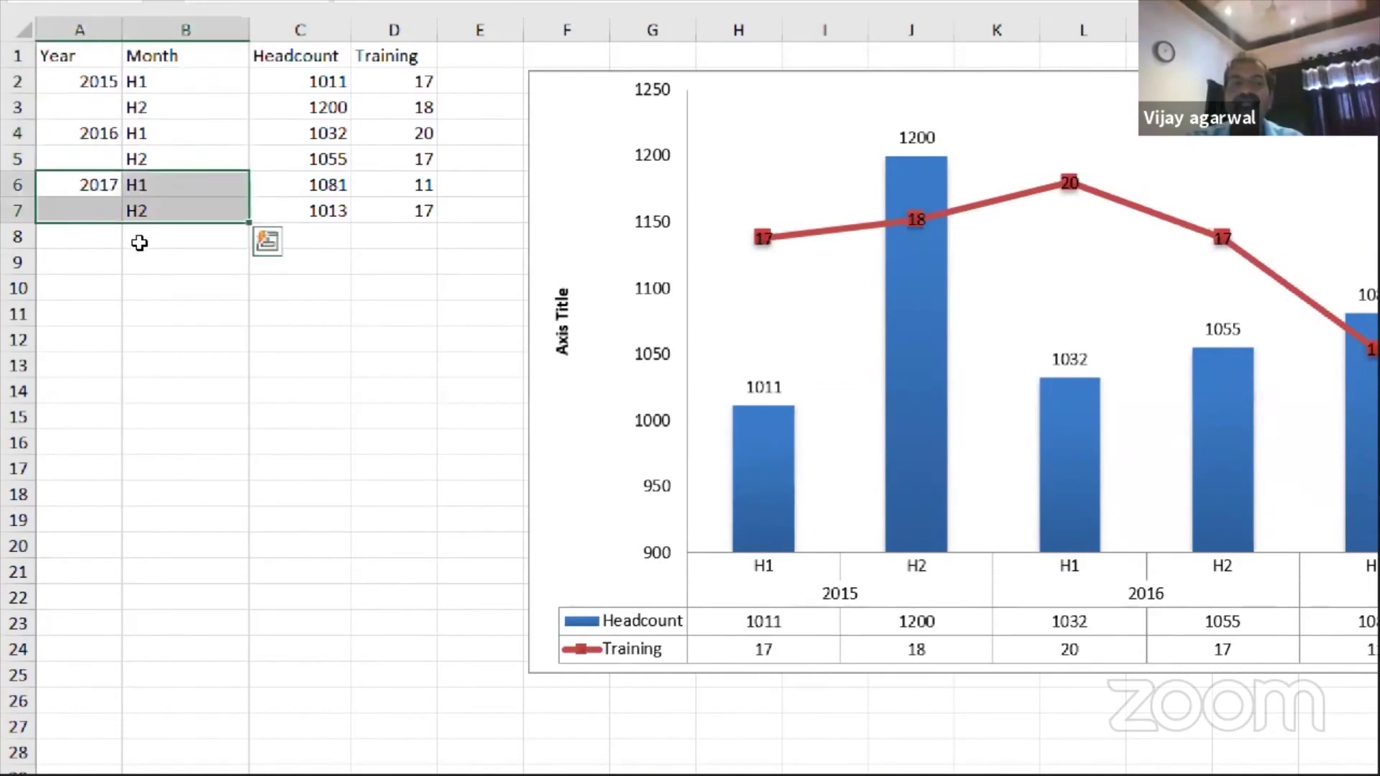
{"action": "left_click", "coordinate": [393, 262]}
Step: Review the Month column and the Headcount and Training columns, then compare with the combo chart on the 2Axis sheet
{"action": "left_click", "coordinate": [149, 82]}
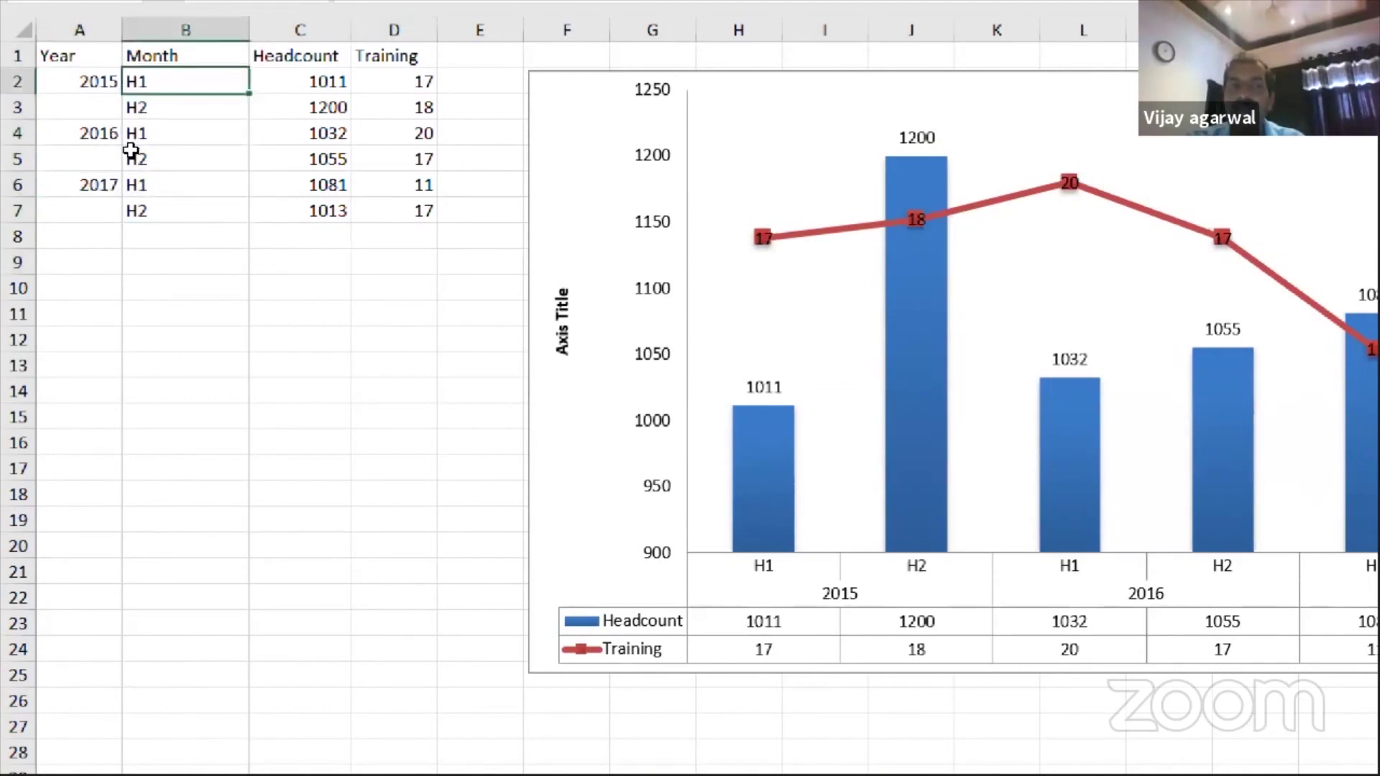
{"action": "left_click_drag", "start_coordinate": [149, 55], "coordinate": [150, 107]}
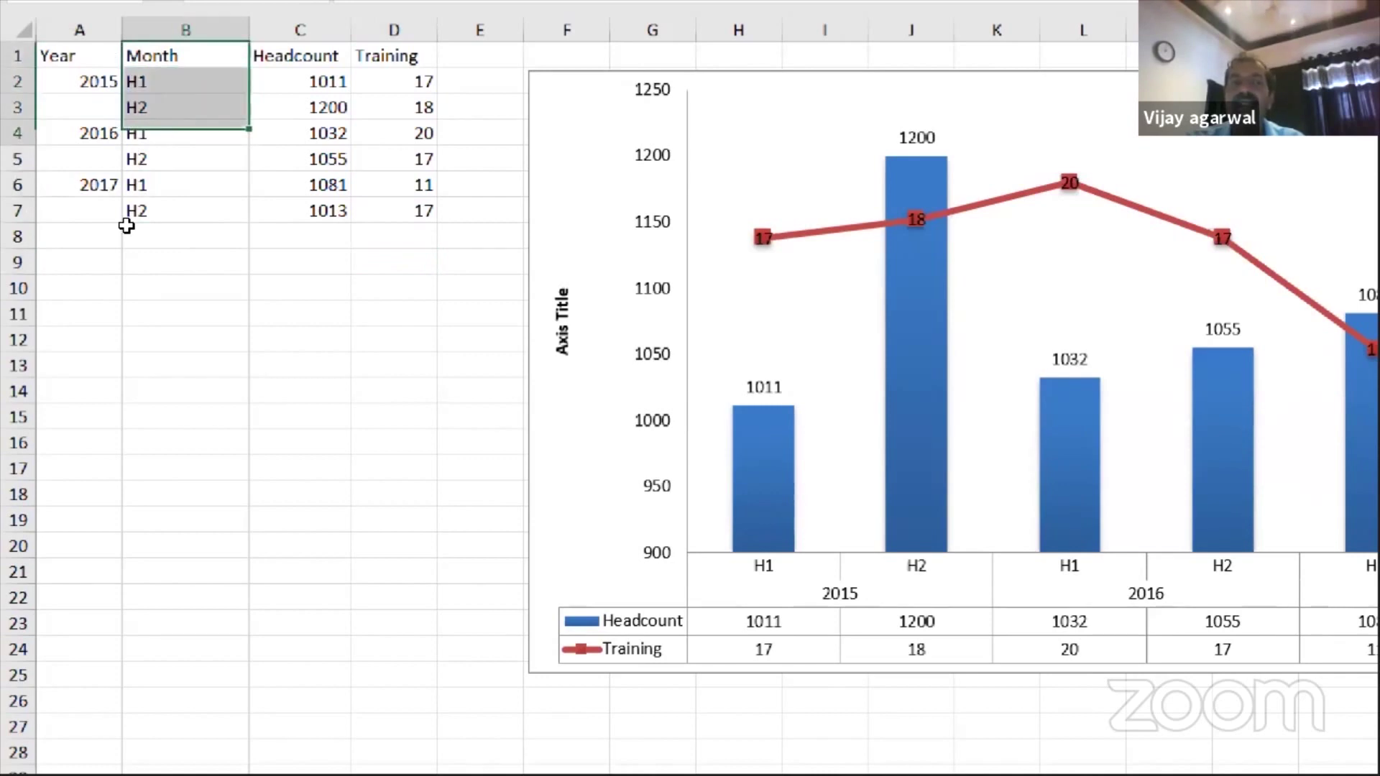
{"action": "left_click_drag", "start_coordinate": [300, 56], "coordinate": [394, 185]}
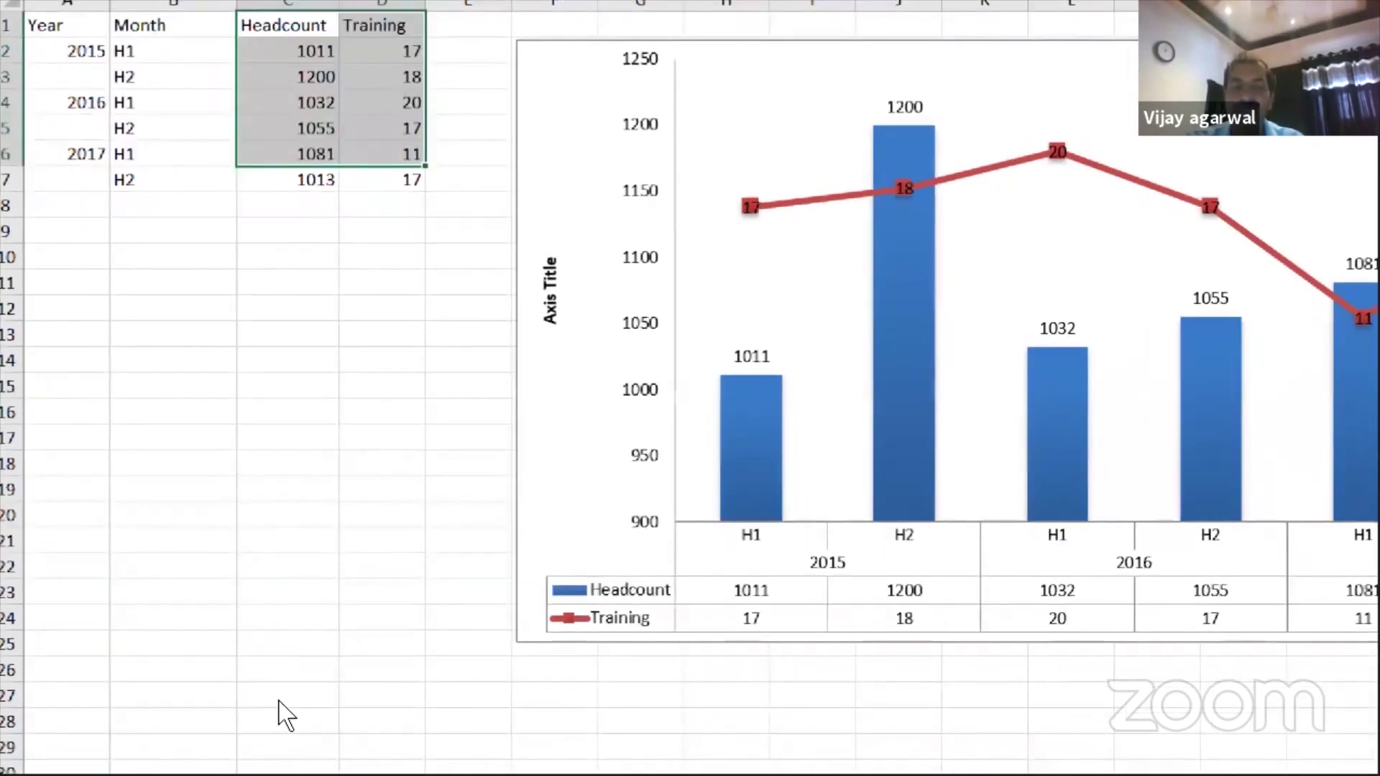
{"action": "key", "text": "ctrl+Page_Up"}
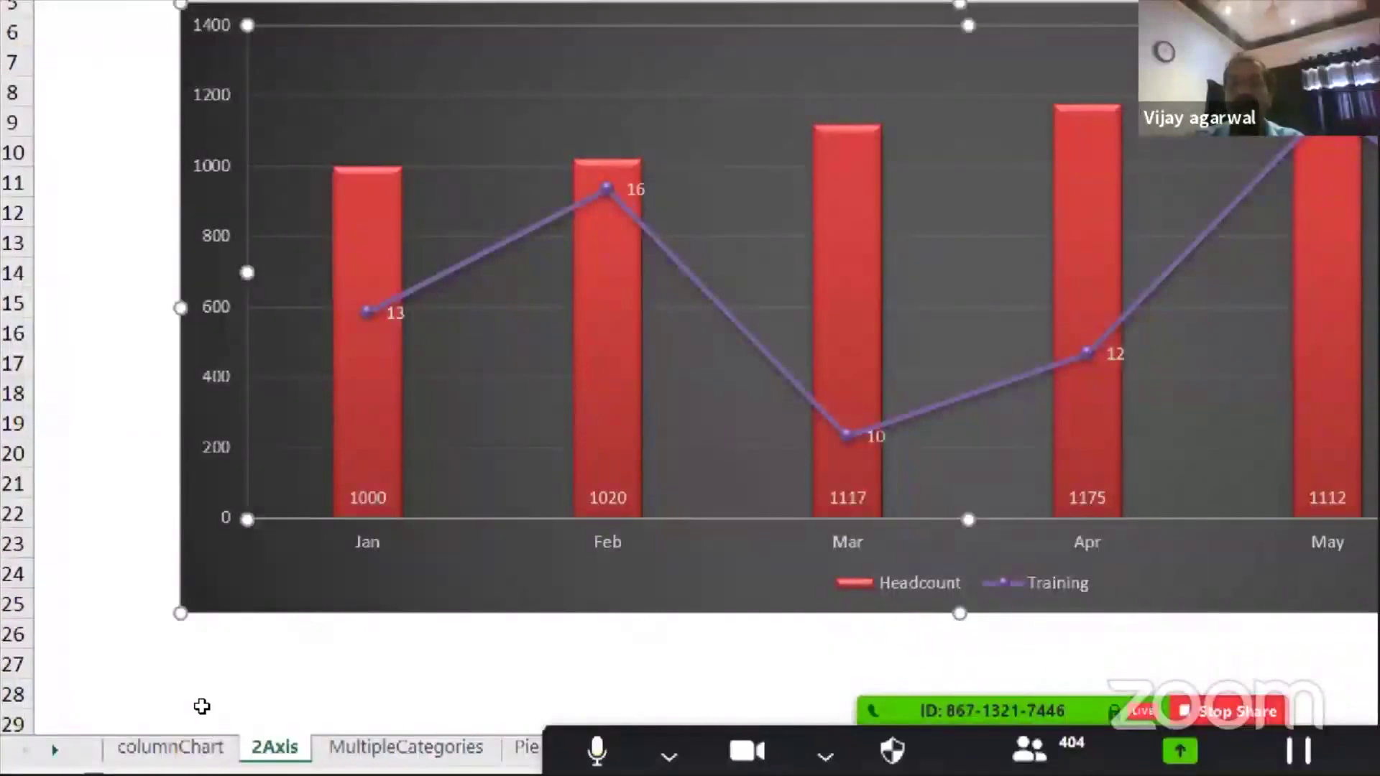
{"action": "key", "text": "ctrl+Page_Down"}
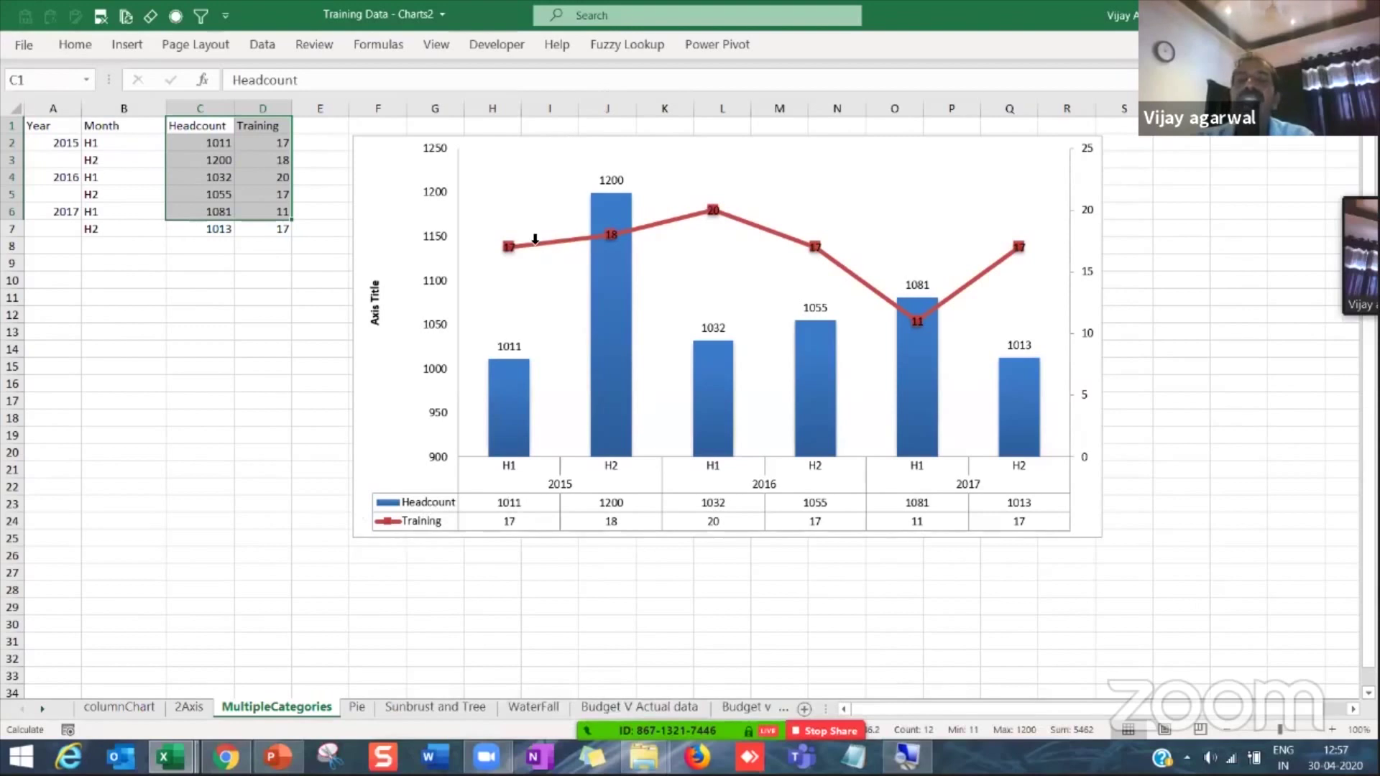
Step: Select the whole multiple-category table A1:D7, including its headers, and bring up the chart insertion commands
{"action": "left_click", "coordinate": [191, 283]}
{"action": "left_click_drag", "start_coordinate": [43, 125], "coordinate": [266, 228]}
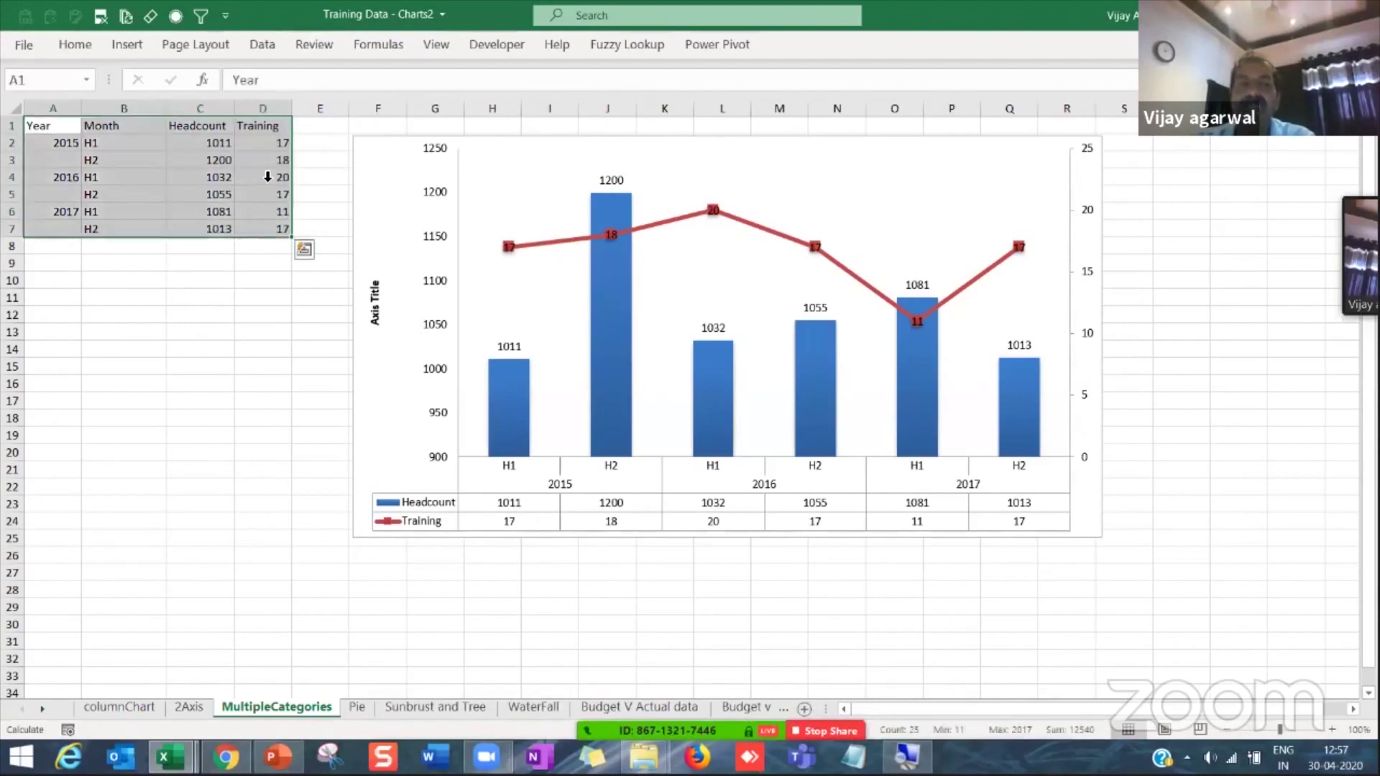
{"action": "left_click", "coordinate": [118, 43]}
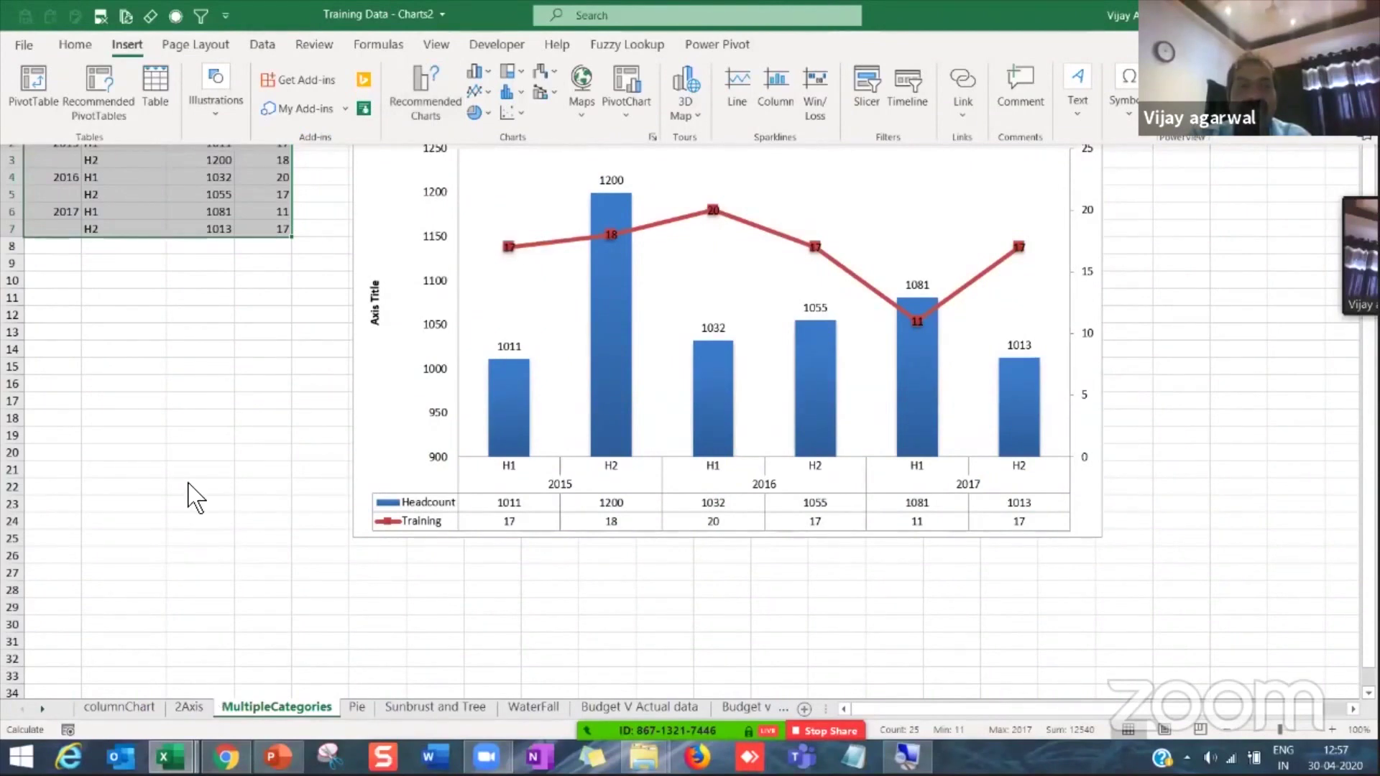
Step: Open the columnChart sheet and delete the column chart covering the department data
{"action": "key", "text": "ctrl+Page_Up"}
{"action": "left_click", "coordinate": [143, 710]}
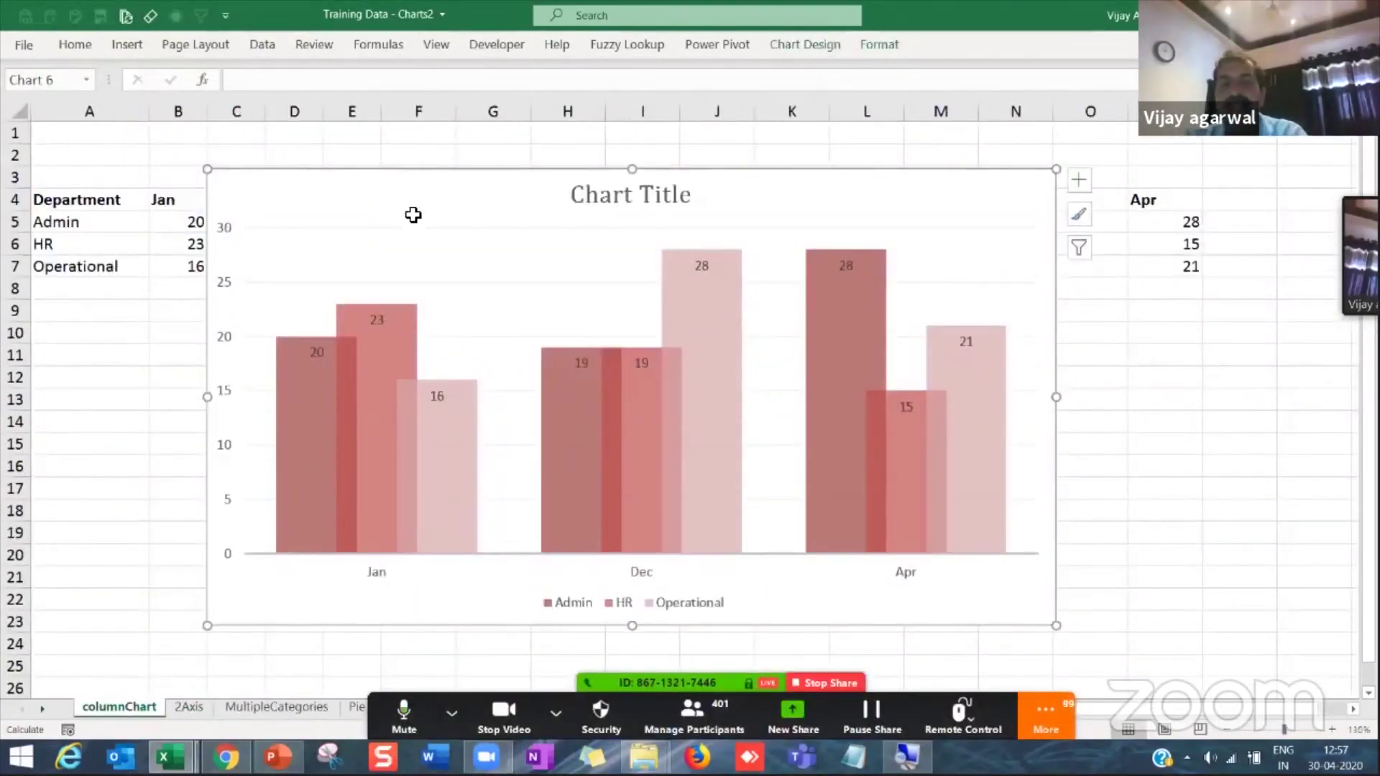
{"action": "key", "text": "Delete"}
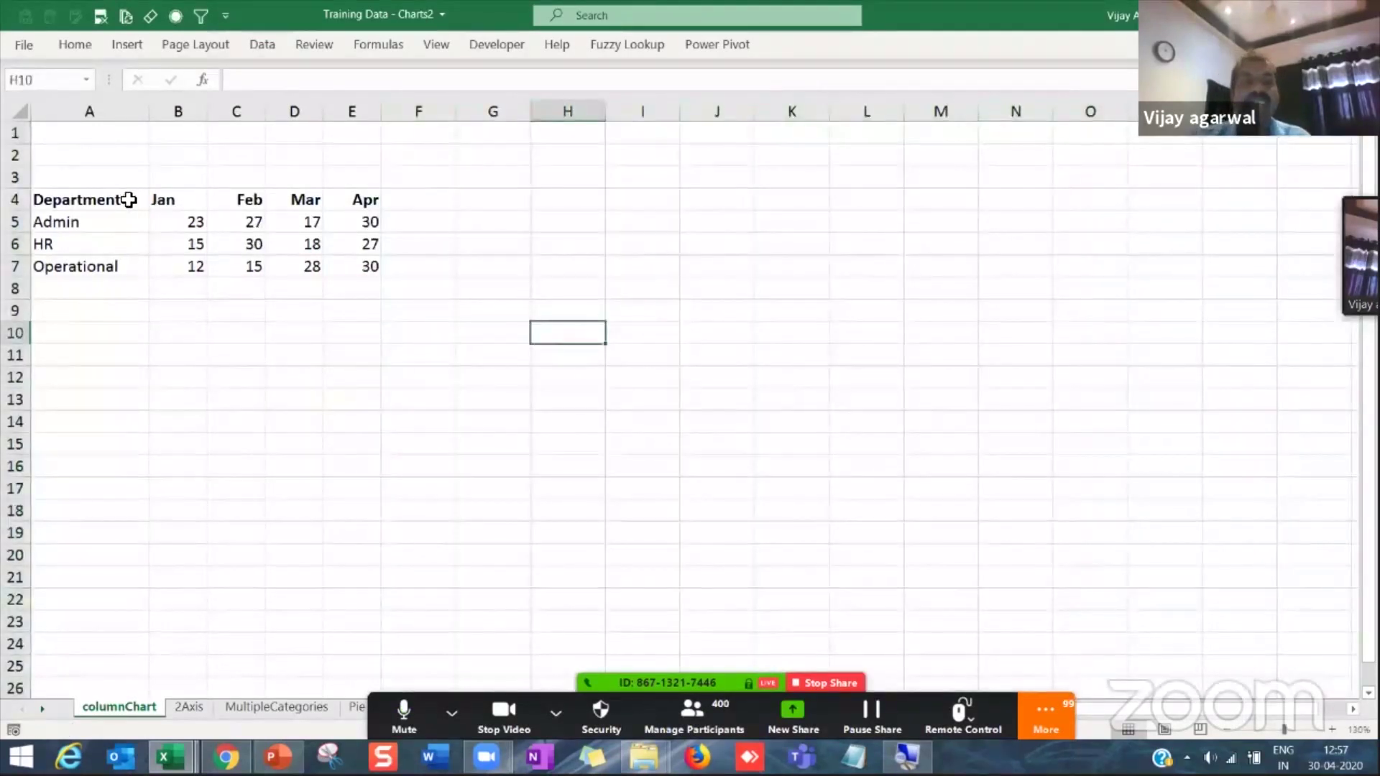
Step: Open the recommended charts for the Department table at A4, preview the Clustered Column and Stacked Area suggestions, and close without inserting one
{"action": "left_click", "coordinate": [130, 200]}
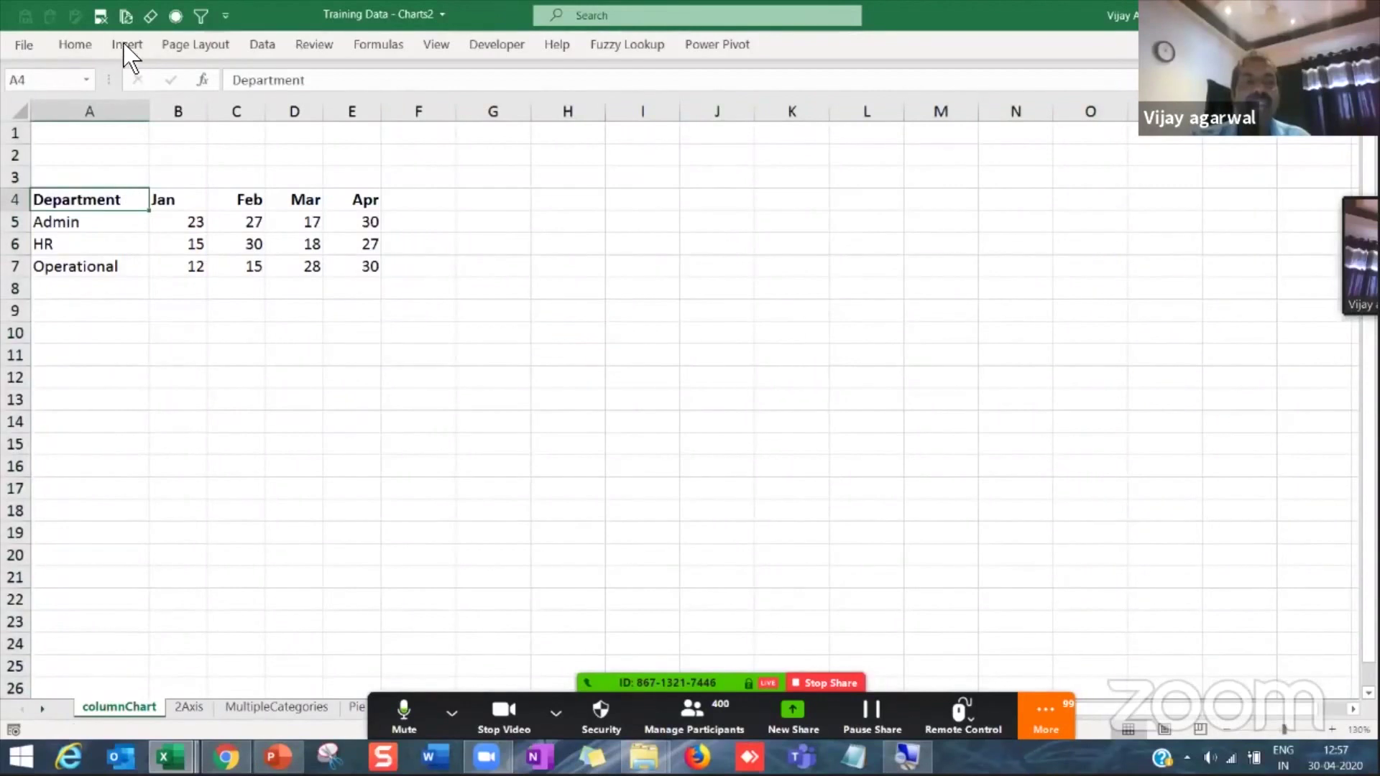
{"action": "left_click", "coordinate": [126, 44]}
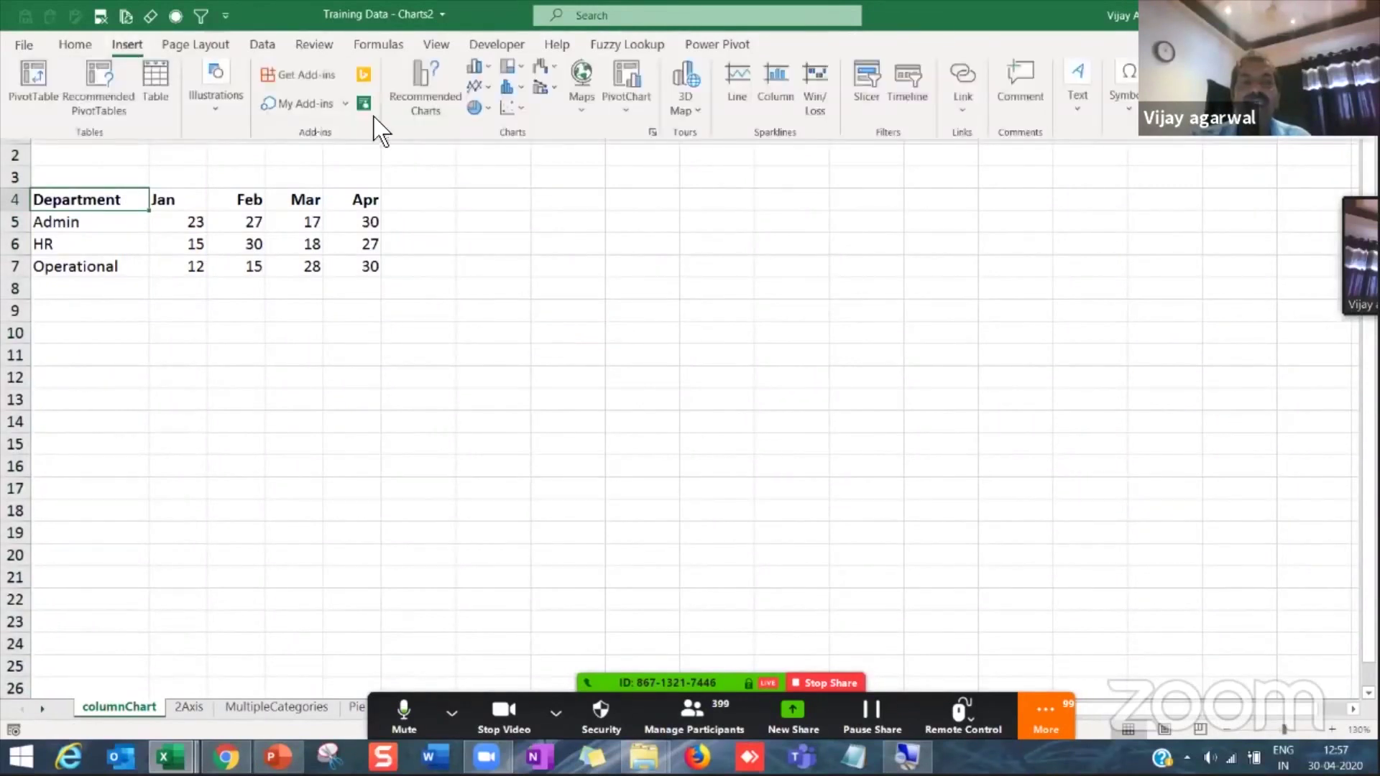
{"action": "left_click", "coordinate": [431, 122]}
{"action": "left_click_drag", "start_coordinate": [650, 114], "coordinate": [725, 101]}
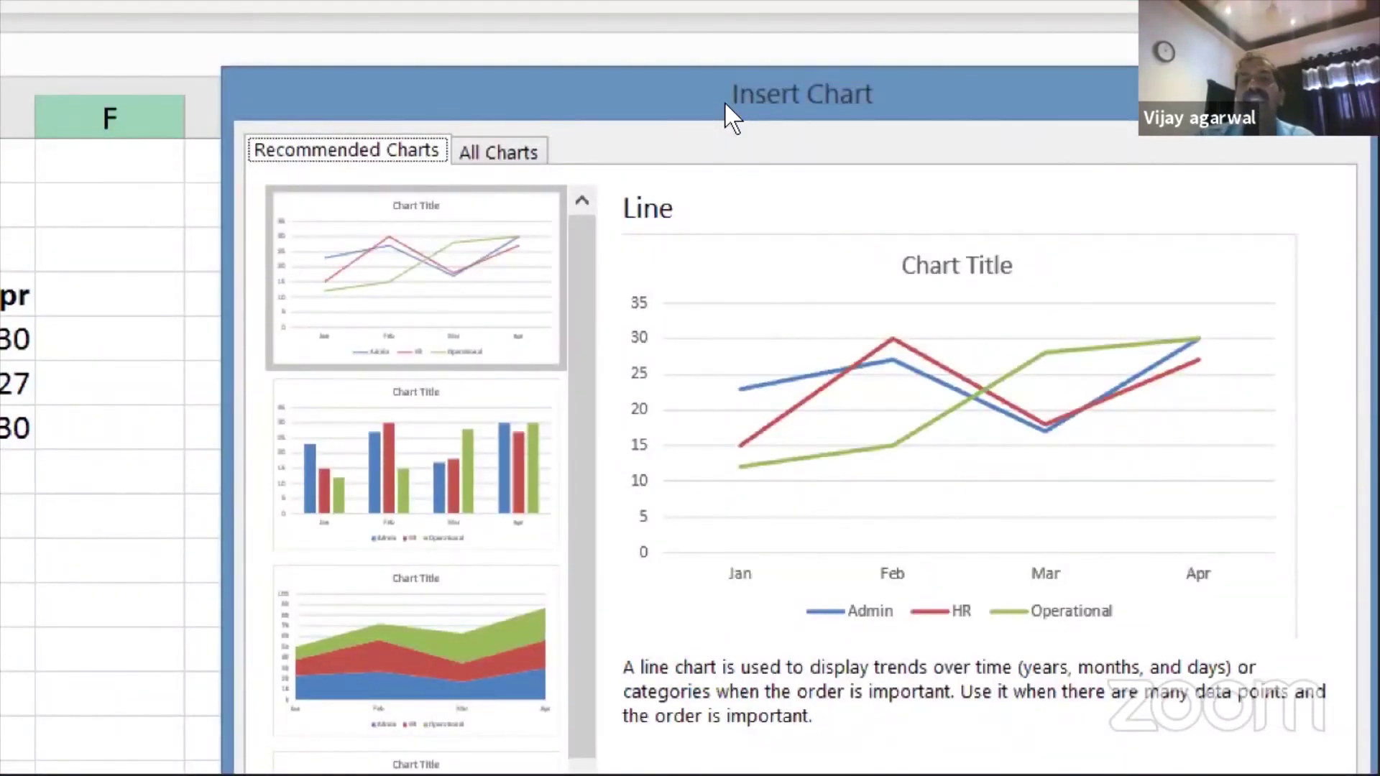
{"action": "left_click_drag", "start_coordinate": [724, 103], "coordinate": [667, 8]}
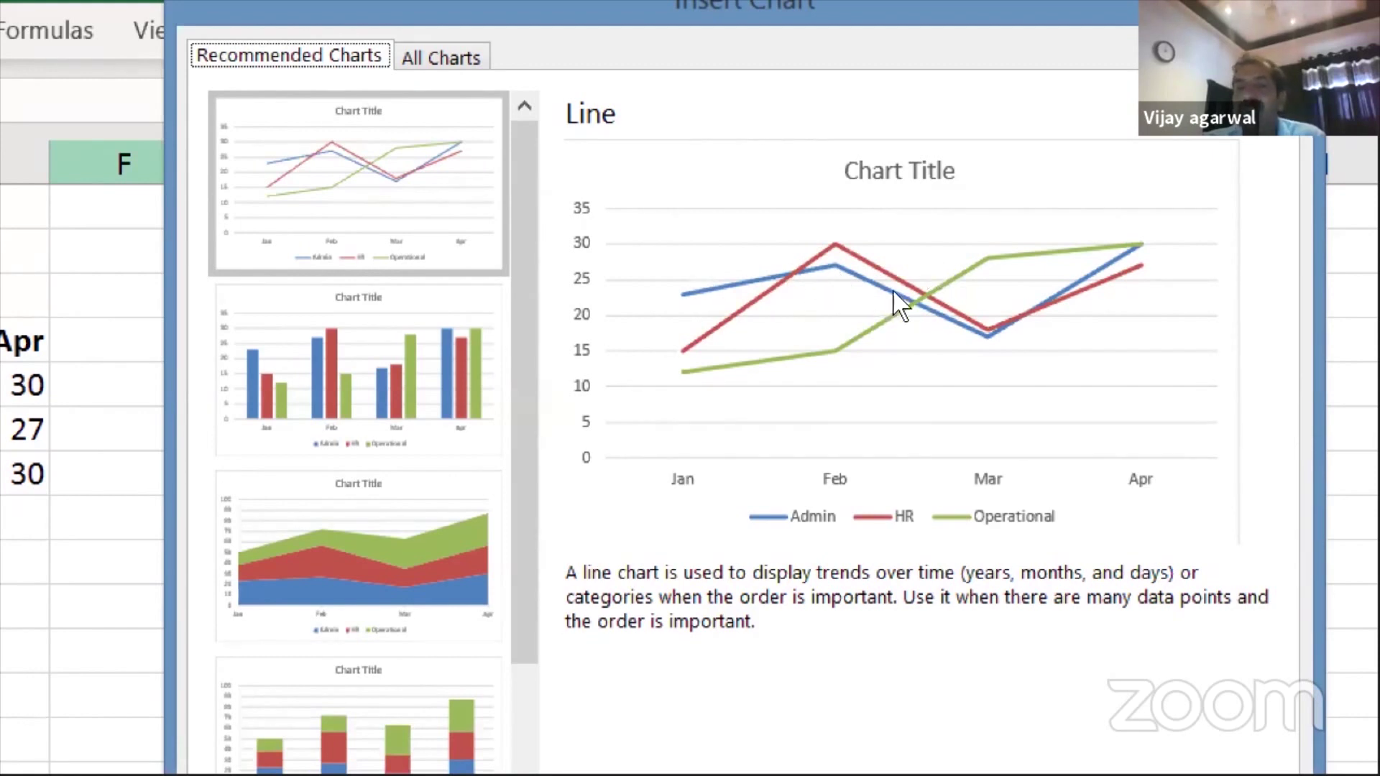
{"action": "key", "text": "Down"}
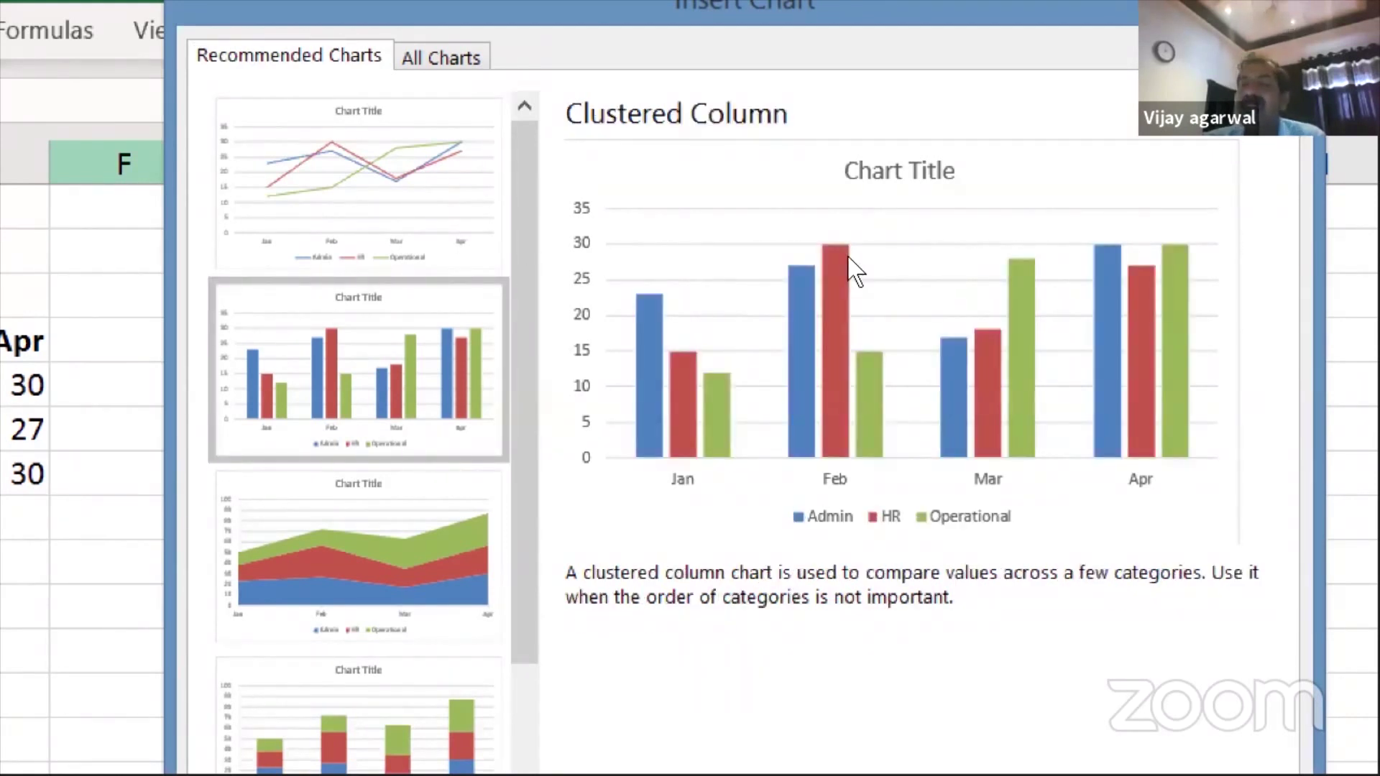
{"action": "key", "text": "Down"}
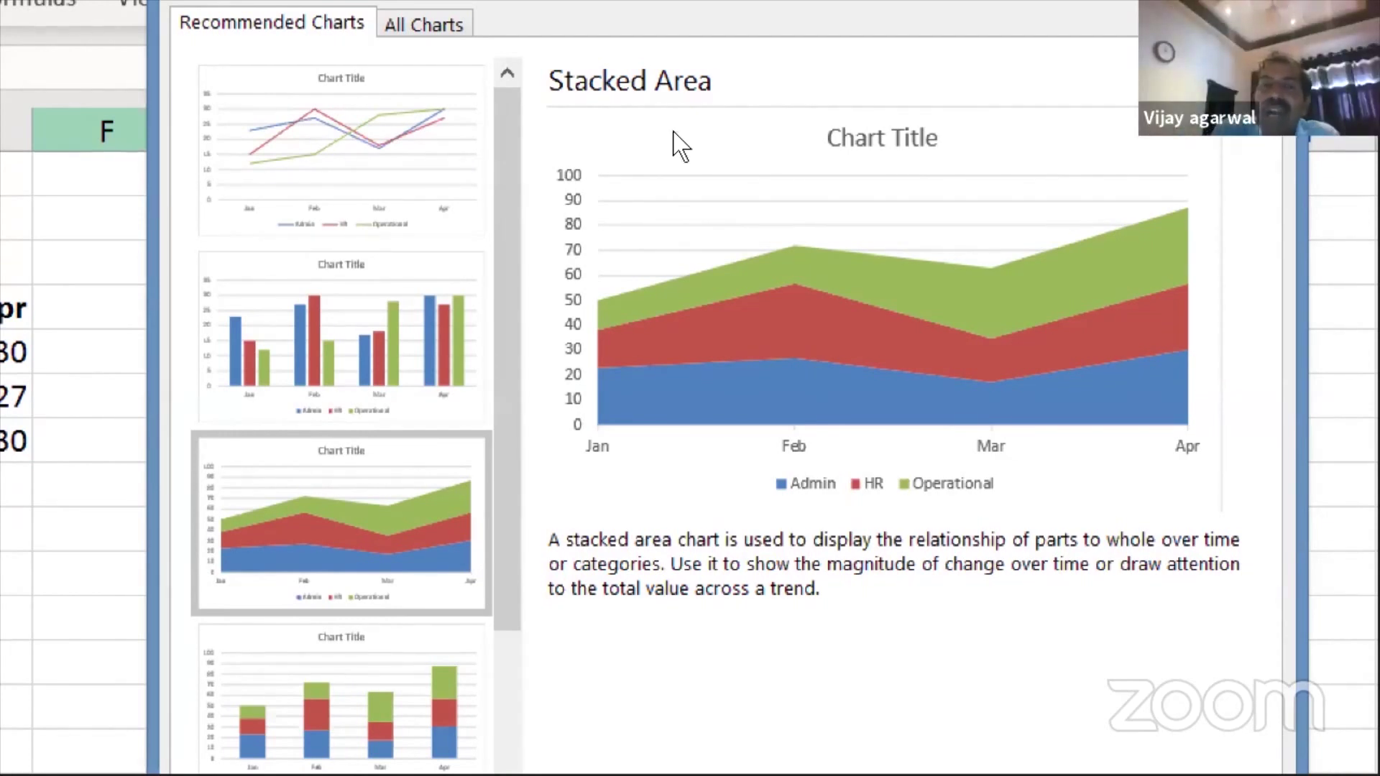
{"action": "key", "text": "Up"}
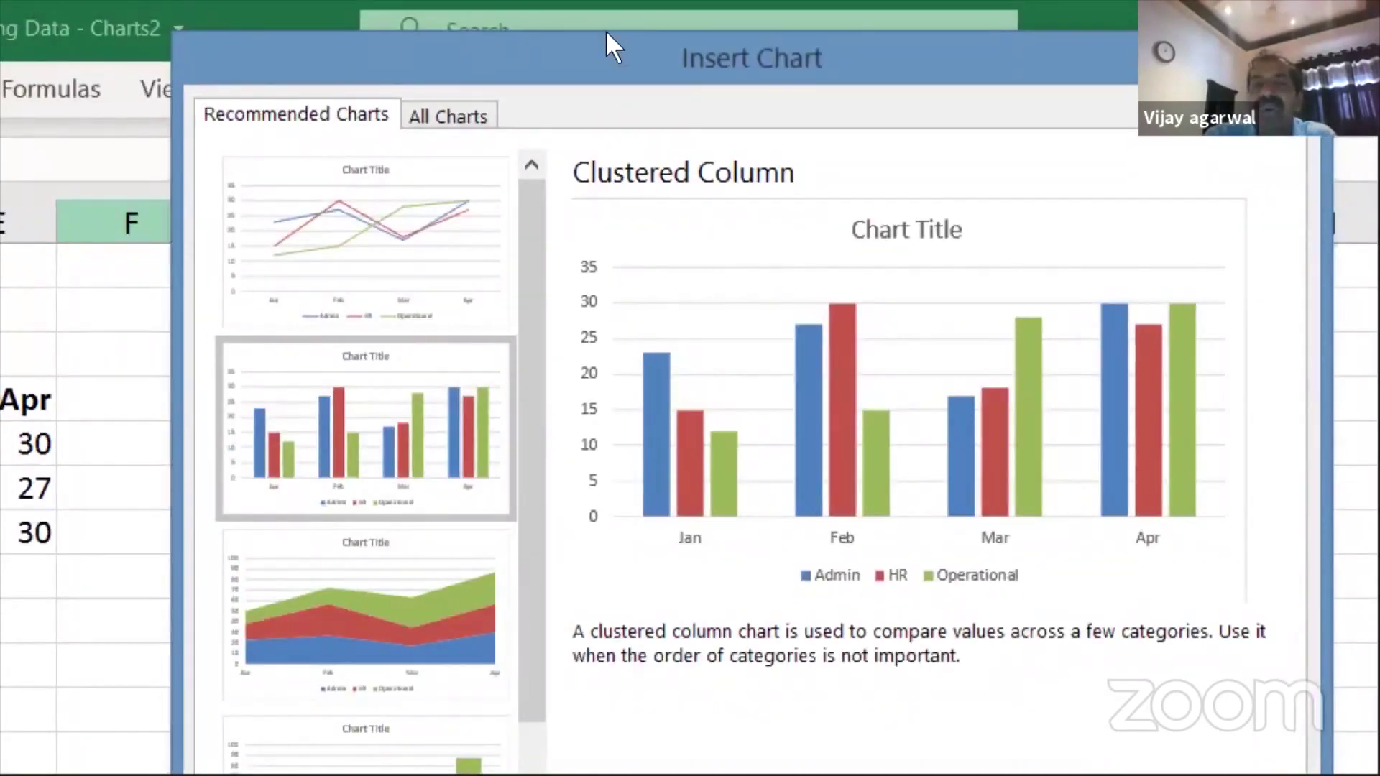
{"action": "left_click_drag", "start_coordinate": [605, 29], "coordinate": [606, 337]}
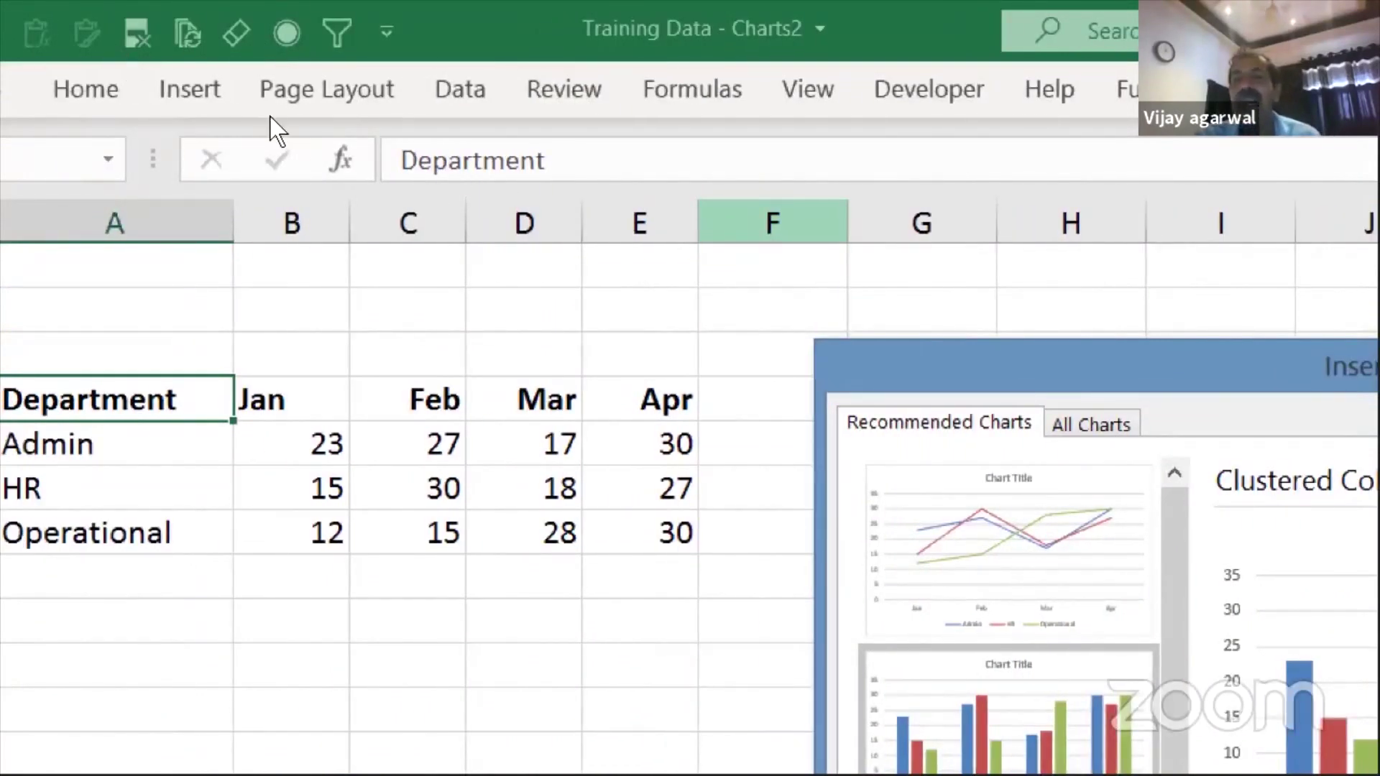
{"action": "left_click_drag", "start_coordinate": [1337, 367], "coordinate": [603, 170]}
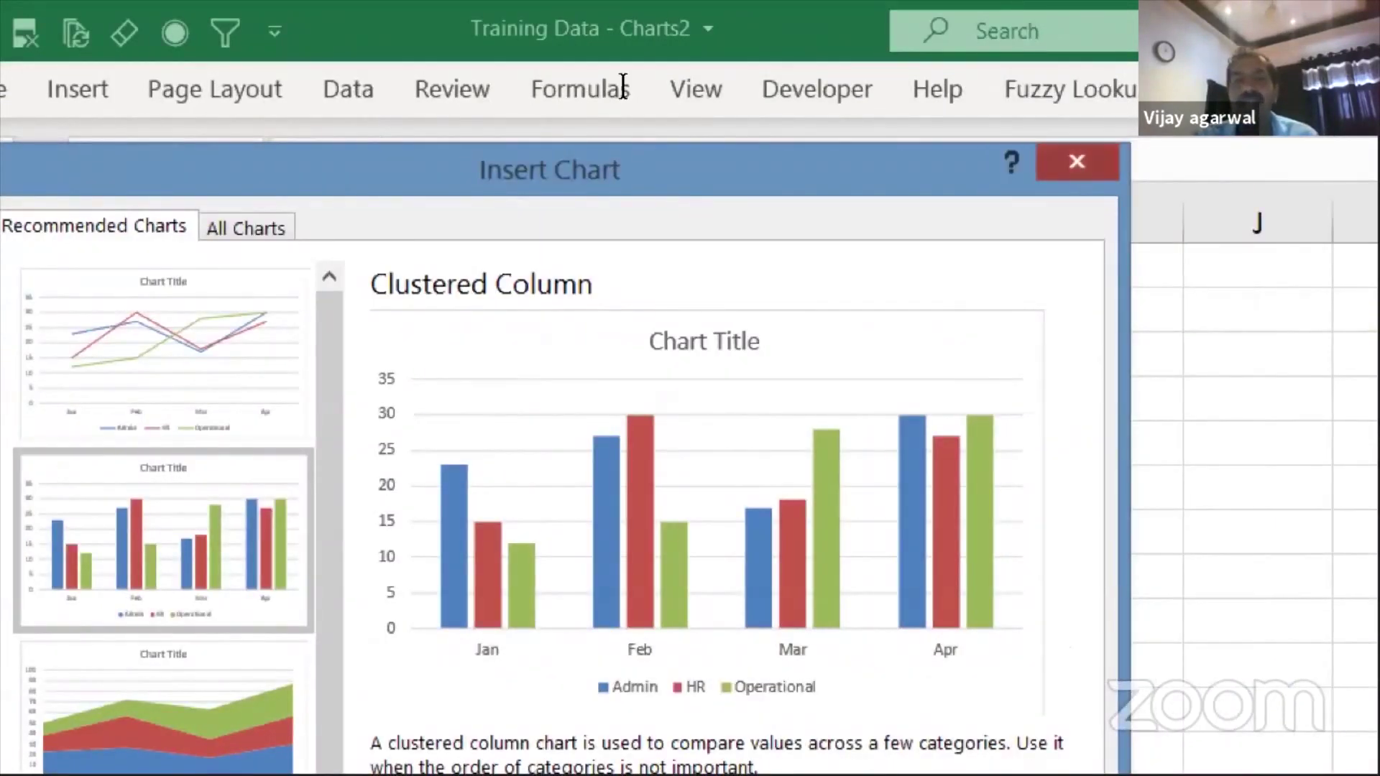
{"action": "key", "text": "Escape"}
Step: Keep the ribbon expanded on the insertion commands and select the department data range A4:E7
{"action": "double_click", "coordinate": [254, 90]}
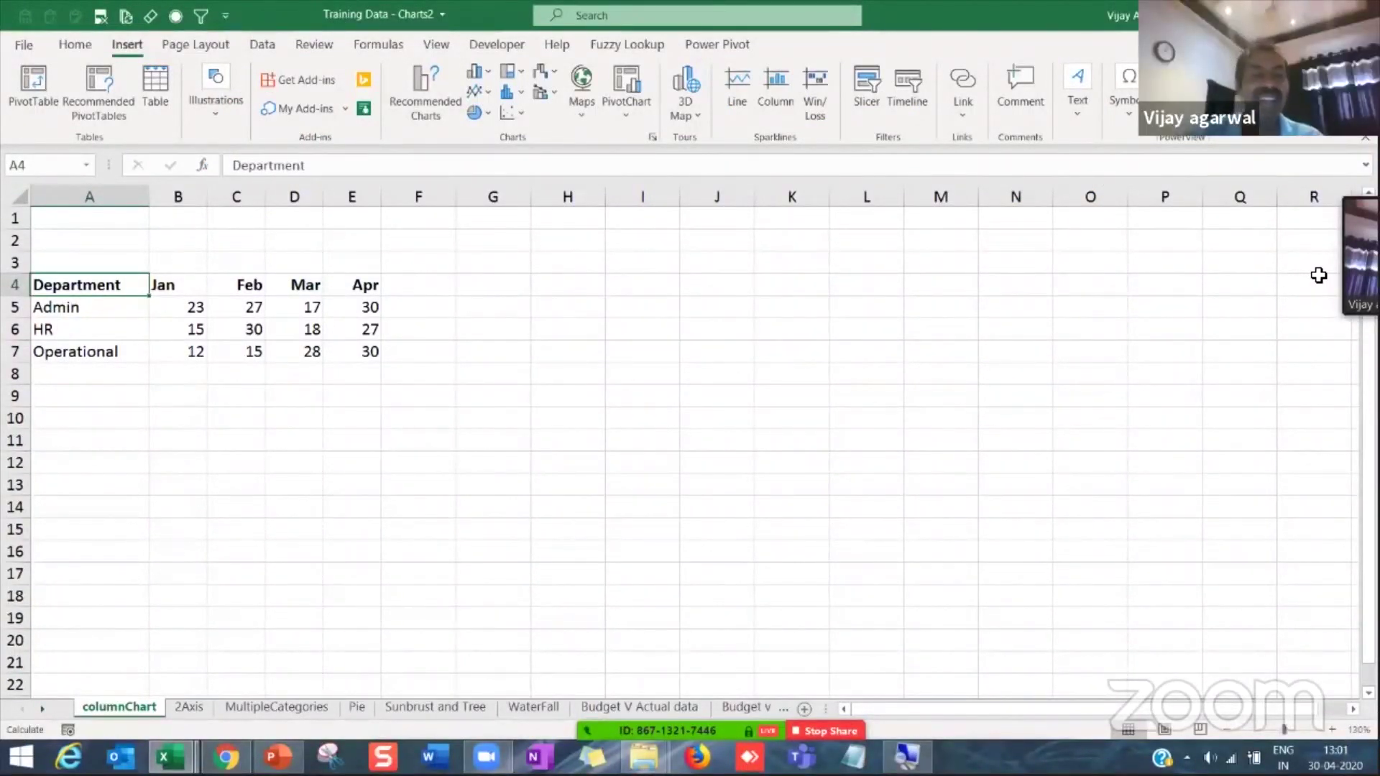
{"action": "left_click", "coordinate": [295, 506]}
{"action": "left_click", "coordinate": [193, 416]}
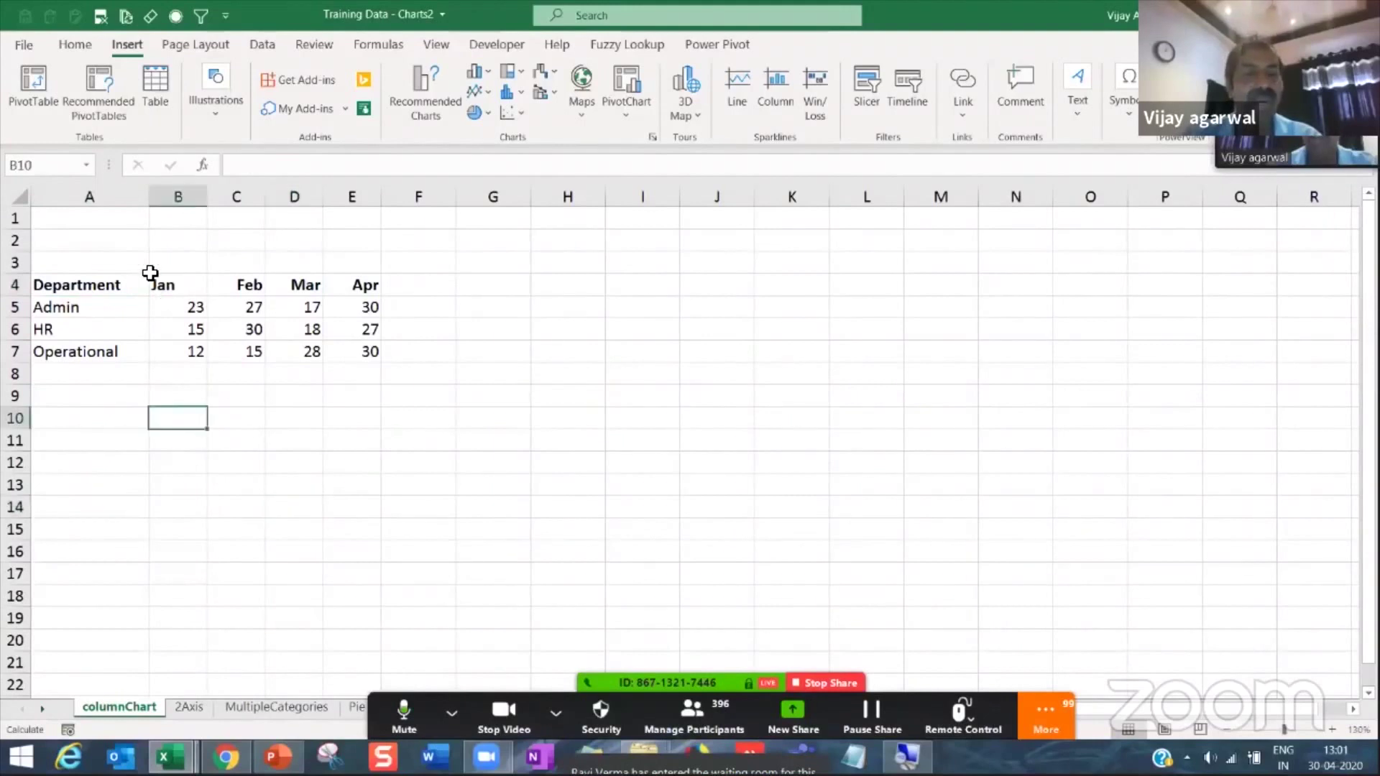
{"action": "left_click_drag", "start_coordinate": [127, 282], "coordinate": [345, 352]}
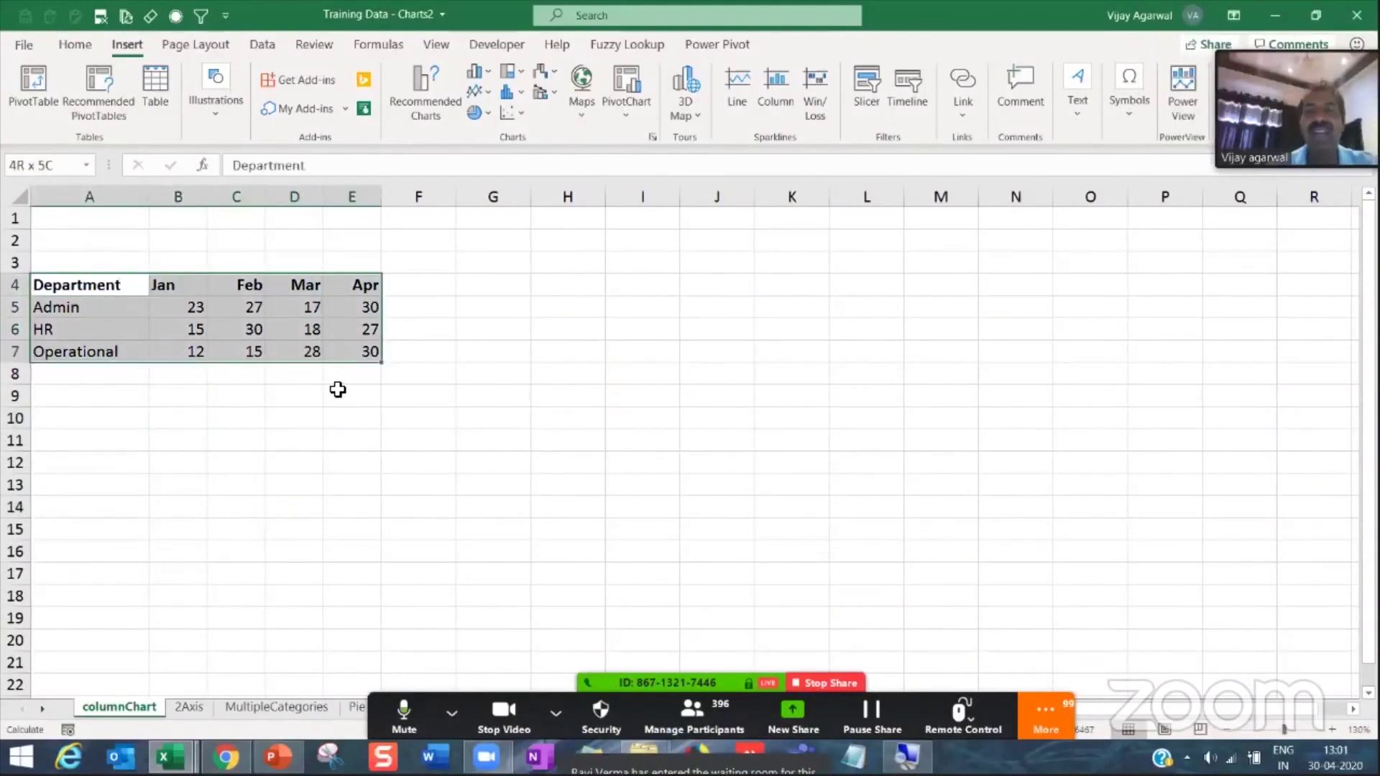
{"action": "left_click", "coordinate": [327, 426]}
{"action": "left_click_drag", "start_coordinate": [111, 283], "coordinate": [342, 361]}
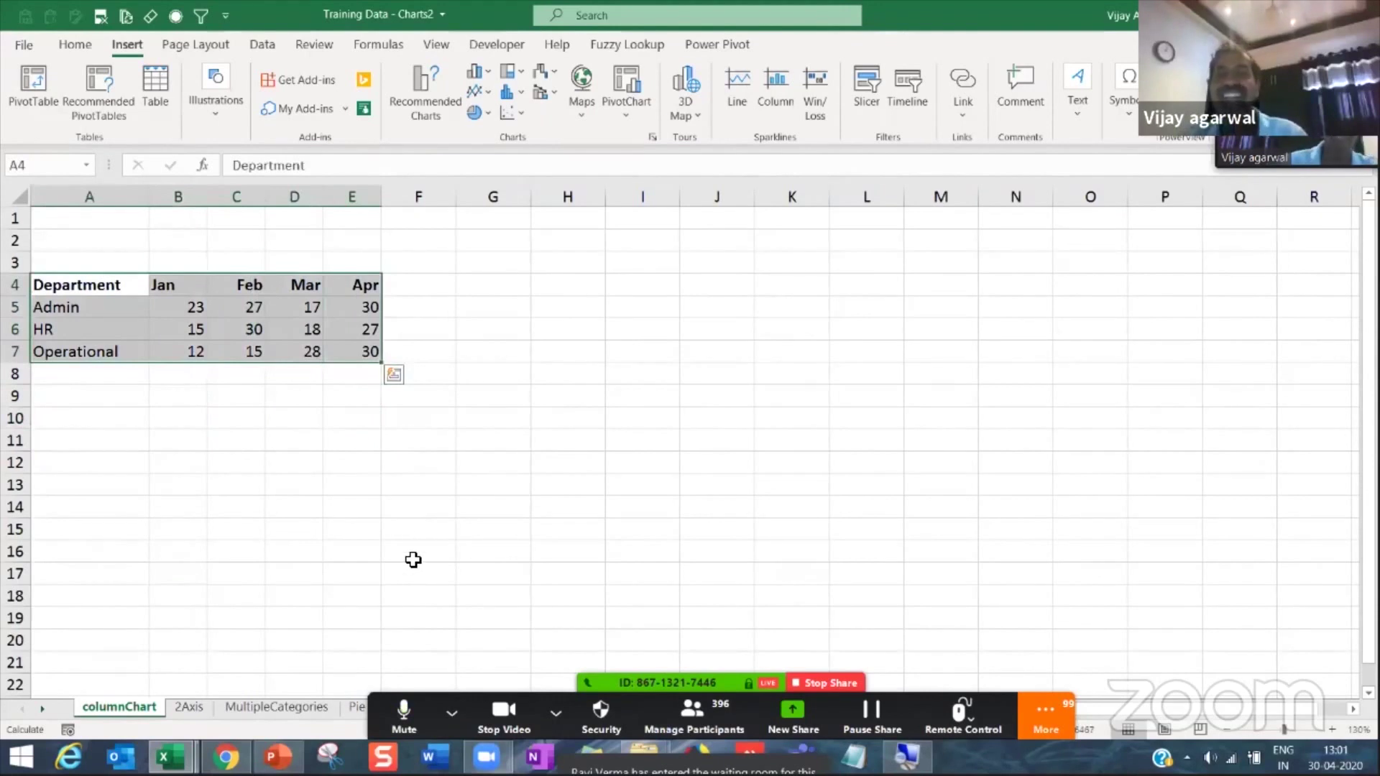
{"action": "left_click", "coordinate": [255, 484]}
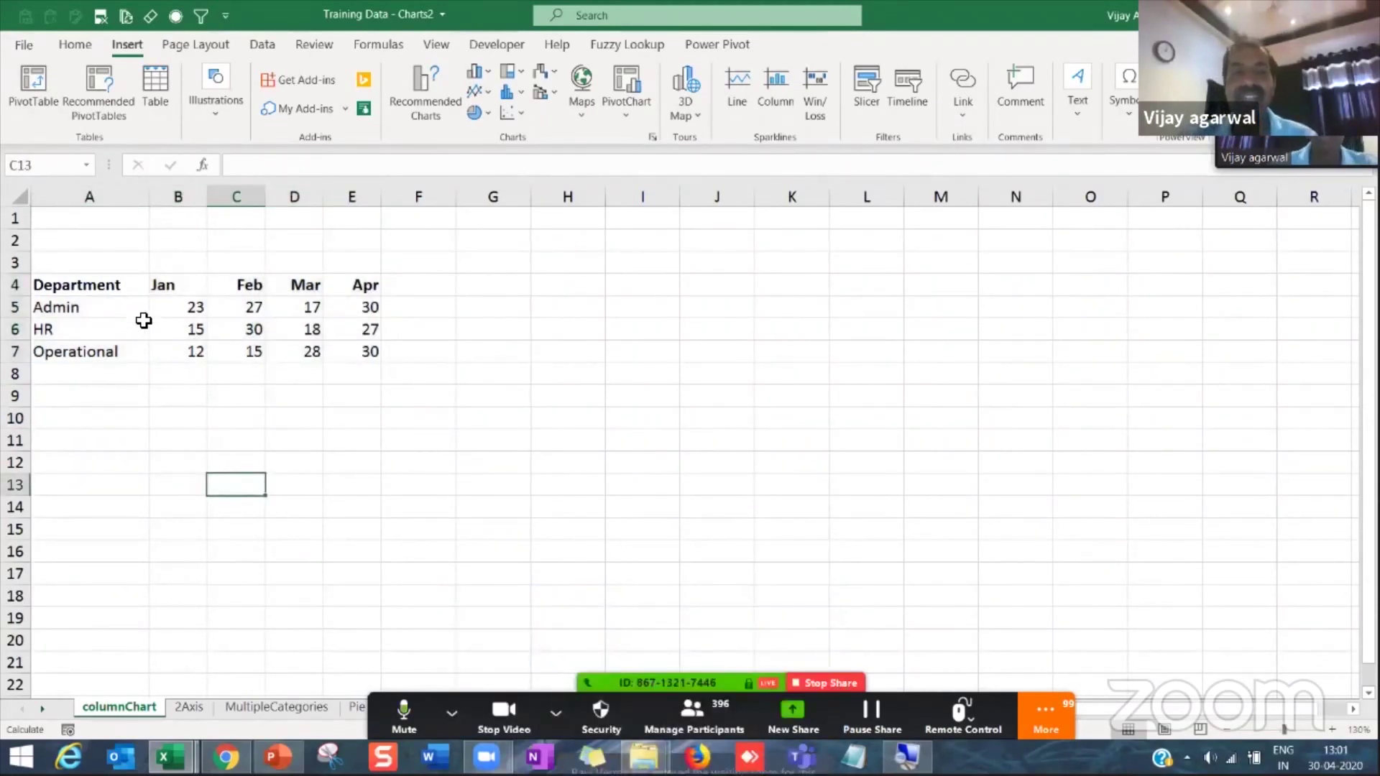
{"action": "left_click_drag", "start_coordinate": [89, 290], "coordinate": [363, 356]}
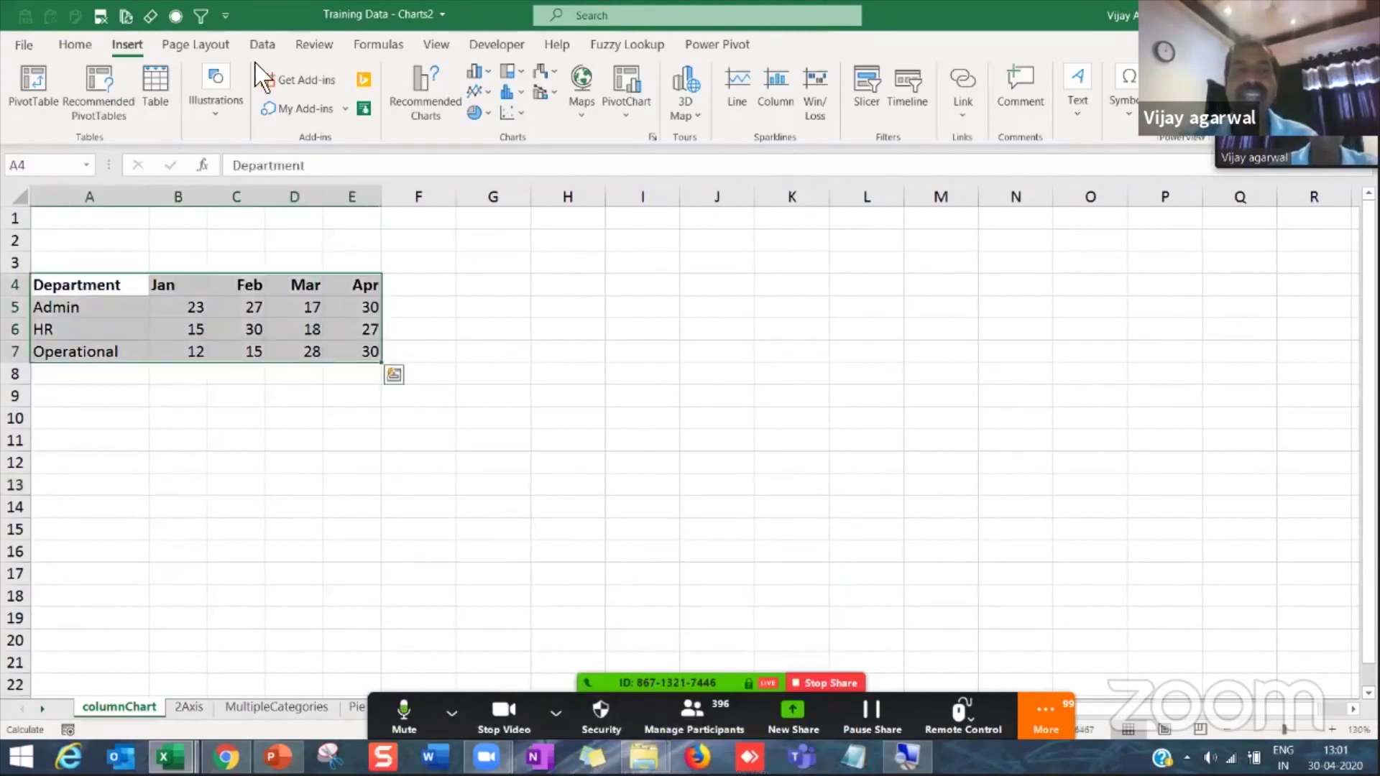
Step: Open the recommended charts for the selected range and preview the stacked and clustered column suggestions by month and by department
{"action": "left_click", "coordinate": [424, 100]}
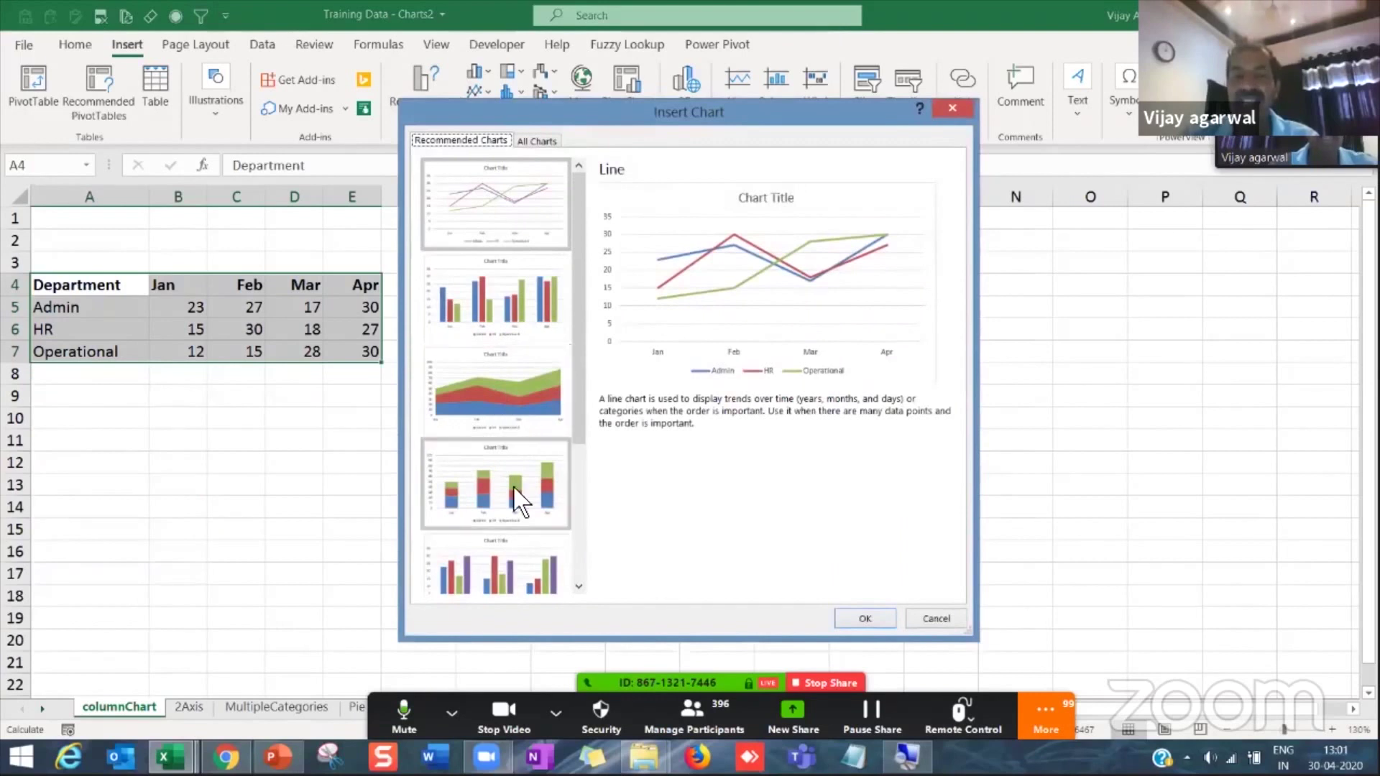
{"action": "left_click", "coordinate": [513, 488]}
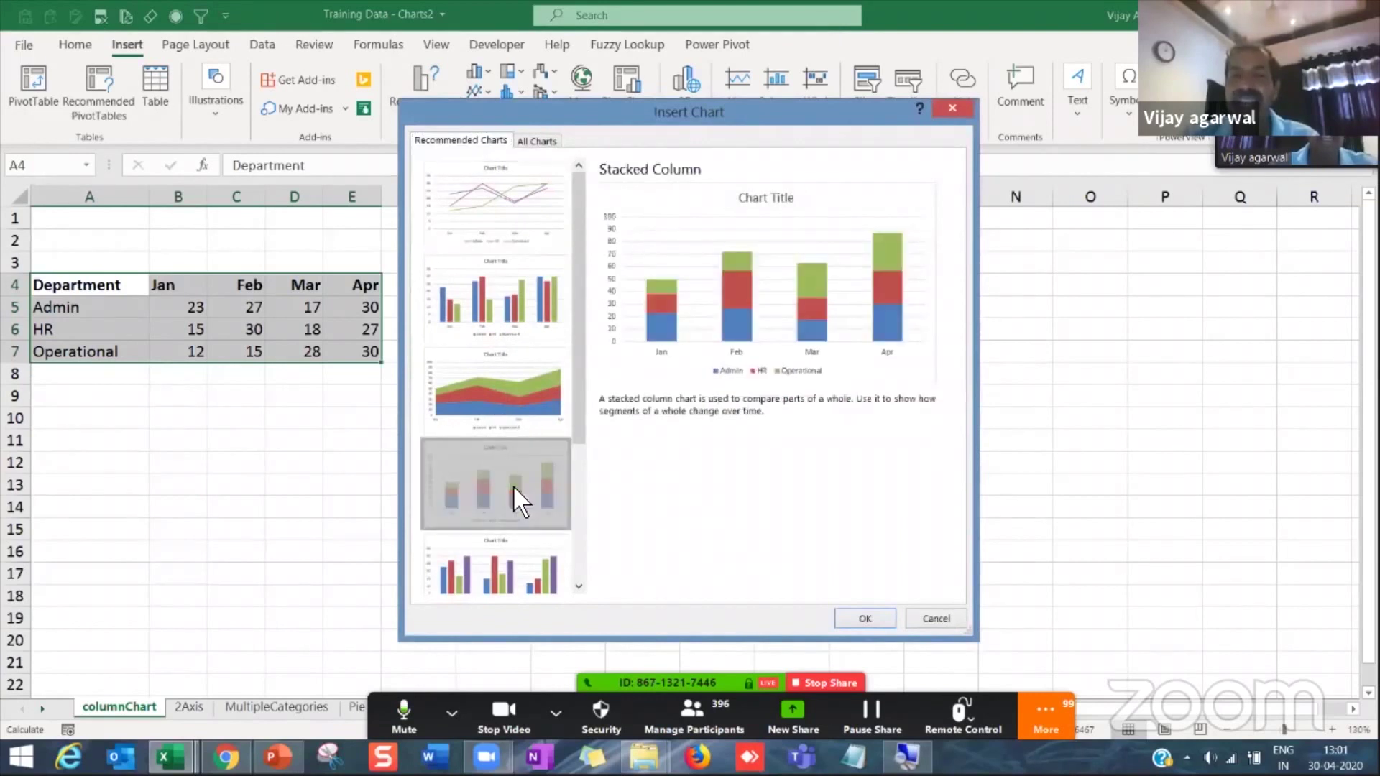
{"action": "left_click", "coordinate": [519, 587]}
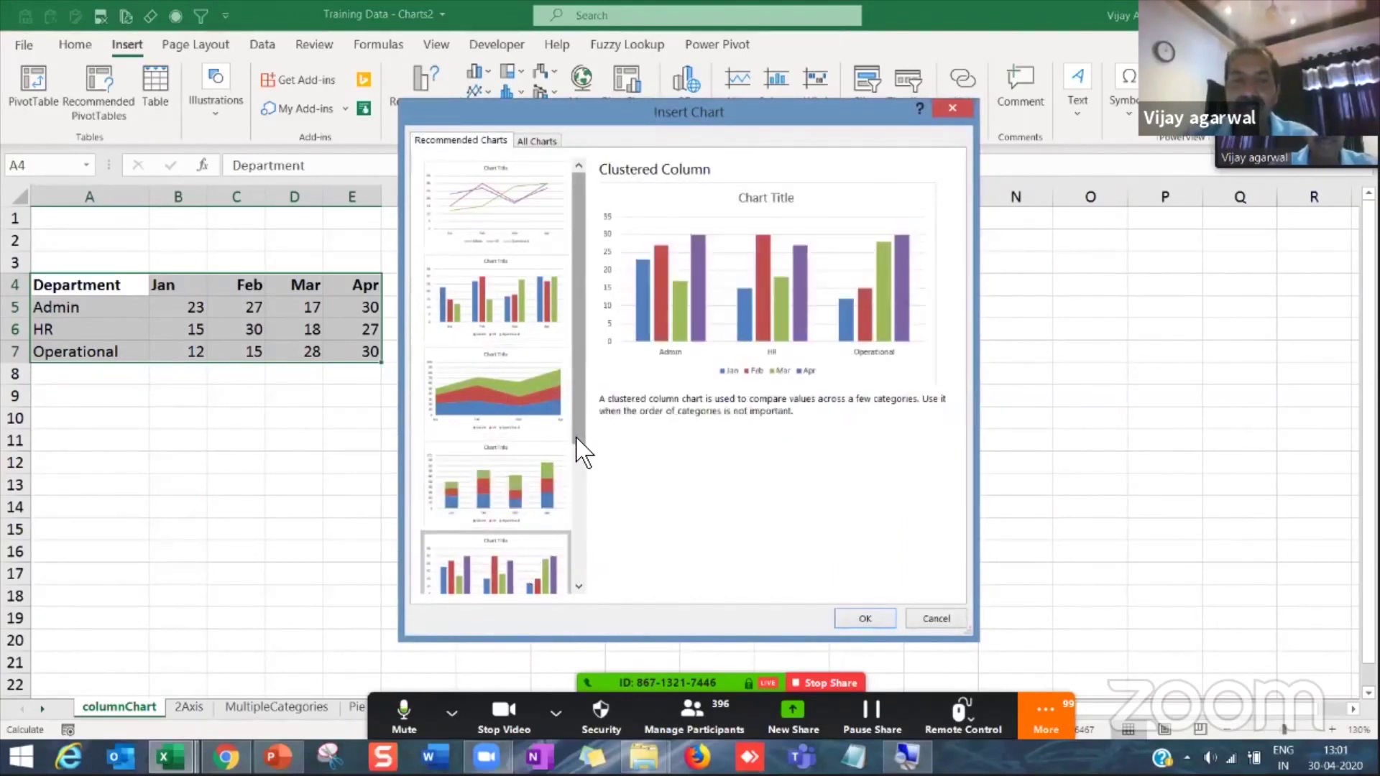
{"action": "scroll", "coordinate": [579, 446], "scroll_direction": "down", "scroll_amount": 3}
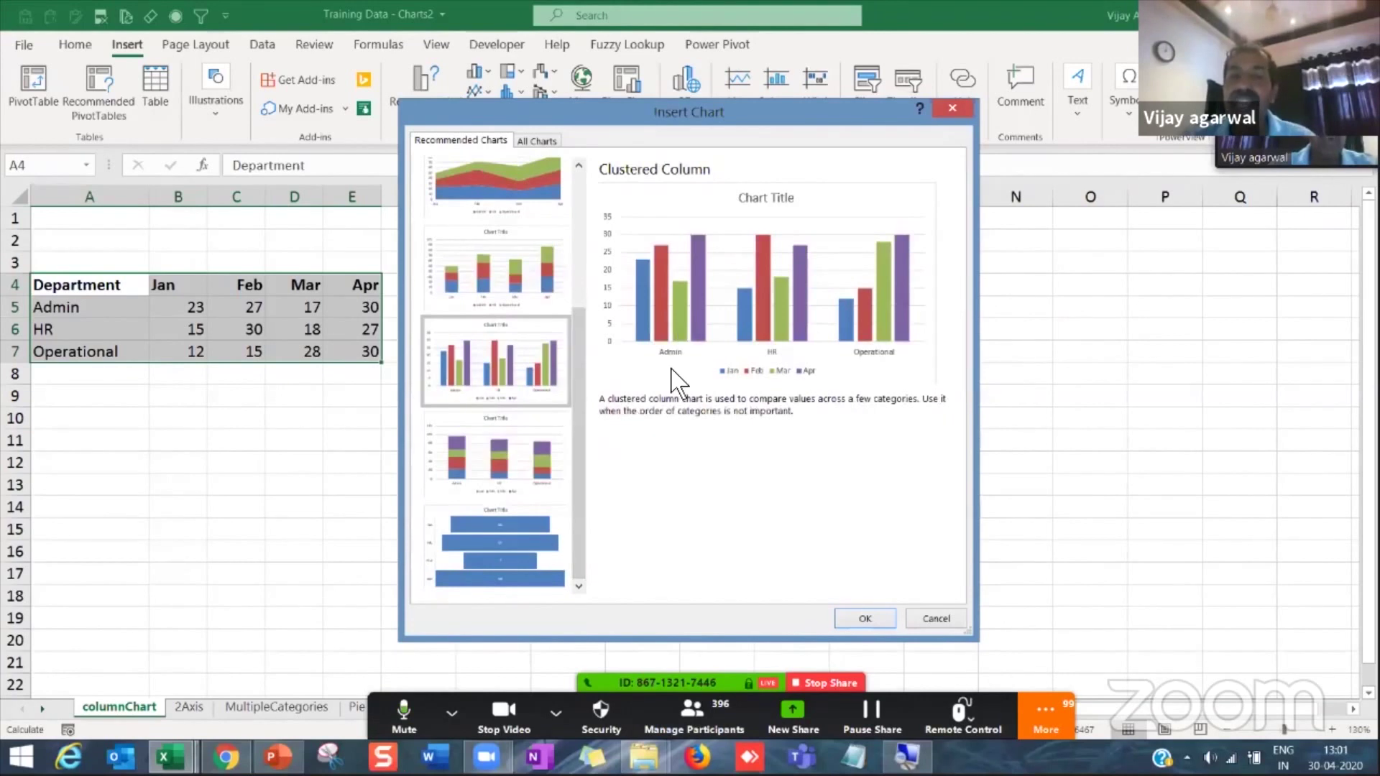
{"action": "left_click", "coordinate": [511, 460]}
Step: Insert the recommended Funnel chart for the department data
{"action": "left_click", "coordinate": [480, 533]}
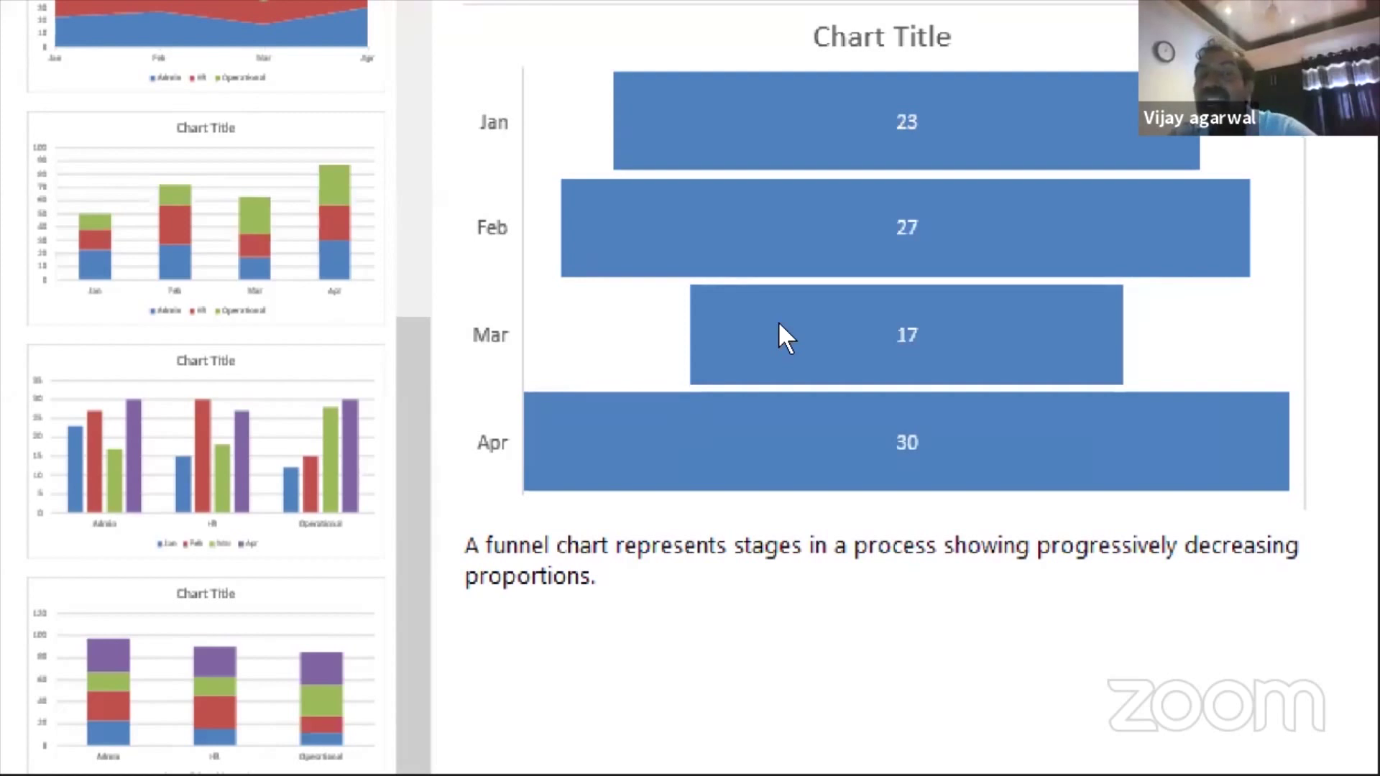
{"action": "key", "text": "super+minus"}
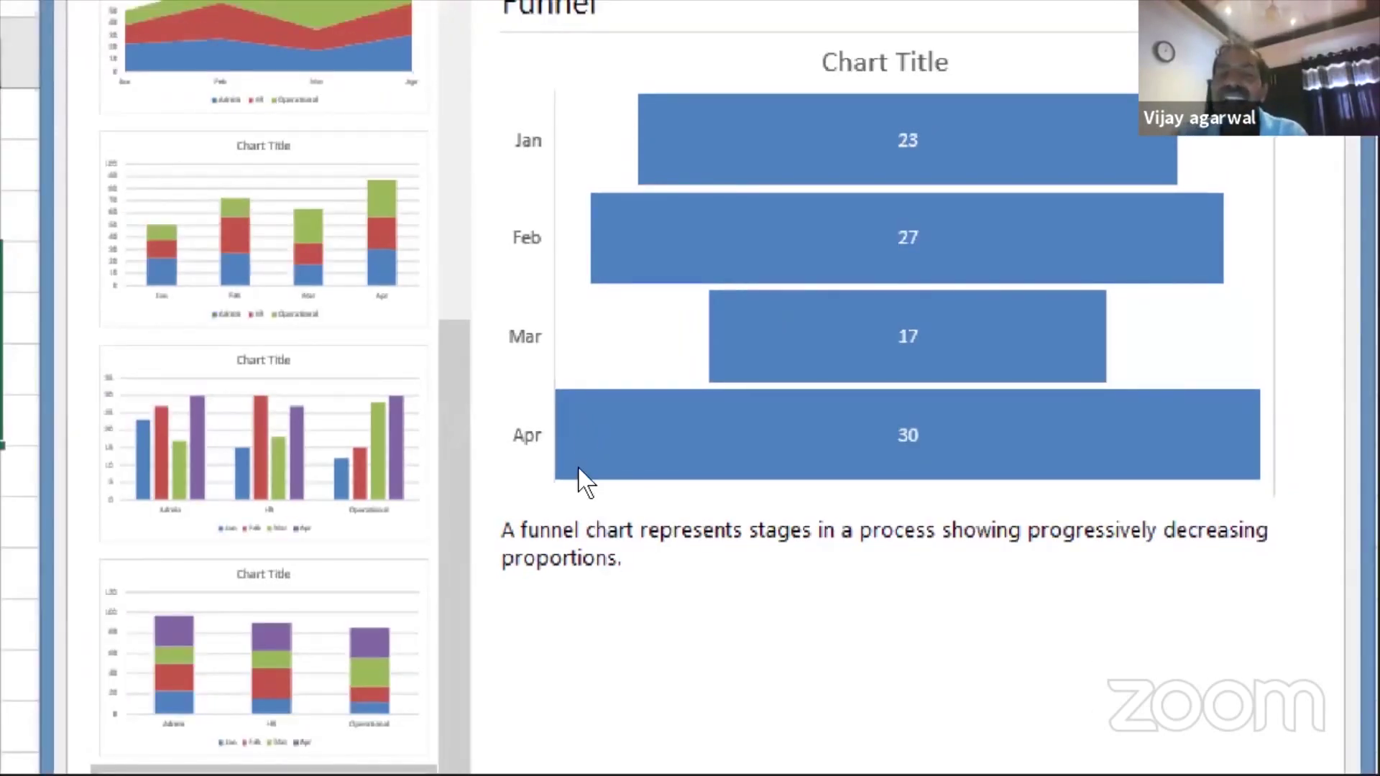
{"action": "key", "text": "super+minus"}
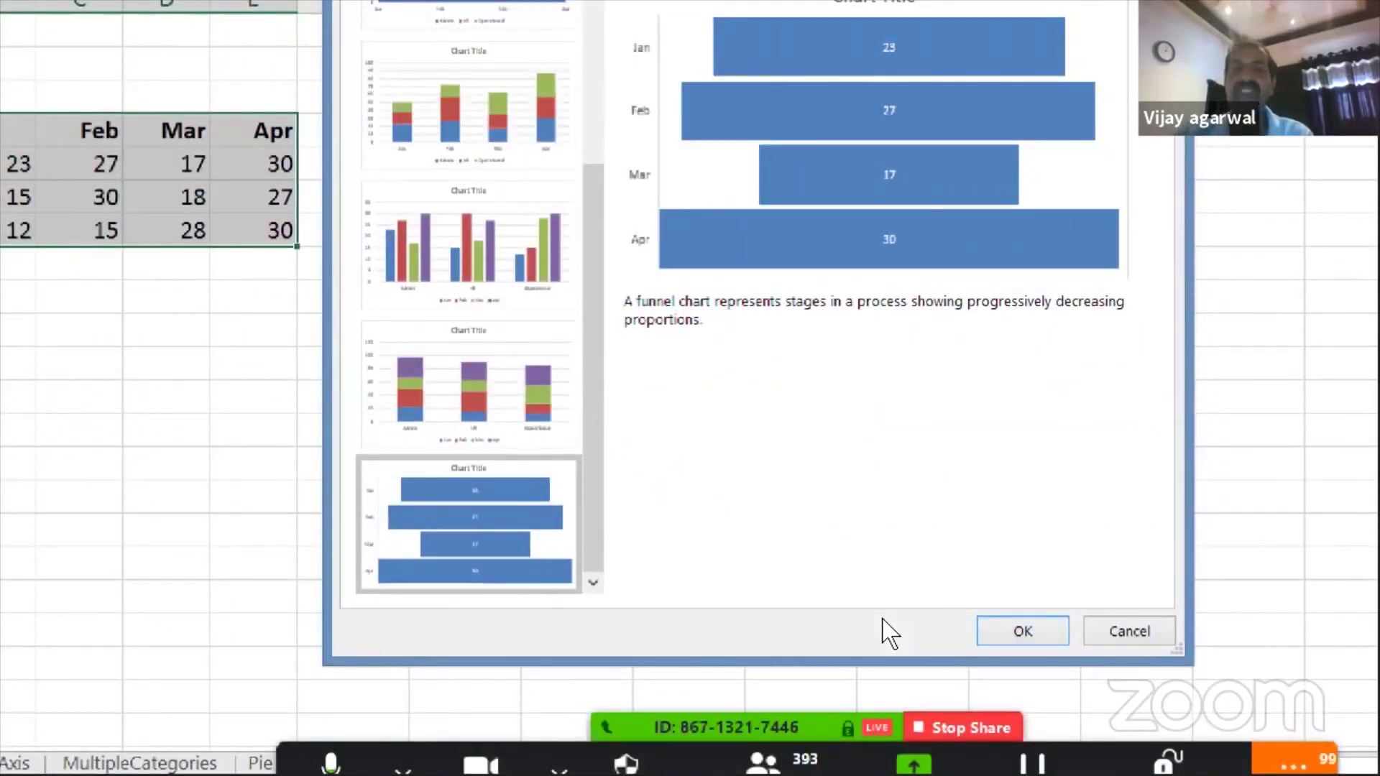
{"action": "left_click", "coordinate": [1022, 631]}
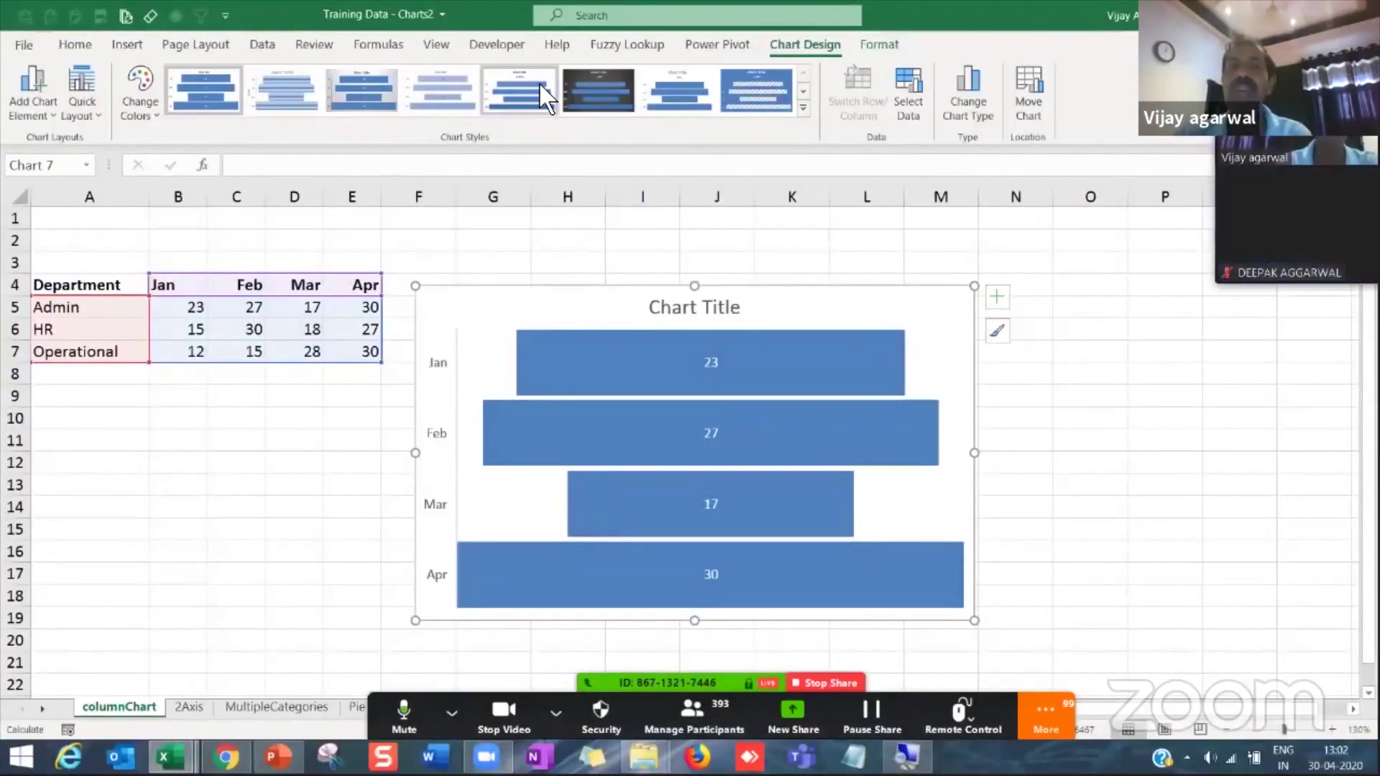
Step: Try a dark style on the funnel chart, then apply the last plain style without title or data labels, keeping its colors
{"action": "left_click", "coordinate": [598, 90]}
{"action": "left_click", "coordinate": [803, 107]}
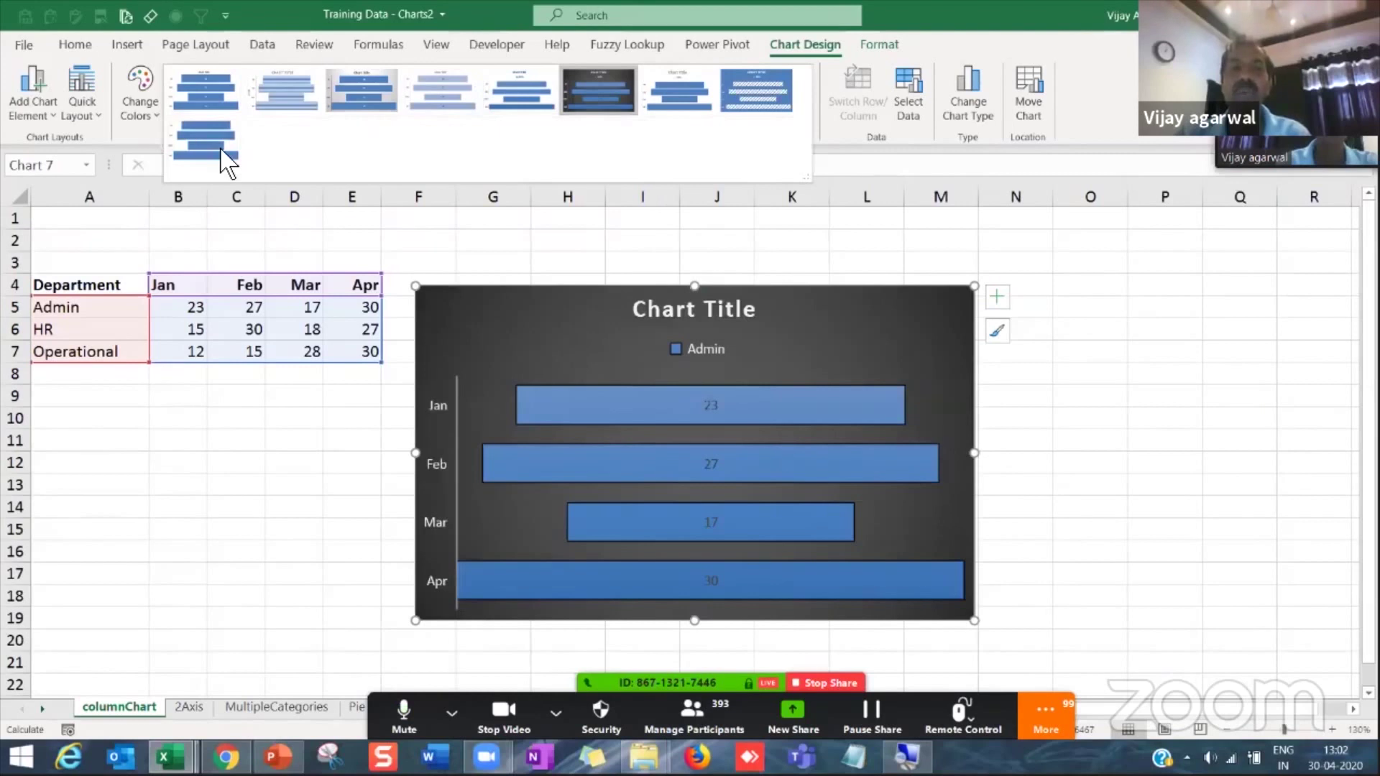
{"action": "left_click", "coordinate": [226, 161]}
{"action": "left_click", "coordinate": [140, 101]}
{"action": "left_click", "coordinate": [196, 193]}
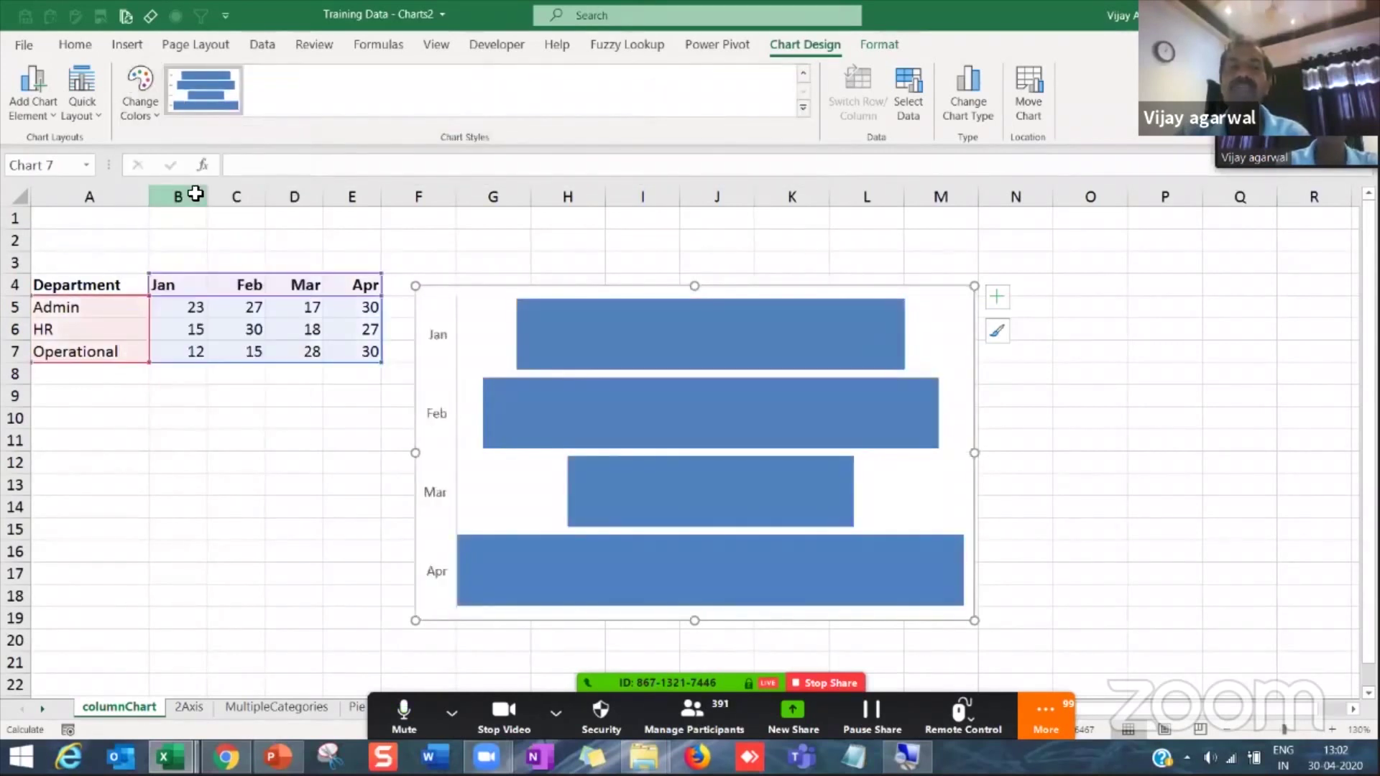
Step: Recalculate the random department figures several times from cell D7 to show the funnel chart responding to new data
{"action": "left_click", "coordinate": [285, 352]}
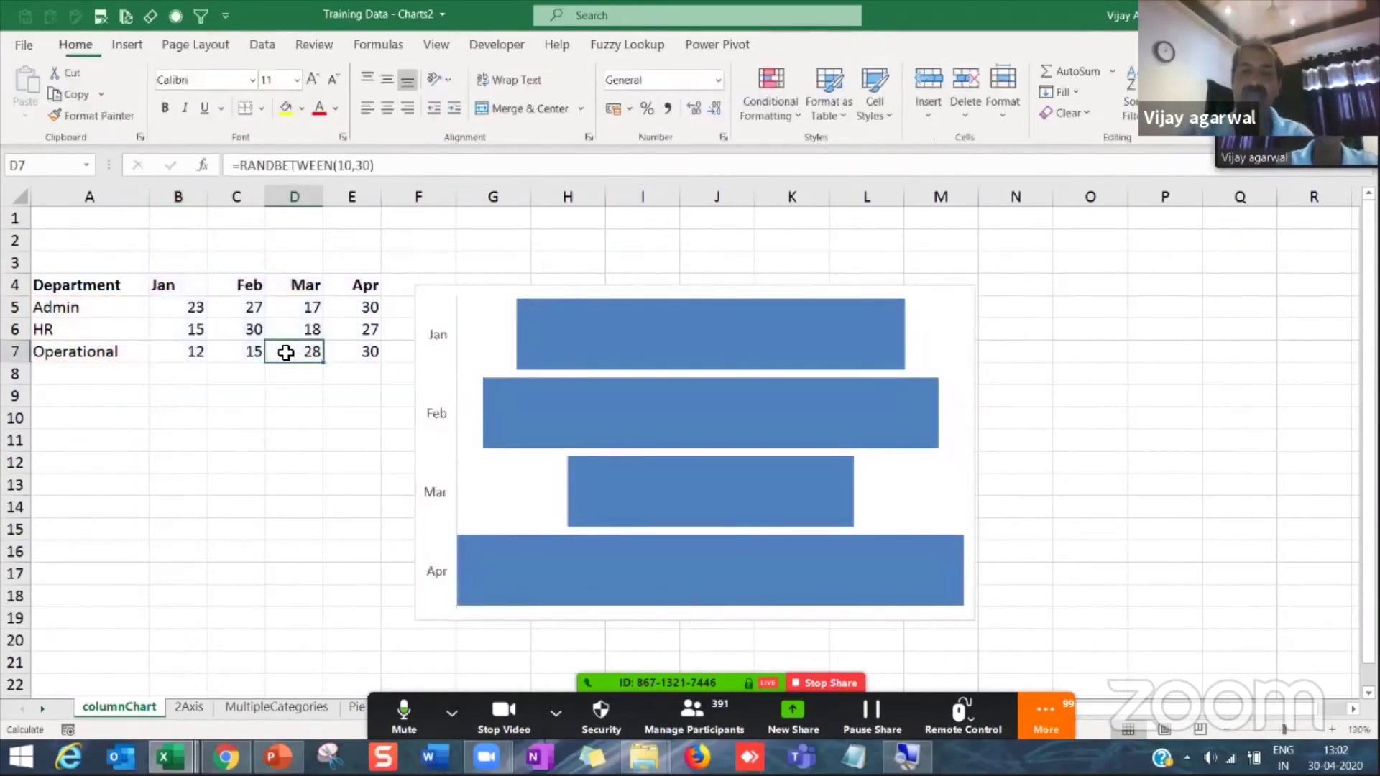
{"action": "key", "text": "F9"}
{"action": "key", "text": "F9"}
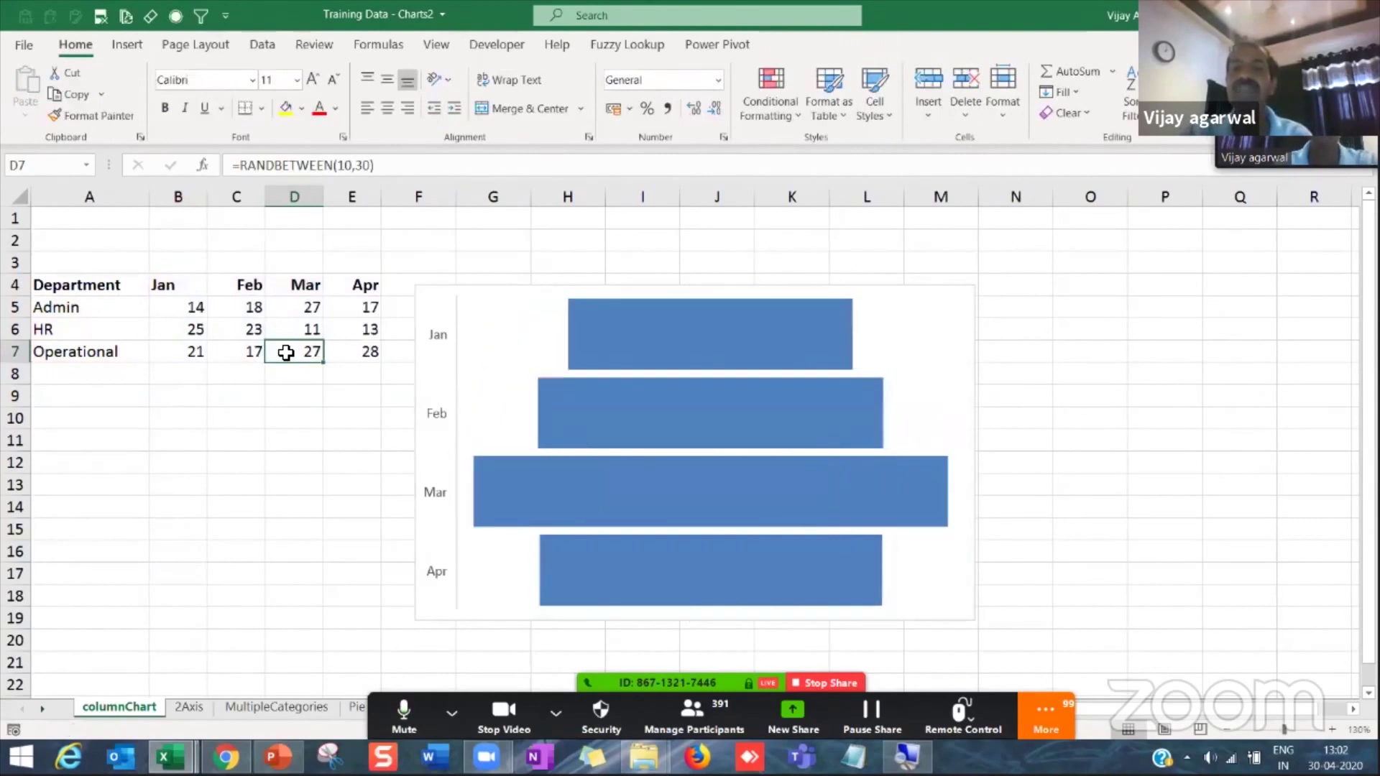
{"action": "key", "text": "F9"}
{"action": "key", "text": "F9"}
{"action": "key", "text": "F9"}
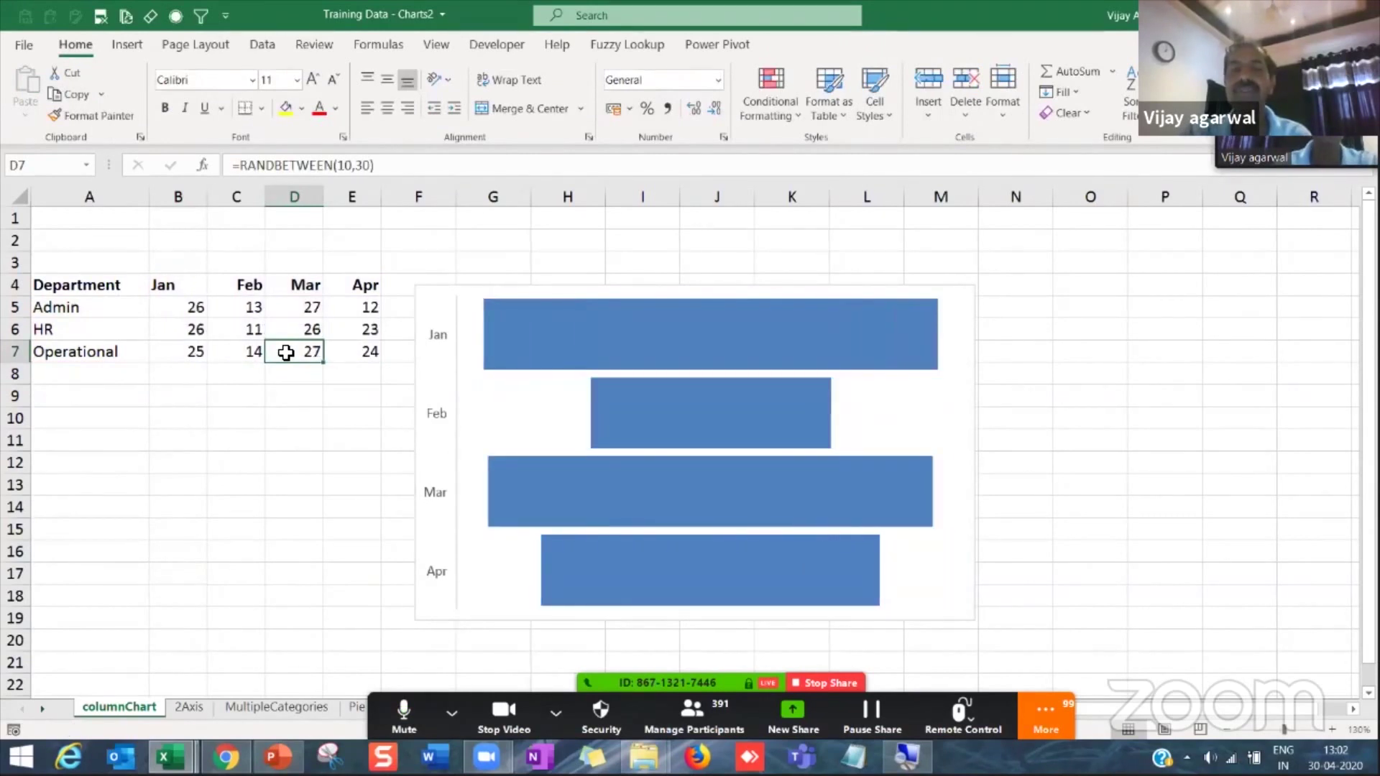
{"action": "key", "text": "F9"}
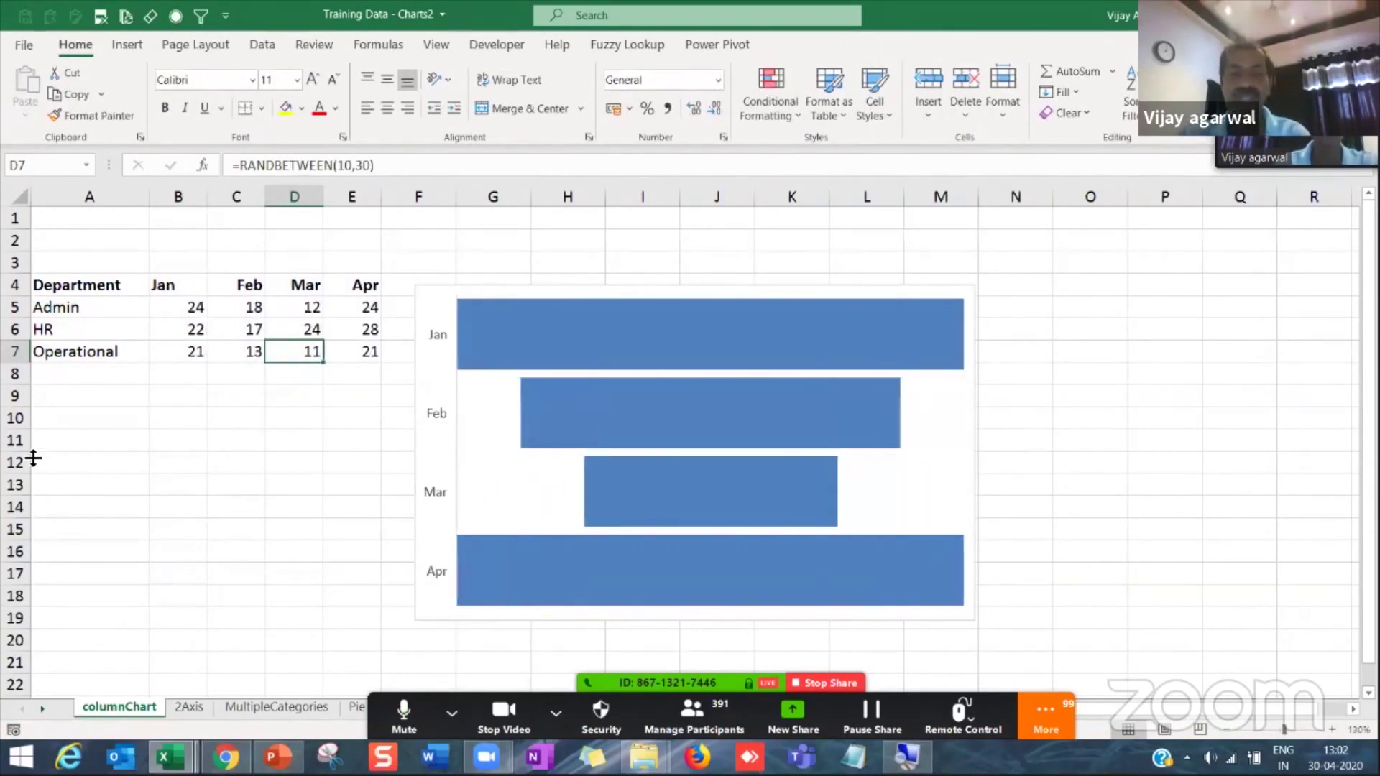
Step: On the 2Axis sheet, insert the recommended Pareto chart for the headcount and training range A2:G4
{"action": "left_click", "coordinate": [193, 706]}
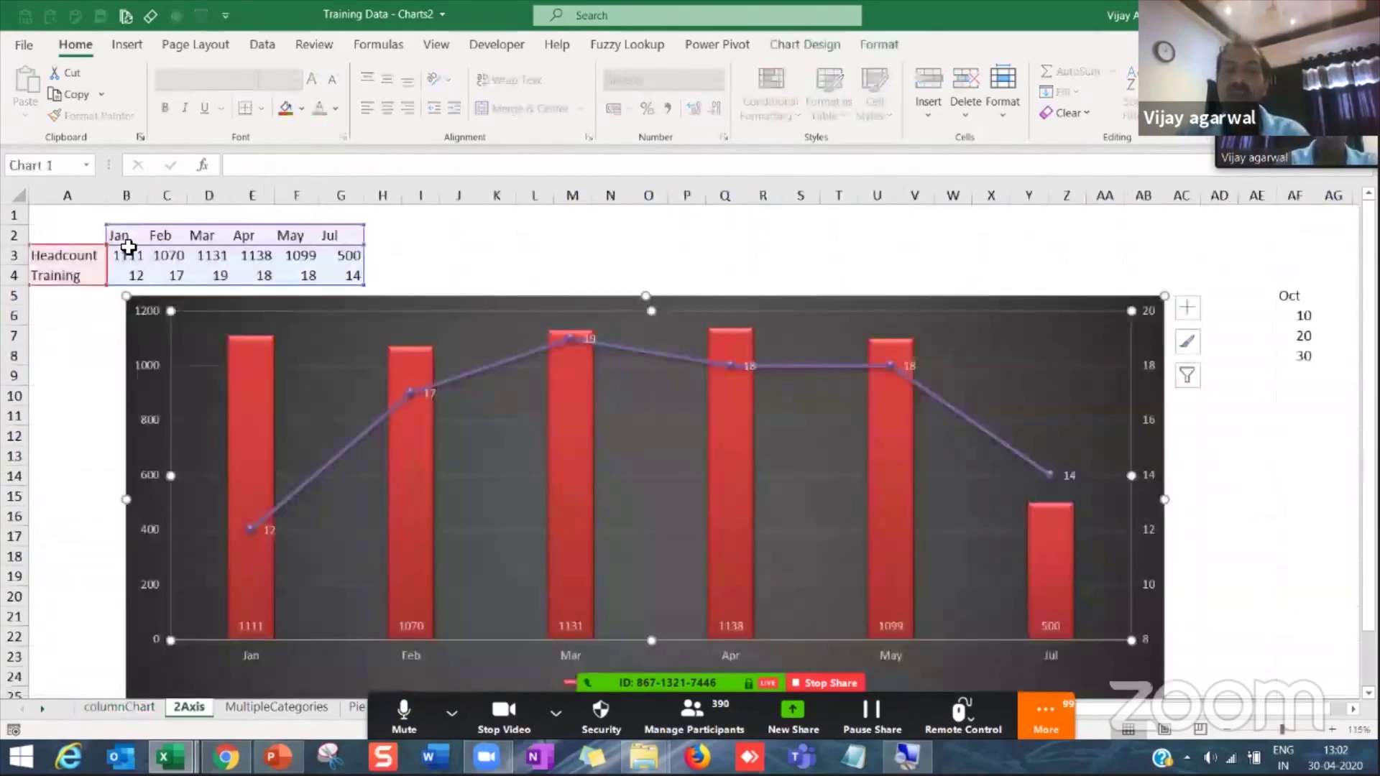
{"action": "left_click_drag", "start_coordinate": [108, 243], "coordinate": [313, 280]}
{"action": "left_click", "coordinate": [126, 45]}
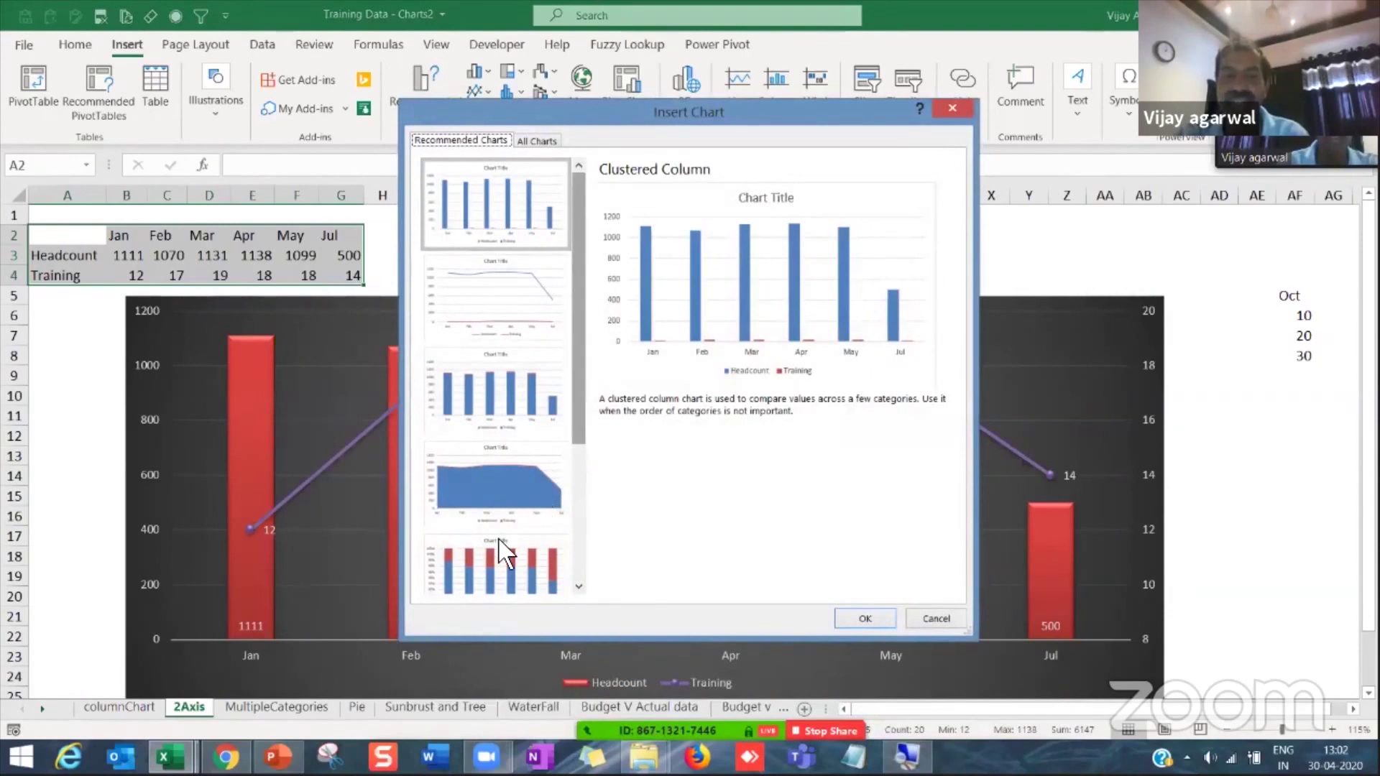
{"action": "scroll", "coordinate": [492, 554], "scroll_direction": "down", "scroll_amount": 3}
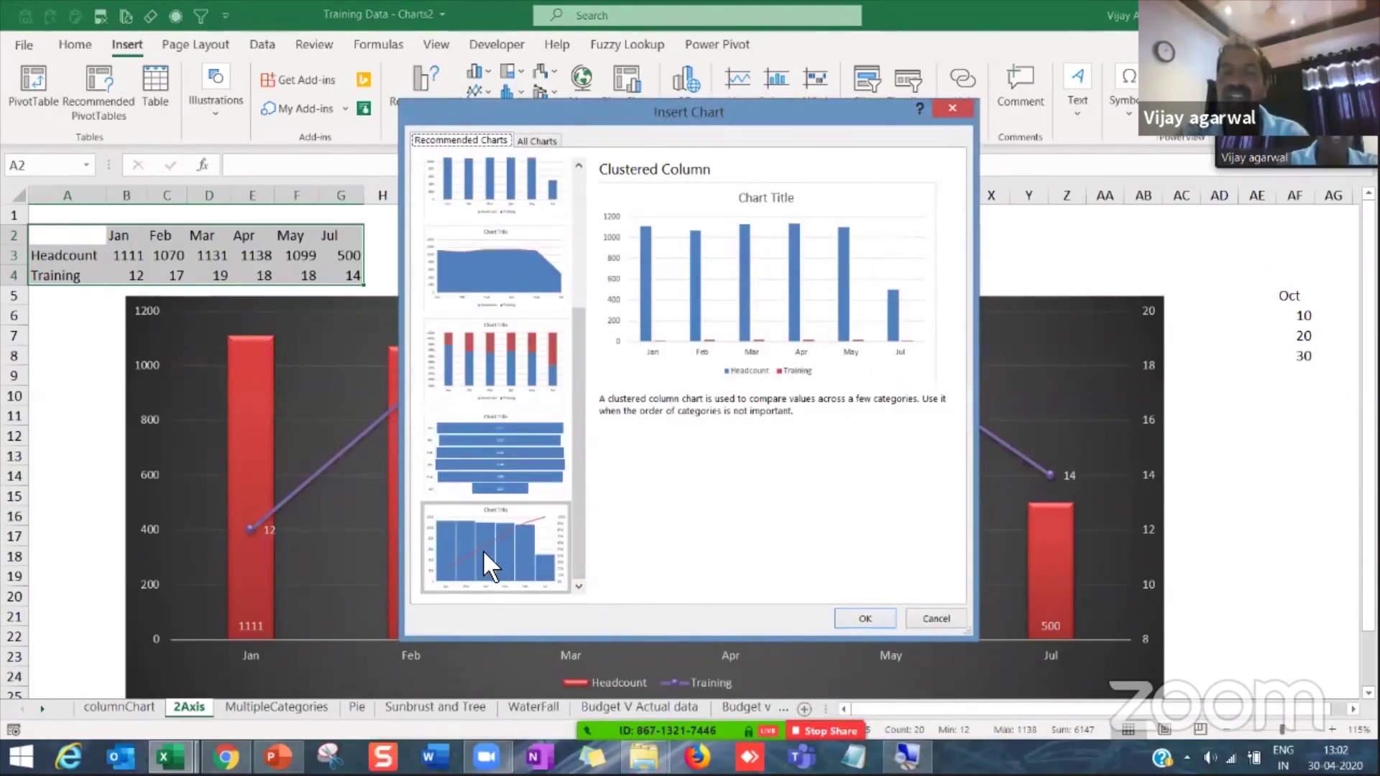
{"action": "left_click", "coordinate": [482, 549]}
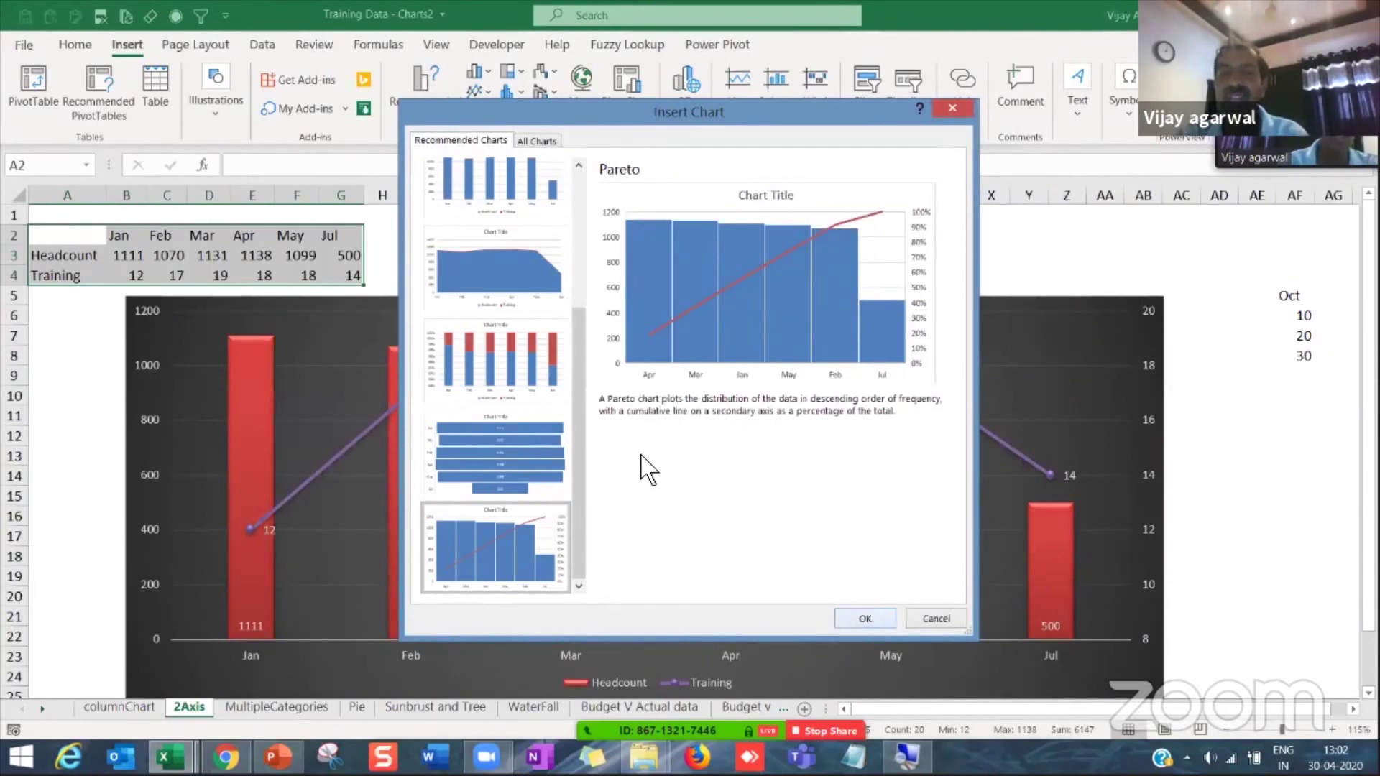
{"action": "key", "text": "Return"}
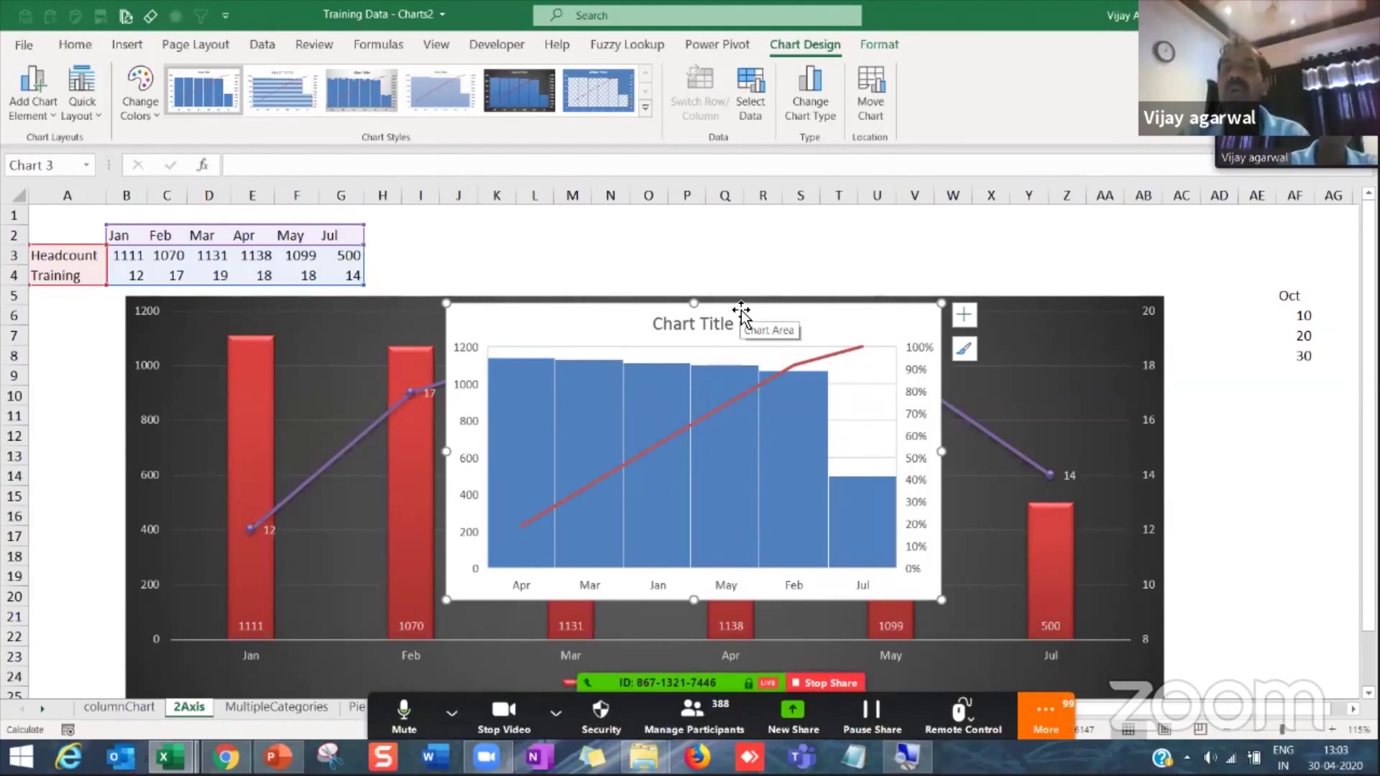
Step: Preview the Histogram and Pareto options in the Pareto chart's type settings, then cancel and deselect the chart
{"action": "left_click", "coordinate": [808, 104]}
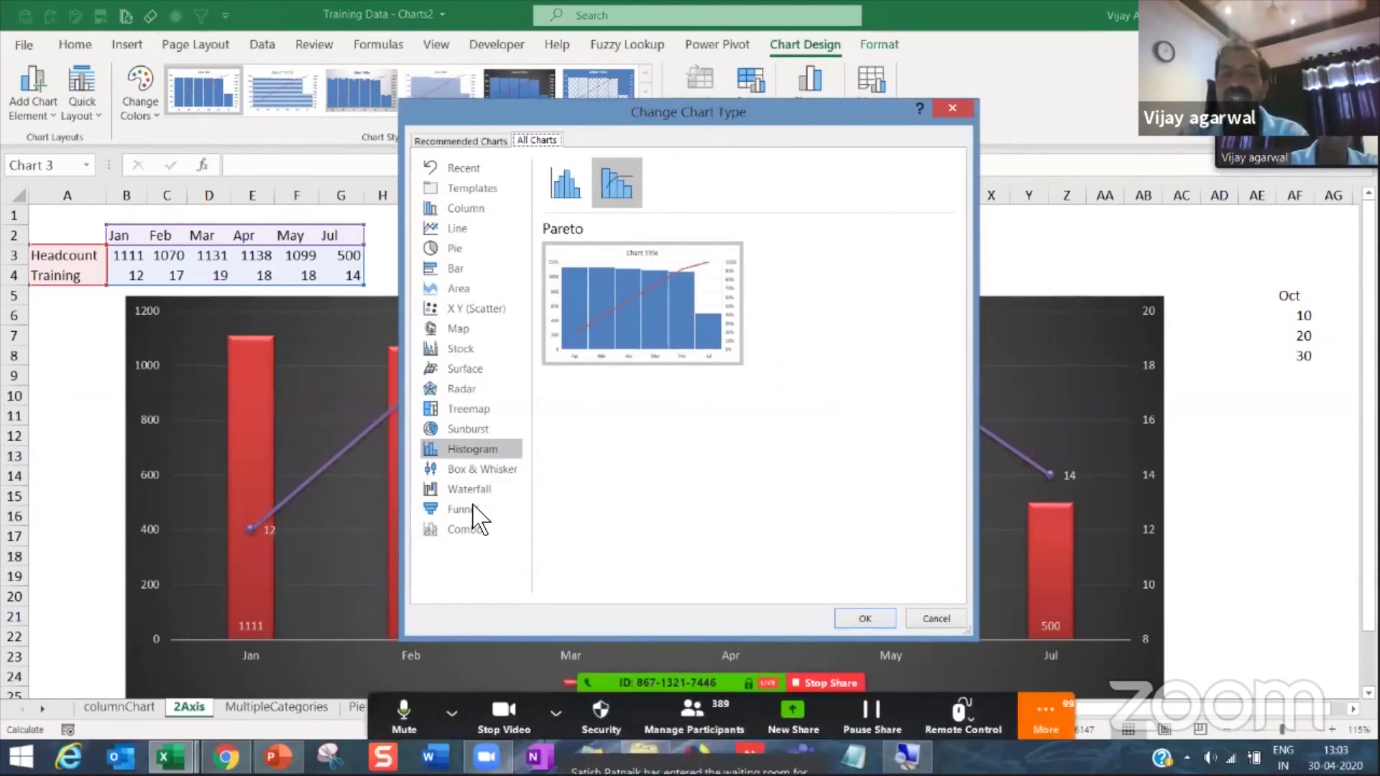
{"action": "left_click", "coordinate": [475, 449]}
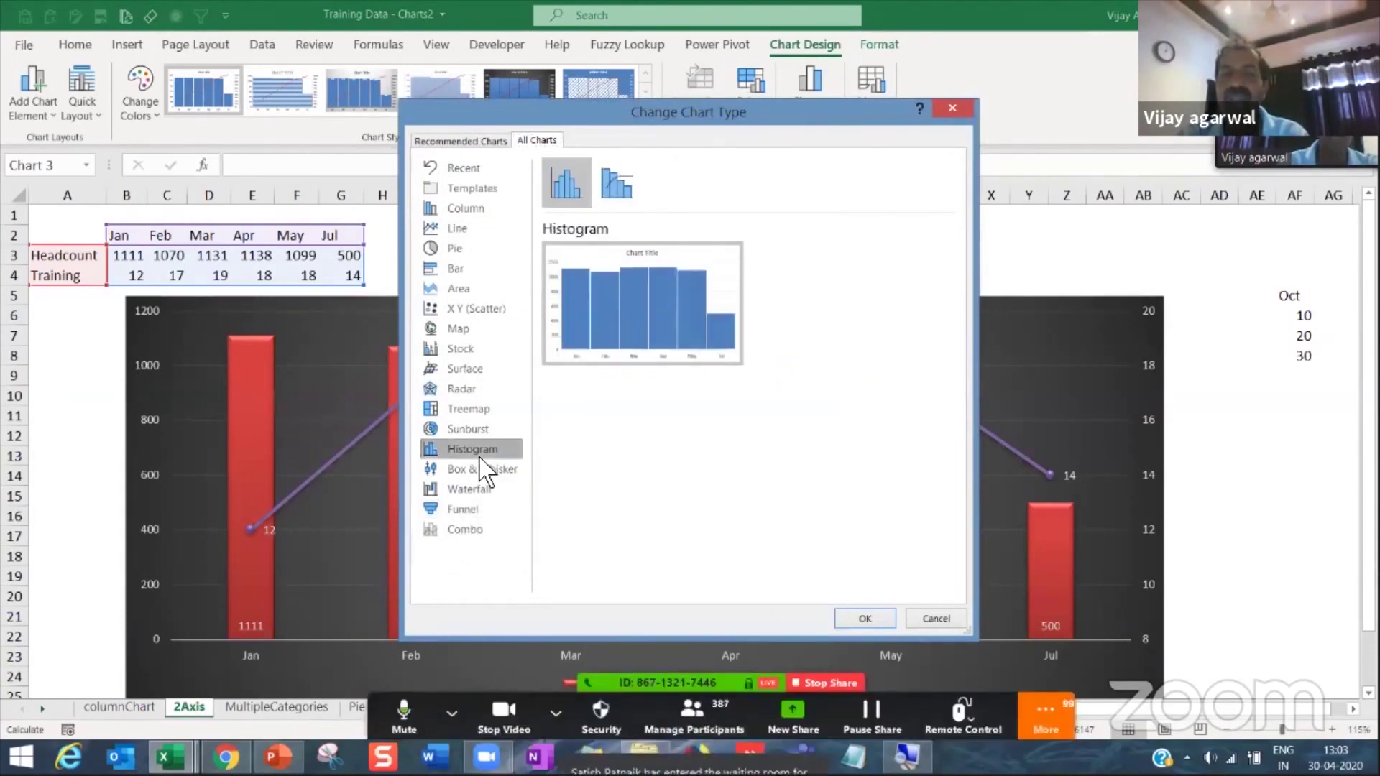
{"action": "left_click", "coordinate": [624, 188]}
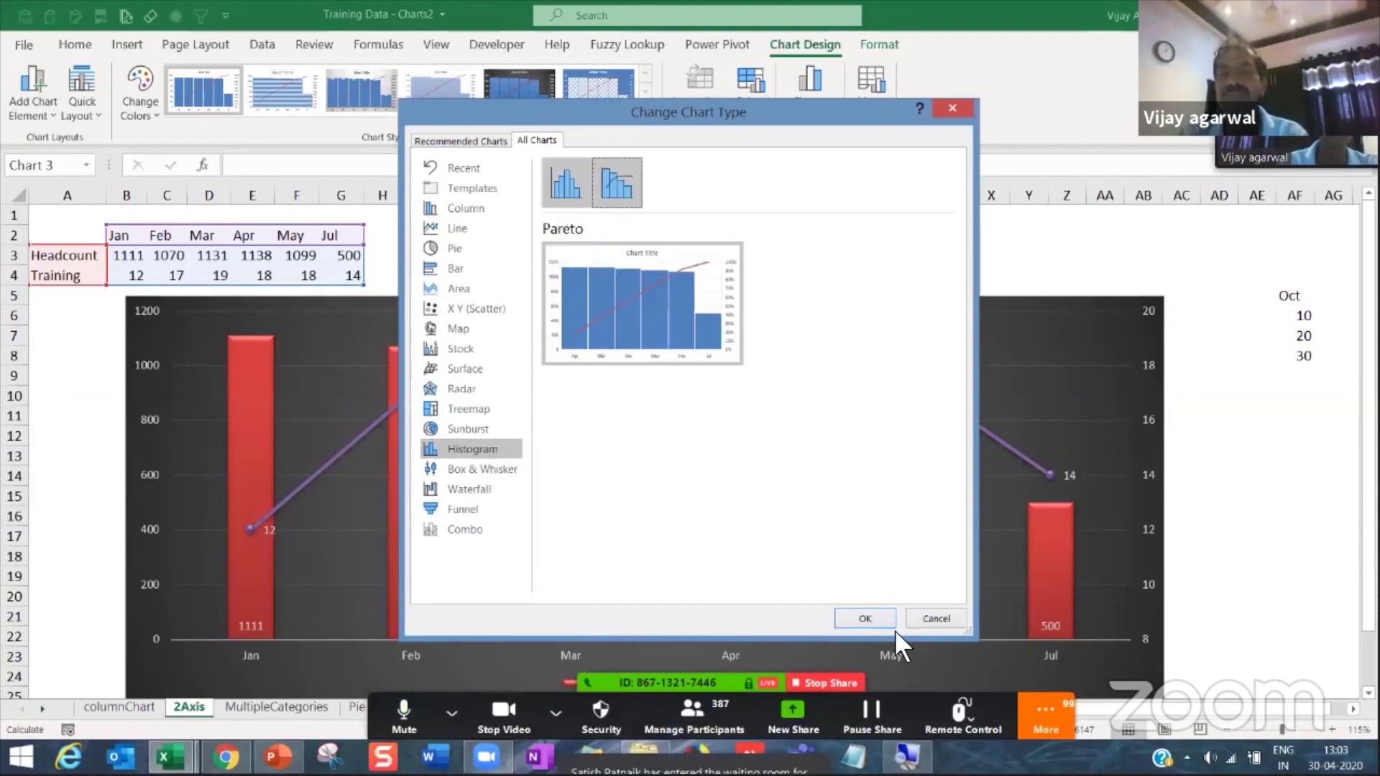
{"action": "left_click", "coordinate": [932, 622]}
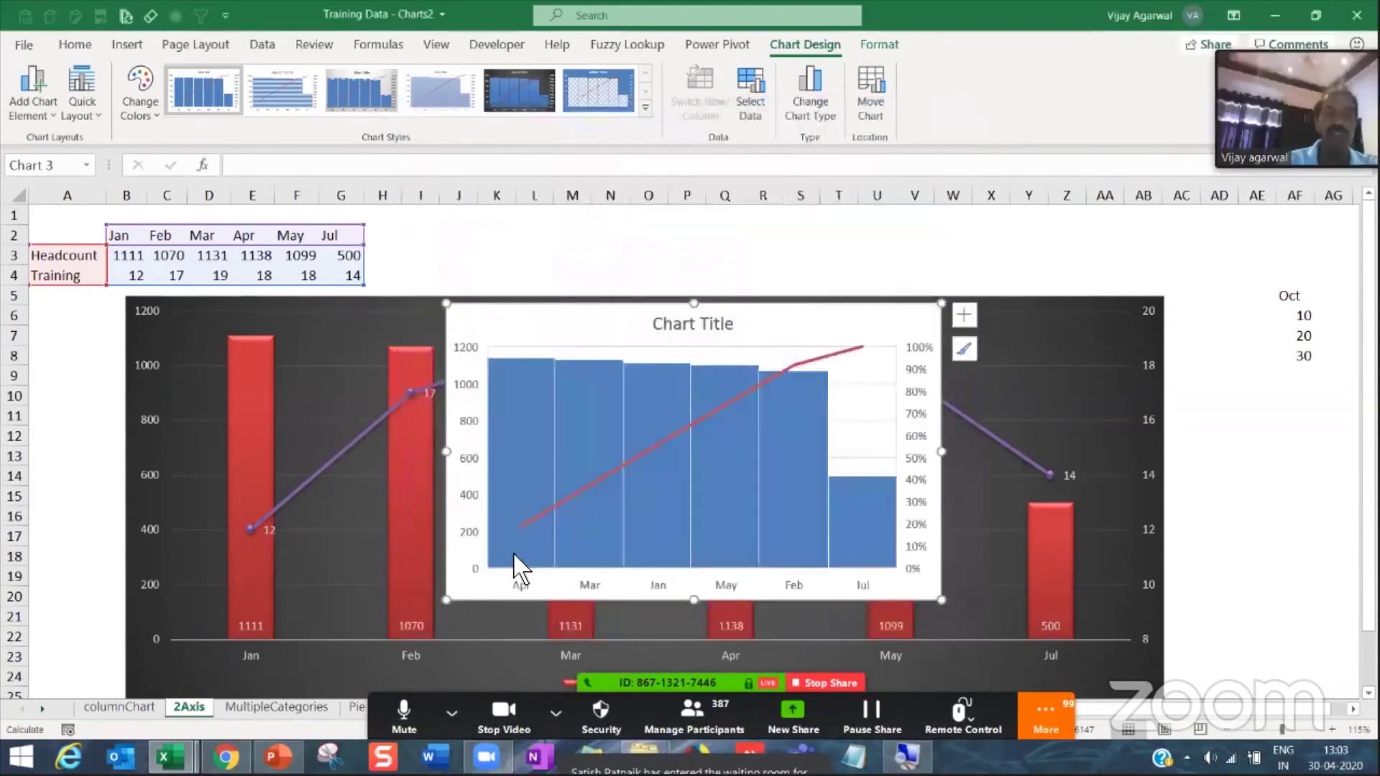
{"action": "key", "text": "Escape"}
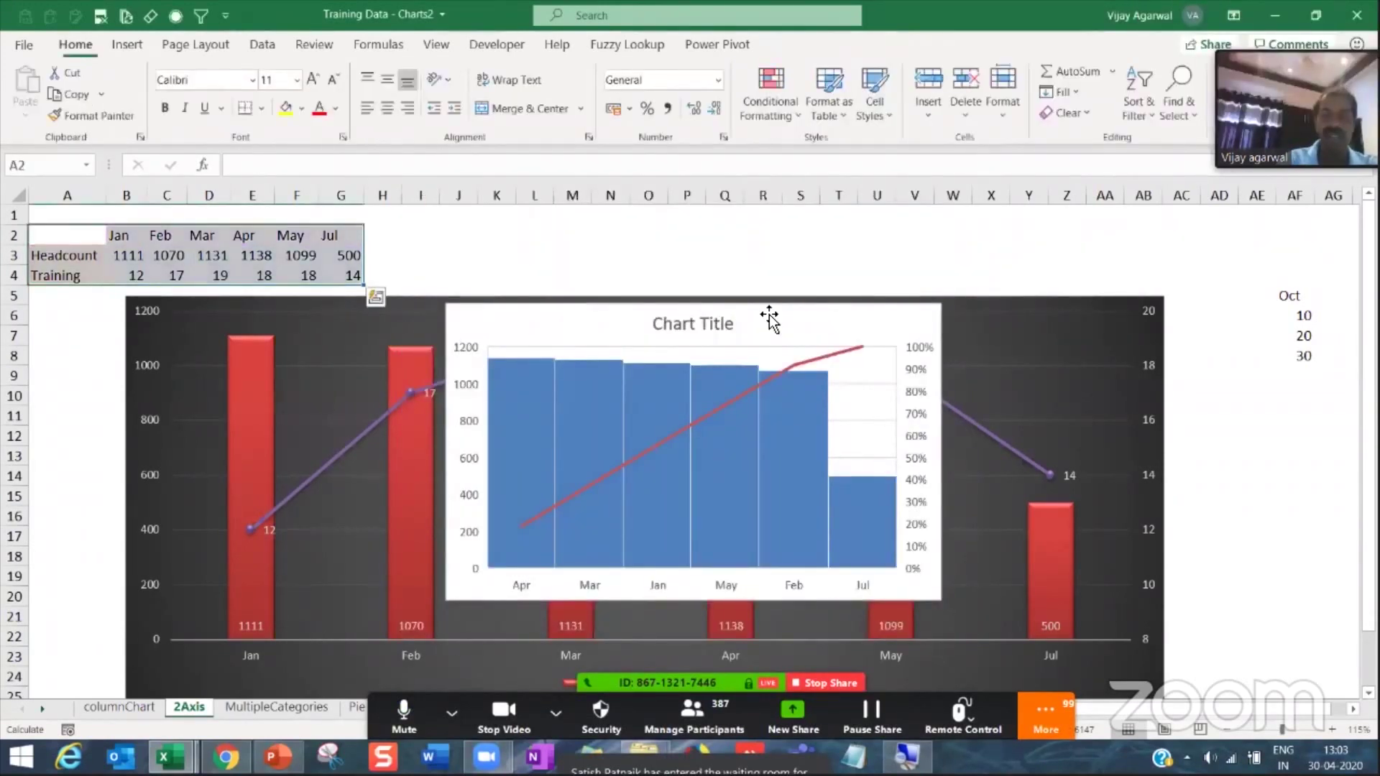
Step: Review the charts on the MultipleCategories and Pie sheets, ending on the Sunbrust and Tree sheet
{"action": "left_click", "coordinate": [314, 701]}
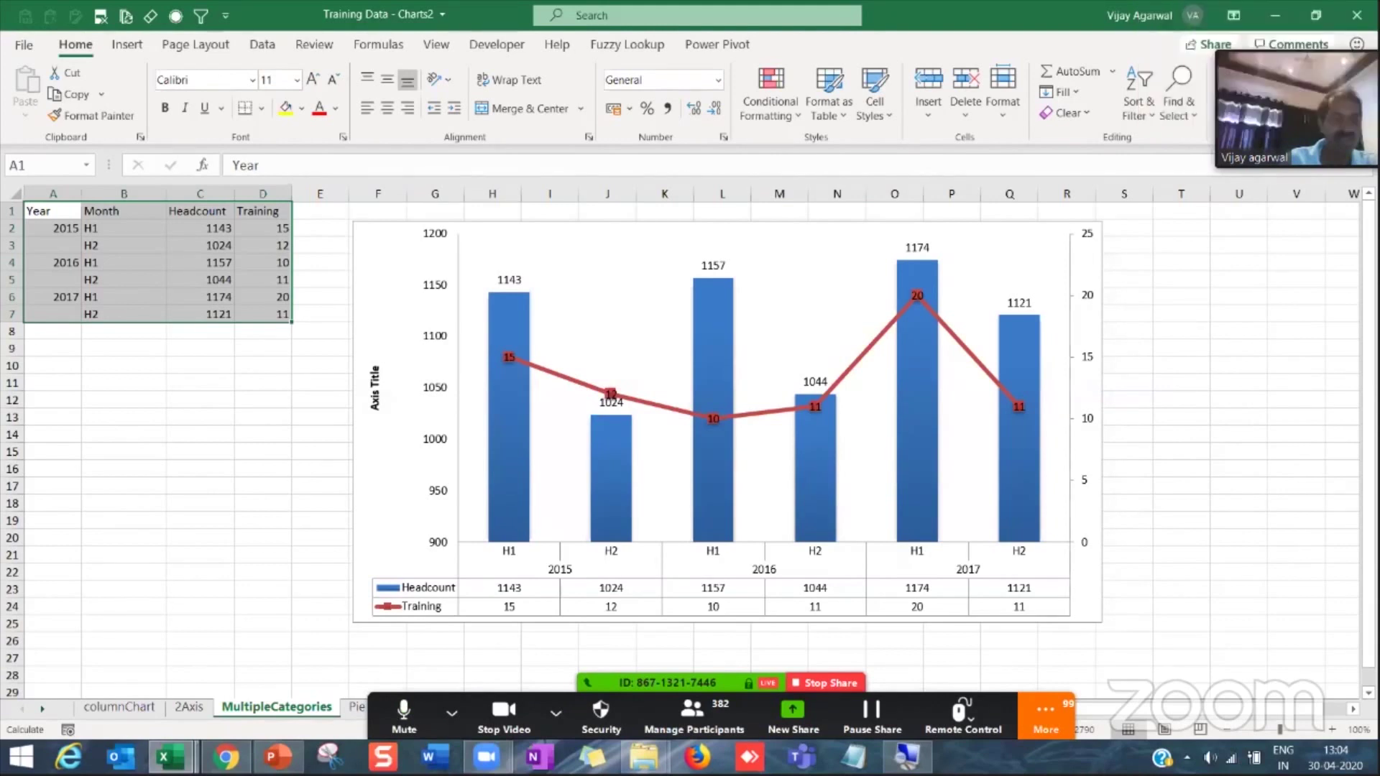
{"action": "left_click", "coordinate": [42, 709]}
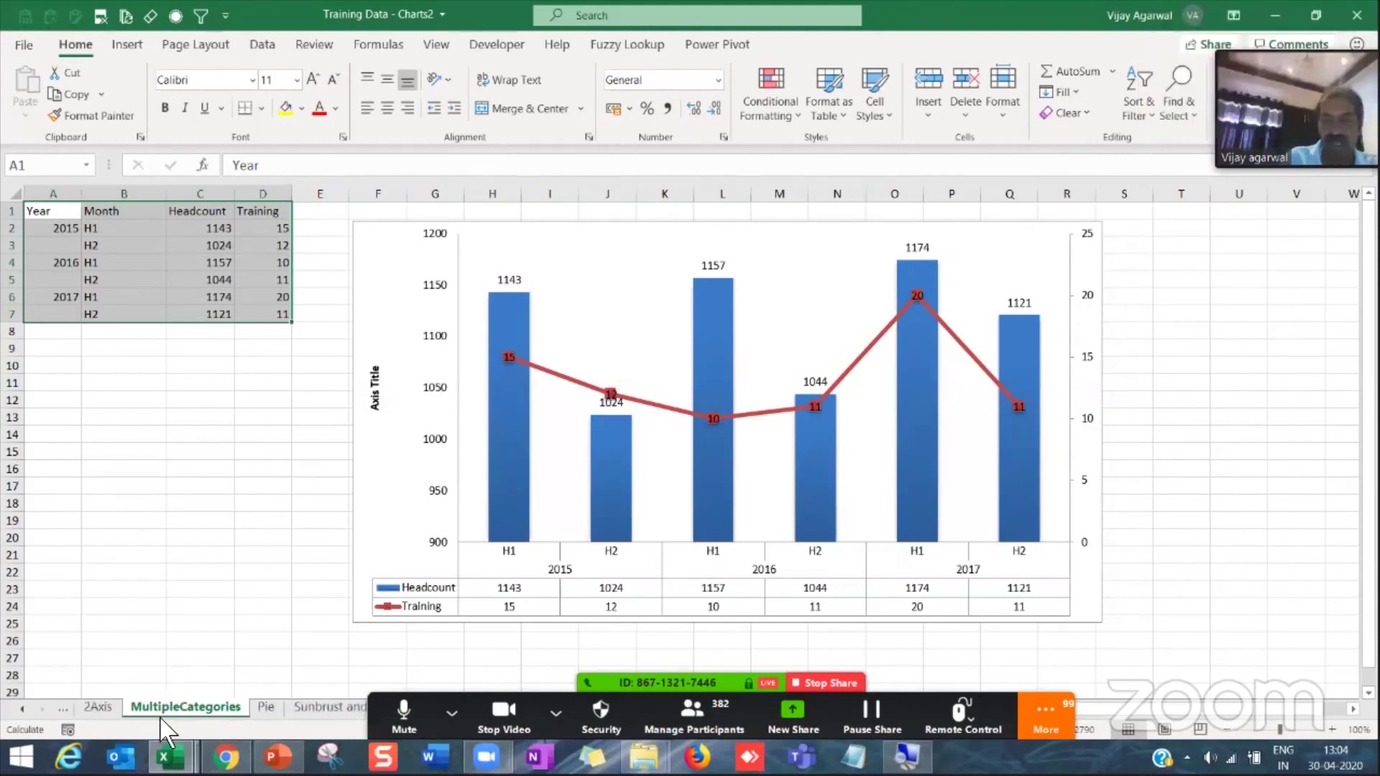
{"action": "left_click", "coordinate": [266, 708]}
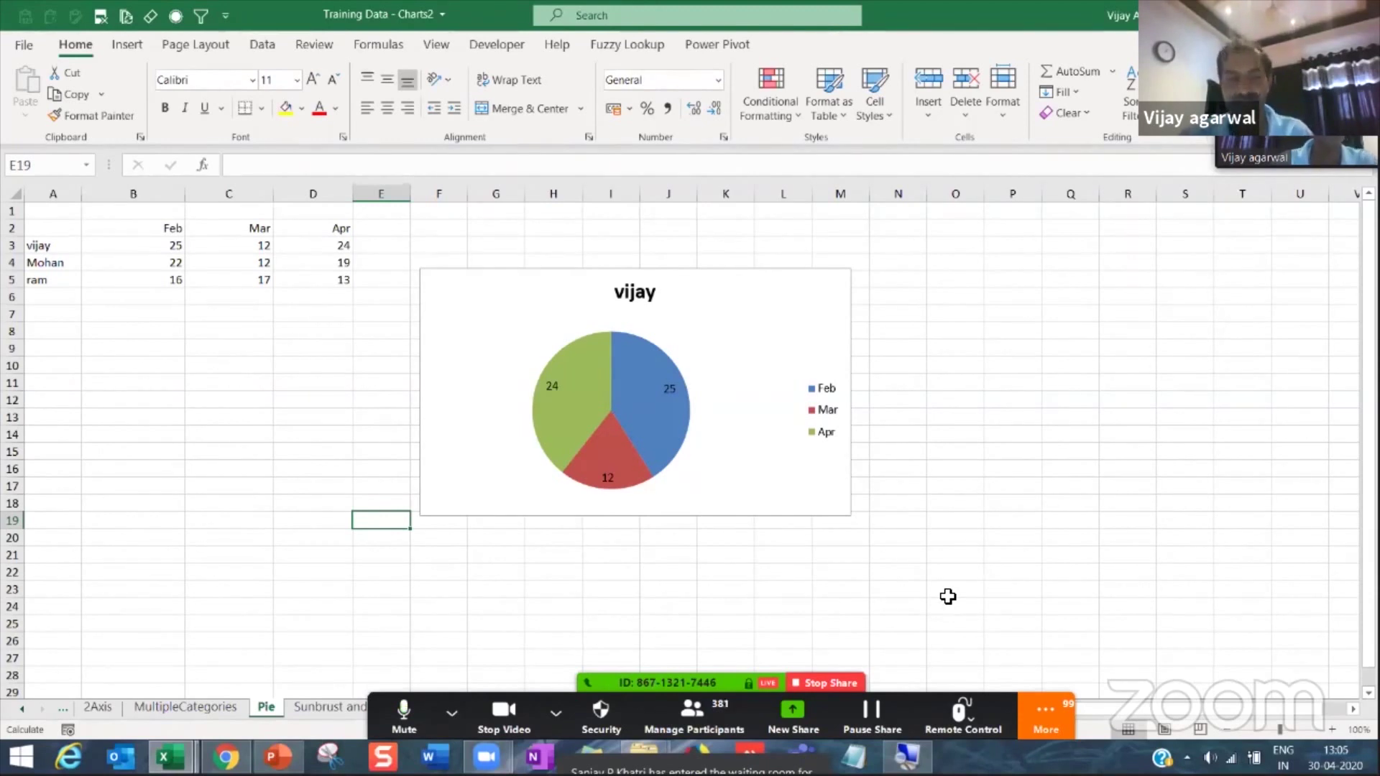
{"action": "left_click", "coordinate": [307, 706]}
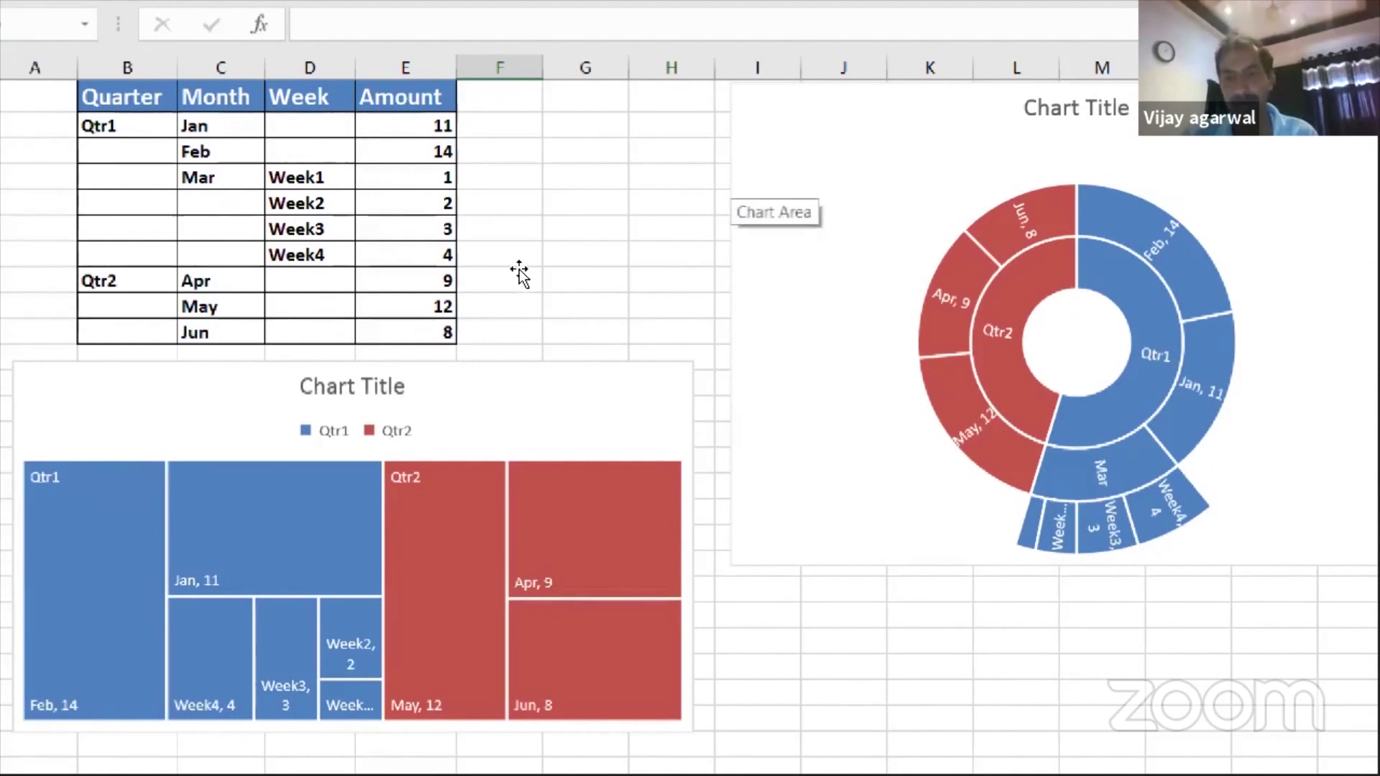
Step: Enlarge the sunburst chart to reach column S and row 22, and pull its inner edge in to column J
{"action": "left_click_drag", "start_coordinate": [519, 270], "coordinate": [504, 275]}
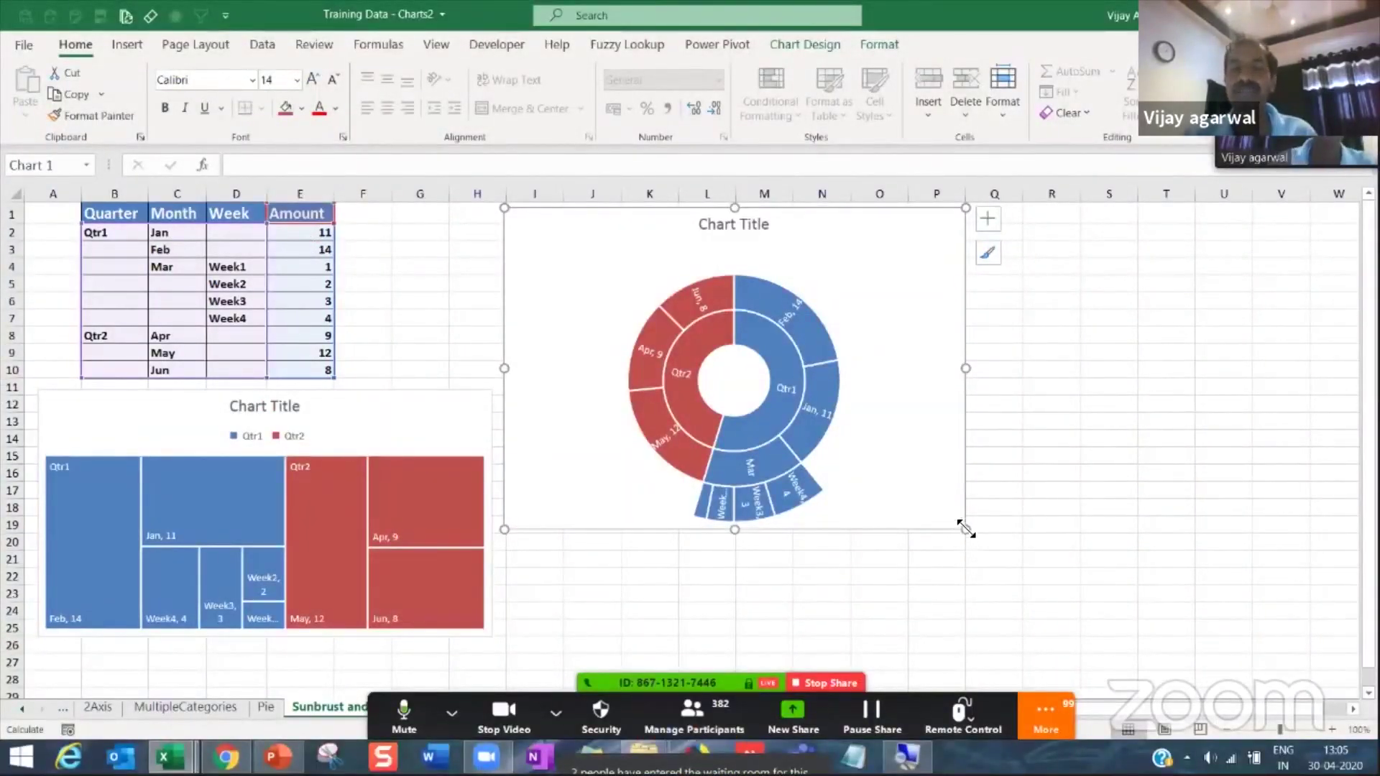
{"action": "left_click_drag", "start_coordinate": [966, 529], "coordinate": [1114, 586]}
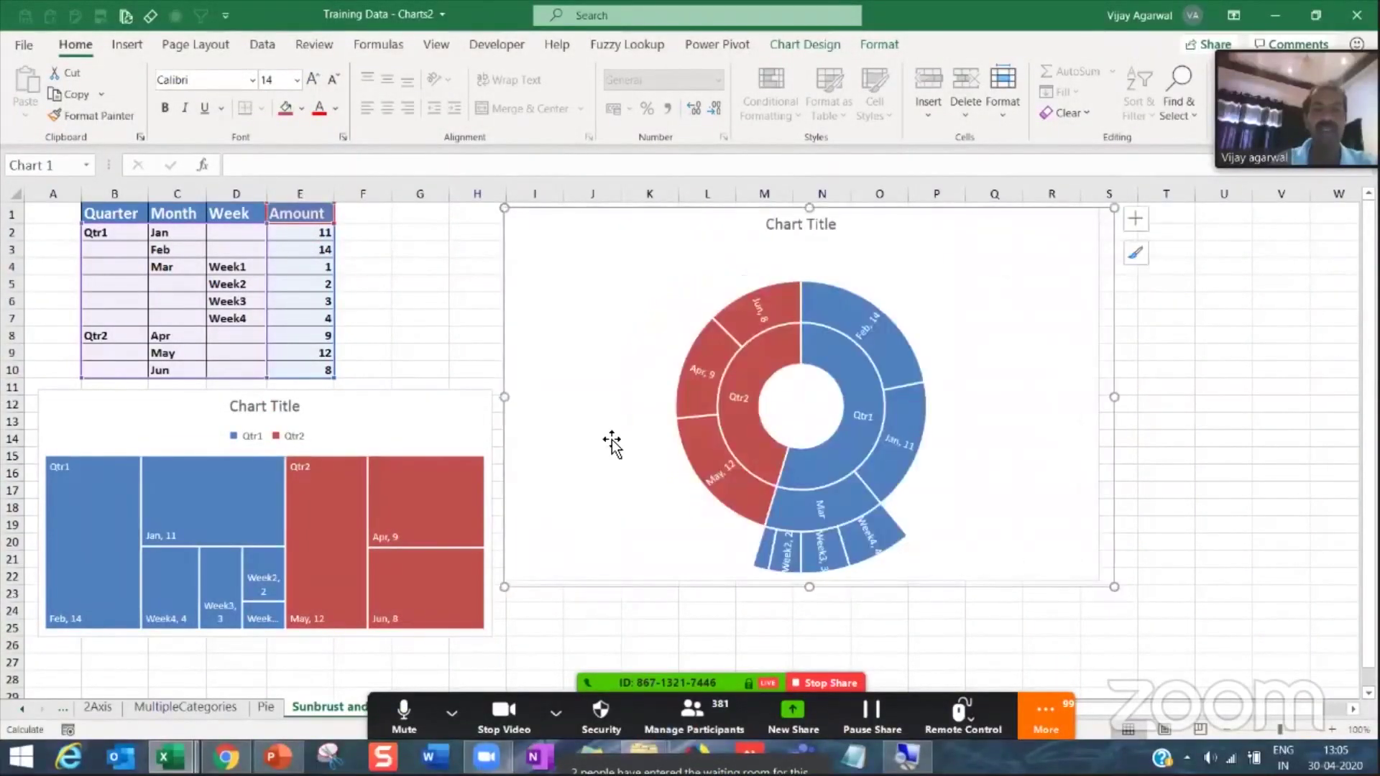
{"action": "left_click_drag", "start_coordinate": [503, 403], "coordinate": [549, 399]}
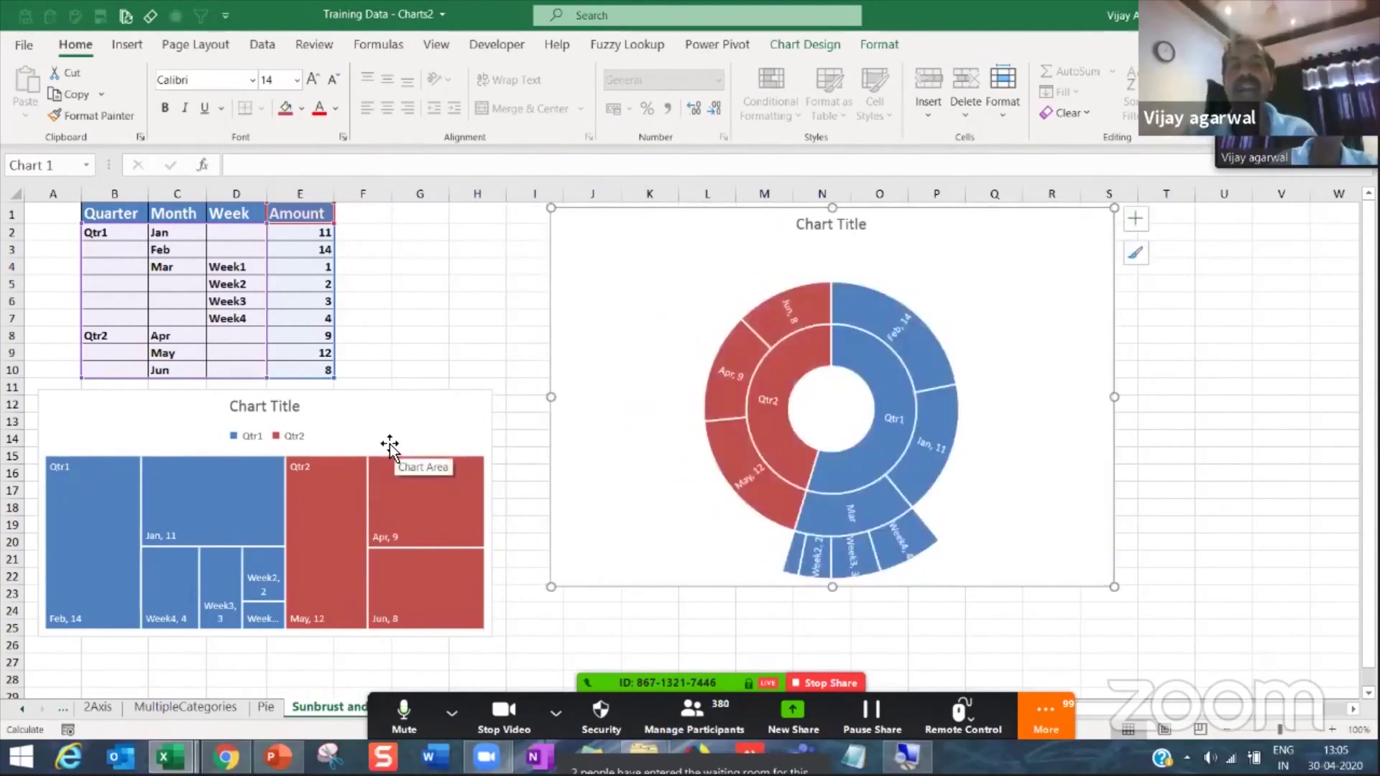
Step: Extend the treemap chart's lower edge to about row 28 and deselect the chart
{"action": "left_click", "coordinate": [416, 410]}
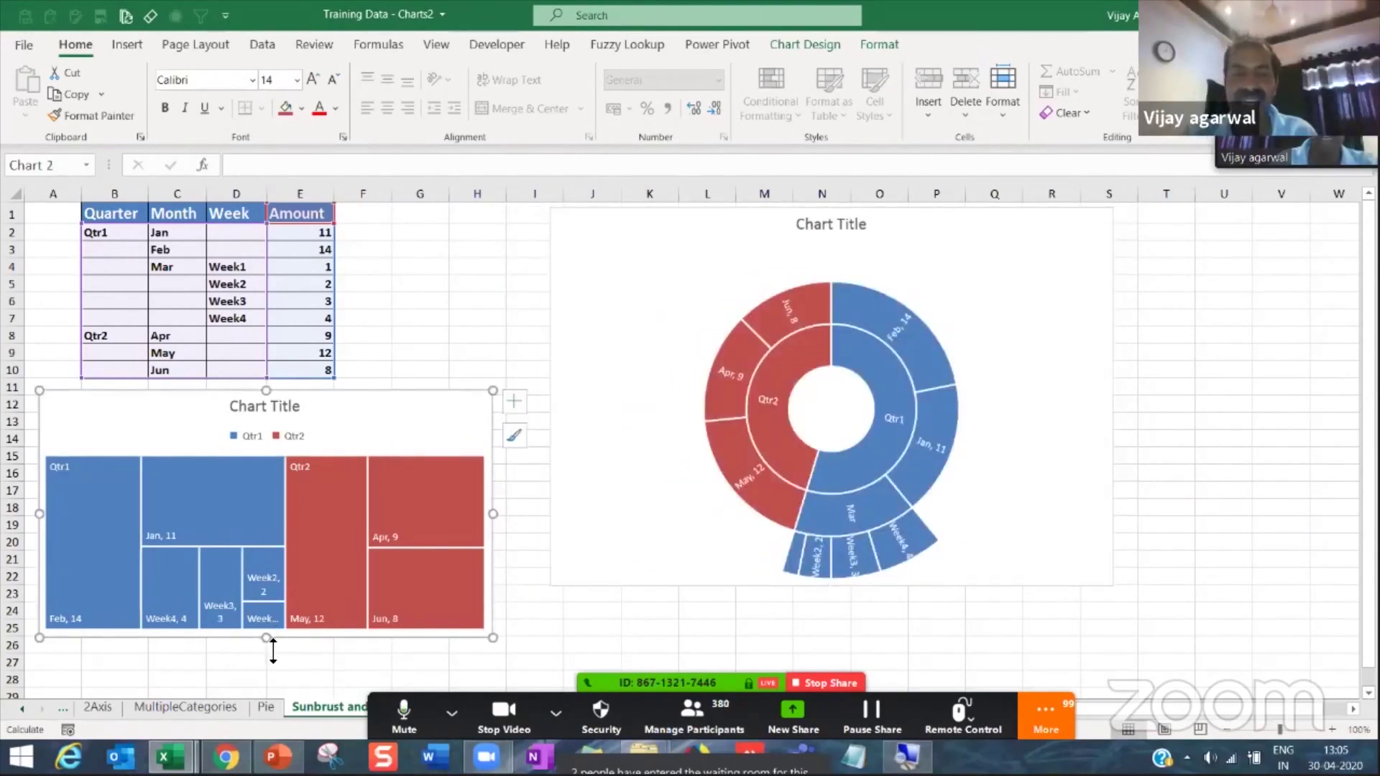
{"action": "left_click_drag", "start_coordinate": [273, 640], "coordinate": [268, 686]}
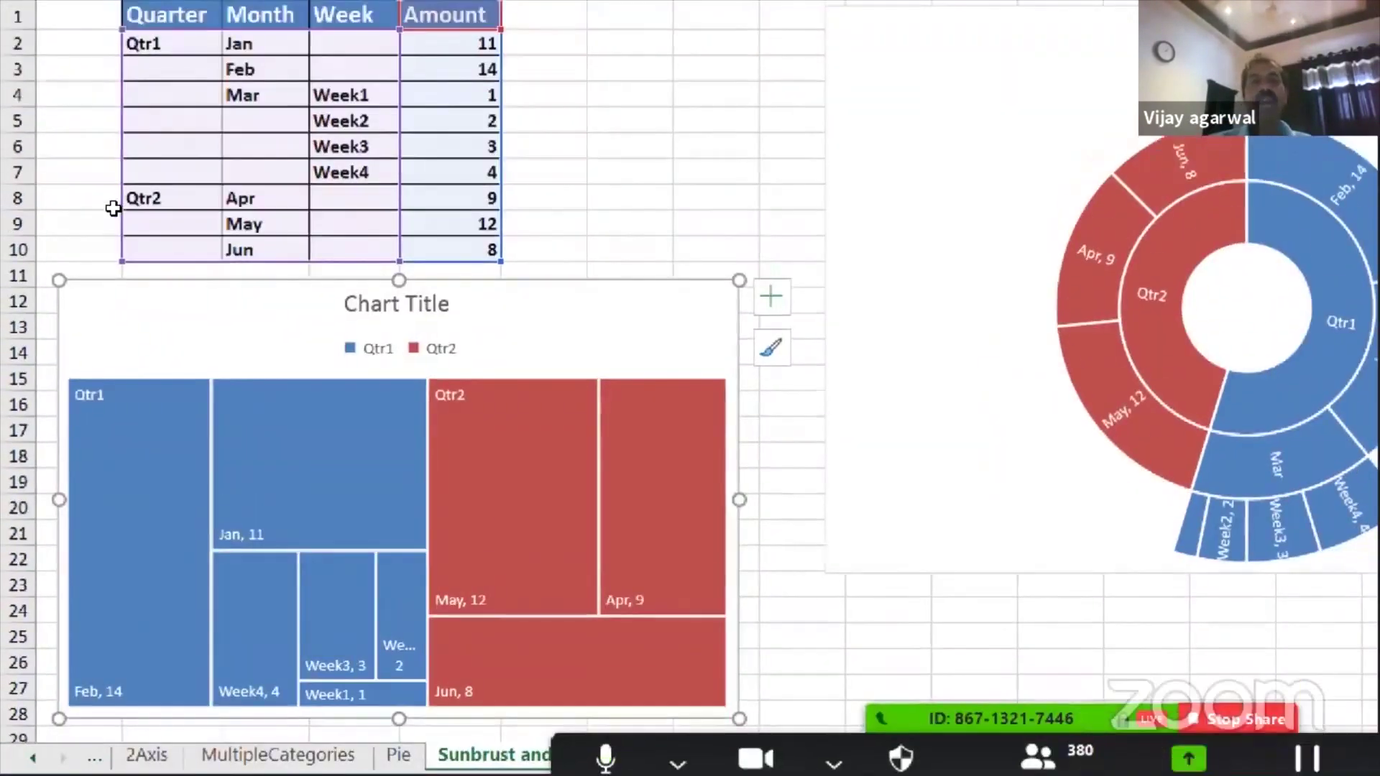
{"action": "key", "text": "Escape"}
Step: Highlight the Quarter column groups, first the Qtr1 cells from B2 down and then the Qtr2 cells B8:B10
{"action": "key", "text": "Down"}
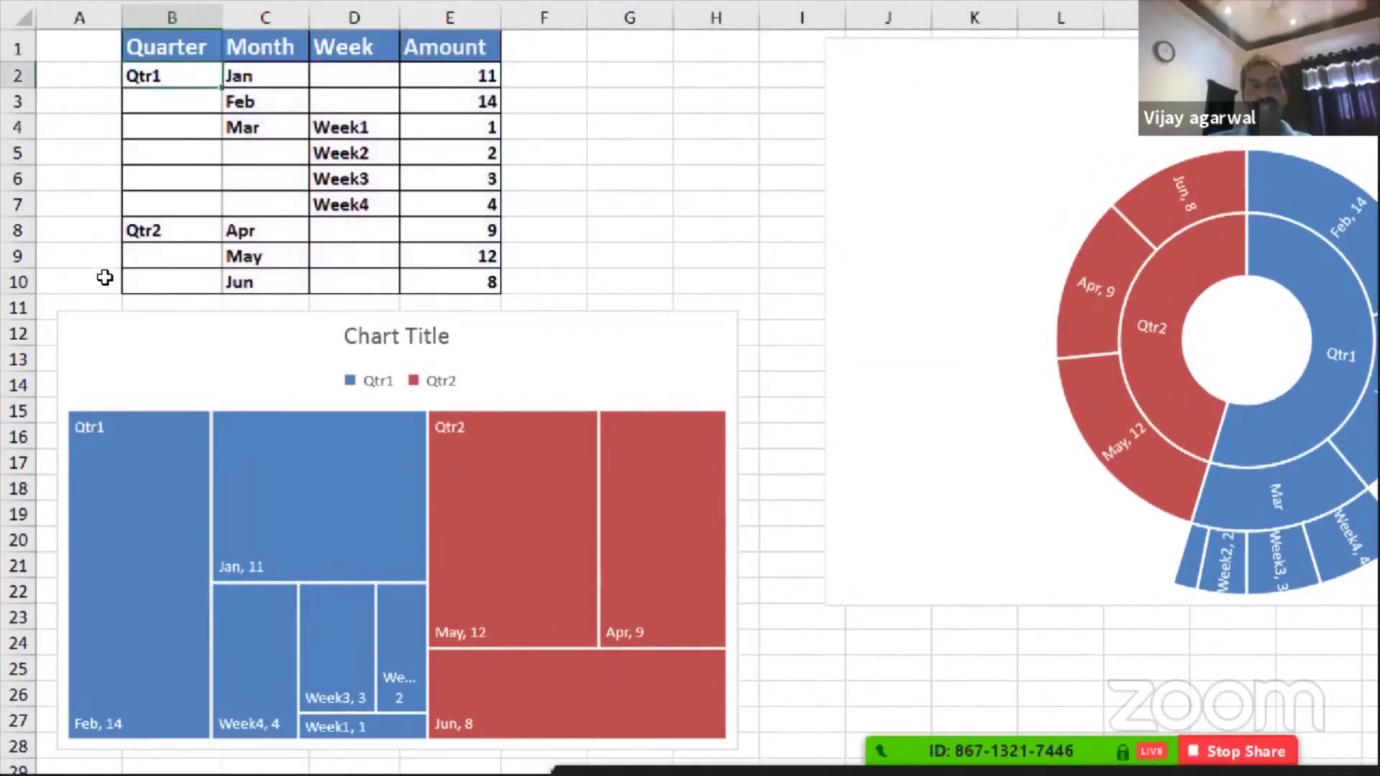
{"action": "key", "text": "Down"}
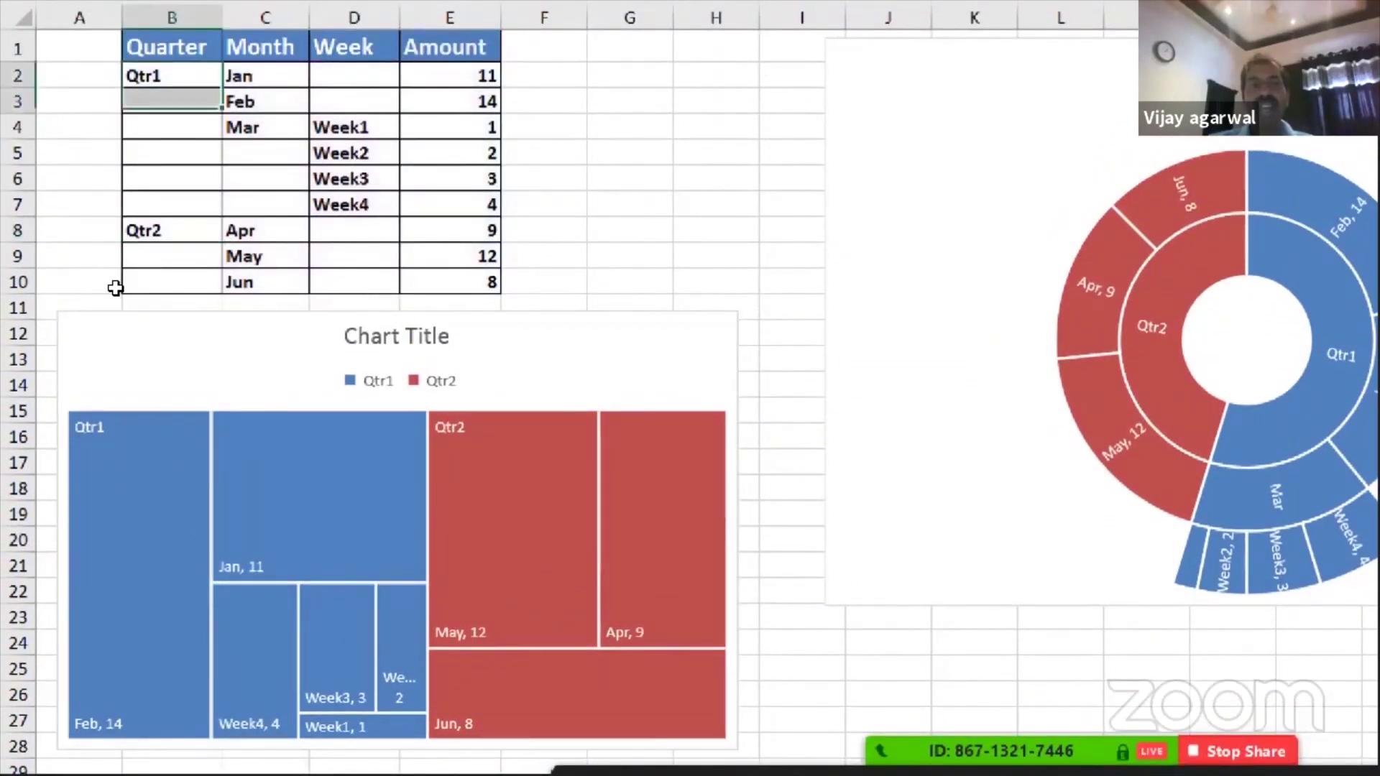
{"action": "key", "text": "shift+Down"}
{"action": "key", "text": "shift+Down"}
{"action": "key", "text": "shift+Down"}
{"action": "key", "text": "ctrl+Down"}
{"action": "key", "text": "shift+Down"}
{"action": "key", "text": "shift+Down"}
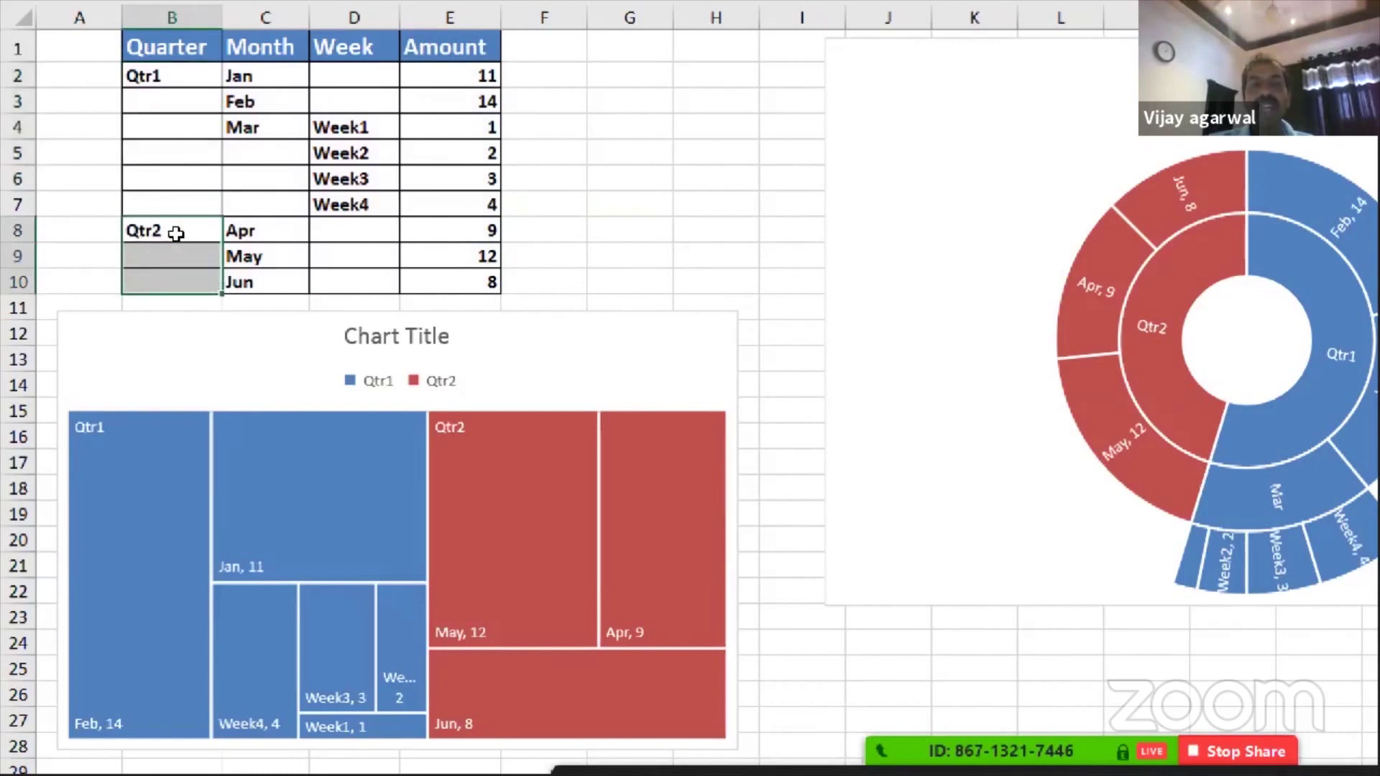
Step: Highlight the Qtr1 months in C2:C4 and then the March weeks in D4:D7
{"action": "key", "text": "ctrl+Up"}
{"action": "key", "text": "Right"}
{"action": "key", "text": "shift+Down"}
{"action": "key", "text": "shift+Down"}
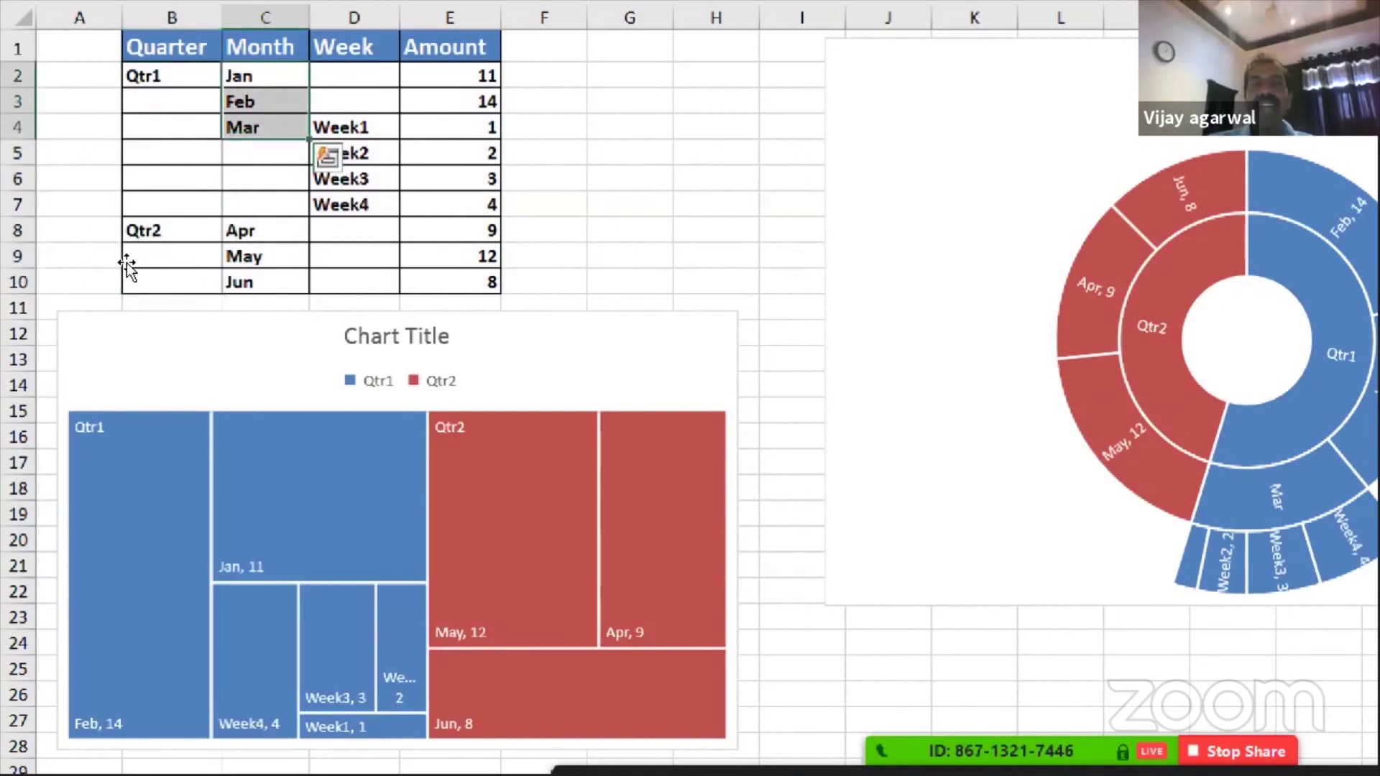
{"action": "key", "text": "ctrl+Down"}
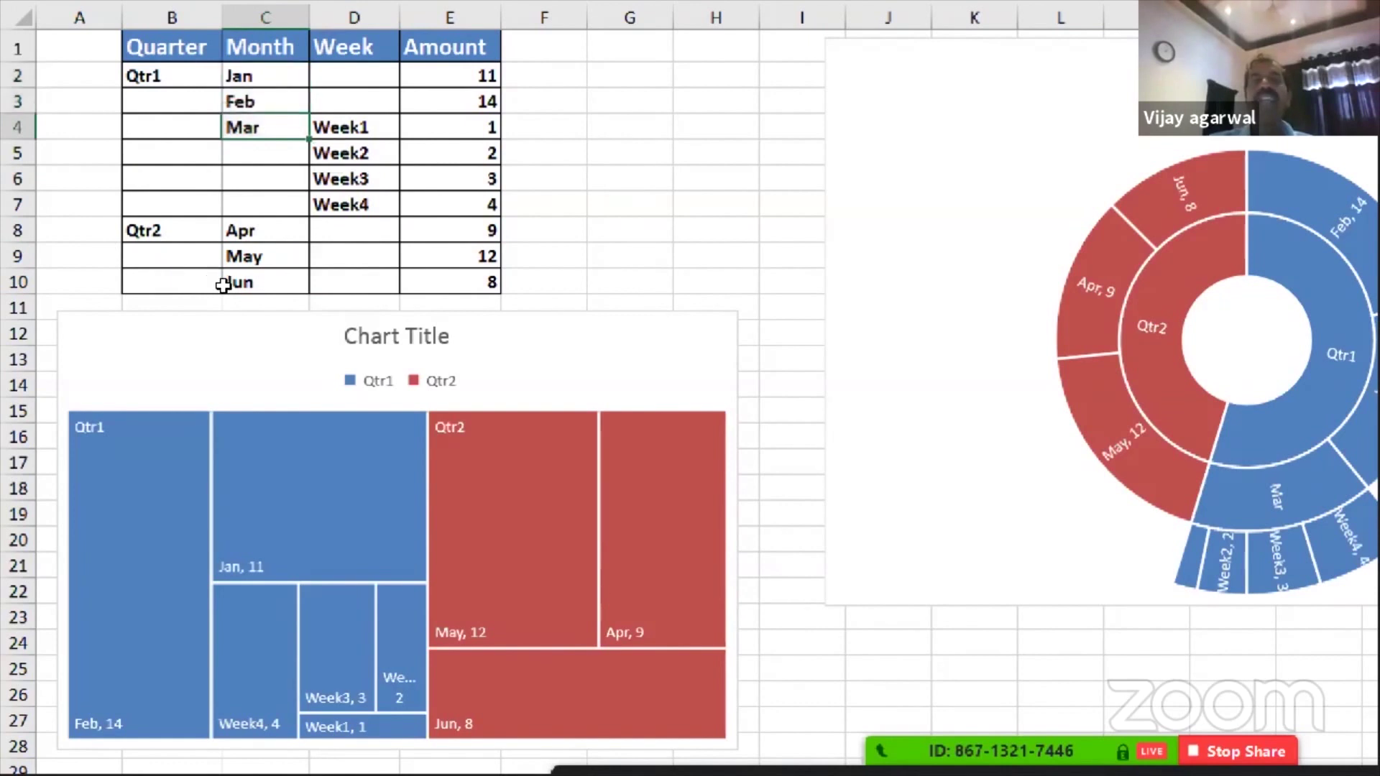
{"action": "key", "text": "Right"}
{"action": "key", "text": "shift+Down"}
{"action": "key", "text": "shift+Down"}
{"action": "key", "text": "shift+Down"}
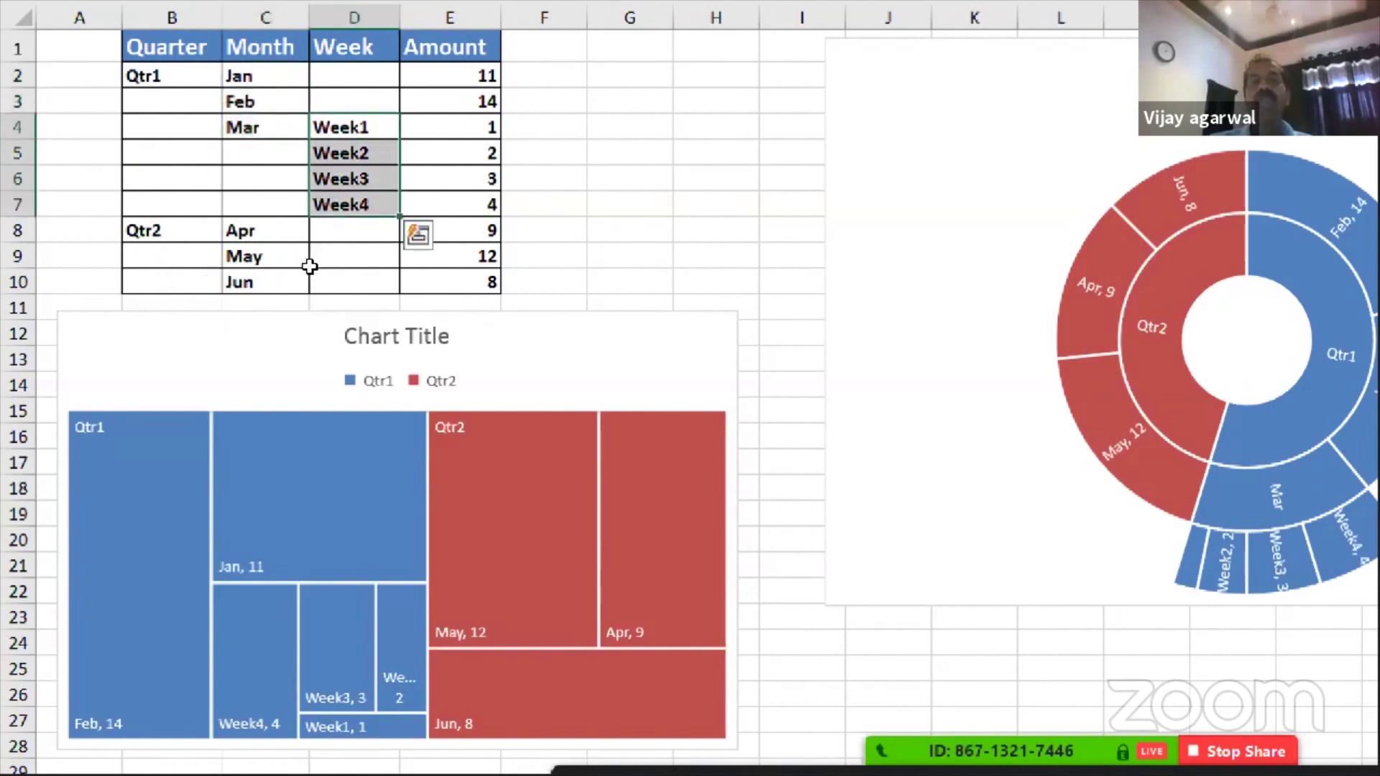
Step: Highlight the January record in B2:E2 and finish on its amount in E2
{"action": "key", "text": "Right"}
{"action": "key", "text": "Up"}
{"action": "key", "text": "Up"}
{"action": "key", "text": "Left"}
{"action": "key", "text": "Left"}
{"action": "key", "text": "Left"}
{"action": "key", "text": "shift+Right"}
{"action": "key", "text": "shift+Right"}
{"action": "key", "text": "shift+Right"}
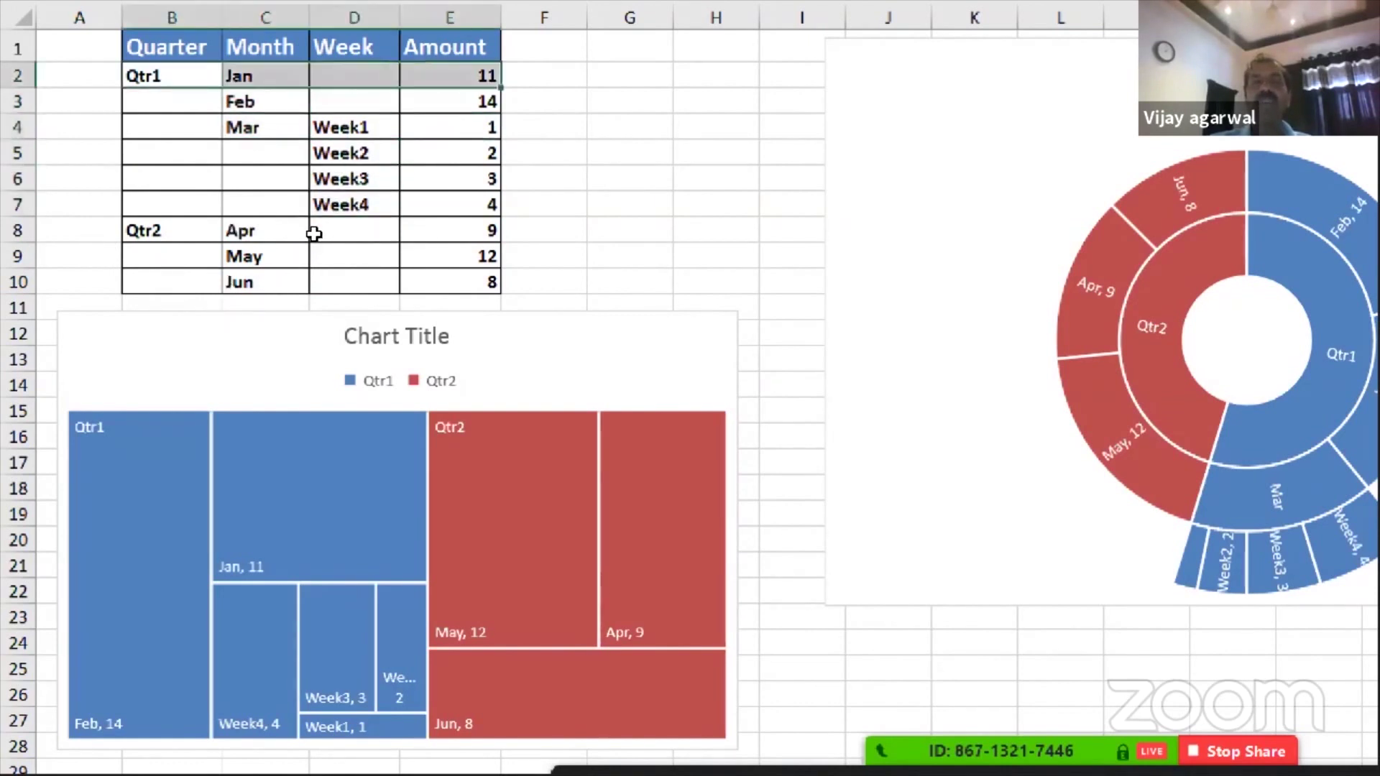
{"action": "key", "text": "Right"}
{"action": "key", "text": "Right"}
{"action": "key", "text": "Right"}
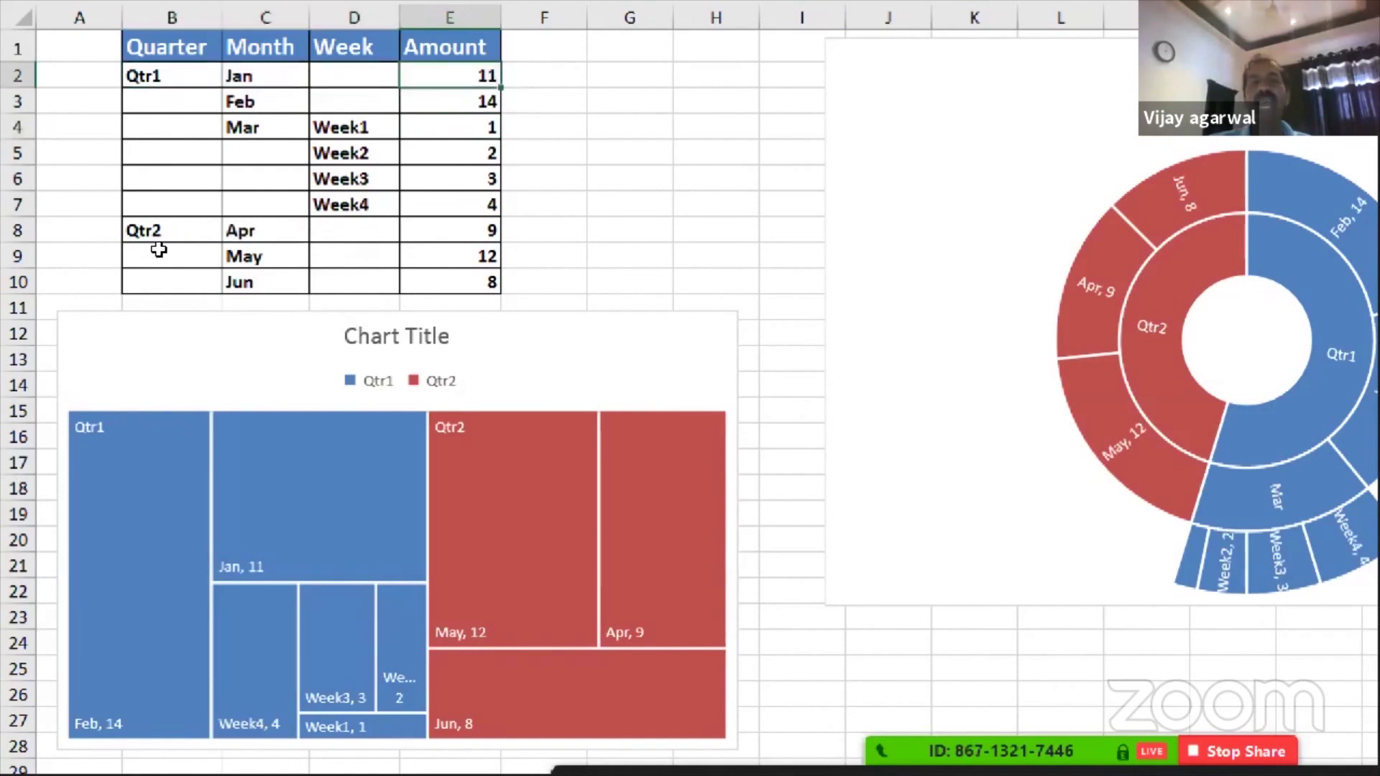
Step: Step through the February and March entries, then highlight the March weeks with their amounts in D4:E7
{"action": "key", "text": "Down"}
{"action": "key", "text": "Left"}
{"action": "key", "text": "Left"}
{"action": "key", "text": "Right"}
{"action": "key", "text": "Right"}
{"action": "key", "text": "Left"}
{"action": "key", "text": "Left"}
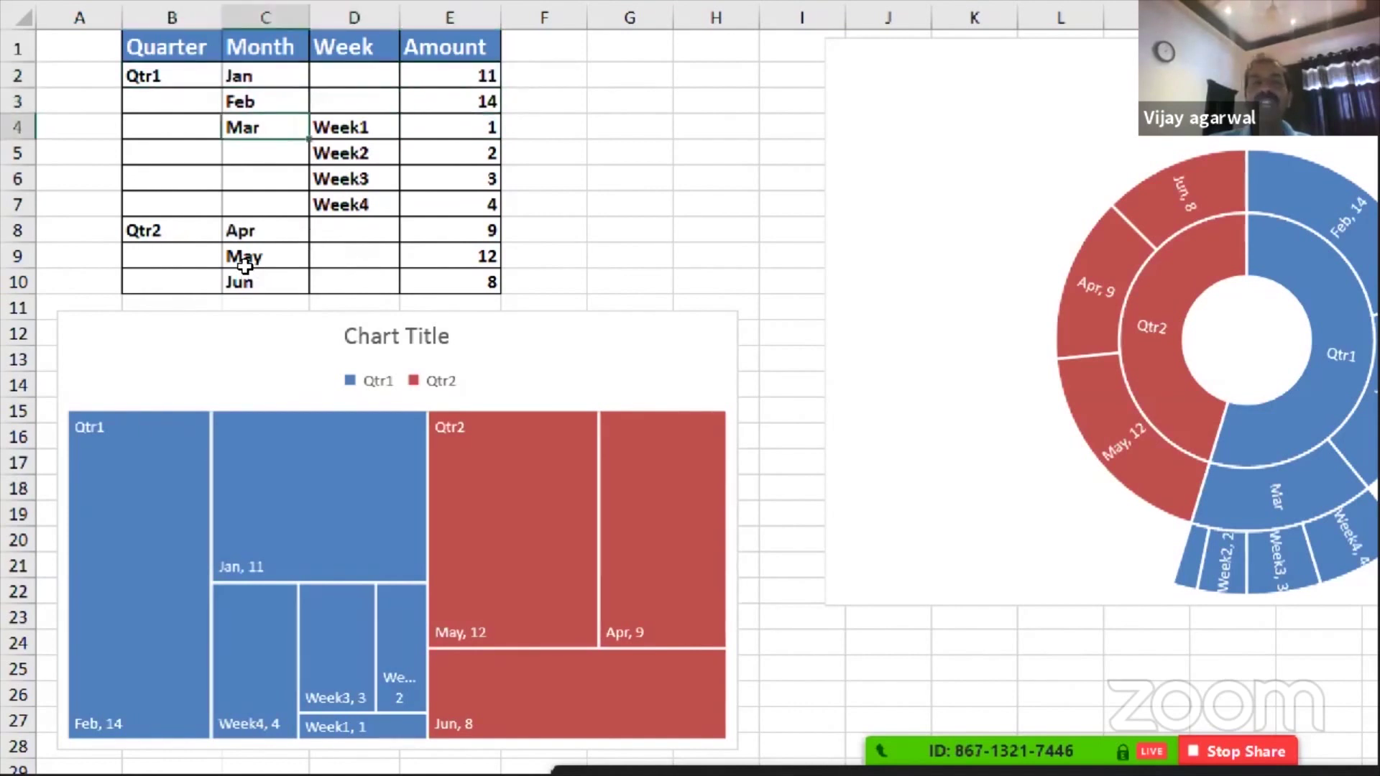
{"action": "key", "text": "Right"}
{"action": "key", "text": "Down"}
{"action": "key", "text": "shift+Down"}
{"action": "key", "text": "shift+Down"}
{"action": "key", "text": "shift+Down"}
{"action": "key", "text": "shift+Right"}
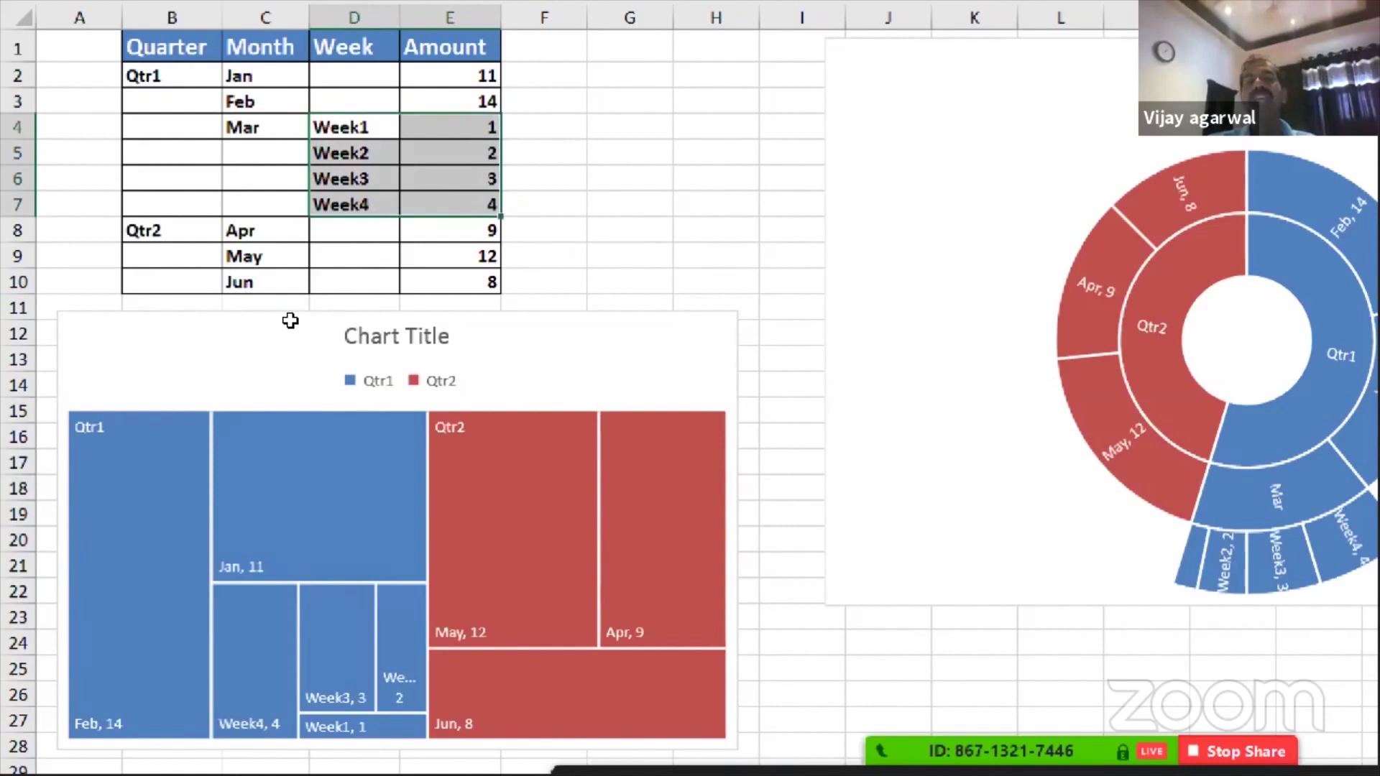
Step: Select the June amount in E10 and then highlight the whole Qtr2 block B8:E10
{"action": "left_click", "coordinate": [449, 282]}
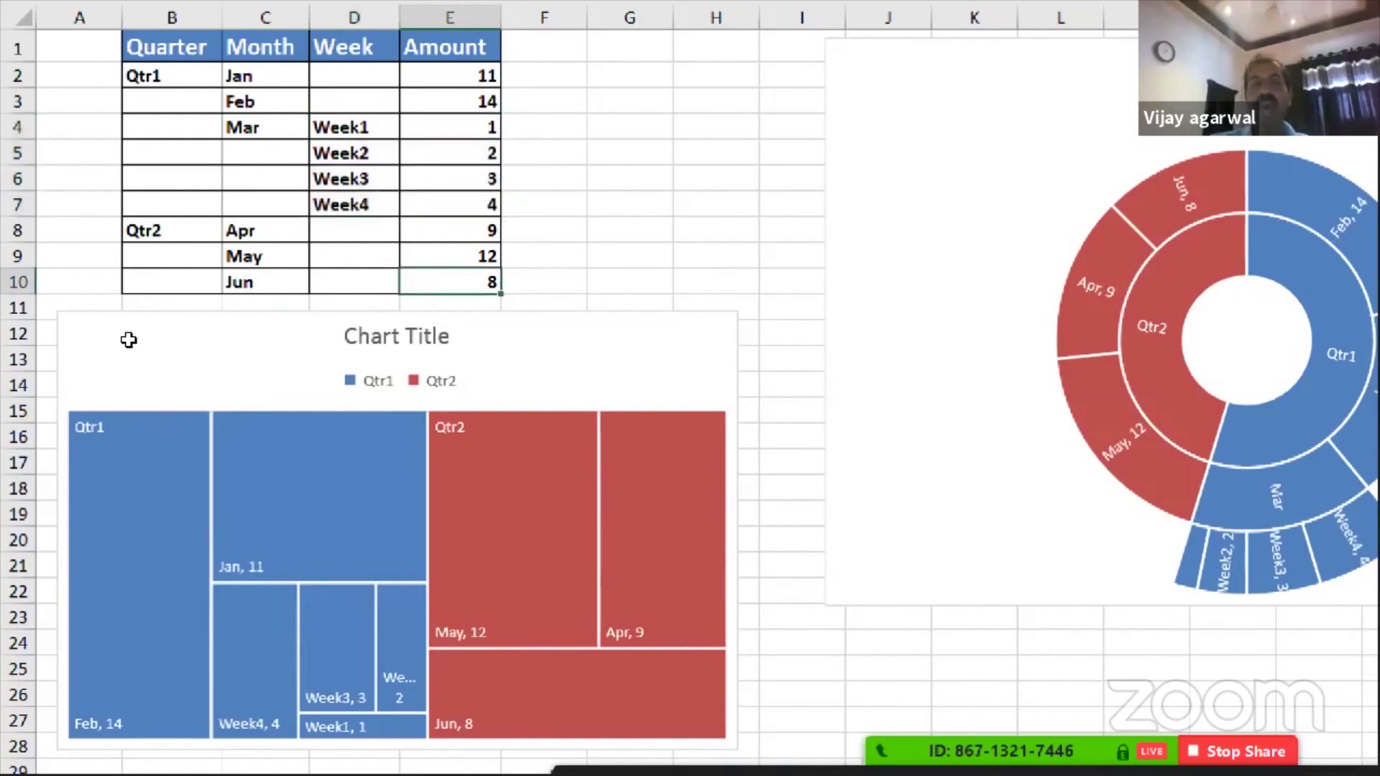
{"action": "left_click_drag", "start_coordinate": [176, 231], "coordinate": [460, 281]}
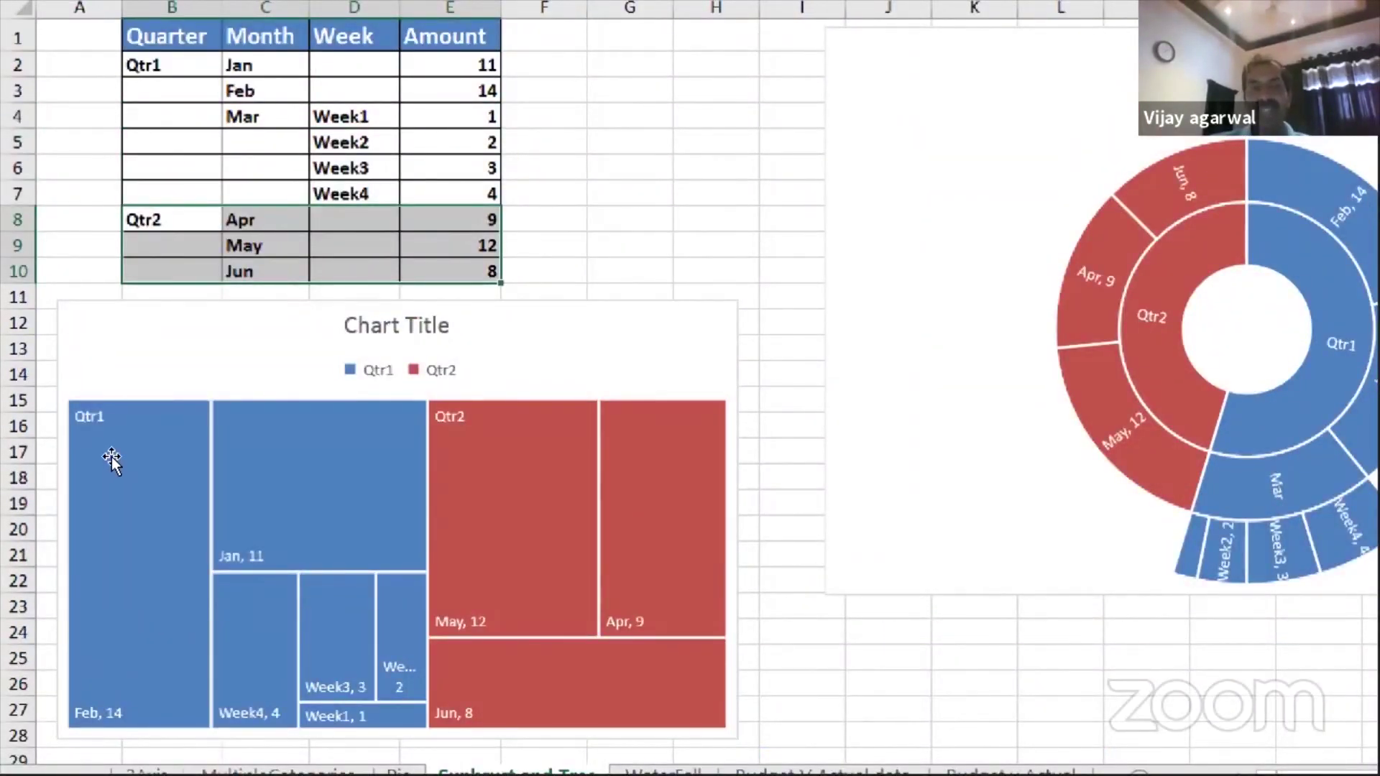
Step: Select the full data table B1:E10 and insert a treemap chart from it
{"action": "left_click_drag", "start_coordinate": [159, 66], "coordinate": [290, 360]}
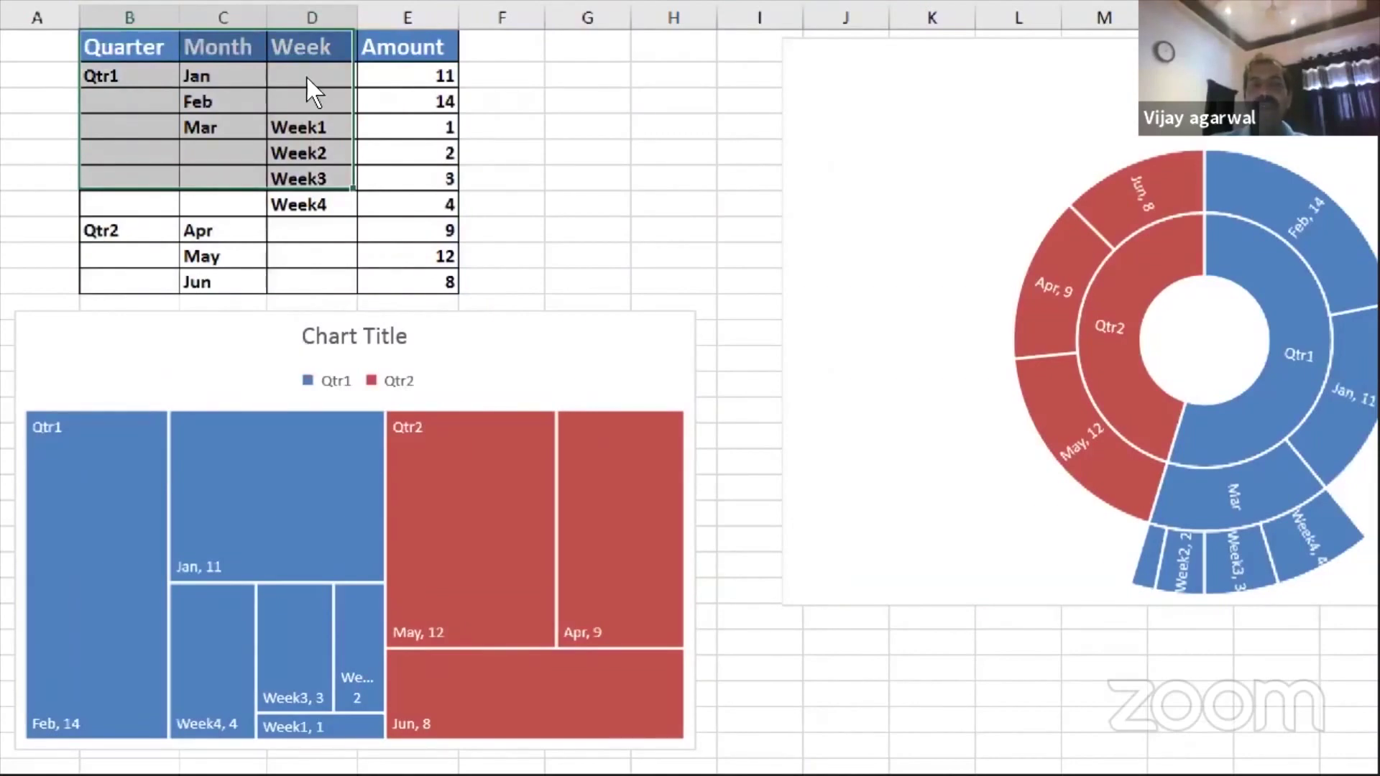
{"action": "key", "text": "ctrl+a"}
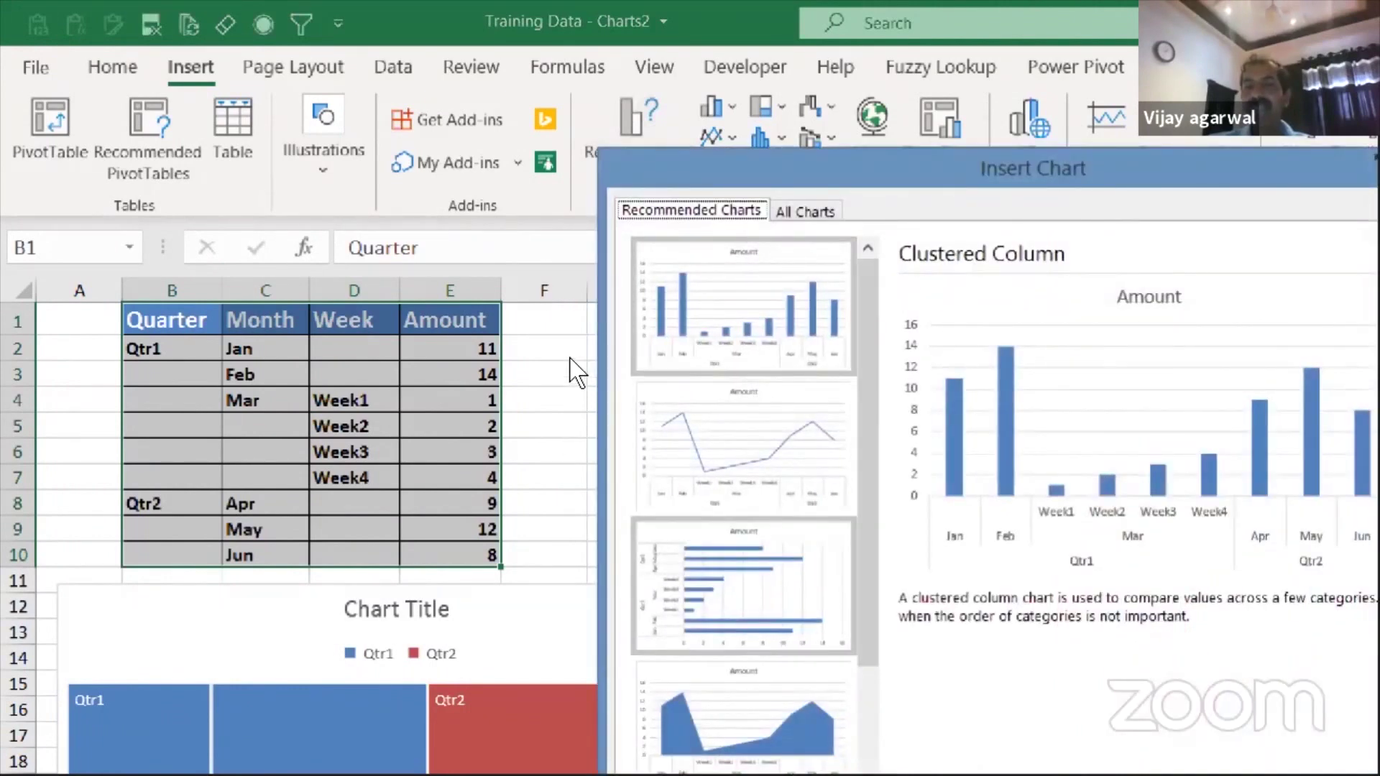
{"action": "left_click_drag", "start_coordinate": [868, 516], "coordinate": [868, 726]}
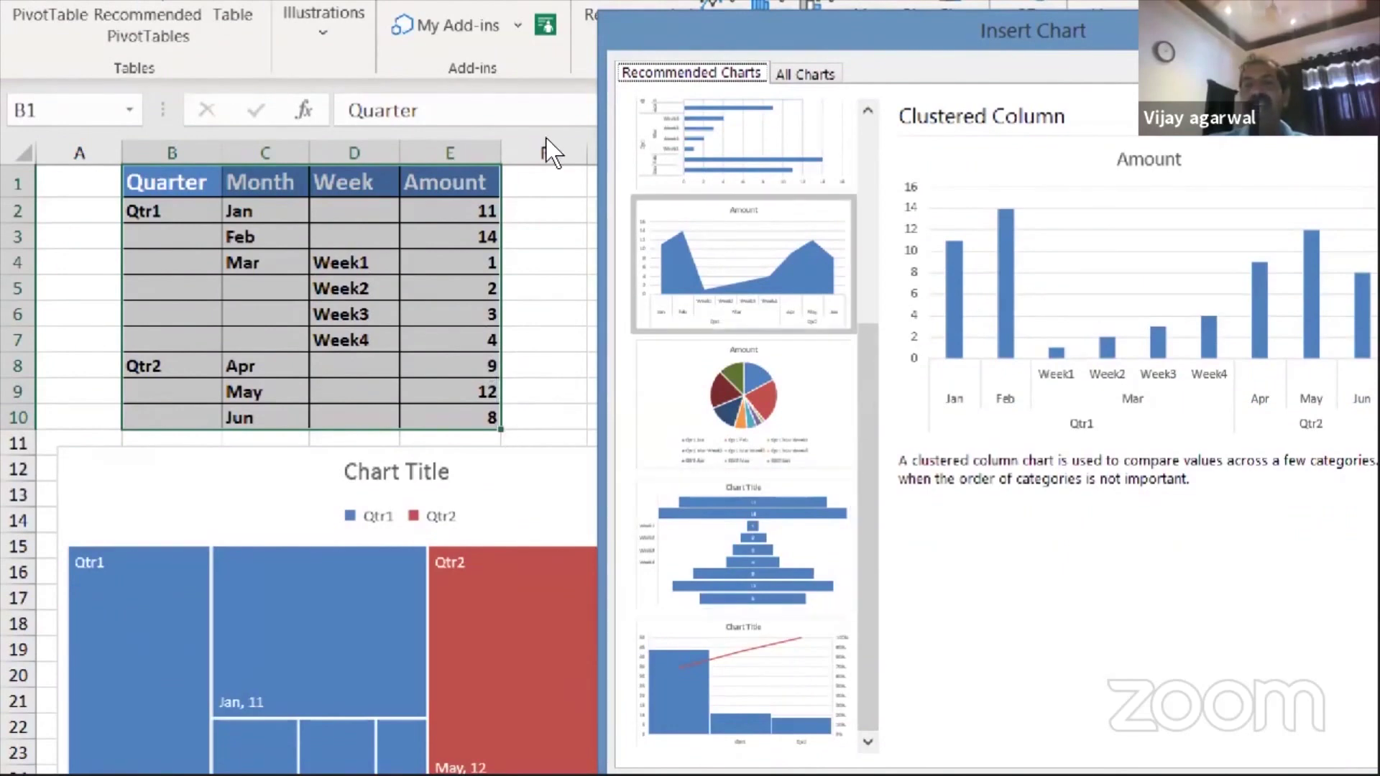
{"action": "left_click", "coordinate": [805, 74]}
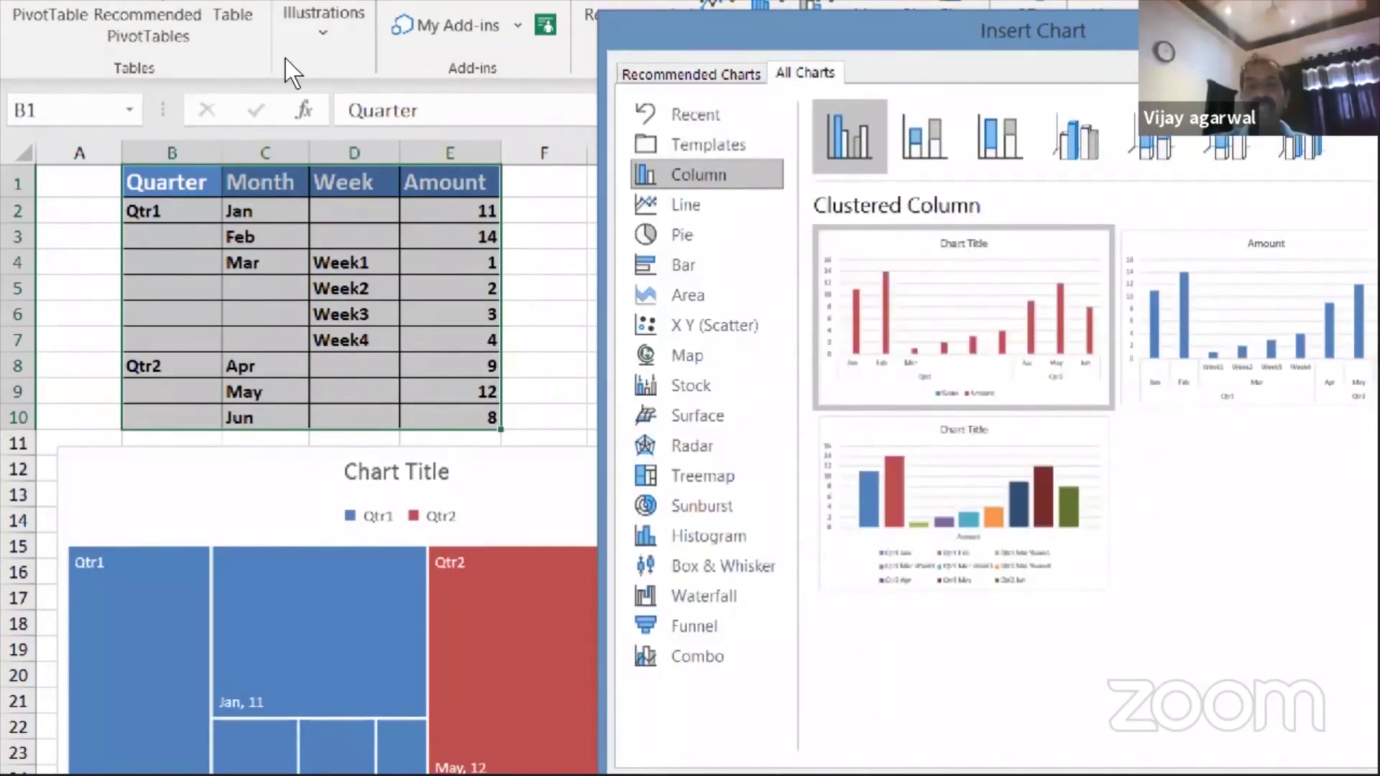
{"action": "left_click_drag", "start_coordinate": [831, 31], "coordinate": [429, 7]}
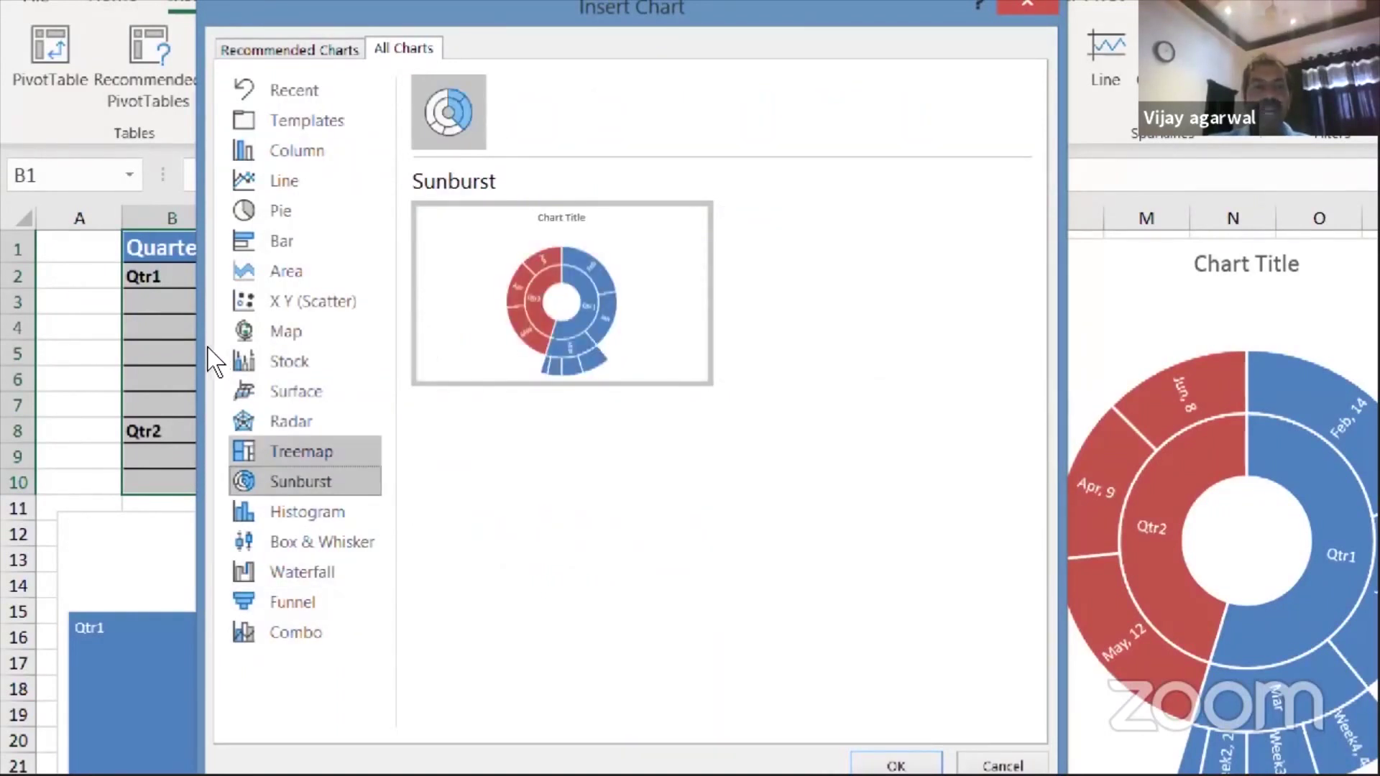
{"action": "left_click", "coordinate": [302, 451]}
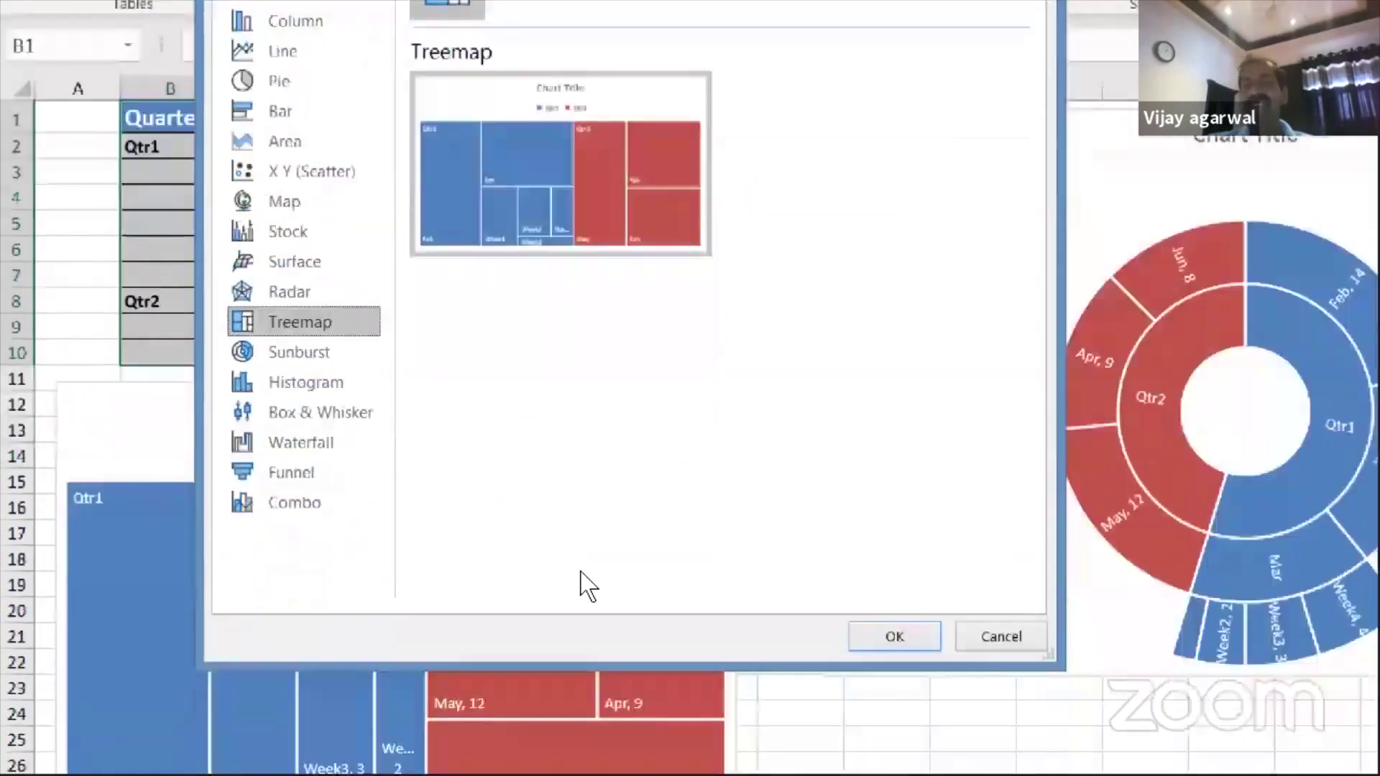
{"action": "key", "text": "Return"}
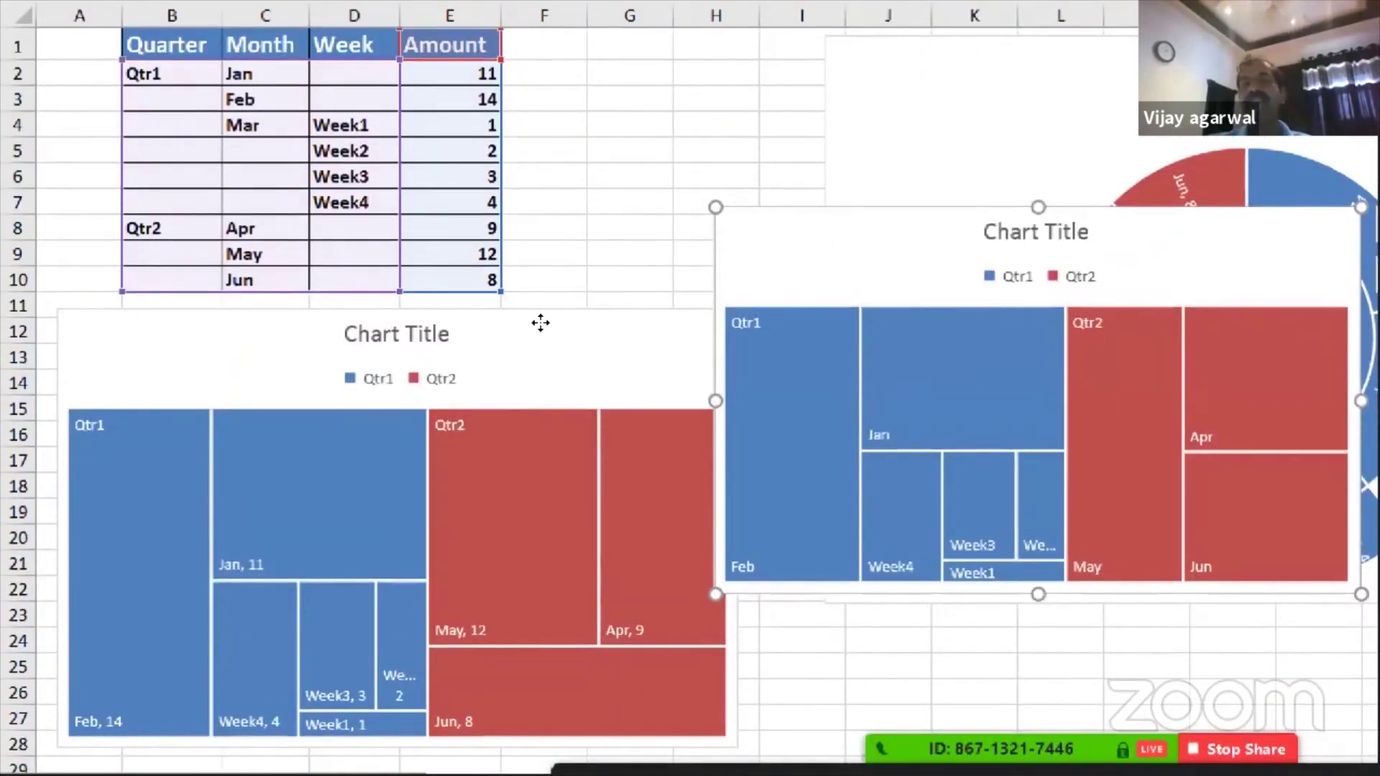
Step: Move the newly inserted treemap towards the data table and delete it
{"action": "left_click_drag", "start_coordinate": [540, 322], "coordinate": [379, 250]}
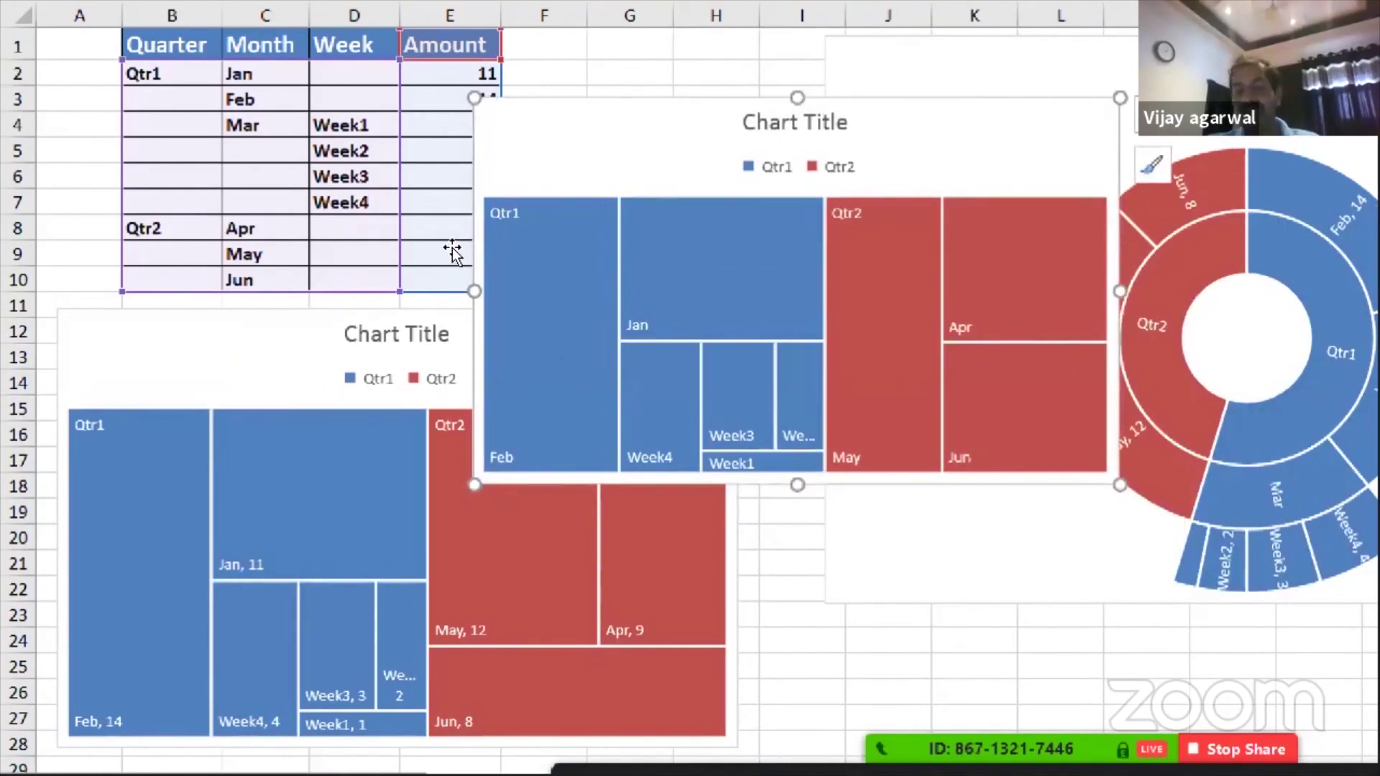
{"action": "key", "text": "Delete"}
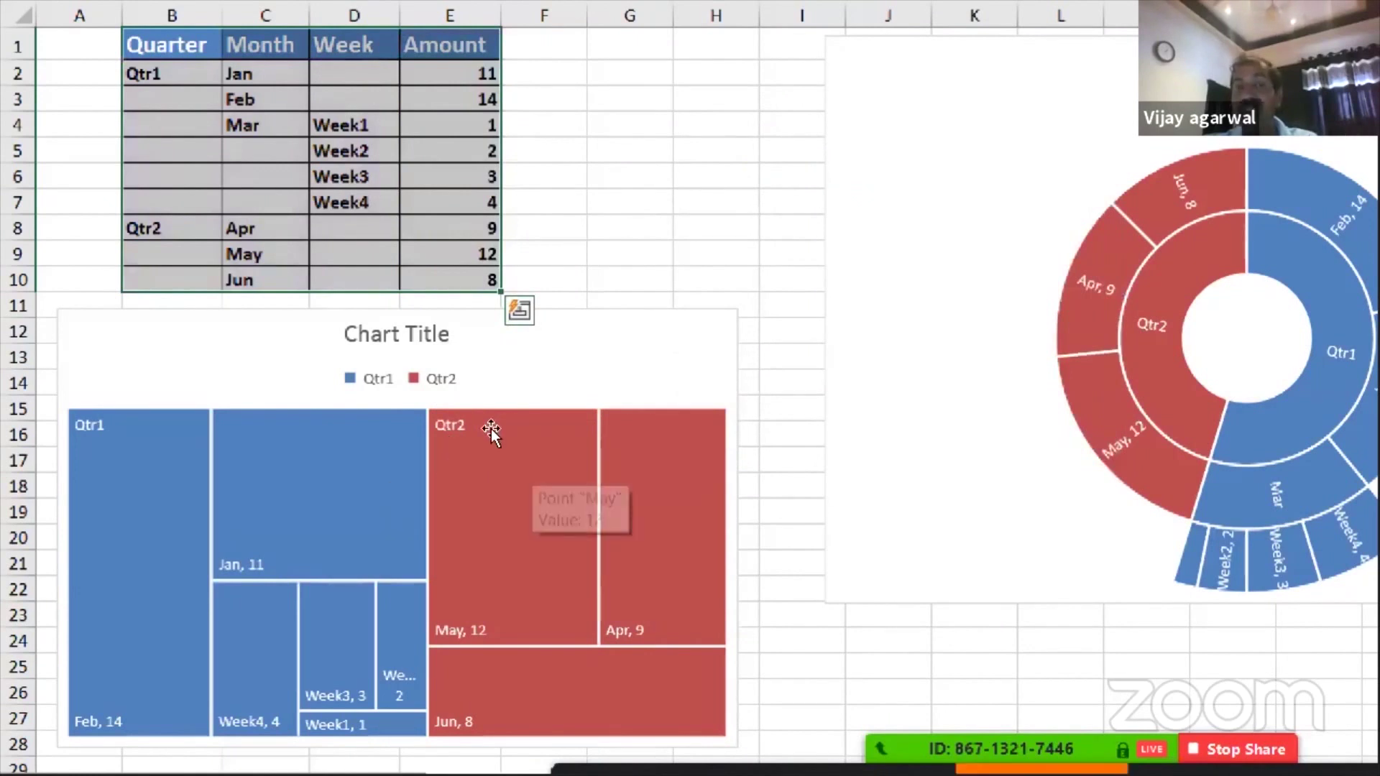
Step: Select the original treemap's data labels and then its blocks to examine how the months and weeks are sized
{"action": "left_click_drag", "start_coordinate": [748, 358], "coordinate": [779, 358]}
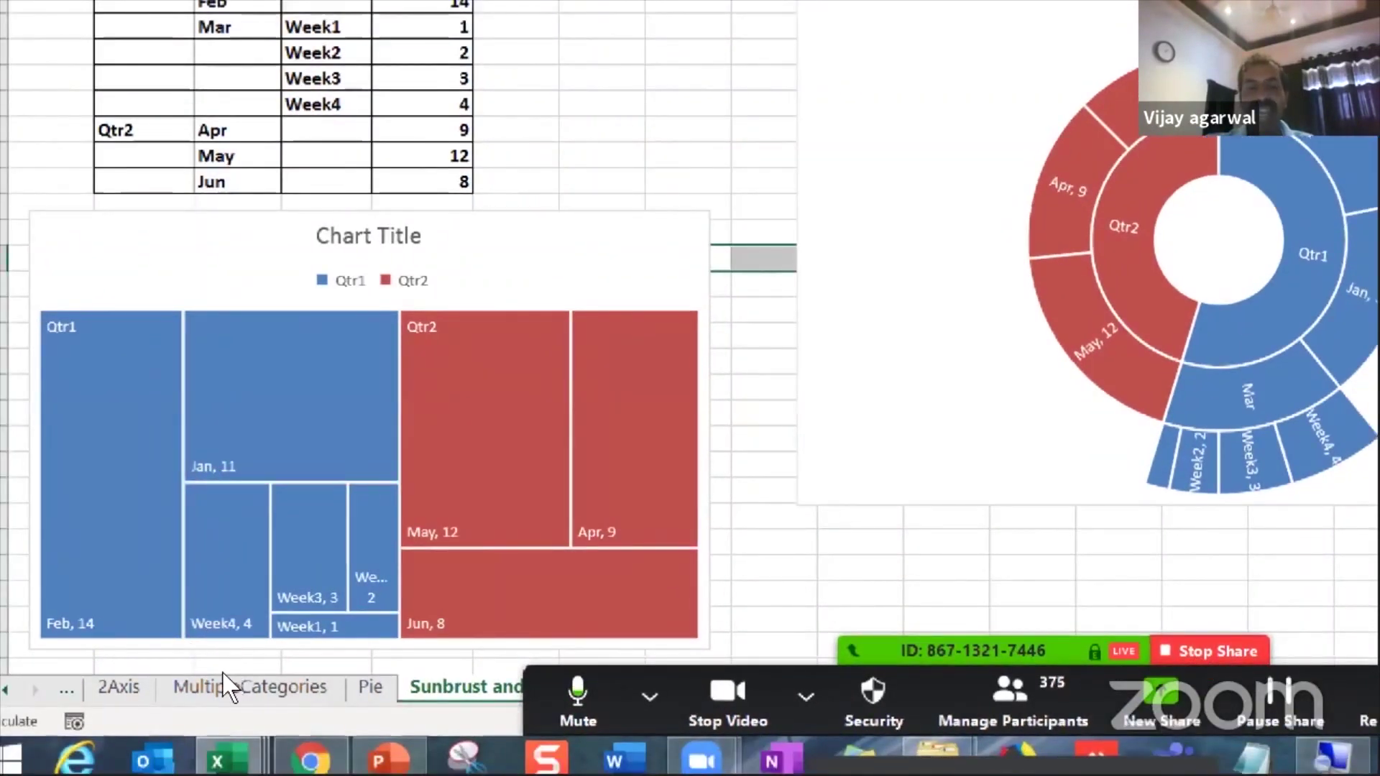
{"action": "left_click", "coordinate": [224, 672]}
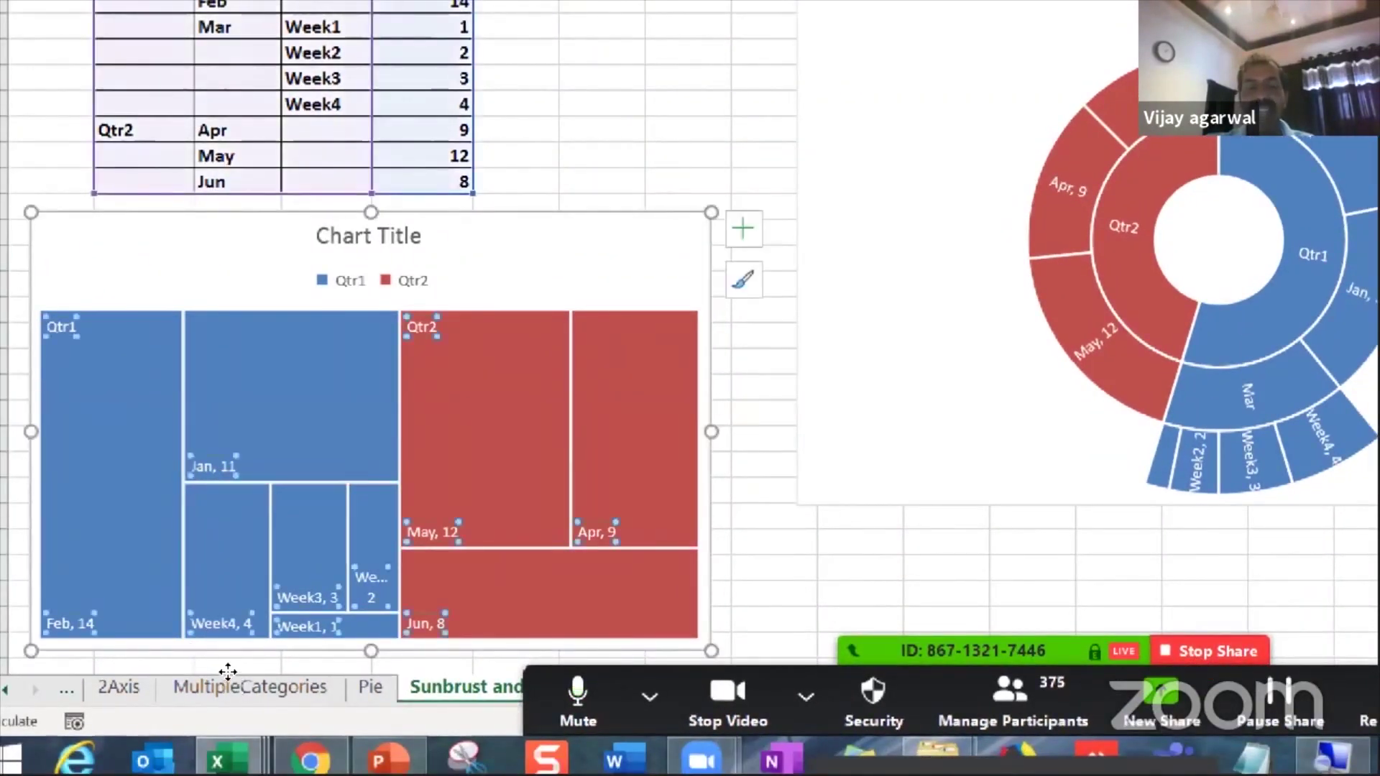
{"action": "left_click", "coordinate": [259, 670]}
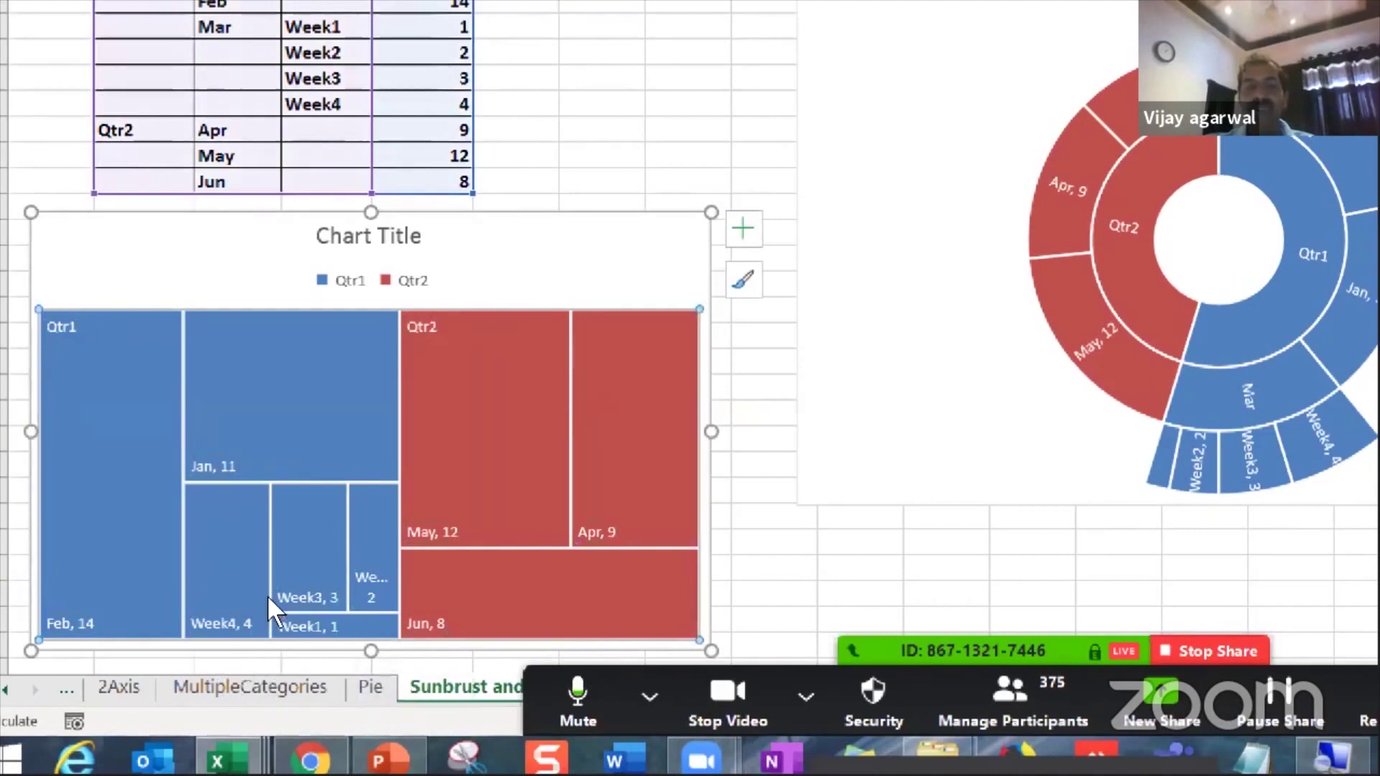
{"action": "mouse_move", "coordinate": [258, 614]}
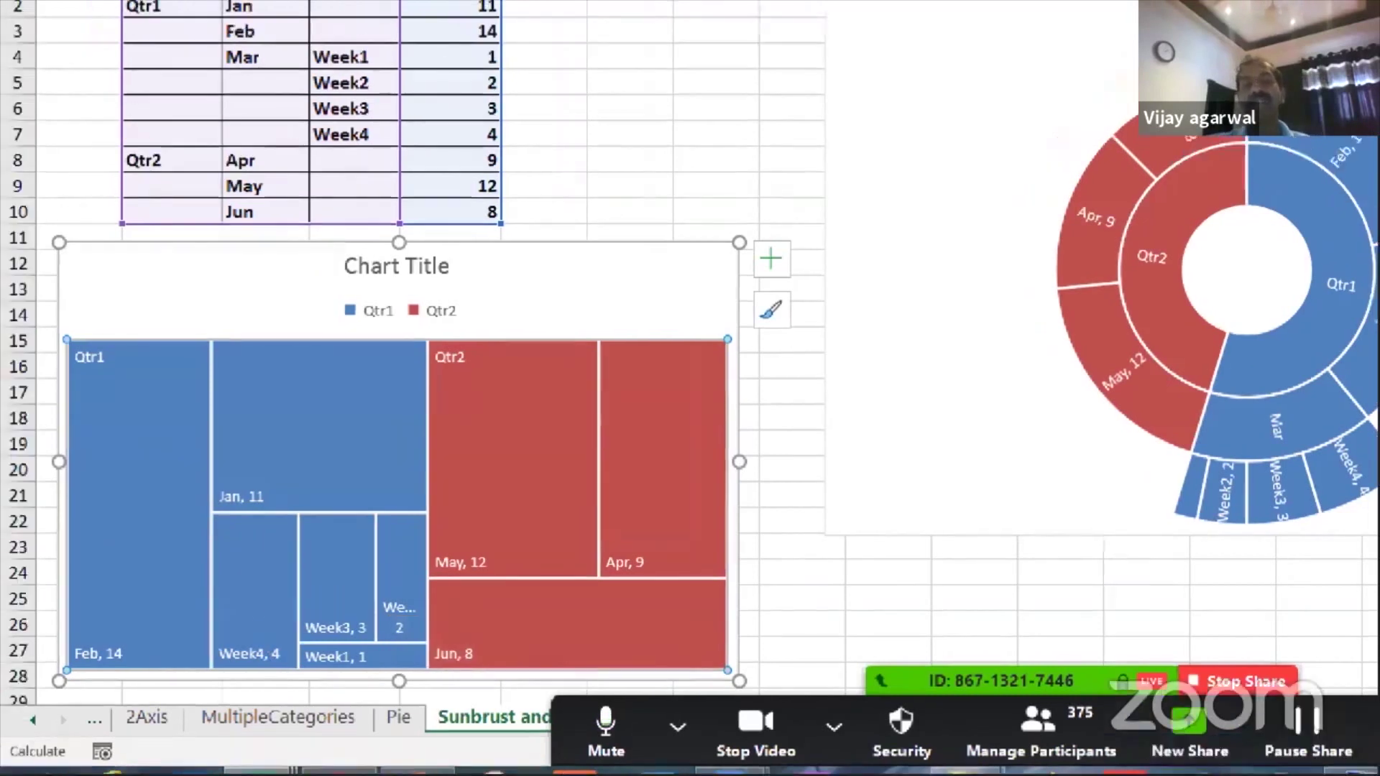
{"action": "mouse_move", "coordinate": [117, 502]}
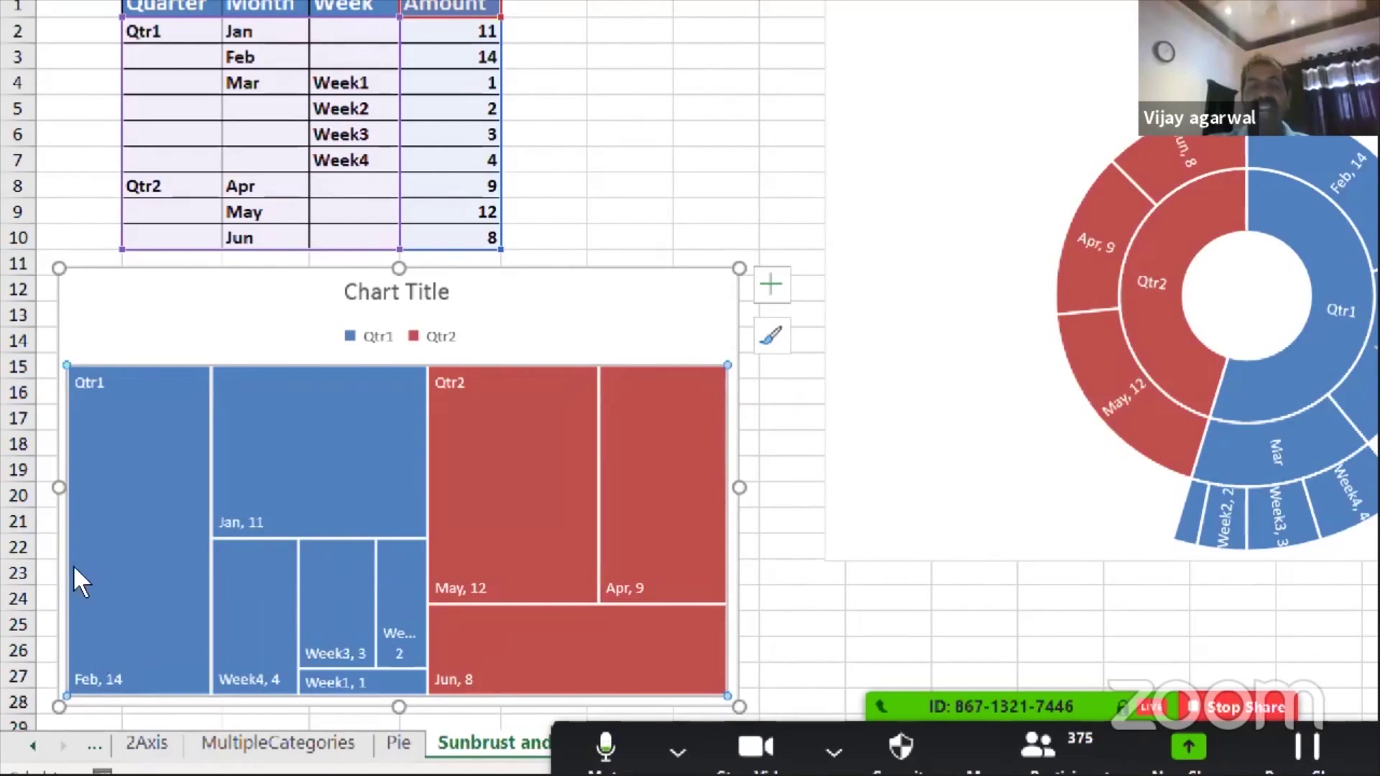
{"action": "mouse_move", "coordinate": [75, 567]}
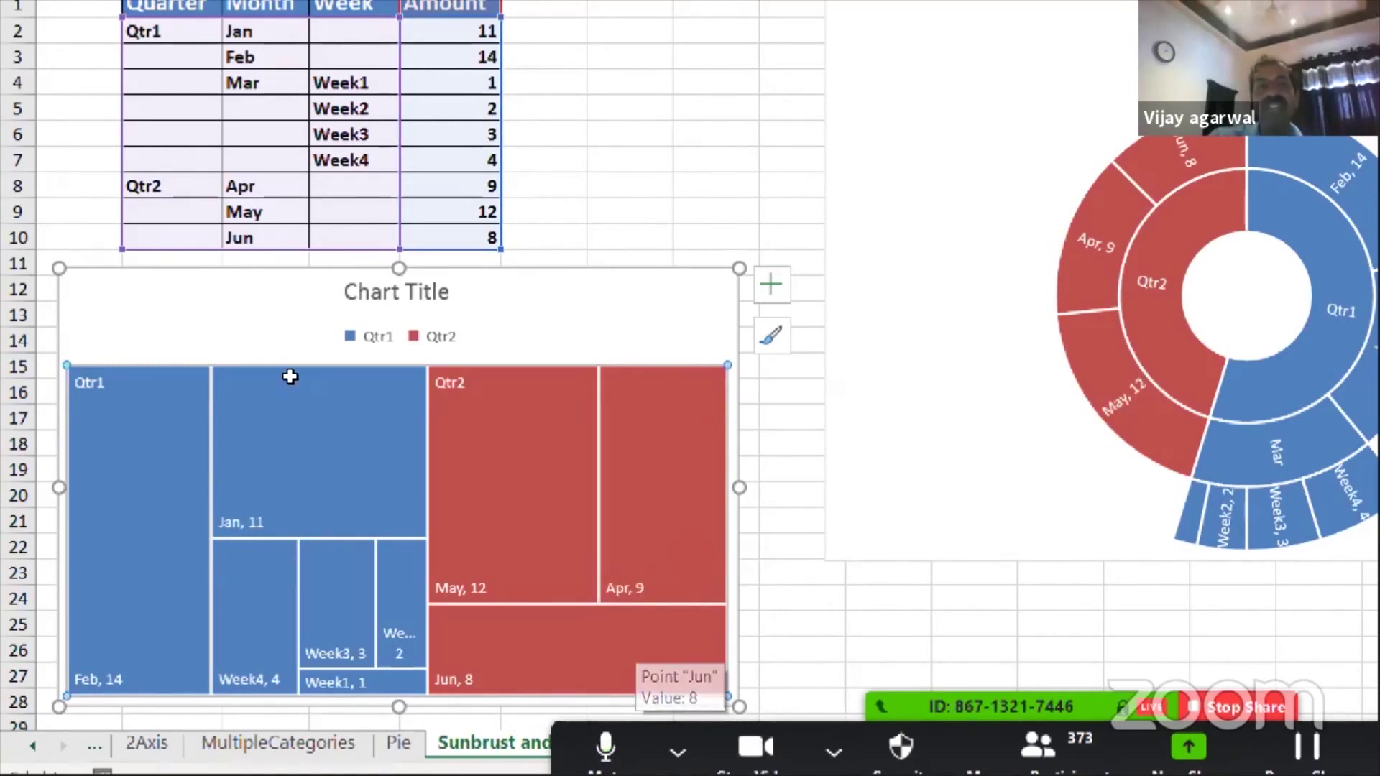
Step: Set the April, May and June amounts in E8:E10 to 10 each
{"action": "left_click", "coordinate": [460, 186]}
{"action": "type", "text": "10"}
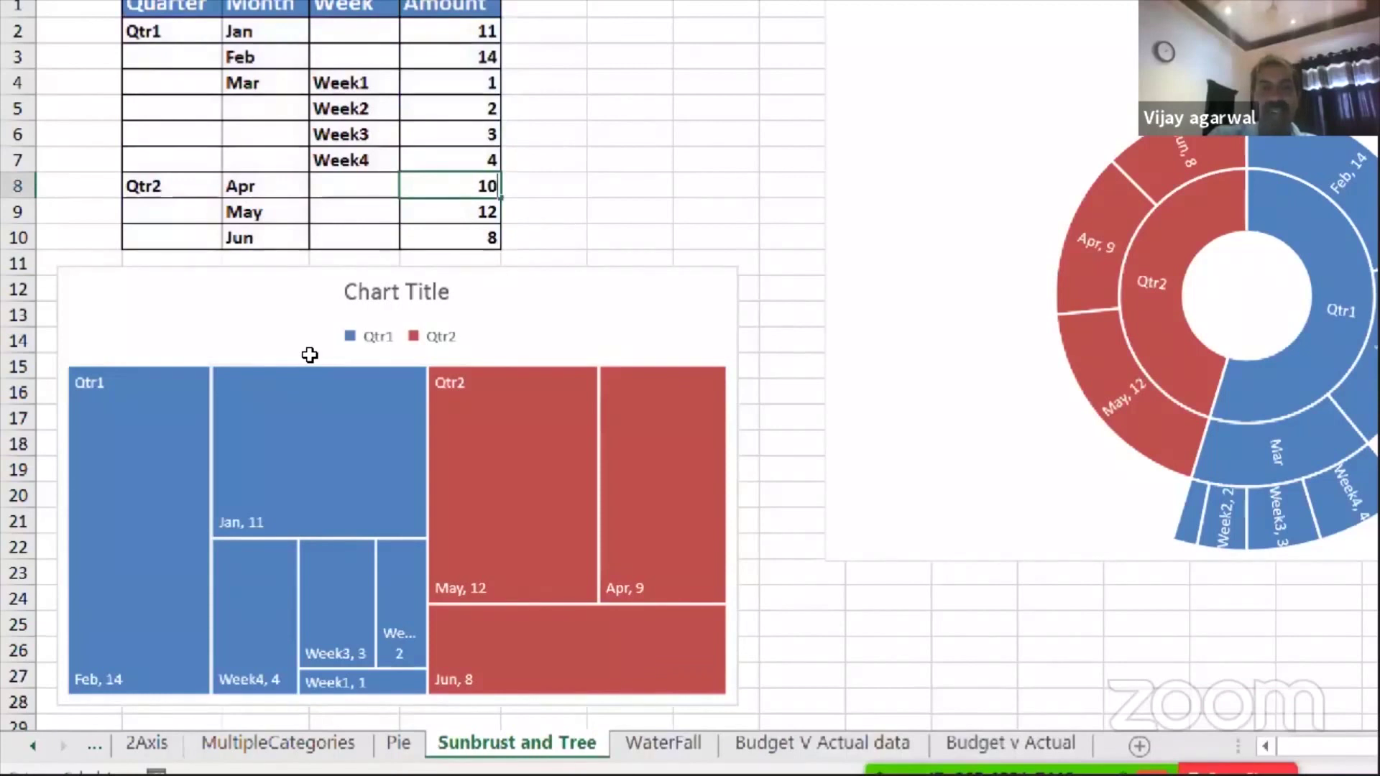
{"action": "key", "text": "Return"}
{"action": "type", "text": "10"}
{"action": "key", "text": "Return"}
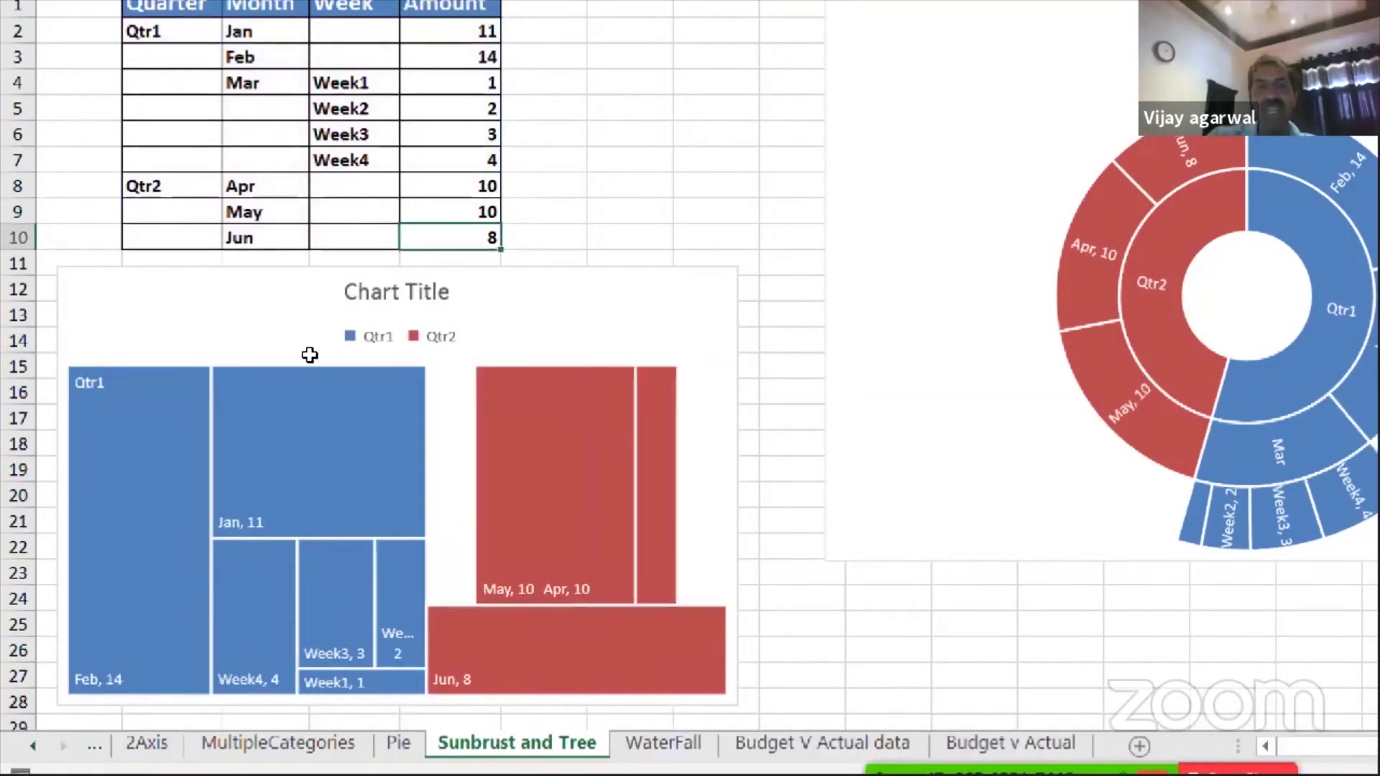
{"action": "type", "text": "10"}
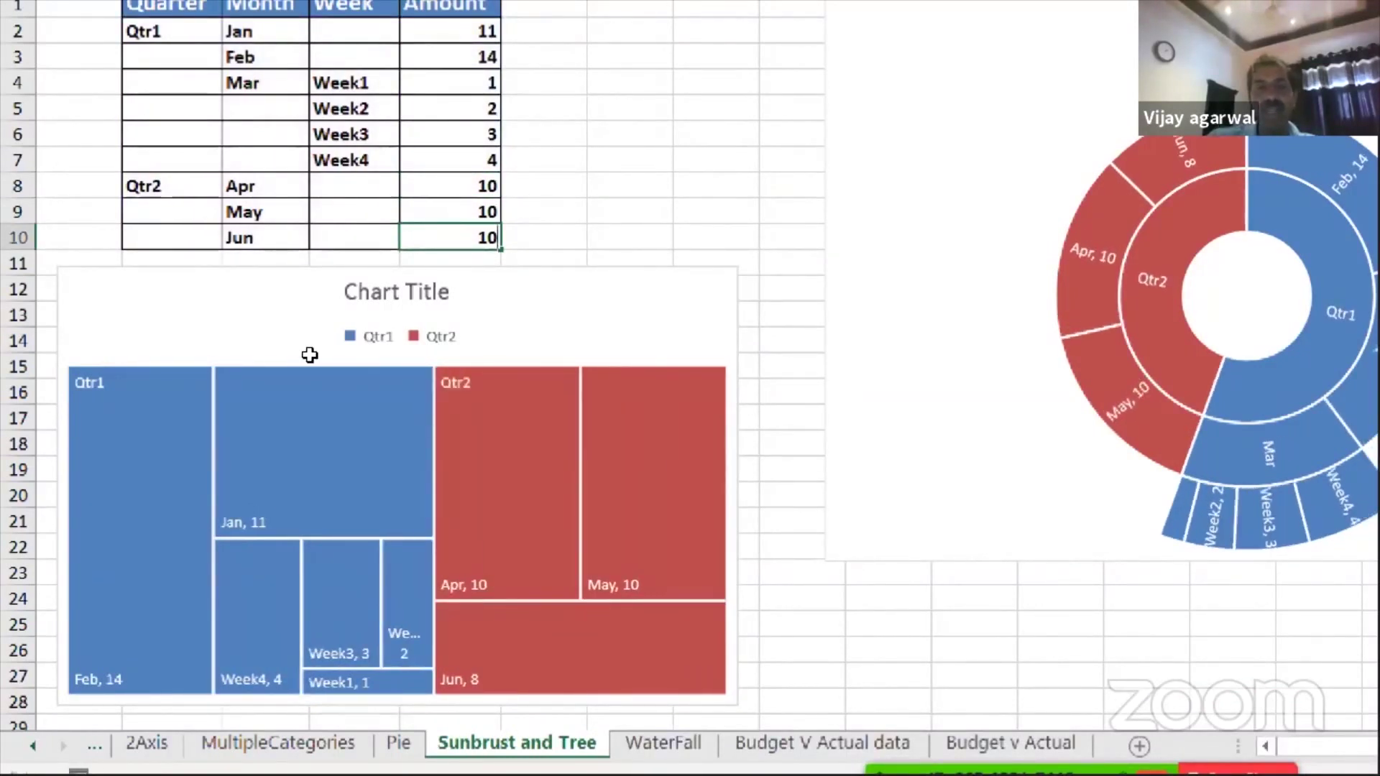
{"action": "key", "text": "Return"}
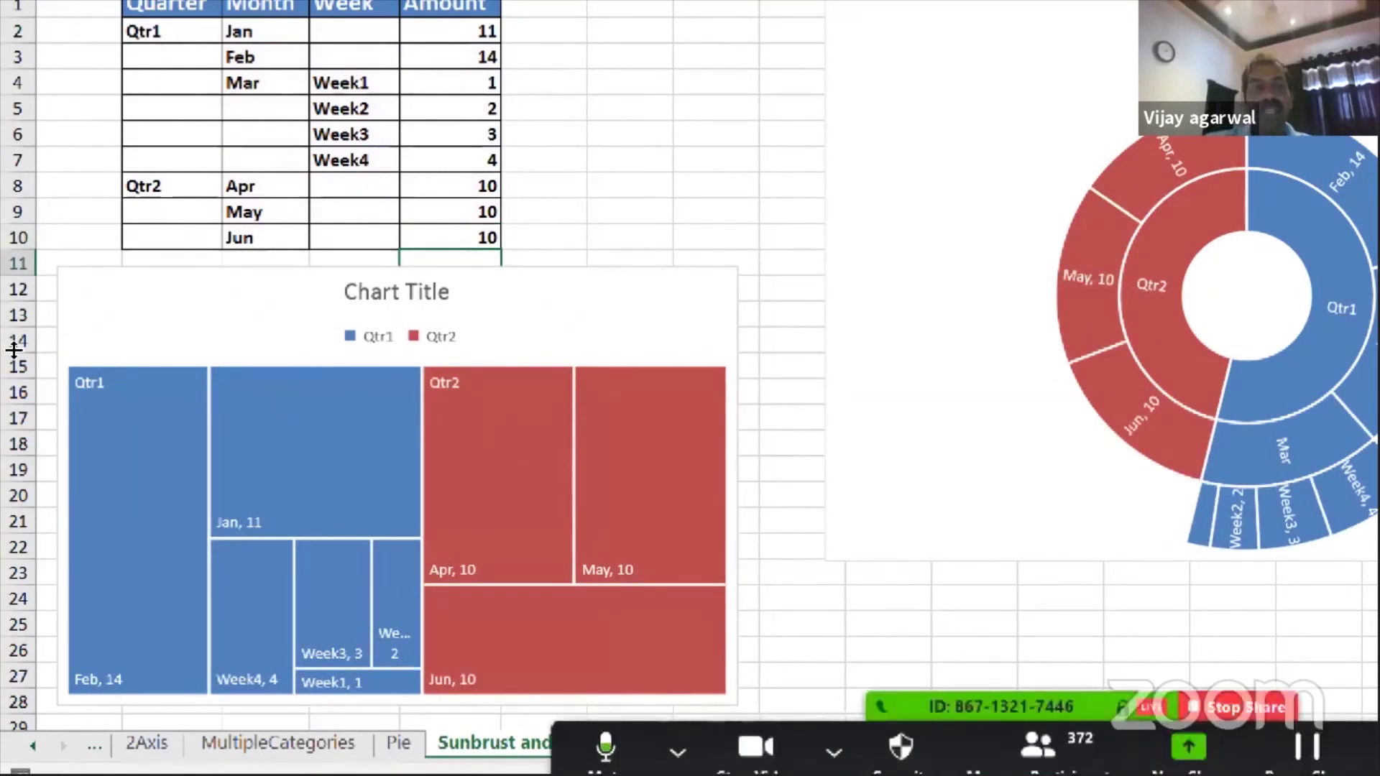
Step: Insert a new row 9 below April and enter the month Jul with an amount of 5
{"action": "left_click", "coordinate": [18, 212]}
{"action": "right_click", "coordinate": [18, 212]}
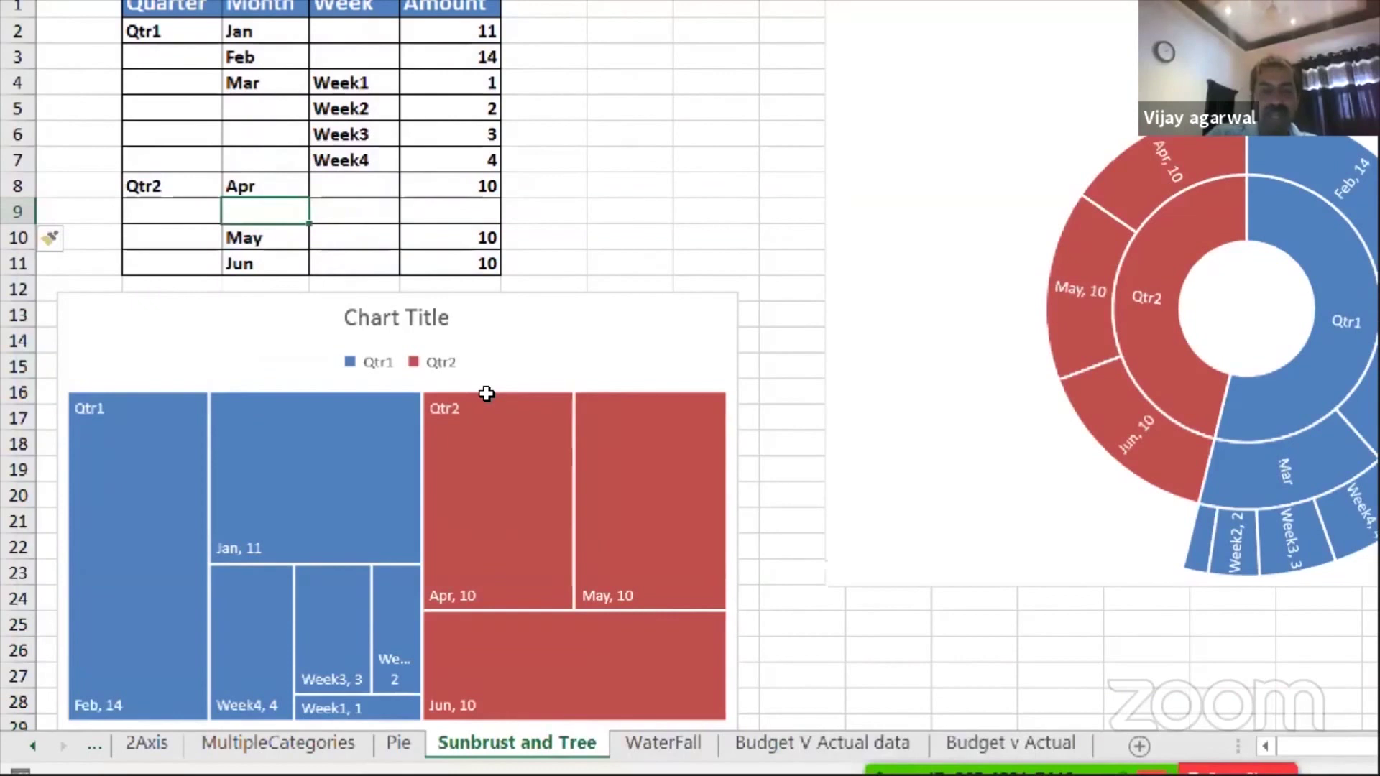
{"action": "type", "text": "Ju"}
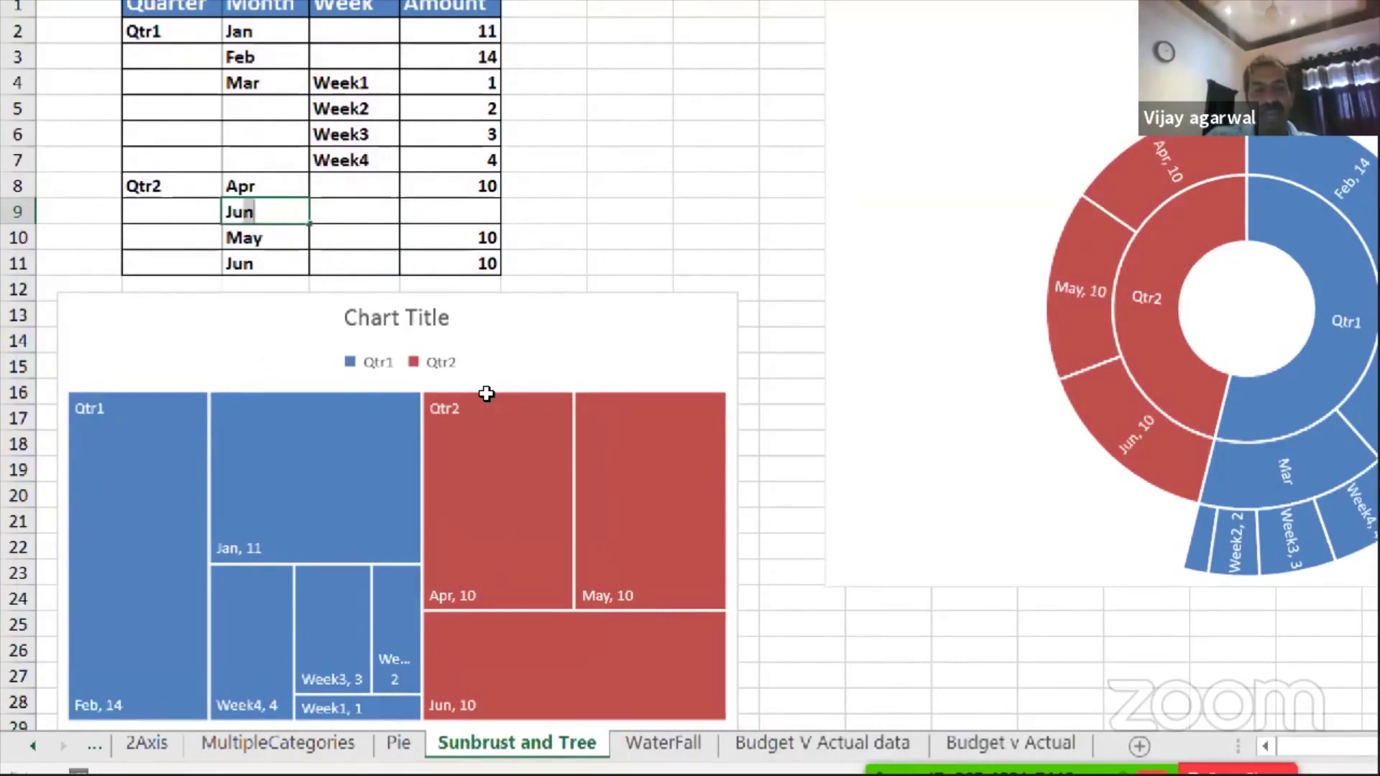
{"action": "type", "text": "l"}
{"action": "key", "text": "Tab"}
{"action": "key", "text": "Tab"}
{"action": "type", "text": "5"}
{"action": "key", "text": "Return"}
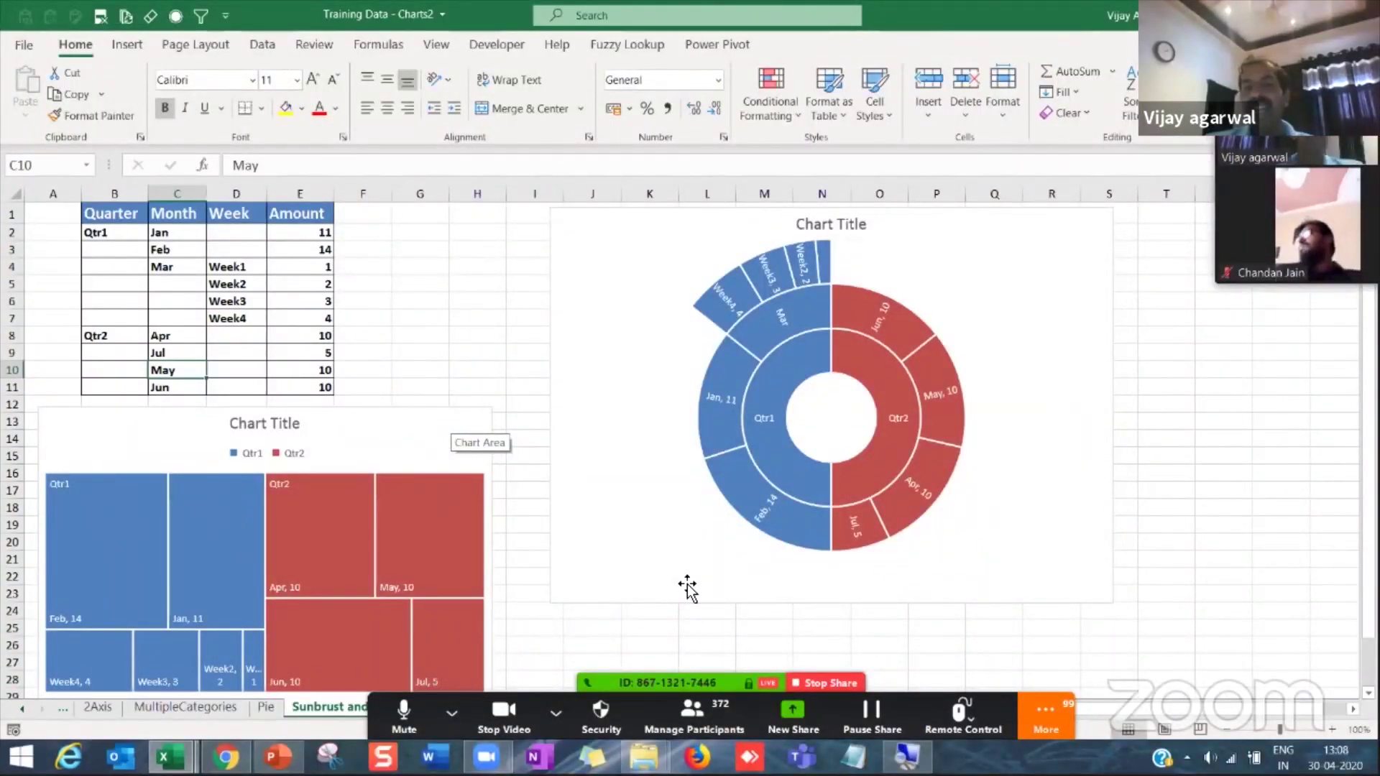
Step: Select the sunburst chart to see its source range, then highlight the Qtr2 amounts E8:E11 and the Qtr1 amounts E2:E7
{"action": "left_click", "coordinate": [1111, 426]}
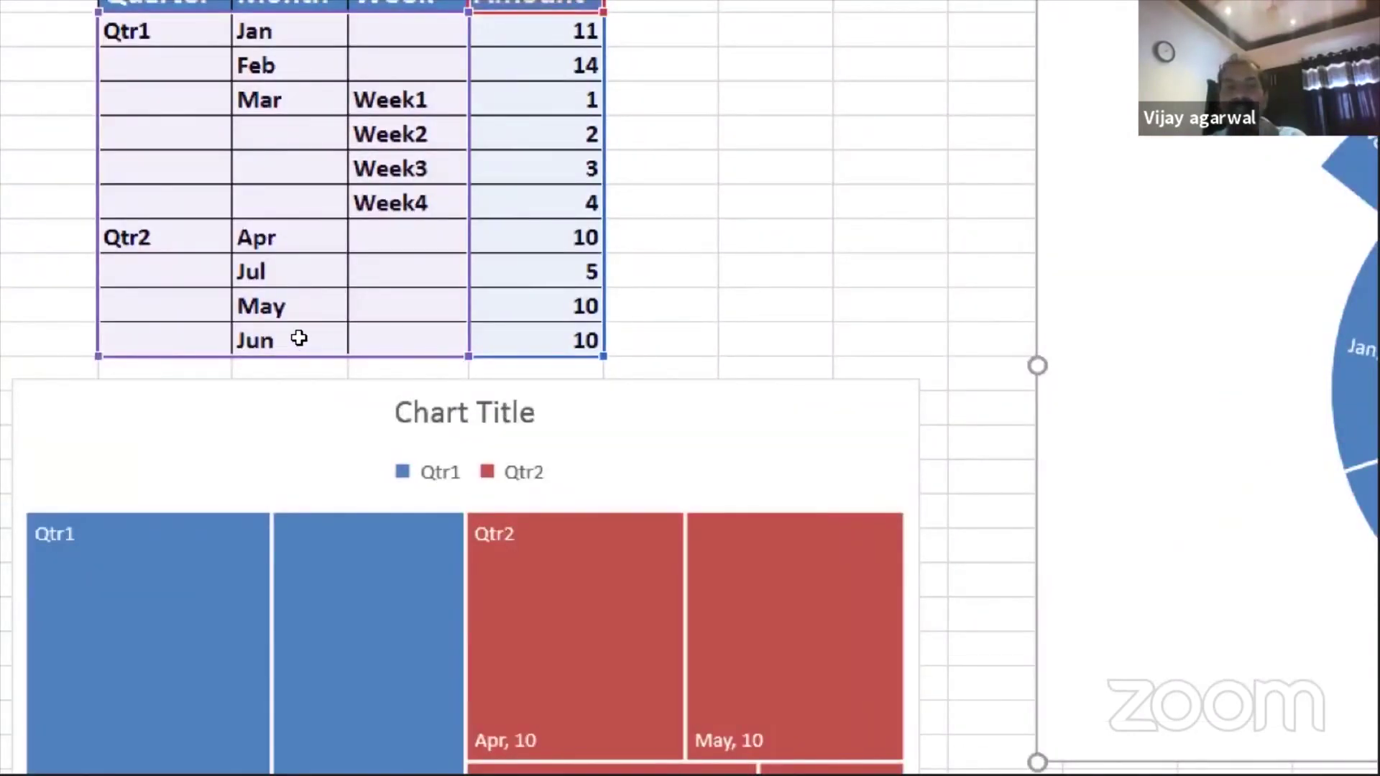
{"action": "key", "text": "Escape"}
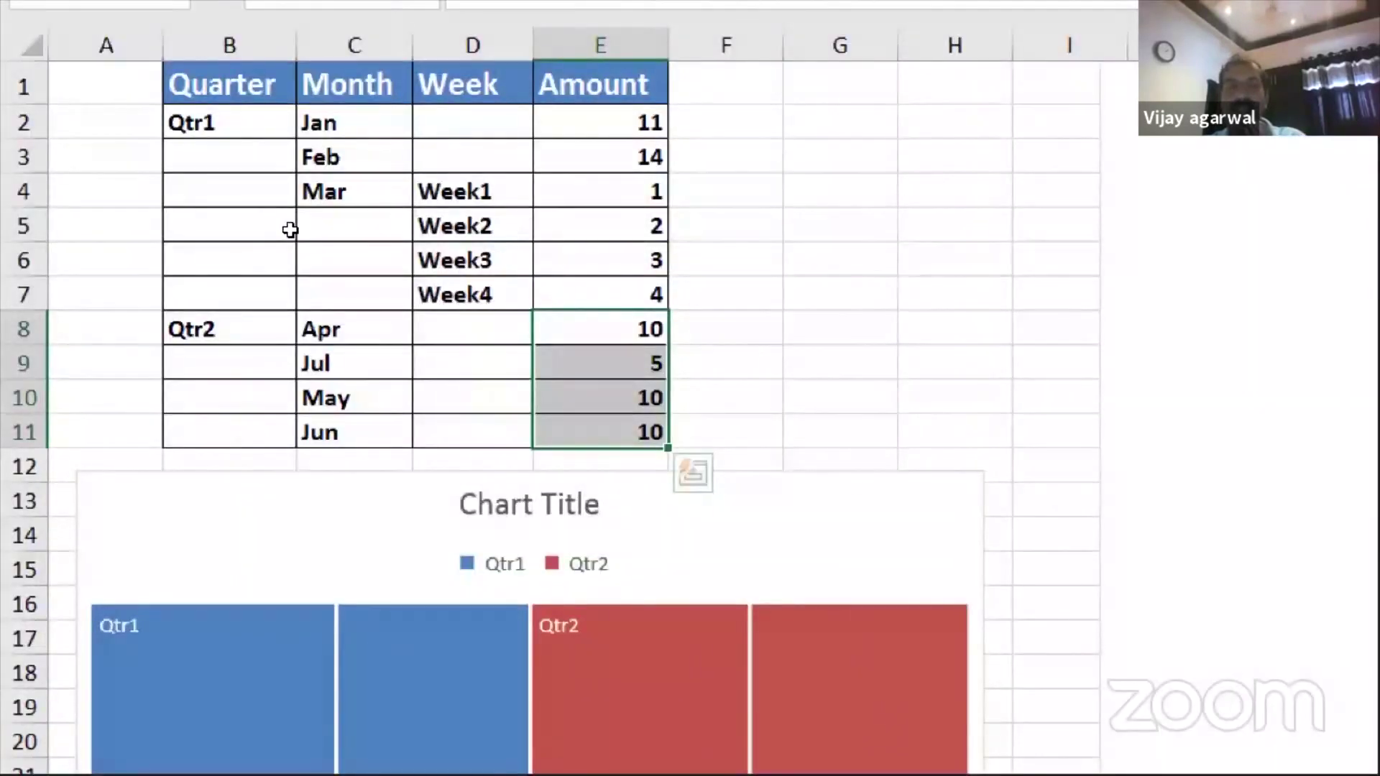
{"action": "left_click_drag", "start_coordinate": [525, 30], "coordinate": [533, 214]}
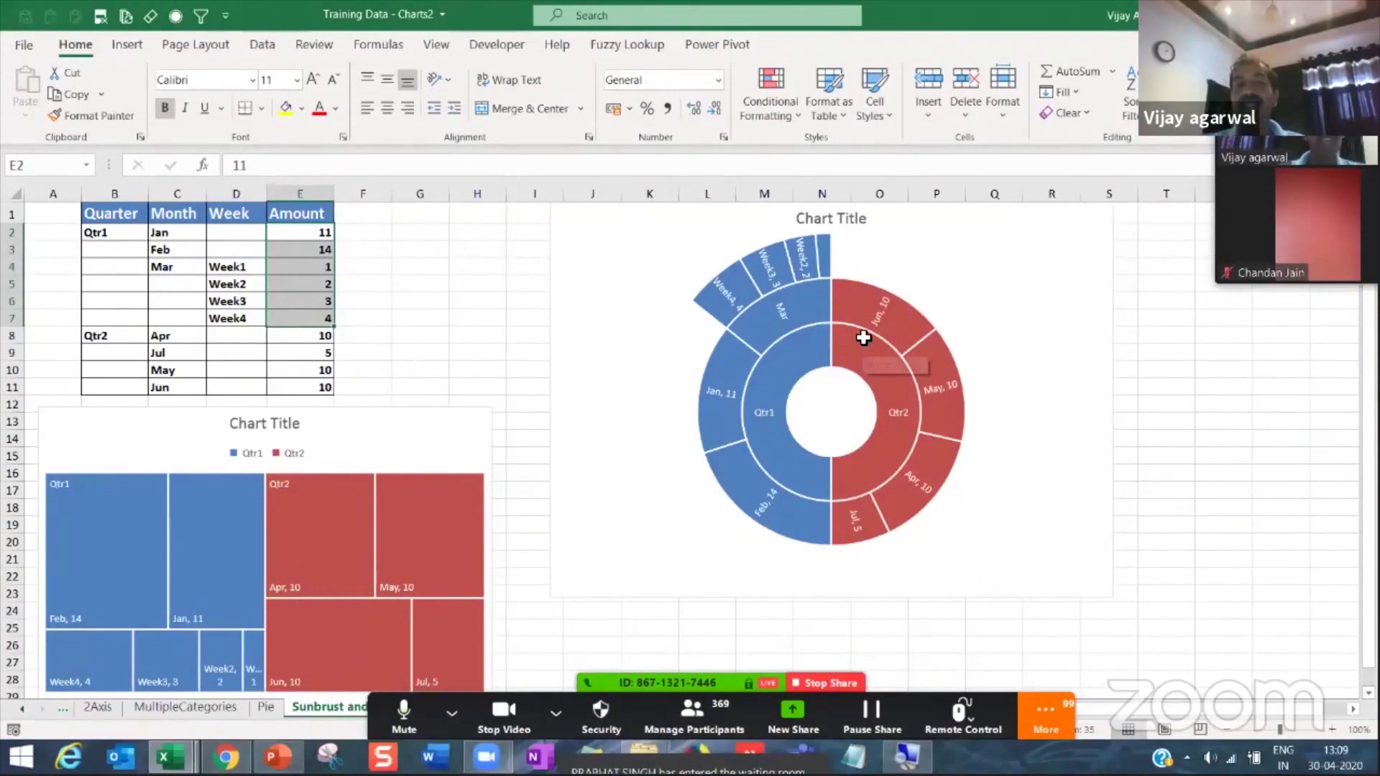
Step: Set the April amount in E8 to 20
{"action": "left_click", "coordinate": [316, 344]}
{"action": "type", "text": "20"}
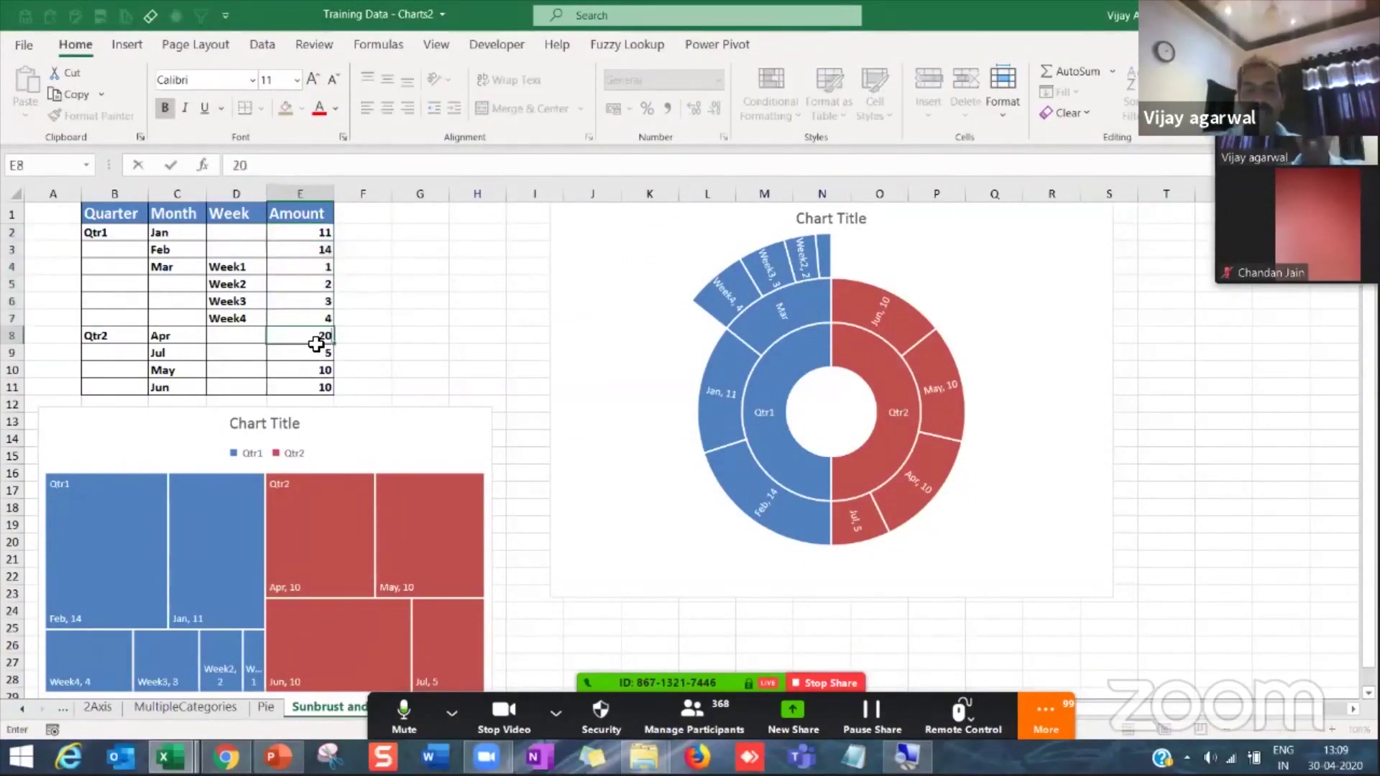
{"action": "key", "text": "Return"}
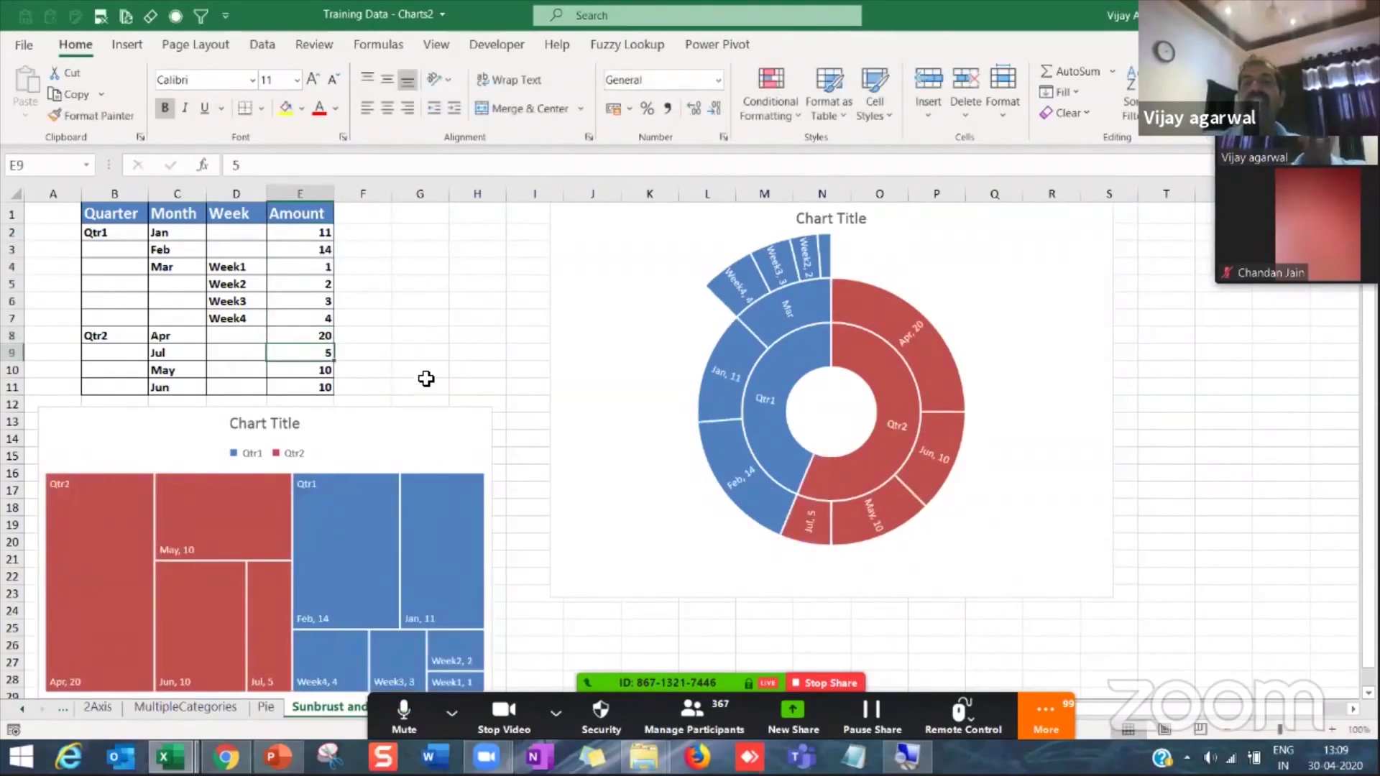
Step: Apply the third chart style, with a grey gradient background and a legend beside the plot, to the sunburst chart
{"action": "mouse_move", "coordinate": [946, 425]}
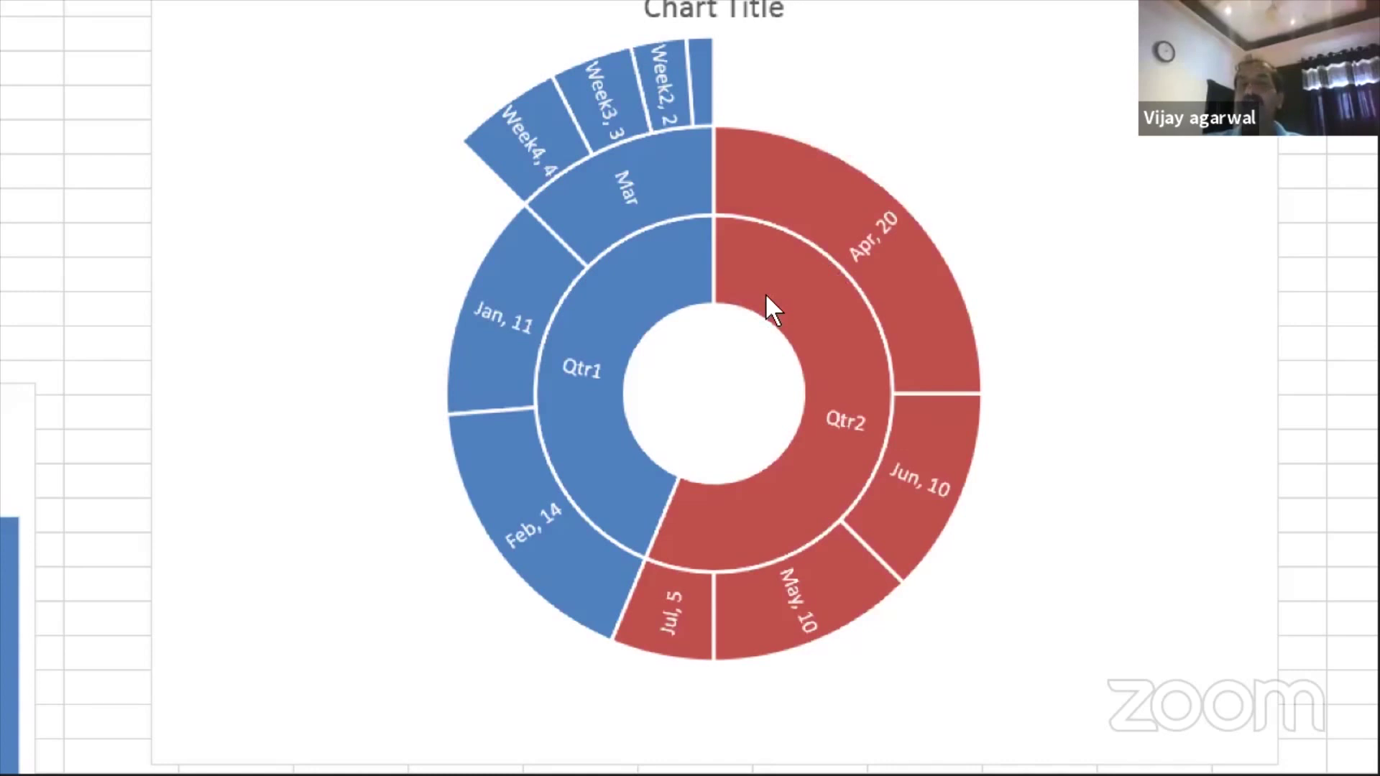
{"action": "mouse_move", "coordinate": [827, 248]}
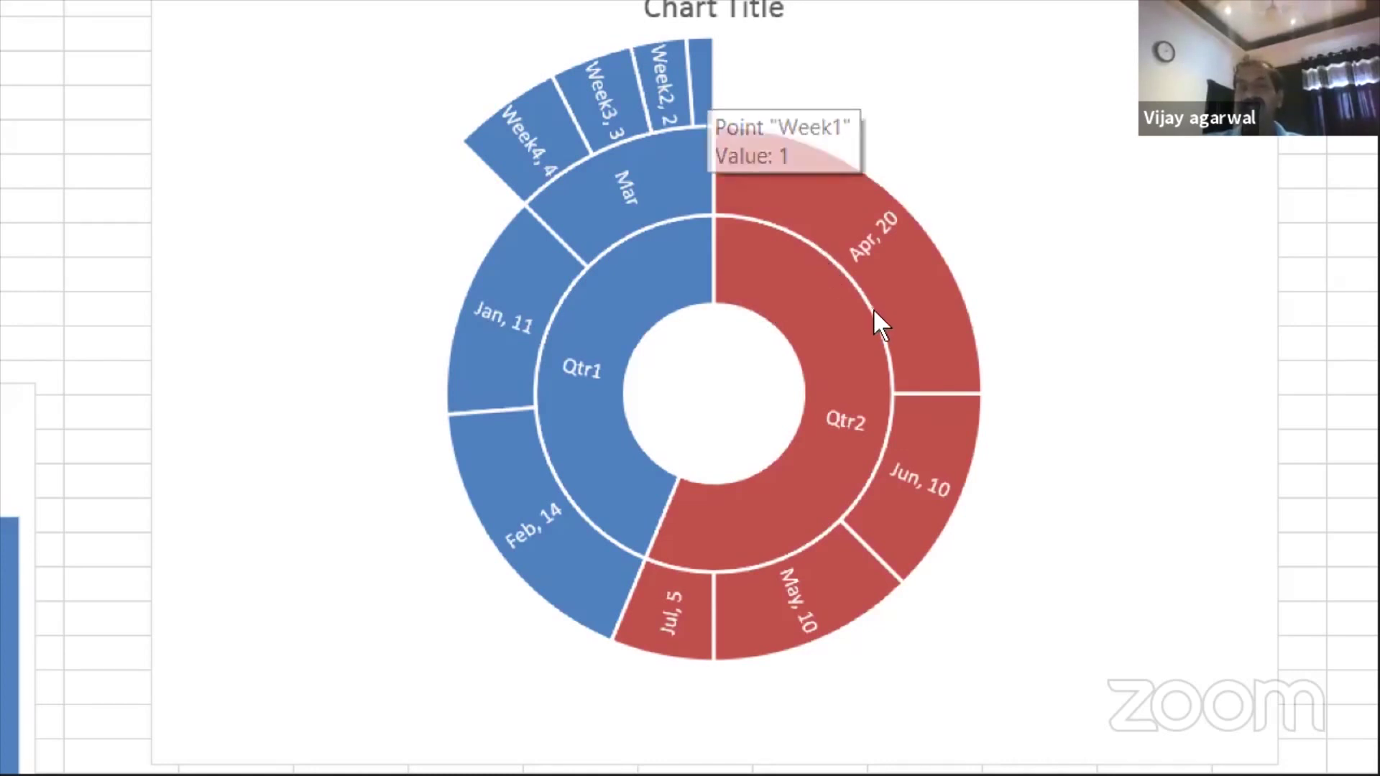
{"action": "left_click", "coordinate": [941, 420]}
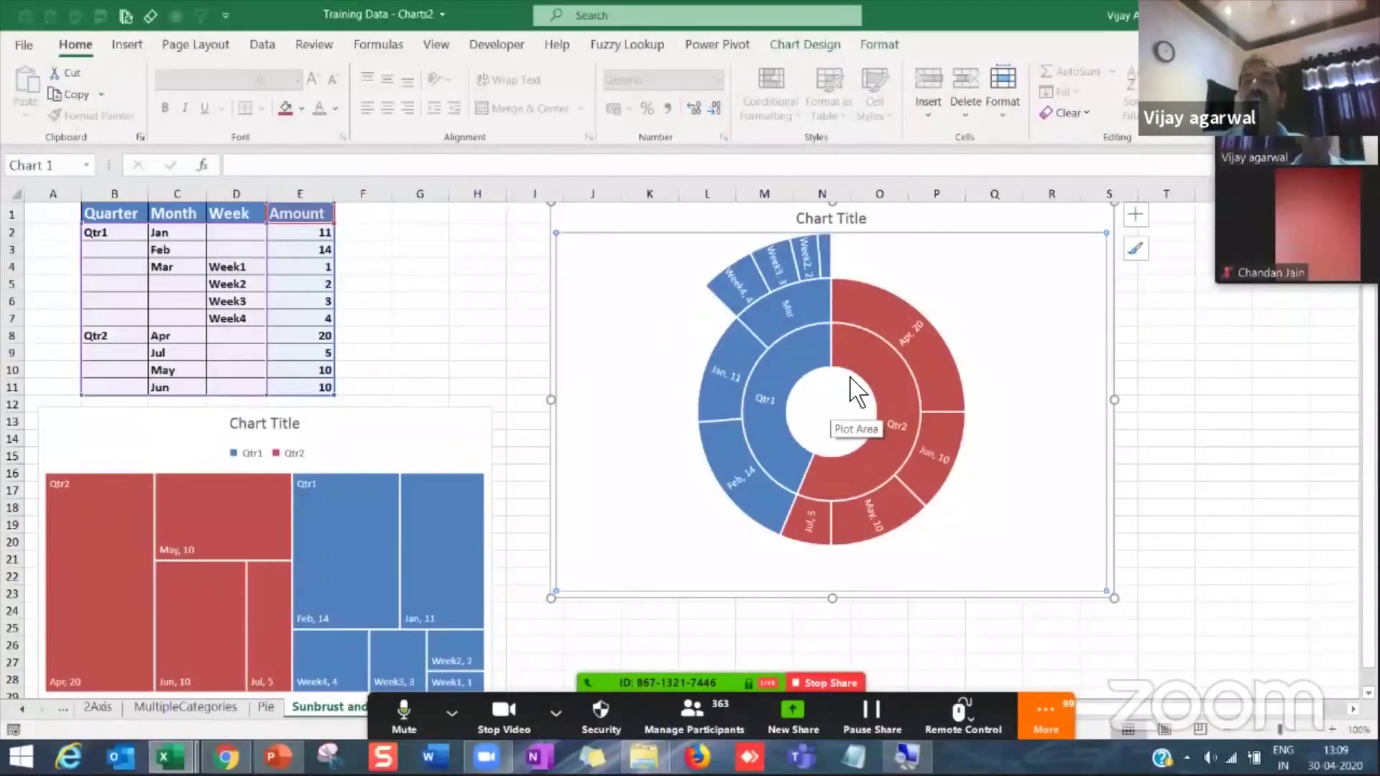
{"action": "left_click", "coordinate": [1088, 122]}
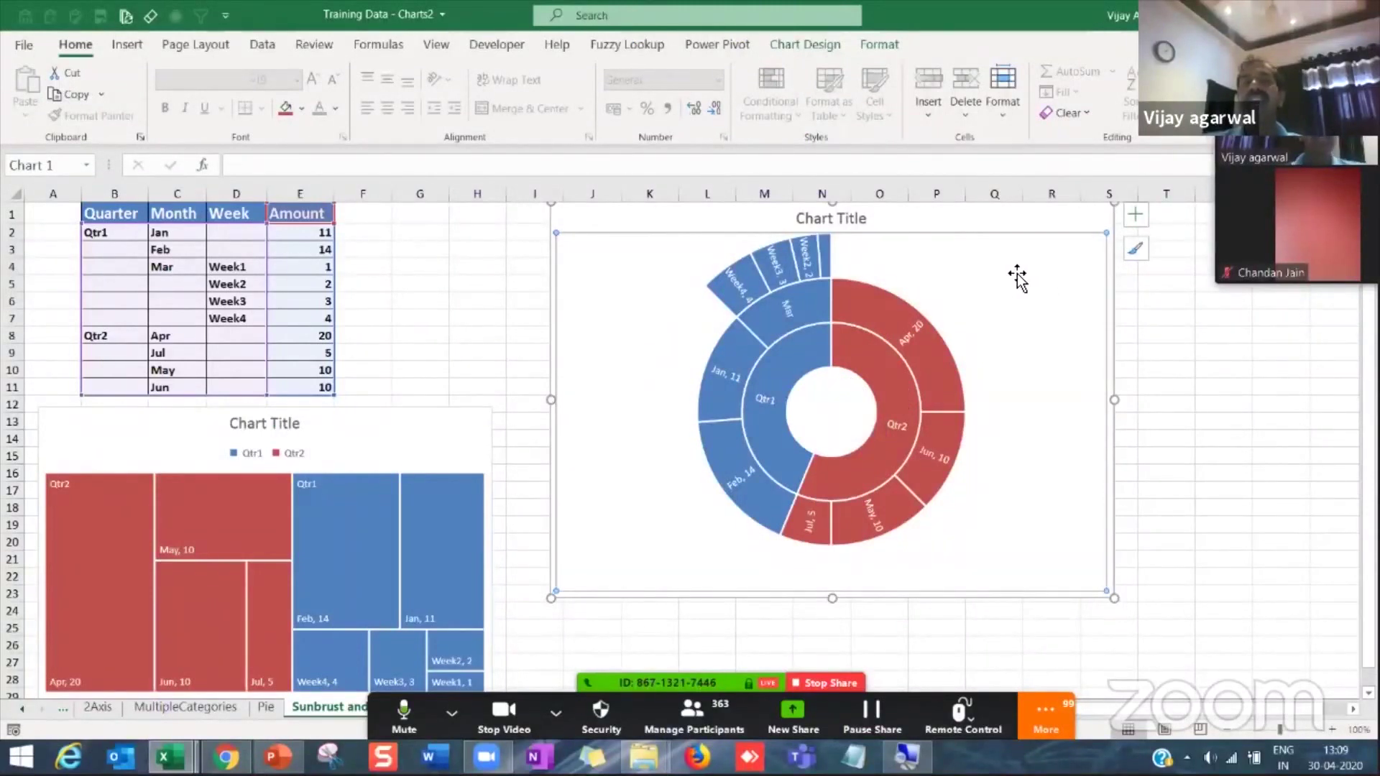
{"action": "left_click", "coordinate": [798, 46]}
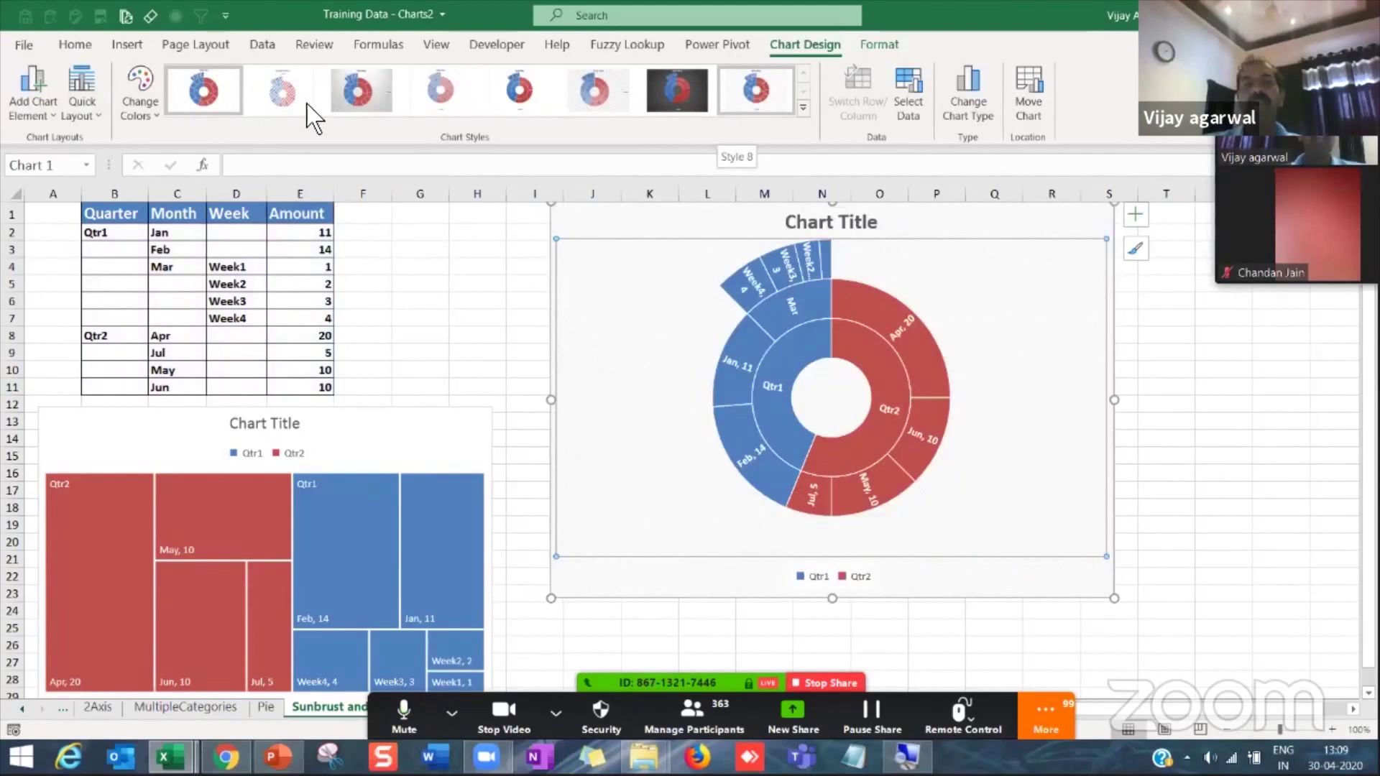
{"action": "left_click", "coordinate": [350, 108]}
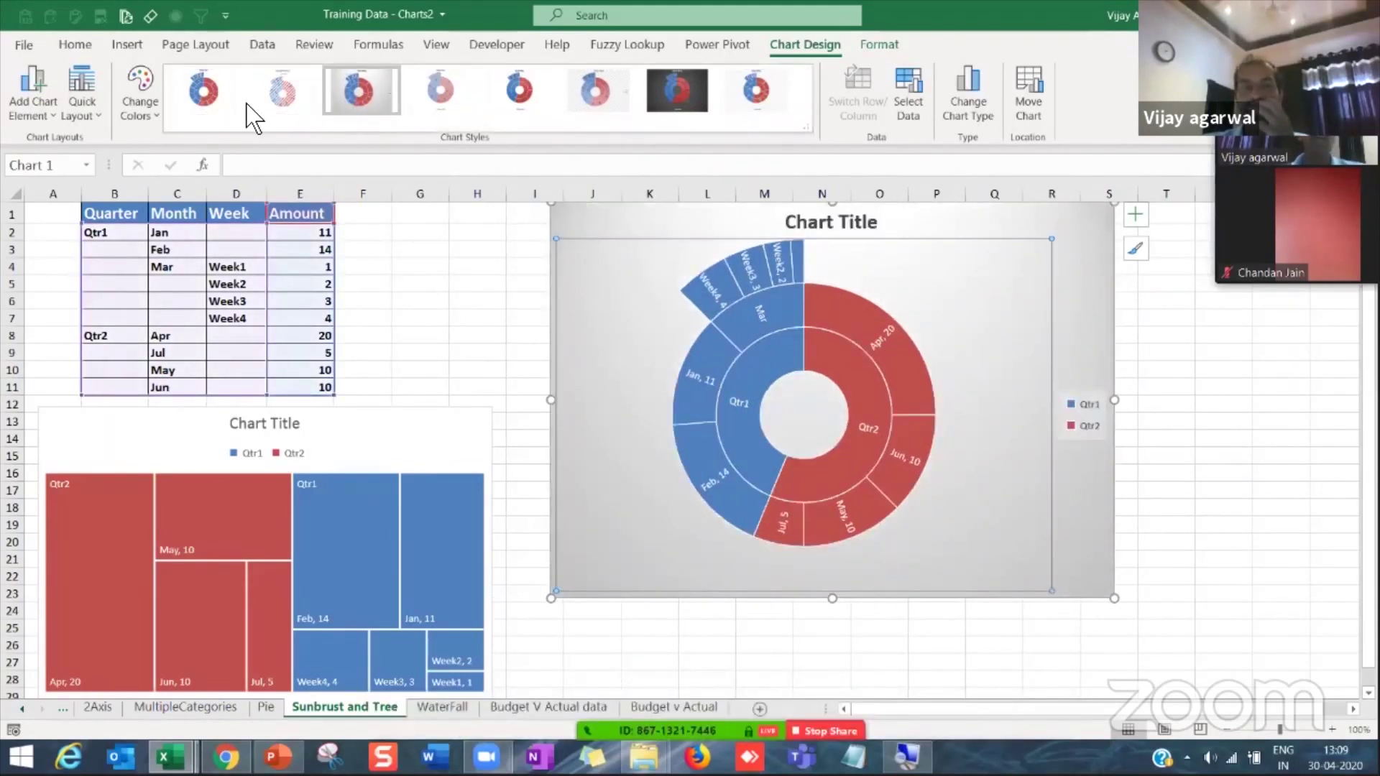
Step: Apply the first chart style and the green monochromatic colour palette to the sunburst chart
{"action": "left_click", "coordinate": [214, 99]}
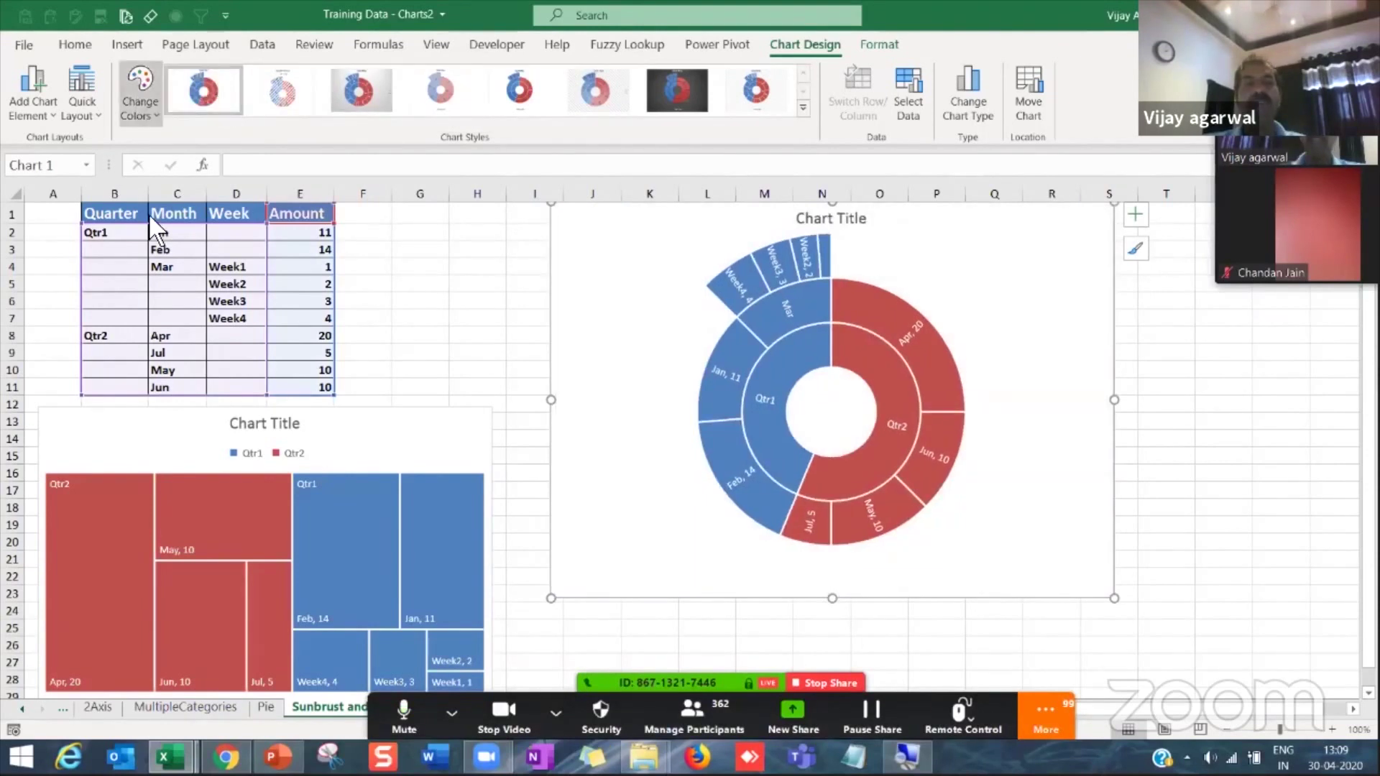
{"action": "left_click", "coordinate": [140, 101]}
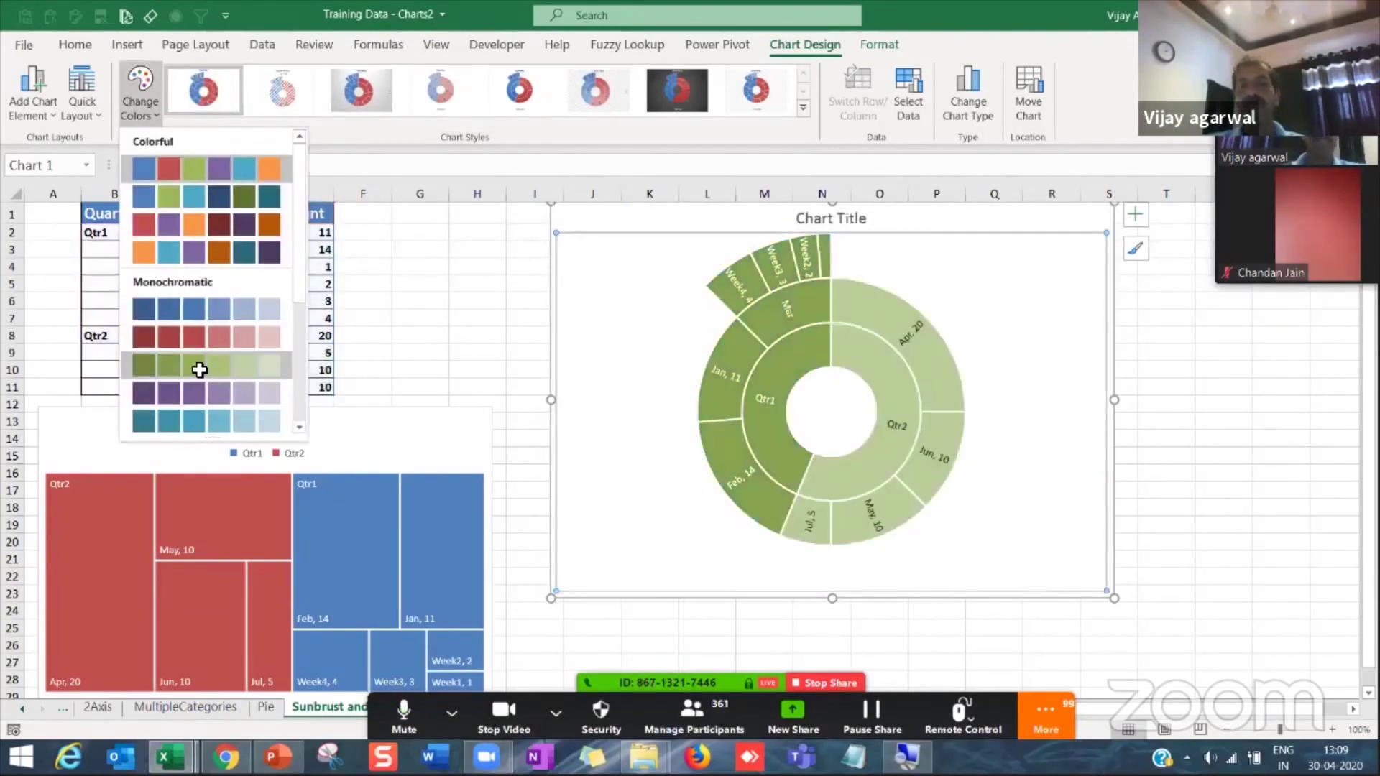
{"action": "left_click", "coordinate": [196, 365]}
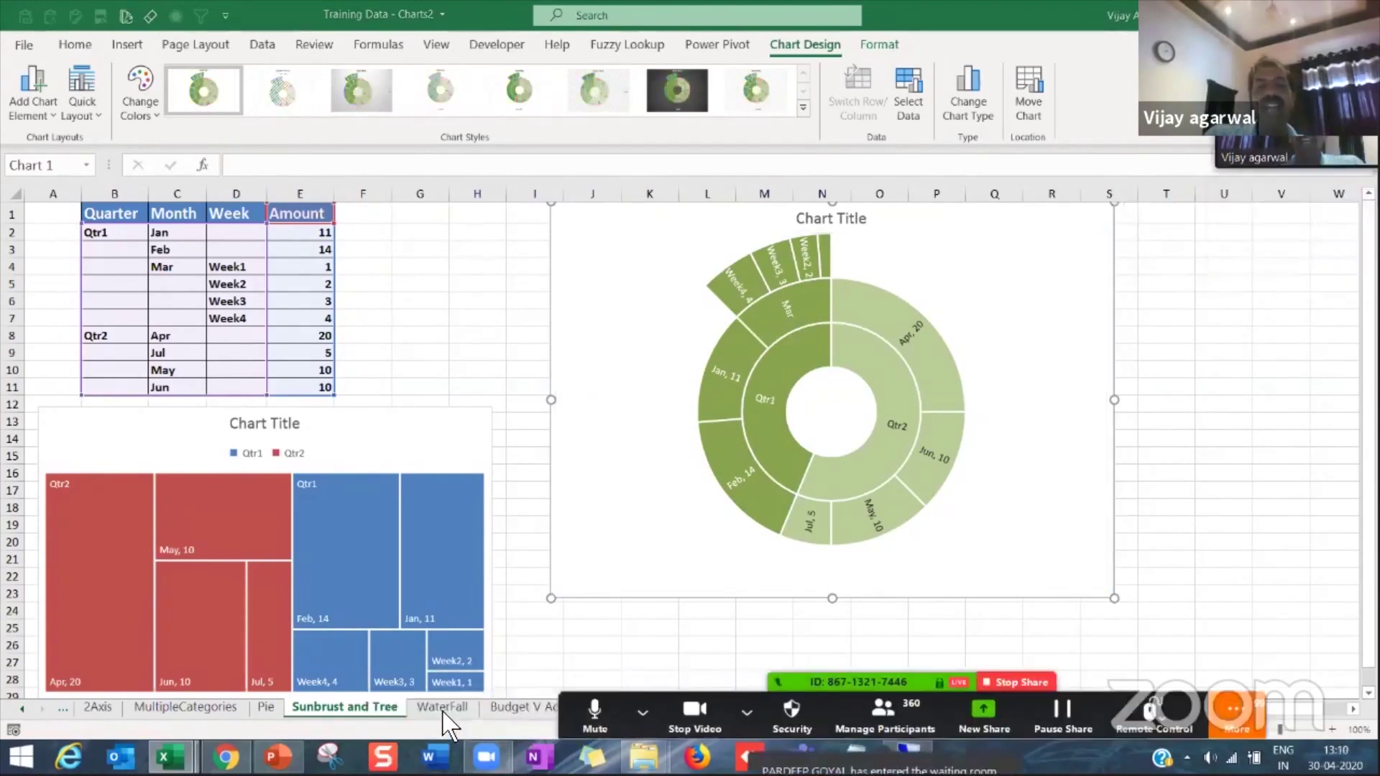
Step: On the WaterFall sheet, insert three blank rows between the Cost and revenue rows
{"action": "left_click", "coordinate": [442, 713]}
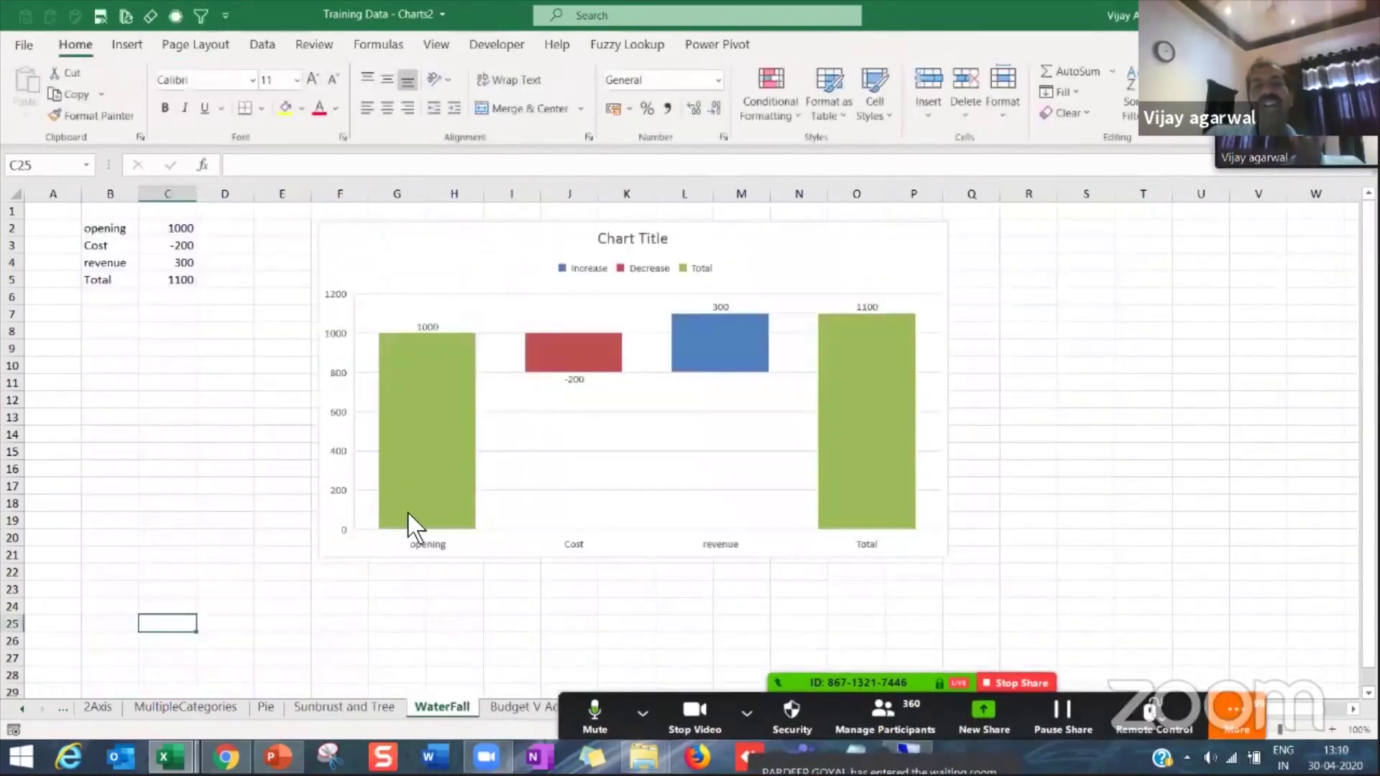
{"action": "left_click", "coordinate": [155, 461]}
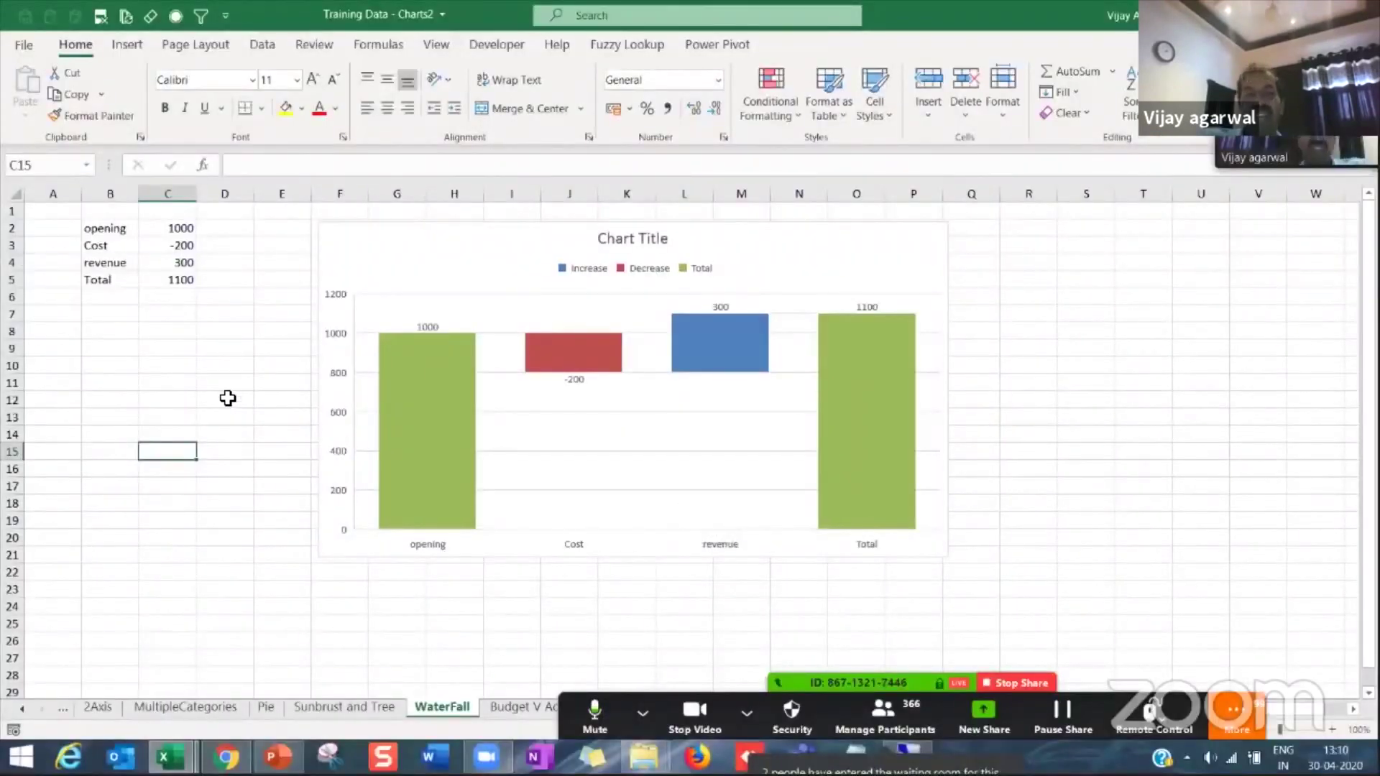
{"action": "left_click_drag", "start_coordinate": [12, 262], "coordinate": [15, 299]}
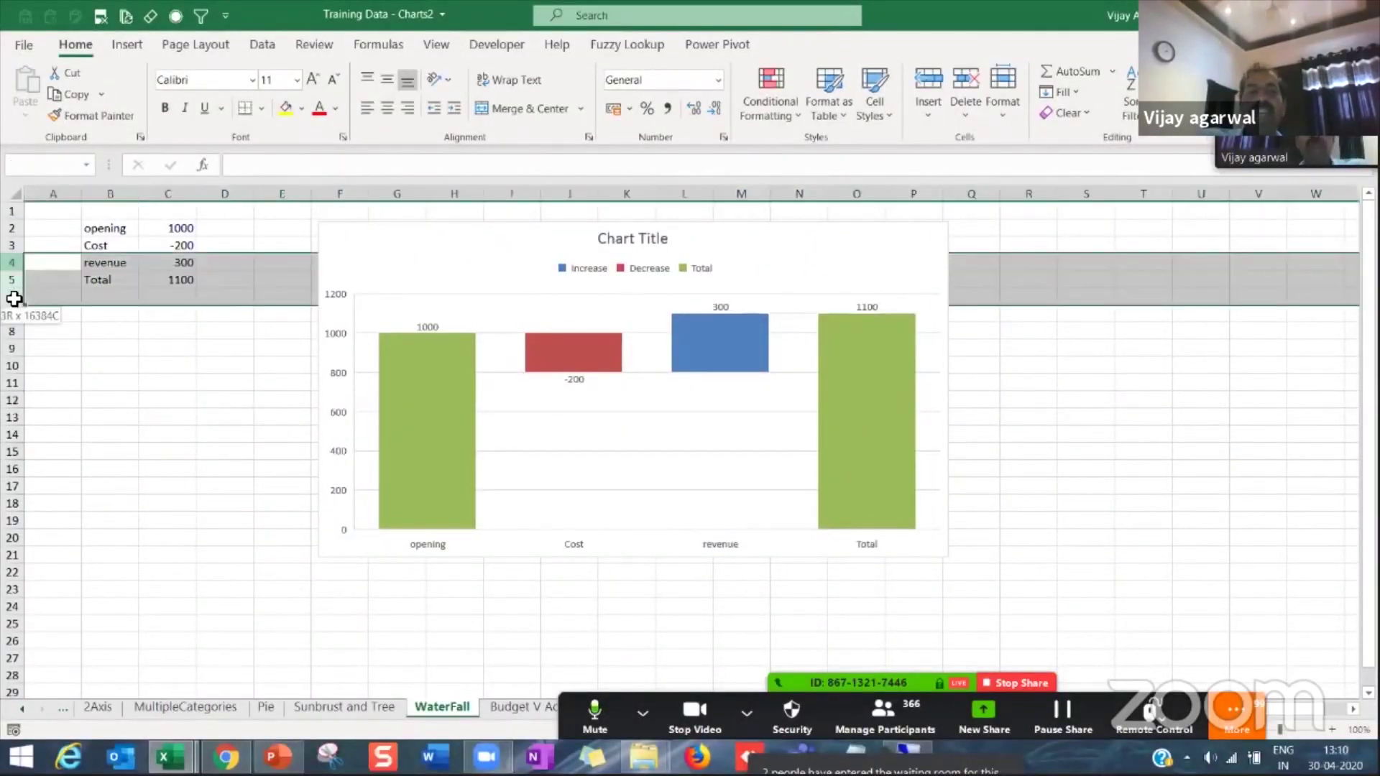
{"action": "right_click", "coordinate": [16, 299]}
{"action": "left_click", "coordinate": [62, 440]}
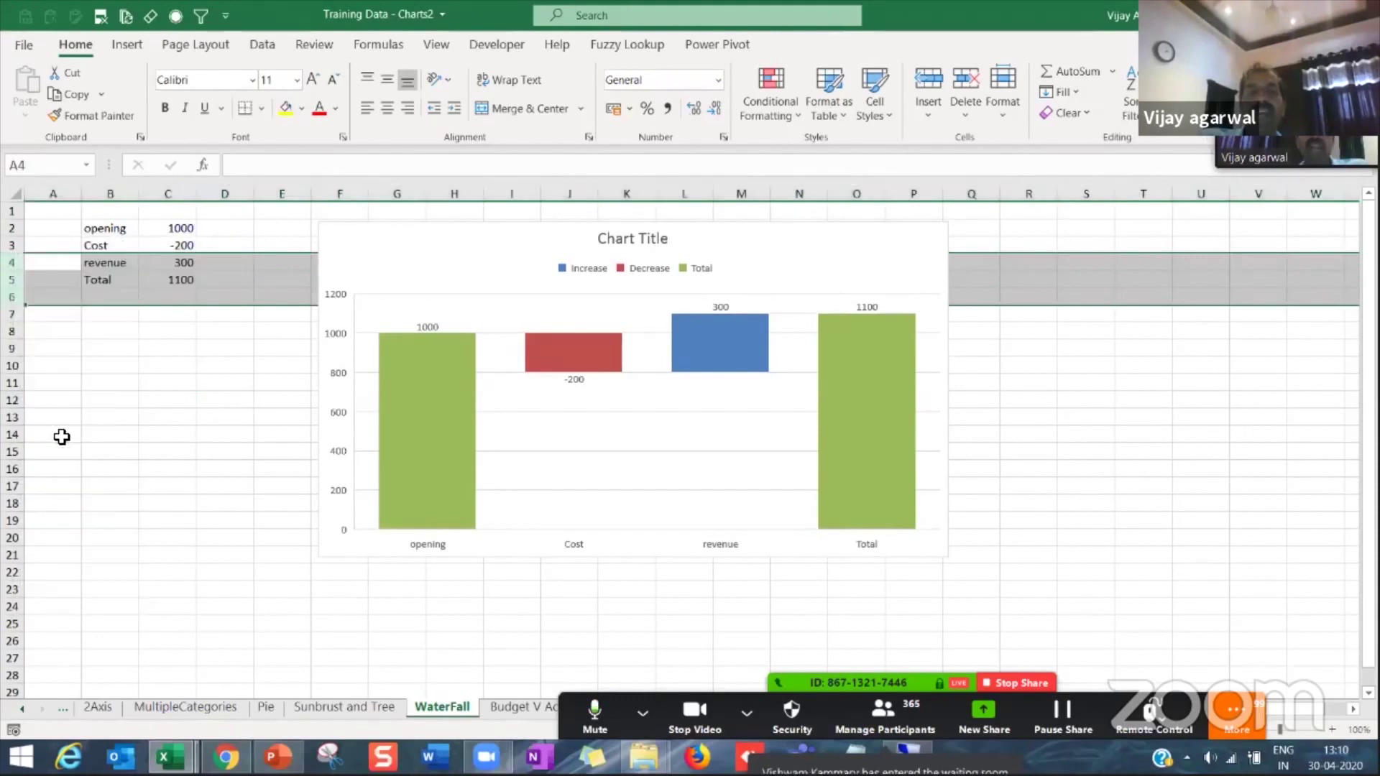
Step: Enter the item Mfg Exps with an amount of 100 in row 4, below Cost
{"action": "left_click", "coordinate": [122, 263]}
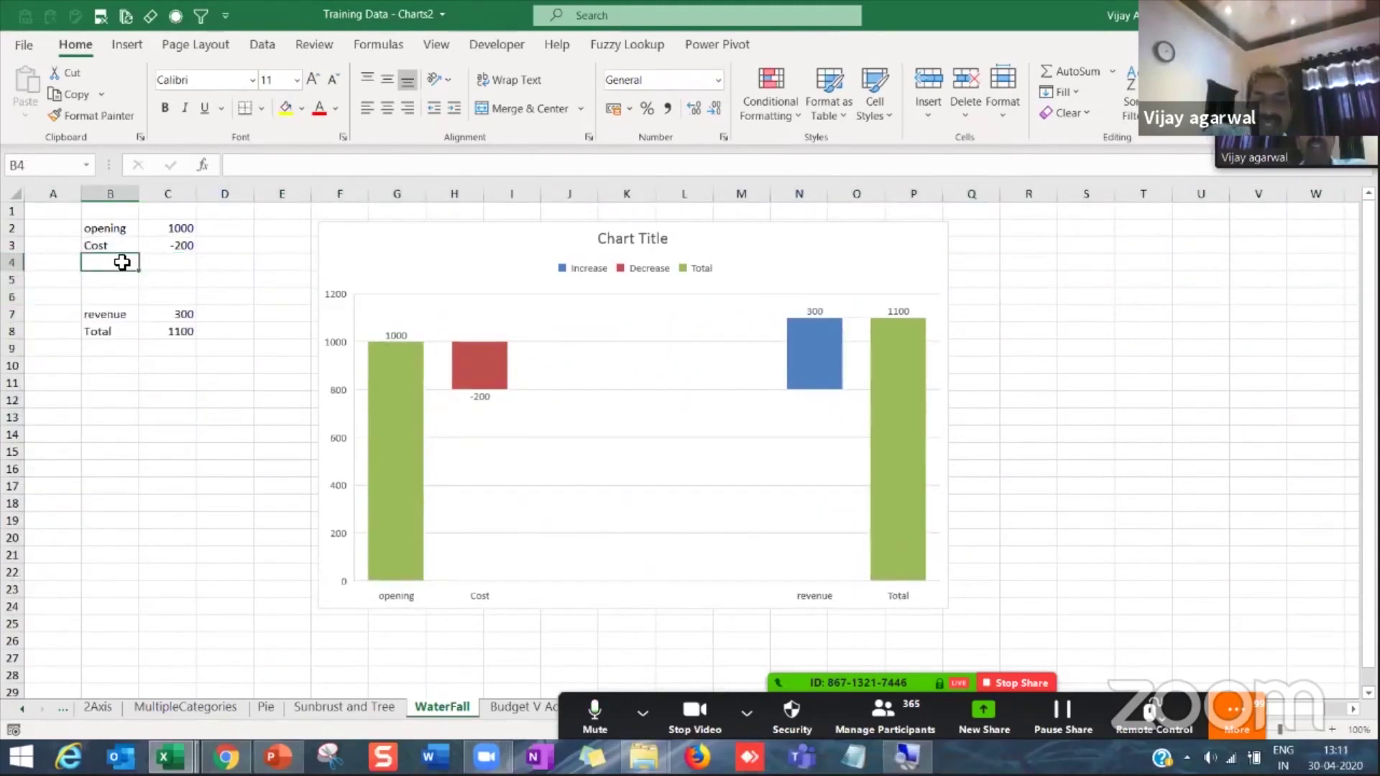
{"action": "type", "text": "Mf"}
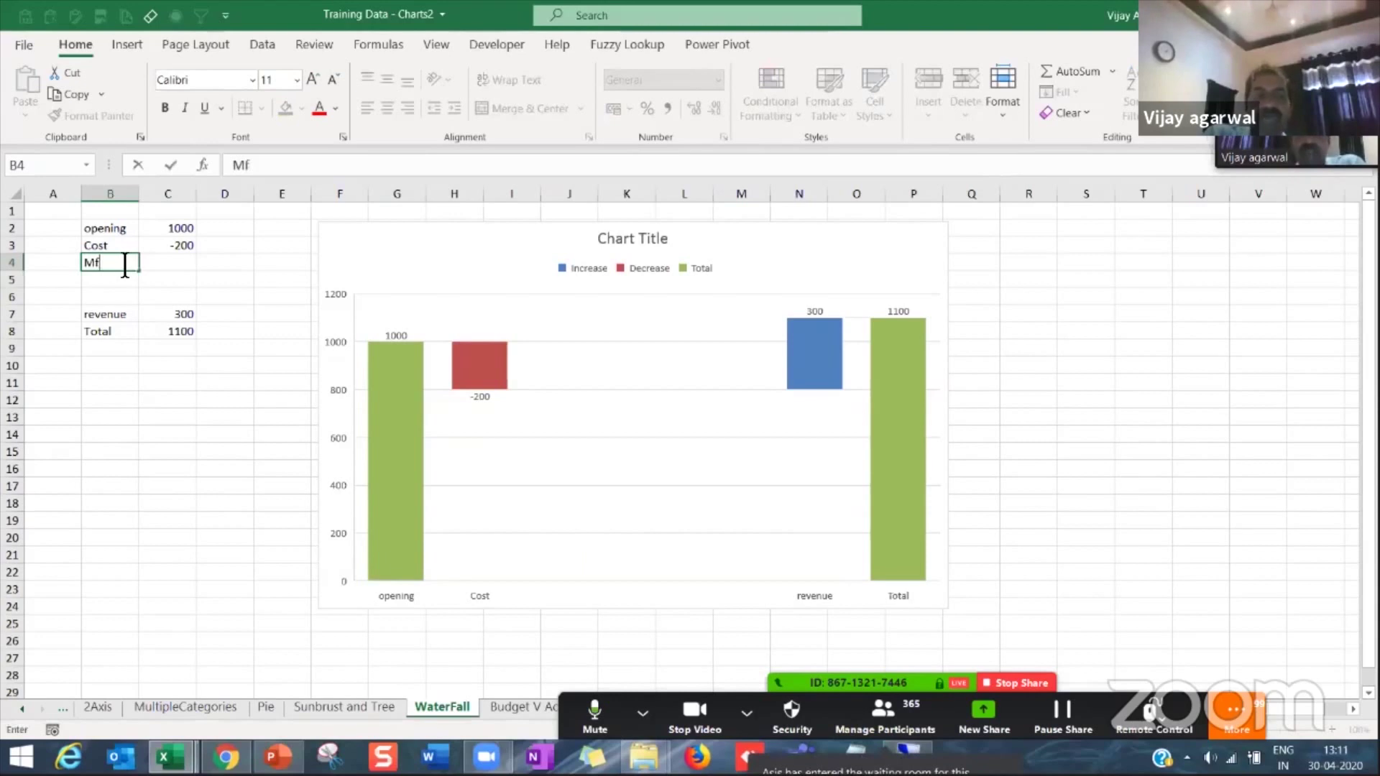
{"action": "type", "text": "g Exps"}
{"action": "key", "text": "Tab"}
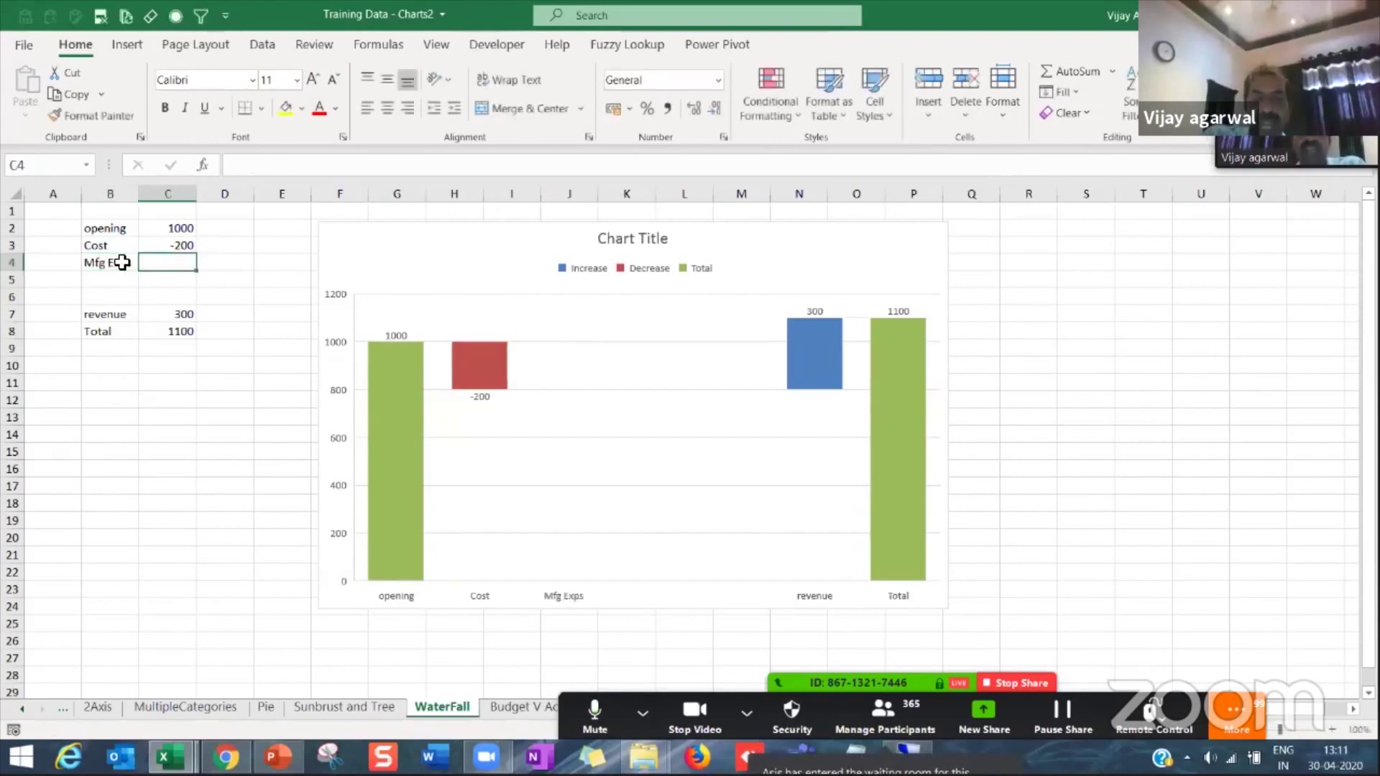
{"action": "type", "text": "100"}
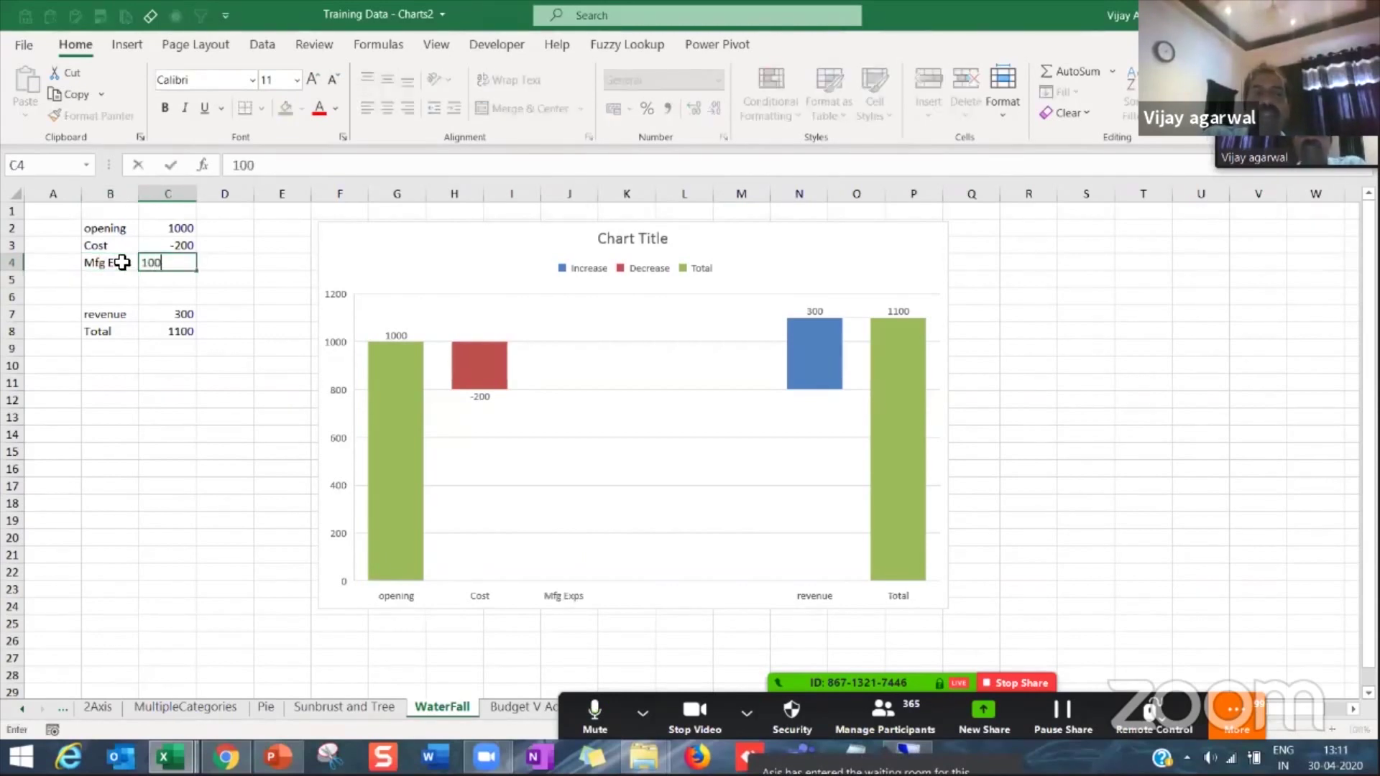
{"action": "key", "text": "Return"}
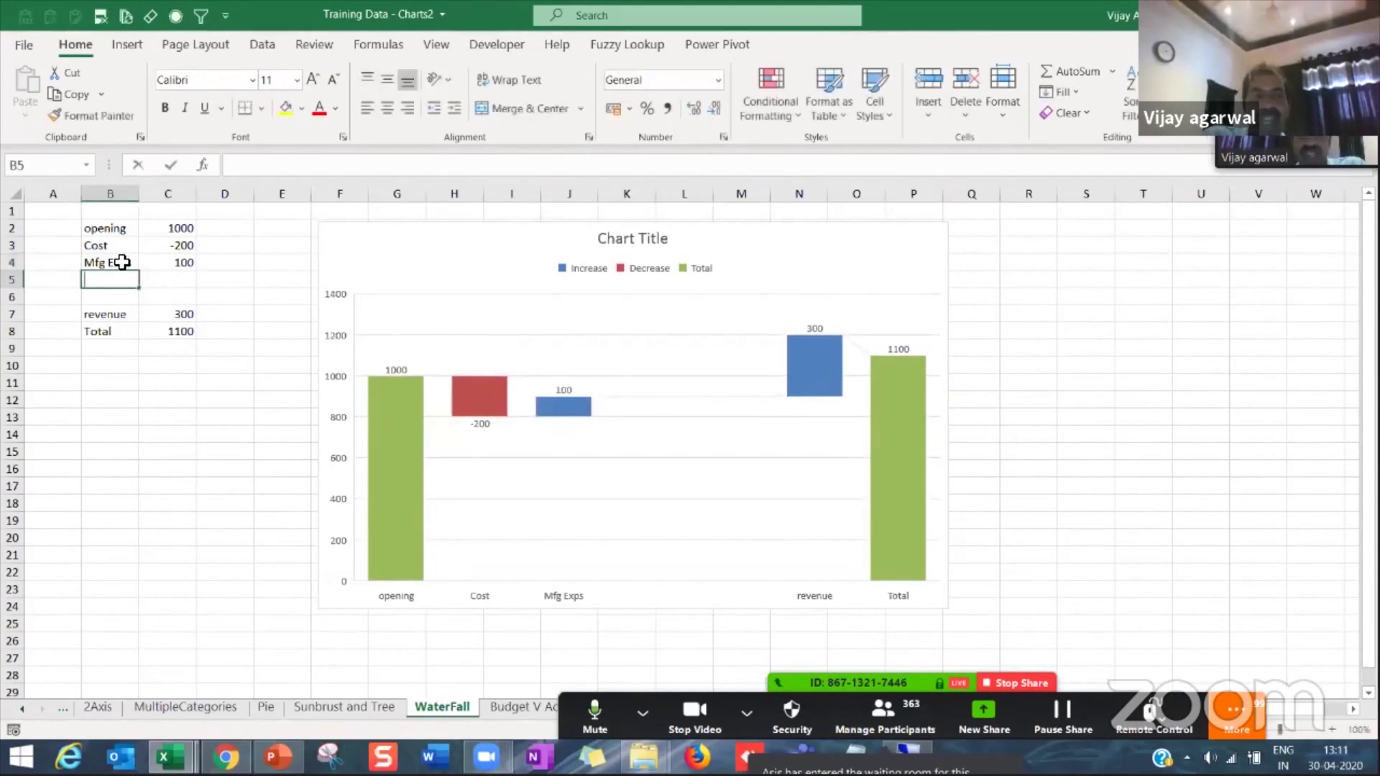
Step: Add Travel with -300 in row 5 and Other Incoem with 500 in row 6
{"action": "type", "text": "Travel"}
{"action": "key", "text": "Tab"}
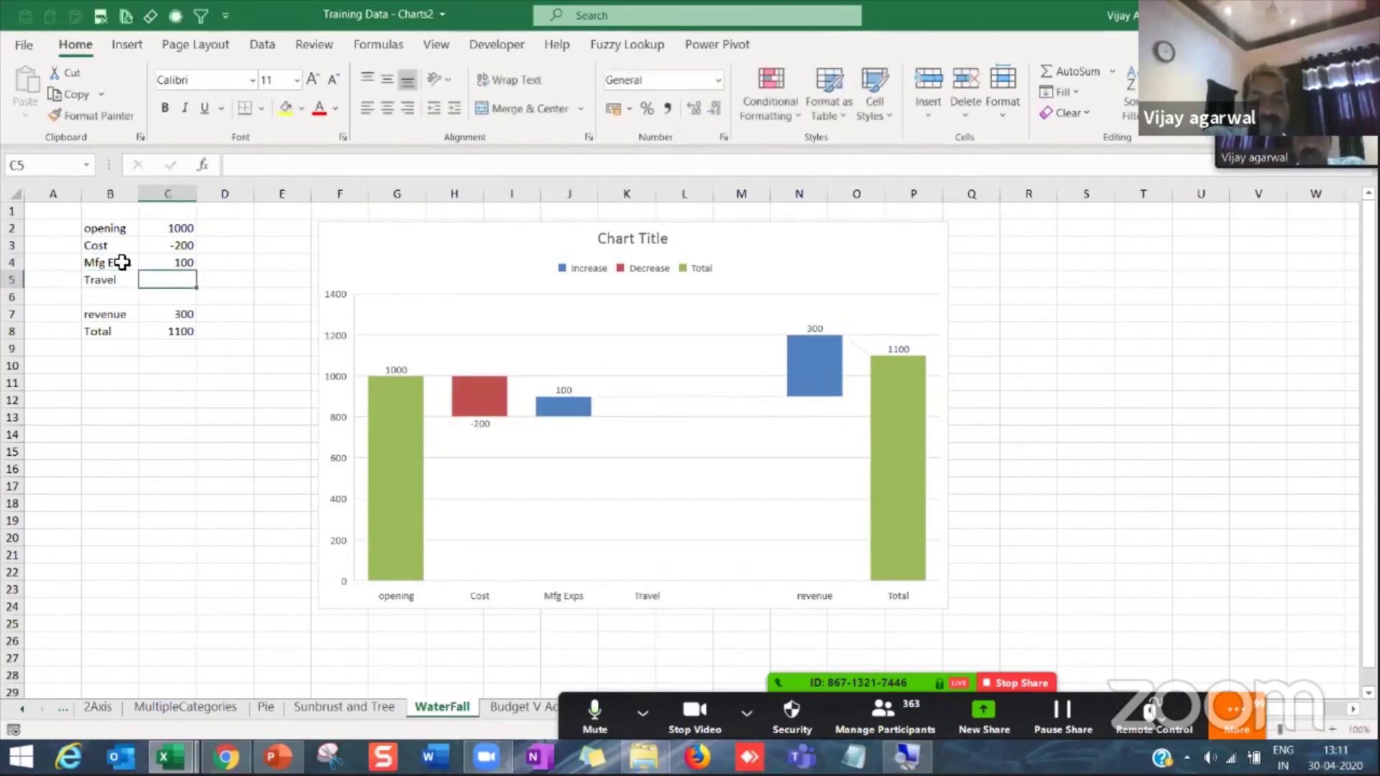
{"action": "type", "text": "-300"}
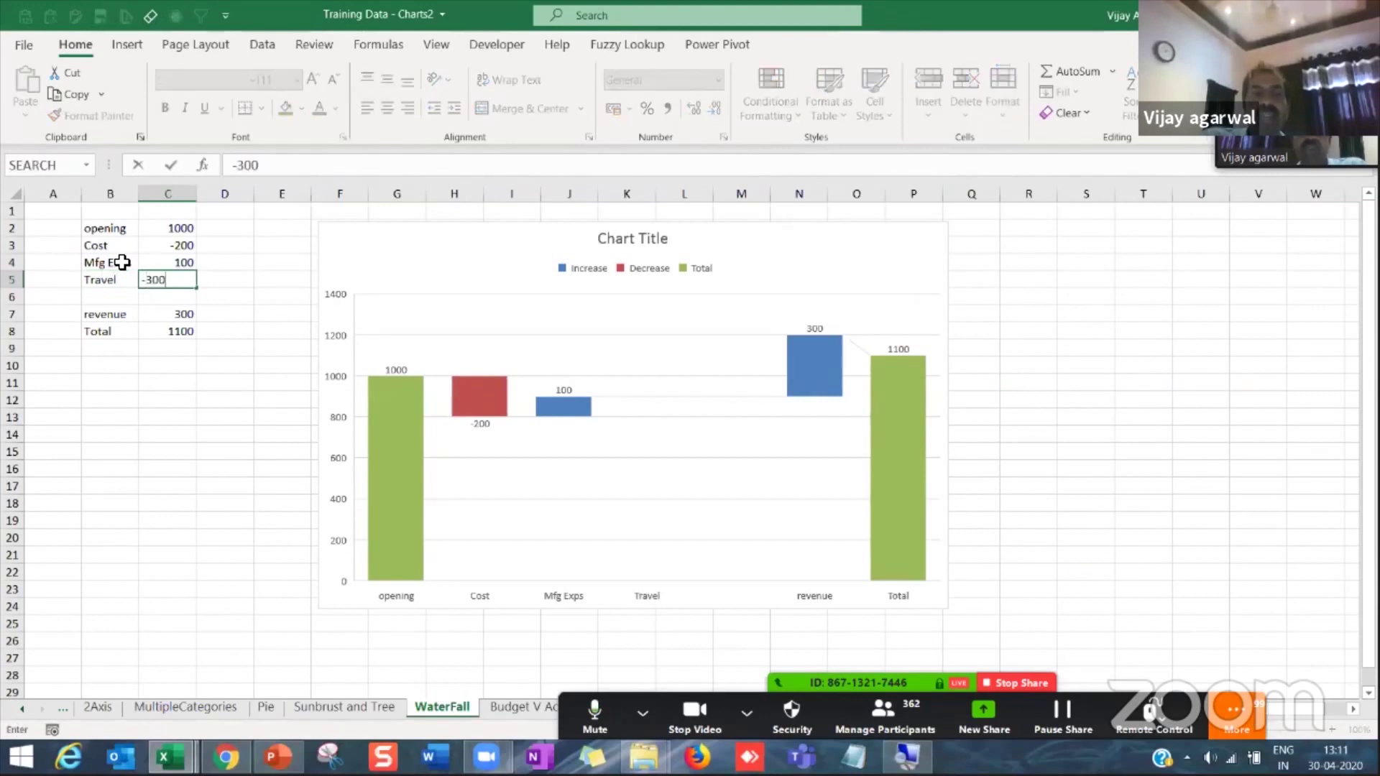
{"action": "key", "text": "Return"}
{"action": "type", "text": "Other"}
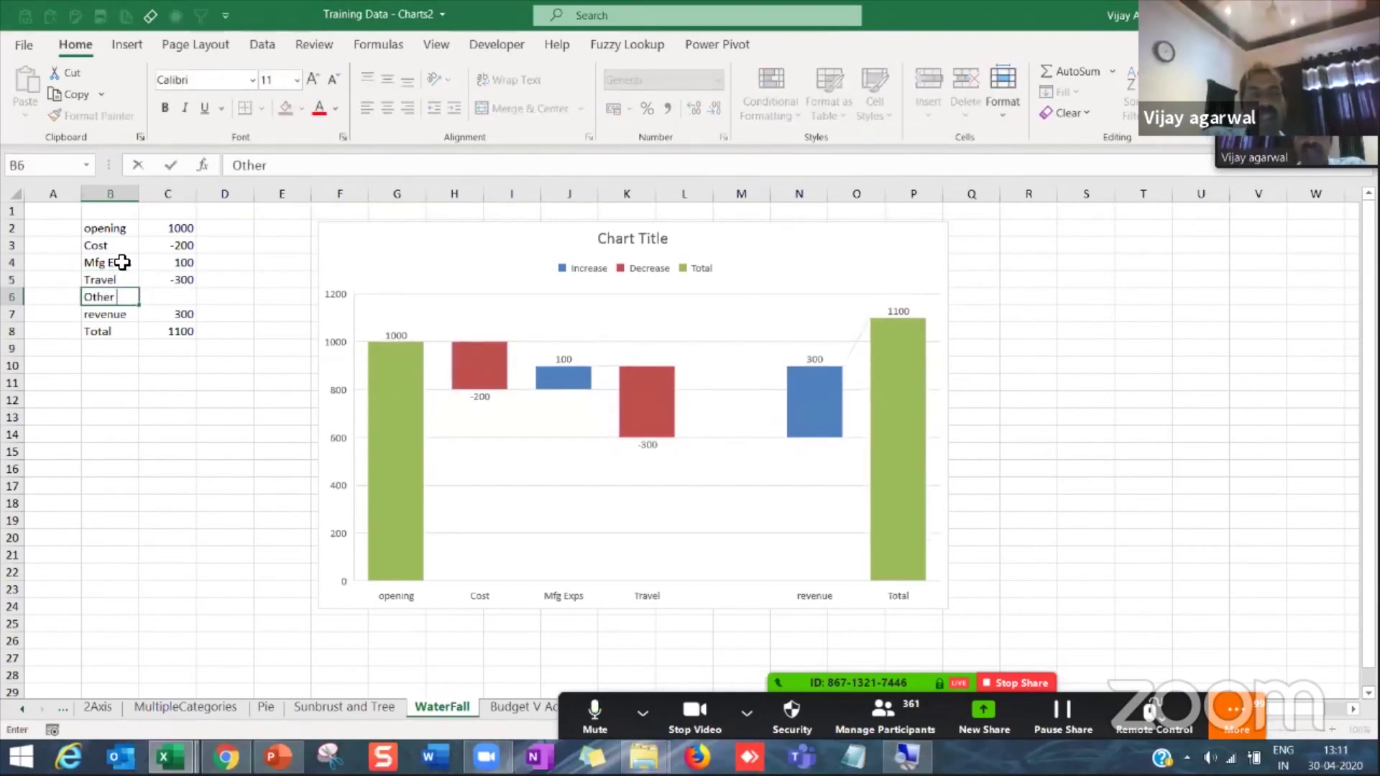
{"action": "type", "text": " Incoem"}
{"action": "key", "text": "Tab"}
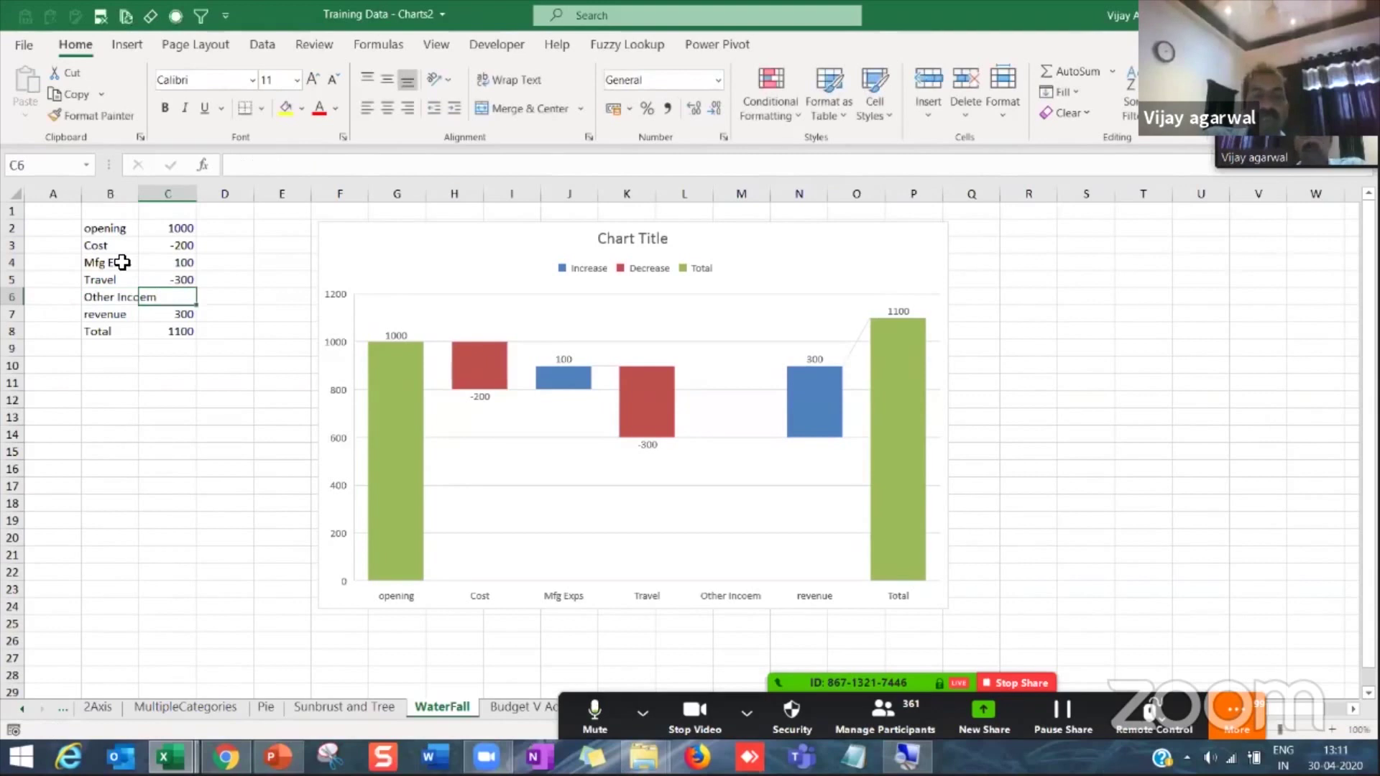
{"action": "type", "text": "500"}
{"action": "key", "text": "Return"}
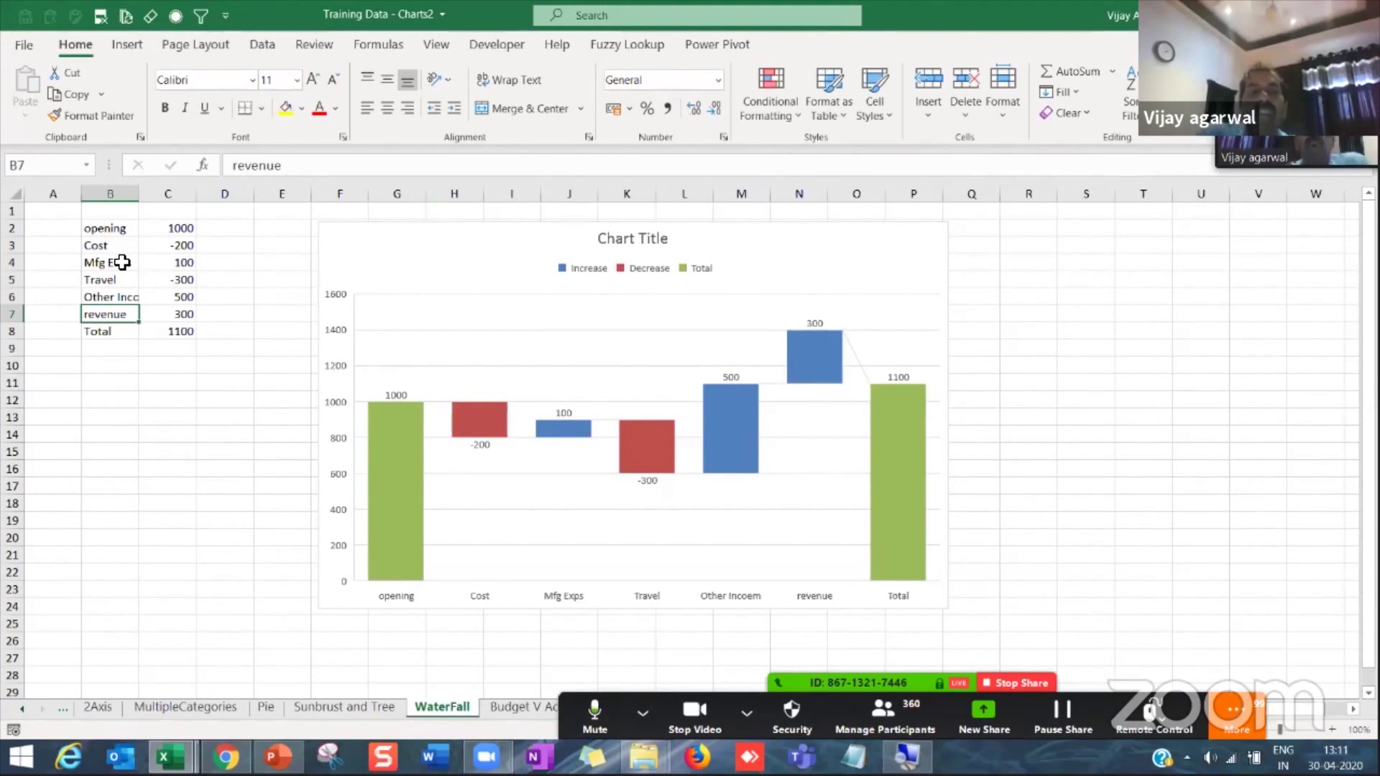
Step: Replace the Total amount in C8 with the formula =SUM(C2:C7)
{"action": "left_click", "coordinate": [180, 333]}
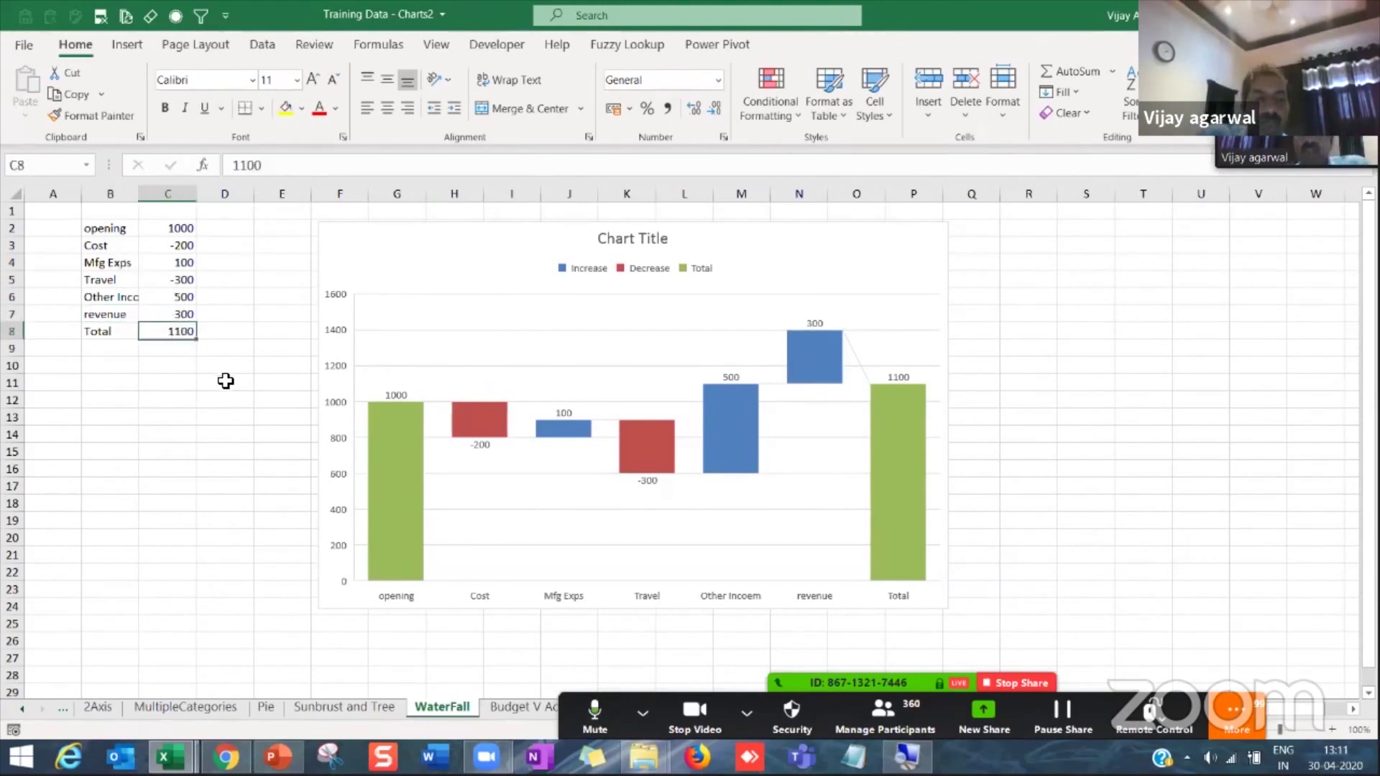
{"action": "key", "text": "alt+equal"}
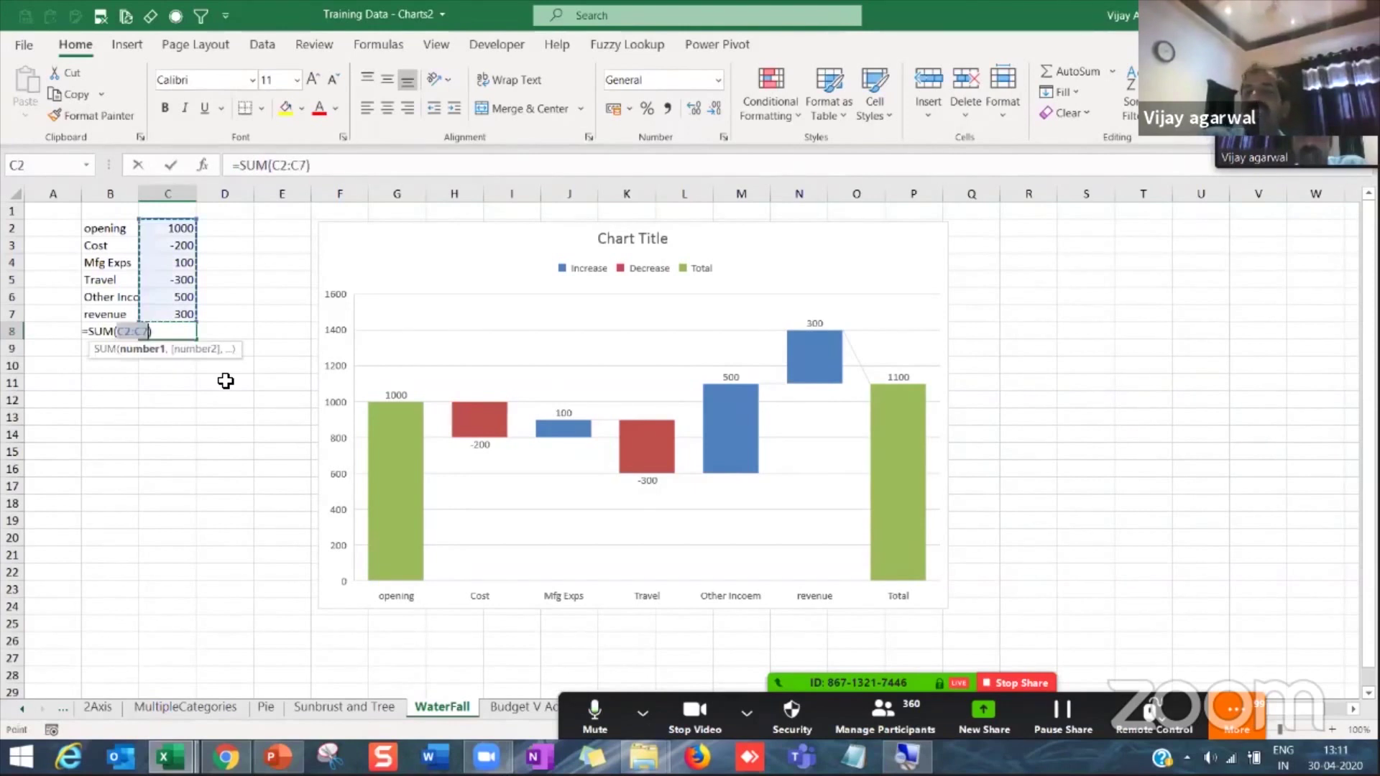
{"action": "key", "text": "Return"}
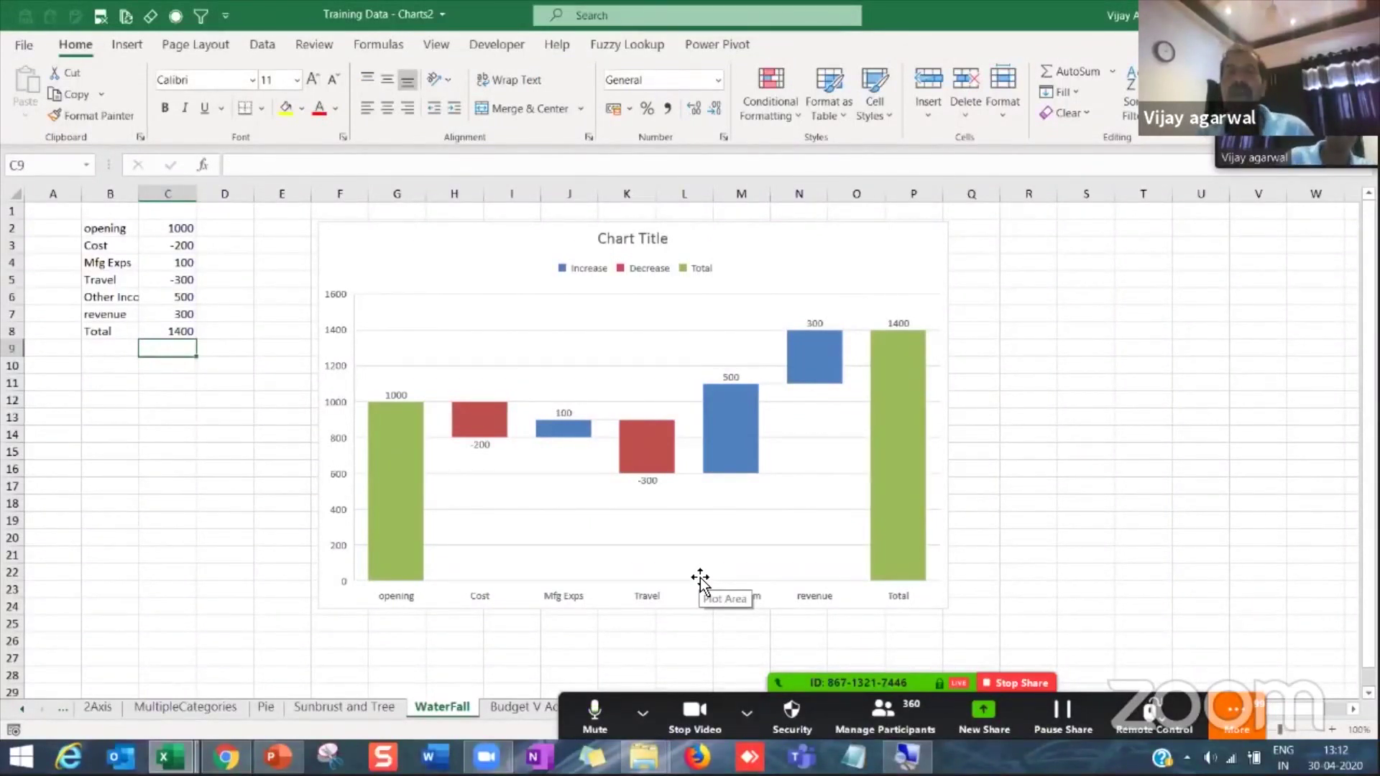
Step: Move the waterfall chart slightly closer to the source data and up to the first rows of the sheet
{"action": "left_click_drag", "start_coordinate": [700, 577], "coordinate": [671, 582]}
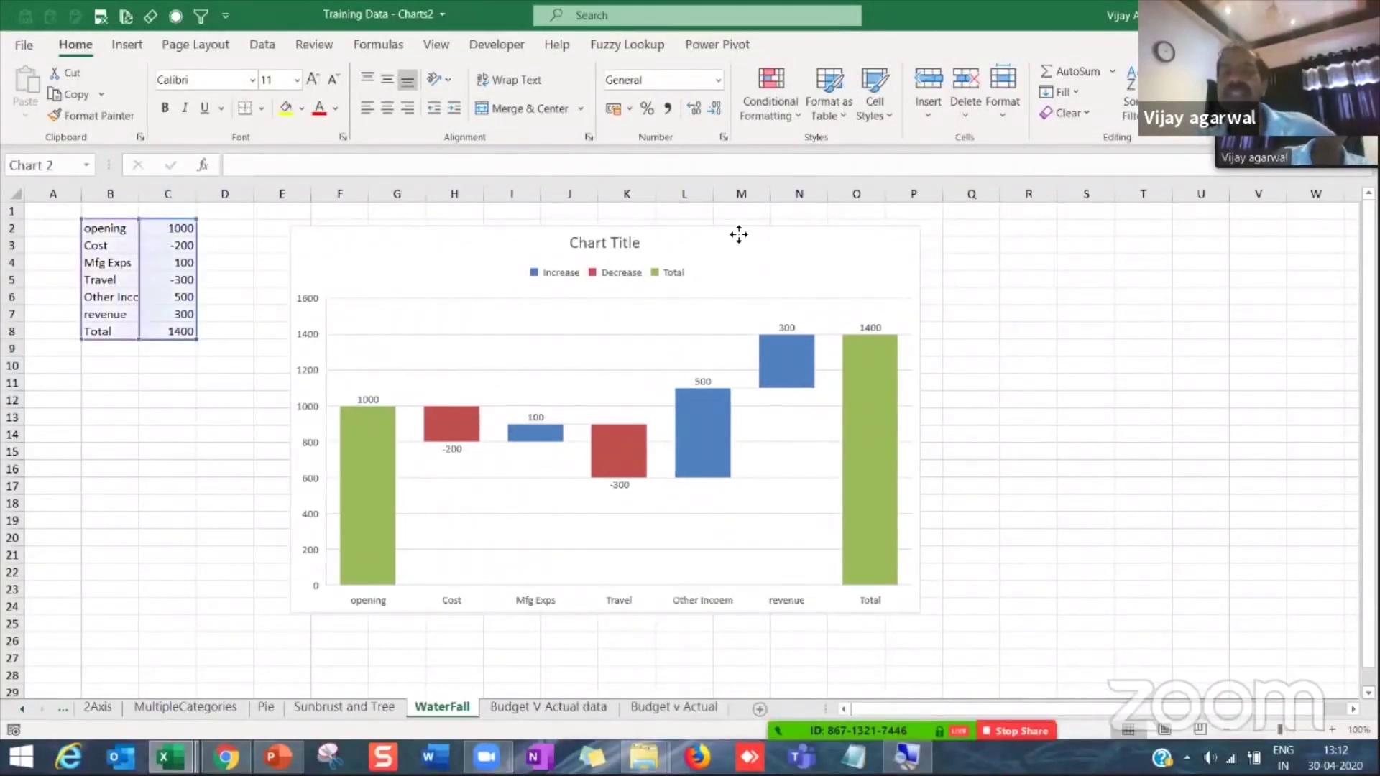
{"action": "mouse_move", "coordinate": [739, 234]}
{"action": "left_mouse_down"}
{"action": "mouse_move", "coordinate": [726, 193]}
{"action": "mouse_move", "coordinate": [720, 231]}
{"action": "mouse_move", "coordinate": [734, 232]}
{"action": "left_mouse_up"}
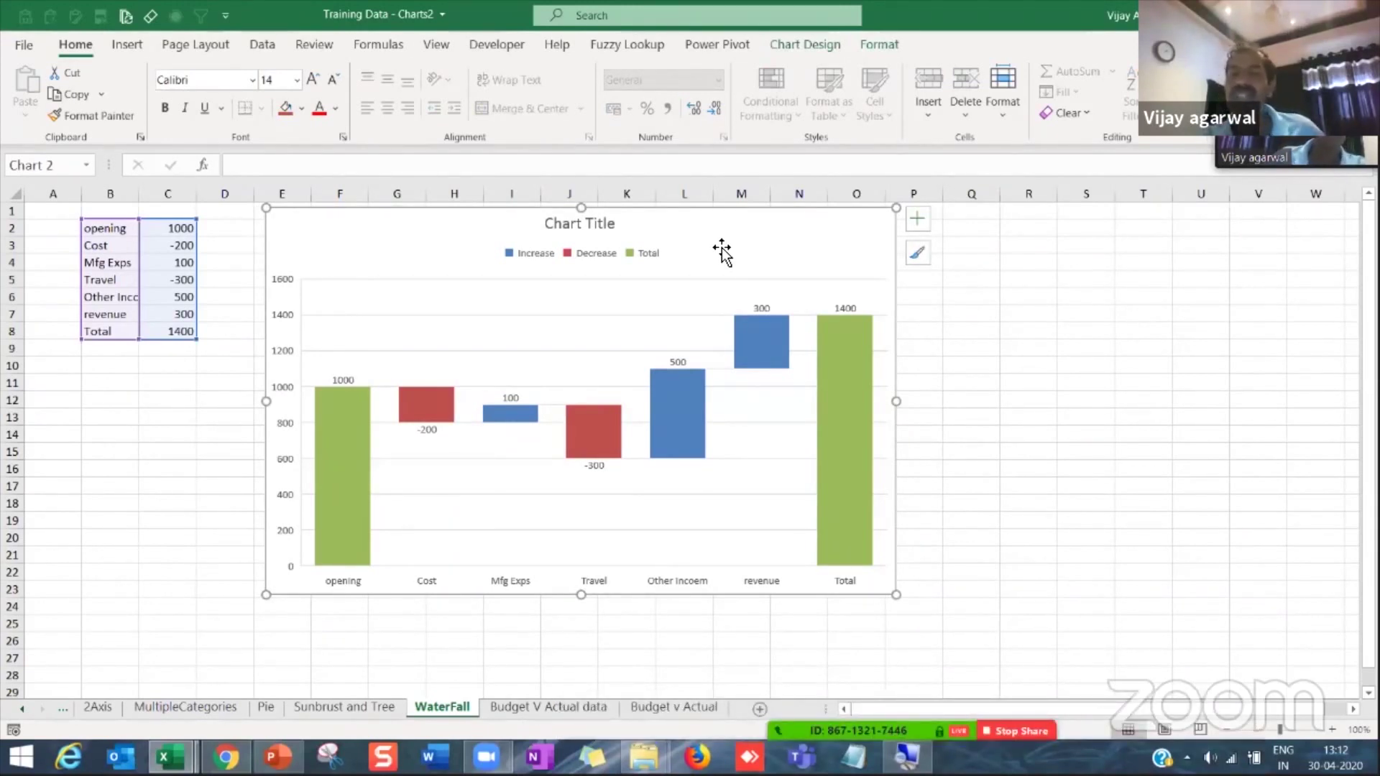
{"action": "left_click_drag", "start_coordinate": [723, 252], "coordinate": [746, 252]}
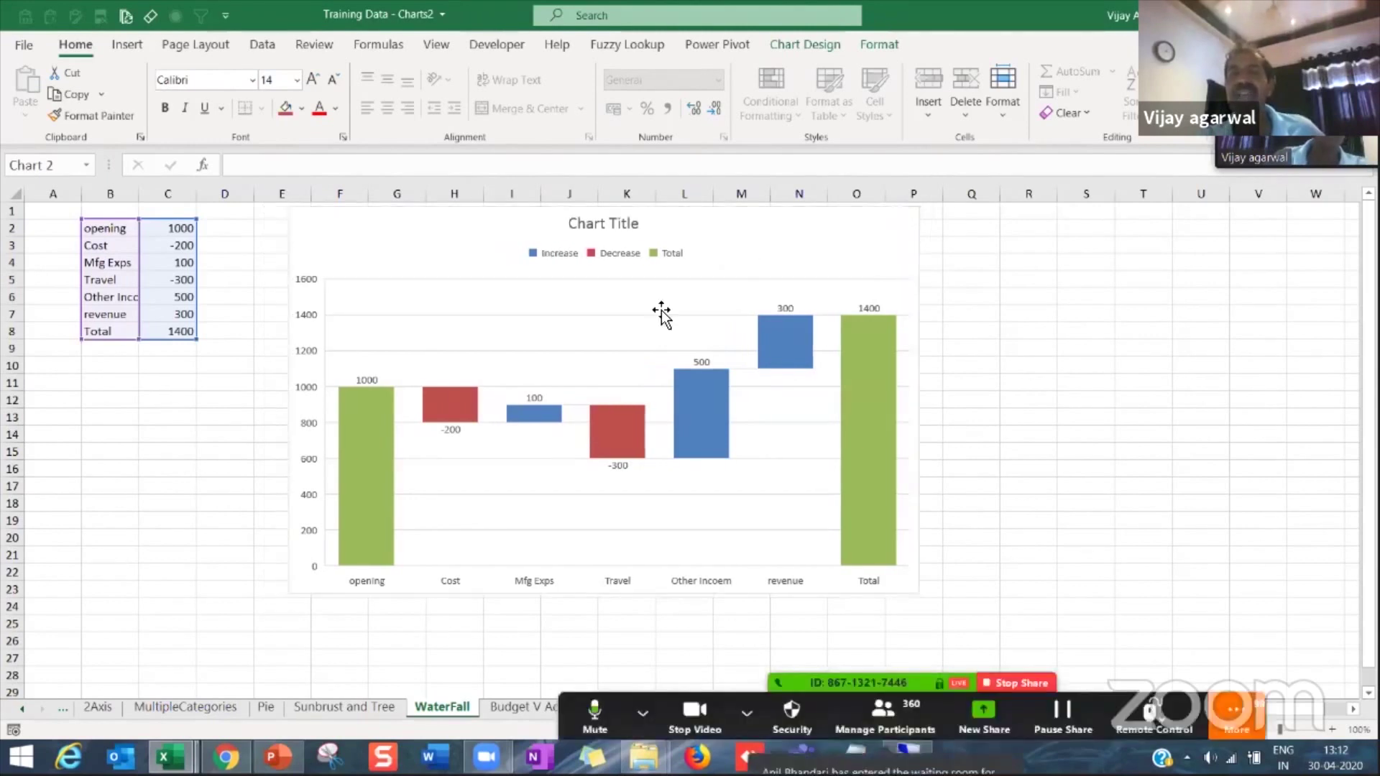
{"action": "left_click", "coordinate": [523, 708]}
{"action": "left_click", "coordinate": [458, 707]}
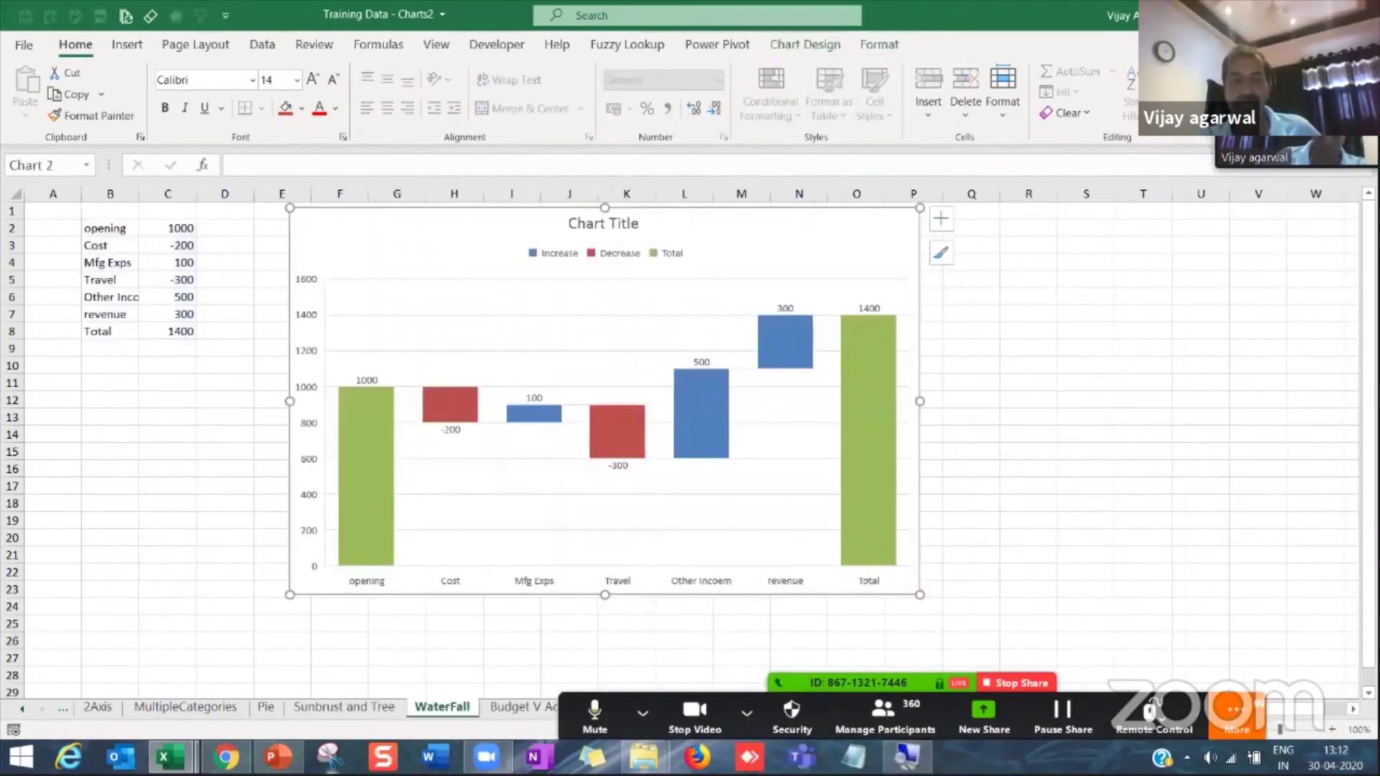
Step: Switch to the Pivot - Raw File workbook and open its Dashboard sheet
{"action": "mouse_move", "coordinate": [170, 757]}
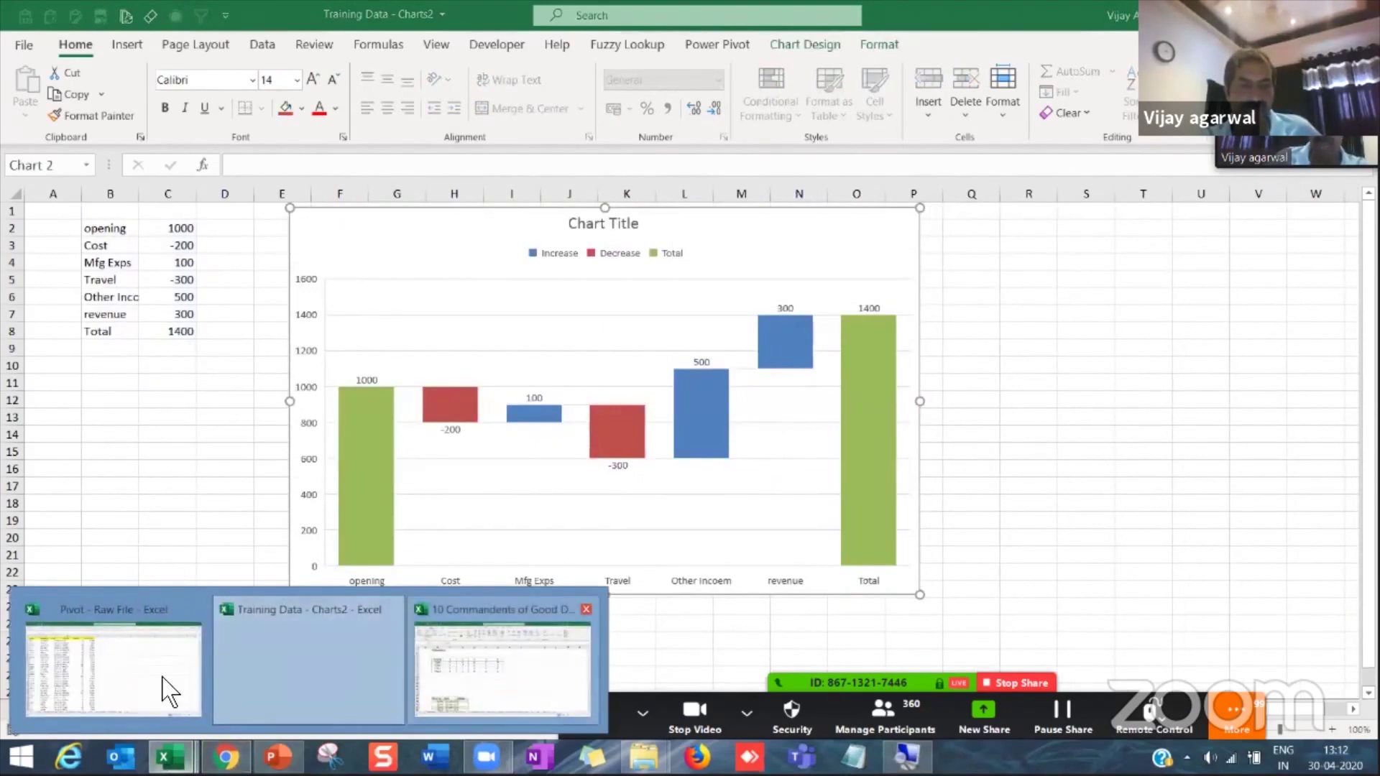
{"action": "left_click", "coordinate": [115, 668]}
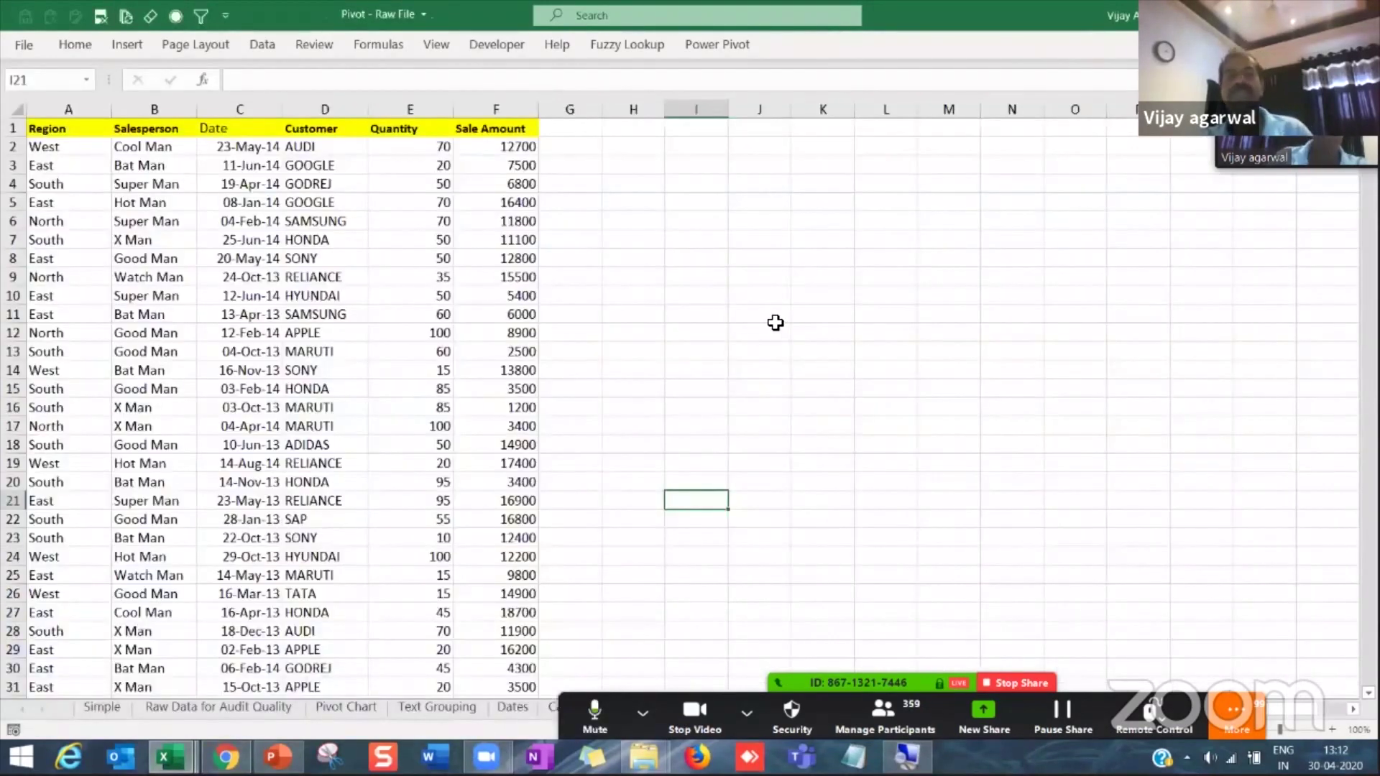
{"action": "left_click", "coordinate": [775, 322]}
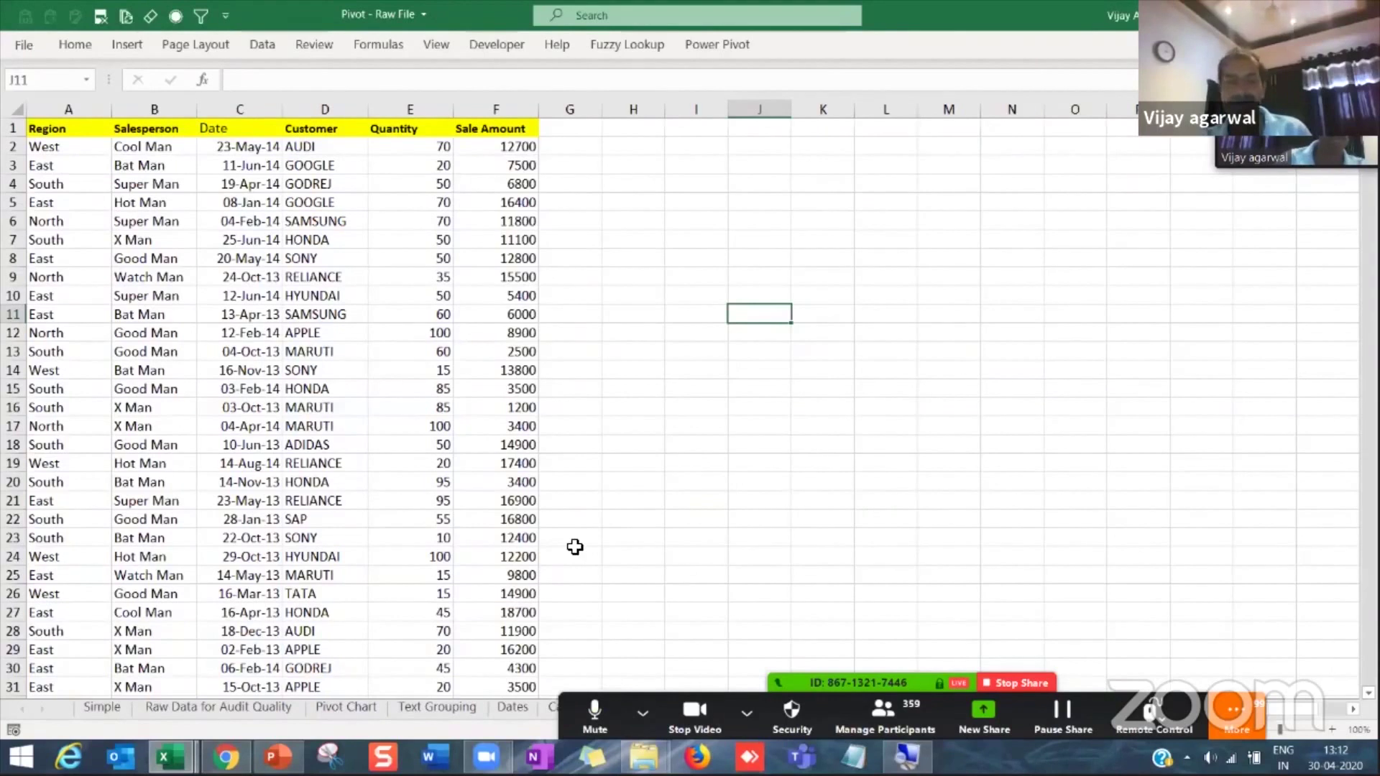
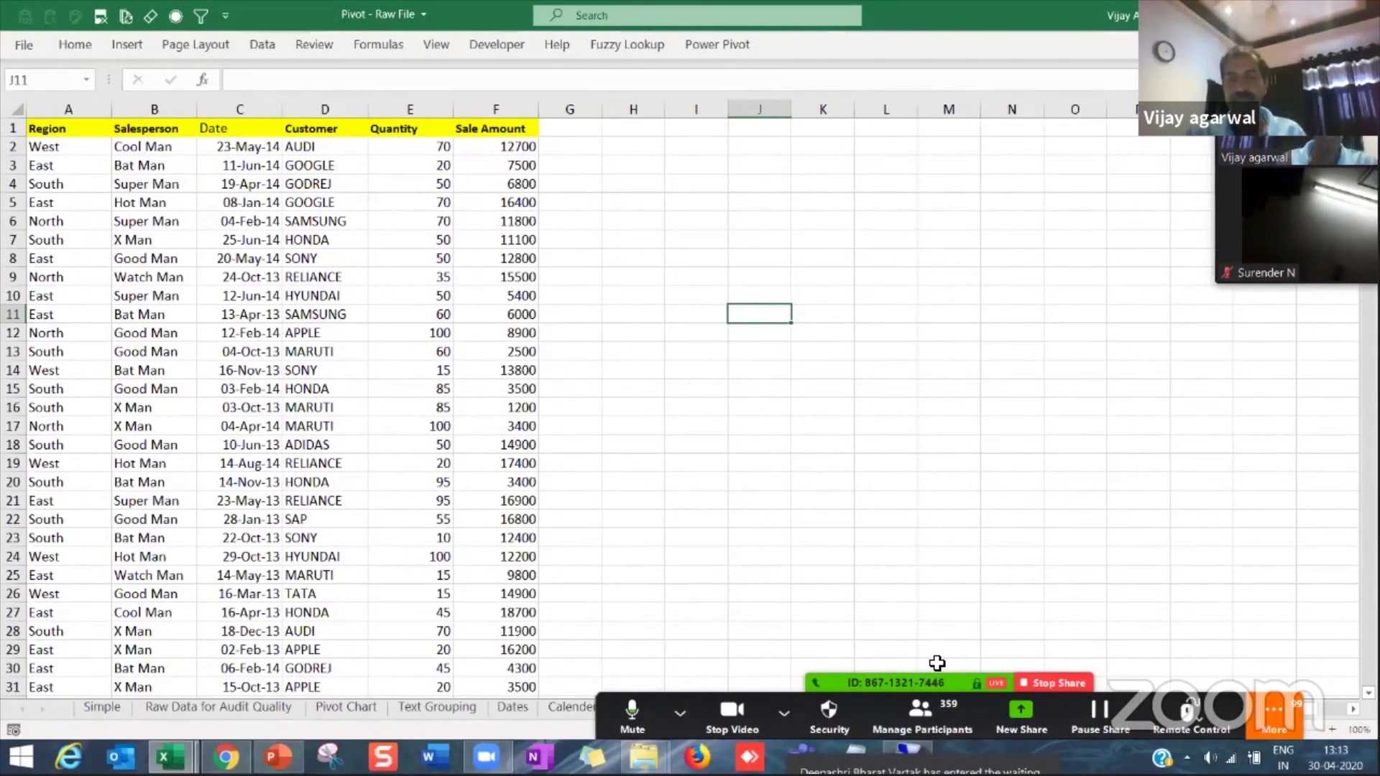
{"action": "left_click", "coordinate": [503, 463]}
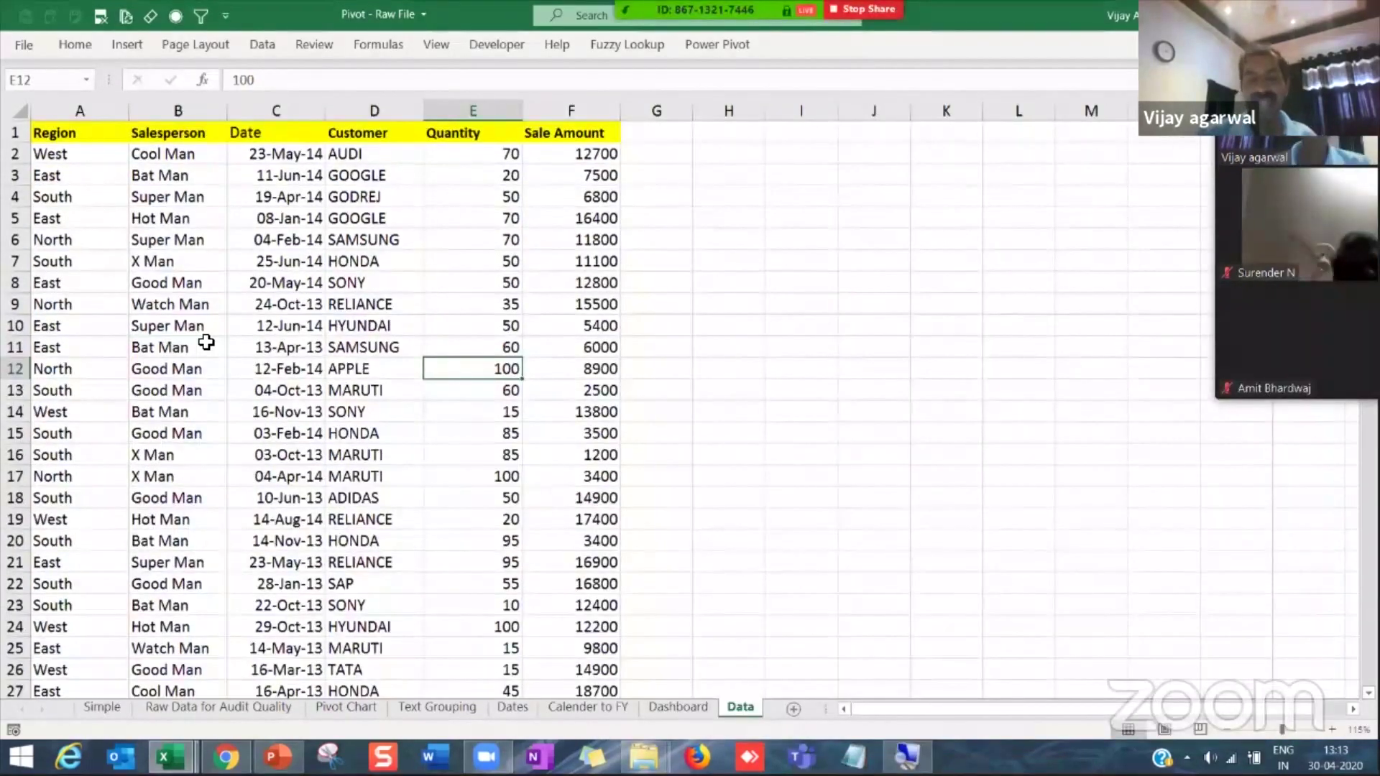
{"action": "left_click", "coordinate": [677, 707]}
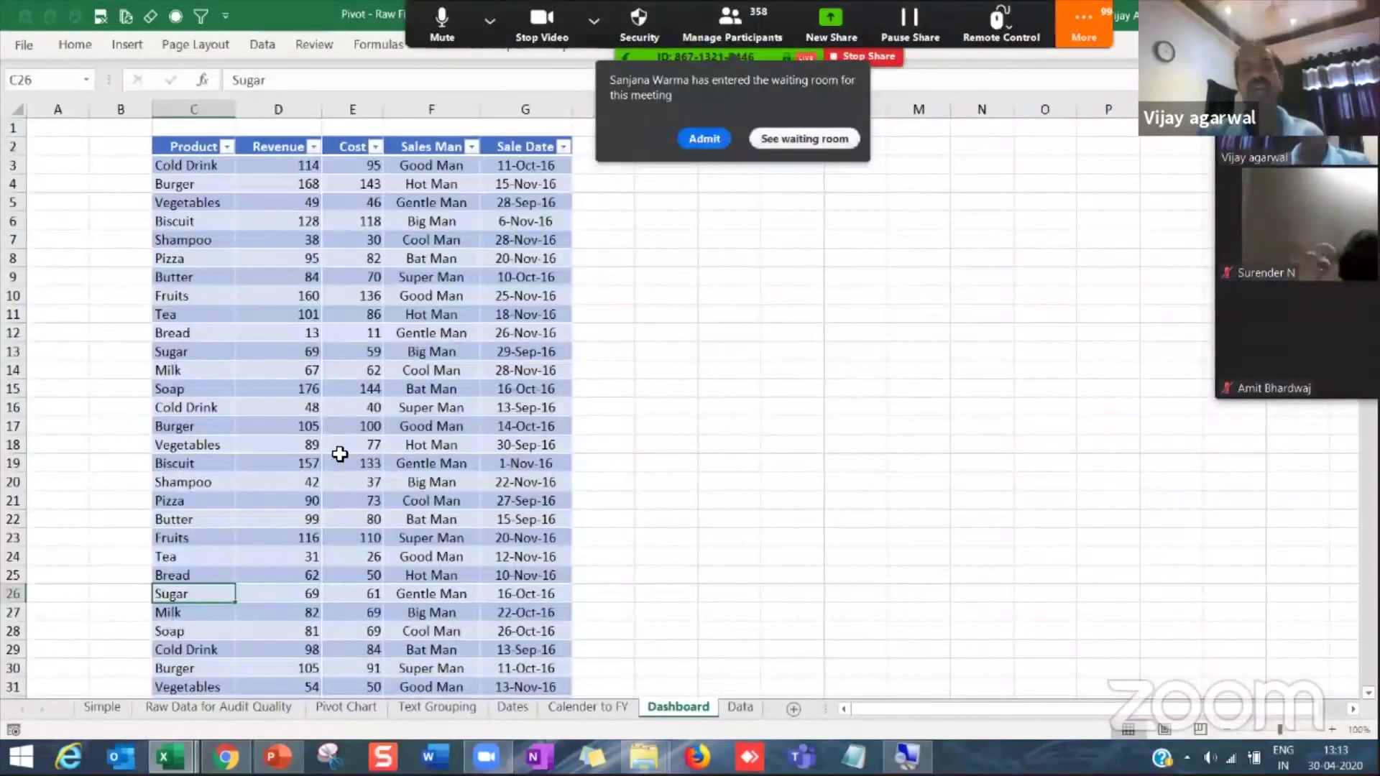
Step: Examine the sales table's Product, Revenue, Cost, Sales Man and Sale Date columns, then highlight the range C2:G15
{"action": "left_click", "coordinate": [340, 458]}
{"action": "scroll", "coordinate": [339, 453], "scroll_direction": "up", "scroll_amount": 2, "text": "ctrl"}
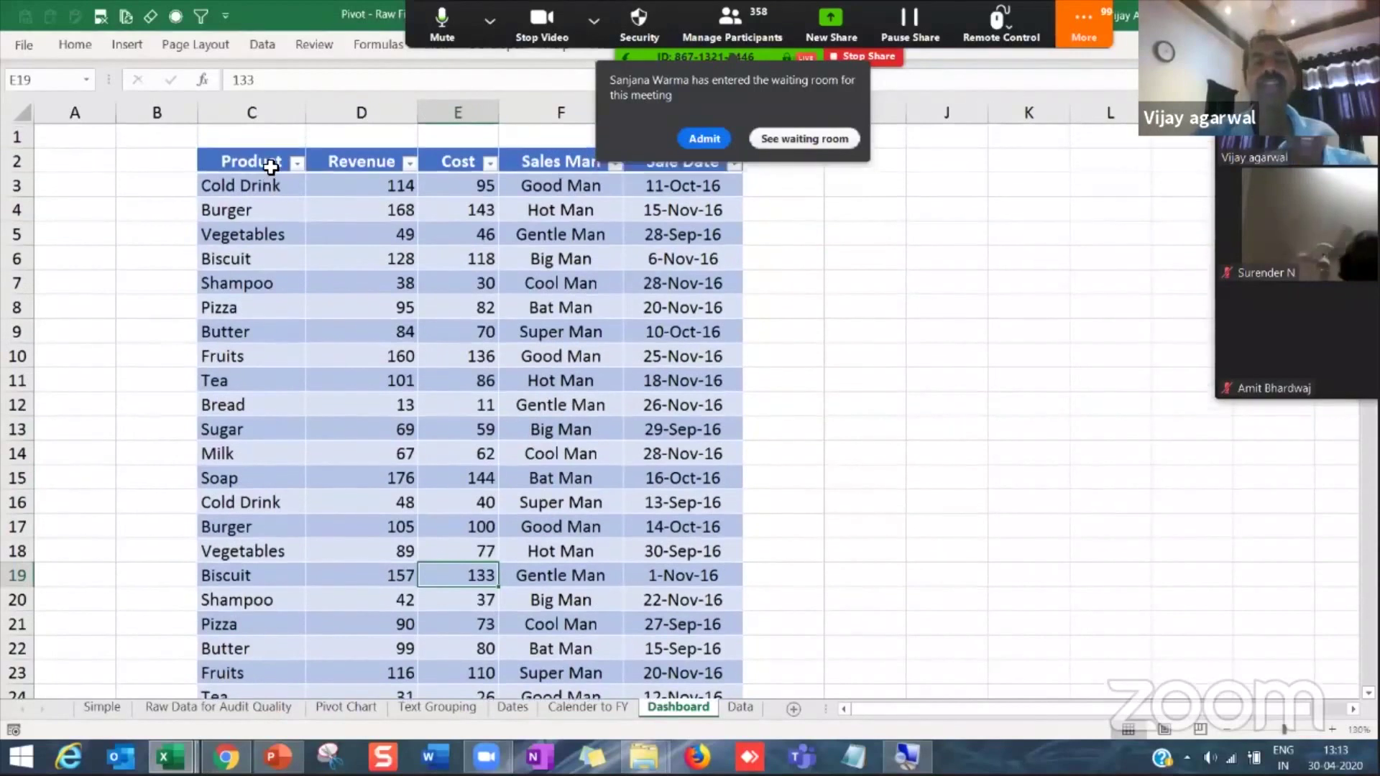
{"action": "left_click", "coordinate": [271, 167]}
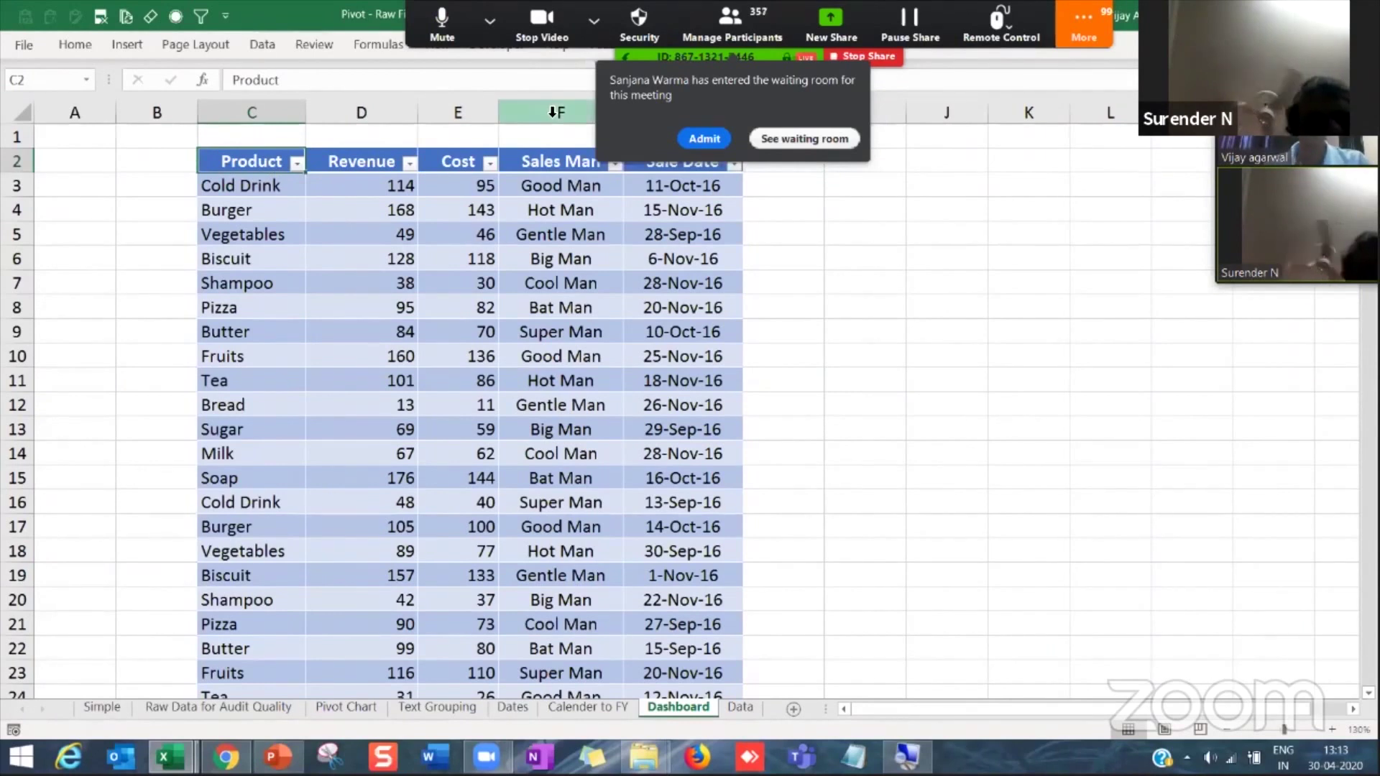
{"action": "left_click", "coordinate": [368, 167]}
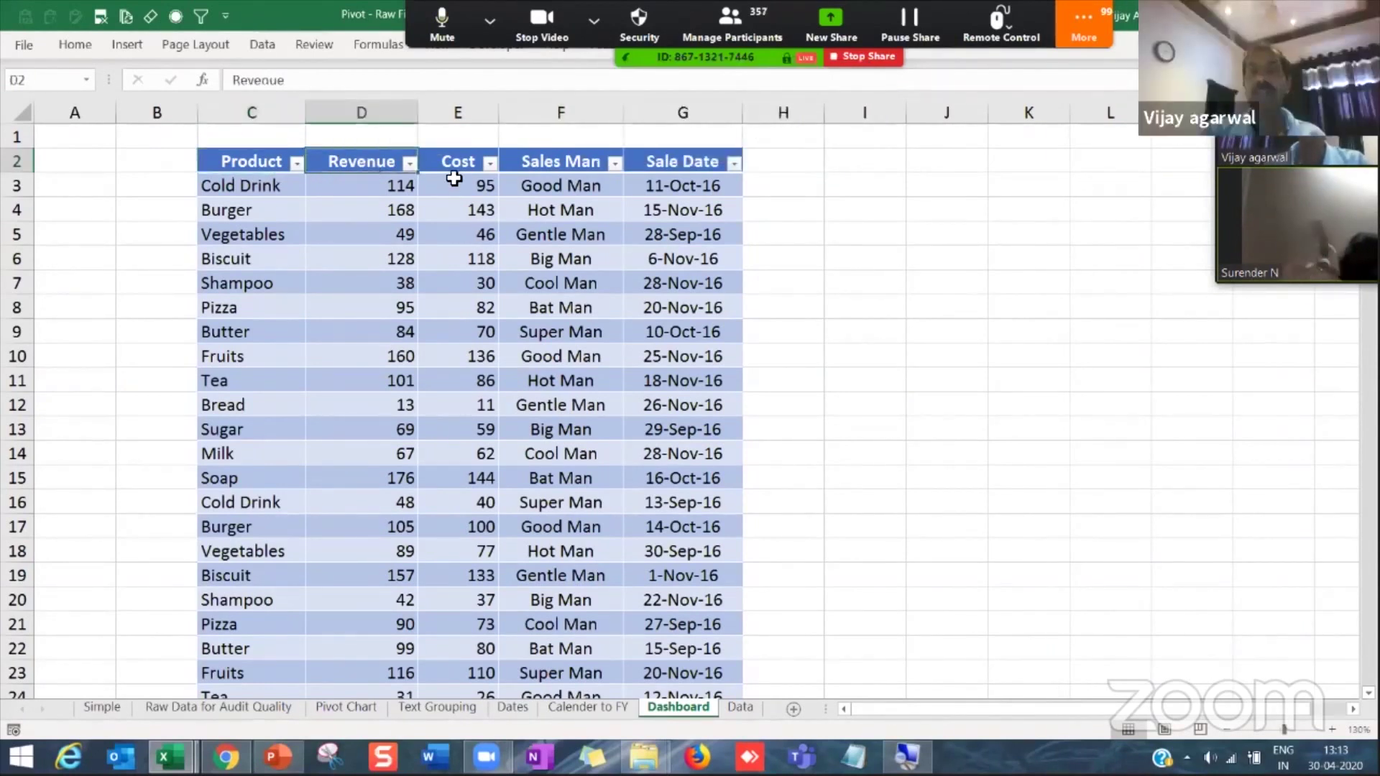
{"action": "left_click", "coordinate": [460, 173]}
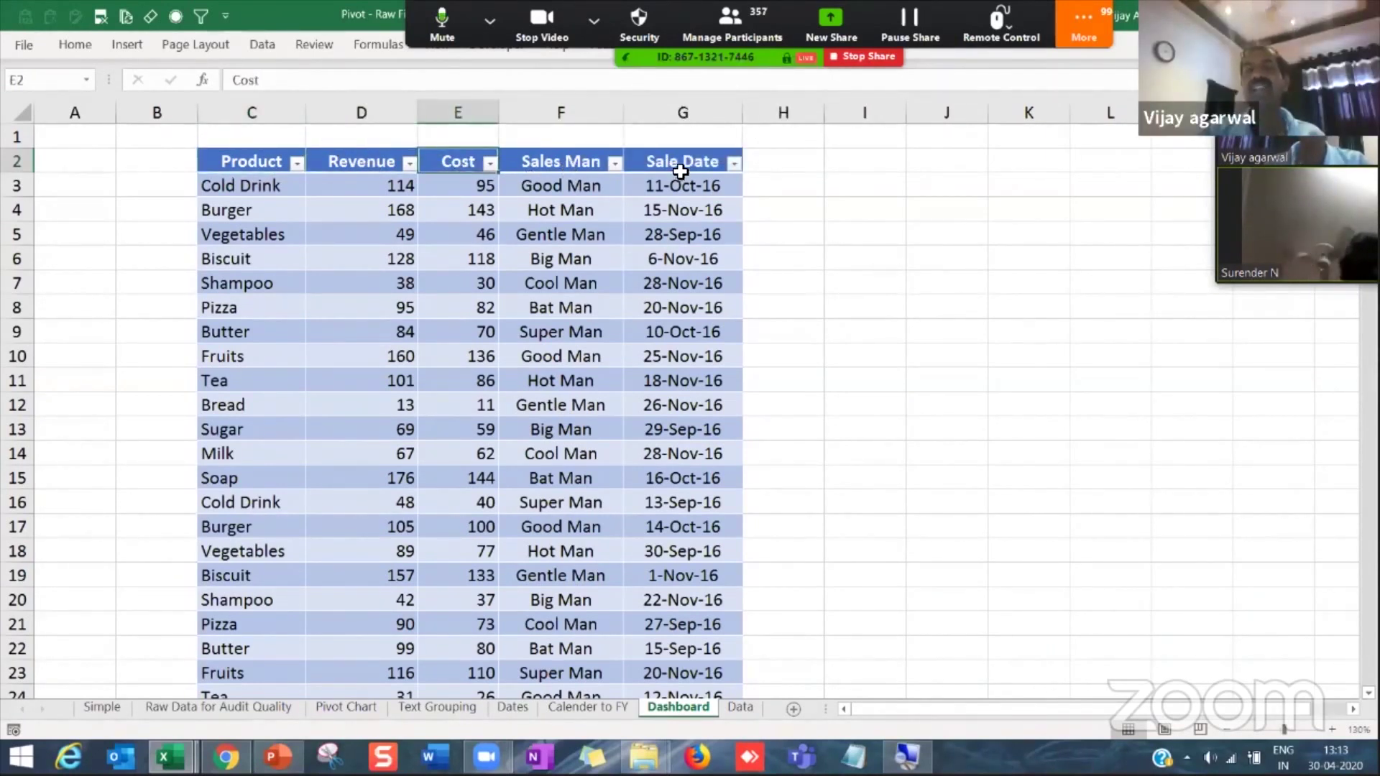
{"action": "key", "text": "Right"}
{"action": "key", "text": "Right"}
{"action": "key", "text": "Down"}
{"action": "key", "text": "Down"}
{"action": "key", "text": "Down"}
{"action": "key", "text": "Down"}
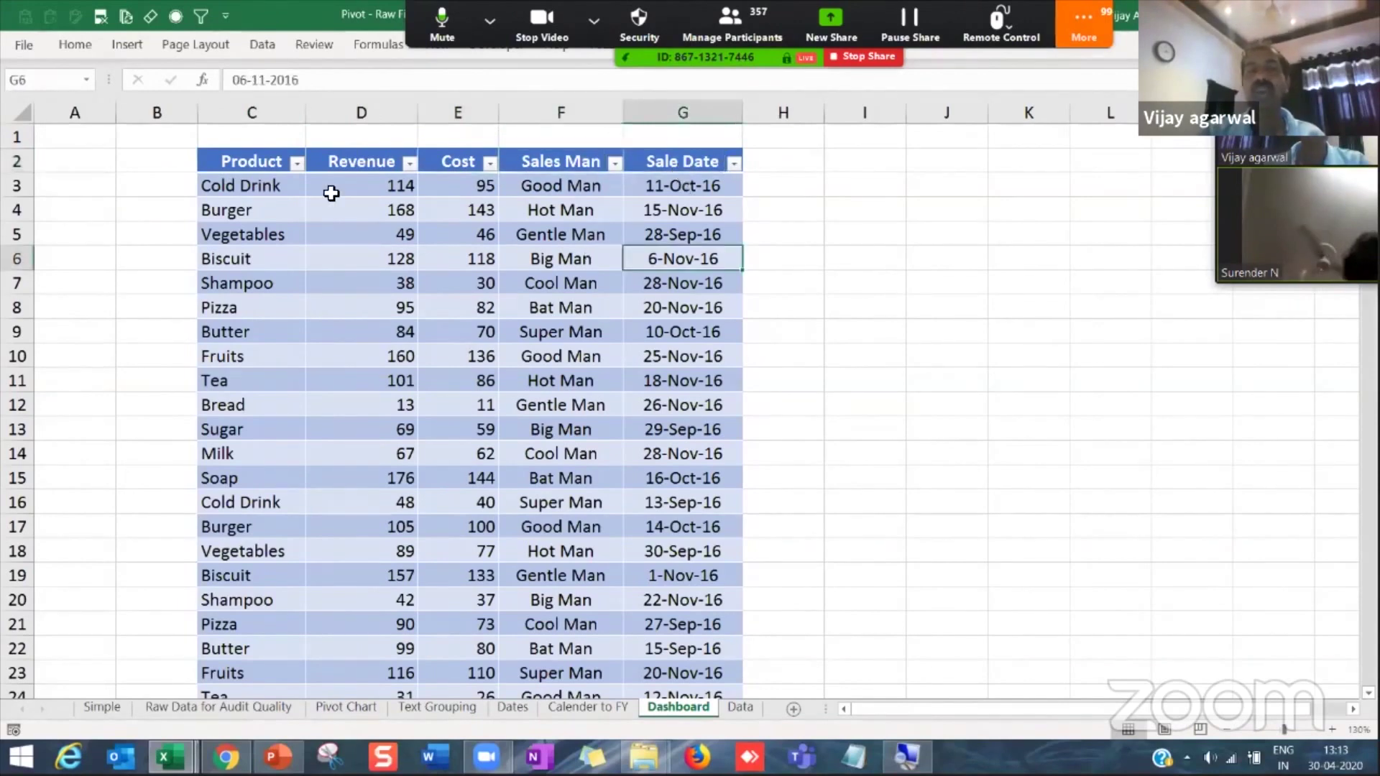
{"action": "left_click_drag", "start_coordinate": [244, 161], "coordinate": [662, 471]}
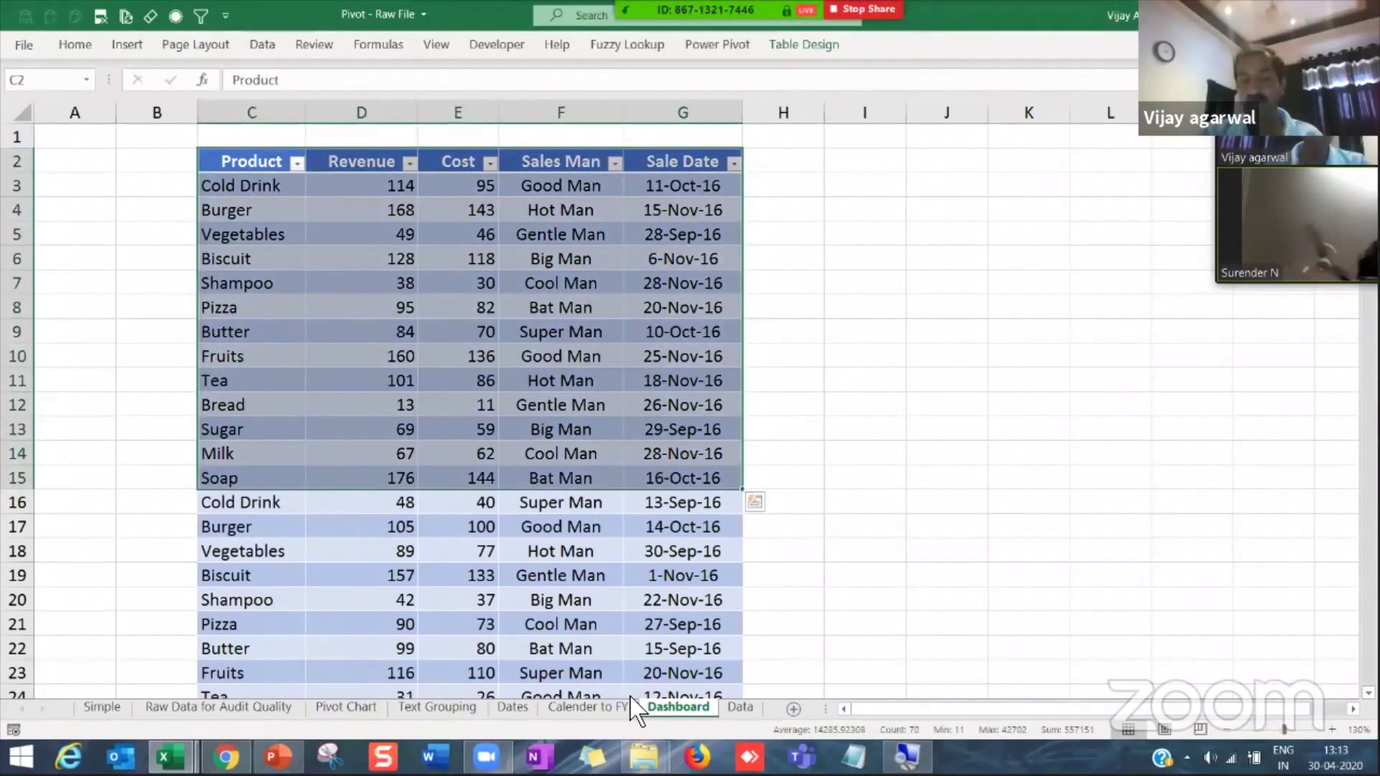
Step: Switch to the File Explorer window with the charts search results and return to the Training Excel folder
{"action": "mouse_move", "coordinate": [643, 754]}
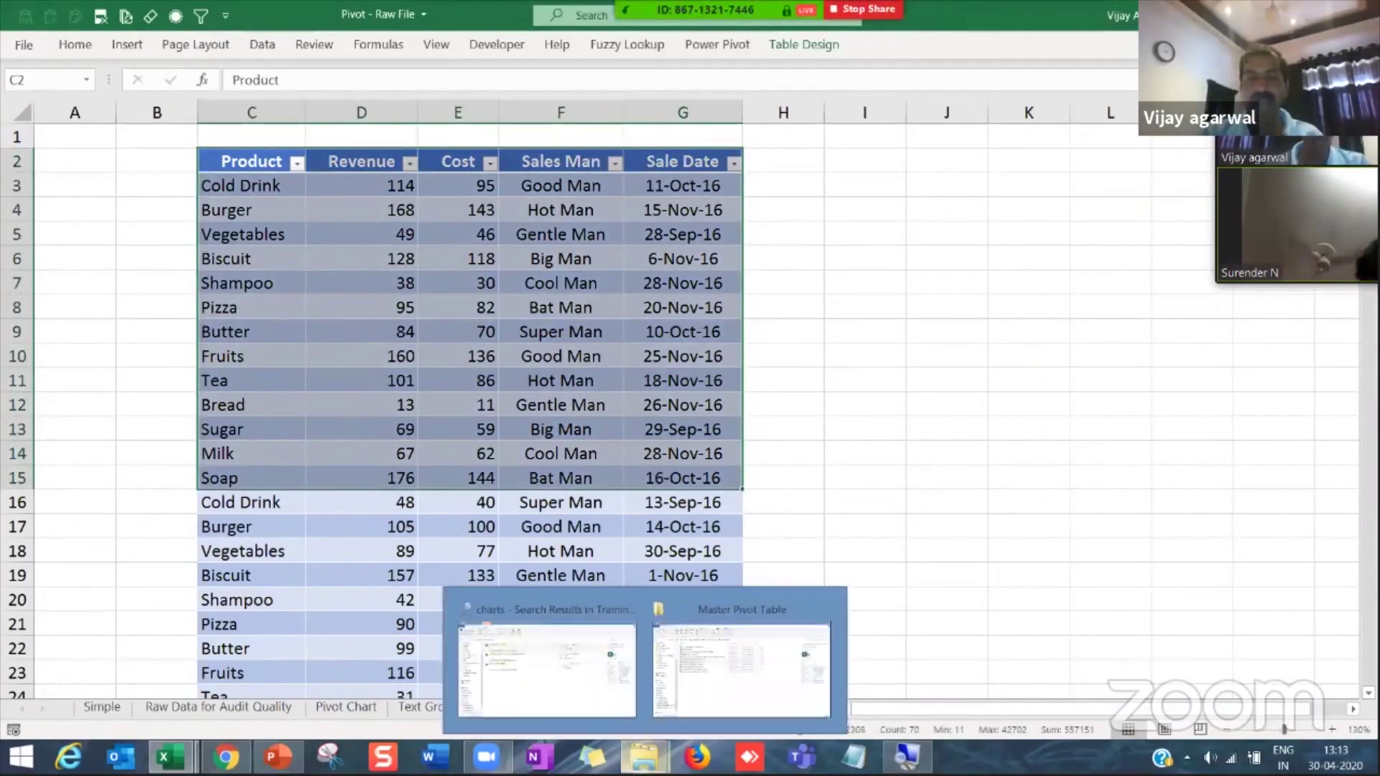
{"action": "left_click", "coordinate": [704, 694]}
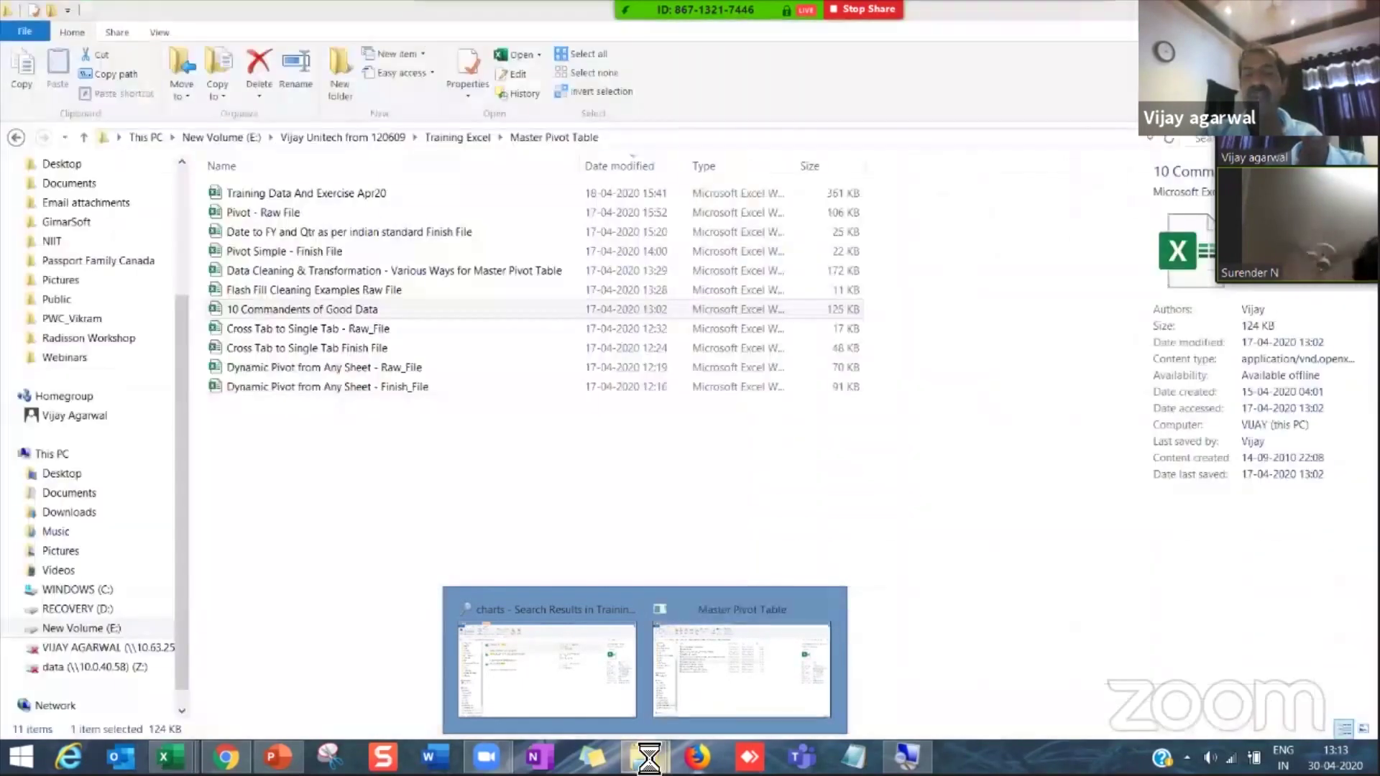
{"action": "left_click", "coordinate": [576, 671]}
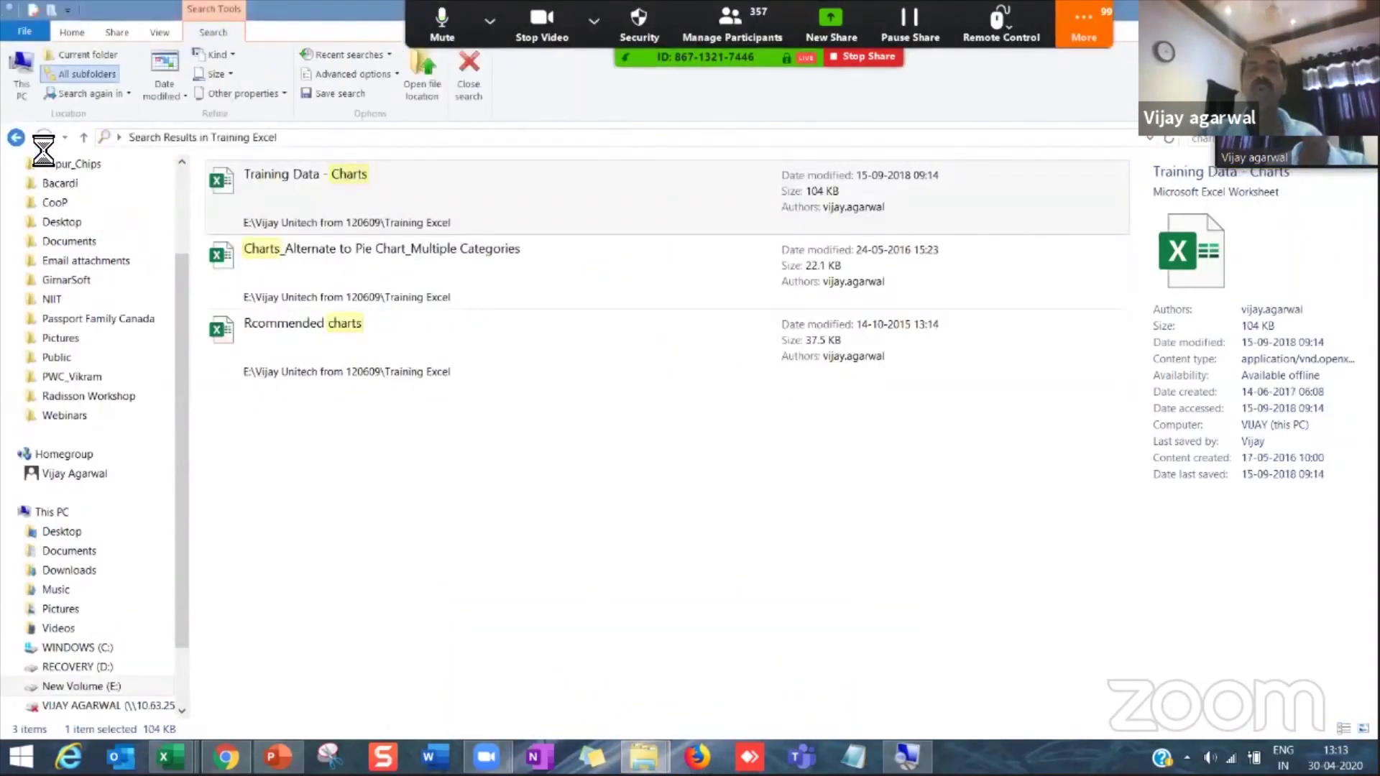
{"action": "key", "text": "BackSpace"}
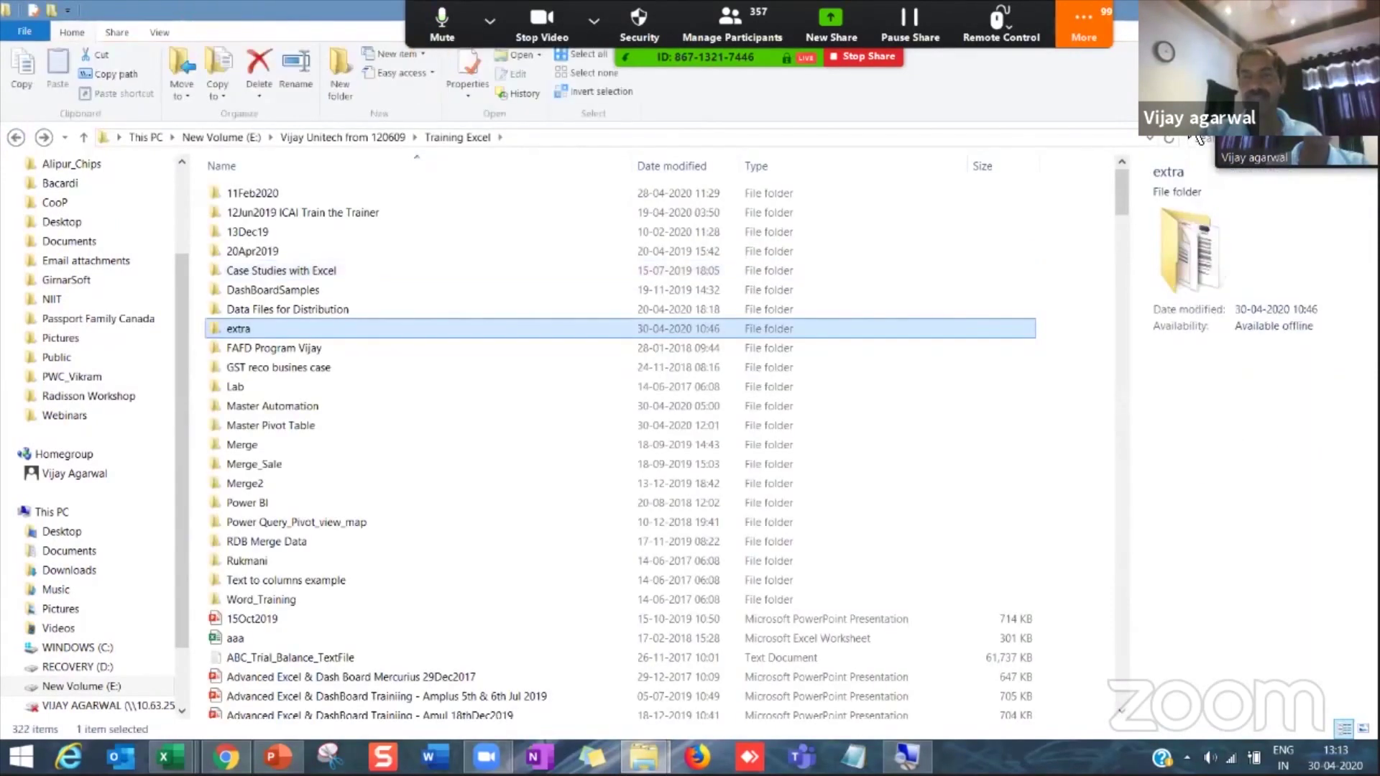
Step: Search the Training Excel folder for "dashboa" and open the workbook "Pivot Dashboard in Excel - Demo slicer FMG Jun2017" with the ribbon collapsed
{"action": "left_click", "coordinate": [1262, 138]}
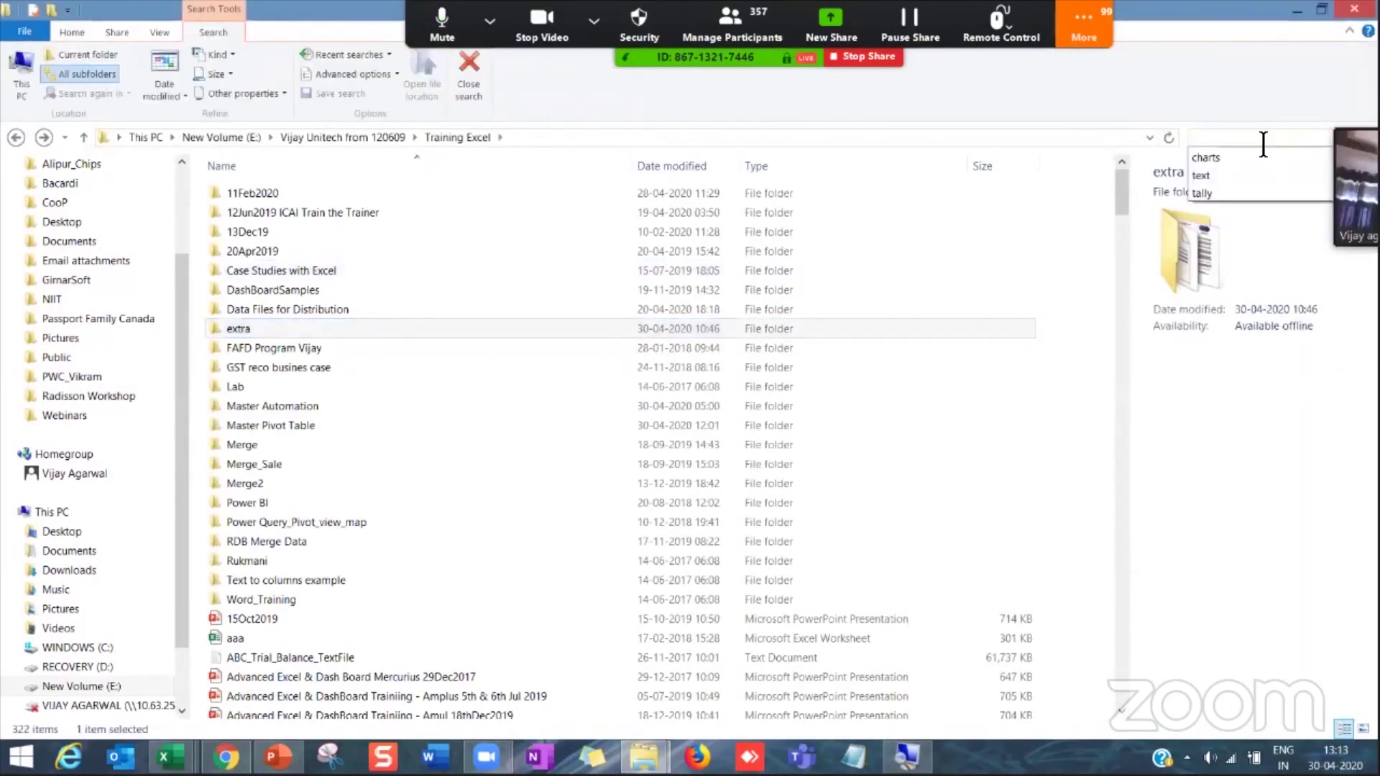
{"action": "type", "text": "dashboa"}
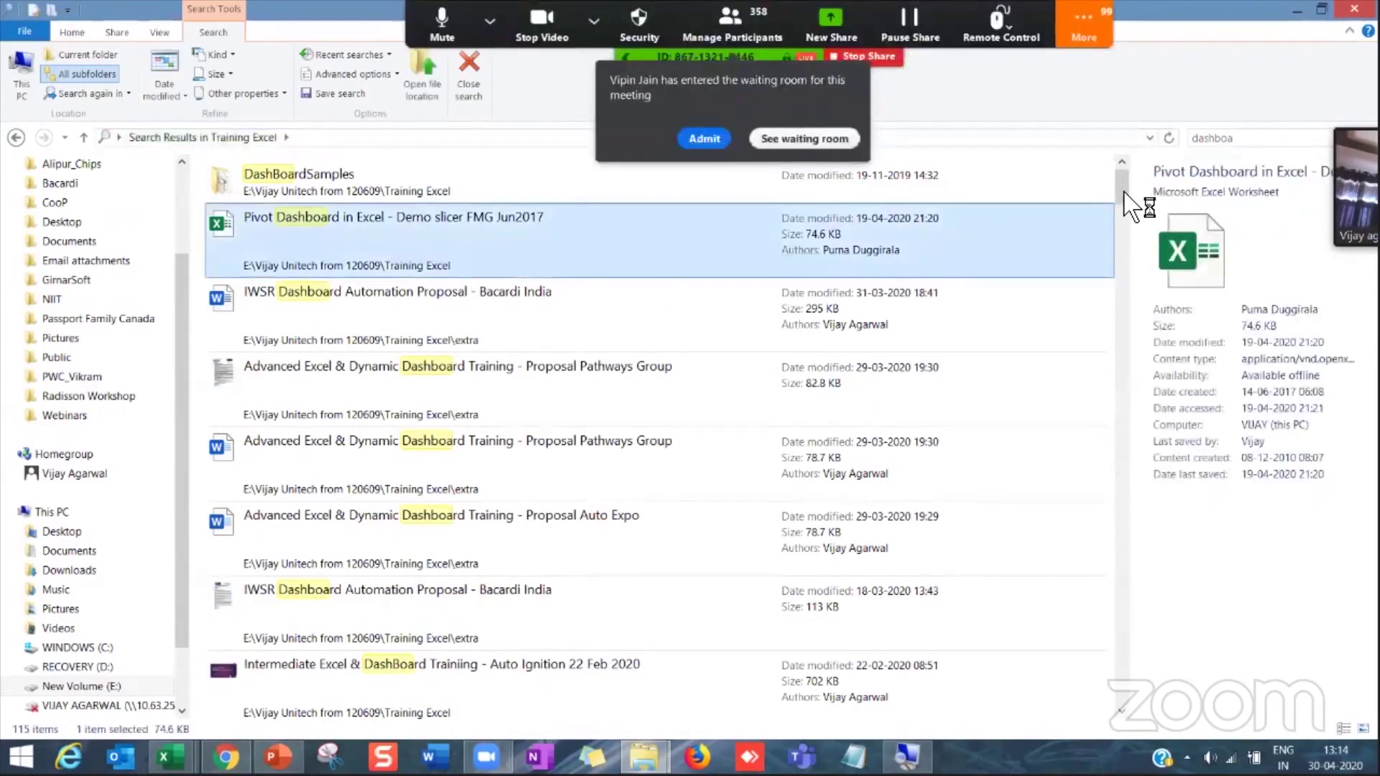
{"action": "double_click", "coordinate": [354, 215]}
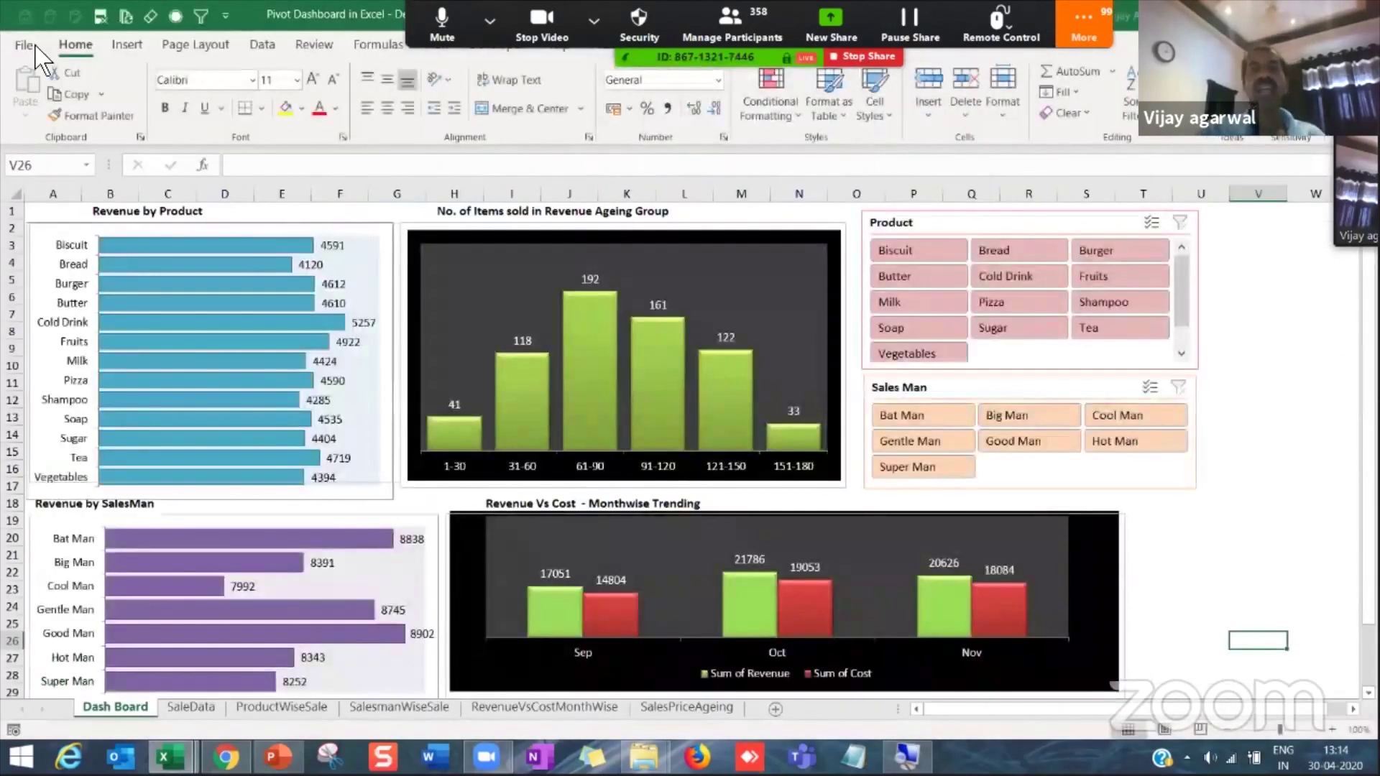
{"action": "double_click", "coordinate": [70, 46]}
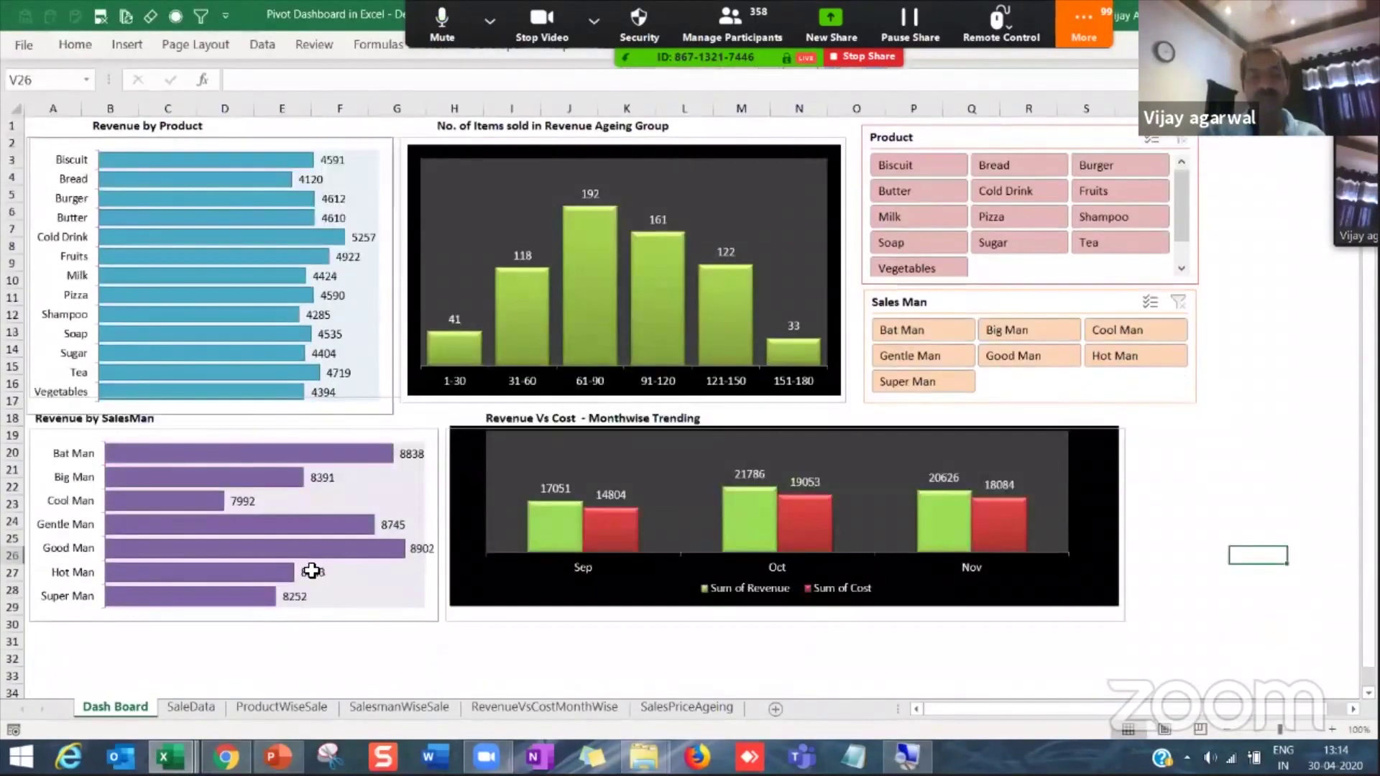
Step: Examine the SaleData sheet's product, revenue, cost, sales man and date columns alongside the charts on the Dash Board sheet
{"action": "left_click", "coordinate": [190, 708]}
{"action": "left_click", "coordinate": [231, 307]}
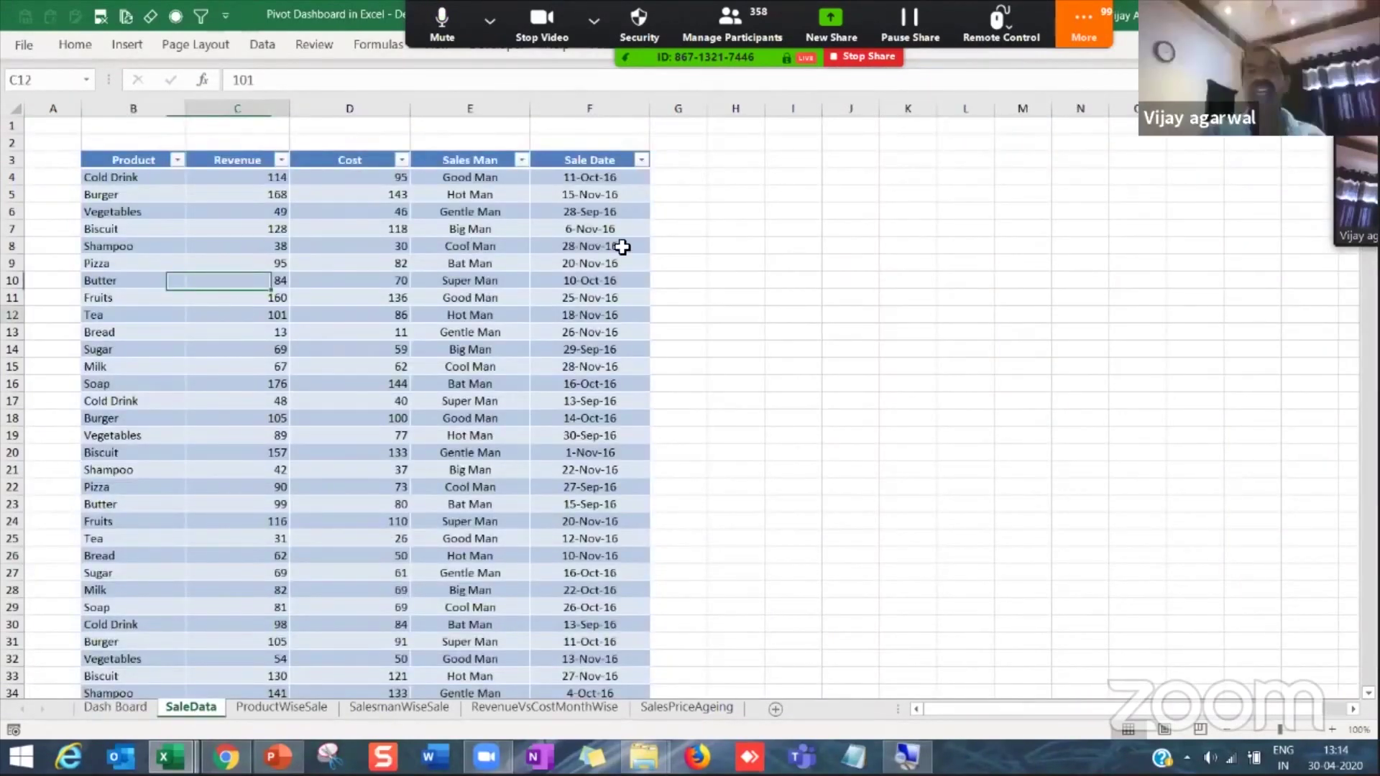
{"action": "left_click", "coordinate": [672, 246]}
{"action": "left_click", "coordinate": [140, 710]}
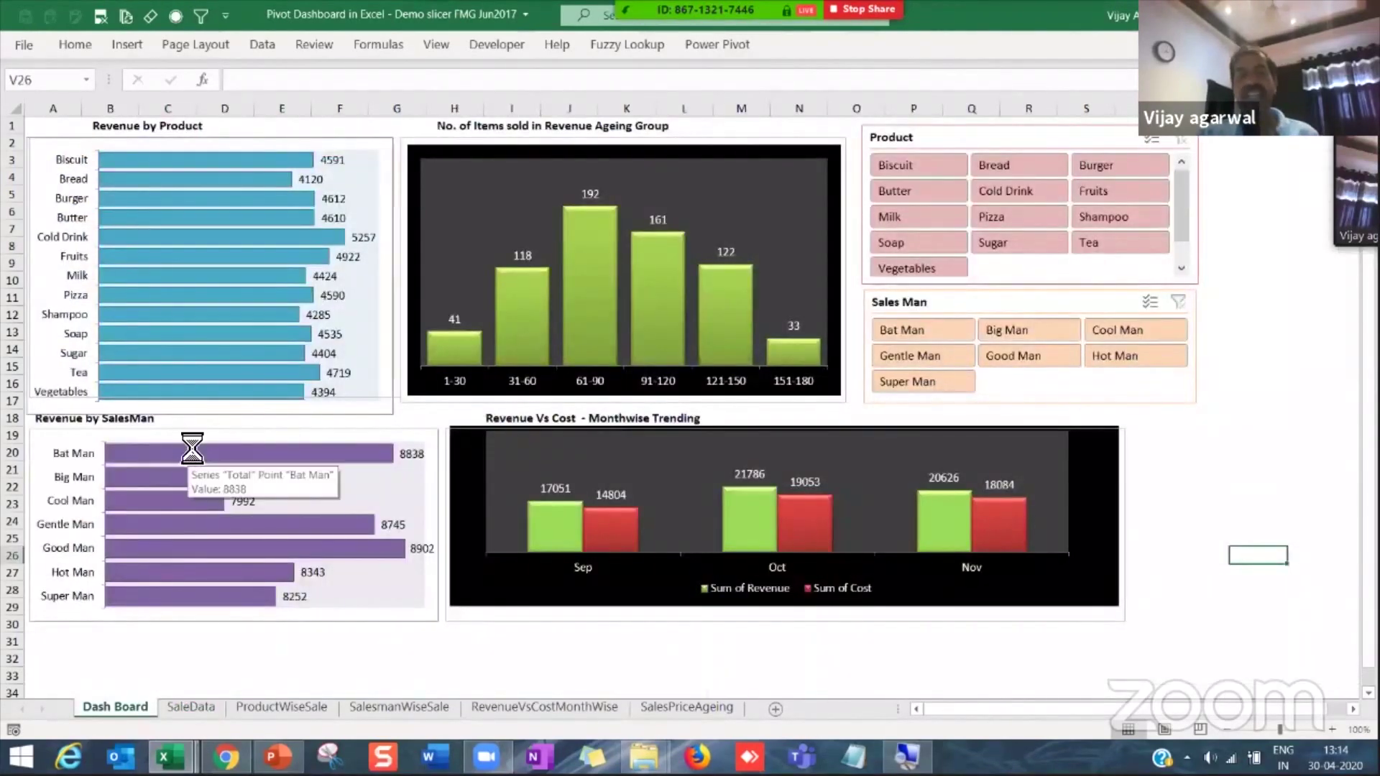
{"action": "scroll", "coordinate": [204, 460], "scroll_direction": "up", "scroll_amount": 1}
{"action": "left_click_drag", "start_coordinate": [1093, 713], "coordinate": [1044, 724]}
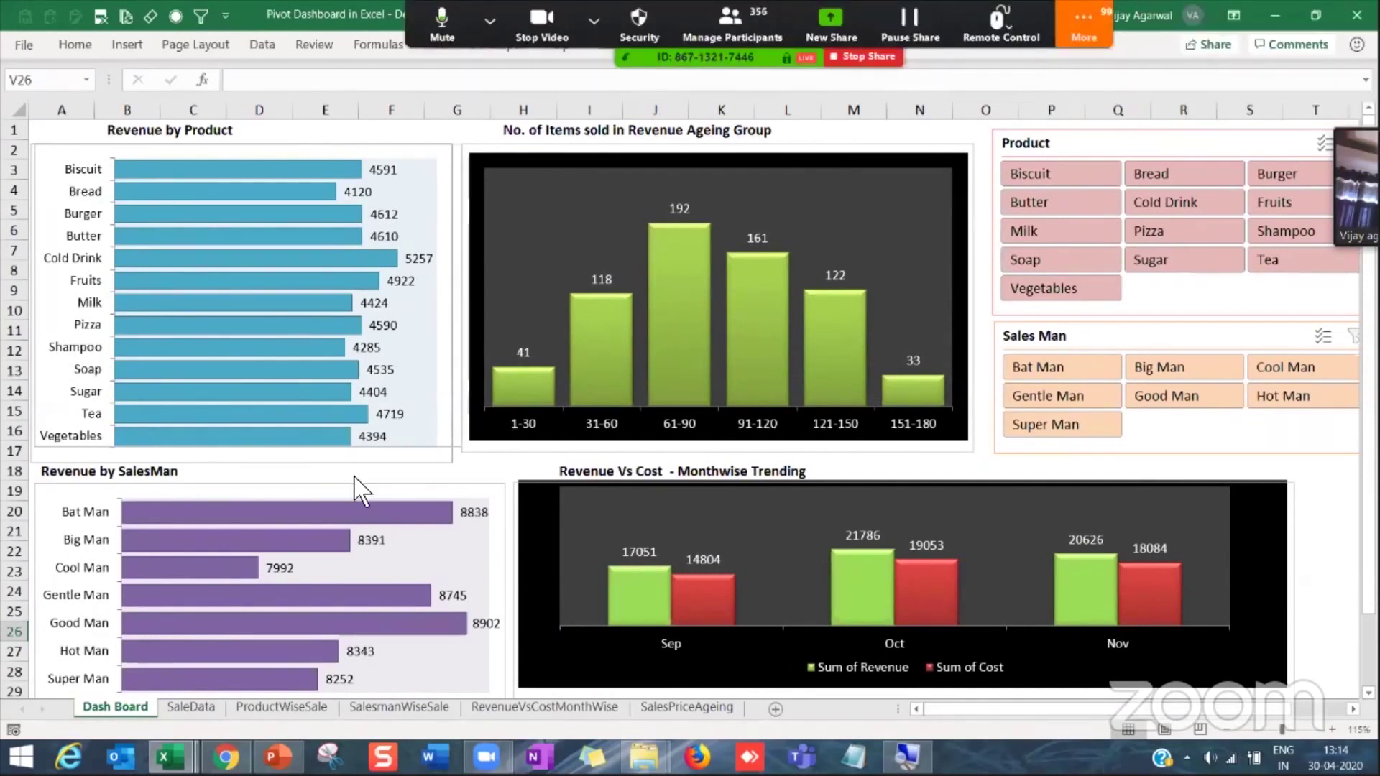
{"action": "left_click", "coordinate": [191, 707]}
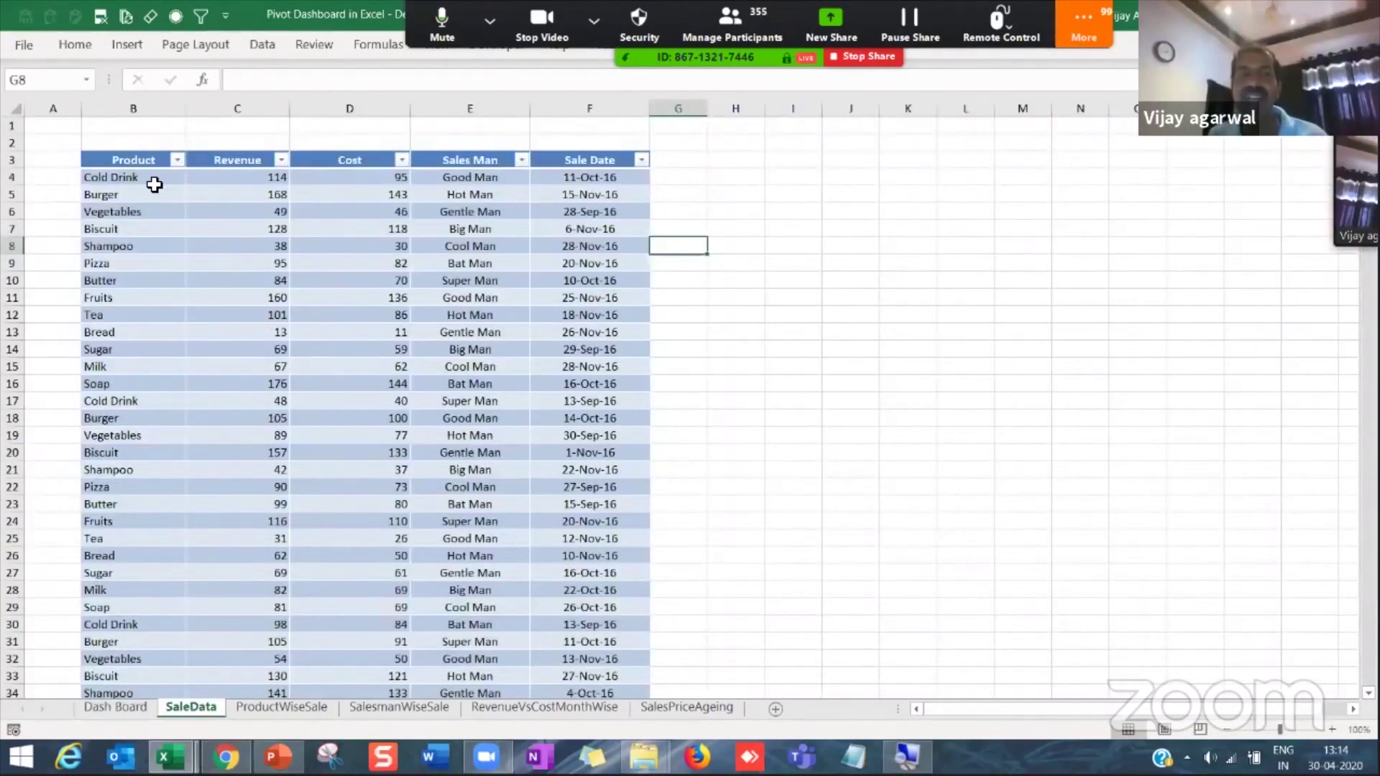
{"action": "left_click", "coordinate": [122, 391]}
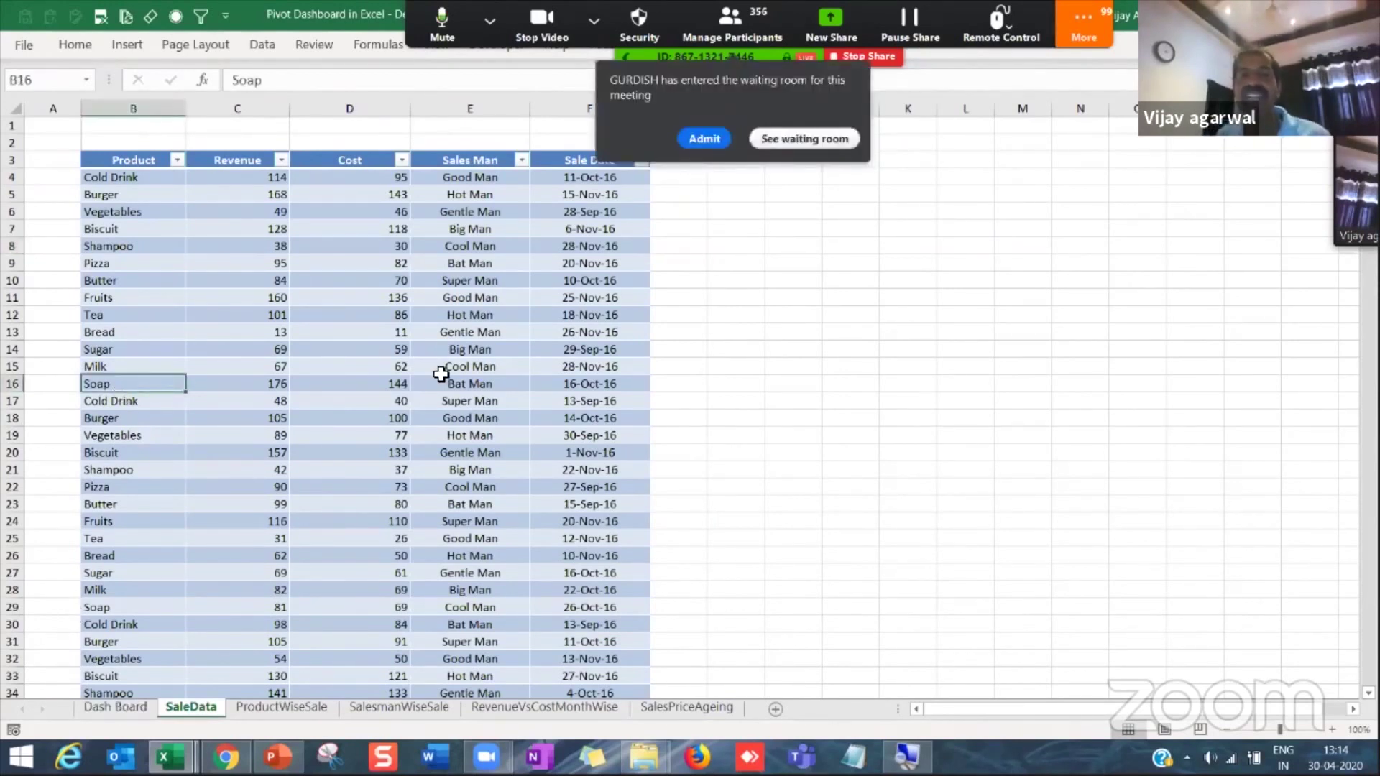
{"action": "left_click", "coordinate": [115, 708]}
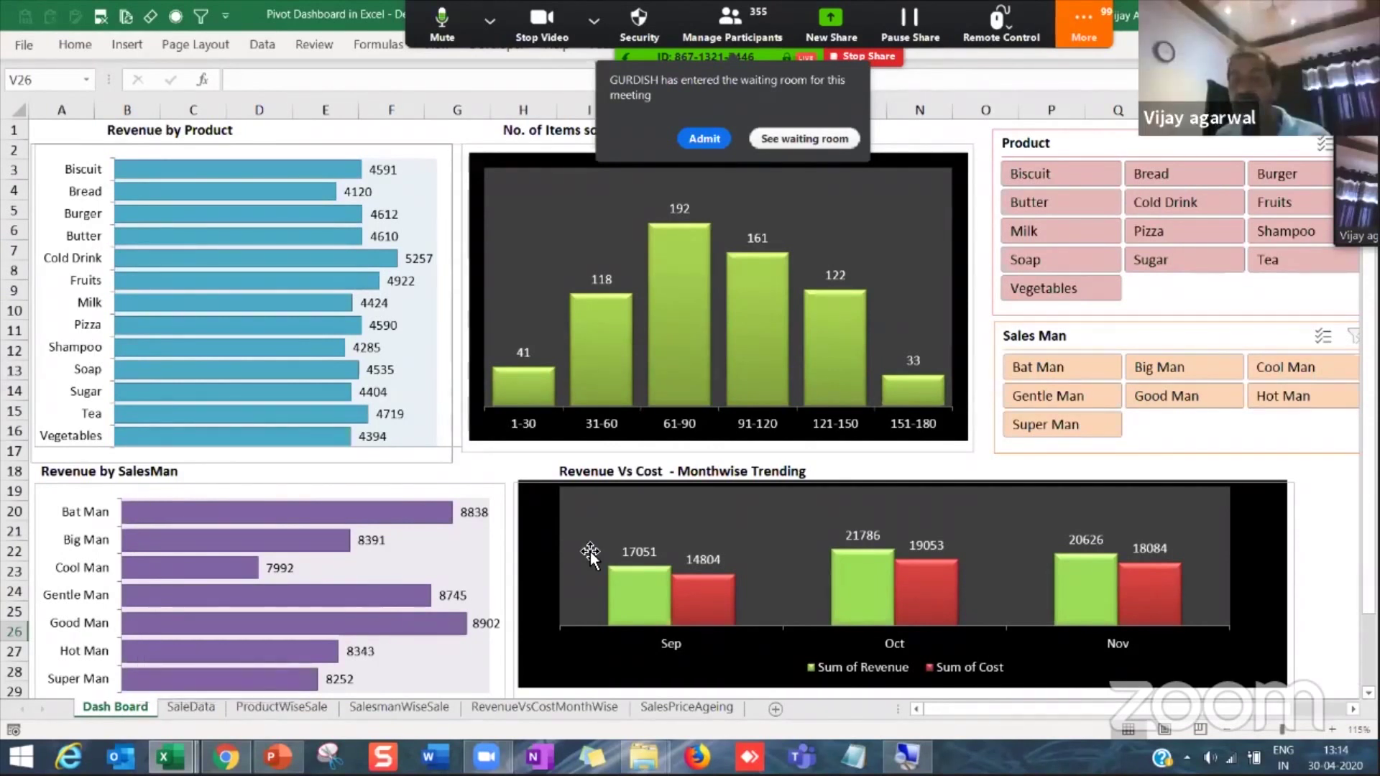
{"action": "mouse_move", "coordinate": [628, 572]}
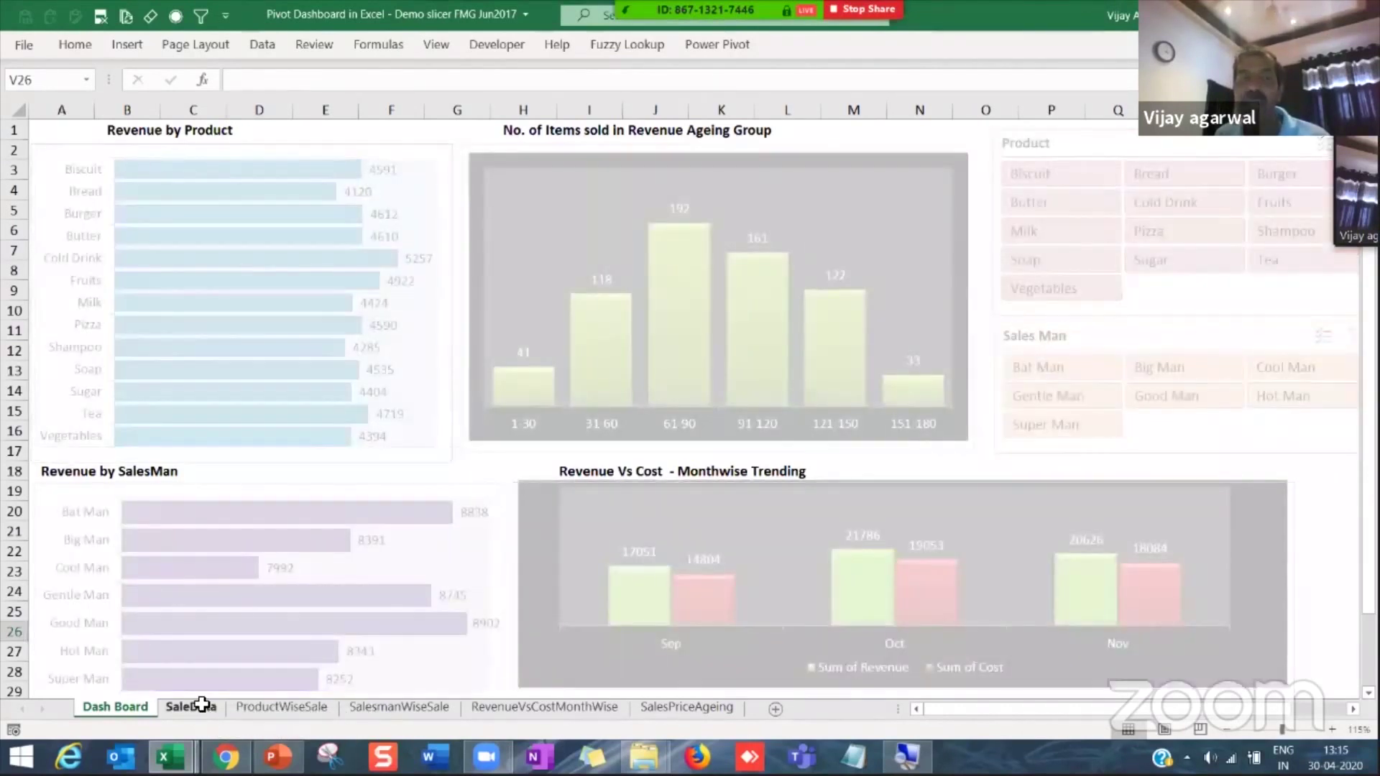
{"action": "left_click", "coordinate": [199, 707]}
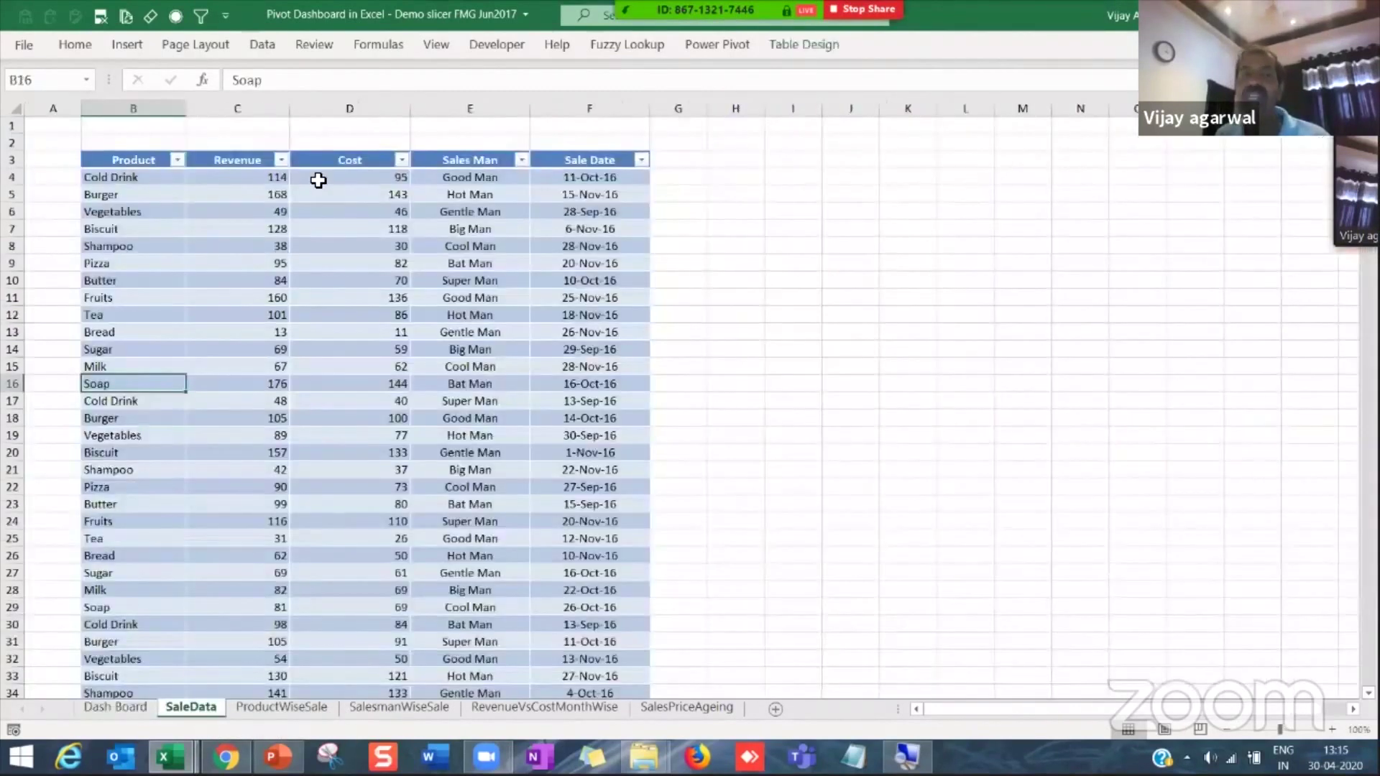
{"action": "left_click", "coordinate": [607, 302]}
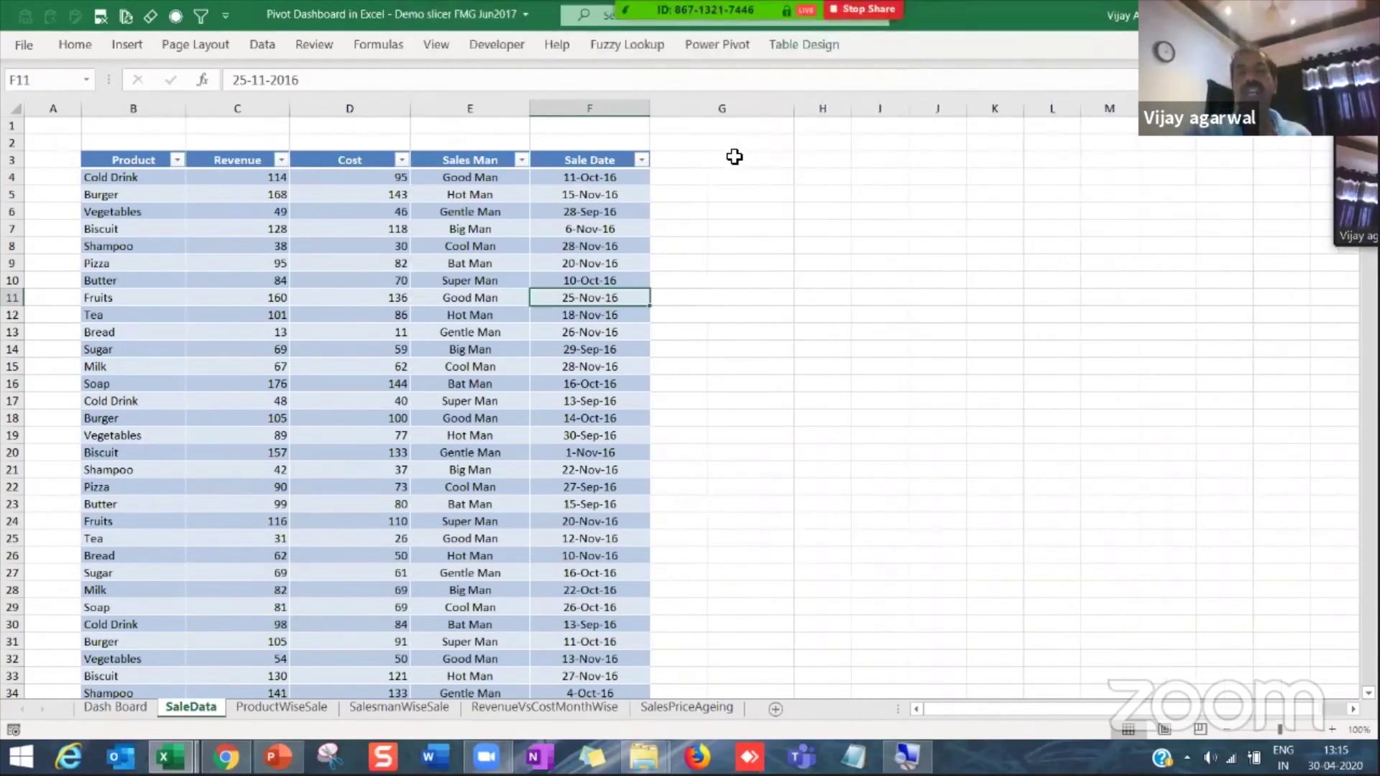
Step: Add a "Month" column heading in G3 beside Sale Date on the SaleData sheet
{"action": "left_click", "coordinate": [734, 157]}
{"action": "type", "text": "Month"}
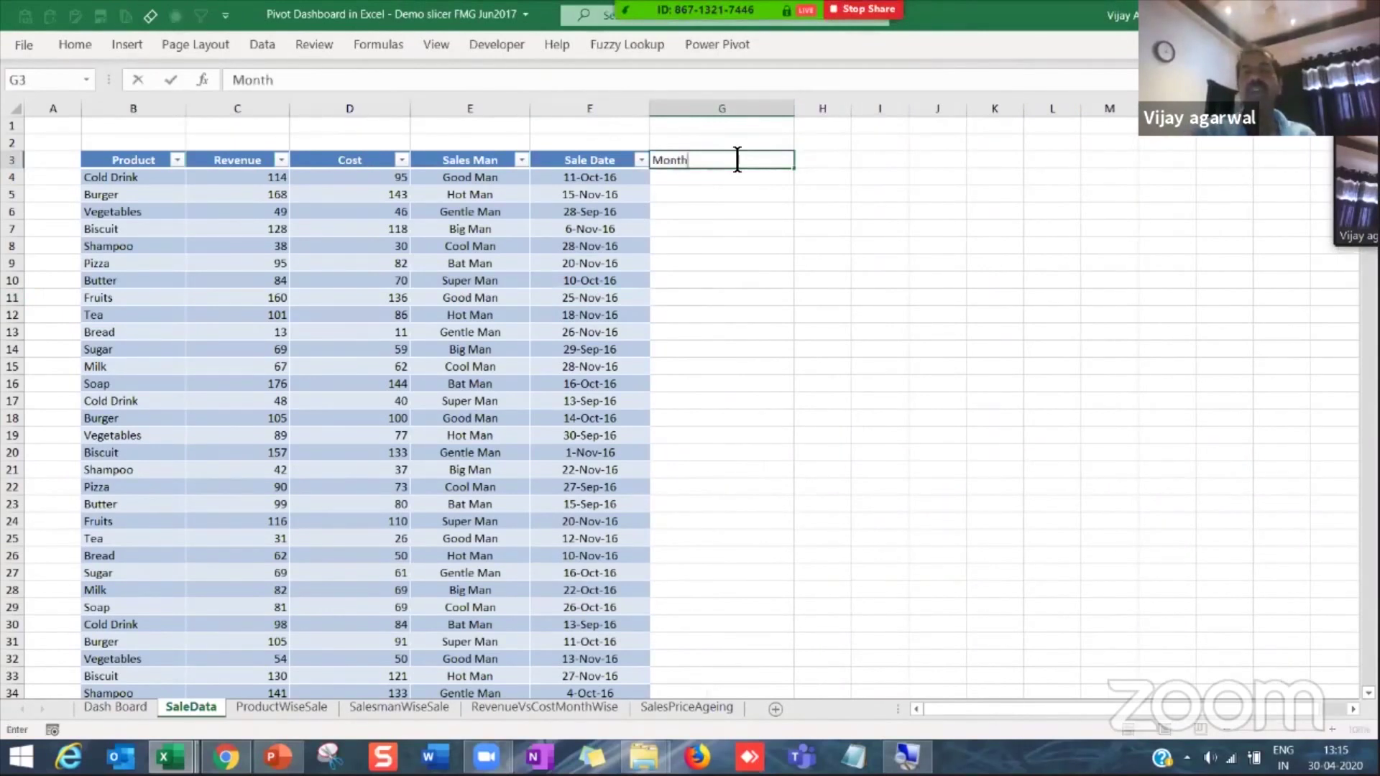
{"action": "key", "text": "Return"}
Step: Filter the Sale Date column to show only September 2016 records
{"action": "left_click", "coordinate": [641, 161]}
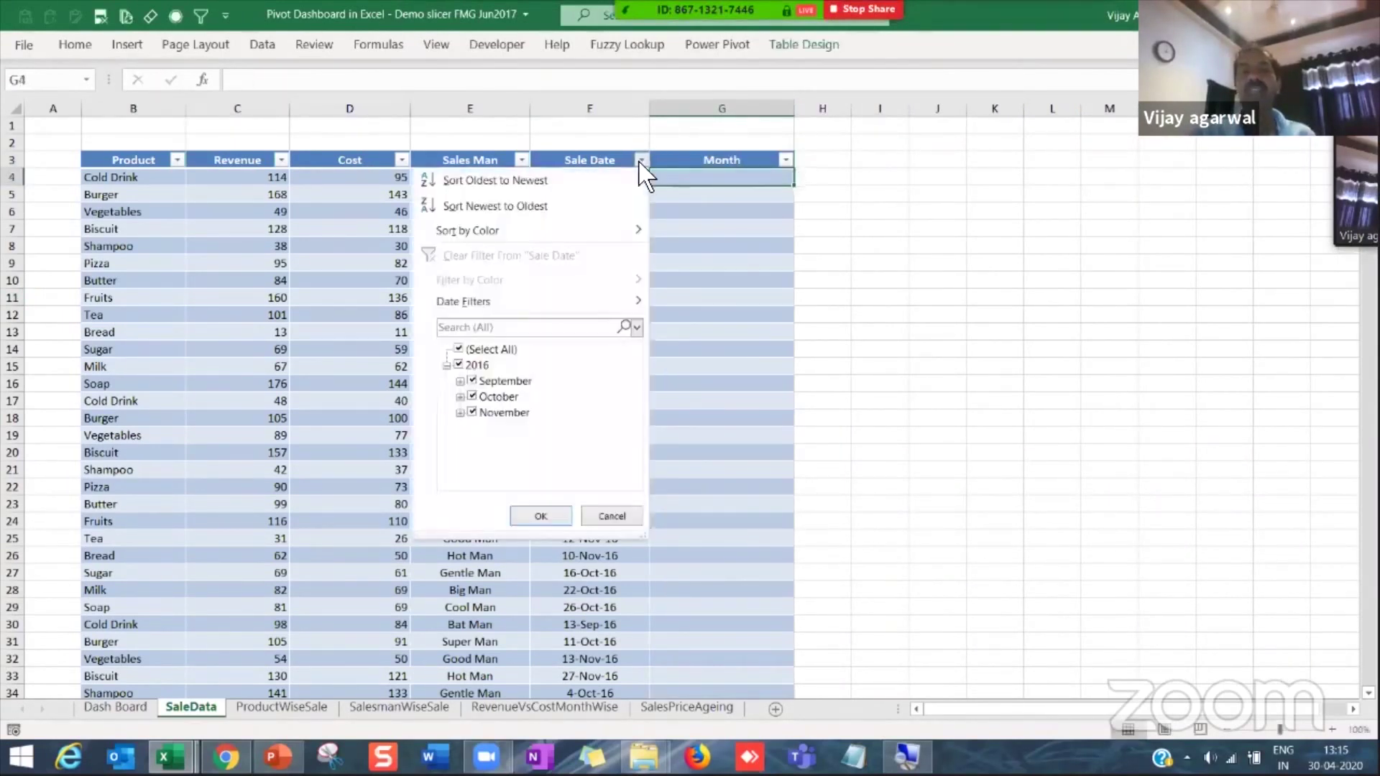
{"action": "left_click", "coordinate": [459, 350]}
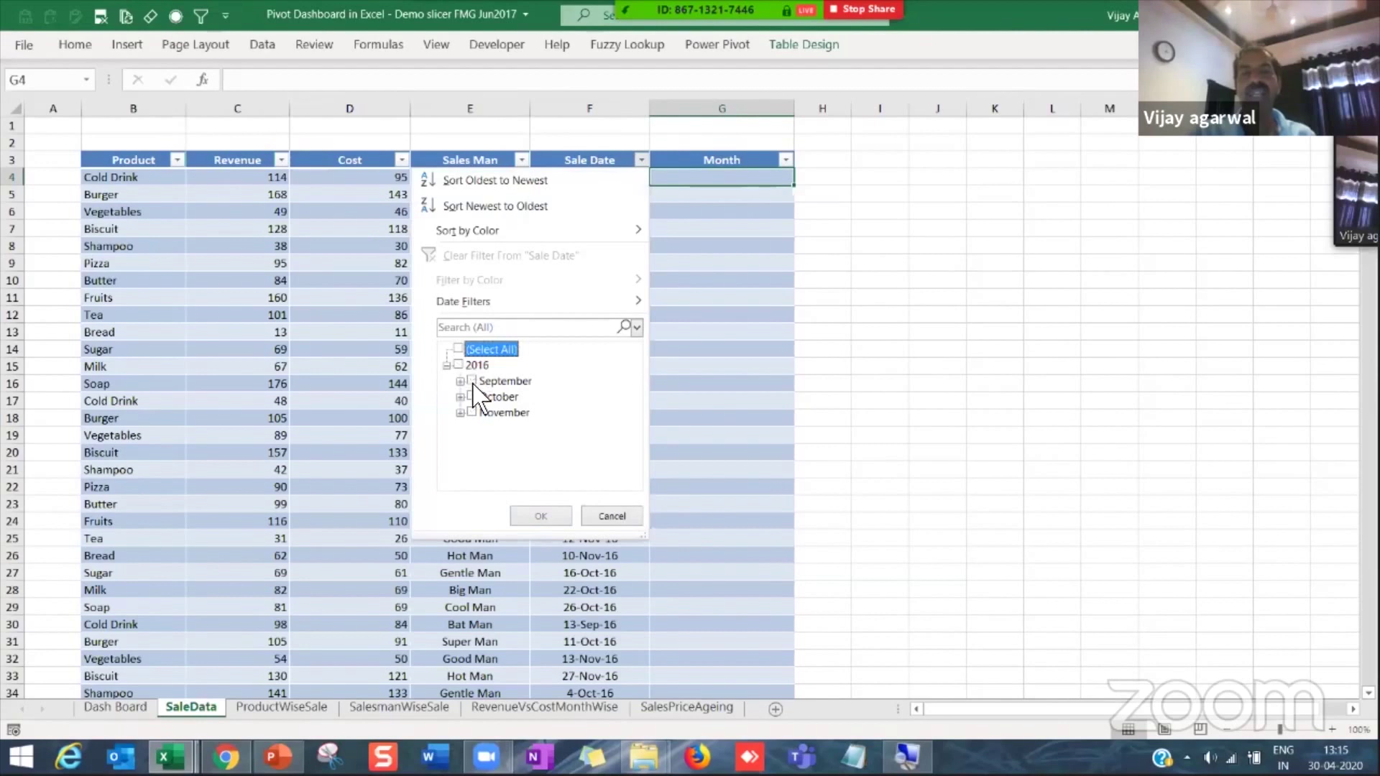
{"action": "left_click", "coordinate": [471, 381]}
{"action": "left_click", "coordinate": [545, 517]}
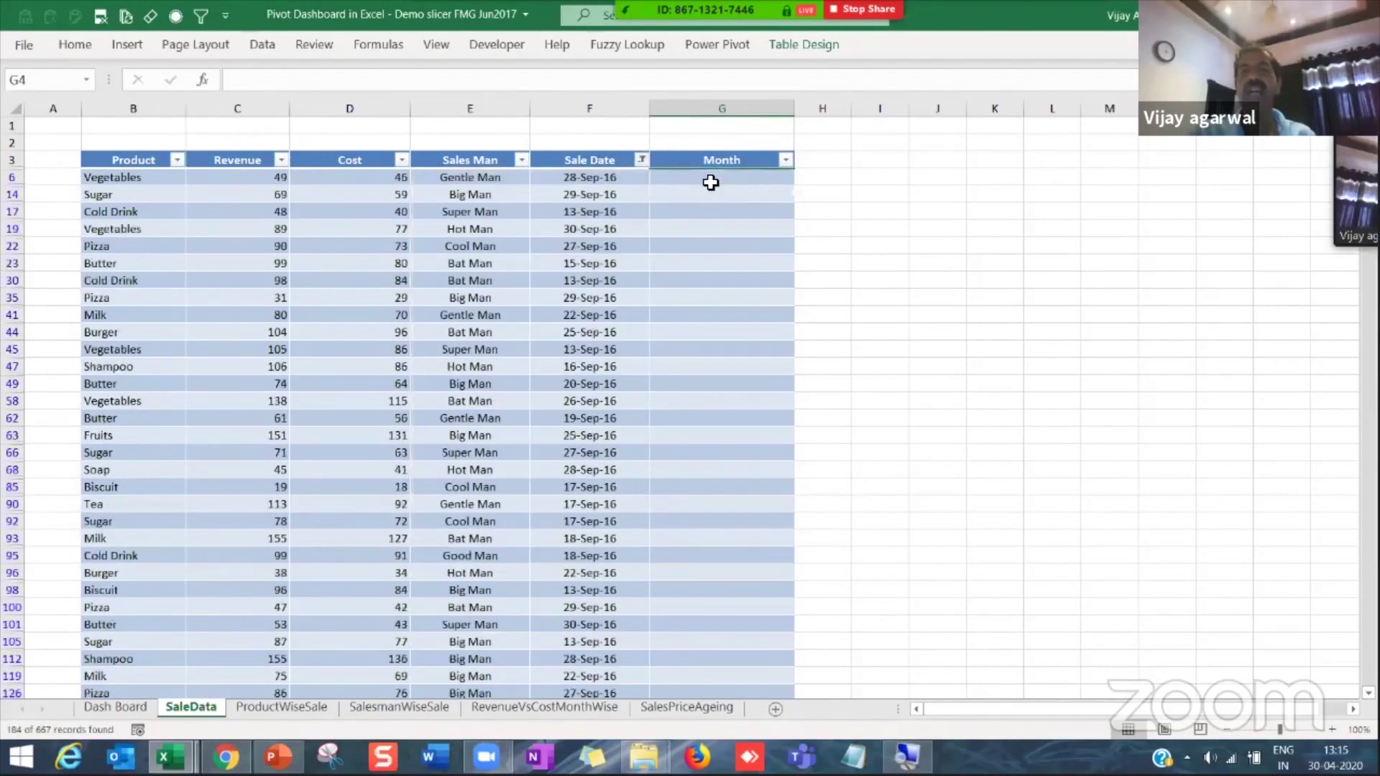
Step: Enter "September" in the first filtered Month cell and fill it down to row 49
{"action": "left_click", "coordinate": [710, 183]}
{"action": "type", "text": "Septem"}
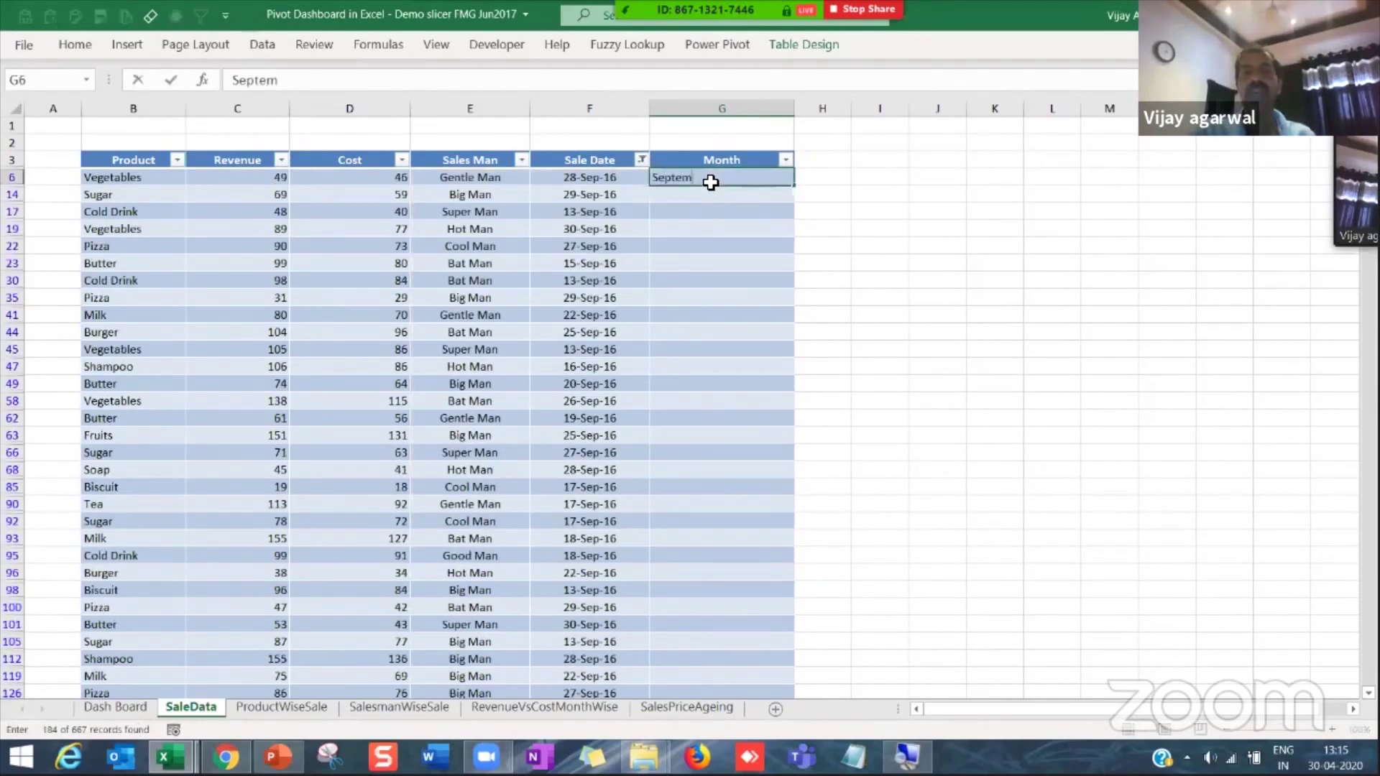
{"action": "type", "text": "nmber"}
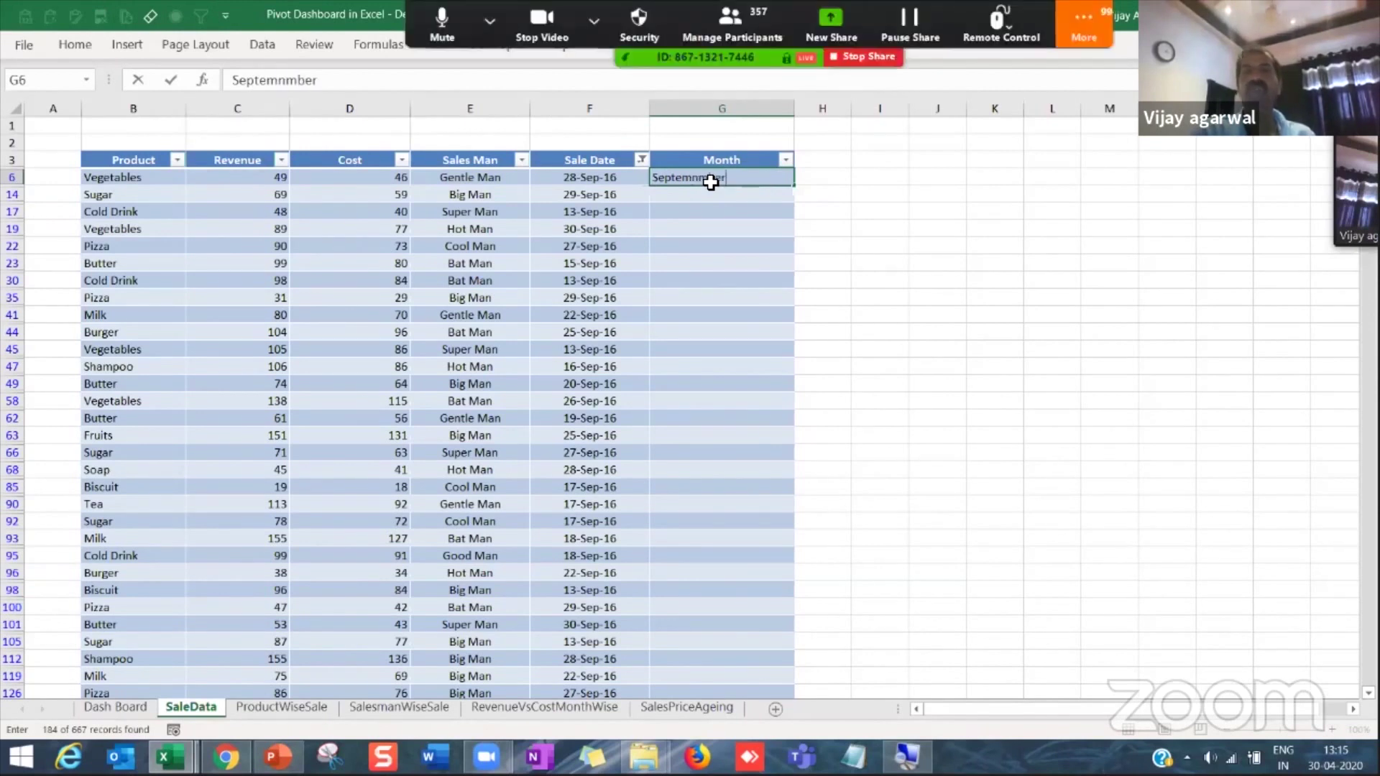
{"action": "key", "text": "BackSpace"}
{"action": "key", "text": "BackSpace"}
{"action": "key", "text": "BackSpace"}
{"action": "key", "text": "BackSpace"}
{"action": "key", "text": "BackSpace"}
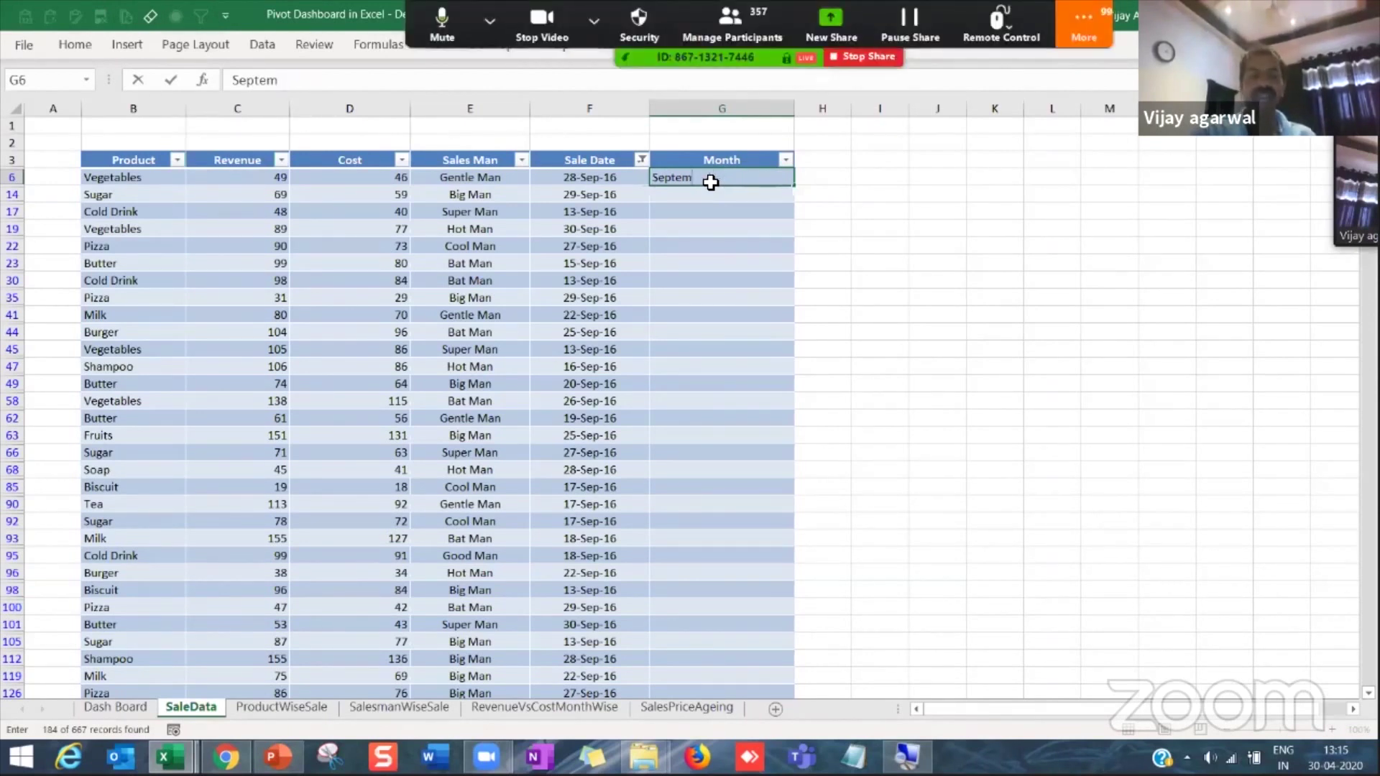
{"action": "type", "text": "ber"}
{"action": "key", "text": "Return"}
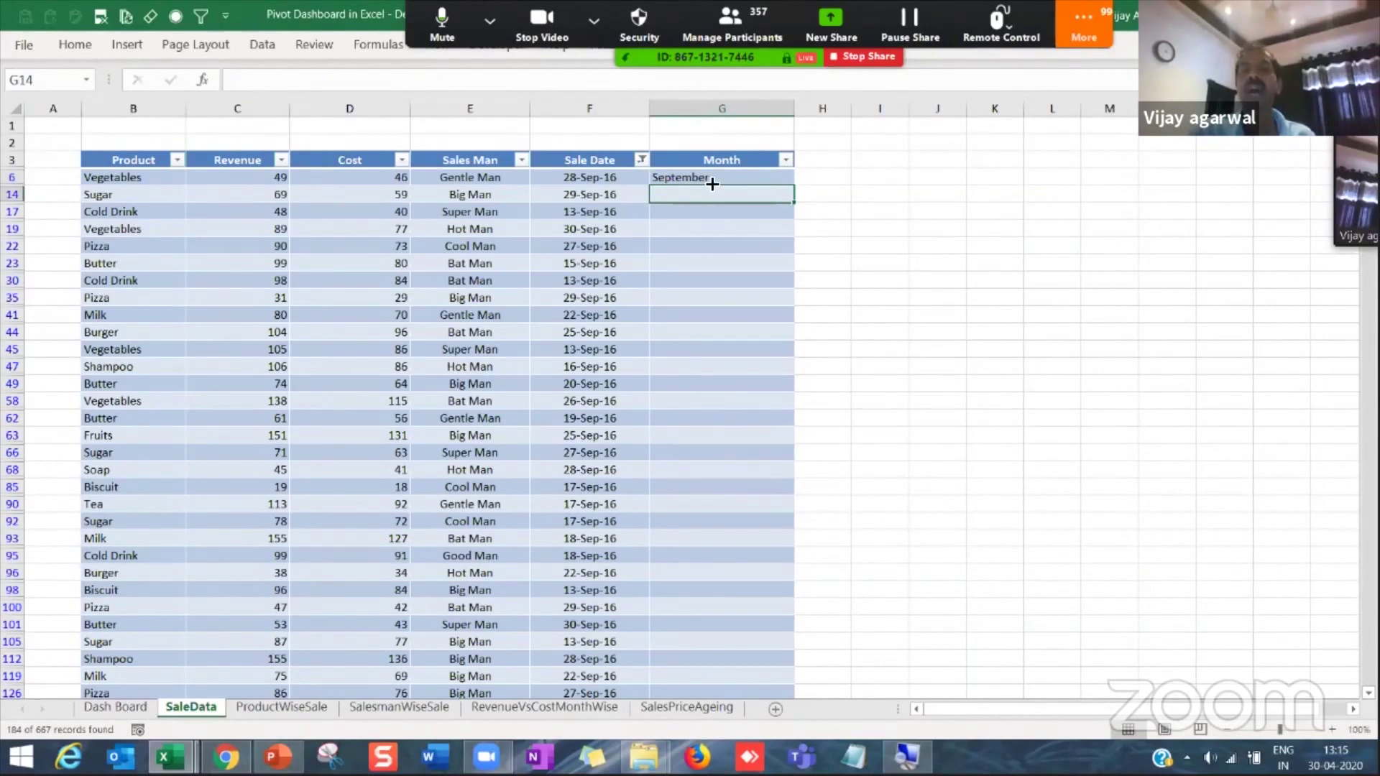
{"action": "left_click", "coordinate": [712, 180]}
{"action": "left_click_drag", "start_coordinate": [794, 185], "coordinate": [794, 384]}
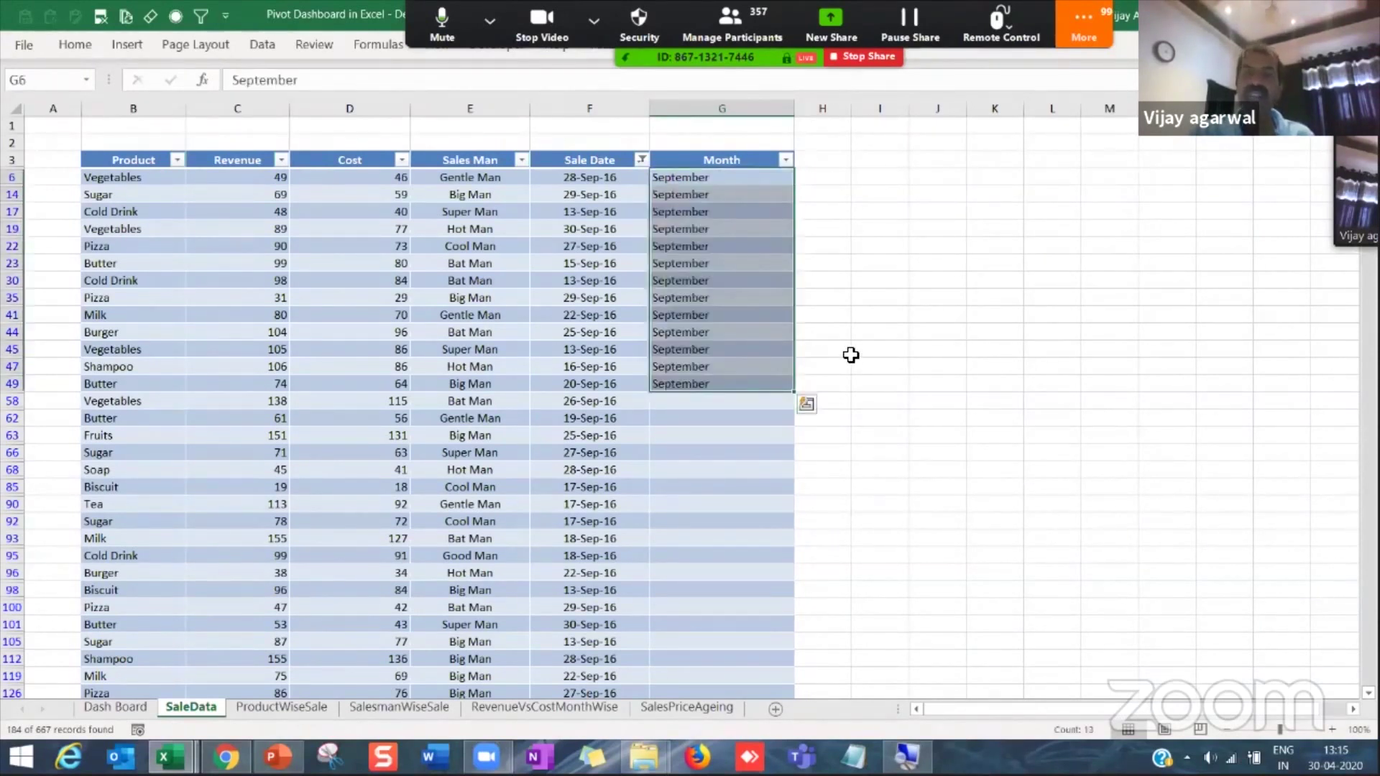
Step: Undo the September entries, the Sale Date filter and the added Month column
{"action": "key", "text": "ctrl+z"}
{"action": "key", "text": "ctrl+z"}
{"action": "key", "text": "ctrl+z"}
{"action": "key", "text": "ctrl+z"}
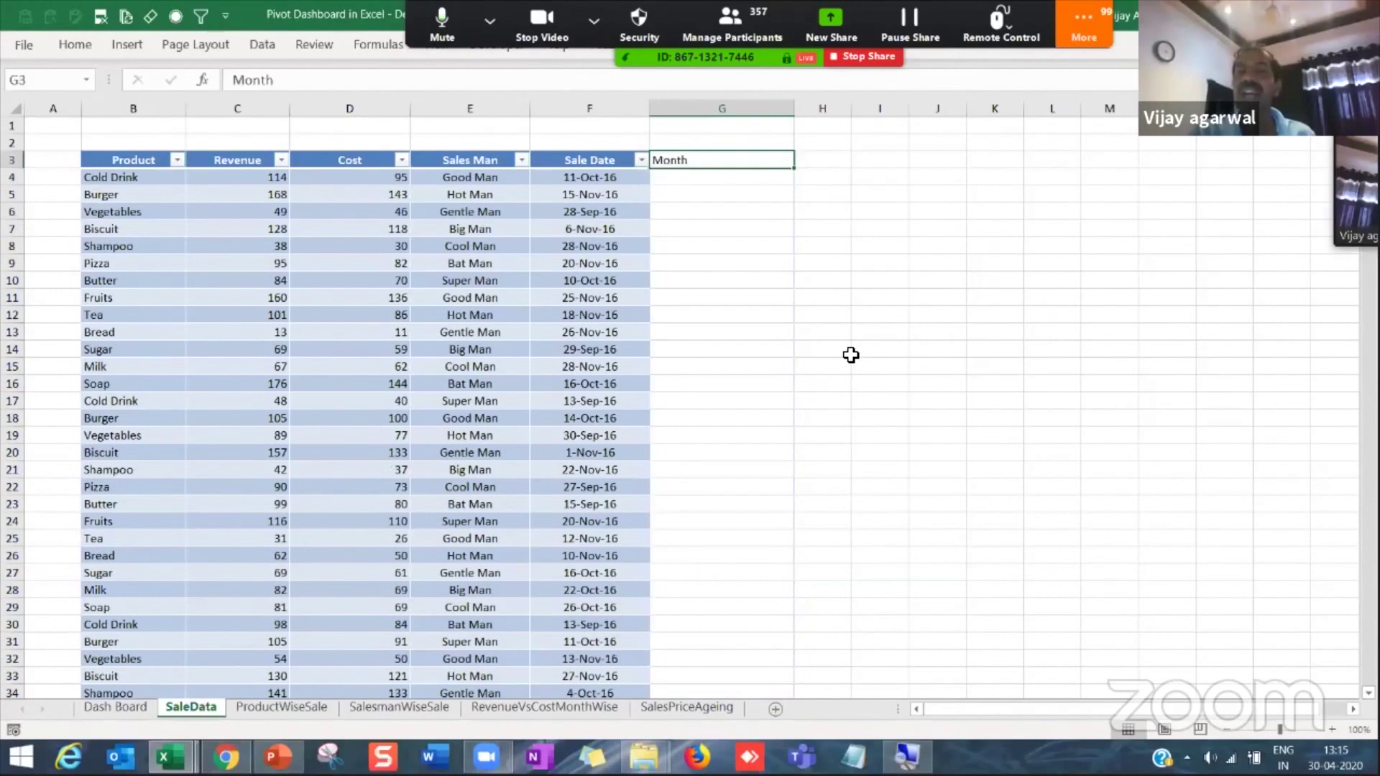
{"action": "key", "text": "ctrl+z"}
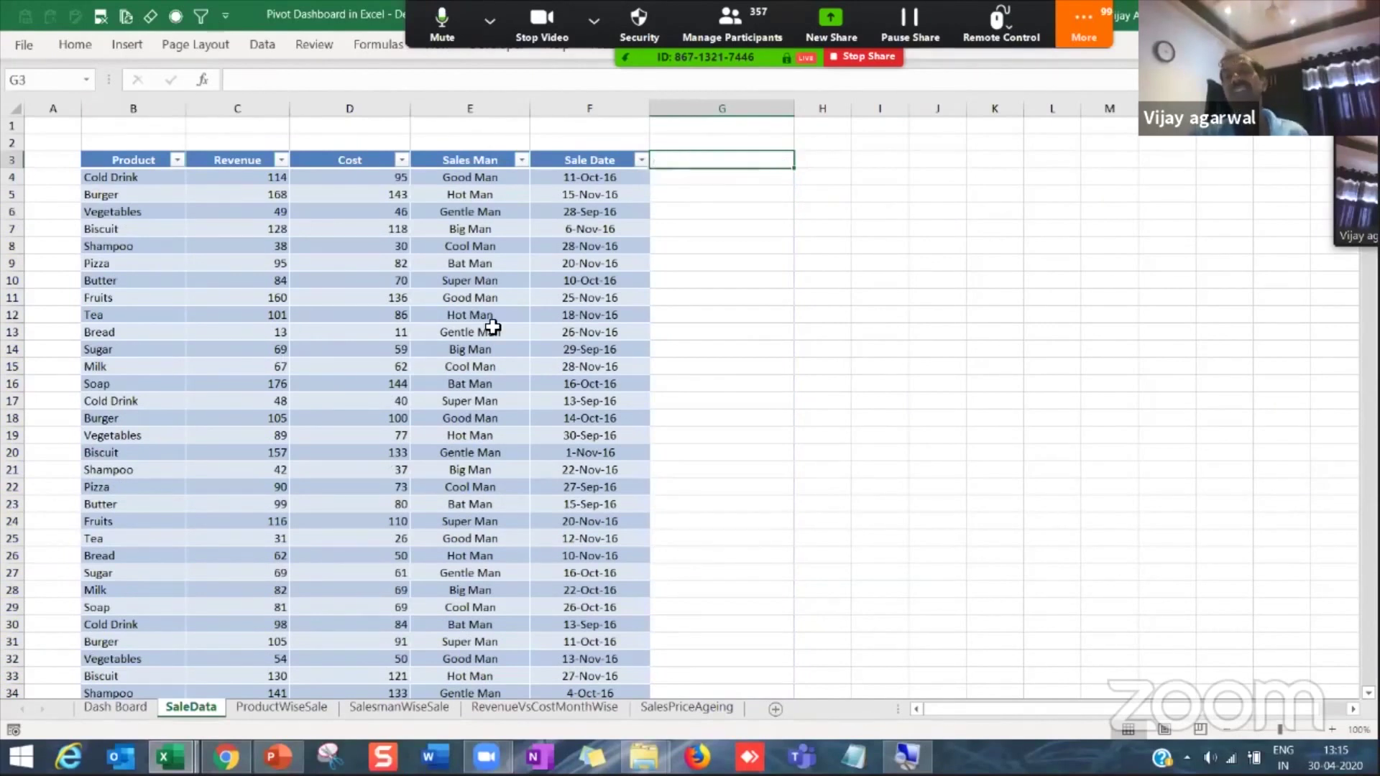
{"action": "left_click", "coordinate": [172, 264]}
{"action": "left_click", "coordinate": [575, 246]}
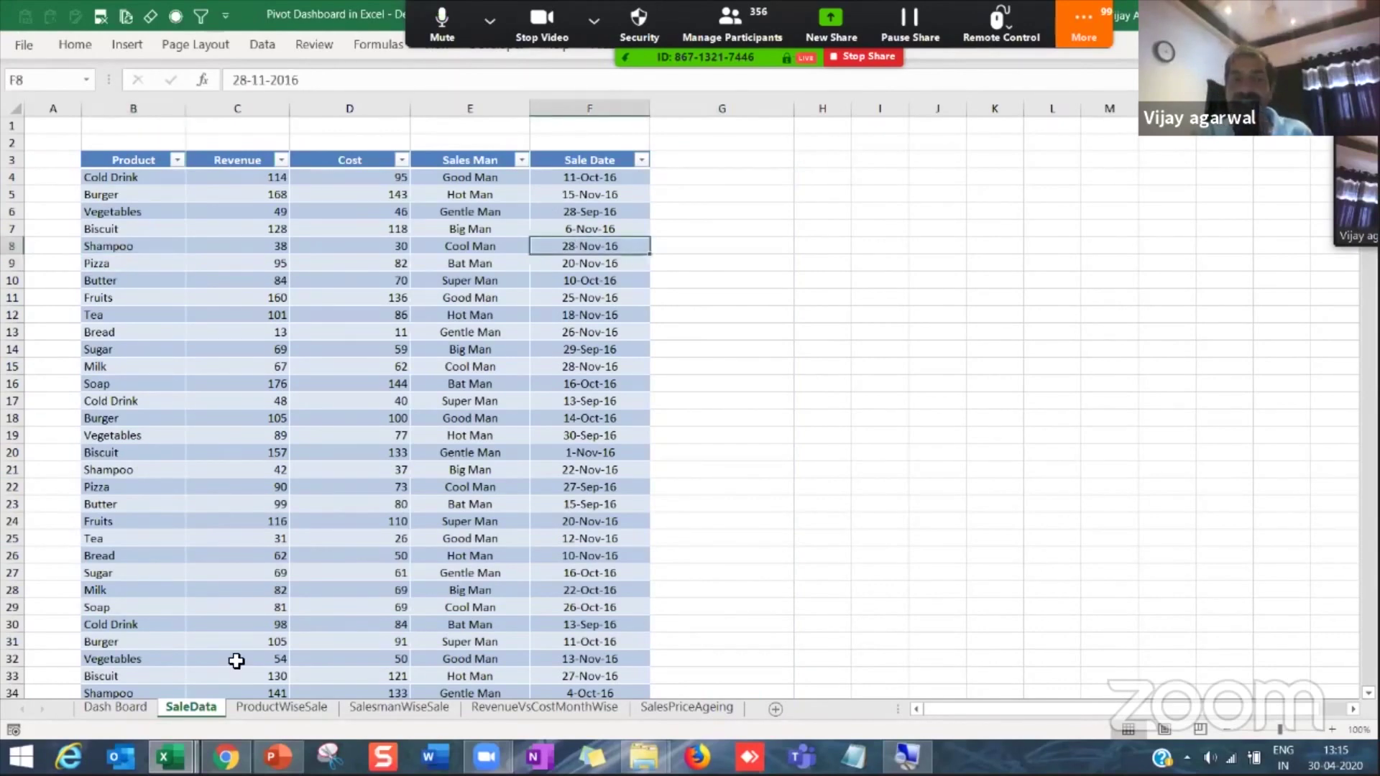
{"action": "key", "text": "ctrl+Page_Up"}
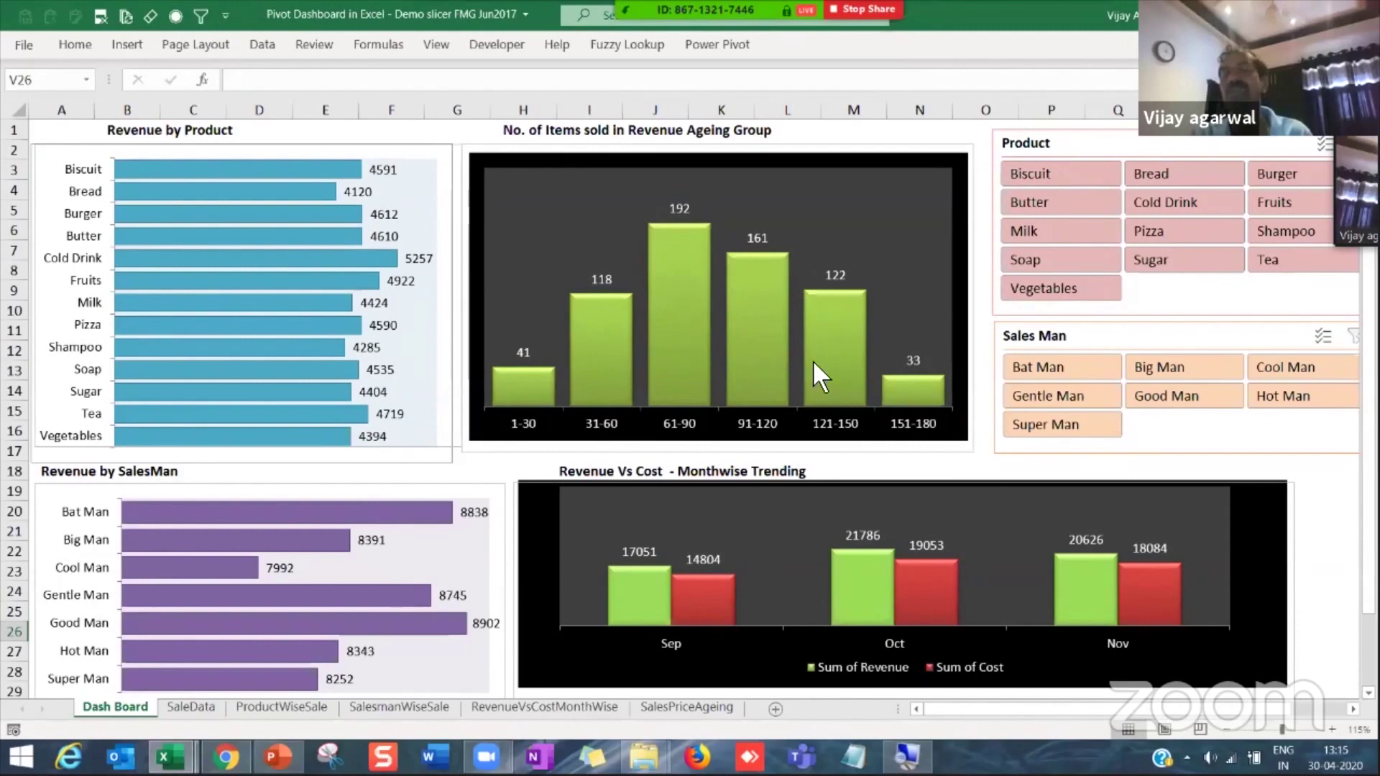
{"action": "left_click", "coordinate": [198, 710]}
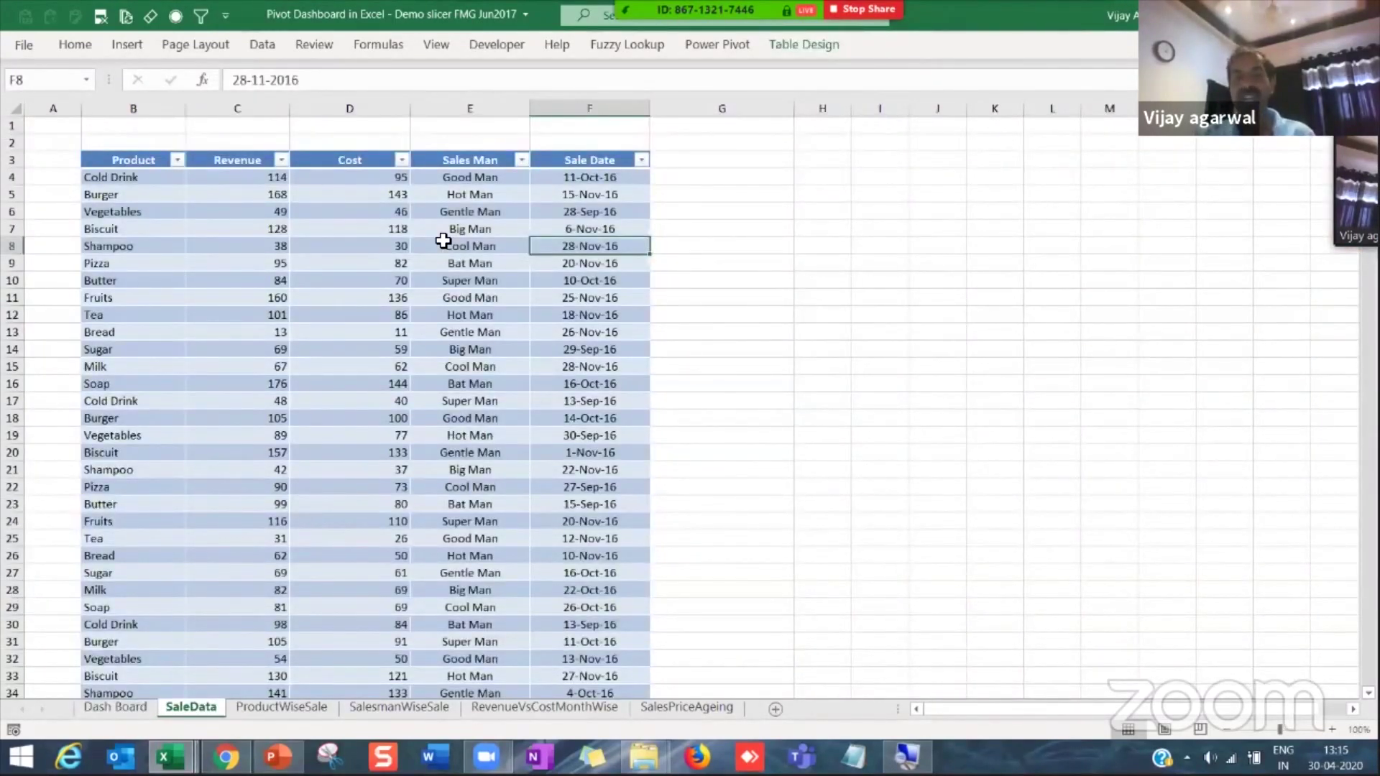
Step: Switch to the other open pivot workbook and copy the entire Dashboard sheet table, from Product to Sale Date down to the last row
{"action": "key", "text": "alt+Tab"}
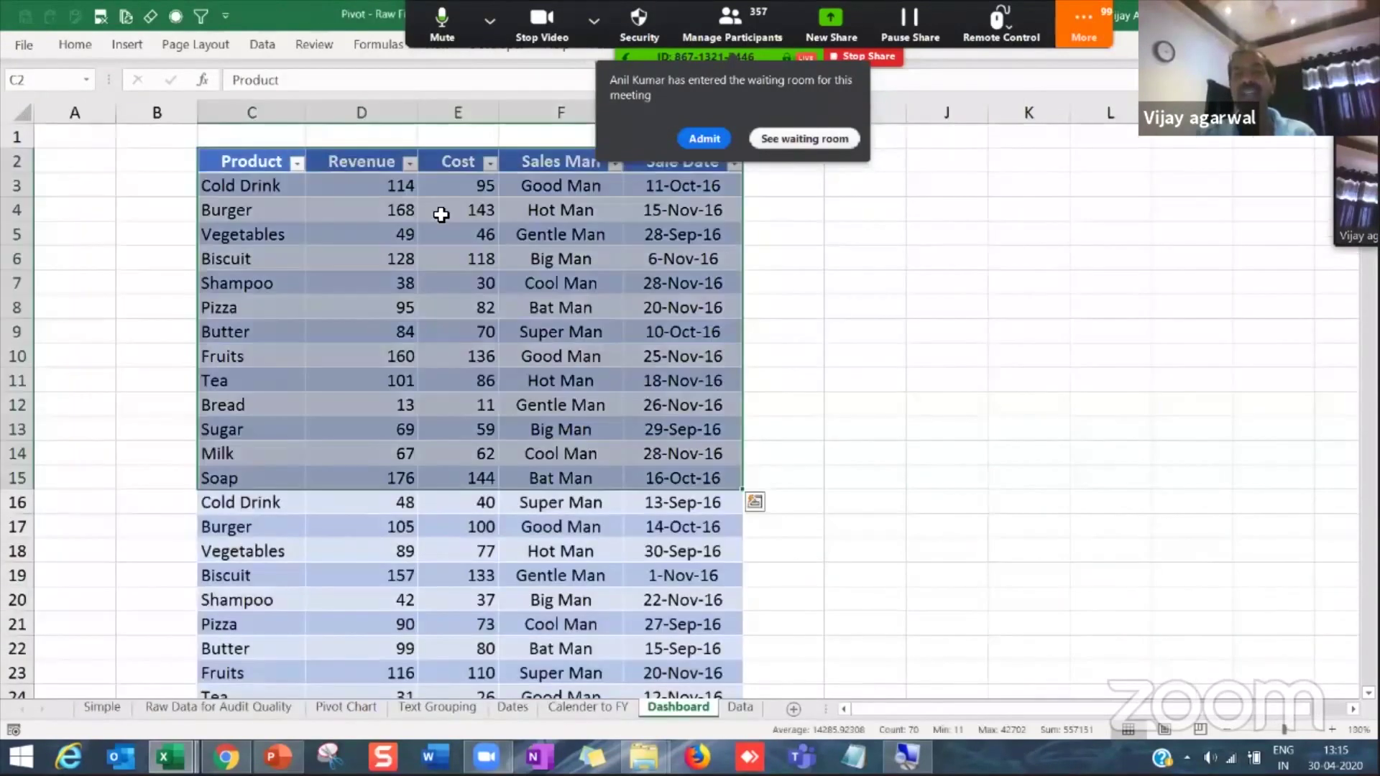
{"action": "left_click", "coordinate": [352, 239]}
{"action": "left_click", "coordinate": [273, 163]}
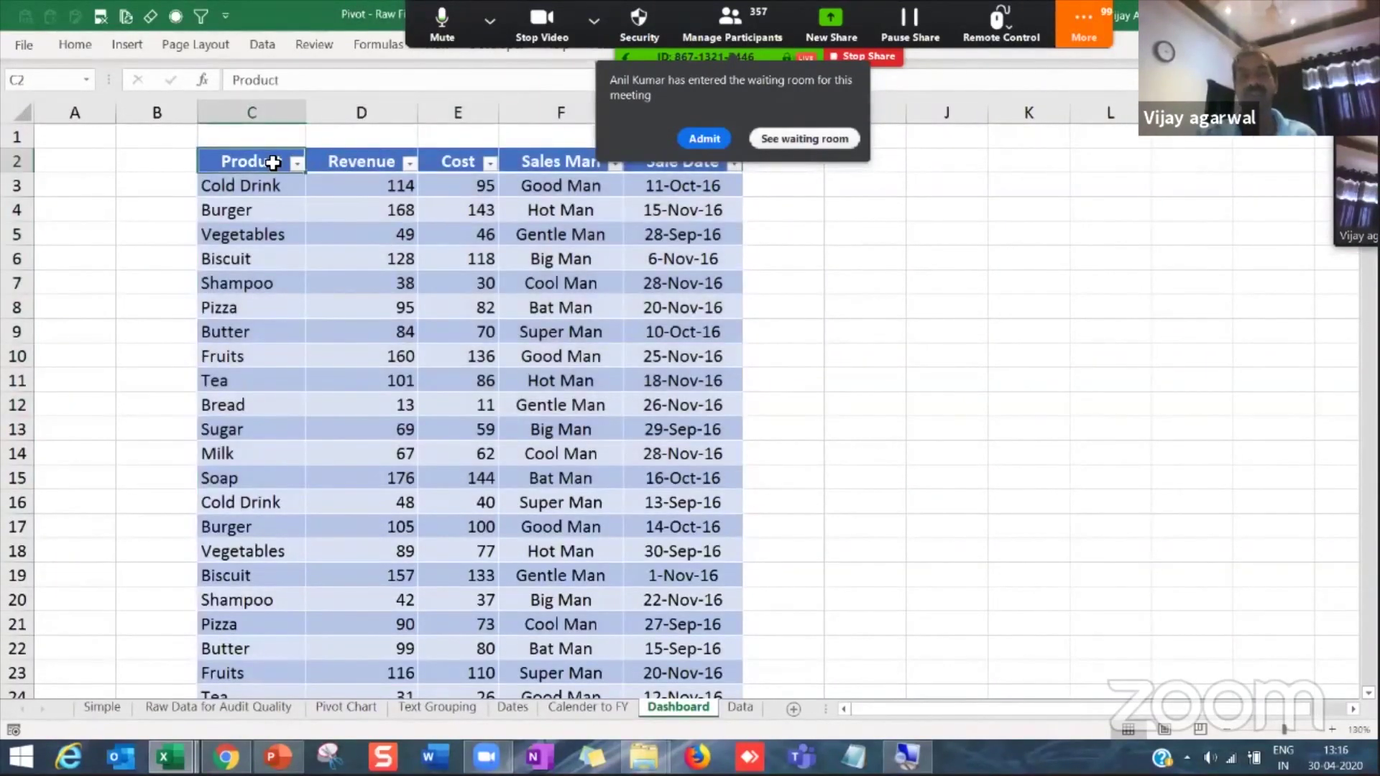
{"action": "key", "text": "shift+Right"}
{"action": "key", "text": "shift+Right"}
{"action": "key", "text": "shift+Right"}
{"action": "key", "text": "shift+Right"}
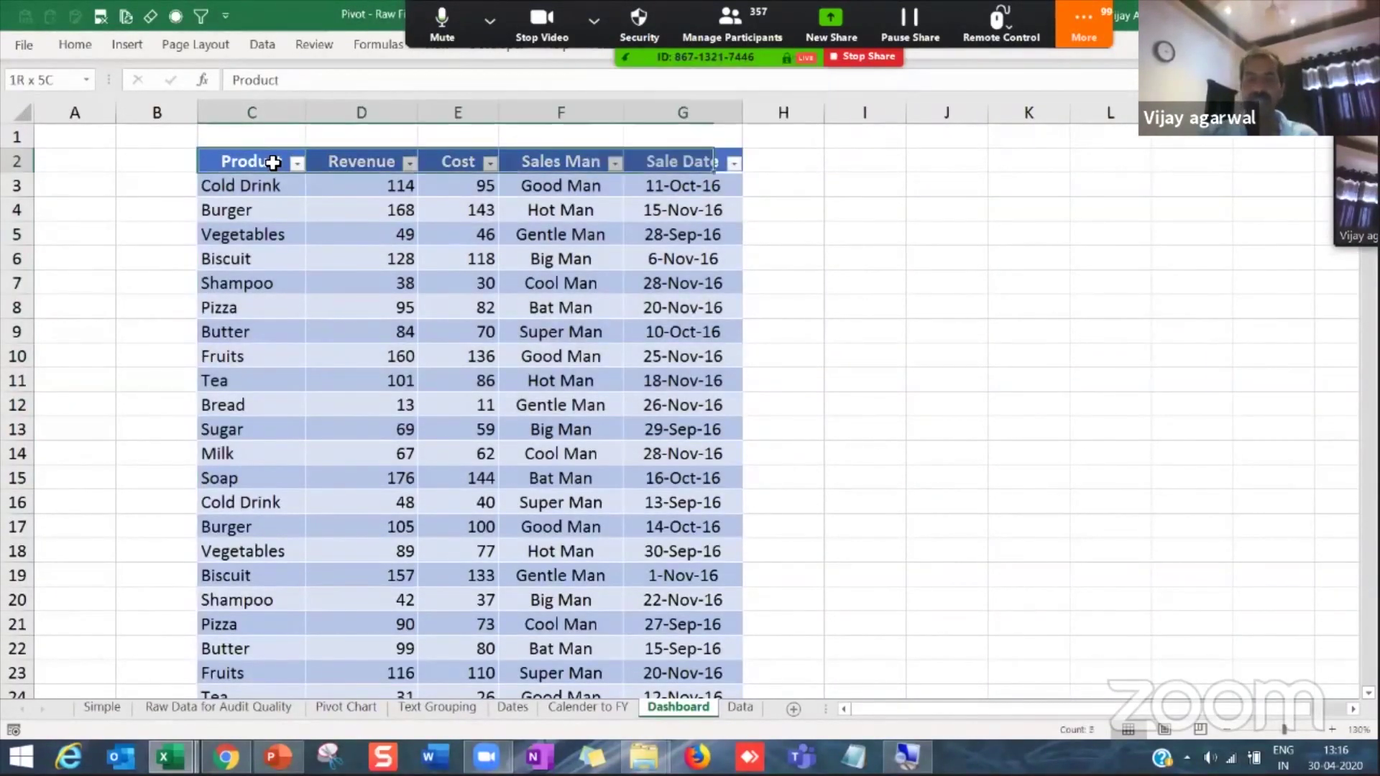
{"action": "key", "text": "ctrl+shift+Down"}
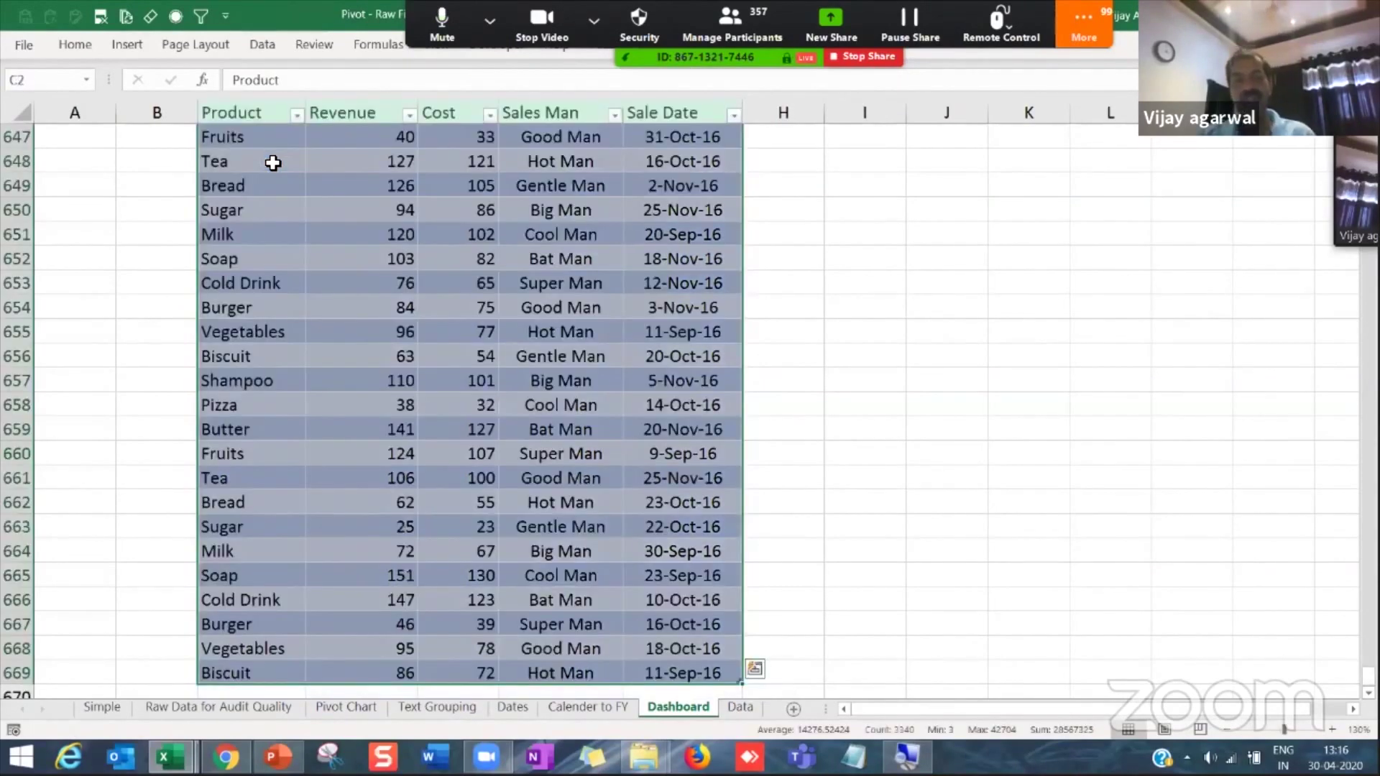
{"action": "key", "text": "ctrl+c"}
Step: Paste the copied sales table at A1 of a new workbook and widen columns A to E to show the full contents
{"action": "key", "text": "ctrl+n"}
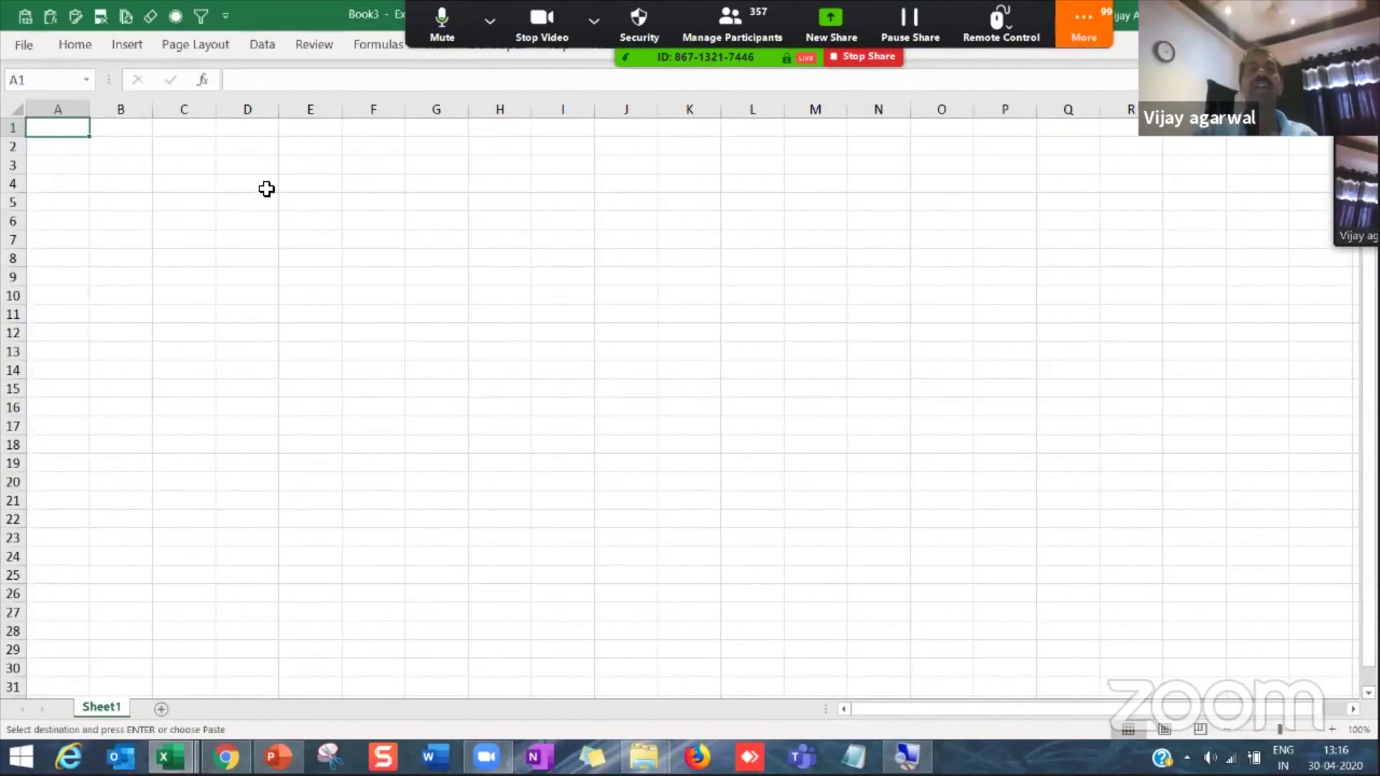
{"action": "key", "text": "ctrl+v"}
{"action": "left_click_drag", "start_coordinate": [82, 113], "coordinate": [391, 120]}
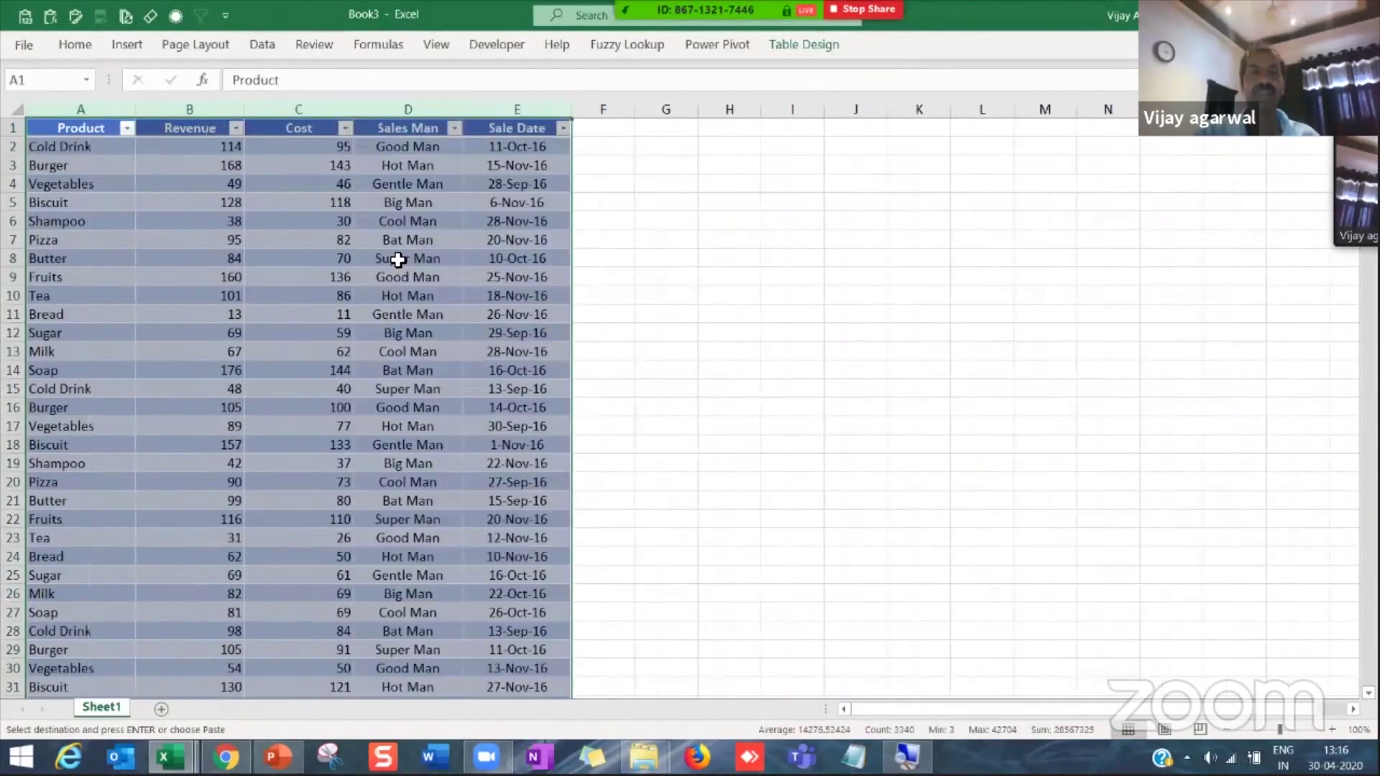
{"action": "left_click", "coordinate": [208, 263]}
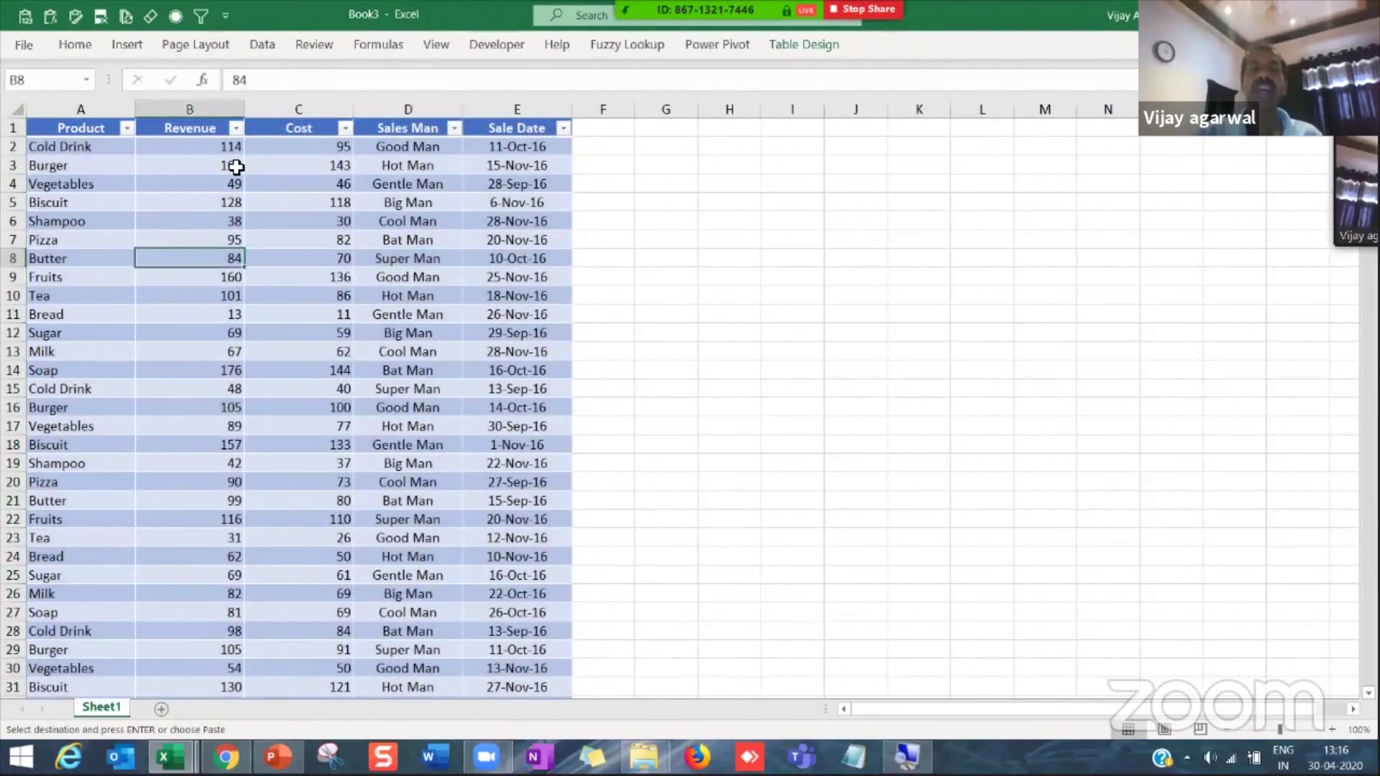
{"action": "left_click", "coordinate": [123, 128]}
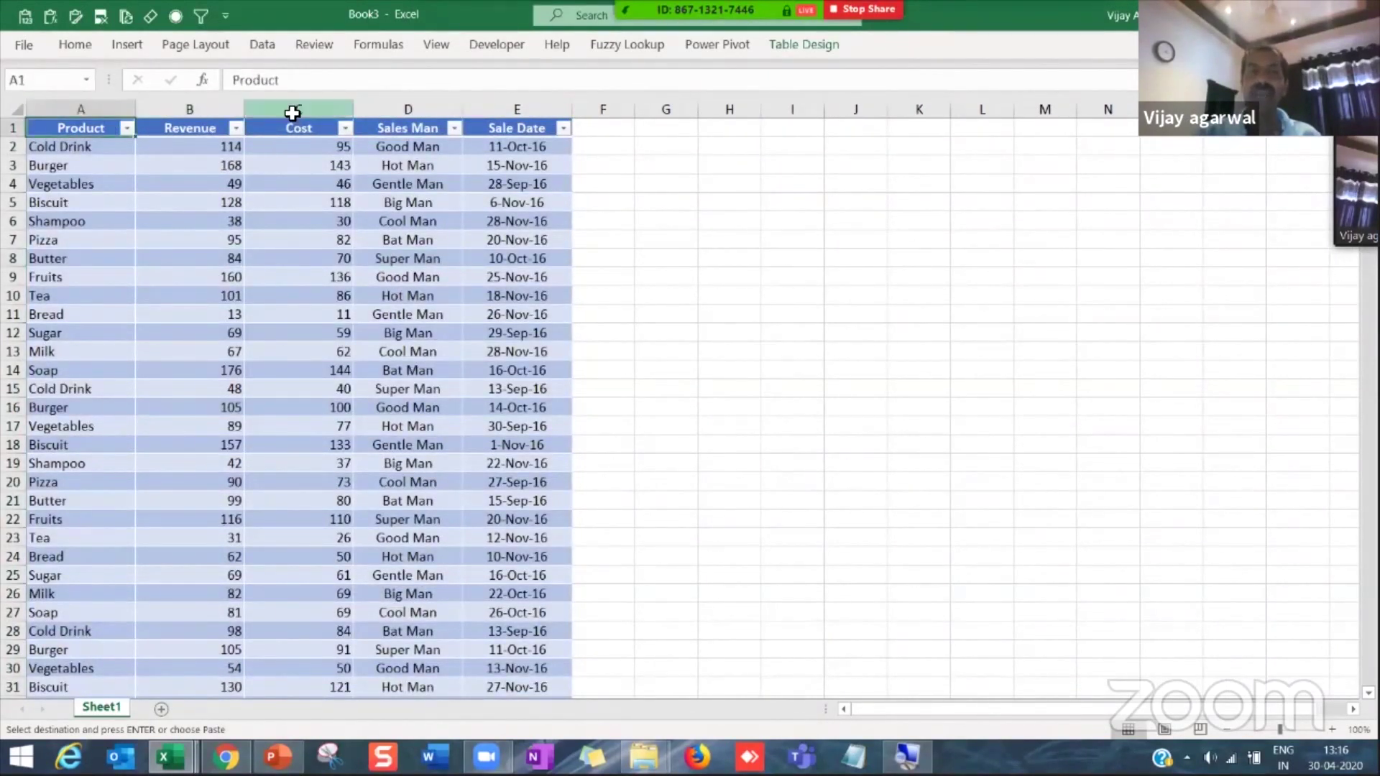
Step: Insert an empty table column before the Cost column and undo the insertion
{"action": "right_click", "coordinate": [291, 113]}
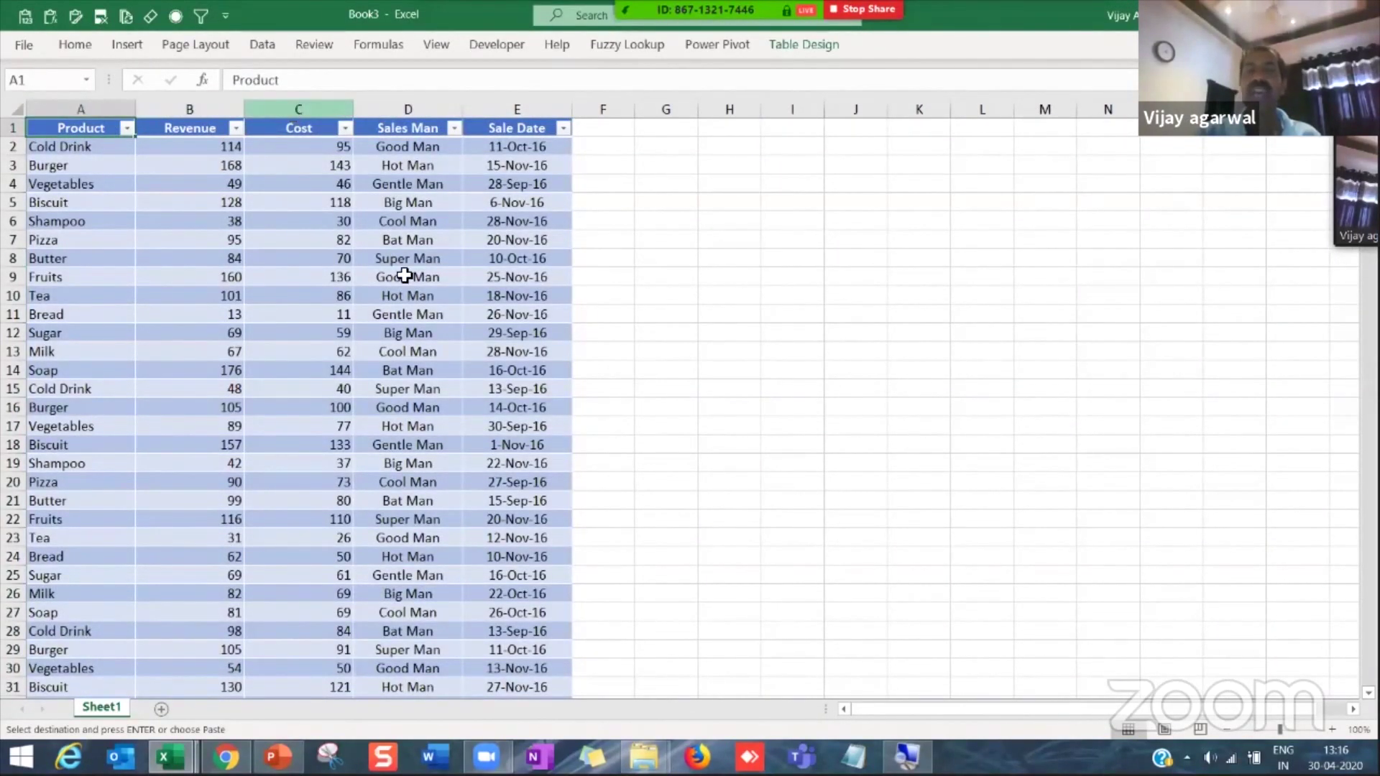
{"action": "left_click", "coordinate": [405, 271]}
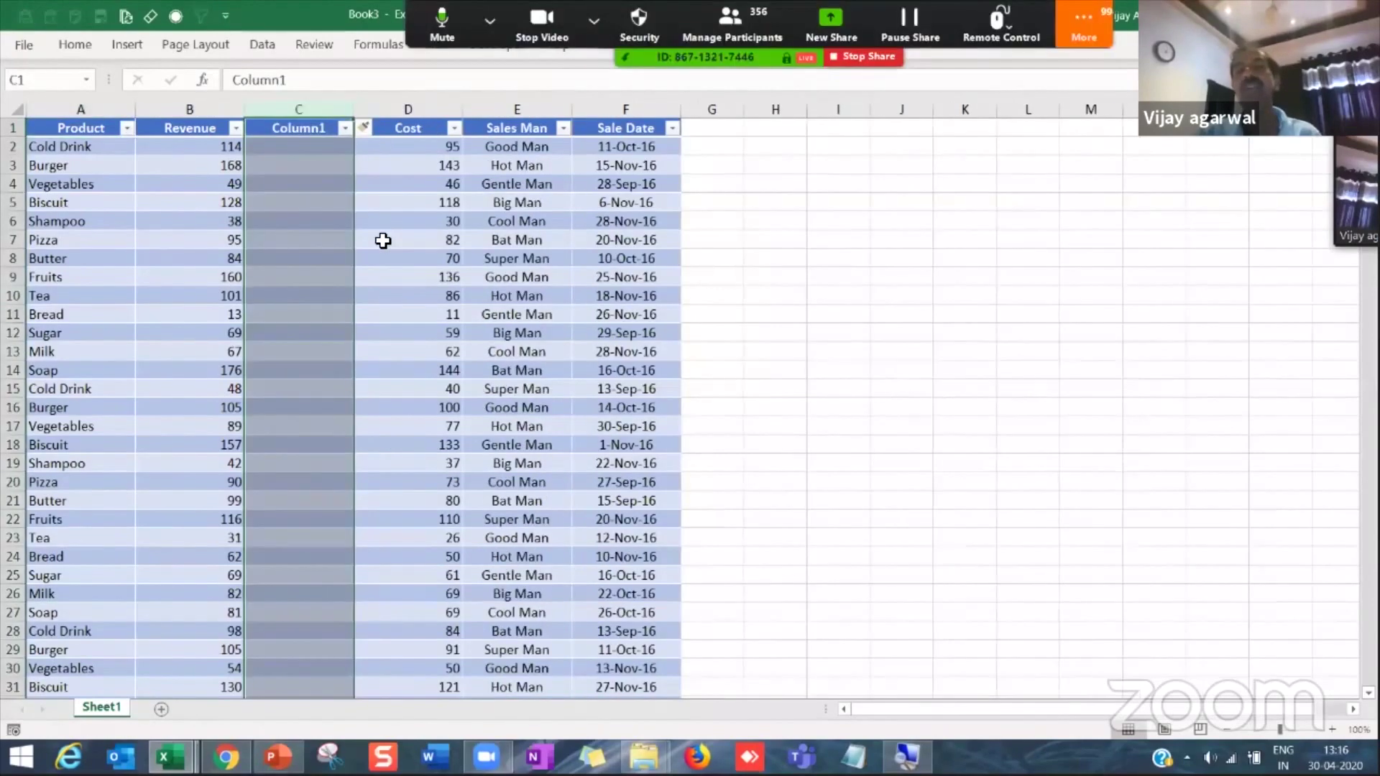
{"action": "left_click", "coordinate": [292, 129]}
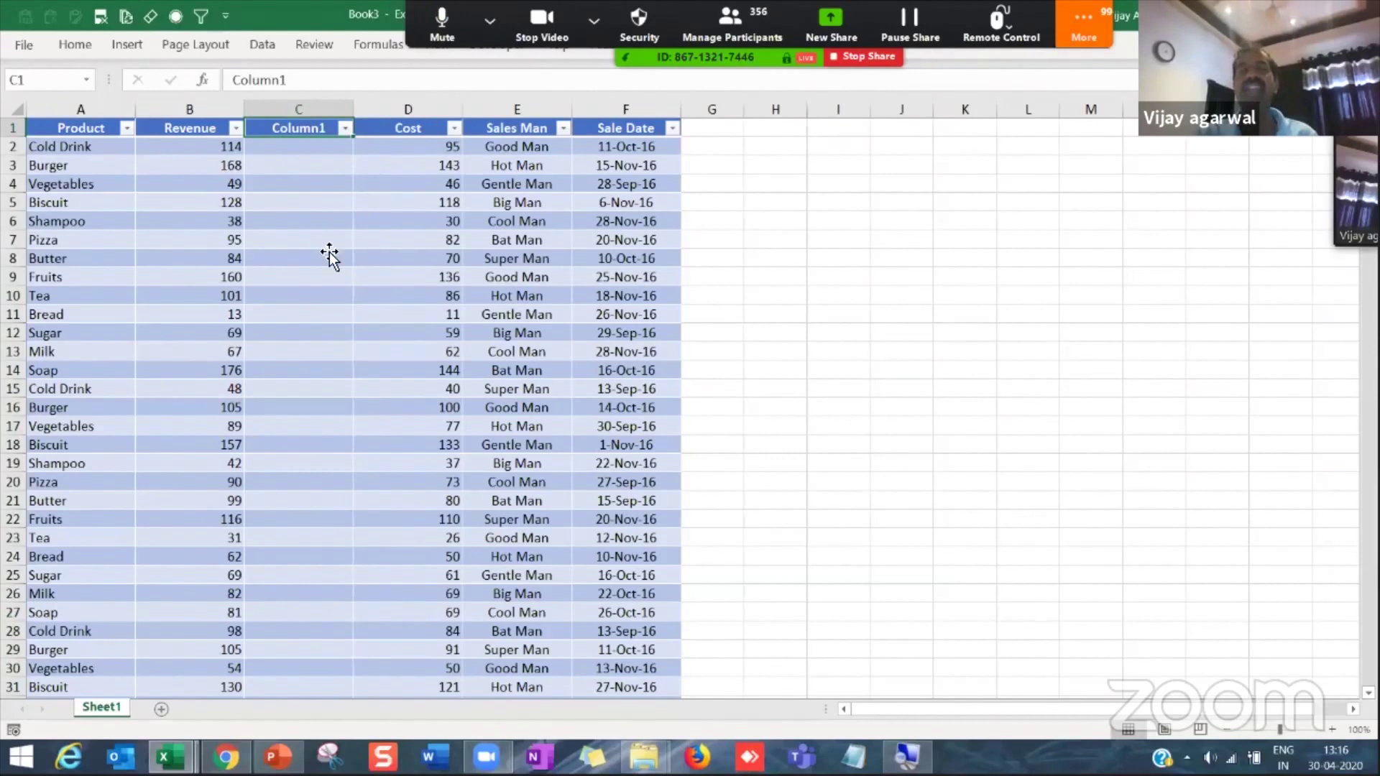
{"action": "key", "text": "ctrl+z"}
Step: Create a PivotTable from the sales table on a new worksheet, with Product as rows and Sum of Revenue as values
{"action": "left_click", "coordinate": [225, 262]}
{"action": "left_click", "coordinate": [296, 316]}
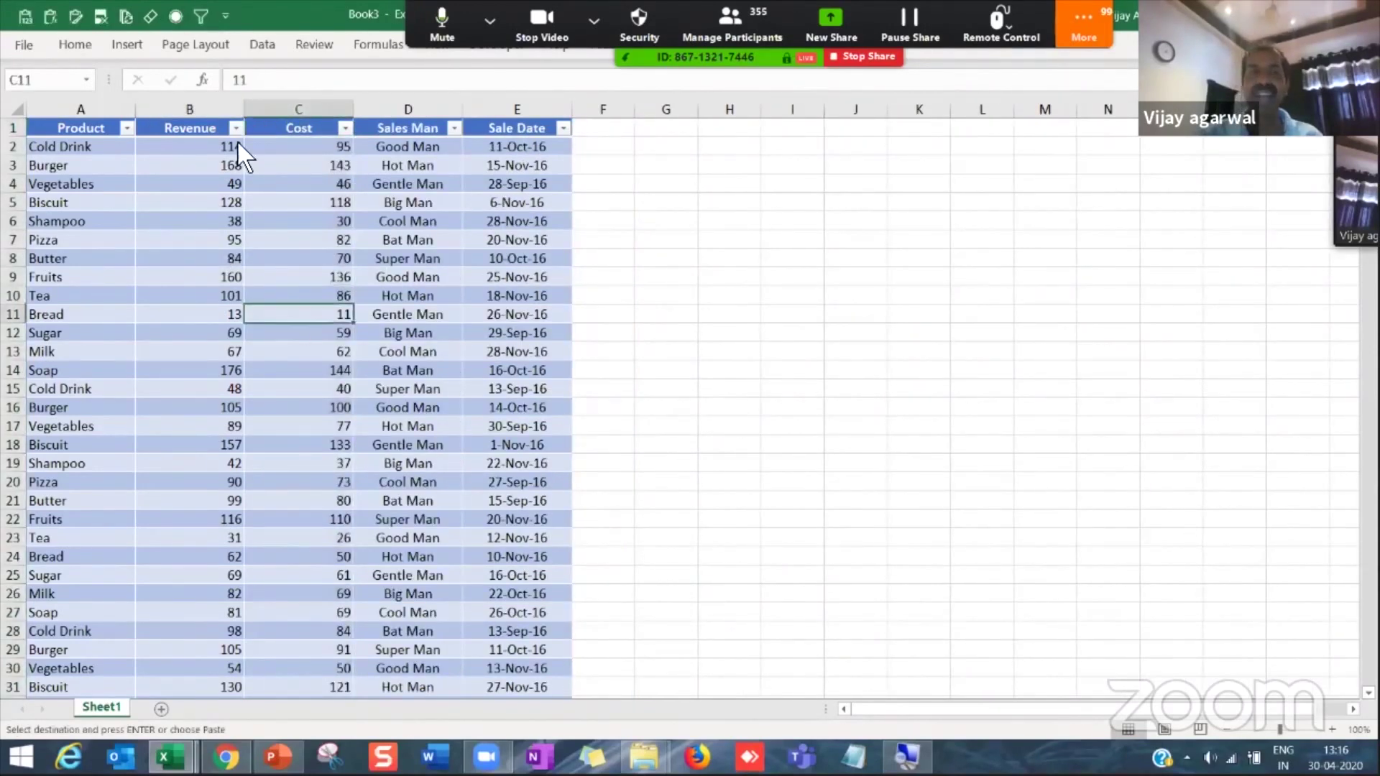
{"action": "left_click", "coordinate": [133, 48]}
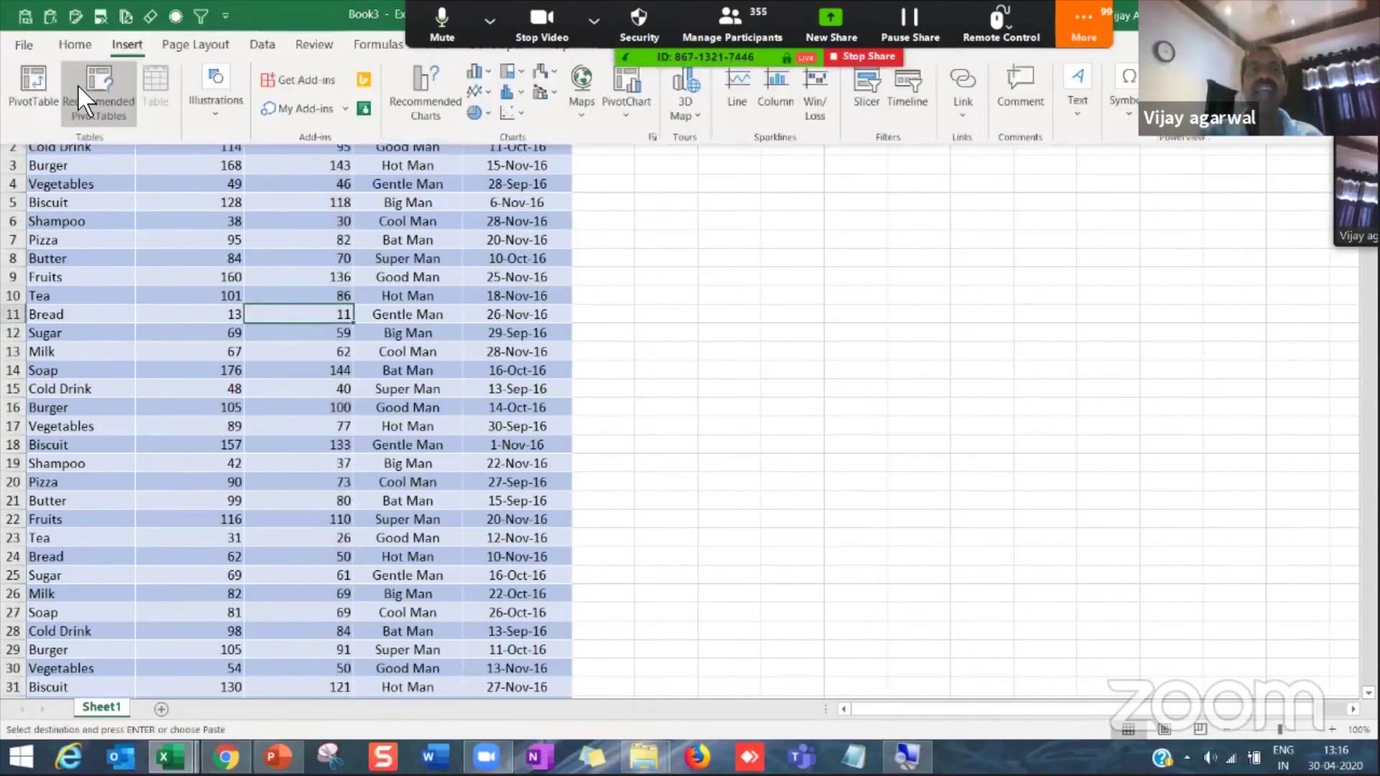
{"action": "left_click", "coordinate": [34, 90]}
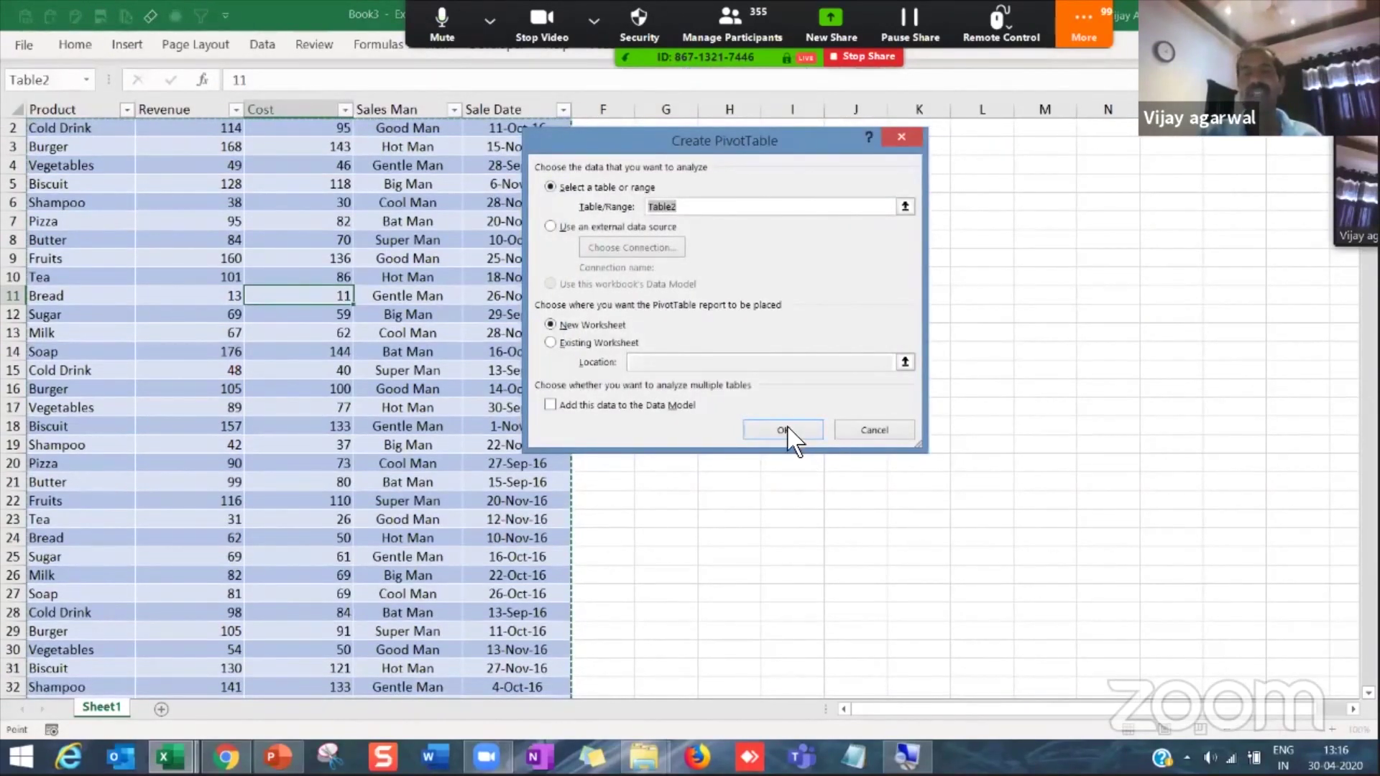
{"action": "left_click", "coordinate": [787, 431]}
{"action": "left_click_drag", "start_coordinate": [55, 219], "coordinate": [46, 632]}
{"action": "left_click_drag", "start_coordinate": [58, 261], "coordinate": [173, 607]}
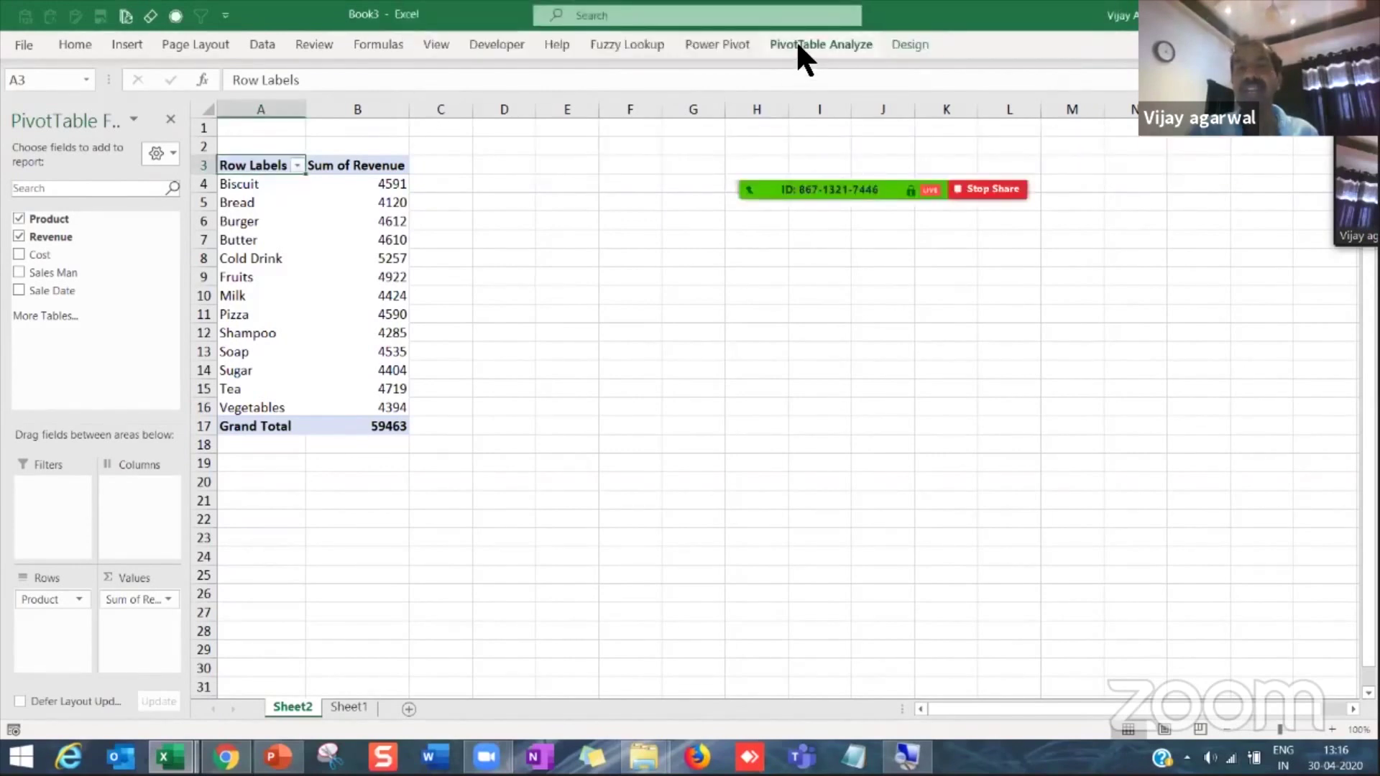
{"action": "left_click", "coordinate": [798, 44]}
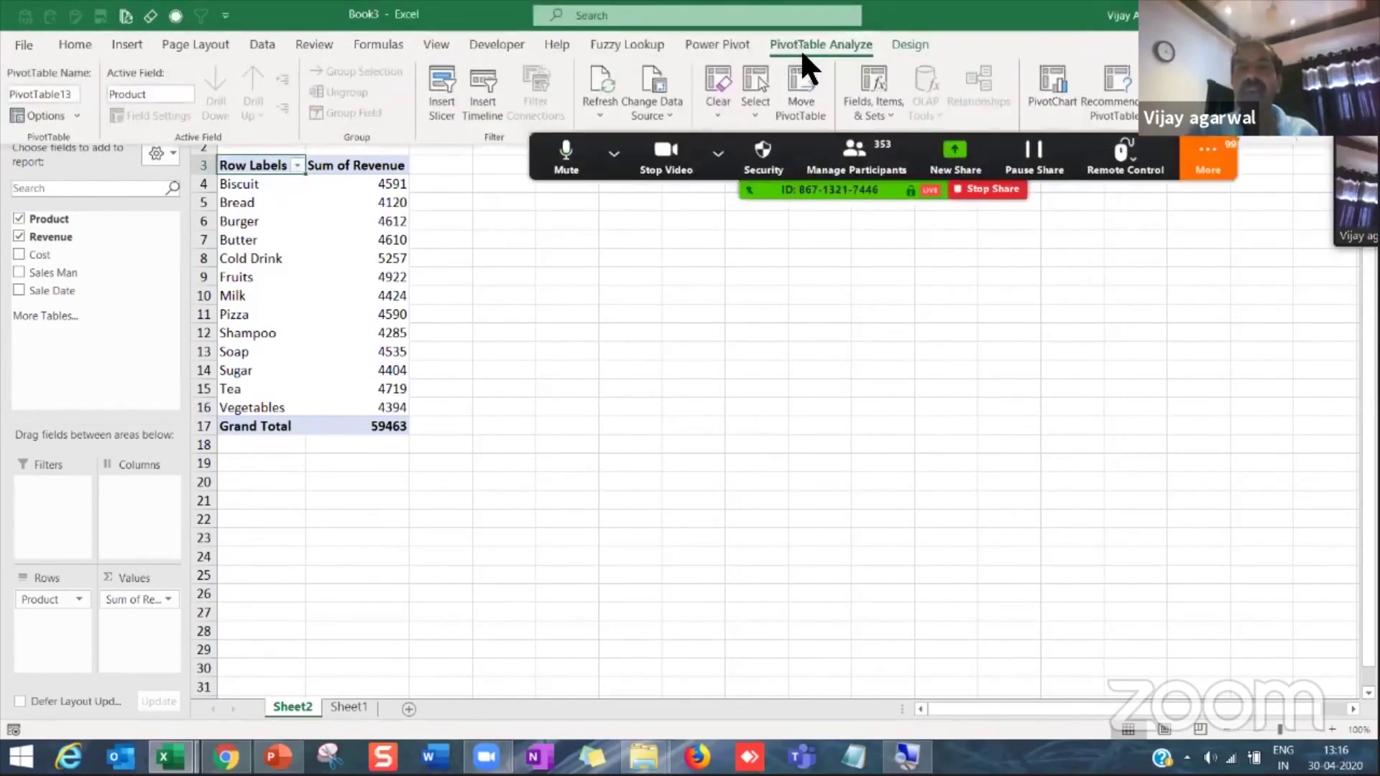
{"action": "left_click", "coordinate": [1050, 79]}
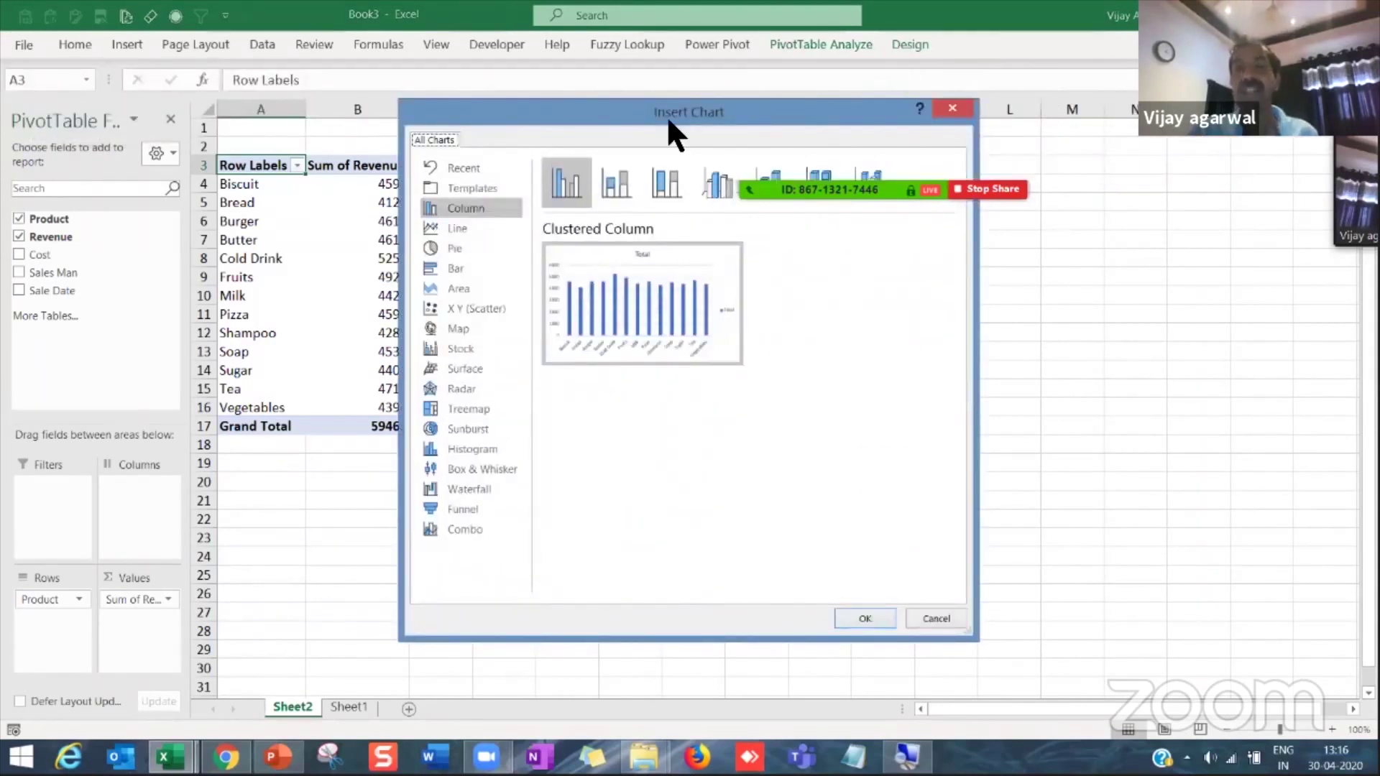
{"action": "left_click", "coordinate": [953, 109]}
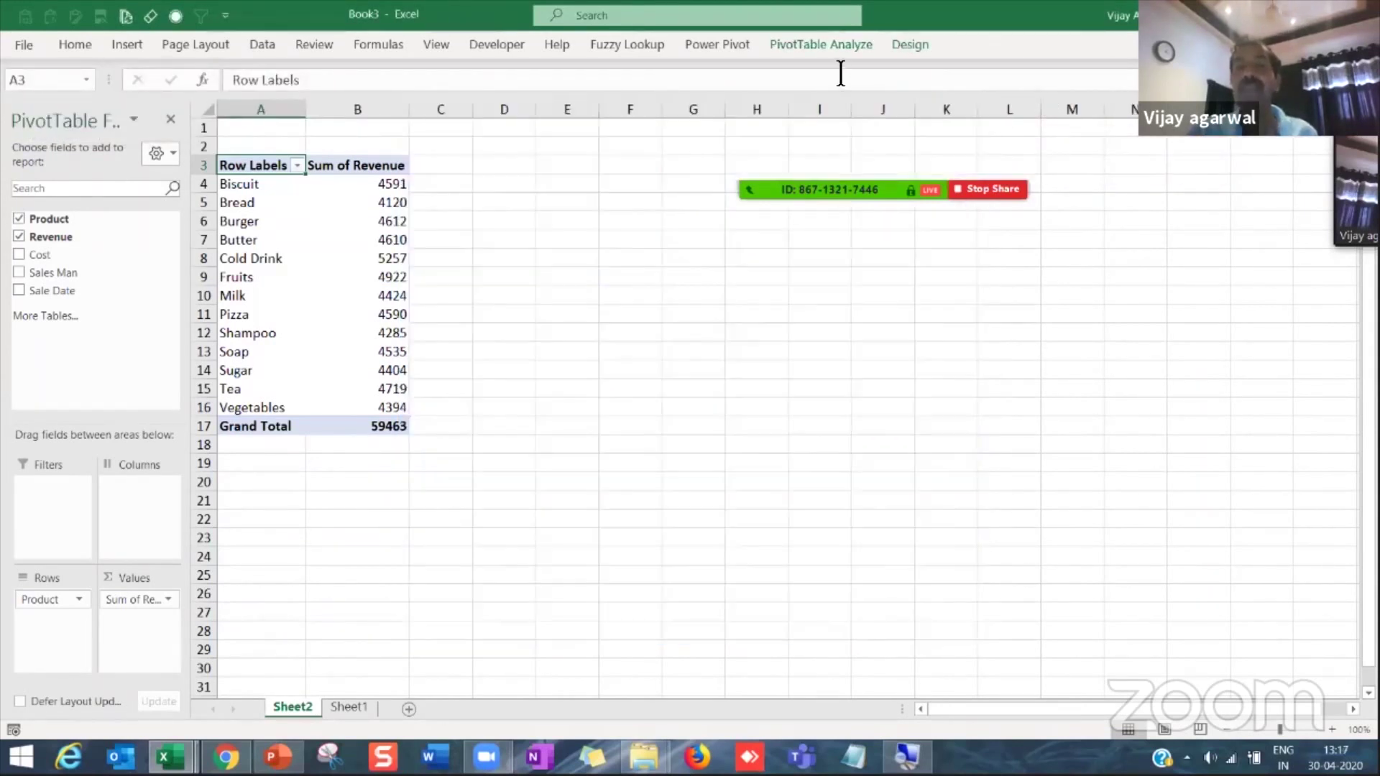
Step: Insert a Clustered Bar PivotChart of revenue by product and move it closer to the PivotTable, starting at about D7
{"action": "left_click", "coordinate": [830, 46]}
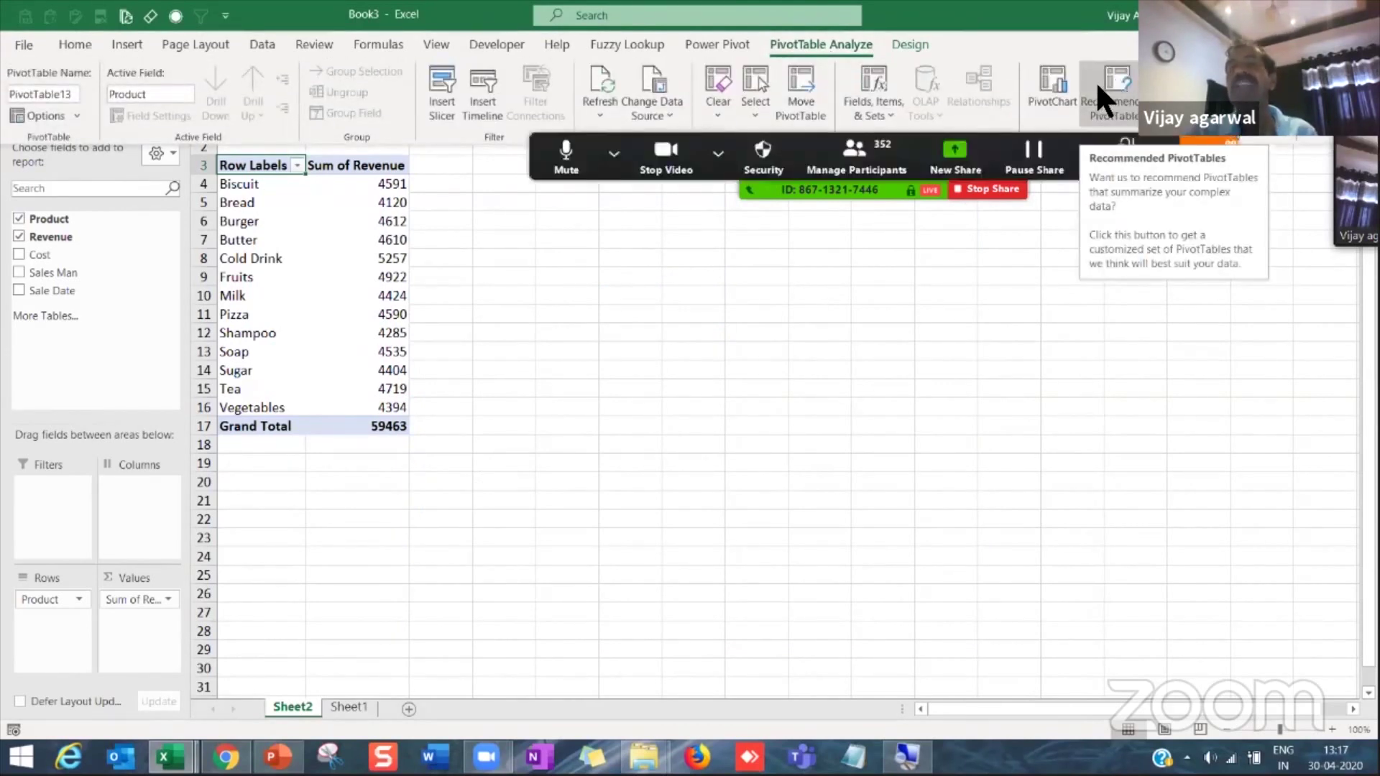
{"action": "left_click", "coordinate": [1058, 88]}
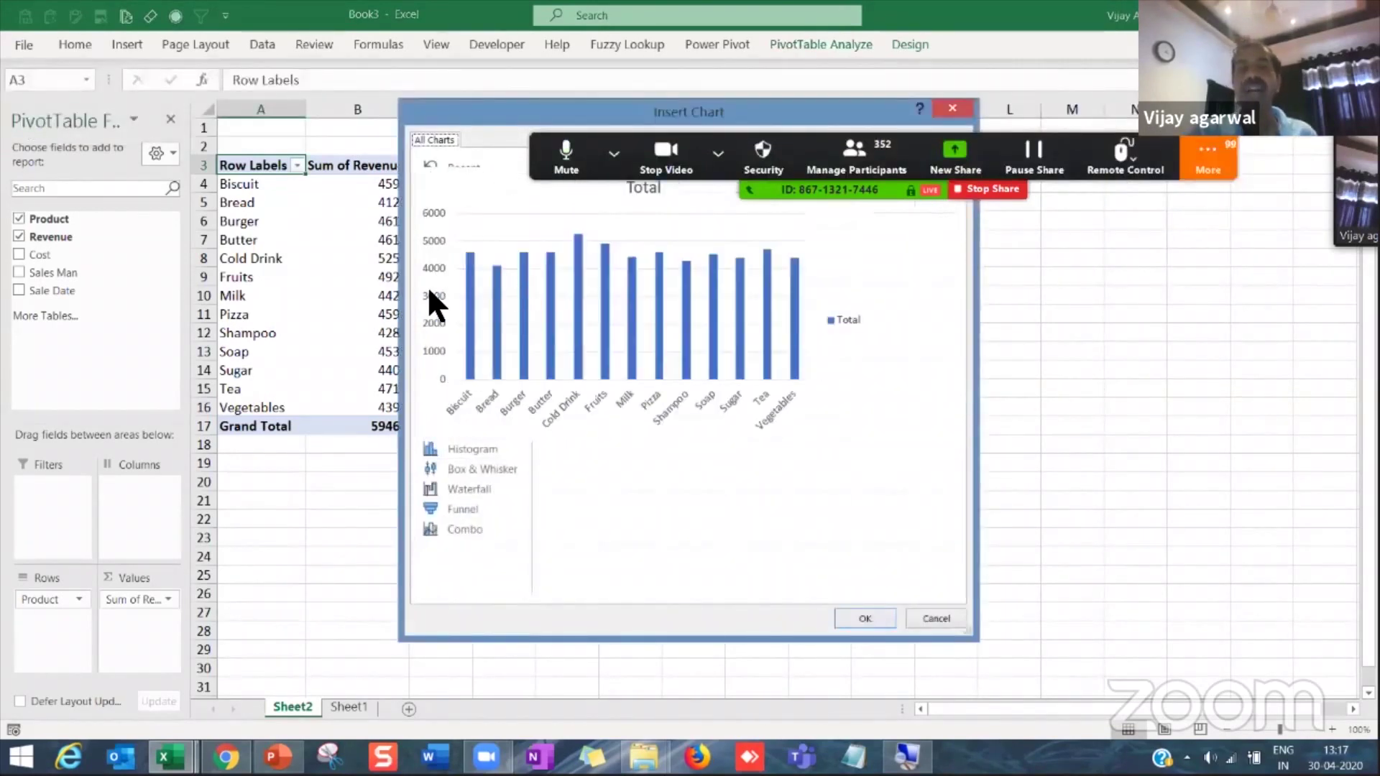
{"action": "left_click", "coordinate": [460, 268]}
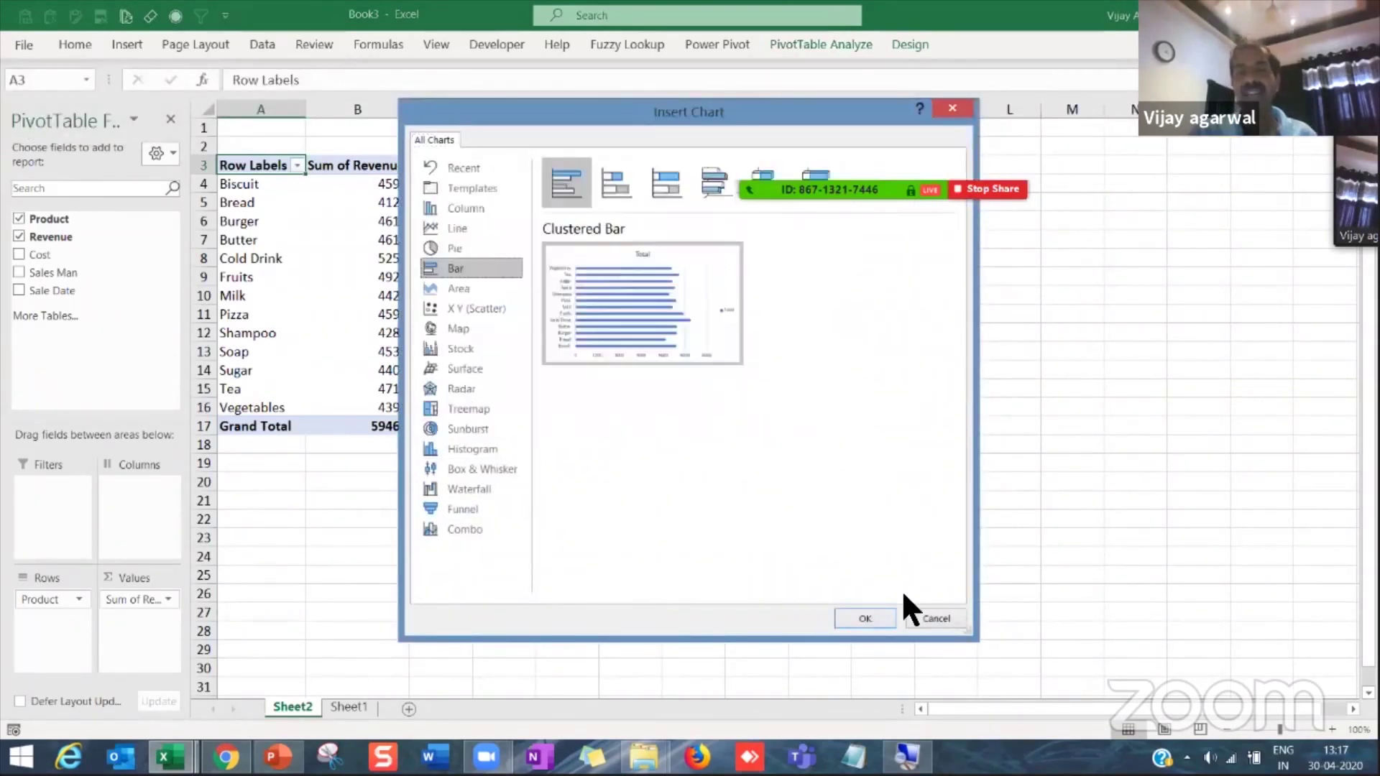
{"action": "left_click", "coordinate": [865, 618]}
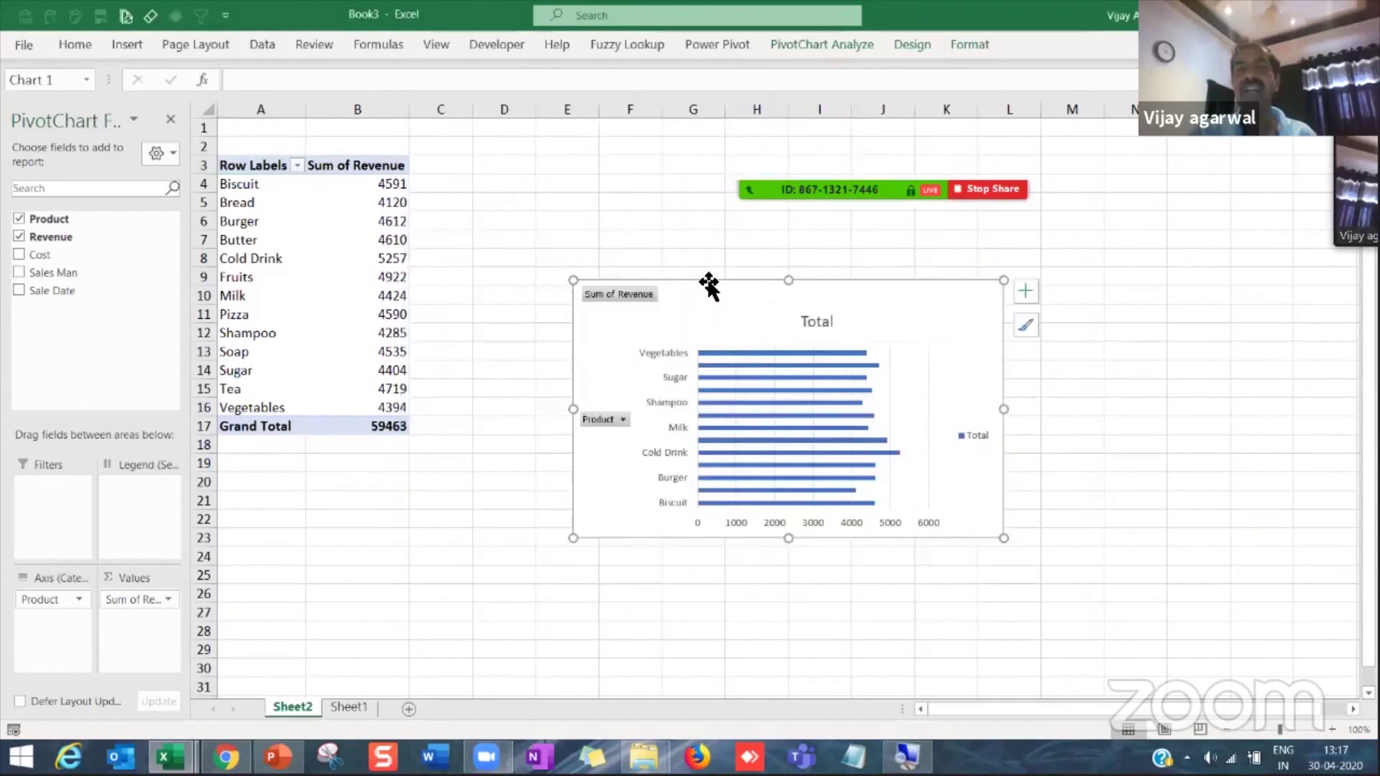
{"action": "mouse_move", "coordinate": [708, 287]}
{"action": "left_mouse_down"}
{"action": "mouse_move", "coordinate": [633, 243]}
{"action": "mouse_move", "coordinate": [732, 291]}
{"action": "left_mouse_up"}
Step: Delete the PivotChart's Total title and its legend
{"action": "left_click", "coordinate": [733, 282]}
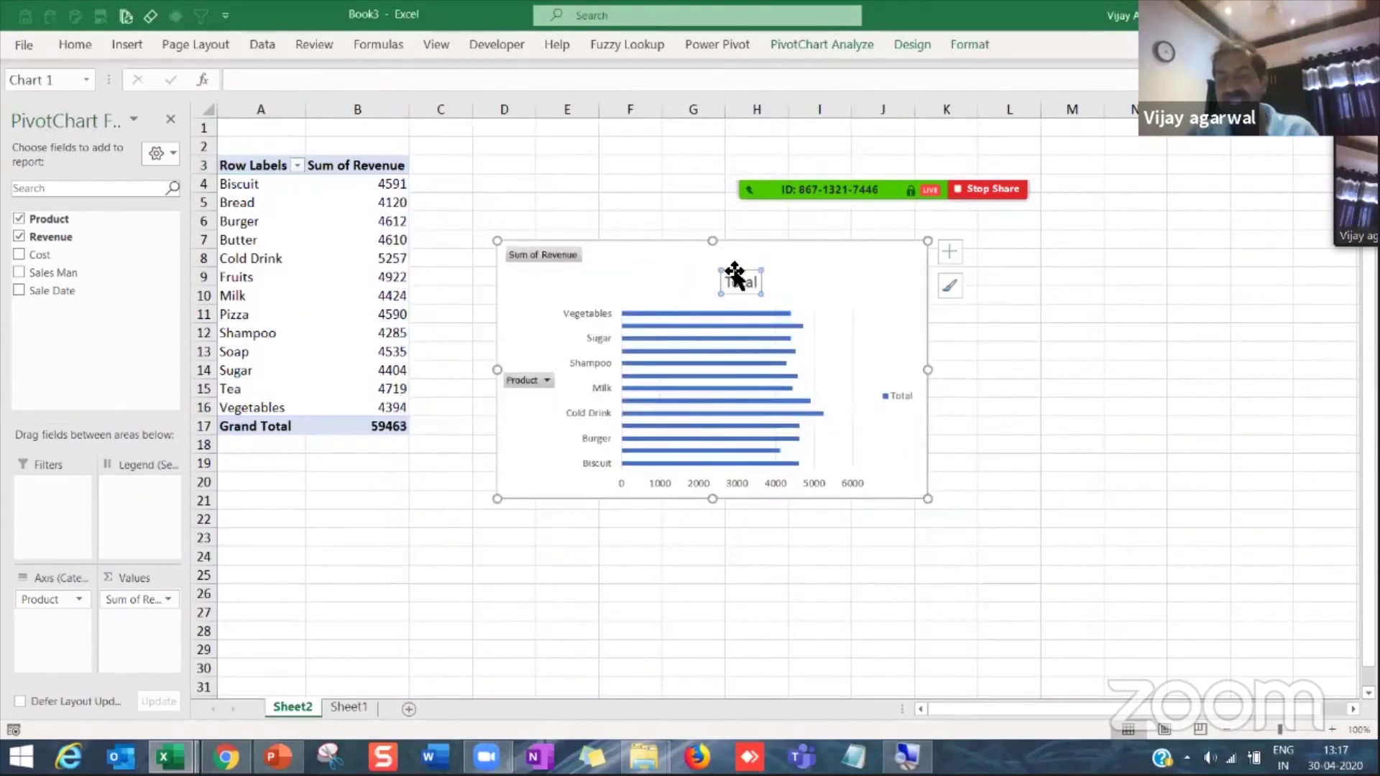
{"action": "key", "text": "Delete"}
{"action": "left_click", "coordinate": [888, 375]}
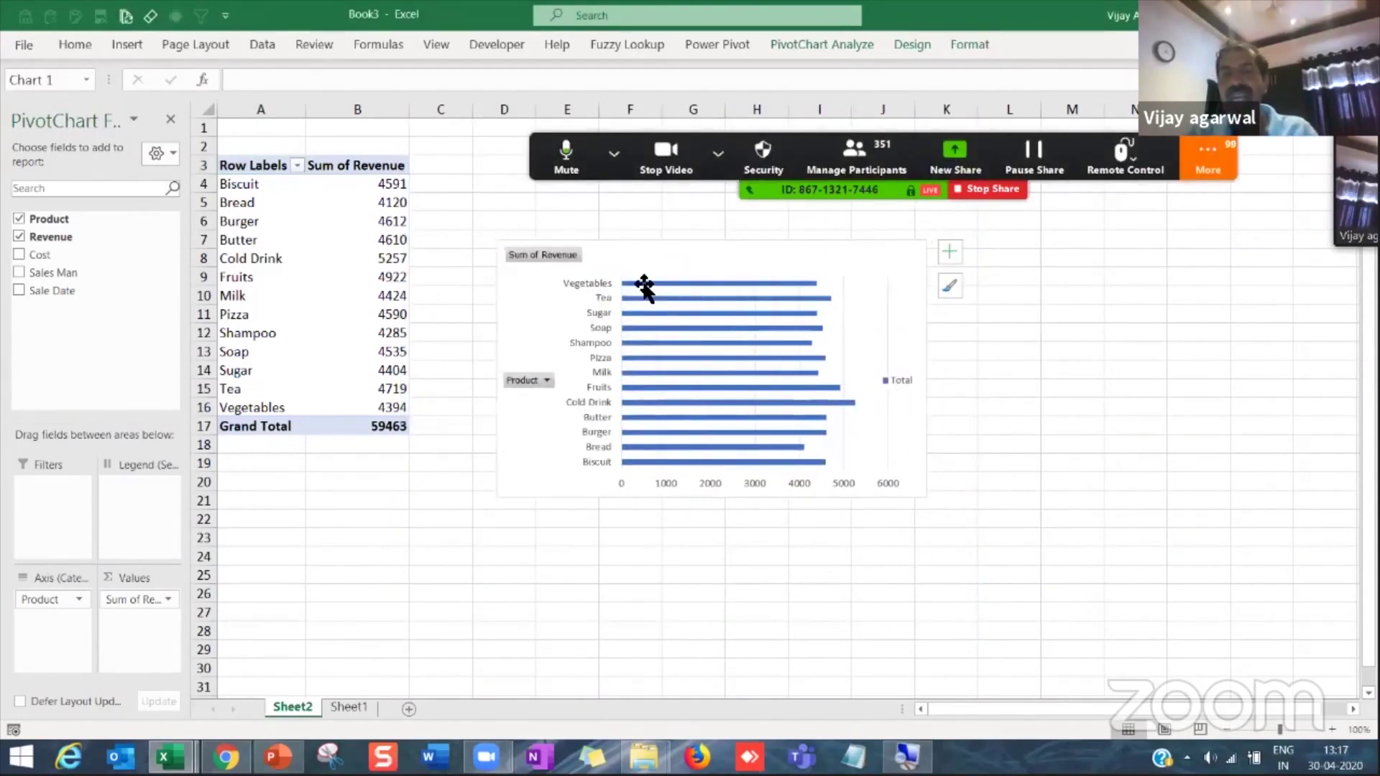
{"action": "key", "text": "Delete"}
Step: Hide the Sum of Revenue and Product field buttons on the chart and enlarge it to about column L and row 22
{"action": "right_click", "coordinate": [557, 253]}
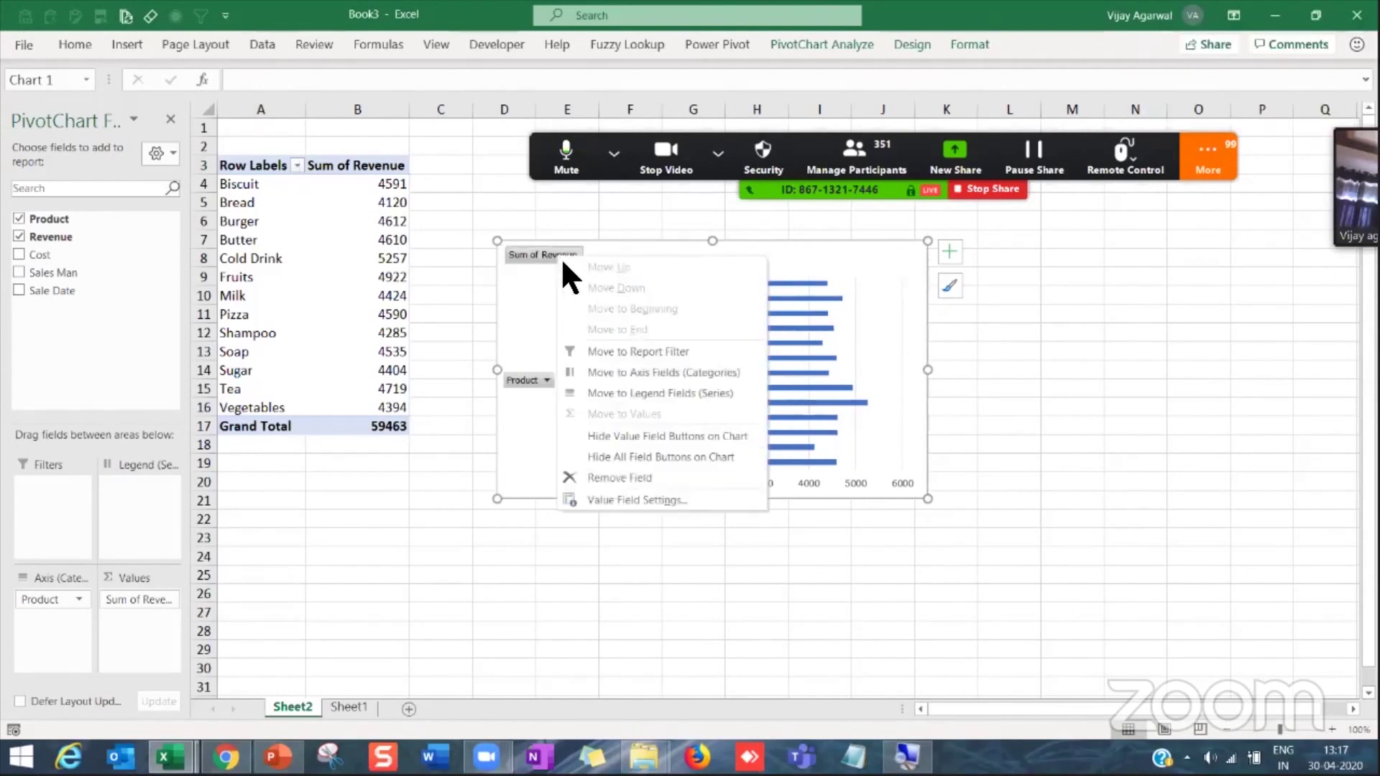
{"action": "left_click", "coordinate": [629, 436]}
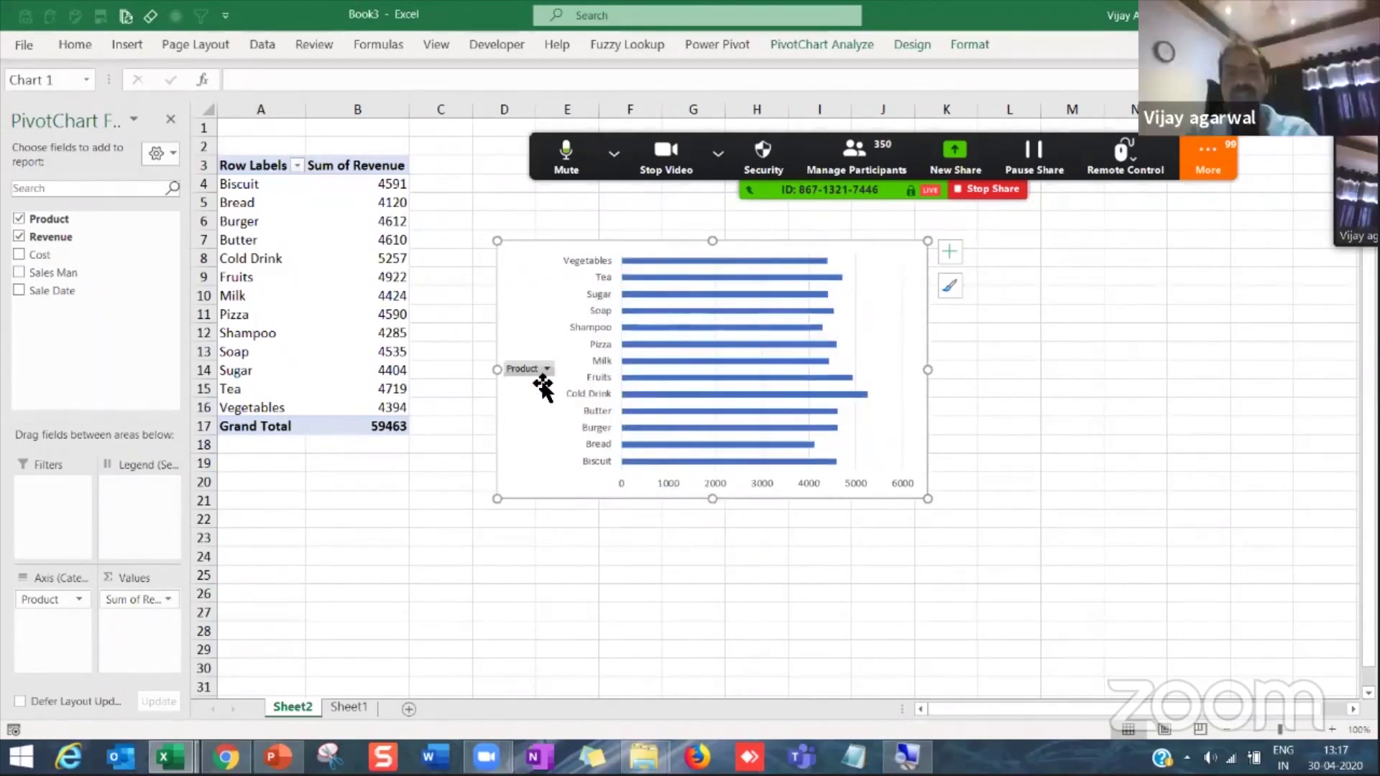
{"action": "right_click", "coordinate": [522, 368]}
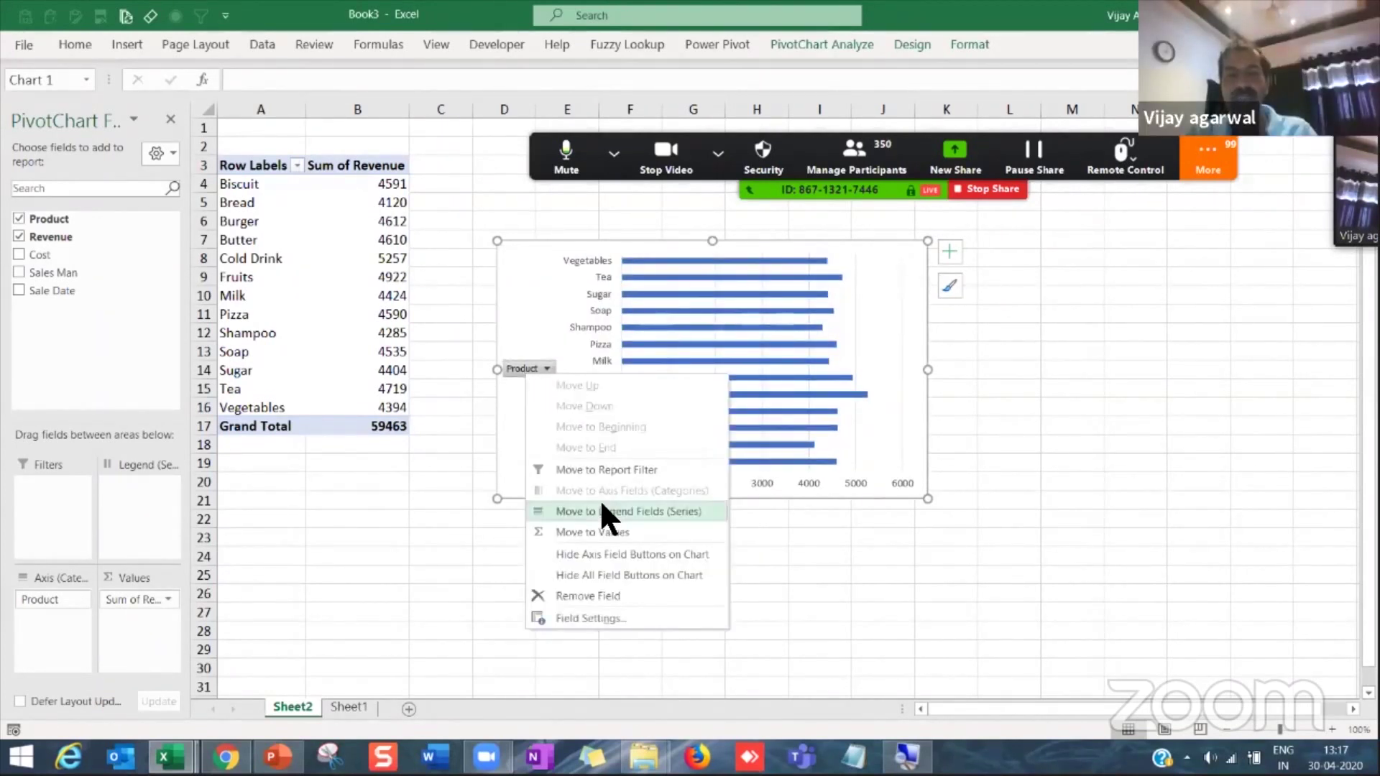
{"action": "left_click", "coordinate": [619, 554]}
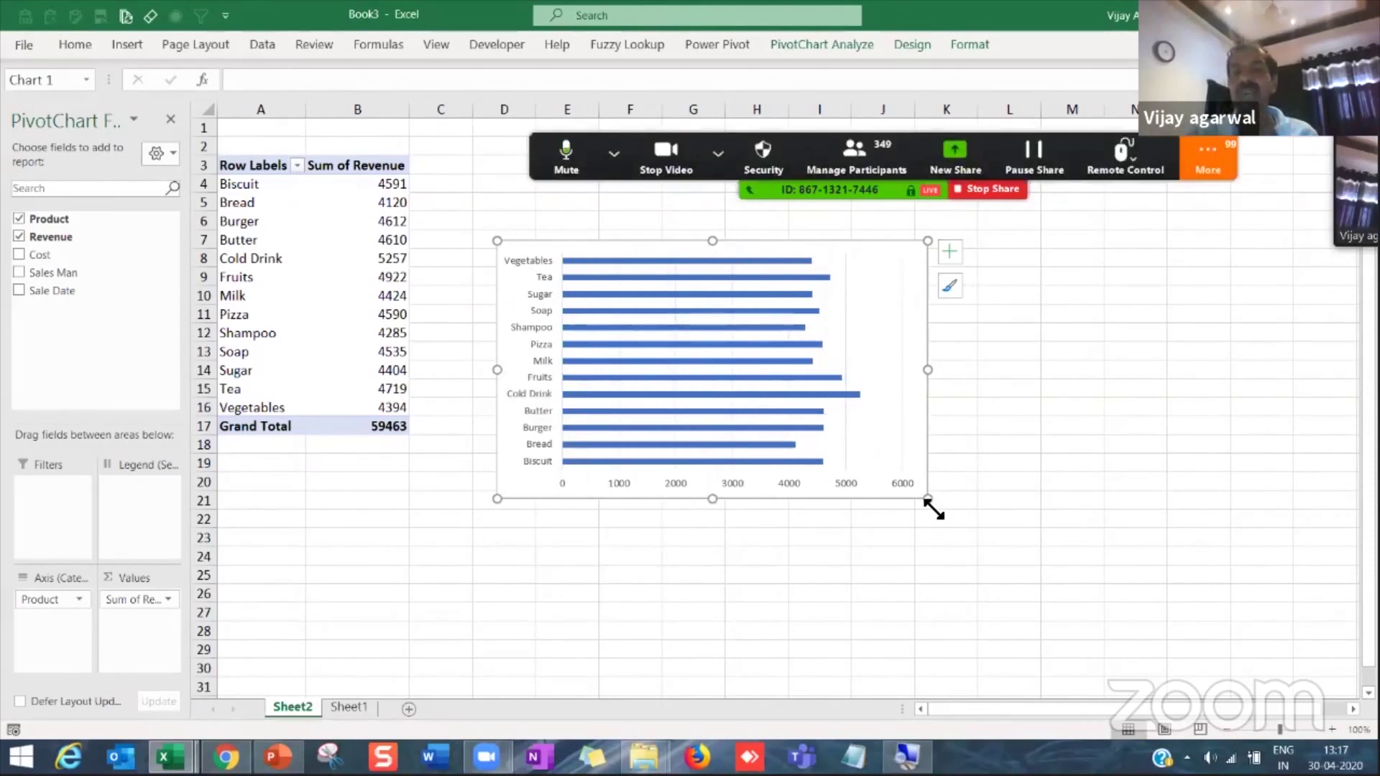
{"action": "left_click_drag", "start_coordinate": [928, 498], "coordinate": [1047, 530]}
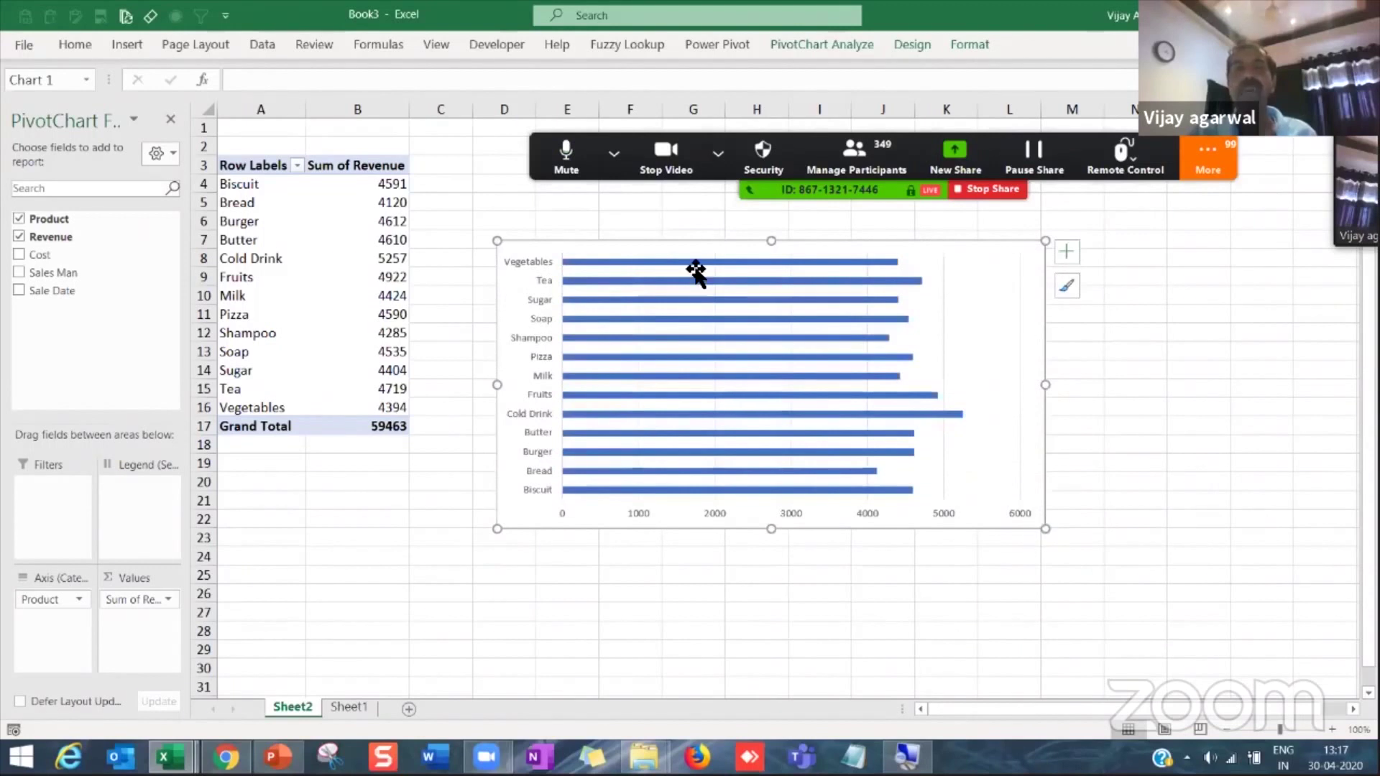
Step: Apply the dark chart style with solid blue bars to the PivotChart and delete the restored Total title
{"action": "left_click", "coordinate": [905, 47]}
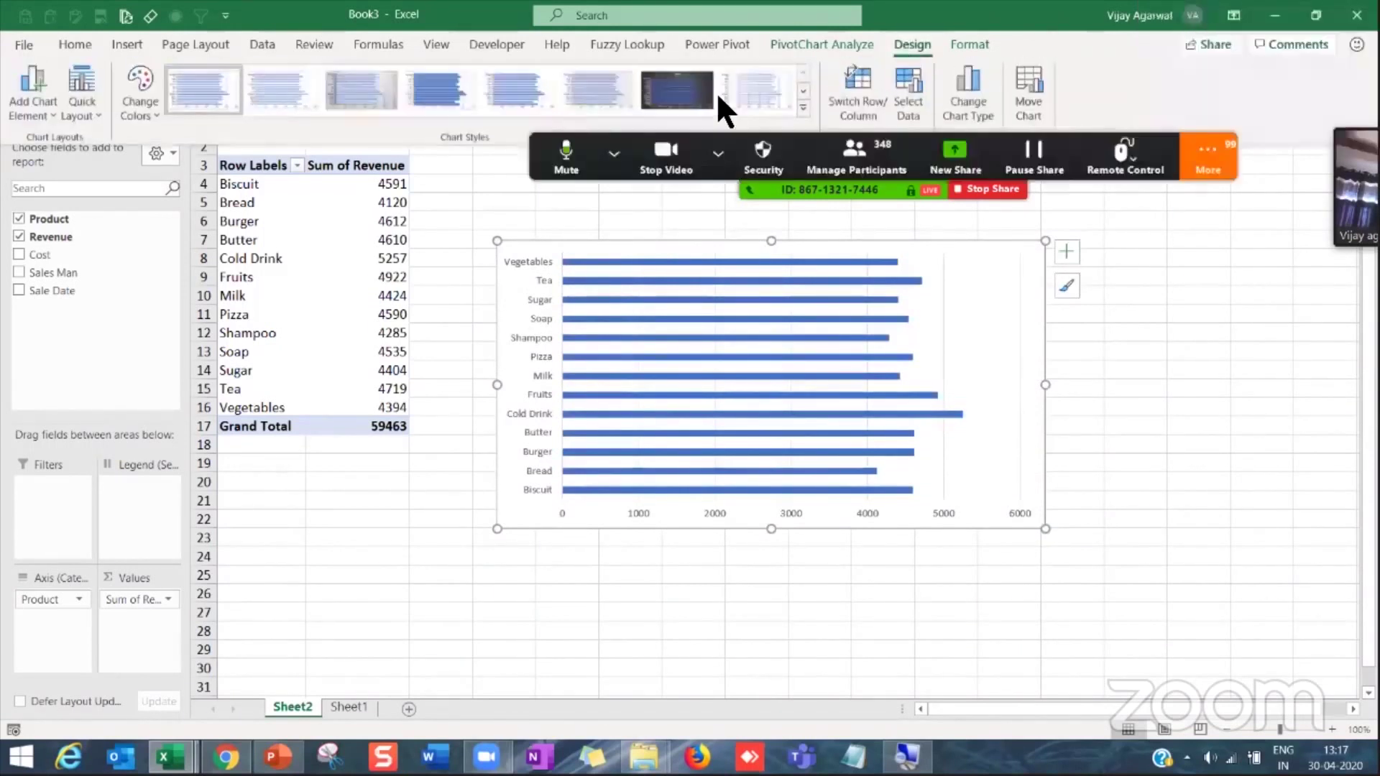
{"action": "left_click", "coordinate": [802, 107]}
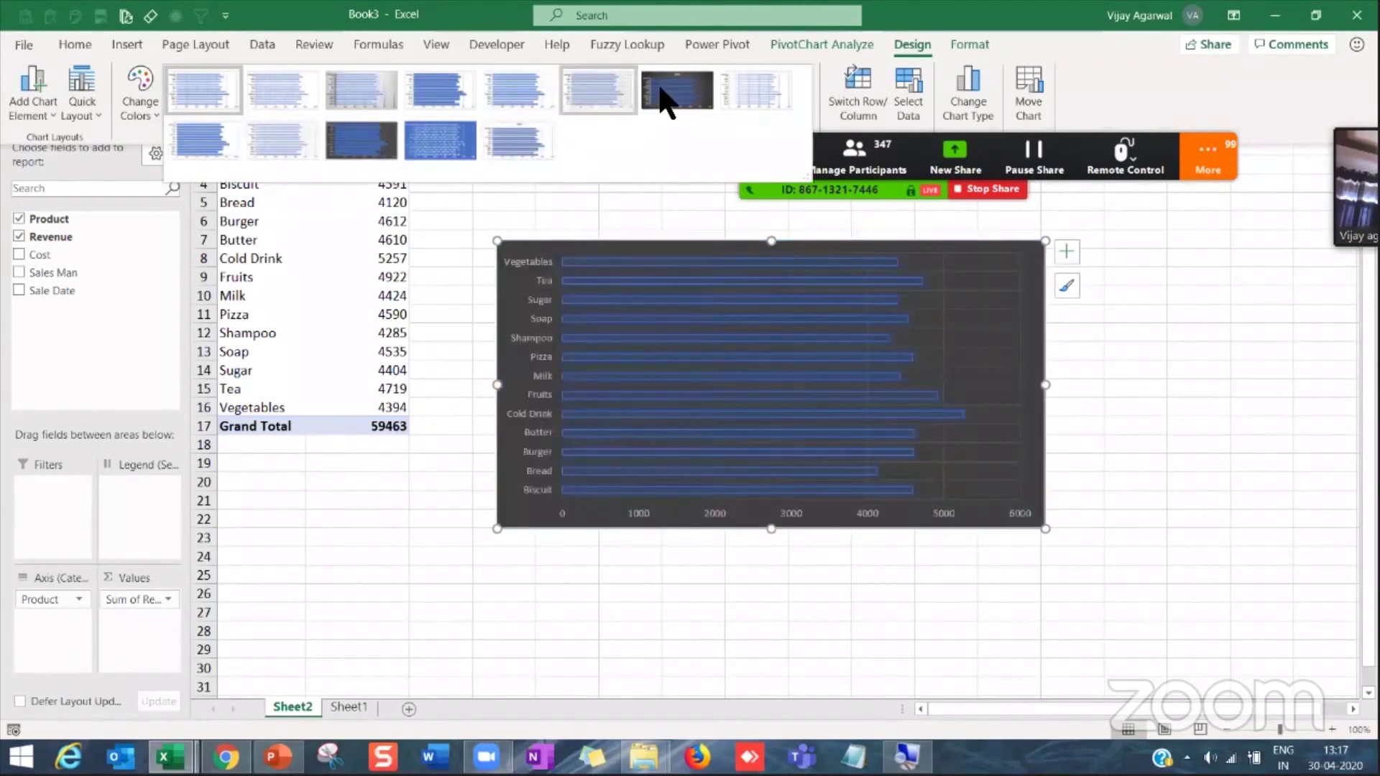
{"action": "left_click", "coordinate": [664, 100]}
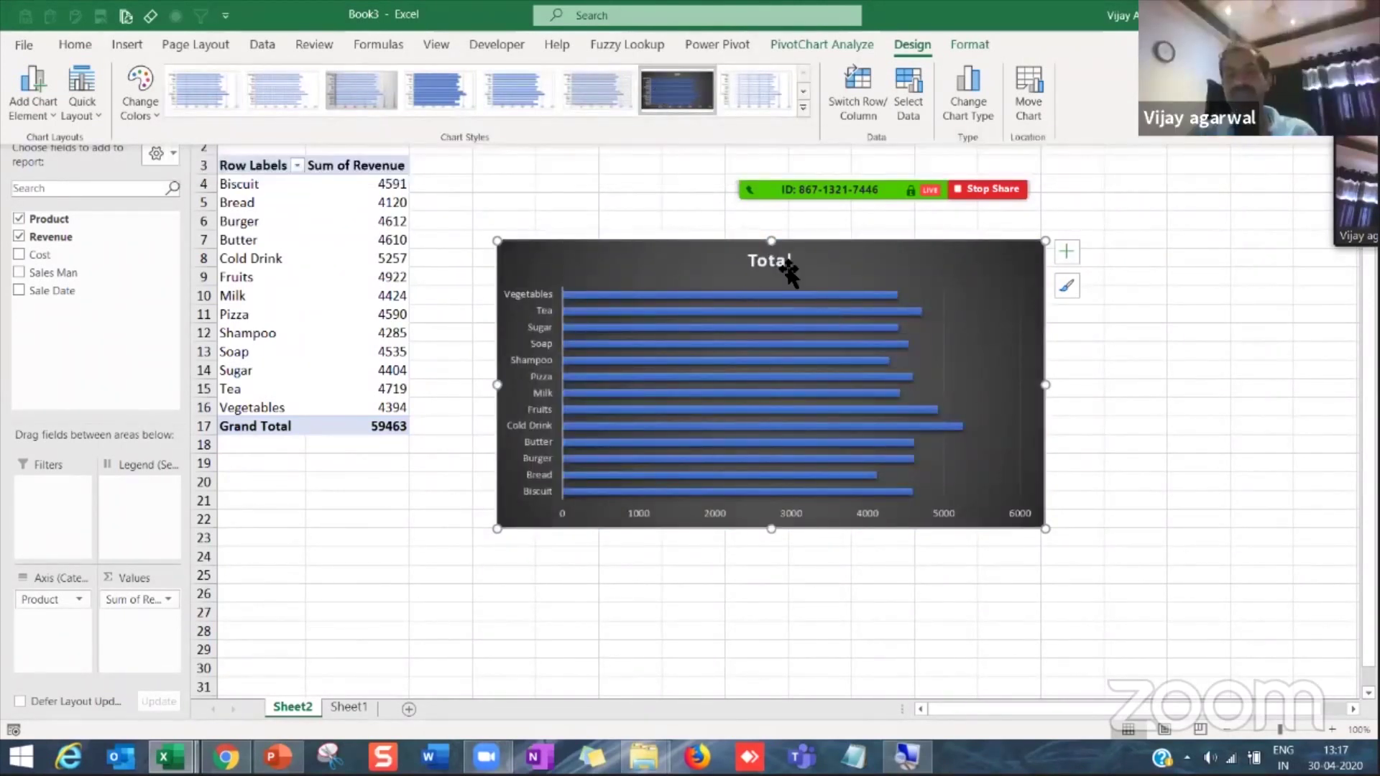
{"action": "left_click", "coordinate": [789, 272]}
{"action": "left_click", "coordinate": [785, 271]}
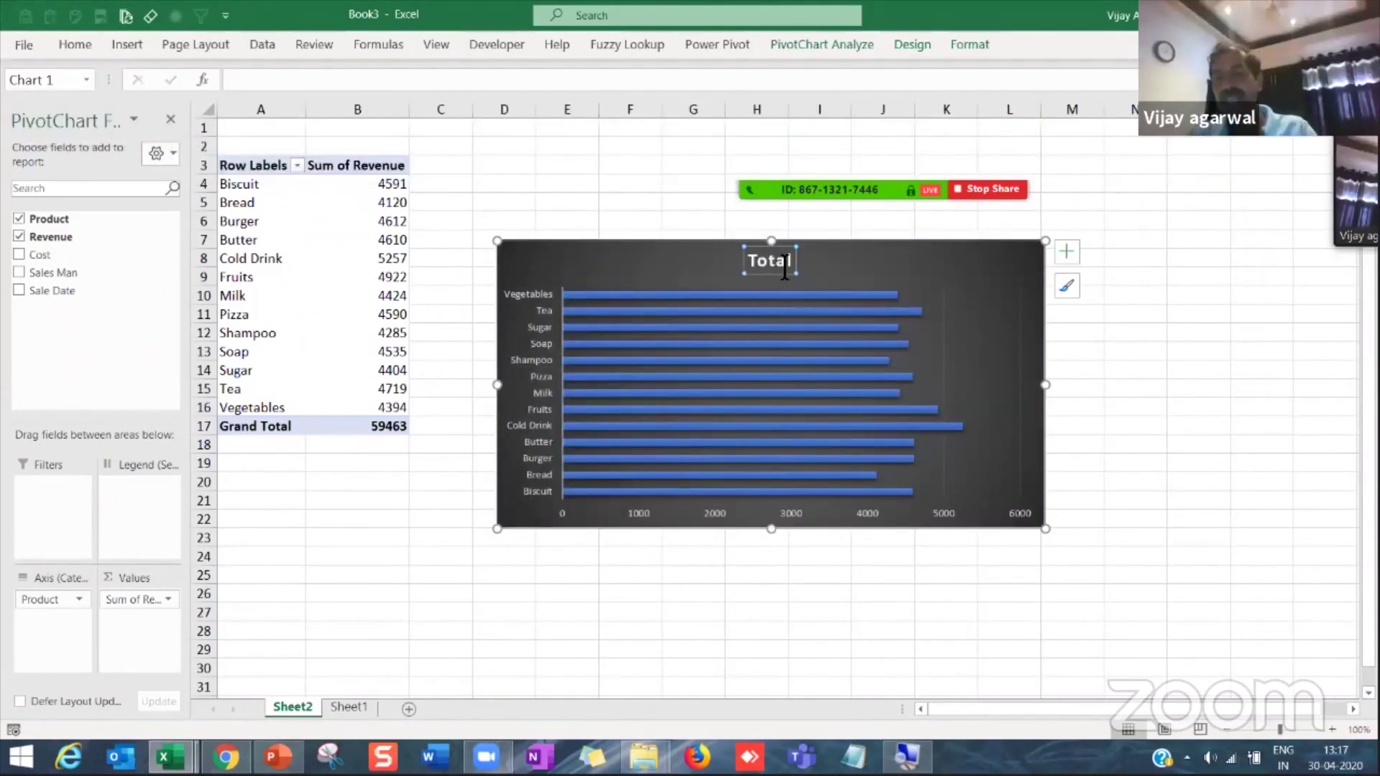
{"action": "key", "text": "Delete"}
Step: Add data labels to the revenue bars and enlarge the chart to about column N and row 23
{"action": "right_click", "coordinate": [864, 298]}
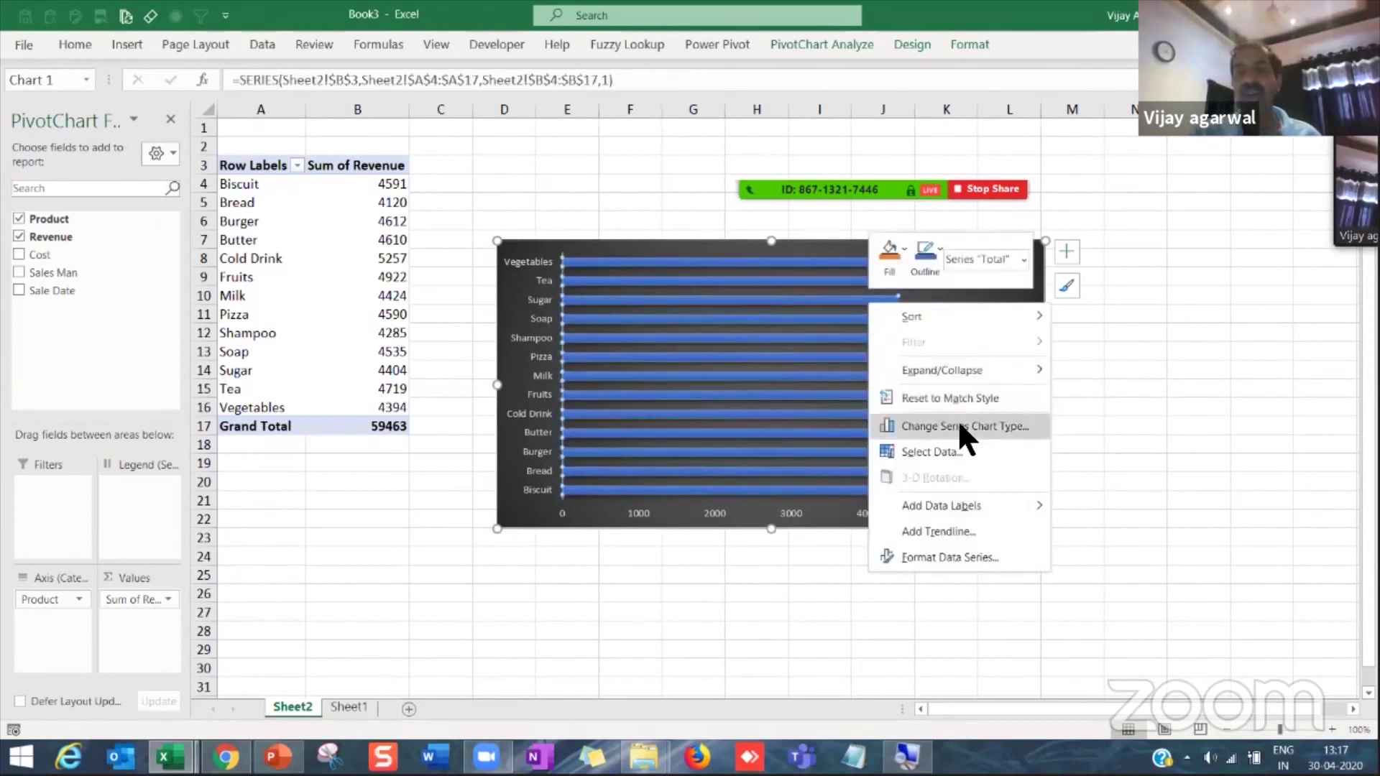
{"action": "left_click", "coordinate": [978, 507]}
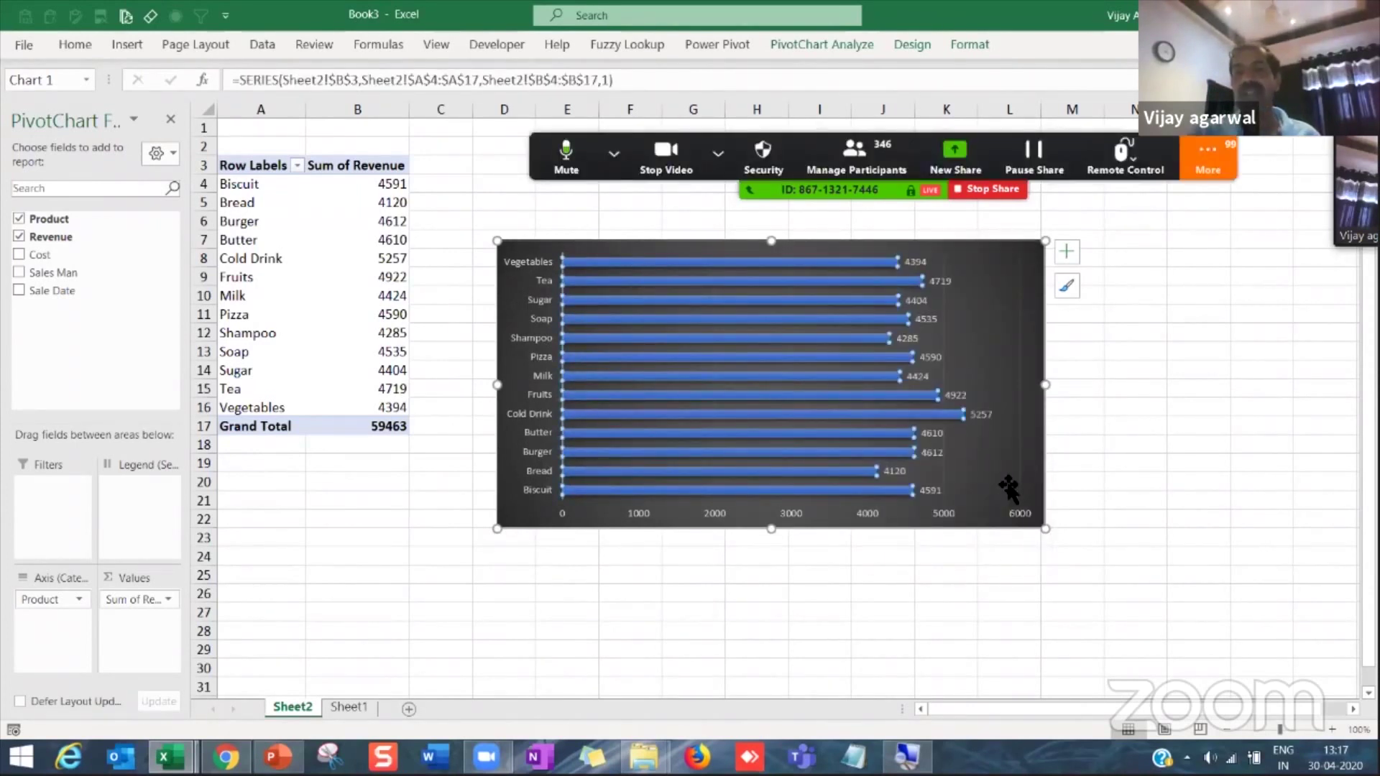
{"action": "left_click_drag", "start_coordinate": [1102, 539], "coordinate": [1122, 538]}
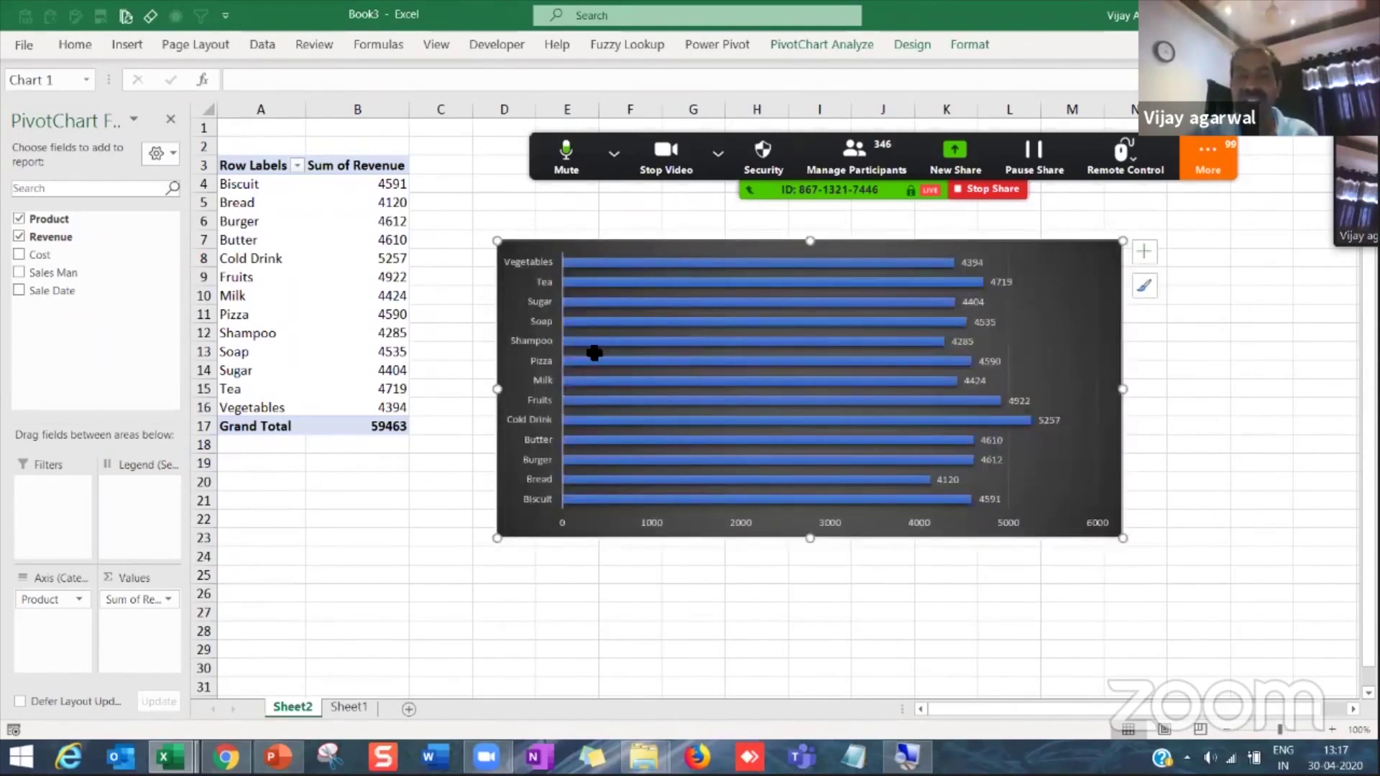
Step: Sort the PivotTable's Sum of Revenue values from largest to smallest
{"action": "left_click", "coordinate": [391, 260]}
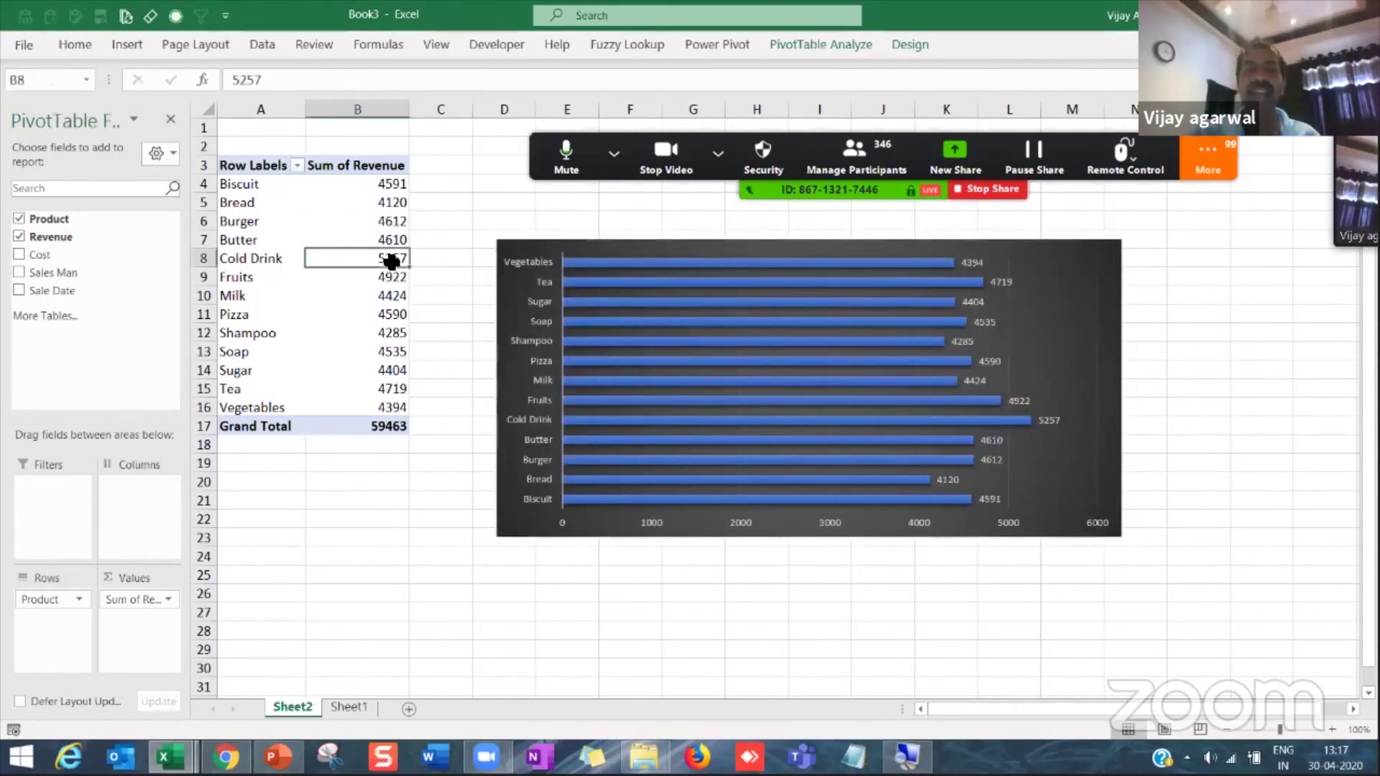
{"action": "right_click", "coordinate": [391, 260]}
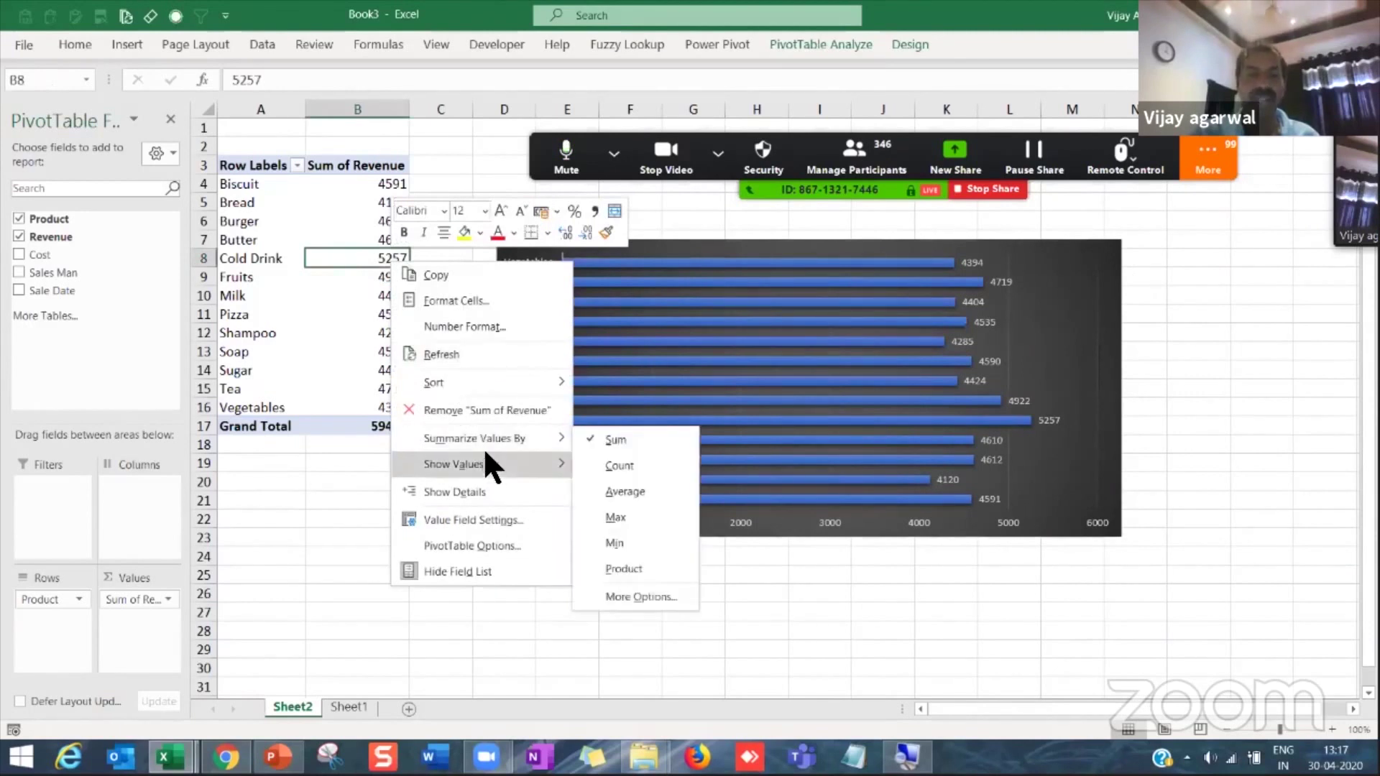
{"action": "mouse_move", "coordinate": [580, 383]}
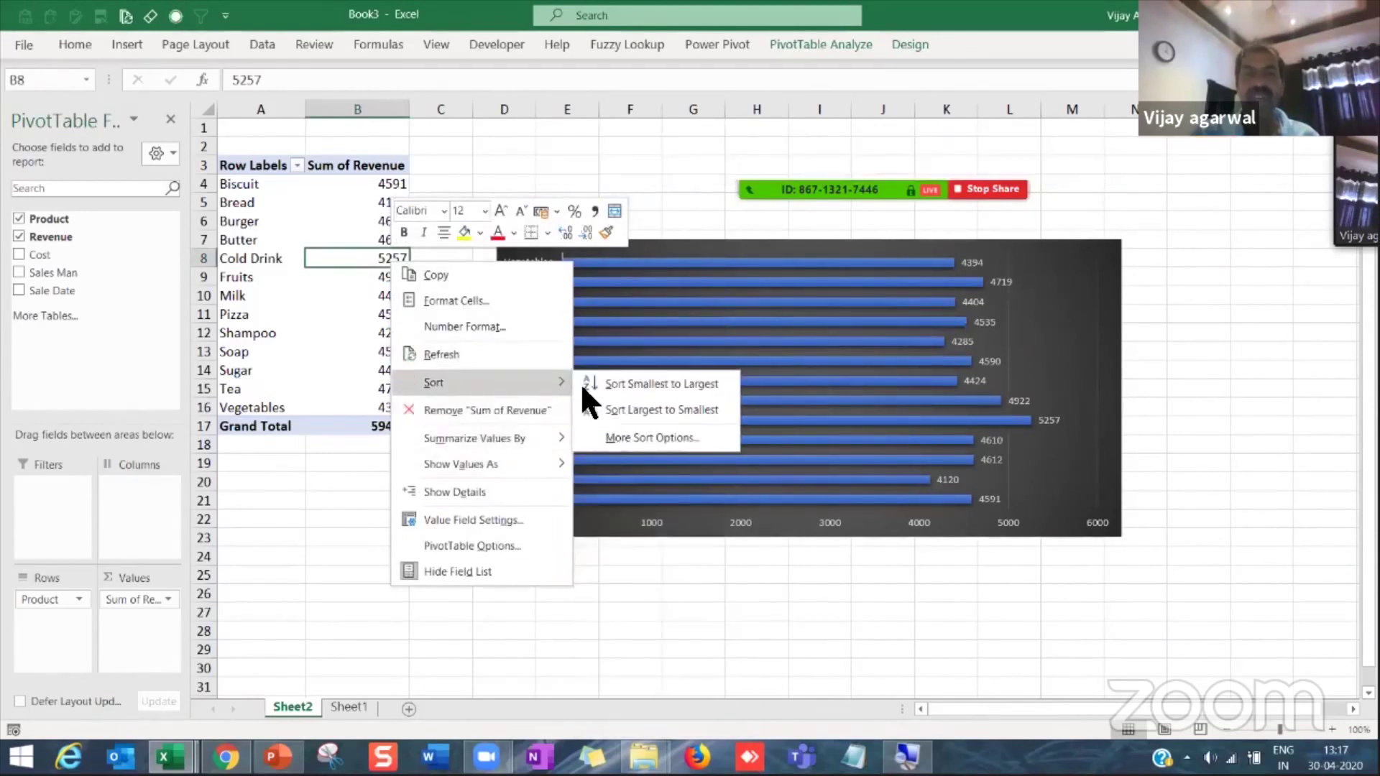
{"action": "left_click", "coordinate": [634, 406]}
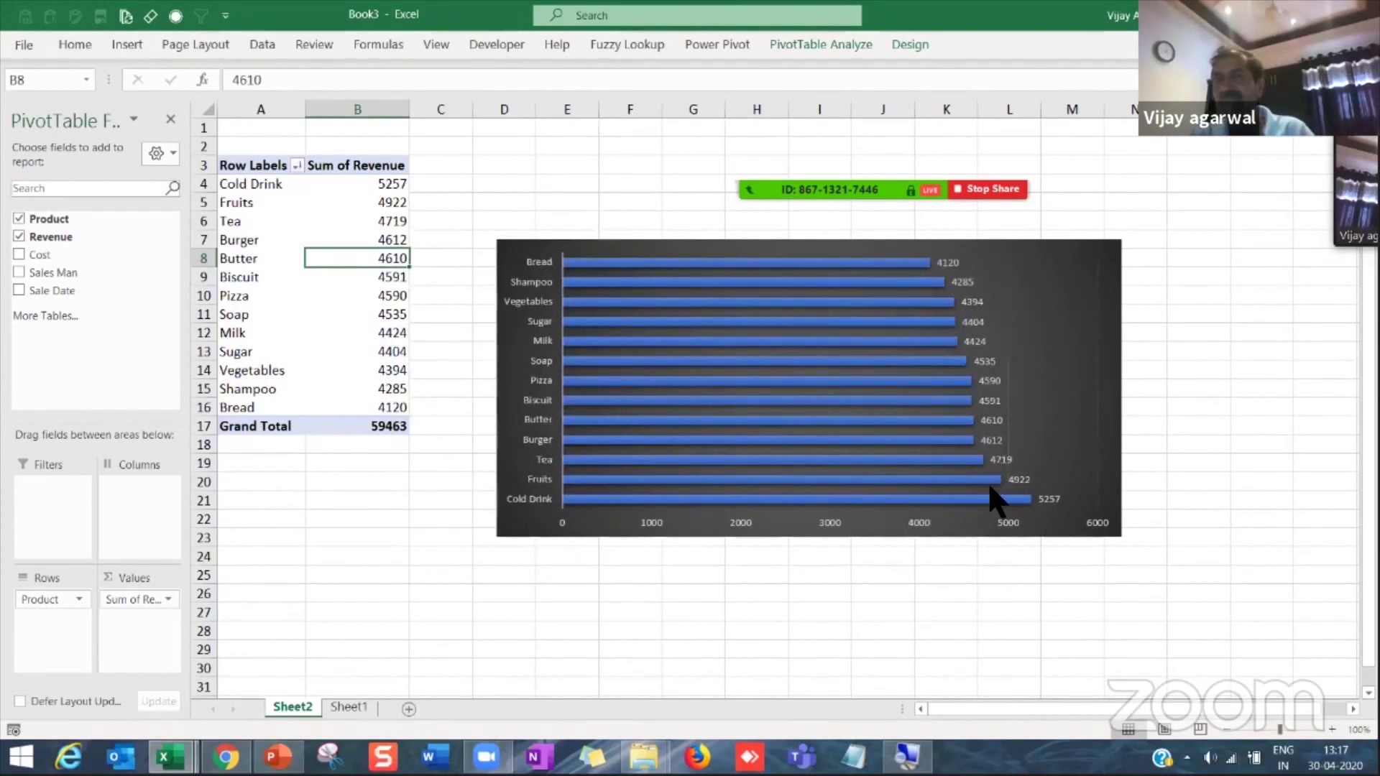
Step: Sort the Sum of Revenue values from smallest to largest and enlarge the bar chart slightly, down to about row 24
{"action": "right_click", "coordinate": [382, 261]}
{"action": "mouse_move", "coordinate": [453, 379]}
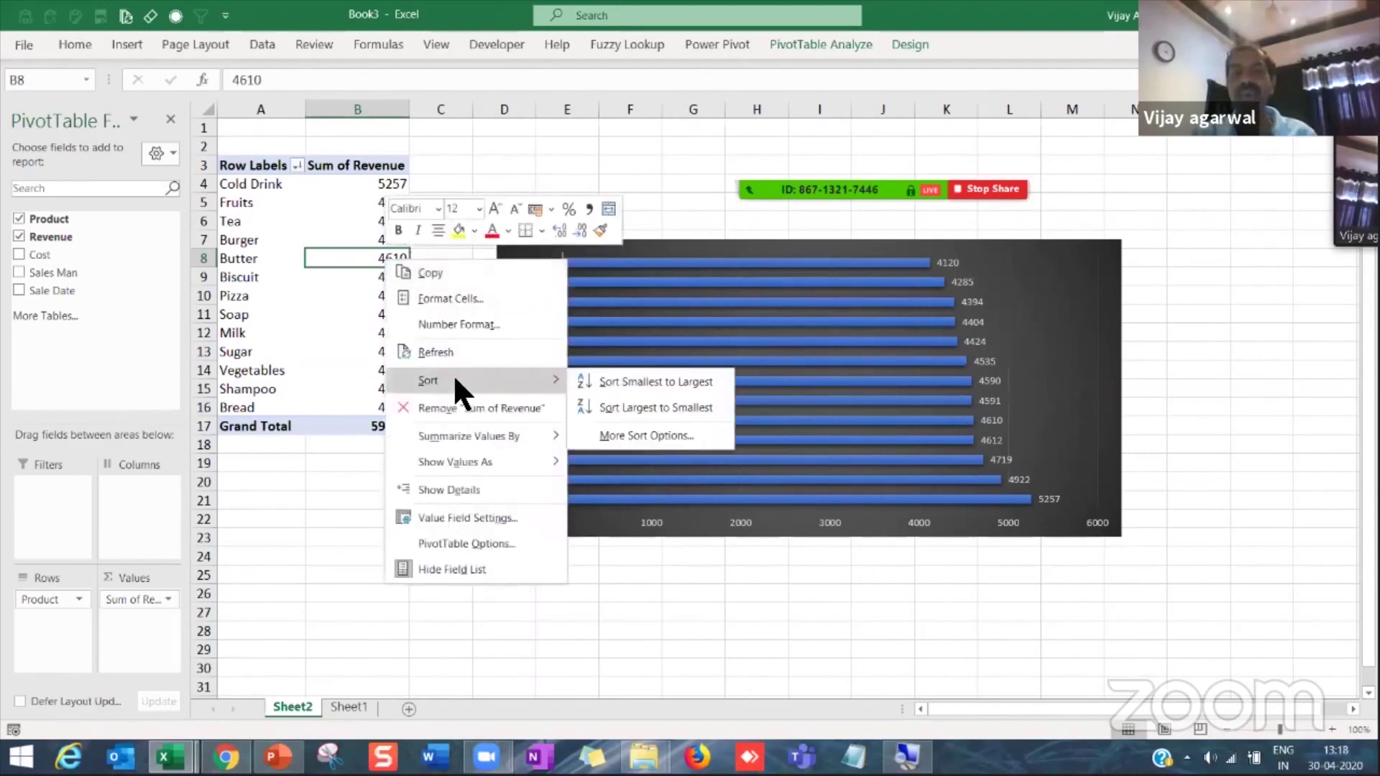
{"action": "left_click", "coordinate": [655, 381]}
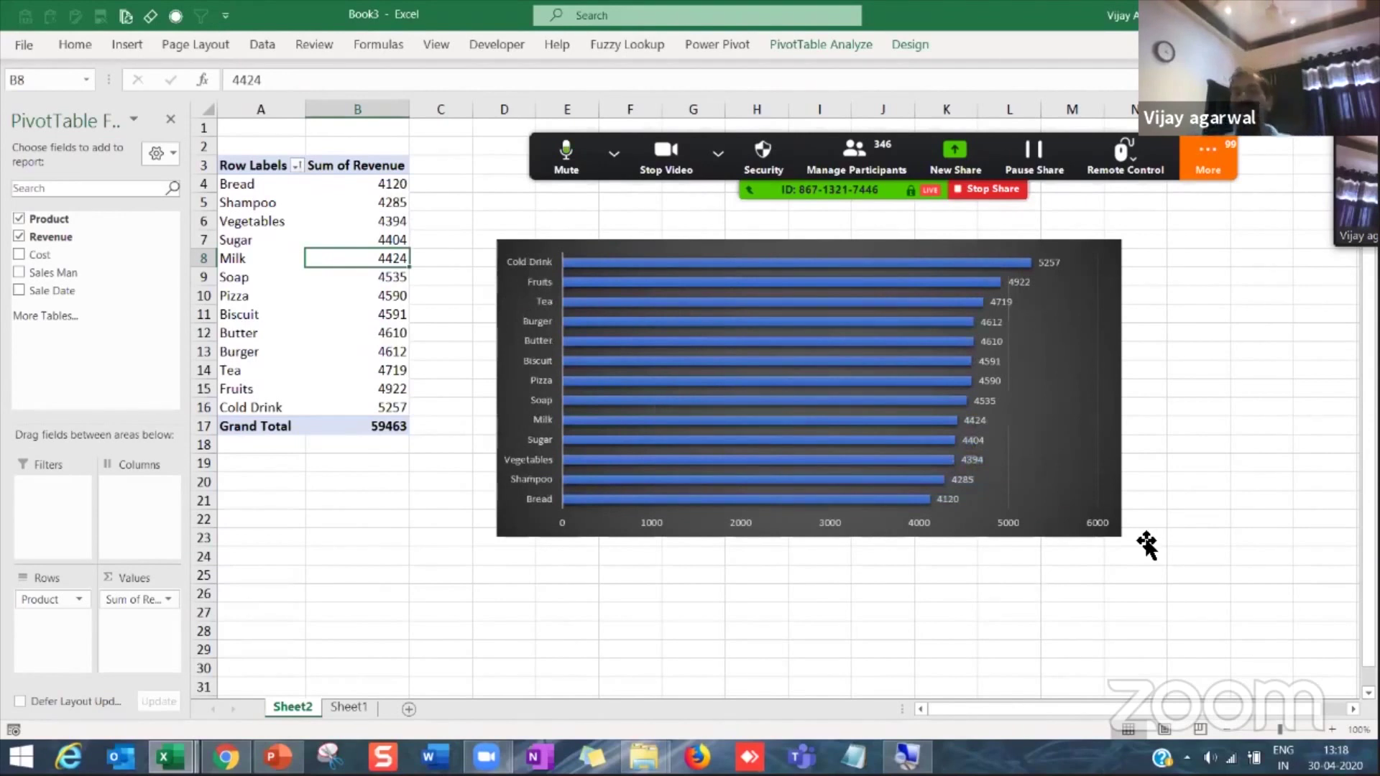
{"action": "left_click", "coordinate": [1120, 538]}
{"action": "left_click_drag", "start_coordinate": [1122, 537], "coordinate": [1149, 566]}
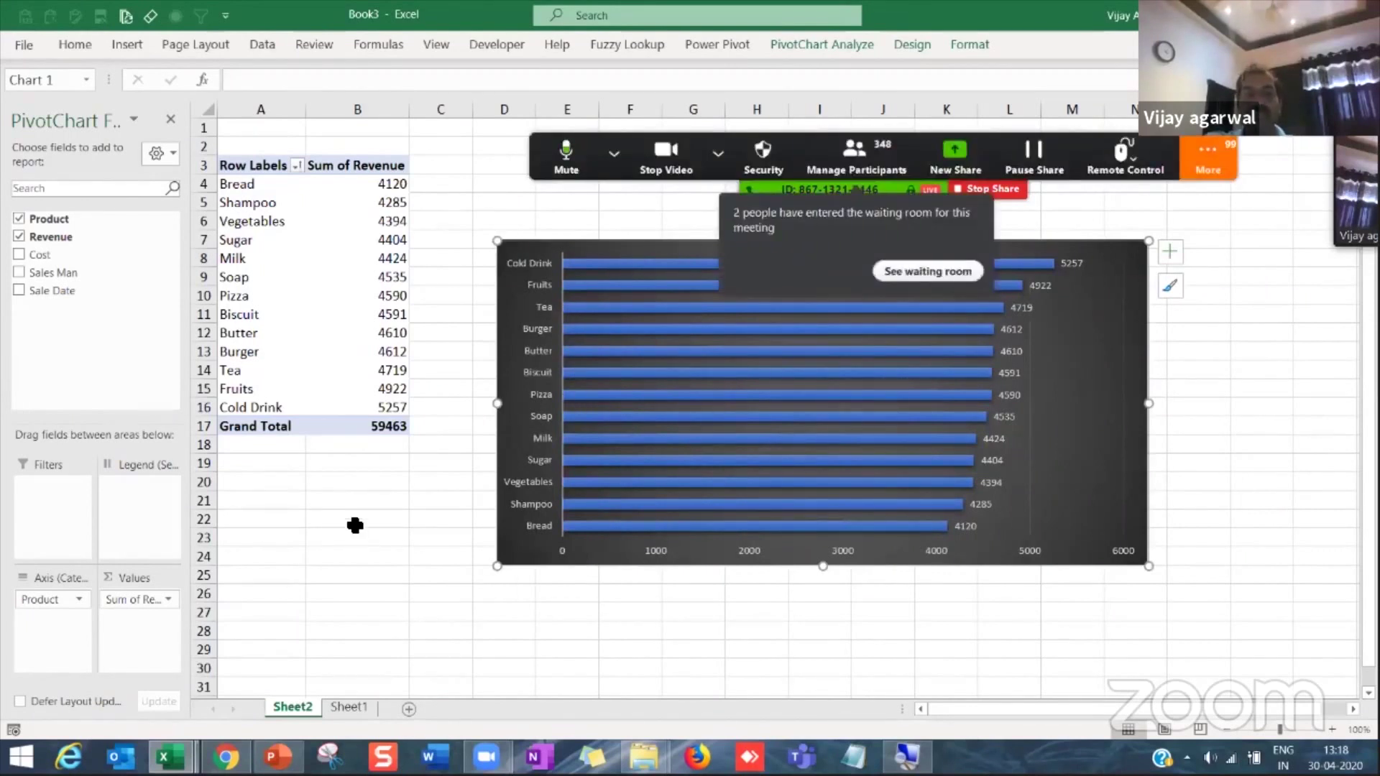
Step: Move the revenue bar chart slightly up and left, closer to the PivotTable, and rename Sheet2 as Product
{"action": "left_click", "coordinate": [256, 265]}
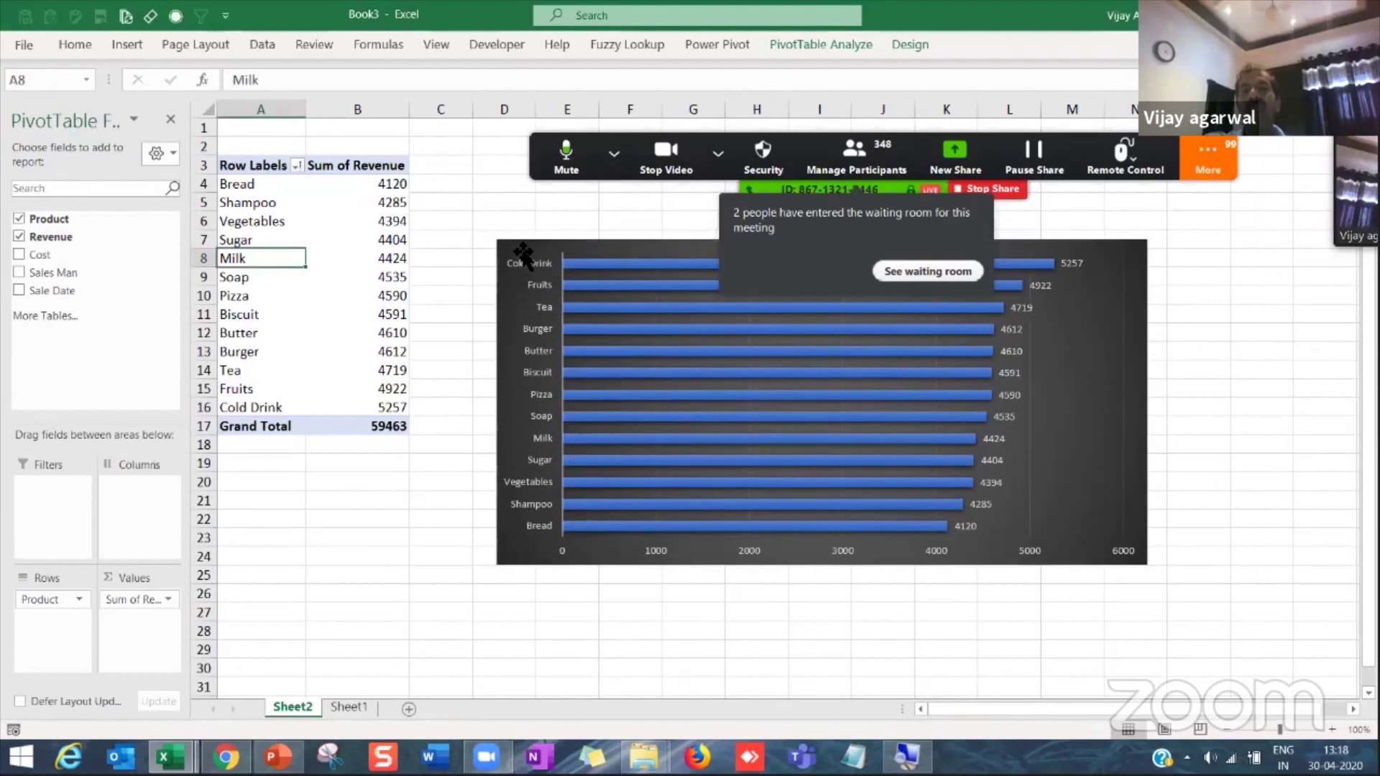
{"action": "left_click_drag", "start_coordinate": [518, 252], "coordinate": [473, 228]}
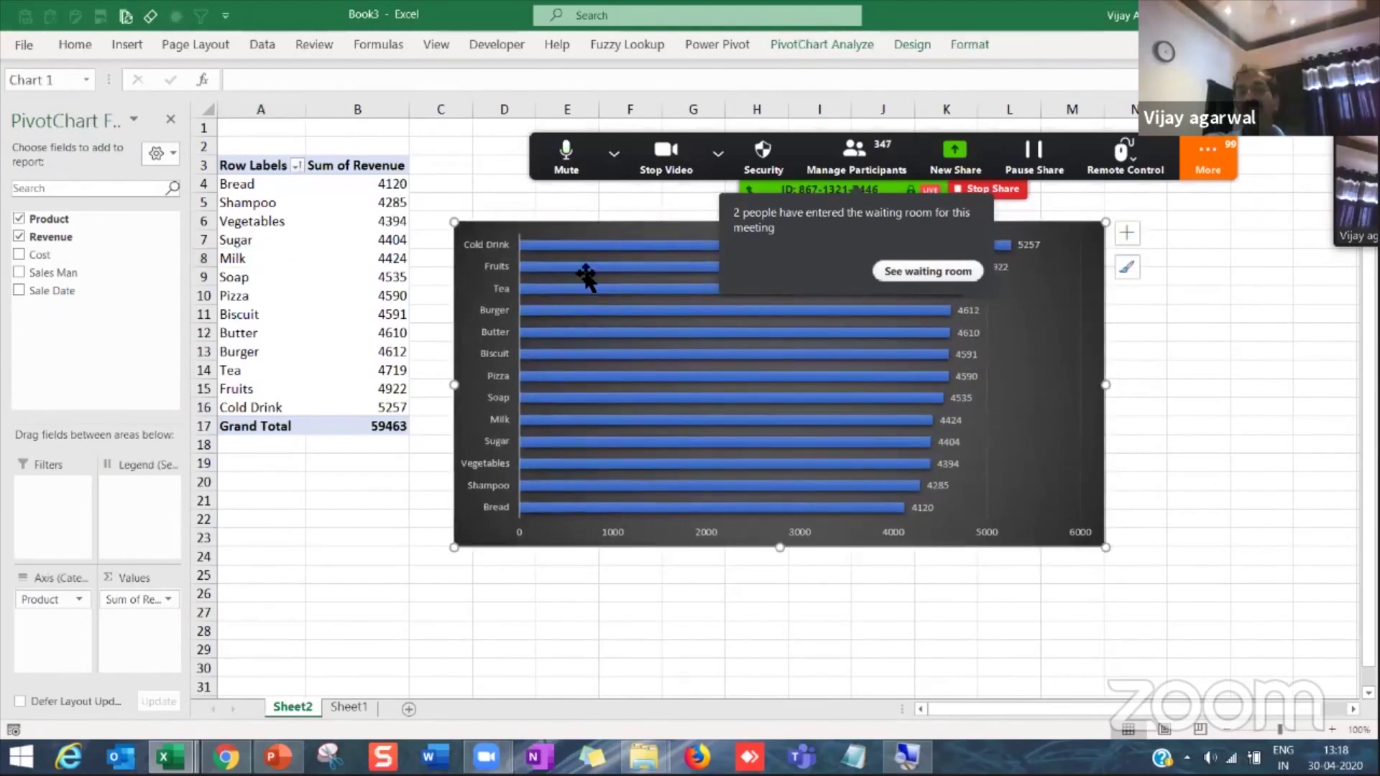
{"action": "right_click", "coordinate": [294, 700]}
{"action": "left_click", "coordinate": [352, 515]}
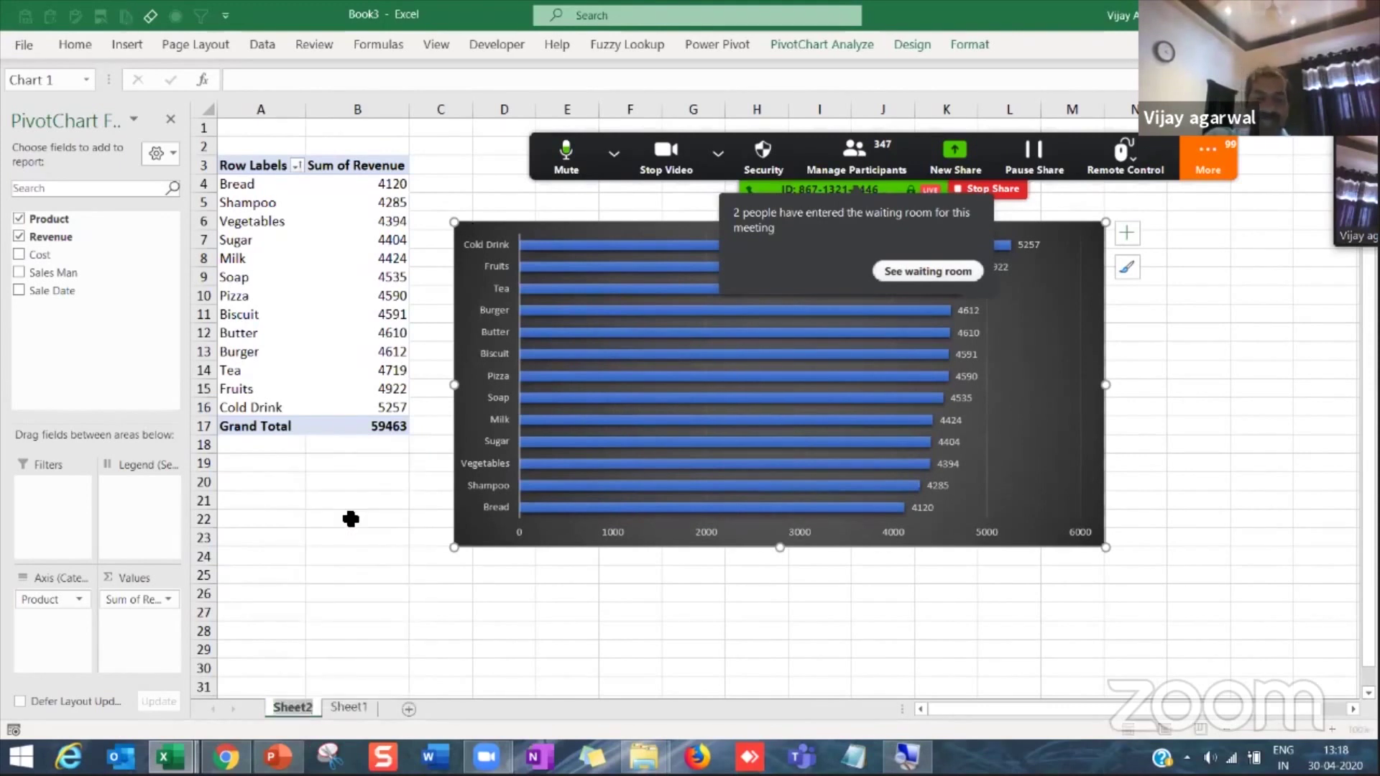
{"action": "type", "text": "Rev"}
{"action": "key", "text": "BackSpace"}
{"action": "key", "text": "BackSpace"}
{"action": "key", "text": "BackSpace"}
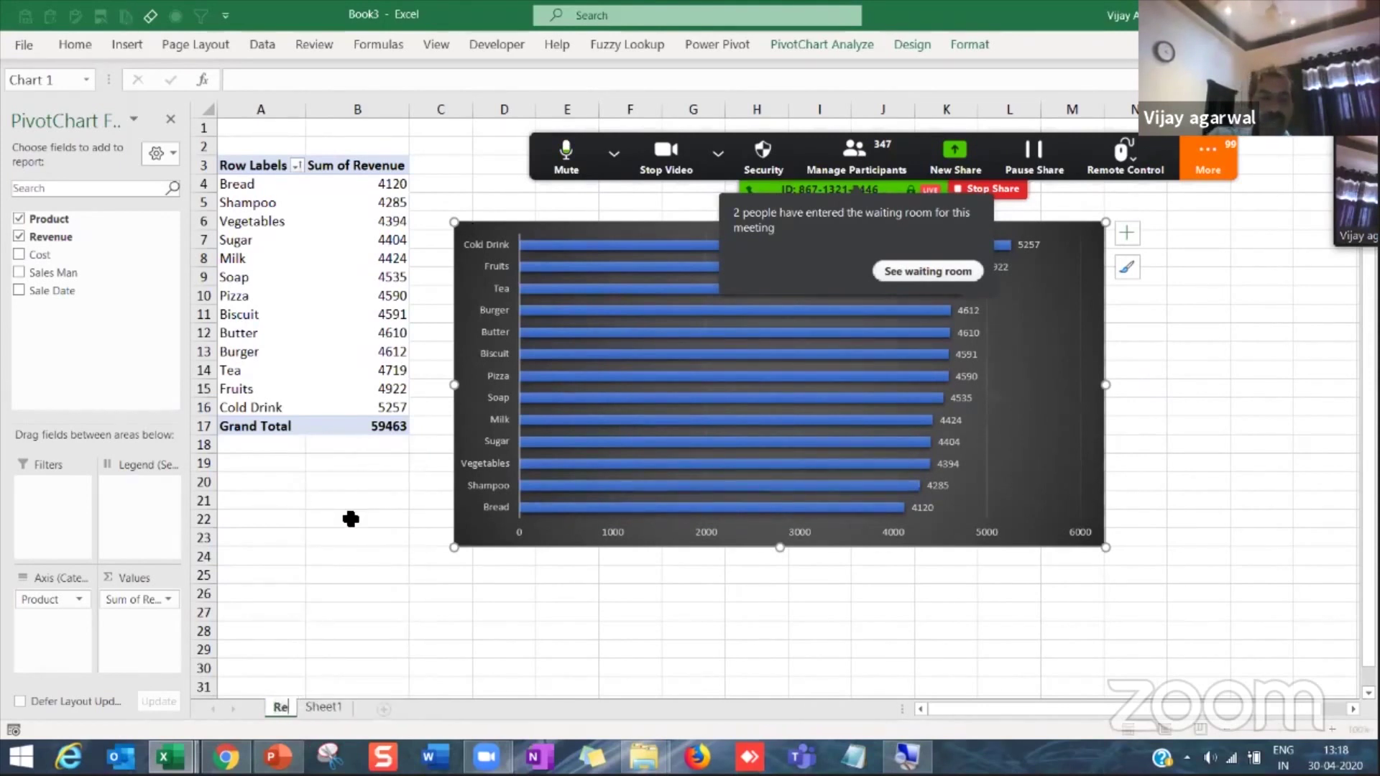
{"action": "type", "text": "Product"}
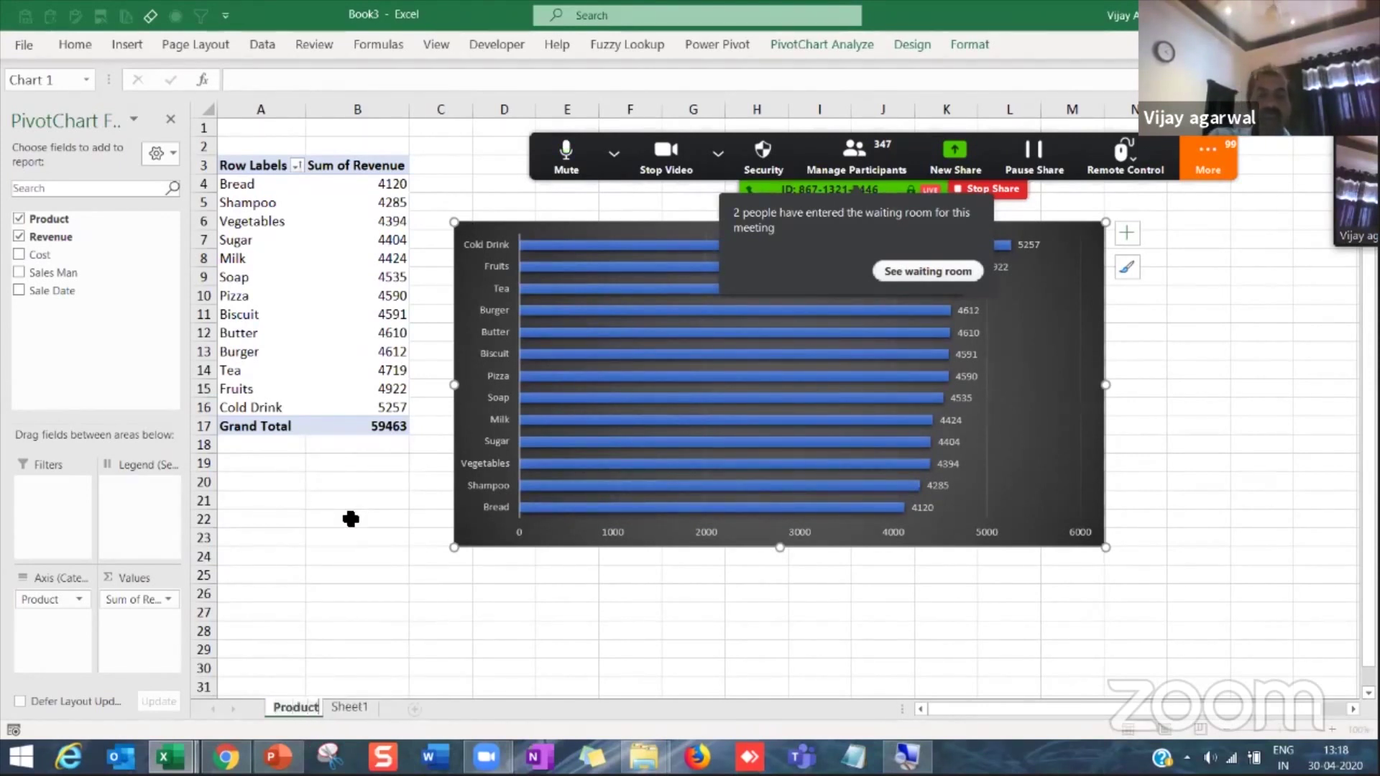
{"action": "key", "text": "Return"}
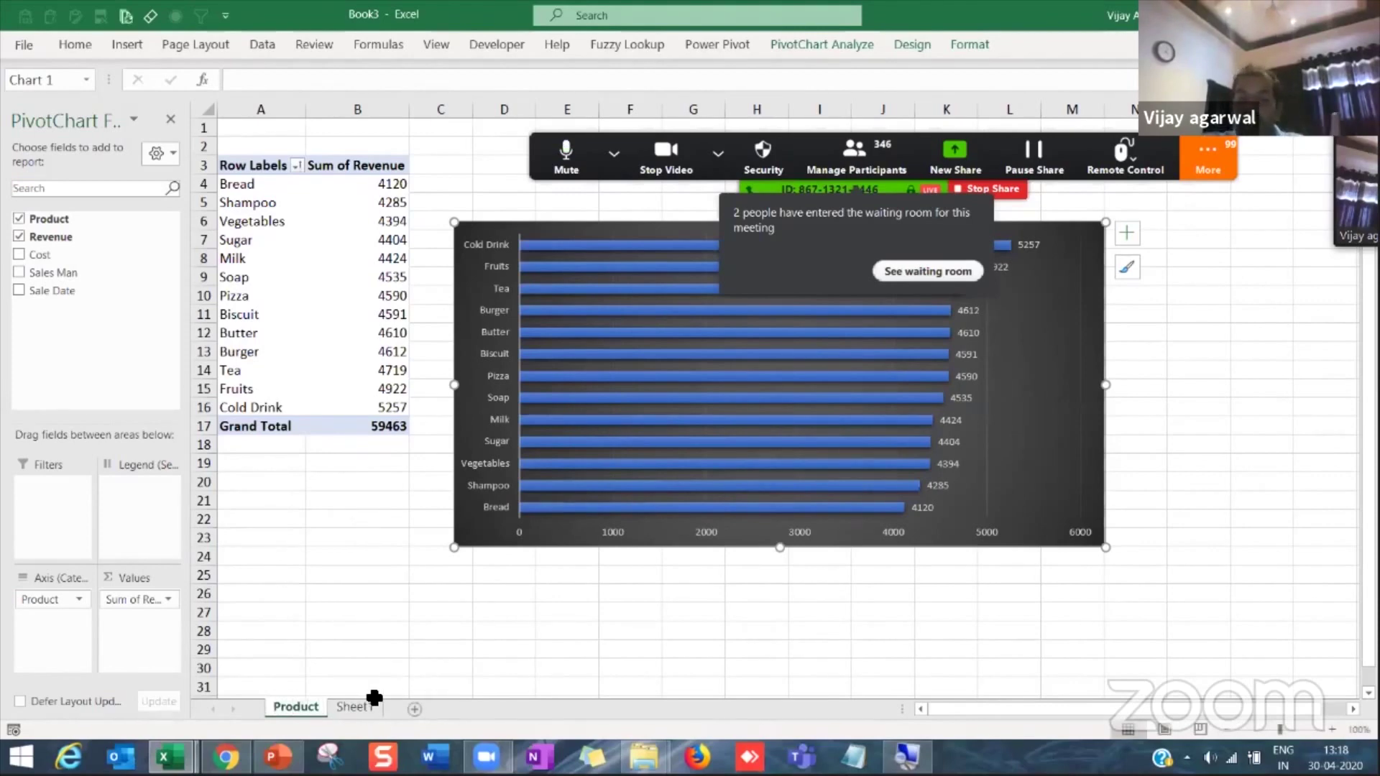
Step: Rename Sheet1, which holds the source sales table, as Data
{"action": "left_click", "coordinate": [363, 706]}
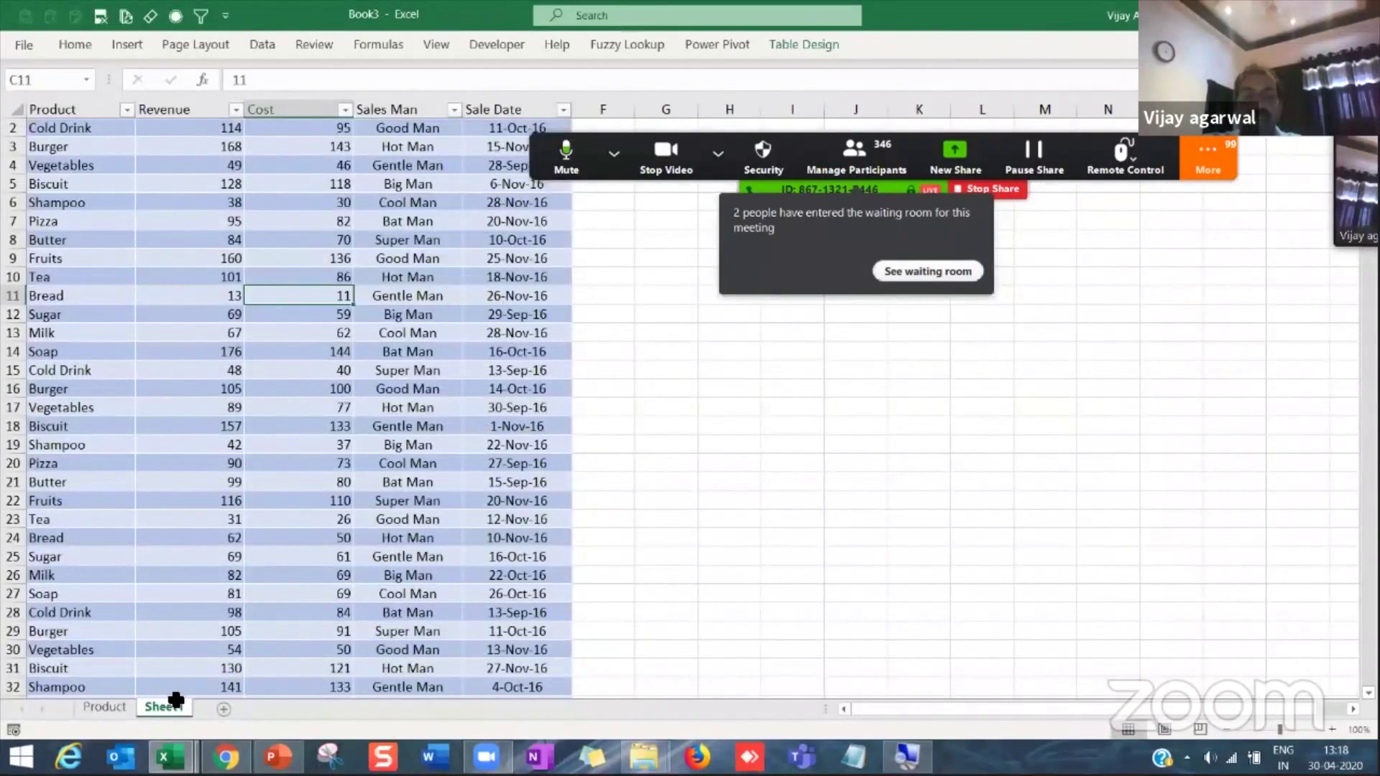
{"action": "right_click", "coordinate": [166, 705]}
{"action": "left_click", "coordinate": [240, 503]}
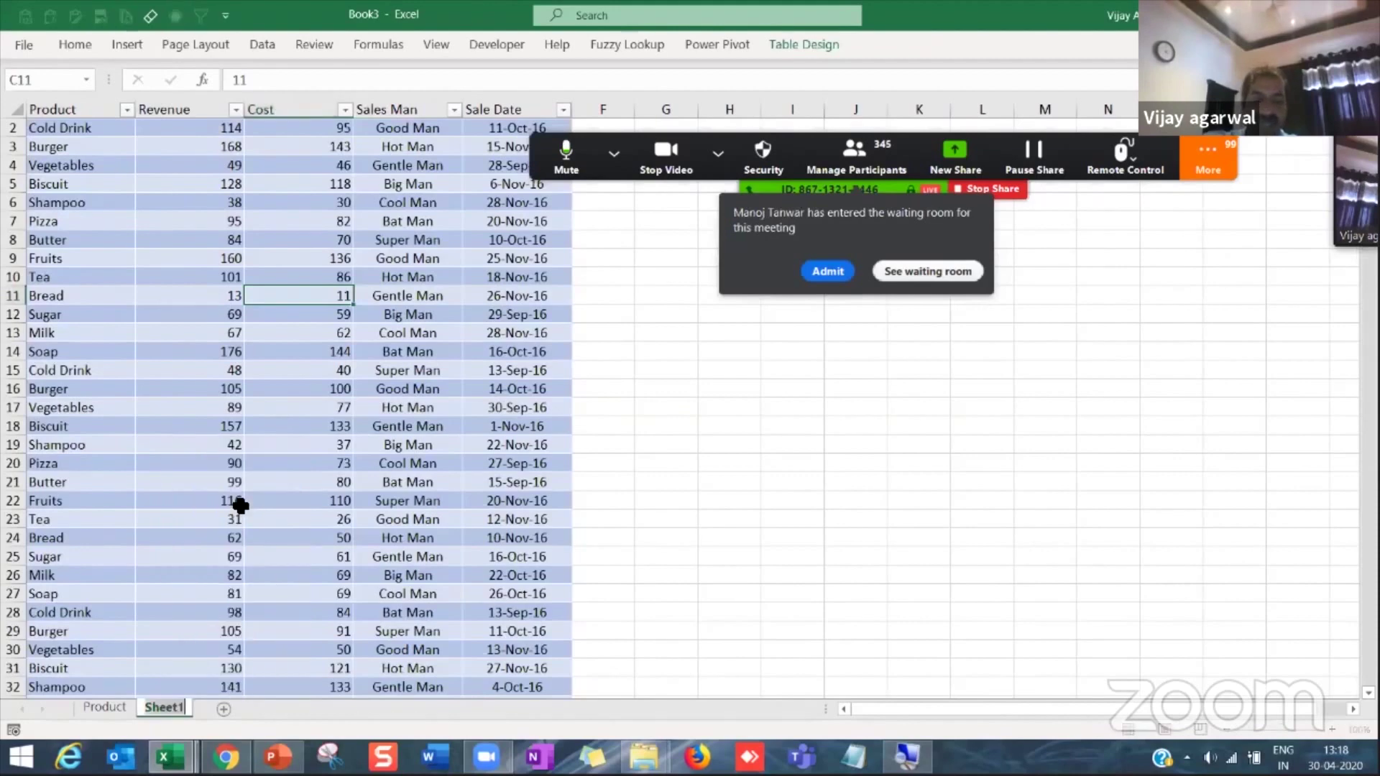
{"action": "type", "text": "Data"}
{"action": "key", "text": "Return"}
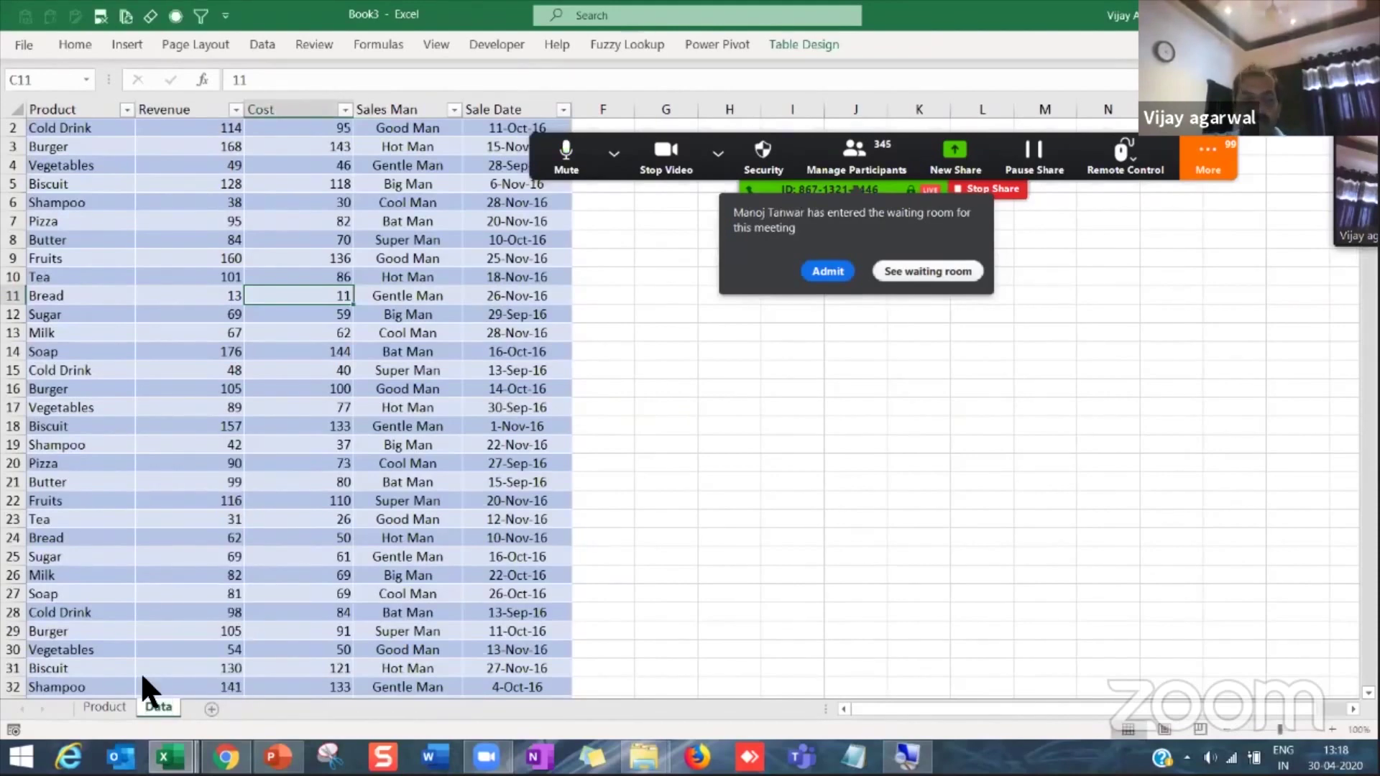
Step: Move the bar chart on the Product sheet down to about rows 11 to 28
{"action": "left_click", "coordinate": [108, 707]}
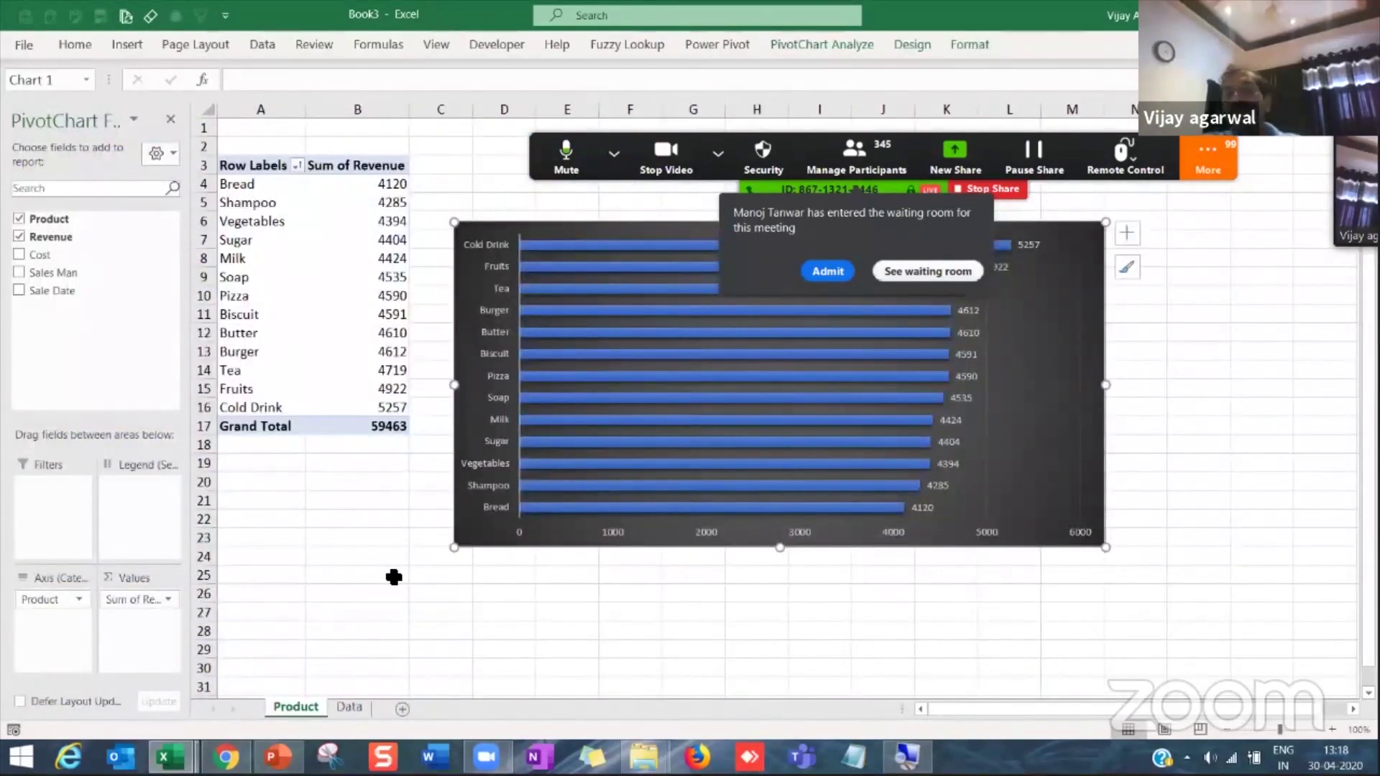
{"action": "left_click_drag", "start_coordinate": [534, 285], "coordinate": [529, 316]}
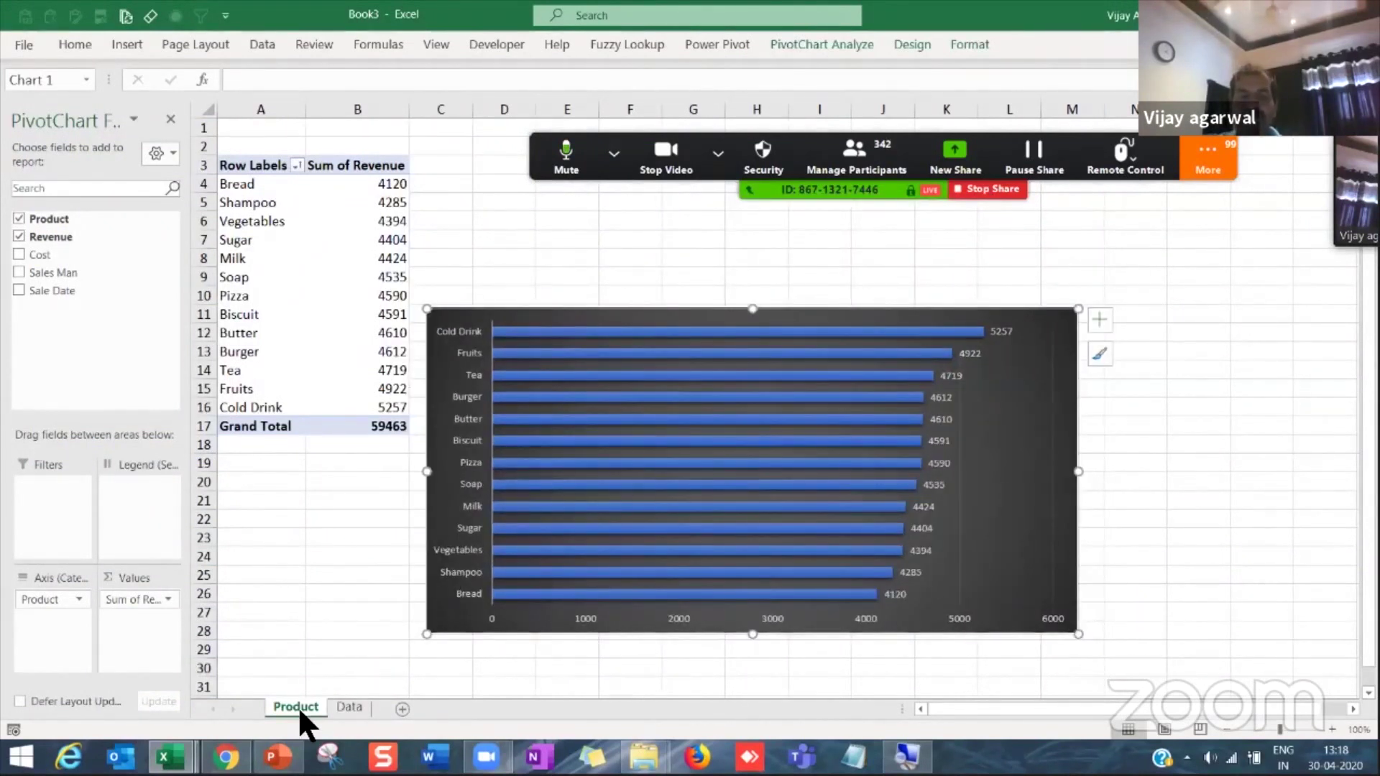
{"action": "left_click_drag", "start_coordinate": [312, 710], "coordinate": [312, 710]}
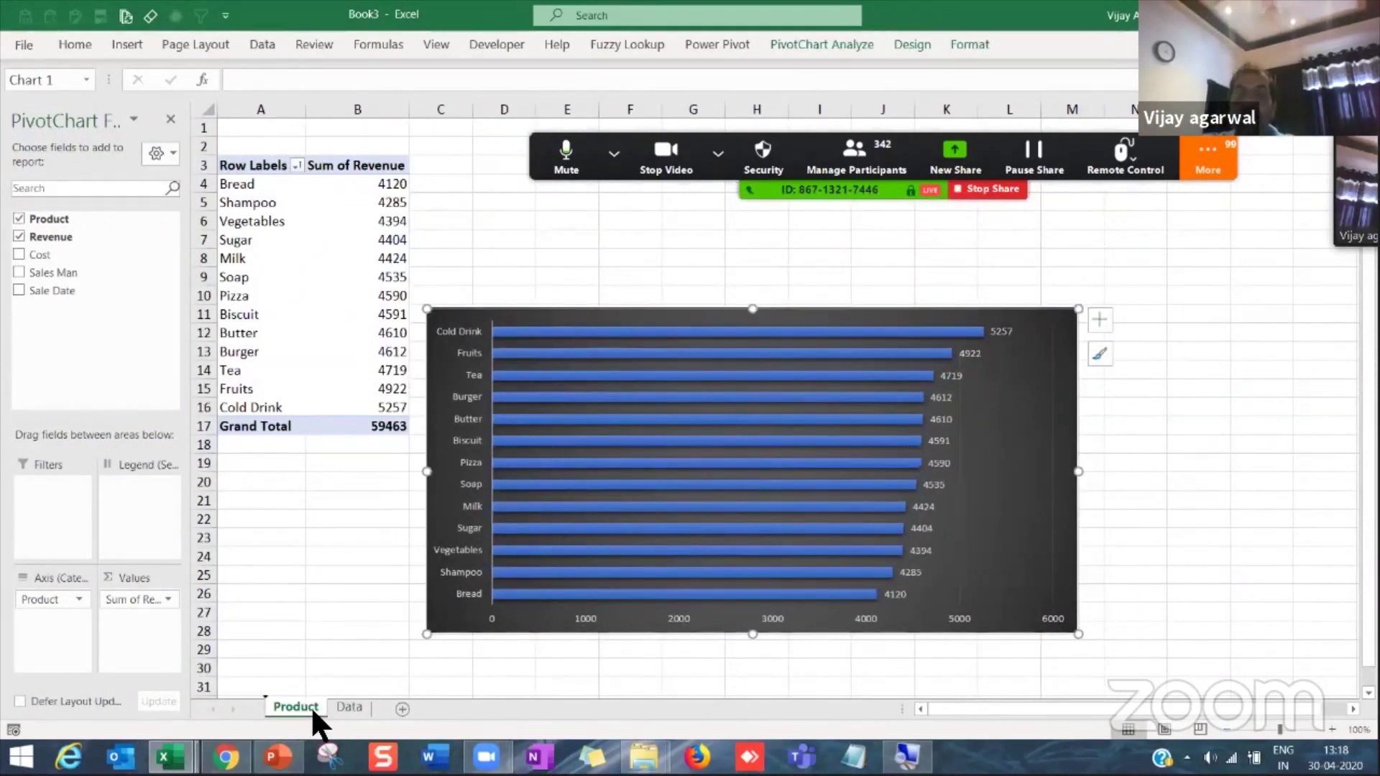
Step: Duplicate the Product sheet in front of the Data sheet and rename the copy as SalesMan
{"action": "left_click", "coordinate": [349, 708]}
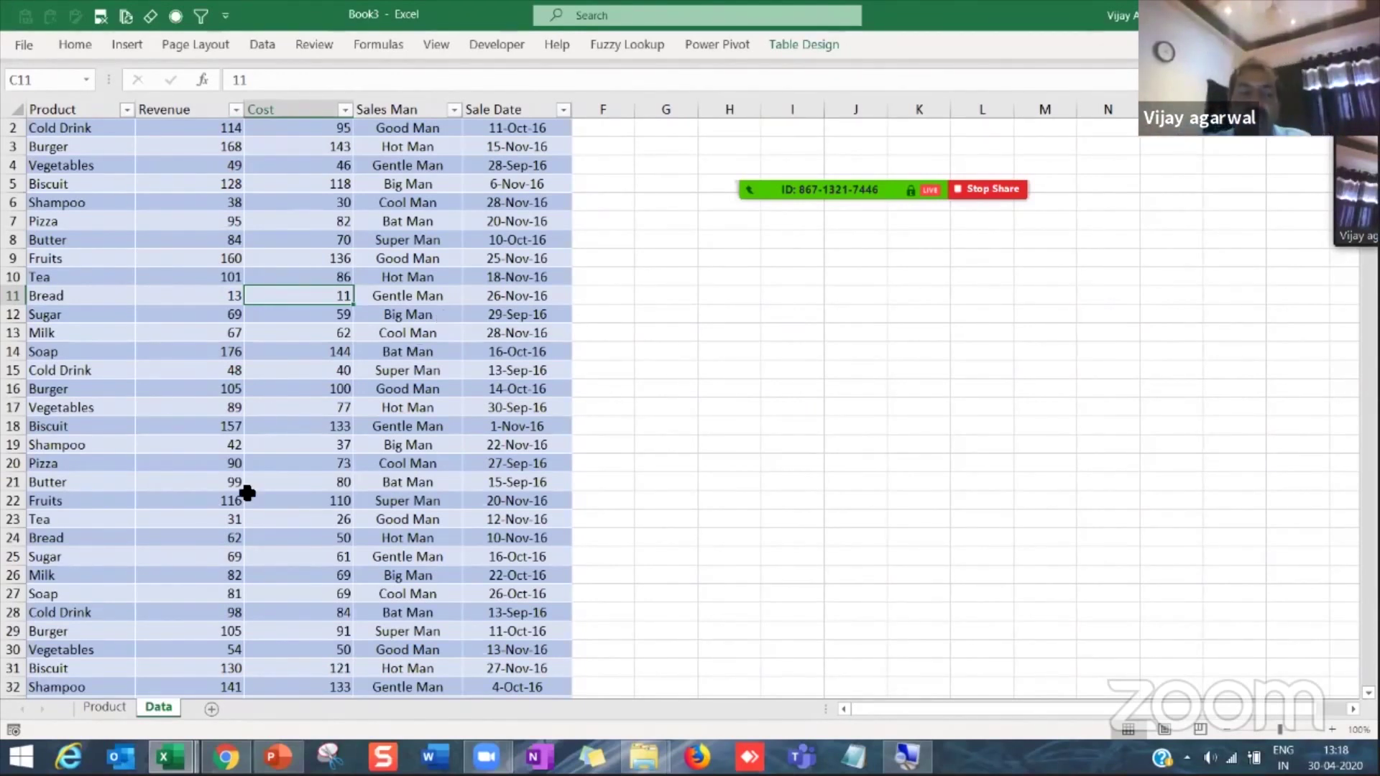
{"action": "left_click", "coordinate": [108, 706]}
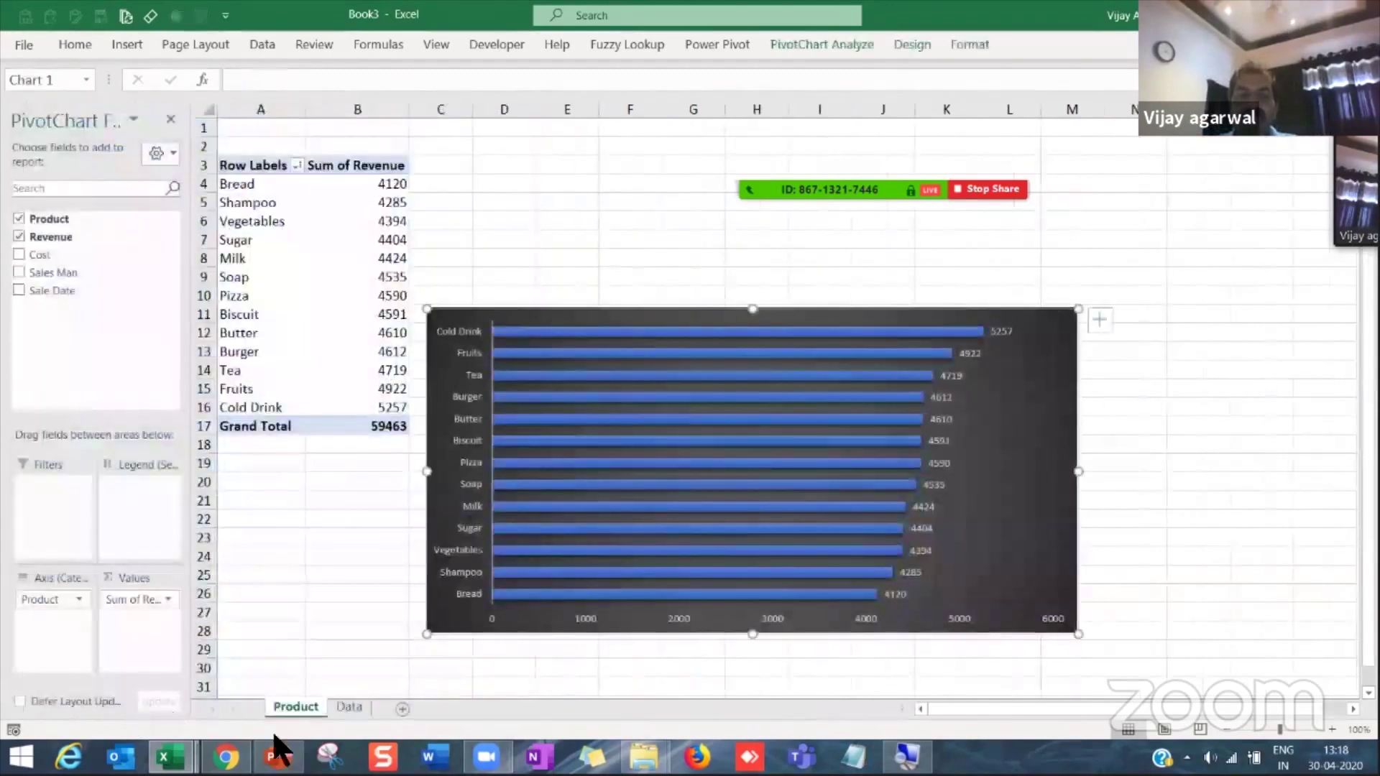
{"action": "mouse_move", "coordinate": [311, 705]}
{"action": "left_mouse_down"}
{"action": "mouse_move", "coordinate": [376, 710]}
{"action": "mouse_move", "coordinate": [353, 719]}
{"action": "mouse_move", "coordinate": [365, 706]}
{"action": "left_mouse_up"}
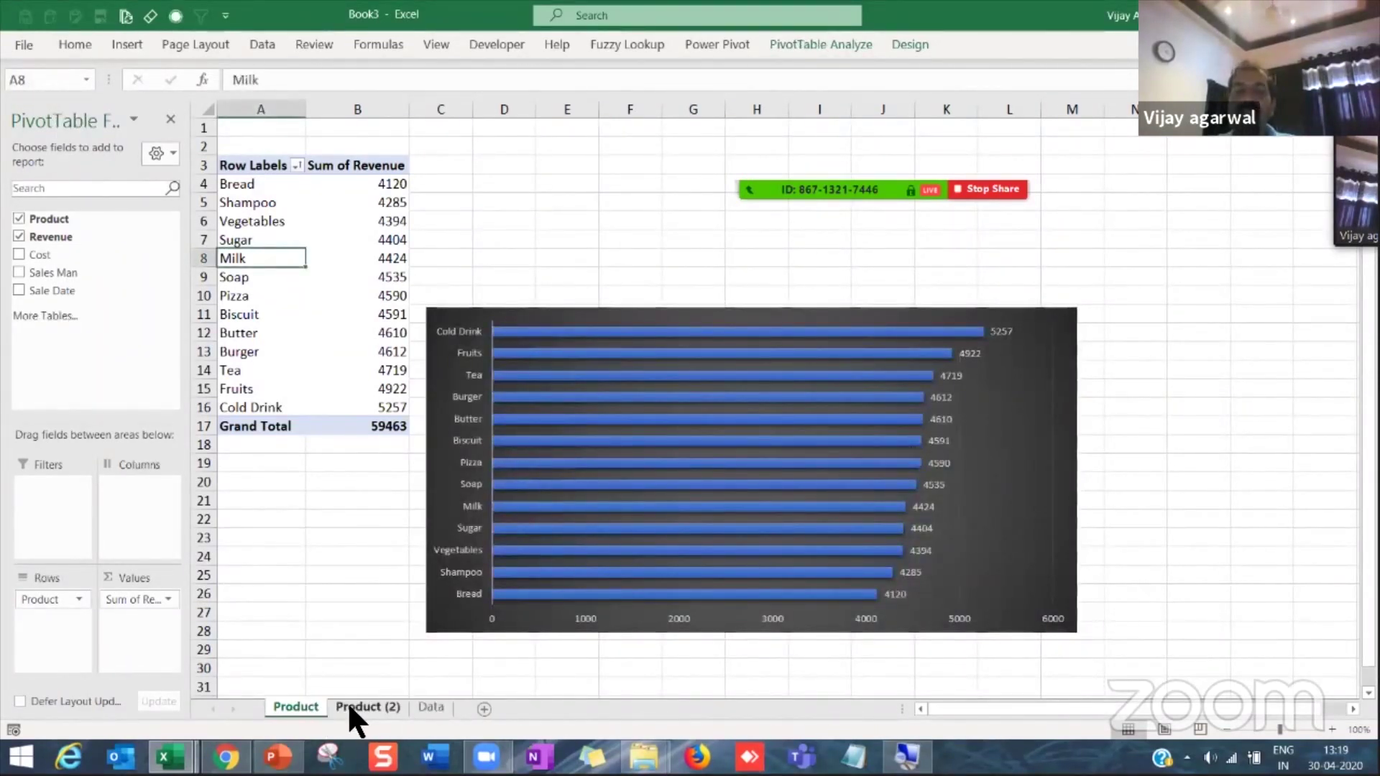
{"action": "right_click", "coordinate": [352, 704]}
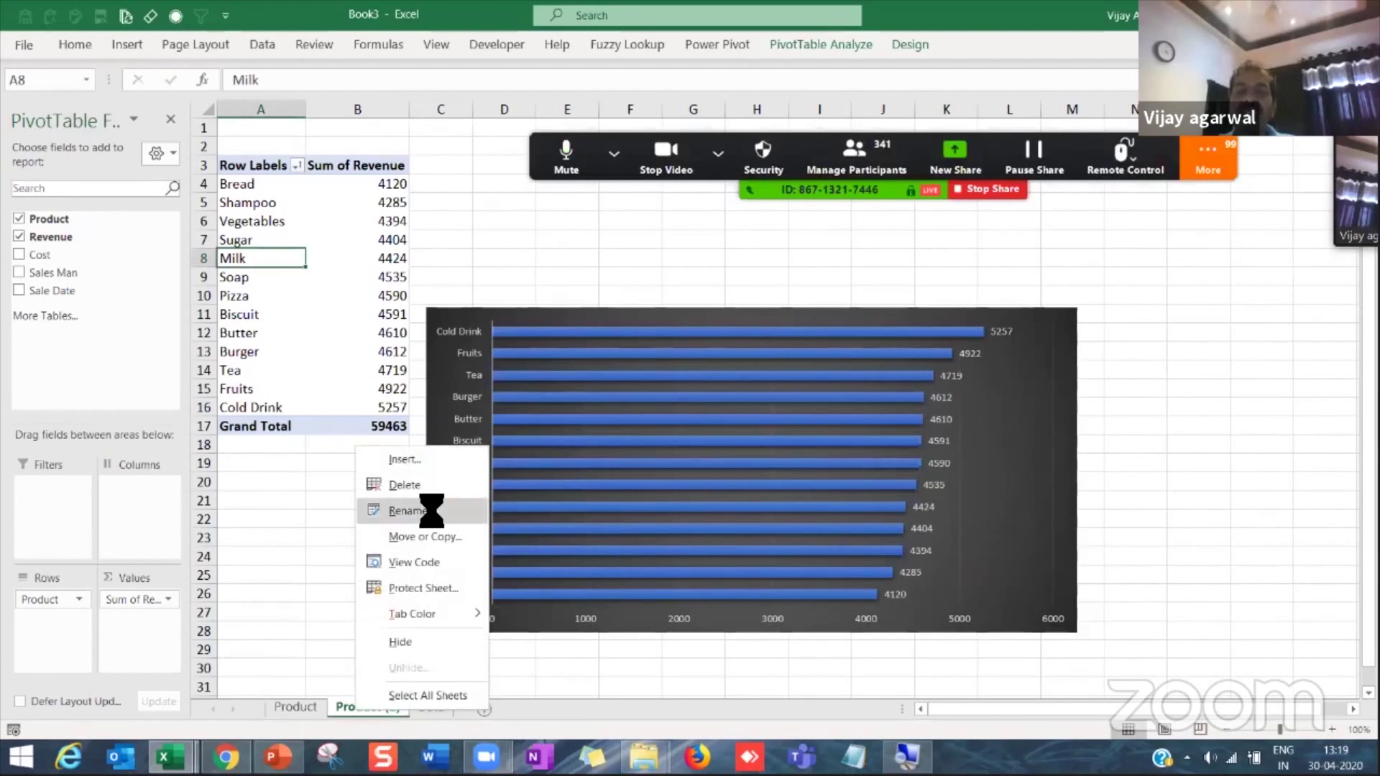
{"action": "left_click", "coordinate": [432, 512]}
{"action": "type", "text": "SalesMan"}
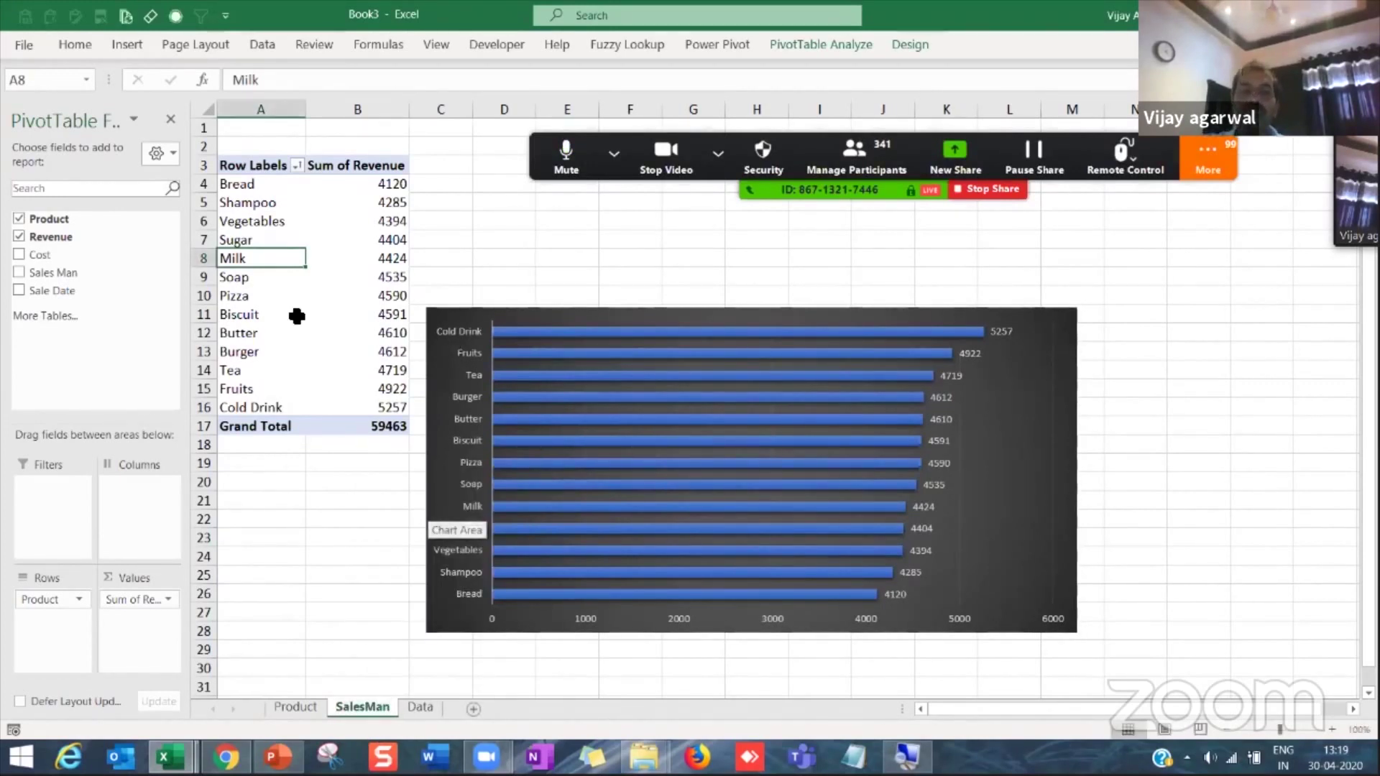
Step: Replace Product with Sales Man as the row field of the SalesMan sheet's PivotTable
{"action": "left_click_drag", "start_coordinate": [287, 299], "coordinate": [352, 297]}
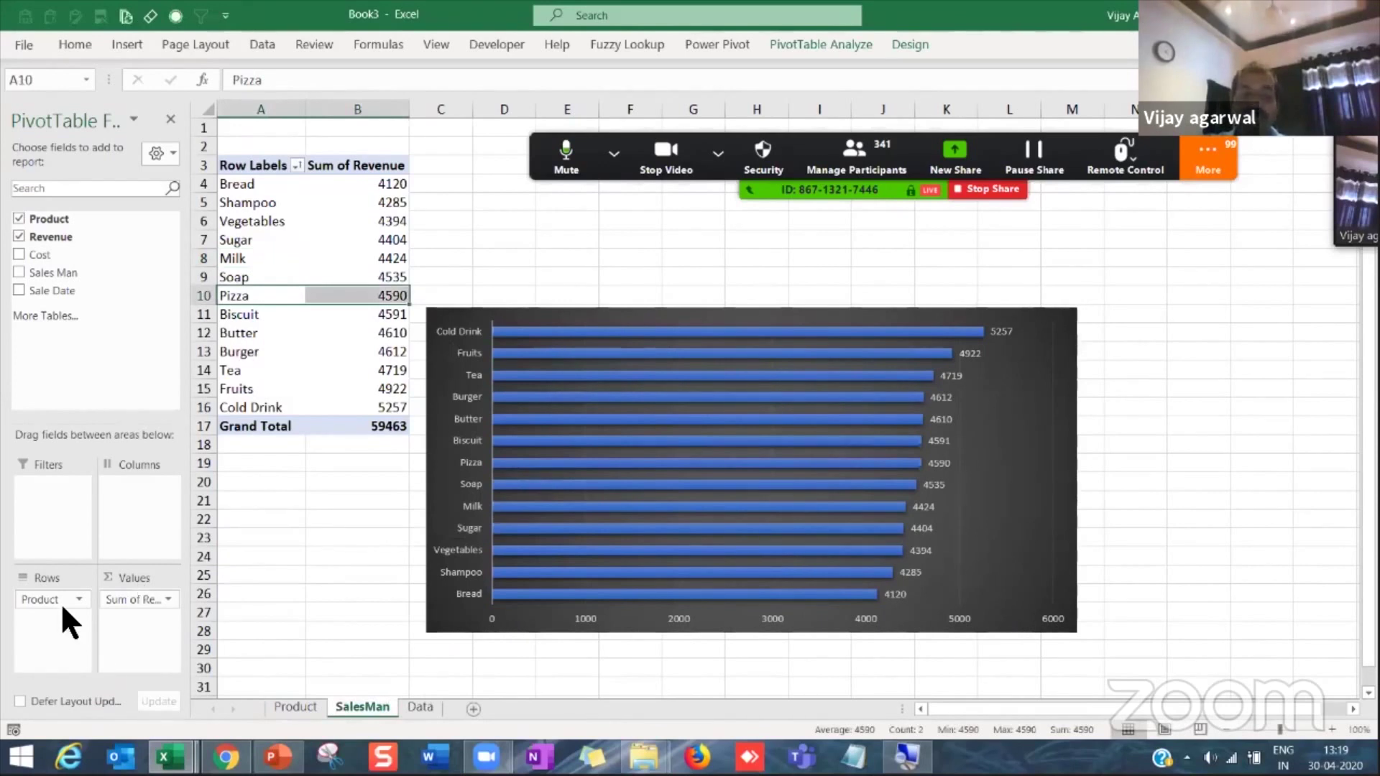
{"action": "mouse_move", "coordinate": [61, 602]}
{"action": "left_mouse_down"}
{"action": "mouse_move", "coordinate": [79, 489]}
{"action": "mouse_move", "coordinate": [66, 291]}
{"action": "mouse_move", "coordinate": [99, 378]}
{"action": "mouse_move", "coordinate": [43, 601]}
{"action": "left_mouse_up"}
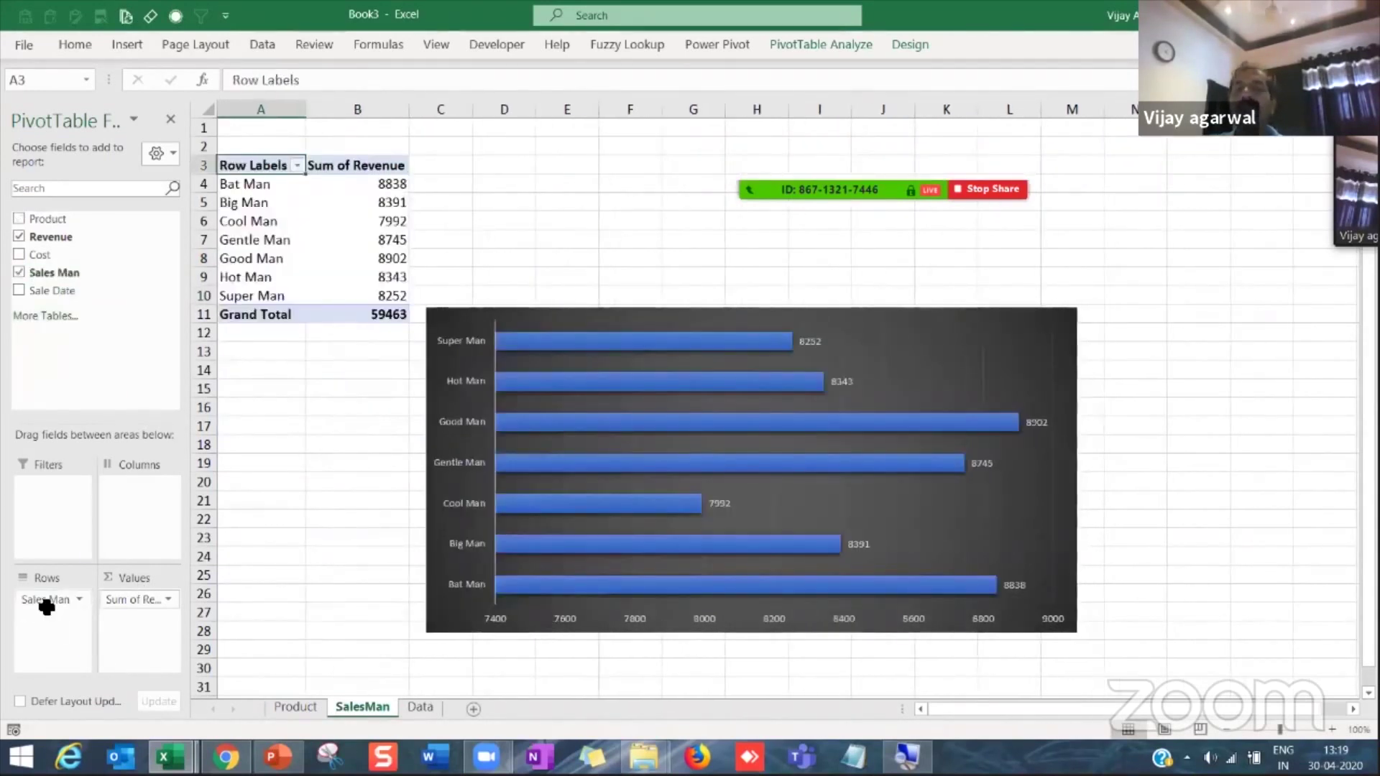
Step: Give the SalesMan chart the colorful palette that starts with green and apply chart Style 4
{"action": "left_click", "coordinate": [766, 309]}
{"action": "left_click", "coordinate": [902, 44]}
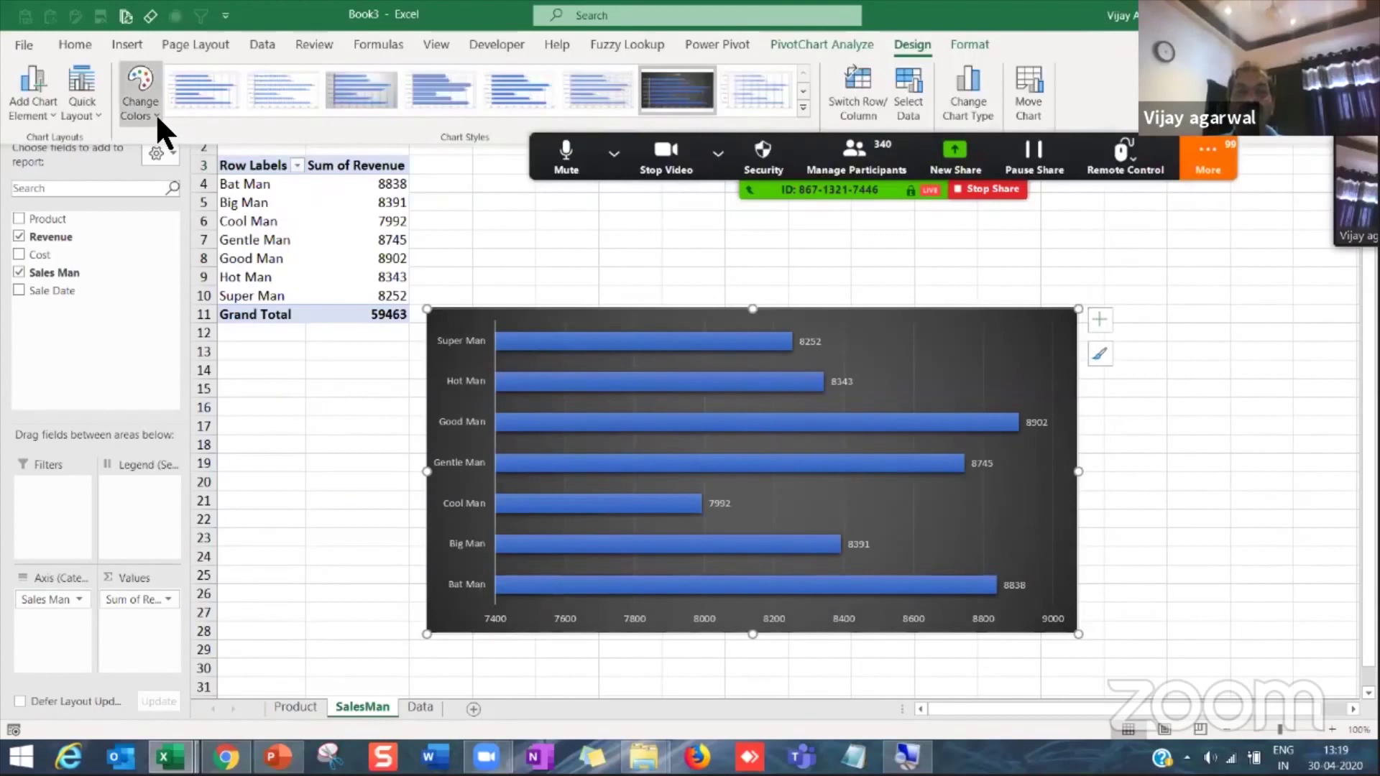
{"action": "left_click", "coordinate": [140, 107]}
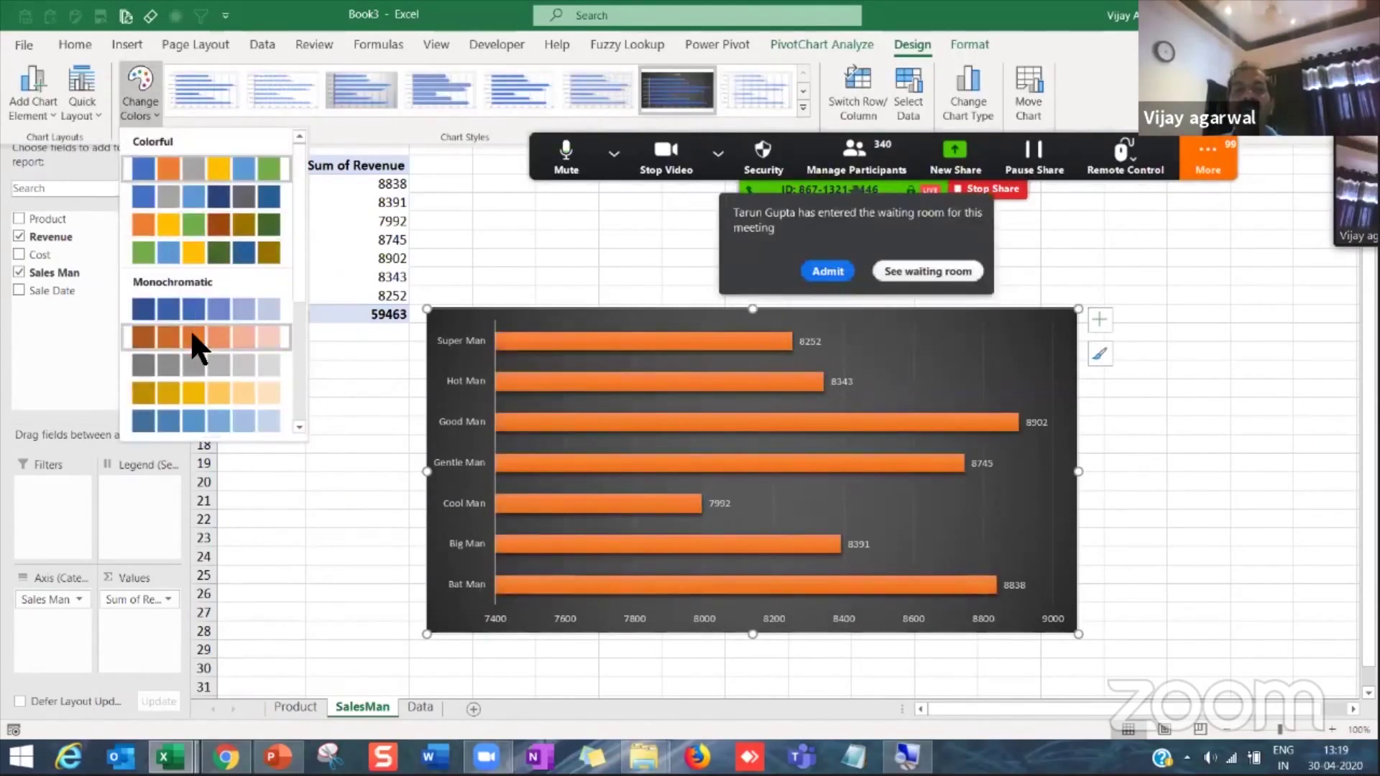
{"action": "left_click", "coordinate": [215, 256]}
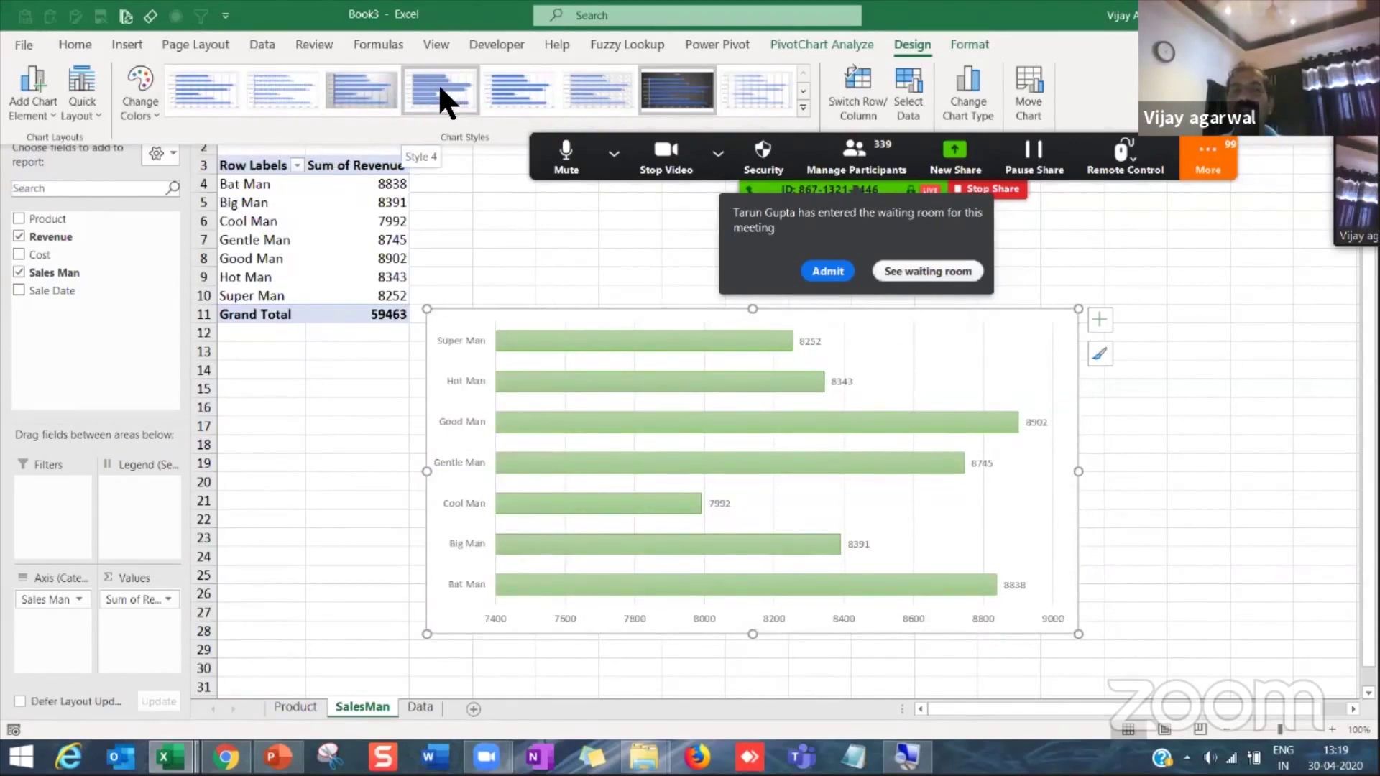
{"action": "left_click", "coordinate": [439, 87]}
{"action": "left_click", "coordinate": [152, 106]}
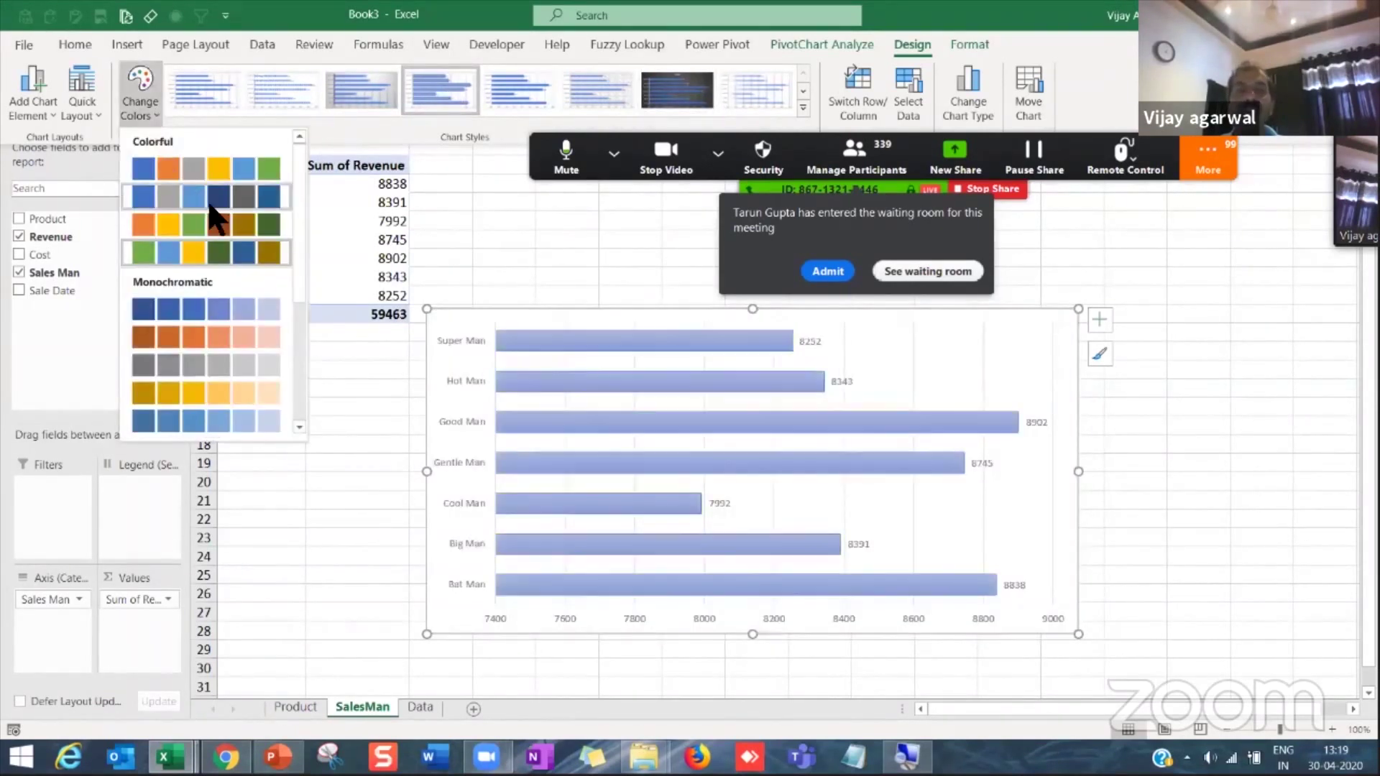
{"action": "scroll", "coordinate": [297, 363], "scroll_direction": "down", "scroll_amount": 2}
{"action": "scroll", "coordinate": [295, 373], "scroll_direction": "down", "scroll_amount": 5}
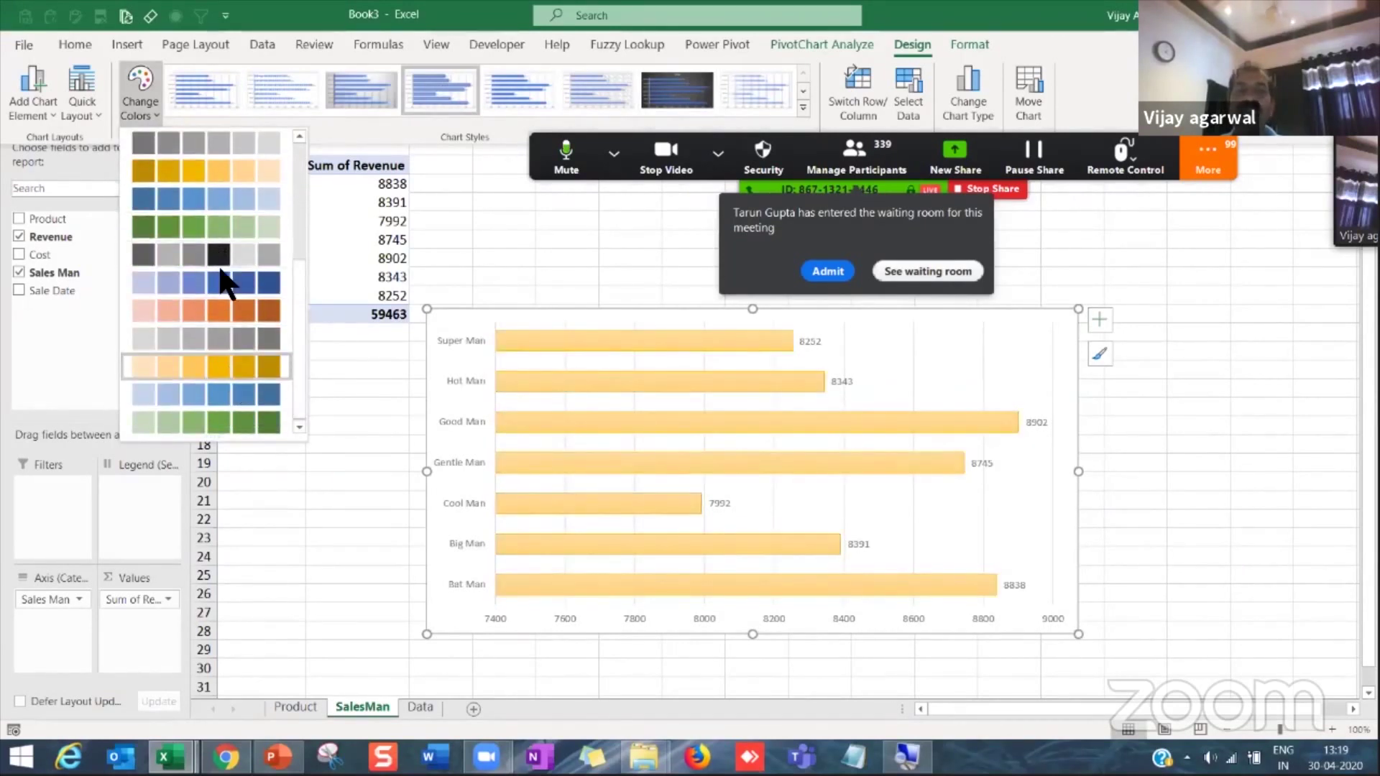
{"action": "left_click", "coordinate": [255, 226]}
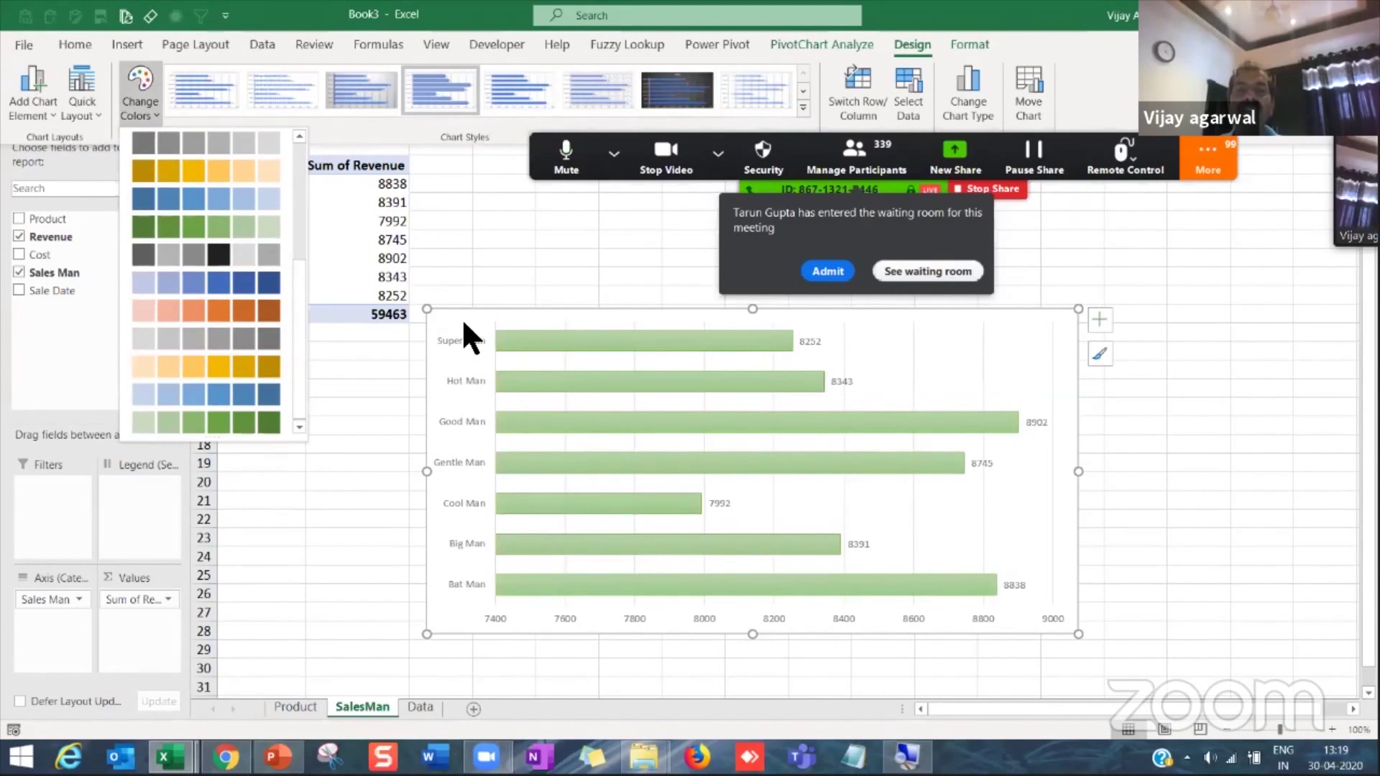
{"action": "left_click", "coordinate": [574, 339]}
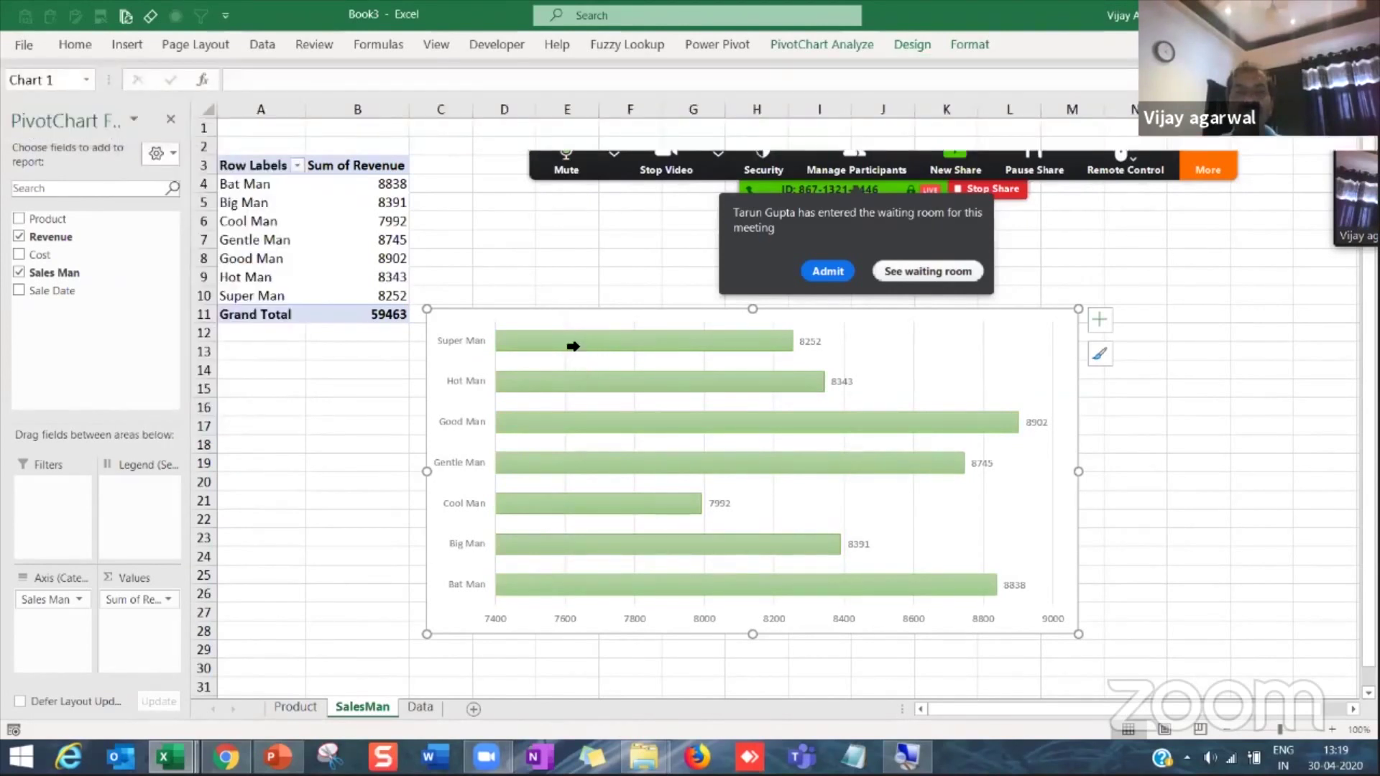
{"action": "left_click", "coordinate": [74, 45]}
{"action": "left_click", "coordinate": [301, 109]}
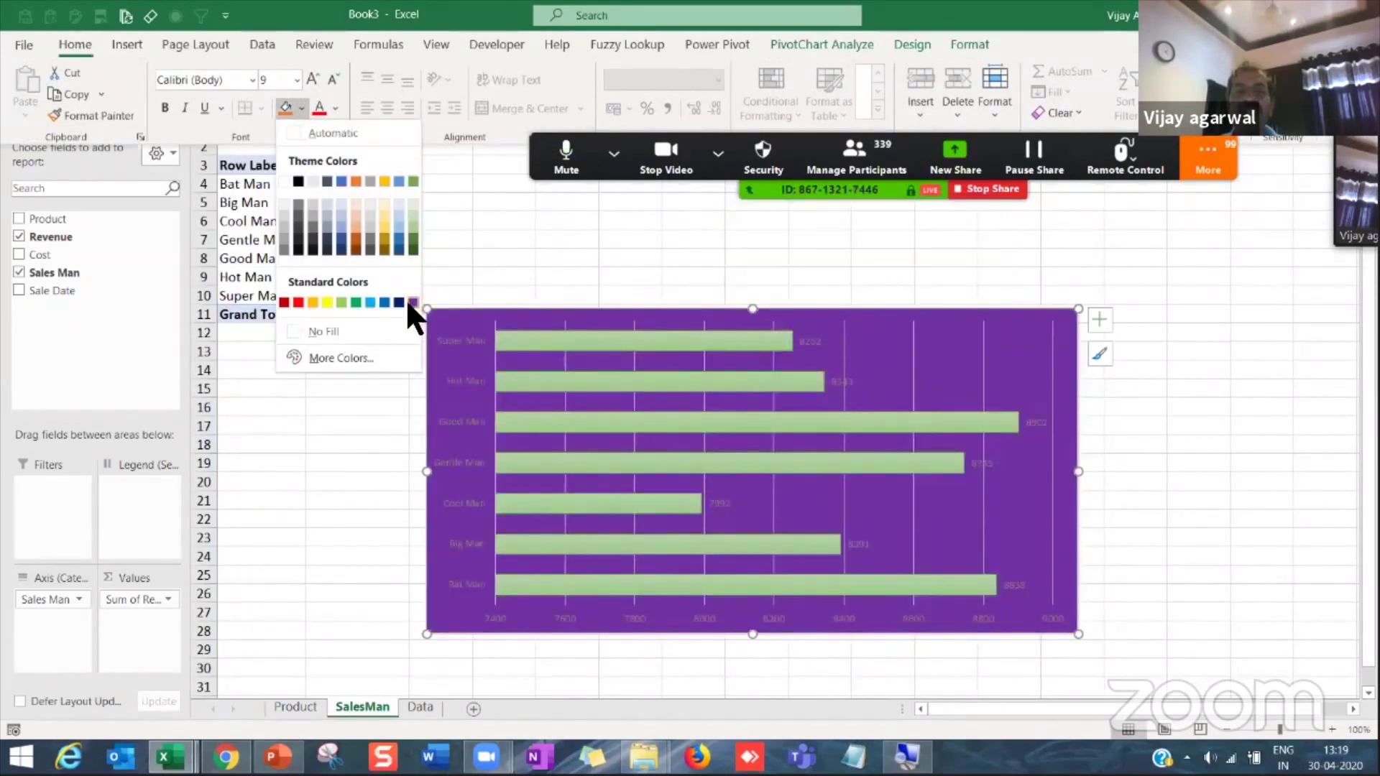
{"action": "left_click", "coordinate": [509, 333]}
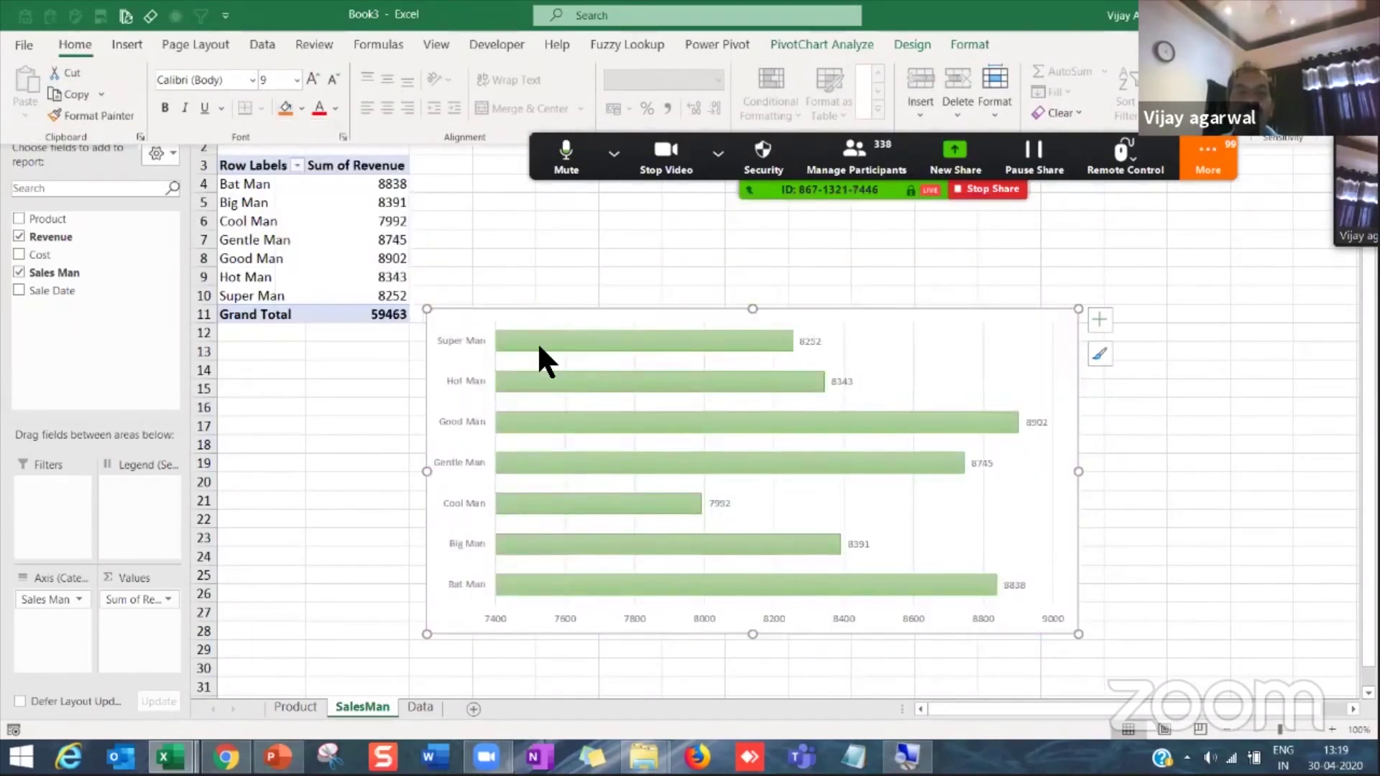
{"action": "key", "text": "Escape"}
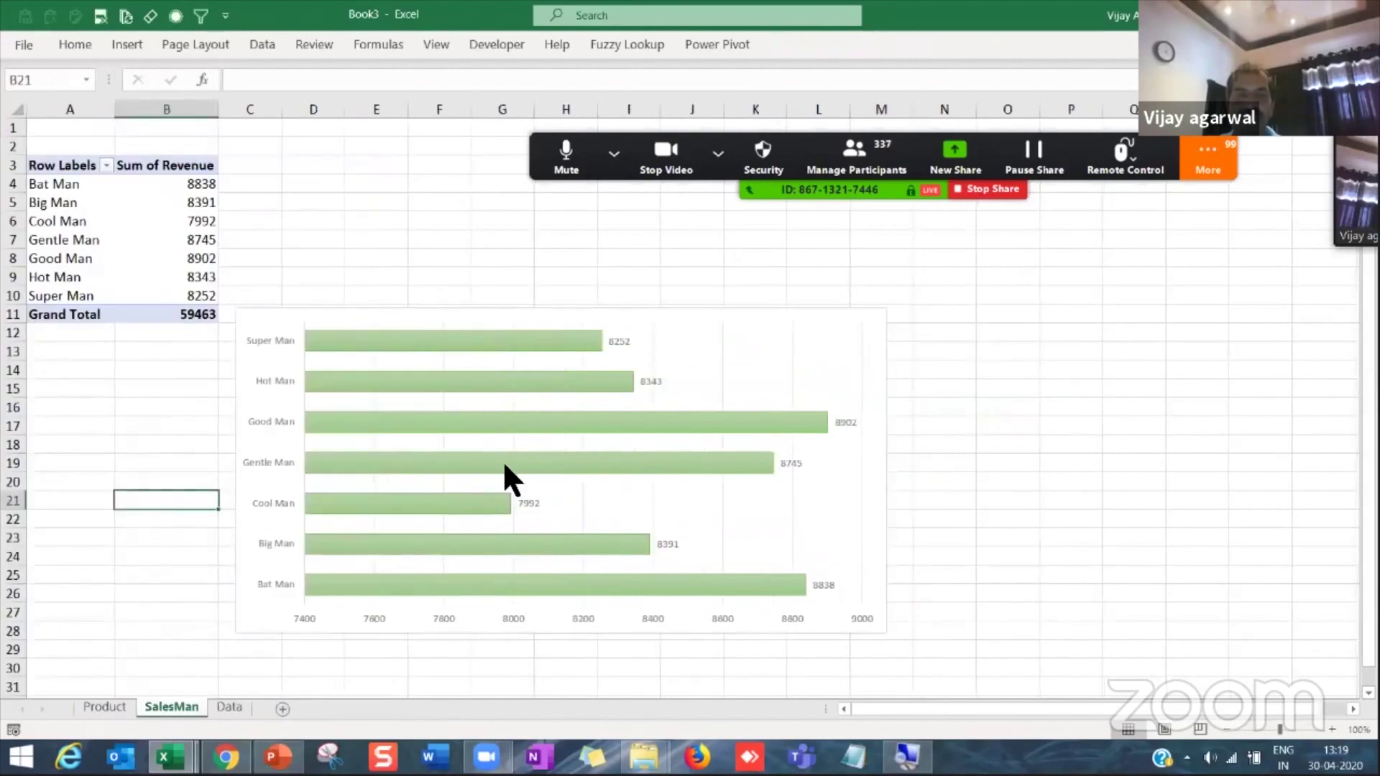
Step: Fill the bar series of the SalesMan chart with the standard Light Blue color
{"action": "left_click", "coordinate": [502, 462]}
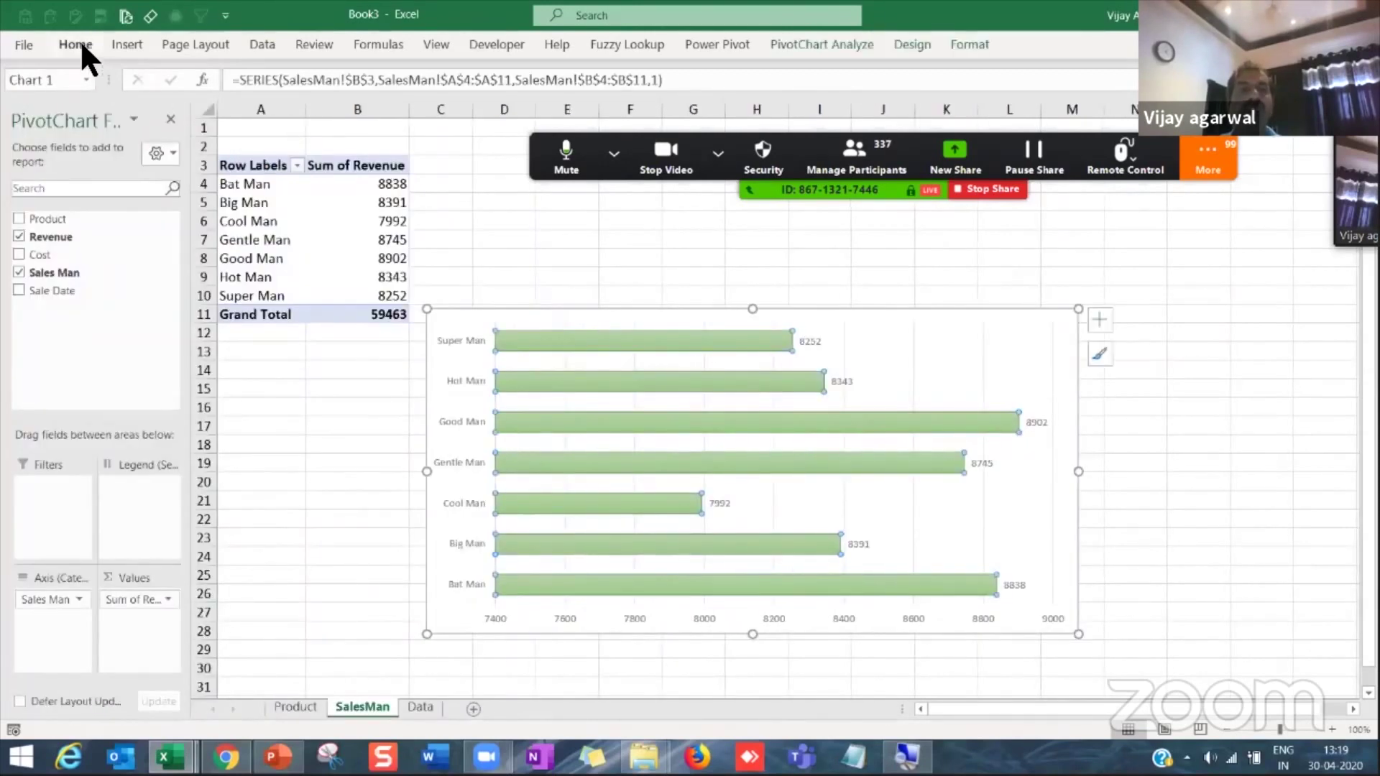
{"action": "left_click", "coordinate": [77, 43]}
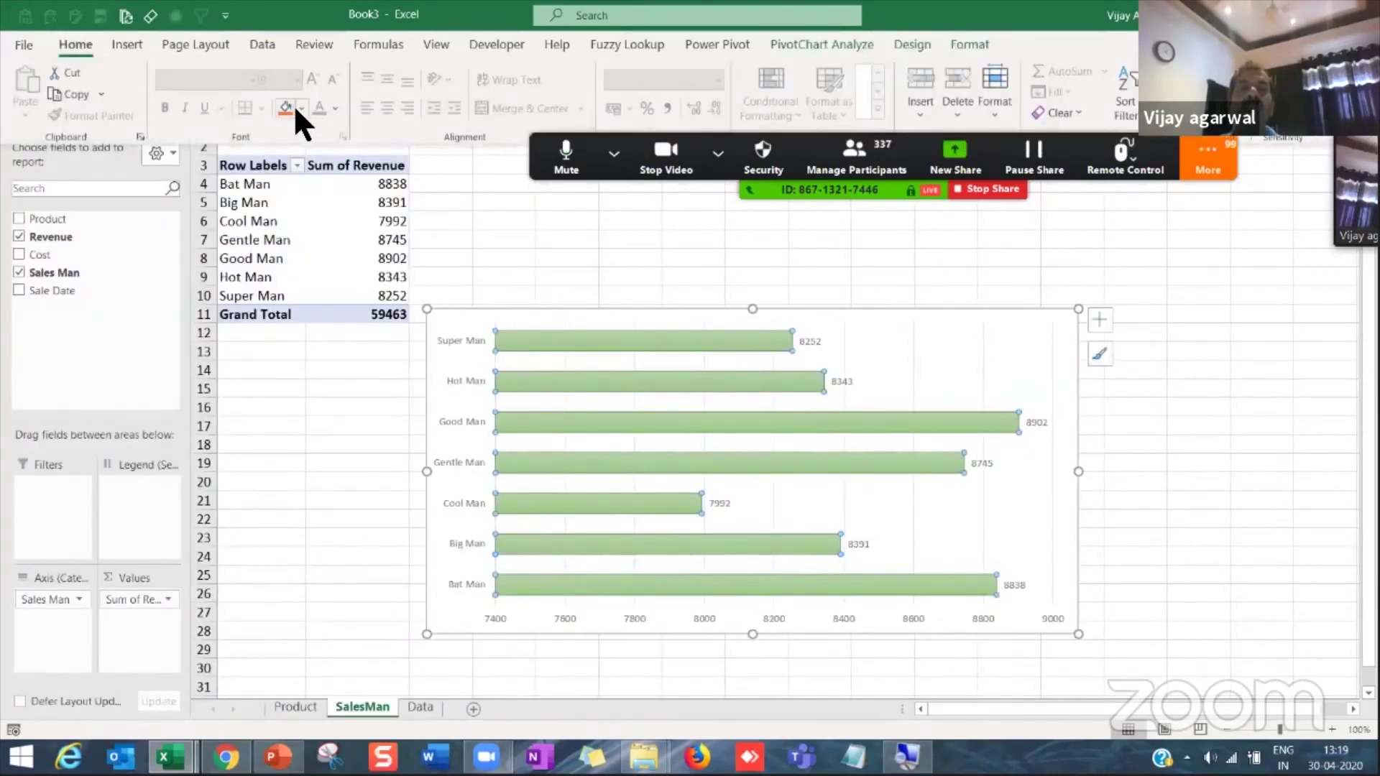
{"action": "left_click", "coordinate": [300, 107]}
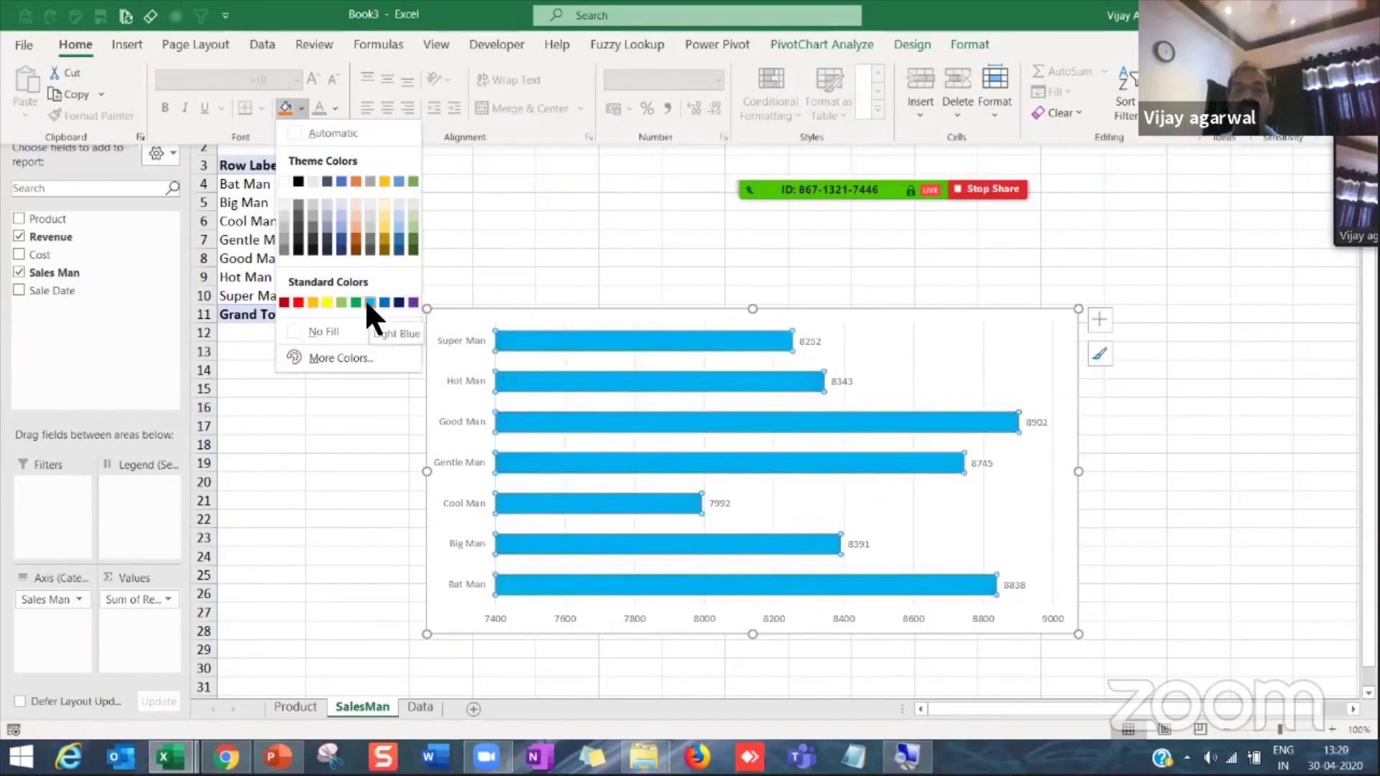
{"action": "key", "text": "Escape"}
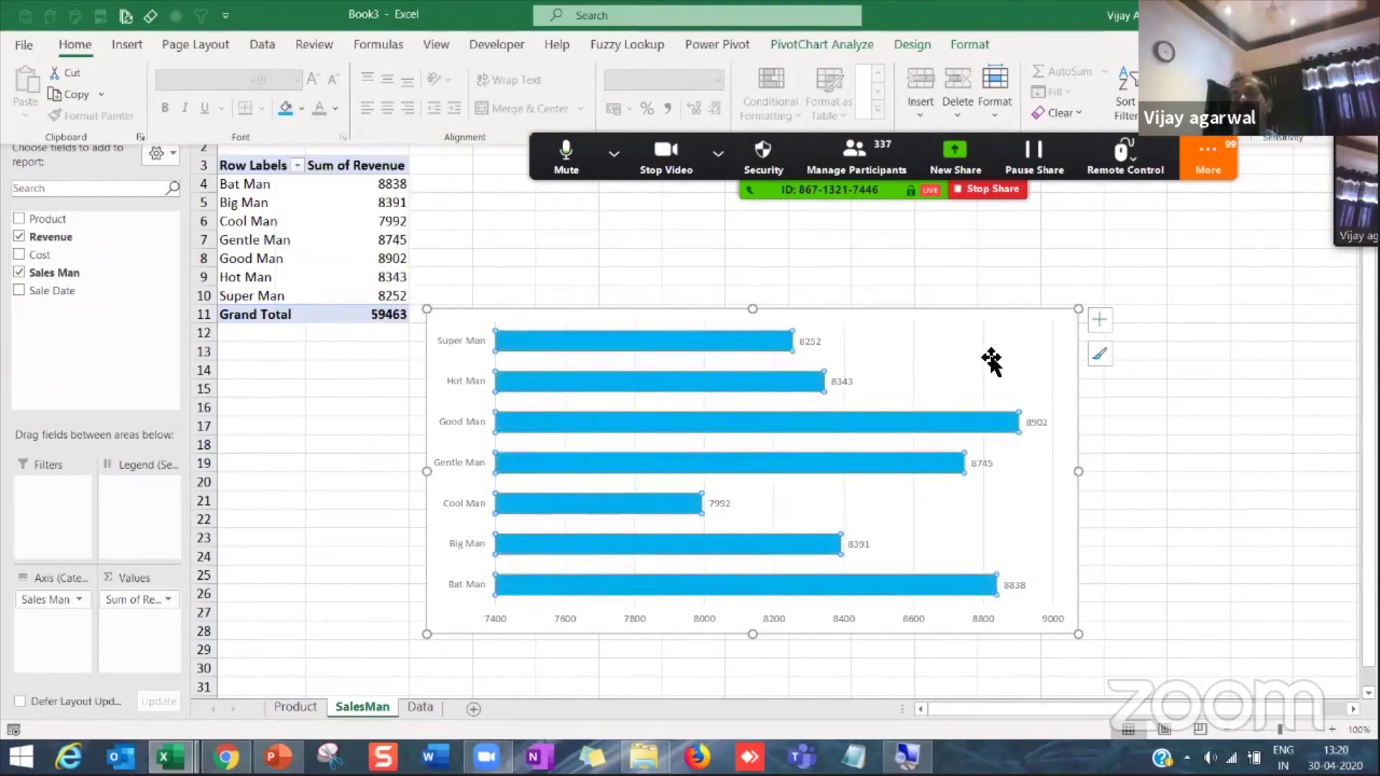
{"action": "key", "text": "Escape"}
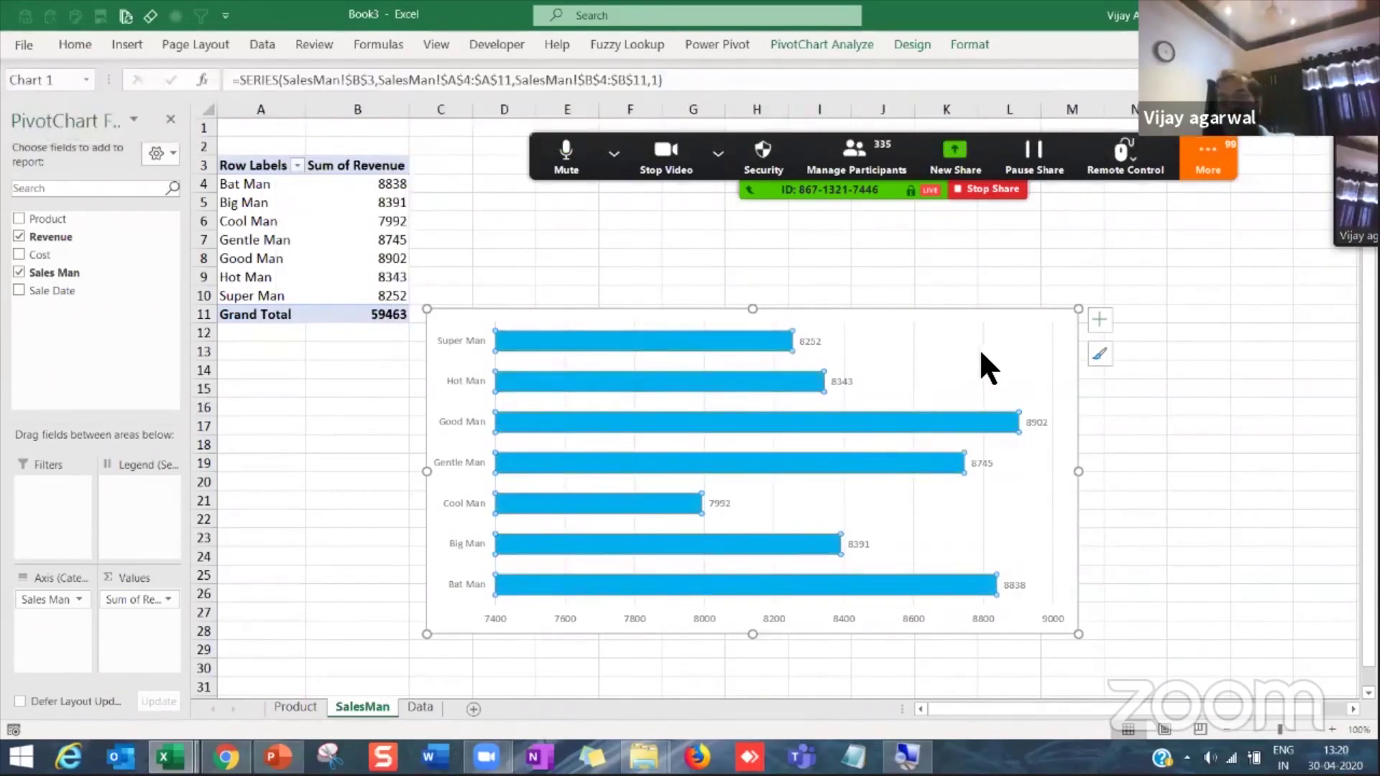
{"action": "left_click", "coordinate": [981, 354]}
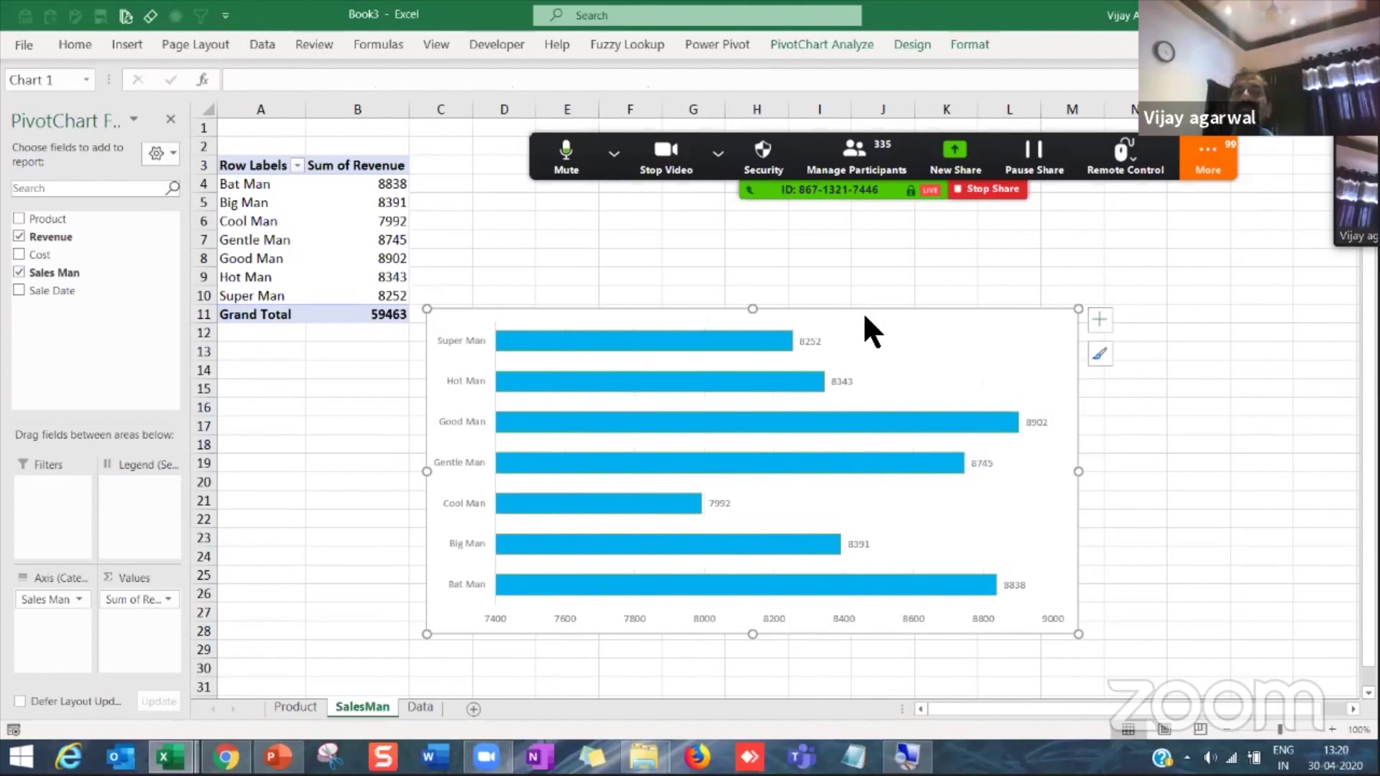
Step: Apply the dark chart style to the SalesMan chart, delete its Total title and extend the chart slightly upward
{"action": "left_click", "coordinate": [911, 40]}
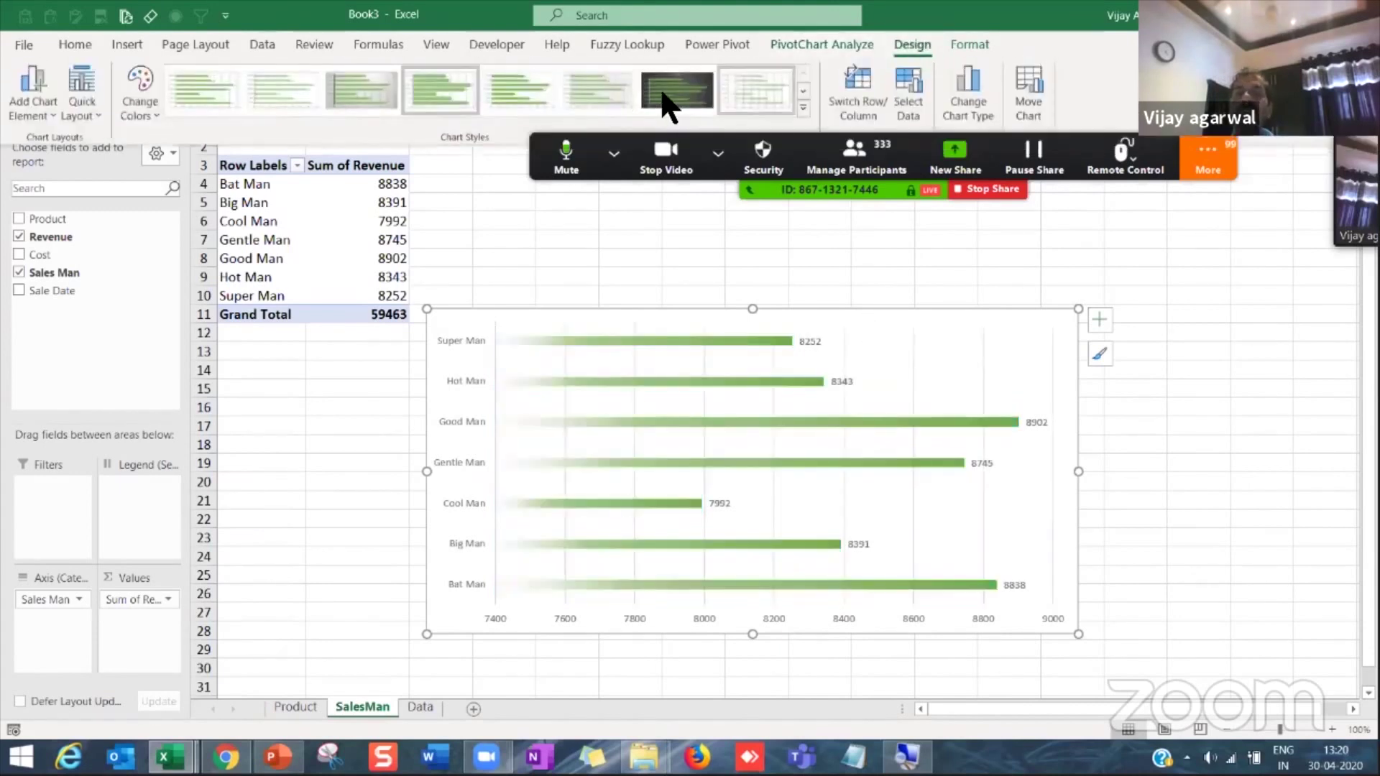
{"action": "left_click", "coordinate": [676, 108]}
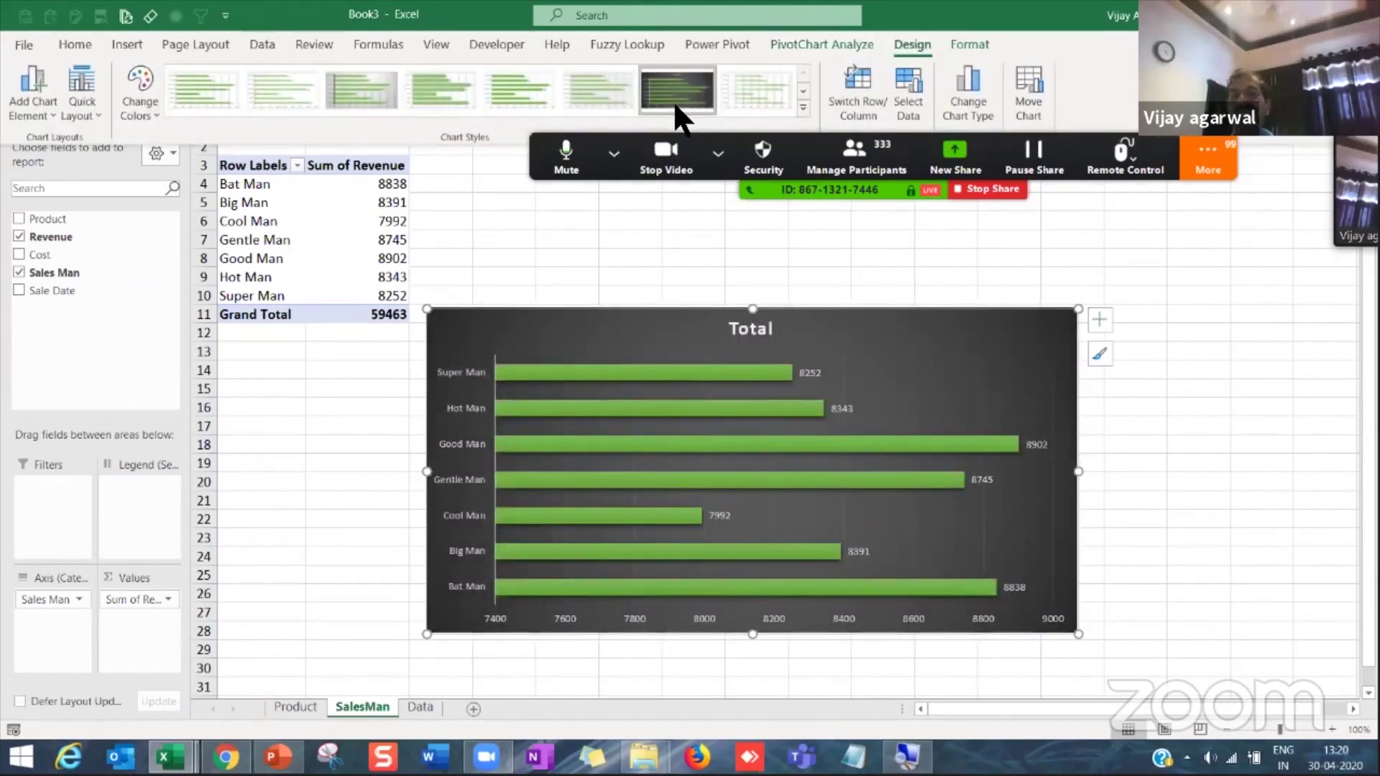
{"action": "left_click", "coordinate": [749, 329]}
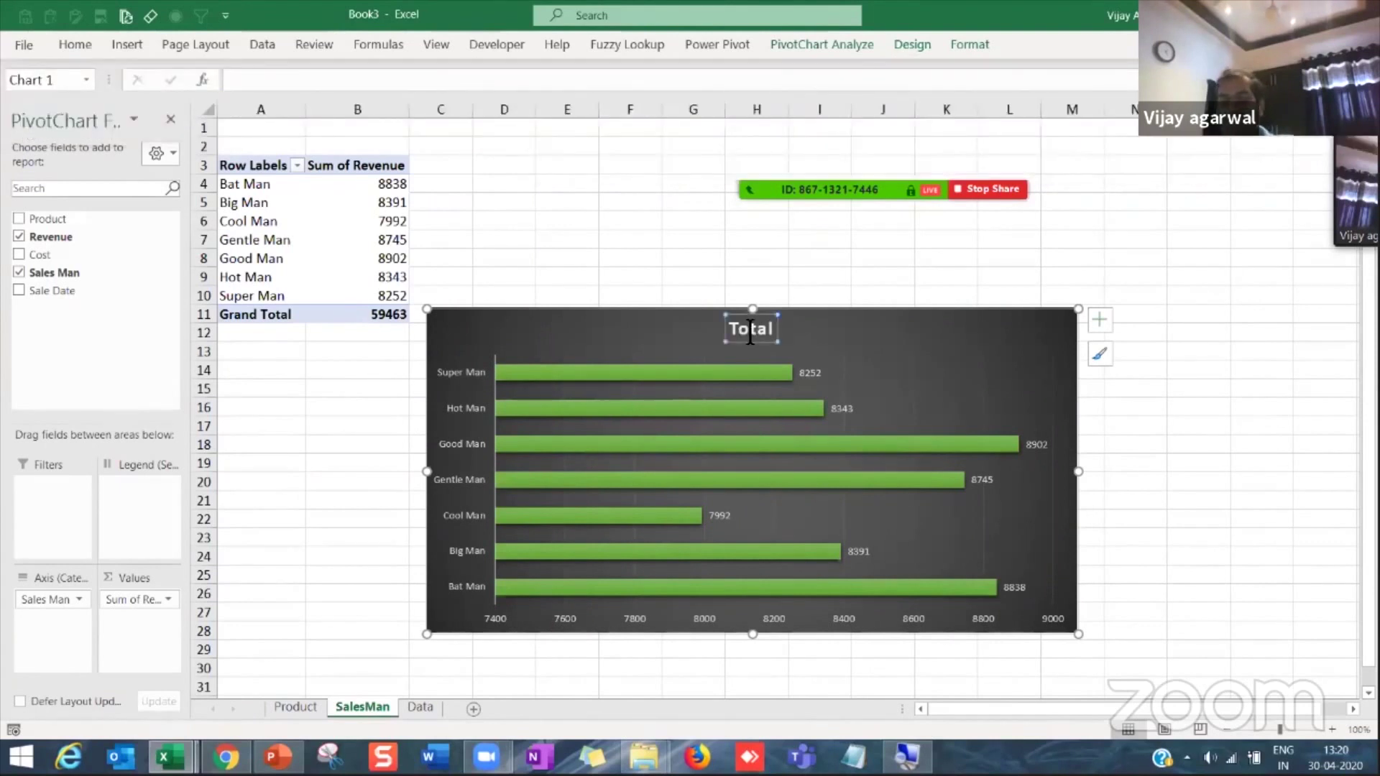
{"action": "key", "text": "Delete"}
{"action": "left_click_drag", "start_coordinate": [755, 299], "coordinate": [755, 283]}
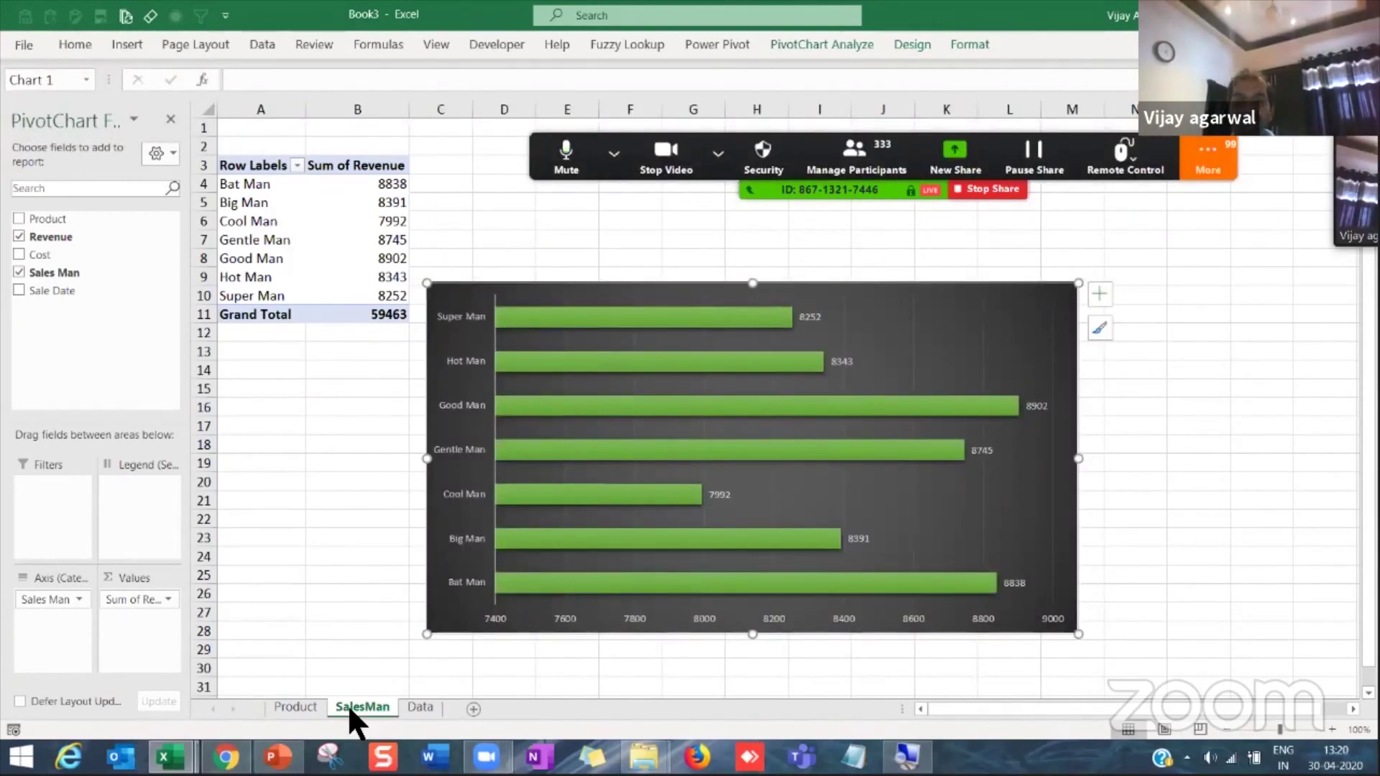
Step: Duplicate the SalesMan sheet in front of the Data sheet and rename the copy as PL
{"action": "left_click_drag", "start_coordinate": [350, 709], "coordinate": [404, 704]}
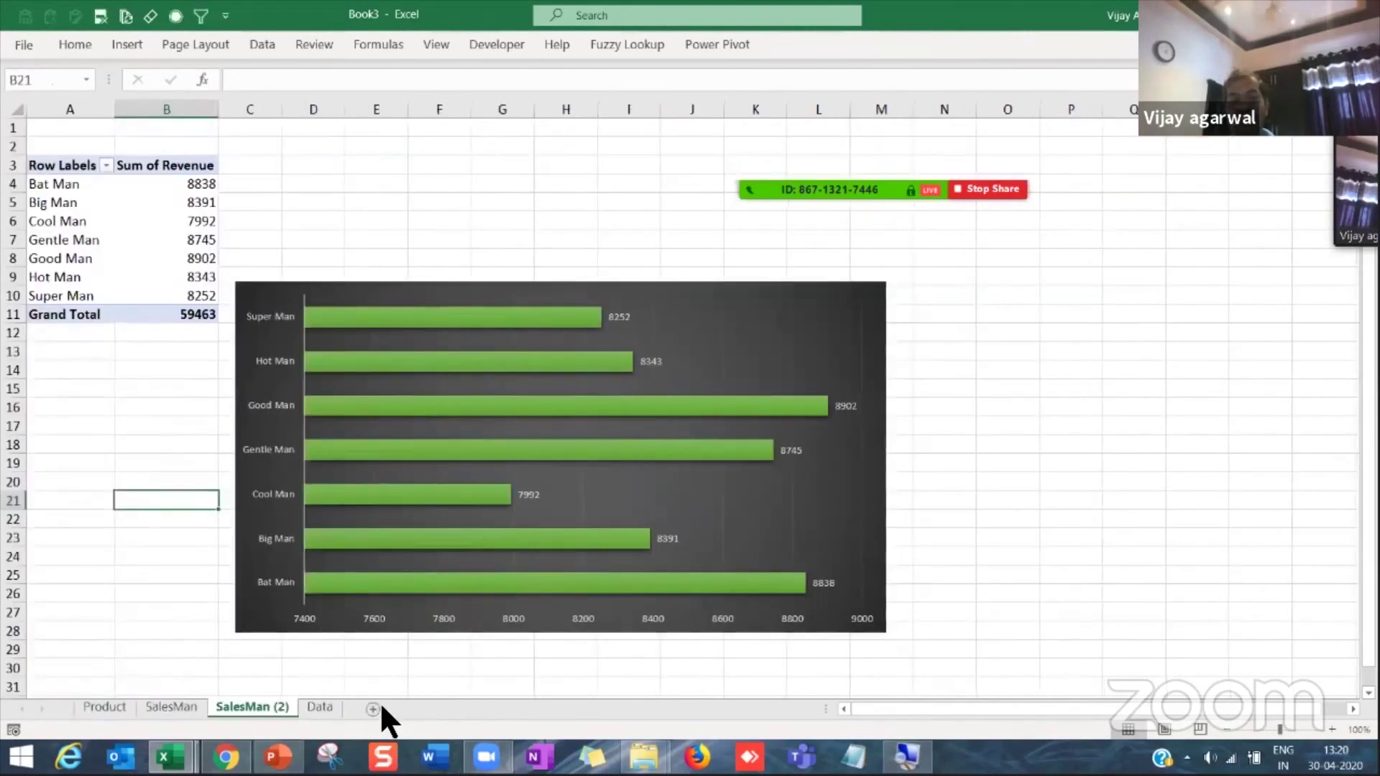
{"action": "right_click", "coordinate": [272, 707]}
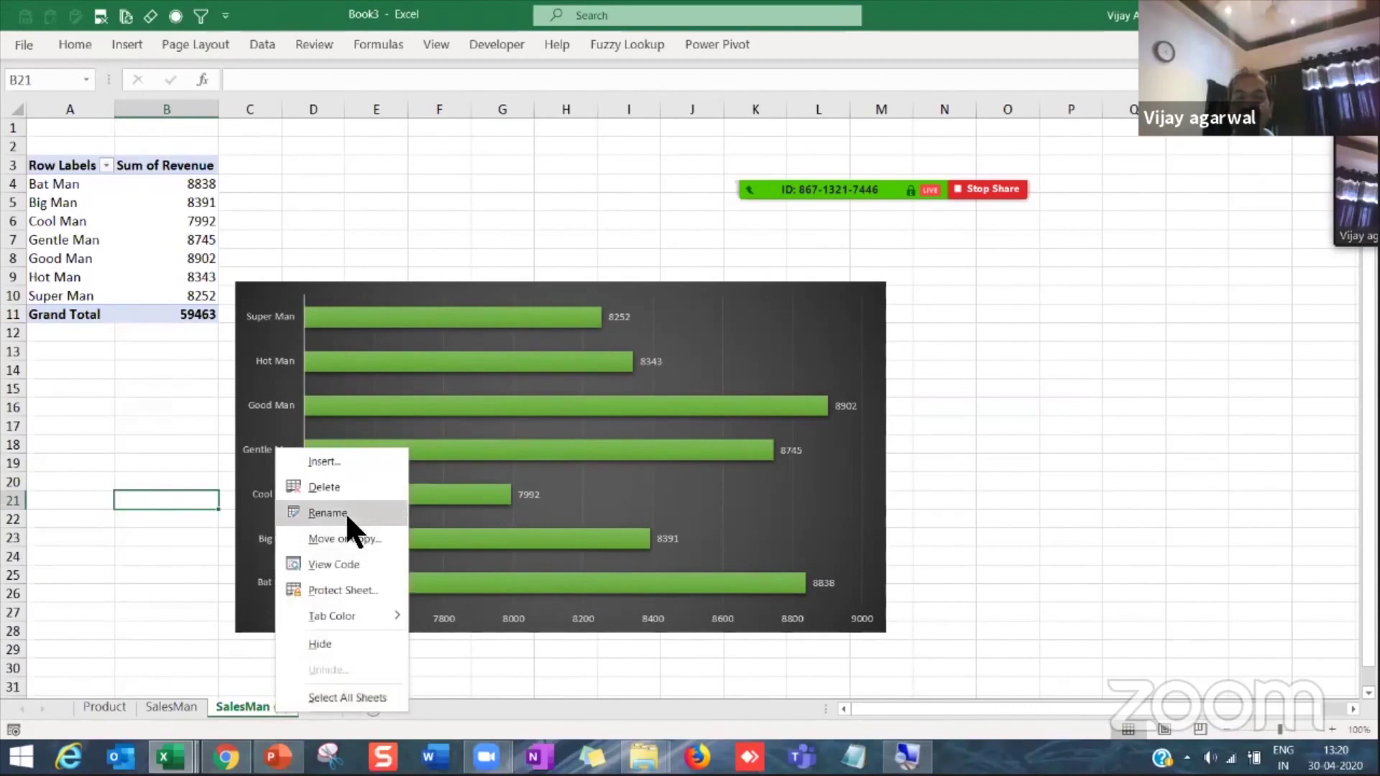
{"action": "left_click", "coordinate": [346, 513]}
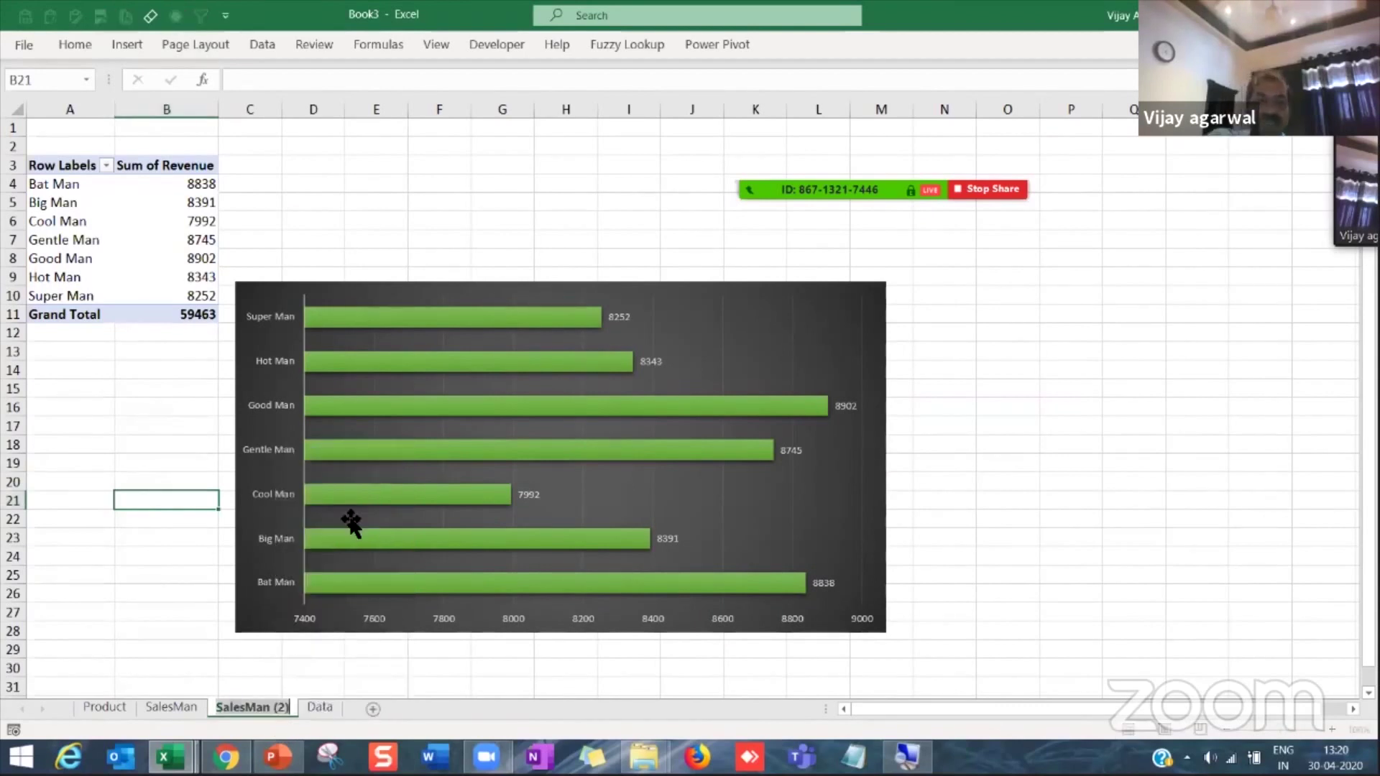
{"action": "type", "text": "Pro"}
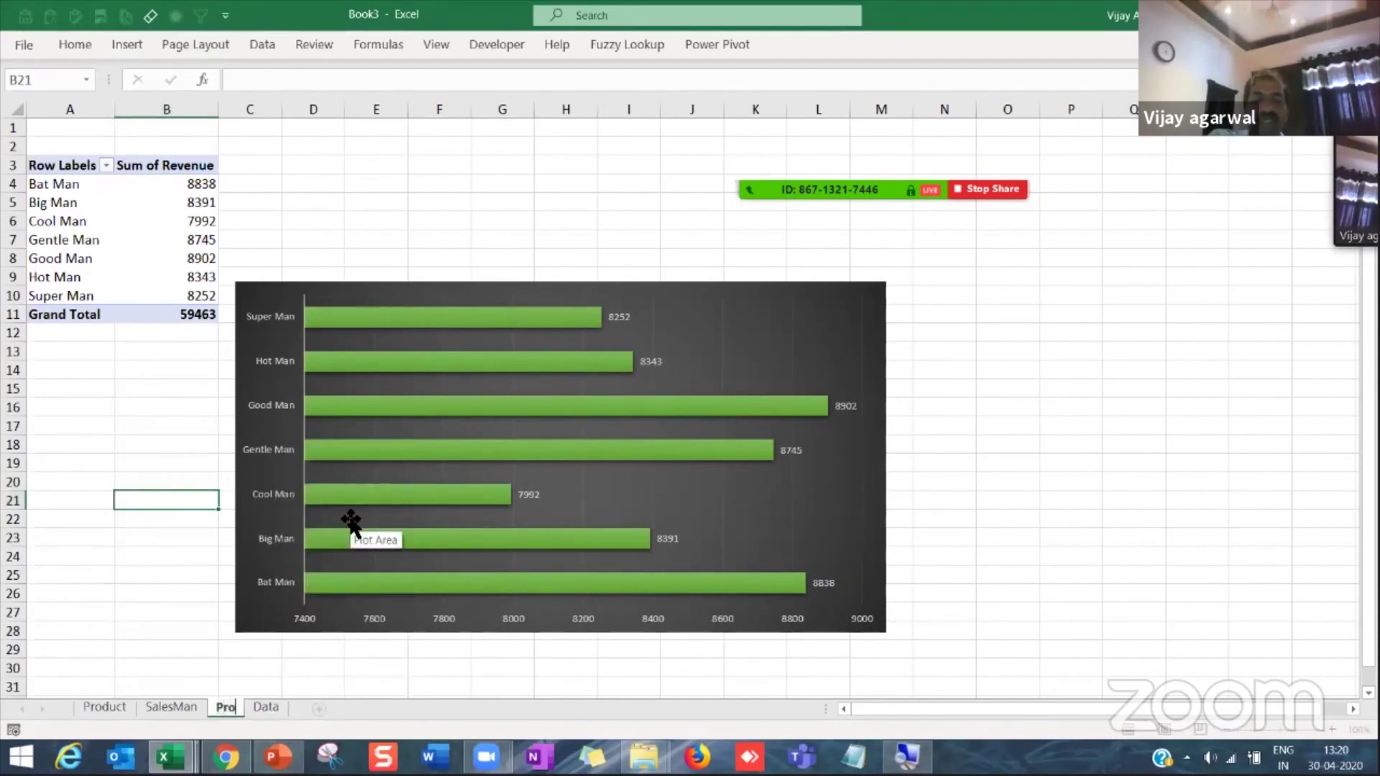
{"action": "type", "text": "fitLos"}
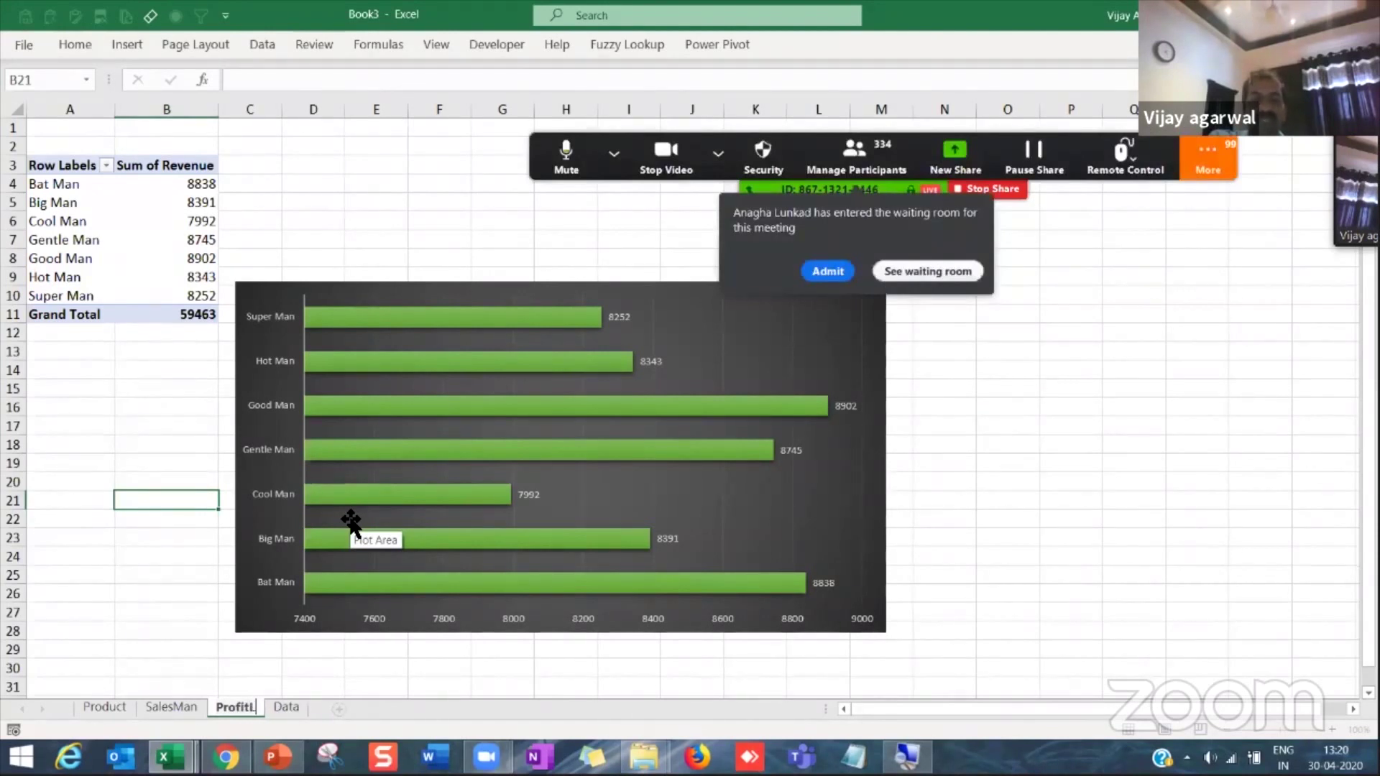
{"action": "key", "text": "BackSpace"}
{"action": "key", "text": "BackSpace"}
{"action": "key", "text": "BackSpace"}
{"action": "key", "text": "BackSpace"}
{"action": "key", "text": "BackSpace"}
{"action": "key", "text": "BackSpace"}
{"action": "key", "text": "BackSpace"}
{"action": "key", "text": "BackSpace"}
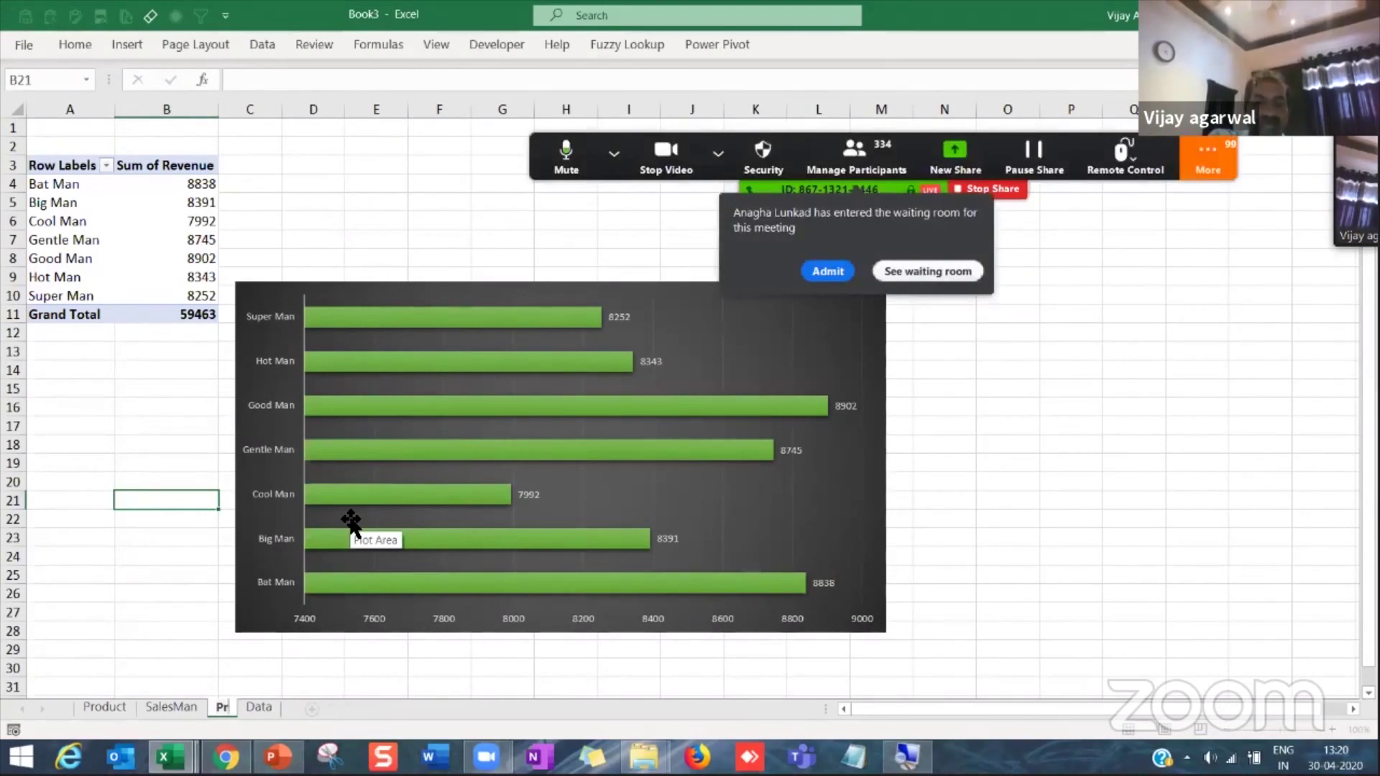
{"action": "type", "text": "L"}
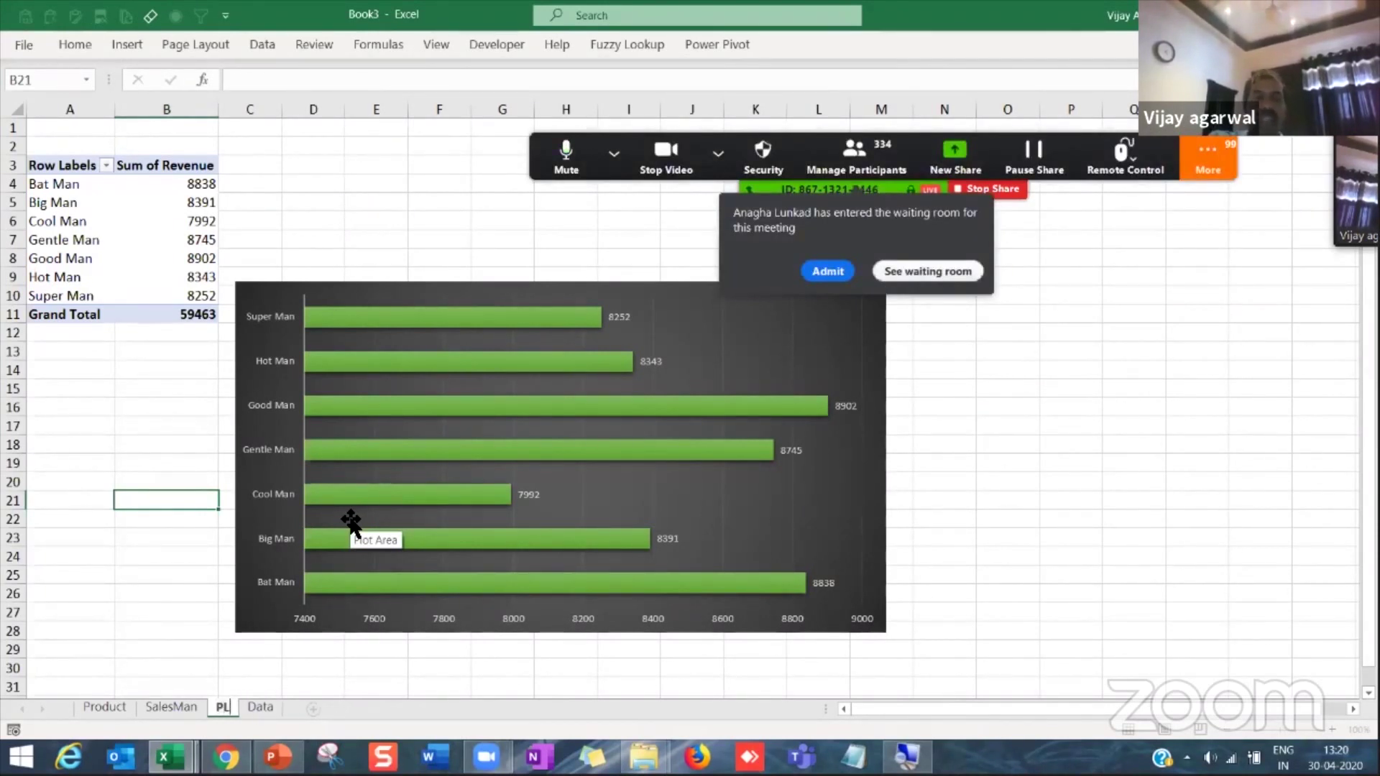
Step: Replace Sales Man with Sale Date as the row field of the PL sheet's PivotTable
{"action": "left_click", "coordinate": [92, 239]}
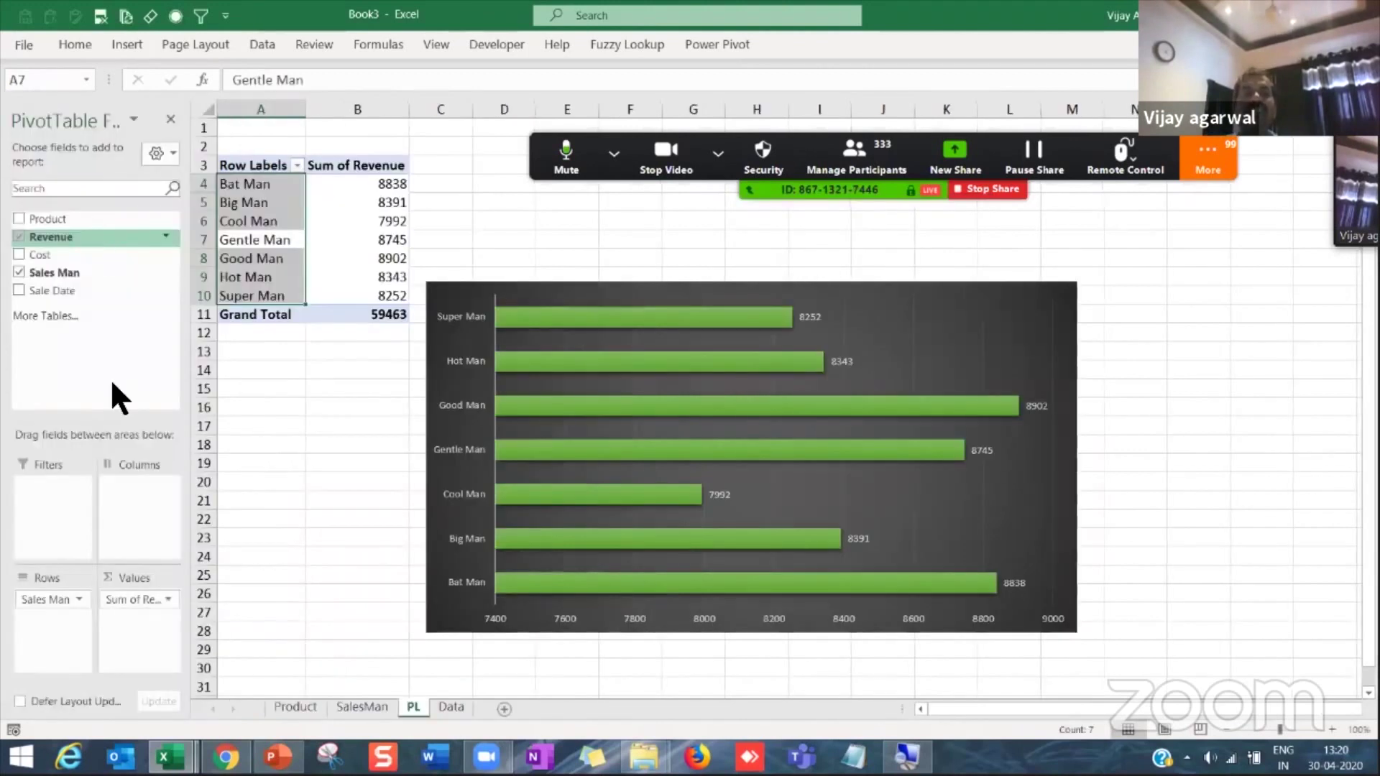
{"action": "left_click_drag", "start_coordinate": [53, 602], "coordinate": [93, 374]}
{"action": "left_click_drag", "start_coordinate": [108, 291], "coordinate": [58, 615]}
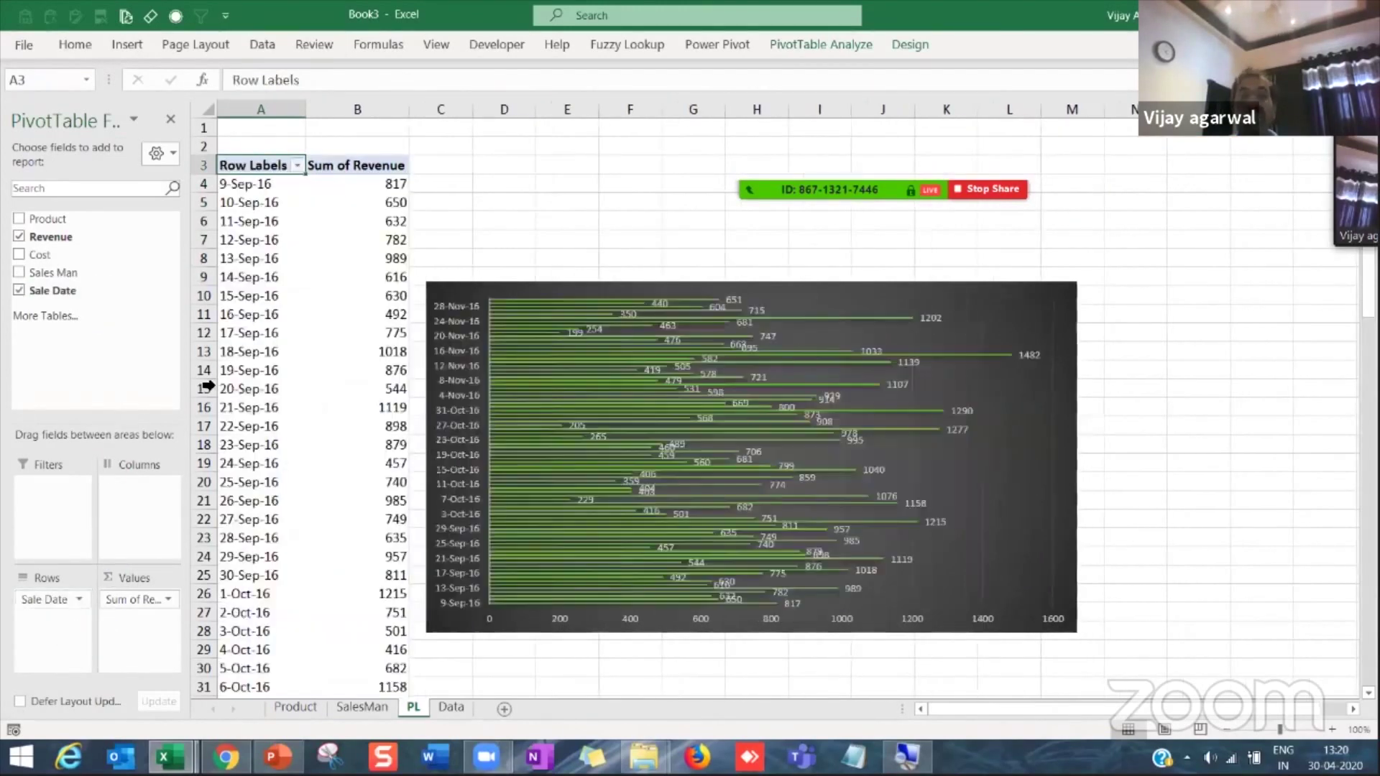
Step: Move the PL chart up and resize it to span about columns E to M and rows 7 to 31
{"action": "left_click", "coordinate": [756, 287]}
{"action": "left_click_drag", "start_coordinate": [752, 280], "coordinate": [782, 230]}
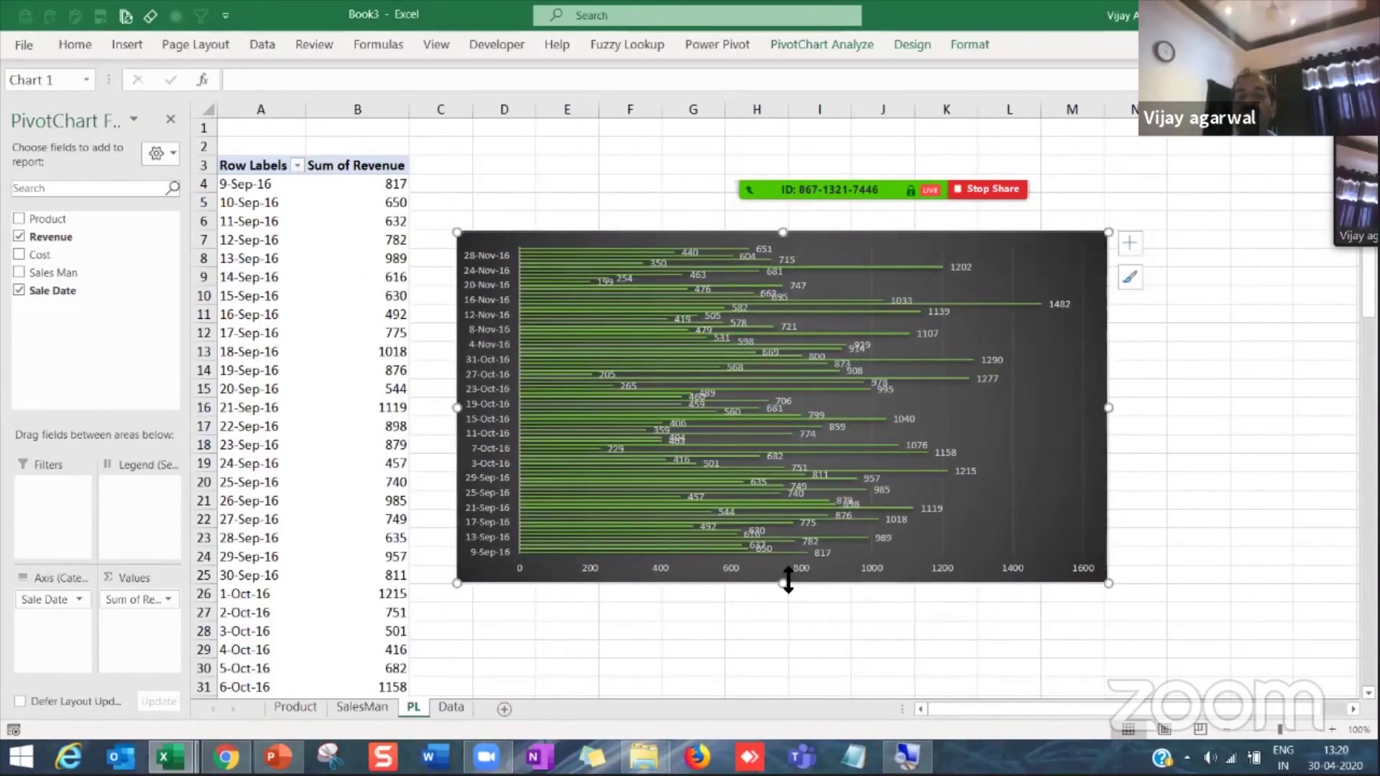
{"action": "left_click_drag", "start_coordinate": [787, 581], "coordinate": [790, 686]}
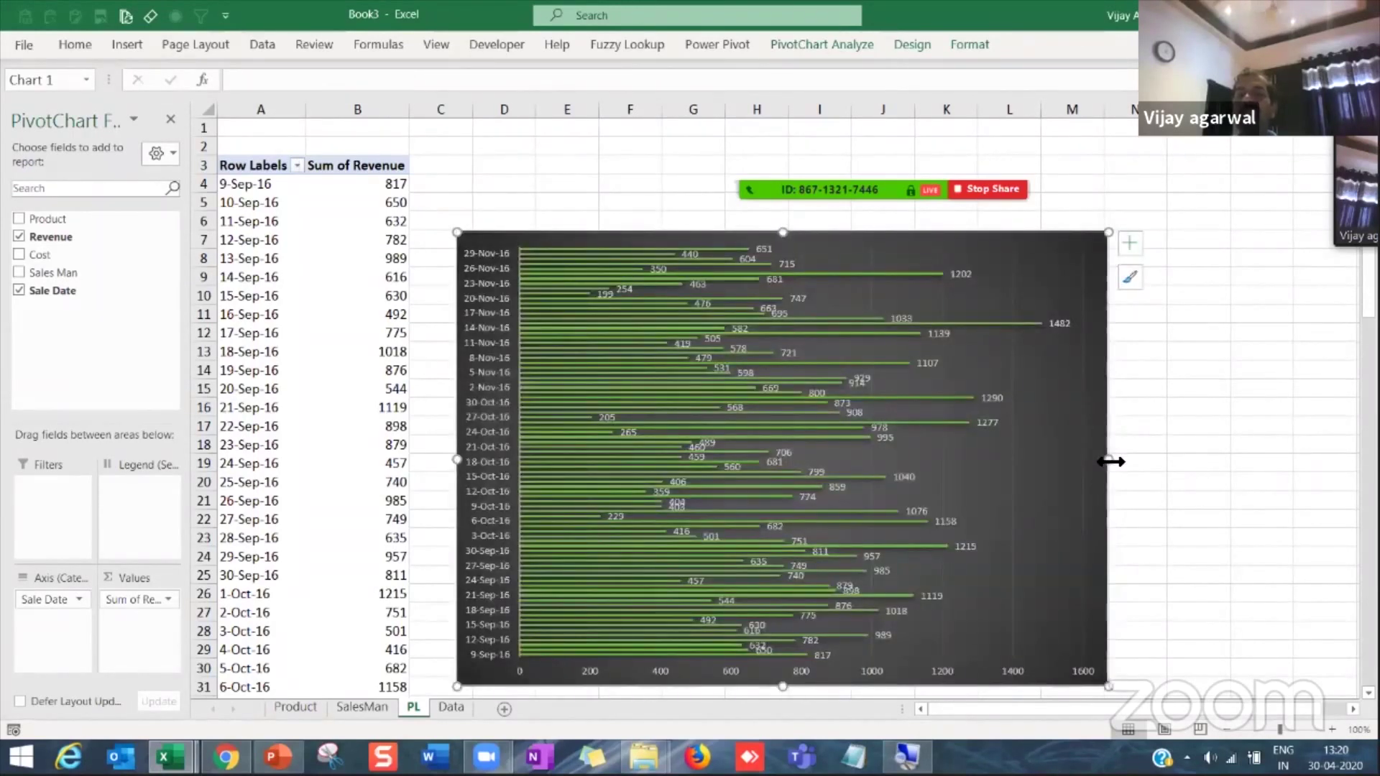
{"action": "left_click_drag", "start_coordinate": [1171, 455], "coordinate": [1168, 457]}
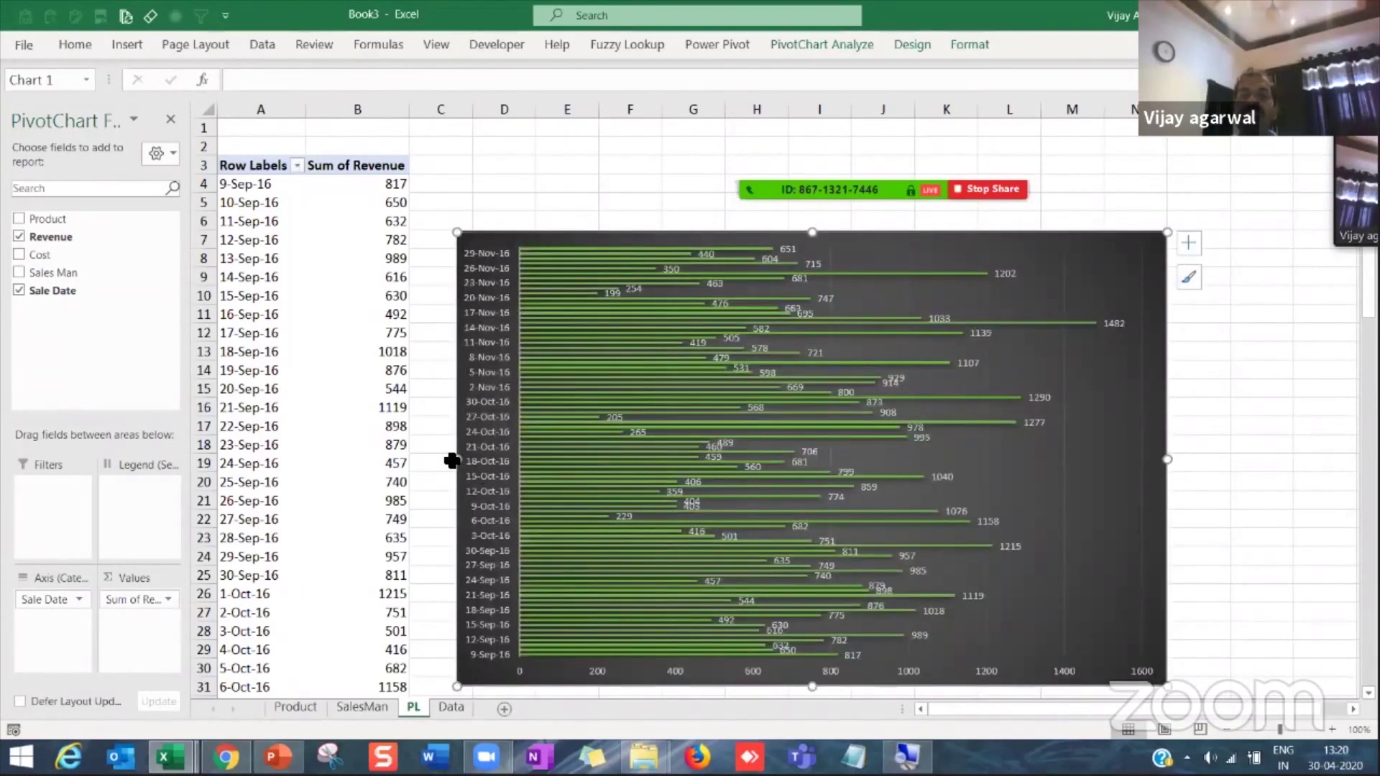
{"action": "left_click_drag", "start_coordinate": [457, 464], "coordinate": [562, 453]}
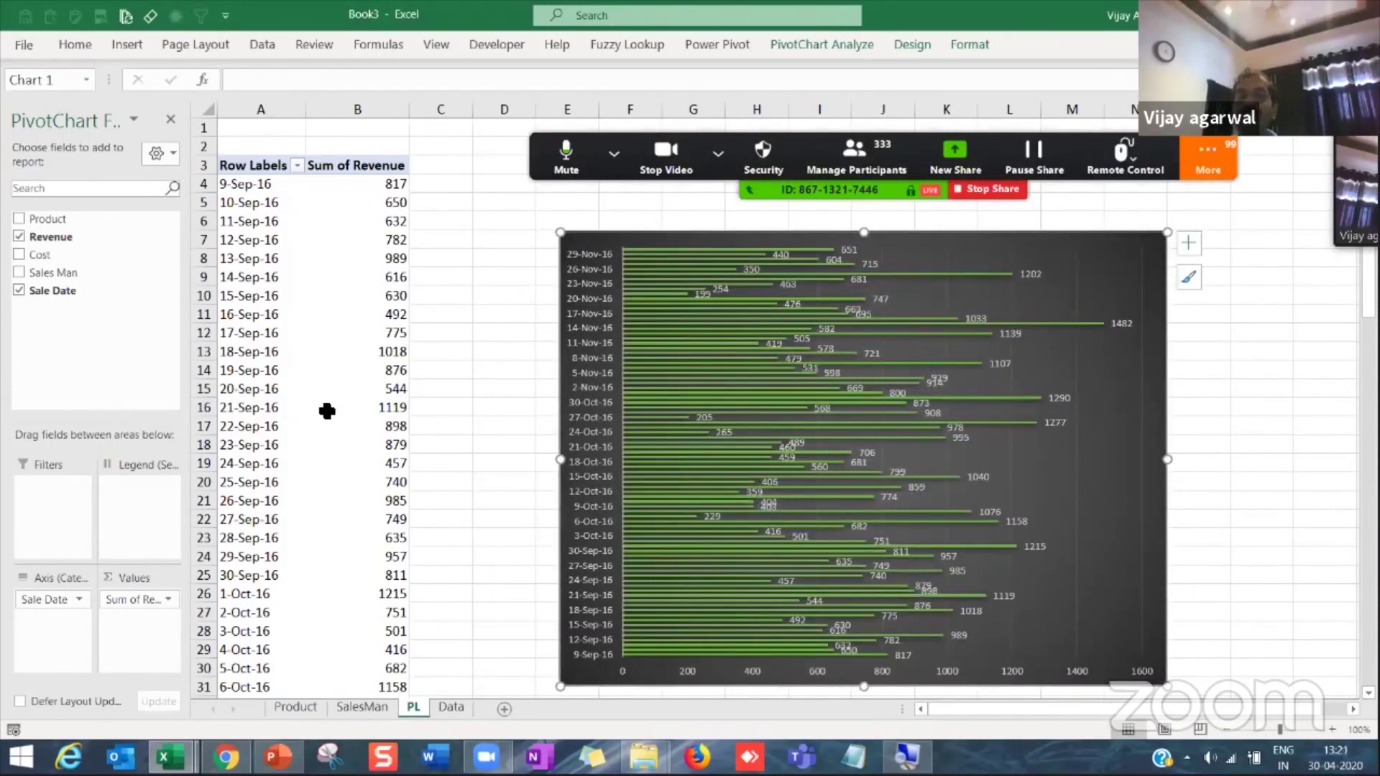
Step: Group the Sale Date row labels of the PL PivotTable by Months
{"action": "left_click", "coordinate": [271, 338]}
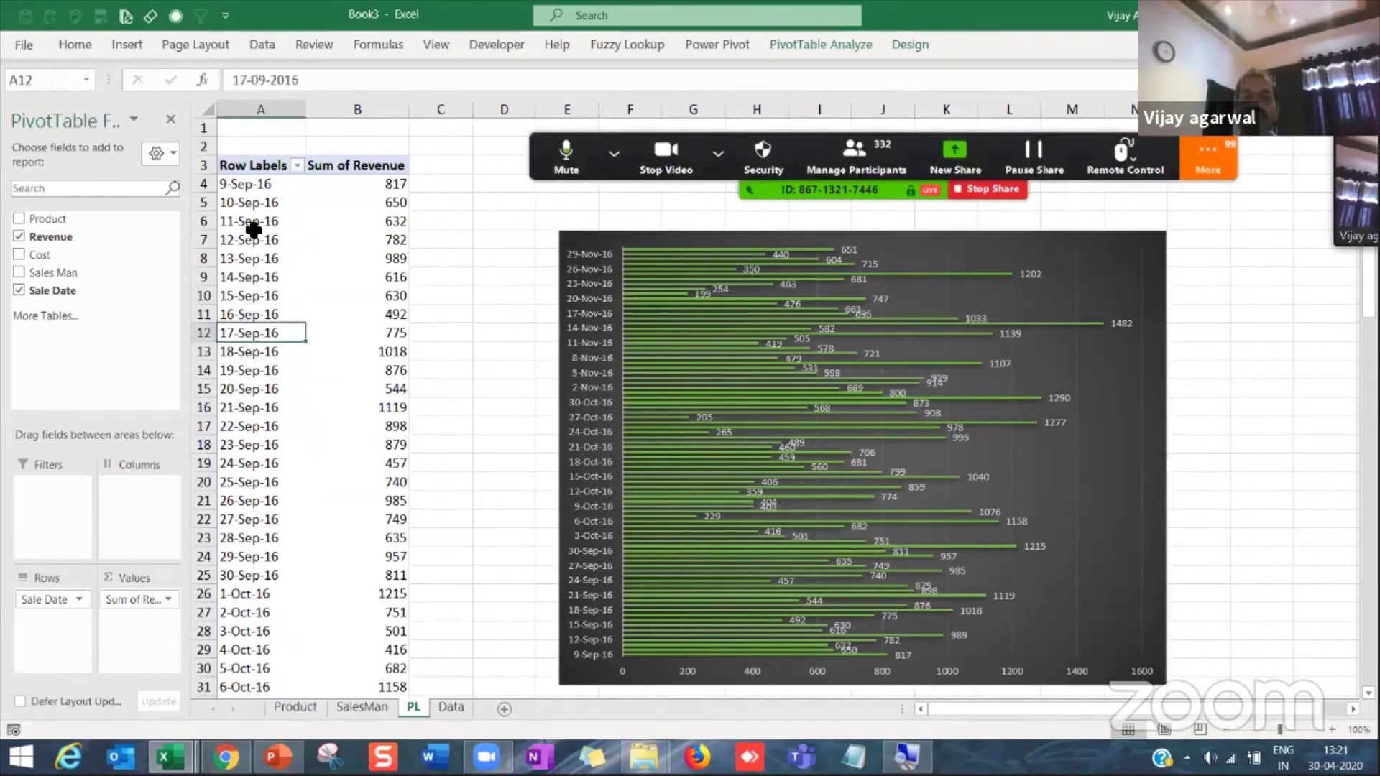
{"action": "left_click", "coordinate": [277, 295]}
{"action": "left_click", "coordinate": [277, 348]}
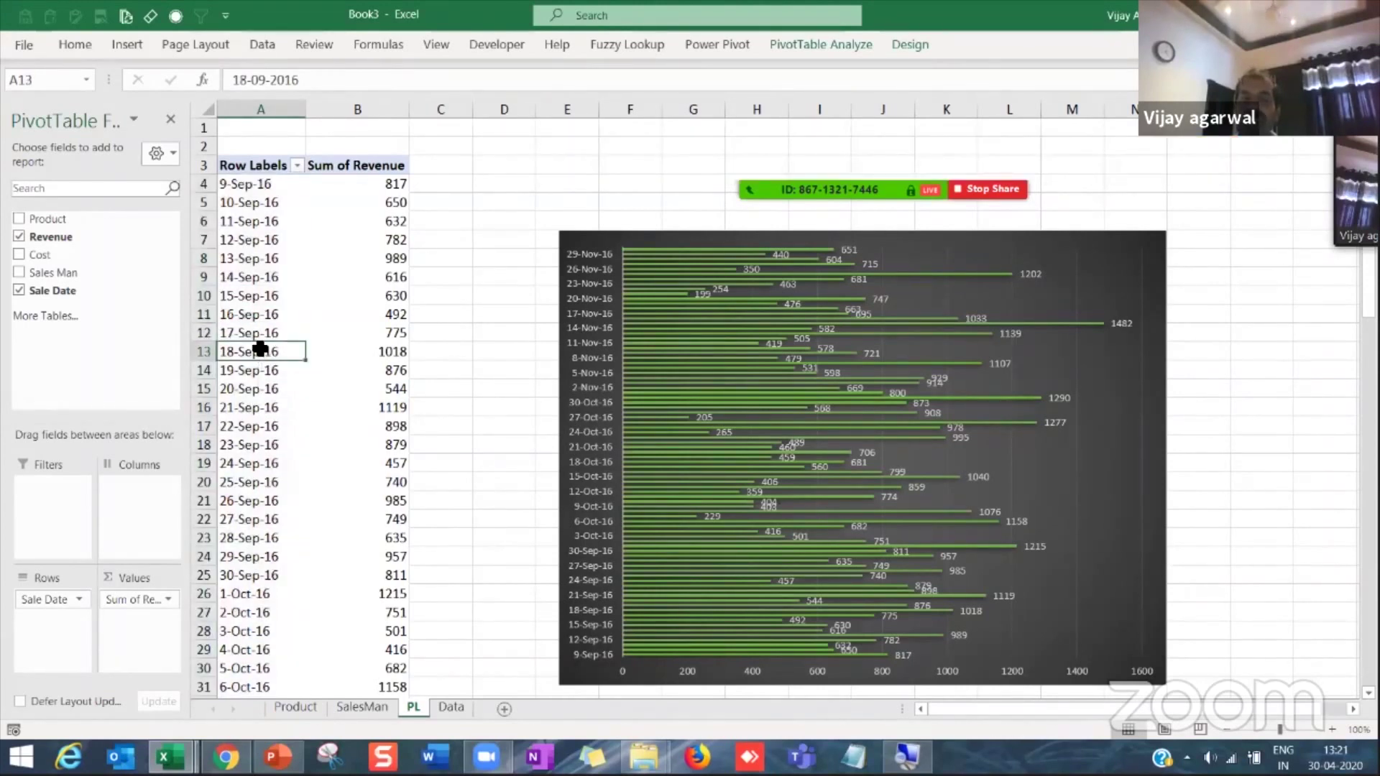
{"action": "right_click", "coordinate": [261, 350]}
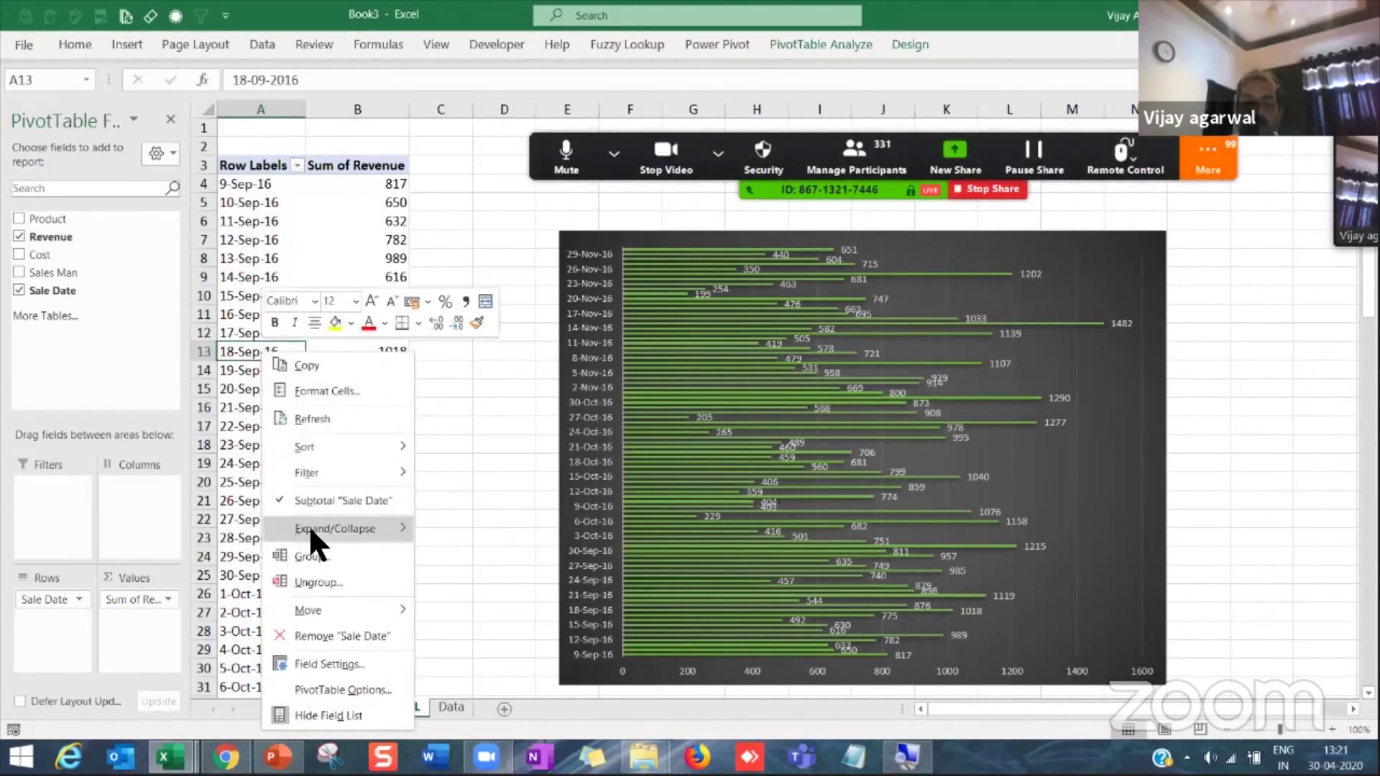
{"action": "mouse_move", "coordinate": [308, 525]}
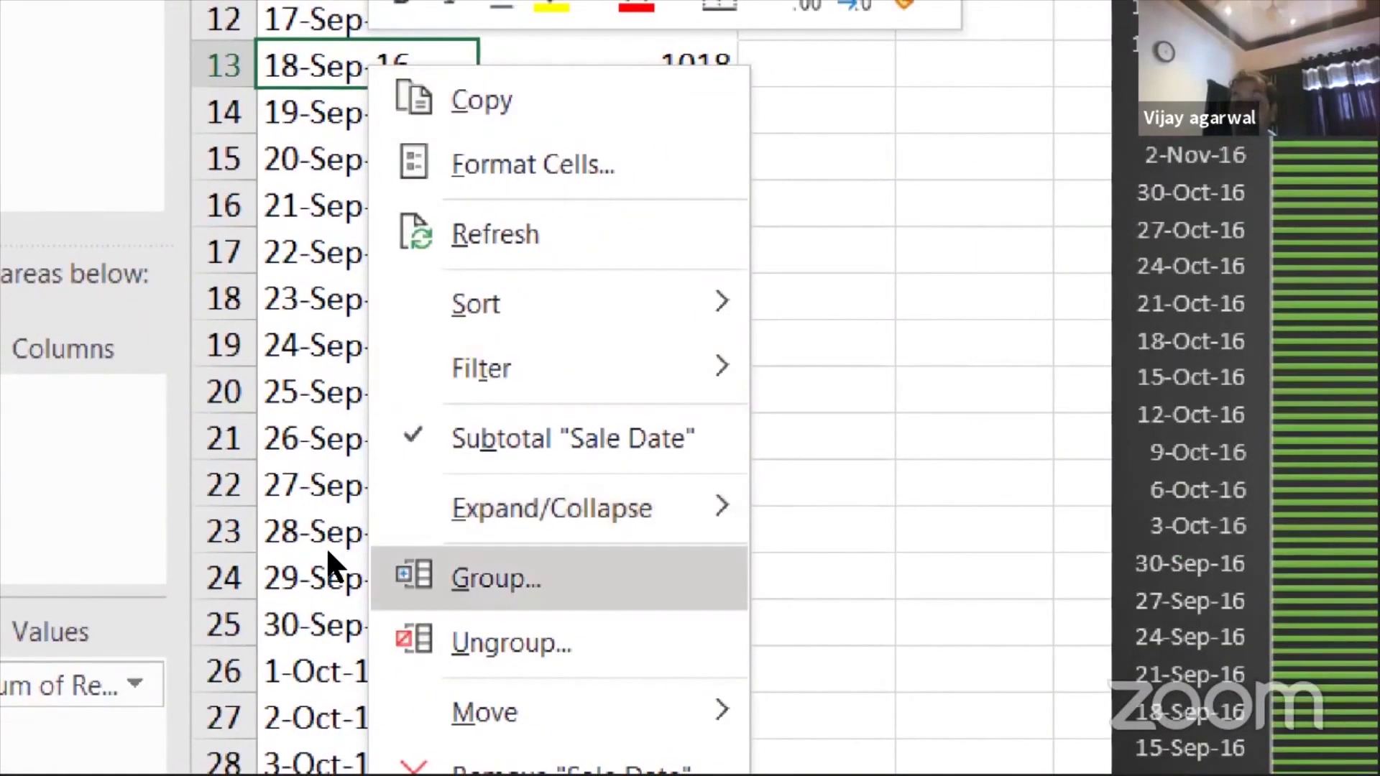
{"action": "key", "text": "Return"}
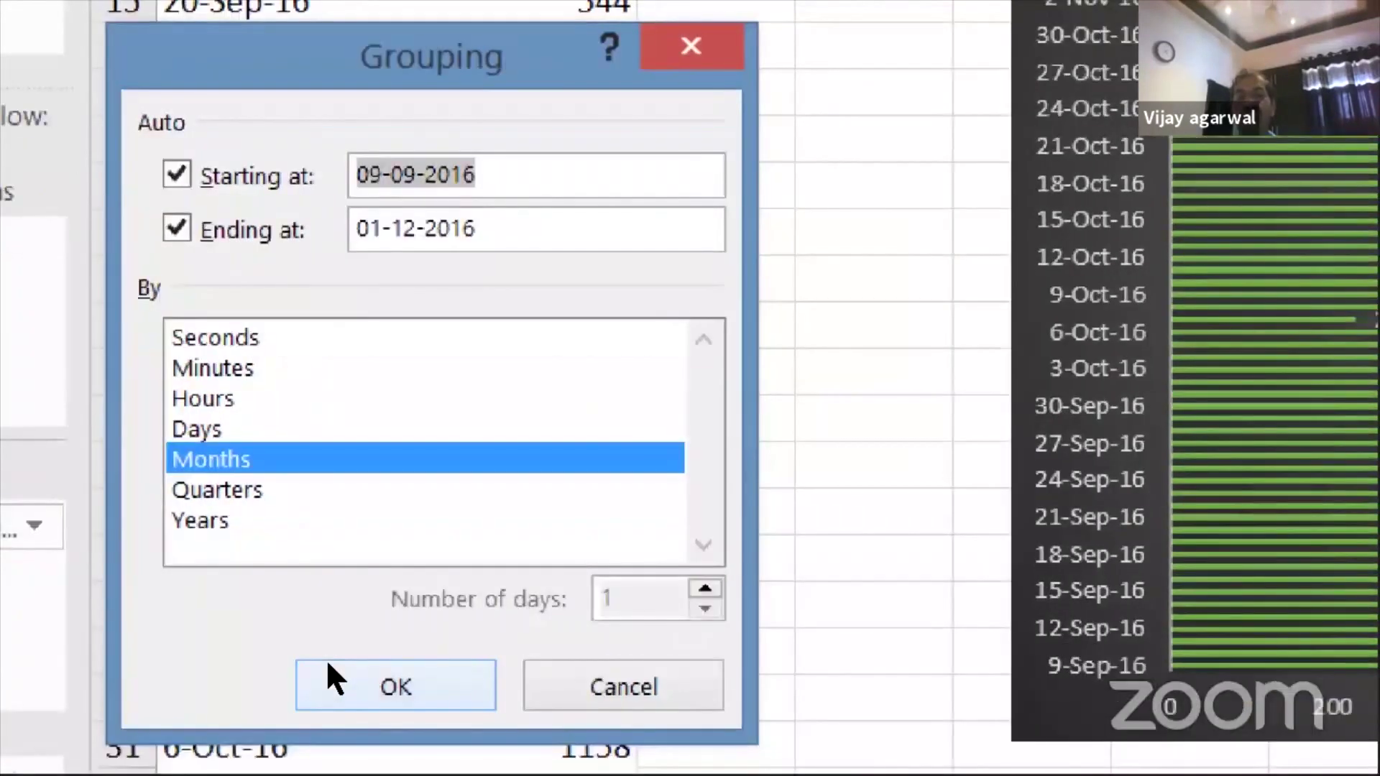
{"action": "left_click", "coordinate": [325, 658]}
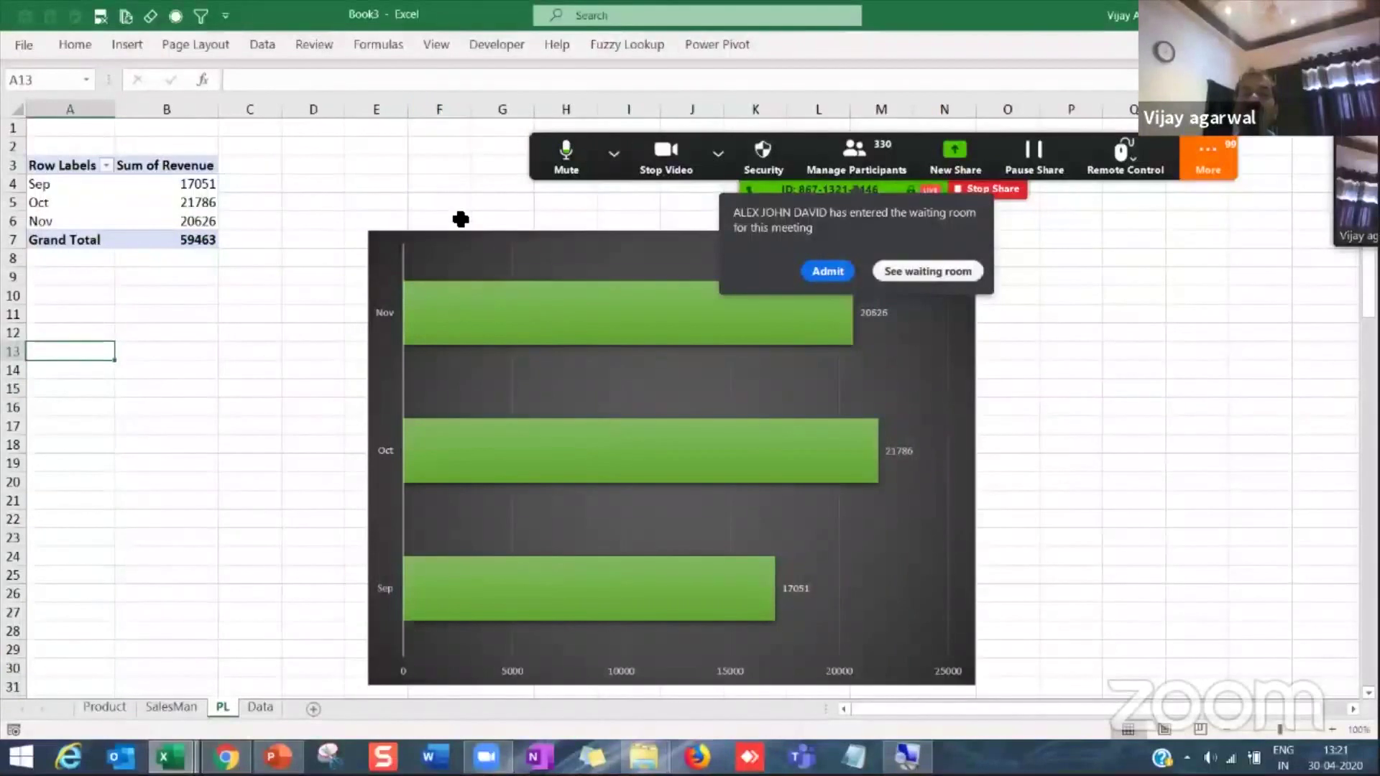
Step: Shift the PL chart slightly up and add Cost as a second value field below Sum of Revenue
{"action": "left_click_drag", "start_coordinate": [465, 234], "coordinate": [367, 209]}
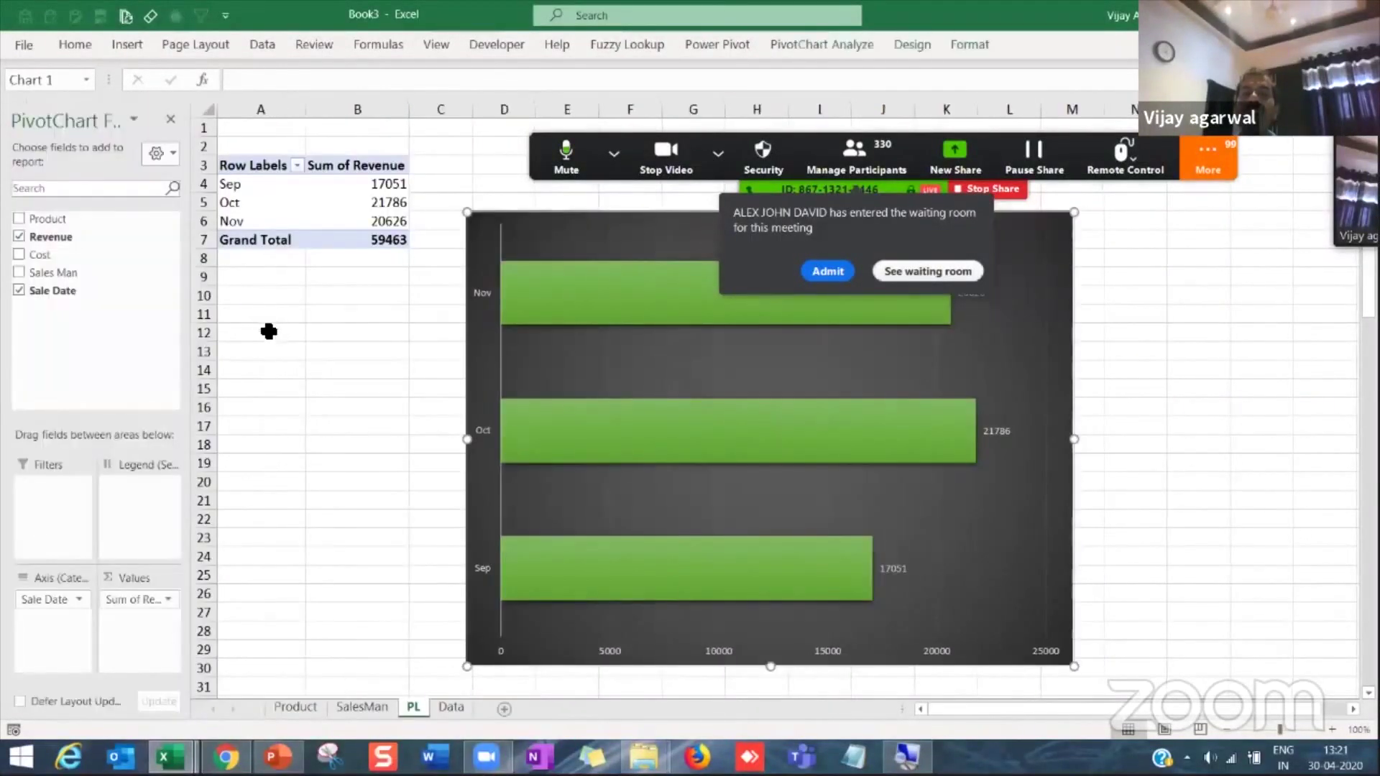
{"action": "left_click_drag", "start_coordinate": [54, 256], "coordinate": [129, 638]}
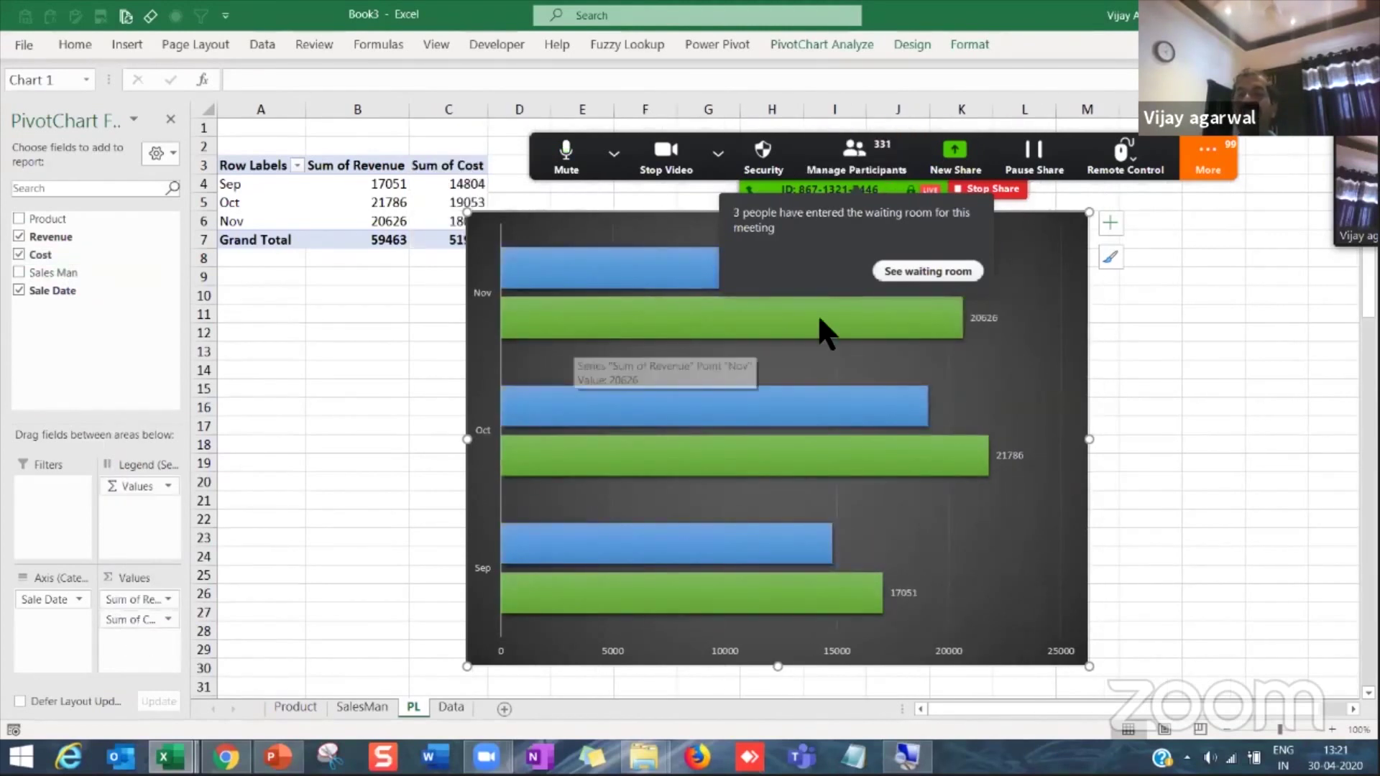
Step: Add data labels to the Sum of Cost bars in the PL chart
{"action": "left_click", "coordinate": [655, 275]}
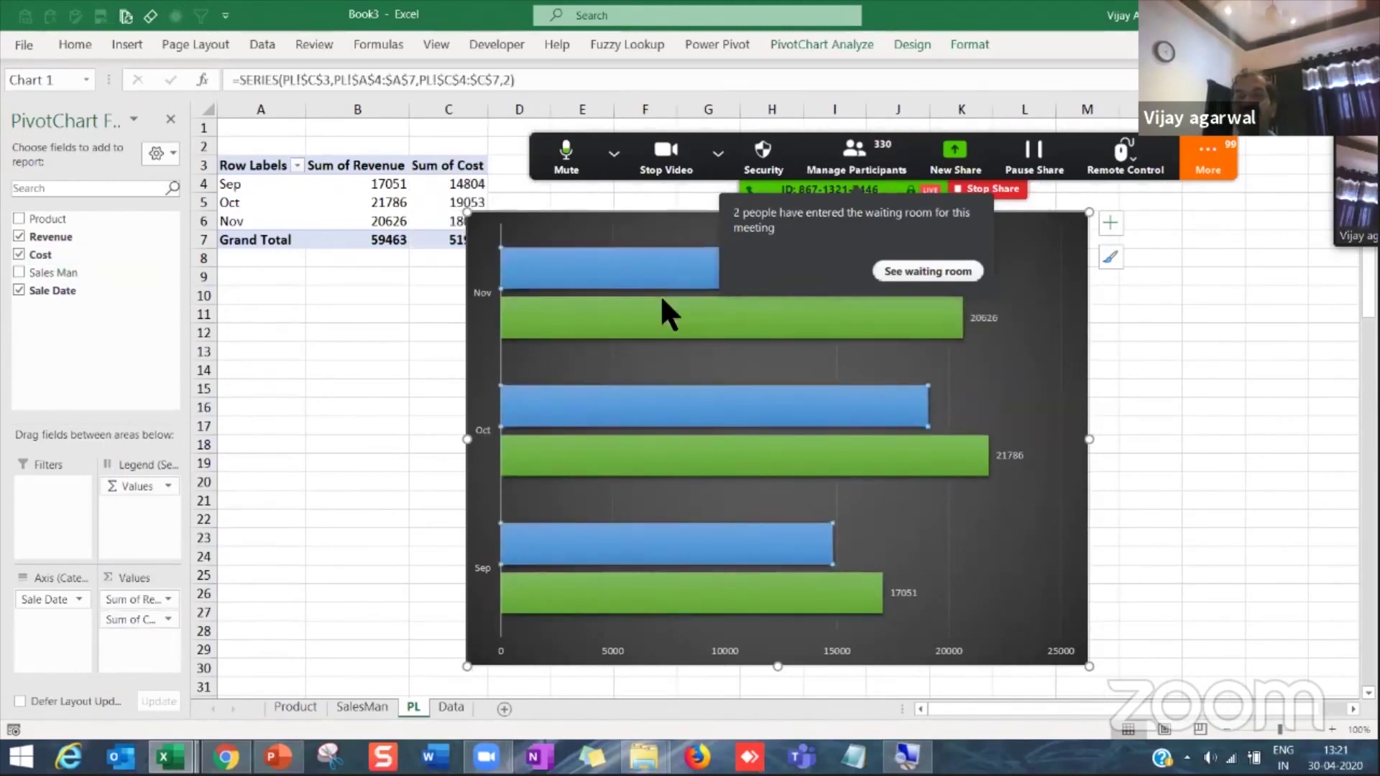
{"action": "right_click", "coordinate": [659, 283]}
{"action": "left_click", "coordinate": [742, 479]}
{"action": "right_click", "coordinate": [667, 286]}
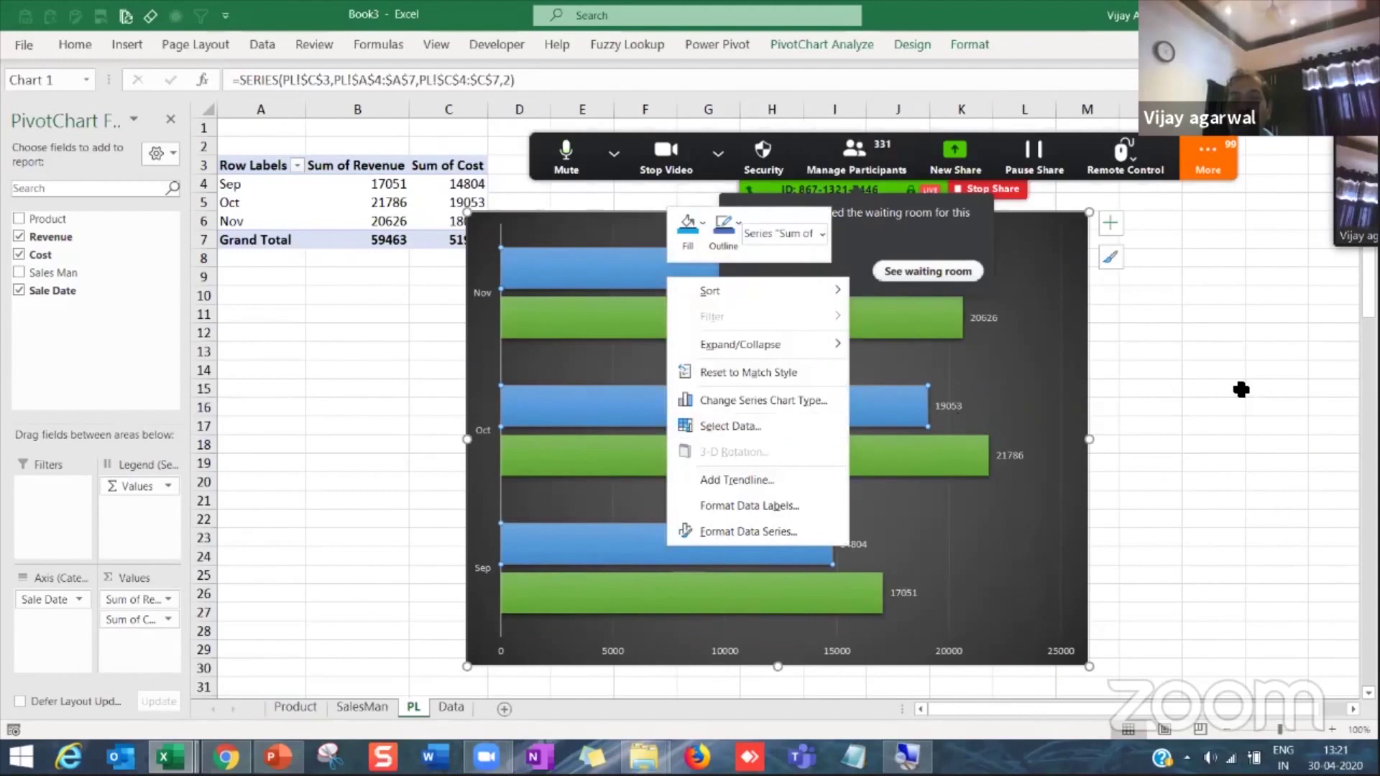
{"action": "left_click", "coordinate": [1218, 385]}
{"action": "left_click", "coordinate": [1218, 385]}
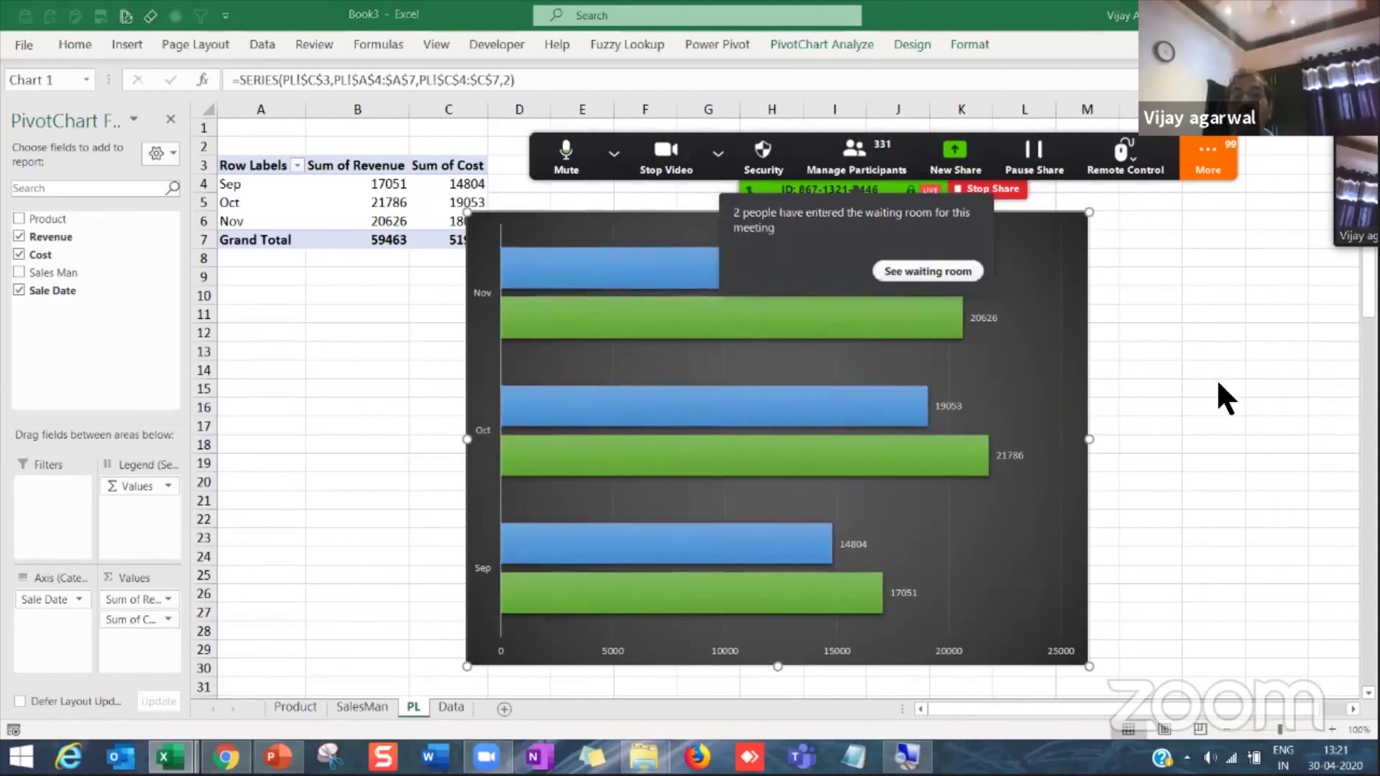
Step: Change the PL chart to Clustered Column and apply the light gray gradient chart style with labels inside the columns
{"action": "left_click", "coordinate": [629, 255]}
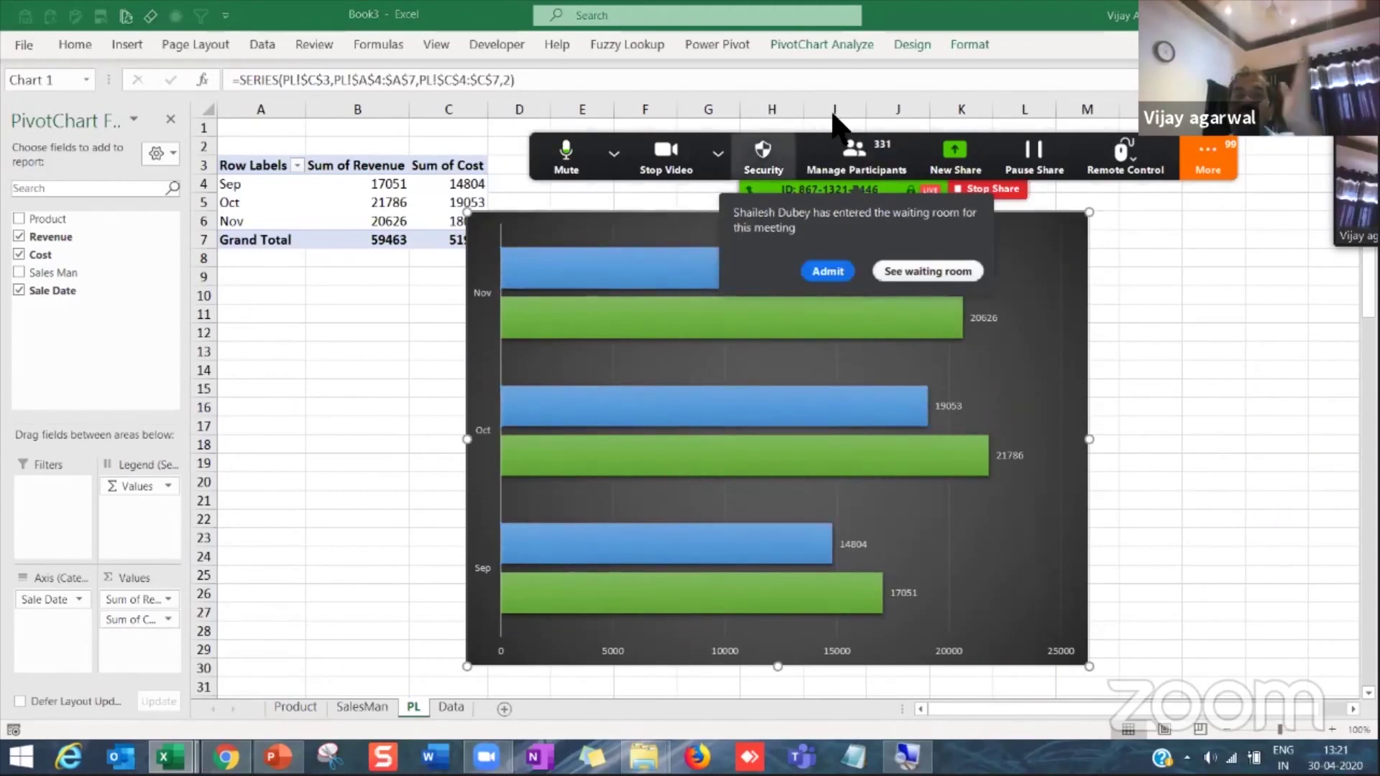
{"action": "left_click", "coordinate": [909, 44]}
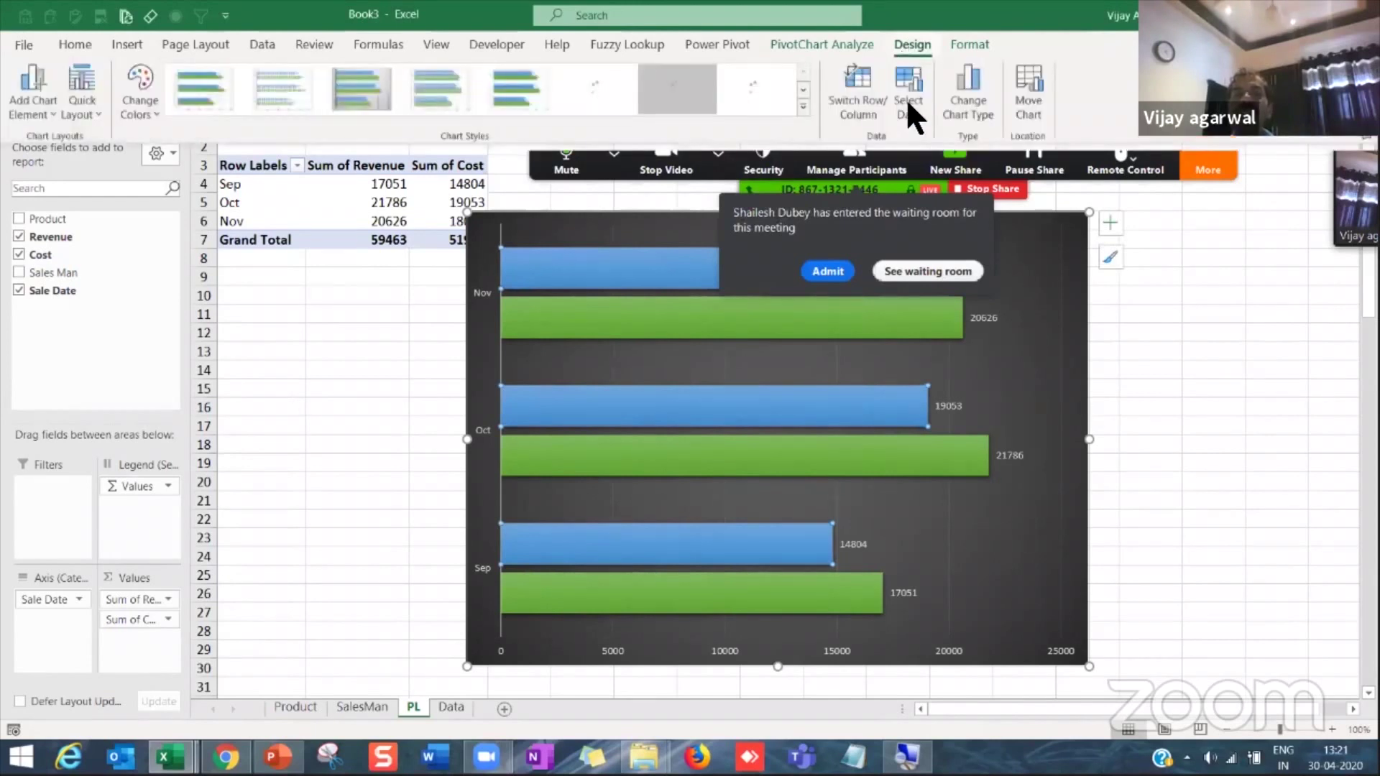
{"action": "left_click", "coordinate": [967, 92]}
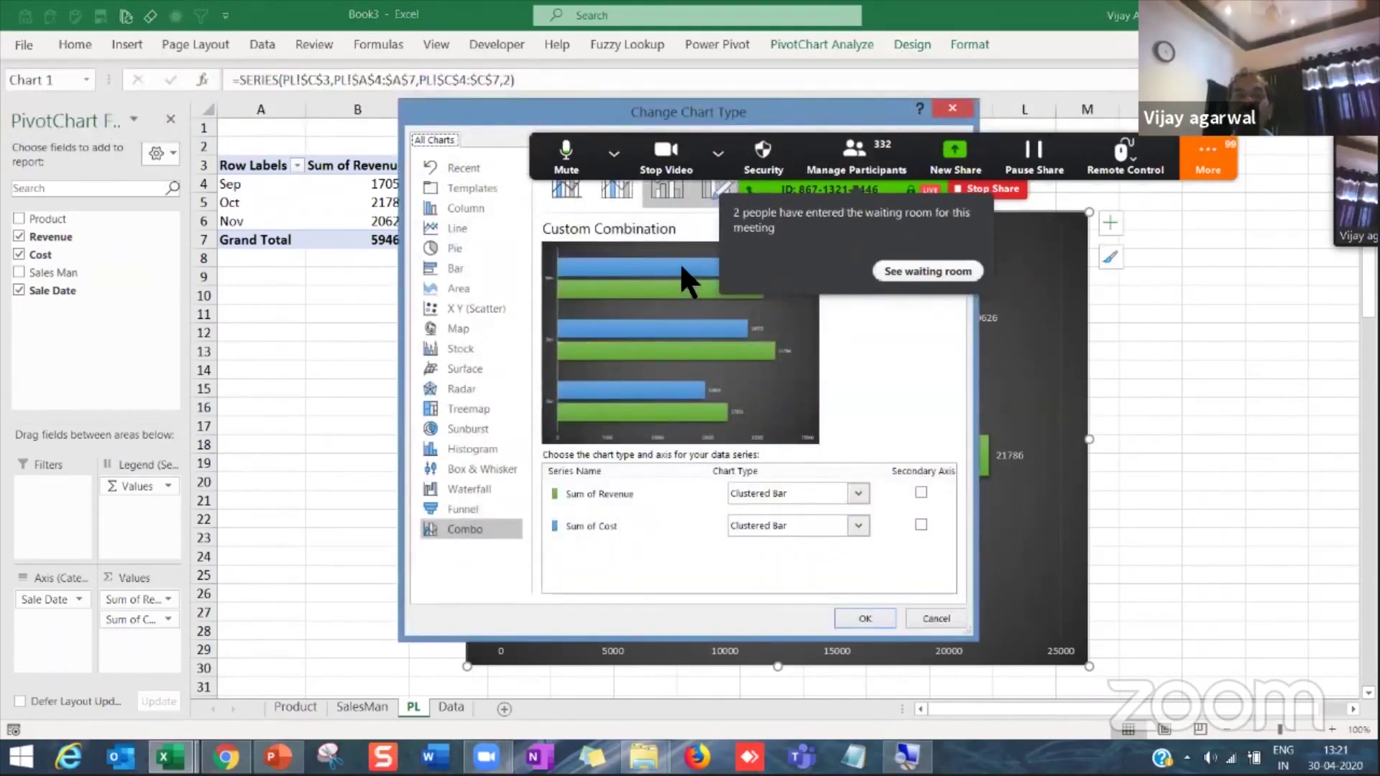
{"action": "left_click", "coordinate": [460, 208]}
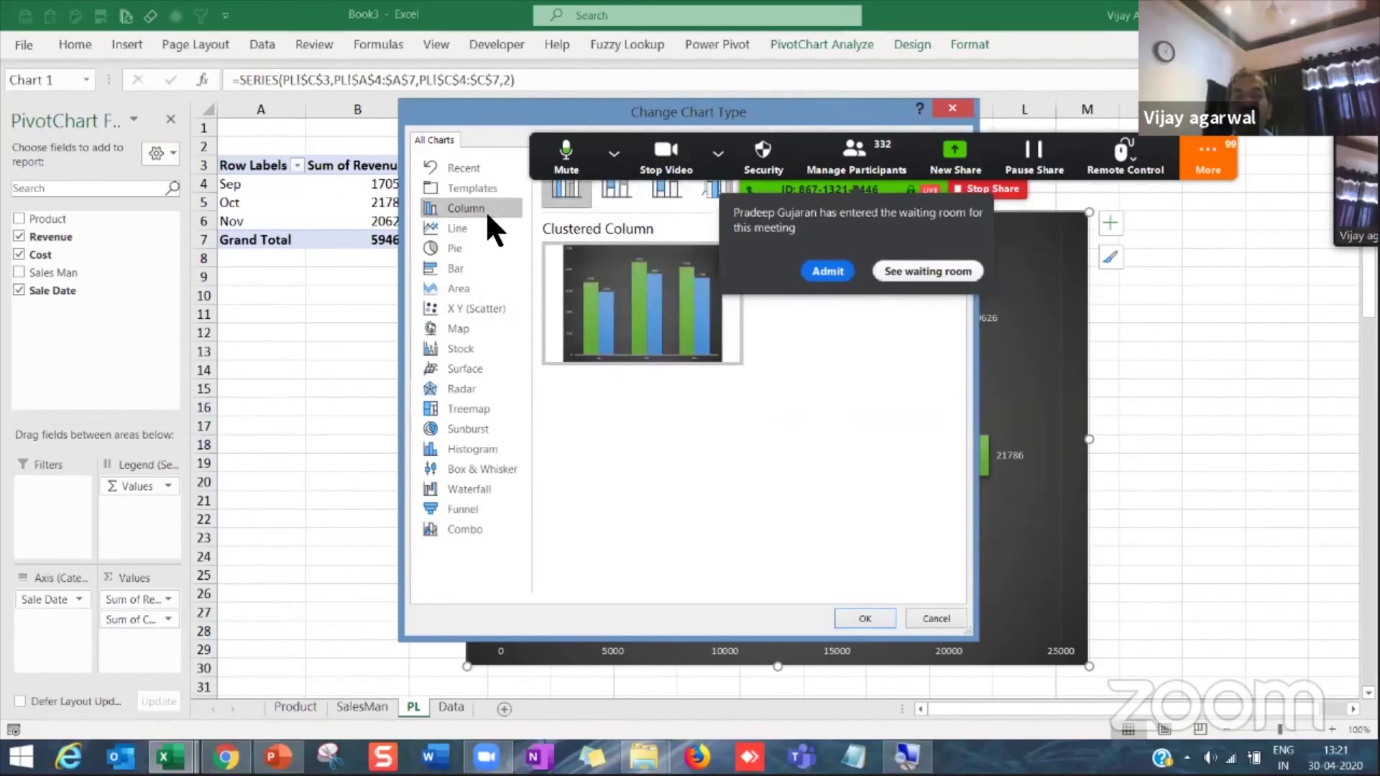
{"action": "left_click", "coordinate": [864, 621]}
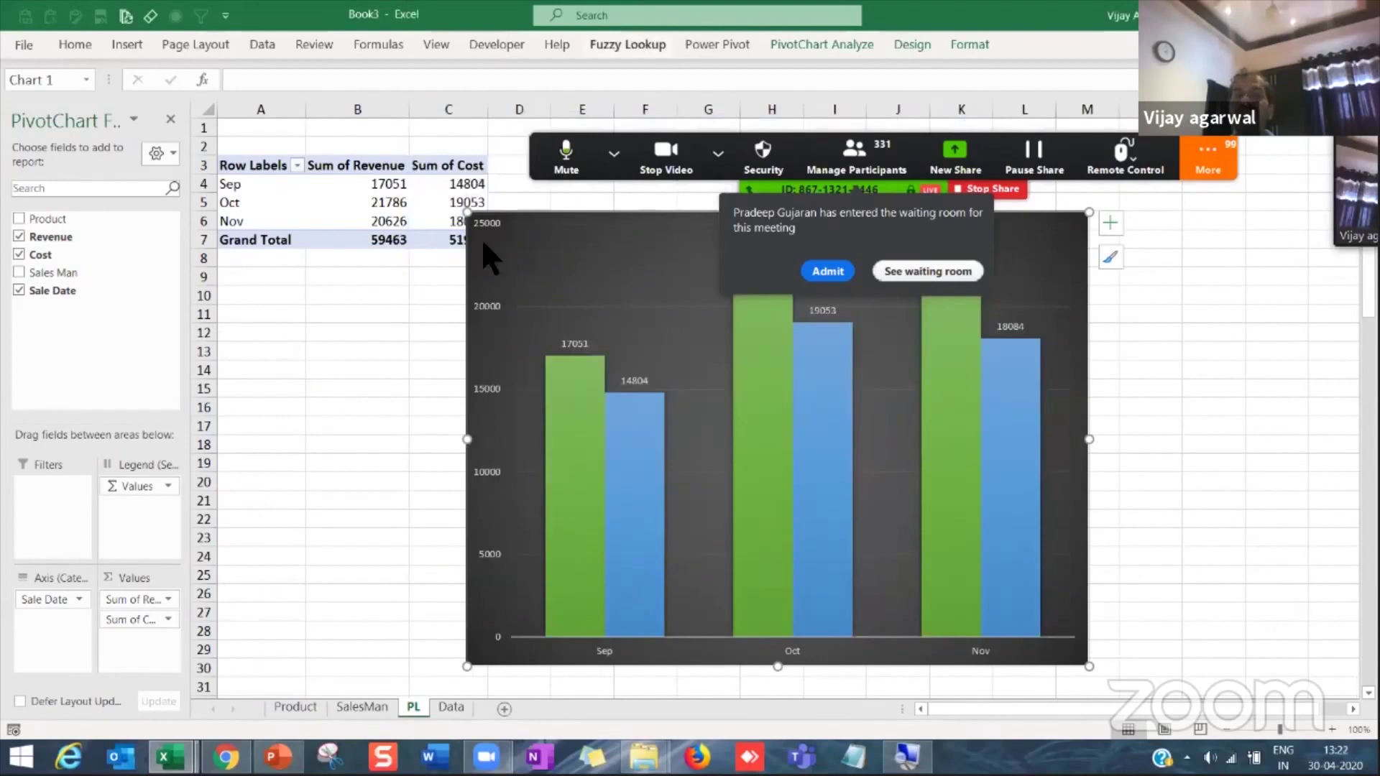
{"action": "left_click", "coordinate": [912, 41]}
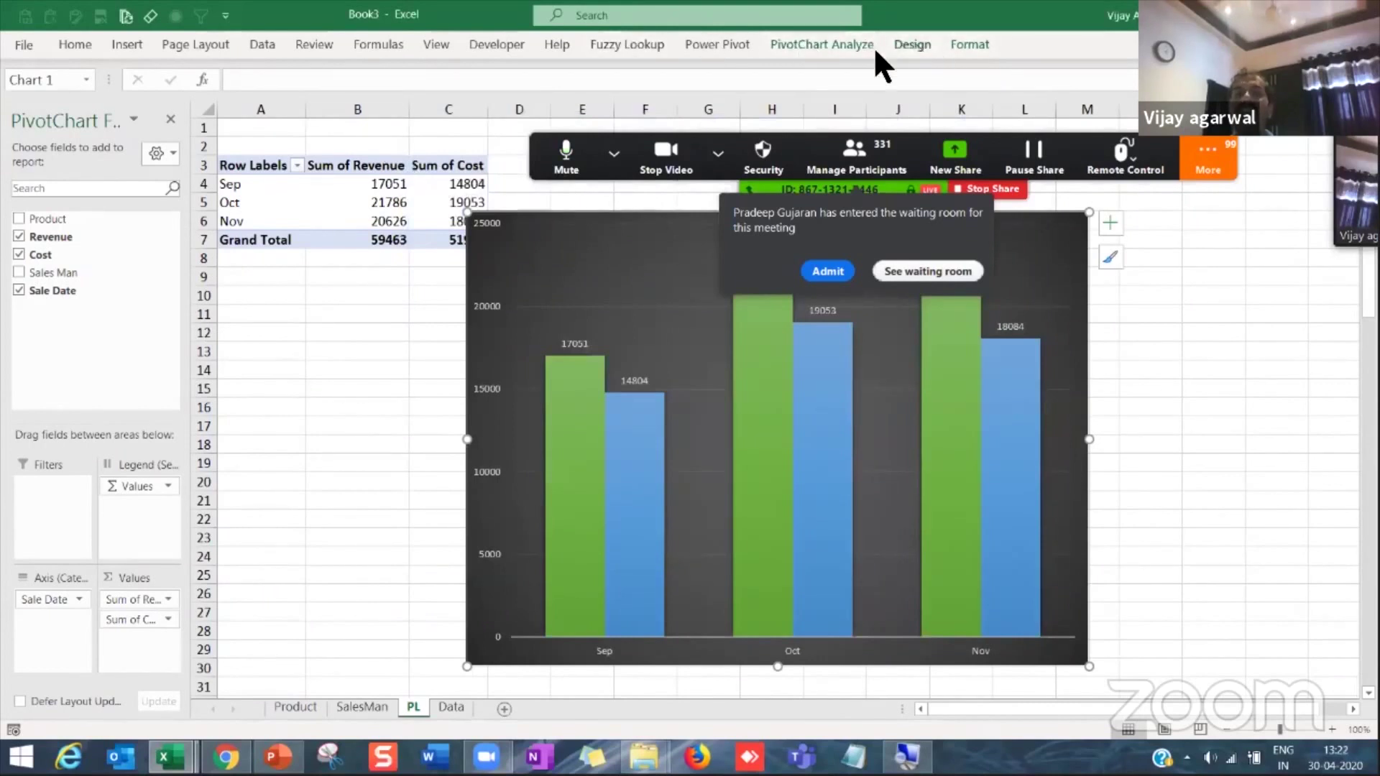
{"action": "left_click", "coordinate": [436, 94]}
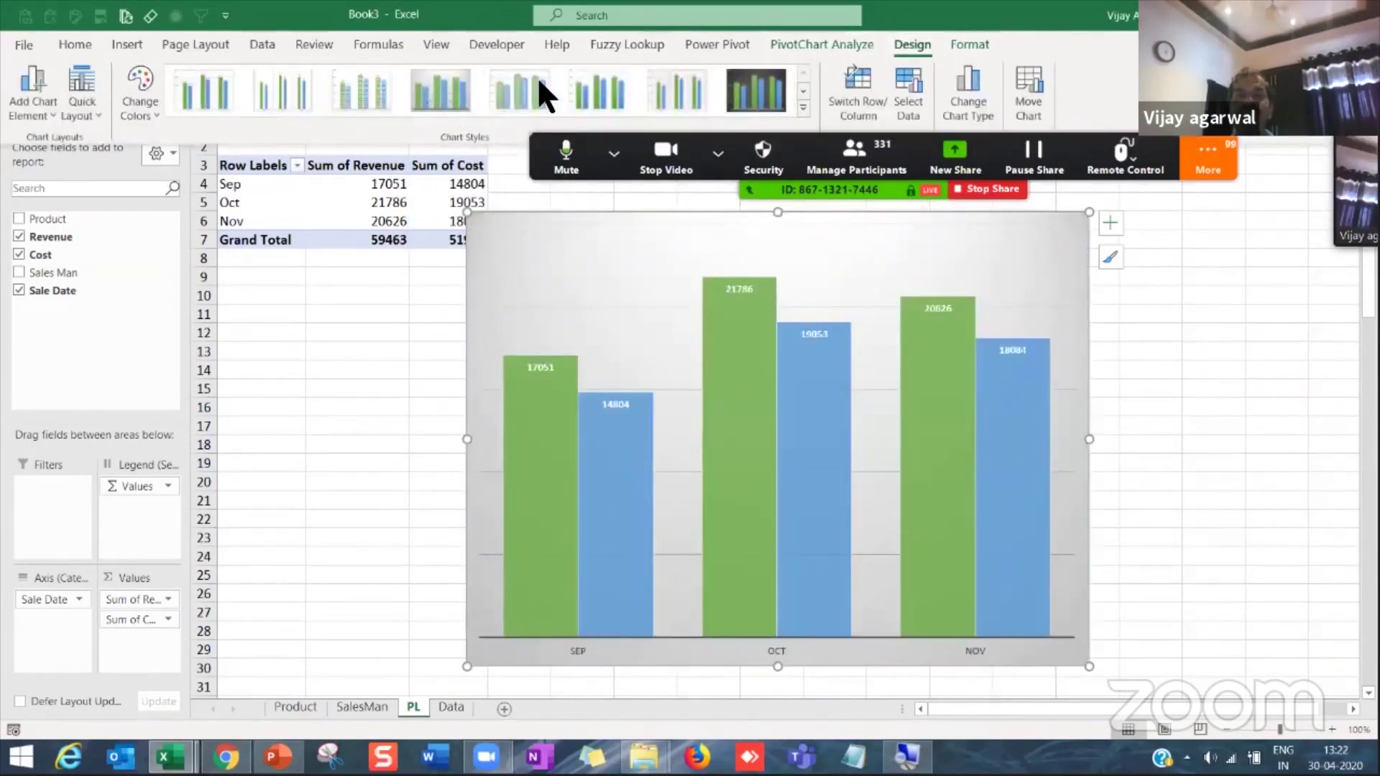
Step: Apply the dark chart style to the PL chart and recolor its columns with the colorful orange and yellow palette
{"action": "left_click", "coordinate": [763, 93]}
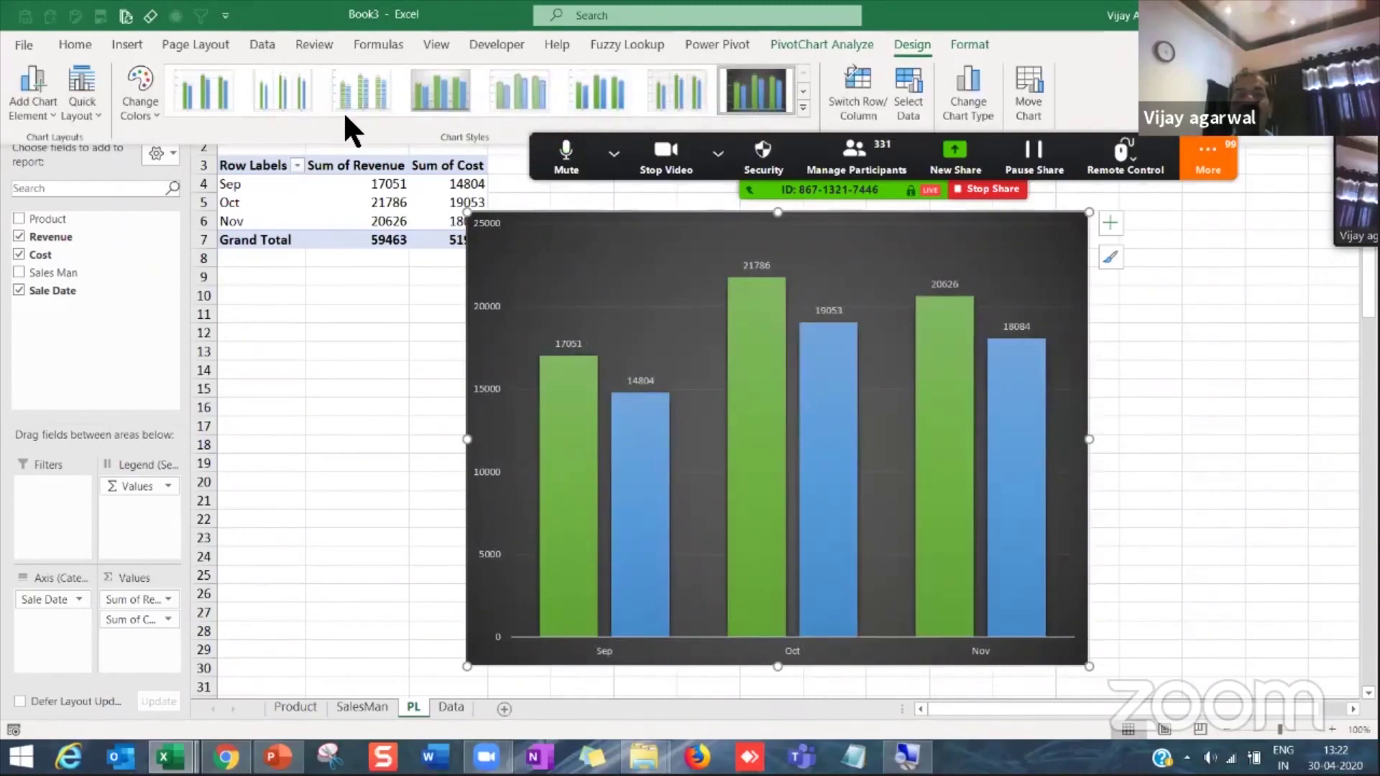
{"action": "left_click", "coordinate": [151, 102]}
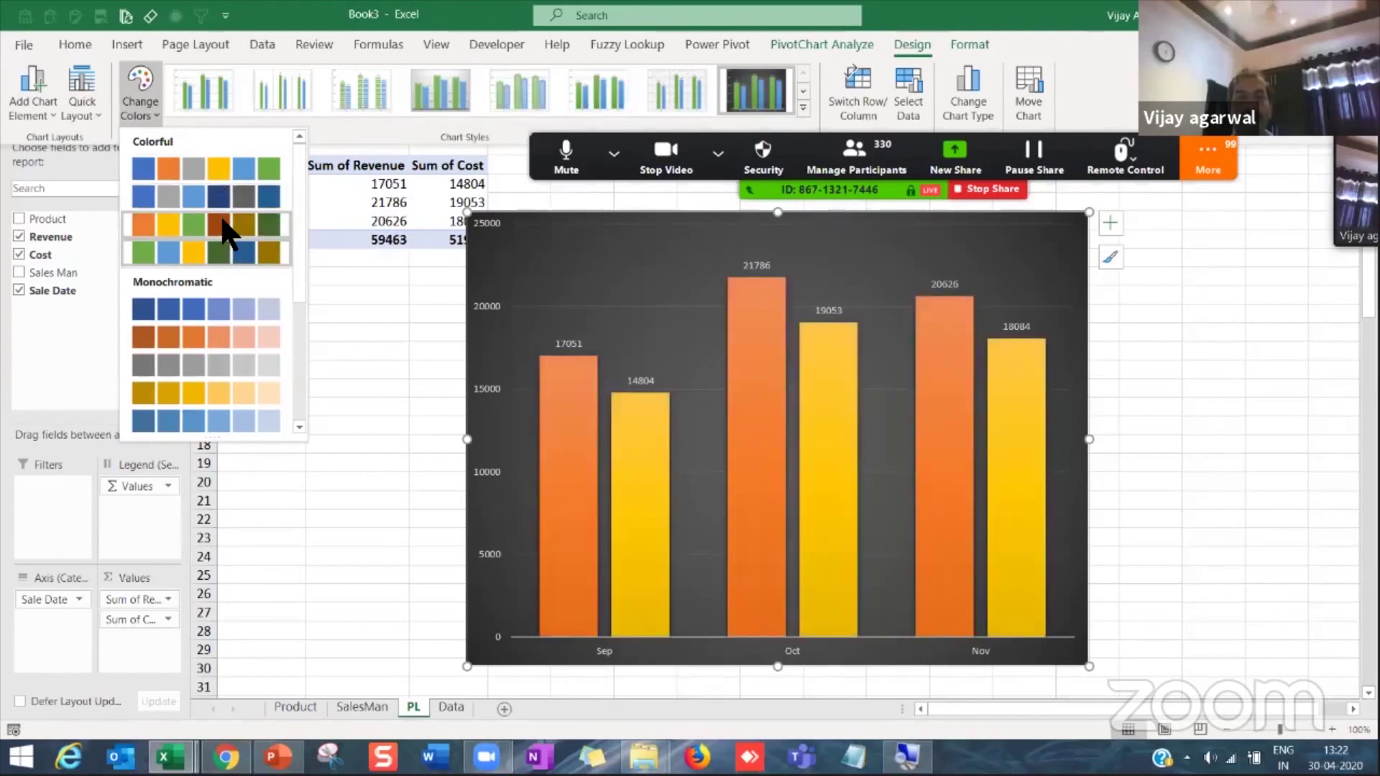
{"action": "left_click", "coordinate": [222, 223]}
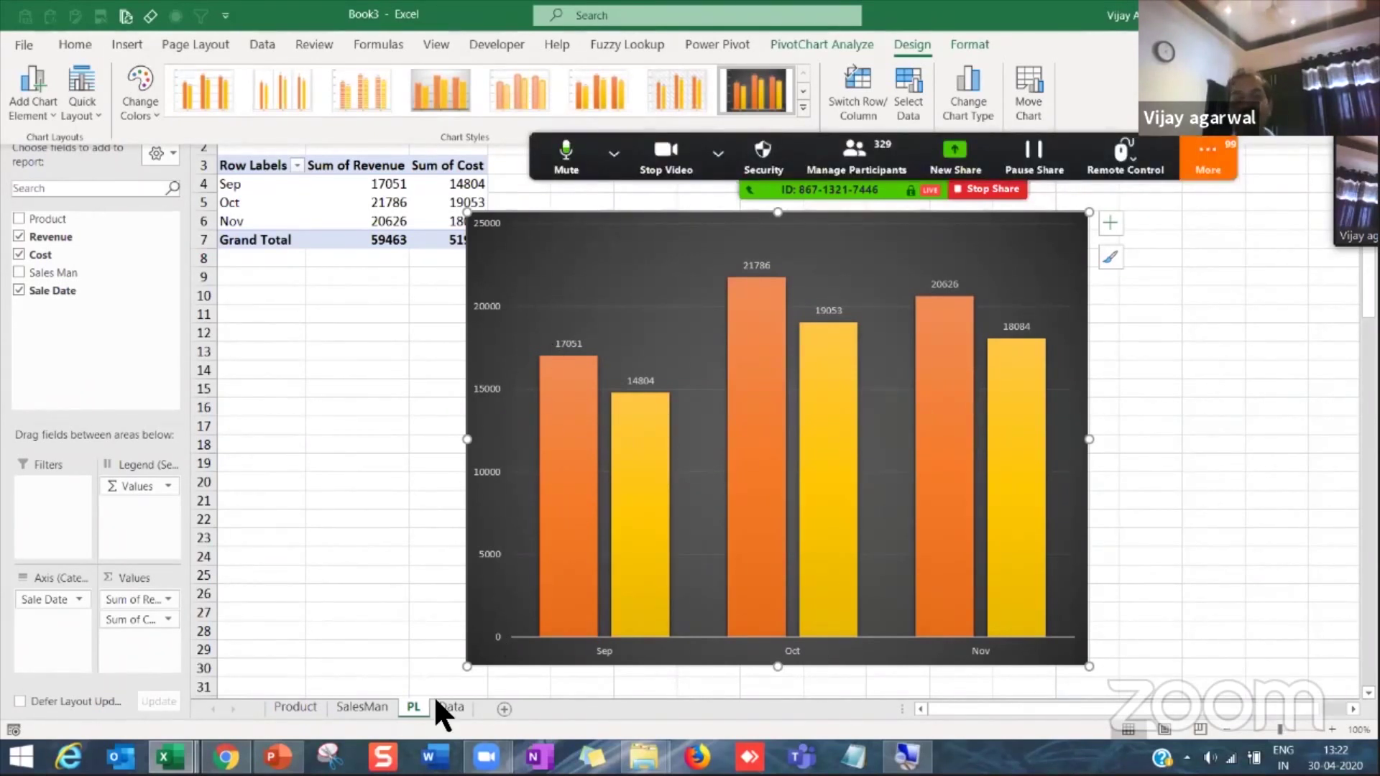
Step: Add a new worksheet before the Data sheet and rename it DashBoard
{"action": "left_click", "coordinate": [498, 704]}
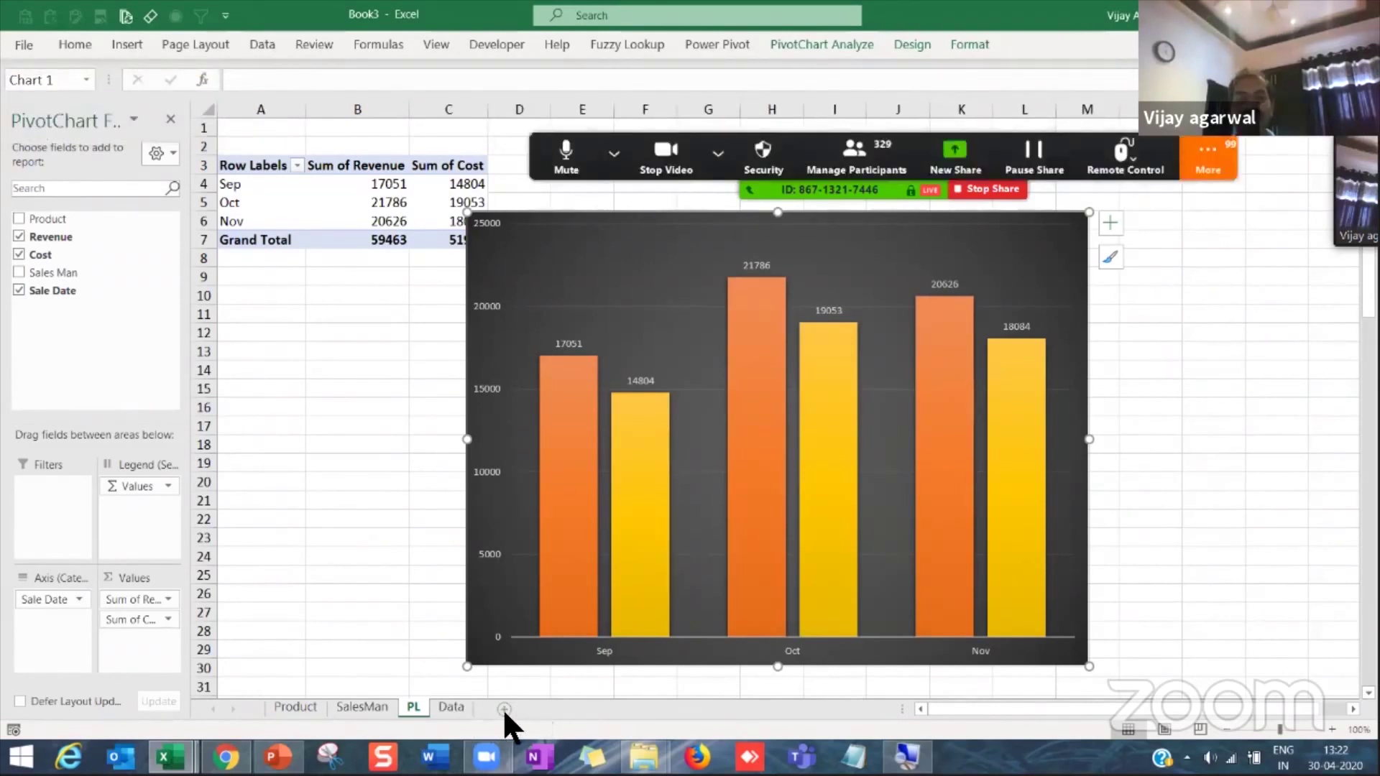
{"action": "left_click", "coordinate": [503, 709]}
{"action": "right_click", "coordinate": [282, 708]}
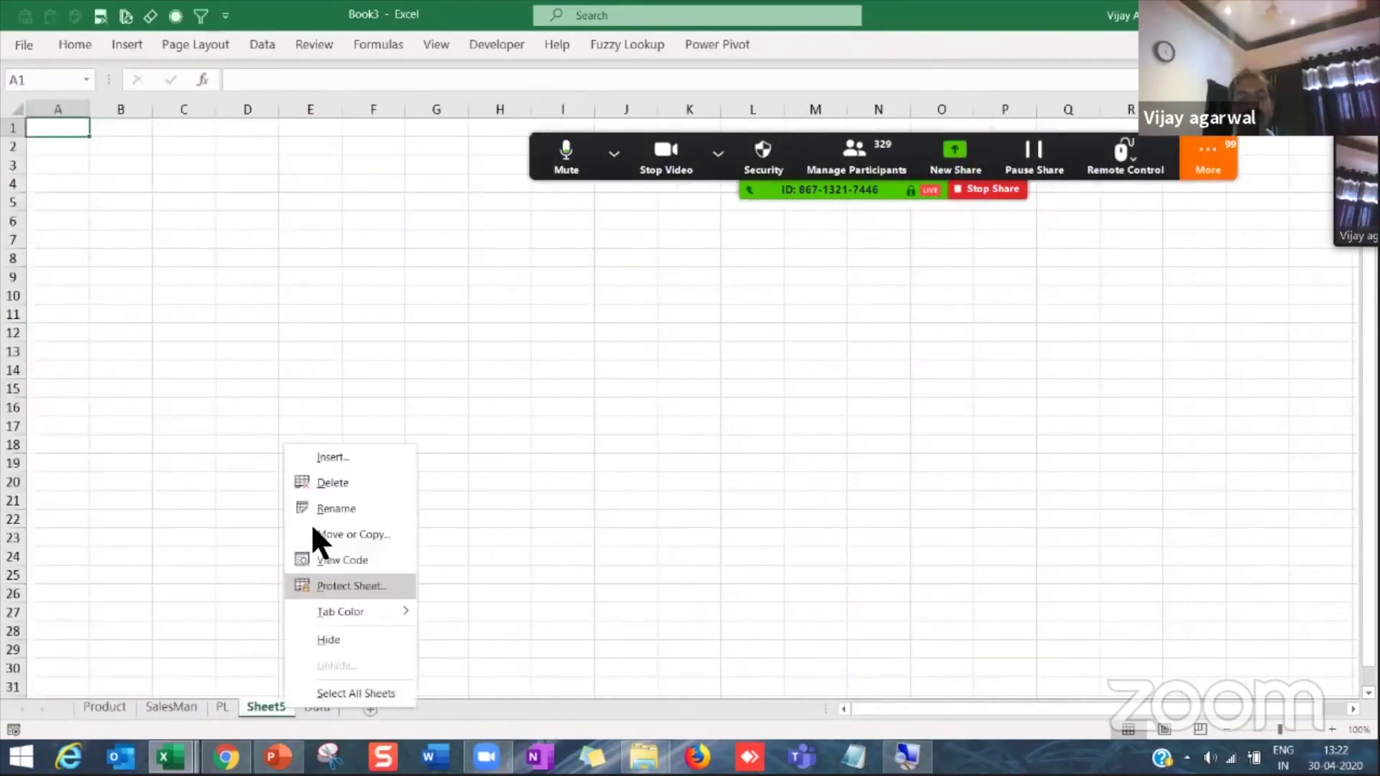
{"action": "left_click", "coordinate": [324, 506]}
{"action": "type", "text": "Das"}
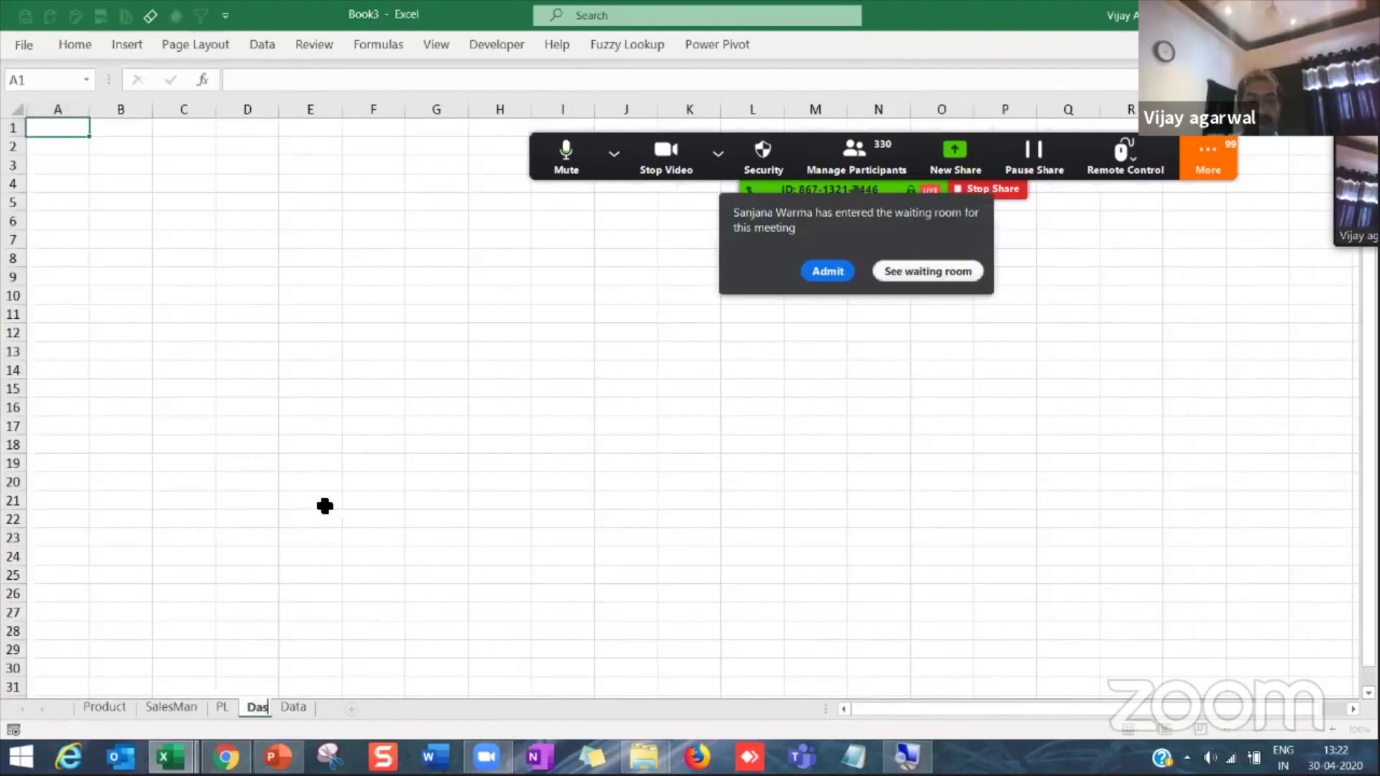
{"action": "type", "text": "hBoard"}
{"action": "key", "text": "Return"}
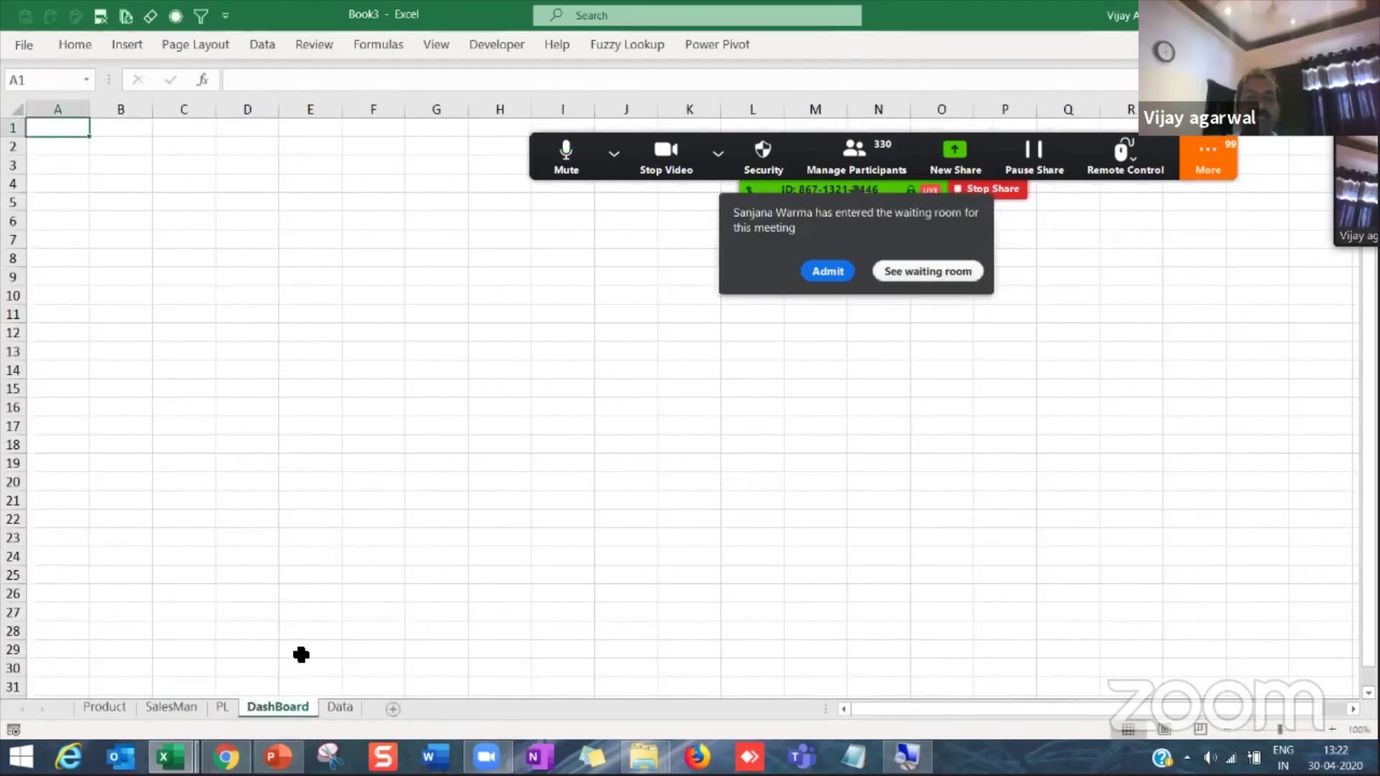
Step: Cut the chart from the Product sheet and paste it at cell A1 of the DashBoard sheet
{"action": "left_click", "coordinate": [122, 709]}
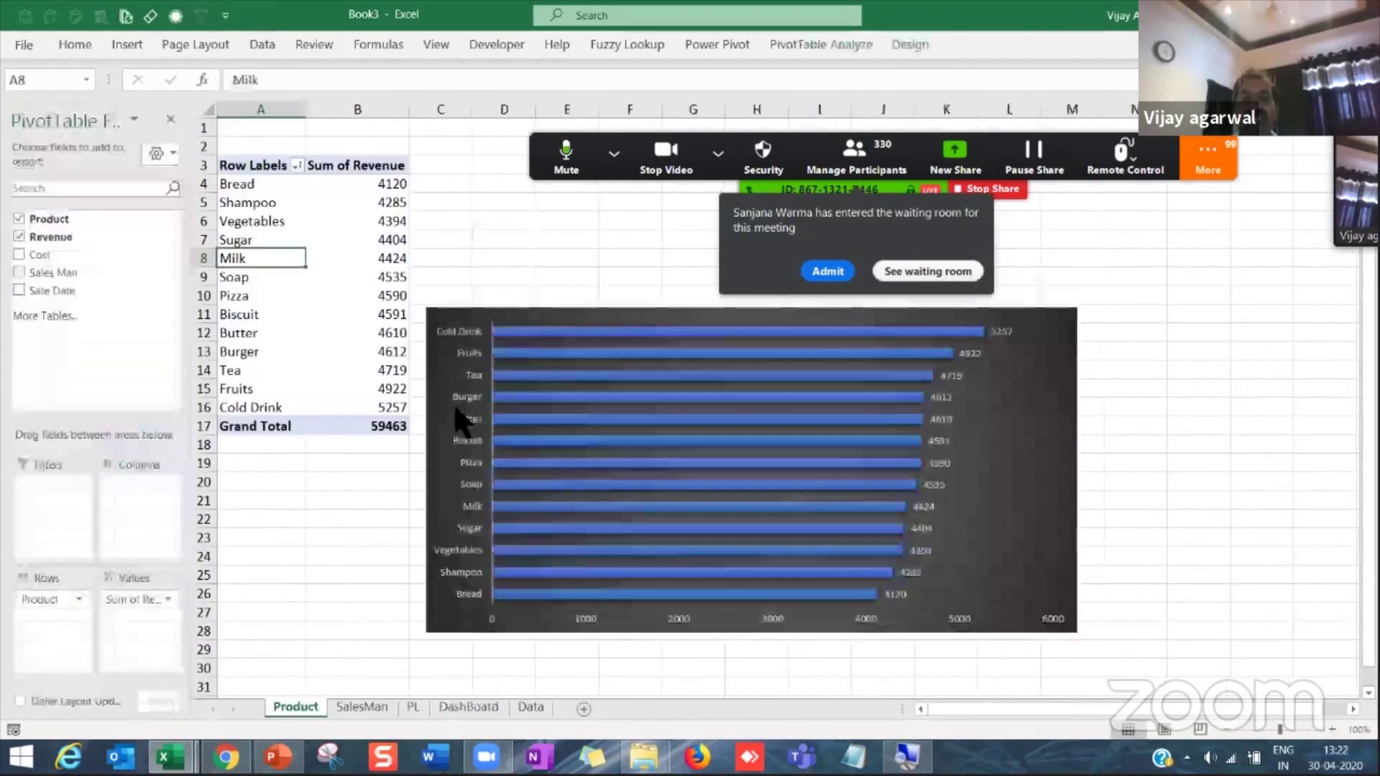
{"action": "left_click", "coordinate": [523, 313]}
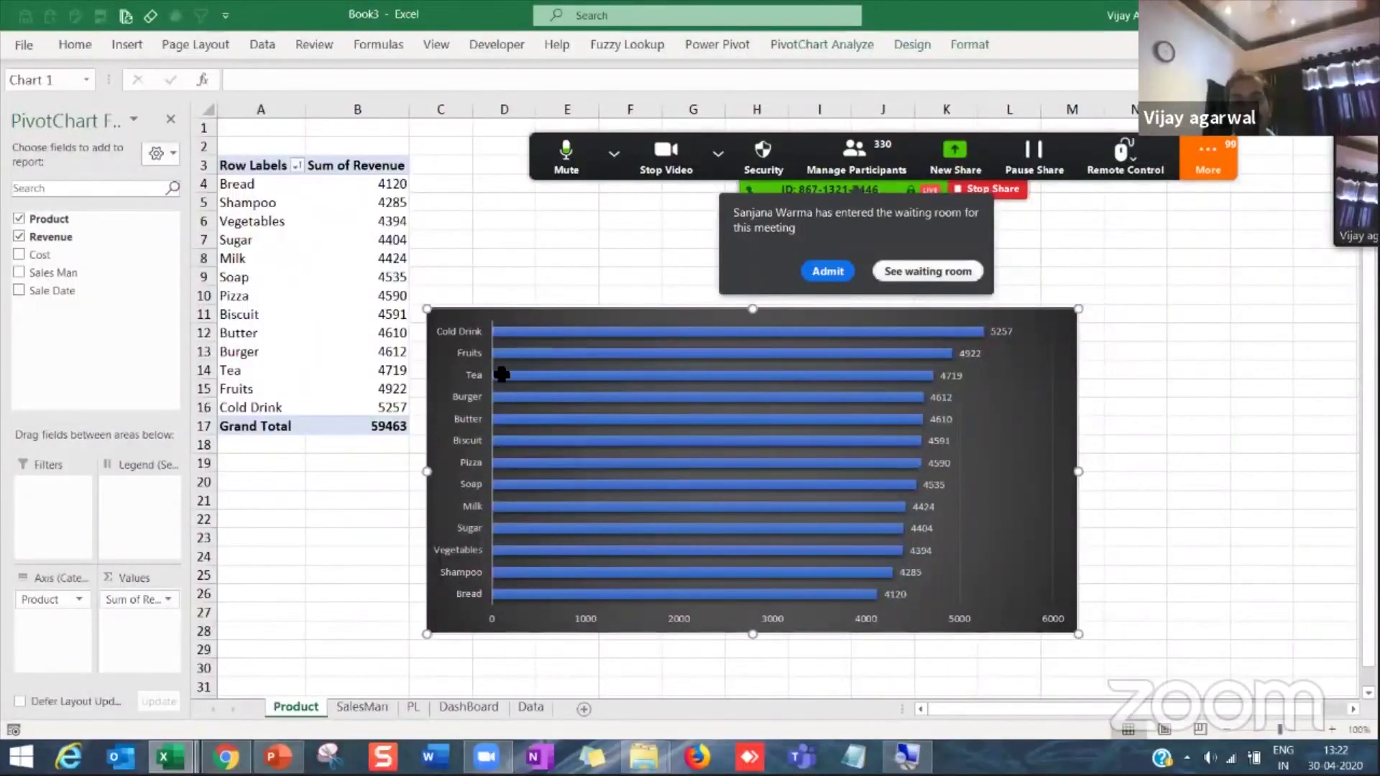
{"action": "key", "text": "Delete"}
{"action": "left_click", "coordinate": [454, 706]}
{"action": "key", "text": "ctrl+v"}
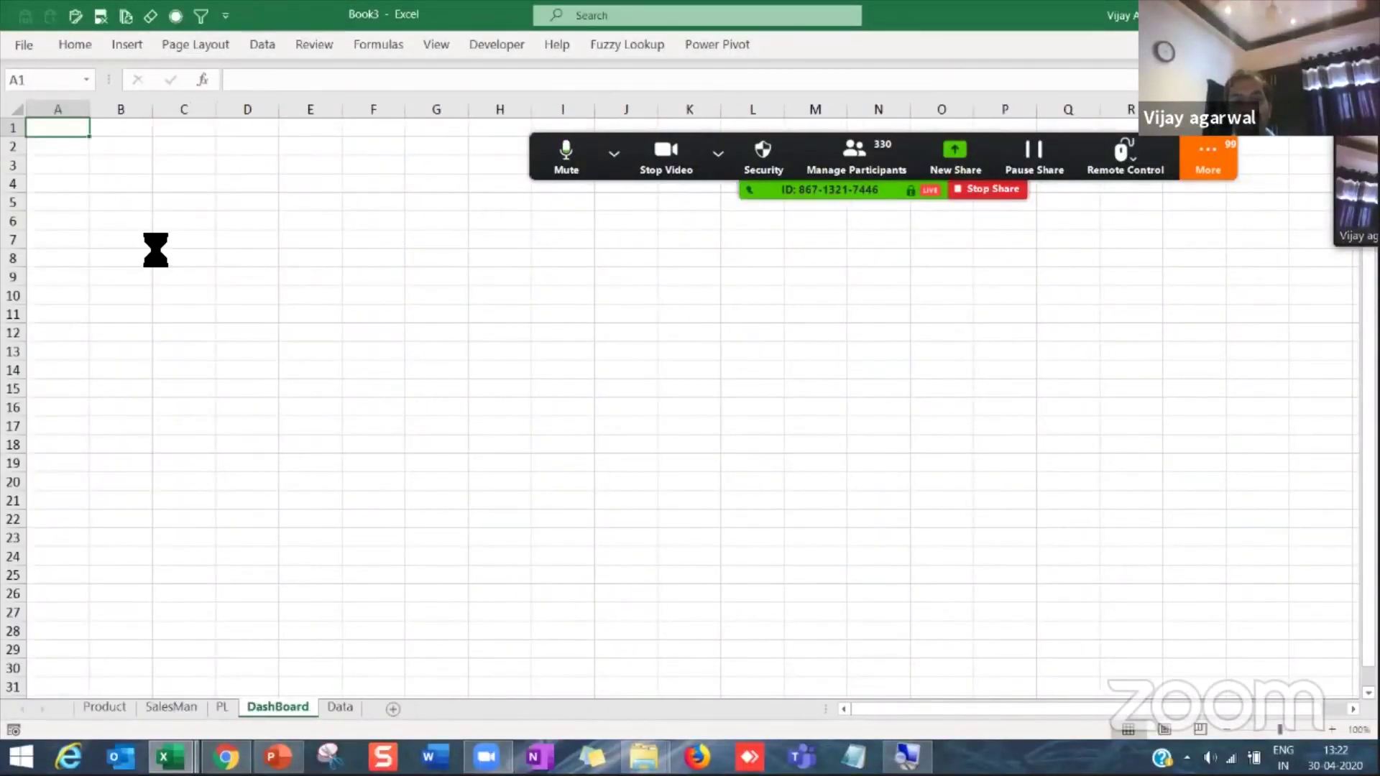
Step: Move the SalesMan chart to the DashBoard sheet and place it directly below the product chart
{"action": "left_click", "coordinate": [362, 706]}
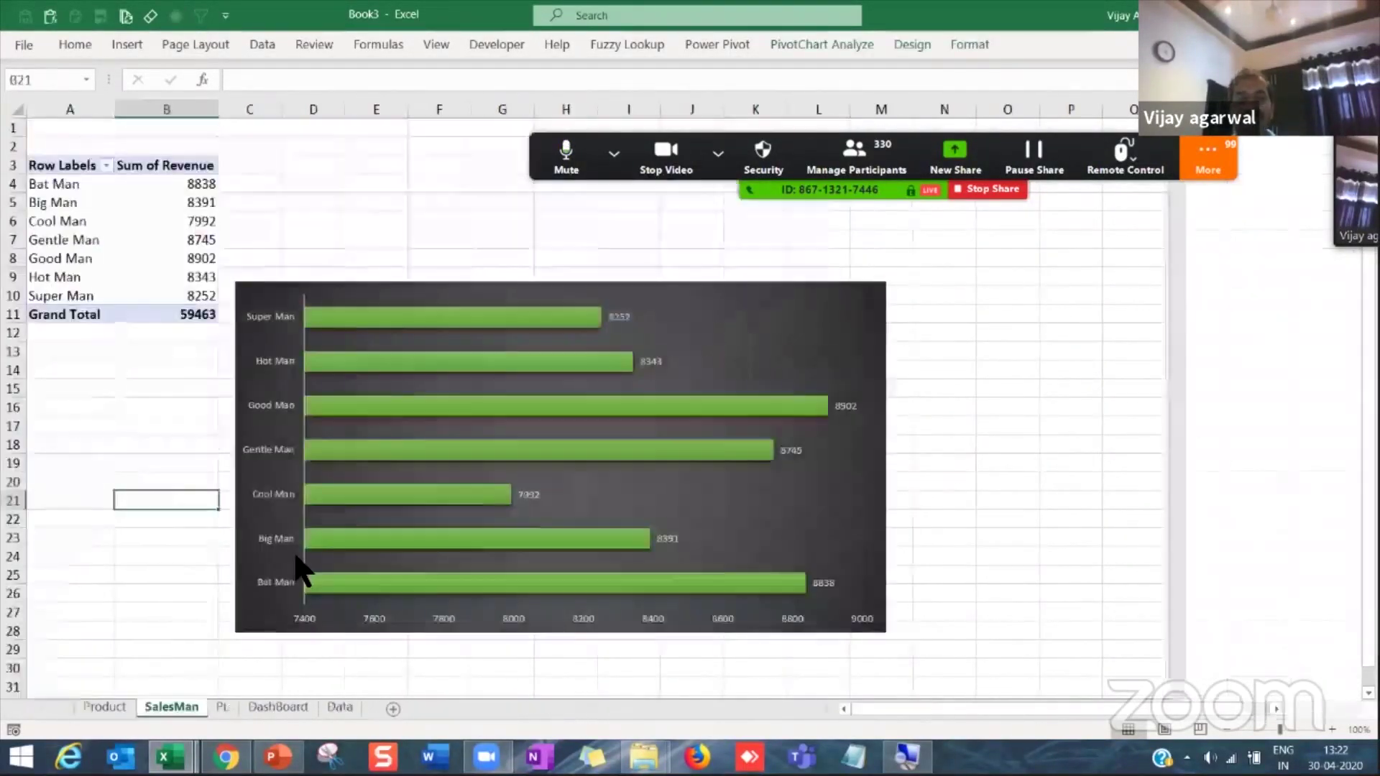
{"action": "left_click", "coordinate": [305, 290]}
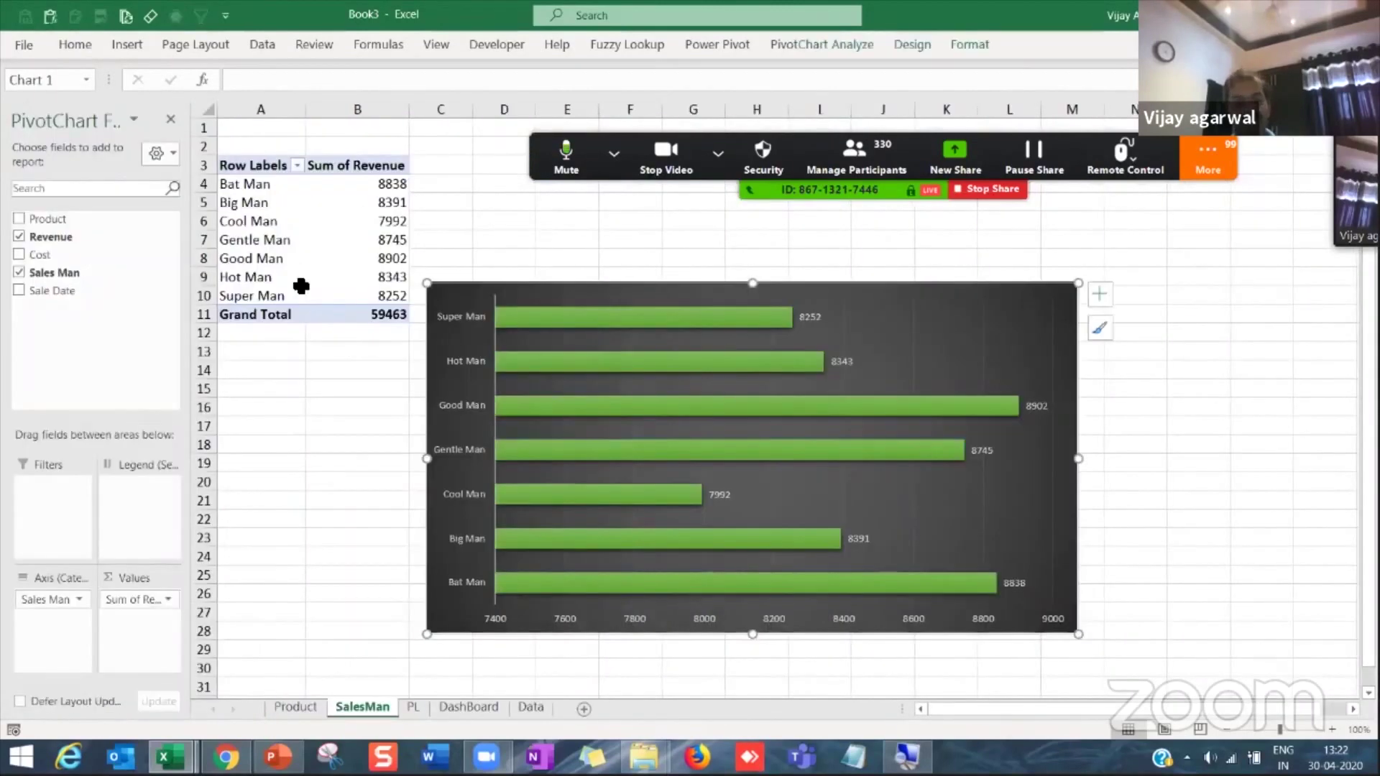
{"action": "key", "text": "Delete"}
{"action": "left_click", "coordinate": [343, 707]}
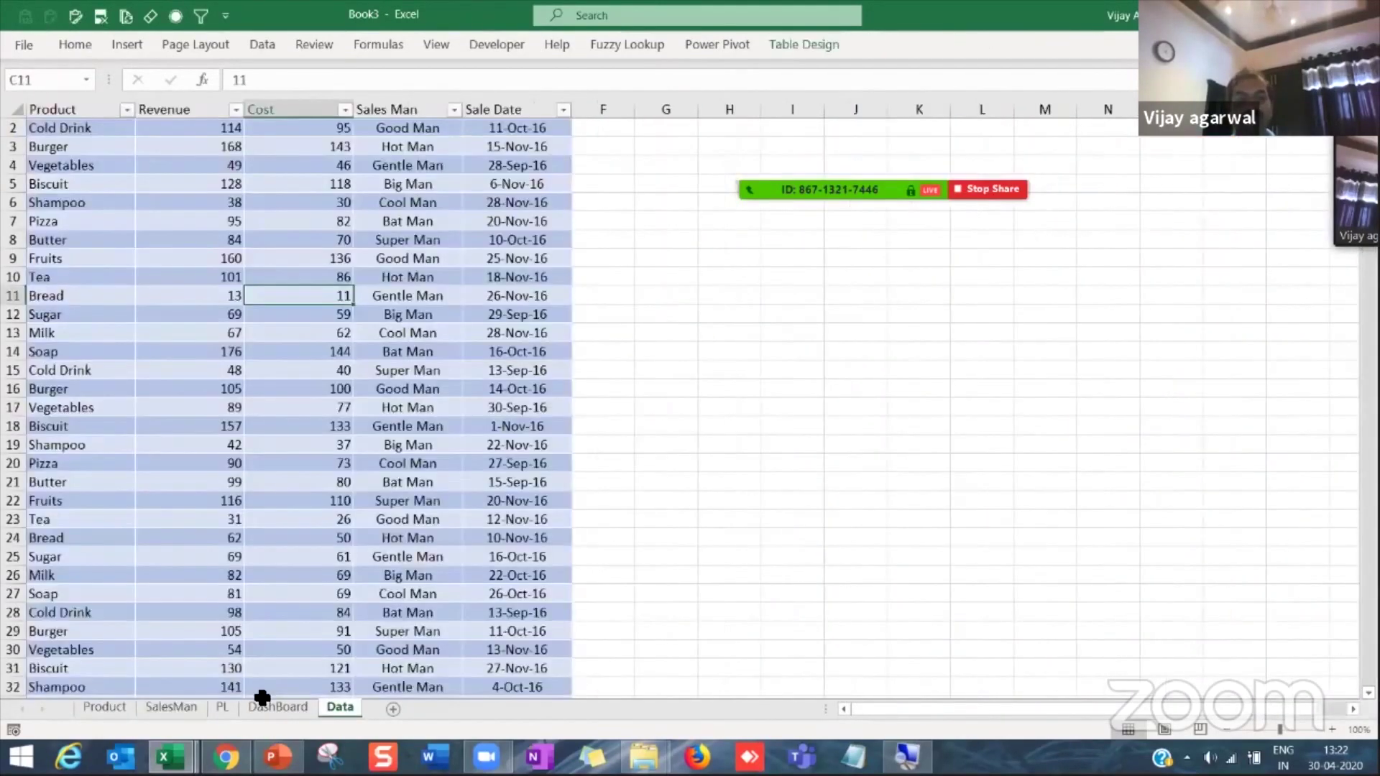
{"action": "left_click", "coordinate": [268, 707]}
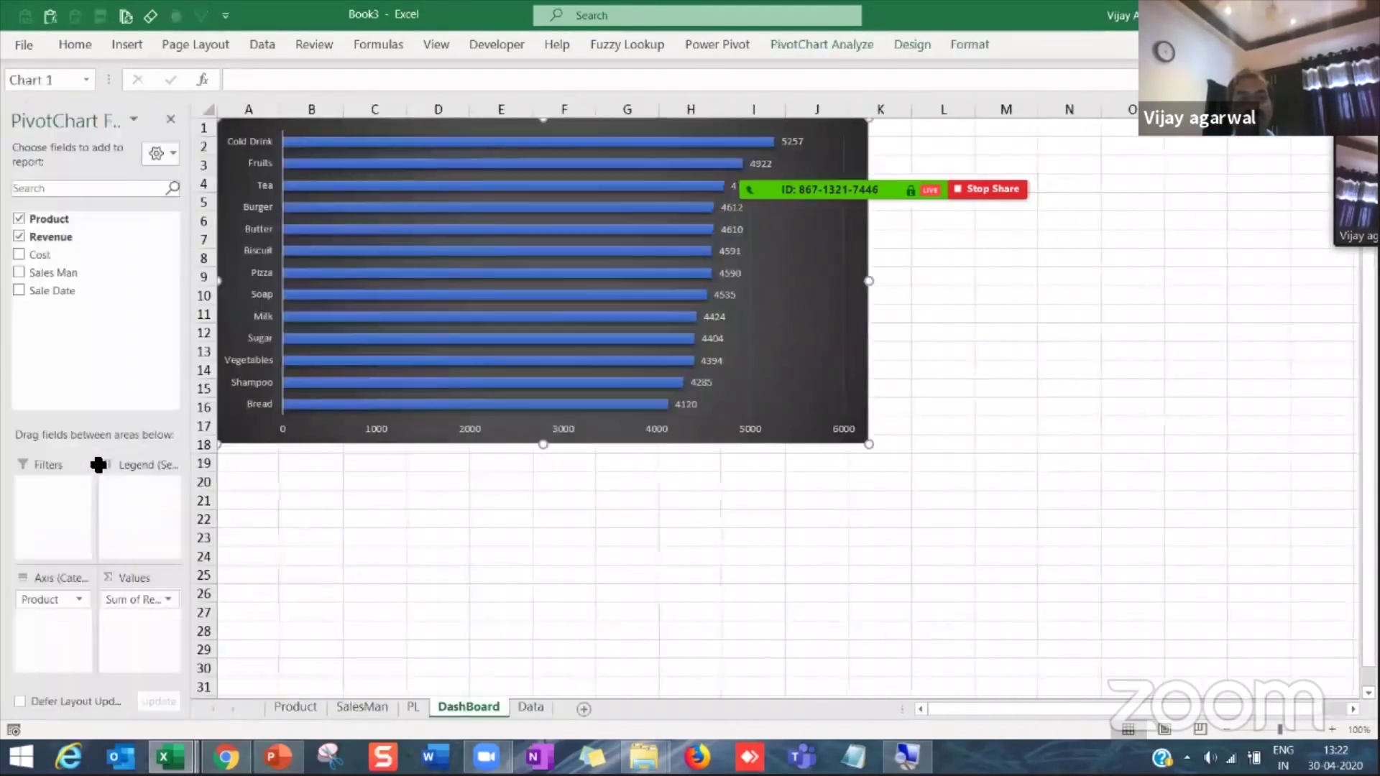
{"action": "left_click", "coordinate": [273, 470]}
{"action": "key", "text": "ctrl+v"}
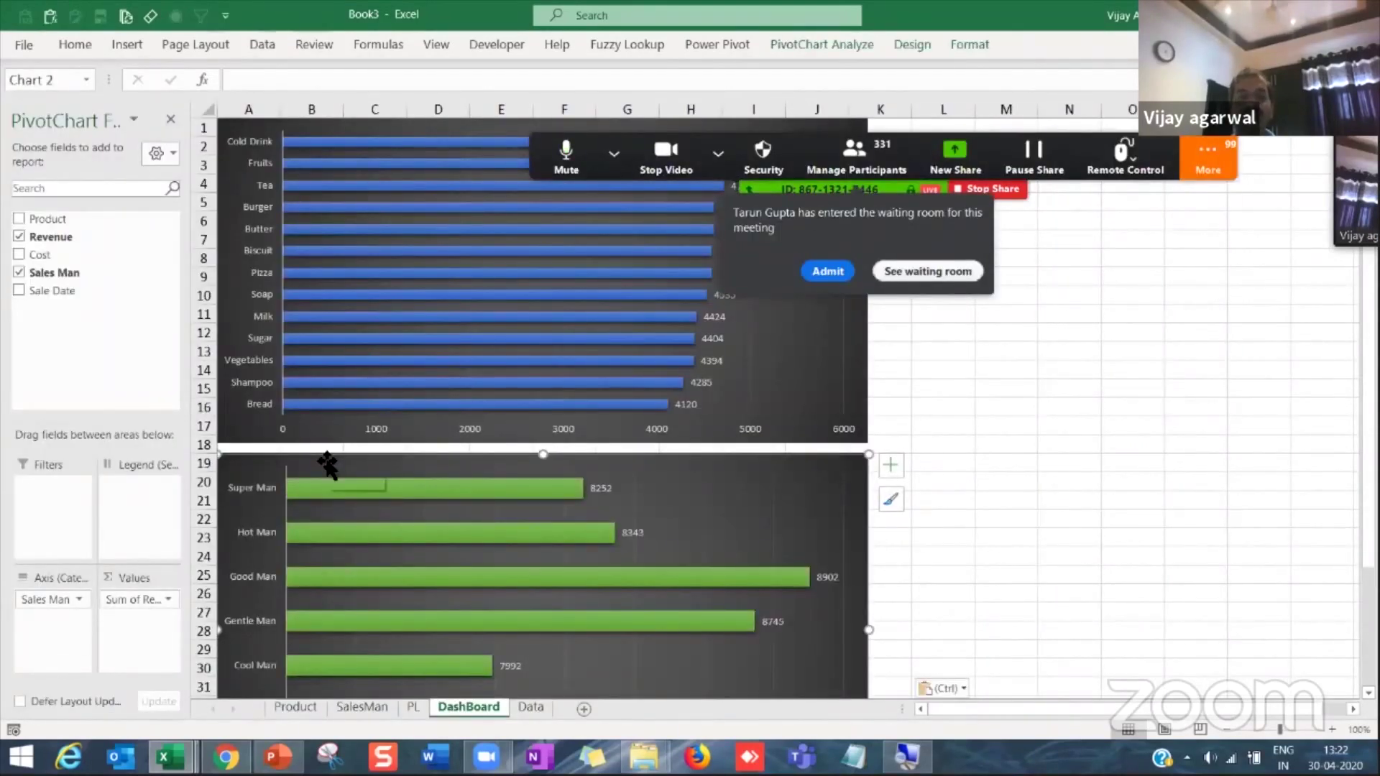
{"action": "left_click_drag", "start_coordinate": [327, 457], "coordinate": [328, 448]}
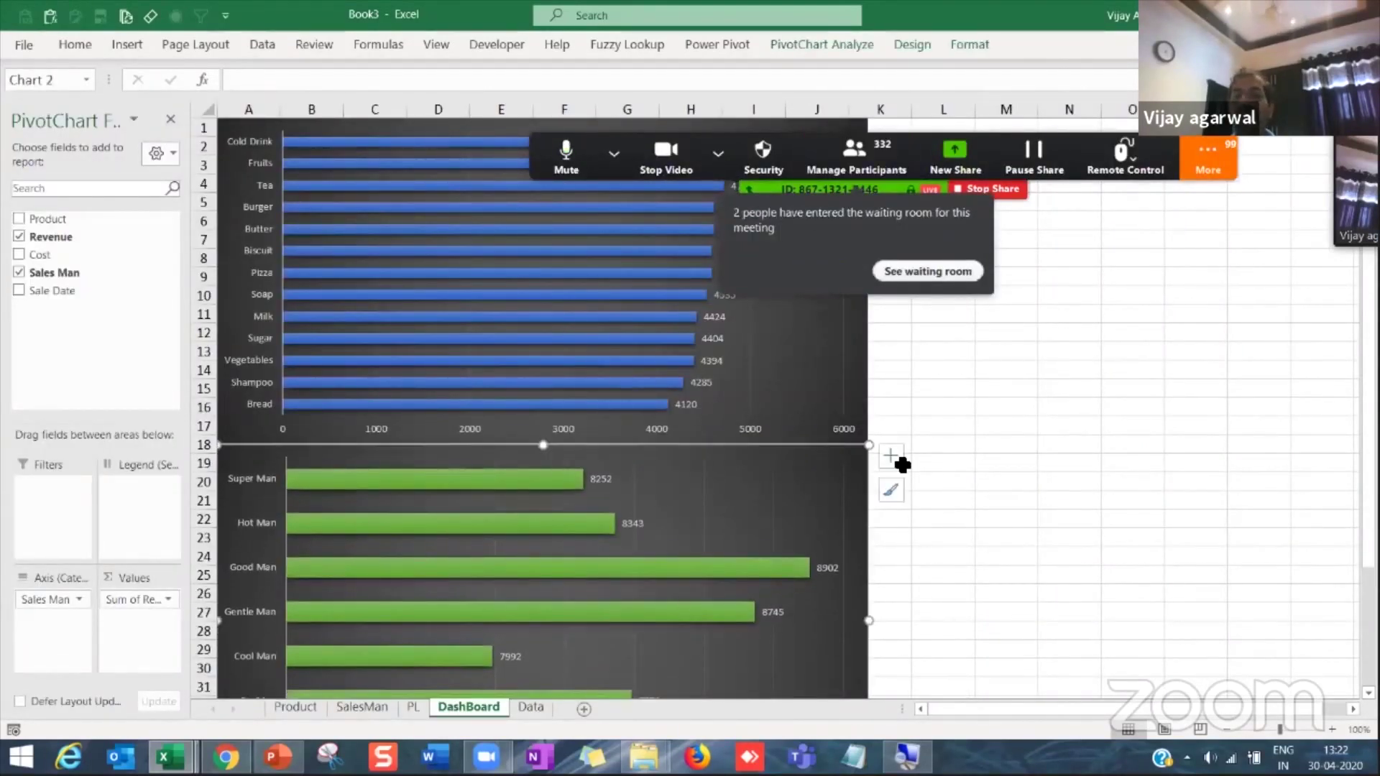
Step: Move the PL chart to the DashBoard sheet beside the product chart and close the PivotChart Fields pane
{"action": "left_click", "coordinate": [917, 463]}
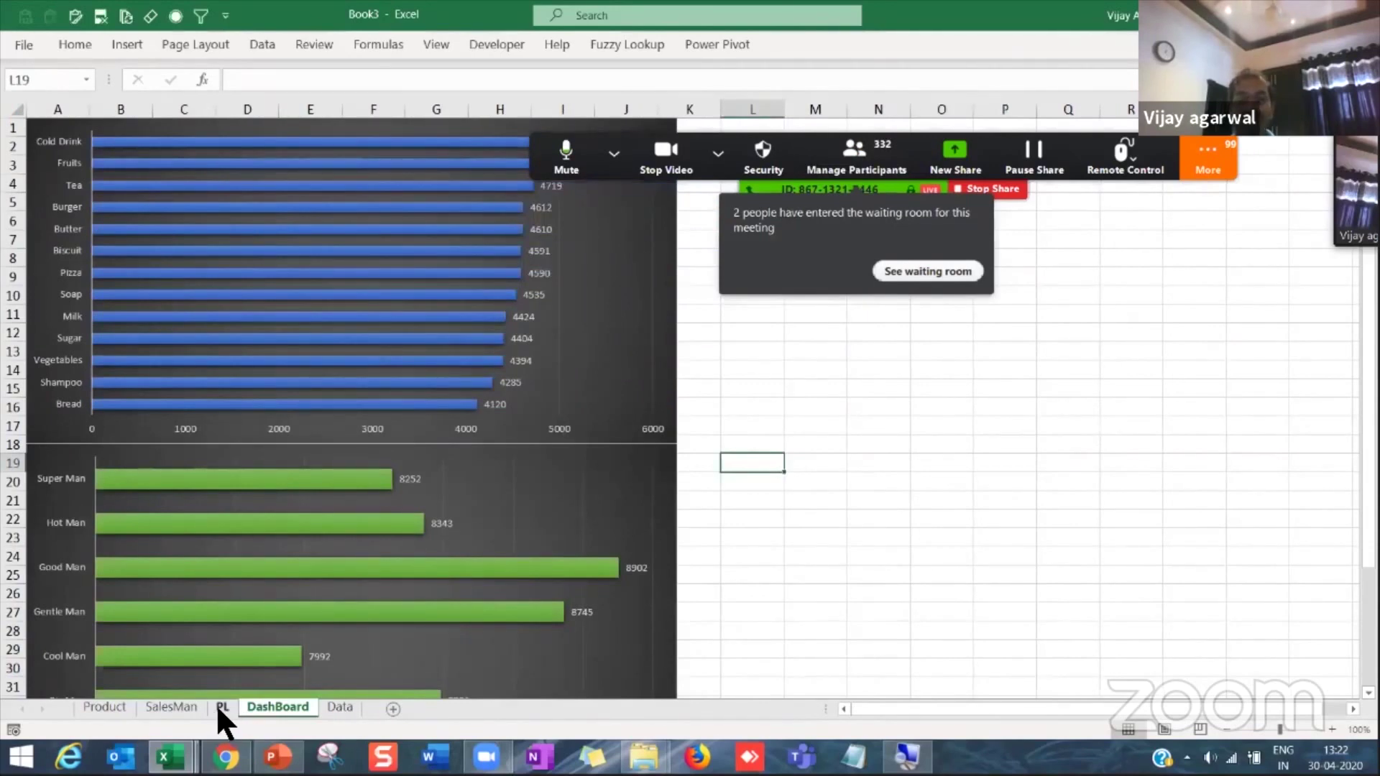
{"action": "left_click", "coordinate": [216, 709]}
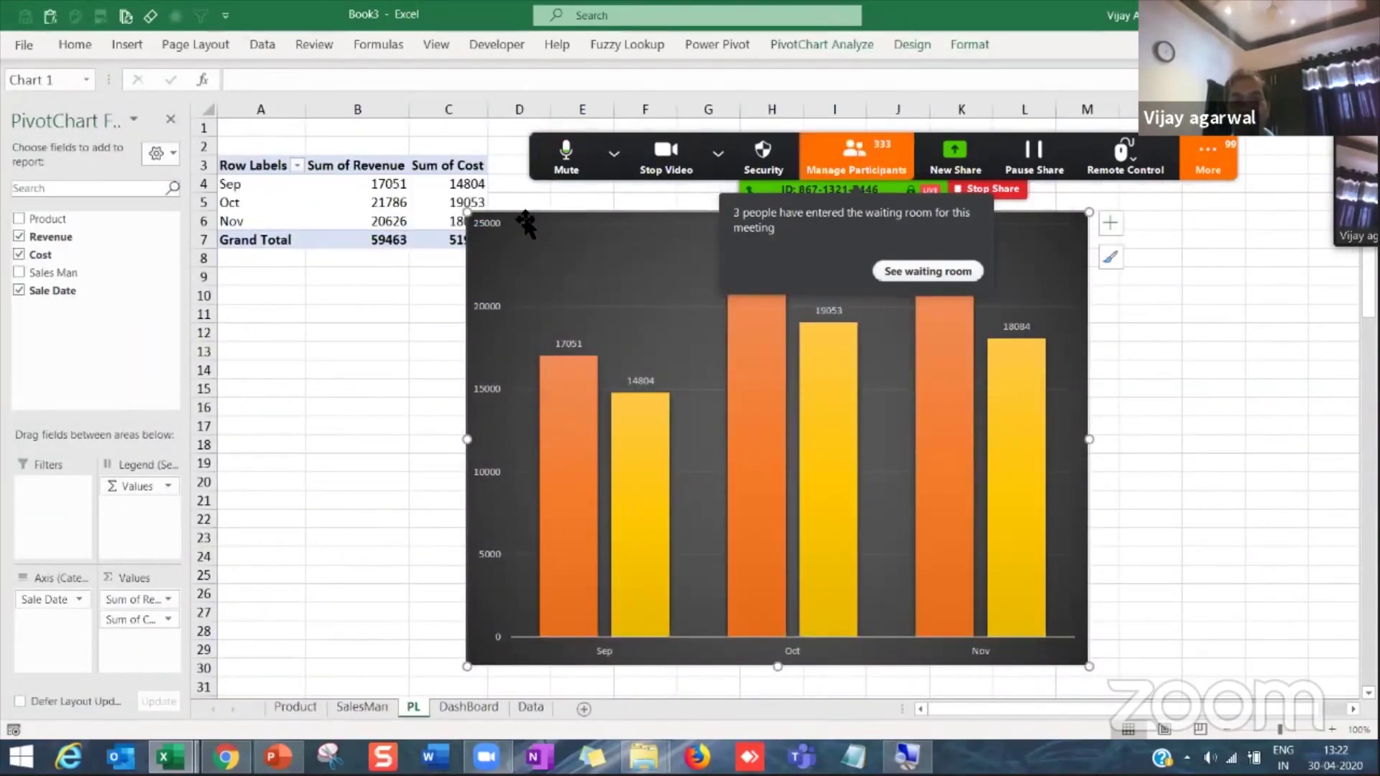
{"action": "key", "text": "Delete"}
{"action": "left_click", "coordinate": [340, 706]}
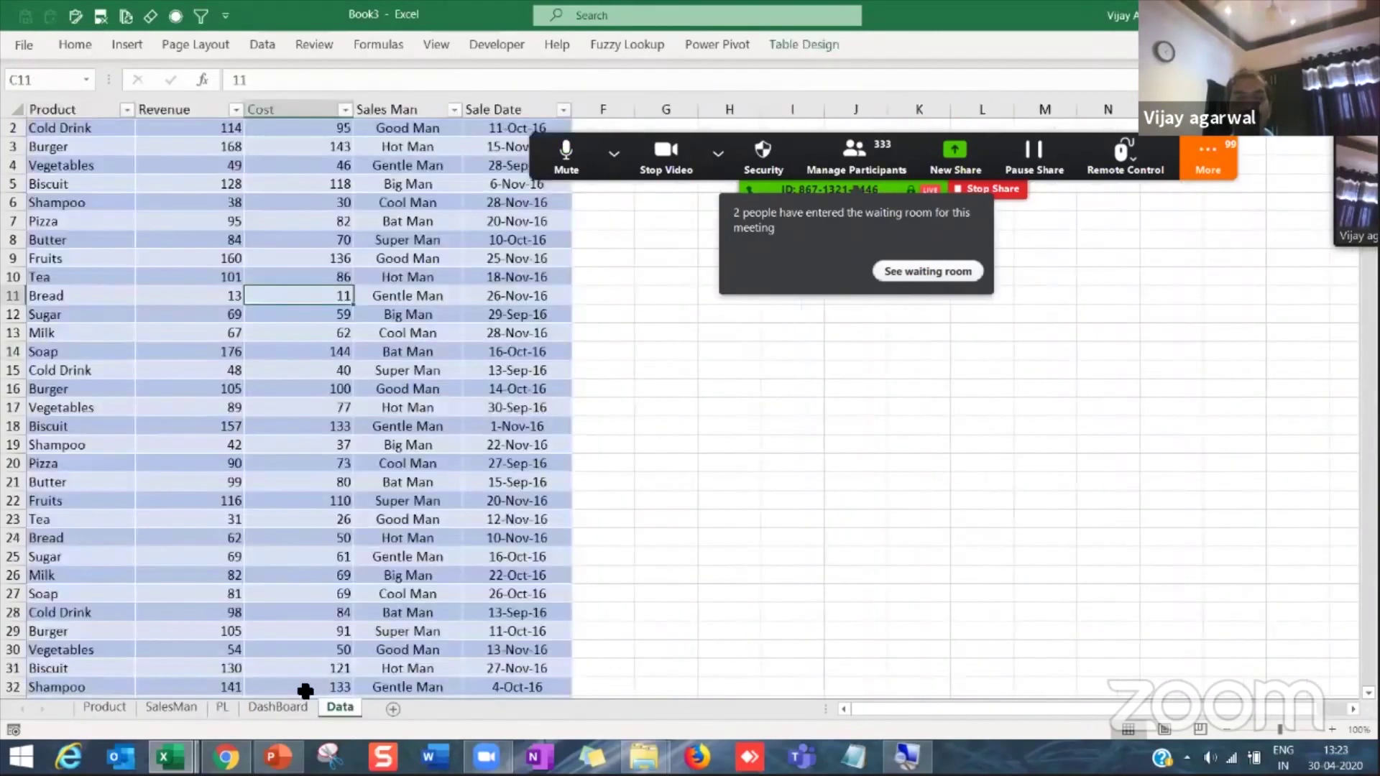
{"action": "left_click", "coordinate": [291, 706]}
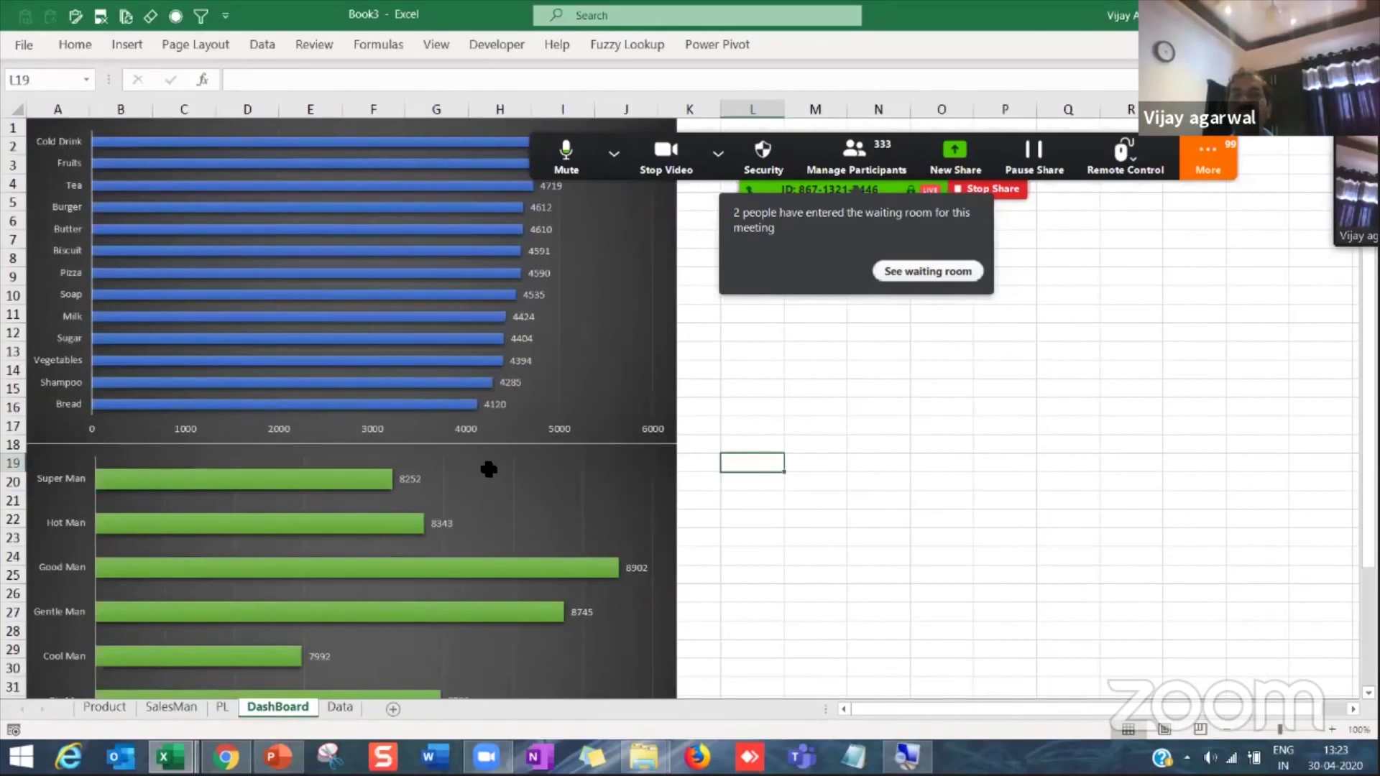
{"action": "left_click_drag", "start_coordinate": [791, 189], "coordinate": [925, 57]}
{"action": "left_click", "coordinate": [689, 202]}
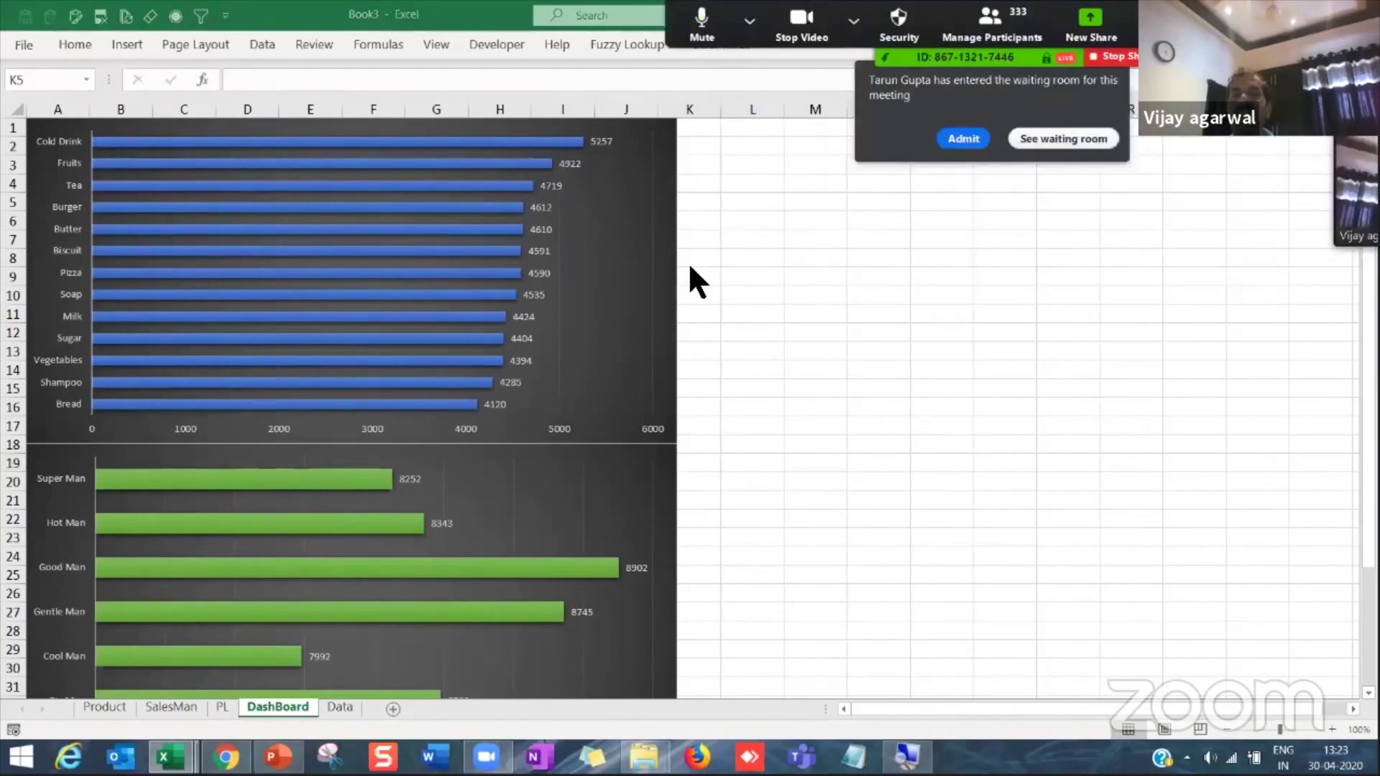
{"action": "left_click", "coordinate": [712, 128]}
{"action": "key", "text": "ctrl+v"}
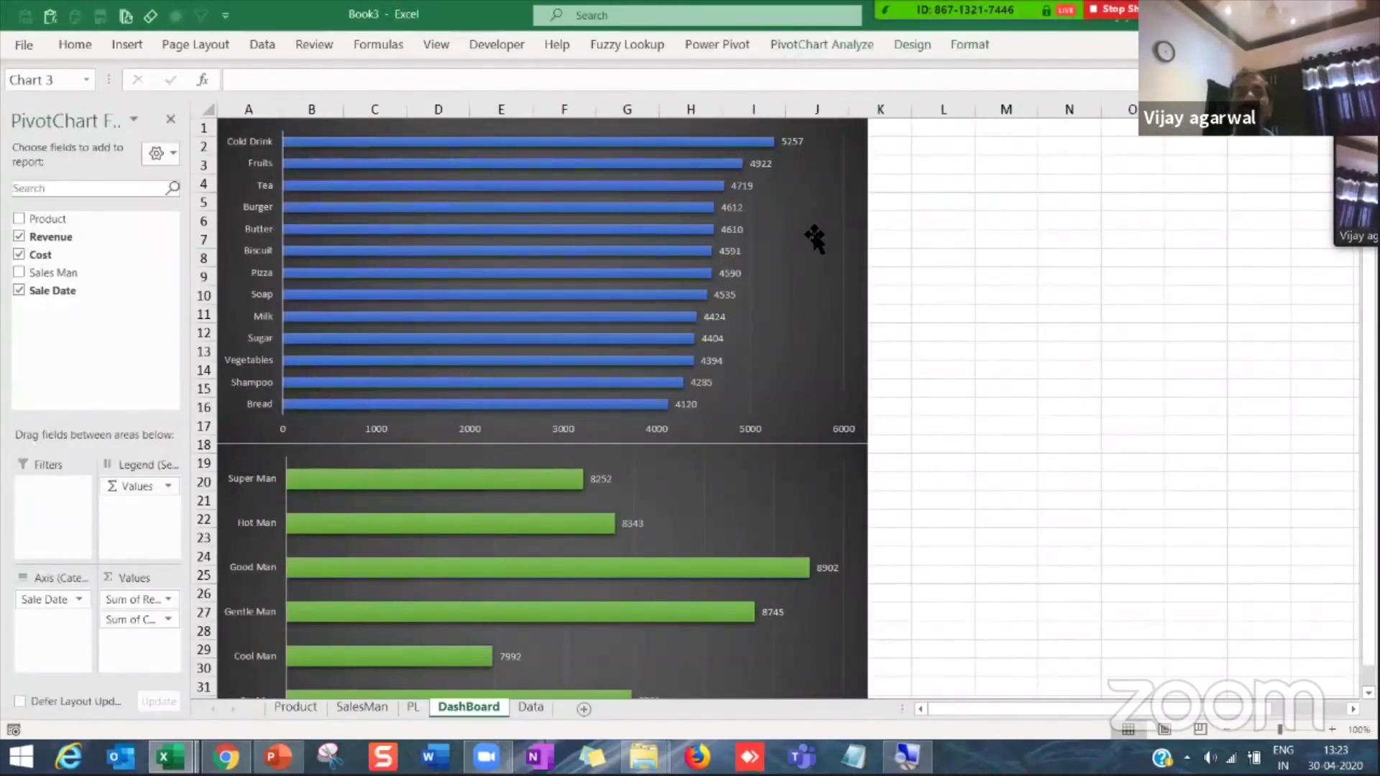
{"action": "left_click", "coordinate": [171, 118]}
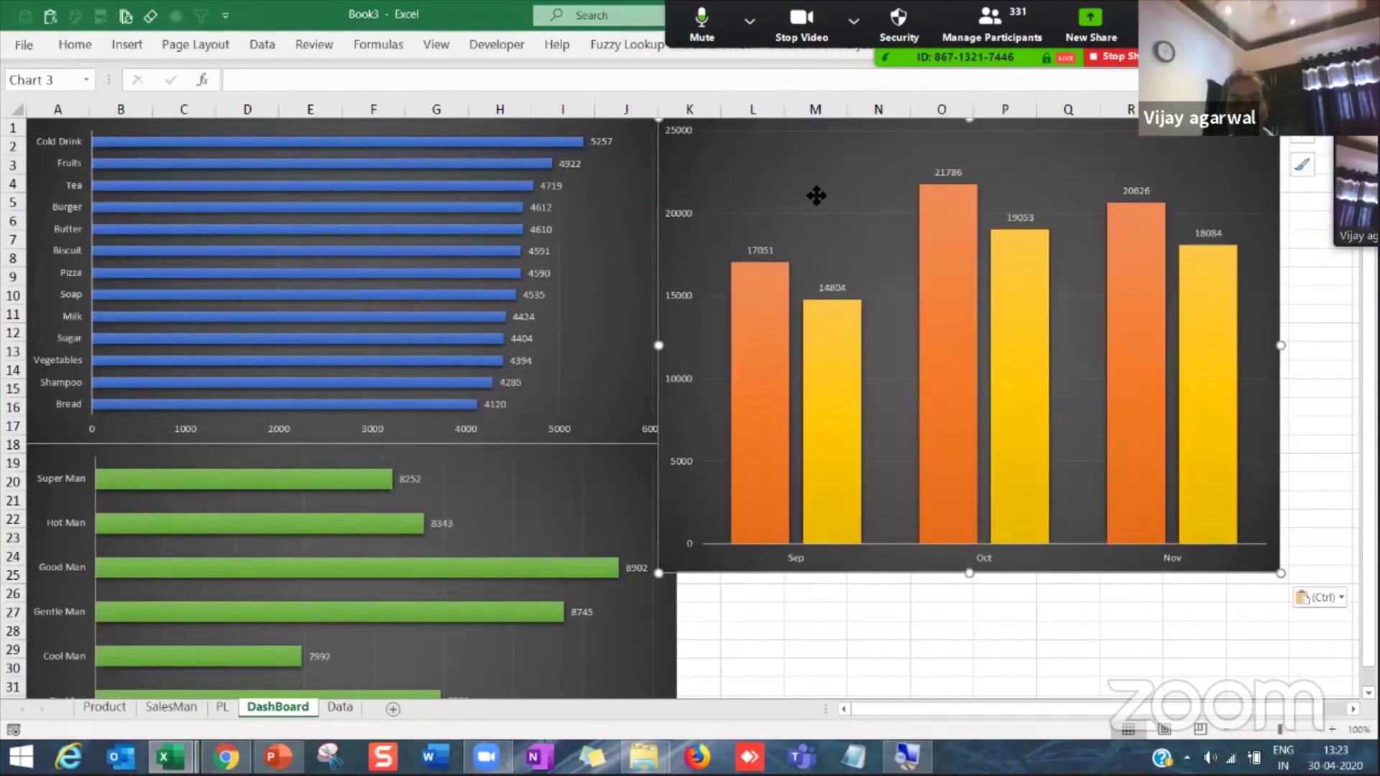
Step: Switch to the Pivot Dashboard in Excel demo workbook, examine its Dash Board layout, and return to Book3
{"action": "left_click", "coordinate": [814, 630]}
{"action": "mouse_move", "coordinate": [277, 759]}
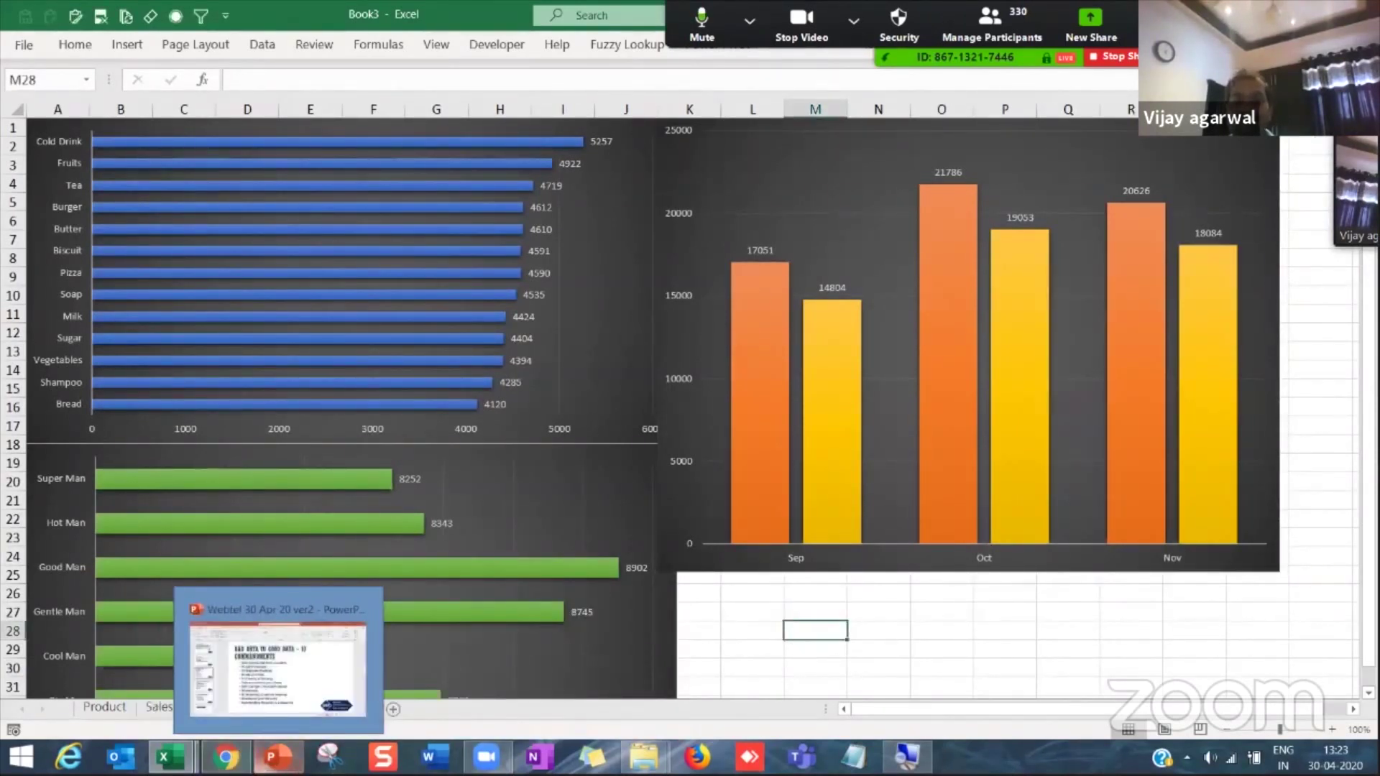
{"action": "left_click", "coordinate": [170, 757]}
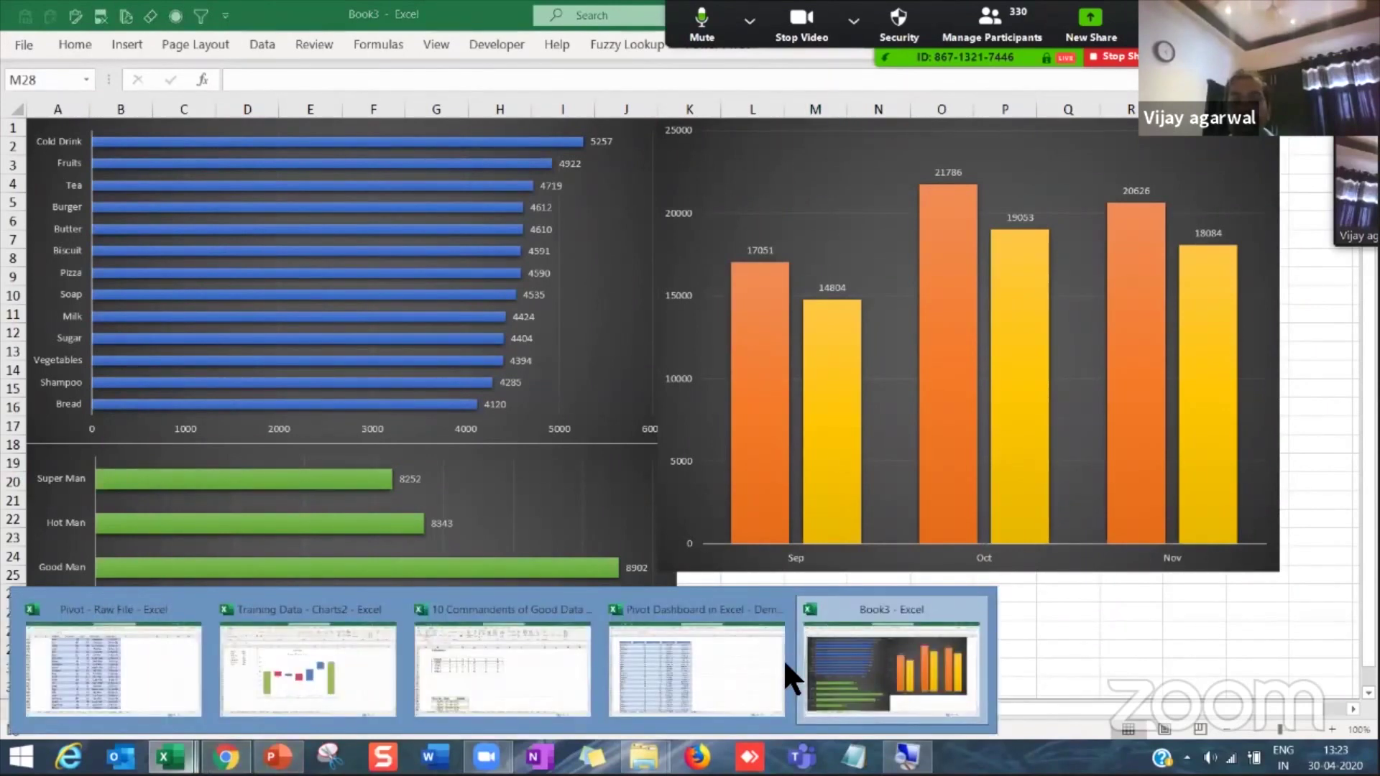
{"action": "left_click", "coordinate": [143, 700]}
{"action": "left_click", "coordinate": [145, 707]}
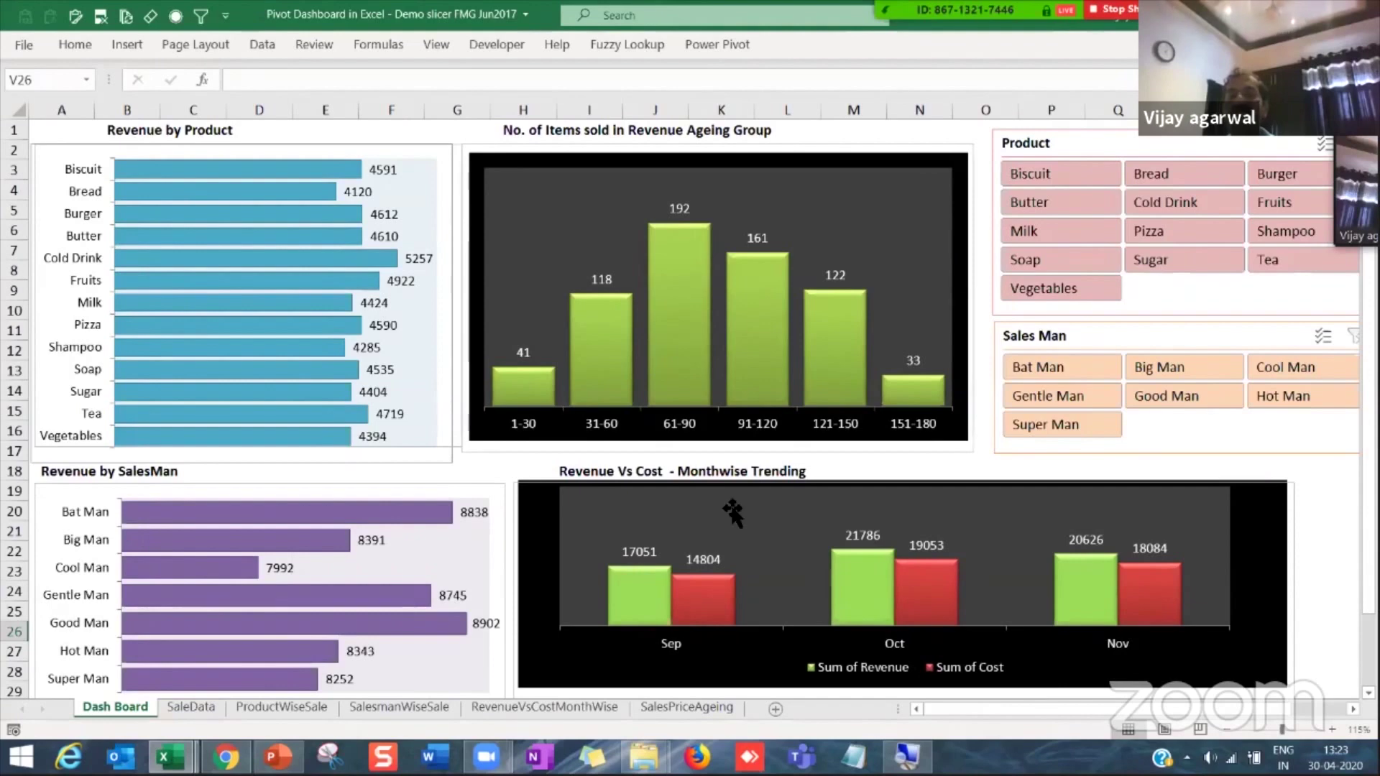
{"action": "key", "text": "alt+Tab"}
Step: Reduce the height of the monthly revenue and cost chart so its lower edge lines up with the product chart
{"action": "left_click", "coordinate": [955, 567]}
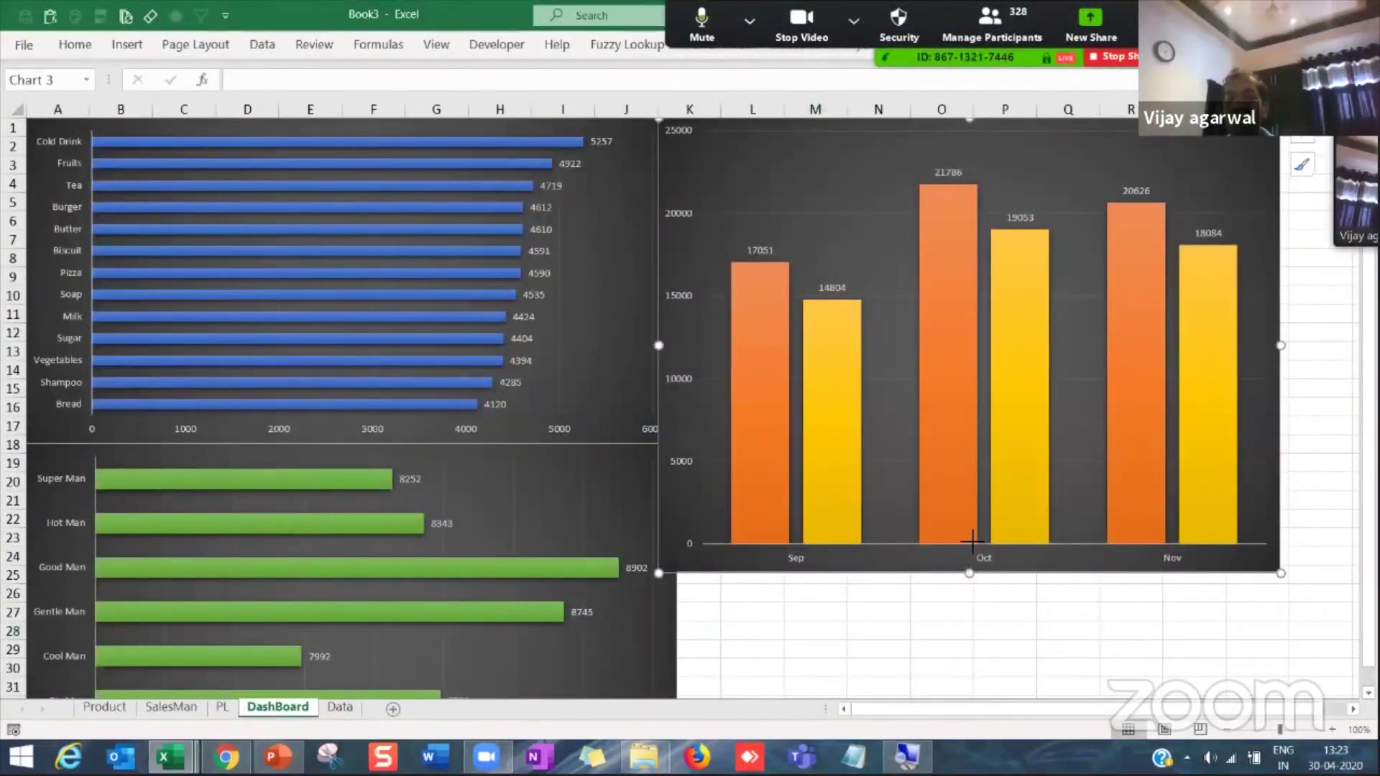
{"action": "left_click_drag", "start_coordinate": [969, 573], "coordinate": [979, 448]}
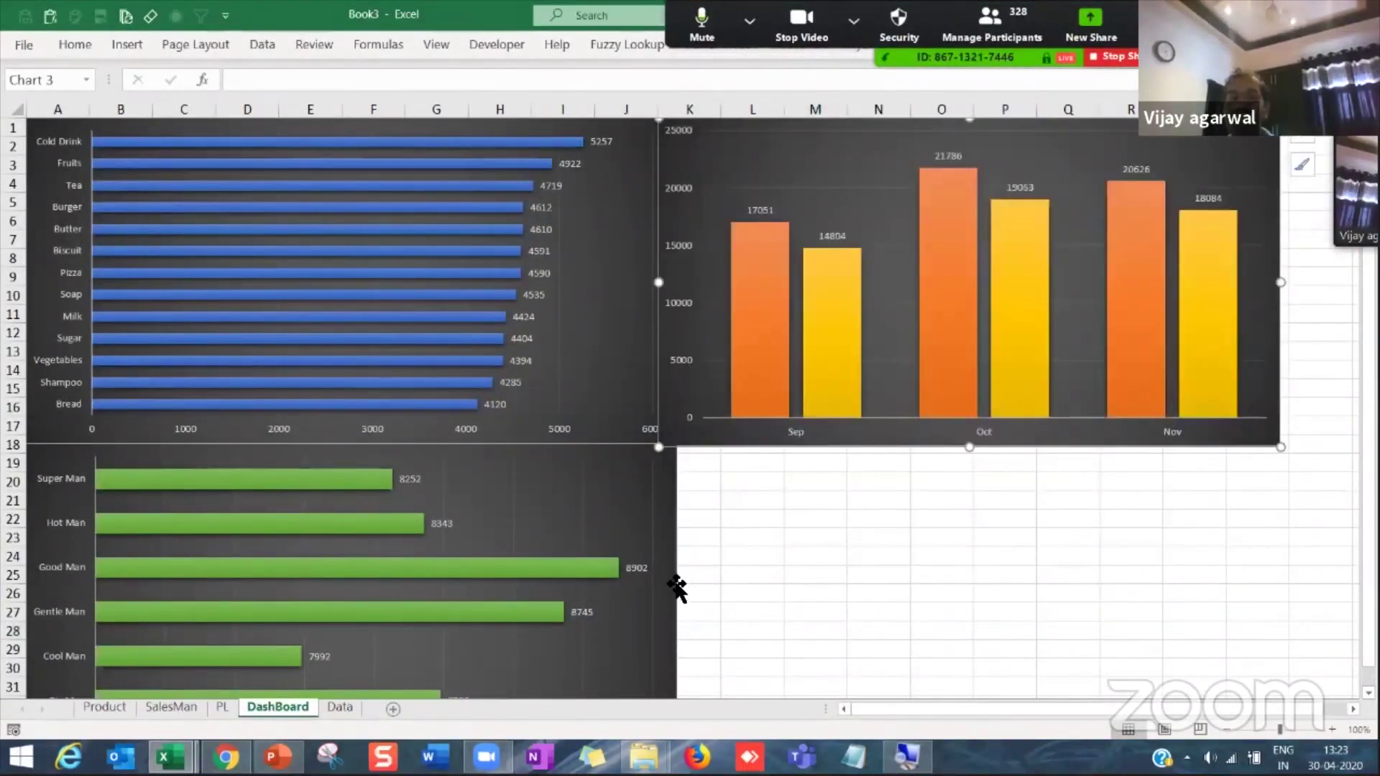
Step: Reposition the three DashBoard charts so that narrow, even gaps separate them, and select the product chart
{"action": "left_click", "coordinate": [673, 609]}
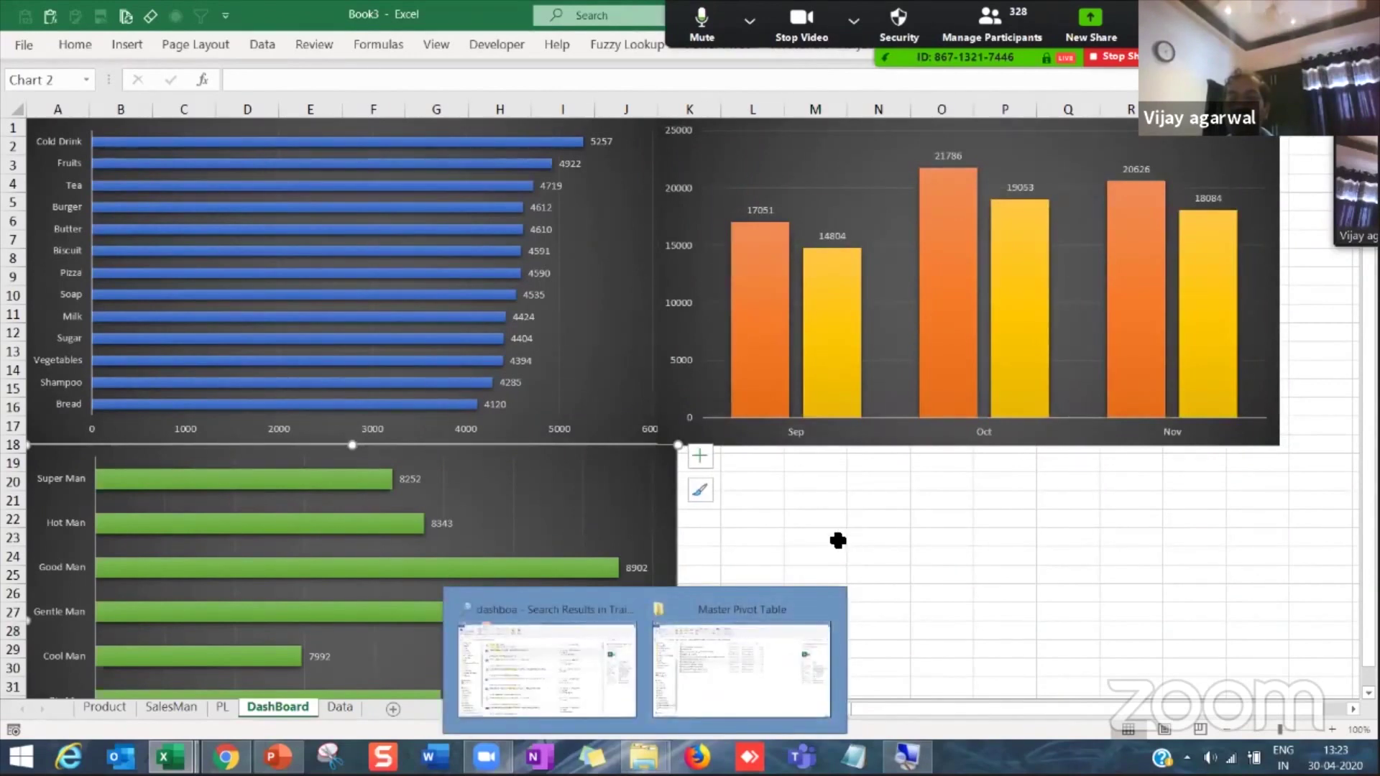
{"action": "scroll", "coordinate": [607, 541], "scroll_direction": "down", "scroll_amount": 2, "text": "ctrl"}
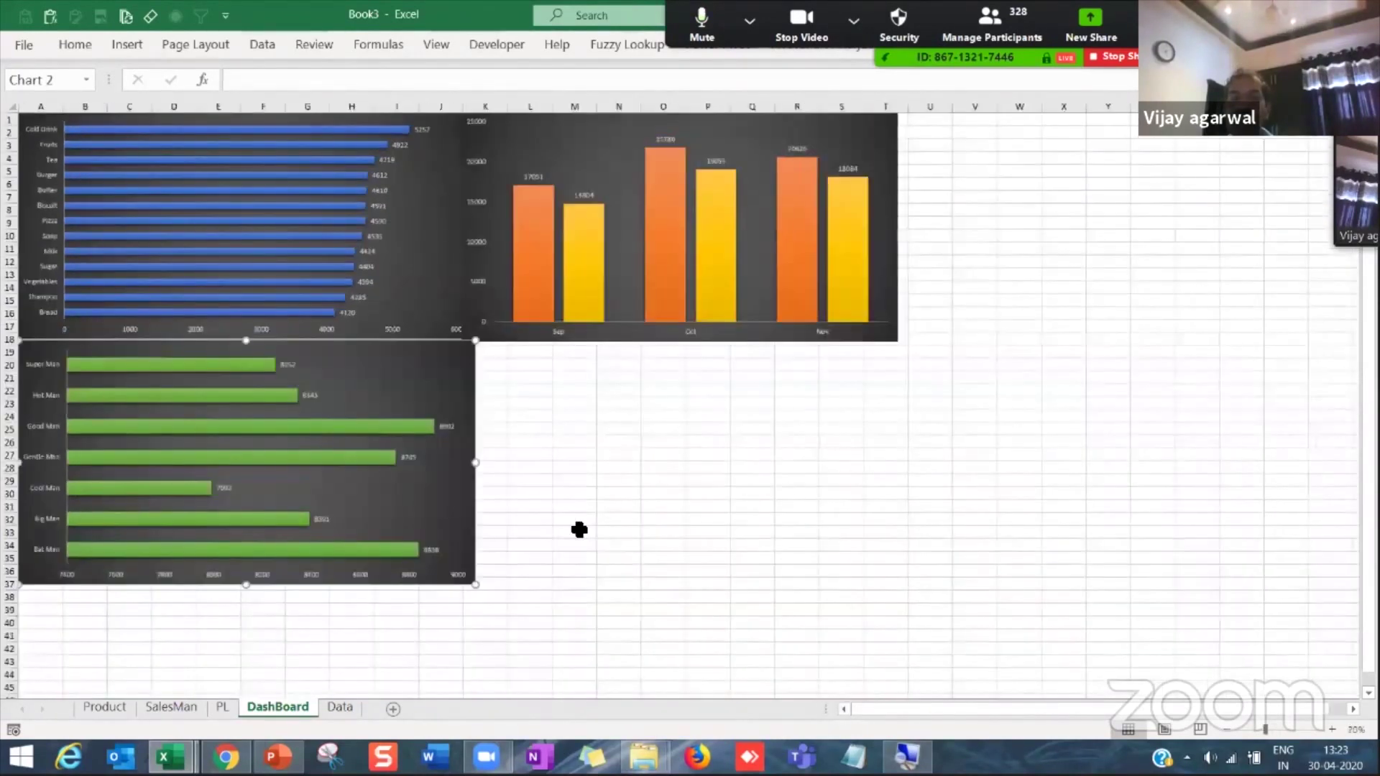
{"action": "scroll", "coordinate": [708, 394], "scroll_direction": "up", "scroll_amount": 1, "text": "ctrl"}
{"action": "left_click", "coordinate": [735, 388]}
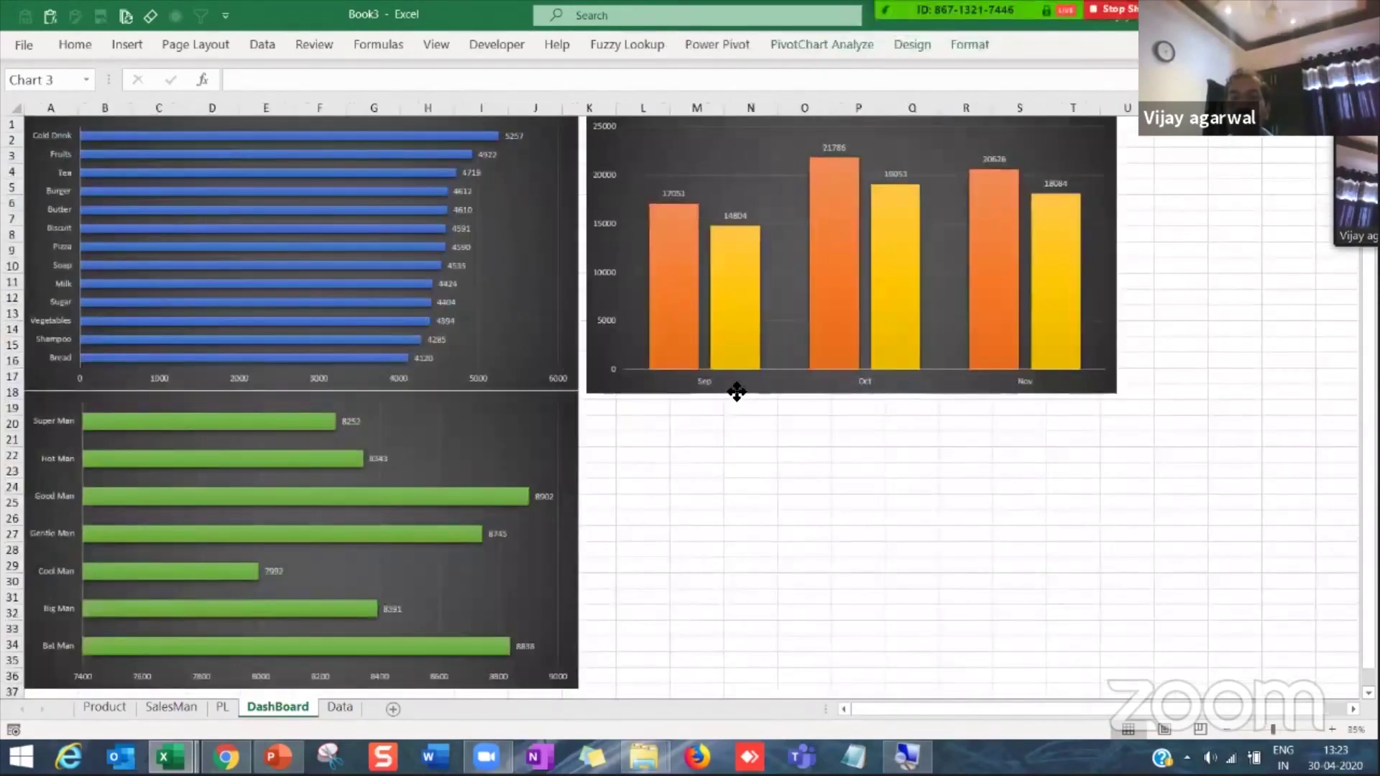
{"action": "left_click_drag", "start_coordinate": [579, 471], "coordinate": [578, 475]}
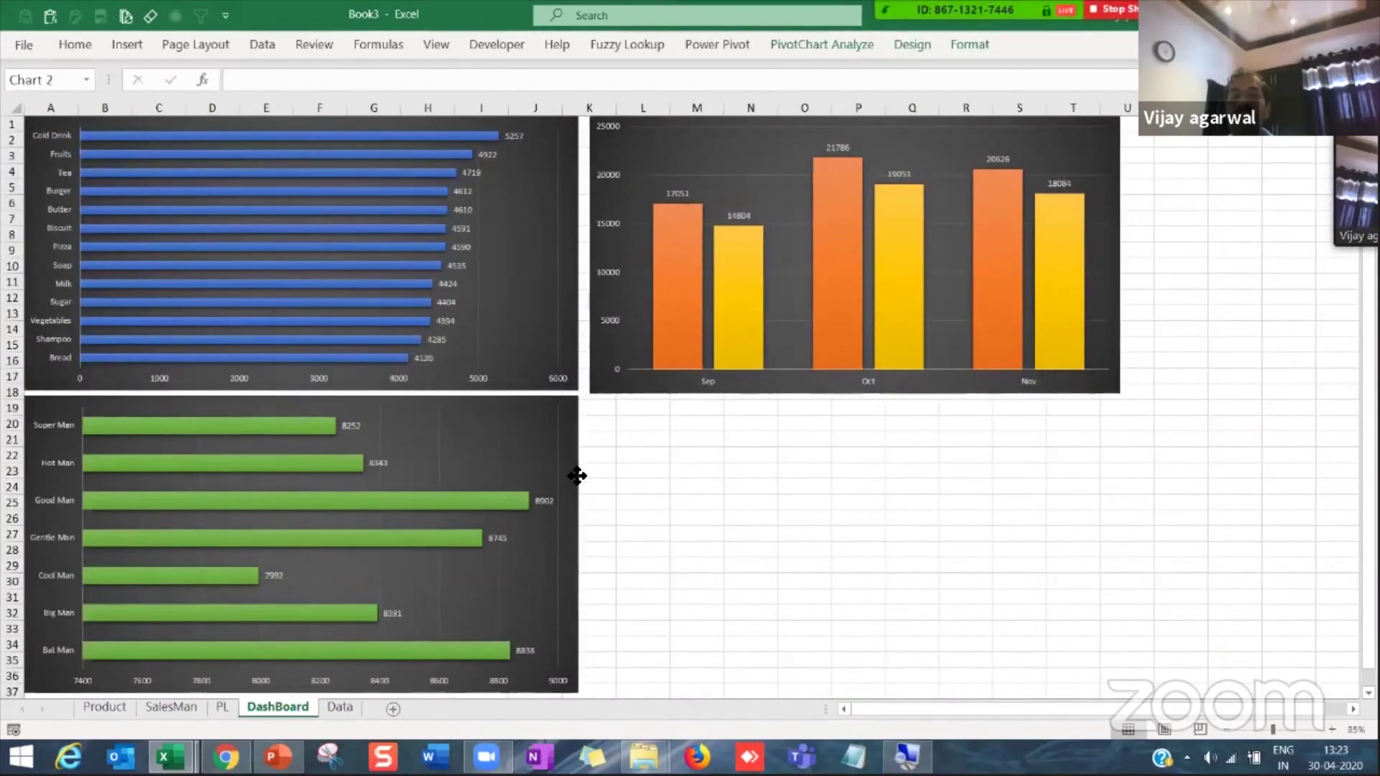
{"action": "left_click", "coordinate": [624, 473]}
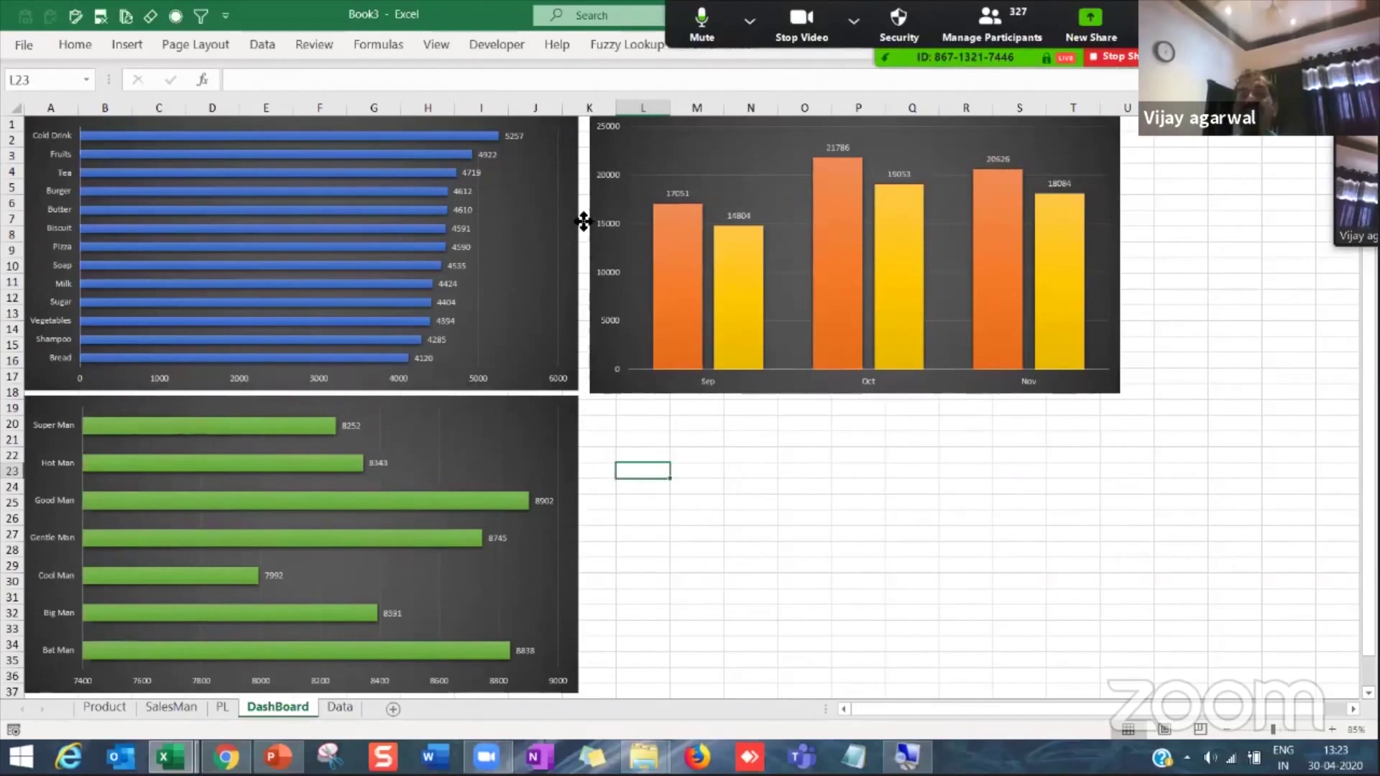
{"action": "left_click_drag", "start_coordinate": [585, 135], "coordinate": [588, 136]}
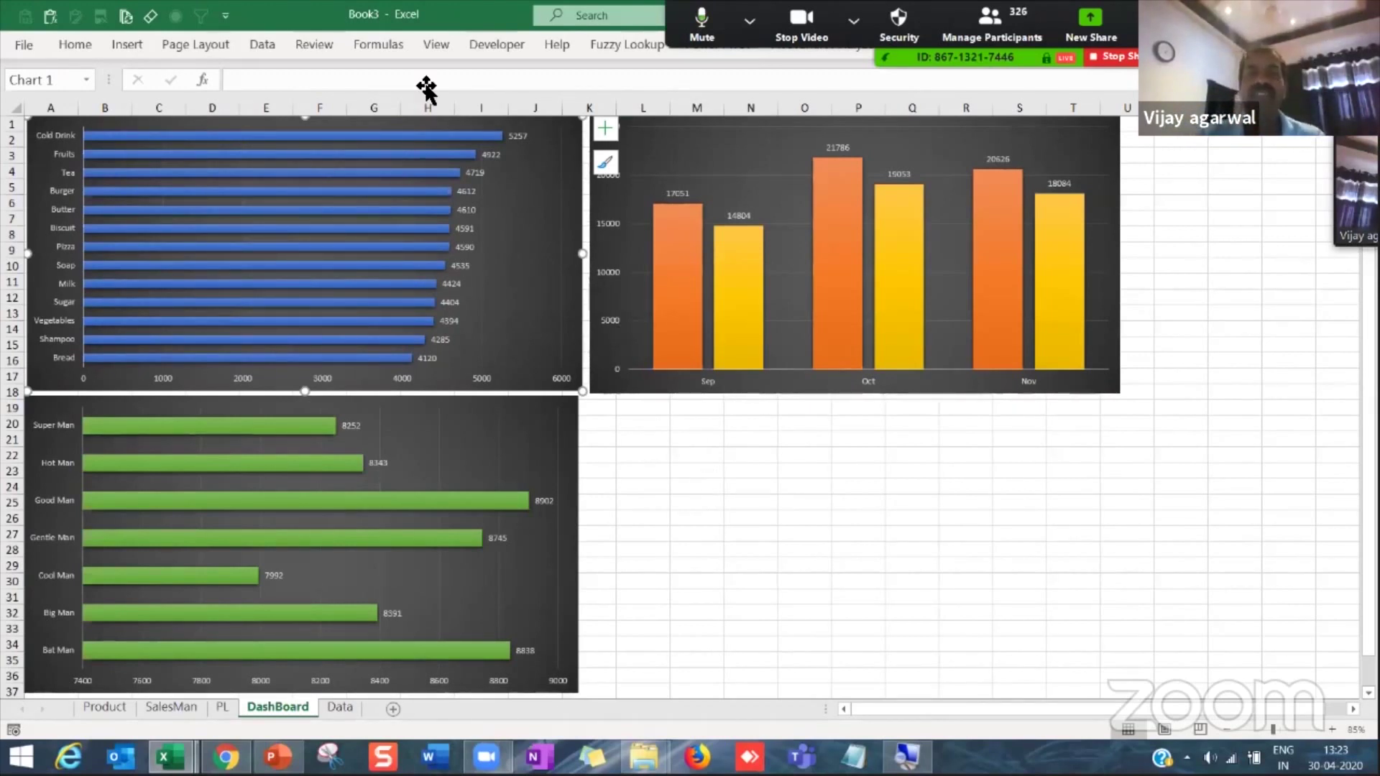
{"action": "left_click", "coordinate": [462, 204]}
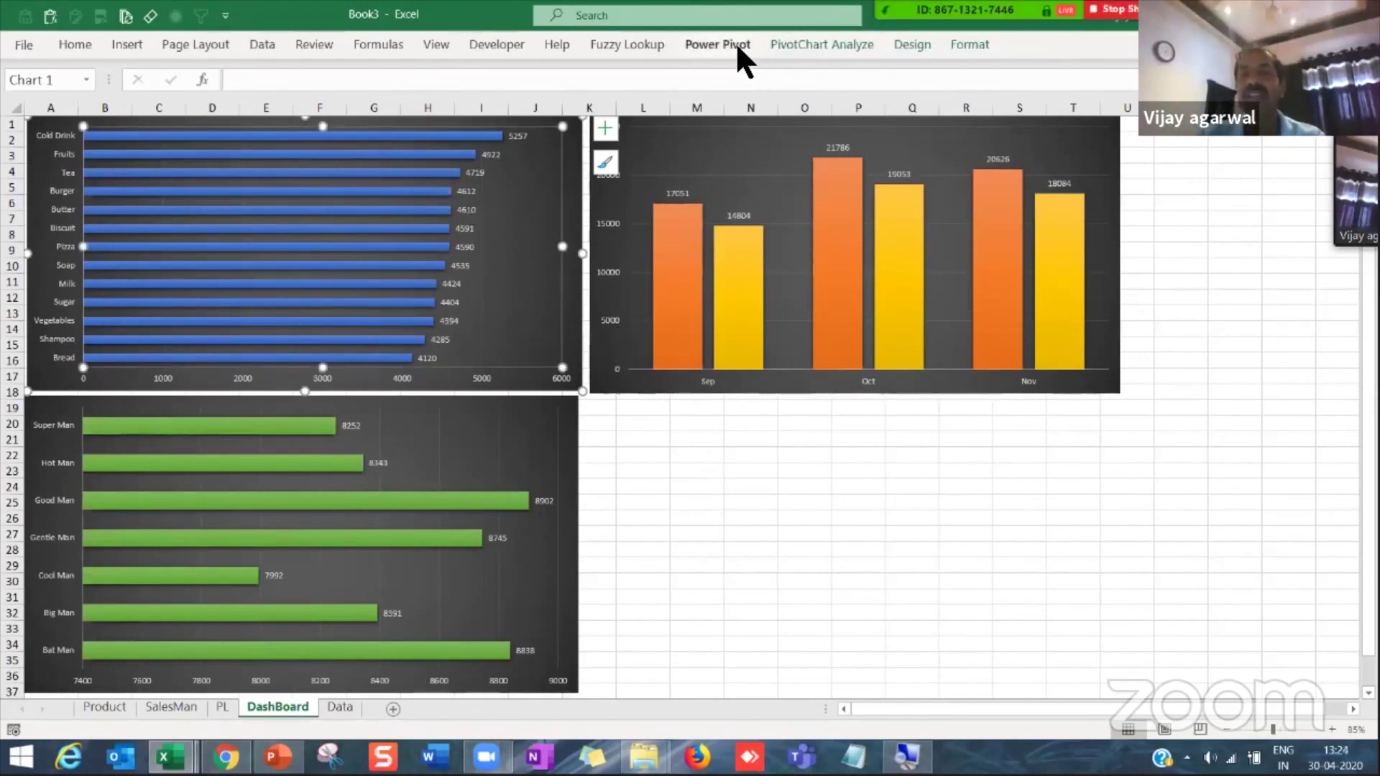
Step: Insert Product and Sales Man slicers from the product chart and place them apart in the free area below the monthly chart
{"action": "left_click", "coordinate": [753, 42]}
{"action": "left_click", "coordinate": [773, 41]}
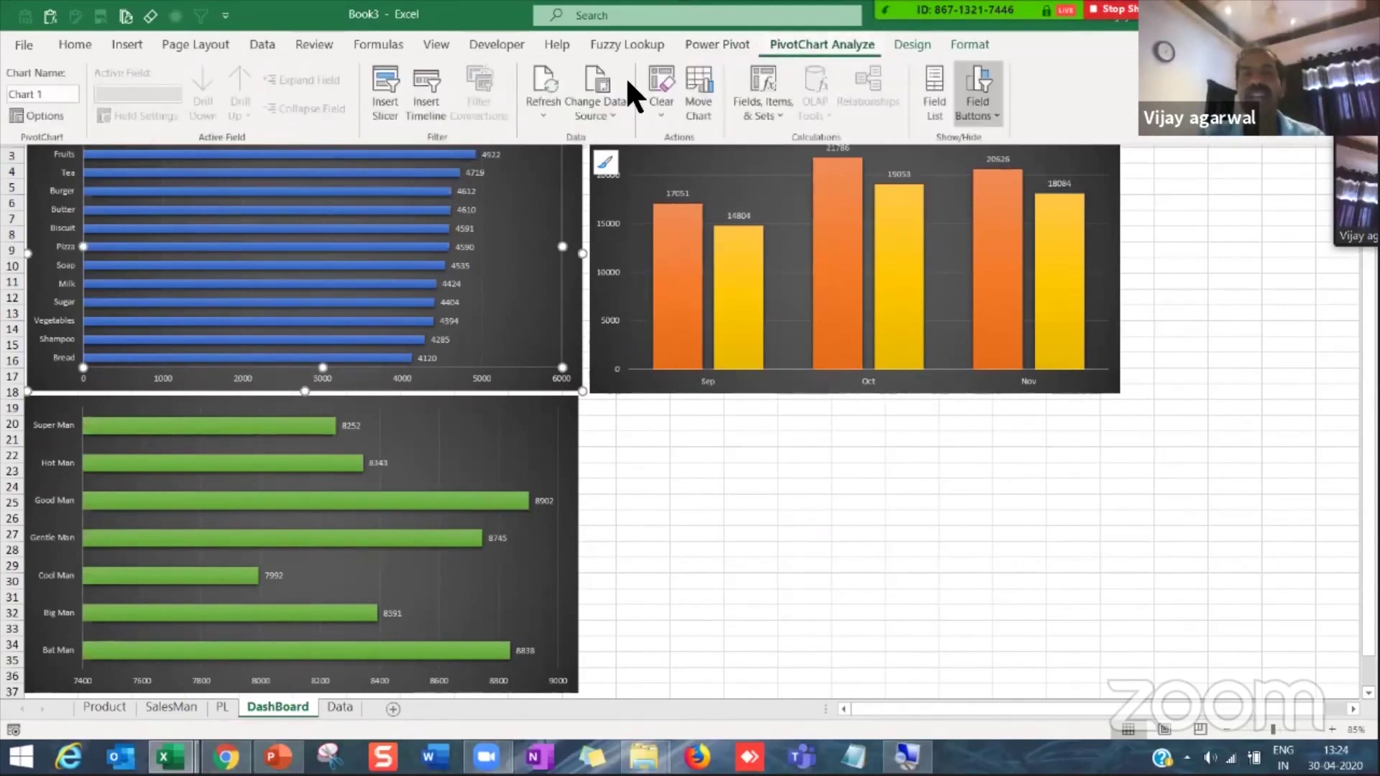
{"action": "left_click", "coordinate": [377, 86]}
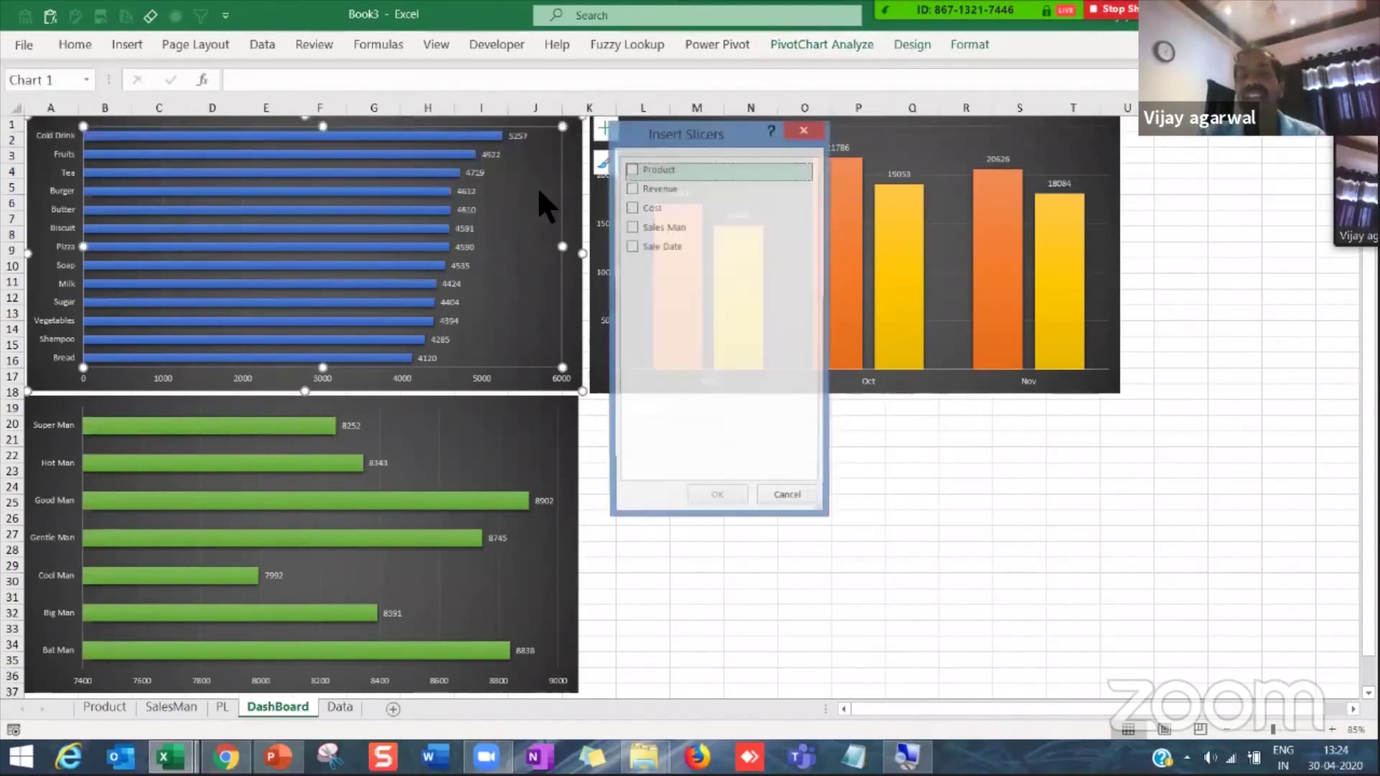
{"action": "left_click", "coordinate": [630, 170]}
{"action": "left_click", "coordinate": [631, 227]}
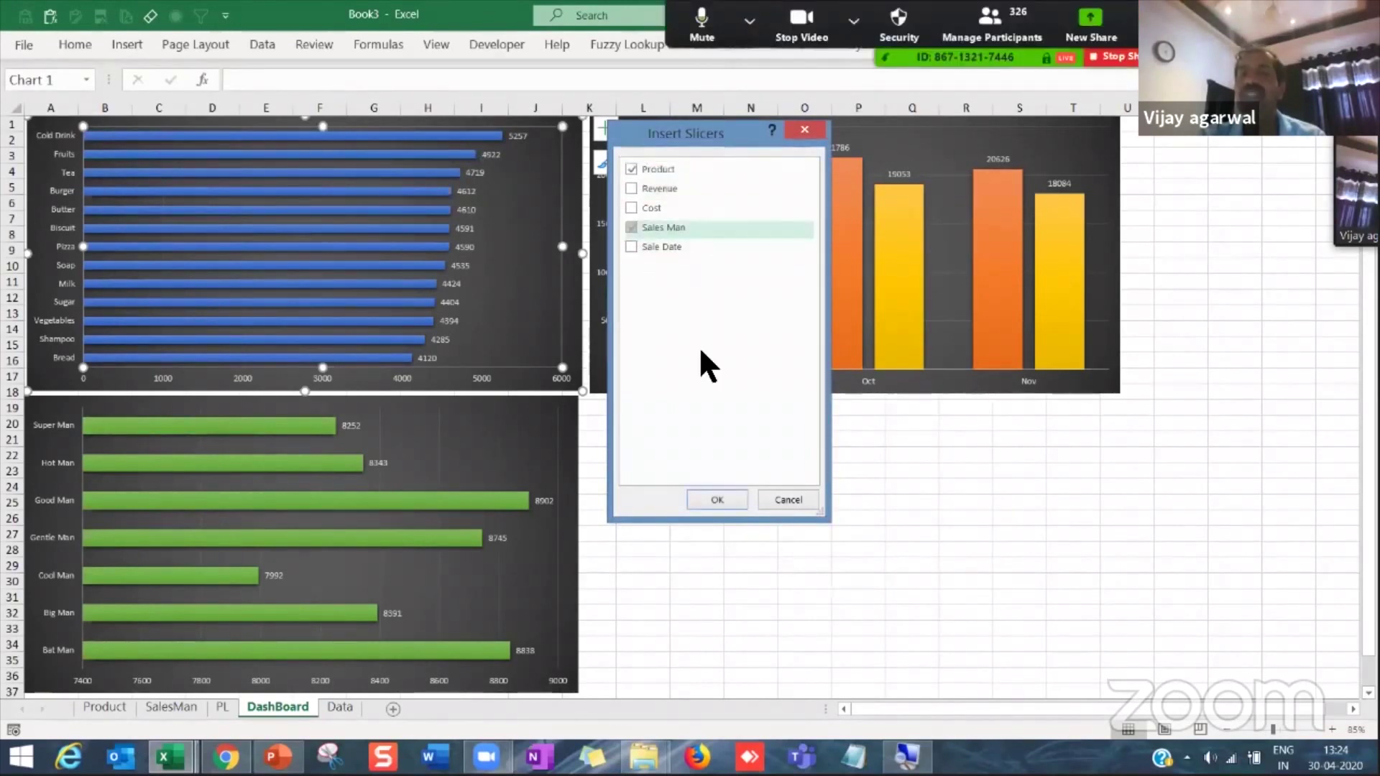
{"action": "left_click", "coordinate": [710, 502]}
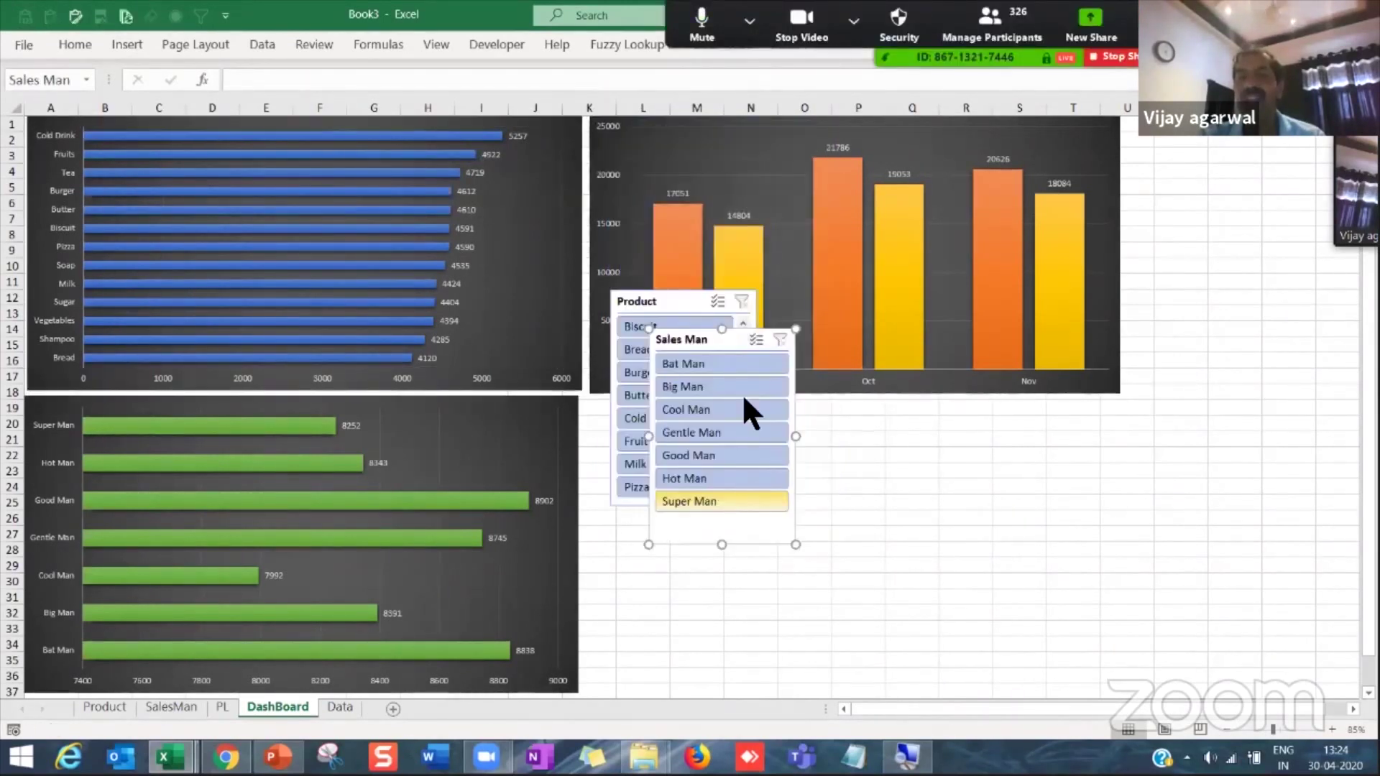
{"action": "left_click_drag", "start_coordinate": [719, 361], "coordinate": [1085, 474]}
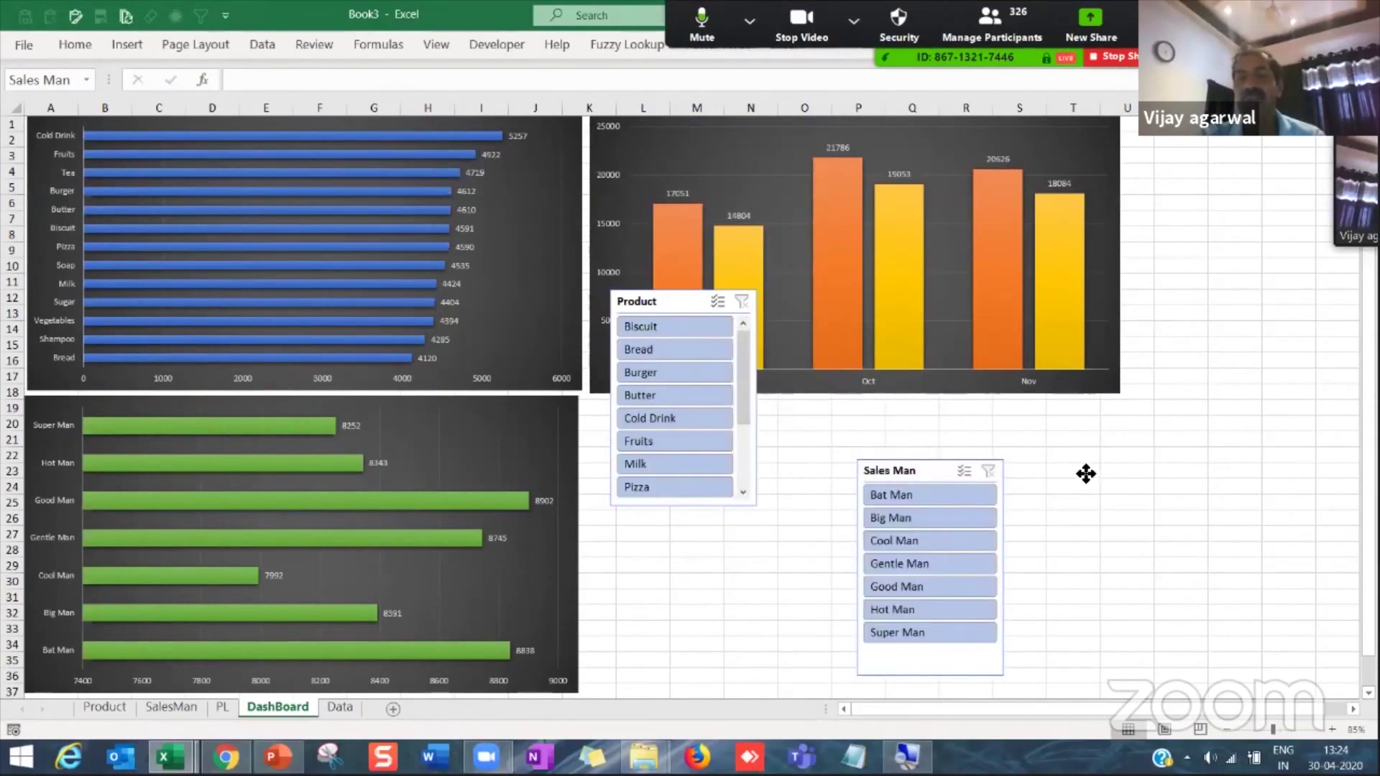
{"action": "left_click_drag", "start_coordinate": [635, 318], "coordinate": [695, 458]}
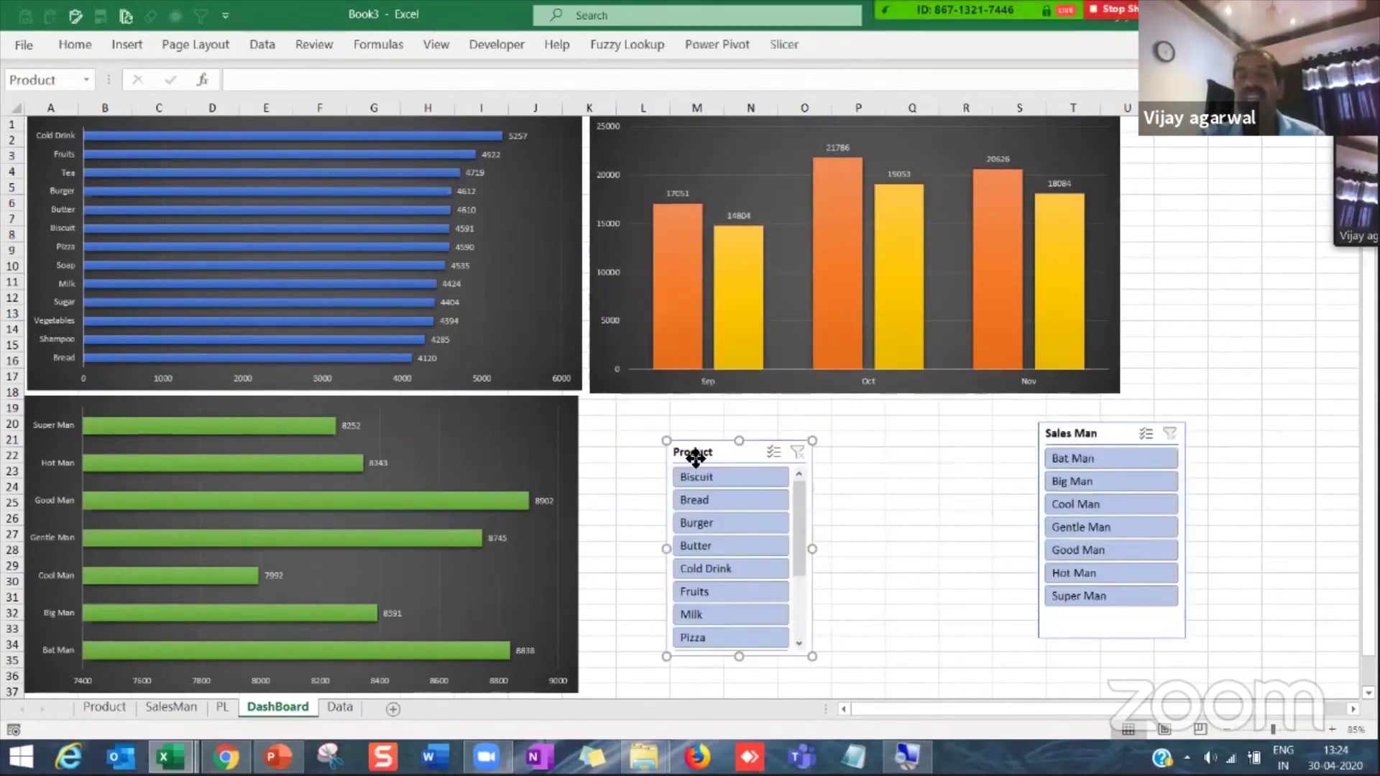
Step: Apply the light orange slicer style to the Product slicer and arrange its buttons in 3 columns
{"action": "left_click", "coordinate": [787, 43]}
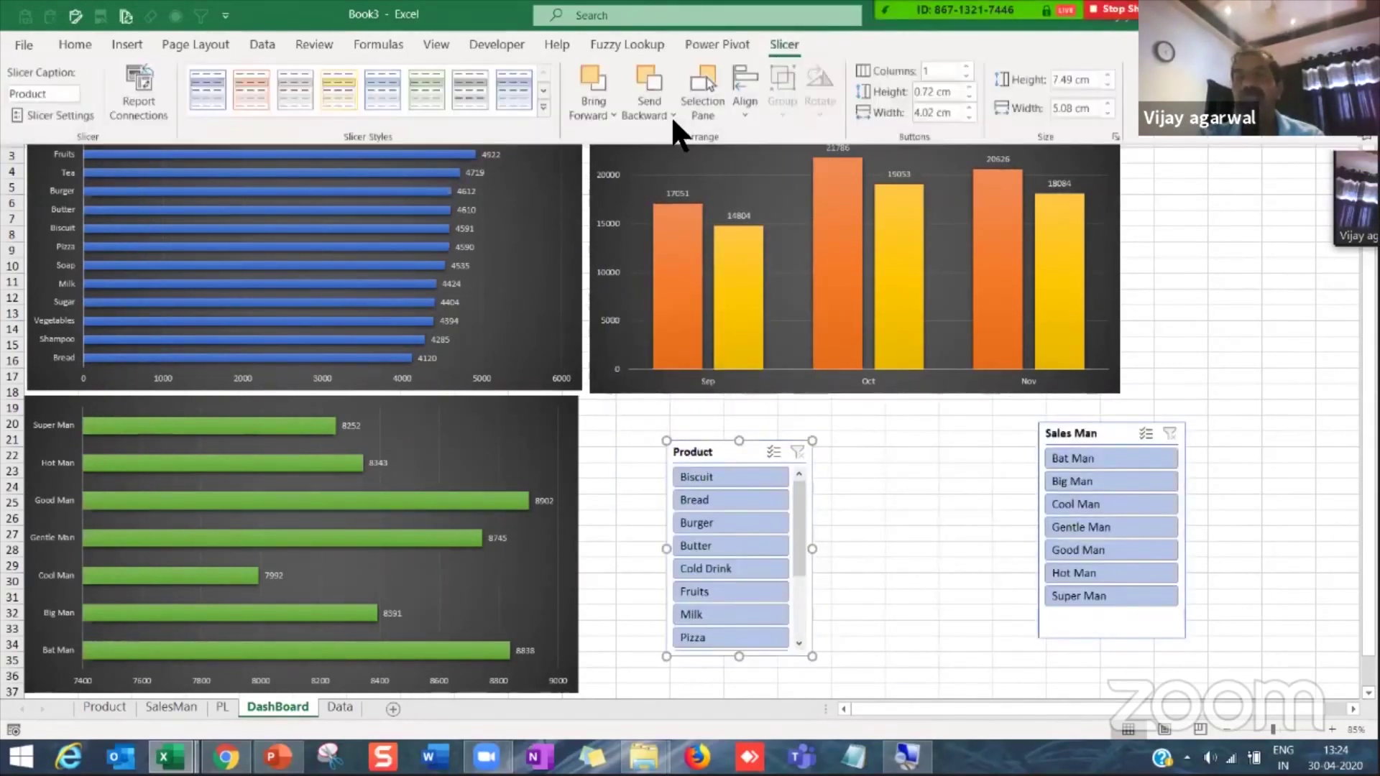
{"action": "left_click", "coordinate": [251, 90]}
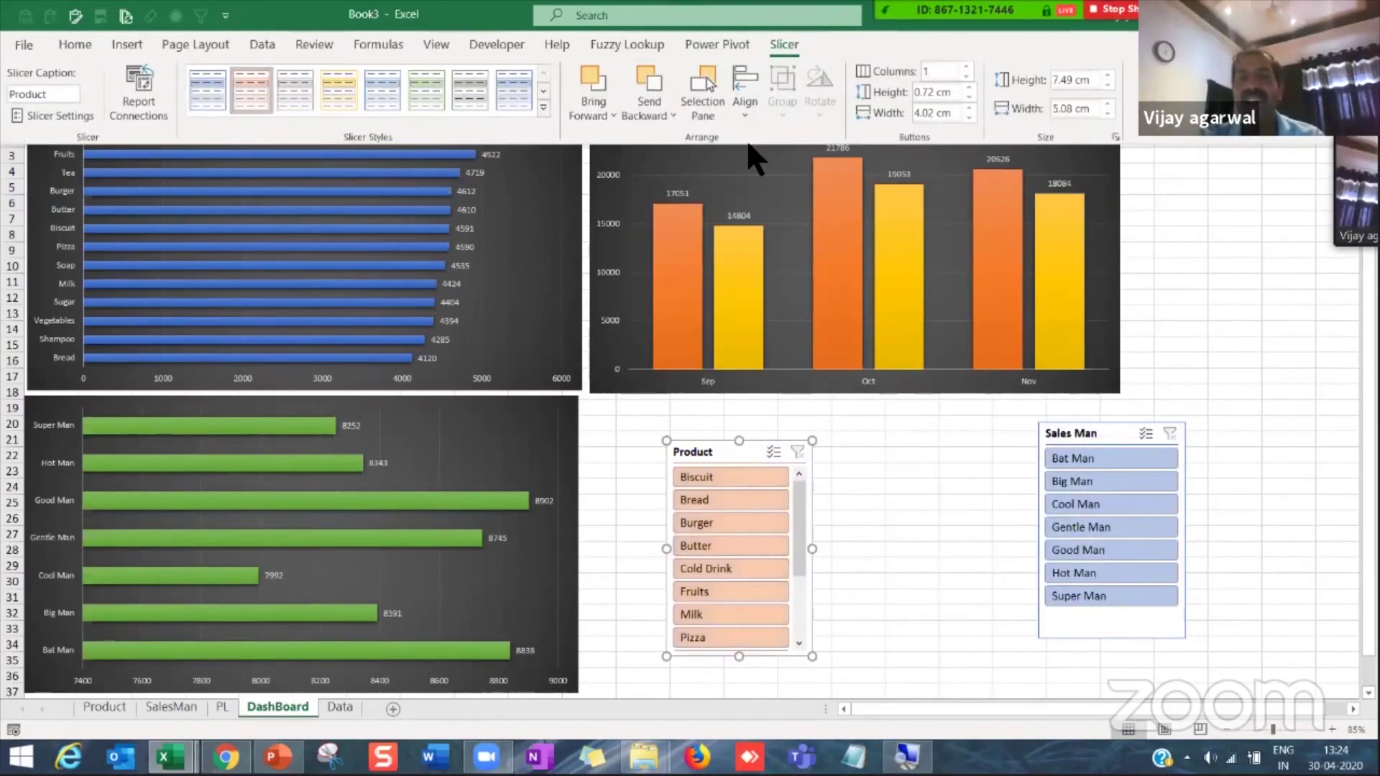
{"action": "left_click", "coordinate": [966, 65]}
{"action": "left_click", "coordinate": [967, 65]}
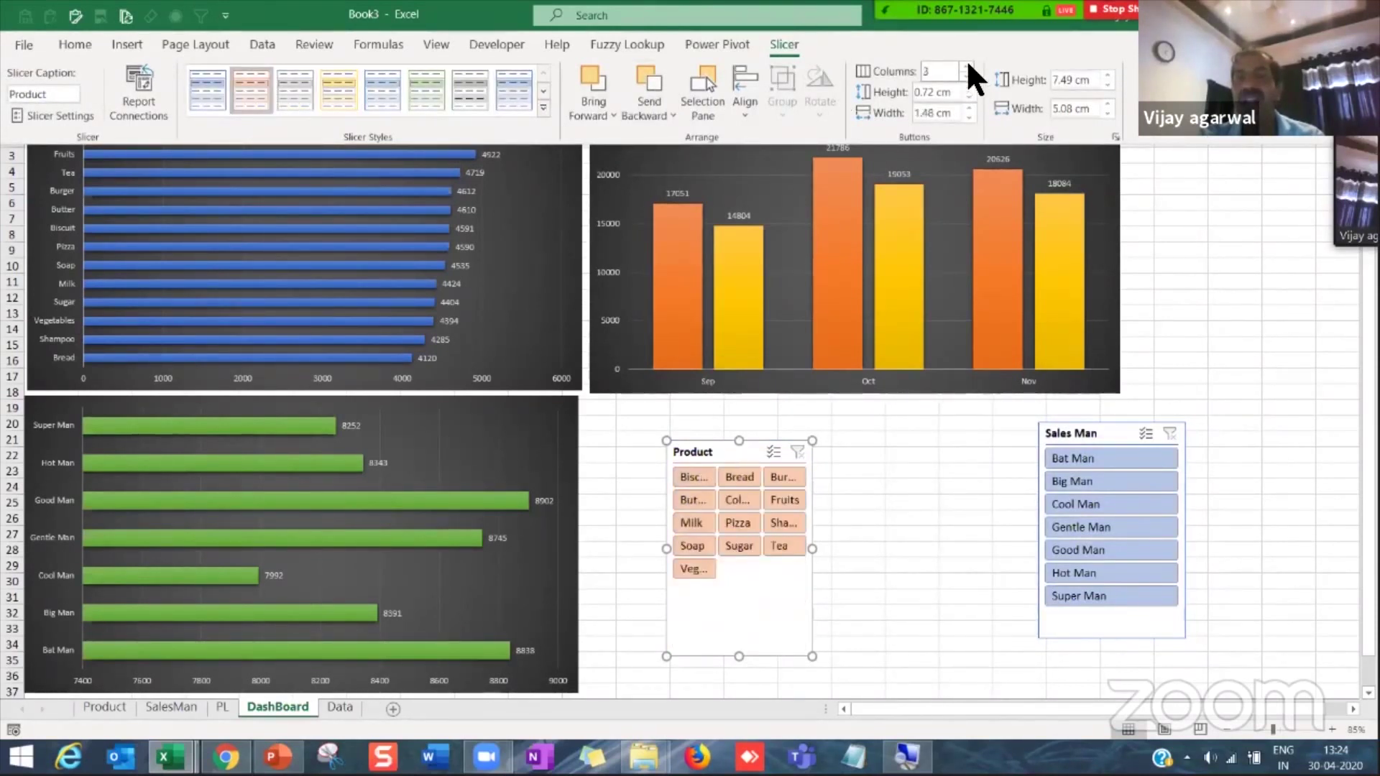
Step: Widen the Product slicer so its names fit and place it directly below the monthly chart, extending it down to about row 35
{"action": "left_click", "coordinate": [817, 548]}
{"action": "left_click_drag", "start_coordinate": [812, 548], "coordinate": [978, 549]}
{"action": "left_click_drag", "start_coordinate": [823, 659], "coordinate": [830, 616]}
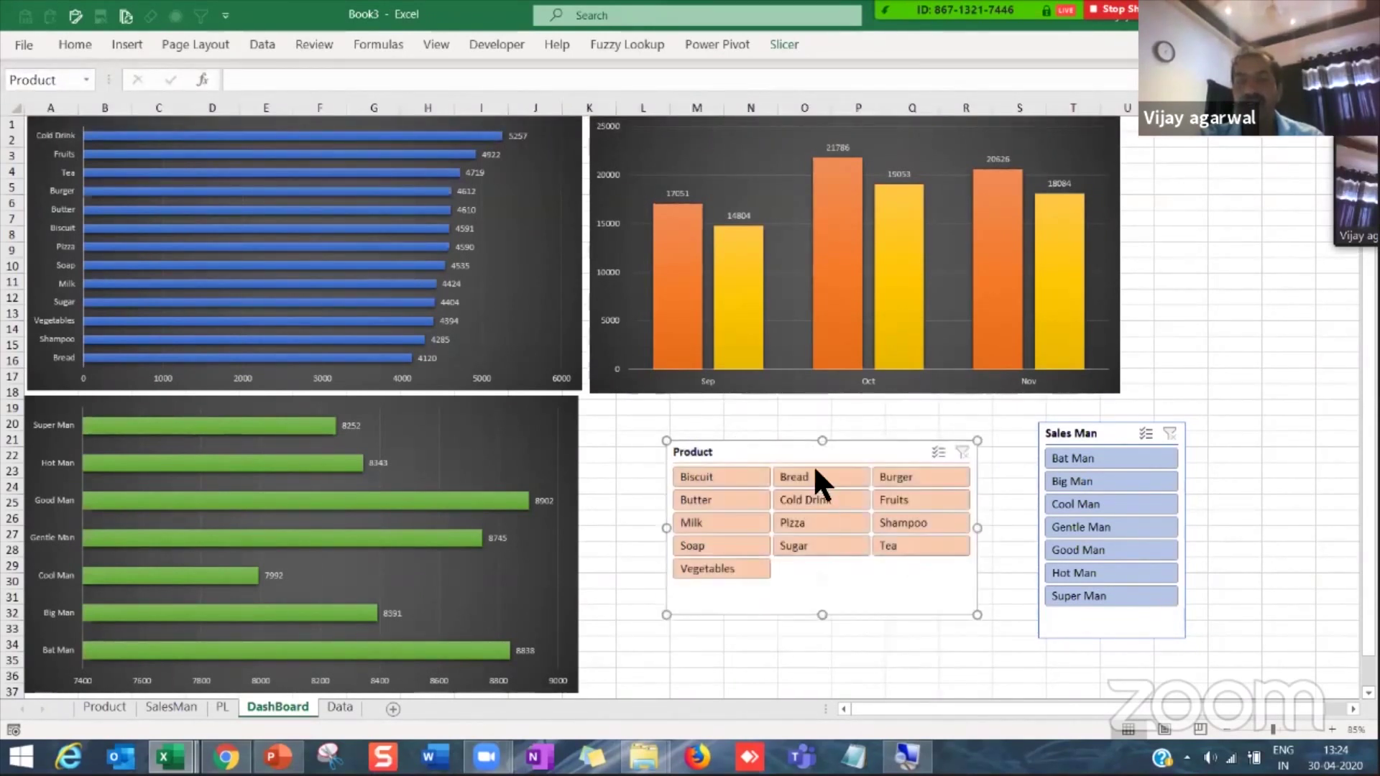
{"action": "left_click_drag", "start_coordinate": [812, 455], "coordinate": [729, 417]}
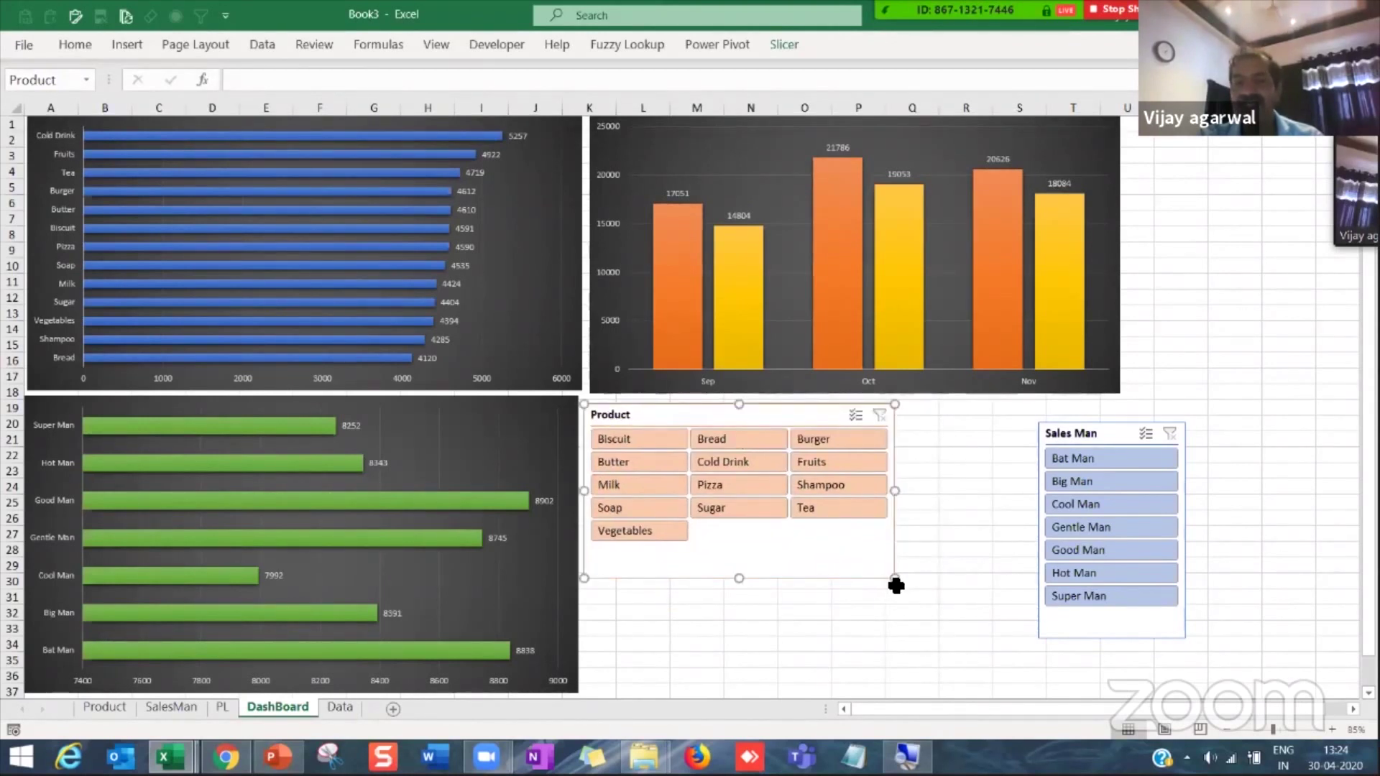
{"action": "left_click_drag", "start_coordinate": [898, 588], "coordinate": [914, 668]}
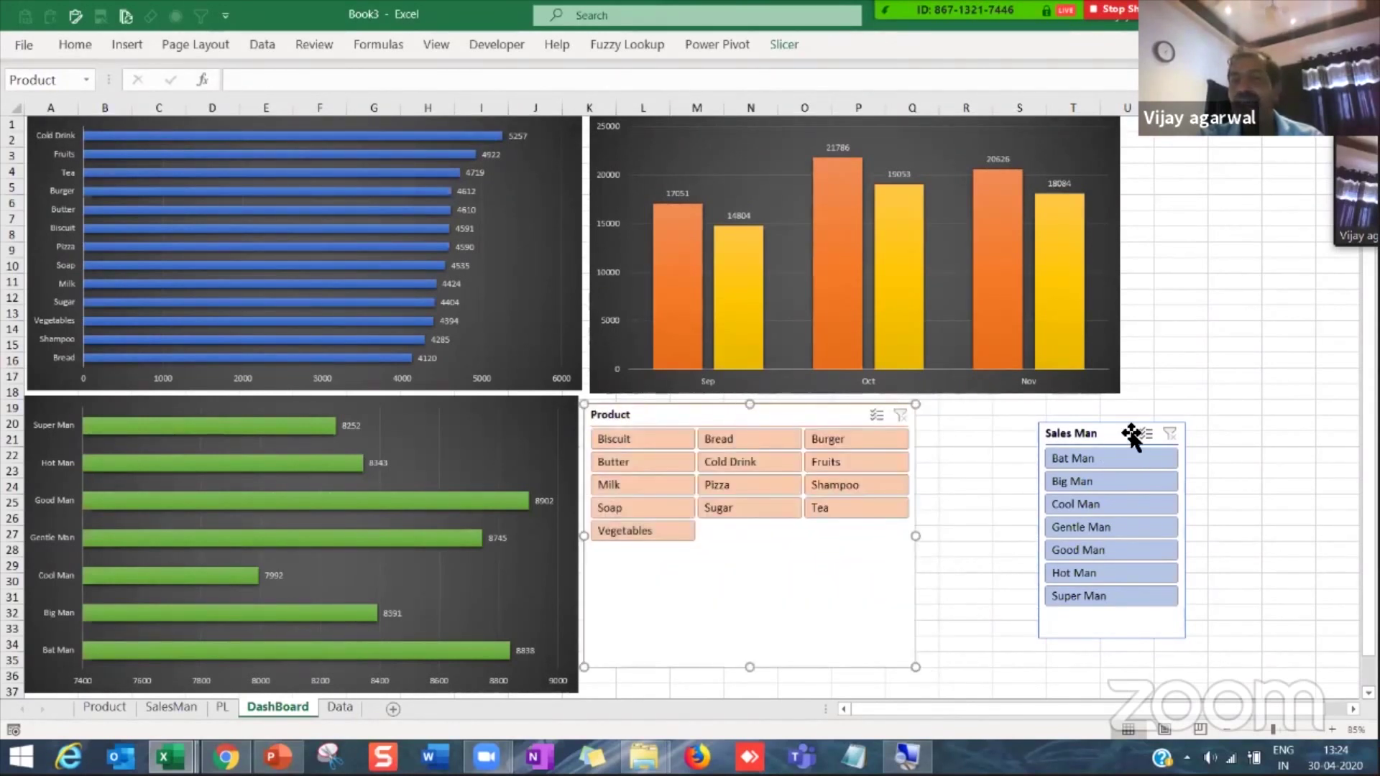
Step: Move the Sales Man slicer beside the Product slicer with their tops aligned and set it to 2 columns
{"action": "left_click_drag", "start_coordinate": [1082, 431], "coordinate": [979, 412]}
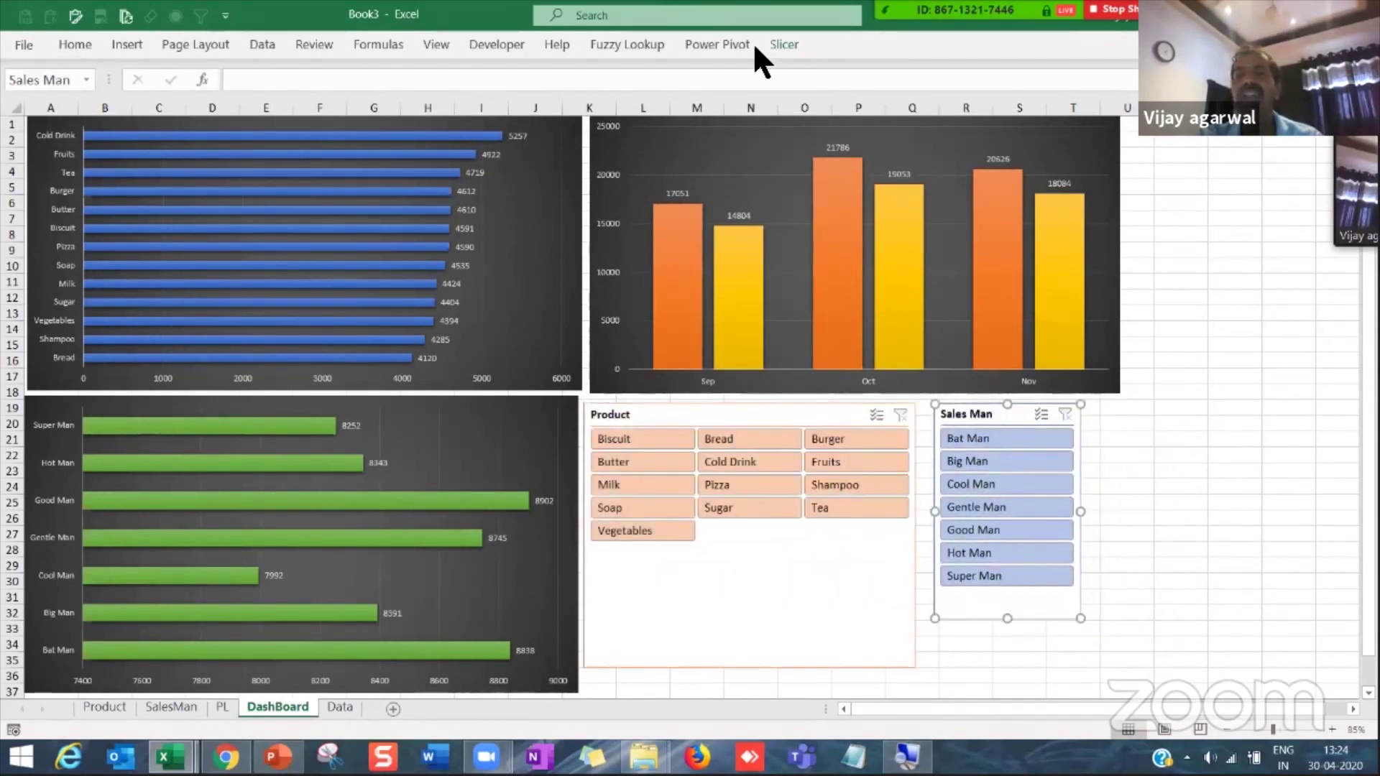
{"action": "left_click", "coordinate": [783, 44]}
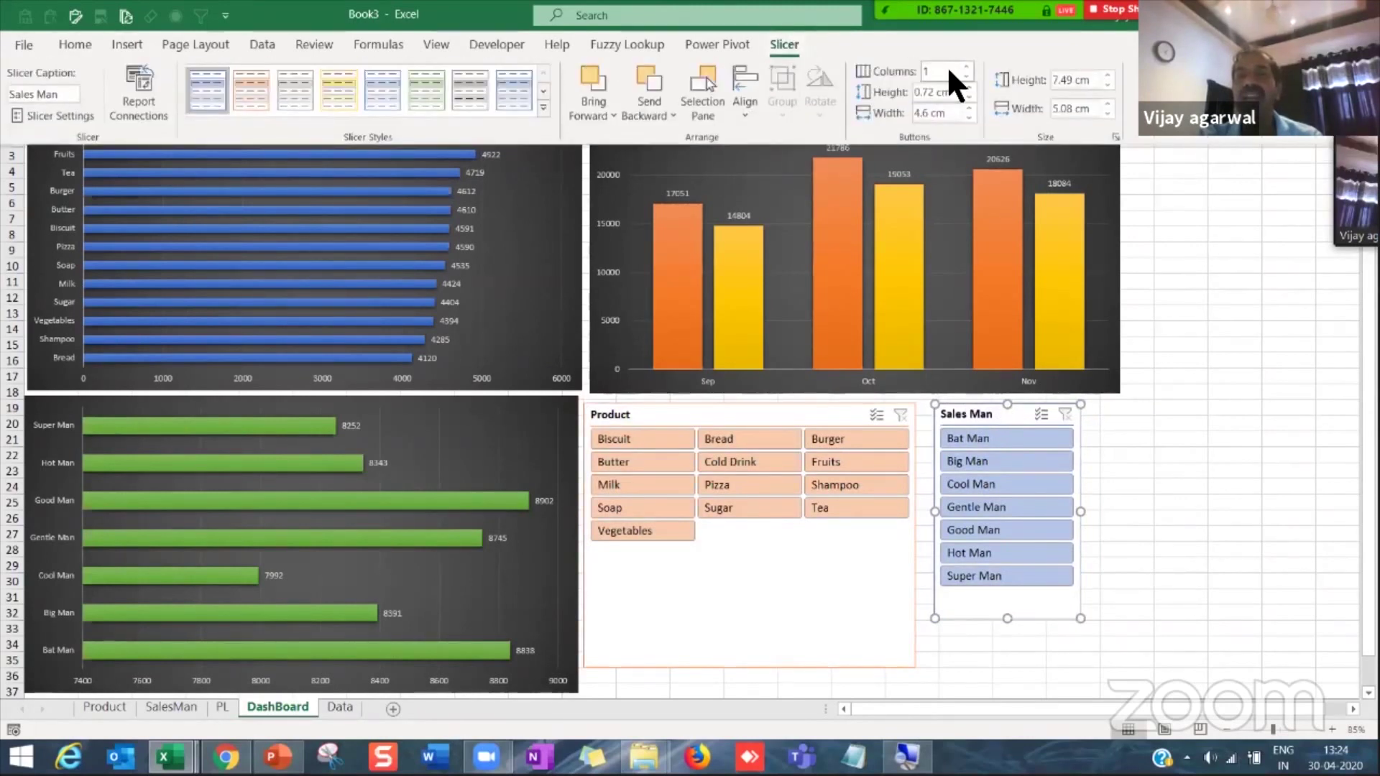
{"action": "left_click", "coordinate": [946, 68]}
{"action": "type", "text": "2"}
{"action": "key", "text": "Return"}
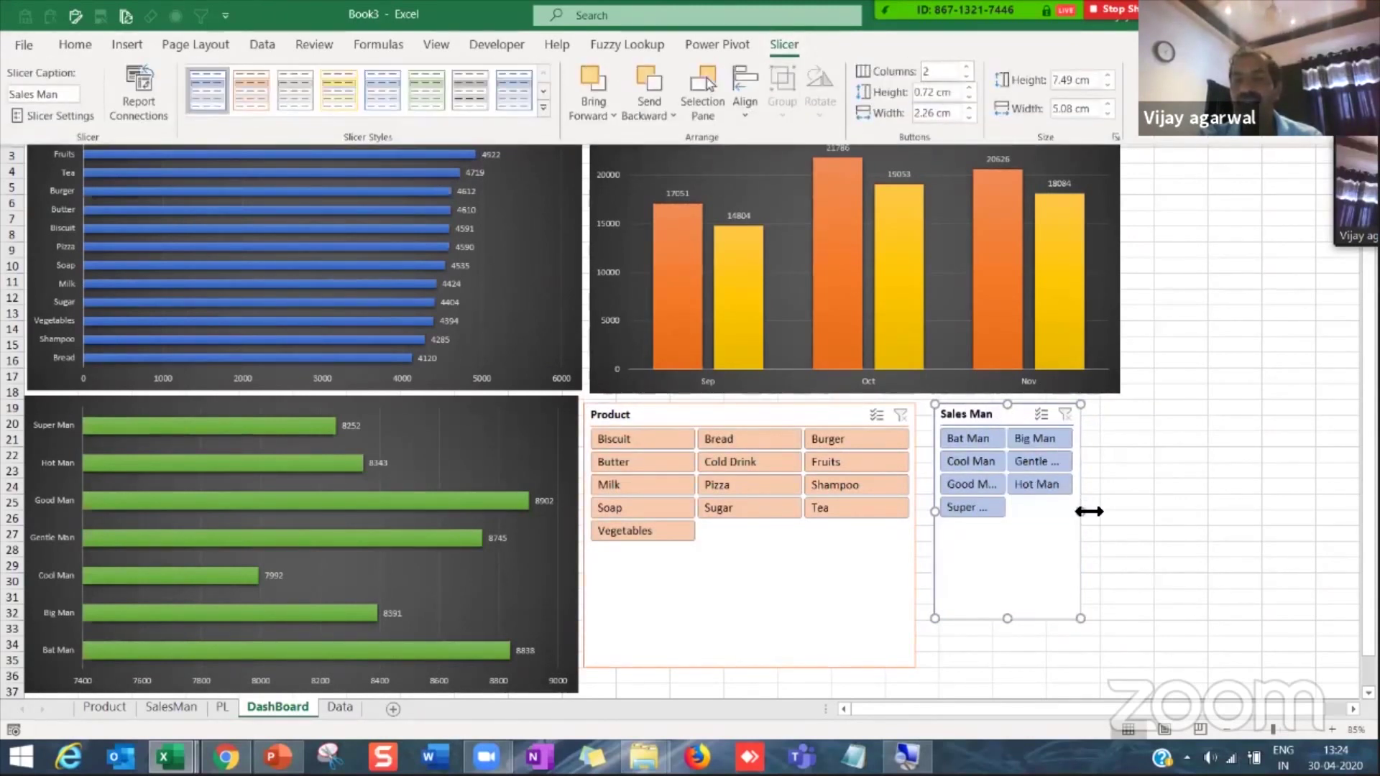
Step: Resize the Sales Man slicer to about 7 cm wide and 5.4 cm high so the names fit
{"action": "left_click_drag", "start_coordinate": [1151, 513], "coordinate": [1168, 511]}
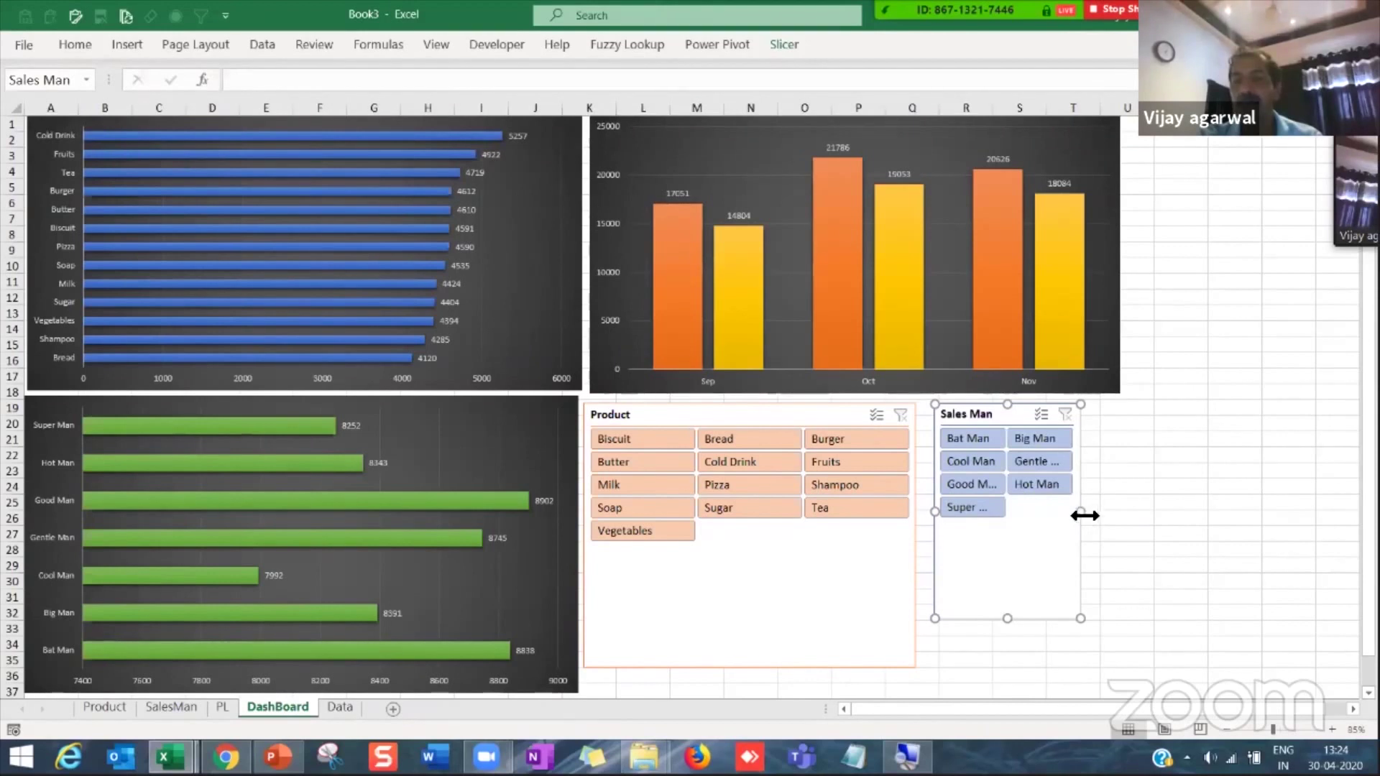
{"action": "left_click_drag", "start_coordinate": [1080, 511], "coordinate": [1134, 511]}
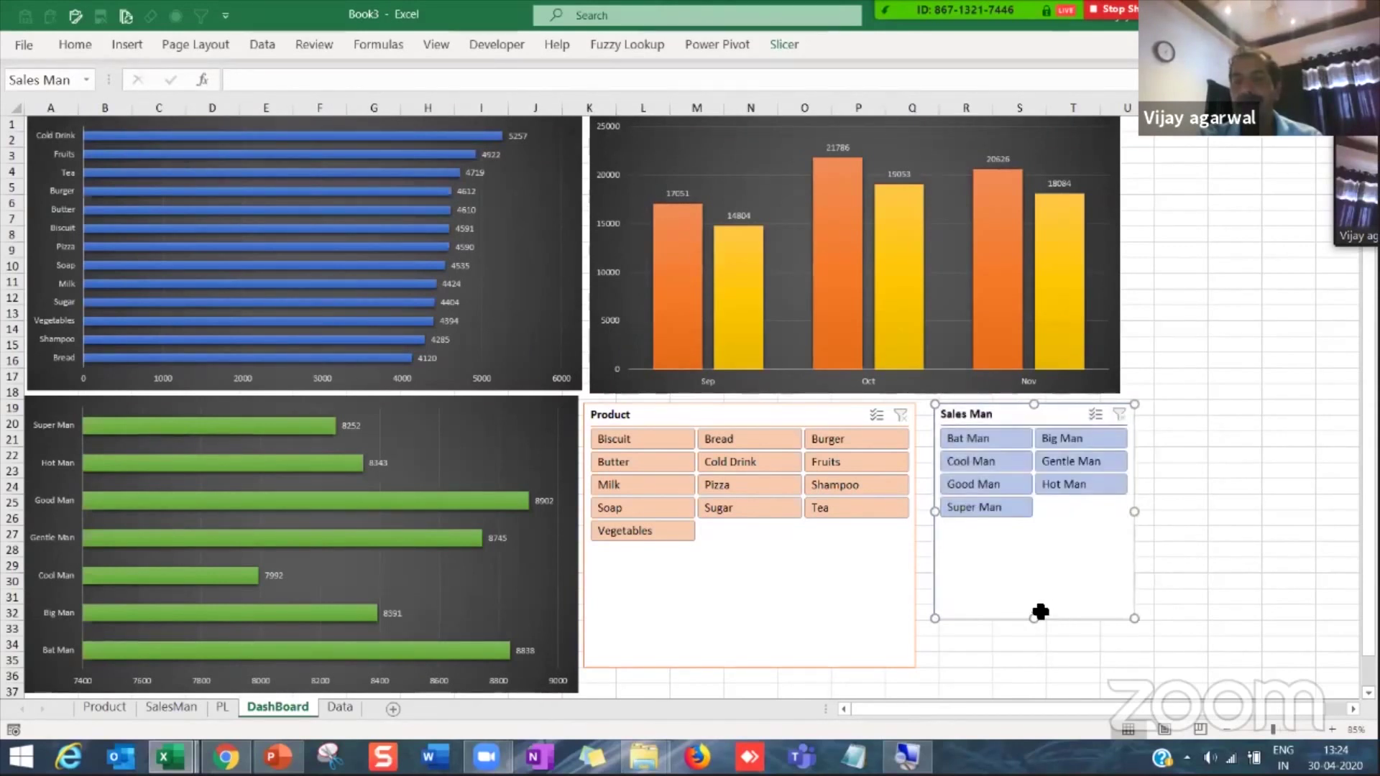
{"action": "left_click_drag", "start_coordinate": [1039, 628], "coordinate": [1038, 557]}
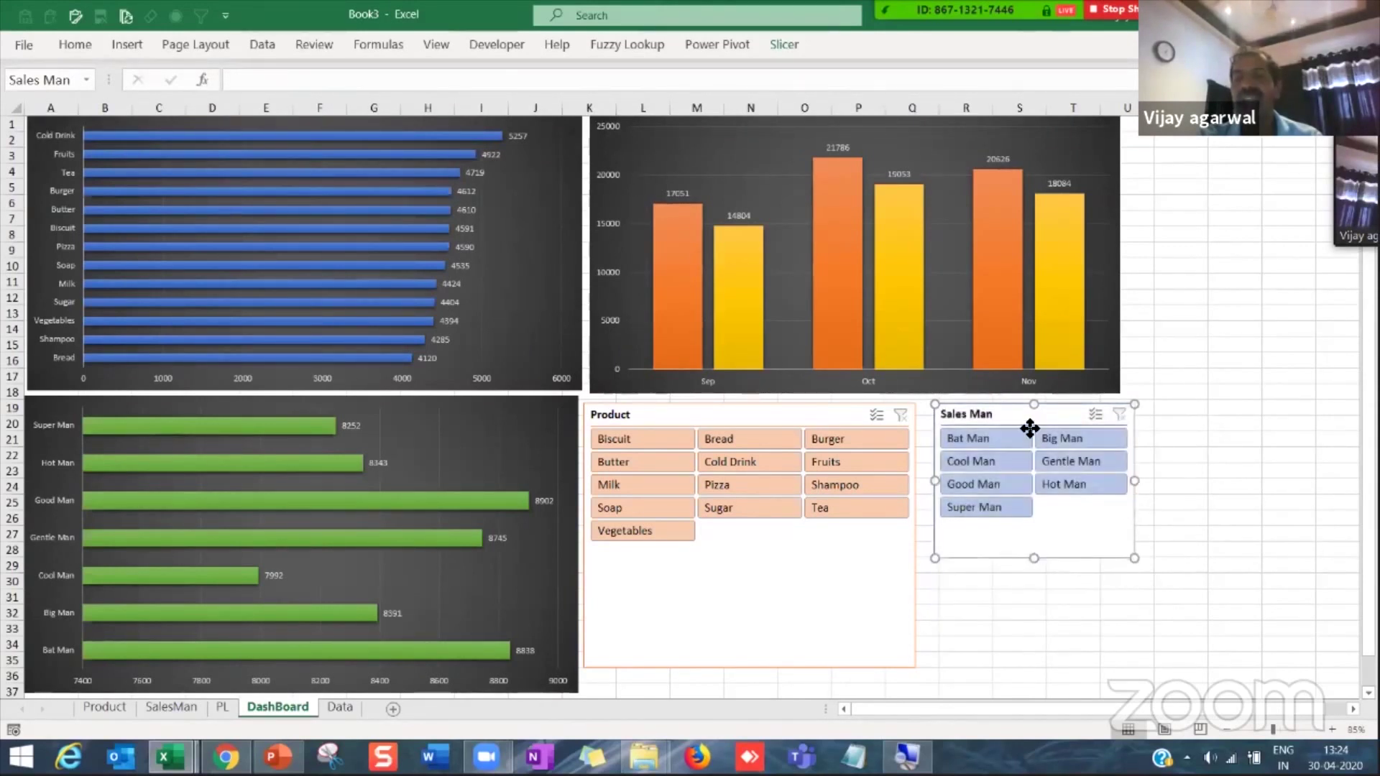
Step: Apply the solid dark orange slicer style to the Sales Man slicer and collapse the ribbon
{"action": "left_click", "coordinate": [768, 42]}
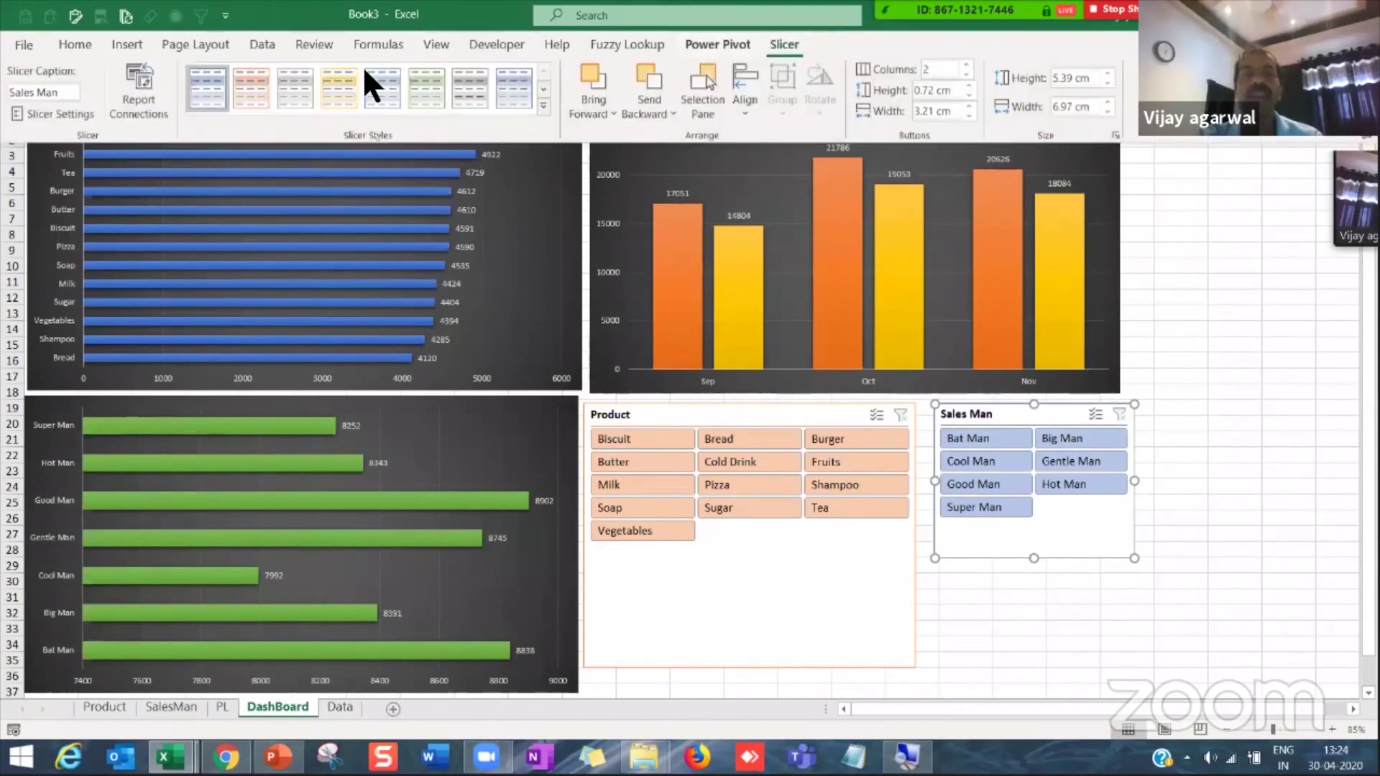
{"action": "left_click", "coordinate": [544, 106]}
{"action": "left_click", "coordinate": [263, 188]}
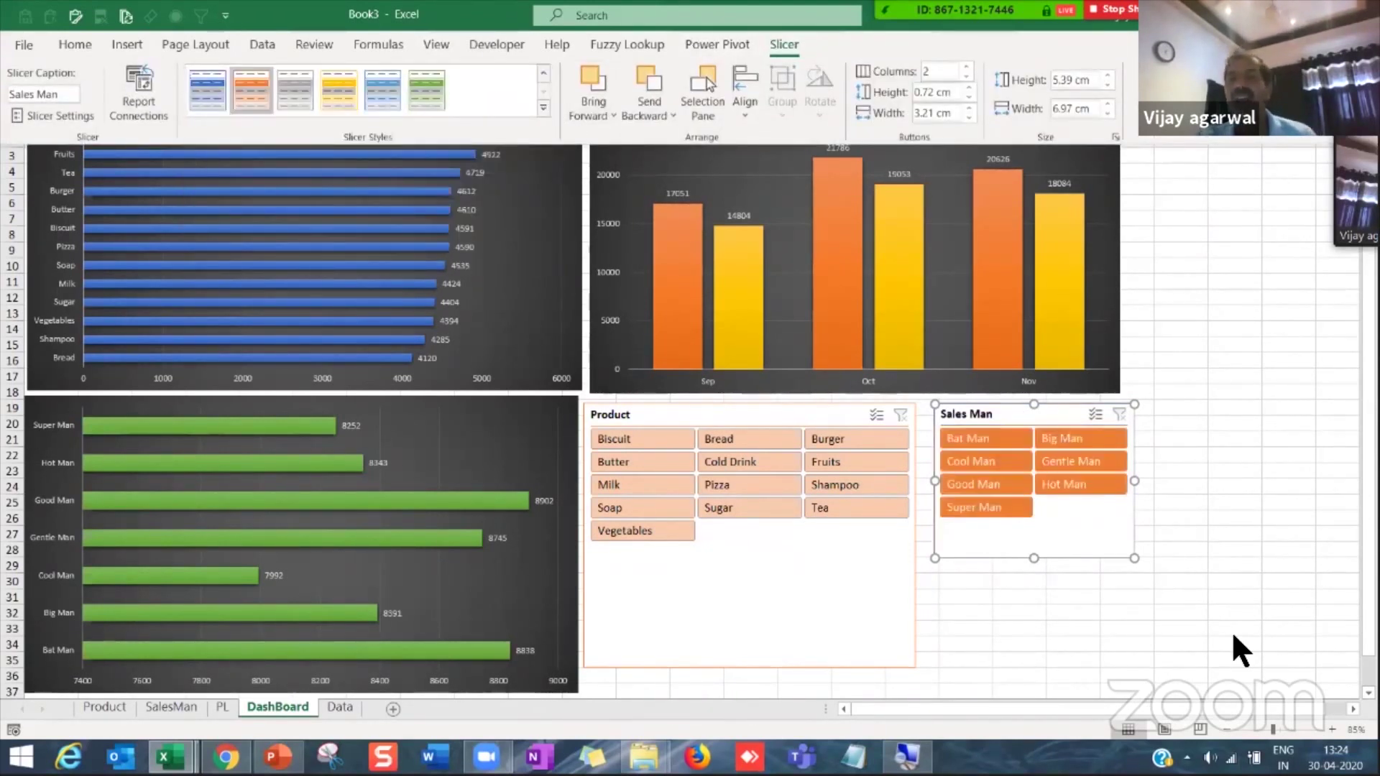
{"action": "key", "text": "ctrl+F1"}
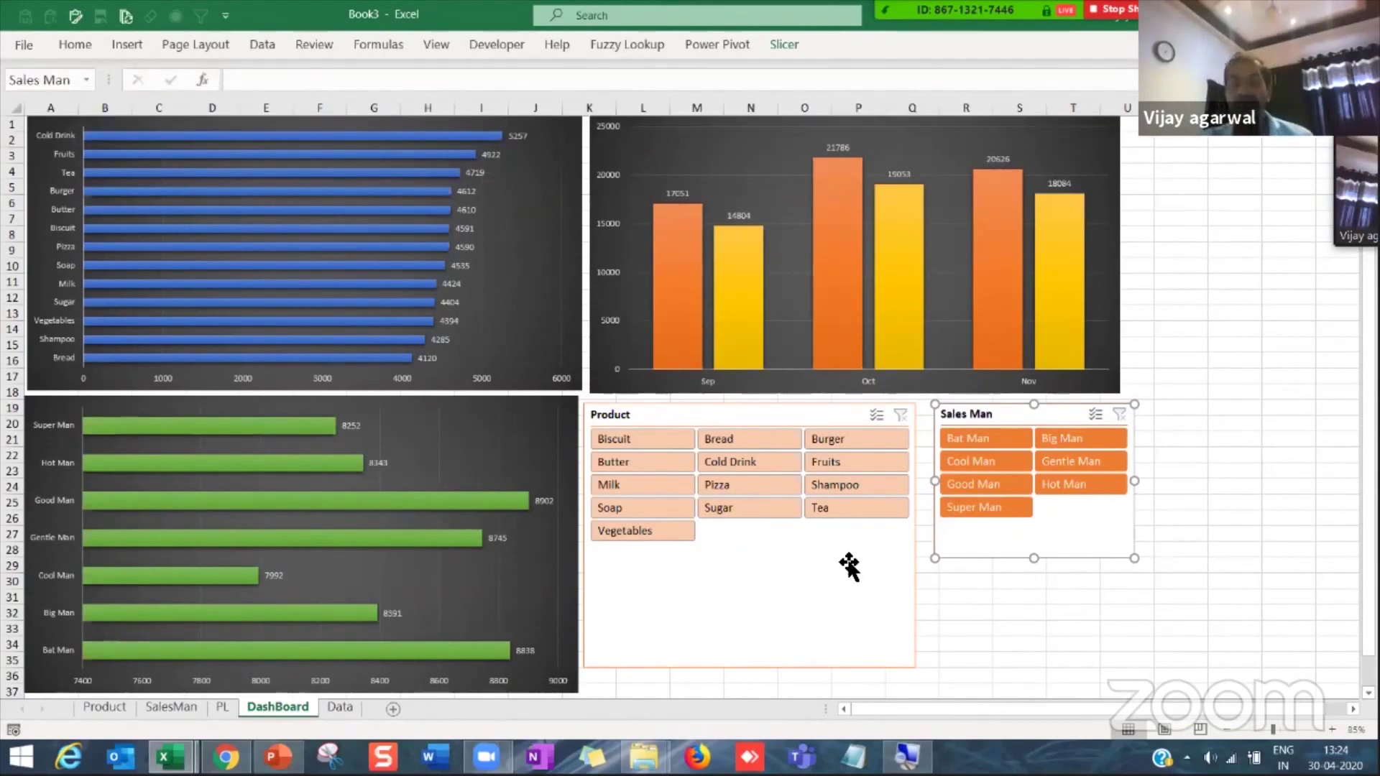
Step: In the Pivot Dashboard in Excel demo workbook, examine how filtering by Bat Man, Pizza, Burger and Milk affects the charts, and return to Book3
{"action": "key", "text": "alt+Tab"}
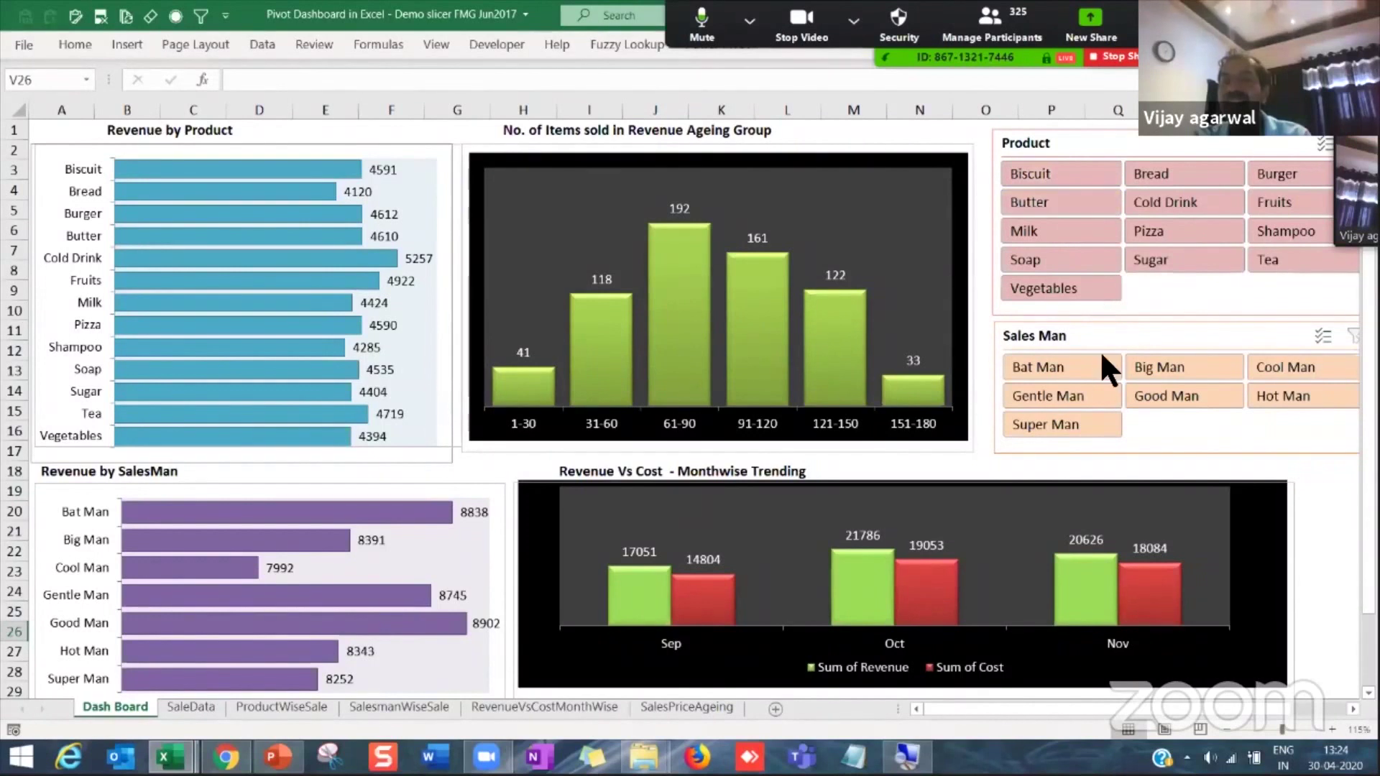
{"action": "left_click", "coordinate": [1087, 366]}
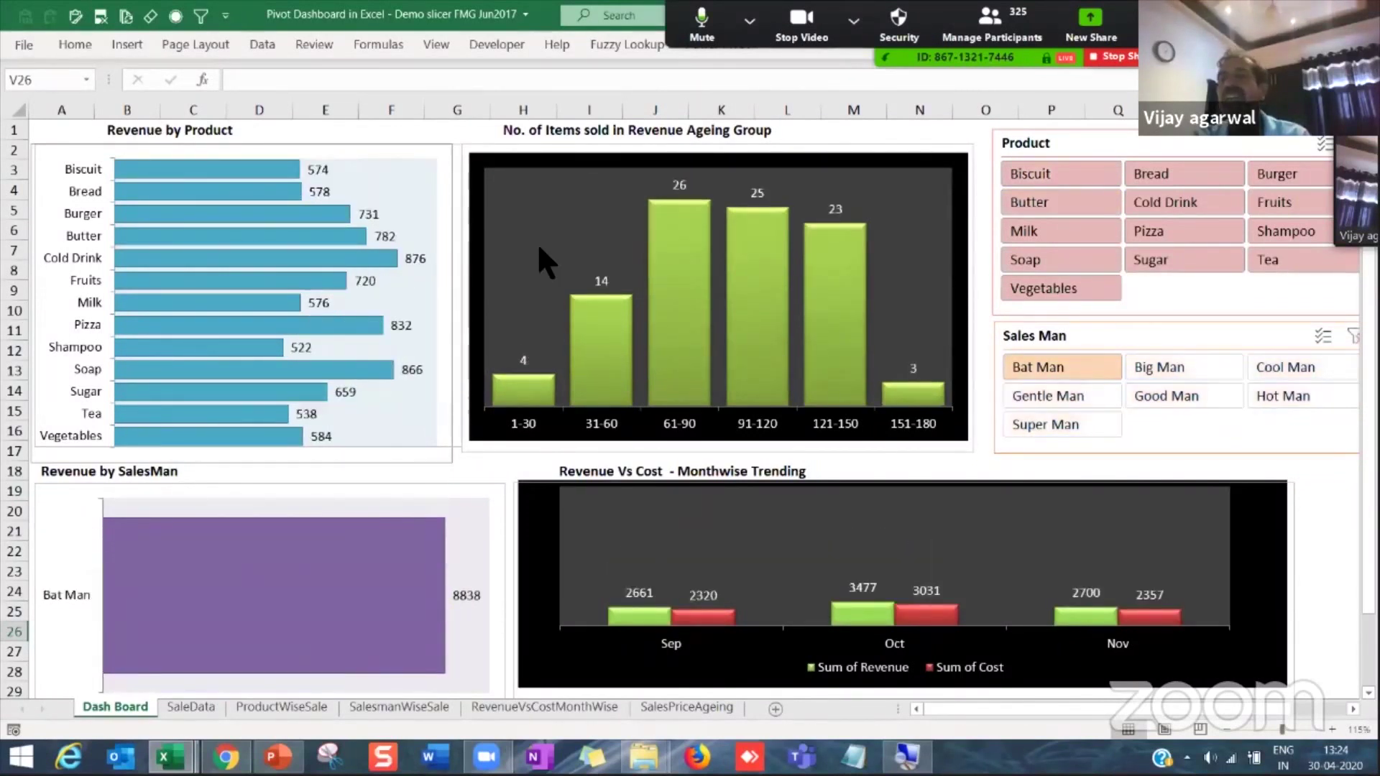
{"action": "left_click", "coordinate": [1172, 227]}
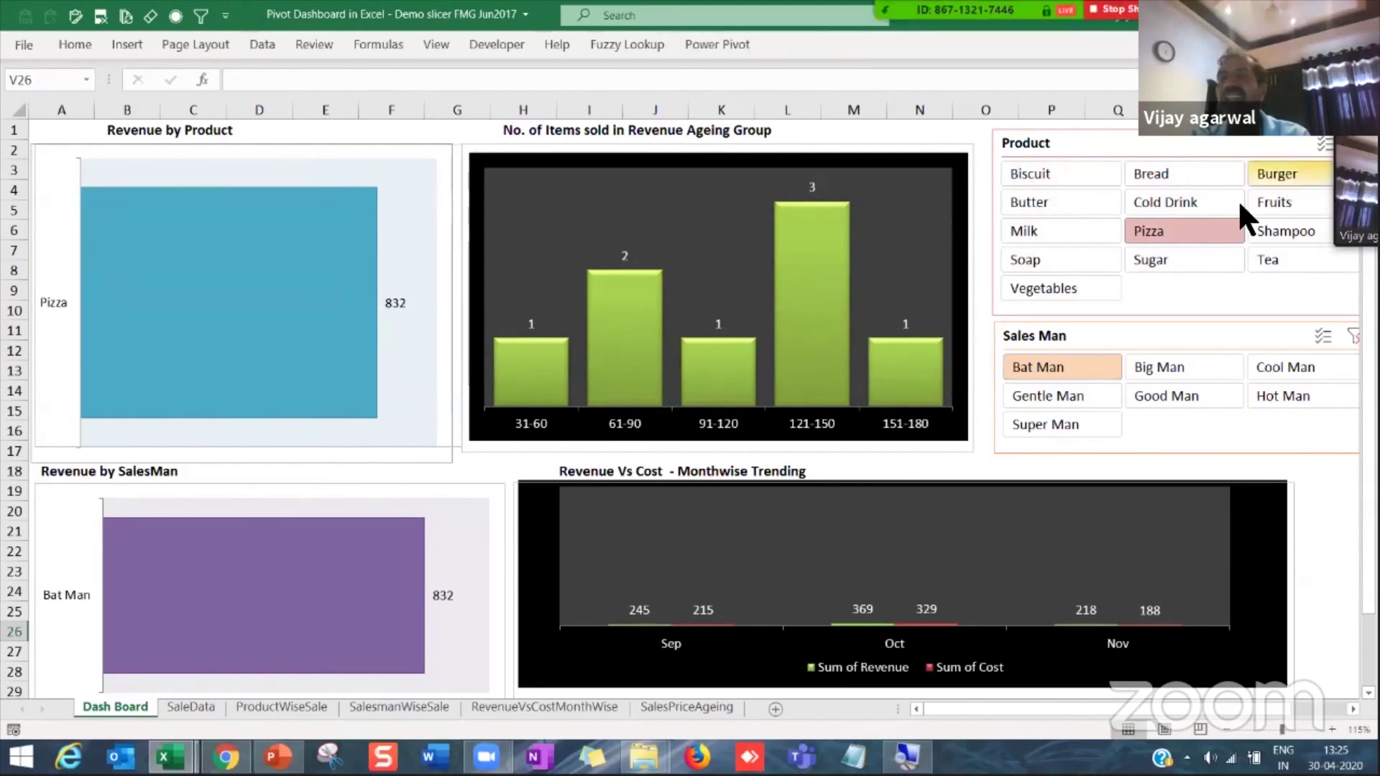
{"action": "left_click", "coordinate": [1279, 177], "text": "ctrl"}
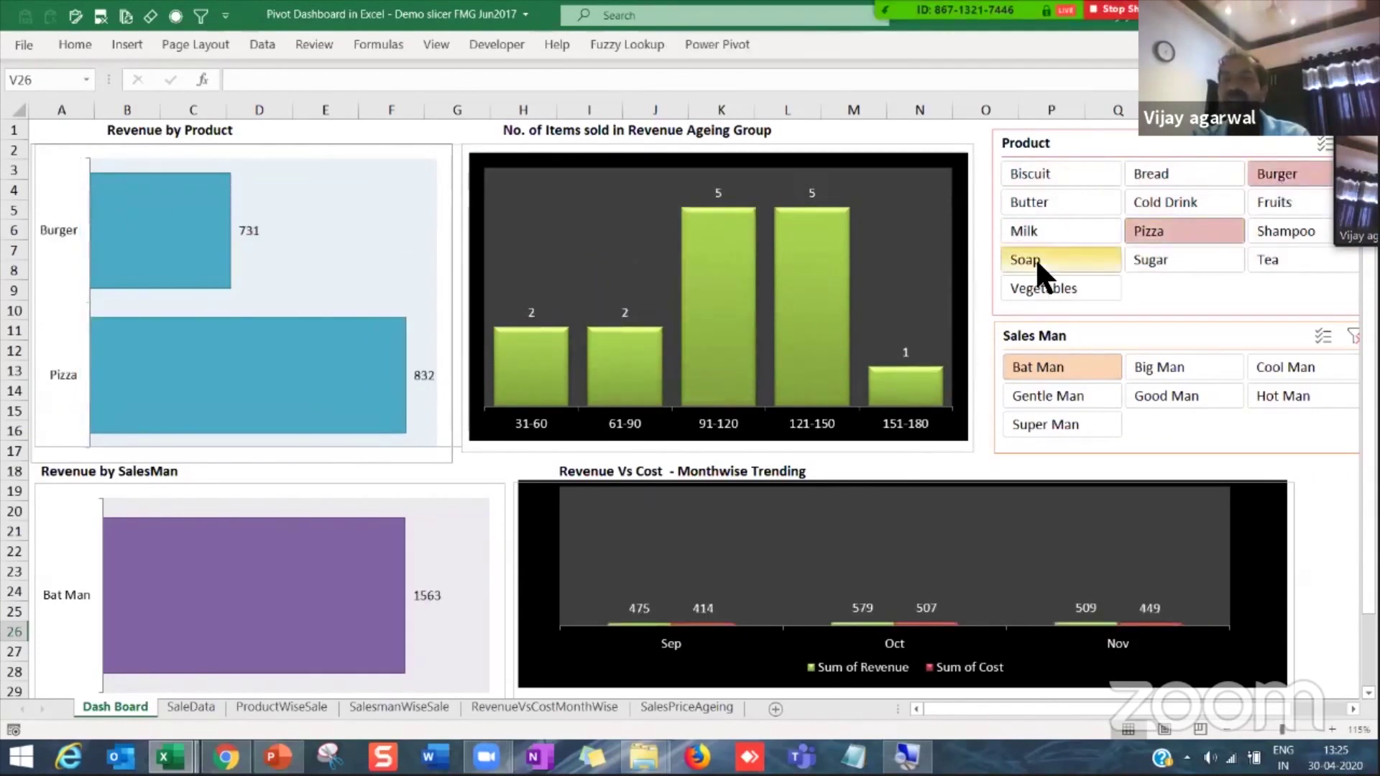
{"action": "left_click", "coordinate": [1035, 231], "text": "ctrl"}
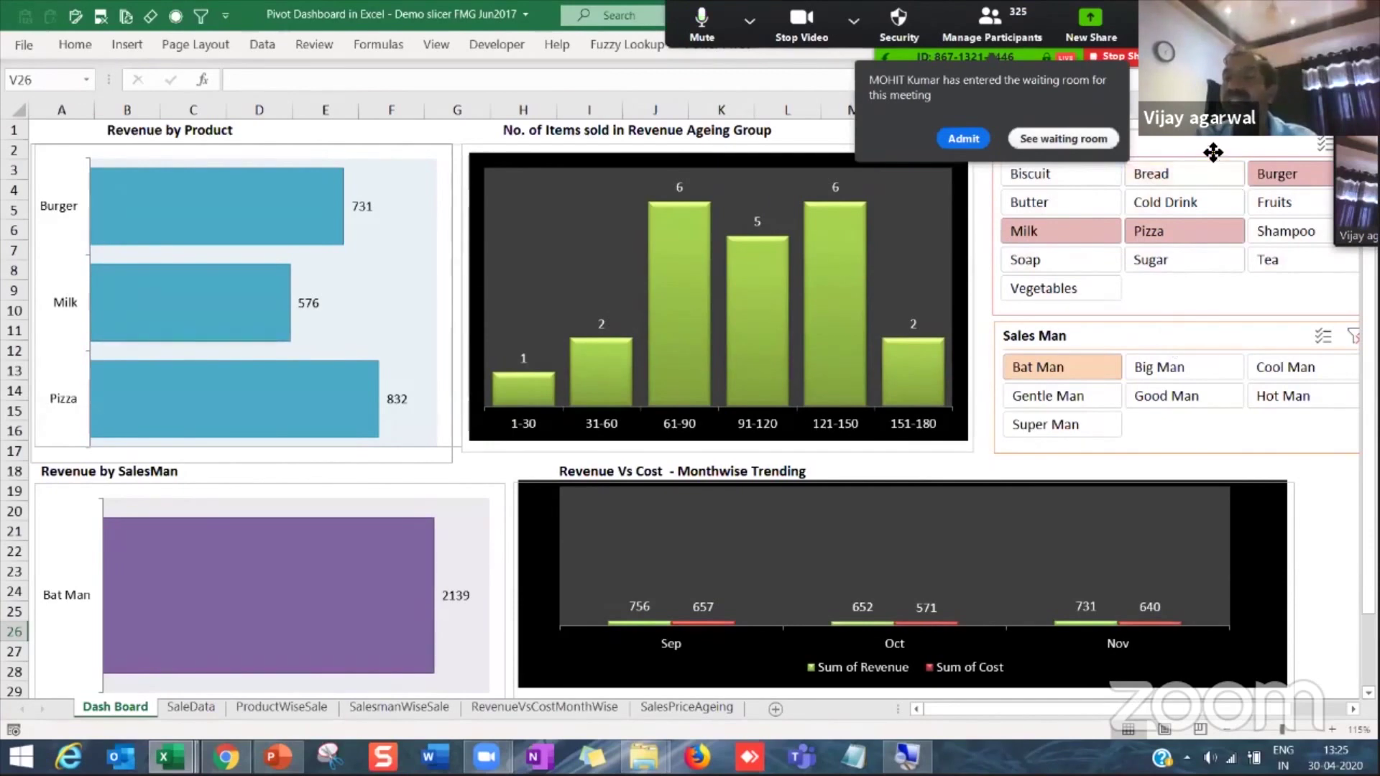
{"action": "left_click_drag", "start_coordinate": [1211, 152], "coordinate": [1214, 146]}
{"action": "key", "text": "Escape"}
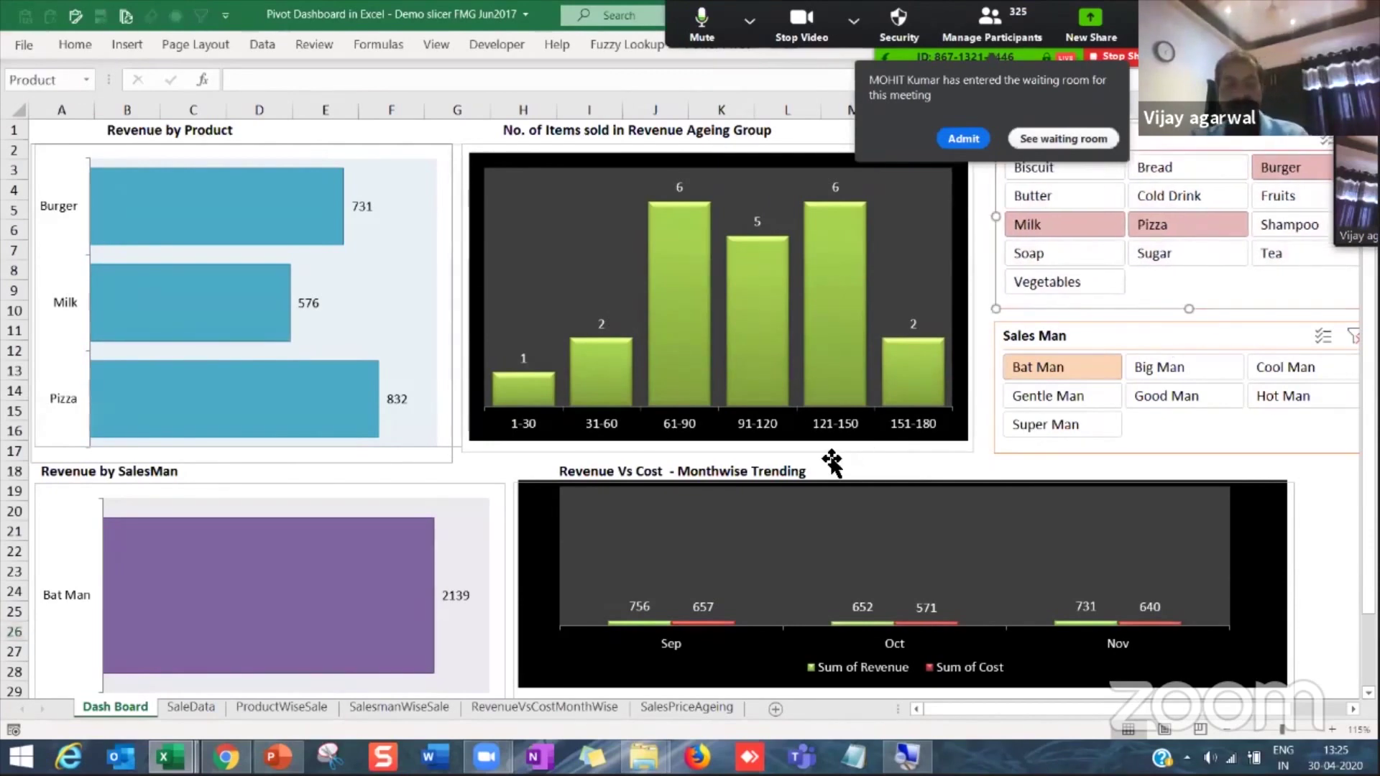
{"action": "key", "text": "alt+Tab"}
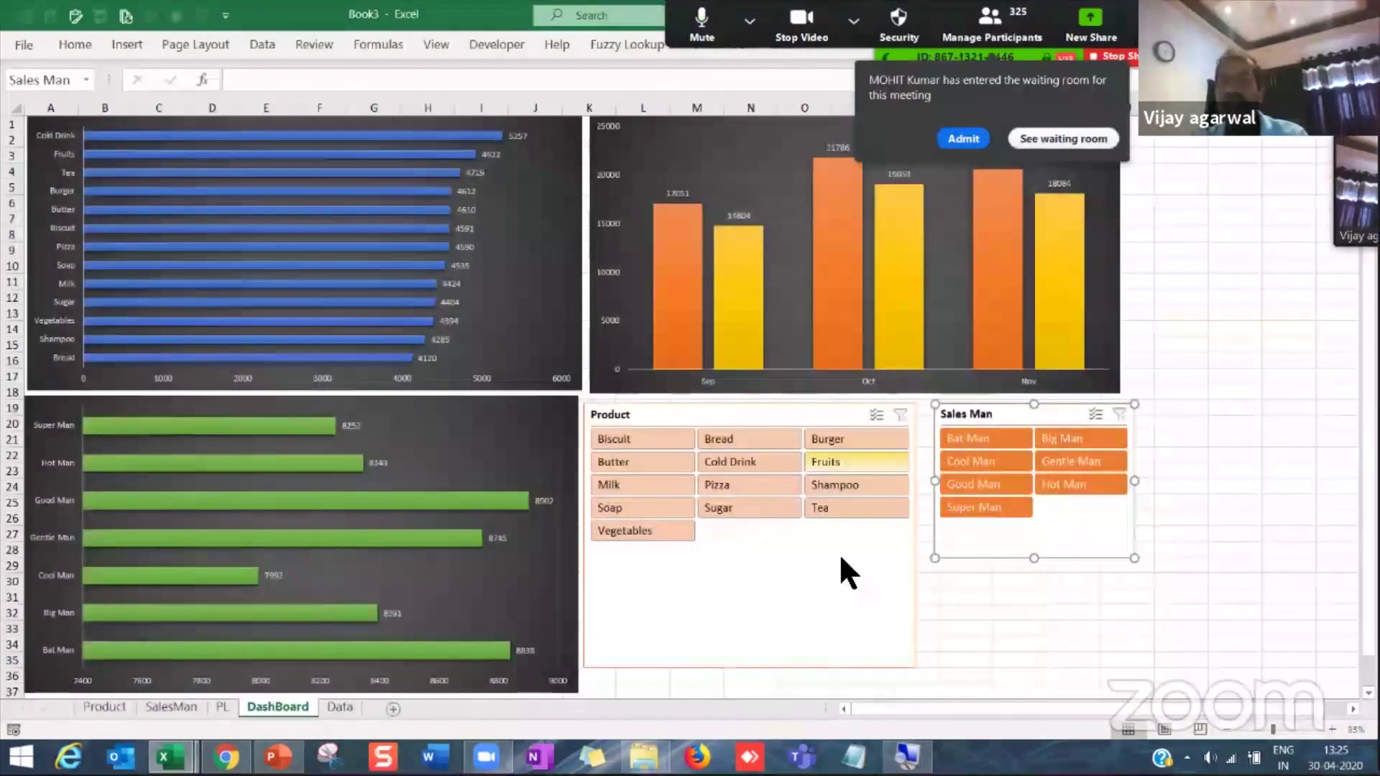
Step: Try the Product slicer with Butter and Burger and the Sales Man slicer with Gentle Man and Big Man, clearing each filter
{"action": "left_click", "coordinate": [623, 460]}
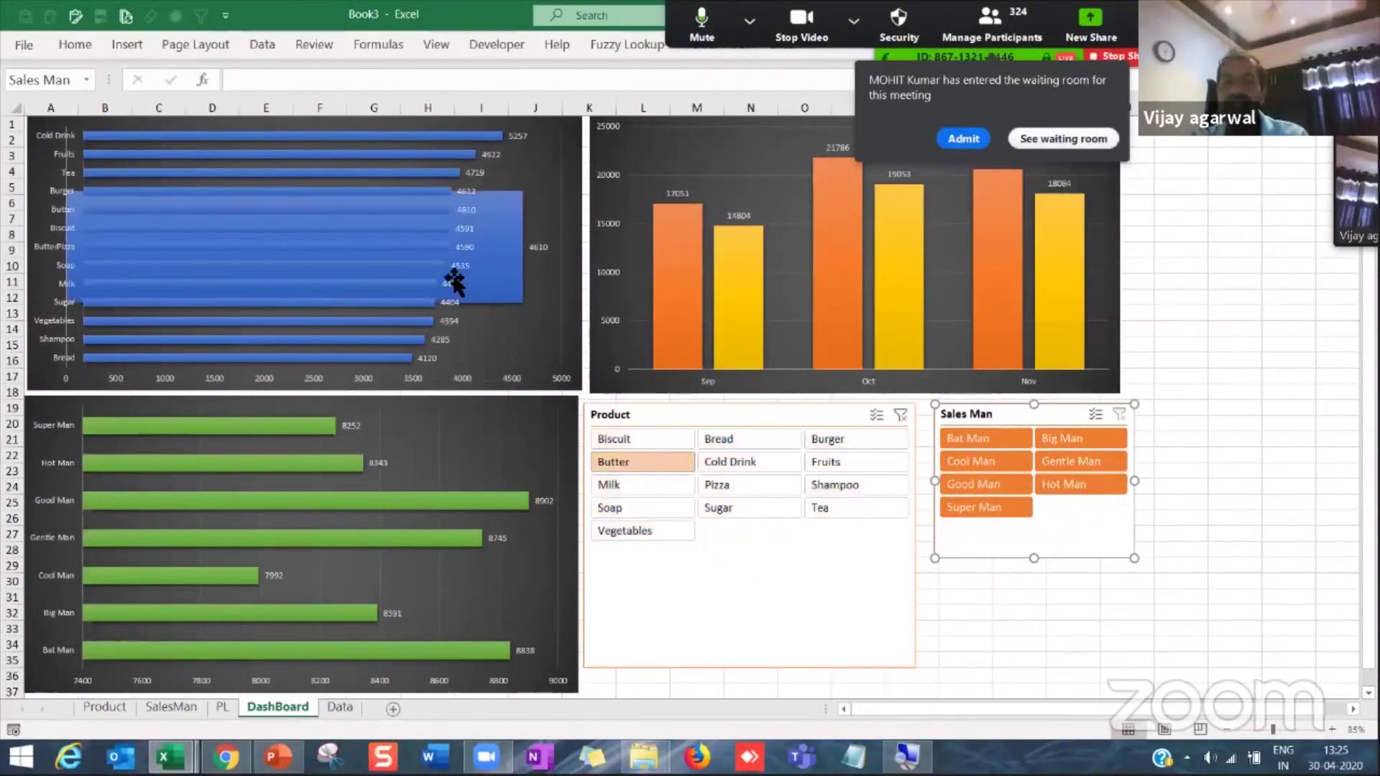
{"action": "left_click", "coordinate": [832, 439]}
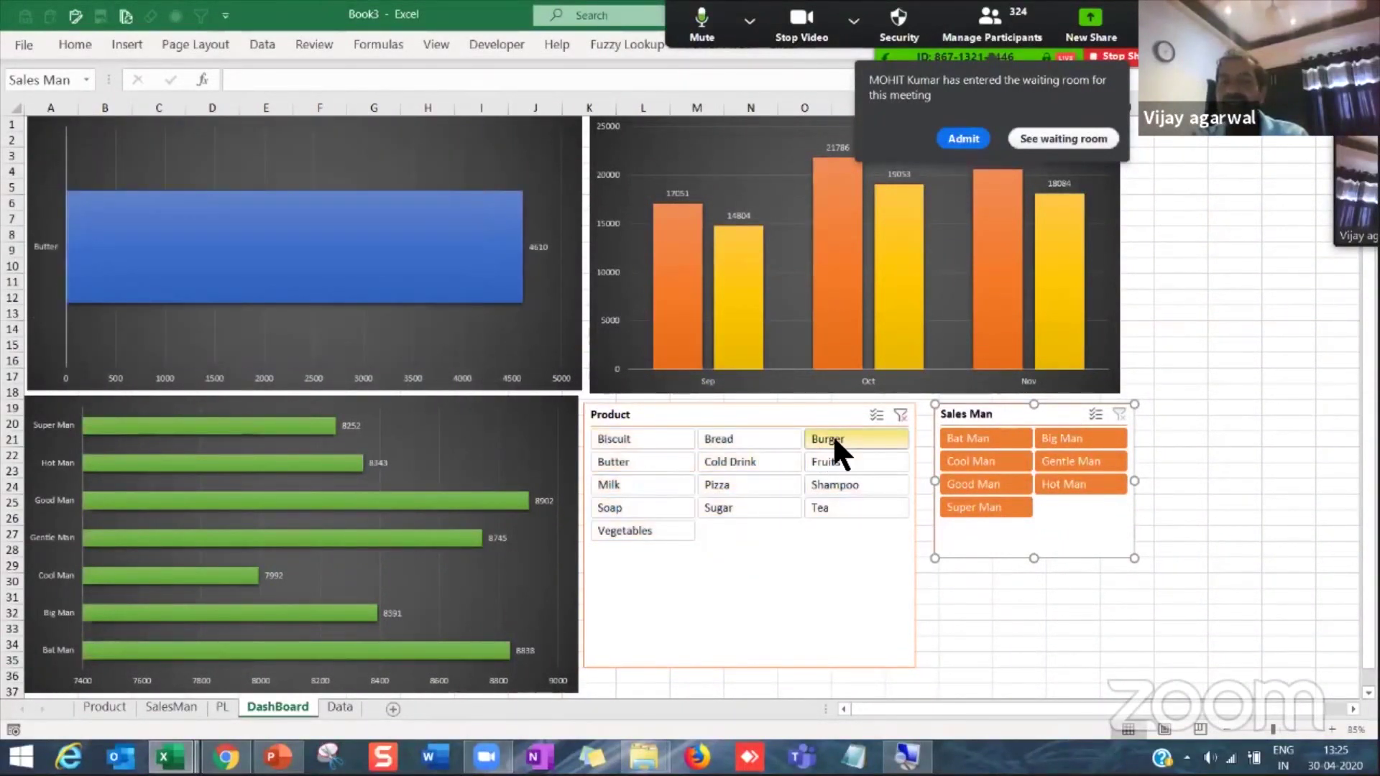
{"action": "left_click", "coordinate": [898, 415]}
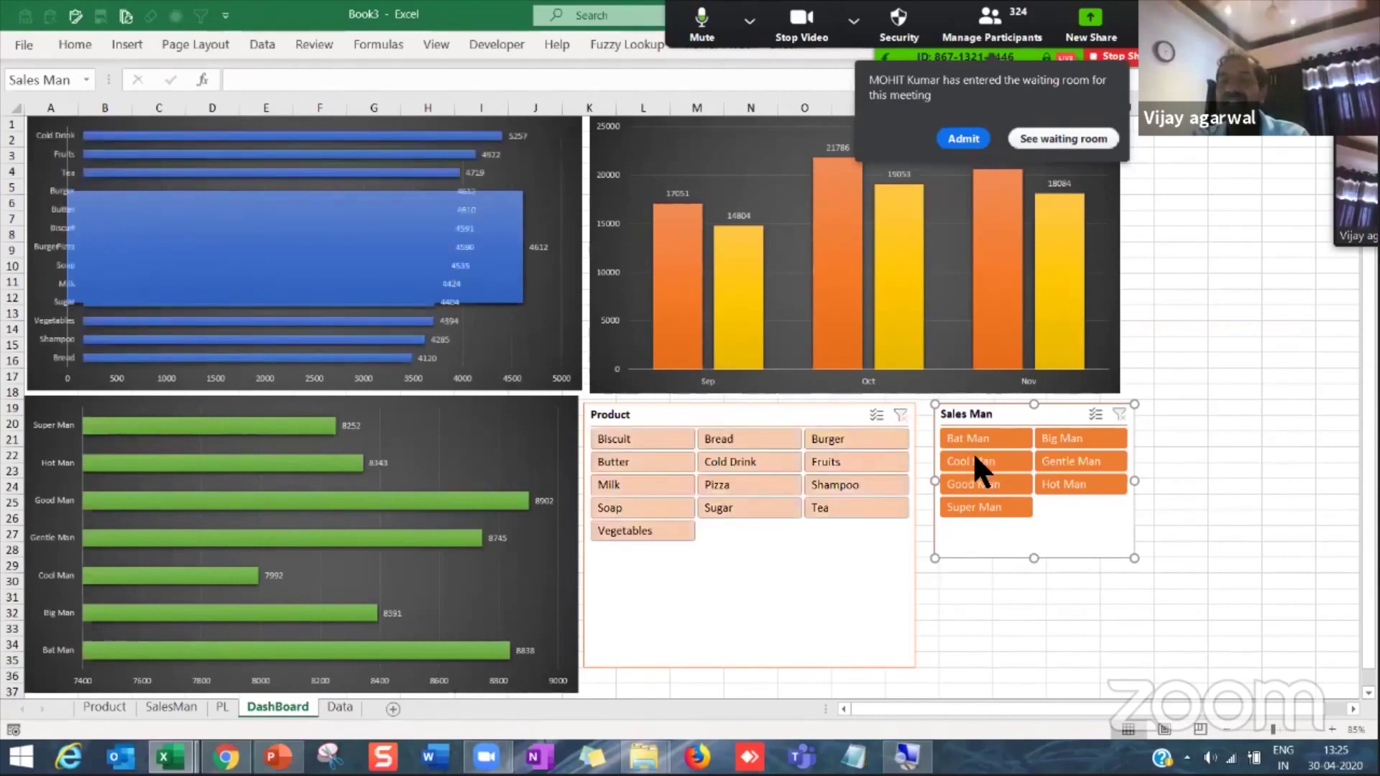
{"action": "left_click", "coordinate": [1078, 460]}
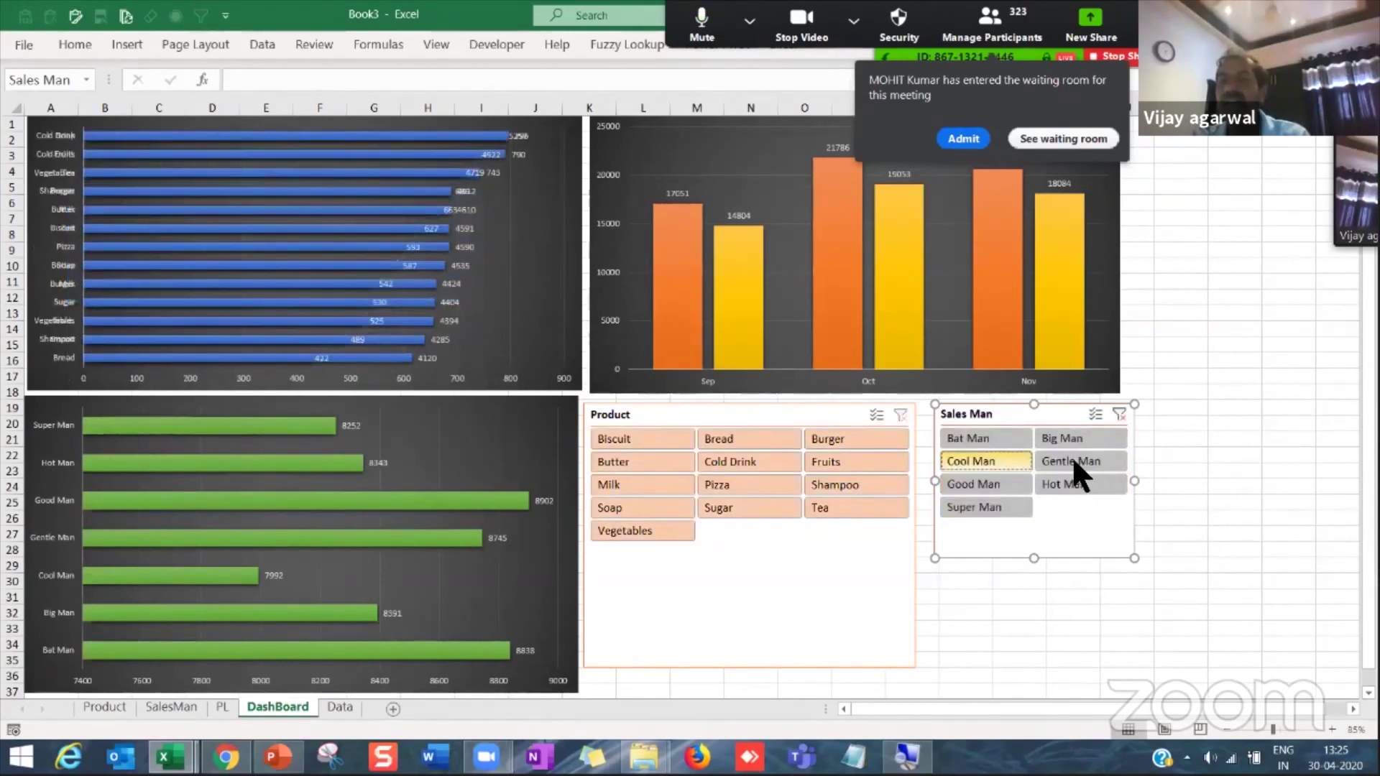
{"action": "left_click", "coordinate": [1091, 436]}
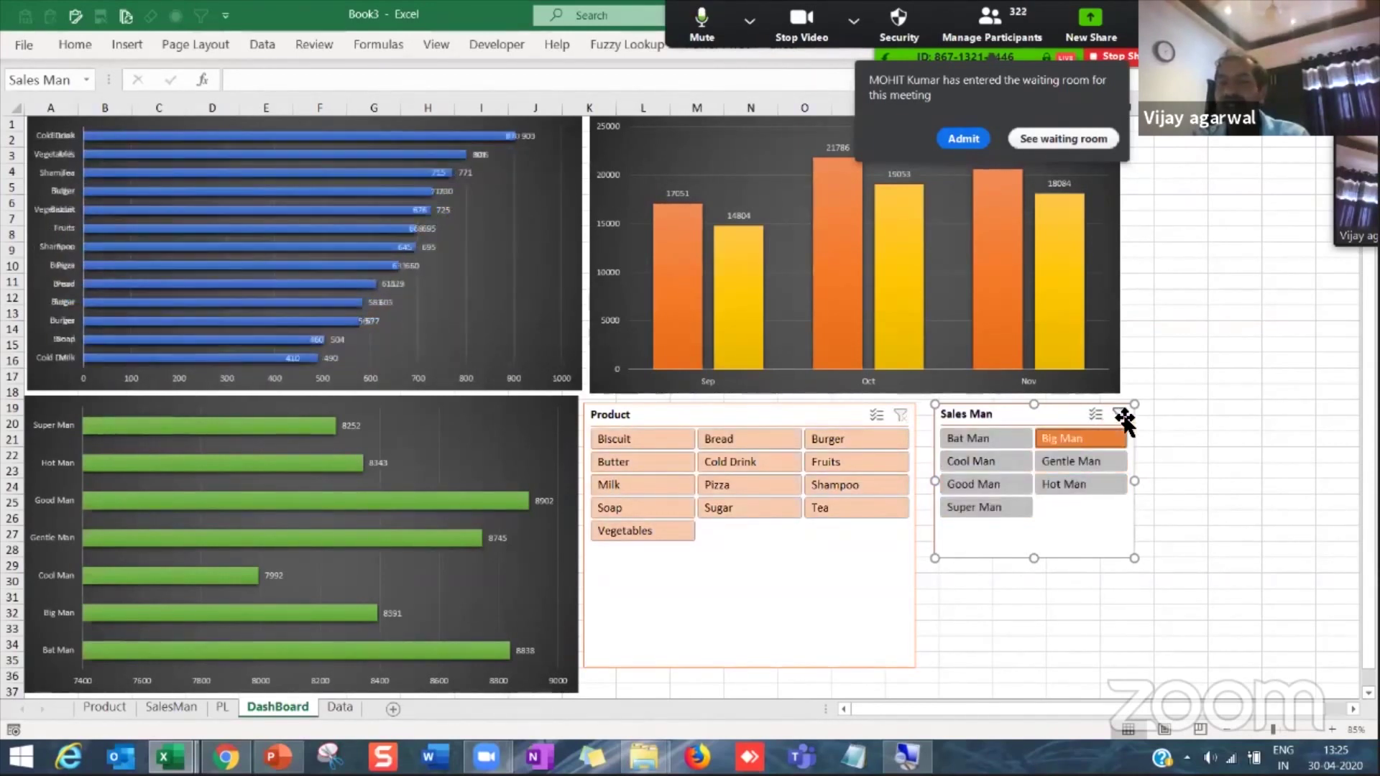
{"action": "left_click", "coordinate": [1119, 415]}
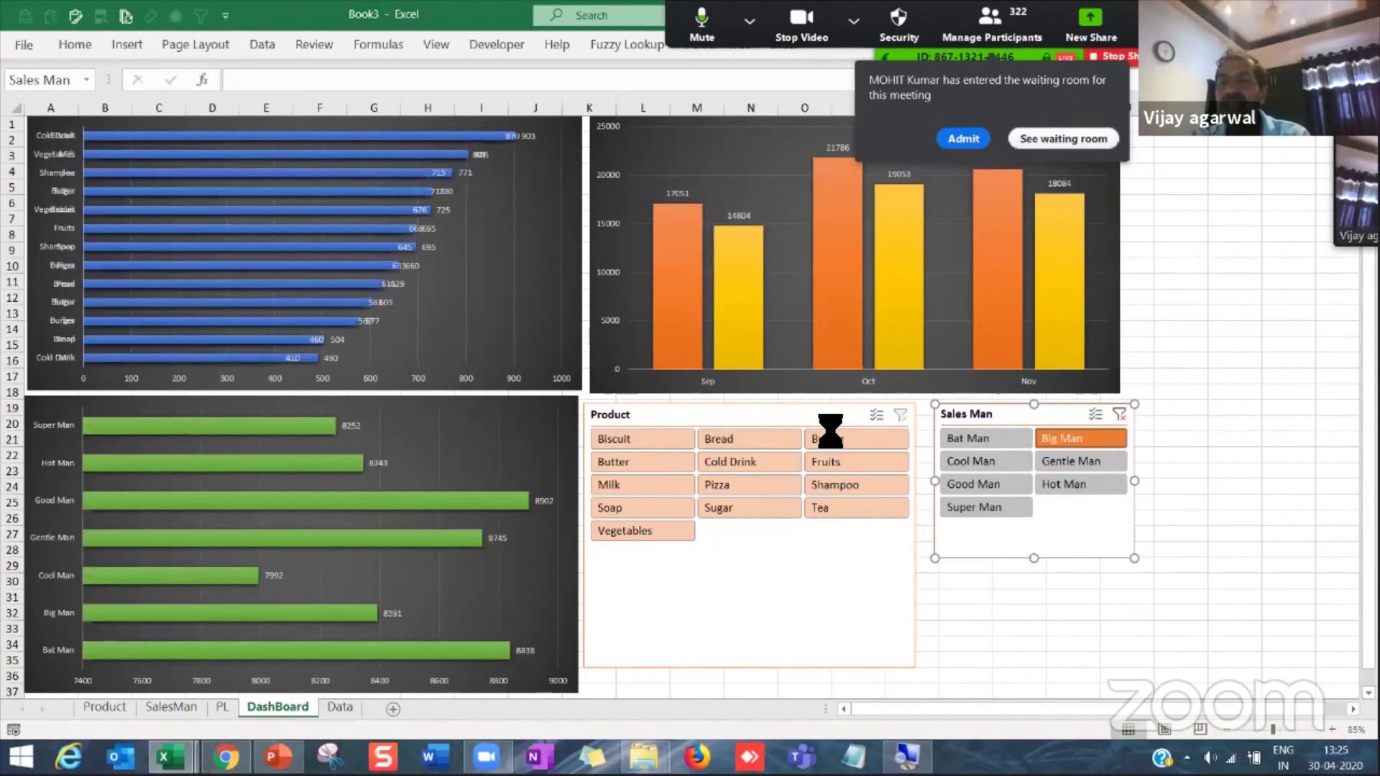
Step: Connect the Product slicer to the pivot tables on the PL, Product and SalesMan sheets through its report connections
{"action": "right_click", "coordinate": [688, 418]}
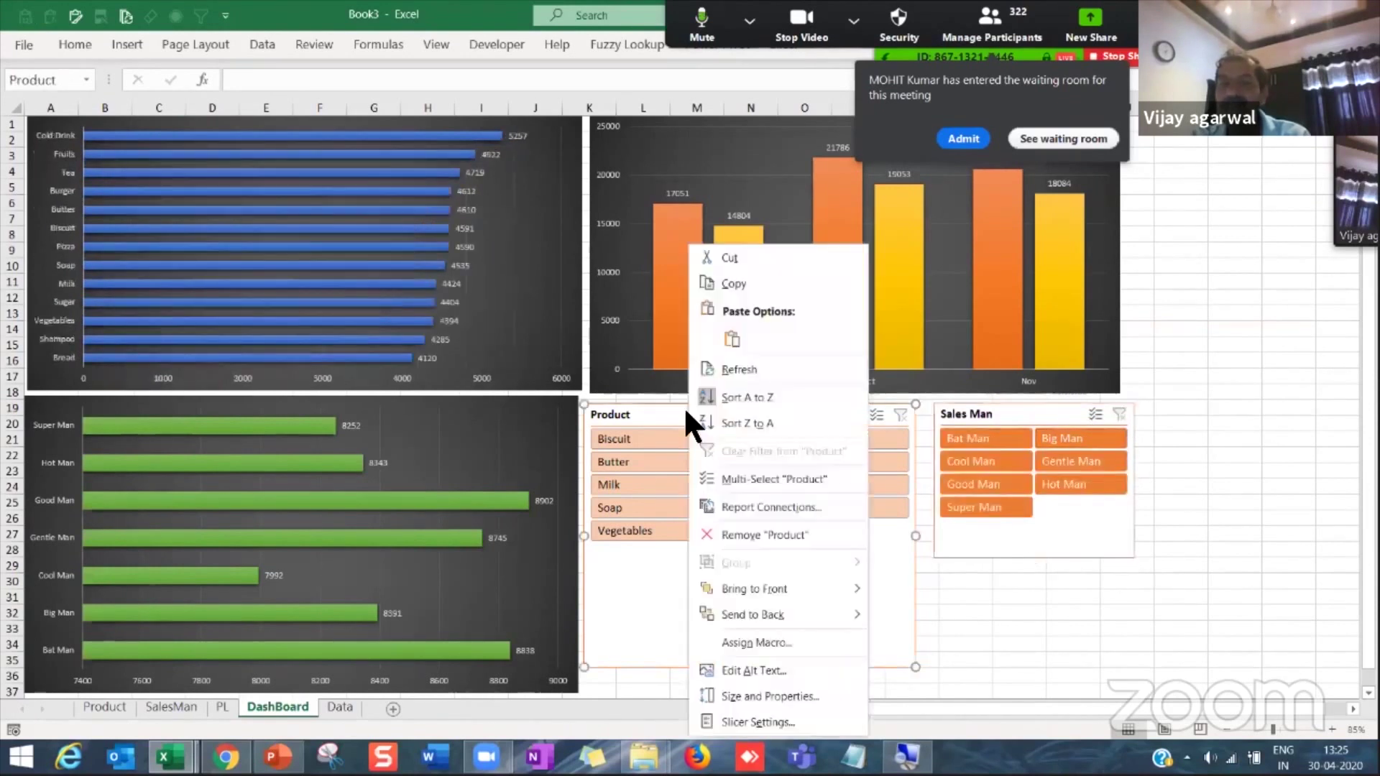
{"action": "left_click", "coordinate": [740, 505]}
{"action": "left_click", "coordinate": [613, 509]}
{"action": "left_click", "coordinate": [613, 526]}
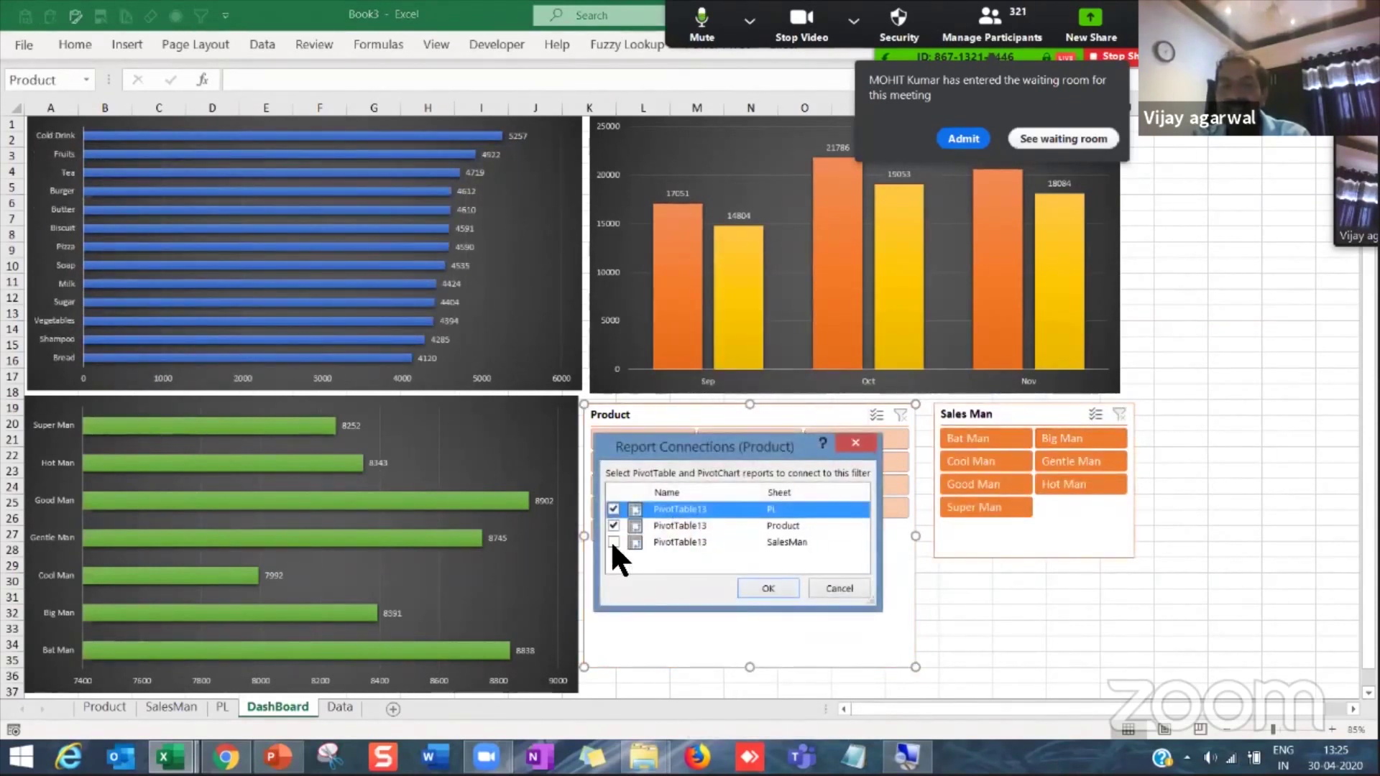
{"action": "left_click", "coordinate": [613, 542]}
{"action": "left_click", "coordinate": [756, 588]}
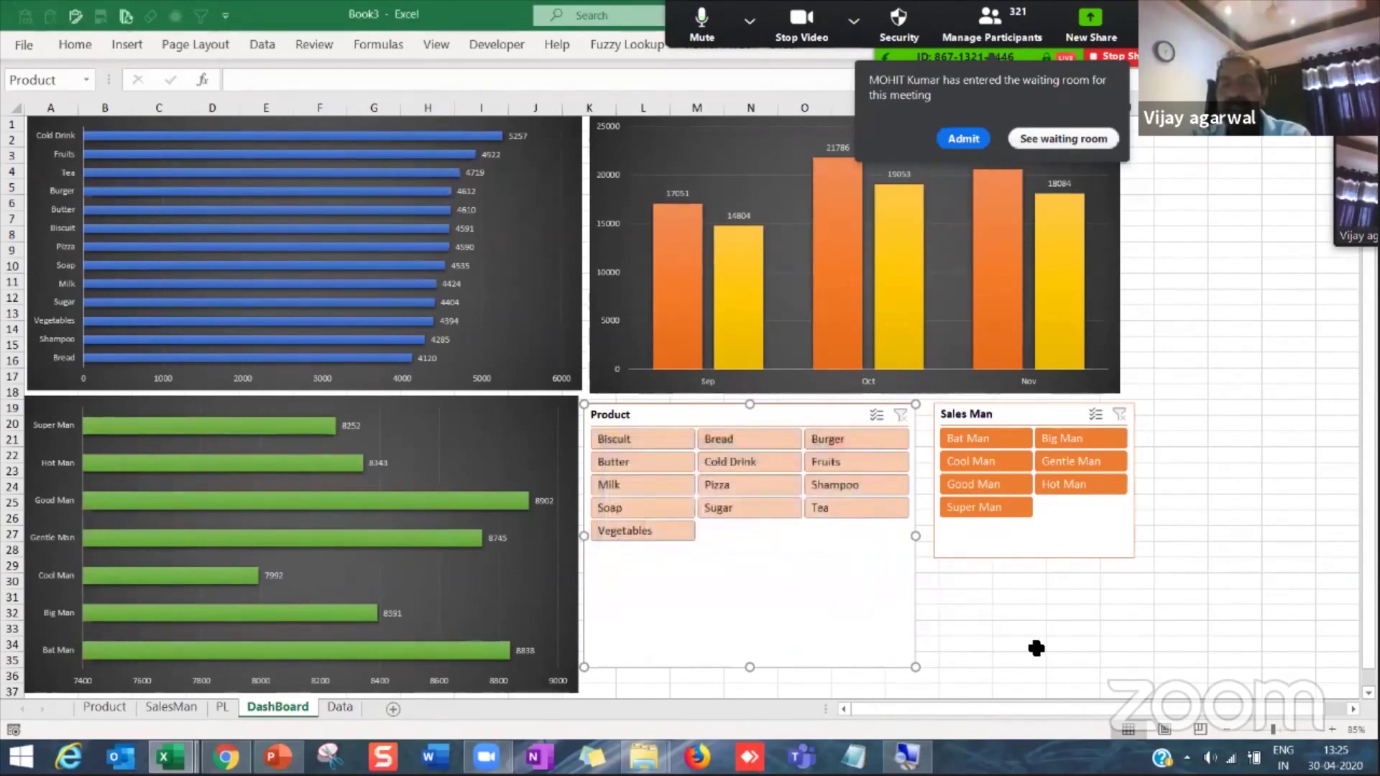
{"action": "left_click", "coordinate": [1034, 645]}
Step: Try the Product slicer with Butter, Sugar and Tea, clear the filter, and try Cold Drink, Tea and Fruits
{"action": "left_click", "coordinate": [655, 459]}
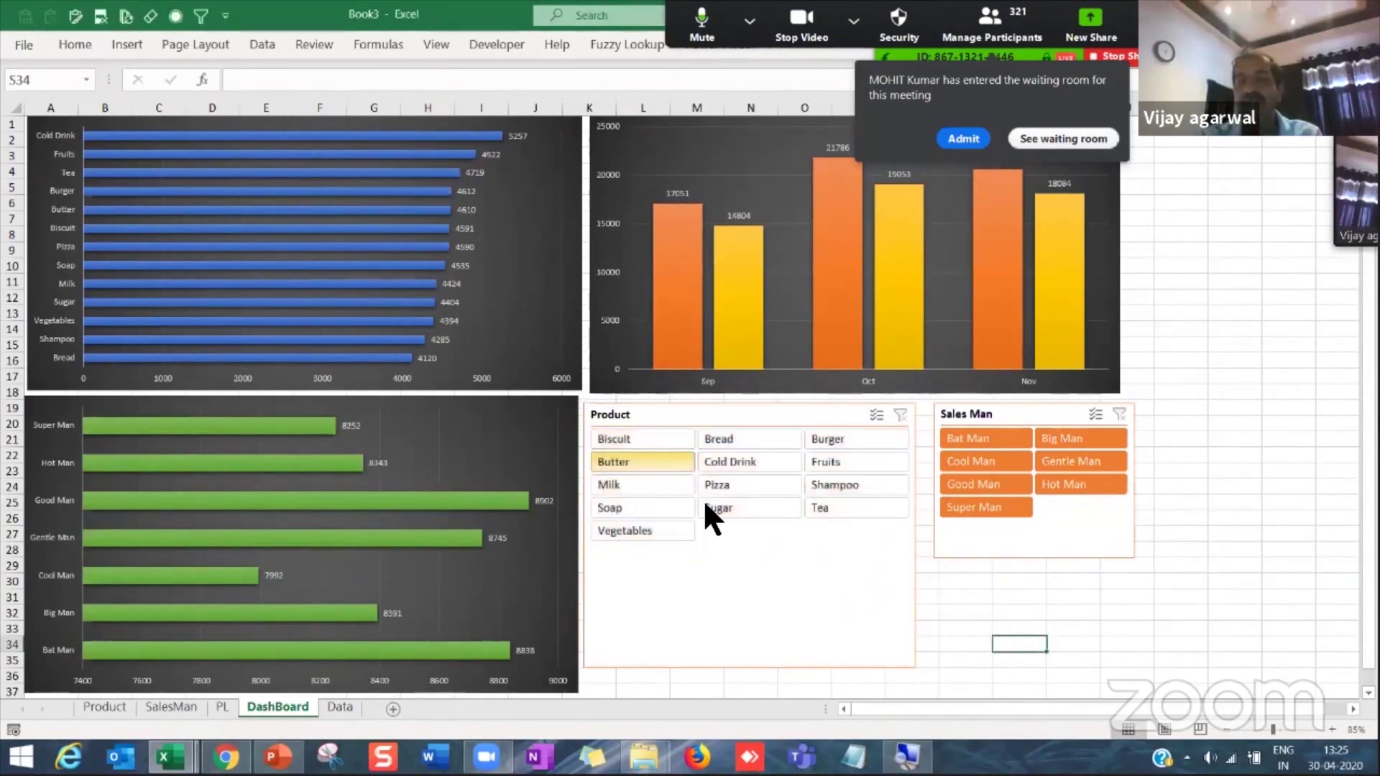
{"action": "left_click", "coordinate": [733, 508]}
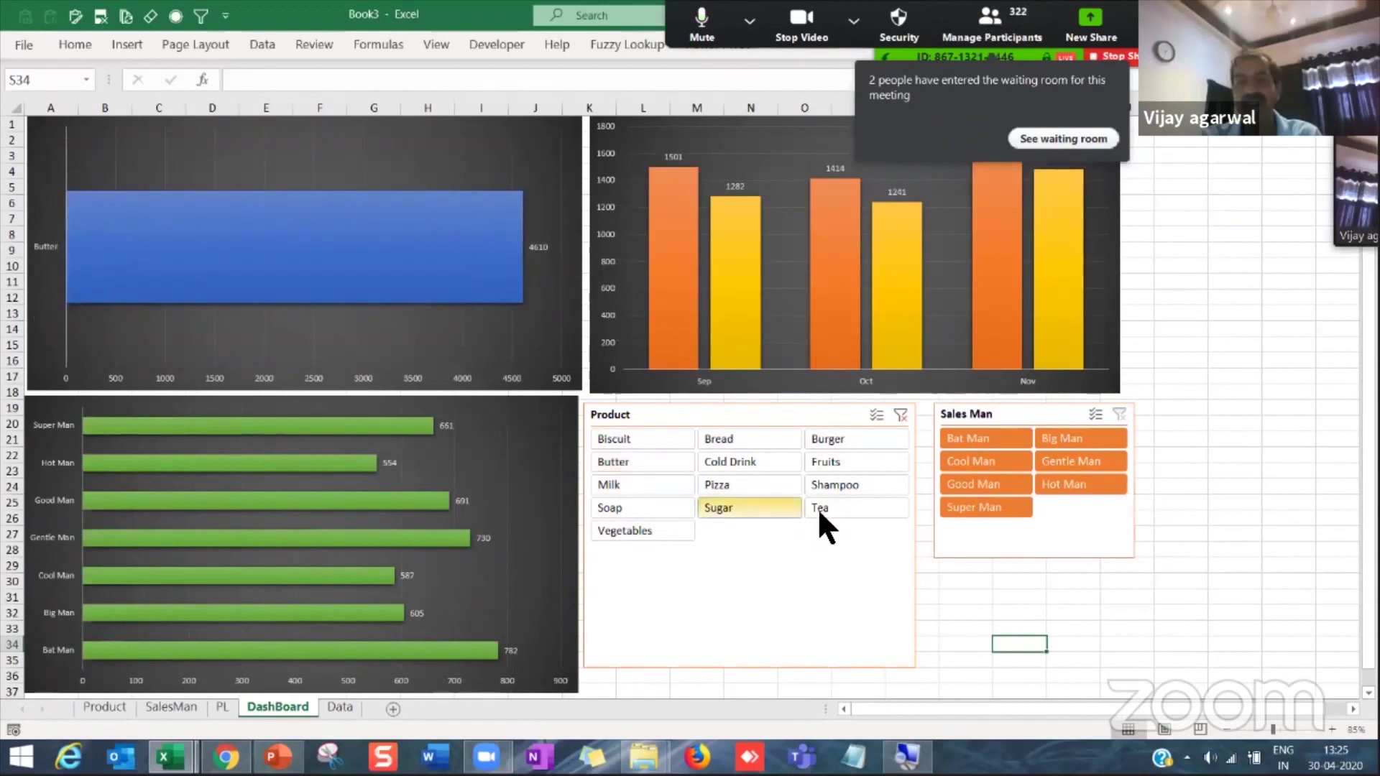
{"action": "left_click", "coordinate": [836, 506]}
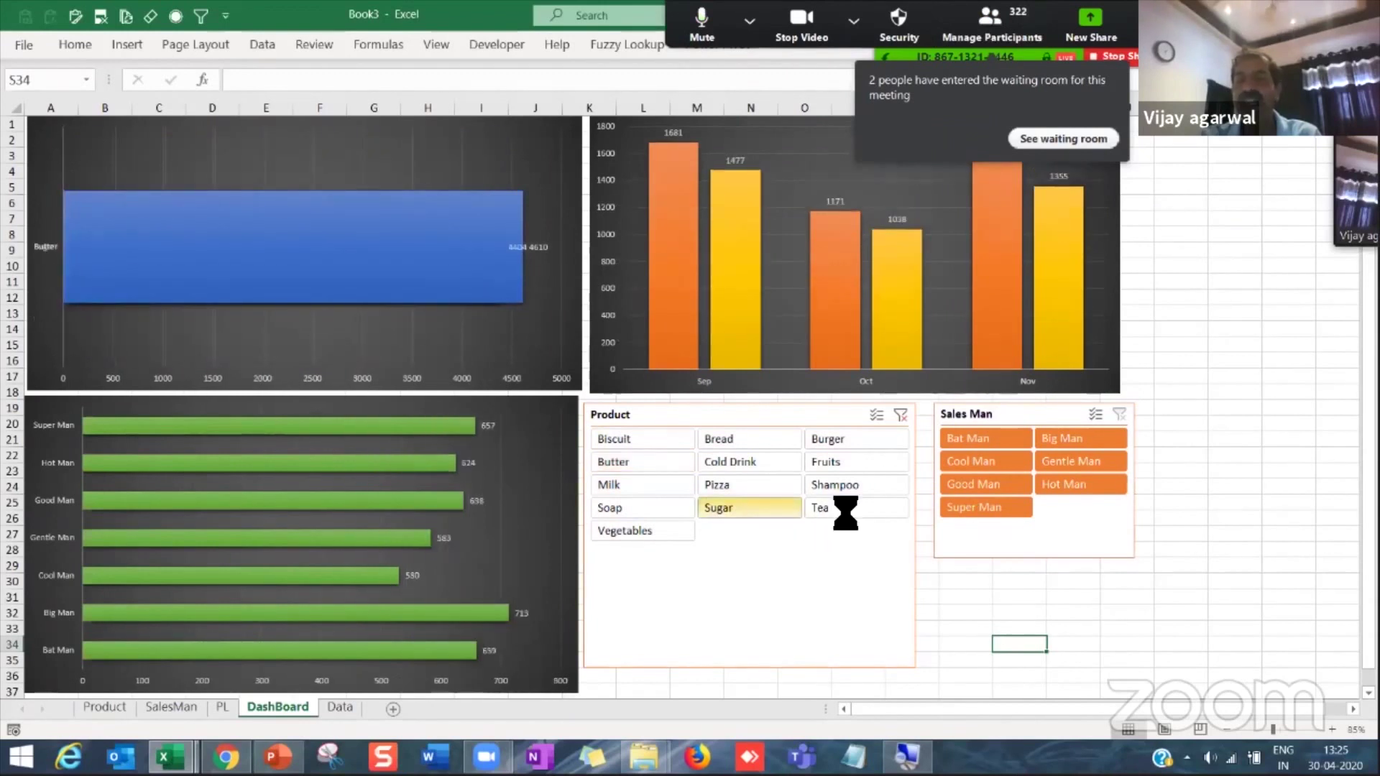
{"action": "left_click", "coordinate": [899, 414]}
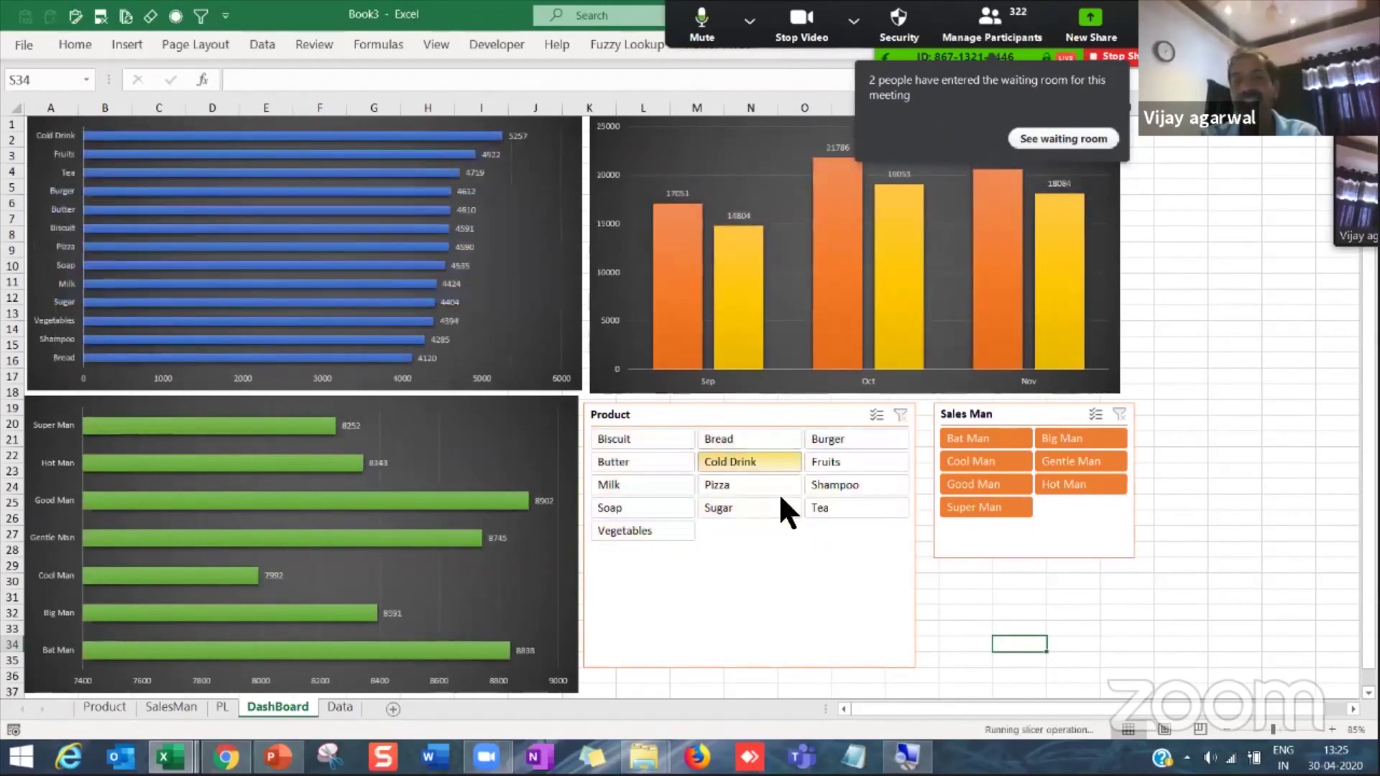
{"action": "left_click", "coordinate": [821, 506]}
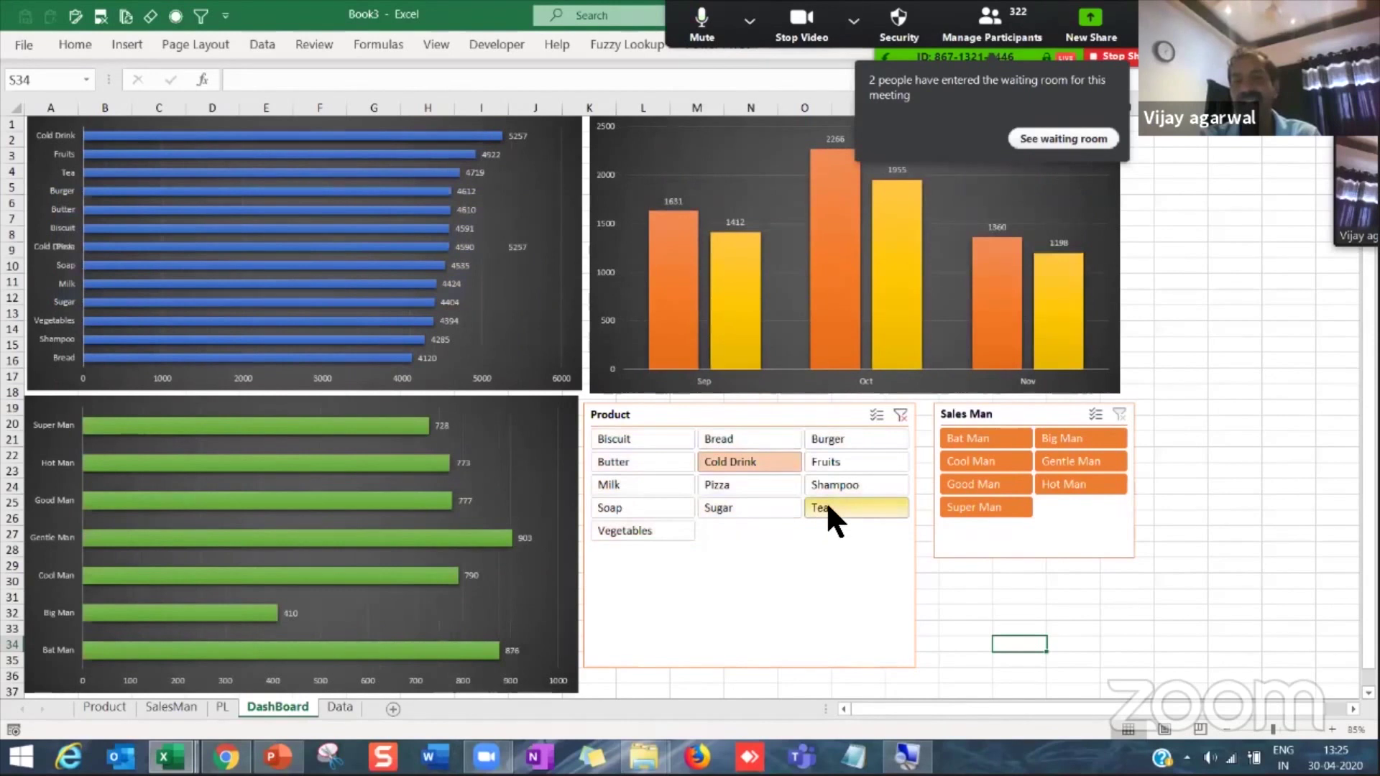
{"action": "left_click", "coordinate": [865, 455]}
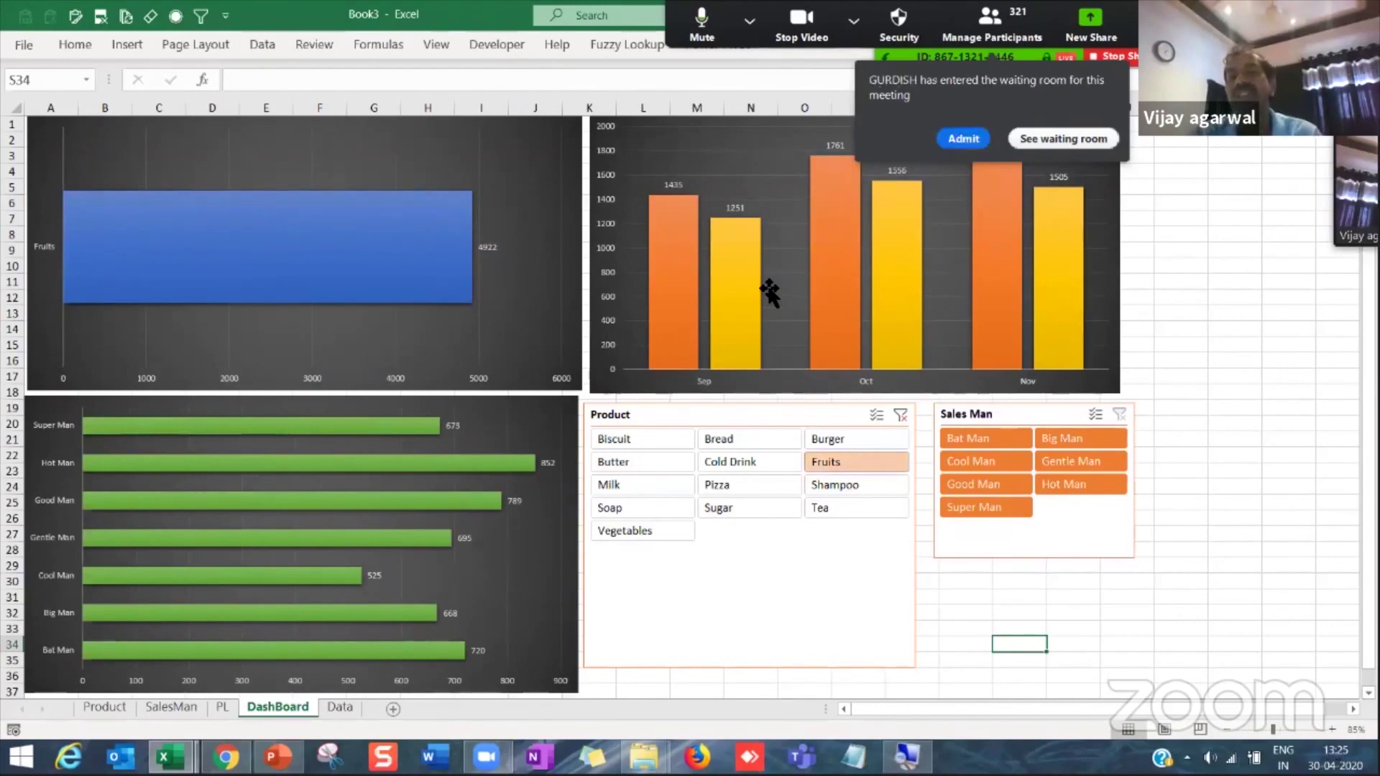
Step: Switch to the Pivot Dashboard in Excel demo workbook, nudge the Product slicer slightly, and inspect the cells around the Revenue by Product heading
{"action": "key", "text": "alt+Tab"}
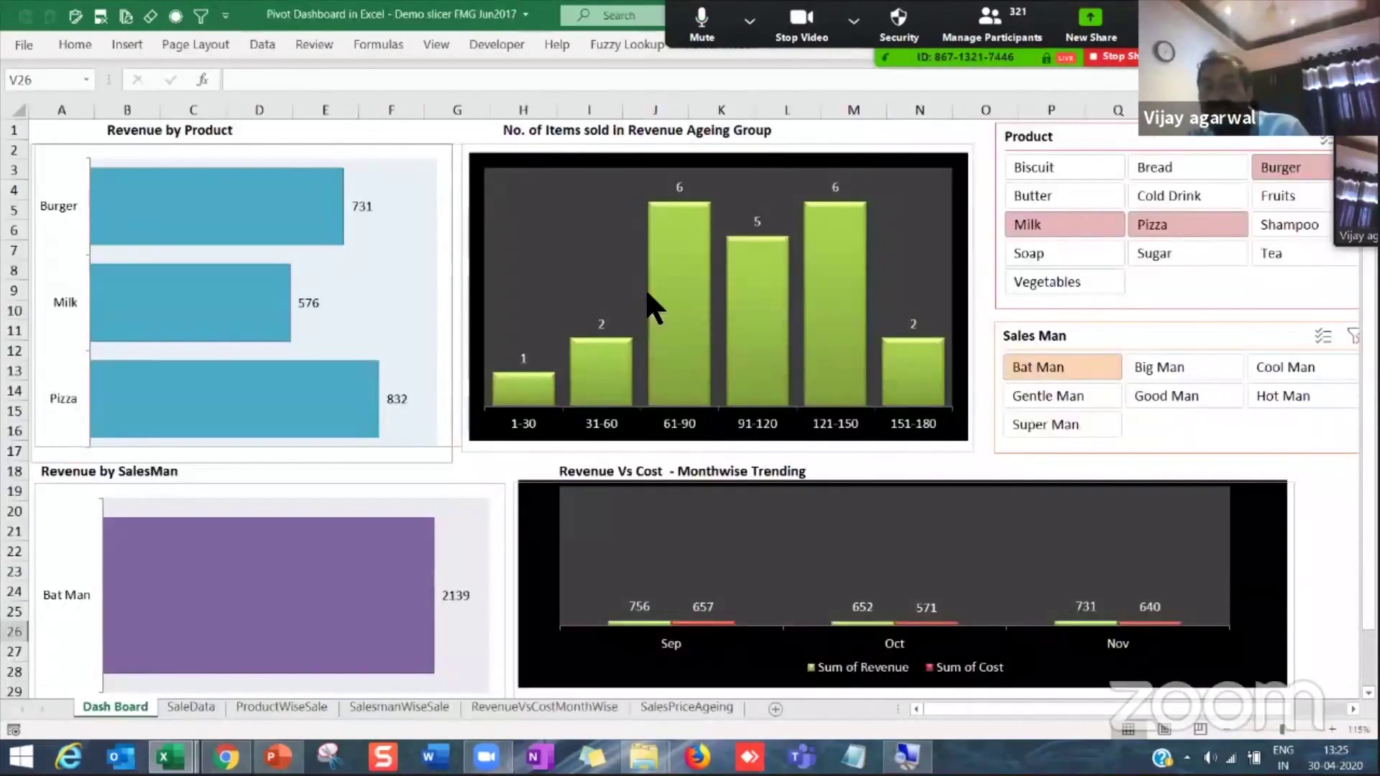
{"action": "left_click_drag", "start_coordinate": [1085, 144], "coordinate": [1077, 144]}
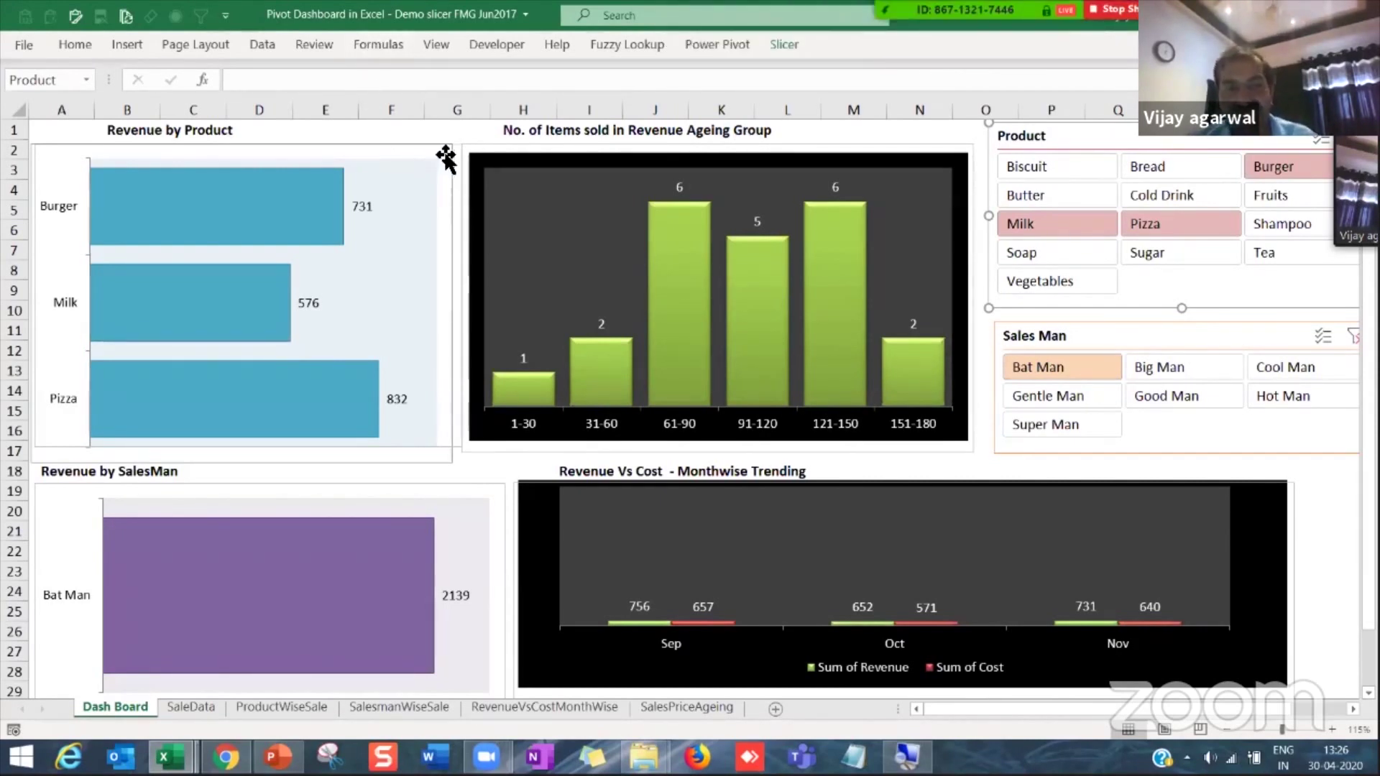
{"action": "left_click", "coordinate": [395, 129]}
{"action": "left_click", "coordinate": [333, 133]}
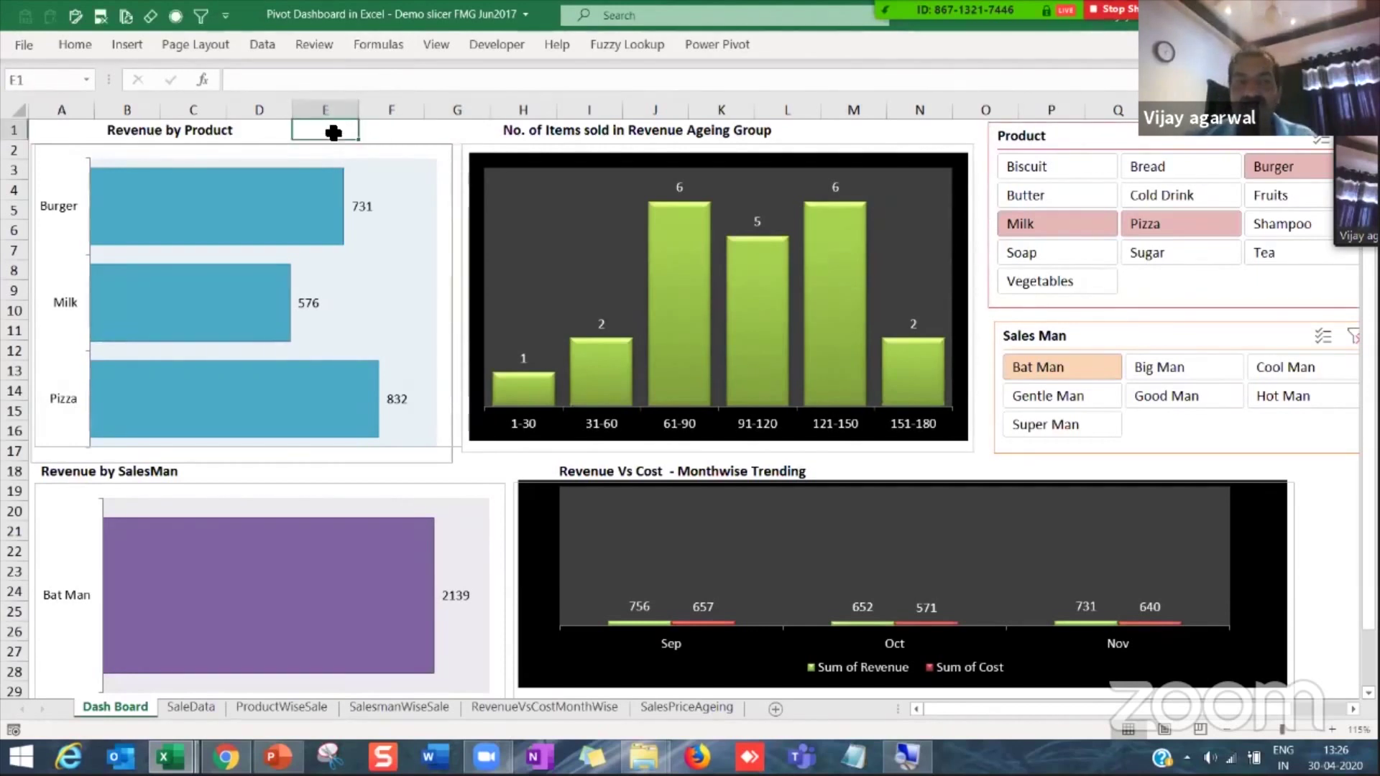
{"action": "left_click", "coordinate": [262, 129]}
{"action": "double_click", "coordinate": [202, 132]}
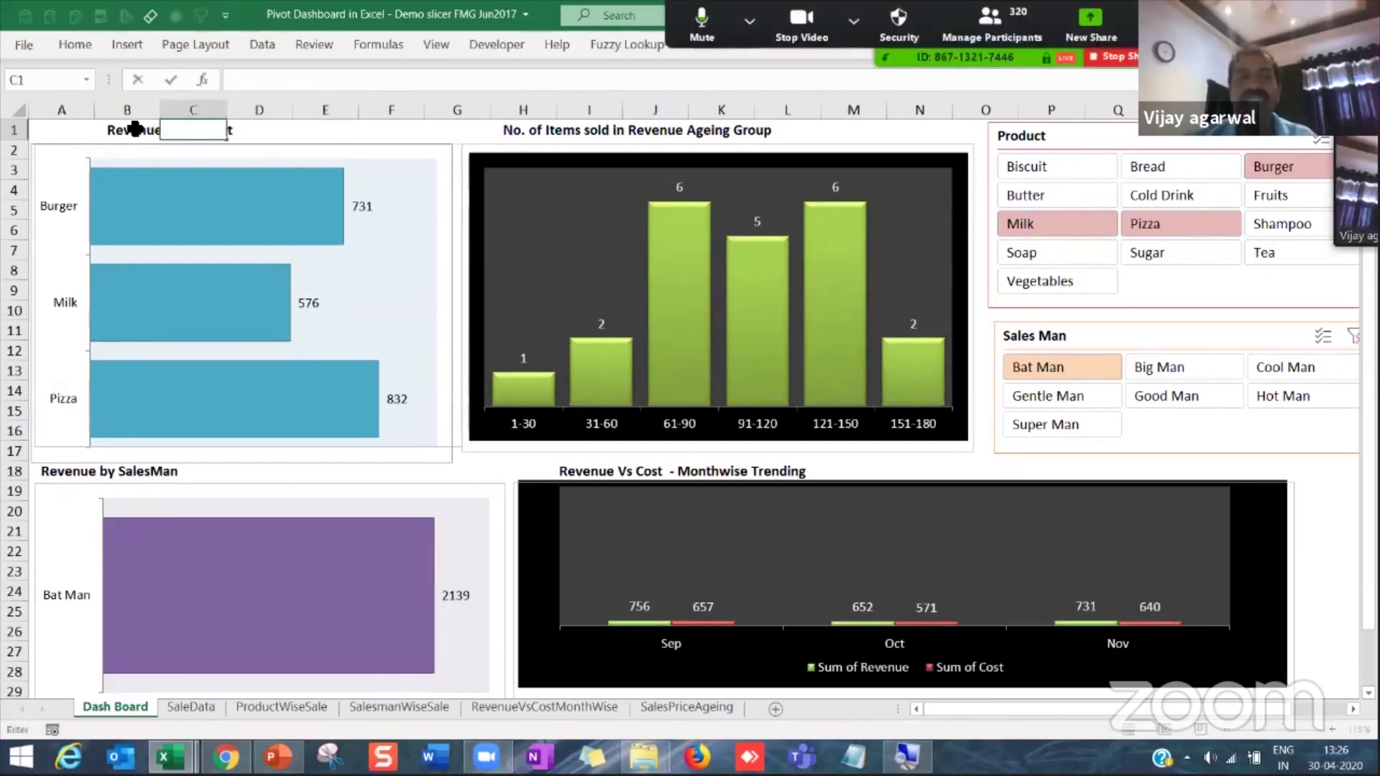
{"action": "left_click", "coordinate": [62, 134]}
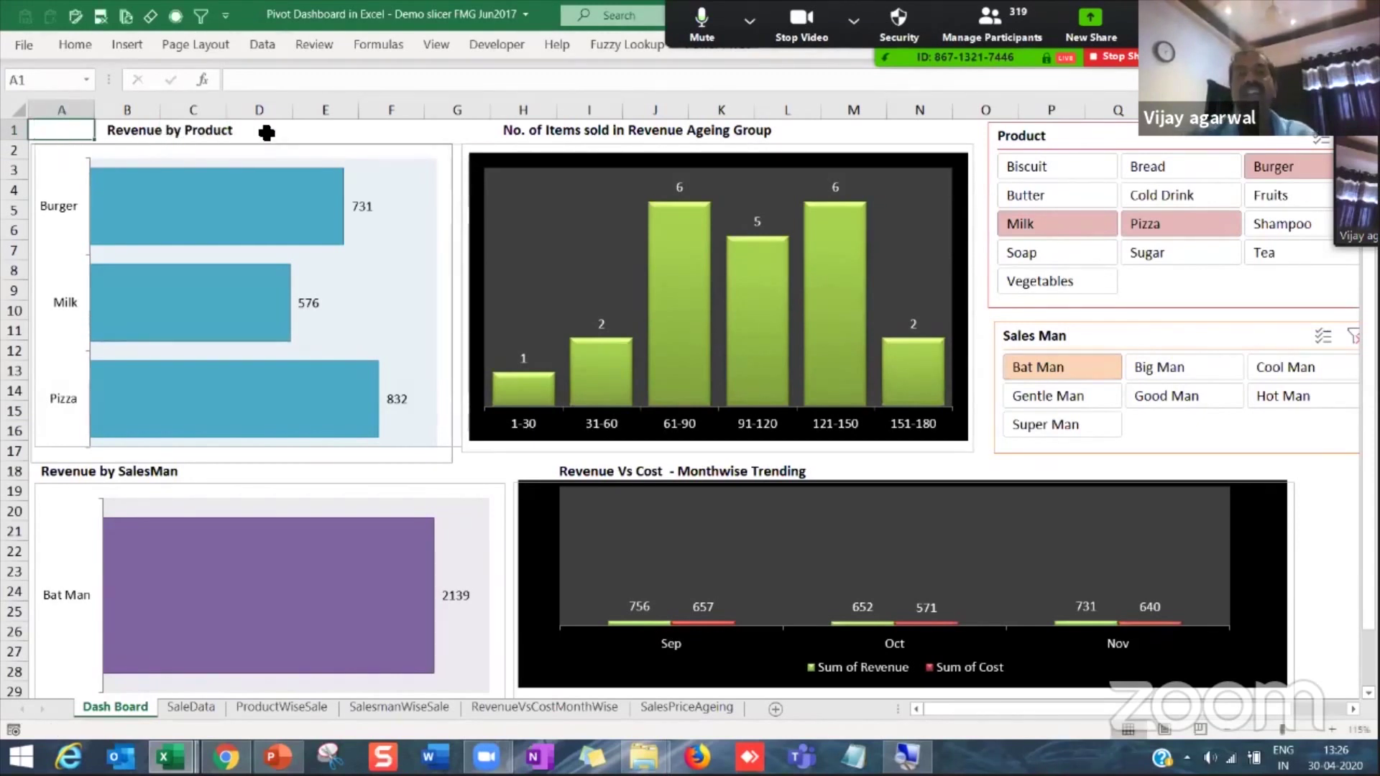
Step: Switch to the Webtel 30 Apr 20 ver2 presentation in PowerPoint and show the closing Thank You slide
{"action": "mouse_move", "coordinate": [225, 756]}
{"action": "mouse_move", "coordinate": [278, 755]}
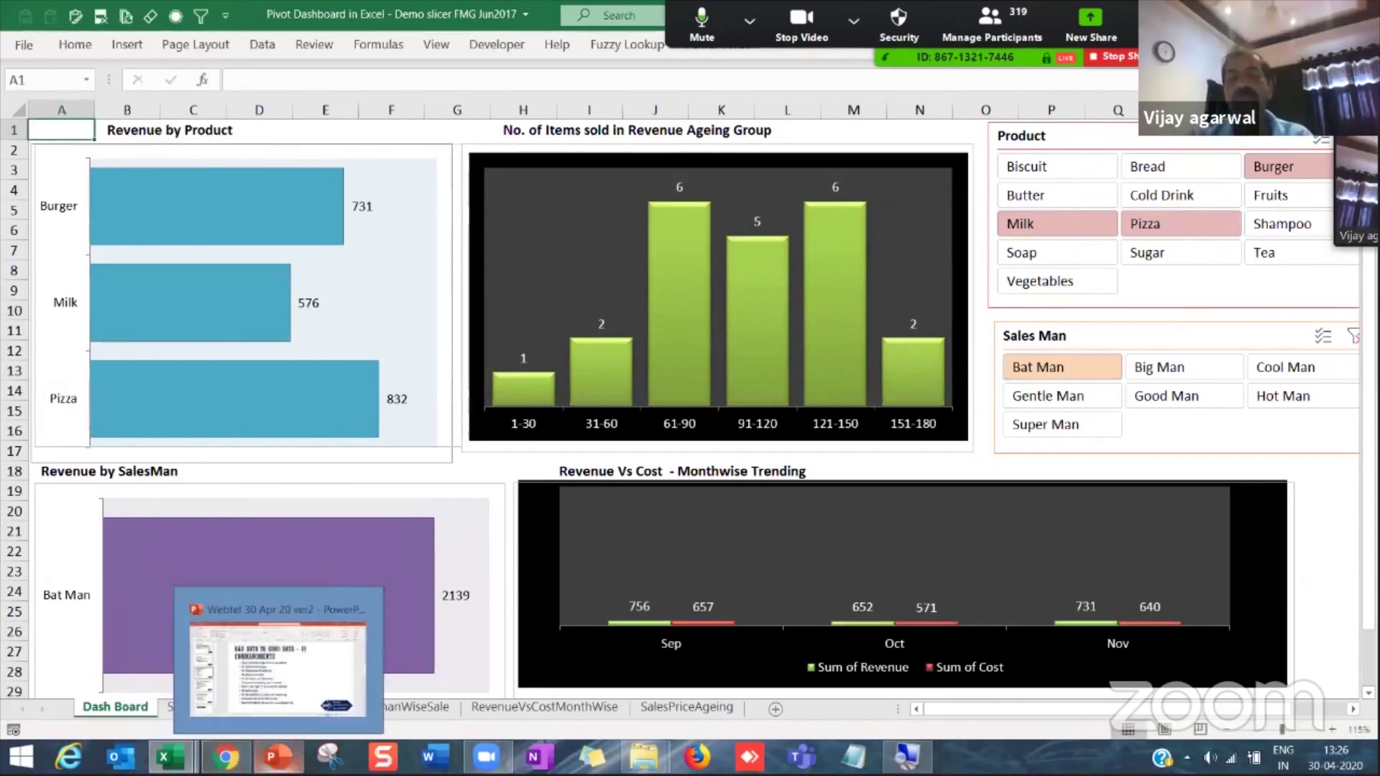
{"action": "left_click", "coordinate": [278, 756]}
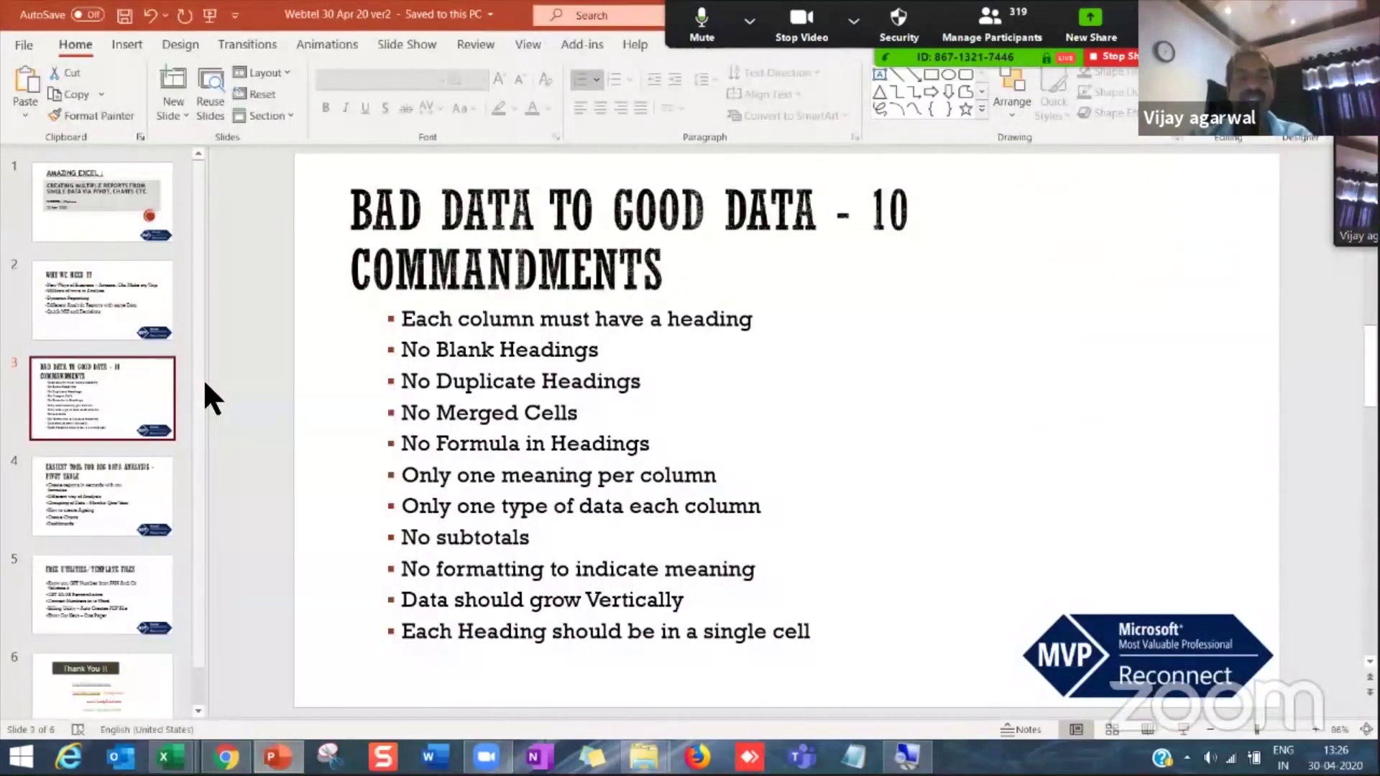
{"action": "scroll", "coordinate": [144, 632], "scroll_direction": "down", "scroll_amount": 1}
{"action": "left_click", "coordinate": [159, 630]}
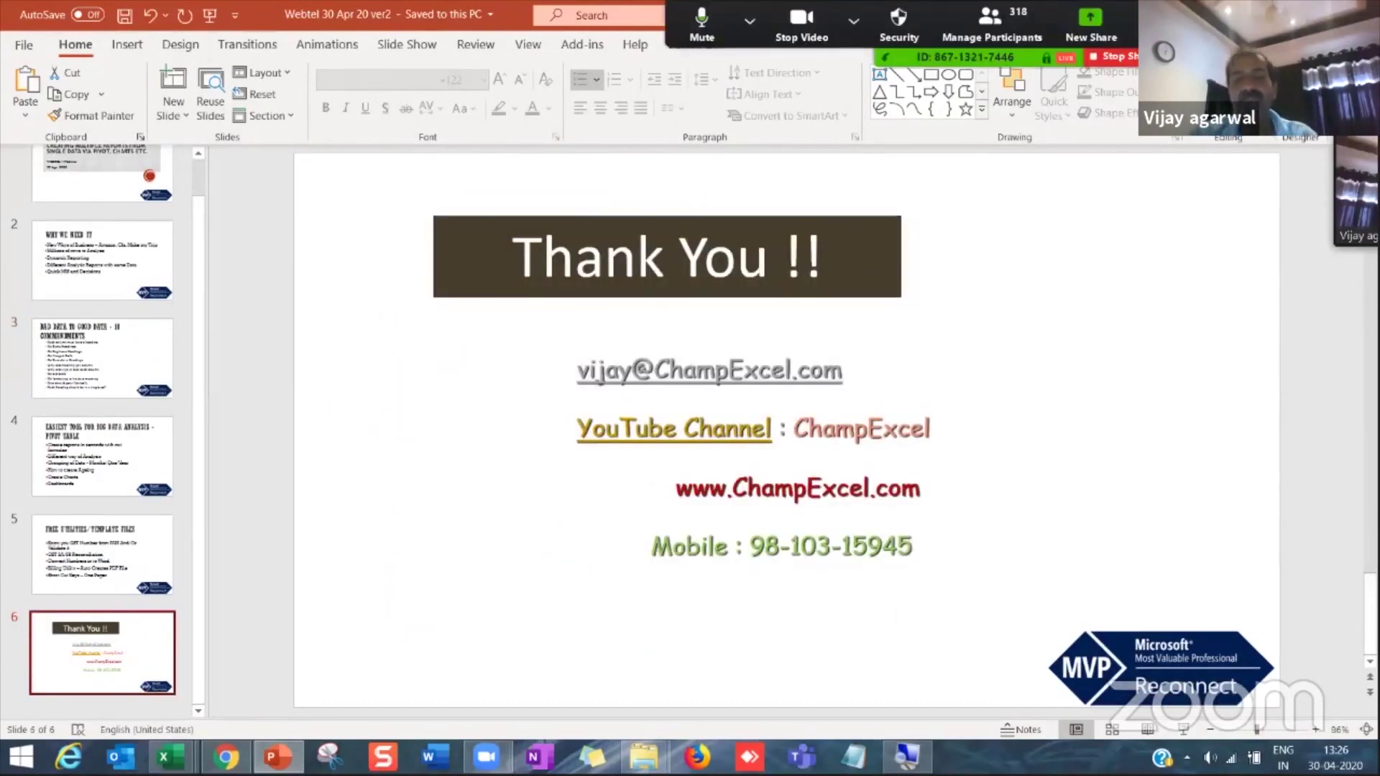
Step: In File Explorer, go from Master Pivot Table back to the Training Excel folder and sort its contents by date modified, newest first
{"action": "mouse_move", "coordinate": [643, 756]}
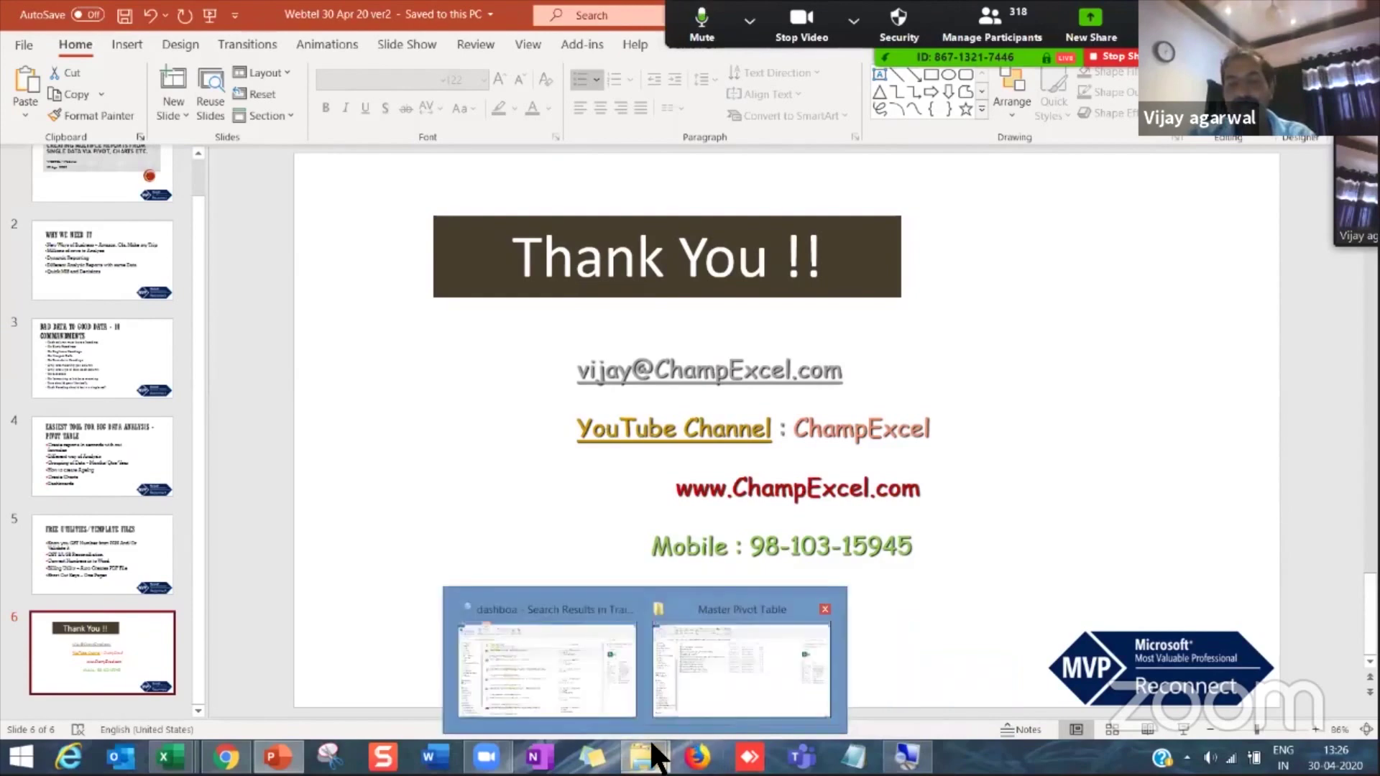
{"action": "left_click", "coordinate": [703, 672]}
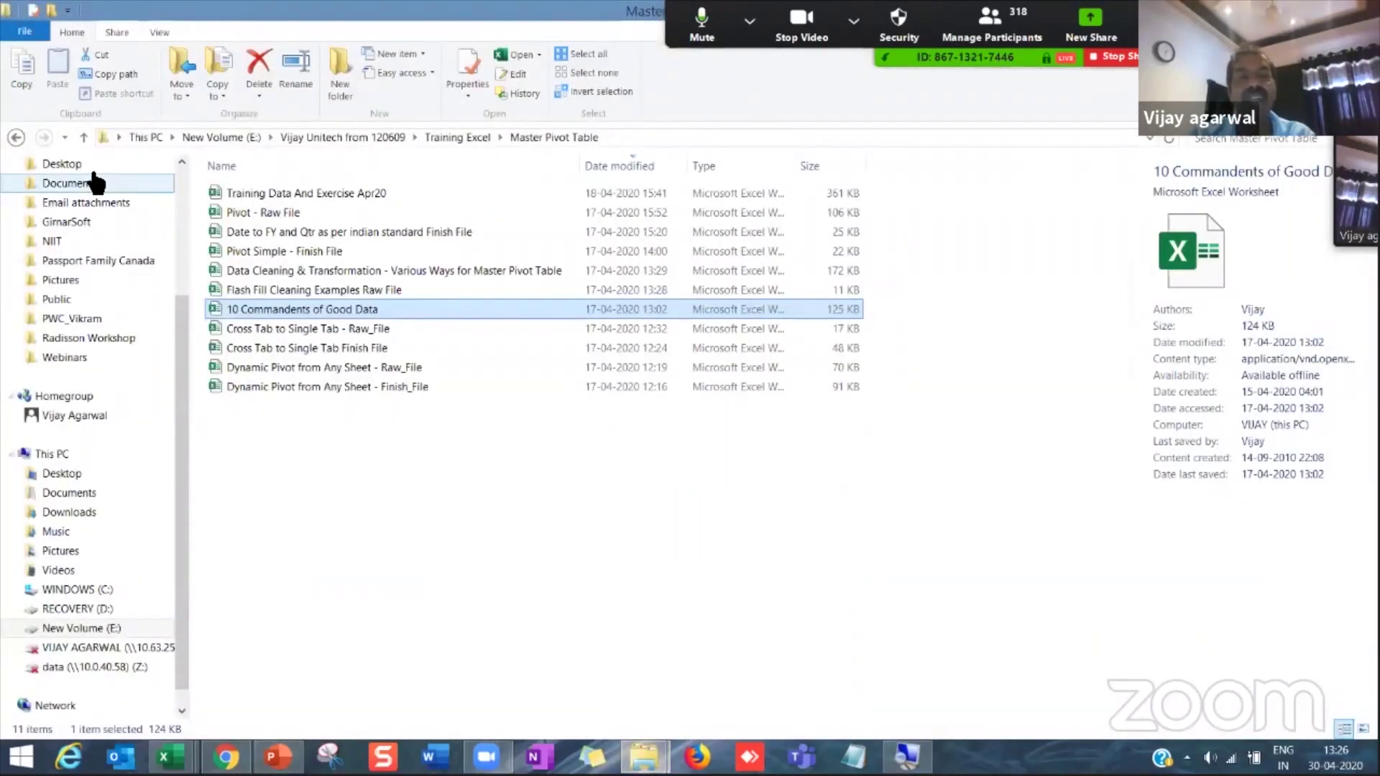
{"action": "left_click", "coordinate": [16, 137]}
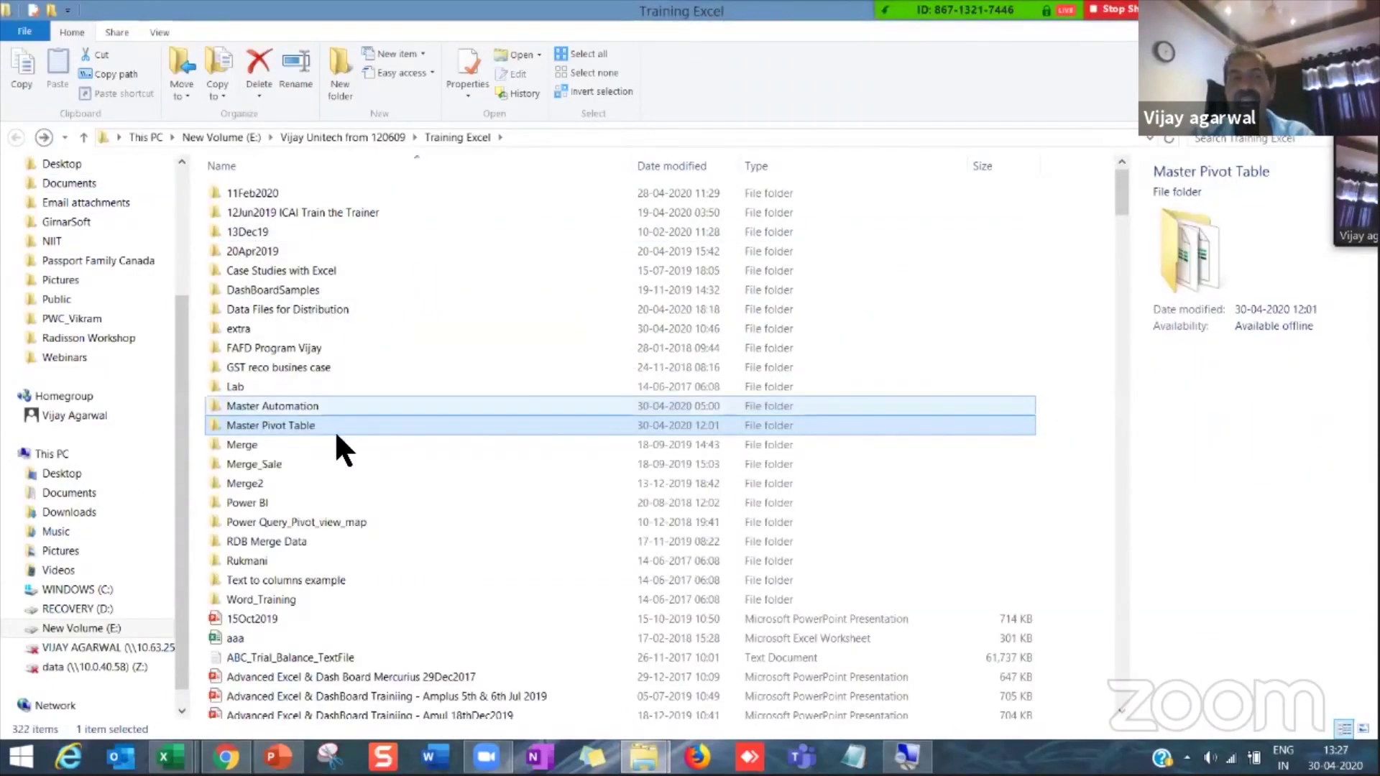
{"action": "left_click", "coordinate": [652, 167]}
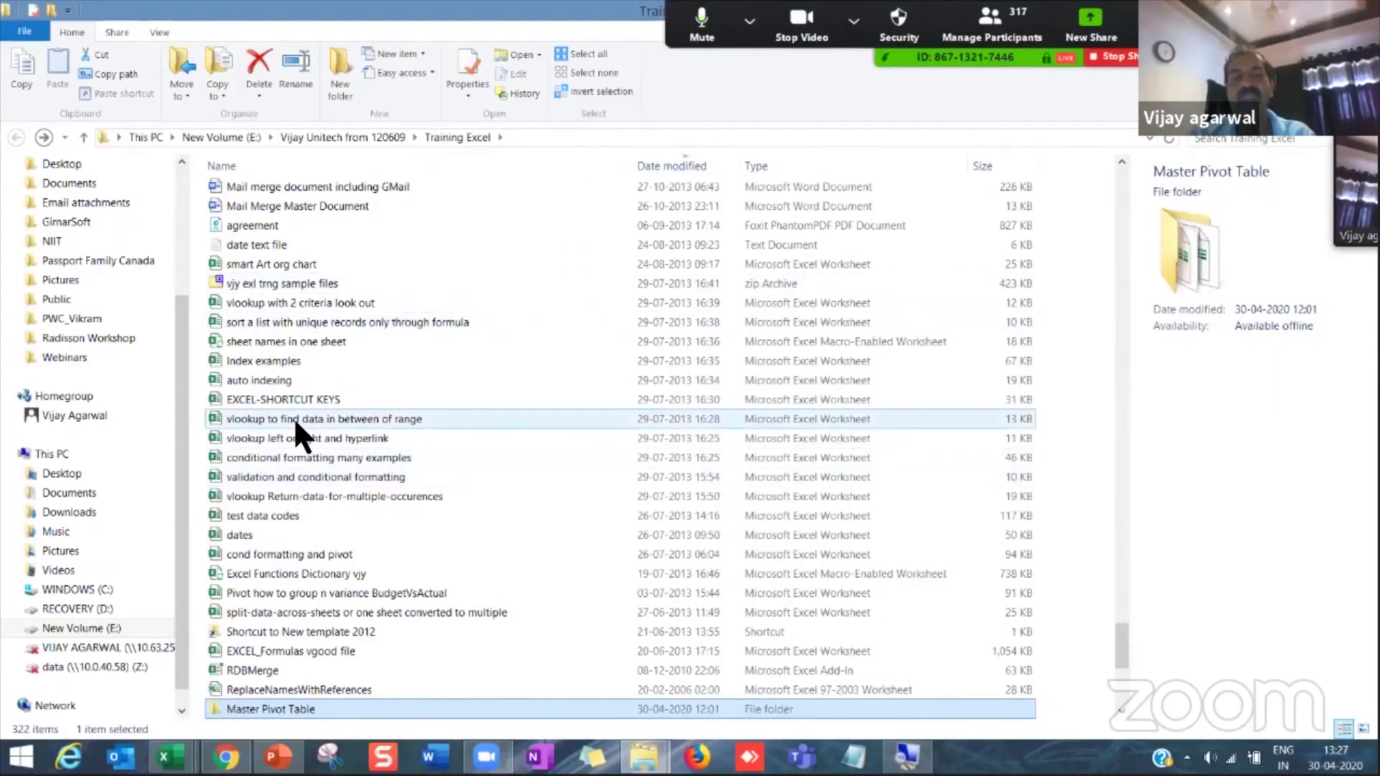
{"action": "scroll", "coordinate": [293, 417], "scroll_direction": "up", "scroll_amount": 8}
{"action": "scroll", "coordinate": [294, 416], "scroll_direction": "up", "scroll_amount": 20}
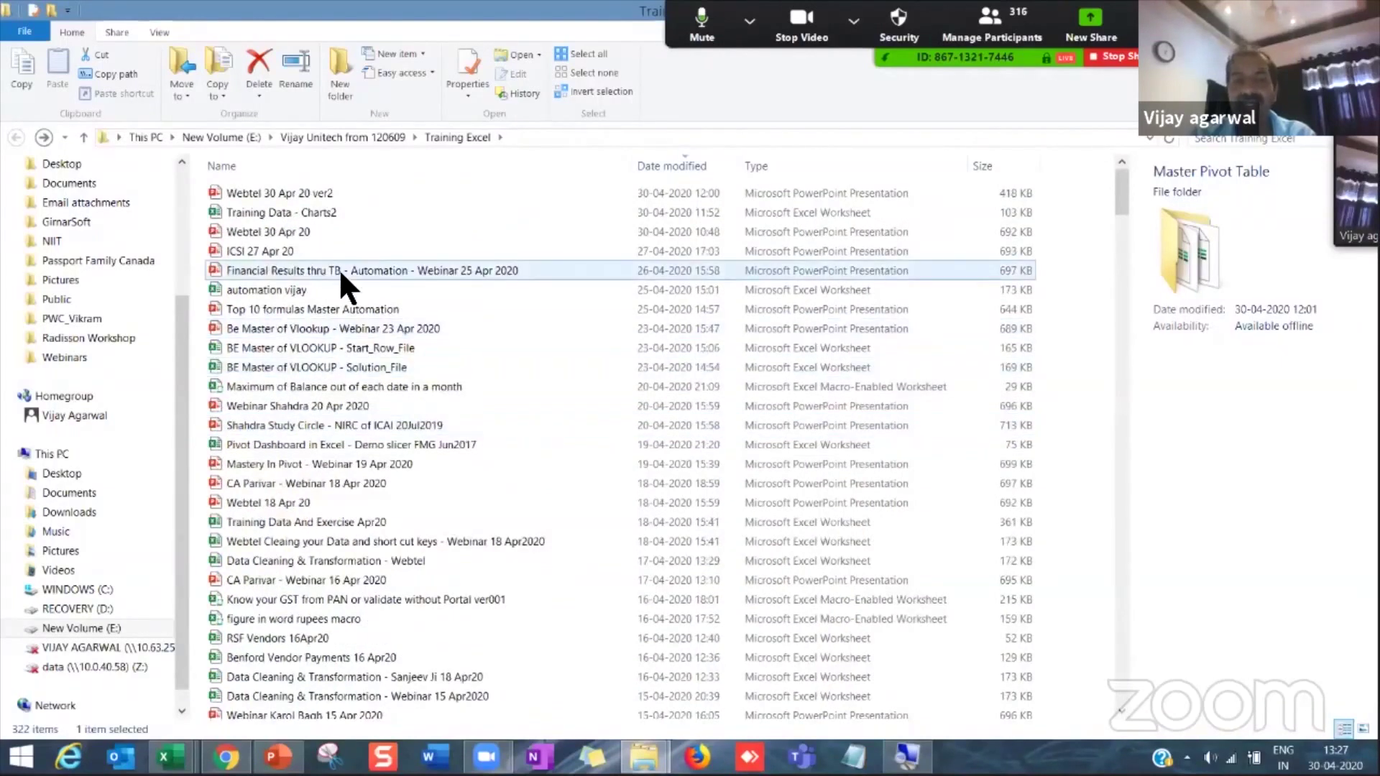
Step: Look through the recent files in Training Excel, starting from the Pivot Dashboard demo workbook, for the GST from PAN utility
{"action": "left_click", "coordinate": [373, 441]}
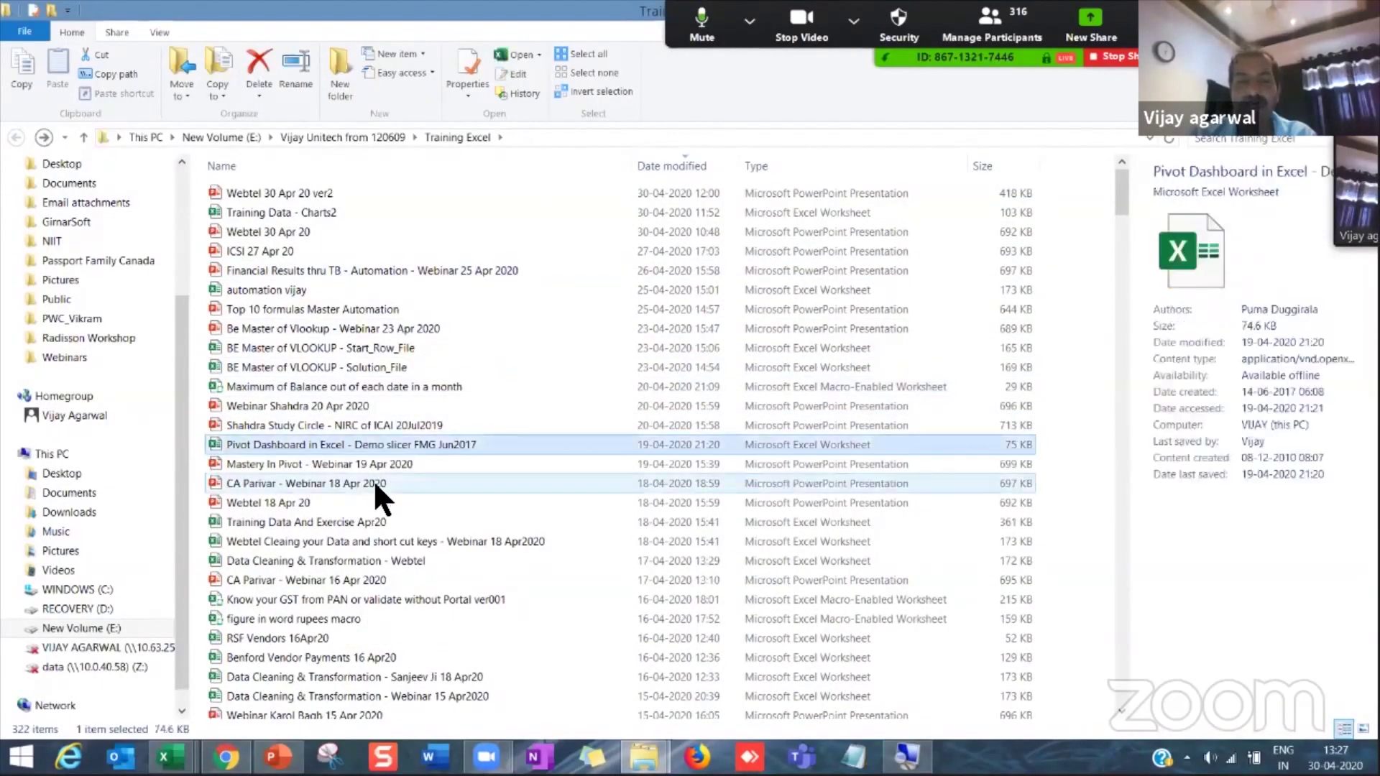
{"action": "key", "text": "Down"}
{"action": "key", "text": "Down"}
{"action": "key", "text": "Down"}
{"action": "key", "text": "Down"}
{"action": "key", "text": "Down"}
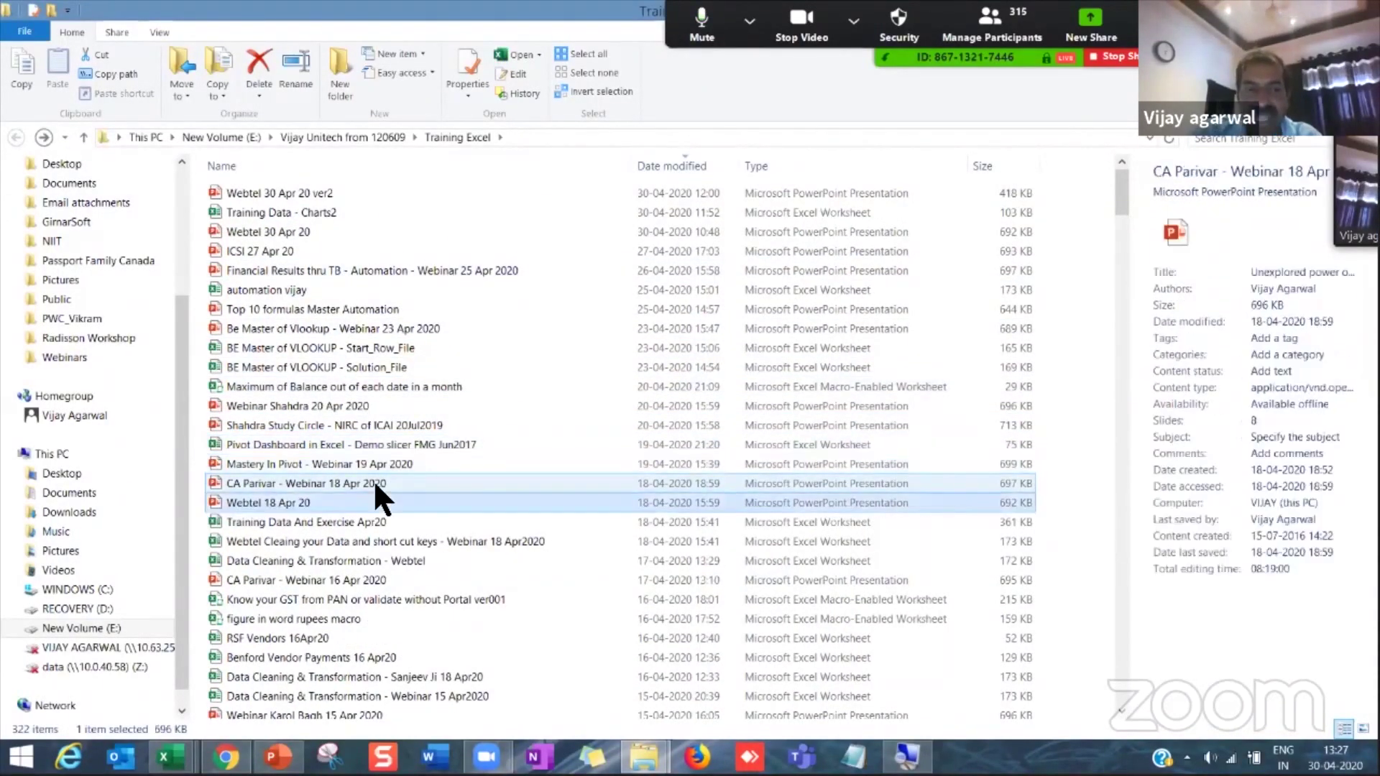
{"action": "key", "text": "Down"}
{"action": "key", "text": "Down"}
{"action": "key", "text": "Down"}
{"action": "key", "text": "Down"}
{"action": "key", "text": "Down"}
{"action": "key", "text": "Down"}
{"action": "key", "text": "Down"}
{"action": "key", "text": "Down"}
{"action": "key", "text": "Down"}
{"action": "key", "text": "Down"}
{"action": "key", "text": "Down"}
{"action": "key", "text": "Down"}
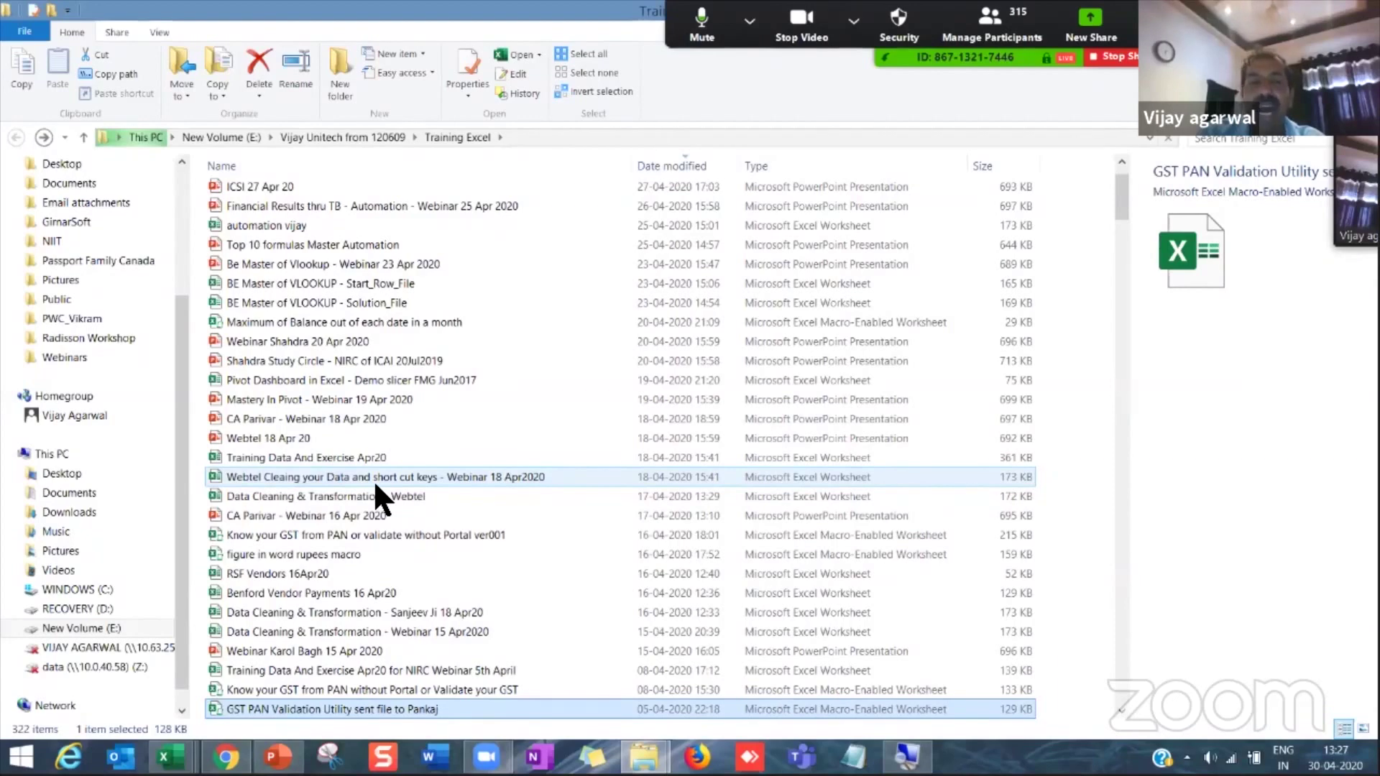
{"action": "left_click_drag", "start_coordinate": [1115, 191], "coordinate": [1116, 201]}
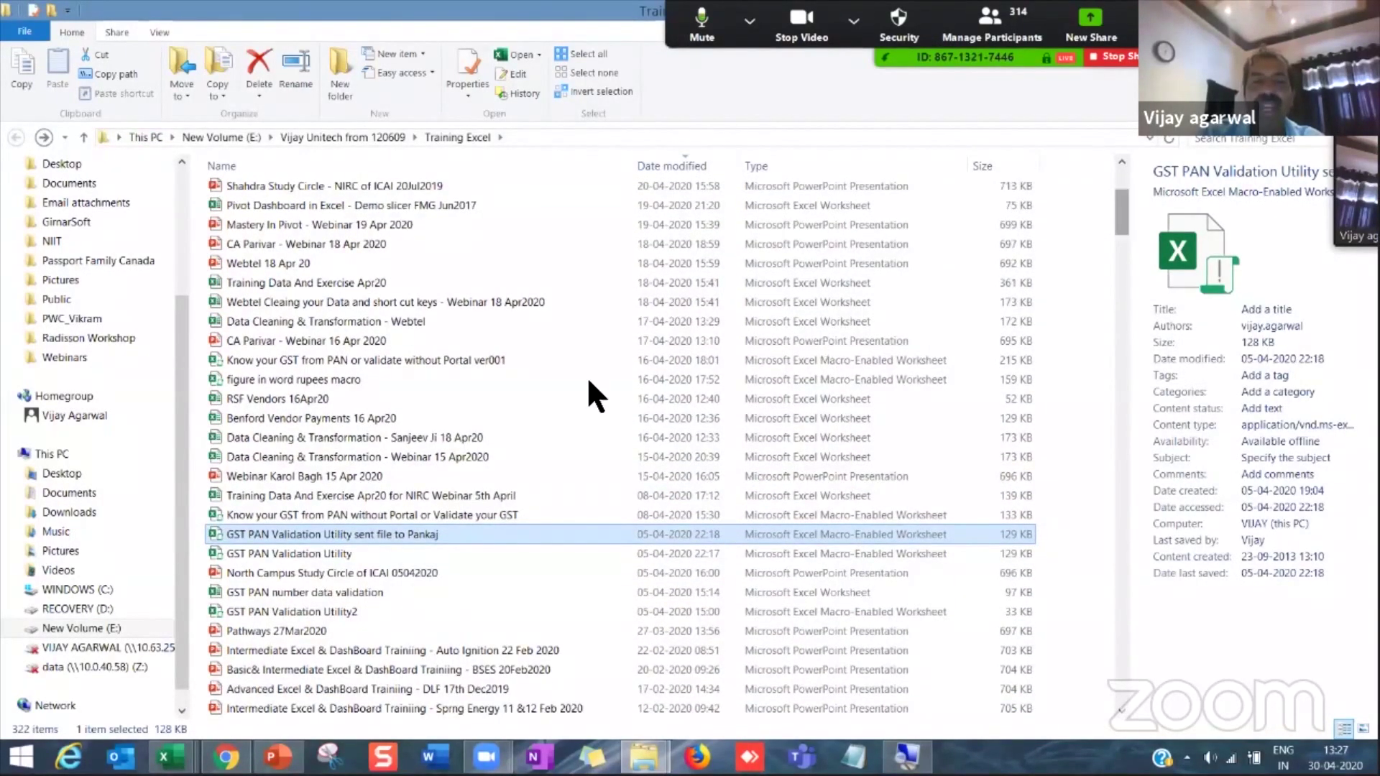
Step: Open the workbook Know your GST from PAN or validate without Portal ver001 and examine the fields on its Single Validation sheet
{"action": "double_click", "coordinate": [437, 361]}
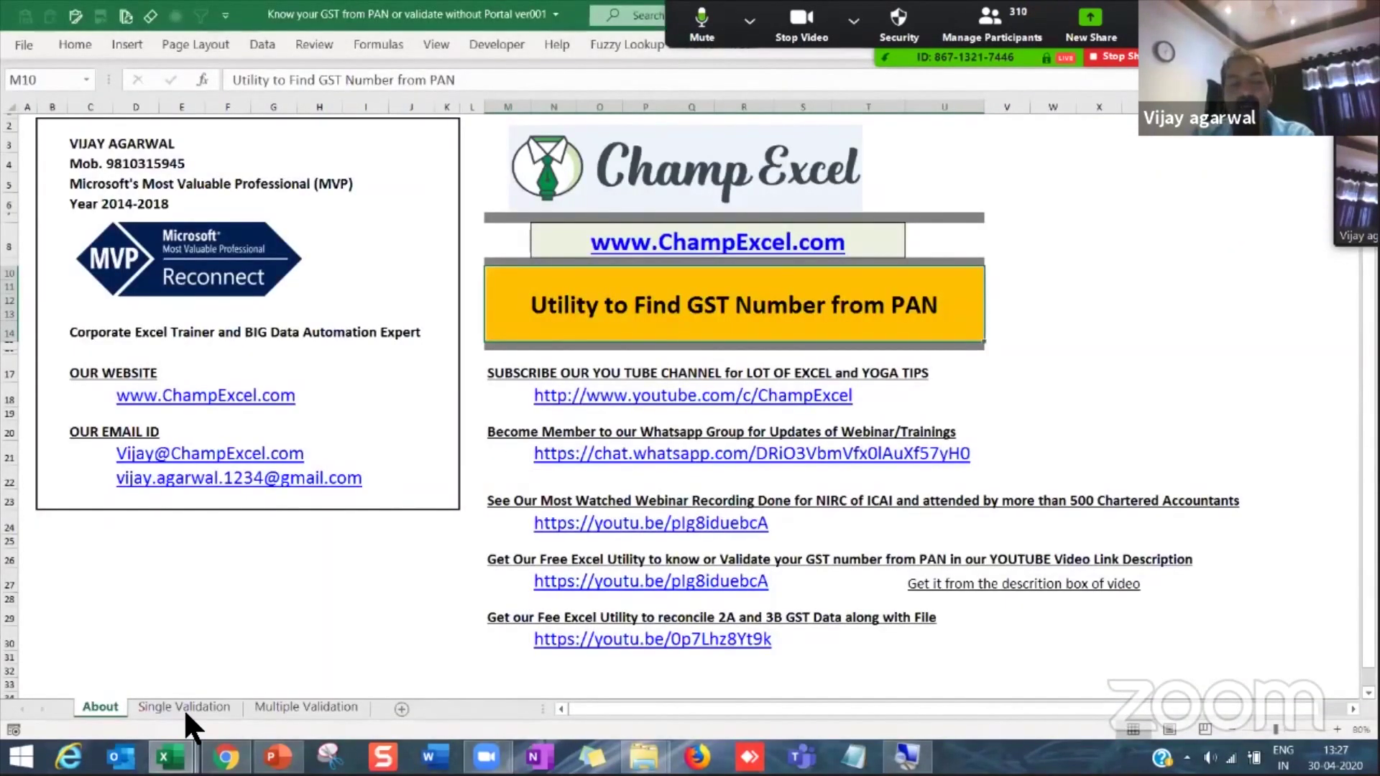
{"action": "left_click", "coordinate": [183, 708]}
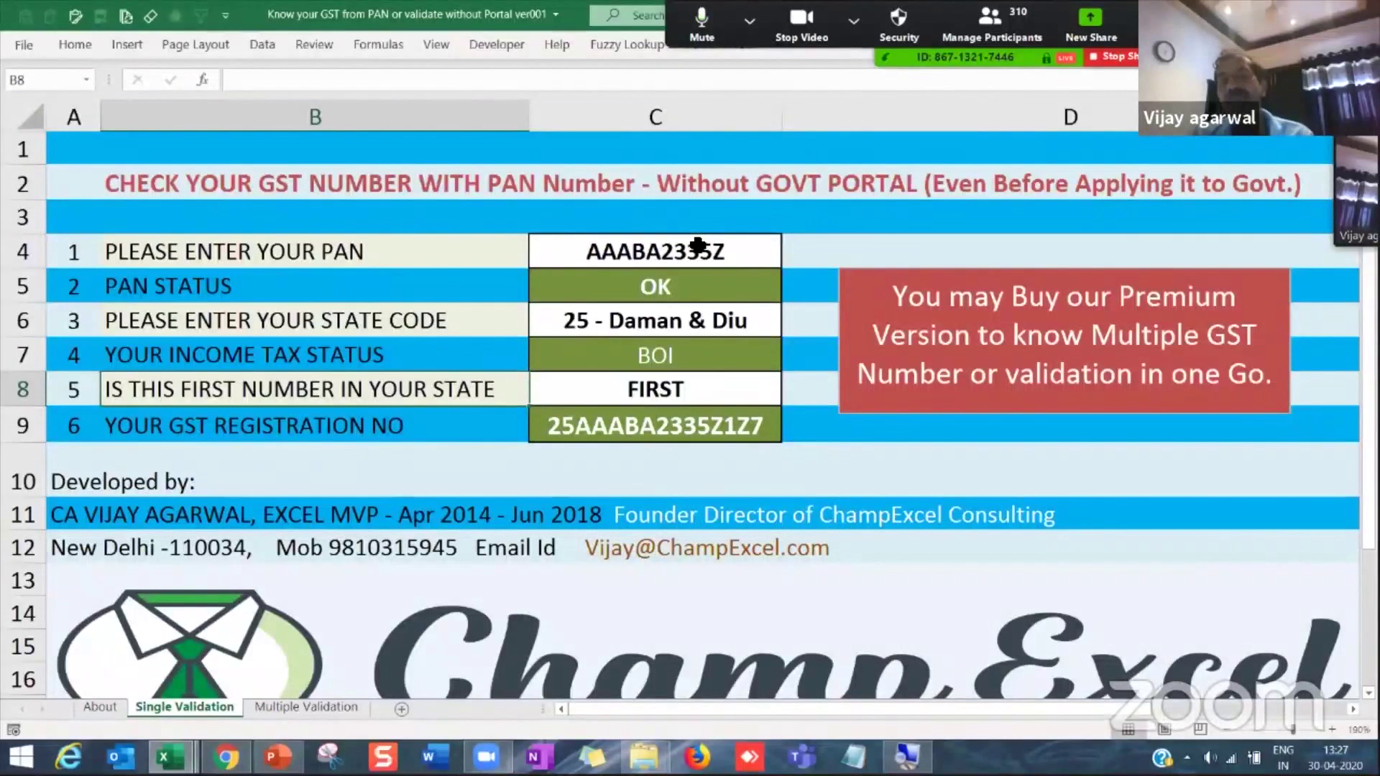
{"action": "left_click", "coordinate": [640, 250]}
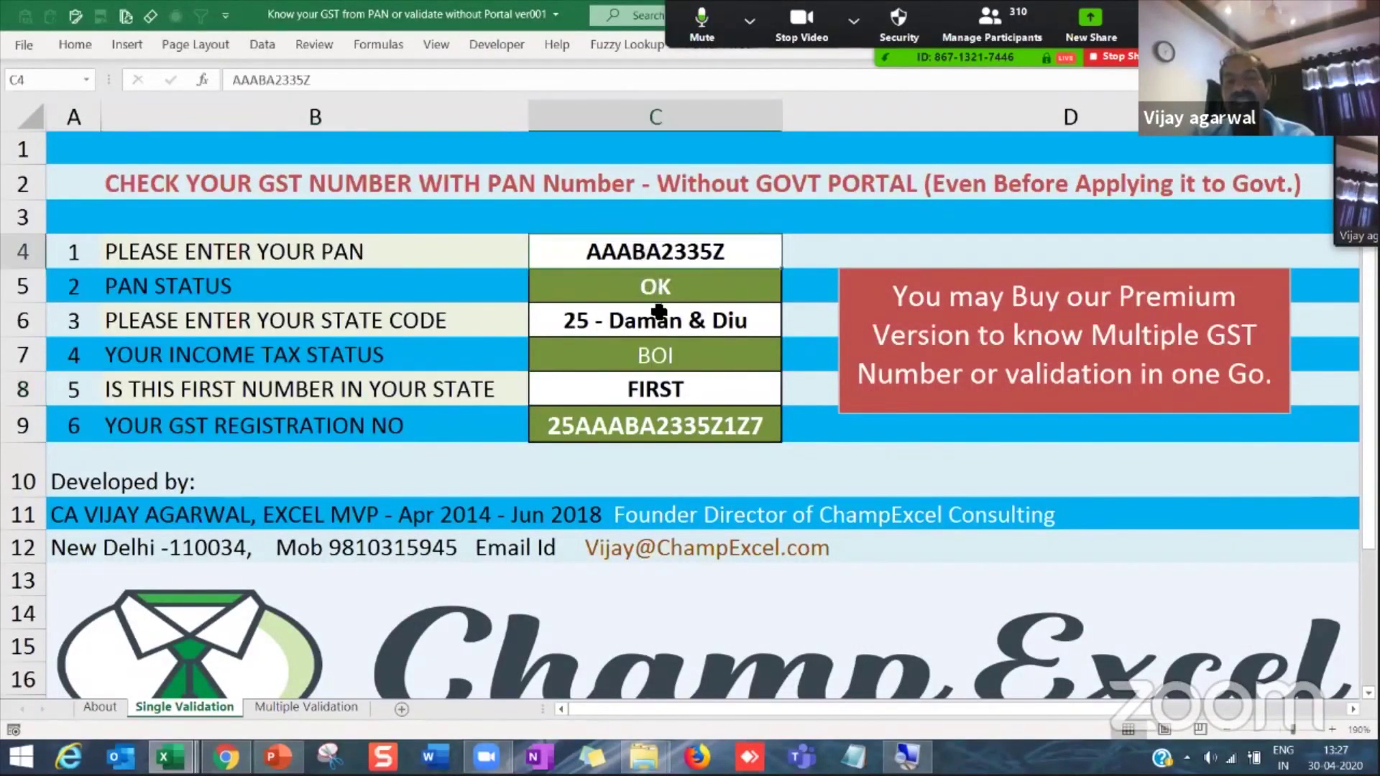
{"action": "left_click", "coordinate": [685, 329]}
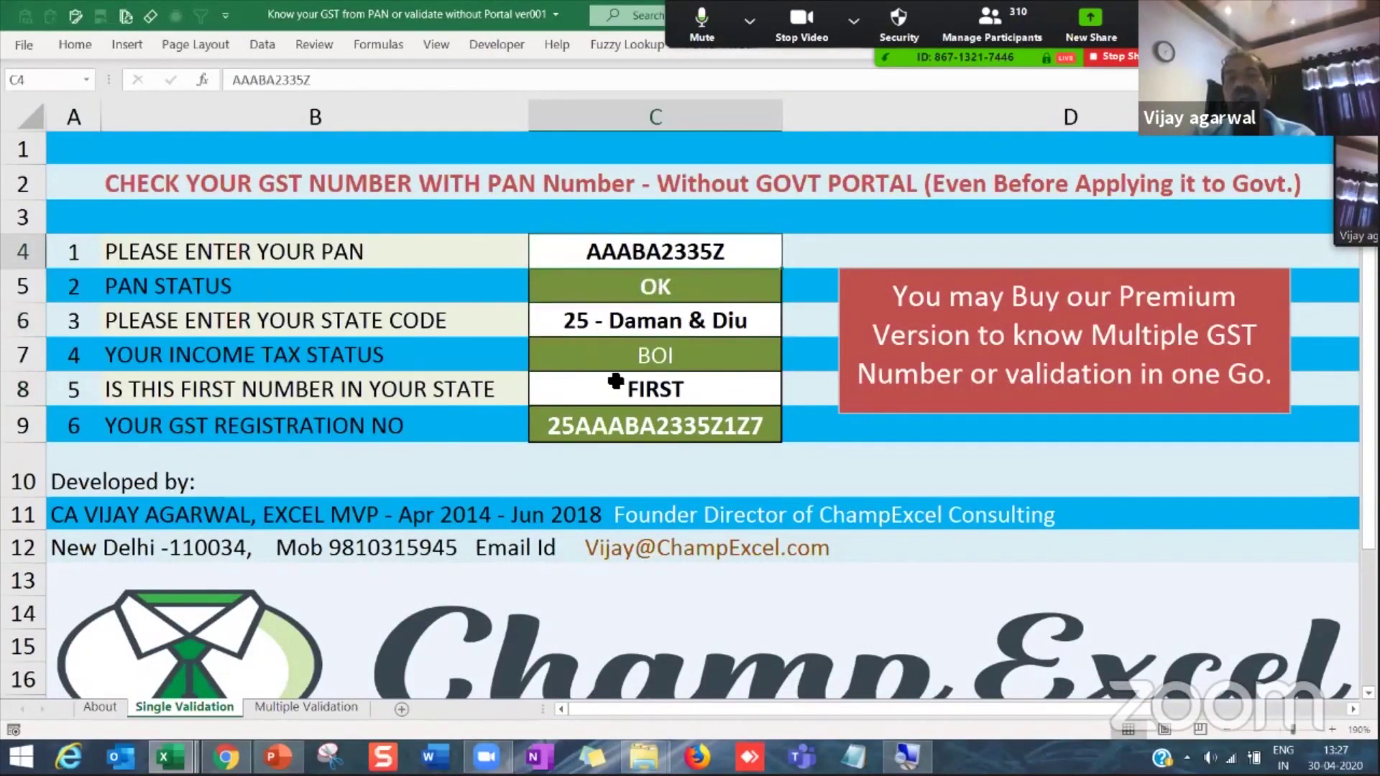
{"action": "left_click", "coordinate": [650, 423]}
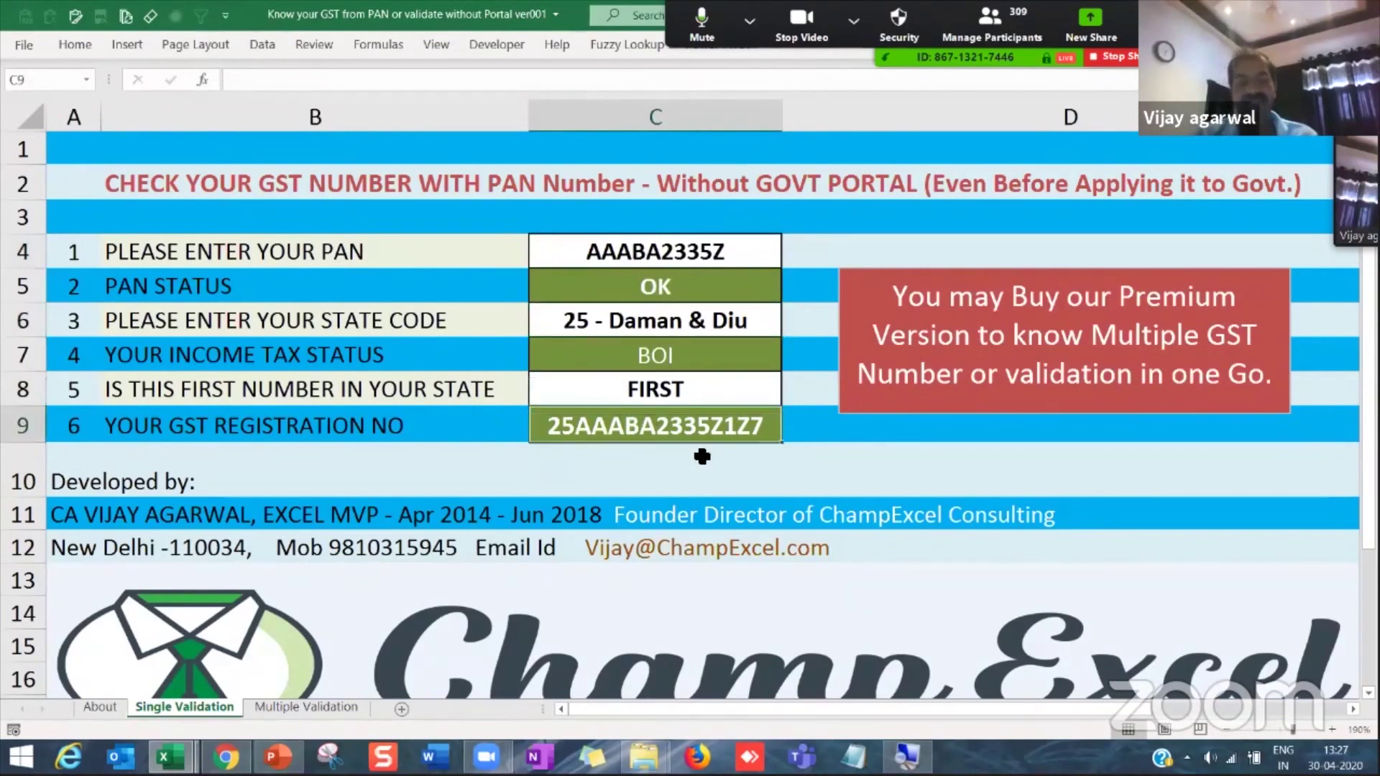
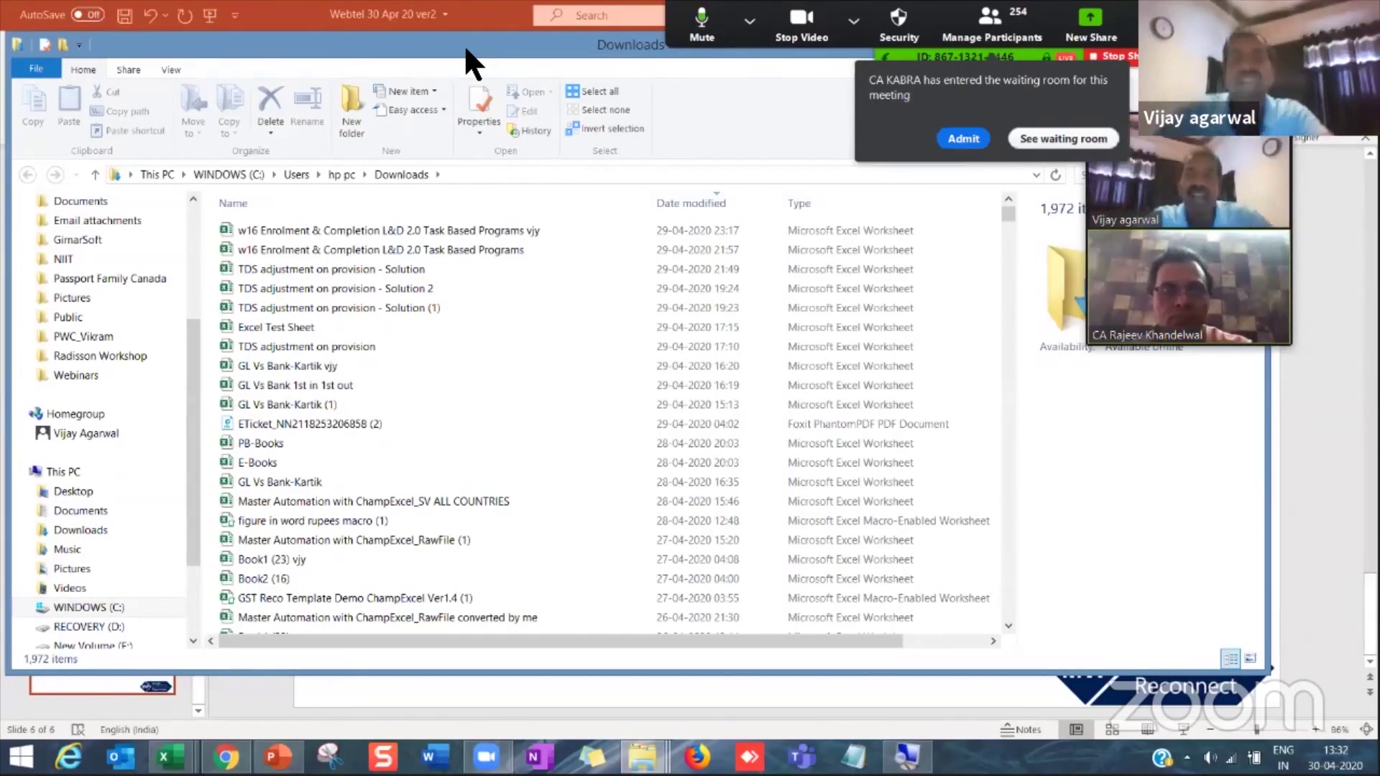
Step: Open the workbook TDS adjustment on provision - Solution 2 from Downloads and view its Provision sheet
{"action": "left_click", "coordinate": [303, 288]}
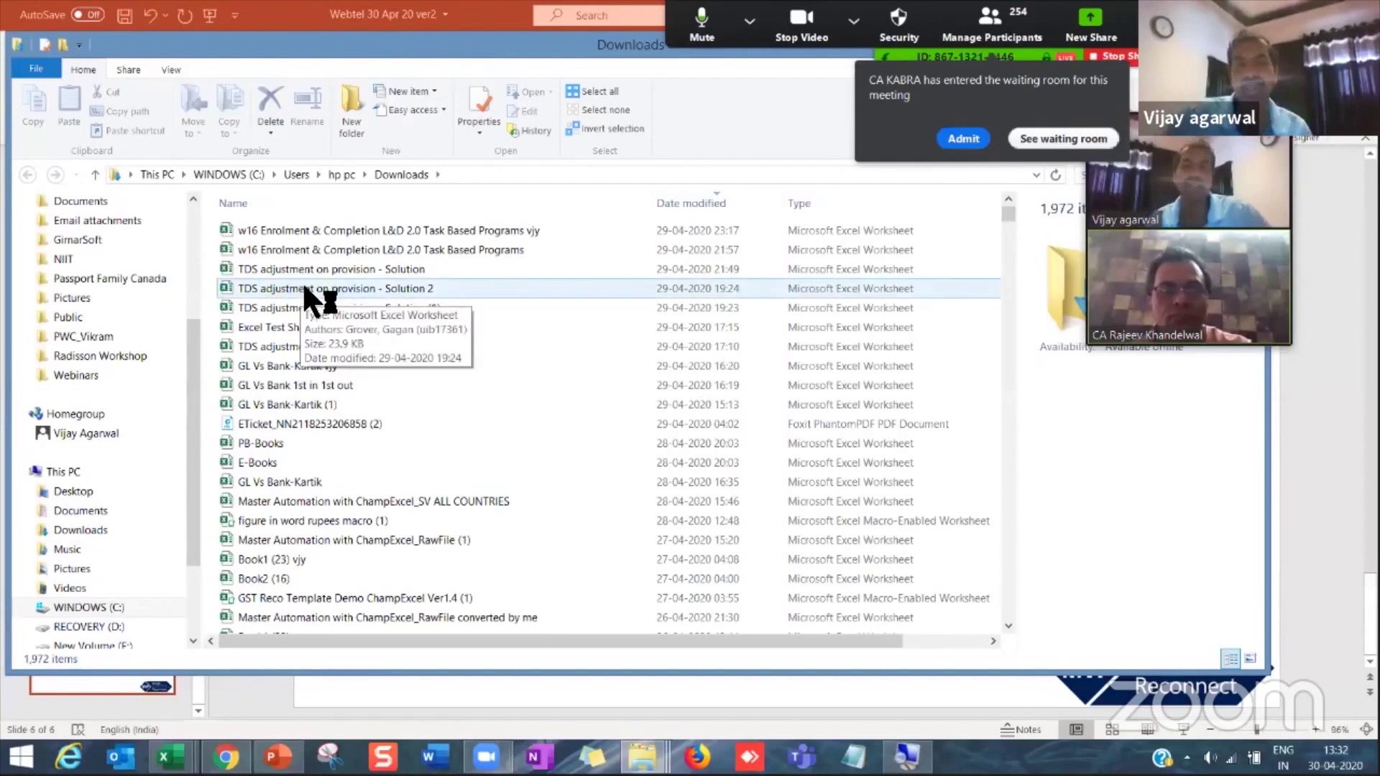
{"action": "key", "text": "alt+Tab"}
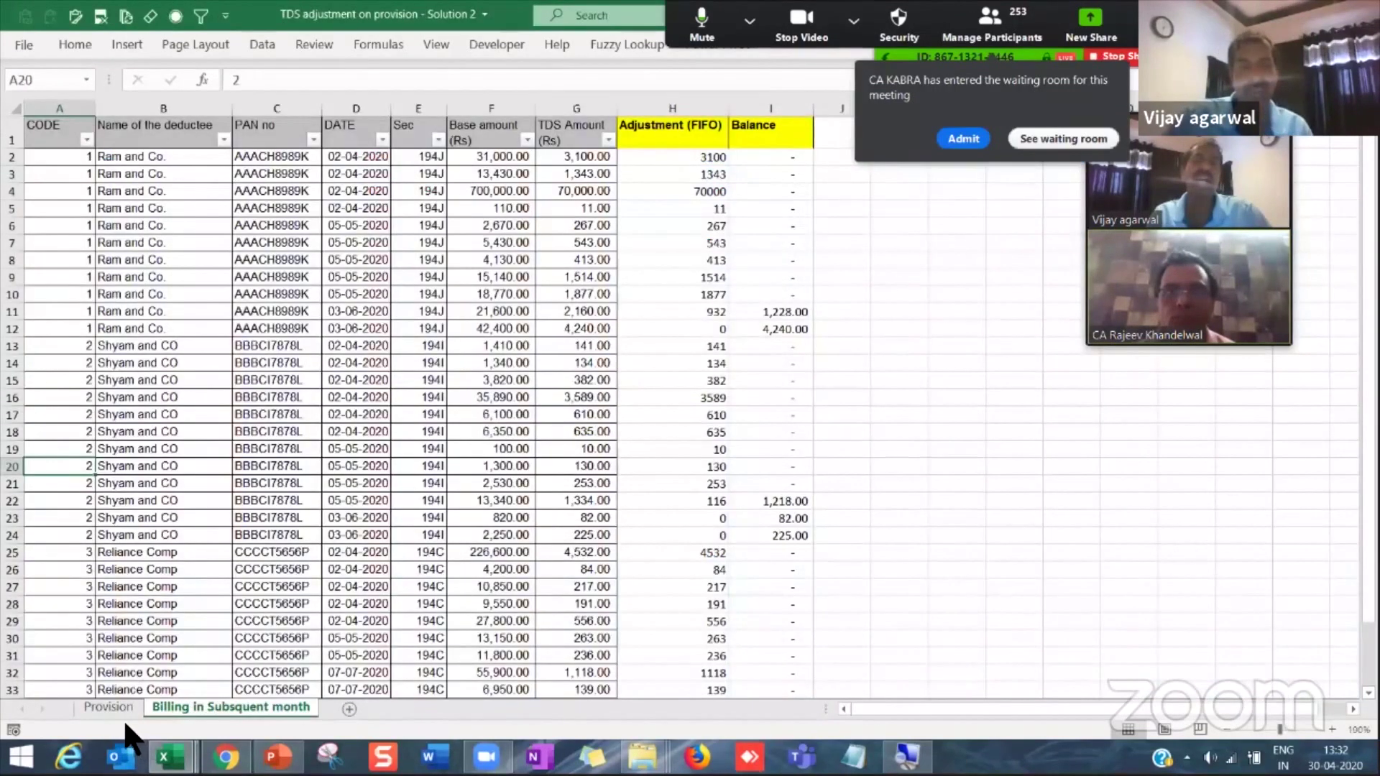
{"action": "left_click", "coordinate": [107, 707]}
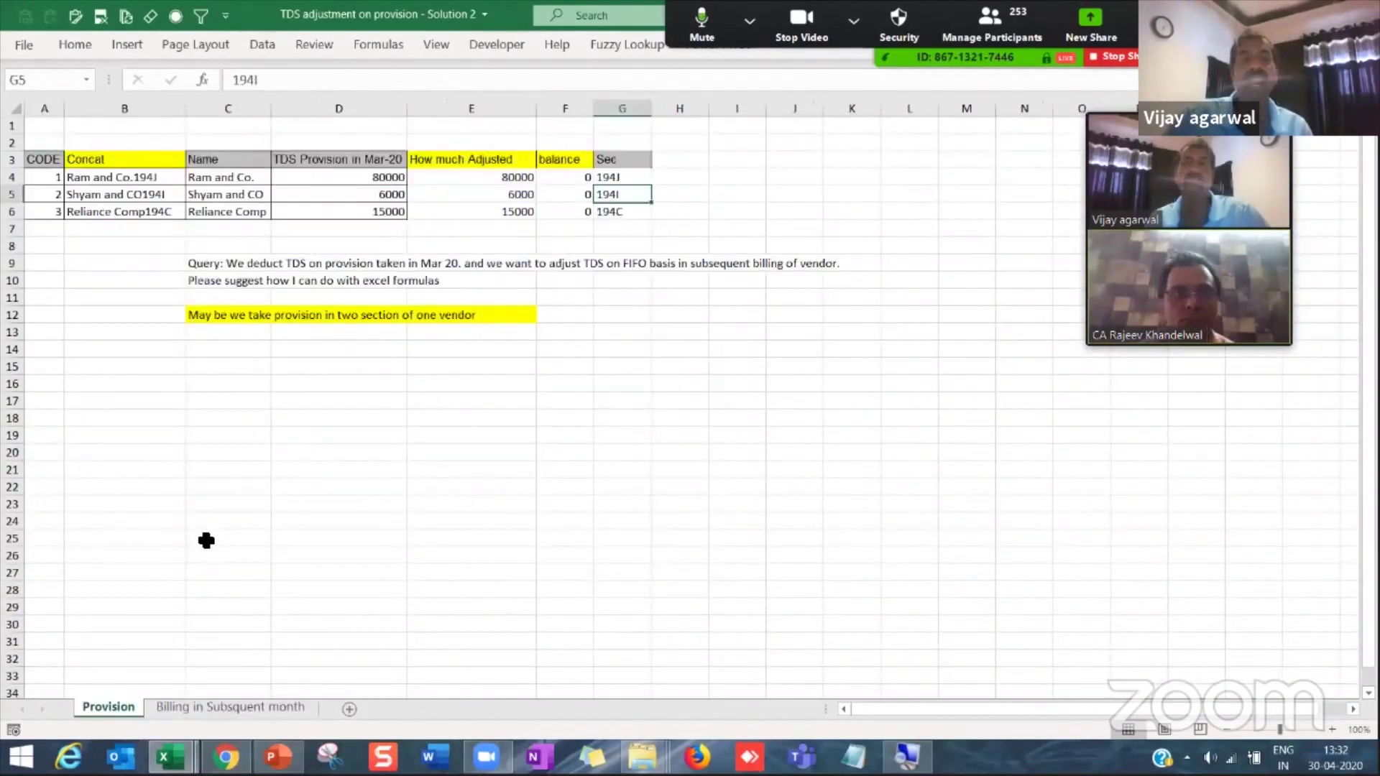
Step: Examine the Provision sheet's concatenated key, vendor names and the TDS provision amounts in D4:D6
{"action": "scroll", "coordinate": [206, 541], "scroll_direction": "up", "scroll_amount": 6, "text": "ctrl"}
{"action": "left_click", "coordinate": [231, 244]}
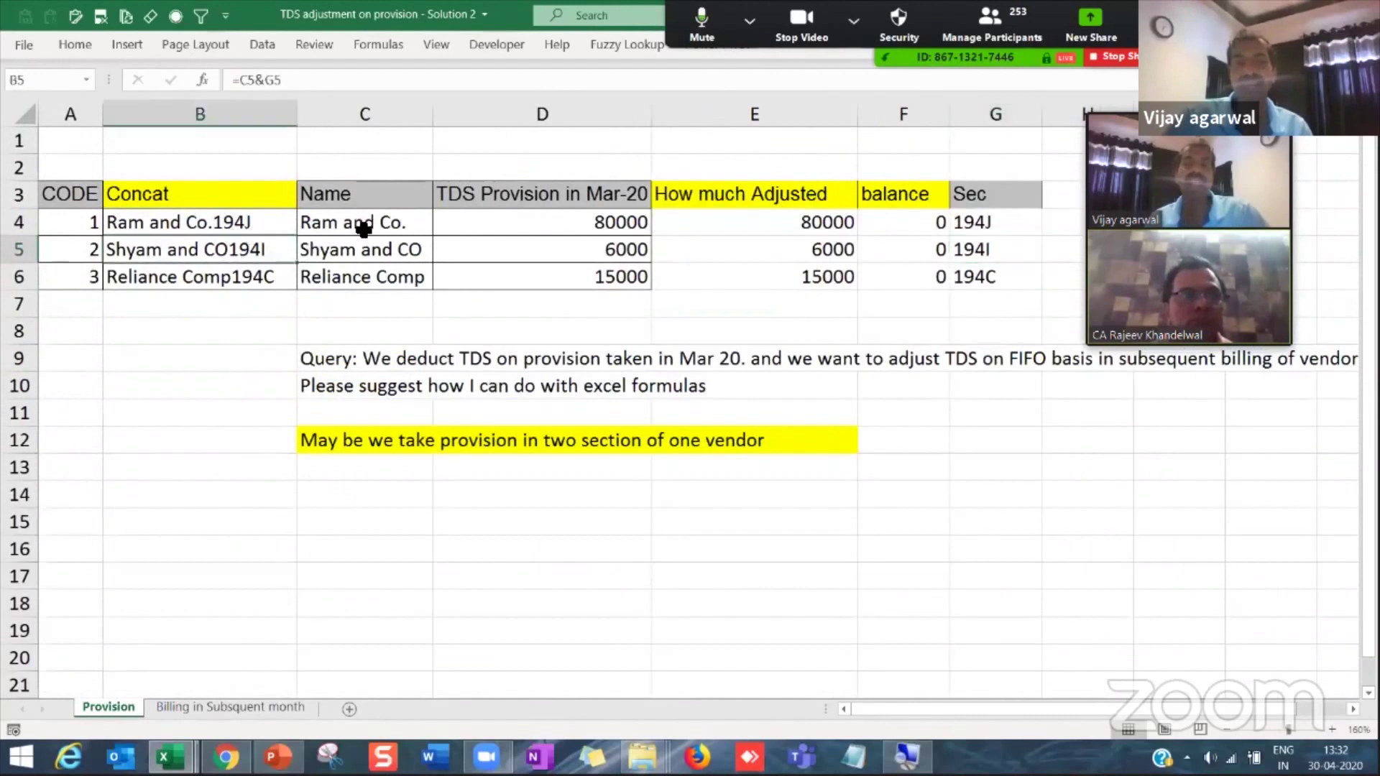
{"action": "left_click", "coordinate": [363, 228]}
{"action": "left_click", "coordinate": [556, 222]}
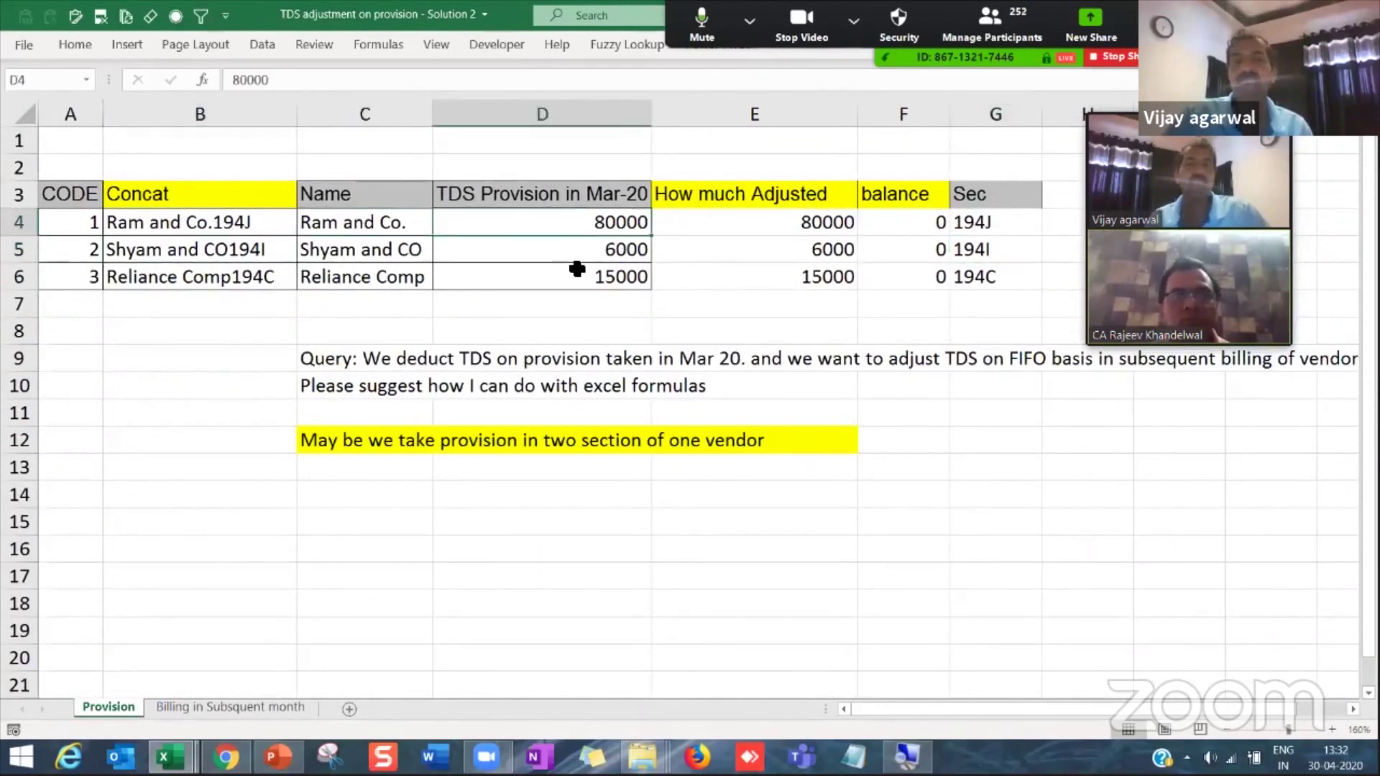
{"action": "key", "text": "Down"}
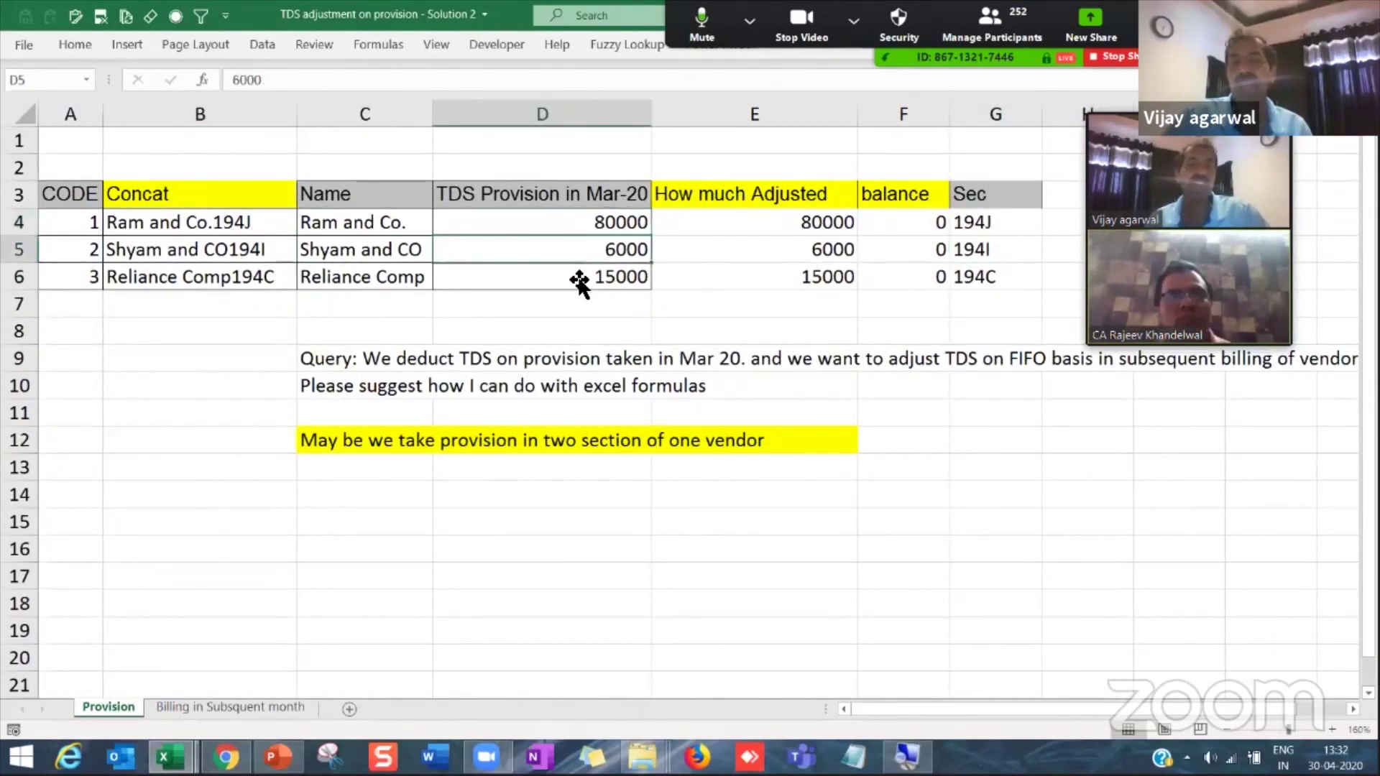
{"action": "left_click_drag", "start_coordinate": [582, 224], "coordinate": [460, 277]}
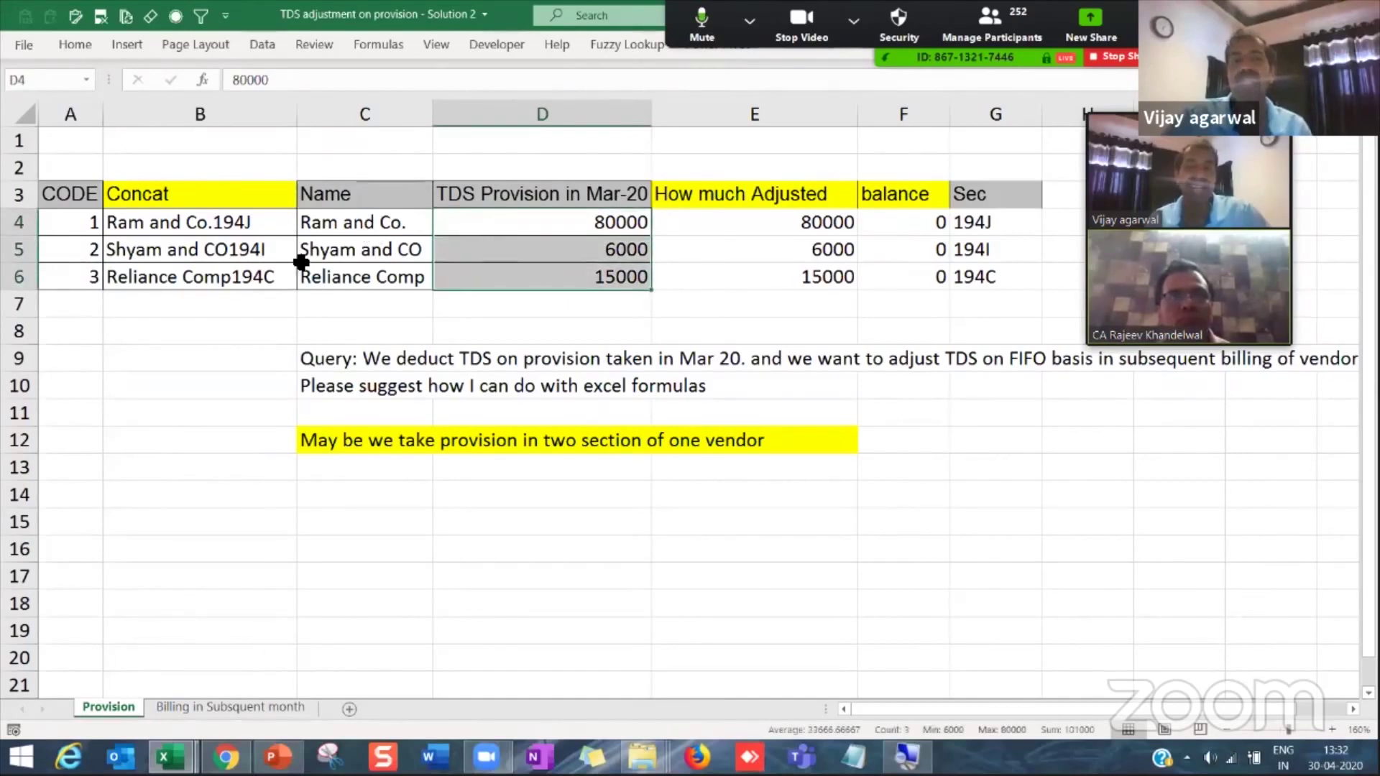
Step: Switch to the Billing in Subsquent month sheet and view its billing list from the header row
{"action": "key", "text": "ctrl+Page_Down"}
{"action": "scroll", "coordinate": [456, 314], "scroll_direction": "up", "scroll_amount": 1}
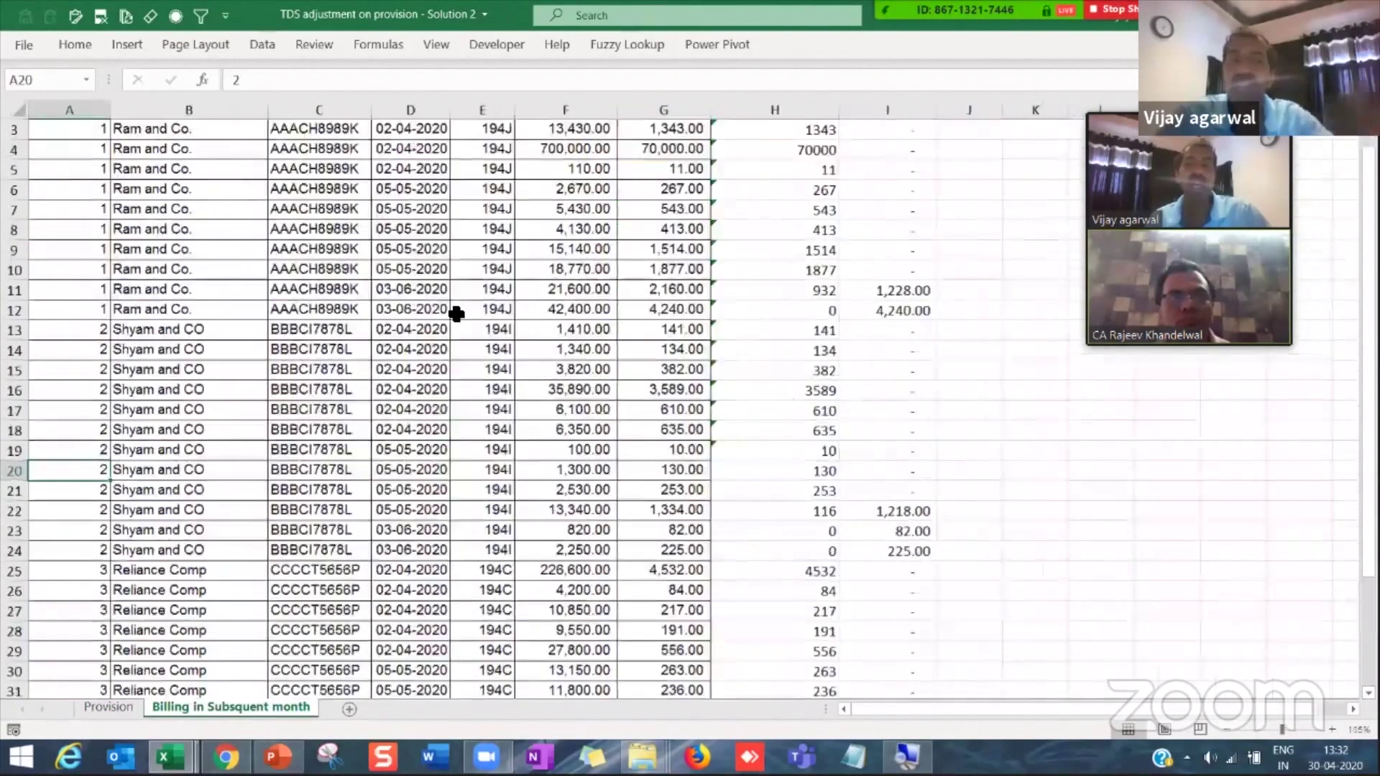
{"action": "scroll", "coordinate": [455, 314], "scroll_direction": "up", "scroll_amount": 2}
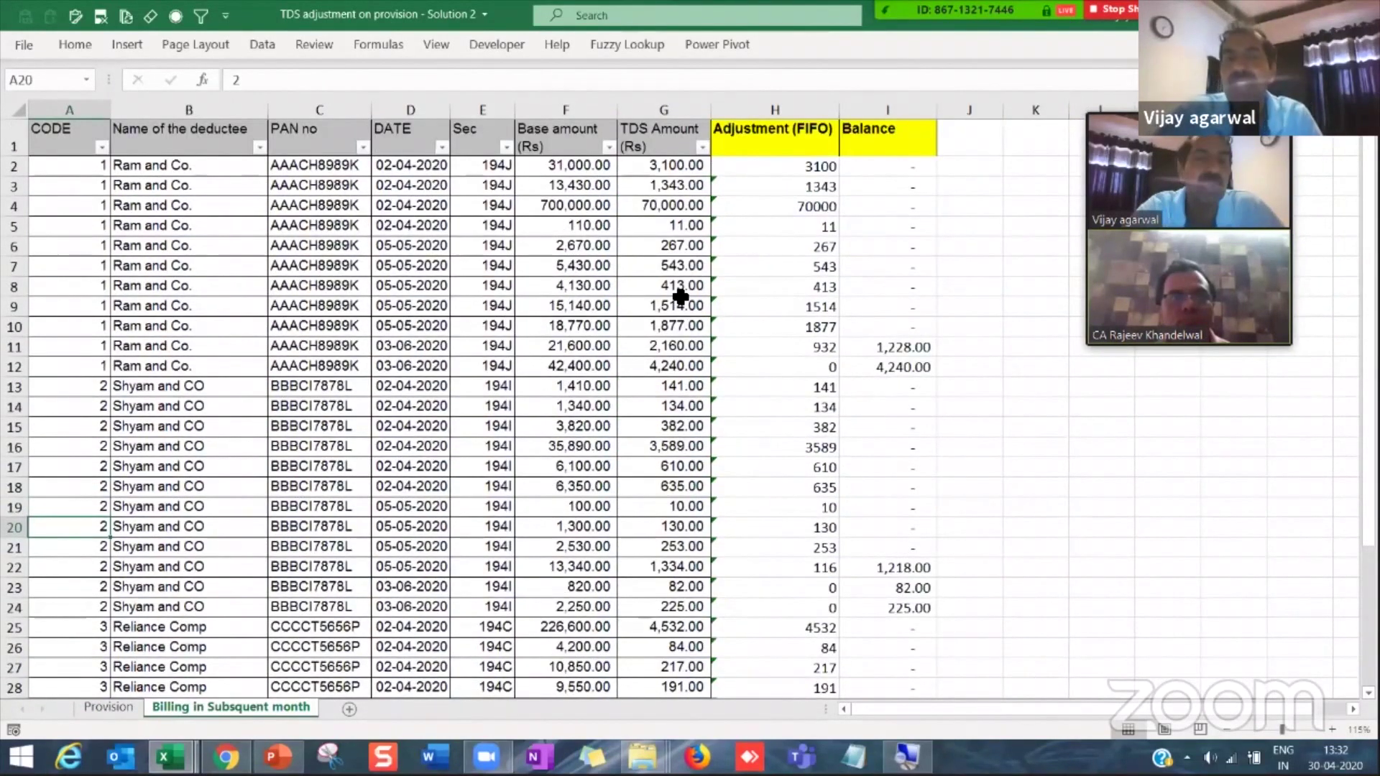
Step: Set the TDS amount in G3 to 80000 and check the sum of the FIFO adjustments in H2:H3
{"action": "left_click", "coordinate": [691, 206]}
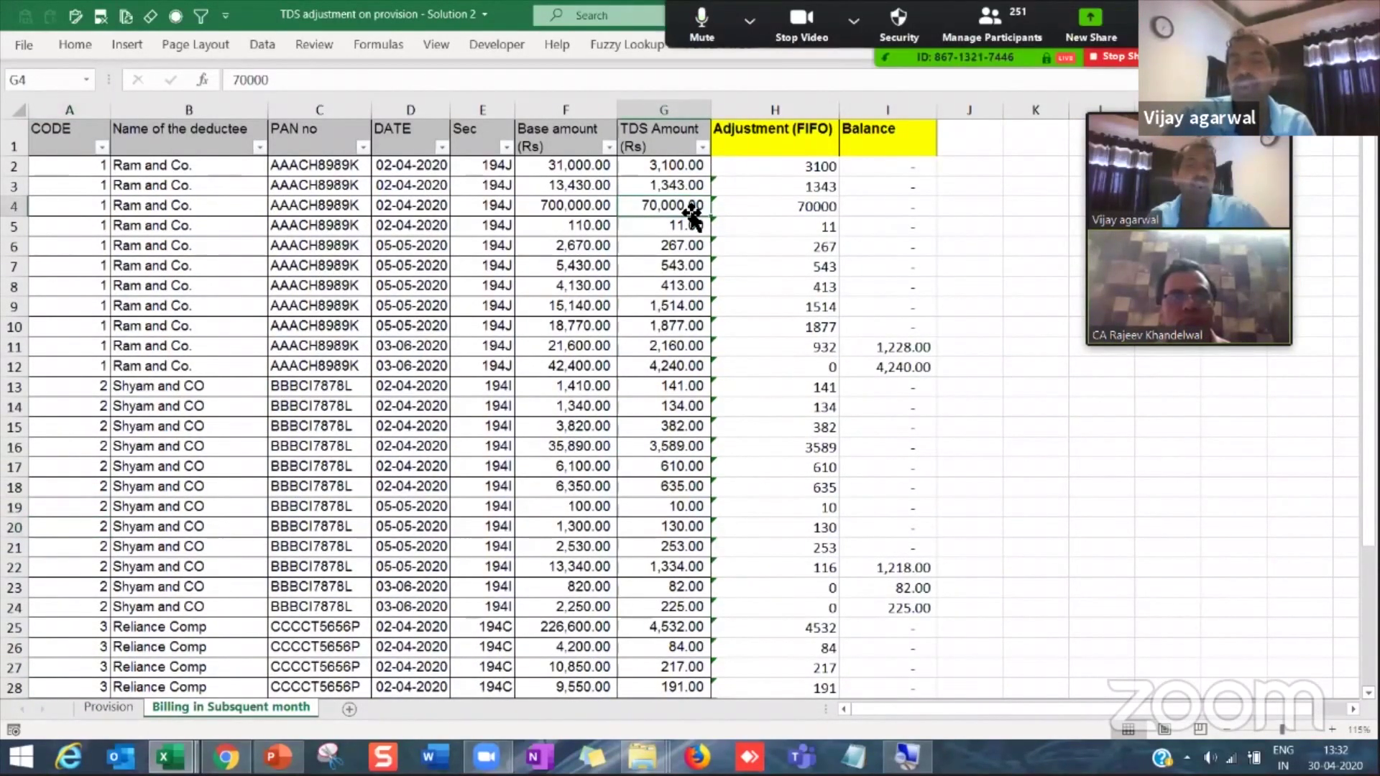
{"action": "left_click", "coordinate": [670, 185]}
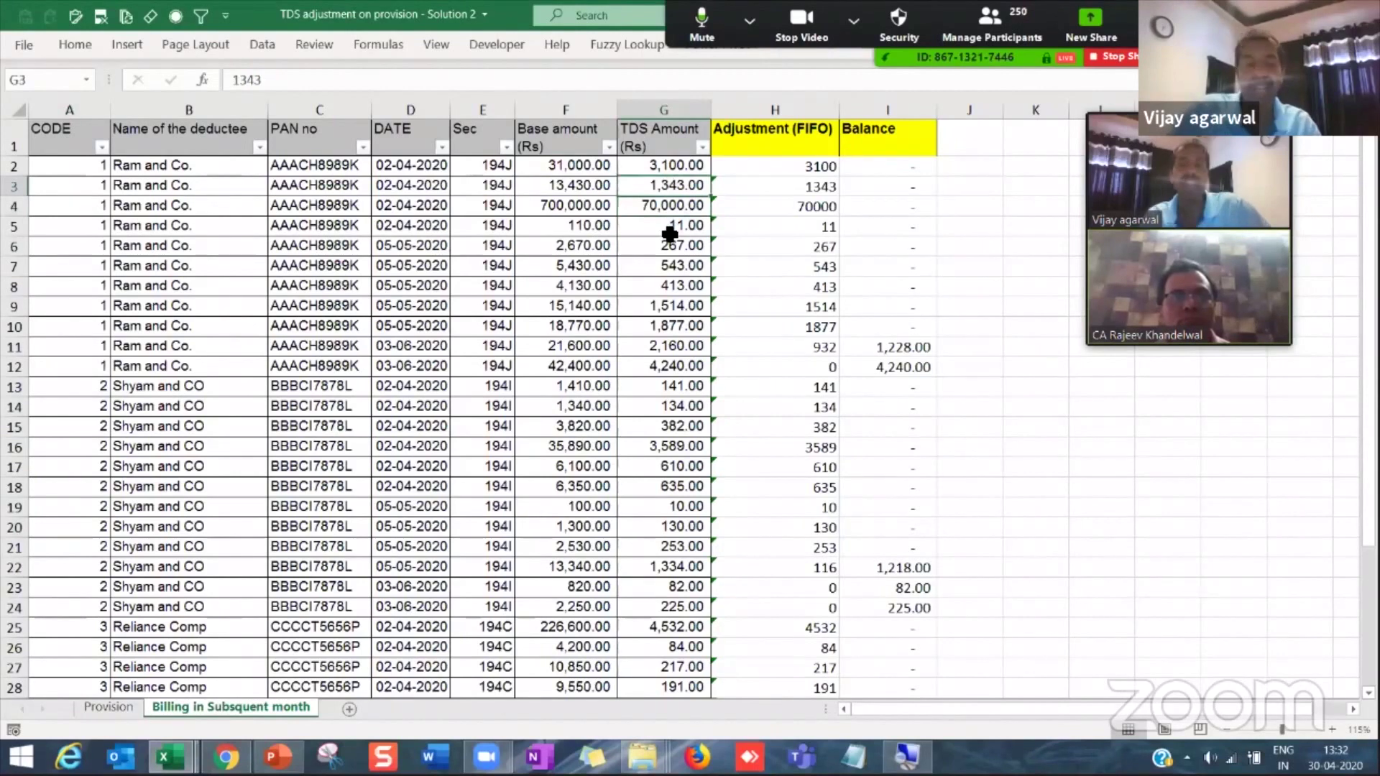
{"action": "type", "text": "80000"}
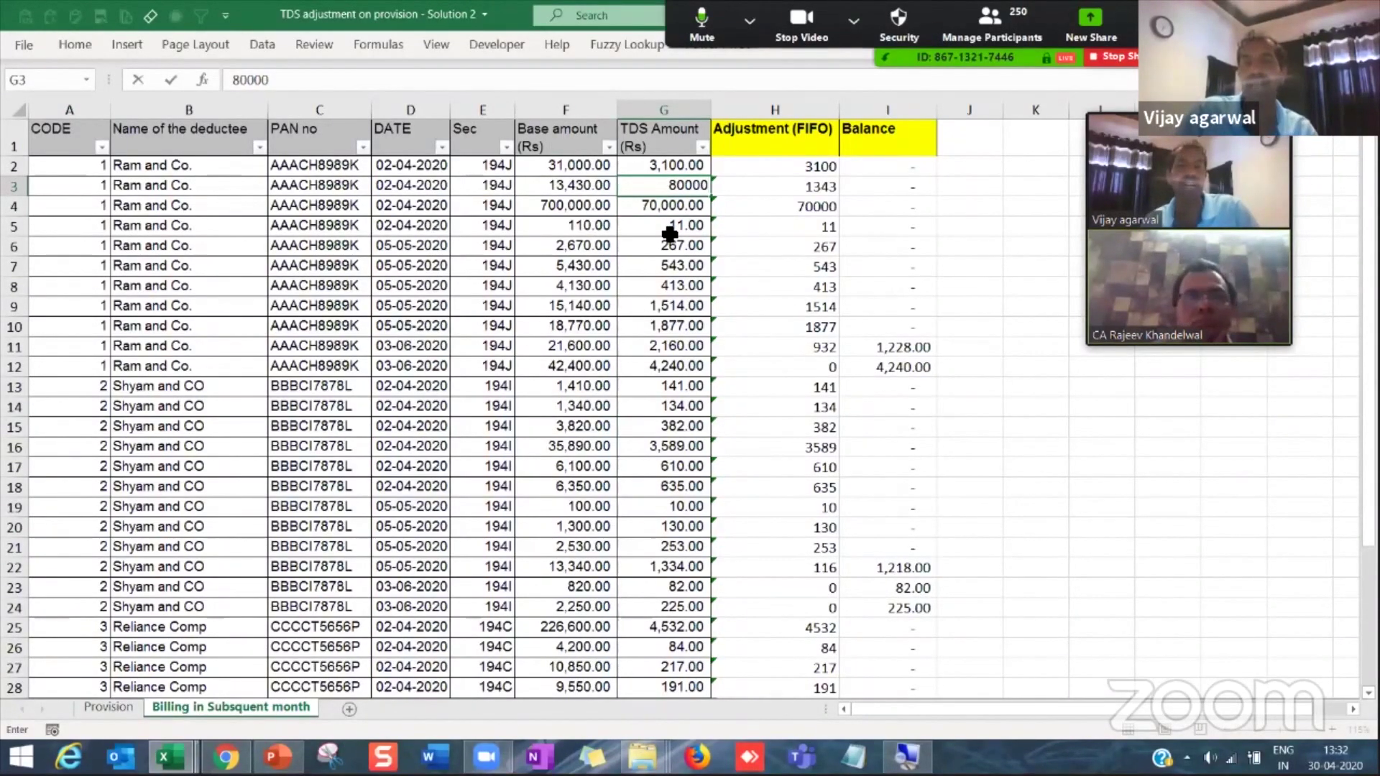
{"action": "key", "text": "Up"}
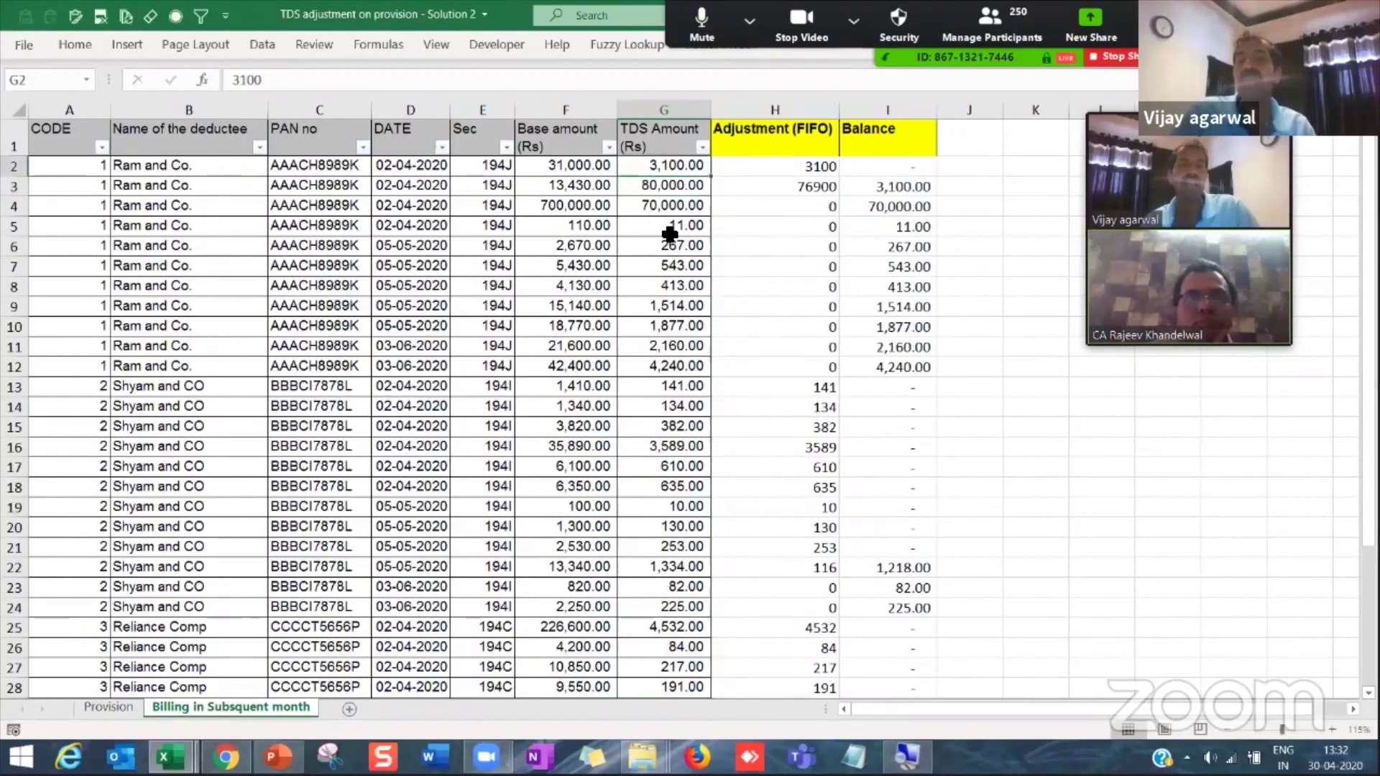
{"action": "mouse_move", "coordinate": [805, 168]}
{"action": "left_mouse_down"}
{"action": "mouse_move", "coordinate": [819, 188]}
{"action": "mouse_move", "coordinate": [817, 169]}
{"action": "left_mouse_up"}
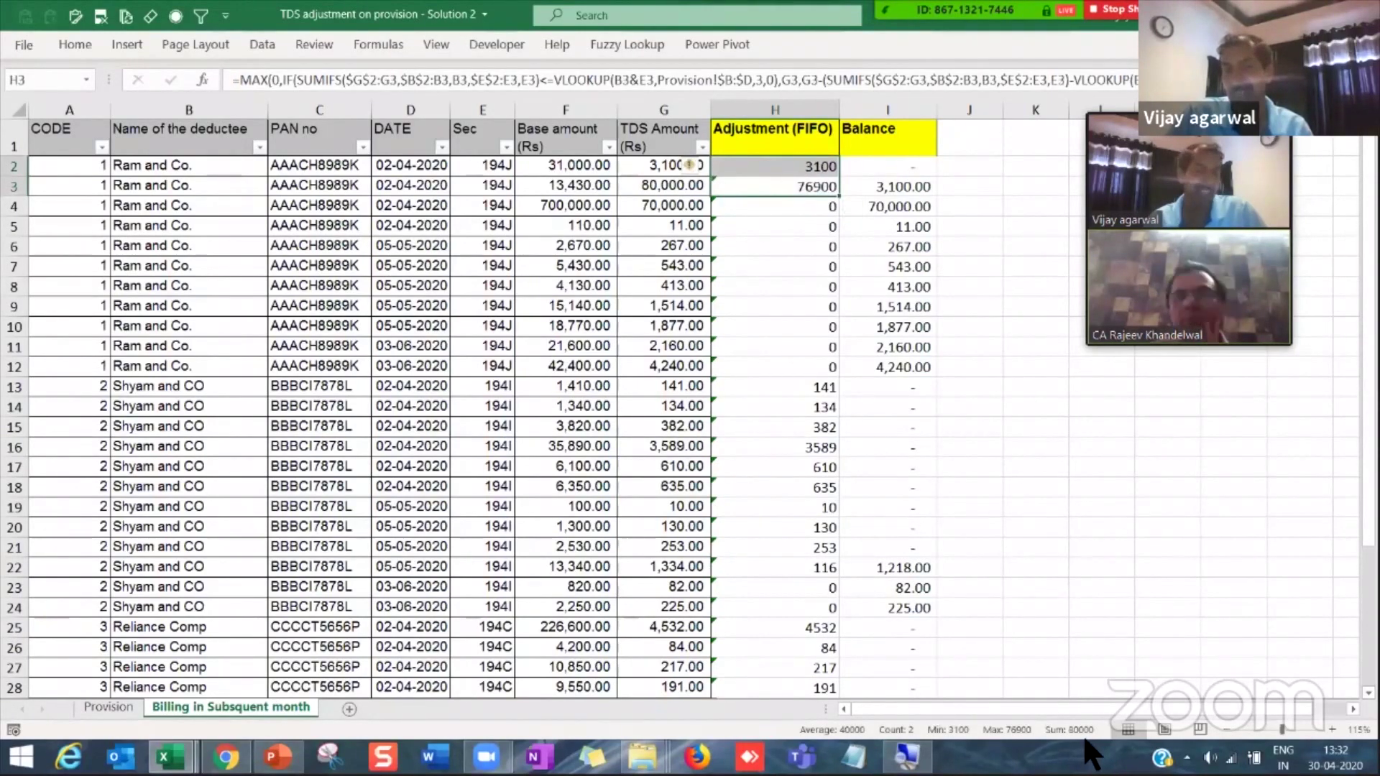
Step: Fill the 3,100 TDS amount from G2 down to G12 and check Ram and Co.'s adjusted amount and balance on the Provision sheet
{"action": "left_click", "coordinate": [658, 166]}
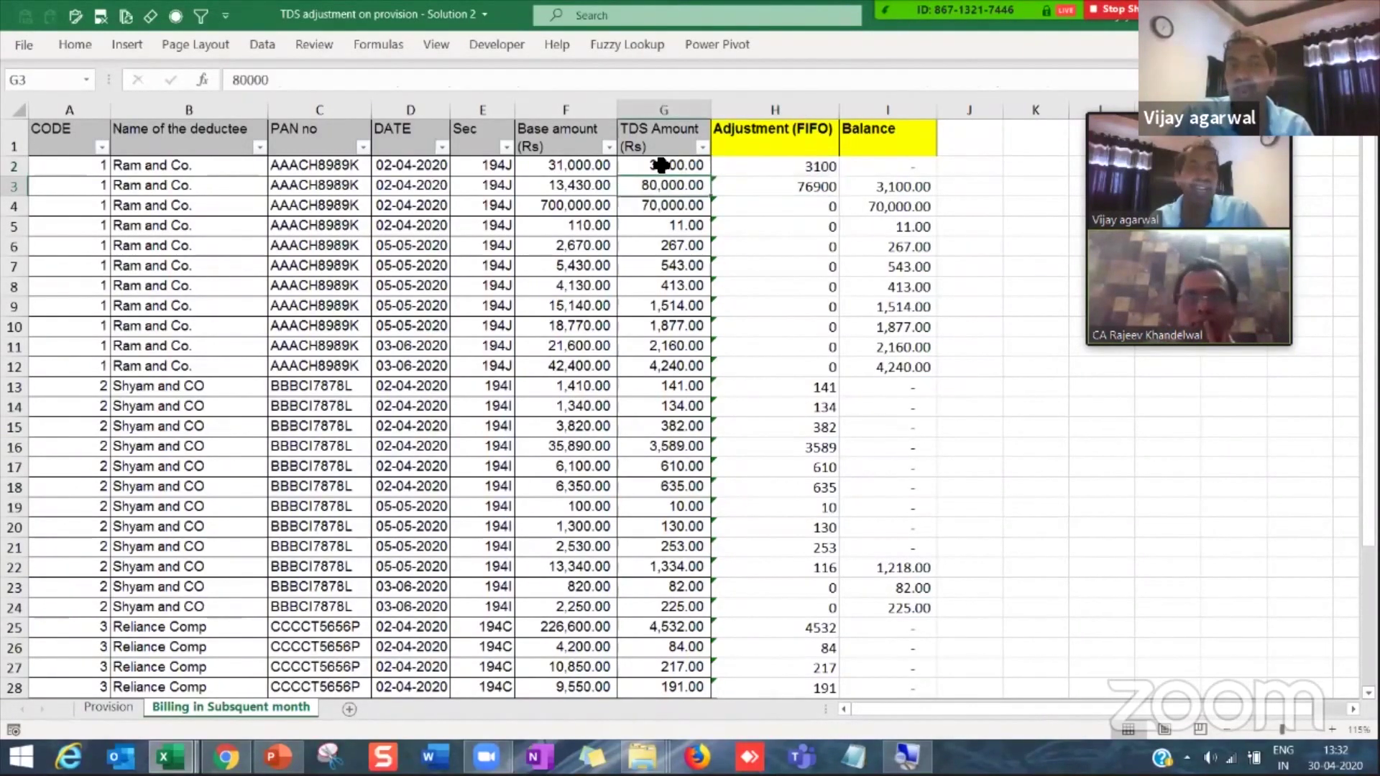
{"action": "left_click_drag", "start_coordinate": [712, 180], "coordinate": [712, 377]}
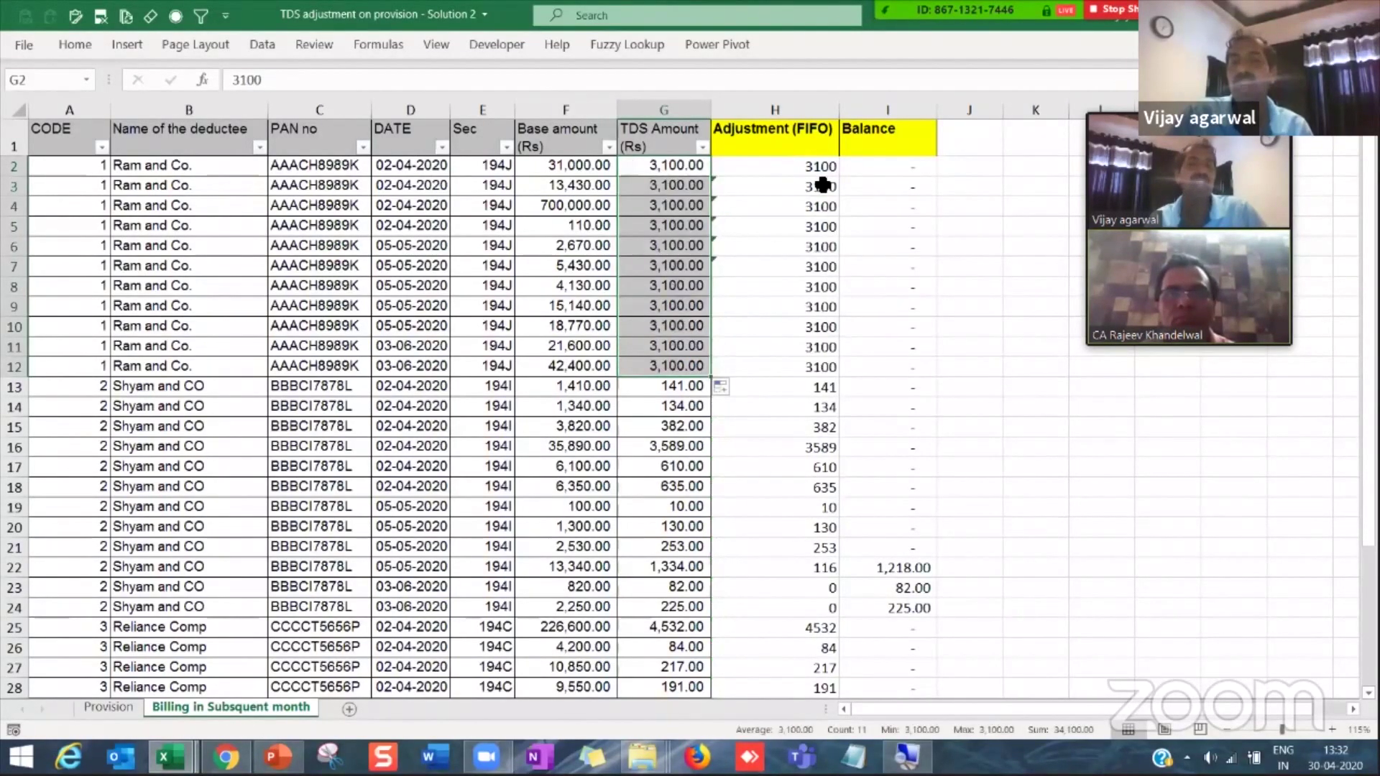
{"action": "left_click", "coordinate": [108, 706]}
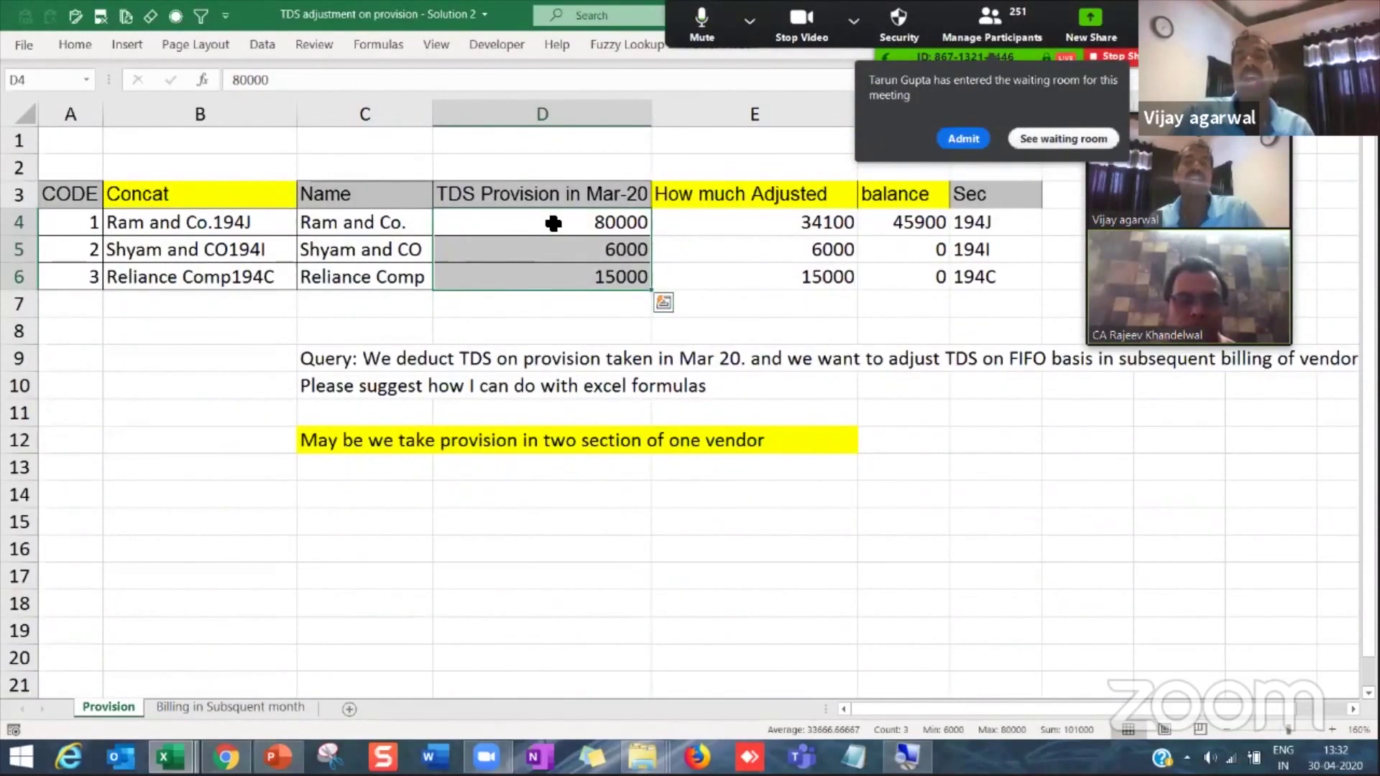
{"action": "left_click", "coordinate": [813, 222]}
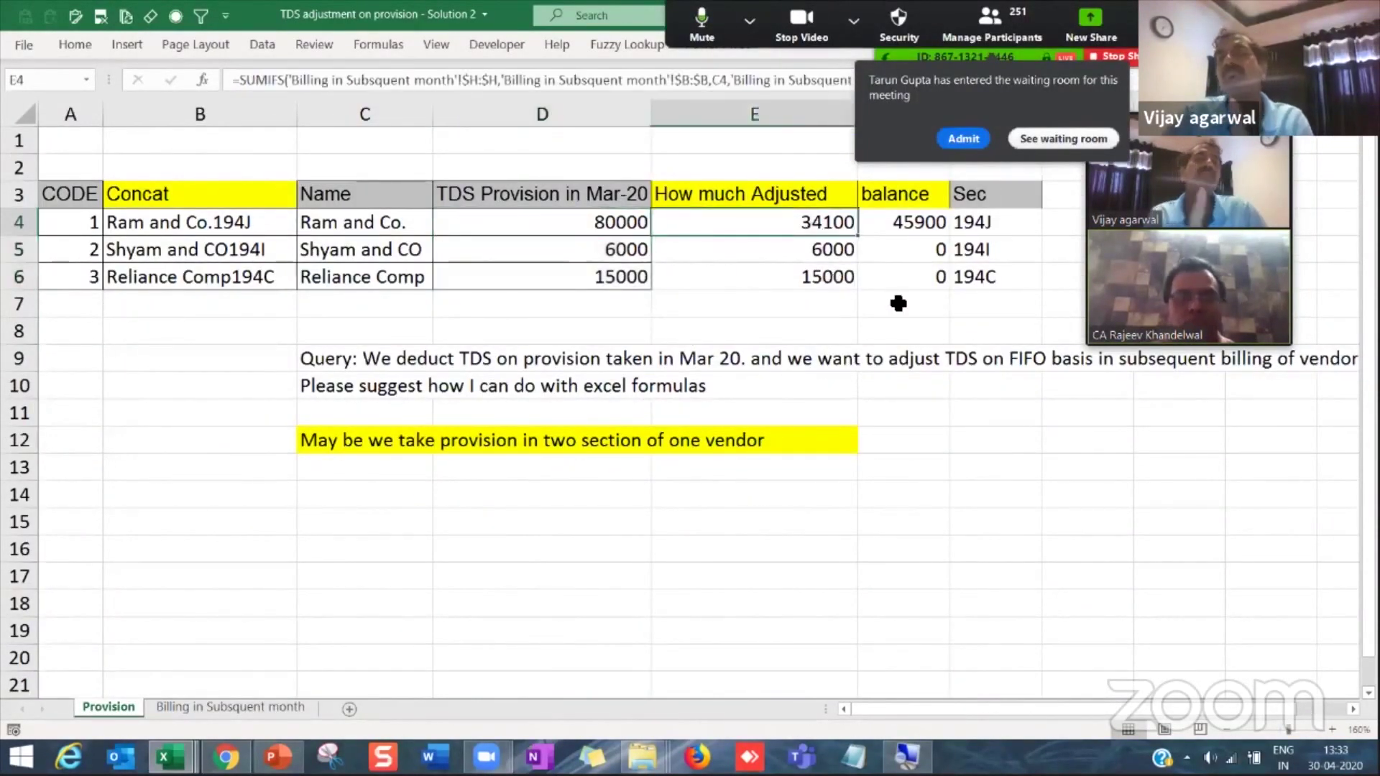
{"action": "left_click", "coordinate": [899, 231]}
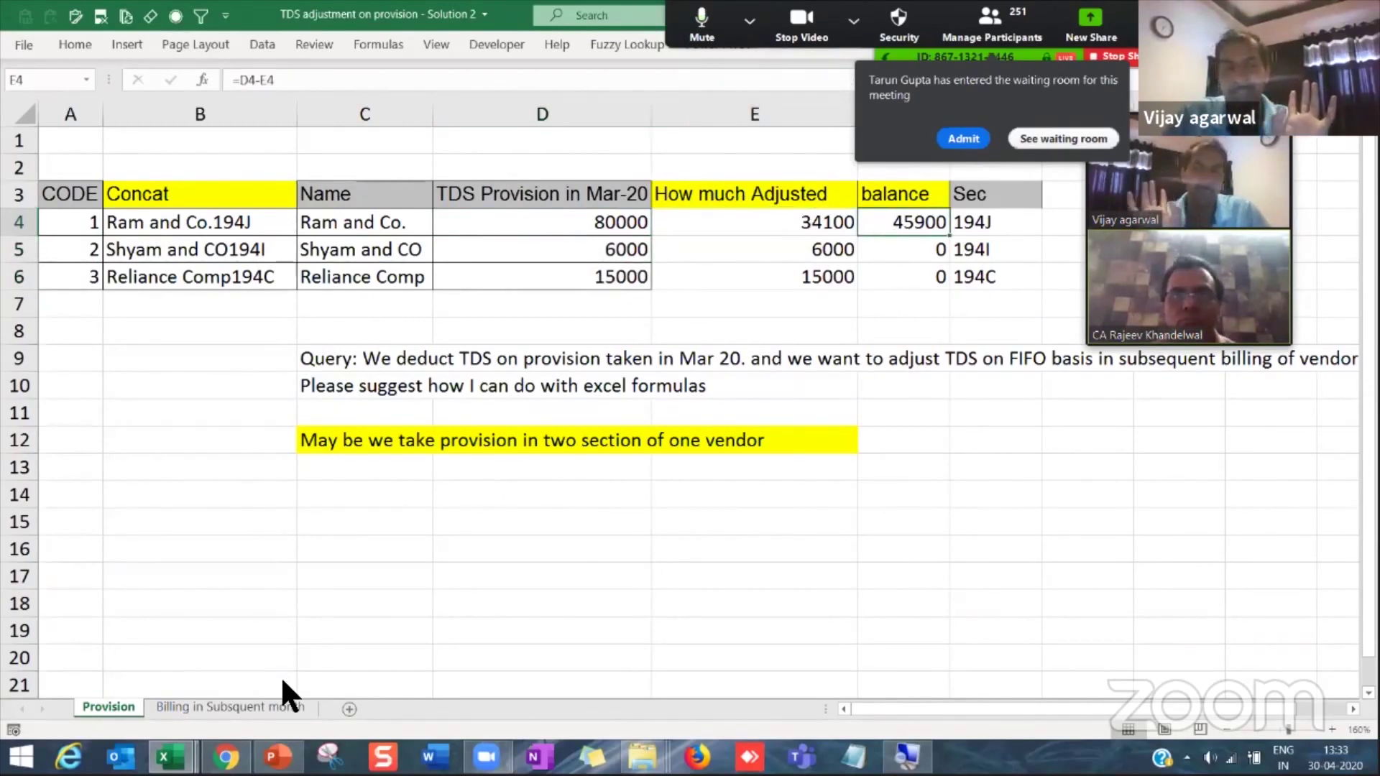
Step: On Billing in Subsquent month, set the TDS amounts in G6 to 40,000 and G8 to 50,000, and review the adjustments in H2:H8
{"action": "key", "text": "ctrl+Page_Down"}
{"action": "left_click", "coordinate": [675, 247]}
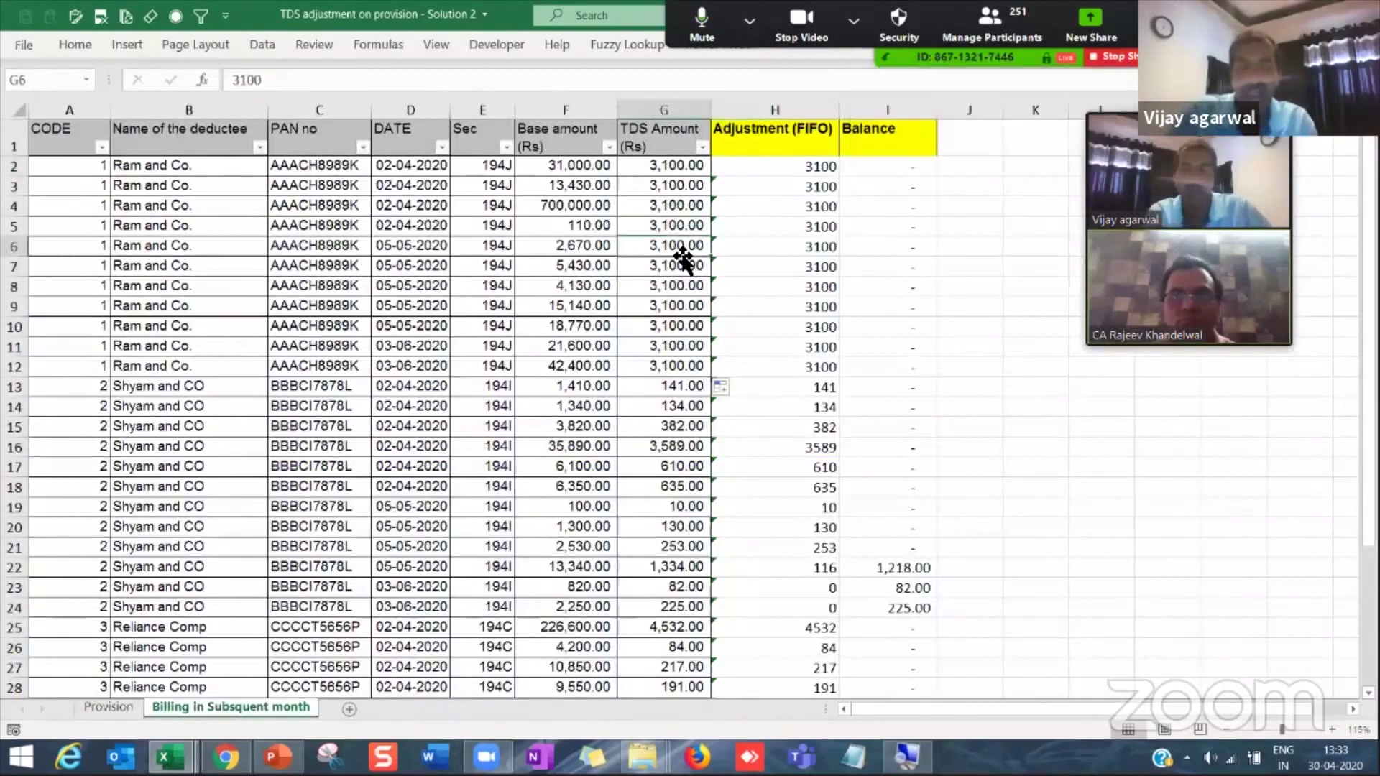
{"action": "type", "text": "400000"}
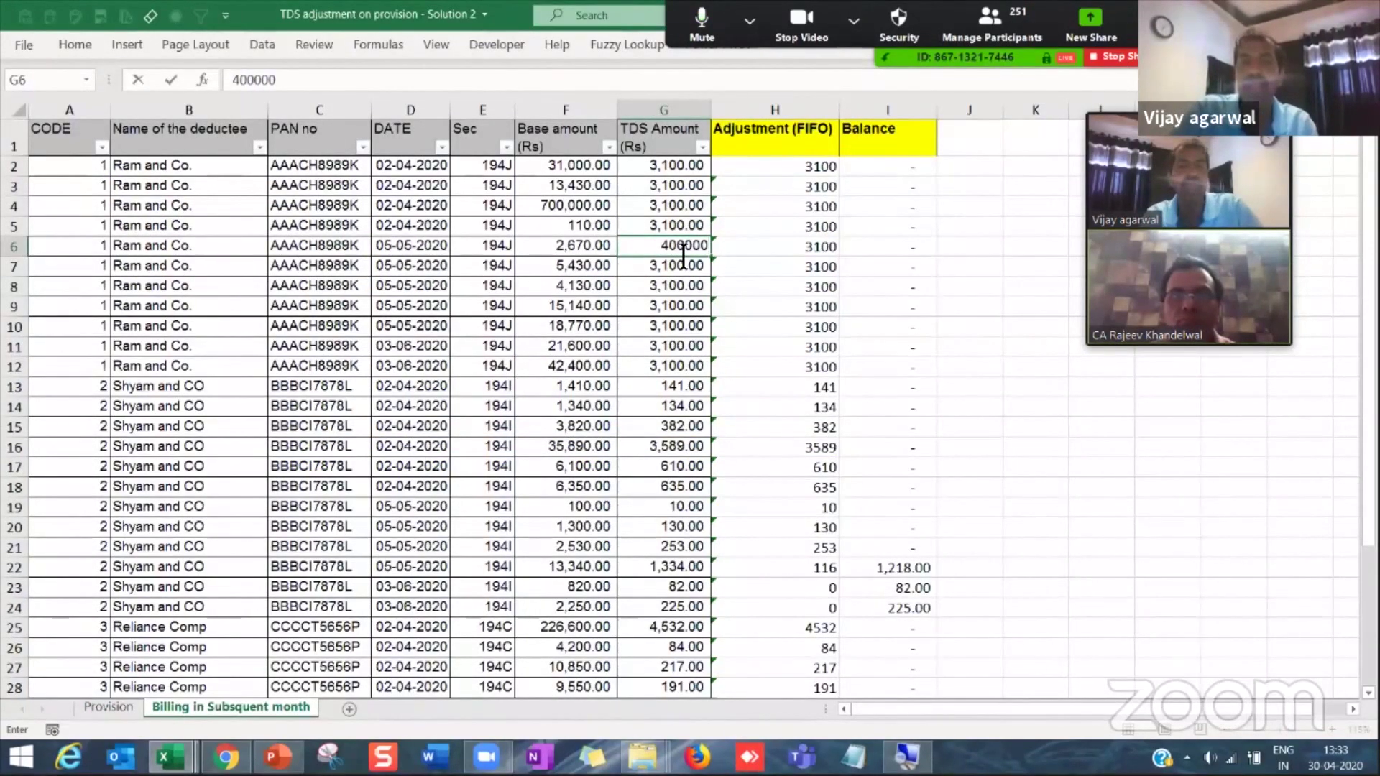
{"action": "key", "text": "Return"}
{"action": "key", "text": "Return"}
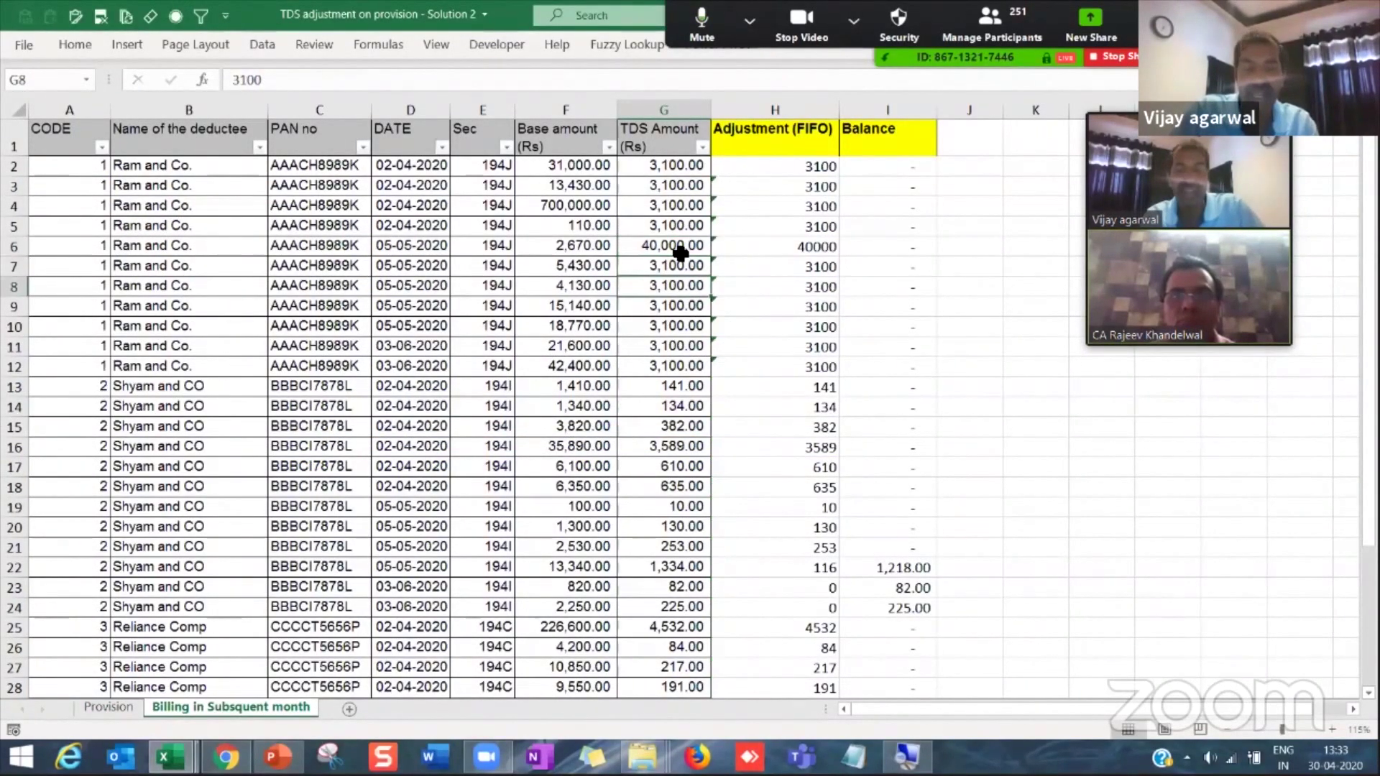
{"action": "type", "text": "50"}
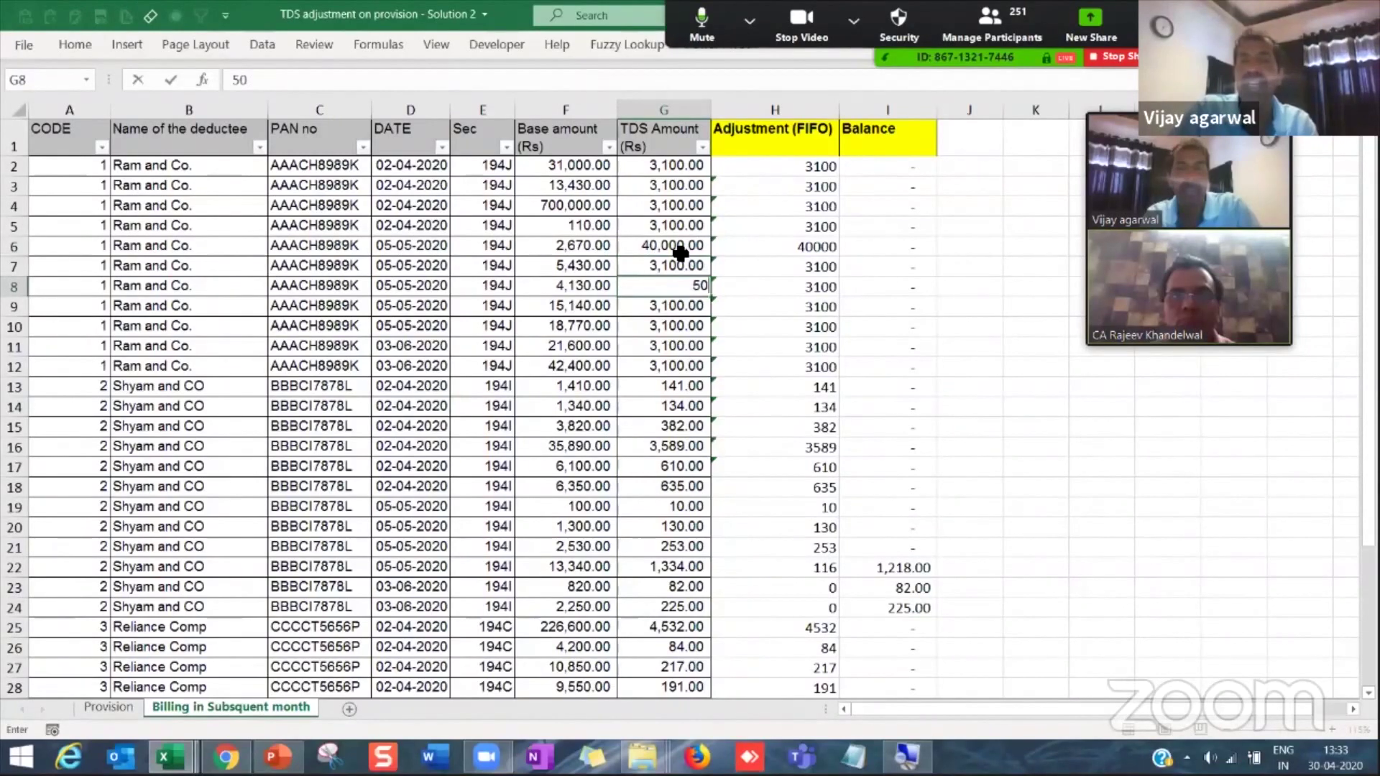
{"action": "type", "text": ",000"}
{"action": "key", "text": "Return"}
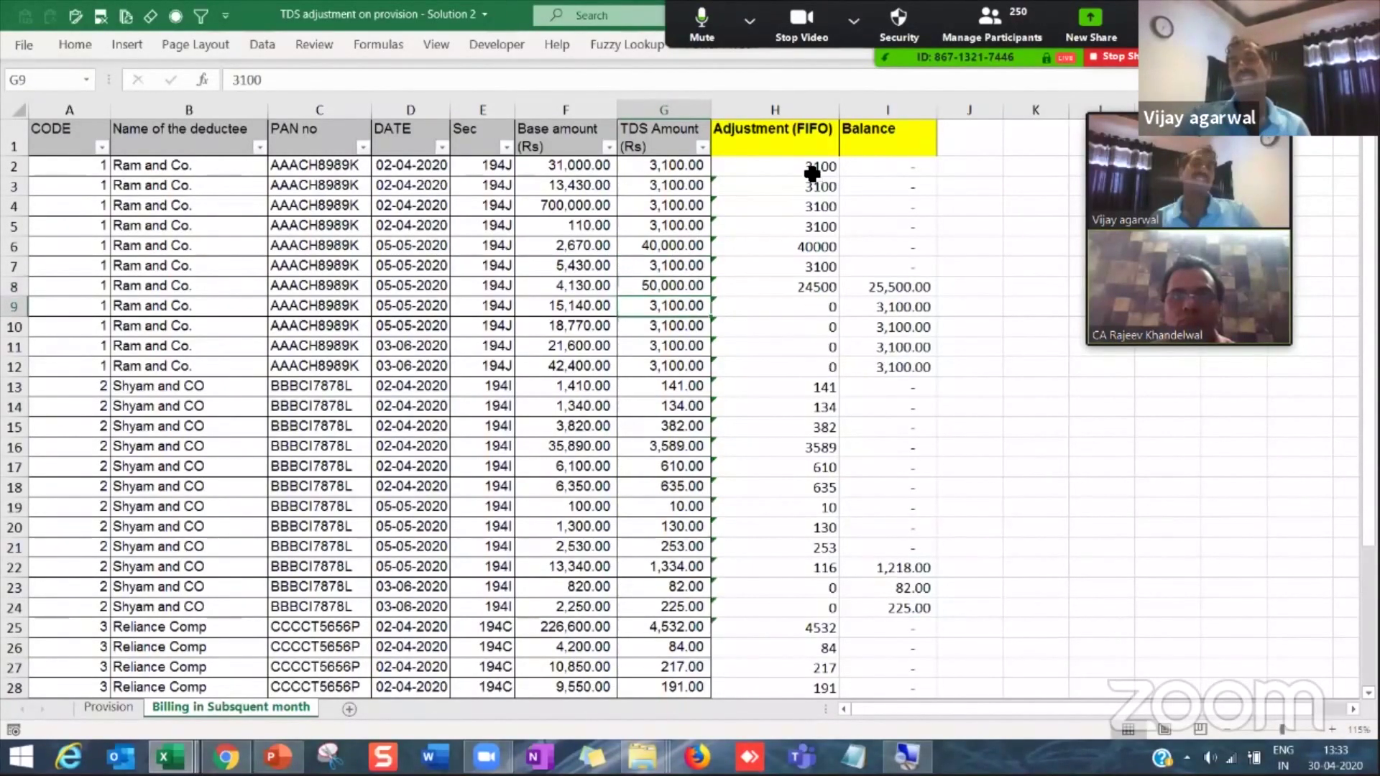
{"action": "left_click_drag", "start_coordinate": [812, 166], "coordinate": [812, 280]}
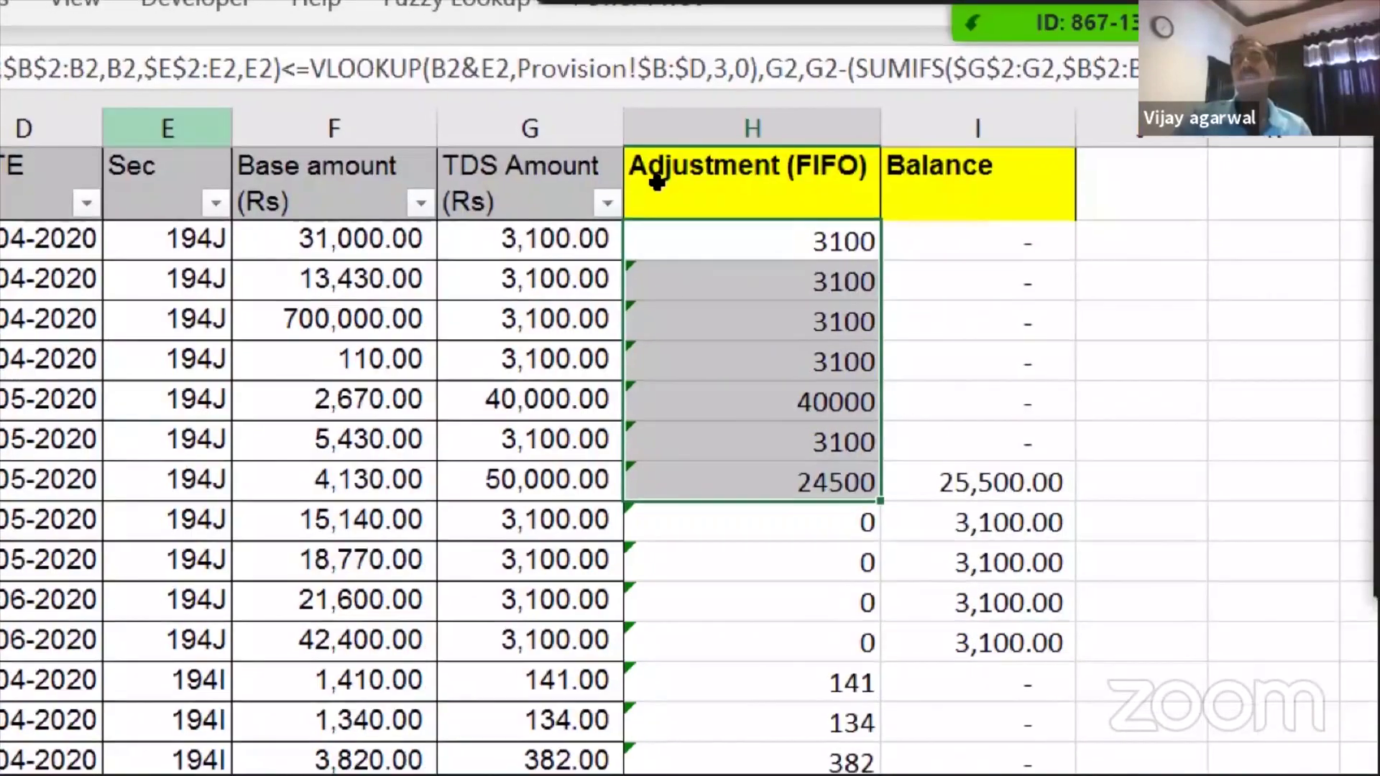
{"action": "key", "text": "Left"}
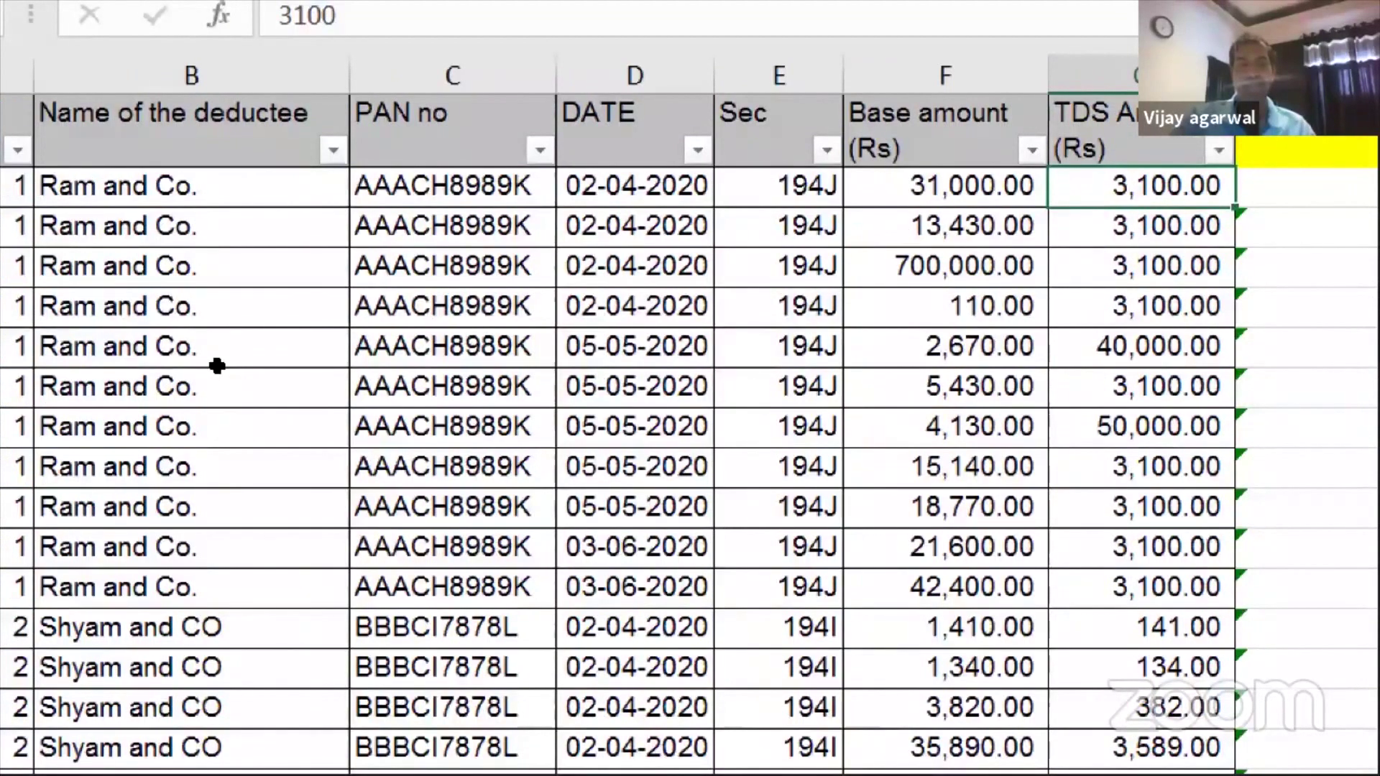
Step: Try replacing the deductee in B4 with Shyam and CO copied from B13, and undo the paste
{"action": "left_click", "coordinate": [191, 628]}
{"action": "key", "text": "ctrl+c"}
{"action": "left_click", "coordinate": [311, 253]}
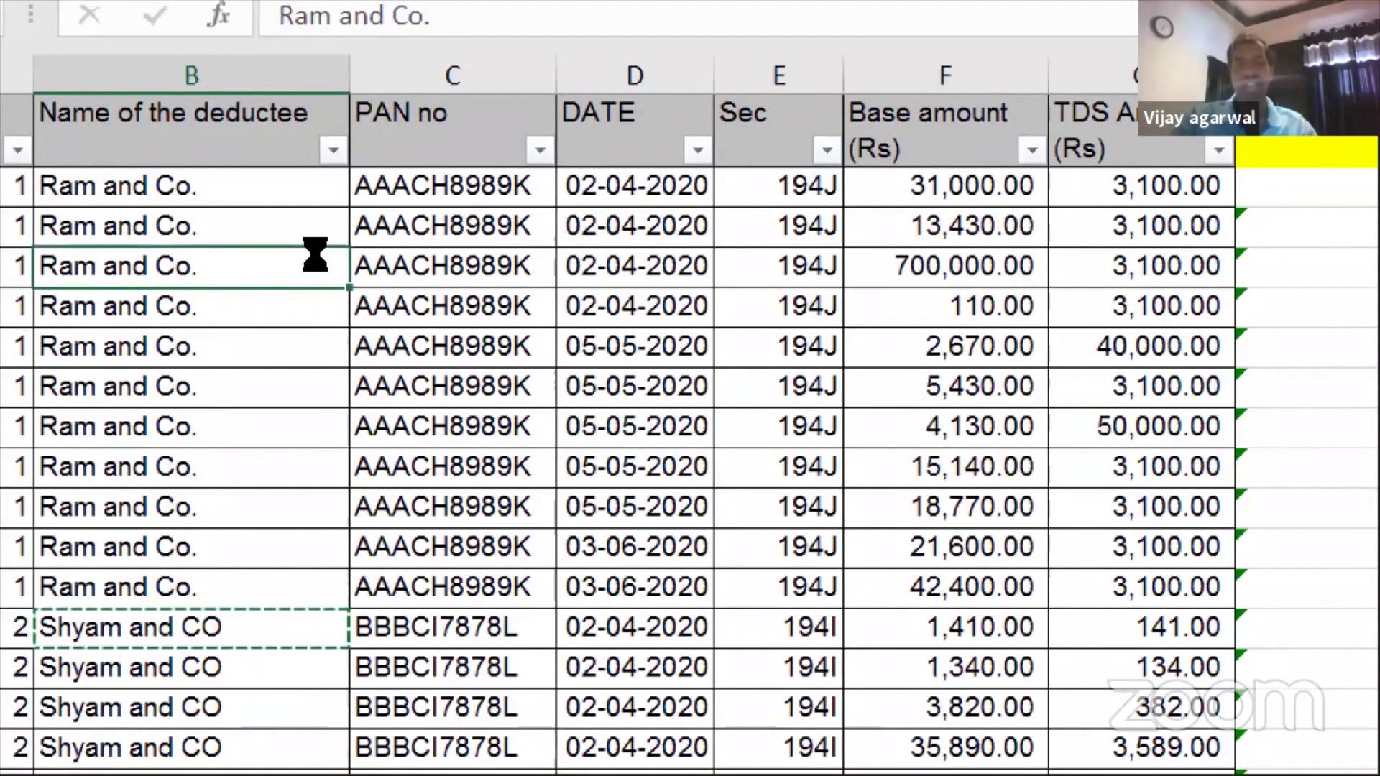
{"action": "key", "text": "ctrl+v"}
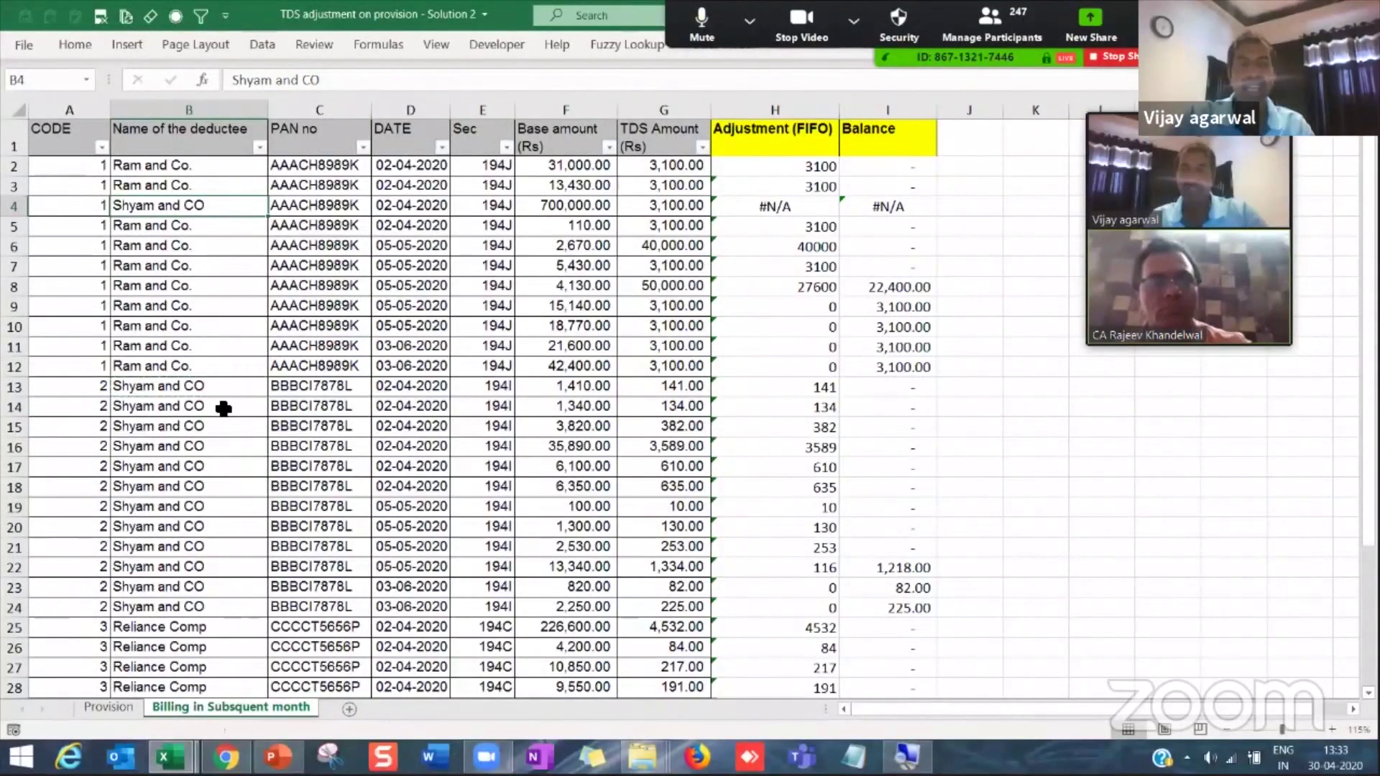
{"action": "key", "text": "ctrl+z"}
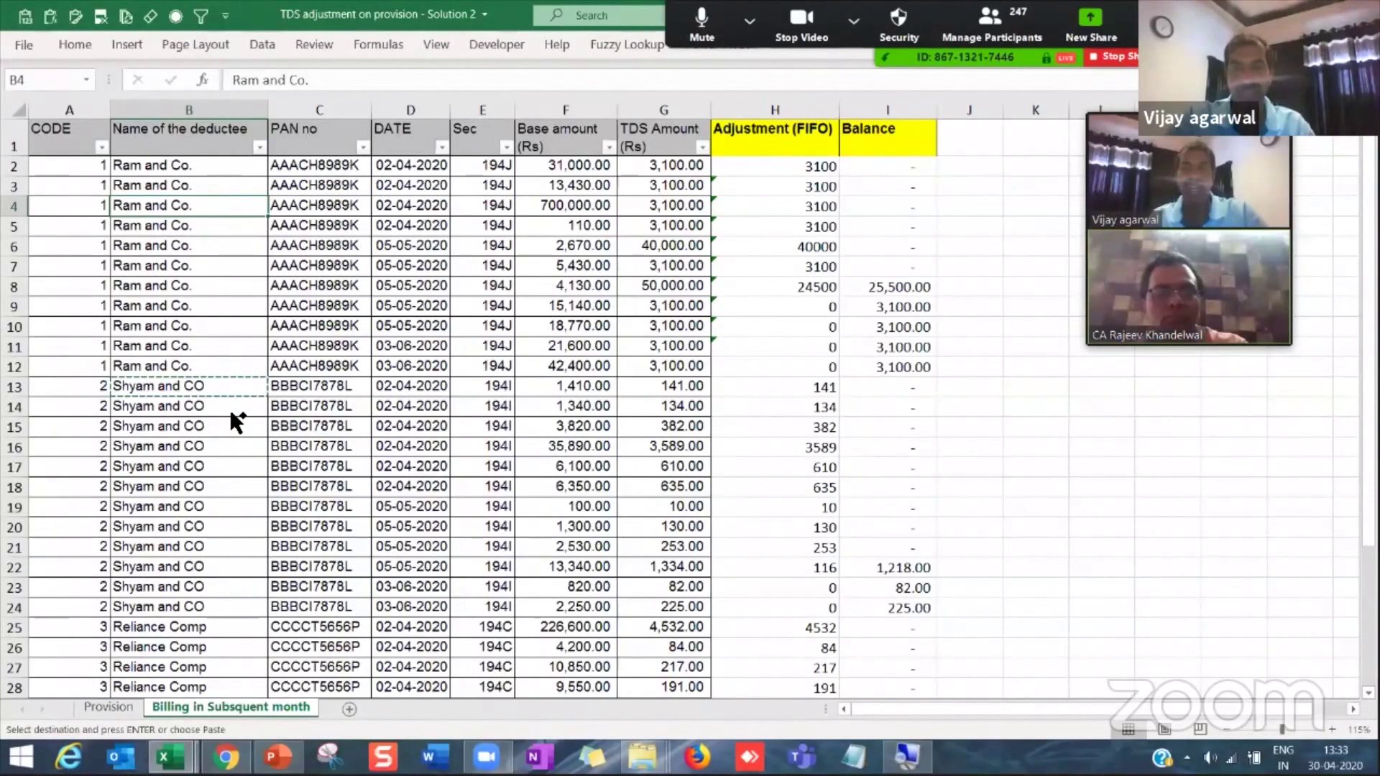
Step: Try copying Shyam and CO from B14 into B5, inspect the adjustment formula in H5, and undo the paste
{"action": "left_click", "coordinate": [228, 407]}
{"action": "key", "text": "ctrl+c"}
{"action": "left_click", "coordinate": [188, 228]}
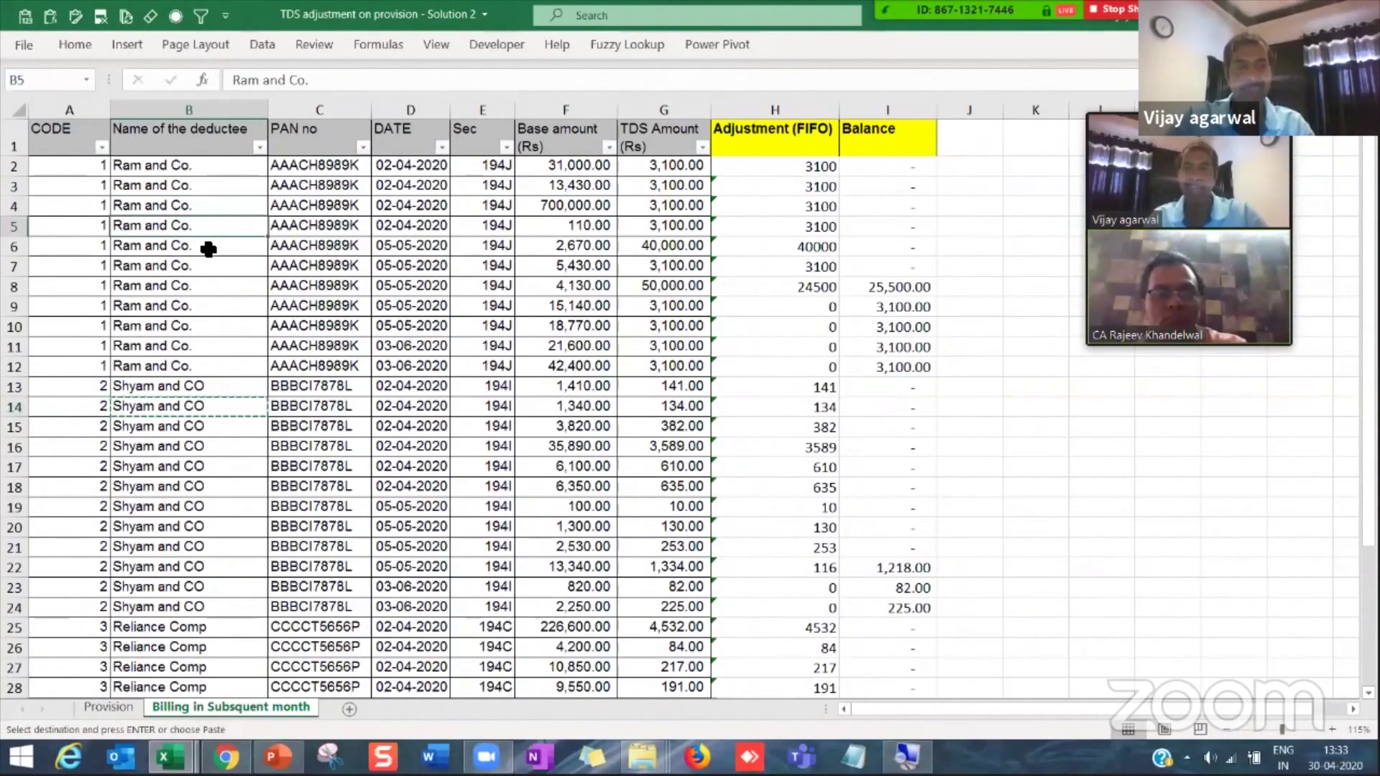
{"action": "key", "text": "Return"}
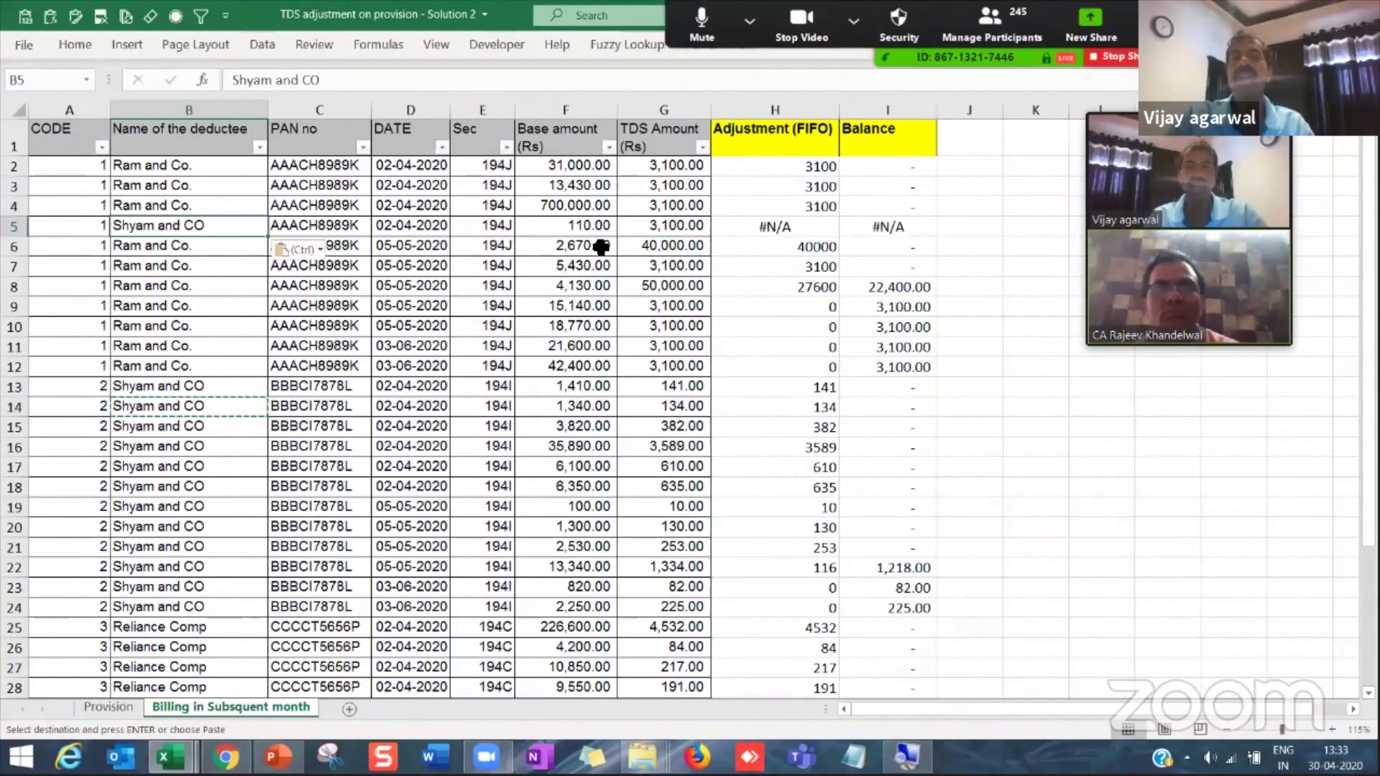
{"action": "left_click", "coordinate": [808, 225]}
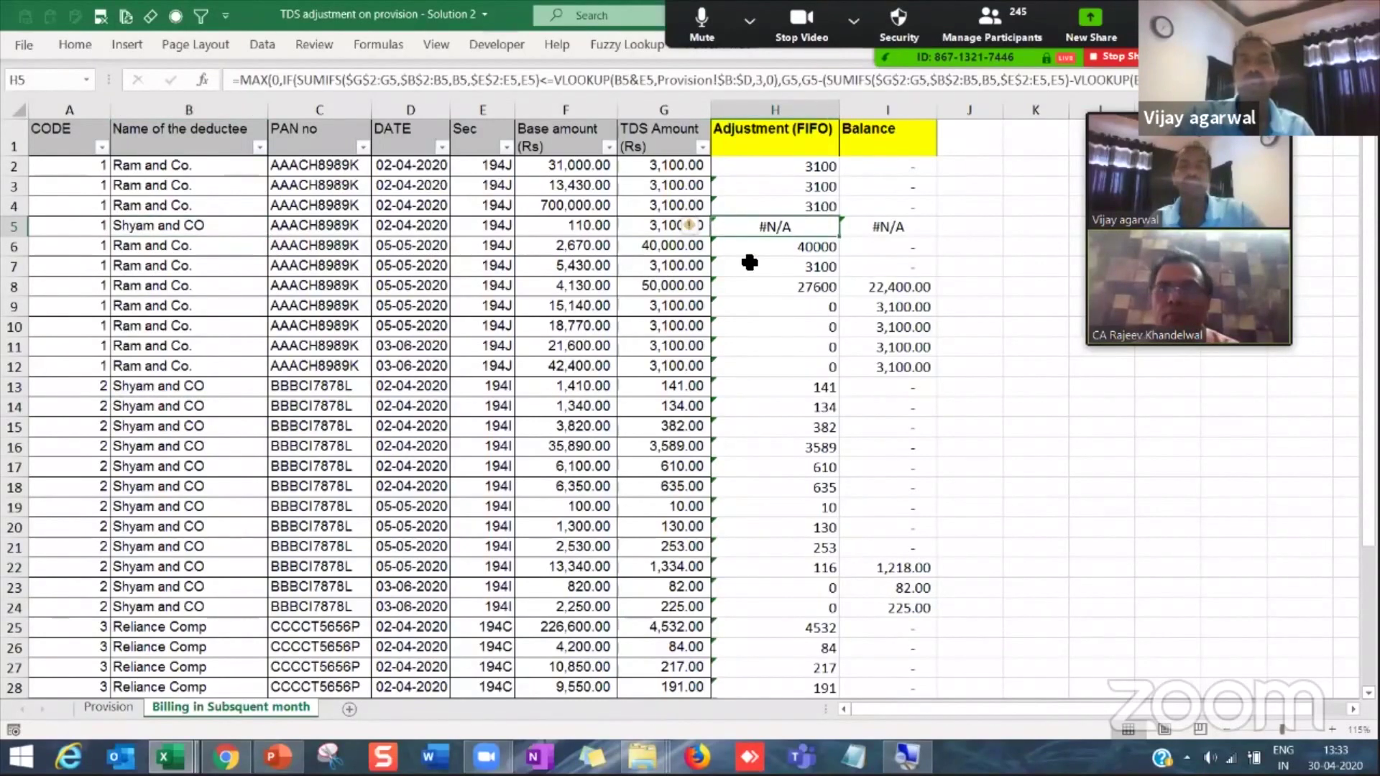
{"action": "key", "text": "ctrl+z"}
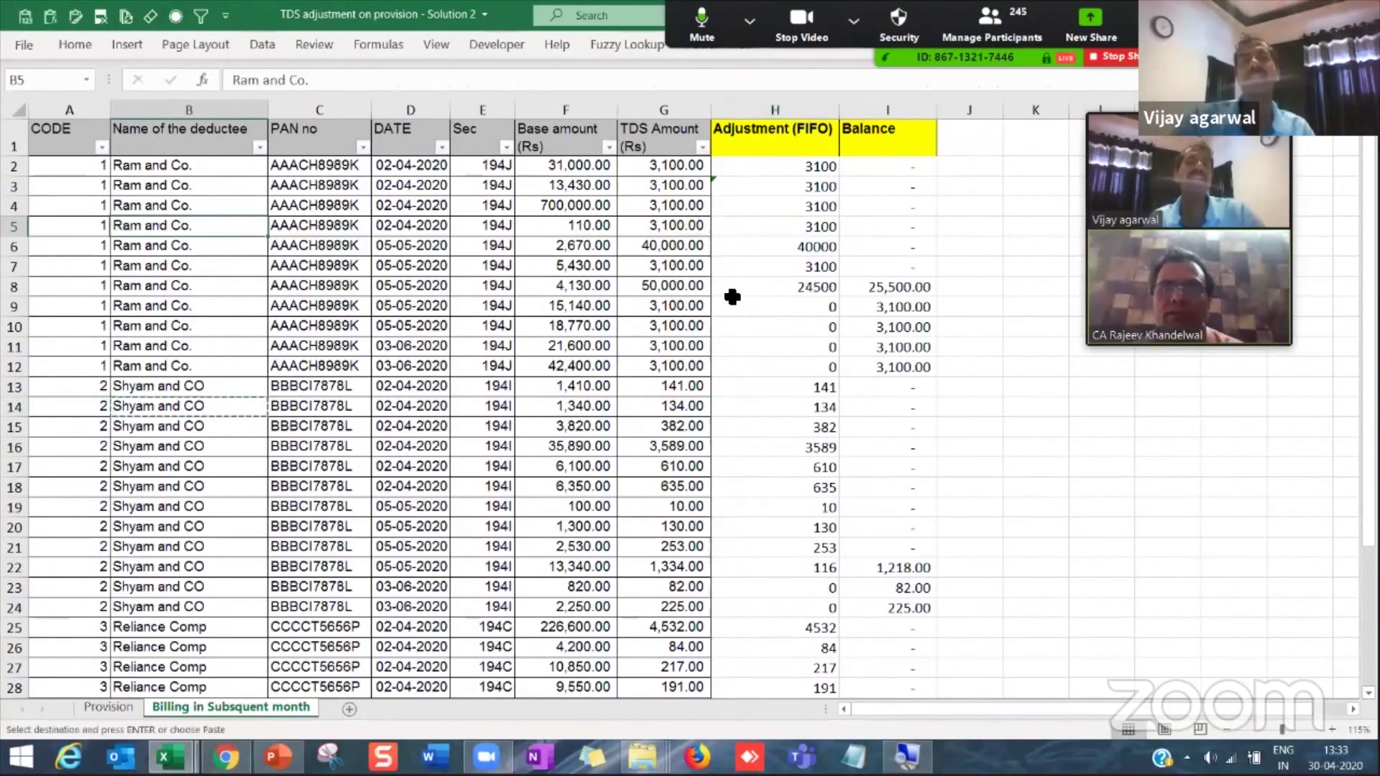
{"action": "left_click", "coordinate": [715, 246]}
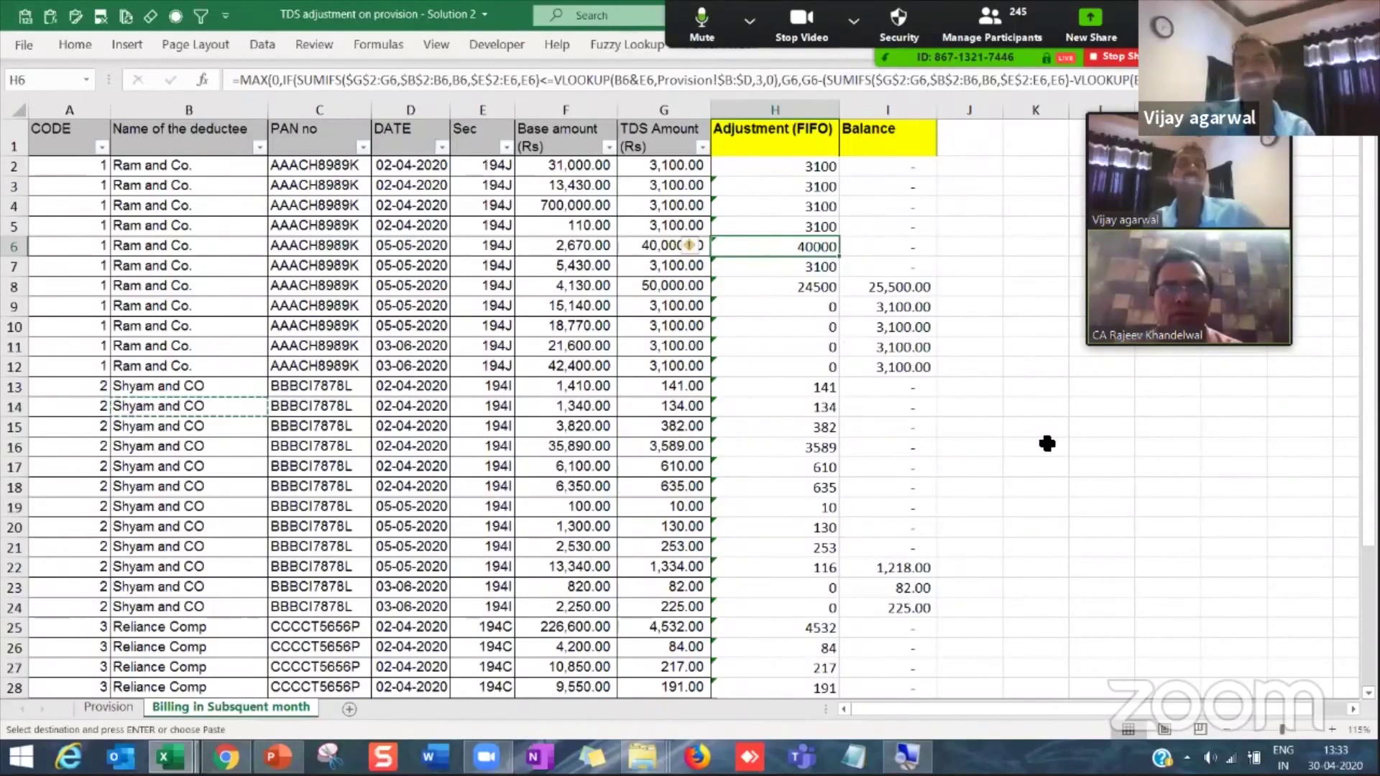
{"action": "left_click", "coordinate": [972, 207]}
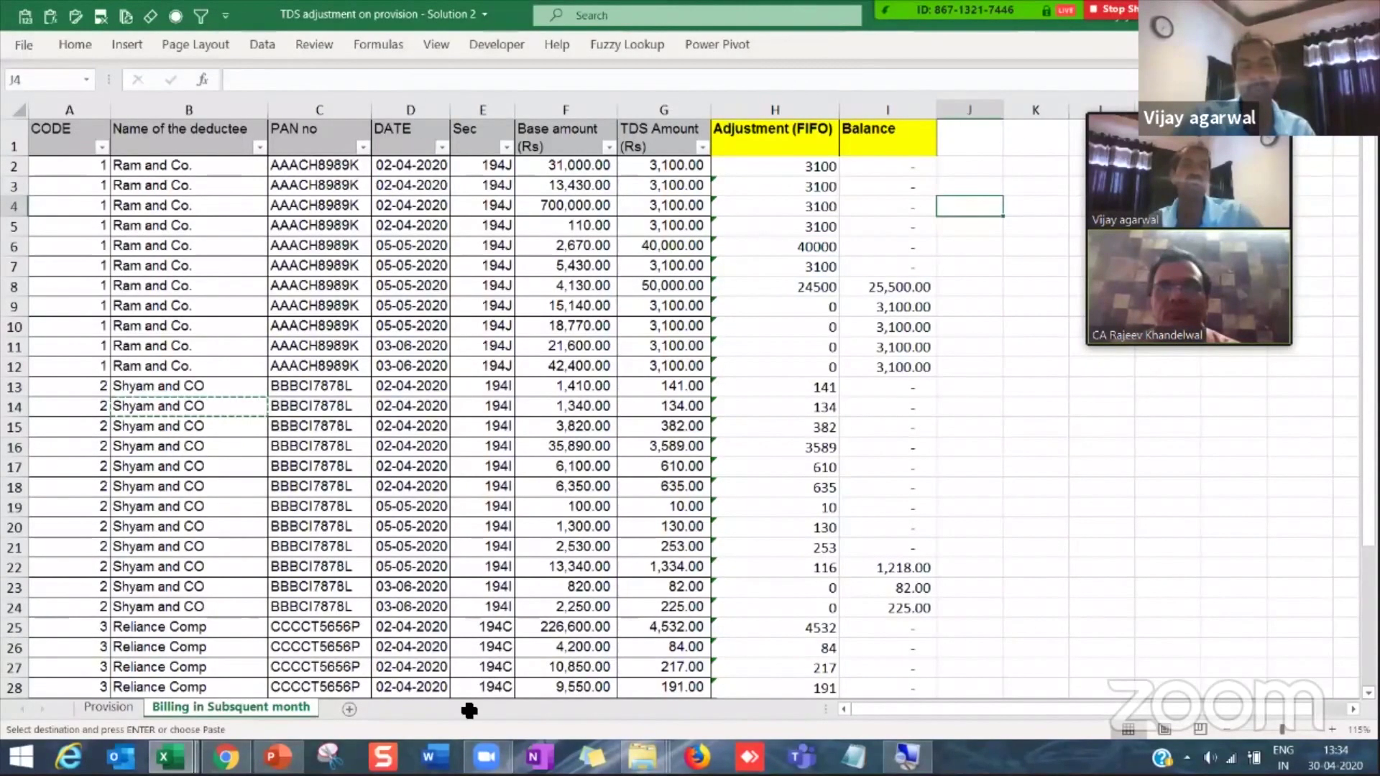
{"action": "mouse_move", "coordinate": [276, 756]}
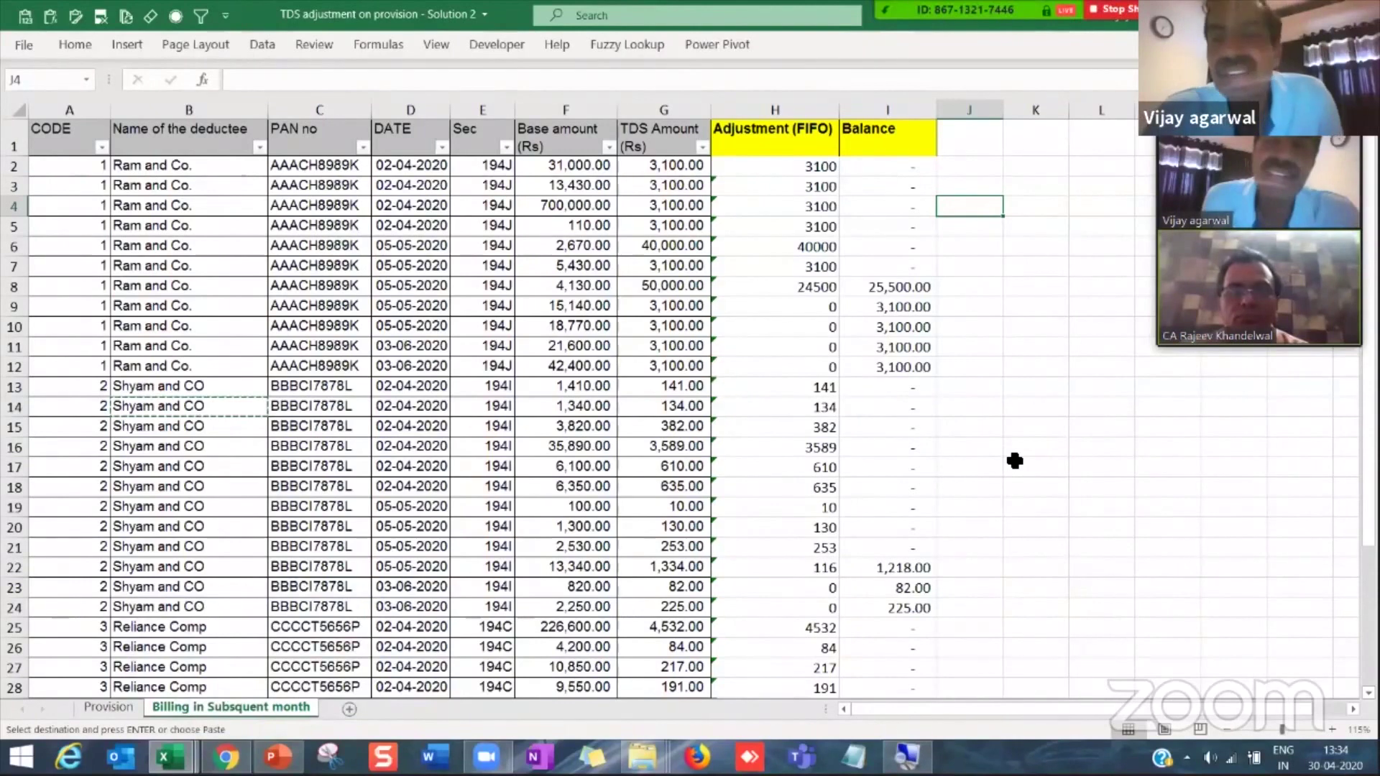
Step: Enter the presenter's first name in the blank cell L18, beside the billing table
{"action": "left_click", "coordinate": [1073, 485]}
{"action": "type", "text": "Vijay"}
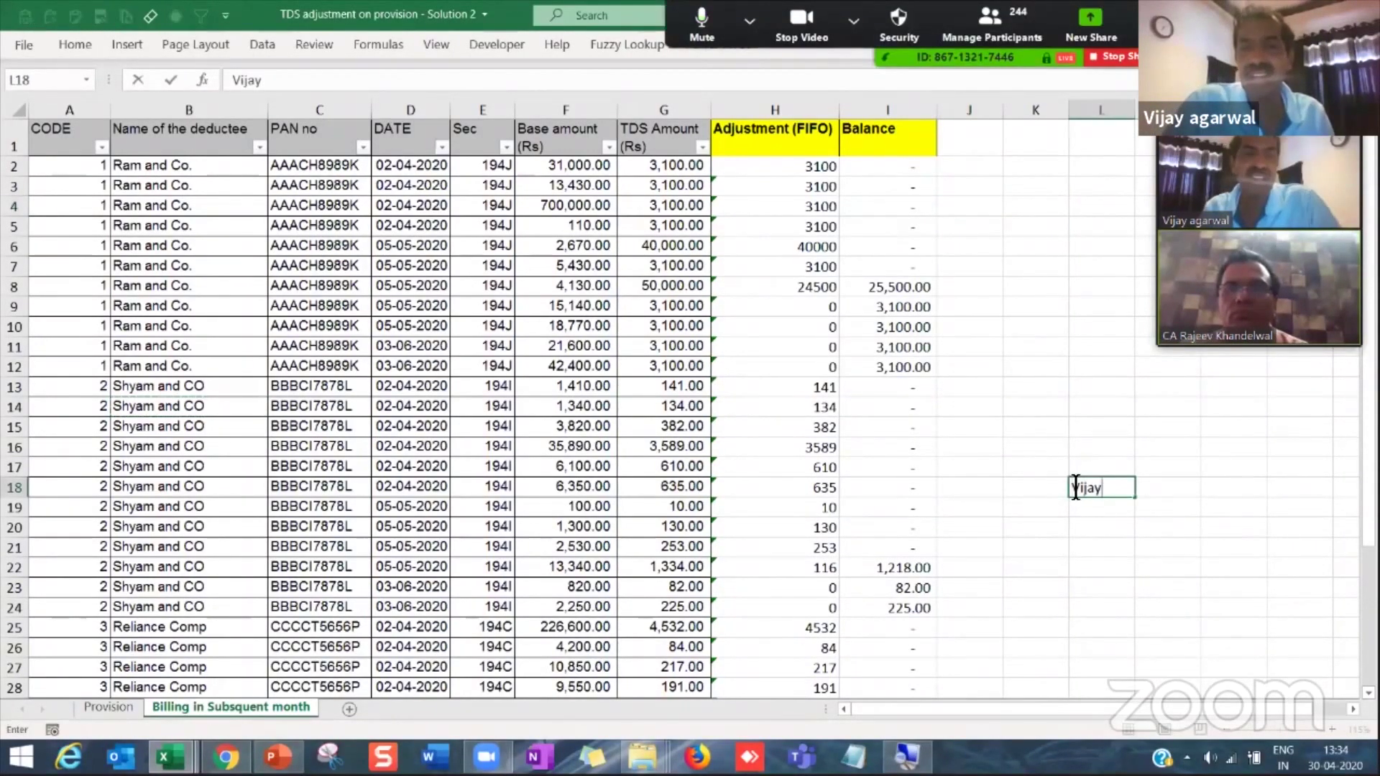
{"action": "key", "text": "Return"}
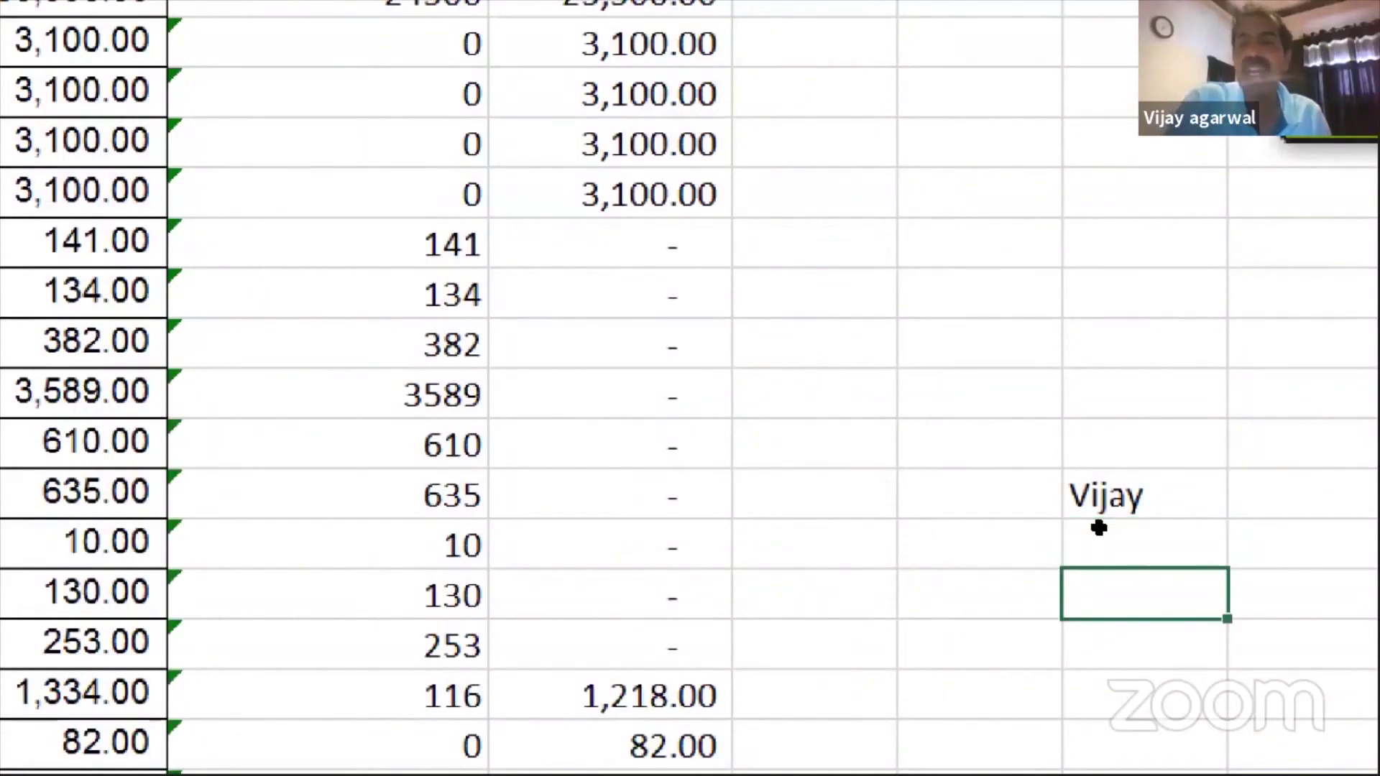
Step: Enter a second sample first name in L20, below the one in L18, and compare the two entries
{"action": "type", "text": "Ya"}
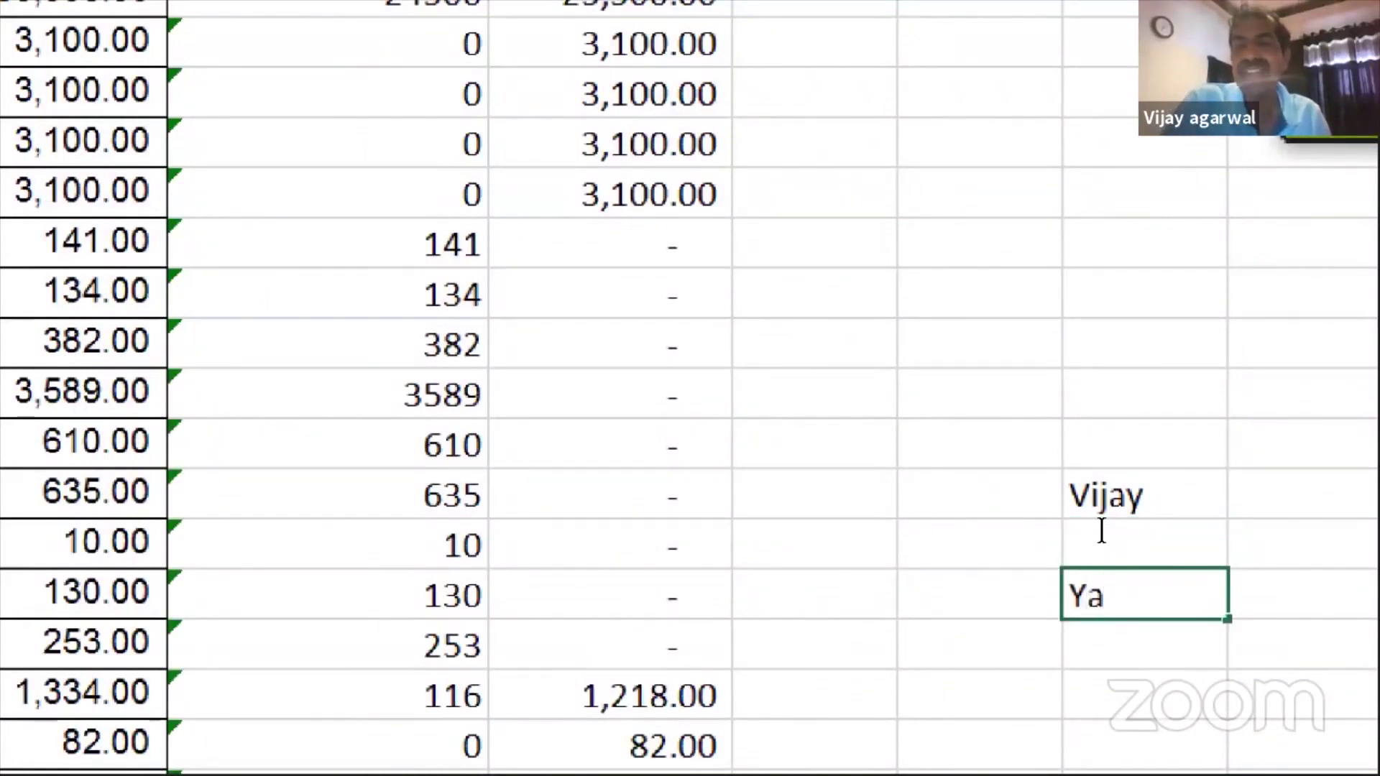
{"action": "type", "text": "jiv"}
{"action": "key", "text": "Return"}
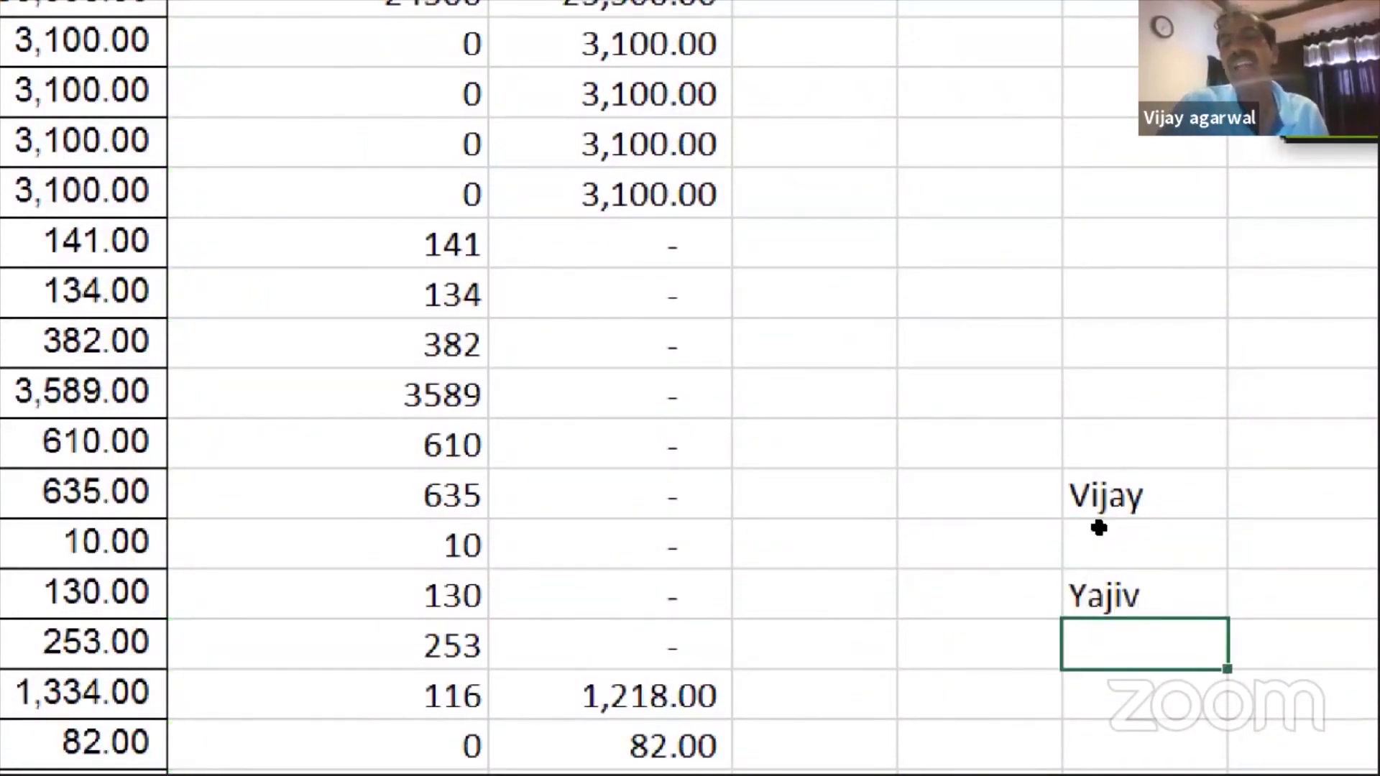
{"action": "key", "text": "Up"}
{"action": "key", "text": "Up"}
{"action": "key", "text": "Up"}
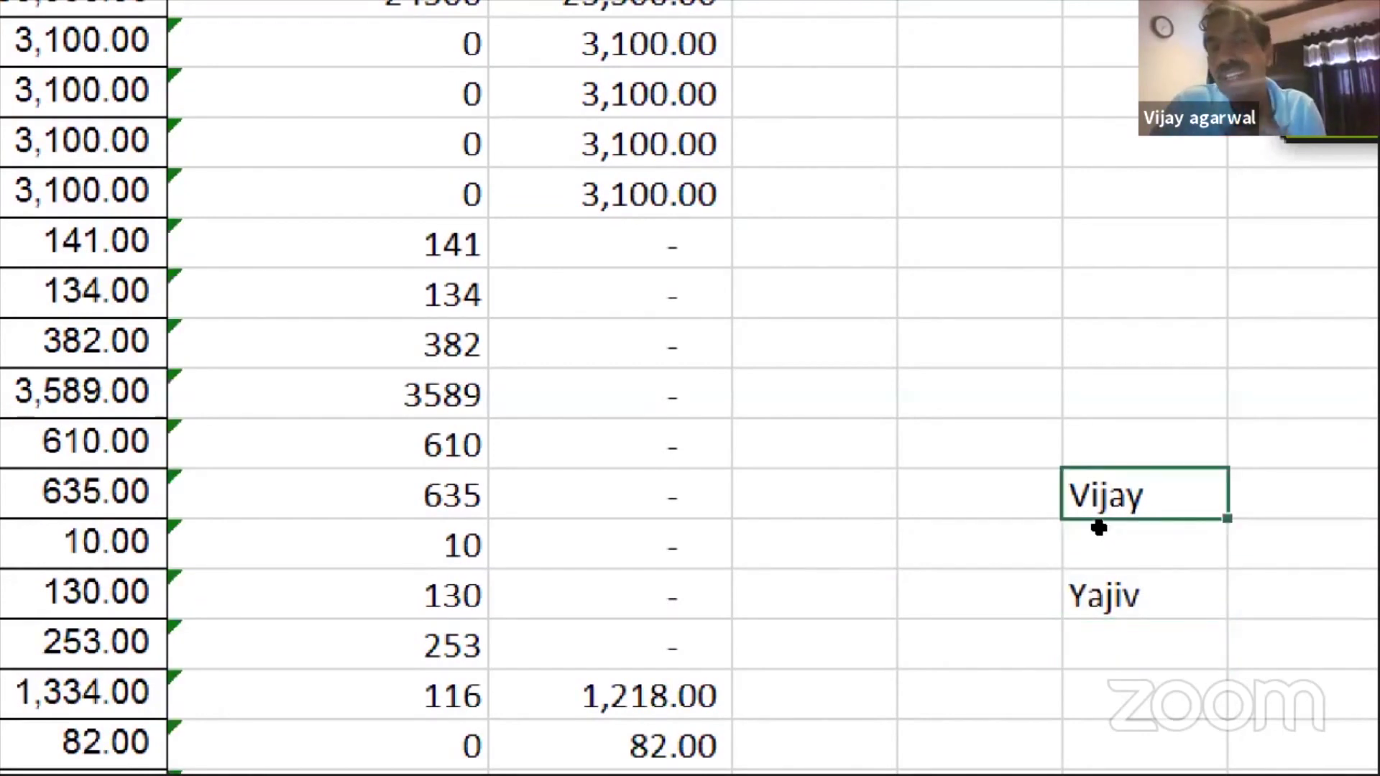
{"action": "key", "text": "Down"}
{"action": "key", "text": "Down"}
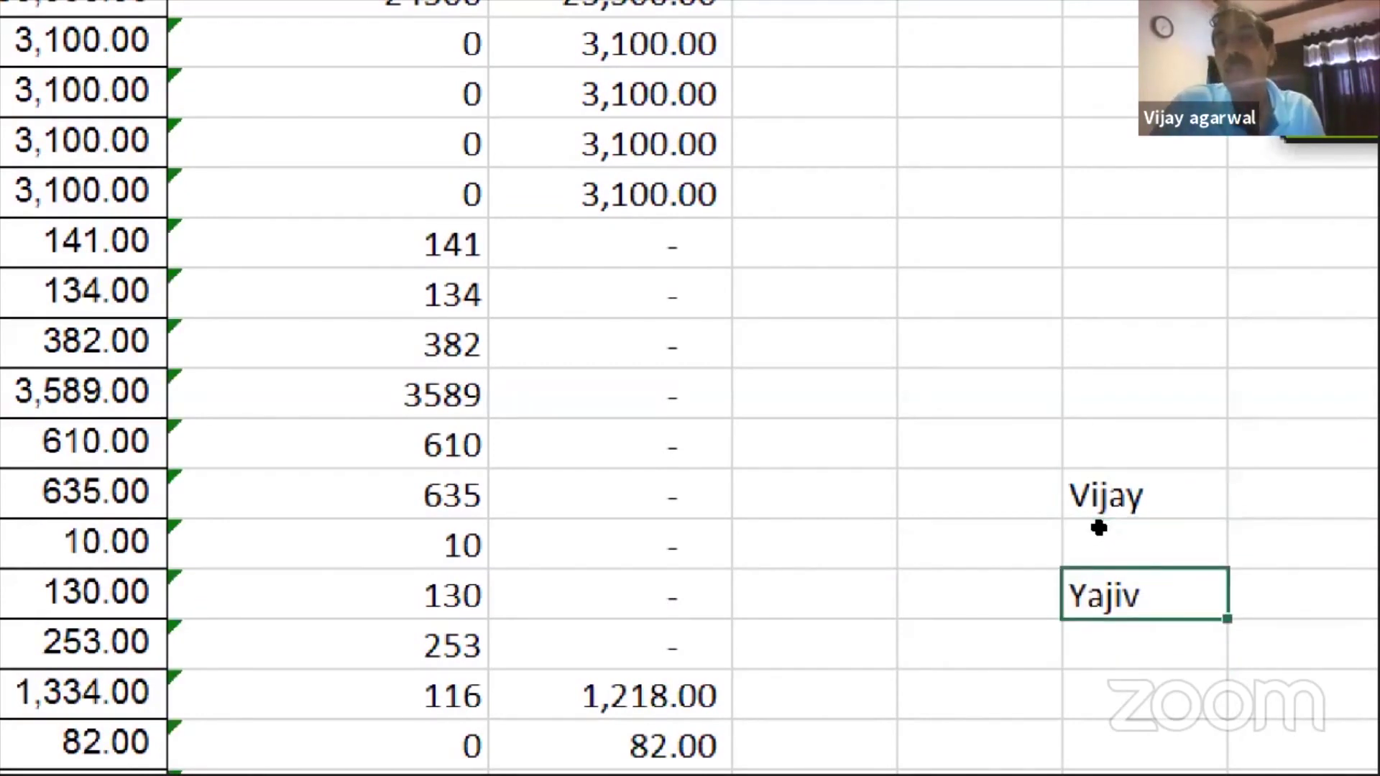
Step: Note the function names Rept and Substitue in cells L15 and L16
{"action": "key", "text": "Up"}
{"action": "key", "text": "Up"}
{"action": "key", "text": "Up"}
{"action": "key", "text": "Up"}
{"action": "key", "text": "Up"}
{"action": "type", "text": "Rept"}
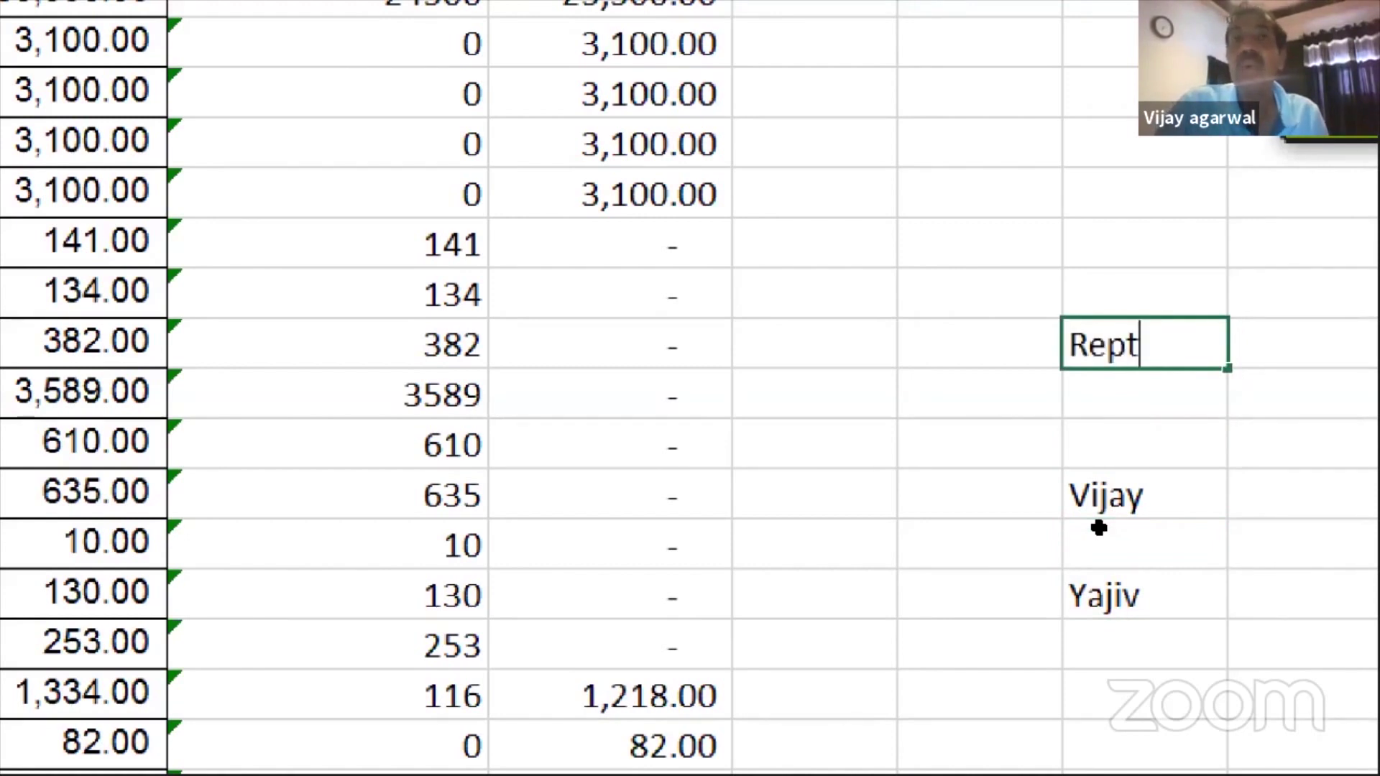
{"action": "key", "text": "Return"}
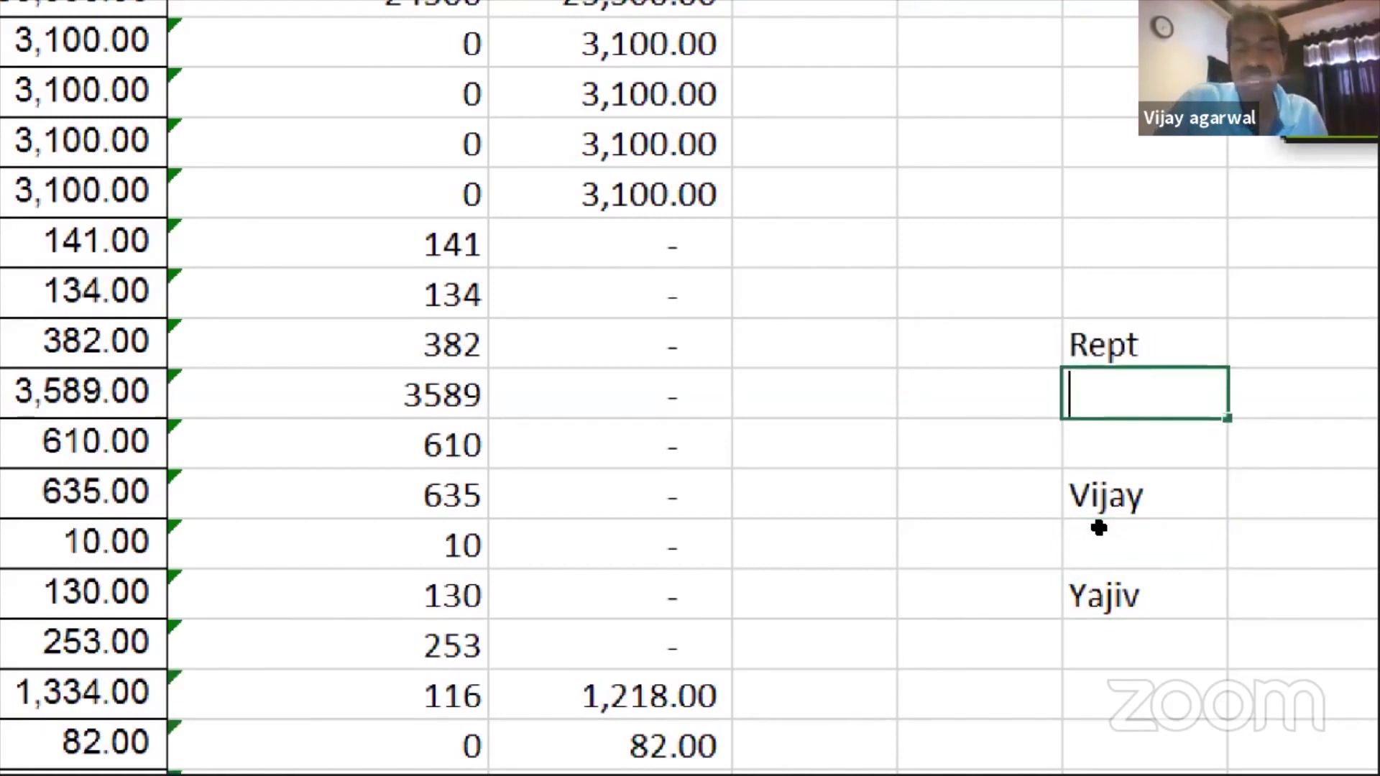
{"action": "type", "text": "Subs"}
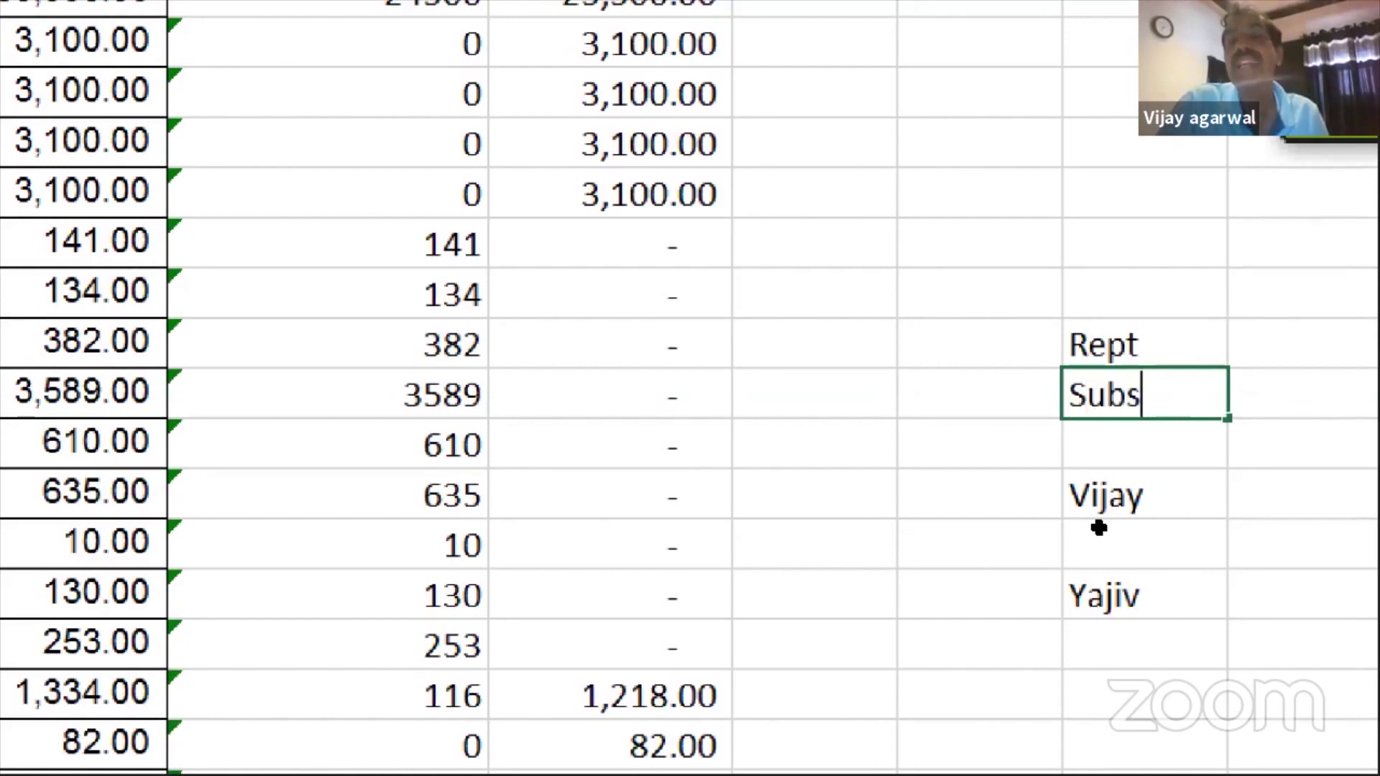
{"action": "type", "text": "titue"}
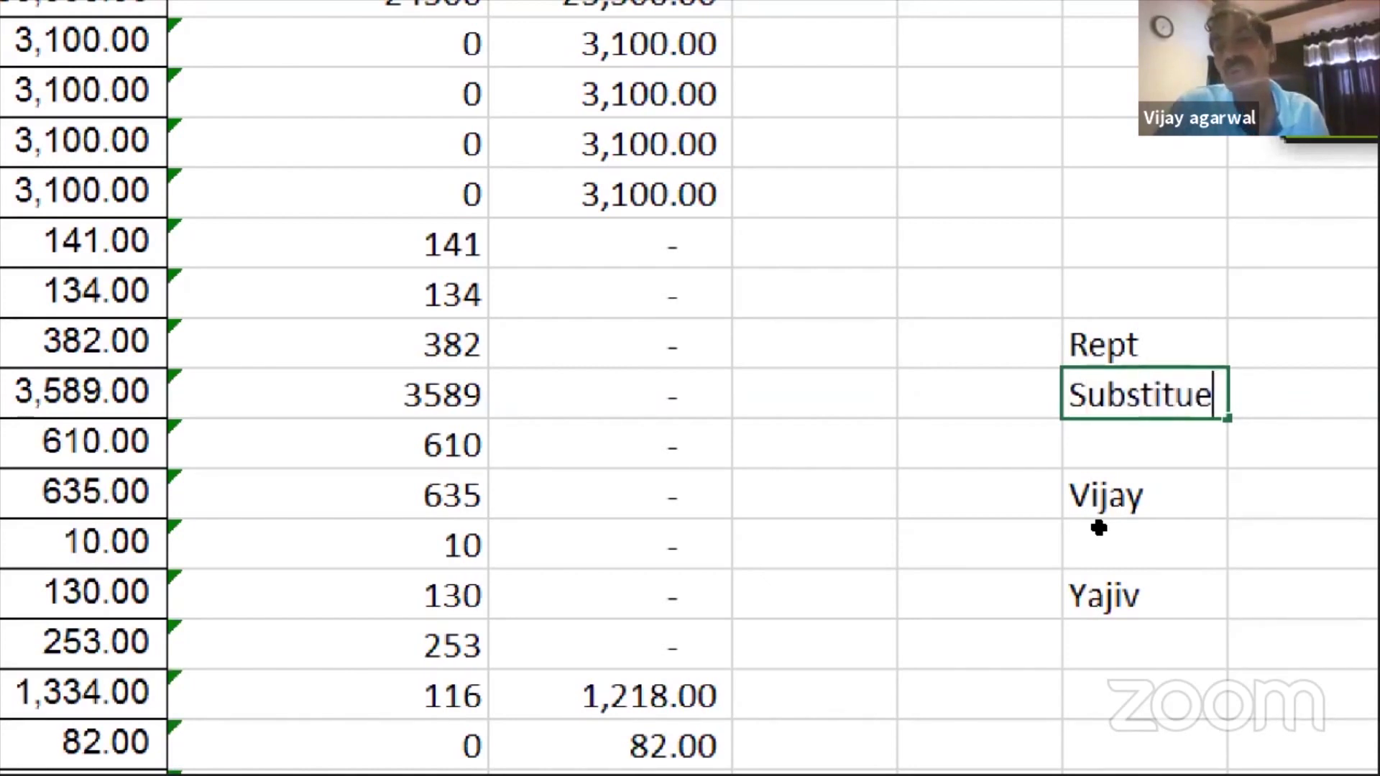
{"action": "key", "text": "Return"}
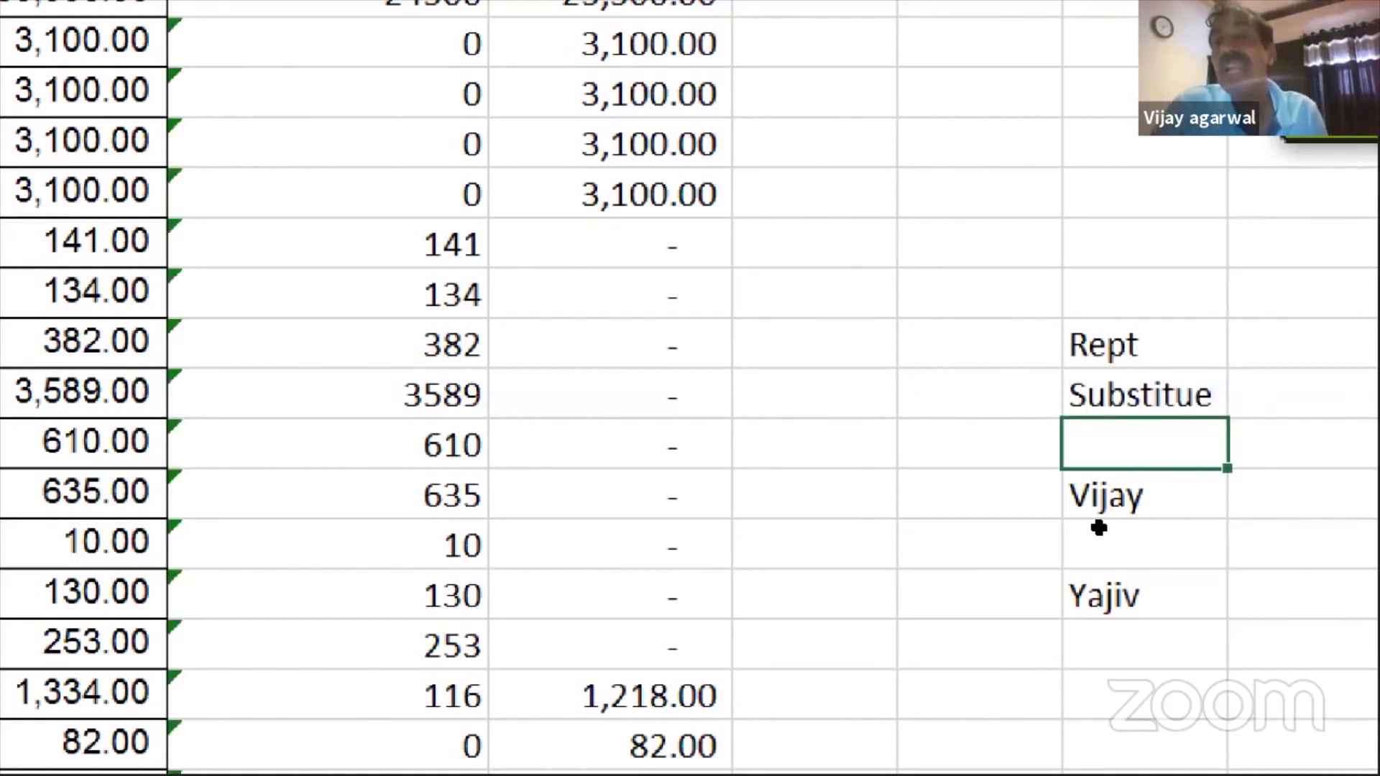
Step: Clear all the sample notes in L15:L20 beside the billing table
{"action": "key", "text": "Up"}
{"action": "key", "text": "Up"}
{"action": "key", "text": "shift+Down"}
{"action": "key", "text": "shift+Down"}
{"action": "key", "text": "shift+Down"}
{"action": "key", "text": "shift+Down"}
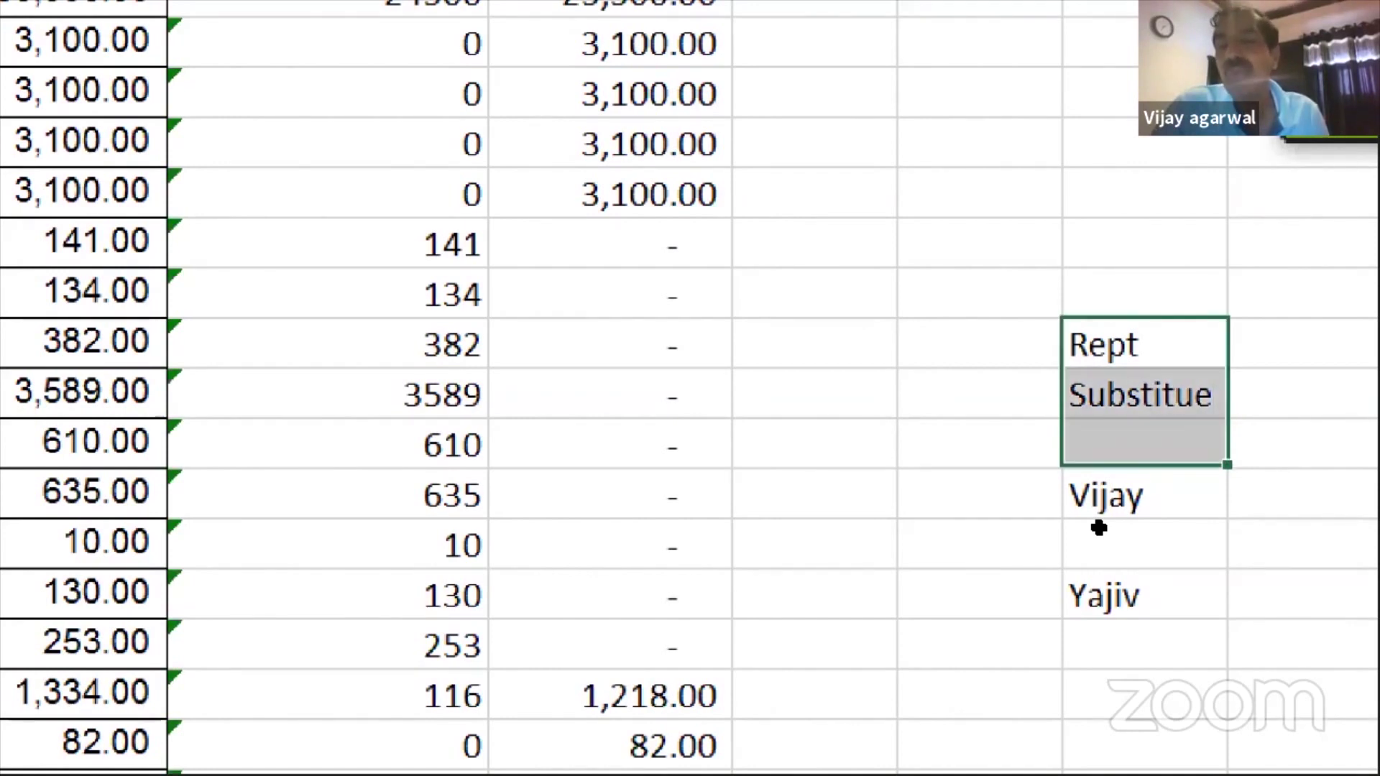
{"action": "key", "text": "shift+Down"}
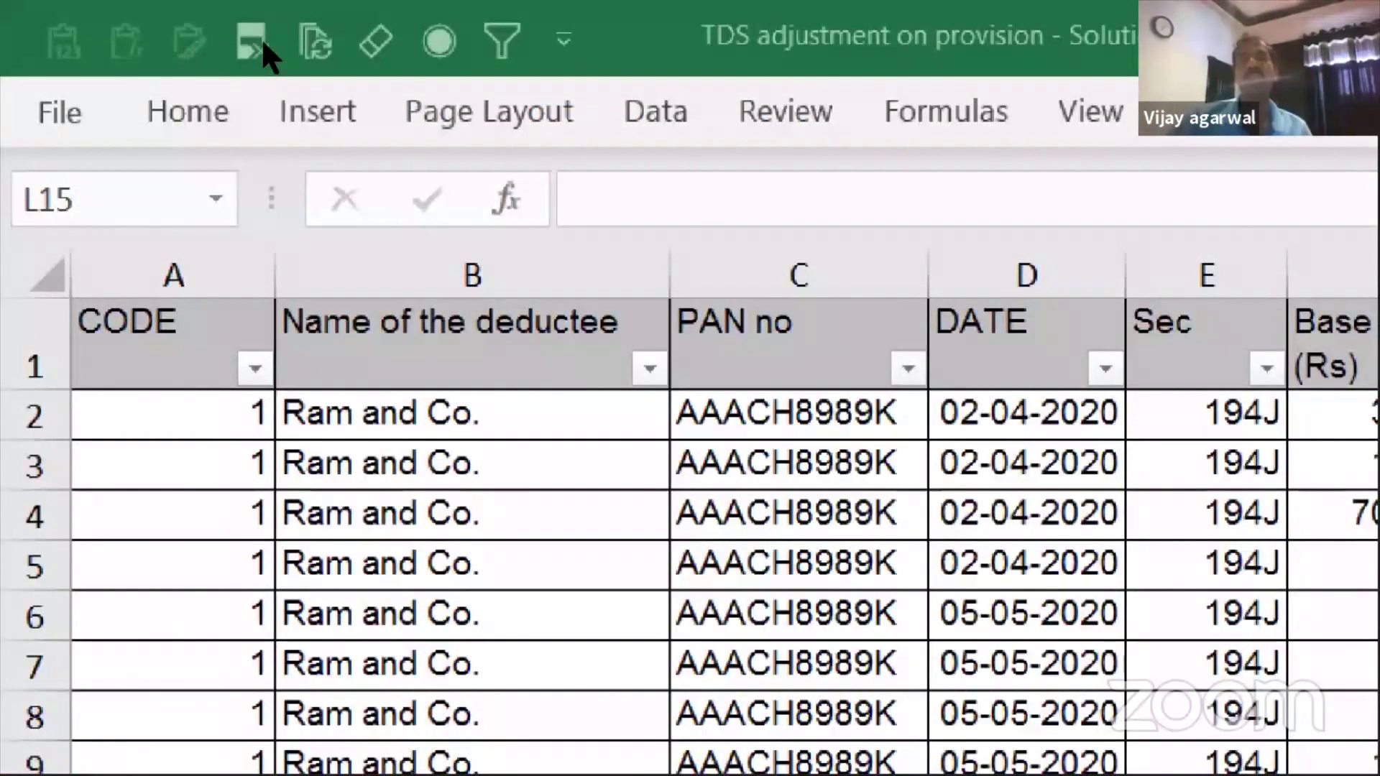
Step: Examine the list of text functions in Excel's function library, through VALUE, and close it
{"action": "left_click", "coordinate": [356, 44]}
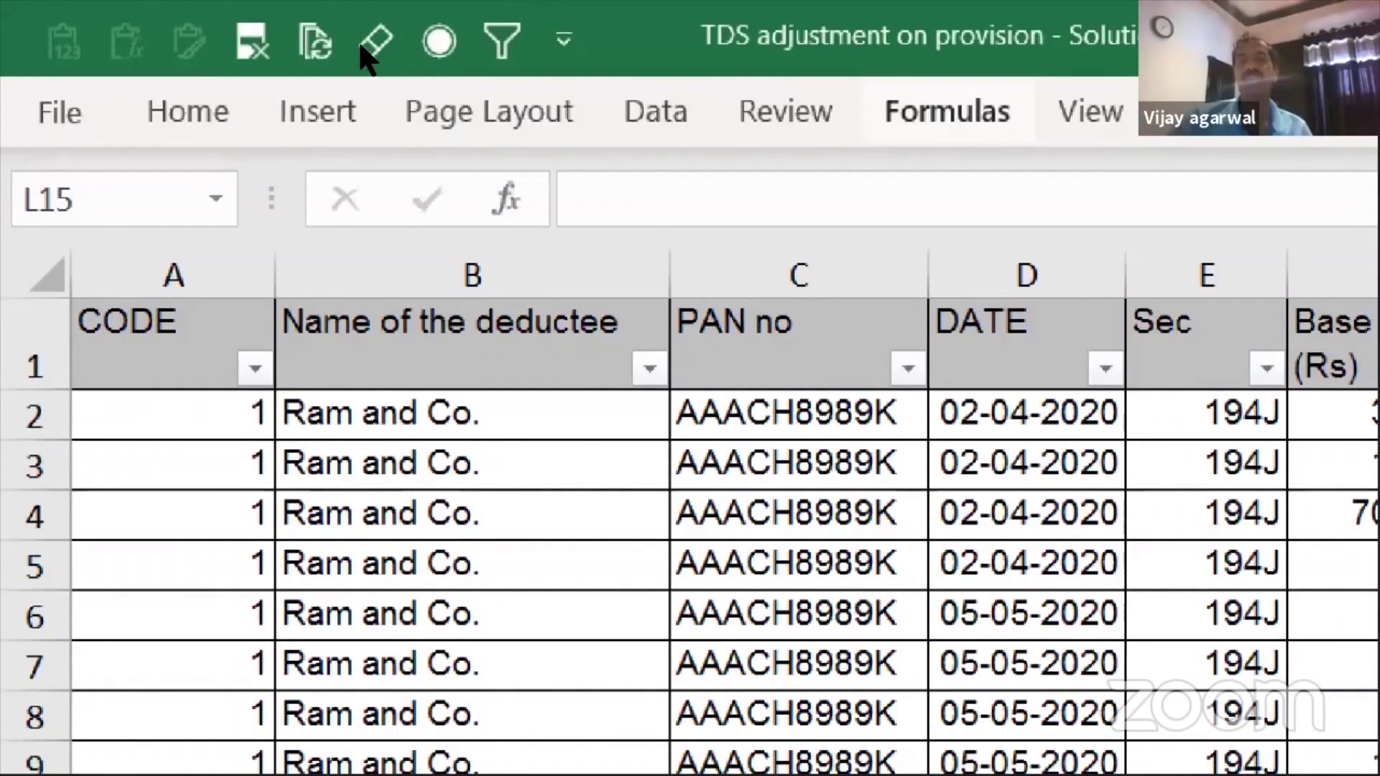
{"action": "left_click", "coordinate": [251, 119]}
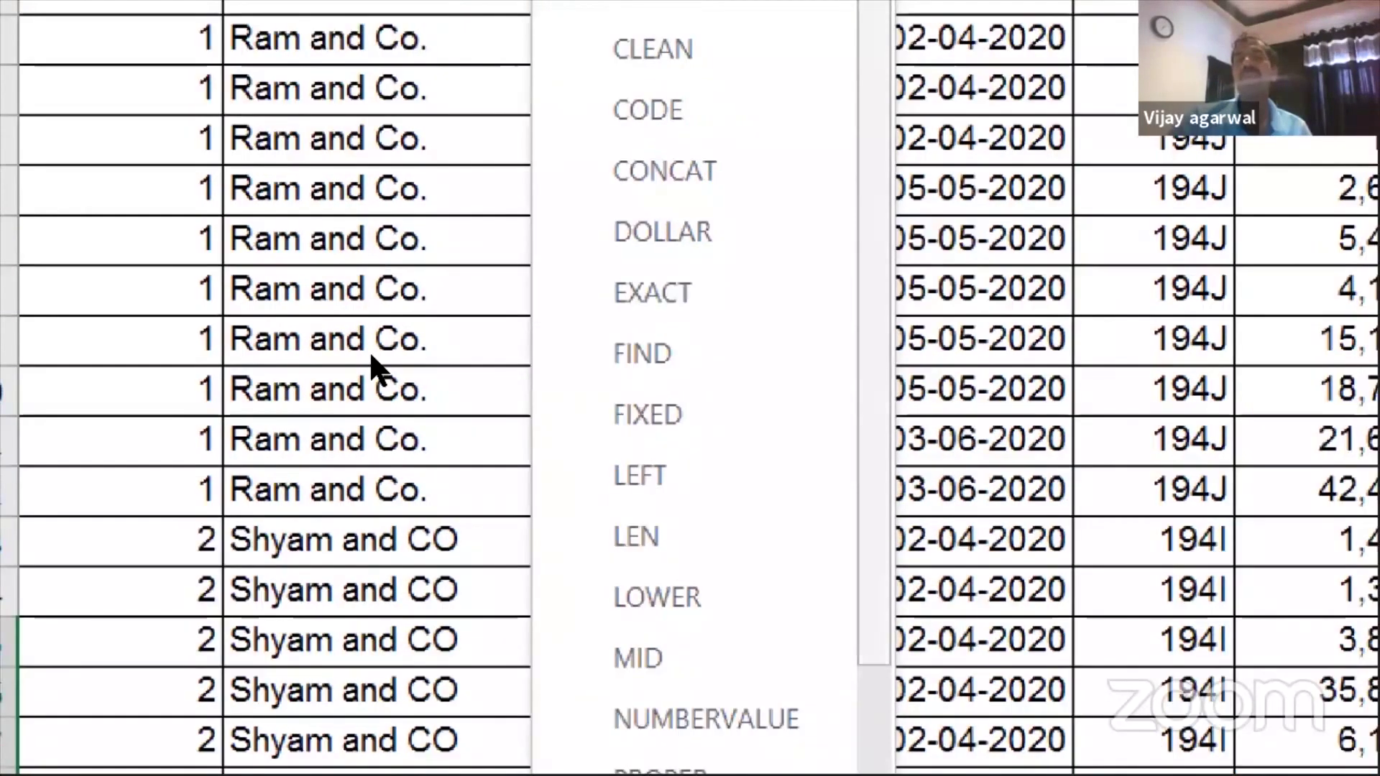
{"action": "left_click_drag", "start_coordinate": [370, 355], "coordinate": [371, 395]}
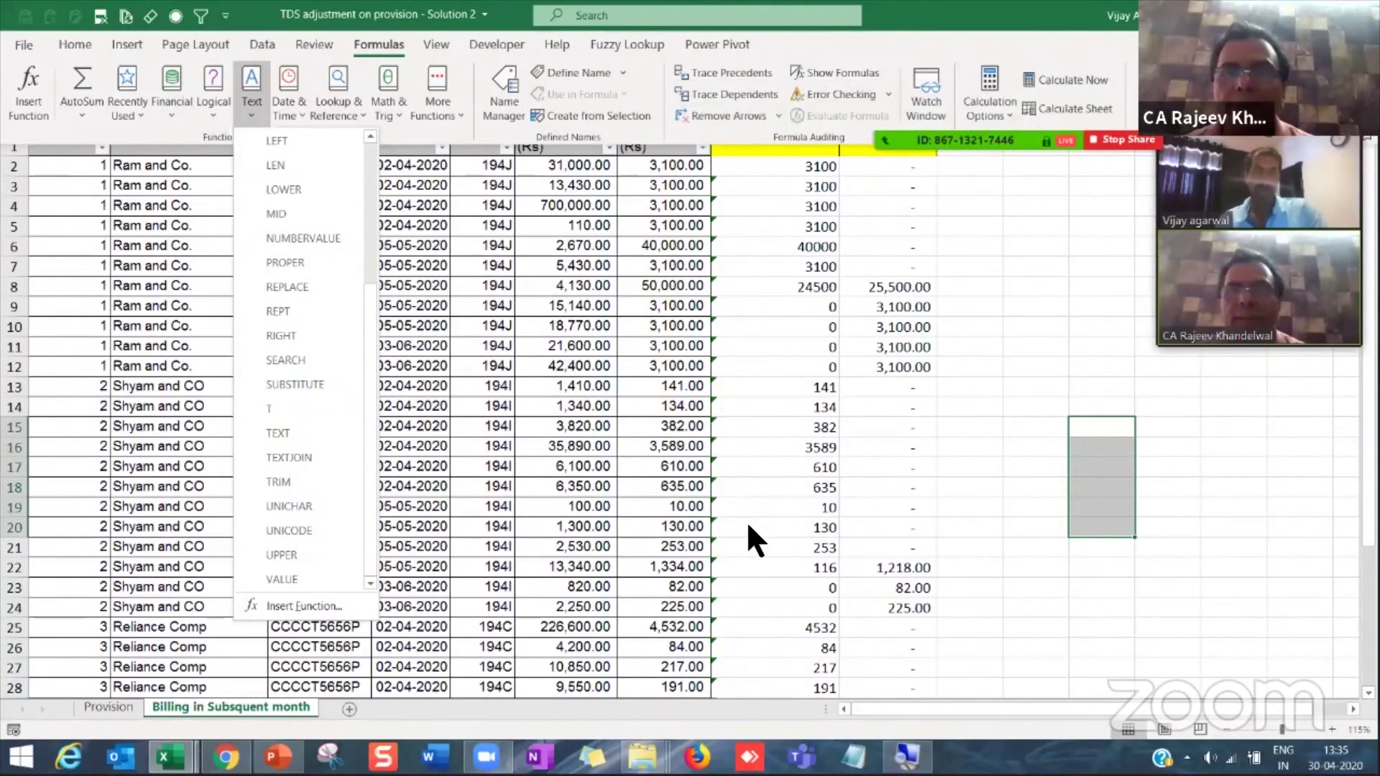
{"action": "left_click", "coordinate": [708, 526]}
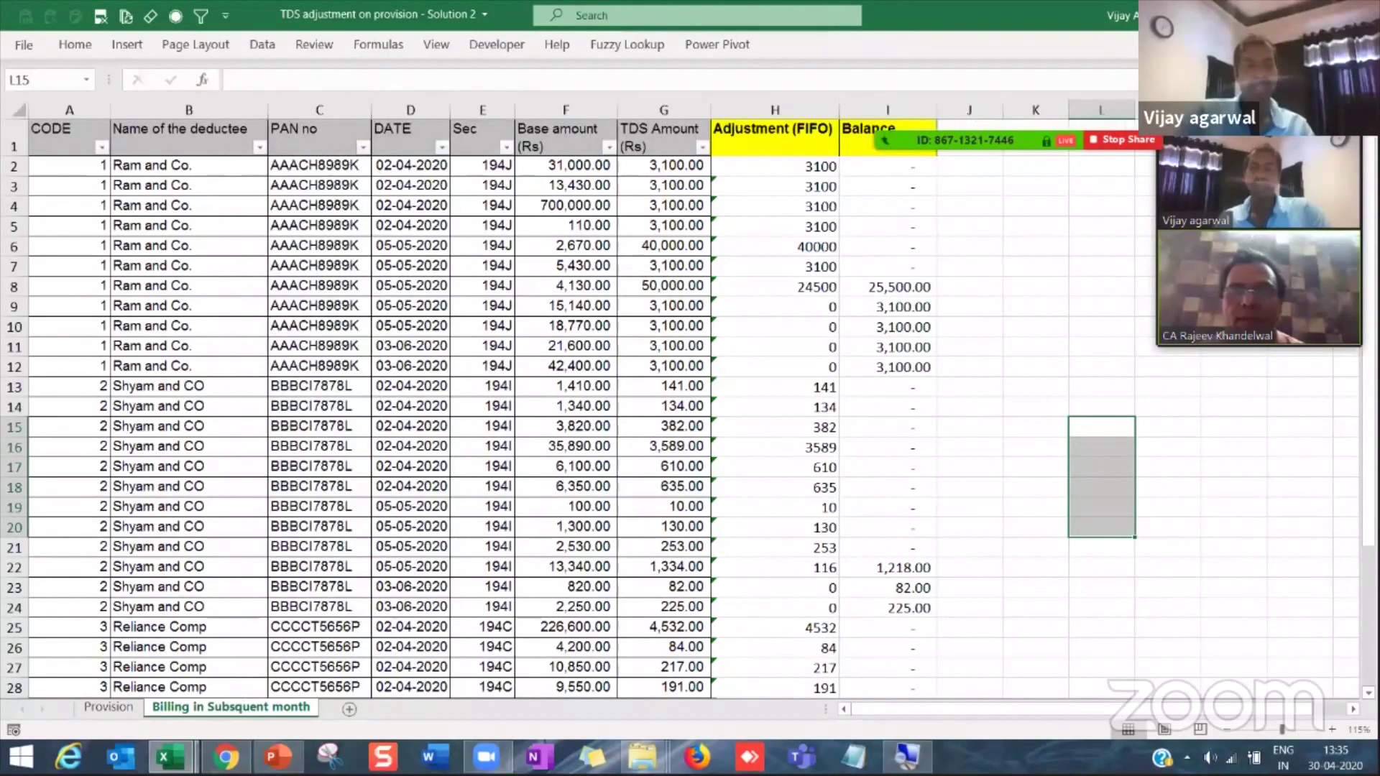
Step: Switch to the Training Data - Charts2 workbook and display its 2Axis sheet
{"action": "left_click", "coordinate": [171, 756]}
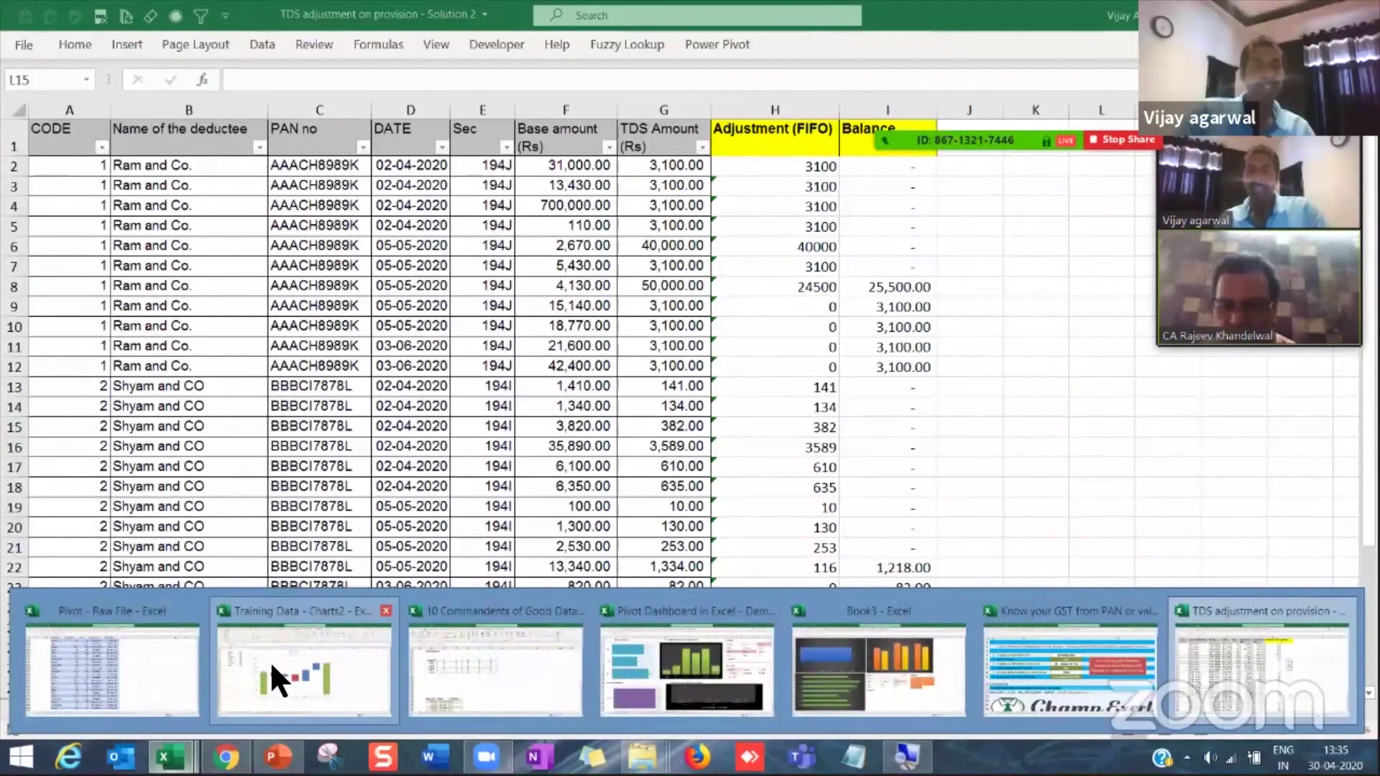
{"action": "left_click", "coordinate": [270, 661]}
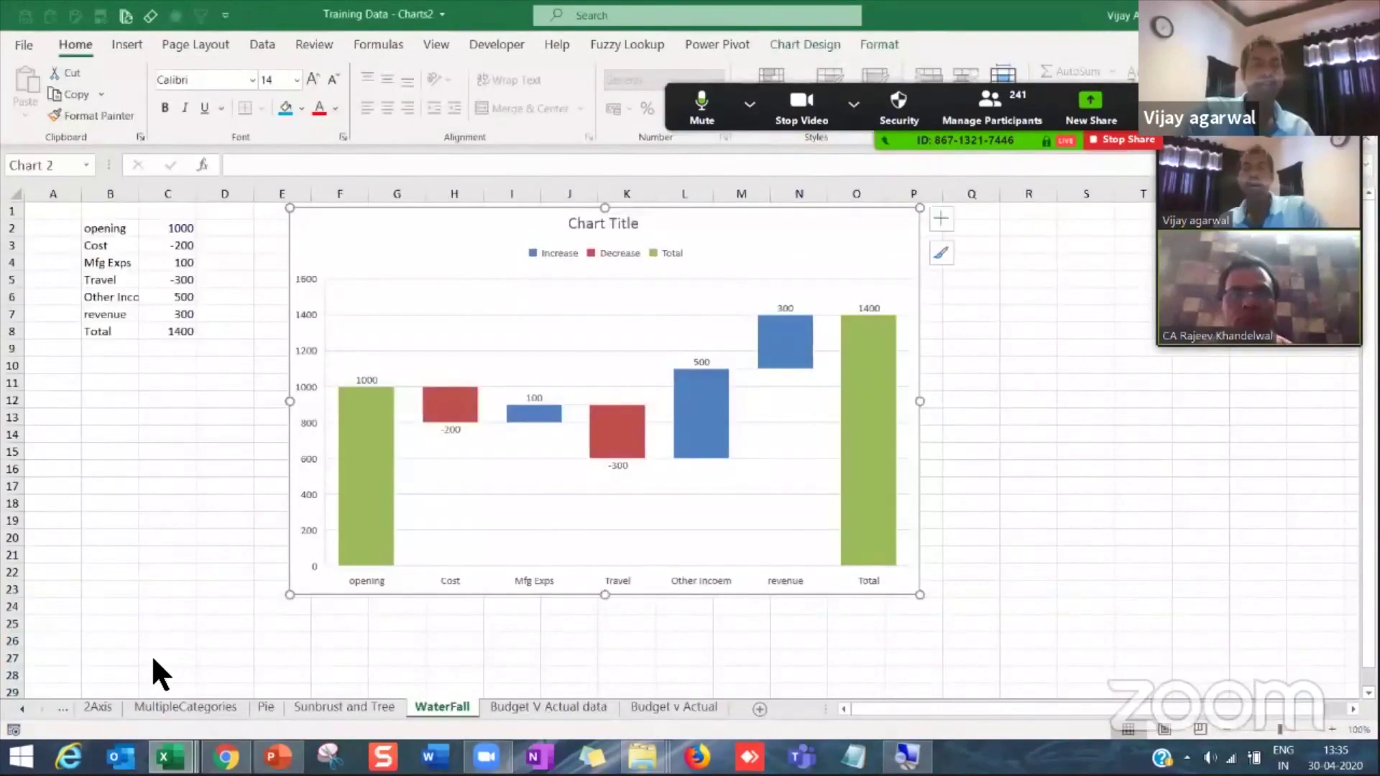
{"action": "left_click", "coordinate": [80, 707]}
{"action": "left_click", "coordinate": [22, 708]}
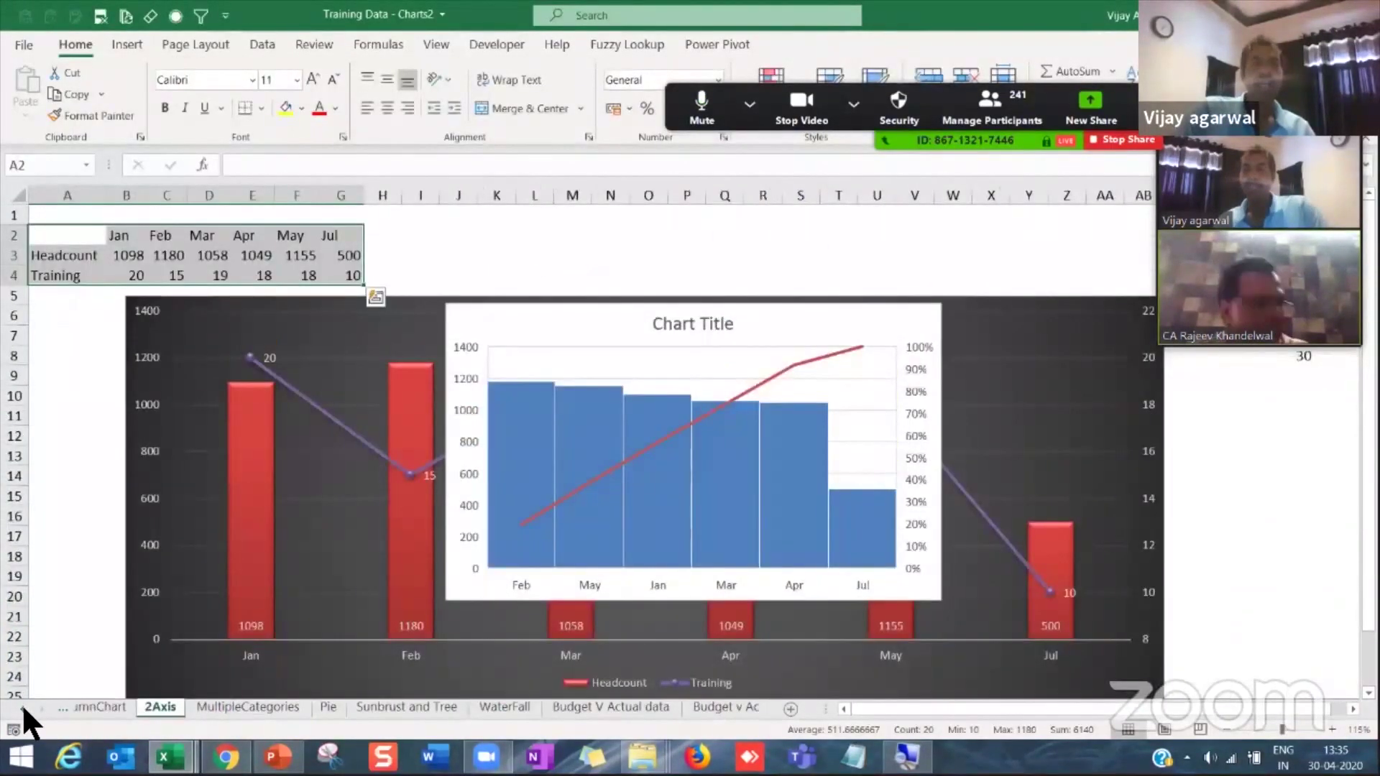
{"action": "left_click", "coordinate": [22, 708]}
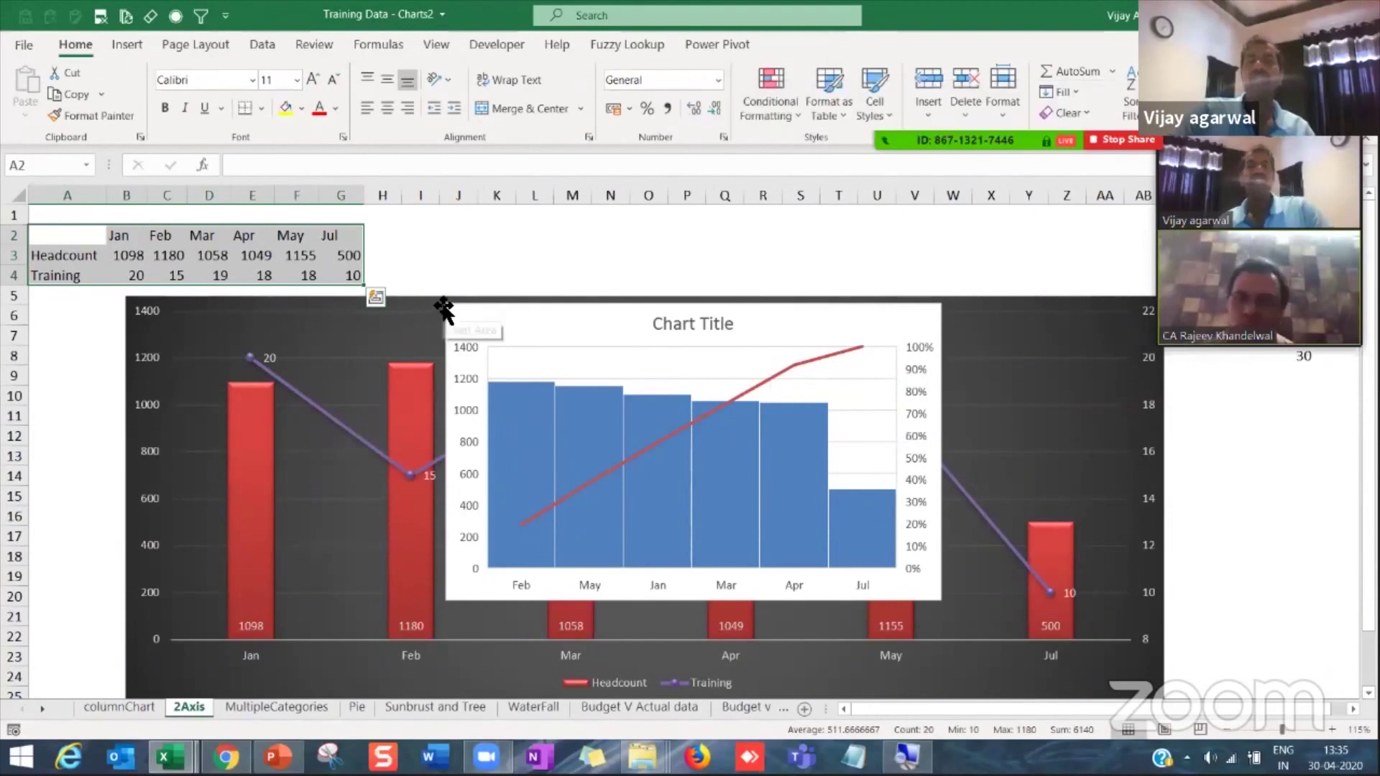
Step: Move the dark Headcount and Training chart clear of the data columns, and copy the table A2:G4 to A7
{"action": "left_click", "coordinate": [541, 303]}
{"action": "left_click_drag", "start_coordinate": [541, 303], "coordinate": [694, 282]}
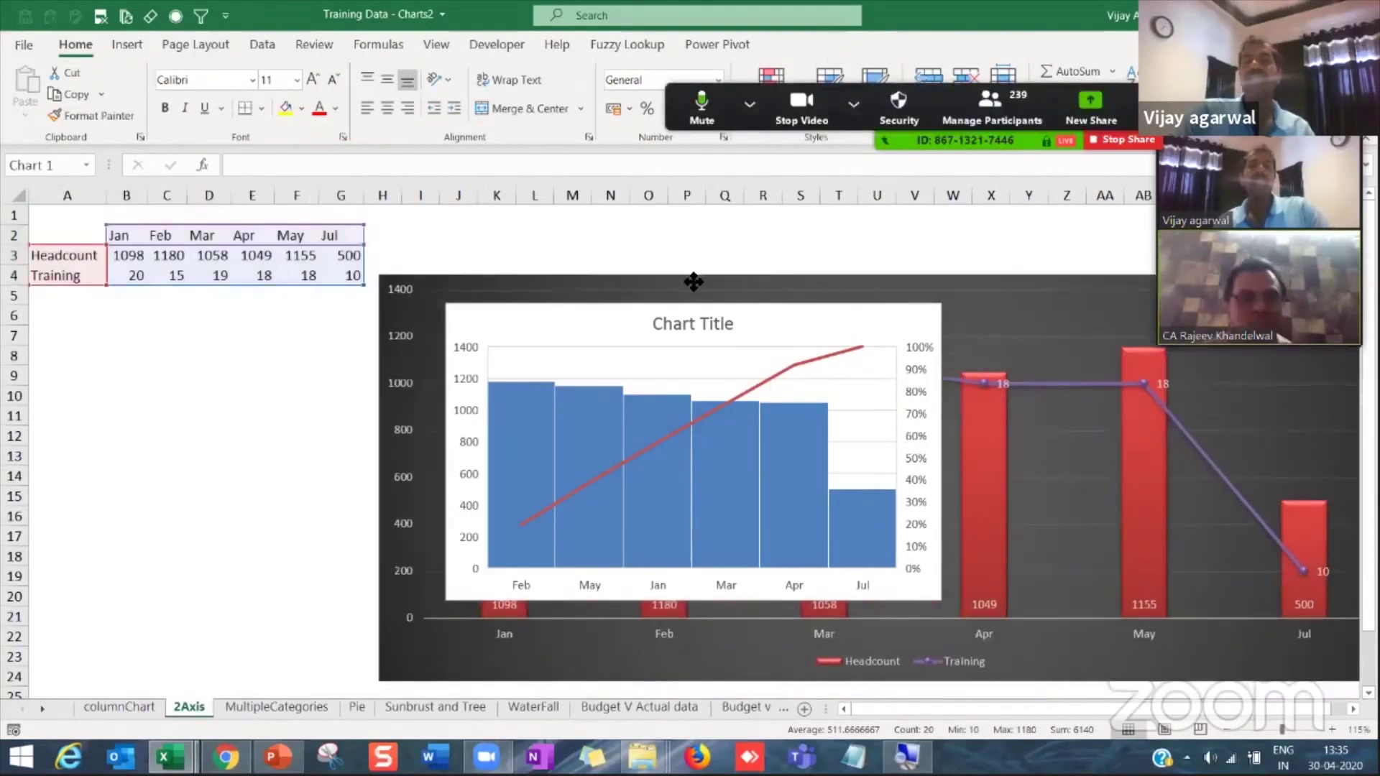
{"action": "left_click", "coordinate": [226, 375]}
{"action": "left_click_drag", "start_coordinate": [46, 232], "coordinate": [327, 273]}
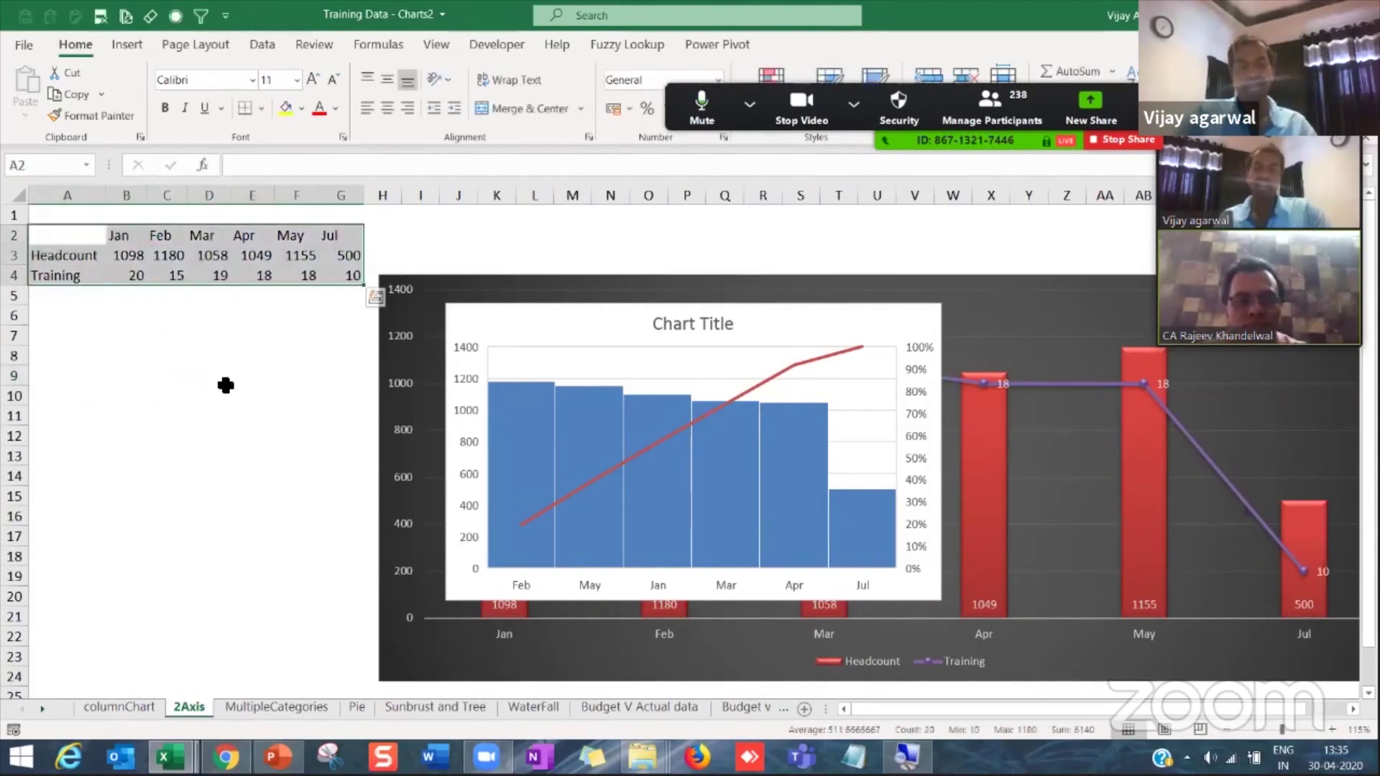
{"action": "key", "text": "ctrl+c"}
{"action": "left_click", "coordinate": [63, 336]}
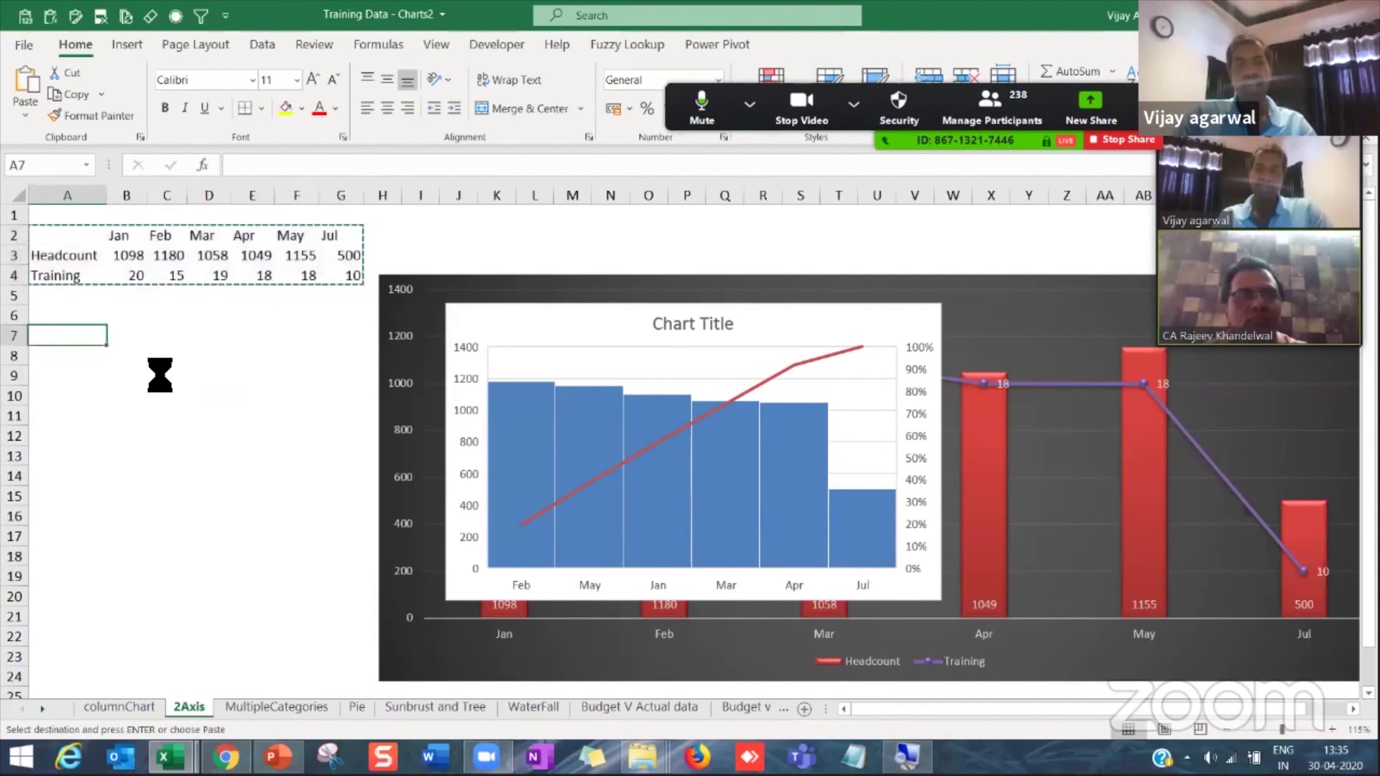
{"action": "key", "text": "ctrl+v"}
Step: Set the February Headcount in C3 and Training in C4 of the original table to 0
{"action": "left_click_drag", "start_coordinate": [176, 258], "coordinate": [189, 284]}
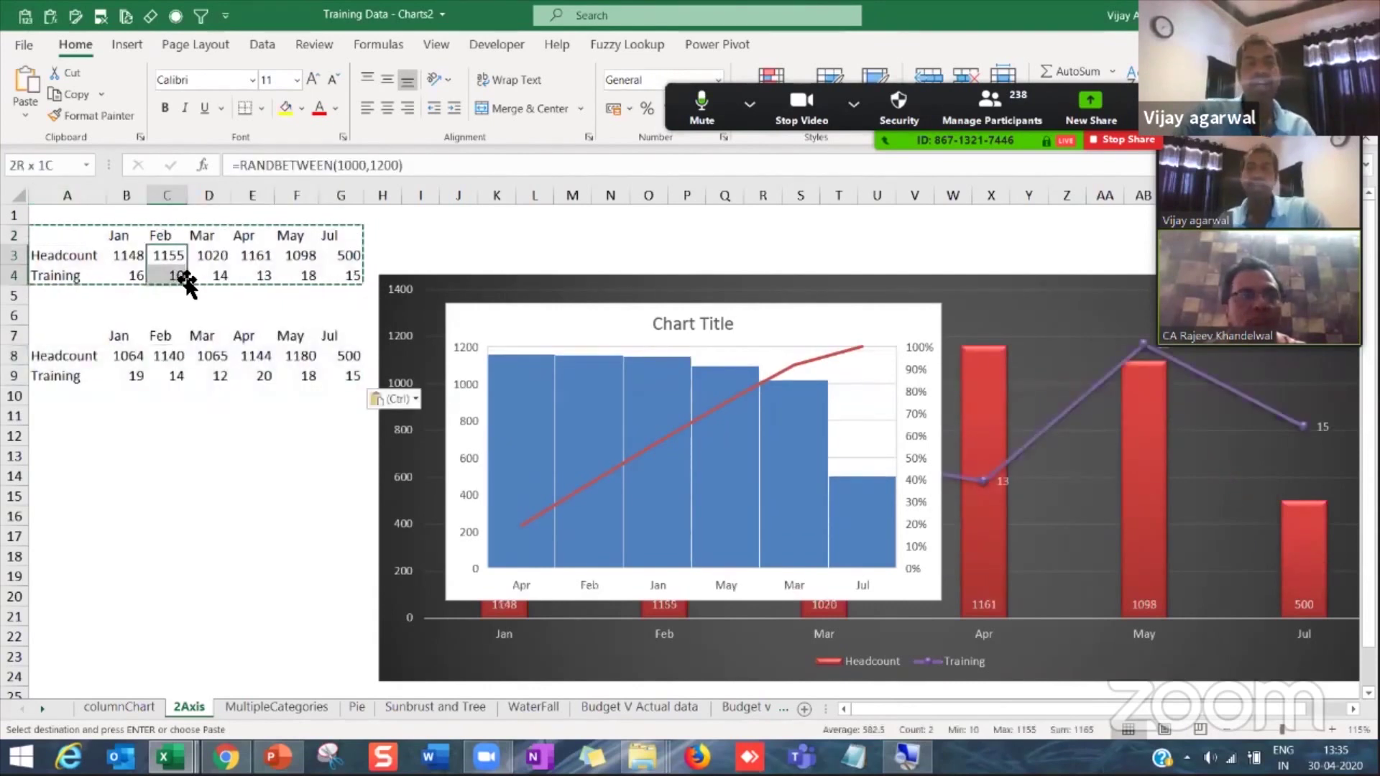
{"action": "key", "text": "Escape"}
{"action": "type", "text": "0"}
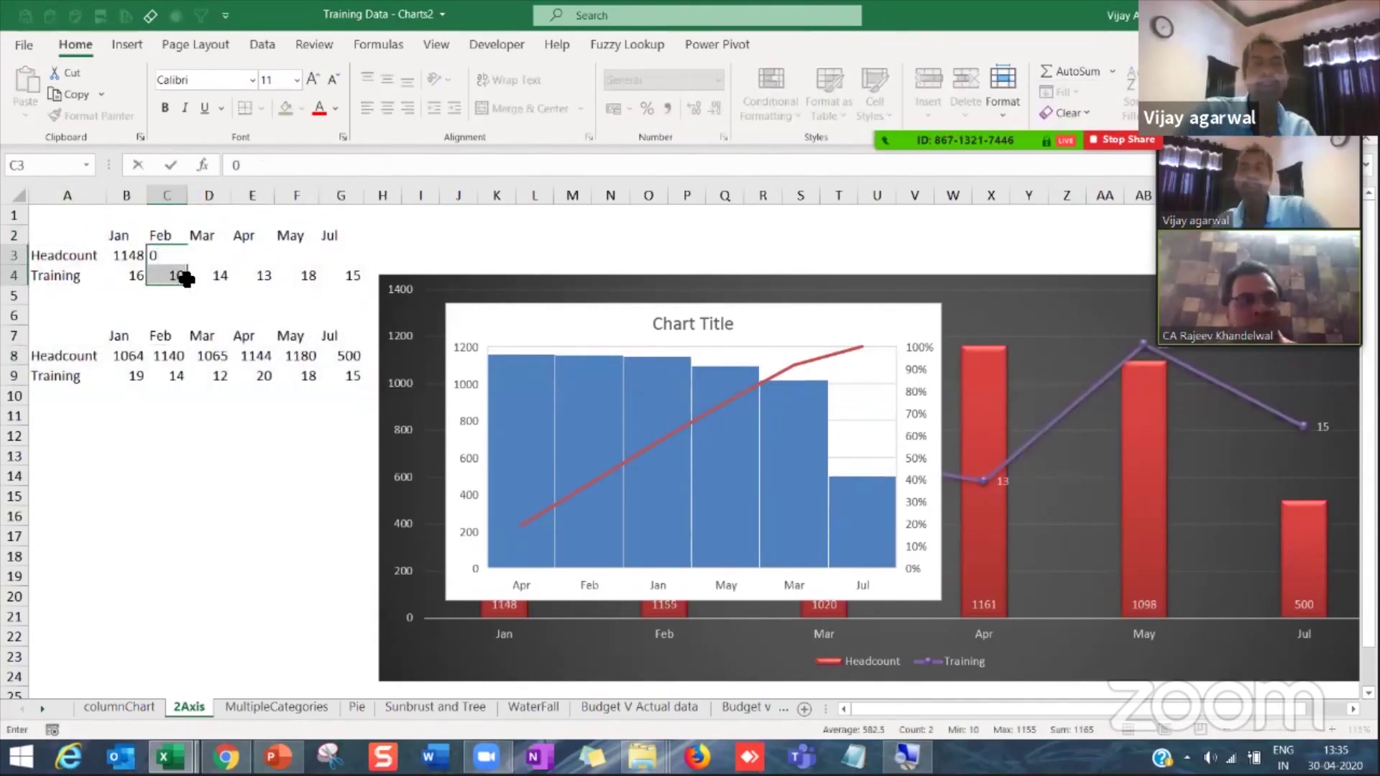
{"action": "key", "text": "Return"}
{"action": "type", "text": "0"}
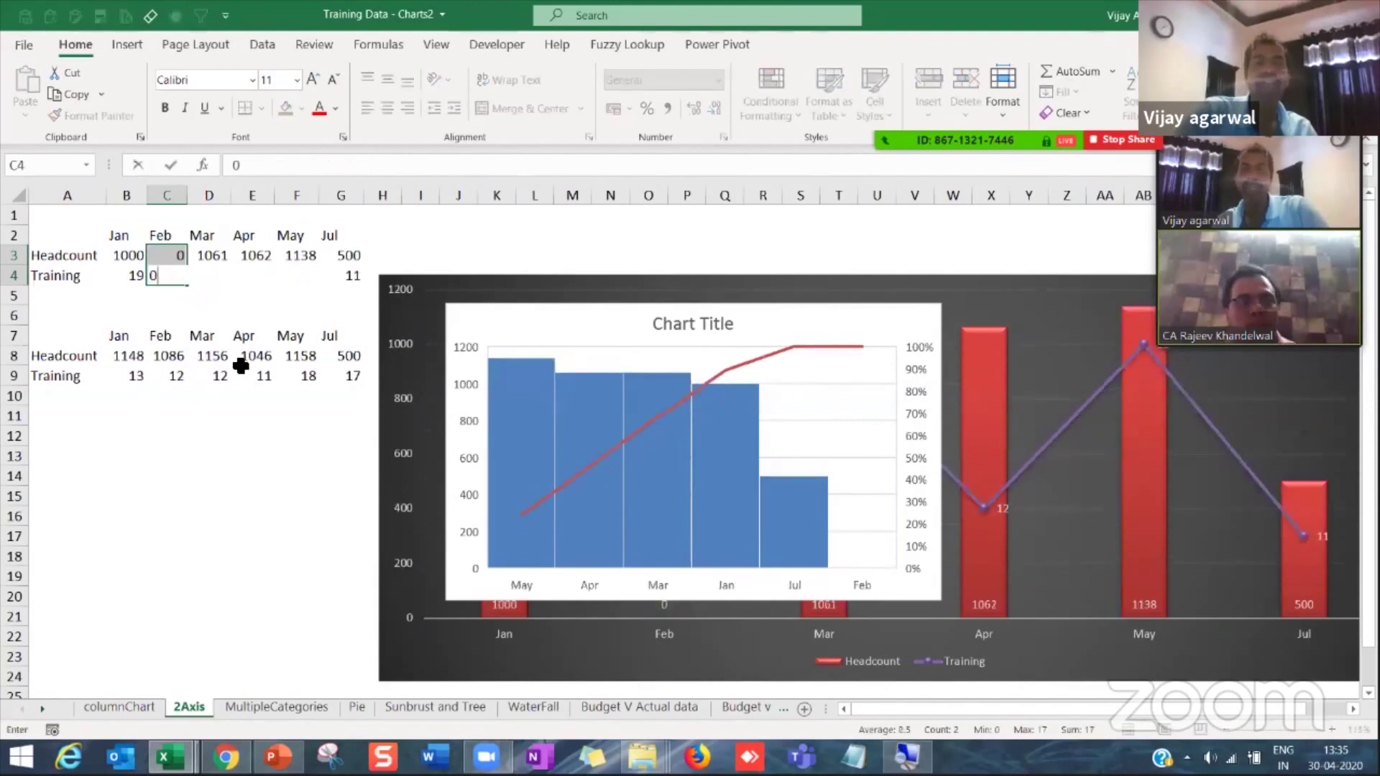
{"action": "key", "text": "Down"}
Step: Start an IF formula in B8, the January Headcount cell of the copied table
{"action": "key", "text": "Down"}
{"action": "key", "text": "Down"}
{"action": "key", "text": "Down"}
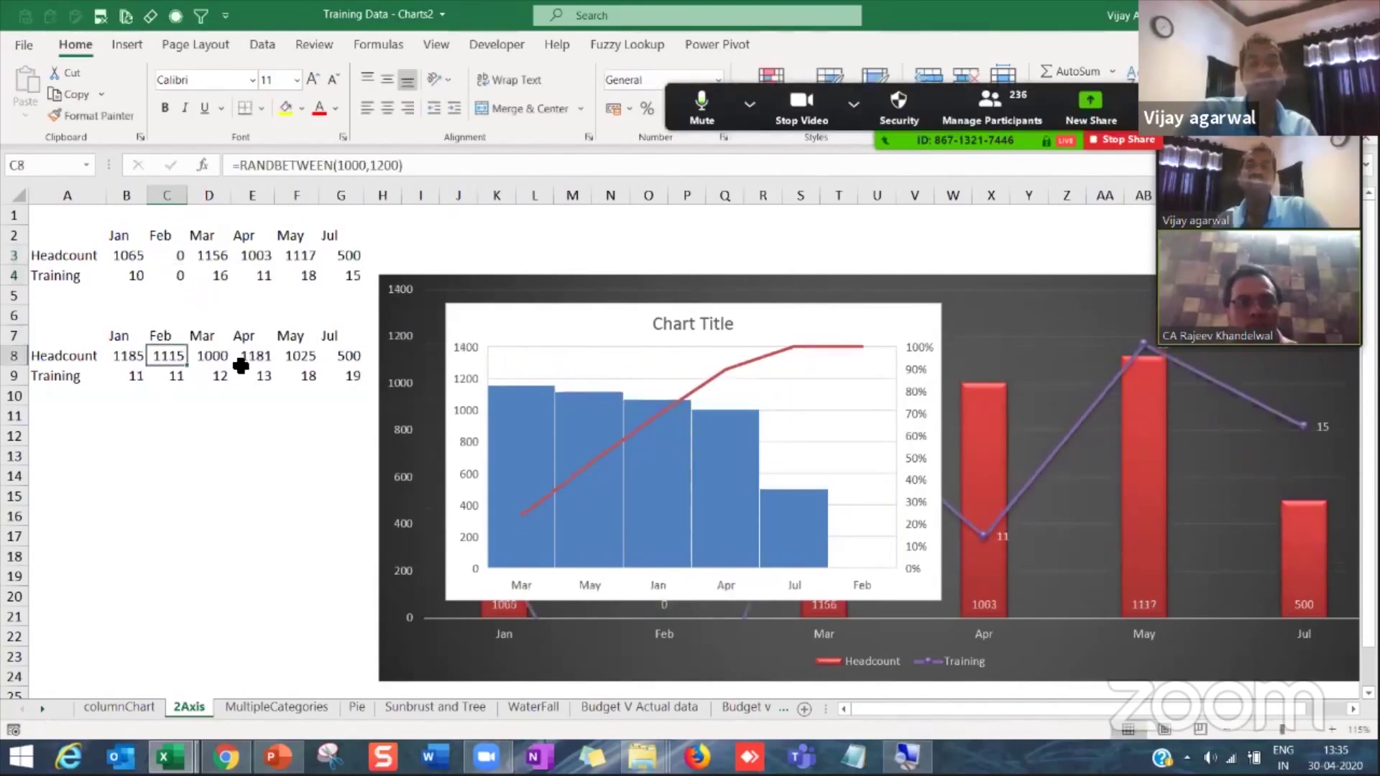
{"action": "key", "text": "Left"}
{"action": "type", "text": "="}
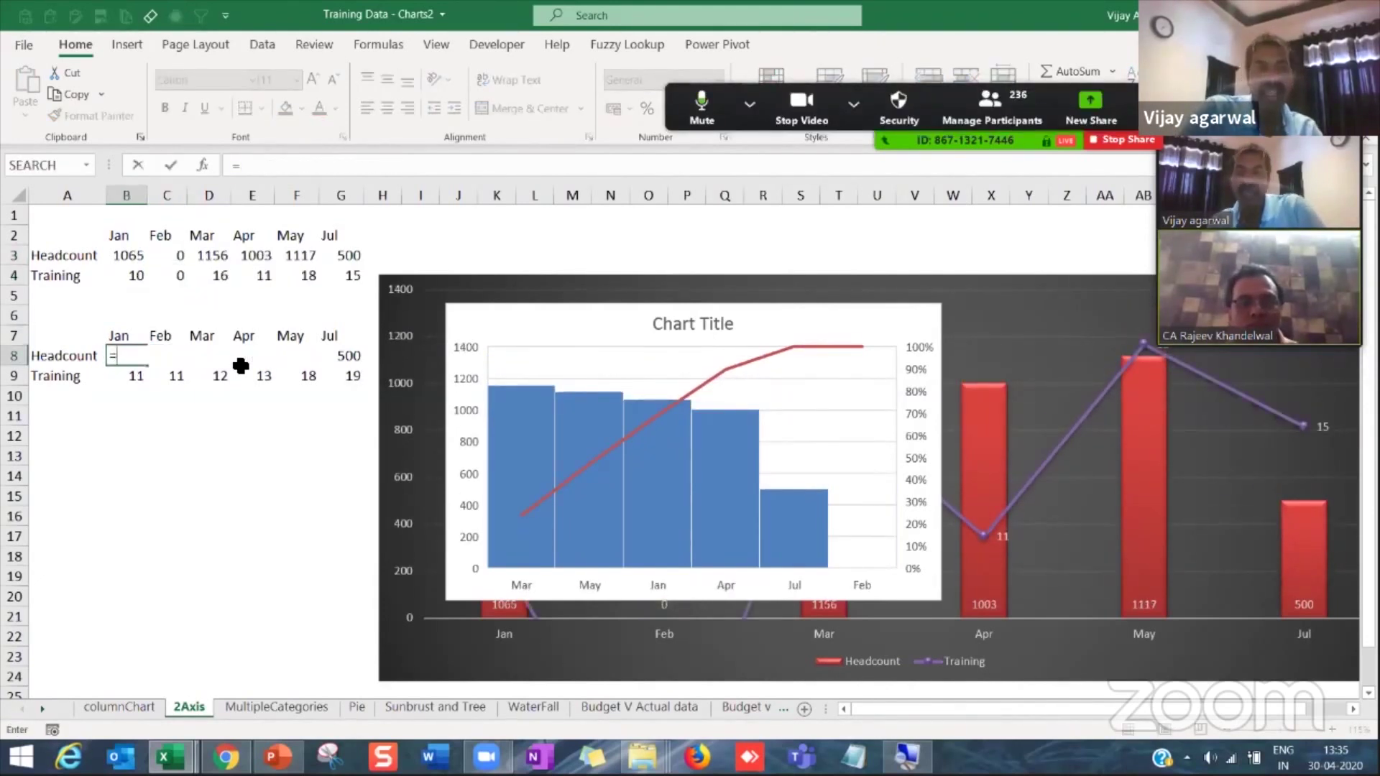
{"action": "type", "text": "if("}
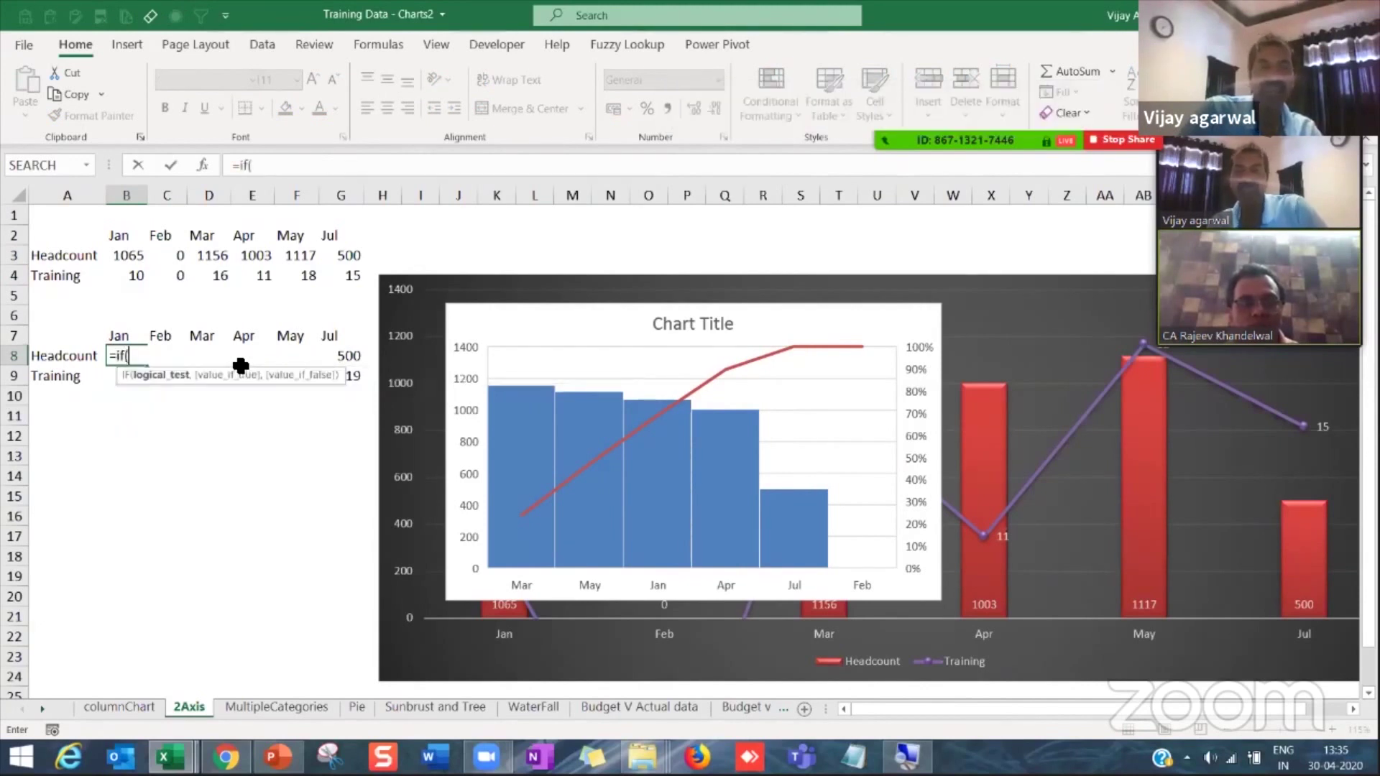
{"action": "key", "text": "Up"}
{"action": "key", "text": "Up"}
{"action": "key", "text": "Up"}
{"action": "key", "text": "Up"}
{"action": "key", "text": "Up"}
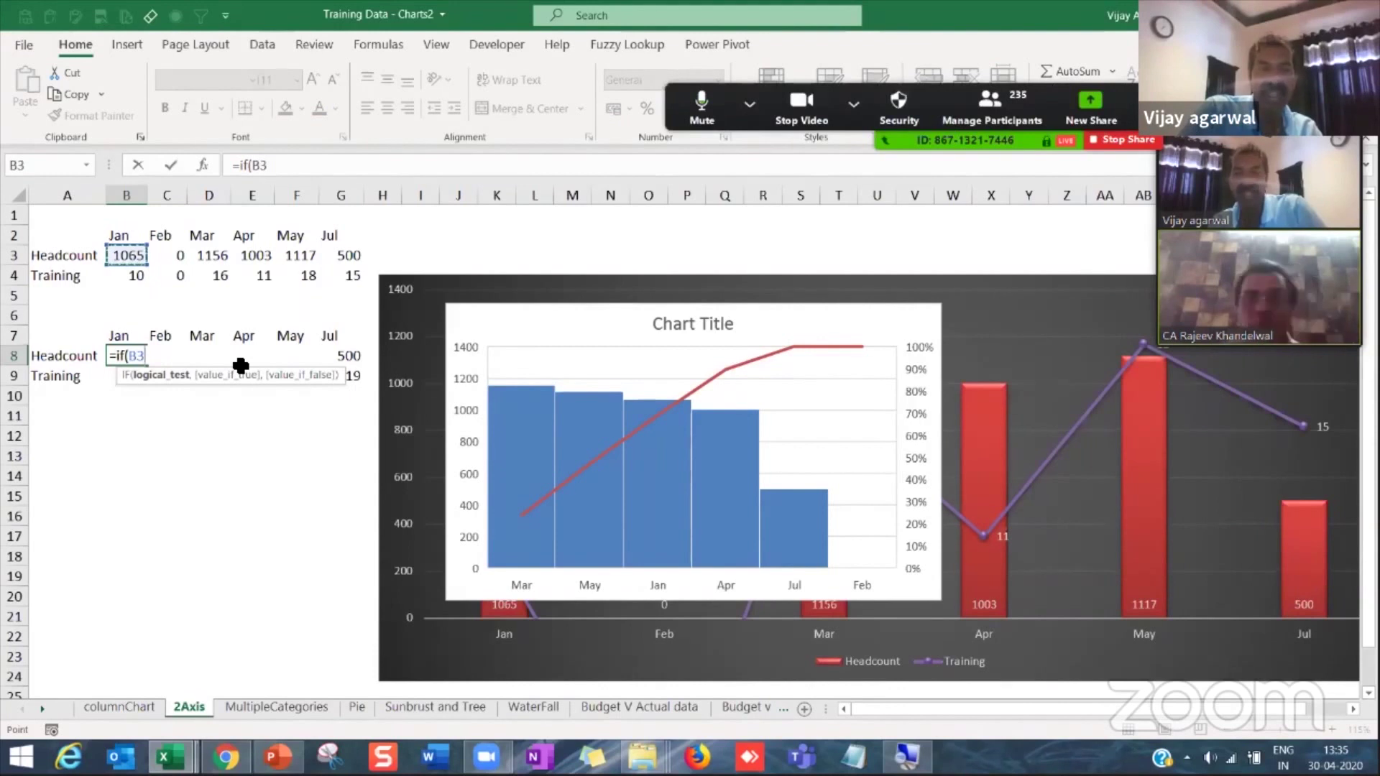
{"action": "type", "text": "="}
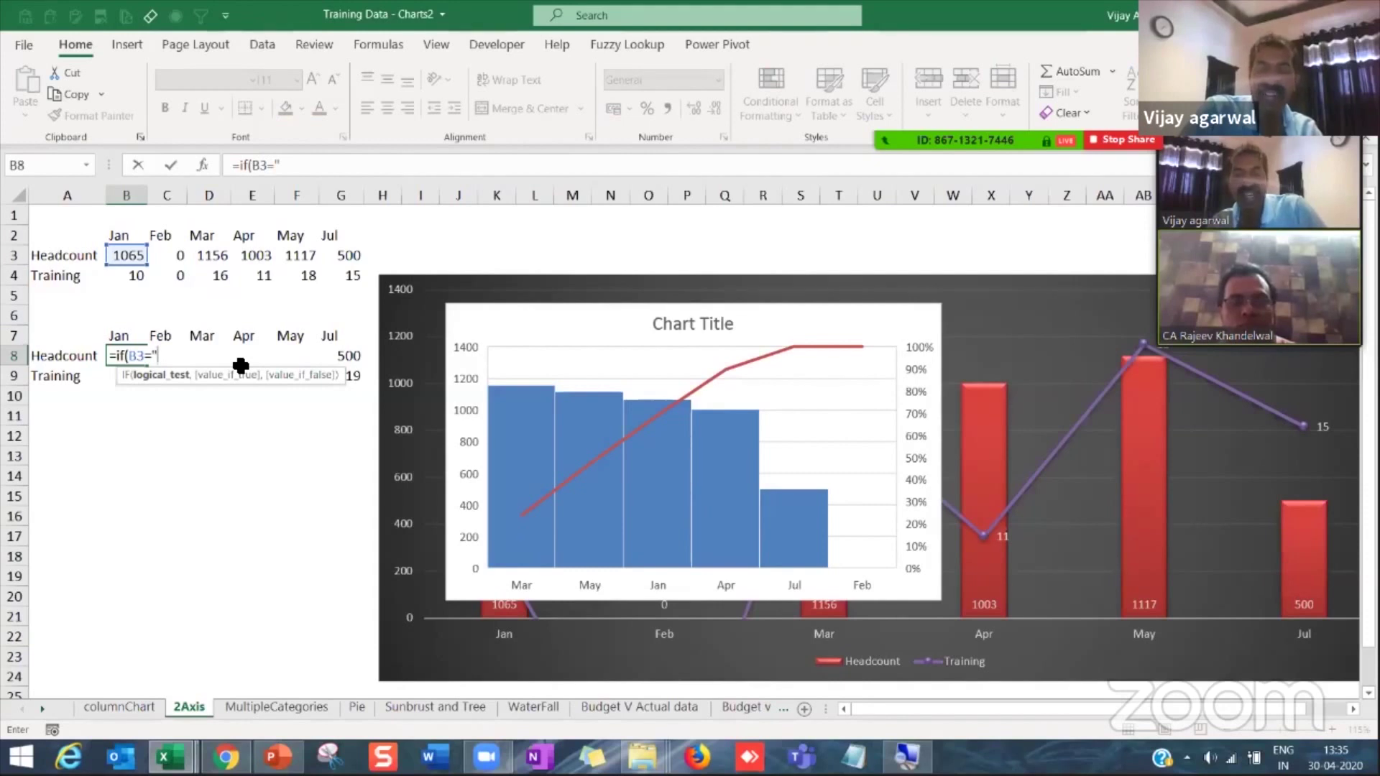
{"action": "key", "text": "BackSpace"}
{"action": "key", "text": "BackSpace"}
{"action": "key", "text": "BackSpace"}
{"action": "key", "text": "BackSpace"}
{"action": "key", "text": "BackSpace"}
{"action": "type", "text": "("}
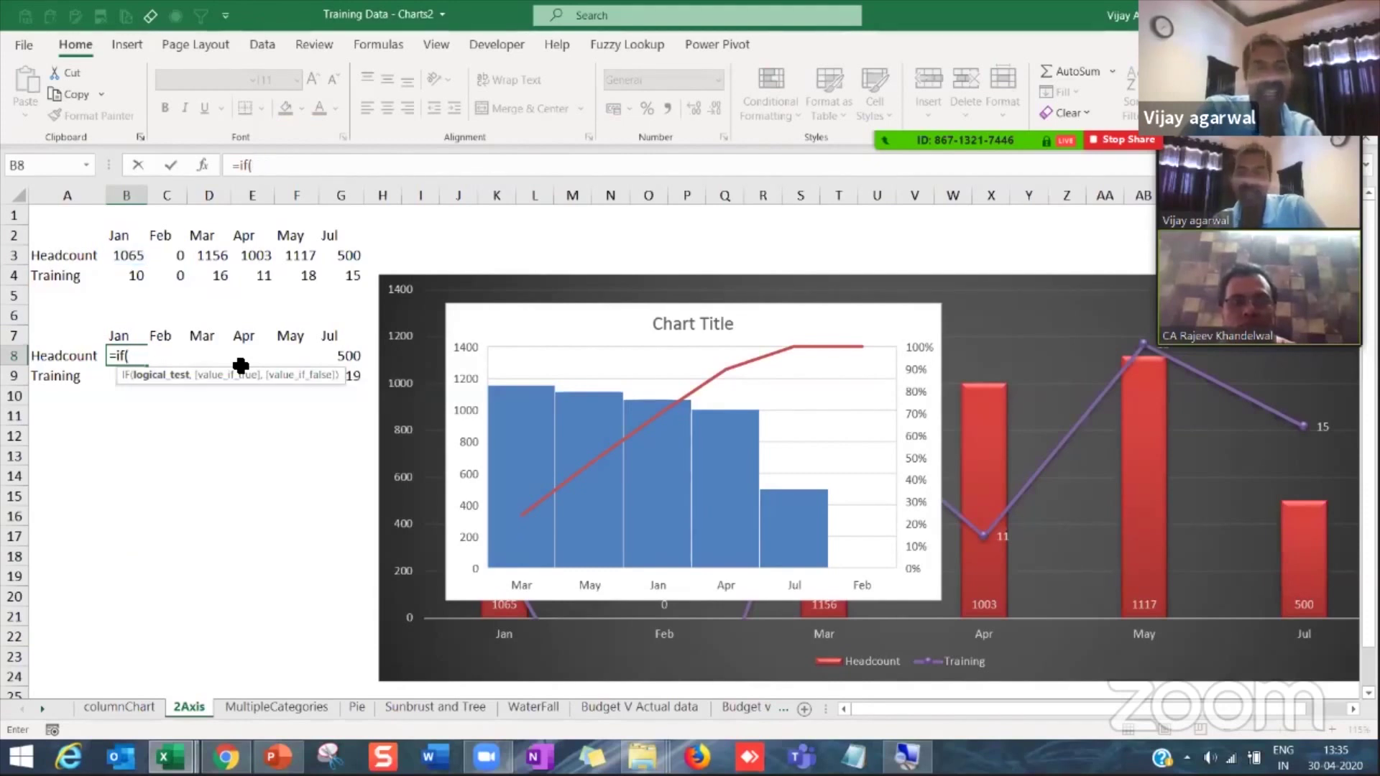
{"action": "type", "text": "iserr"}
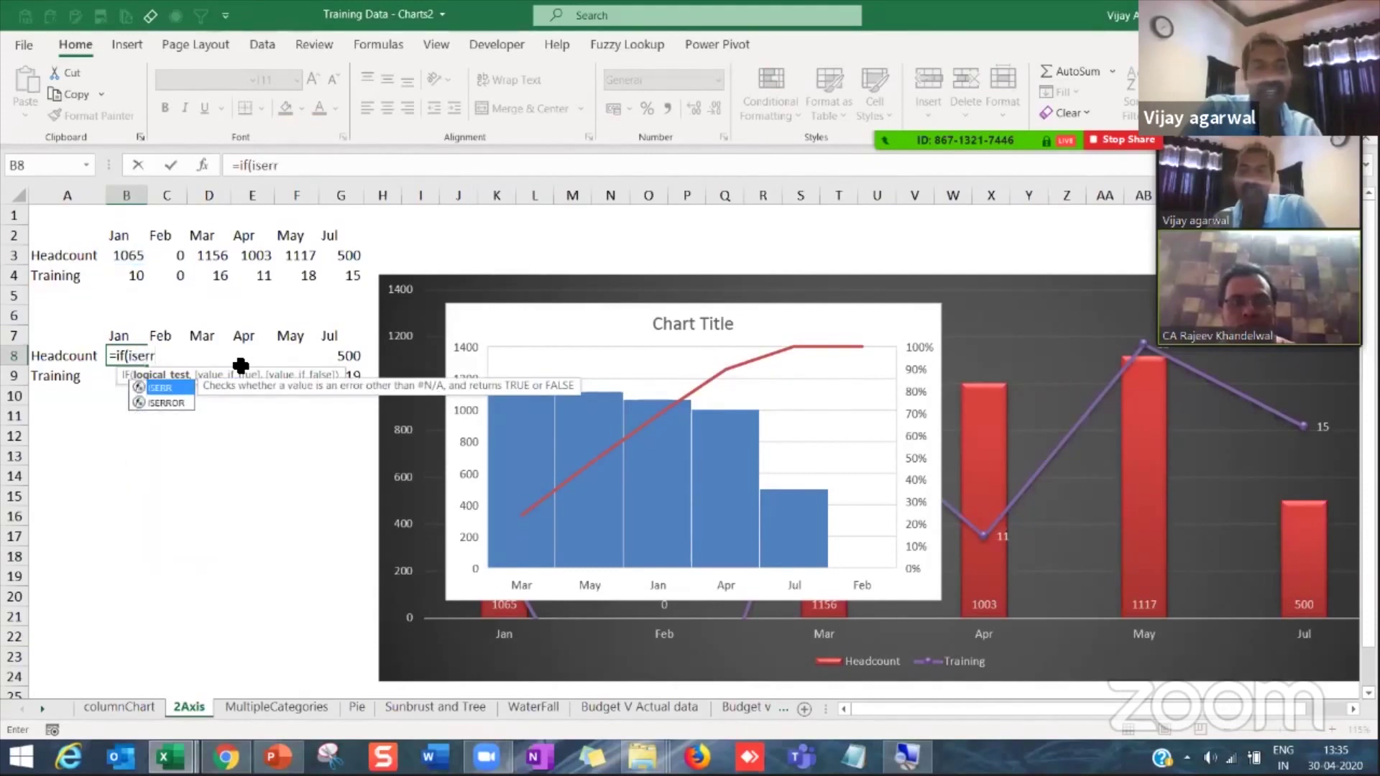
{"action": "key", "text": "BackSpace"}
{"action": "key", "text": "BackSpace"}
{"action": "key", "text": "BackSpace"}
{"action": "key", "text": "BackSpace"}
{"action": "key", "text": "BackSpace"}
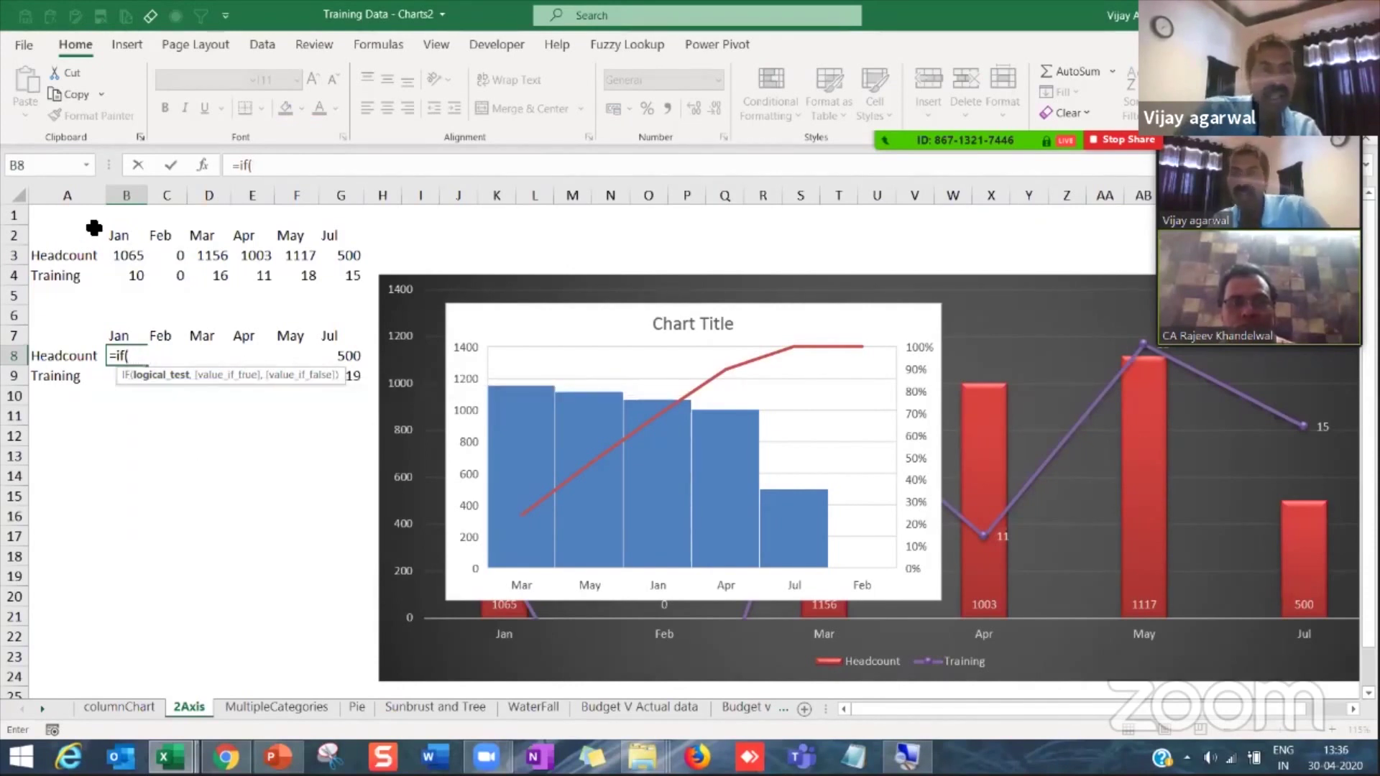
Step: Complete the formula in B8 as =IF(B3=0,NA(),B3), correcting its missing argument and closing parenthesis
{"action": "left_click", "coordinate": [126, 256]}
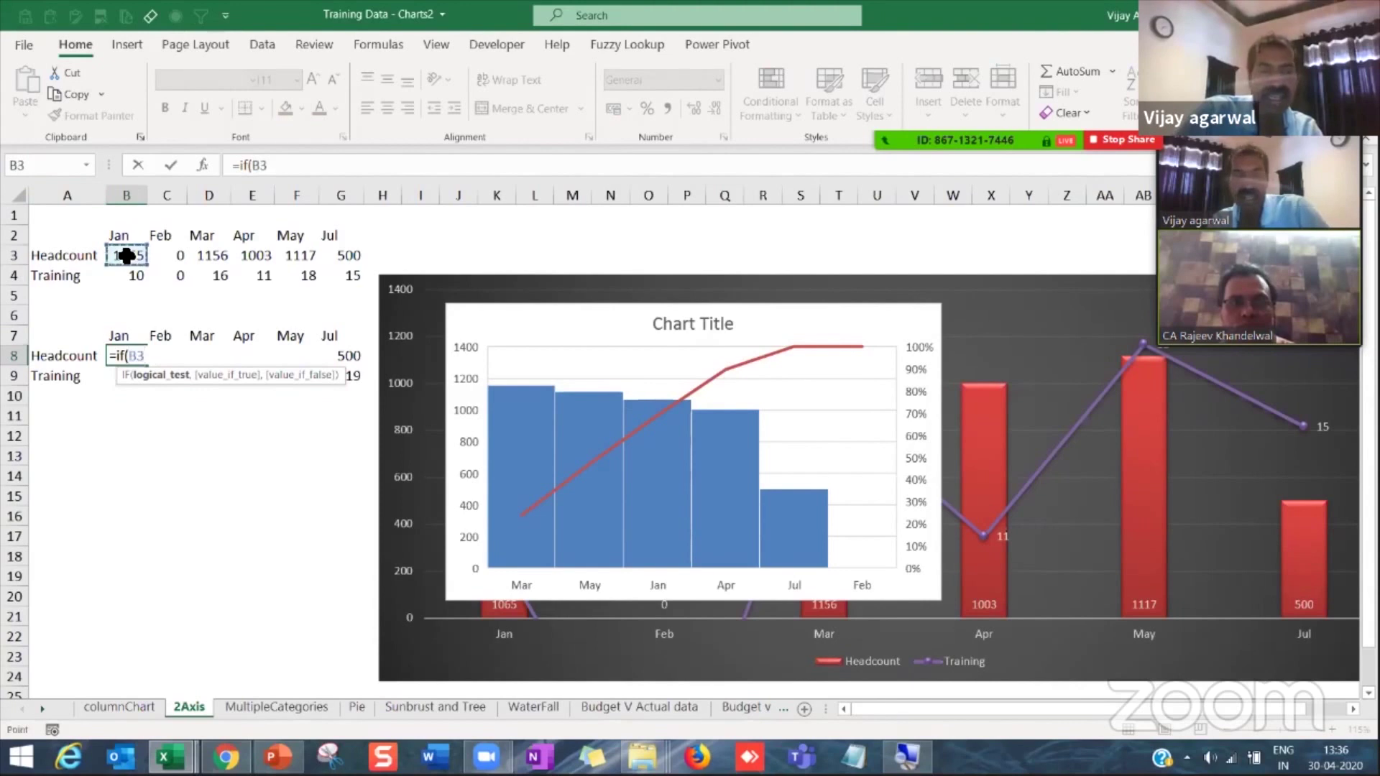
{"action": "type", "text": "=0"}
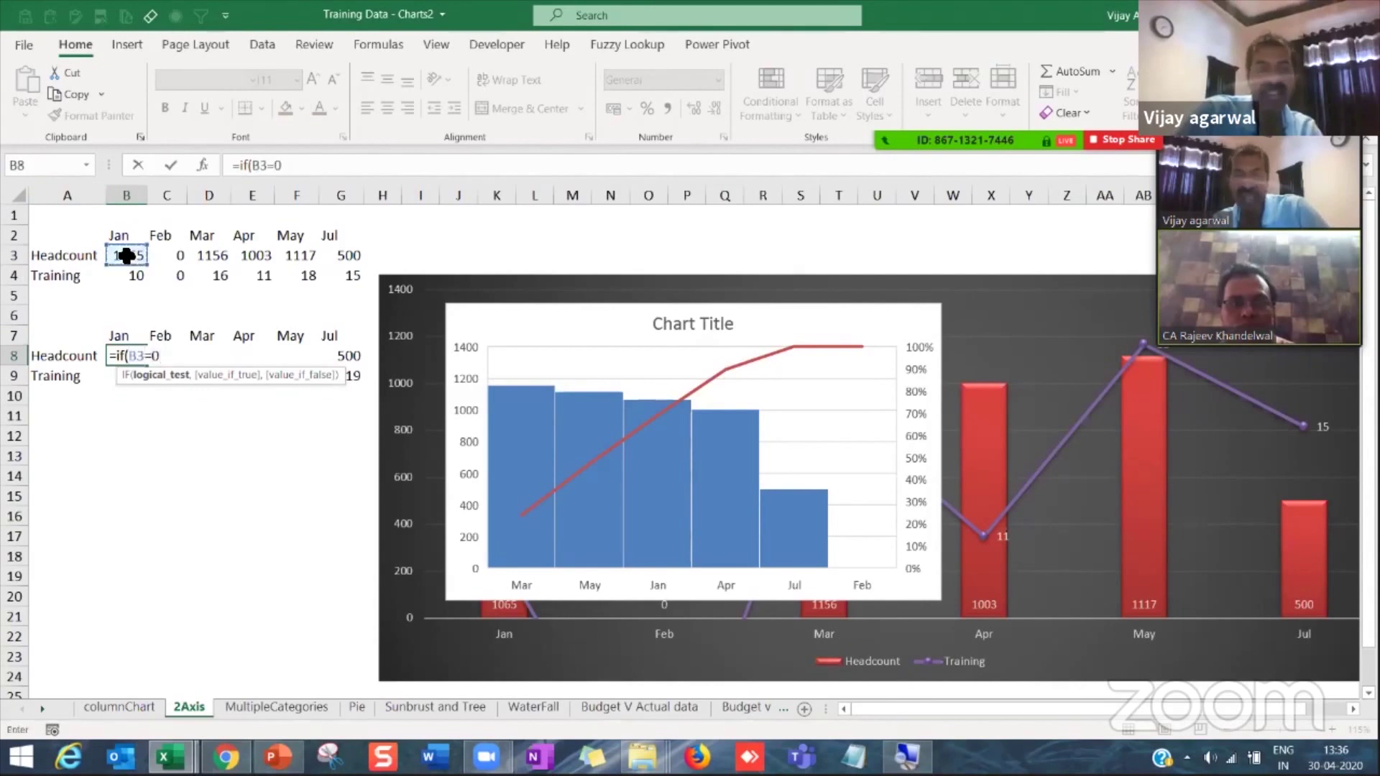
{"action": "type", "text": ","}
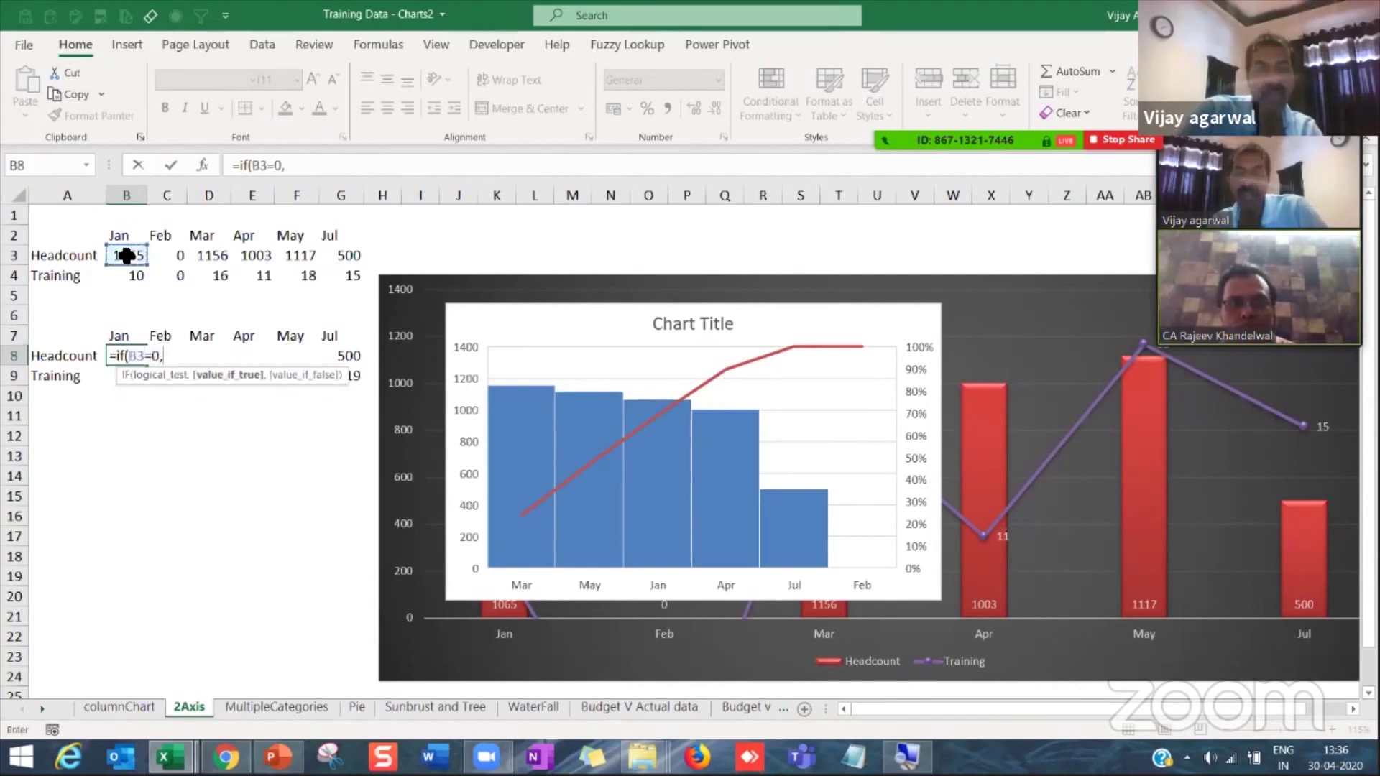
{"action": "type", "text": "NA()"}
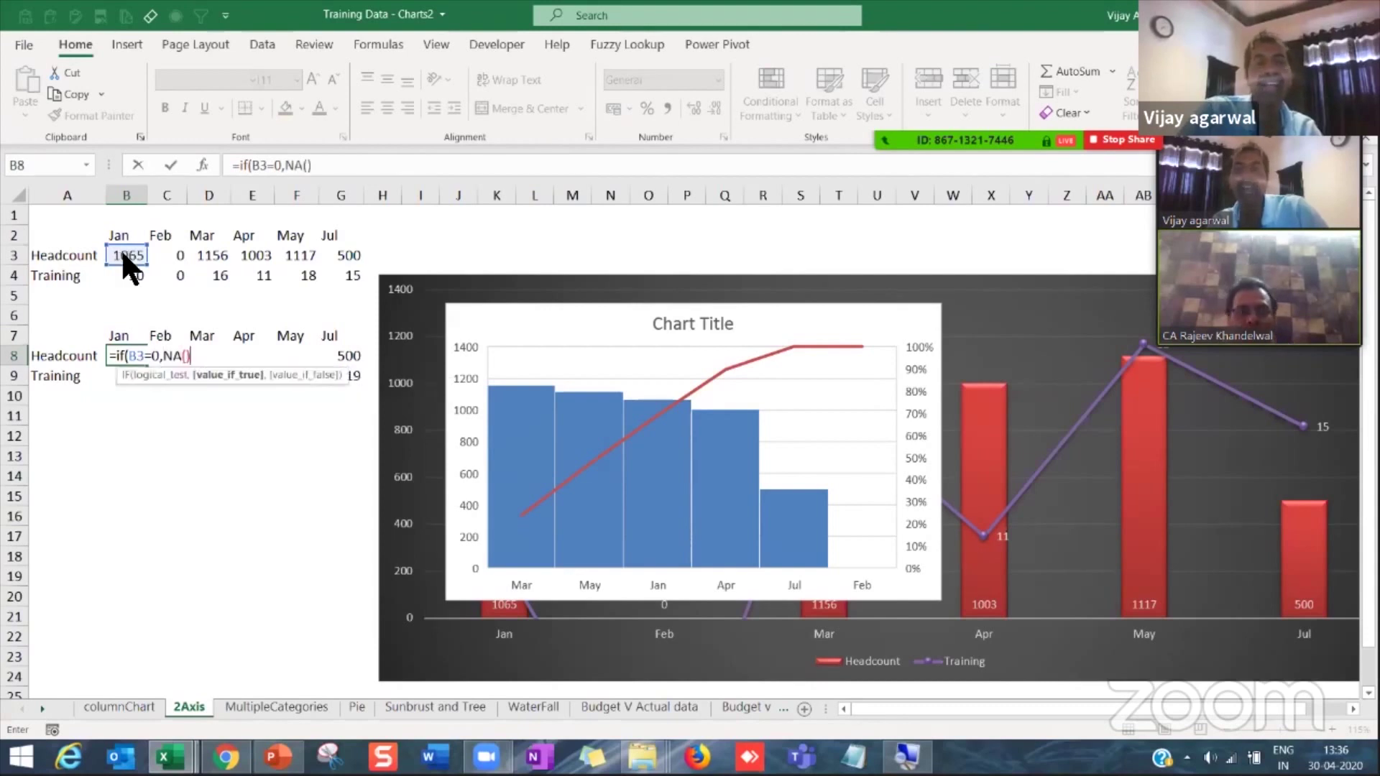
{"action": "key", "text": "Return"}
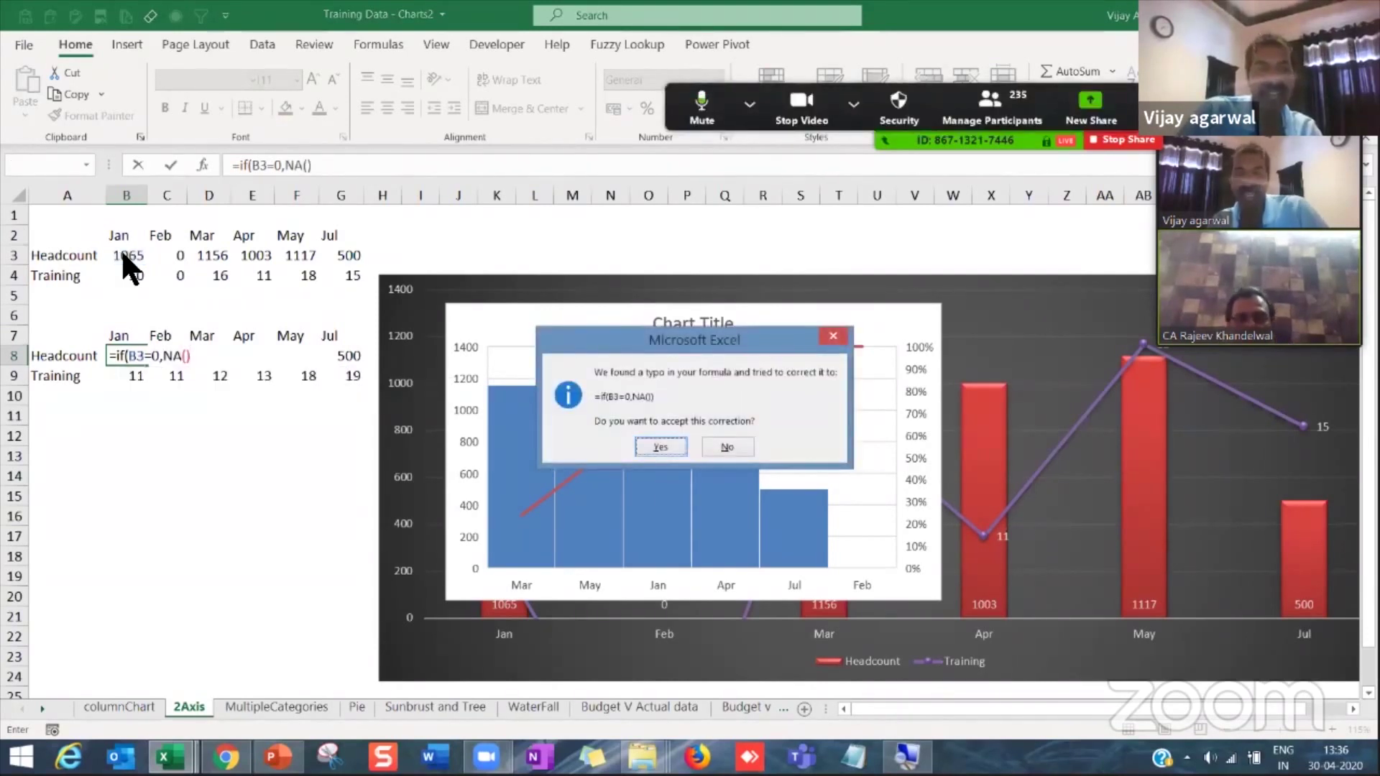
{"action": "left_click", "coordinate": [719, 453]}
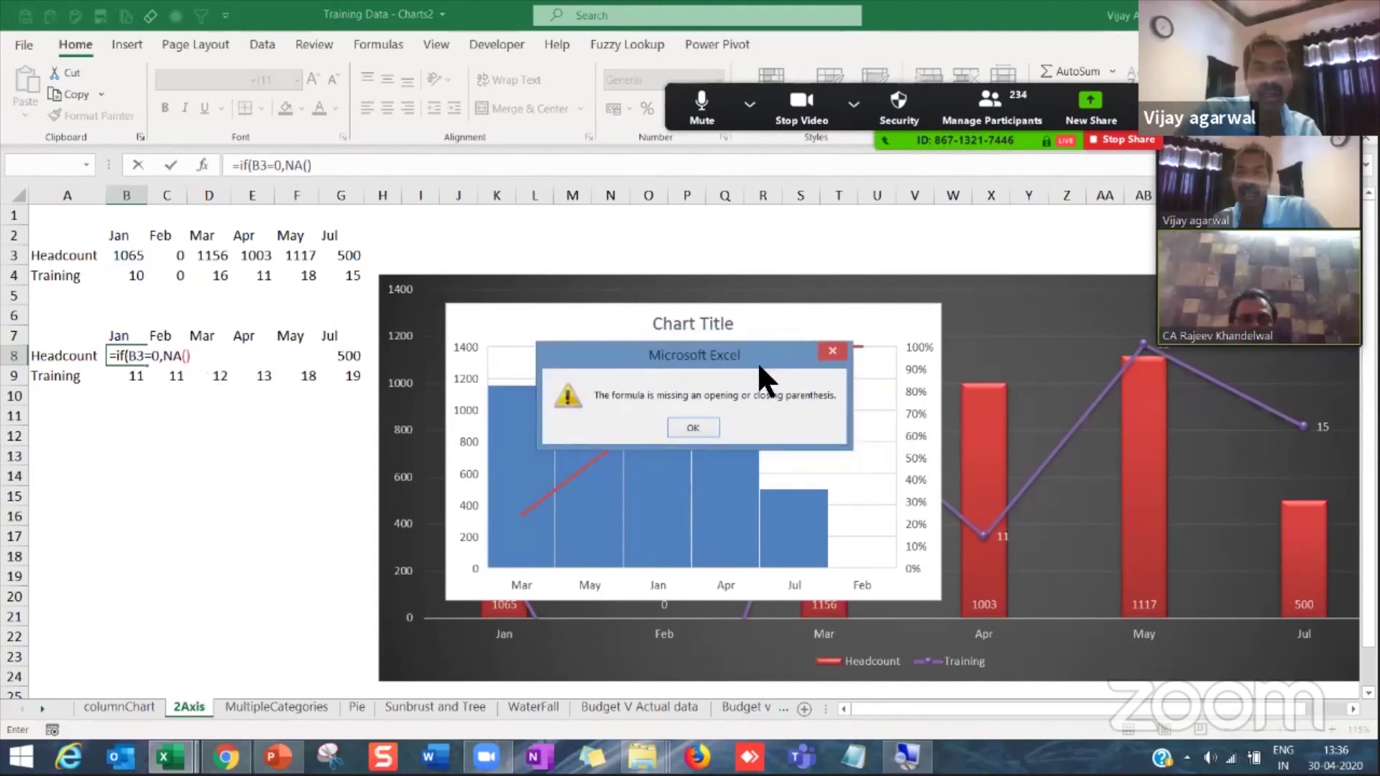
{"action": "left_click", "coordinate": [684, 429]}
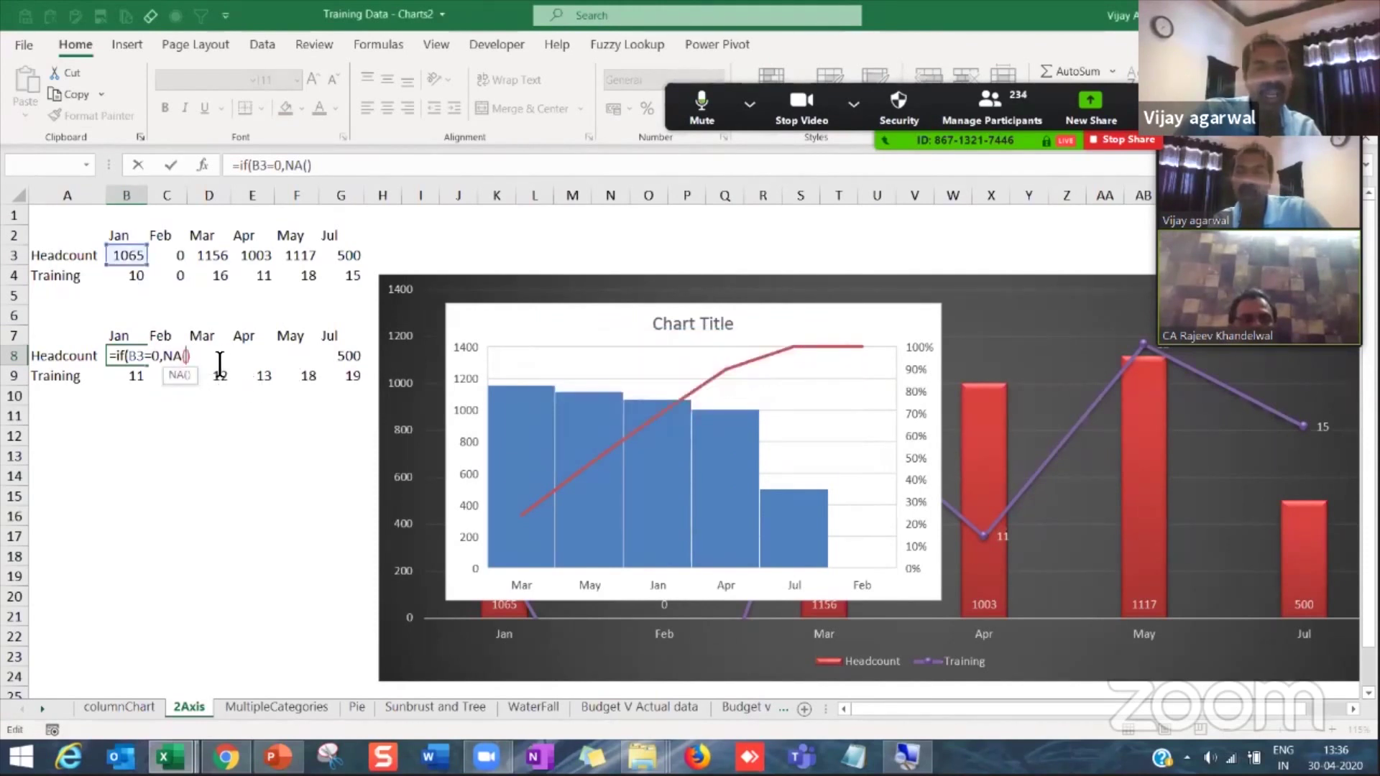
{"action": "key", "text": "Right"}
{"action": "type", "text": ","}
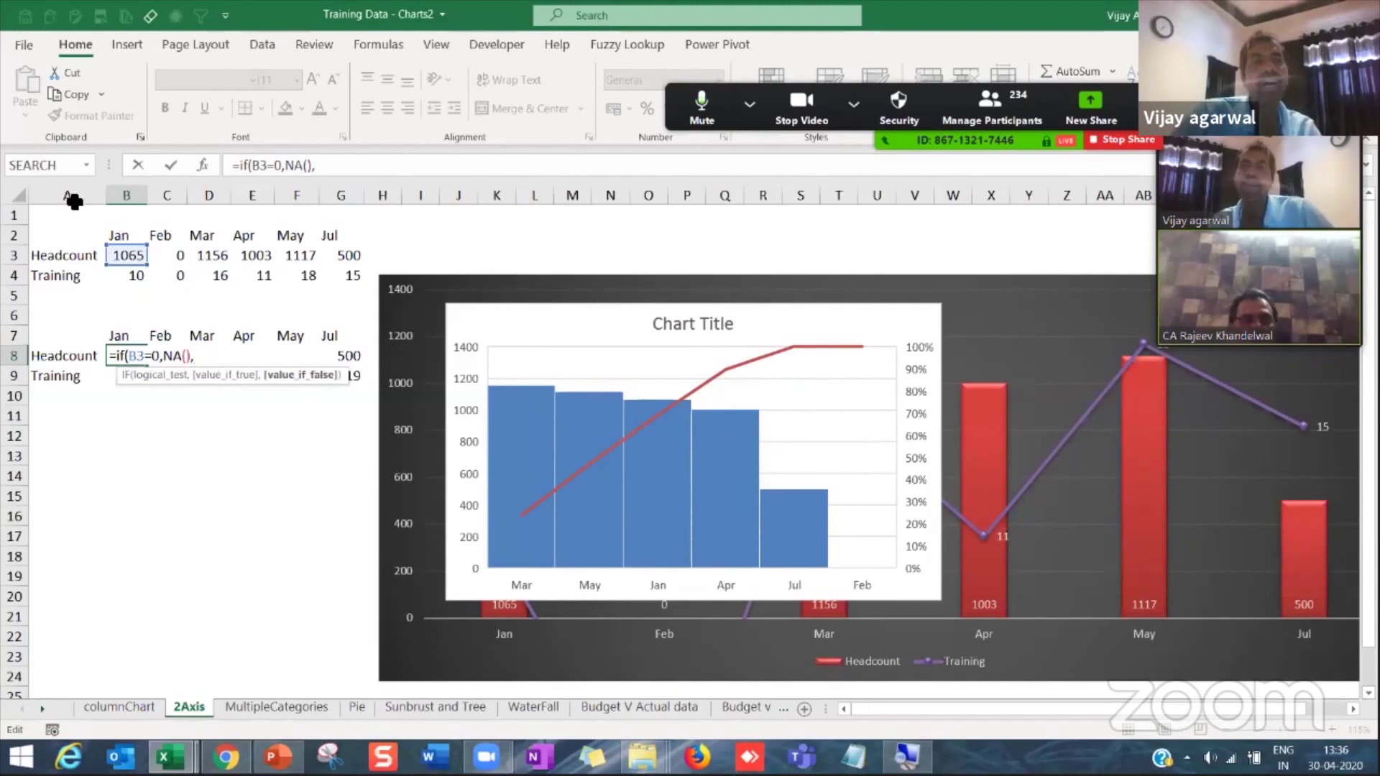
{"action": "left_click", "coordinate": [128, 256]}
{"action": "key", "text": "Return"}
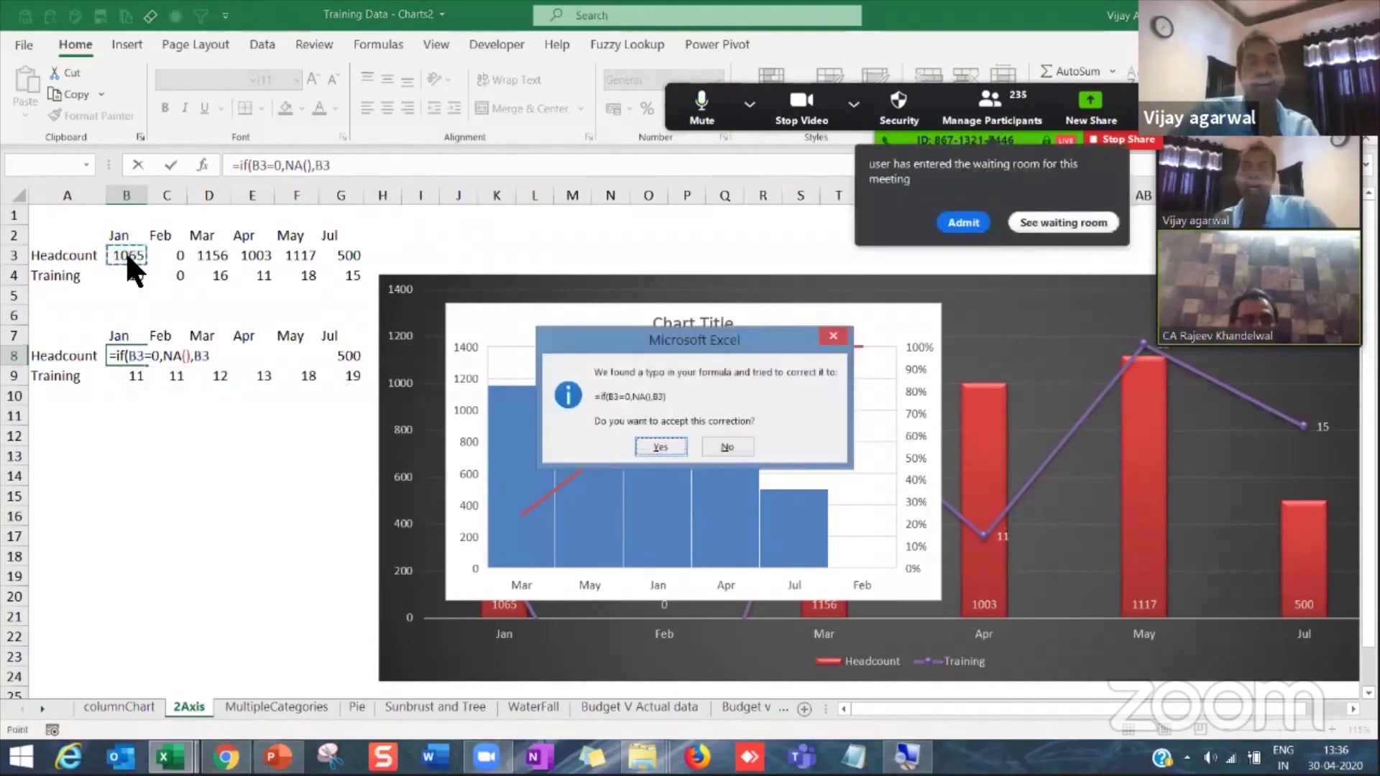
{"action": "key", "text": "Return"}
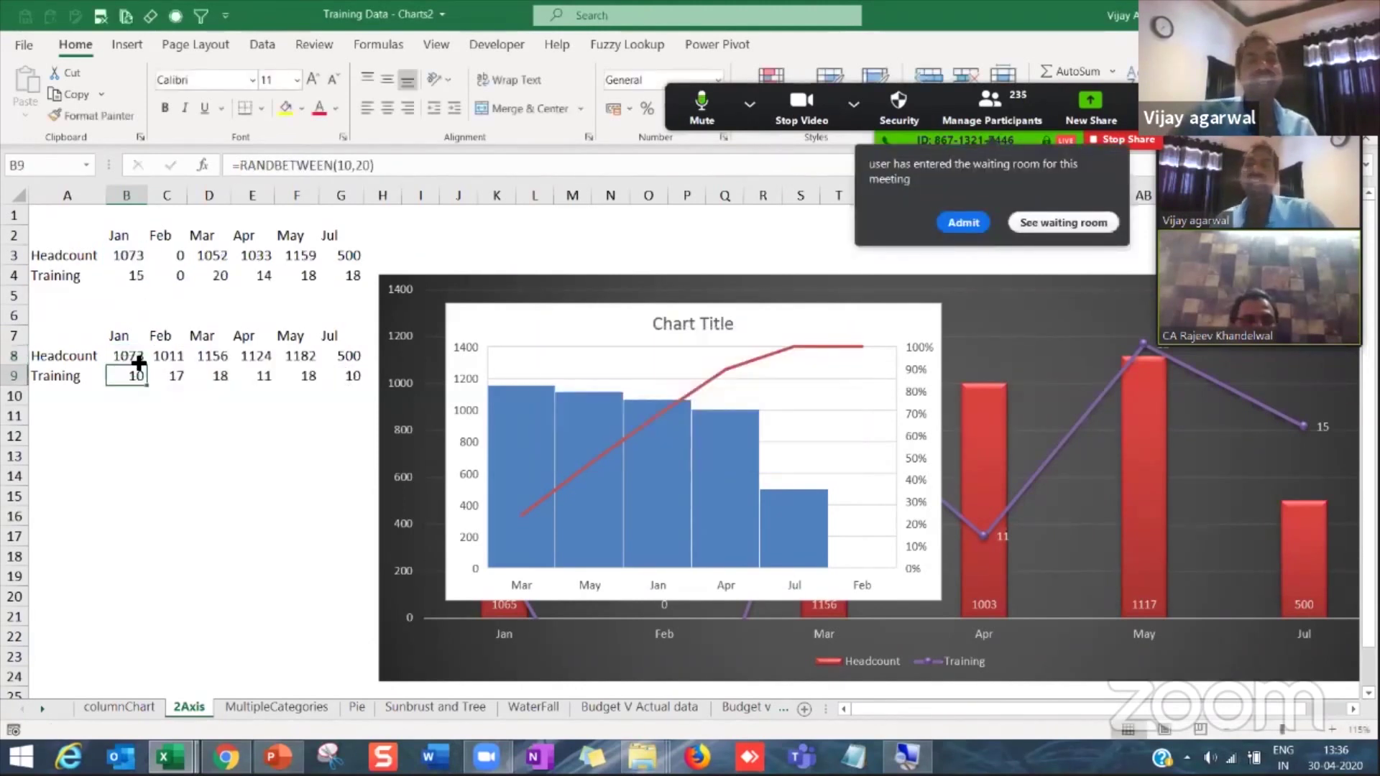
Step: Fill the IF formula from B8 down to B9 and across to July in column G
{"action": "left_click", "coordinate": [137, 361]}
{"action": "left_click_drag", "start_coordinate": [148, 366], "coordinate": [154, 385]}
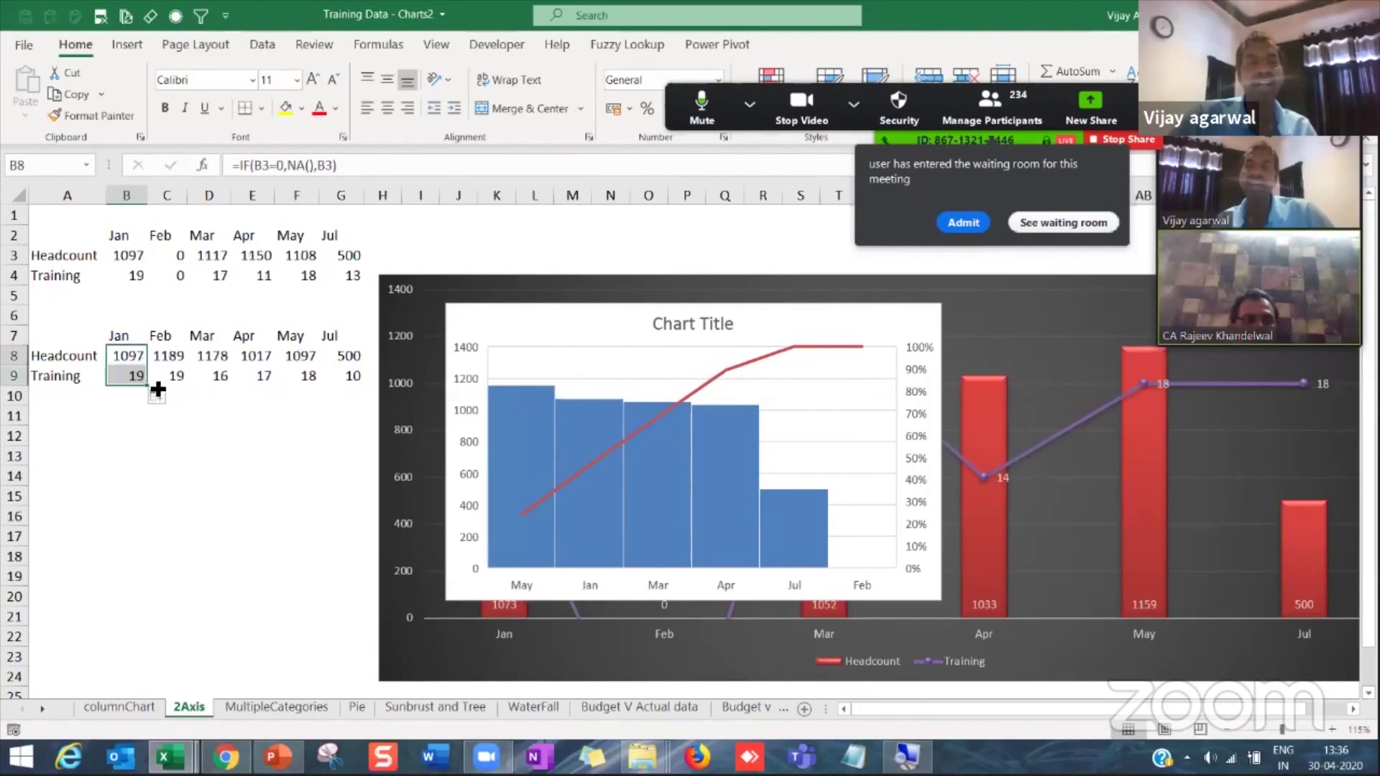
{"action": "left_click_drag", "start_coordinate": [238, 391], "coordinate": [368, 392]}
{"action": "left_click", "coordinate": [240, 441]}
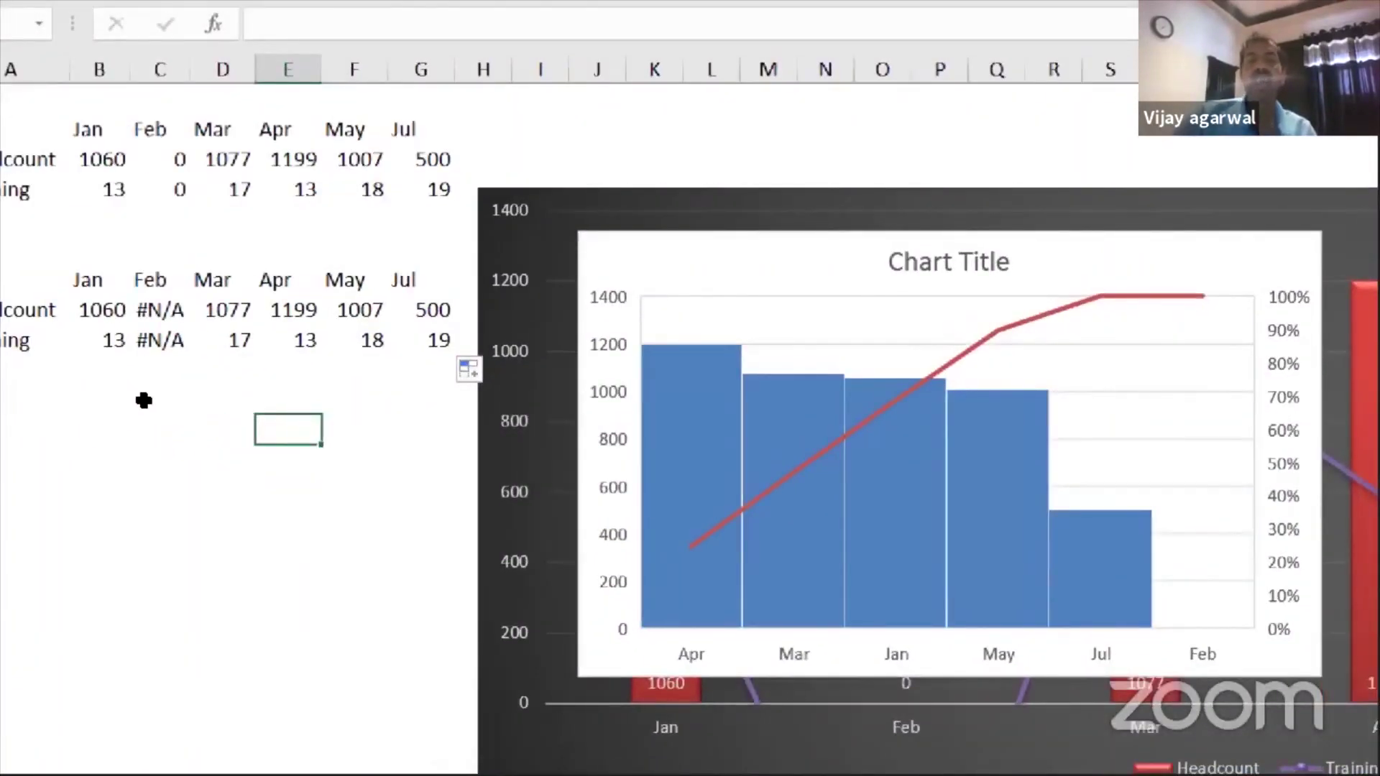
Step: Delete the dark Headcount and Training chart and the blue column chart with the cumulative percentage line
{"action": "left_click", "coordinate": [470, 282]}
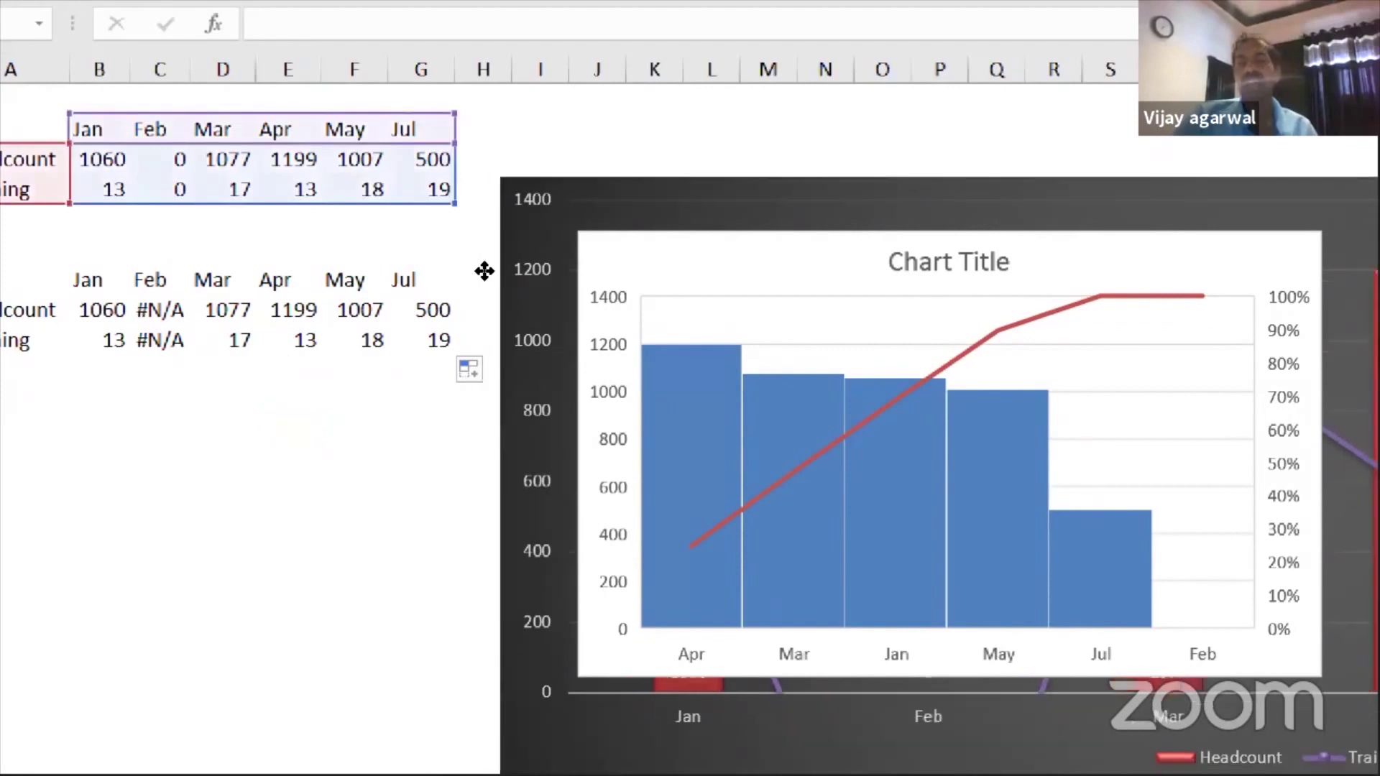
{"action": "key", "text": "Delete"}
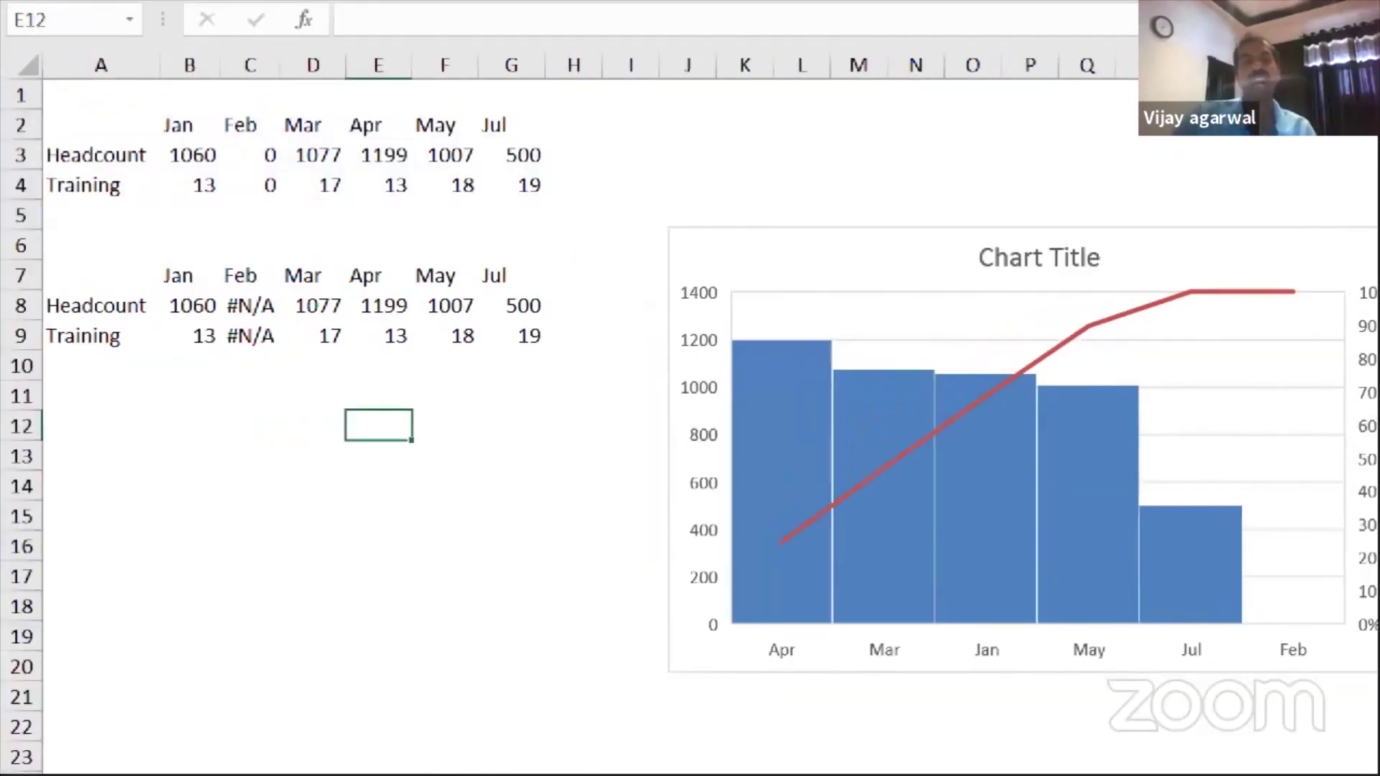
{"action": "left_click", "coordinate": [745, 215]}
{"action": "left_click", "coordinate": [751, 237]}
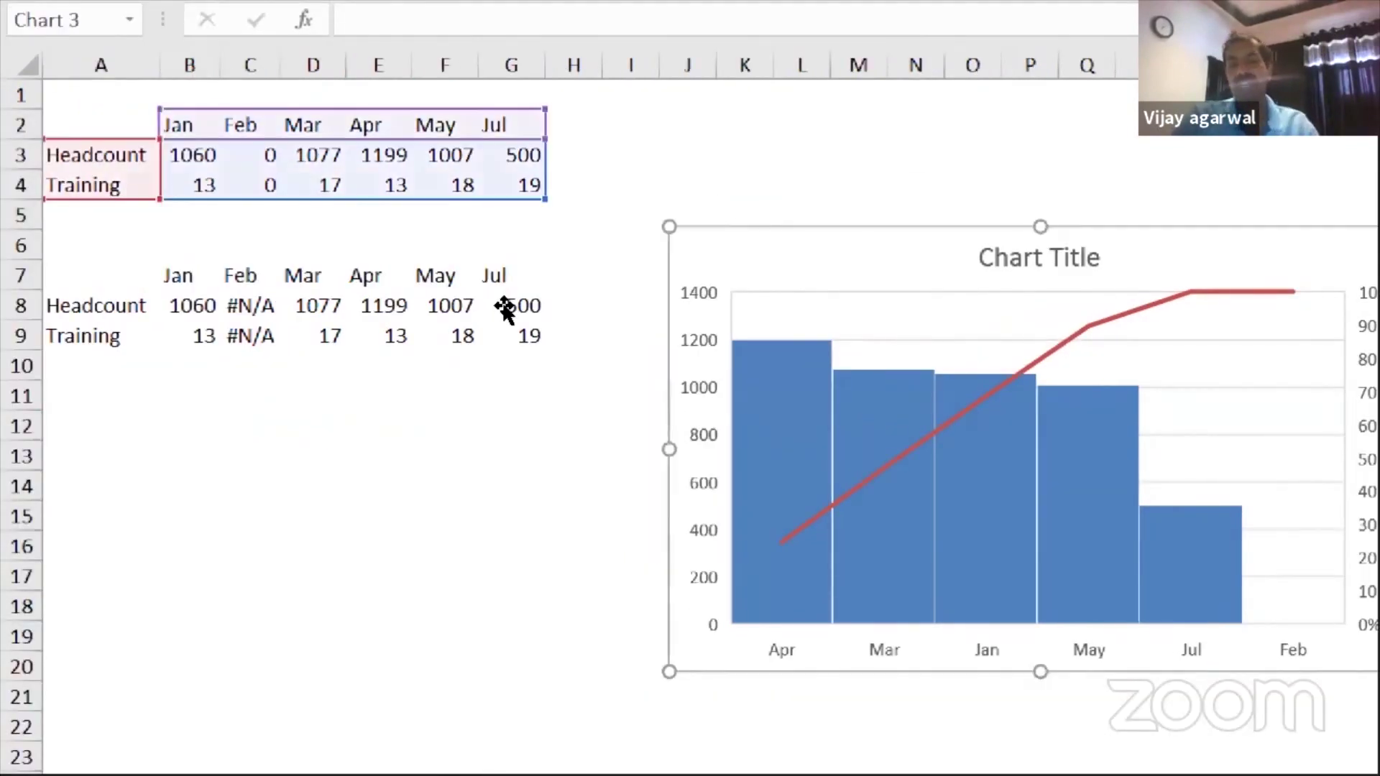
{"action": "key", "text": "Delete"}
{"action": "left_click", "coordinate": [313, 457]}
Step: Insert a default column chart from the helper table A7:G9 and clear the Feb heading in C7
{"action": "left_click_drag", "start_coordinate": [101, 275], "coordinate": [350, 379]}
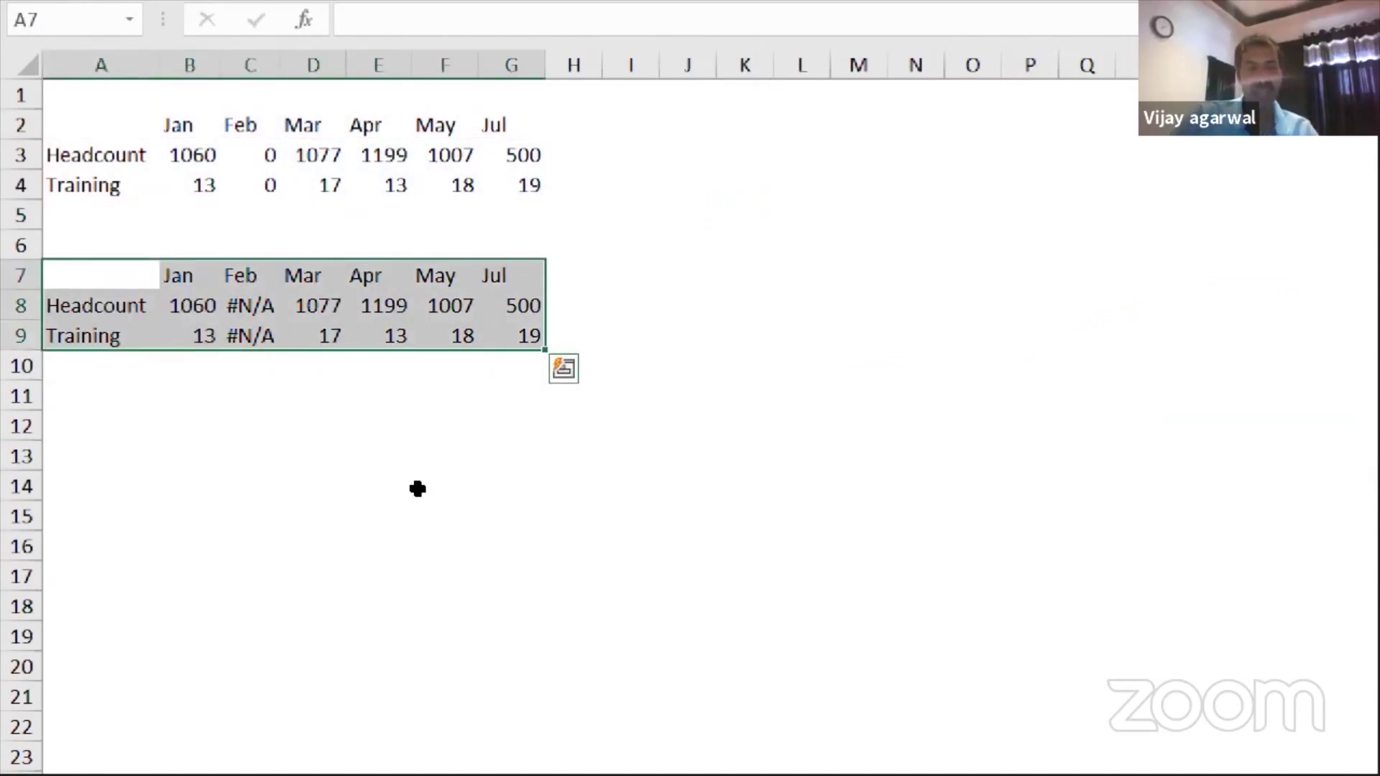
{"action": "key", "text": "alt+F1"}
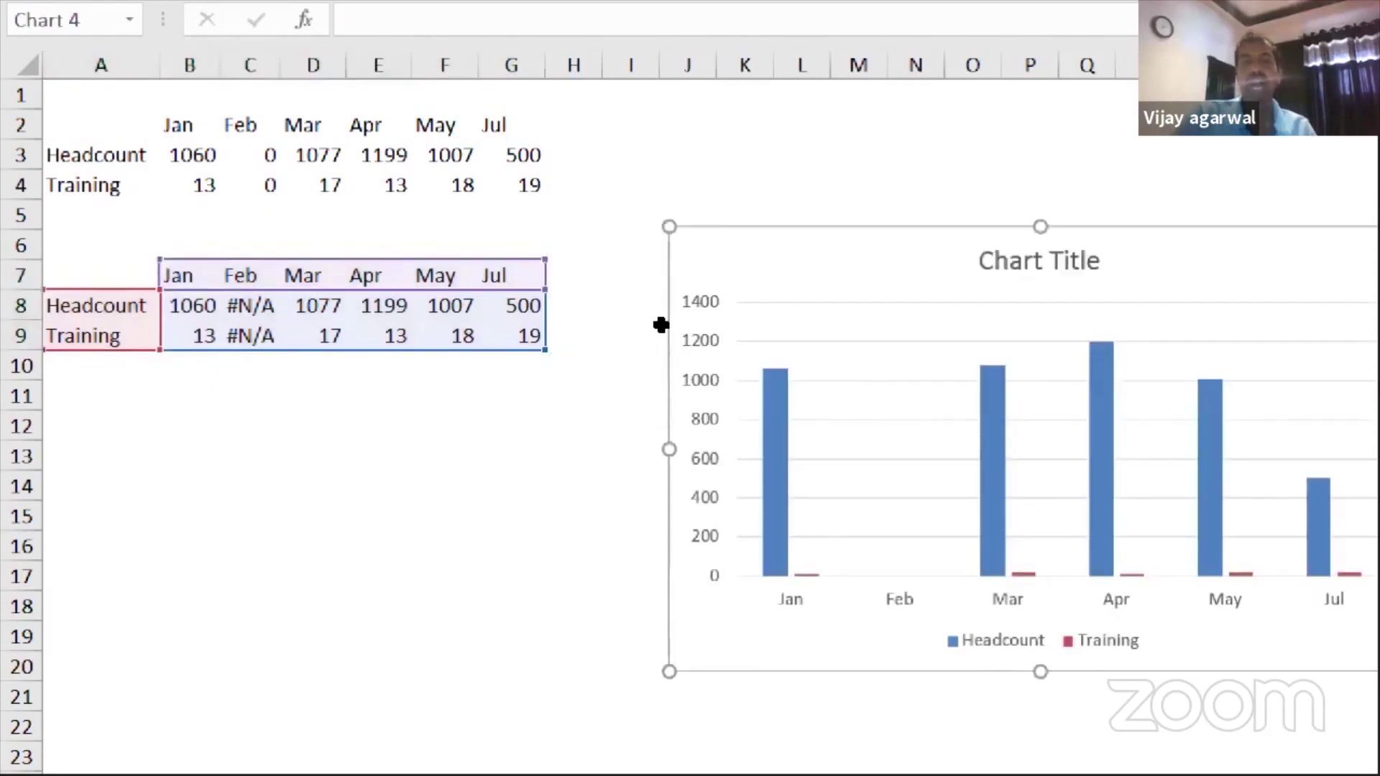
{"action": "left_click", "coordinate": [250, 276]}
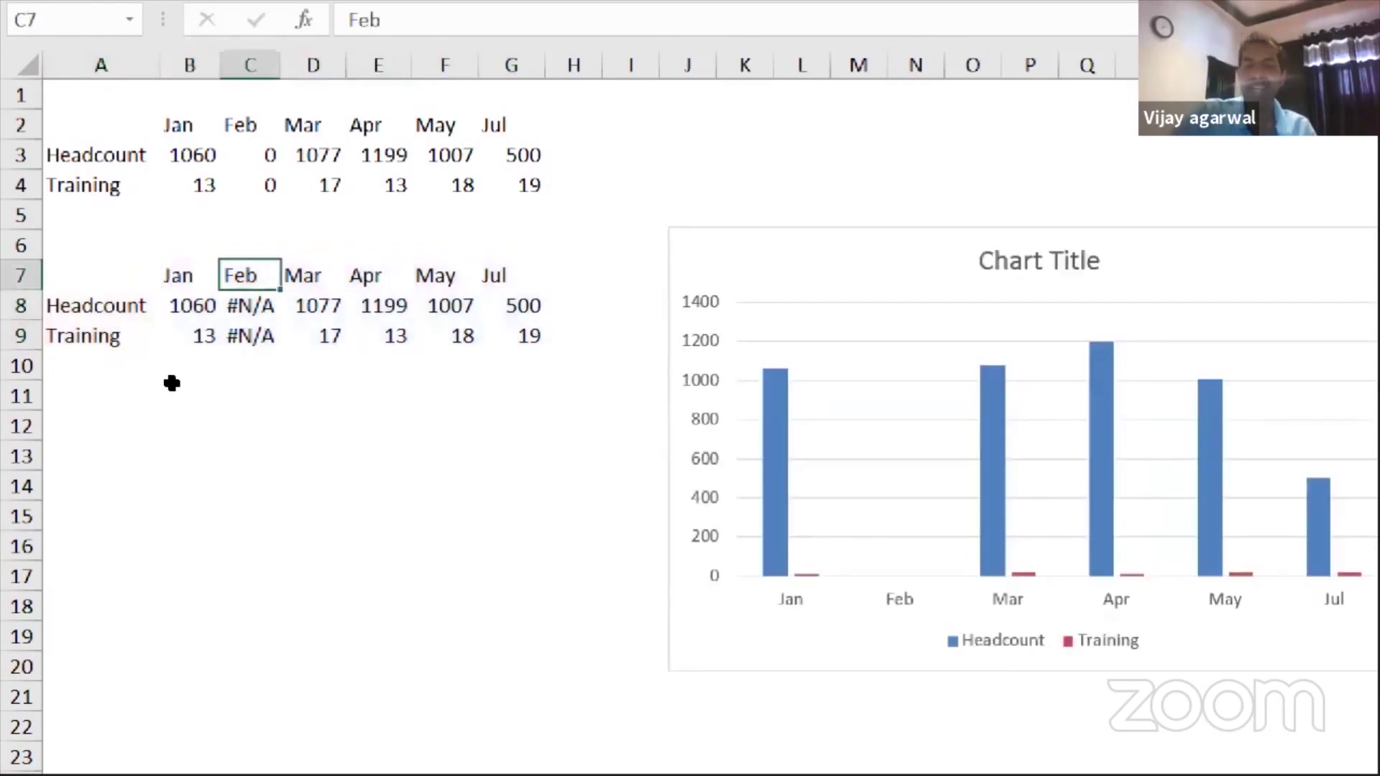
{"action": "key", "text": "Delete"}
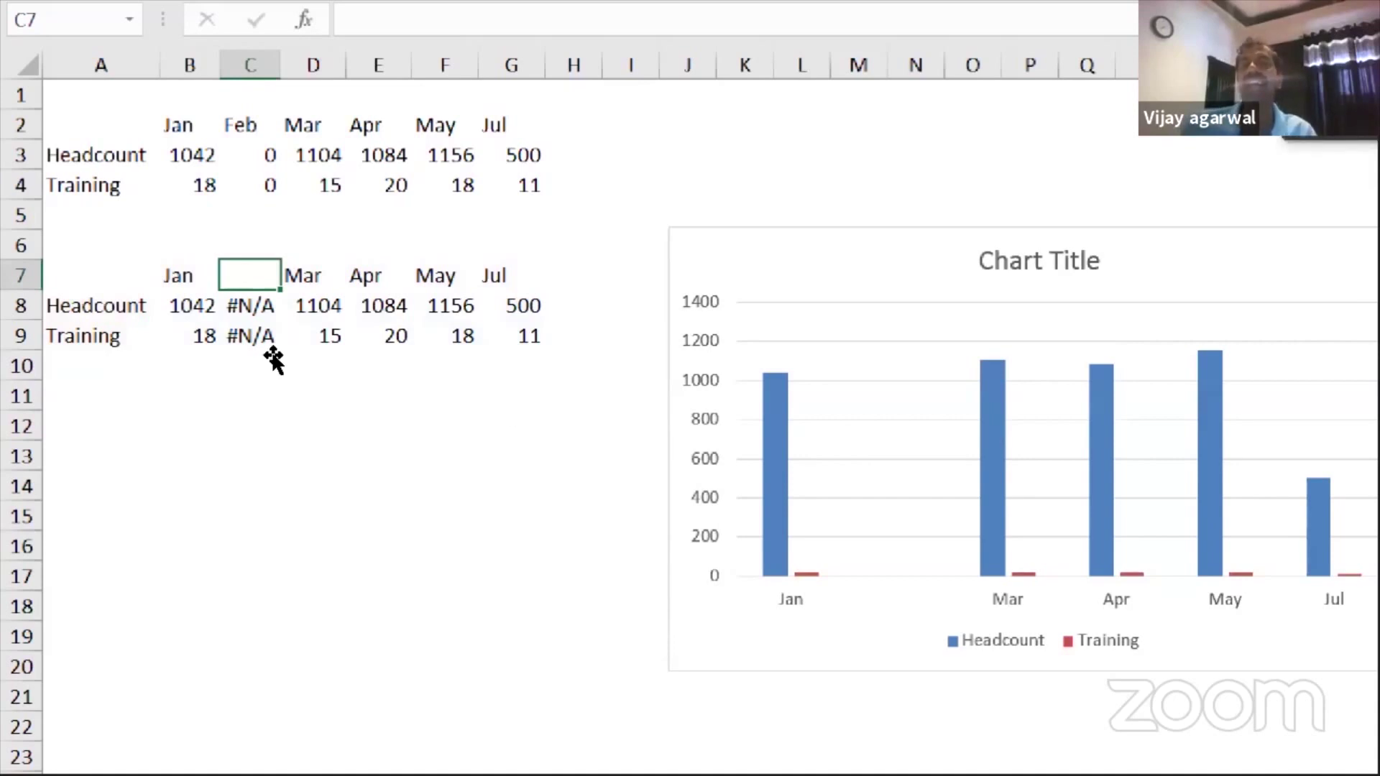
Step: Delete the helper table's column chart and switch to the MultipleCategories sheet
{"action": "left_click", "coordinate": [568, 308]}
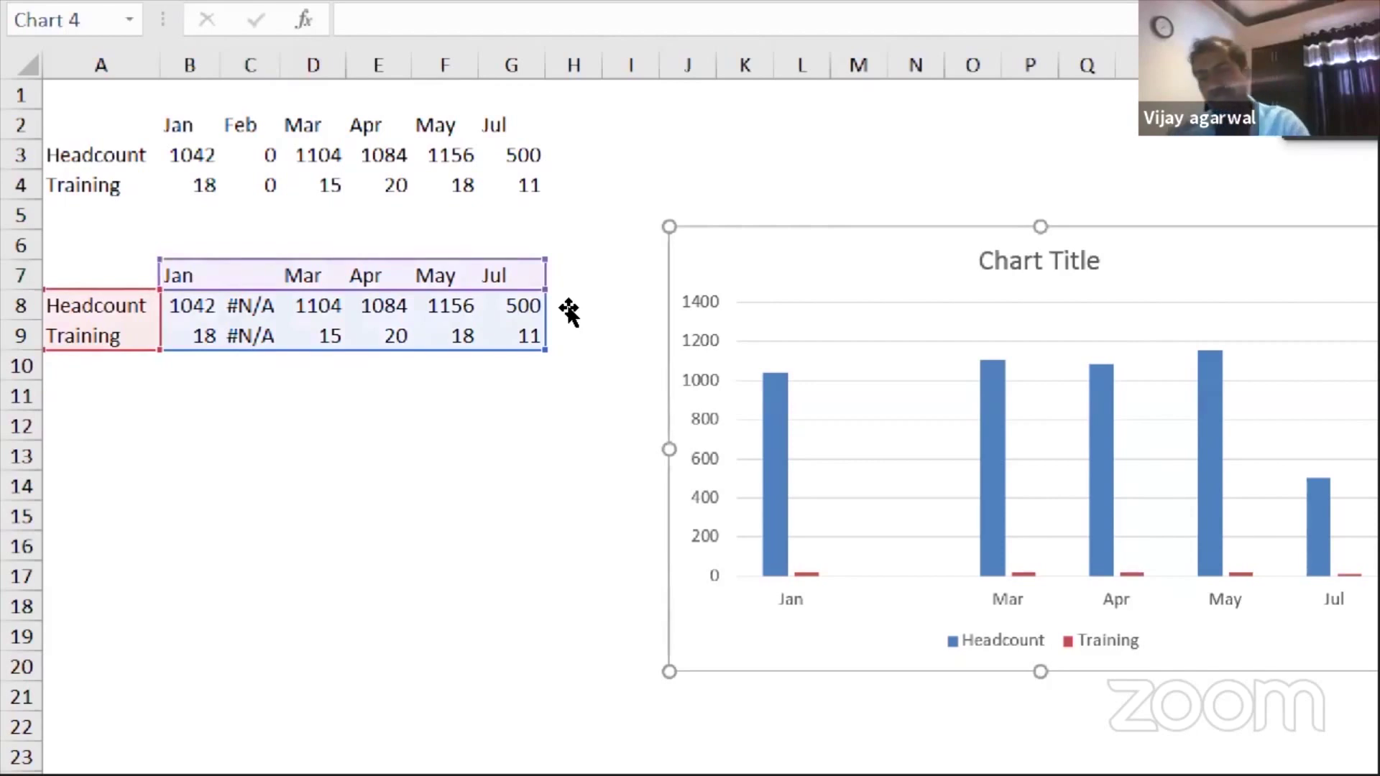
{"action": "key", "text": "Delete"}
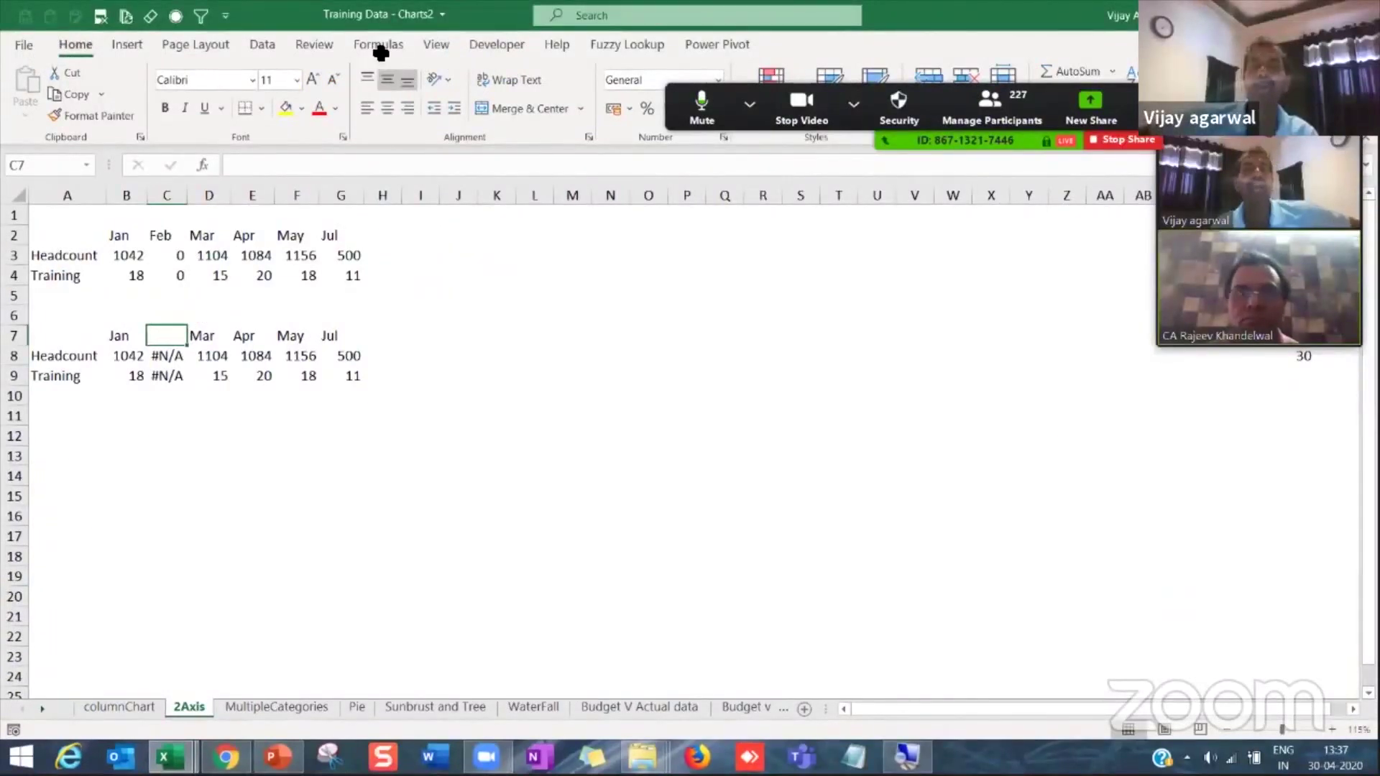
{"action": "left_click", "coordinate": [94, 701]}
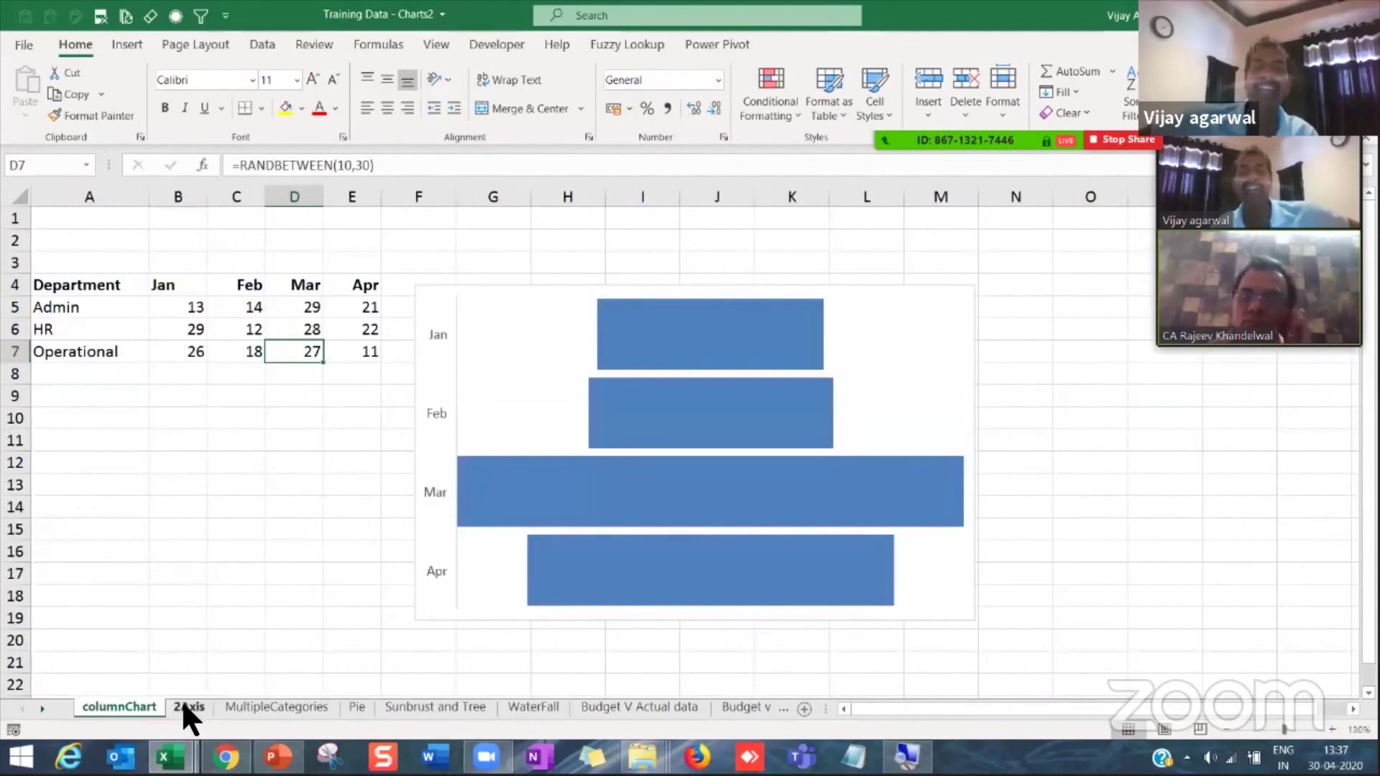
{"action": "left_click", "coordinate": [181, 702]}
{"action": "left_click", "coordinate": [256, 704]}
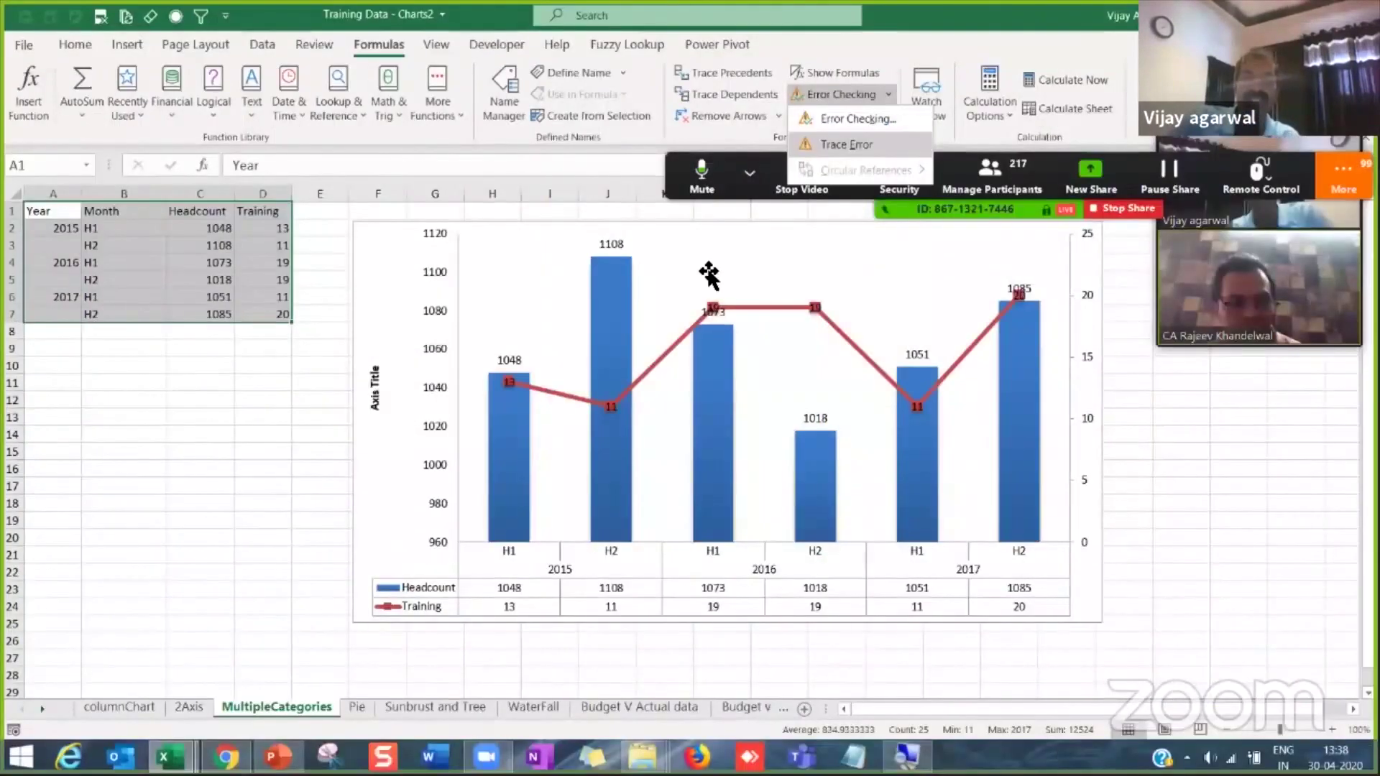
Step: Enter 10, 20 and 30 in B28:B30 below the chart and total them with a SUM formula in B31
{"action": "left_click", "coordinate": [158, 527]}
{"action": "scroll", "coordinate": [270, 454], "scroll_direction": "up", "scroll_amount": 7}
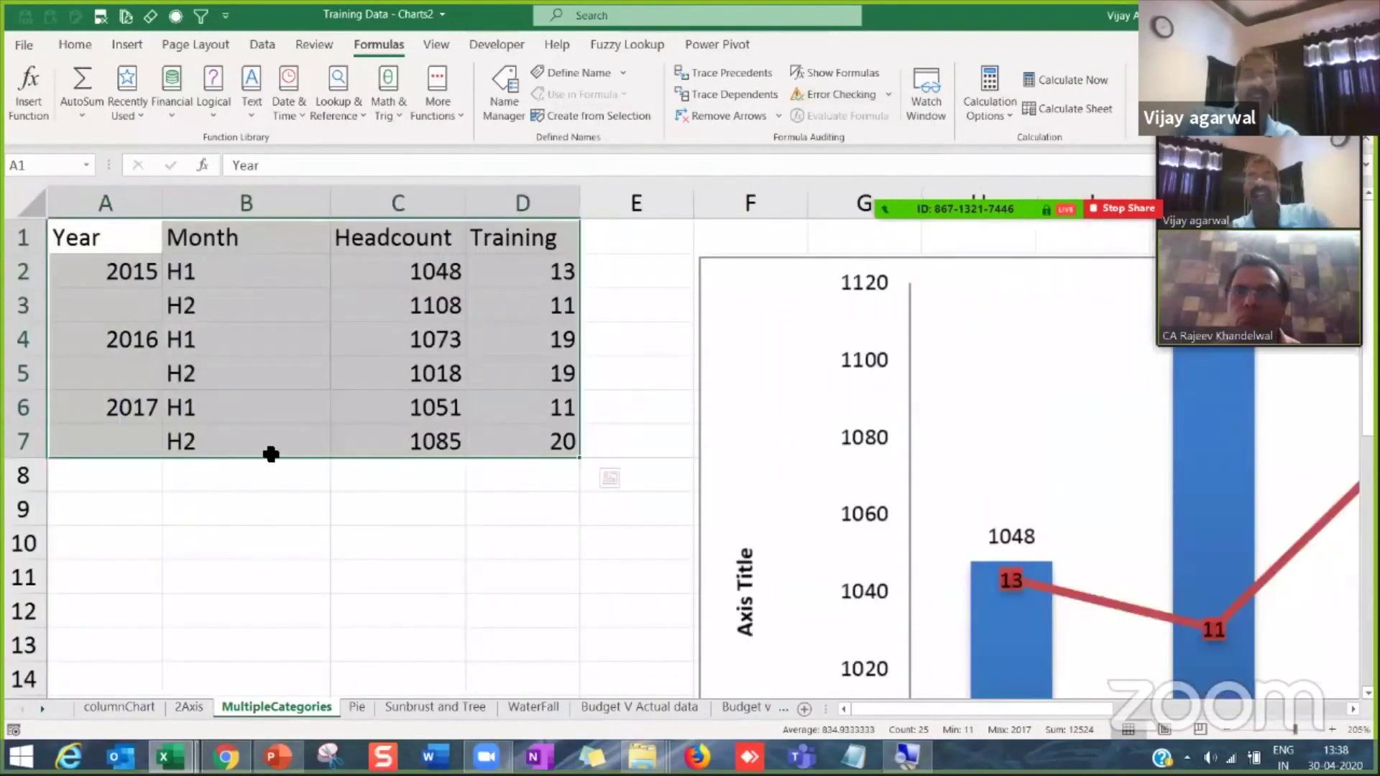
{"action": "scroll", "coordinate": [270, 454], "scroll_direction": "down", "scroll_amount": 8}
{"action": "left_click", "coordinate": [292, 350]}
{"action": "type", "text": "10"}
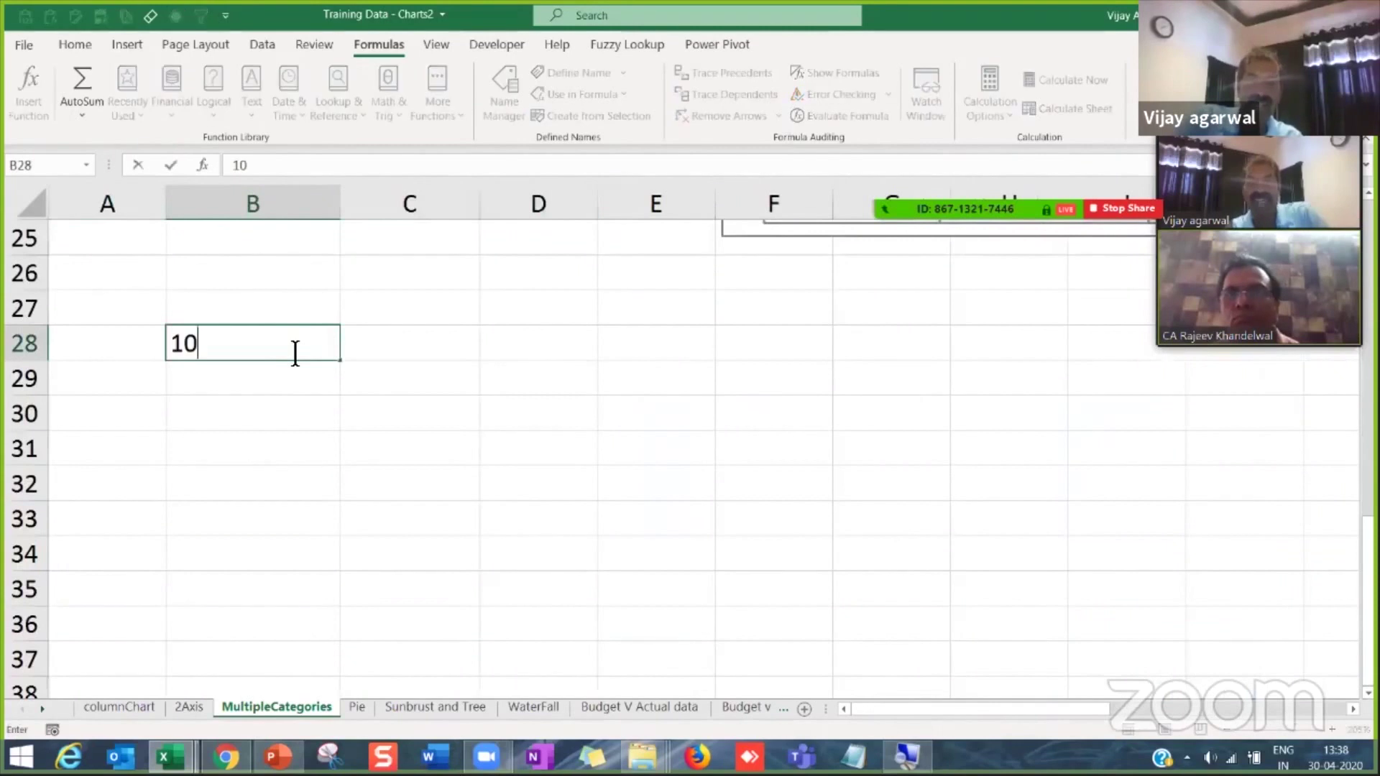
{"action": "key", "text": "Return"}
{"action": "type", "text": "20"}
{"action": "key", "text": "Return"}
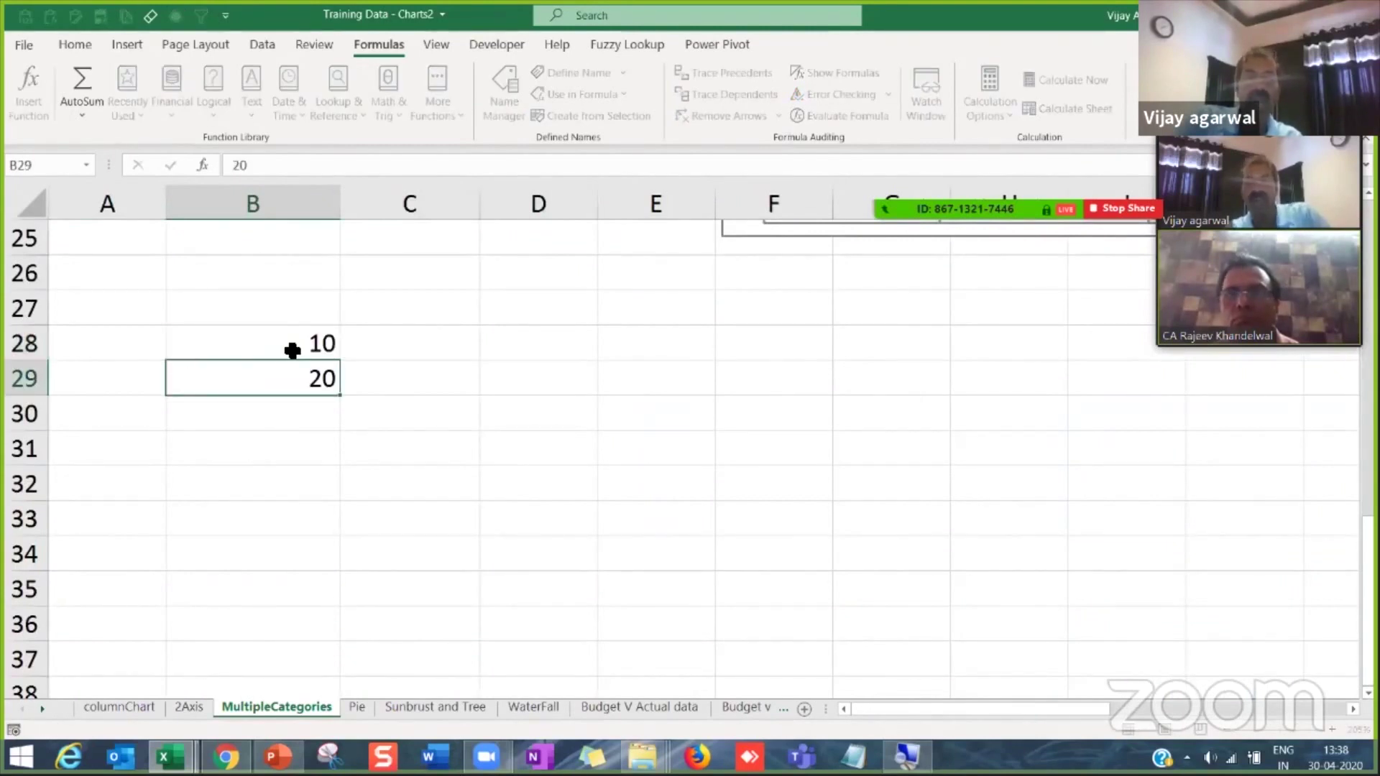
{"action": "type", "text": "30"}
{"action": "key", "text": "Return"}
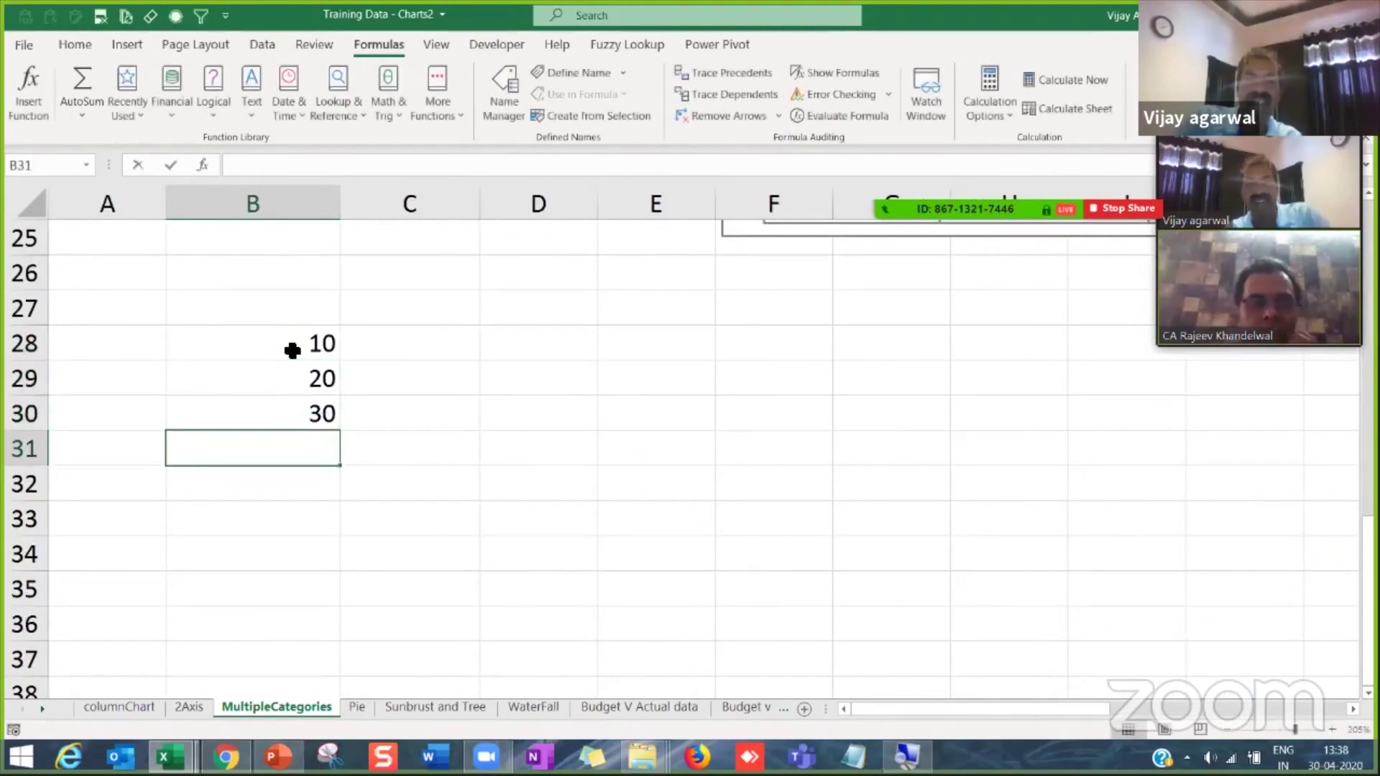
{"action": "key", "text": "alt+equal"}
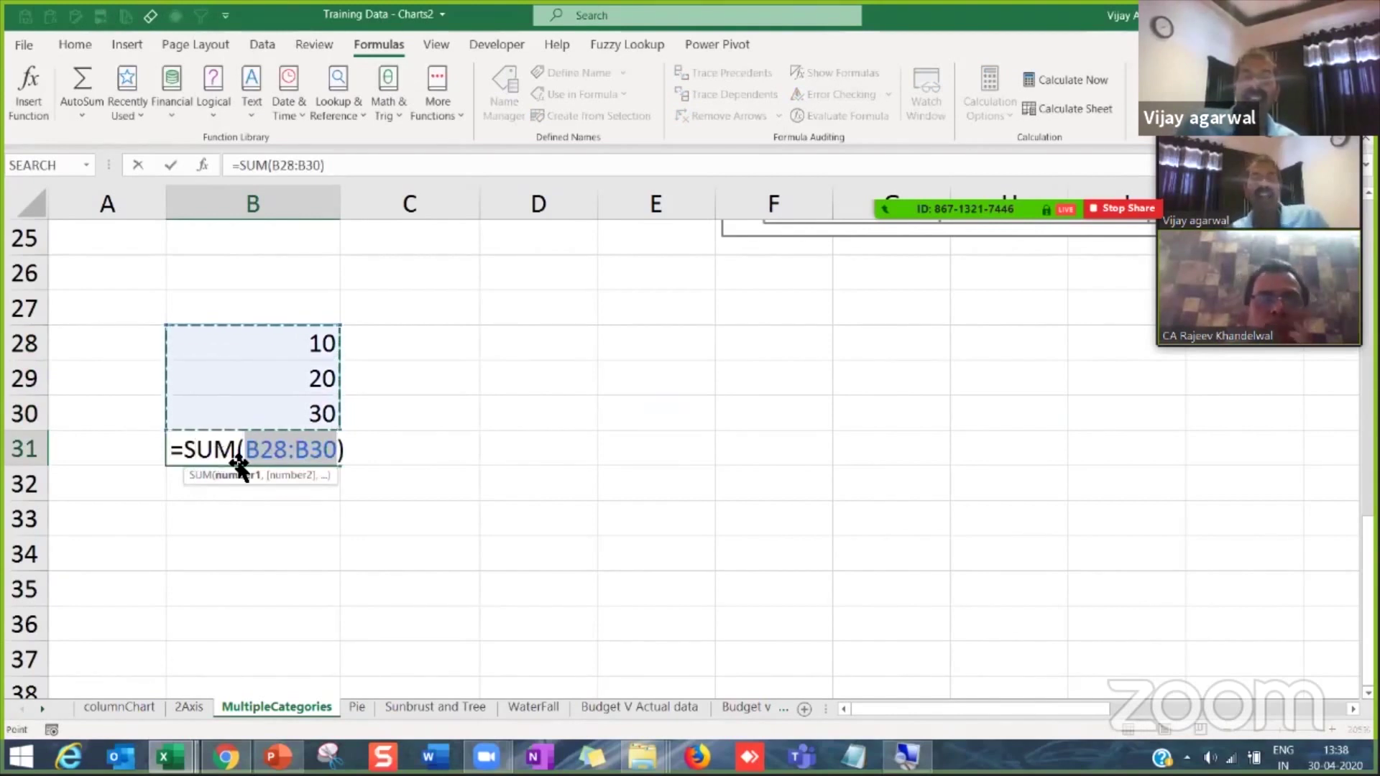
{"action": "key", "text": "Return"}
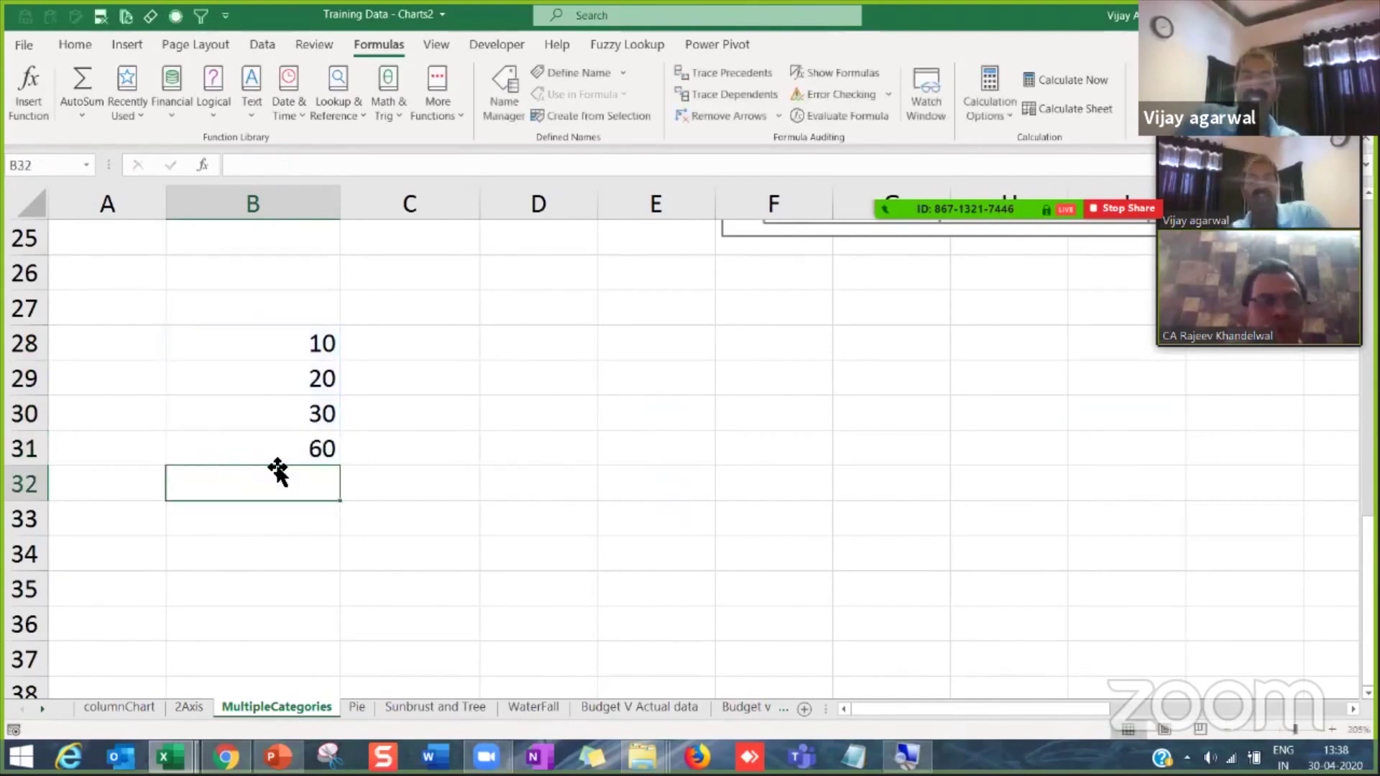
Step: Change the formula in B31 to =SUM(B28:B31) so that it refers to its own cell
{"action": "key", "text": "Up"}
{"action": "key", "text": "F2"}
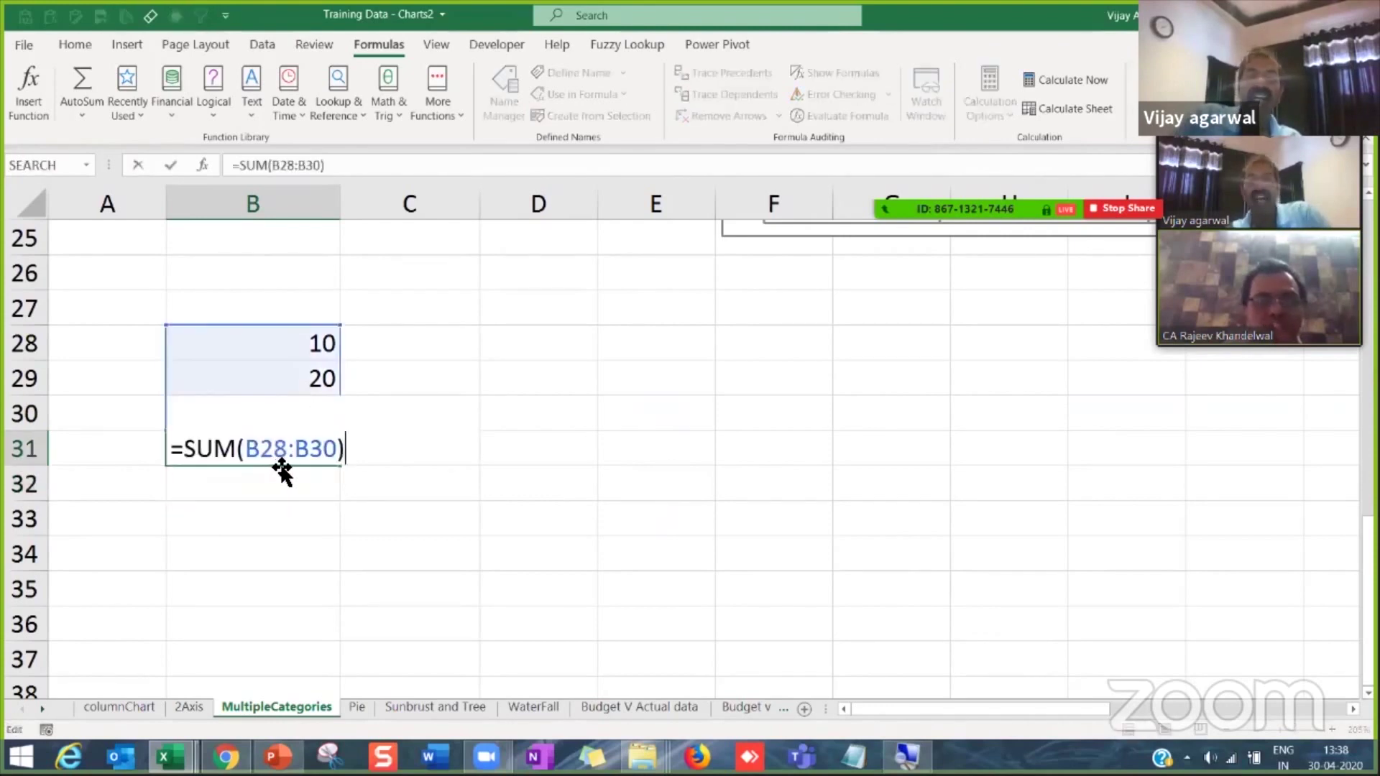
{"action": "left_click", "coordinate": [324, 449]}
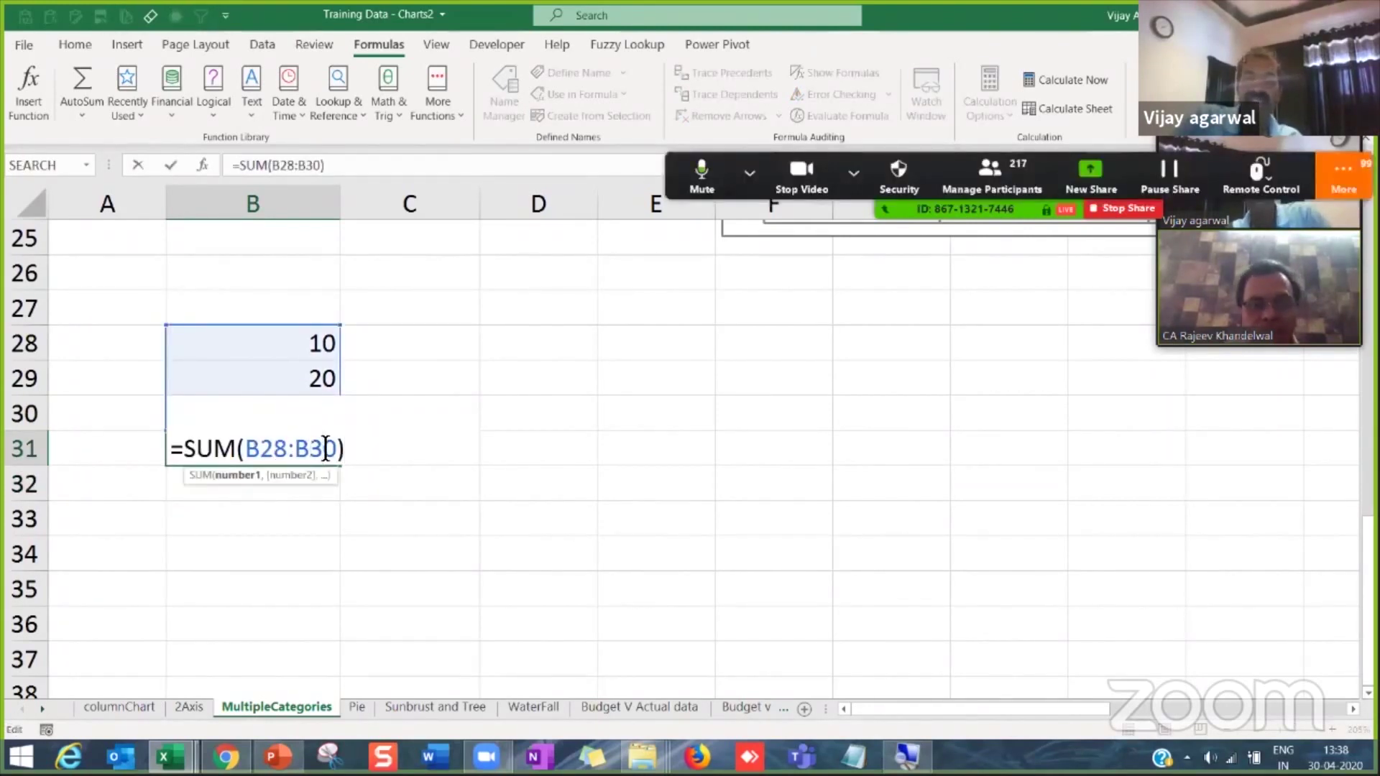
{"action": "key", "text": "Delete"}
{"action": "type", "text": "1"}
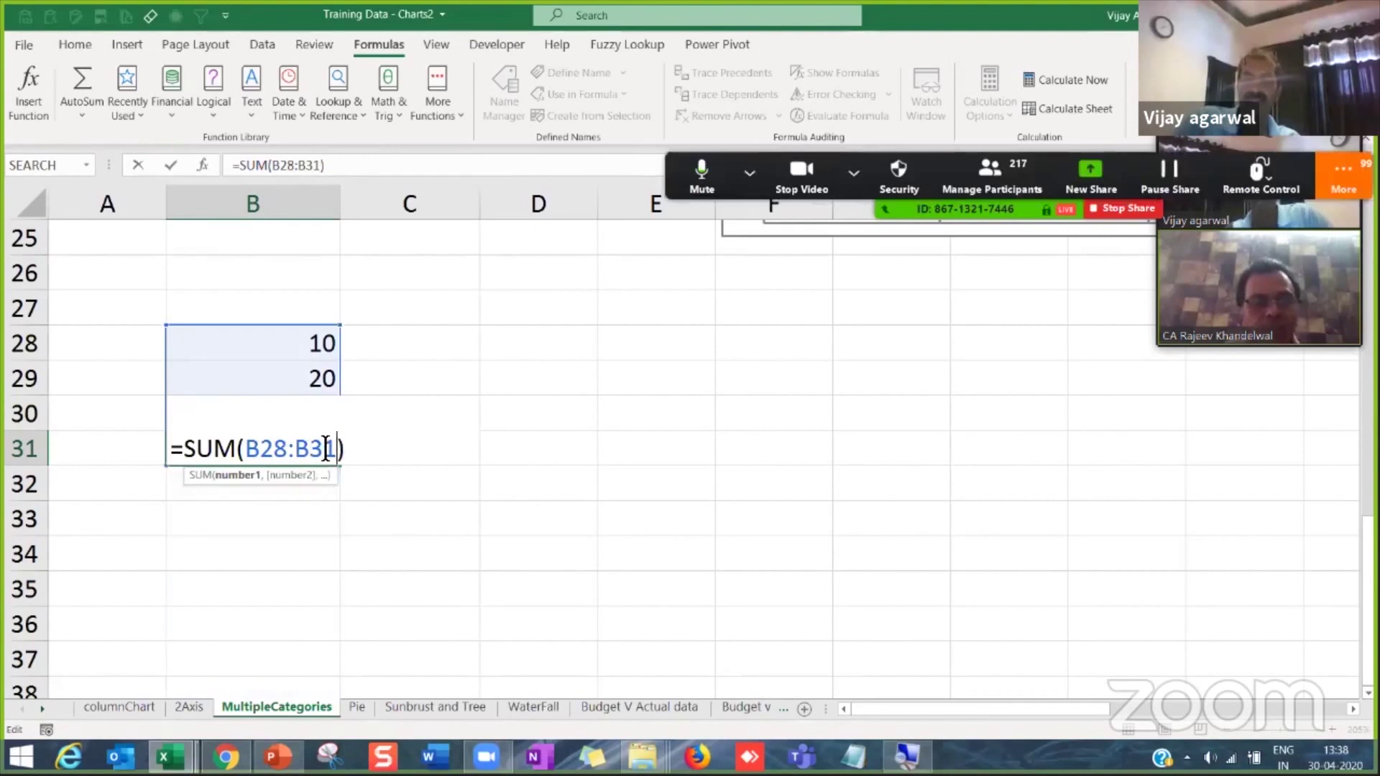
{"action": "key", "text": "shift+Return"}
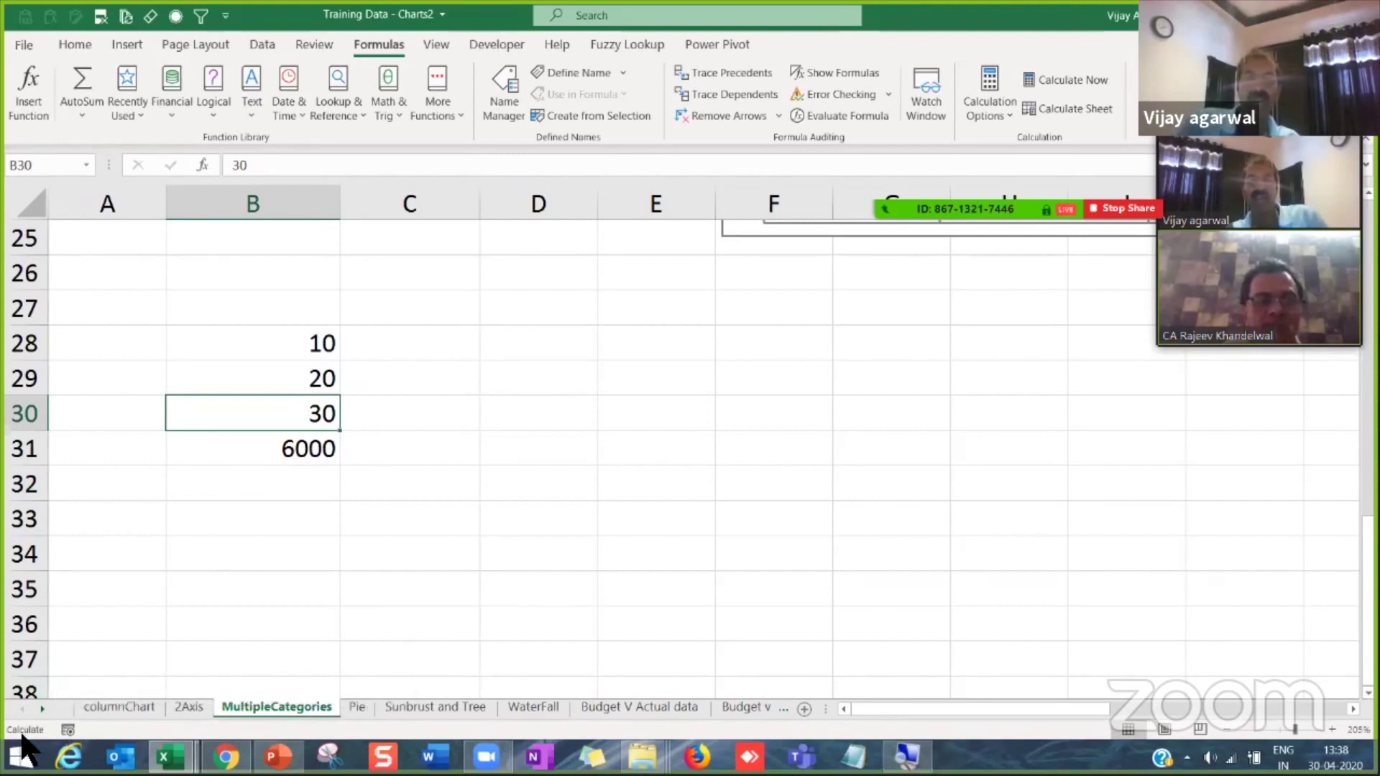
Step: Check the error-checking options for the circular SUM formula in B31, and select the range B28:B31
{"action": "left_click", "coordinate": [251, 458]}
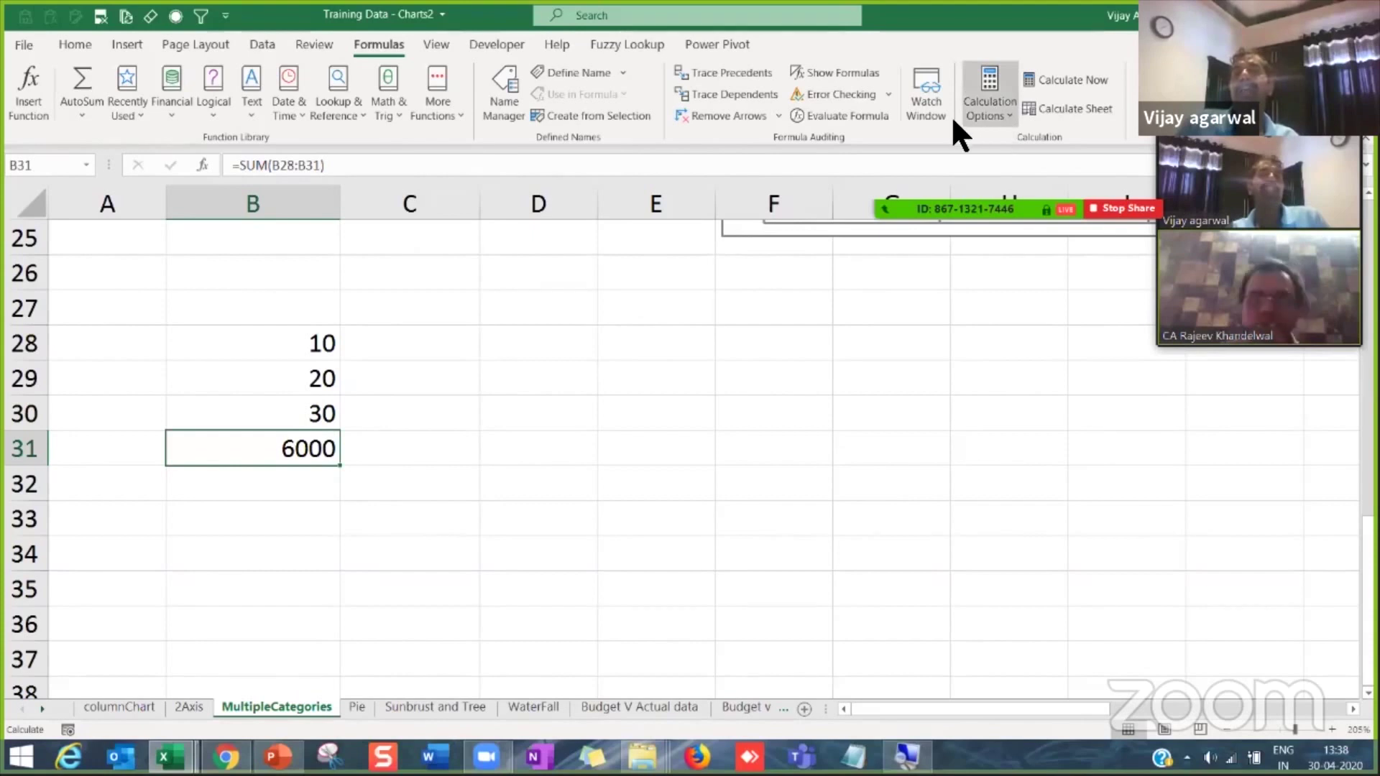
{"action": "left_click", "coordinate": [888, 93]}
{"action": "left_click", "coordinate": [446, 307]}
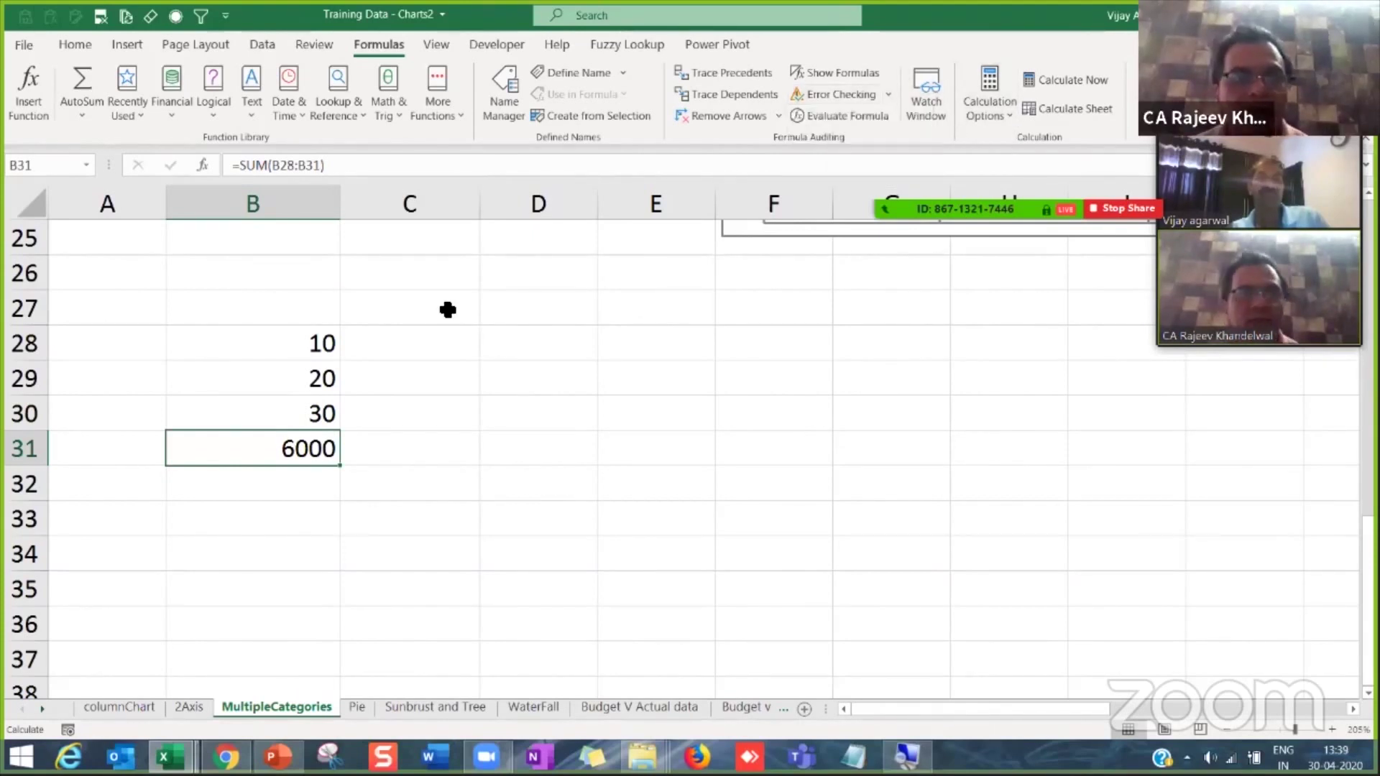
{"action": "left_click", "coordinate": [448, 309]}
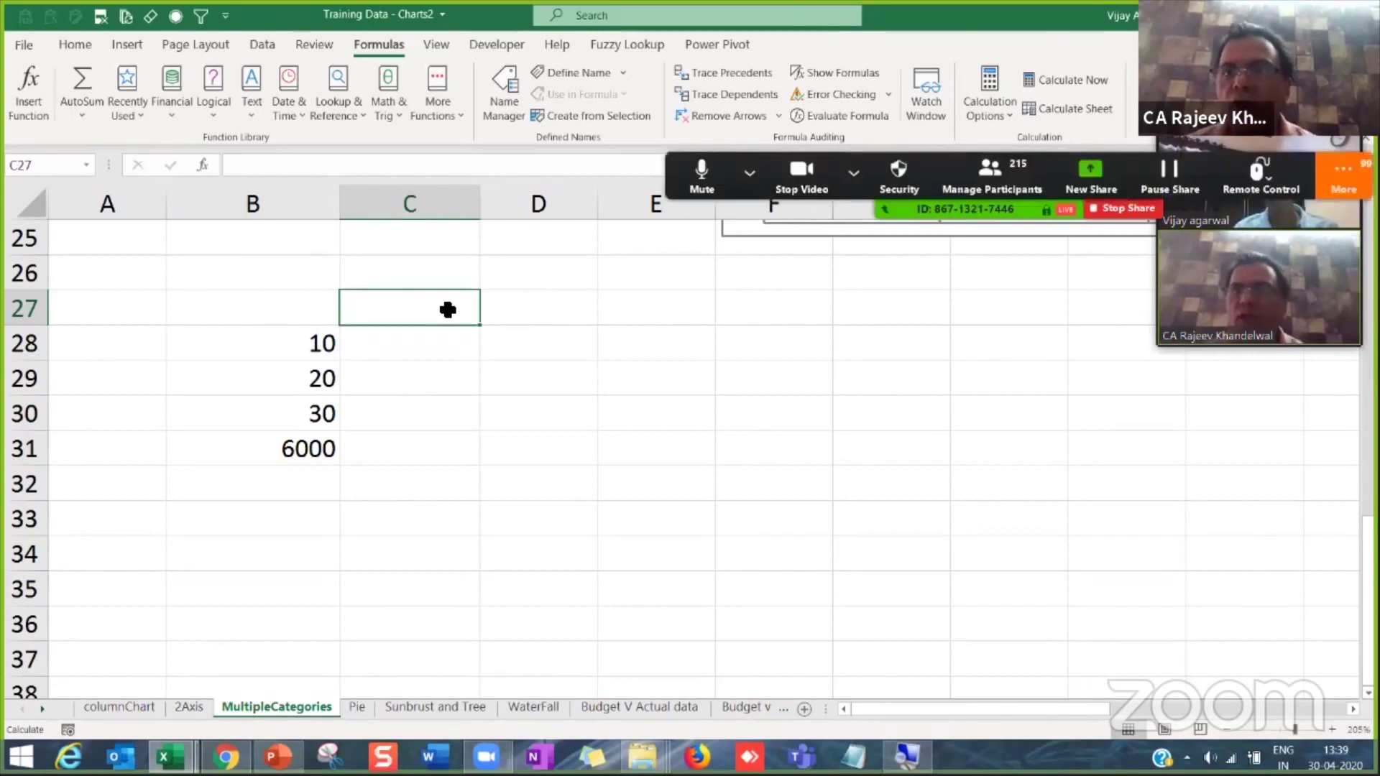
{"action": "left_click", "coordinate": [300, 355]}
{"action": "left_click_drag", "start_coordinate": [299, 354], "coordinate": [301, 466]}
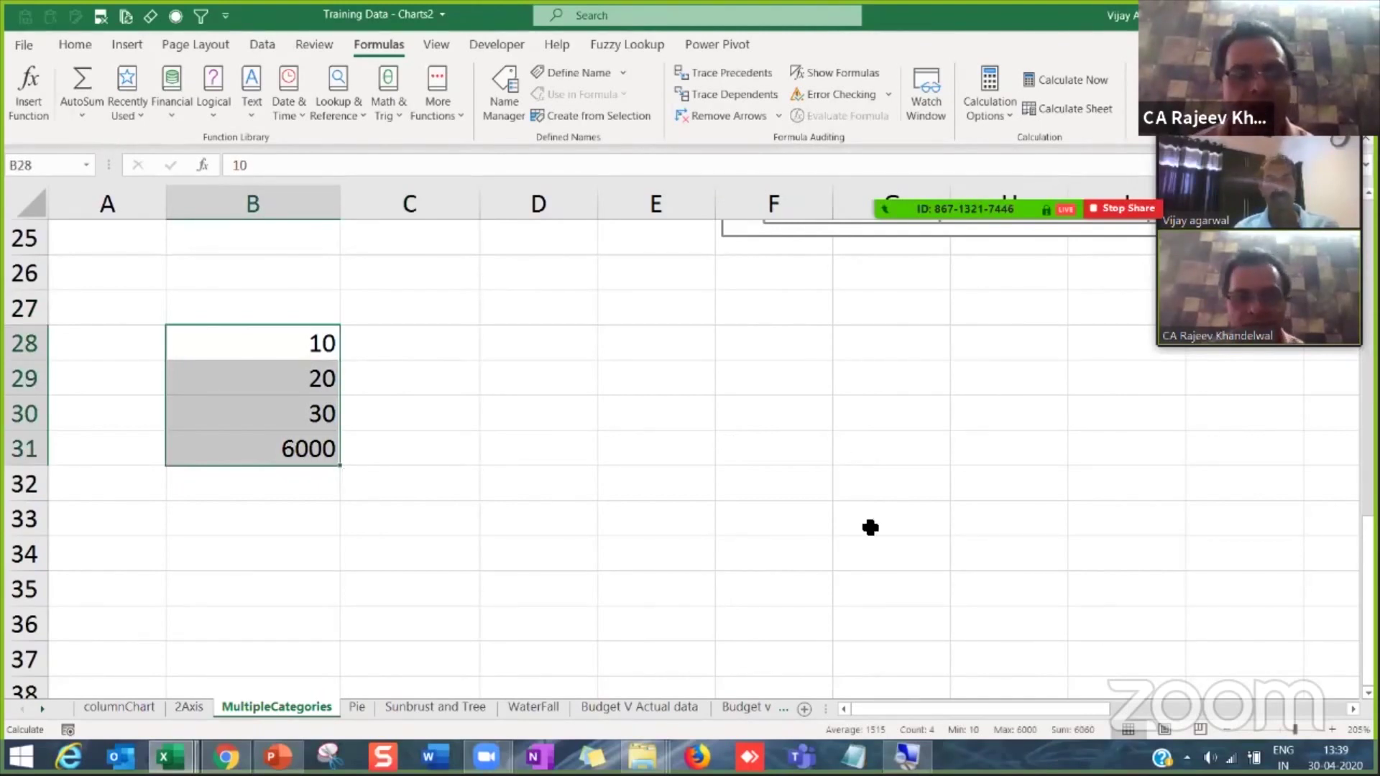
Step: Switch to the PowerPoint presentation Webtel 30 Apr 20 ver2 and show its Thank You slide without the text box selected
{"action": "mouse_move", "coordinate": [277, 756]}
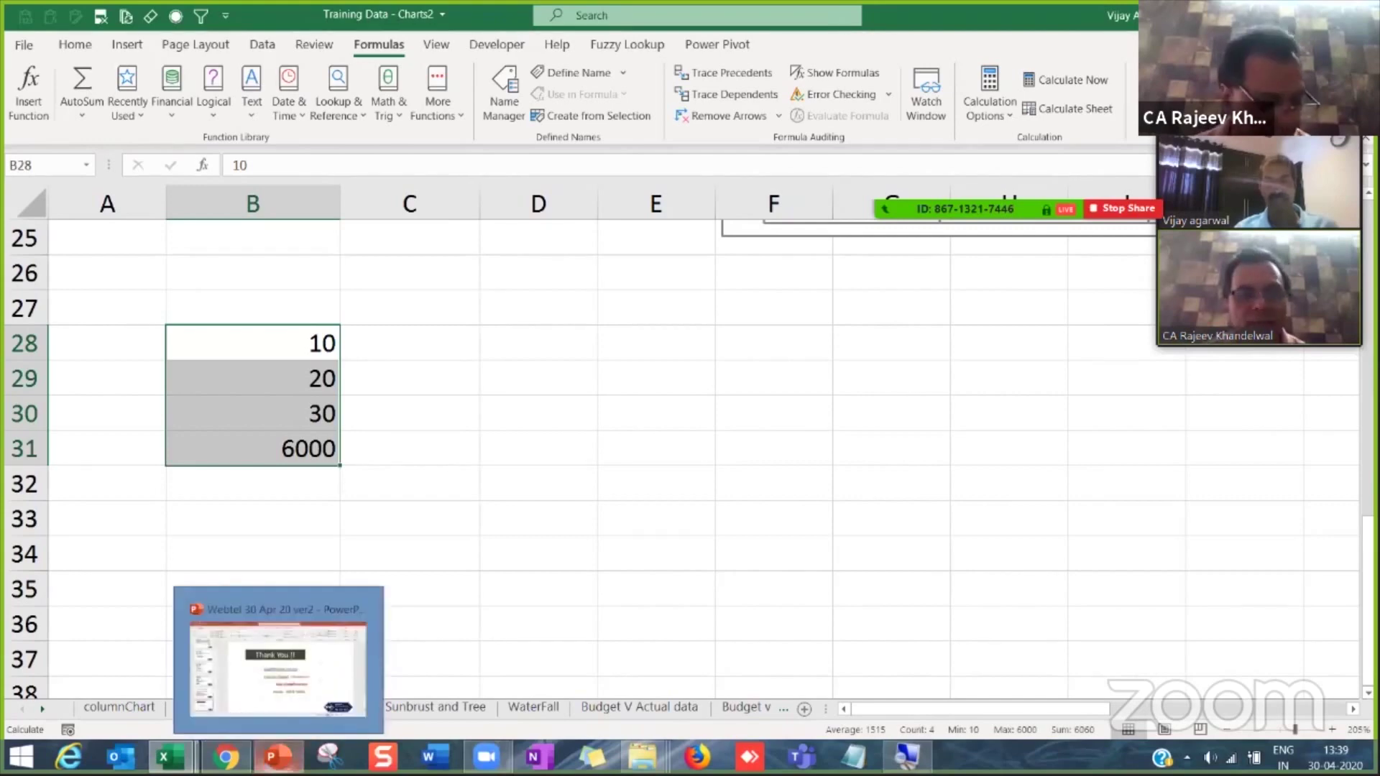
{"action": "left_click", "coordinate": [336, 712]}
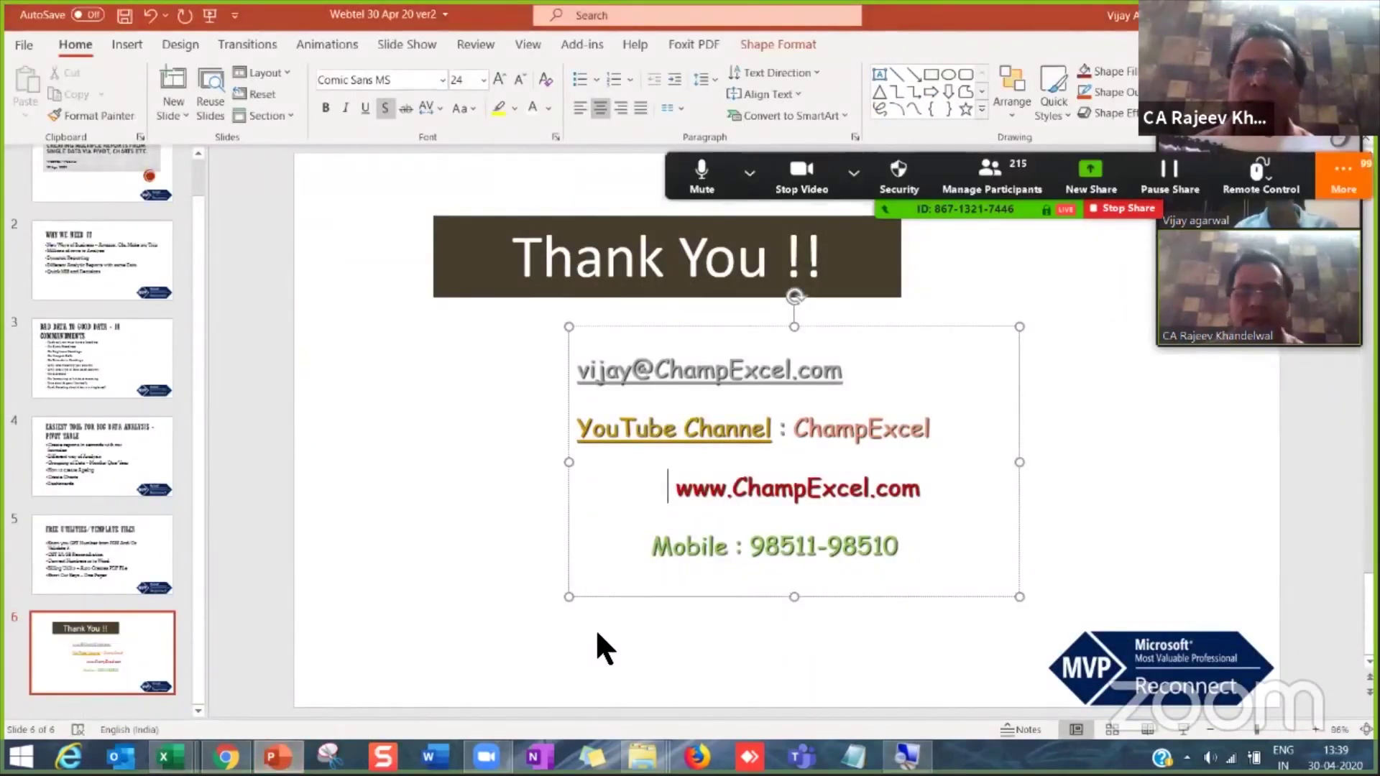
{"action": "left_click", "coordinate": [679, 620]}
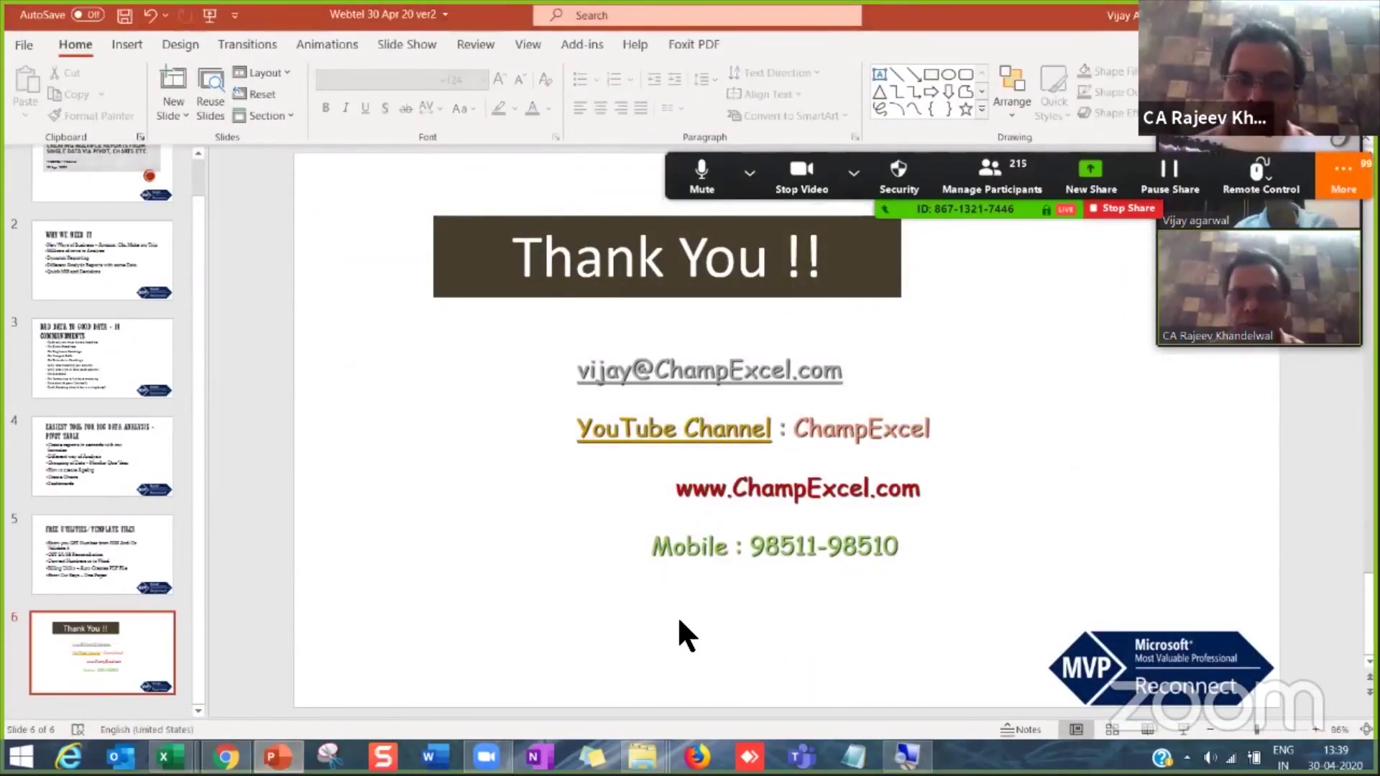